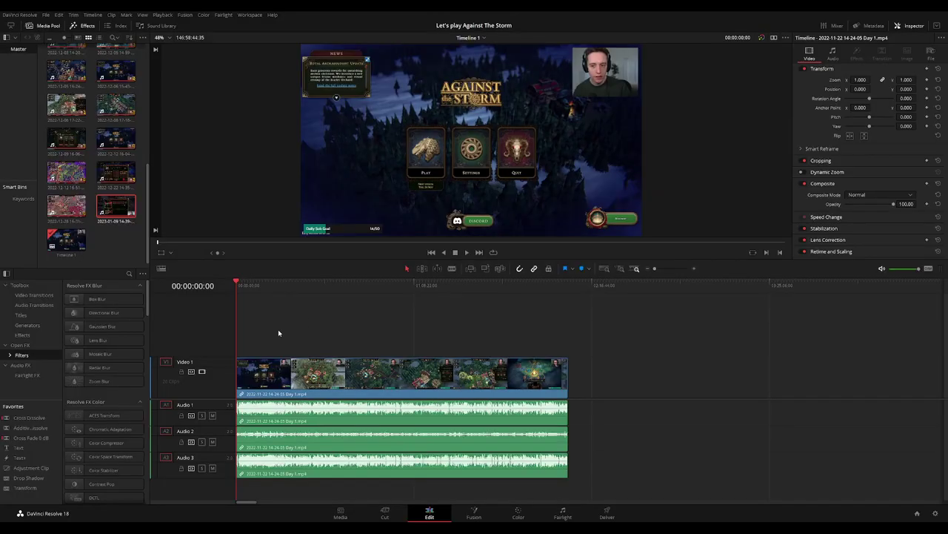
Mute the Audio 2 and Audio 3 tracks during playback and return to the start.
scroll(279, 332, "up", 3)
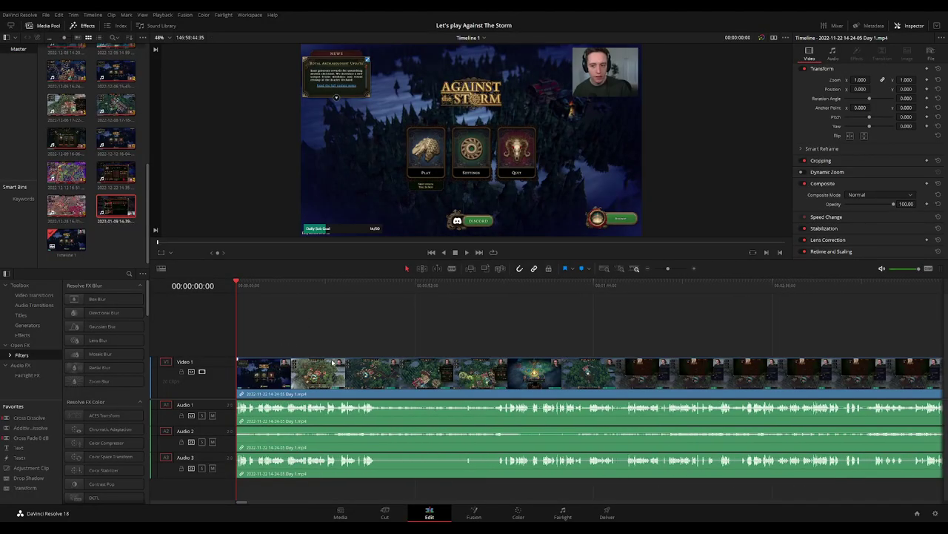
scroll(307, 333, "up", 3)
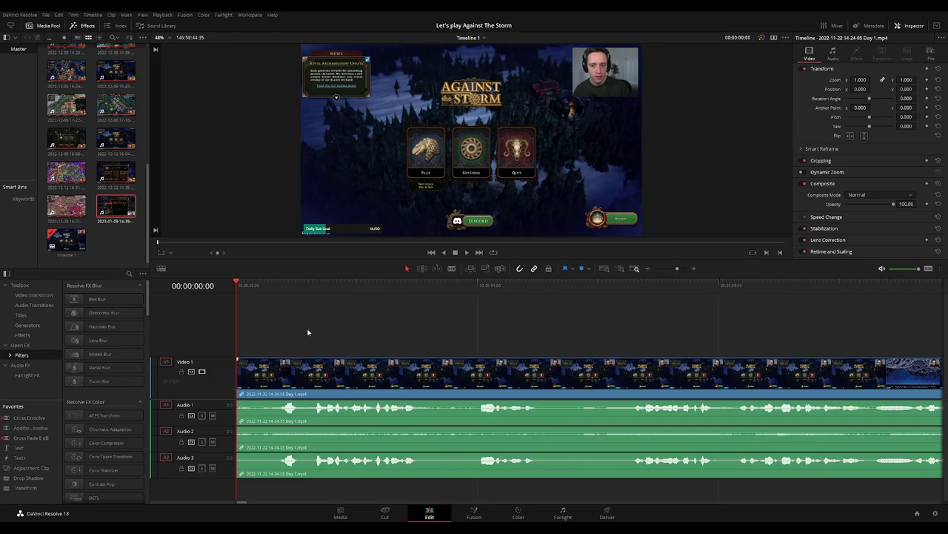
key("space")
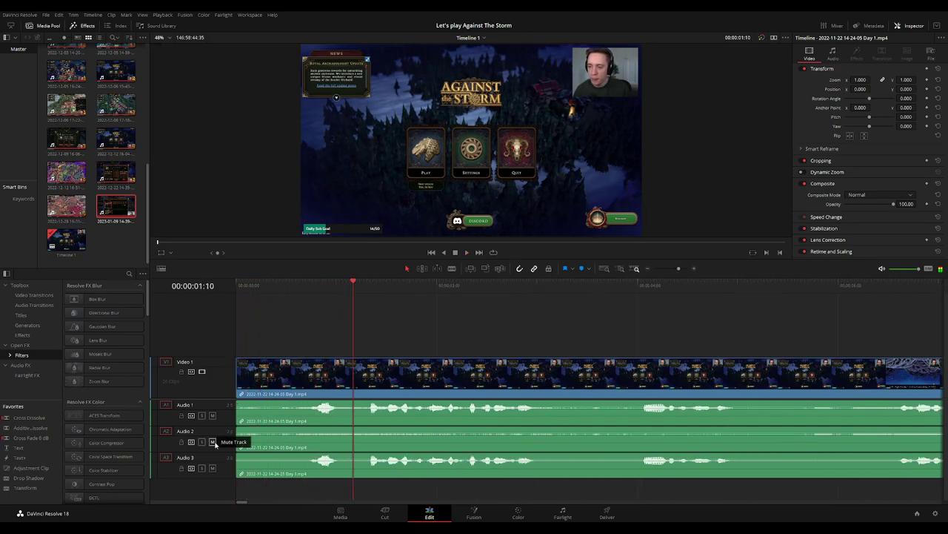
left_click(212, 442)
left_click(211, 467)
key("Home")
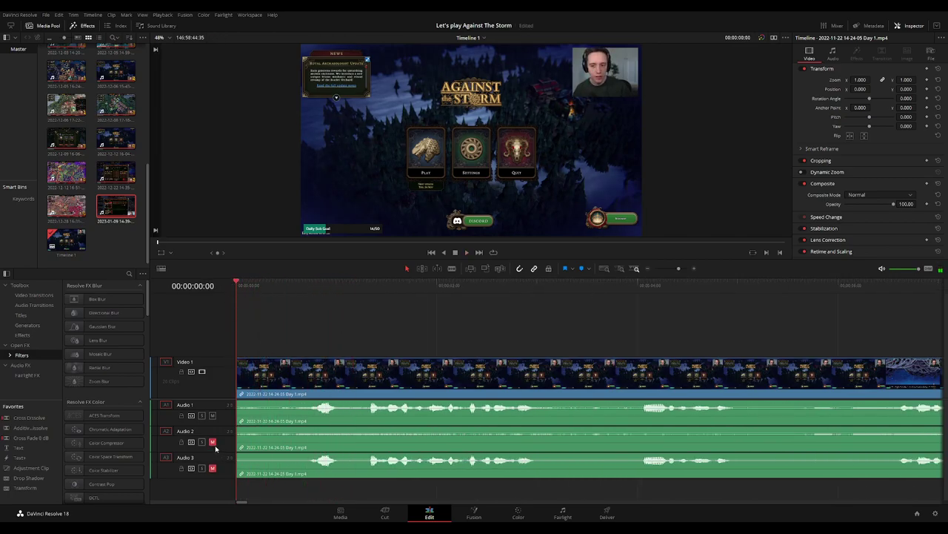
Unmute Audio 3 to listen to it, then mute it again and replay from the start.
left_click(213, 468)
key("space")
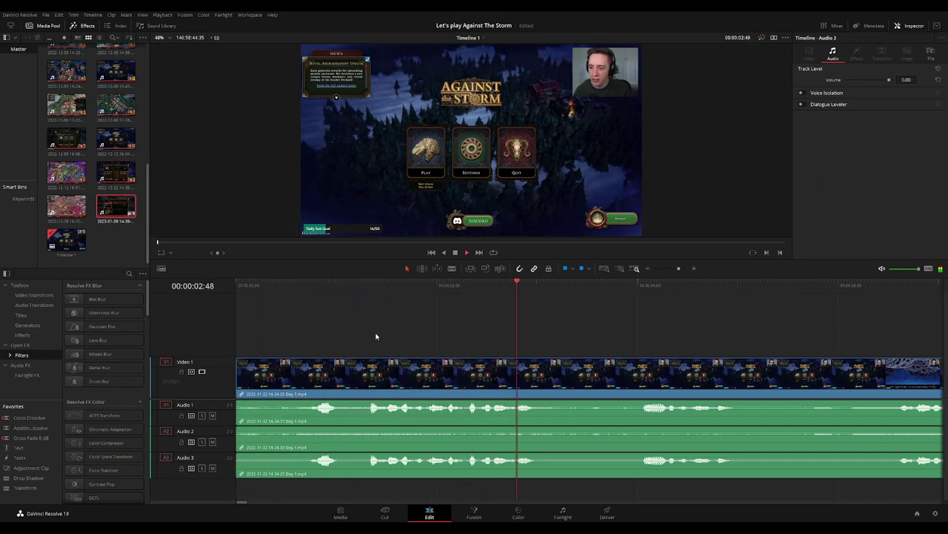
left_click(297, 284)
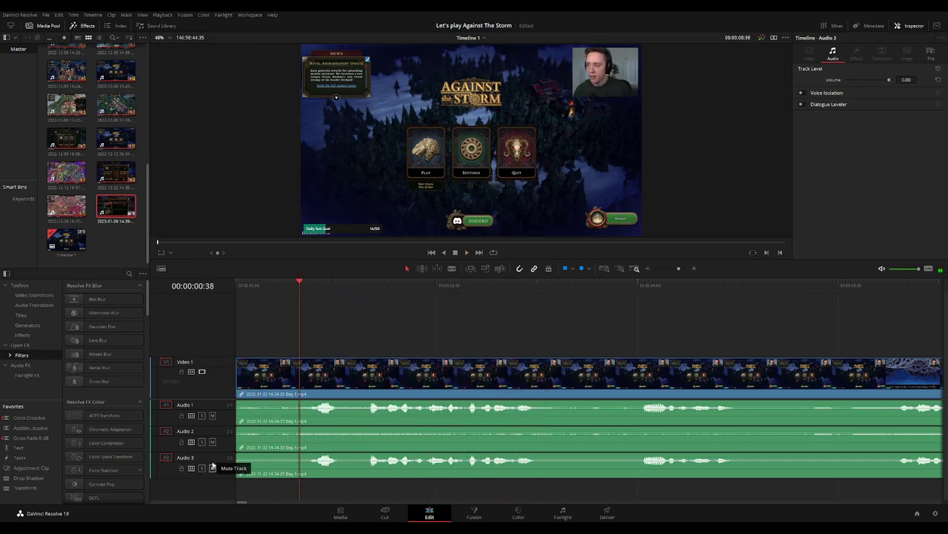
left_click(456, 336)
key("space")
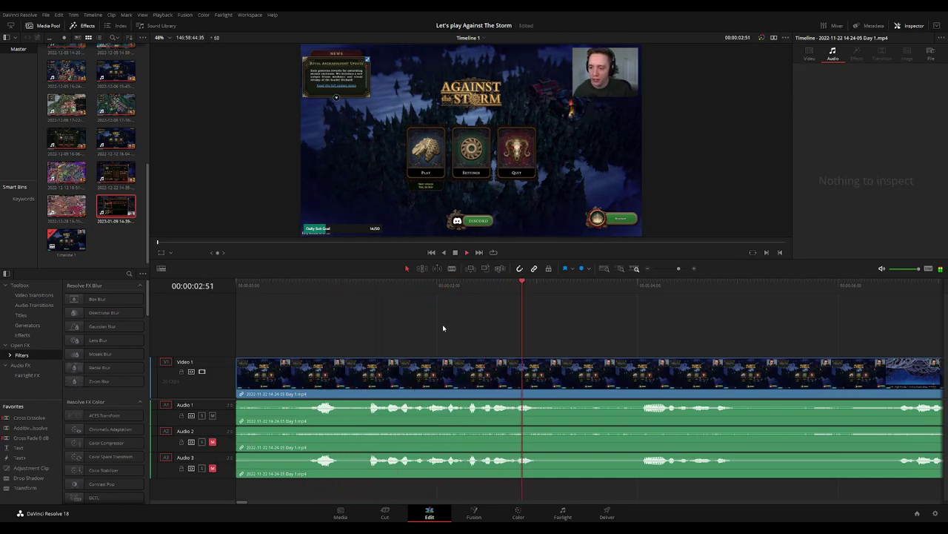
left_click(243, 369)
key("Home")
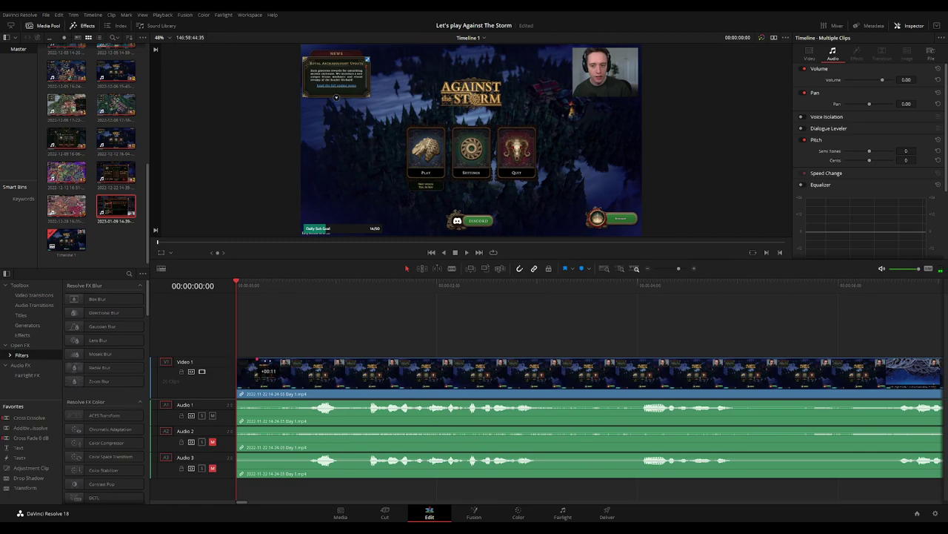
Add fade-ins at the start of the Video 1, Audio 1, Audio 2 and Audio 3 clips.
left_click_drag(257, 363, 303, 363)
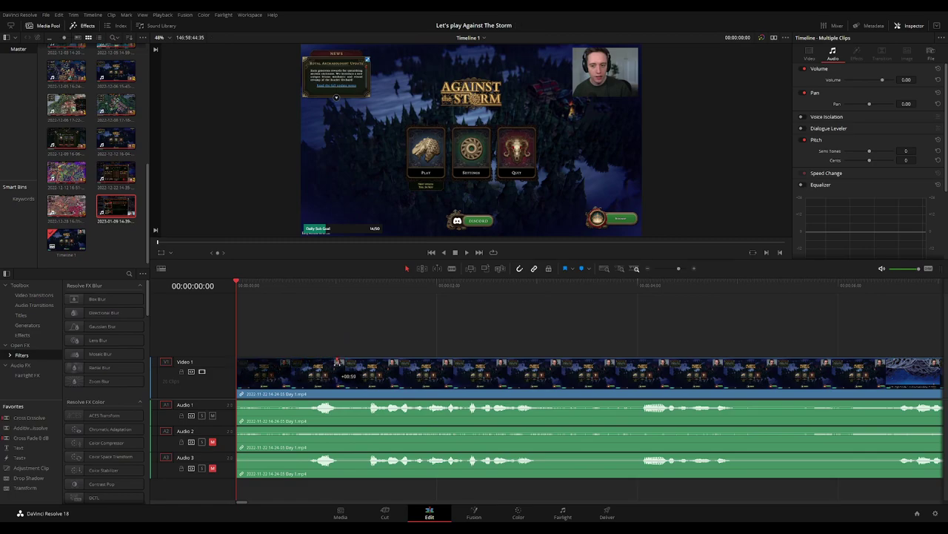
left_click_drag(239, 400, 326, 406)
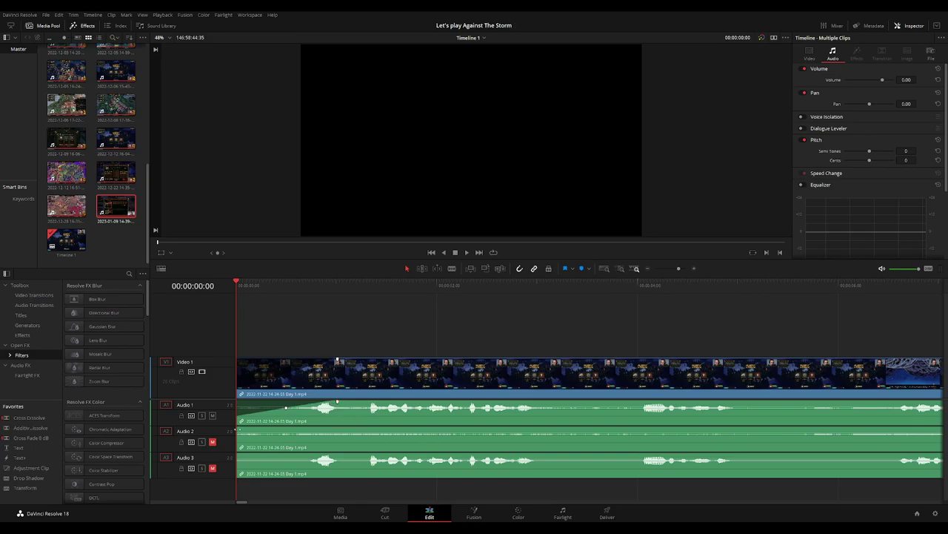
left_click_drag(237, 430, 327, 429)
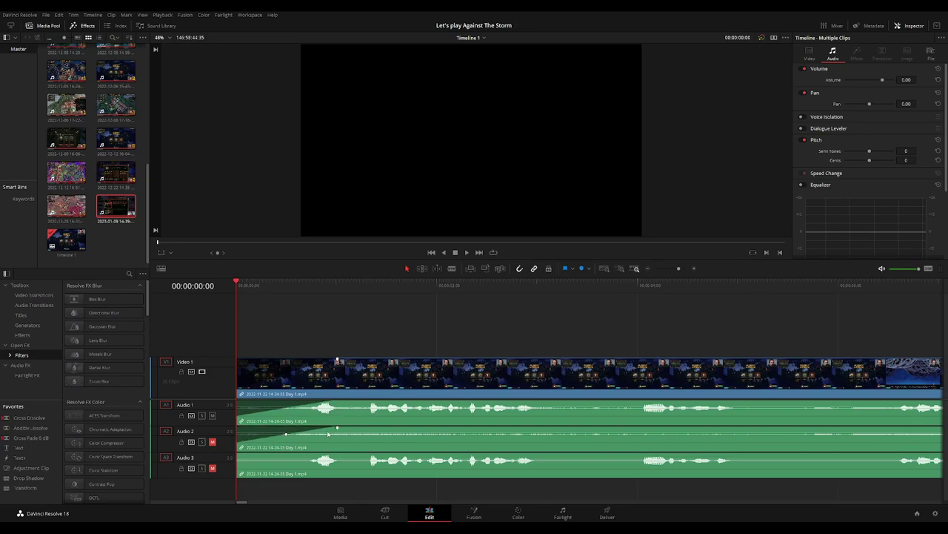
left_click_drag(234, 454, 323, 456)
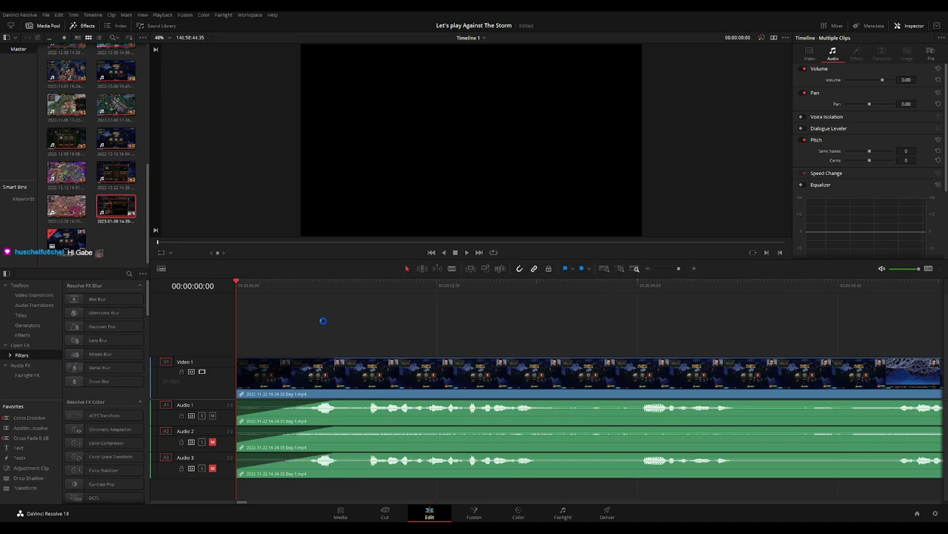
Play the opening twice to check the fade-ins.
scroll(330, 325, "down", 2)
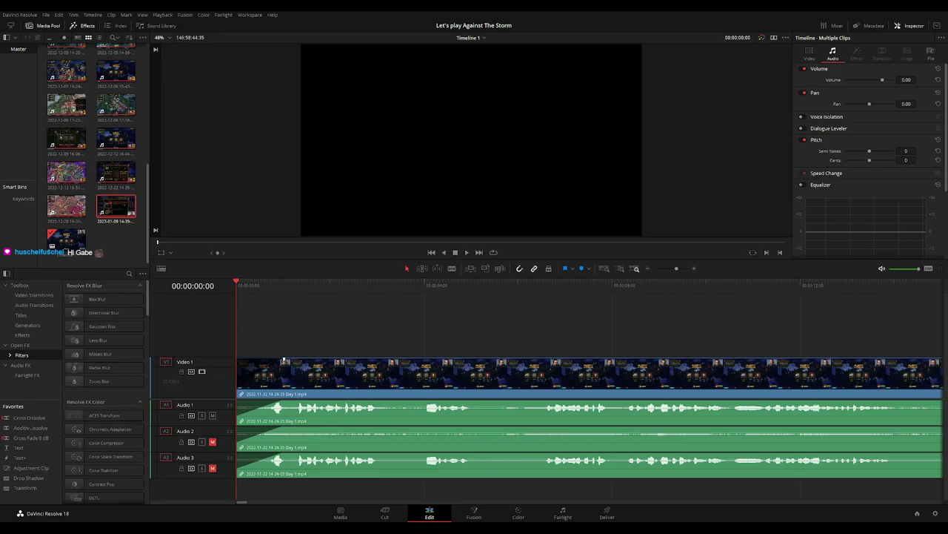
key("space")
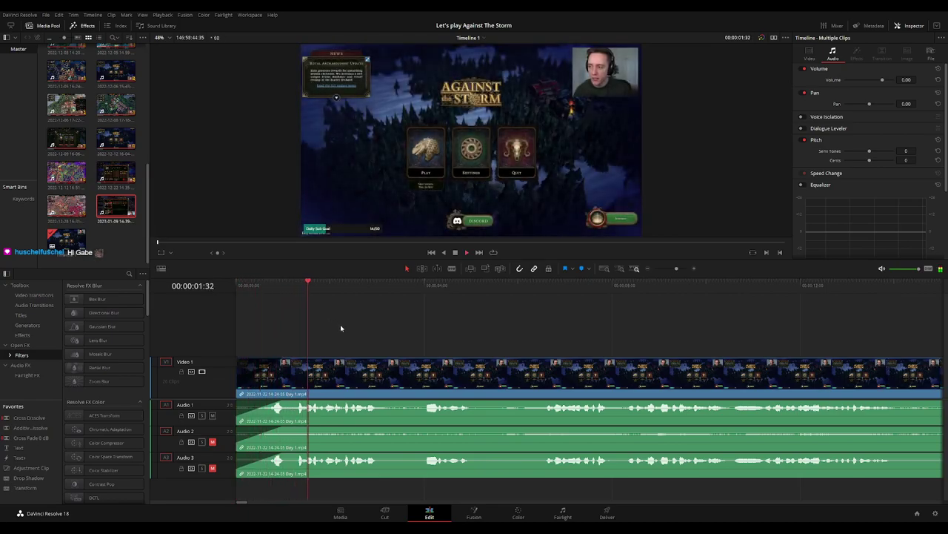
key("Home")
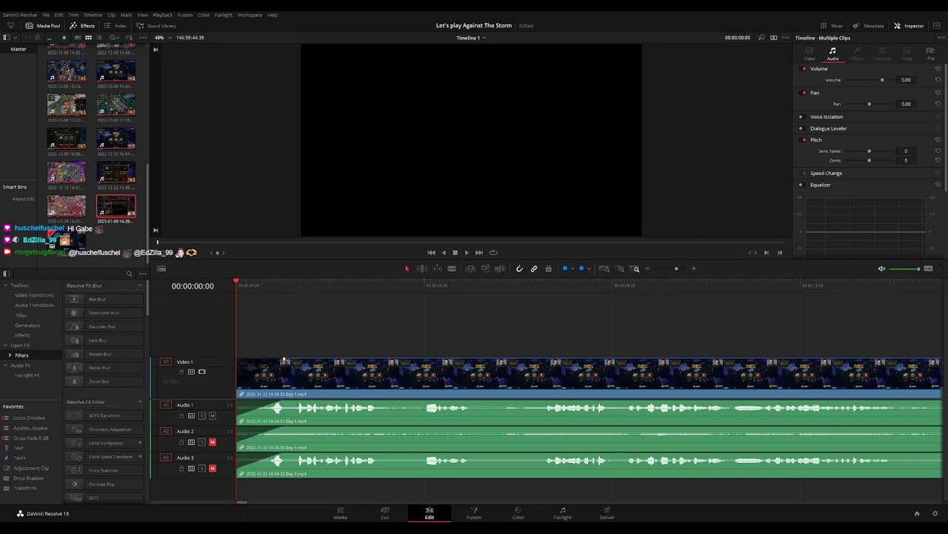
key("space")
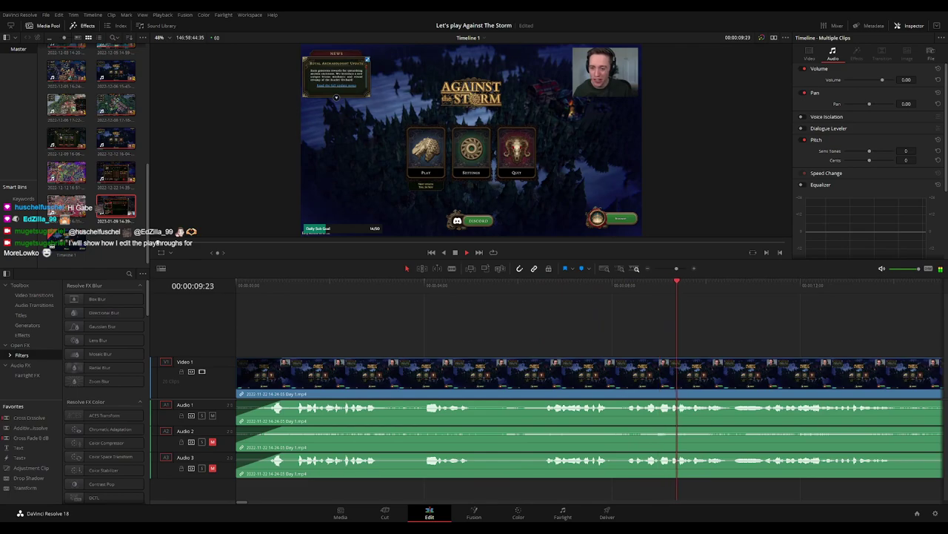
key("Home")
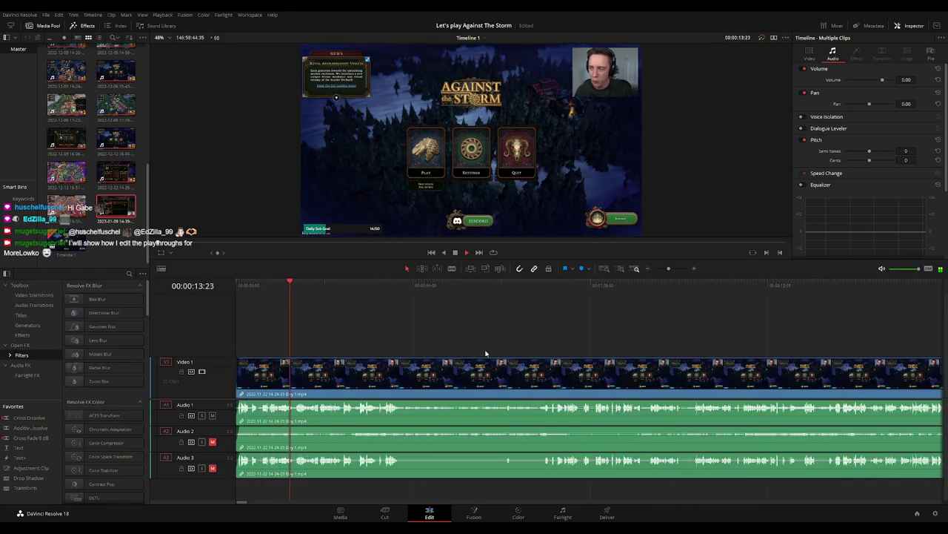
Scrub past the opening cutscenes to around 47 minutes into the footage.
left_click_drag(384, 286, 394, 288)
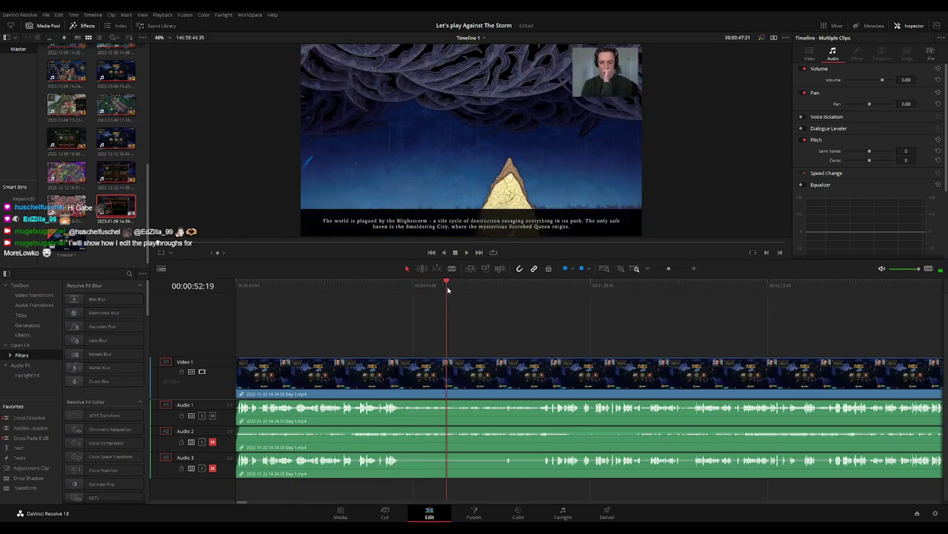
left_click_drag(399, 290, 544, 290)
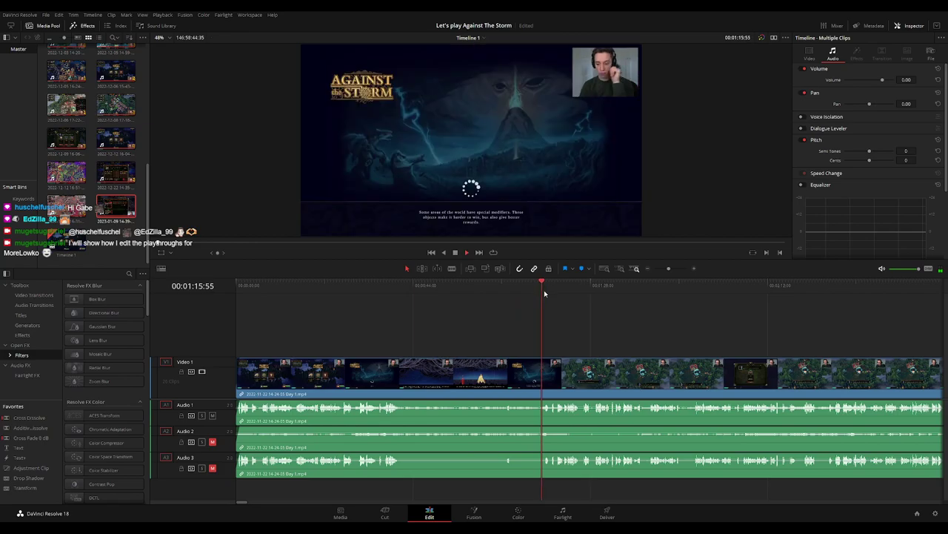
scroll(589, 336, "down", 3)
scroll(541, 336, "down", 2)
scroll(470, 337, "down", 2)
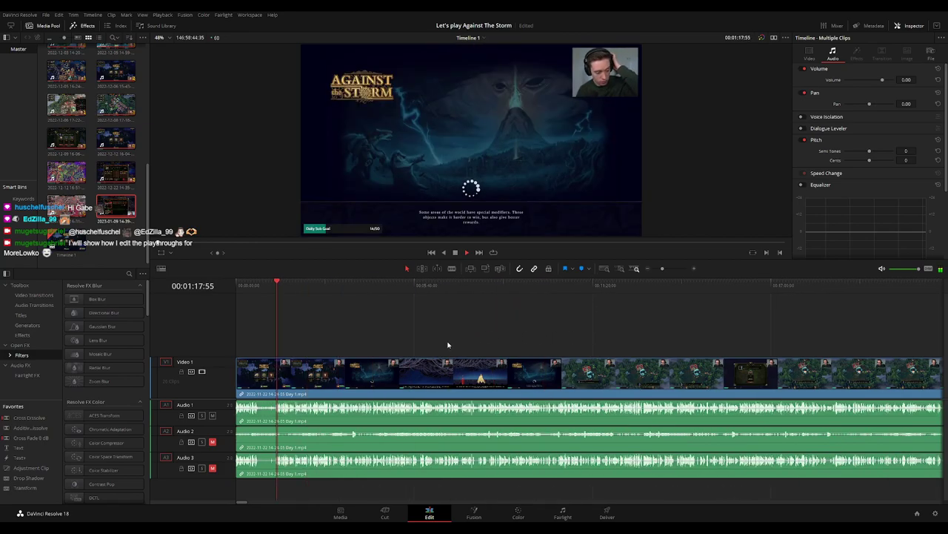
scroll(422, 337, "down", 2)
scroll(405, 336, "down", 2)
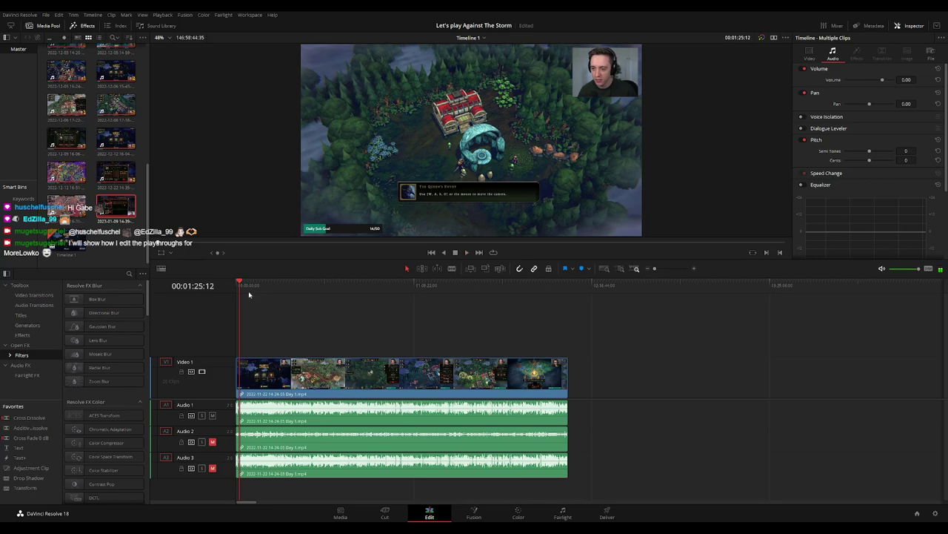
left_click_drag(249, 295, 373, 292)
scroll(395, 318, "up", 2)
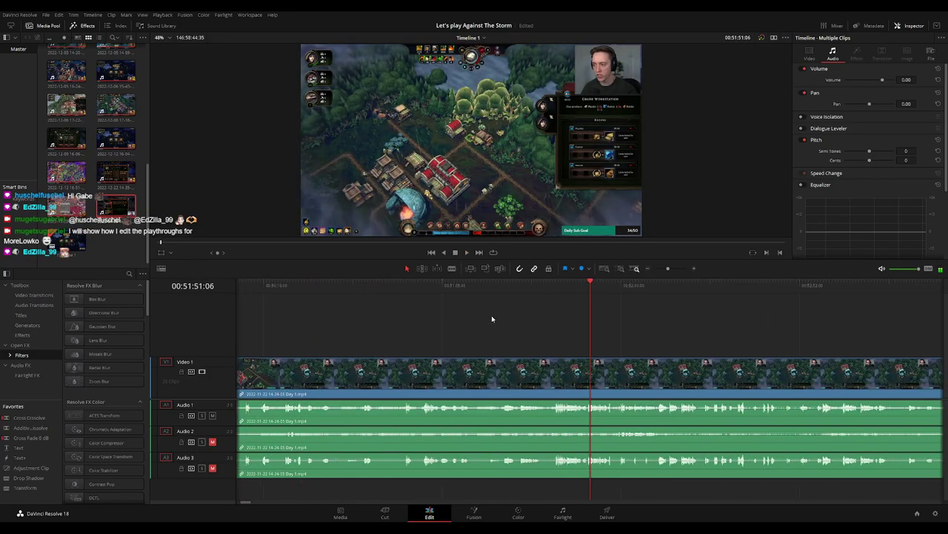
Play and step through the footage around 00:52:00.
key("space")
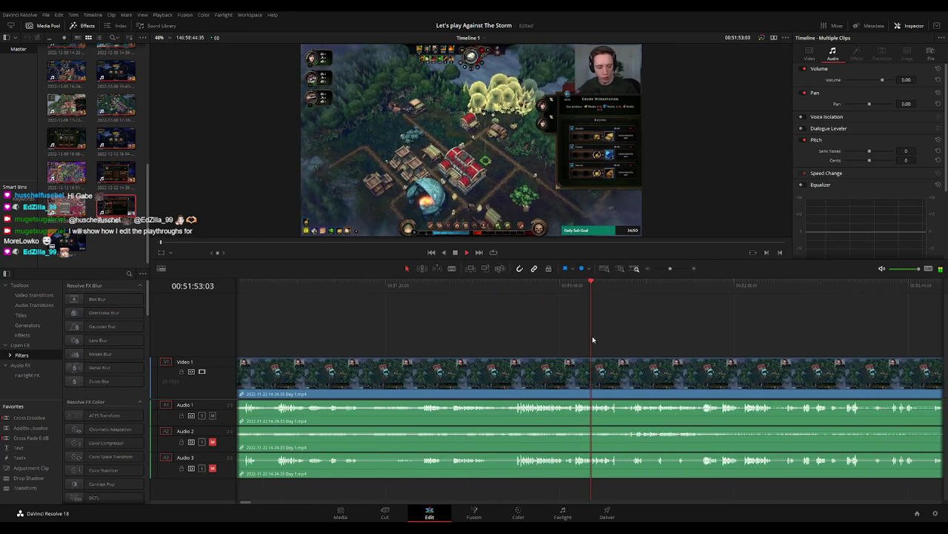
left_click(420, 289)
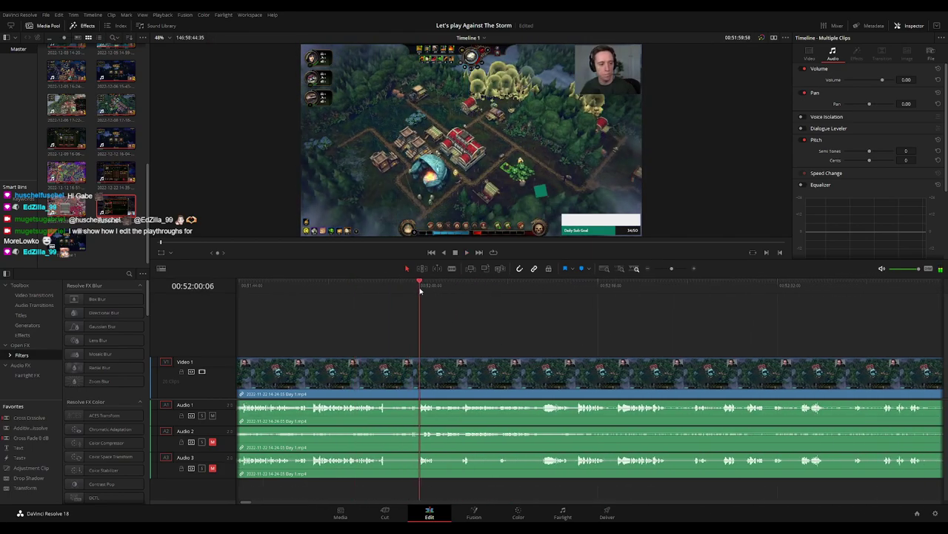
key("space")
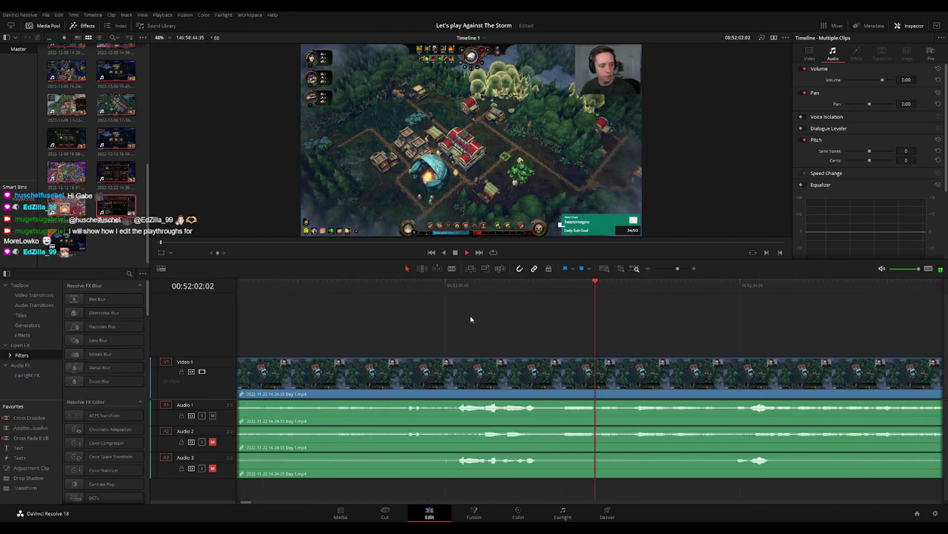
left_click(391, 289)
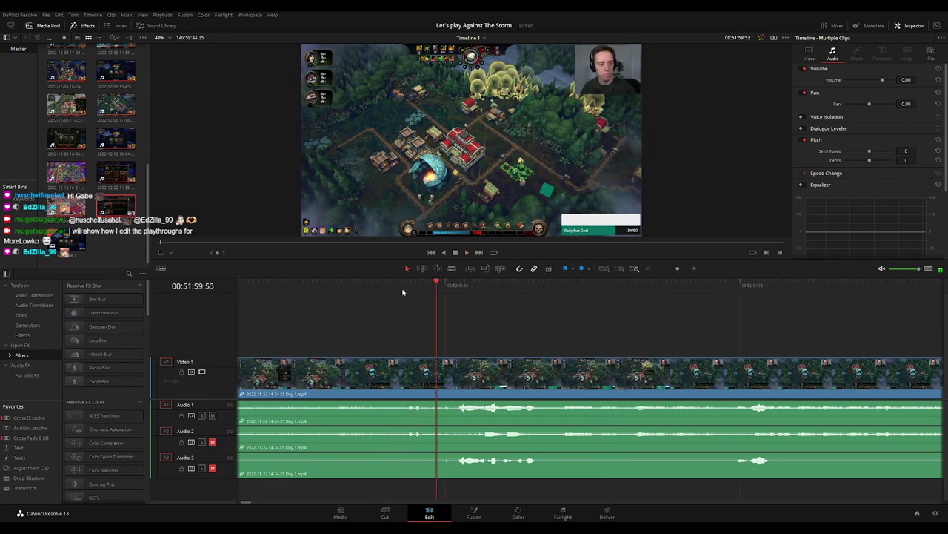
left_click_drag(390, 289, 585, 318)
Zoom the timeline and park the playhead precisely at 00:52:13:54.
scroll(598, 324, "down", 2)
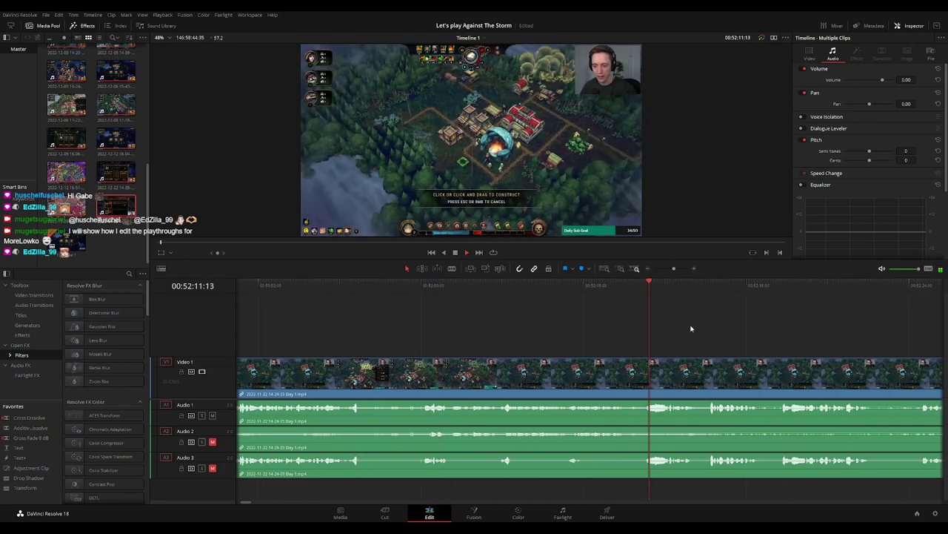
scroll(688, 328, "right", 3)
left_click(474, 295)
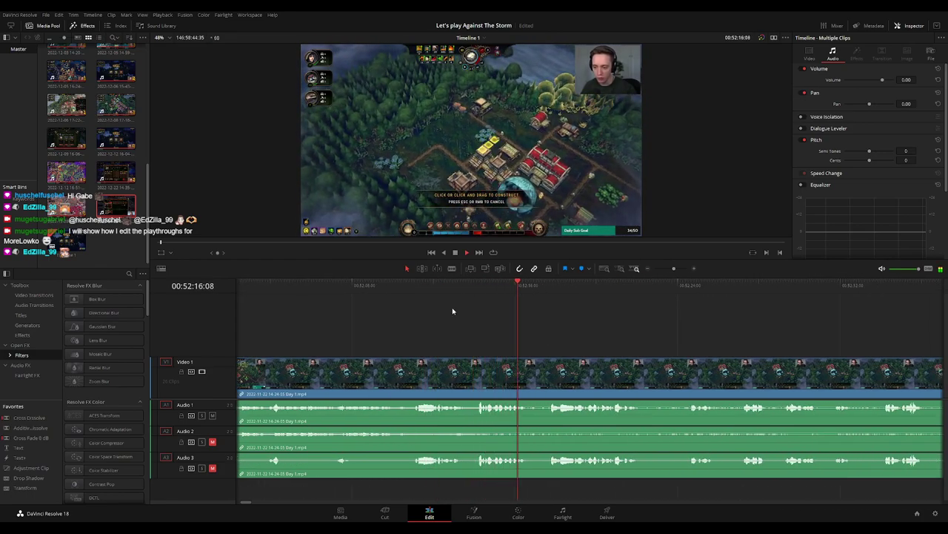
left_click(434, 295)
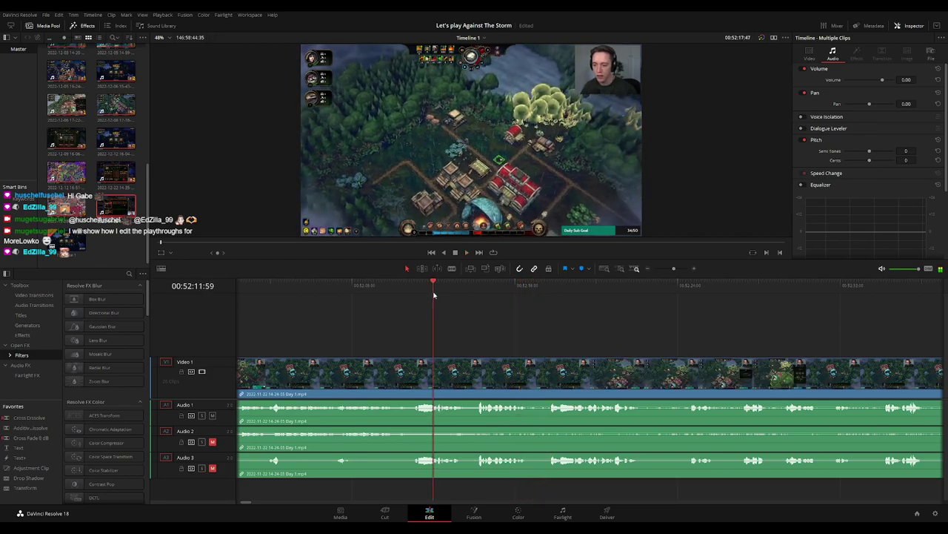
scroll(636, 328, "up", 2)
scroll(510, 318, "up", 1)
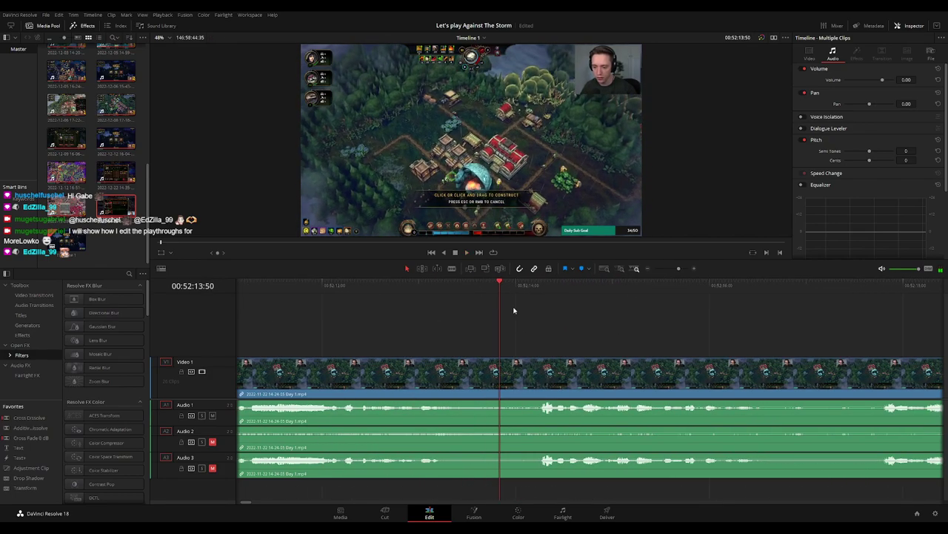
left_click_drag(499, 289, 515, 289)
Blade all tracks at 00:52:14:00 and fade the video around the cut.
key("b")
left_click(523, 363)
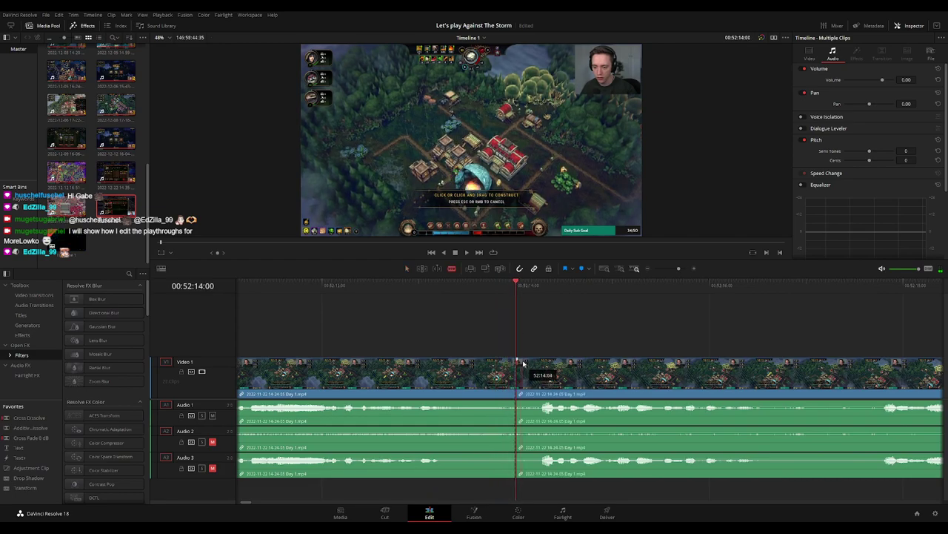
mouse_move(518, 361)
left_mouse_down()
mouse_move(608, 374)
mouse_move(419, 360)
left_mouse_up()
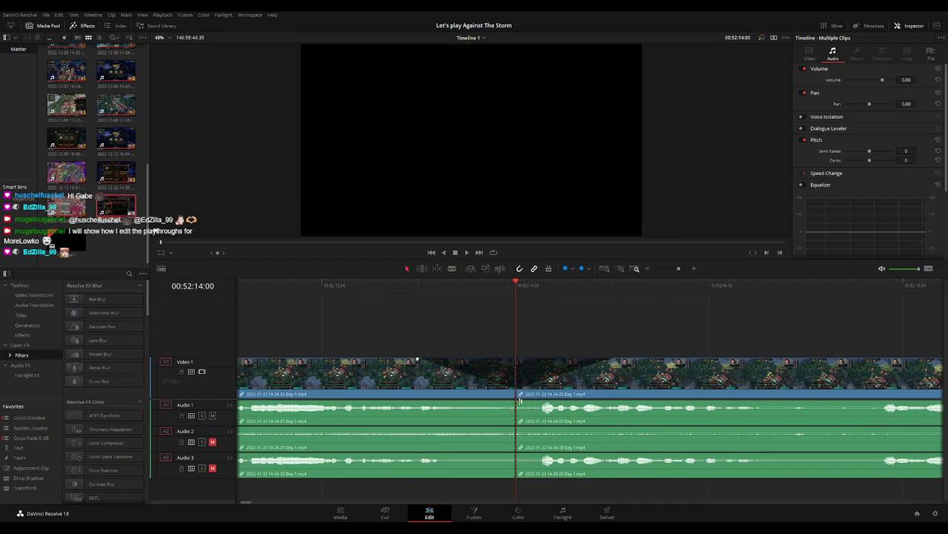
Fade Audio 1, Audio 2 and Audio 3 out before the cut and back in after it.
left_click_drag(511, 406, 413, 403)
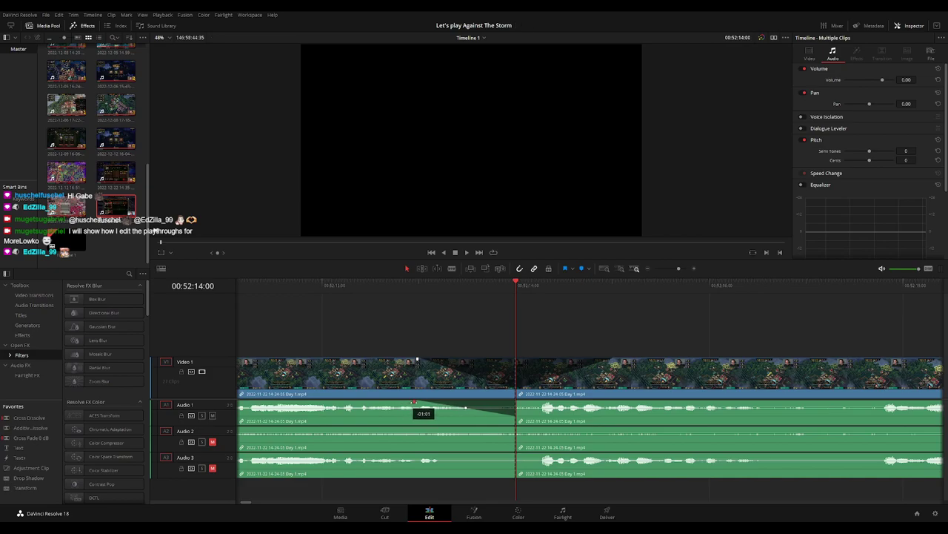
left_click_drag(521, 407, 616, 401)
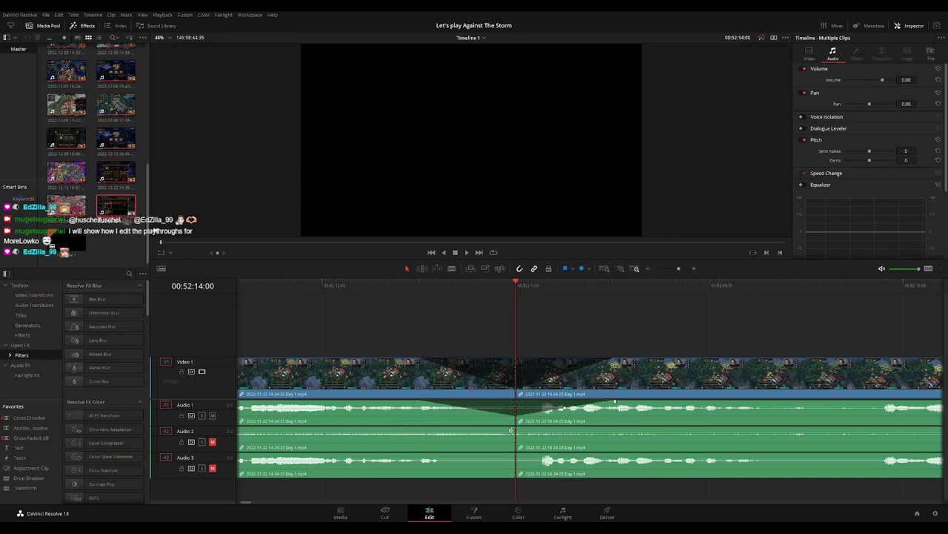
left_click_drag(515, 428, 427, 428)
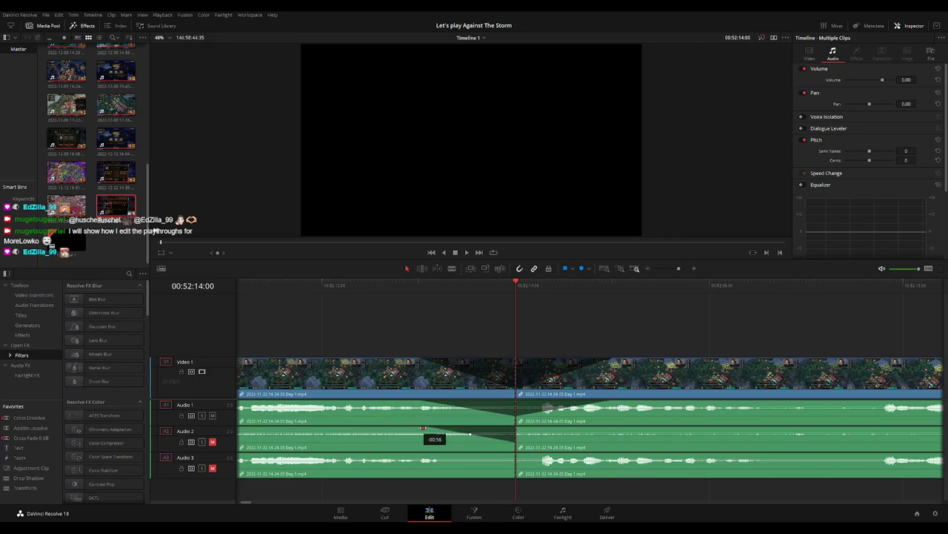
left_click_drag(541, 427, 620, 428)
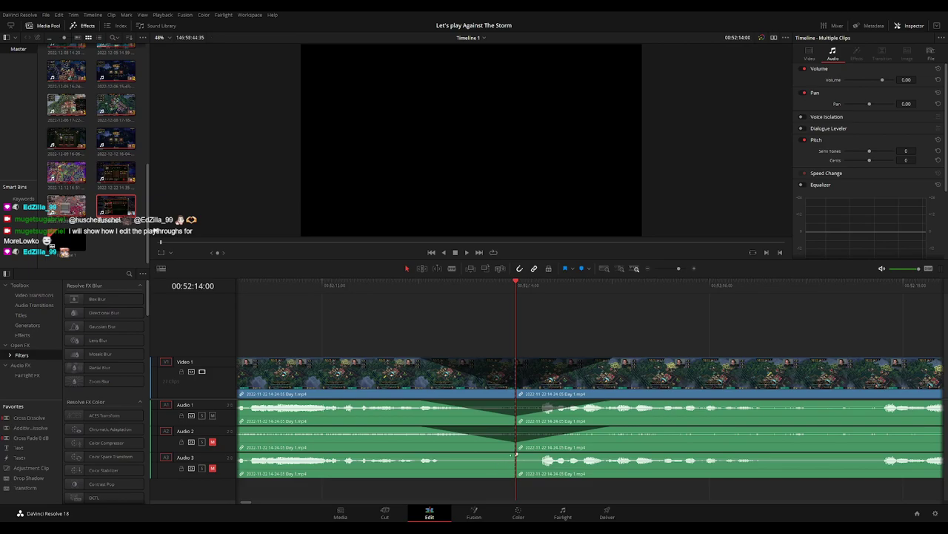
left_click_drag(516, 453, 431, 455)
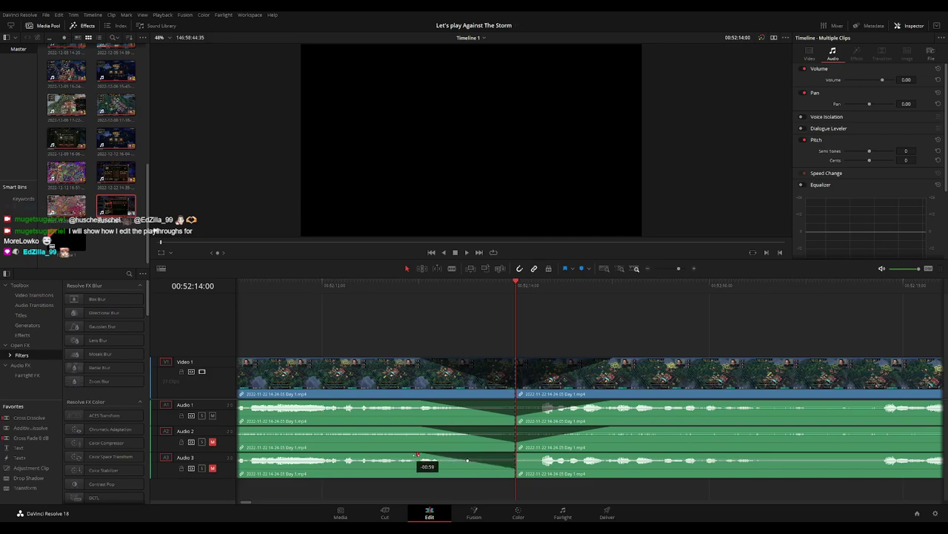
left_click_drag(516, 454, 600, 454)
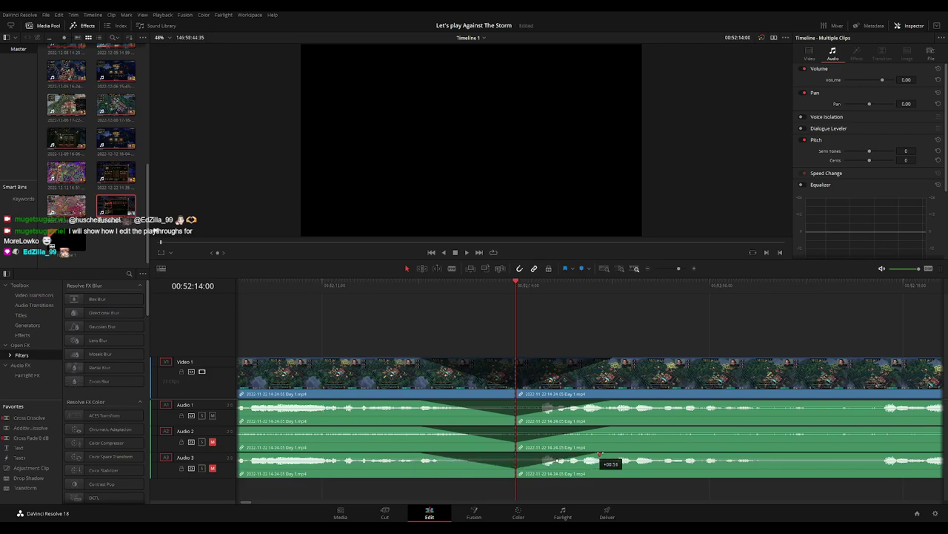
Play back across the cut to check the fades.
key("slash")
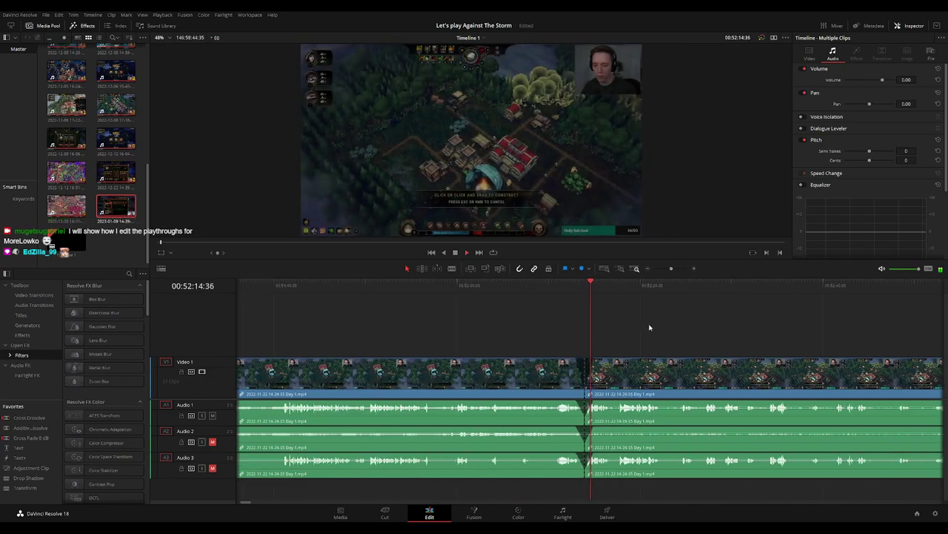
key("shift+z")
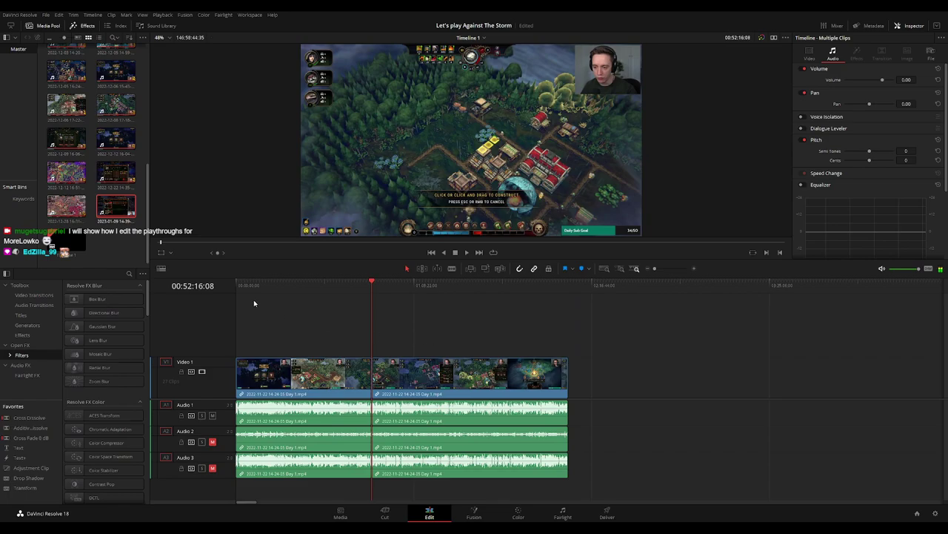
key("Home")
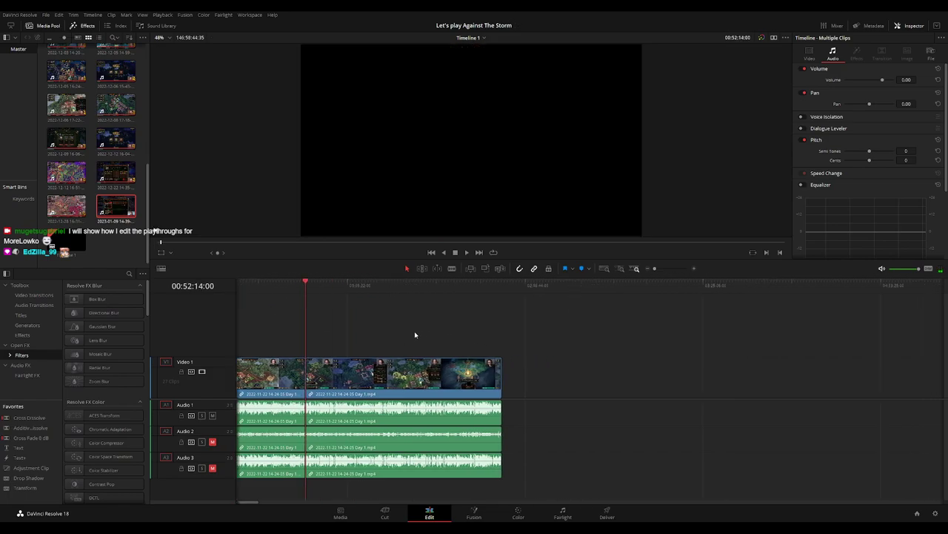
Separate the remaining footage and park the playhead at exactly 02:00:00:00.
key("F9")
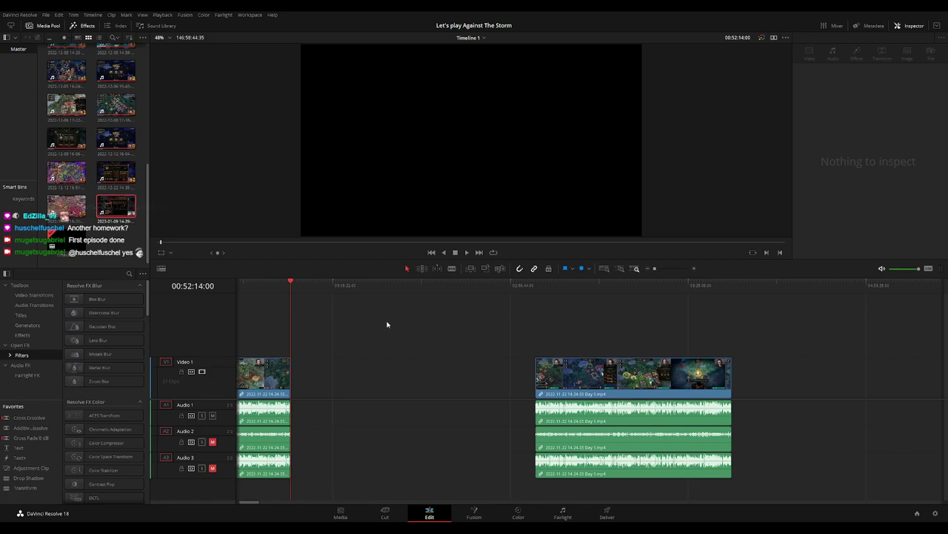
left_click_drag(342, 302, 466, 313)
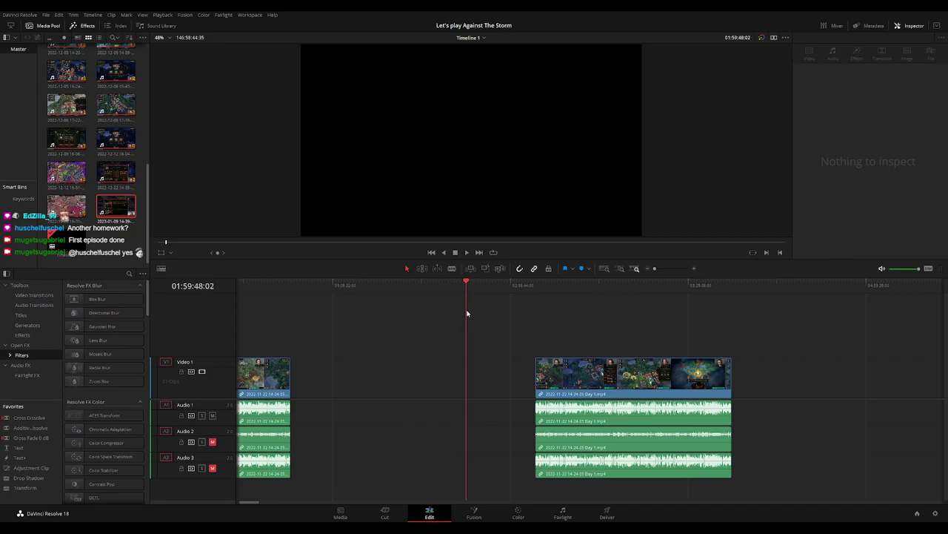
scroll(534, 308, "up", 3)
left_click(586, 294)
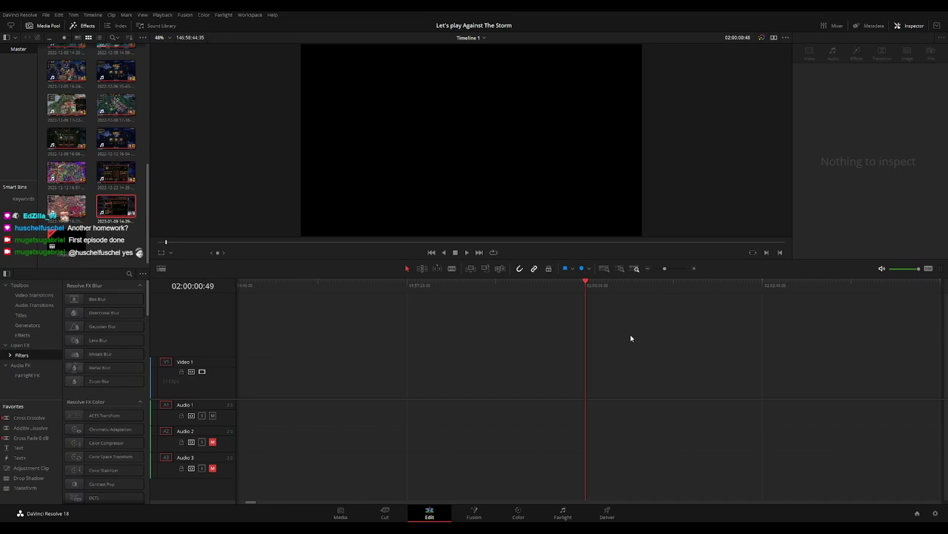
key("Left")
key("Left")
key("Left")
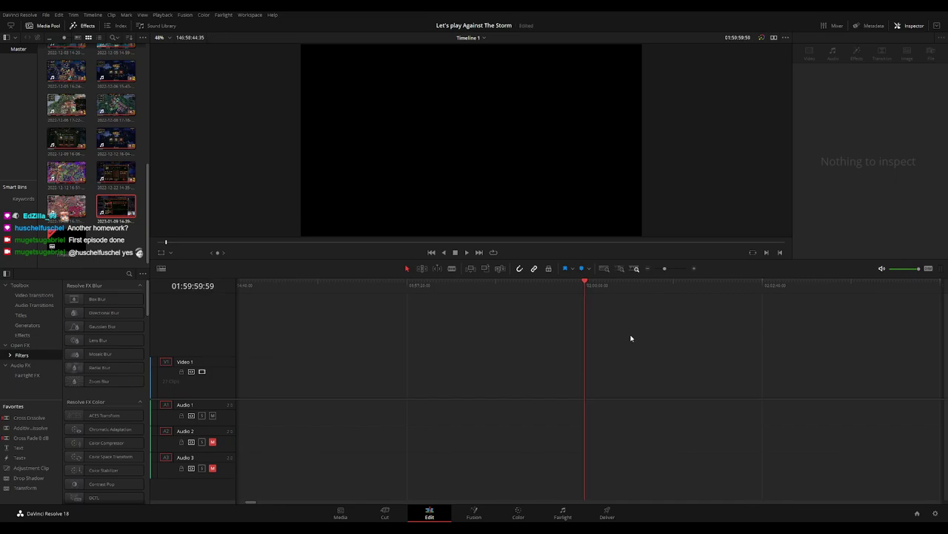
Slide the later clips left so they start at 02:00:00:00, then deselect.
scroll(633, 336, "down", 2)
left_click_drag(689, 384, 620, 383)
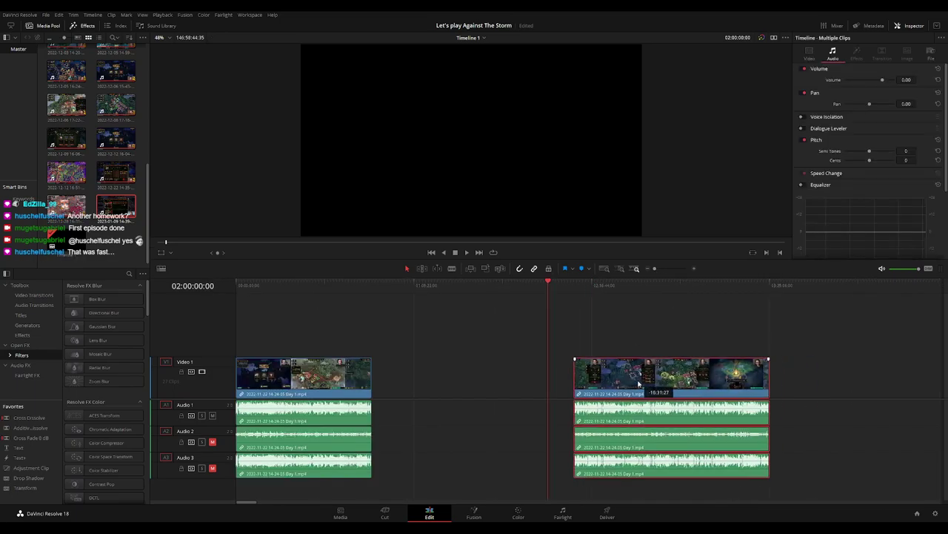
left_click(627, 333)
Play and scrub the moved footage around 02:52:17–02:52:41.
key("space")
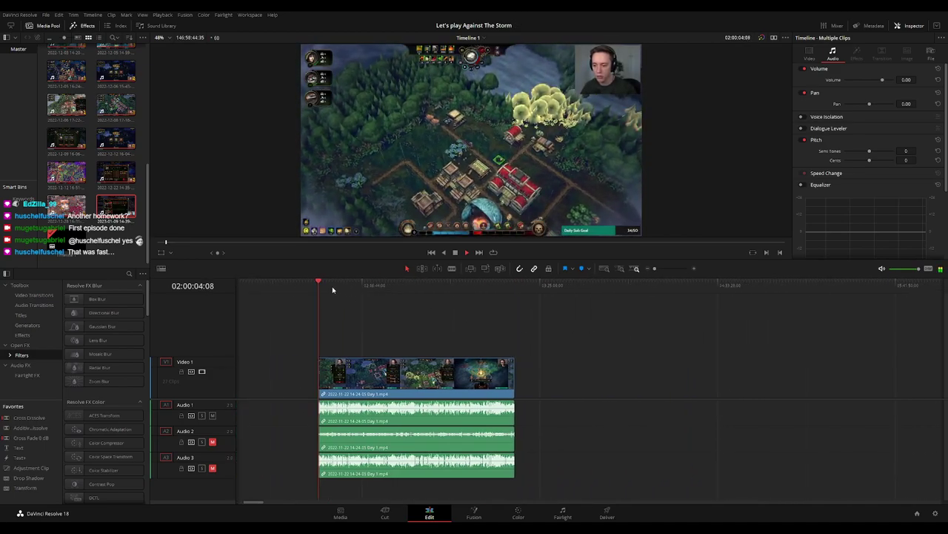
left_click_drag(319, 283, 456, 294)
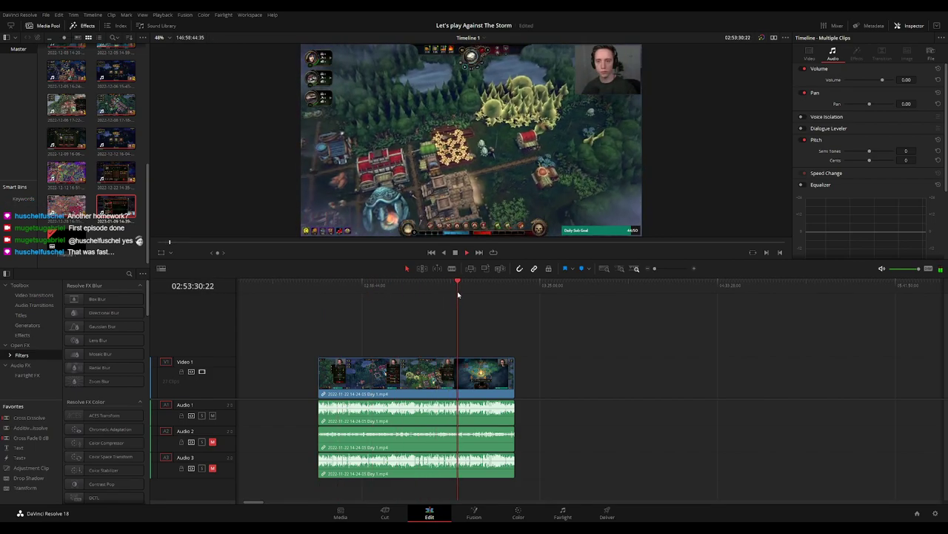
scroll(558, 317, "up", 3)
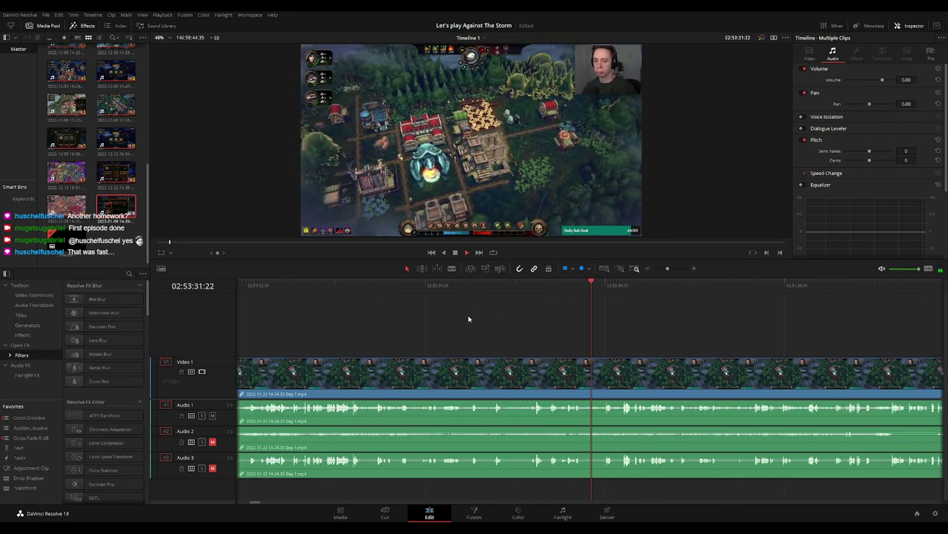
left_click(446, 295)
key("space")
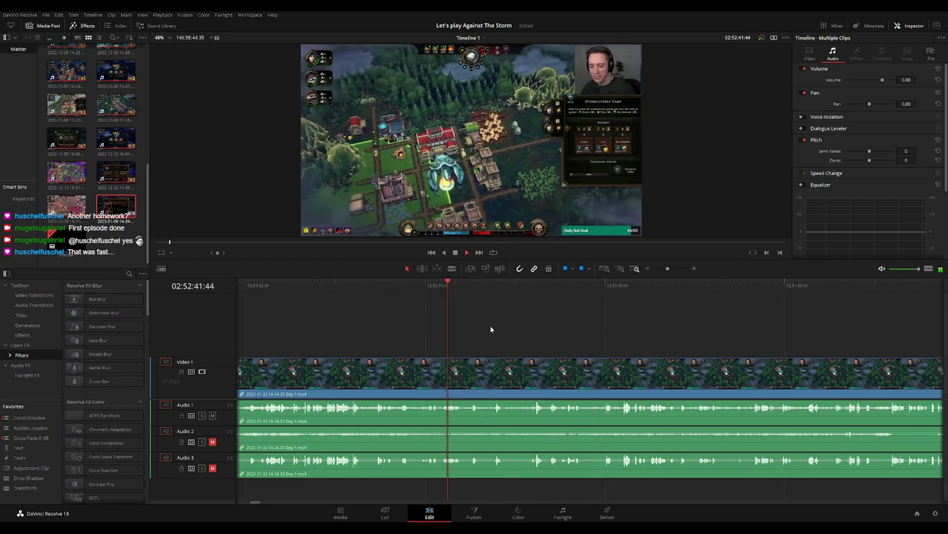
scroll(491, 328, "left", 3)
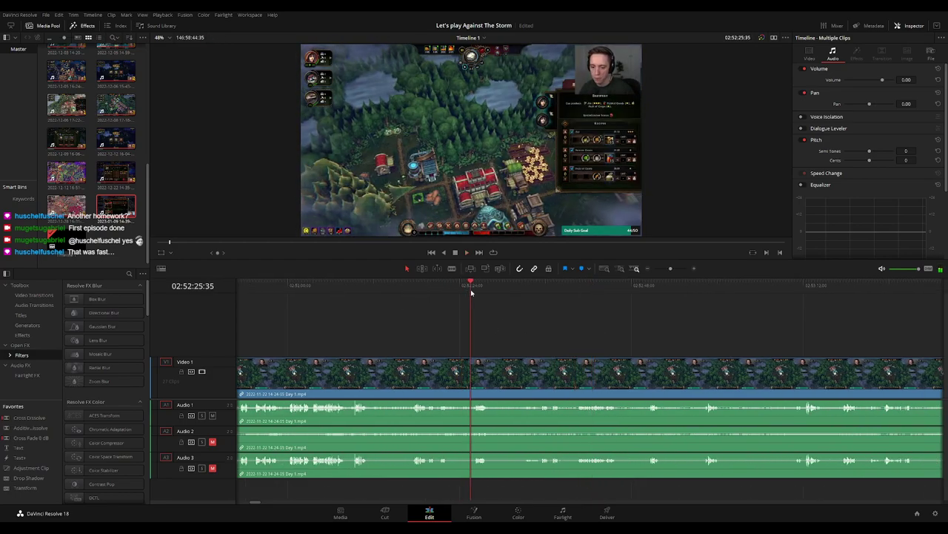
scroll(475, 301, "up", 2)
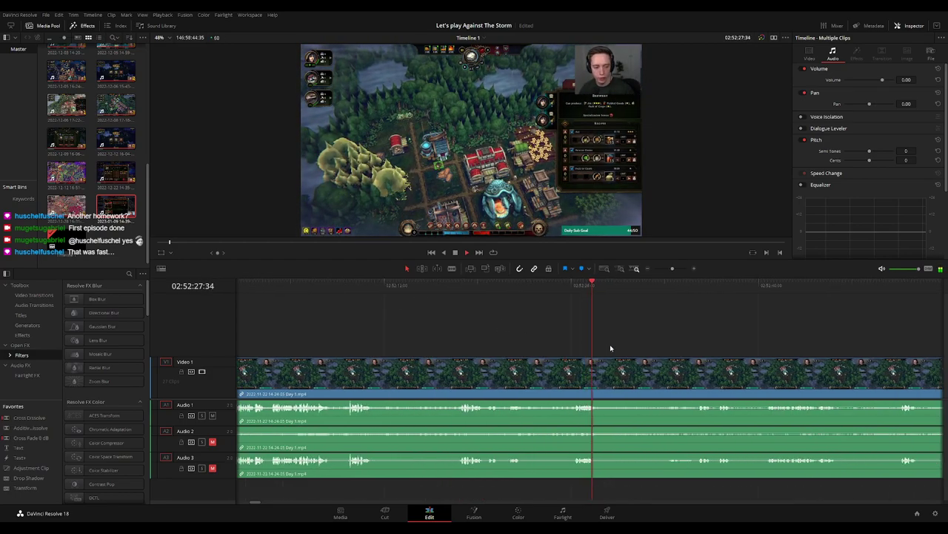
left_click(465, 293)
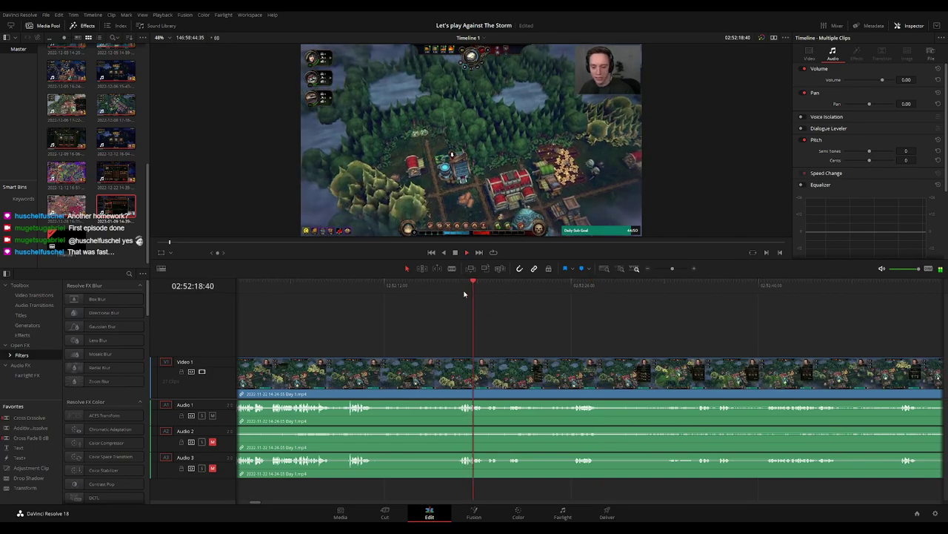
left_click(449, 291)
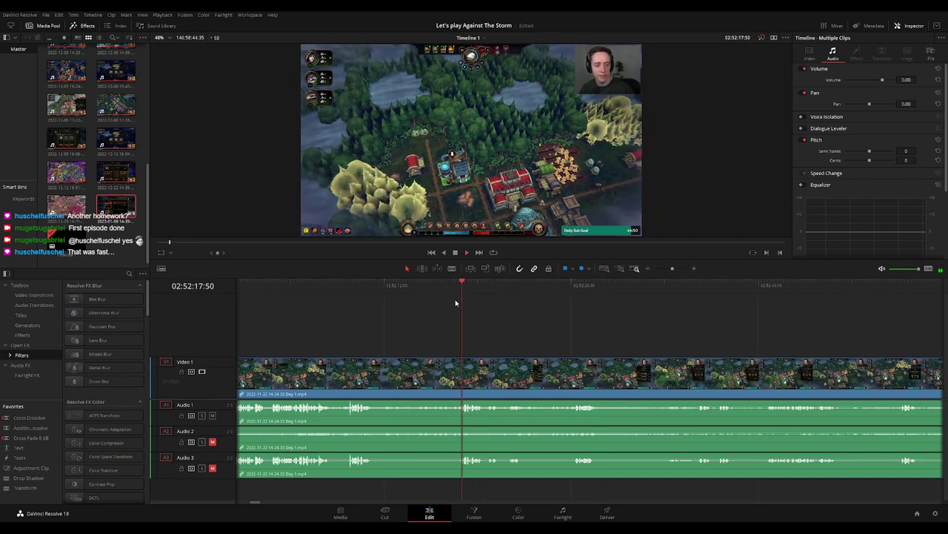
scroll(538, 316, "up", 3)
scroll(548, 322, "down", 3)
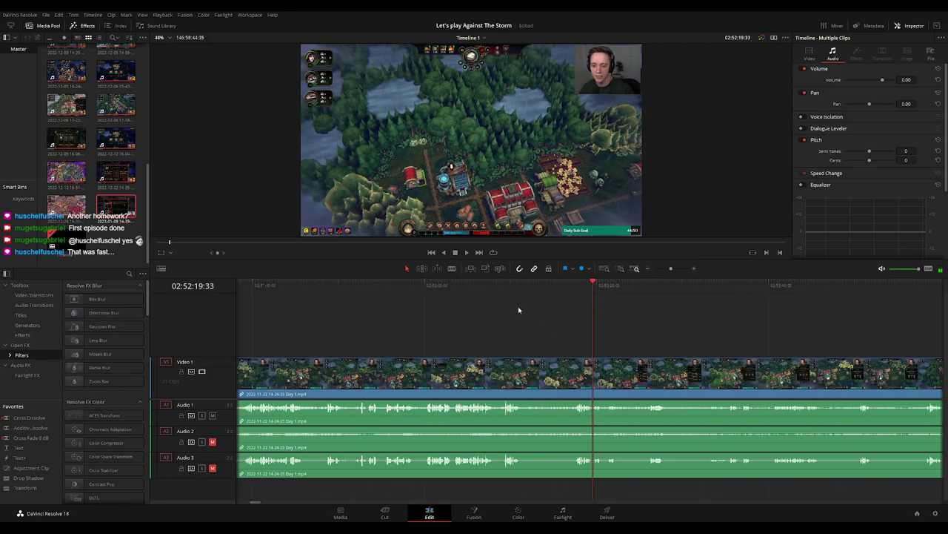
Park the playhead at 02:52:00:00 and blade all tracks there.
left_click(502, 291)
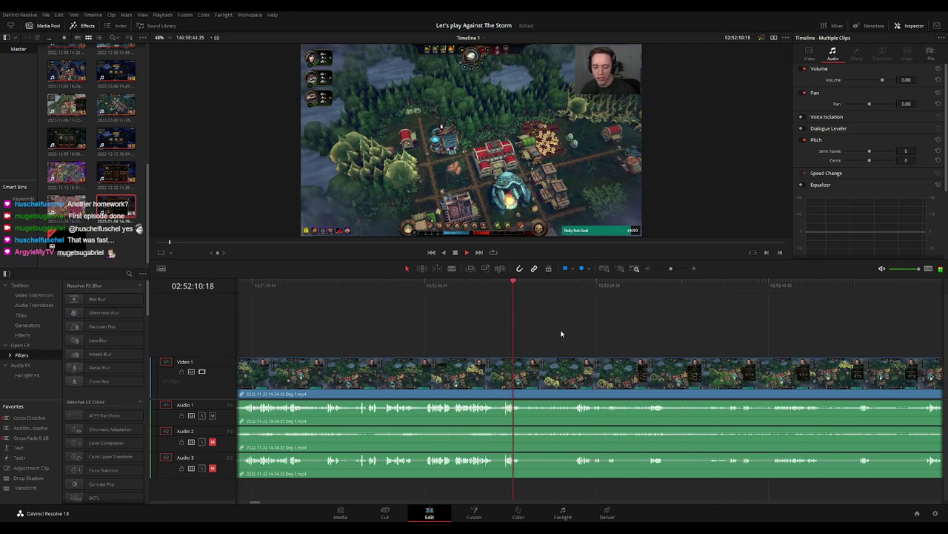
scroll(439, 327, "down", 2)
scroll(659, 332, "left", 3)
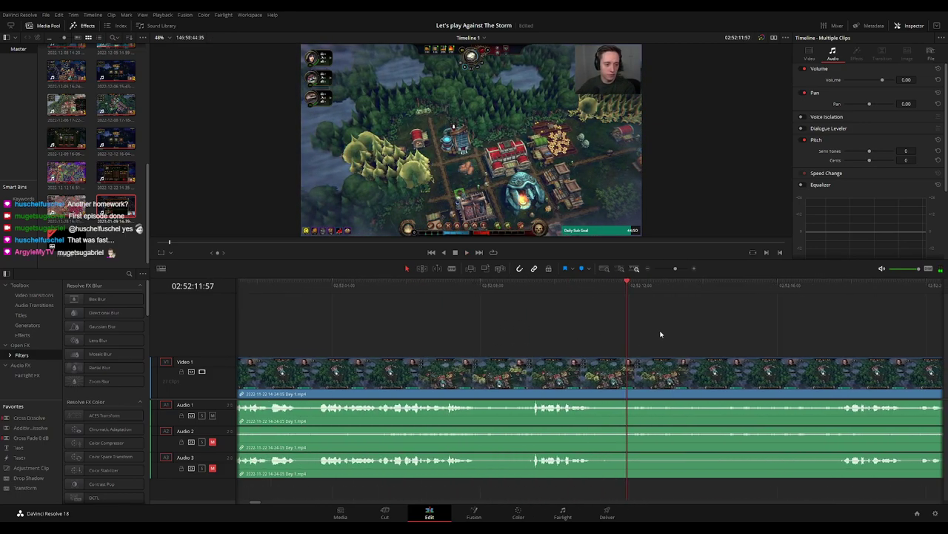
left_click(320, 291)
scroll(375, 336, "left", 3)
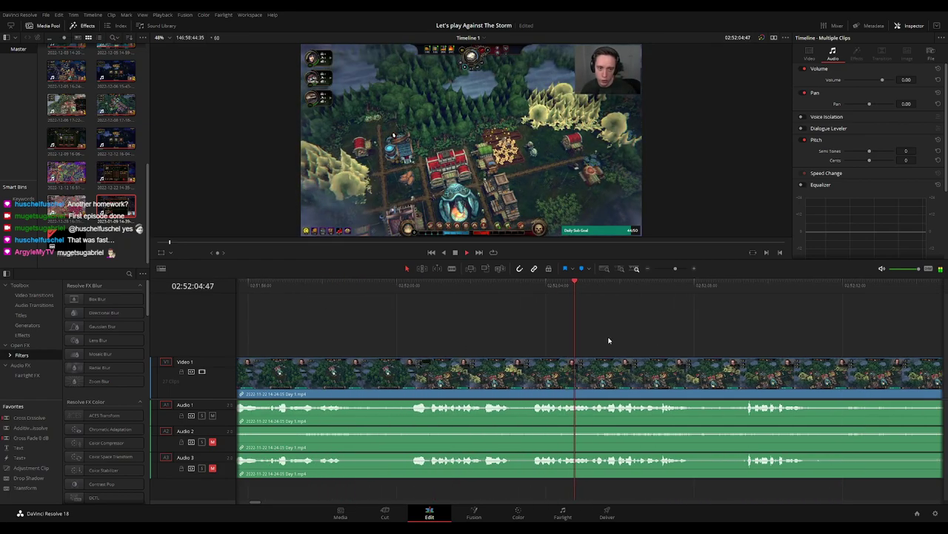
left_click(540, 289)
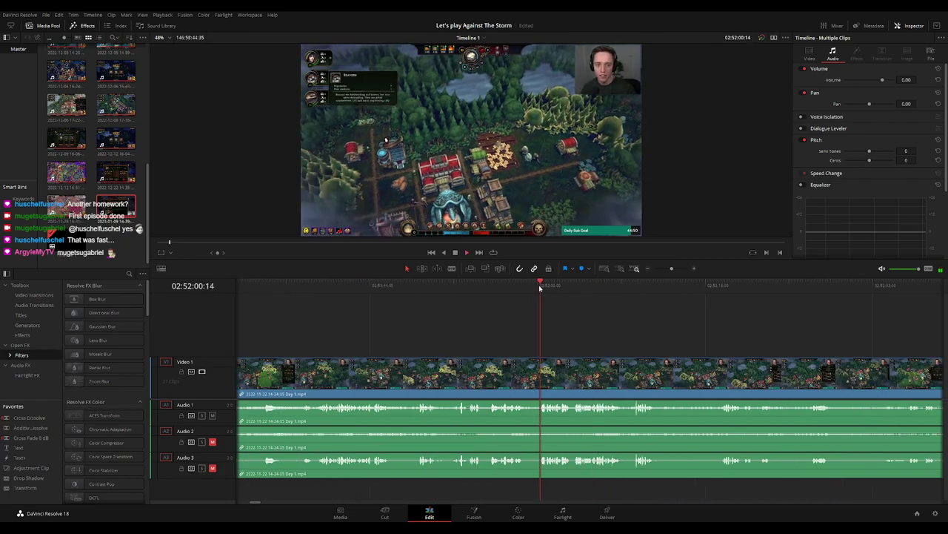
scroll(542, 311, "left", 1)
scroll(542, 314, "up", 2)
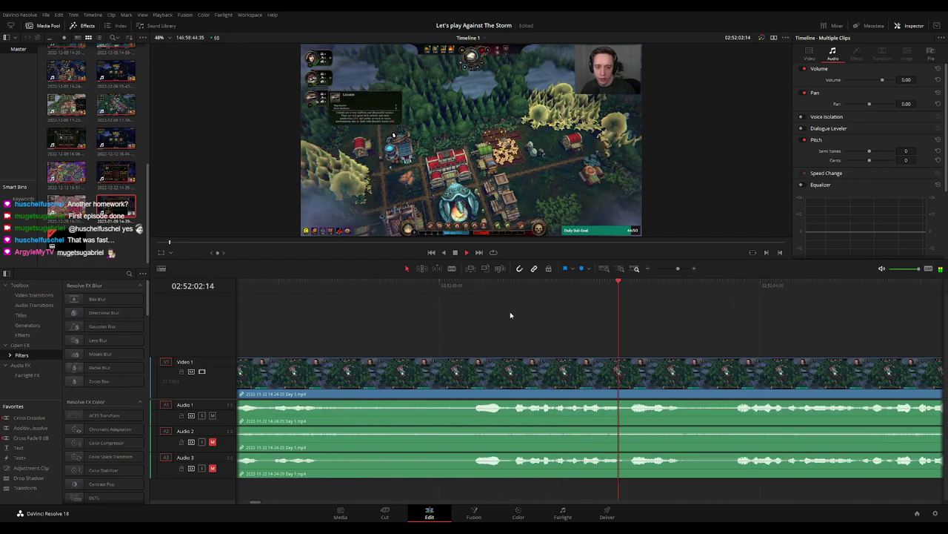
left_click_drag(470, 288, 441, 297)
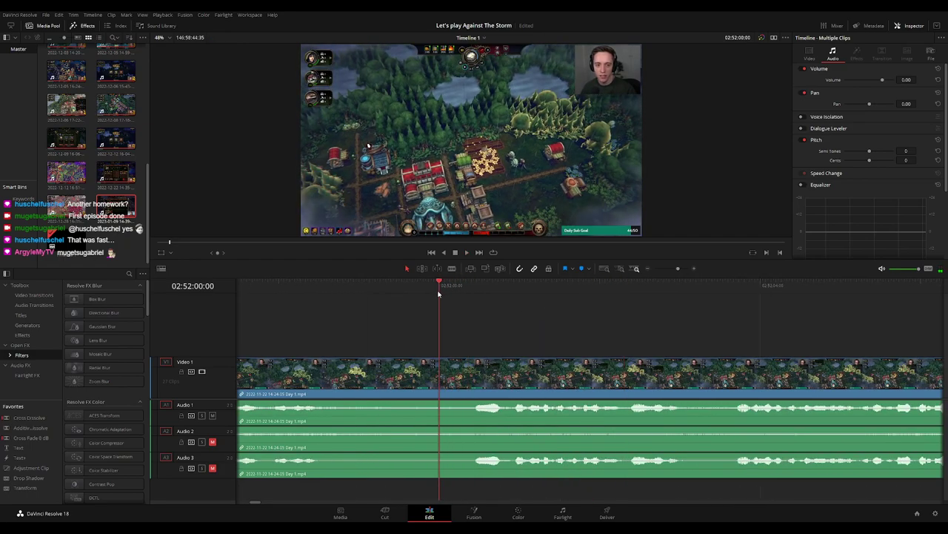
left_click(442, 365)
key("a")
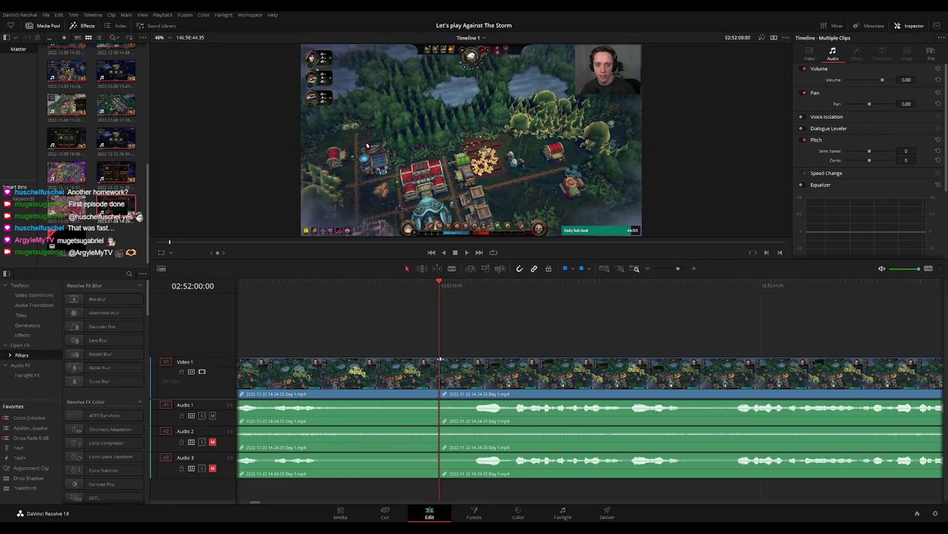
Adjust the video clip edge at the cut and fade Audio 1 out and back in.
left_click_drag(440, 360, 521, 362)
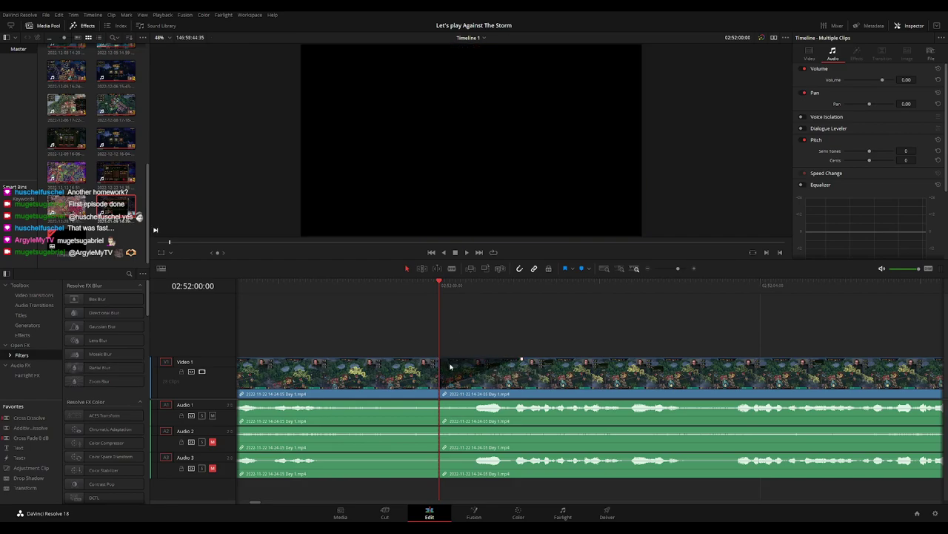
left_click_drag(440, 361, 370, 361)
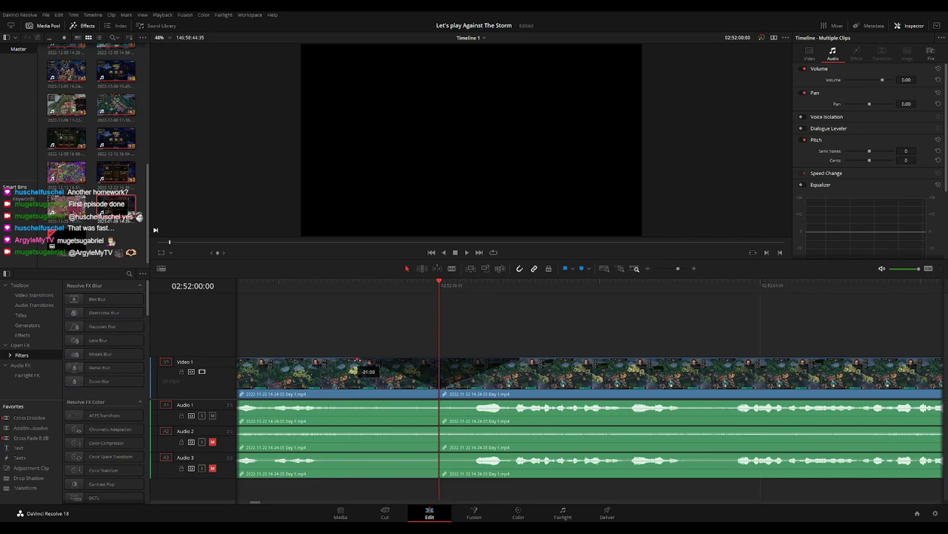
left_click_drag(439, 400, 364, 400)
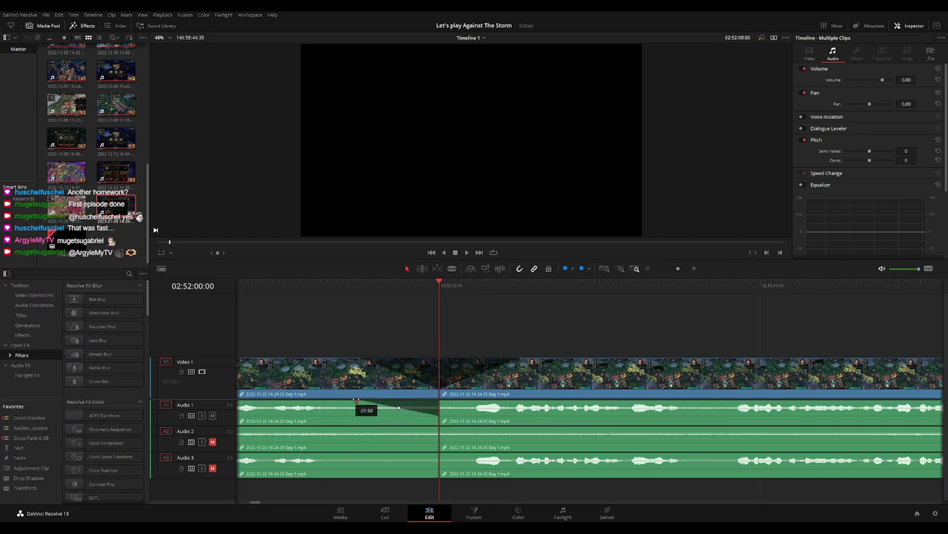
left_click_drag(440, 401, 521, 404)
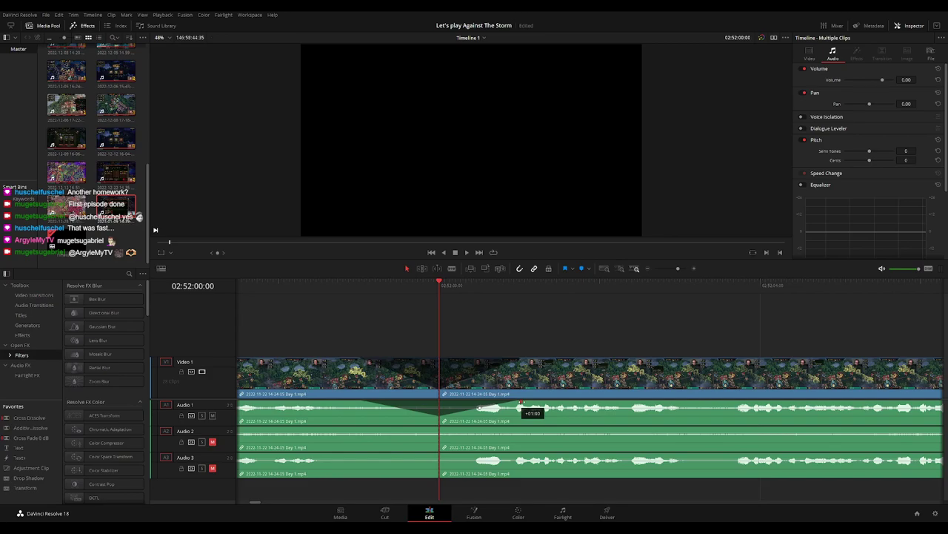
Fade Audio 2 and Audio 3 out before the cut and in after it.
left_click_drag(437, 429, 351, 429)
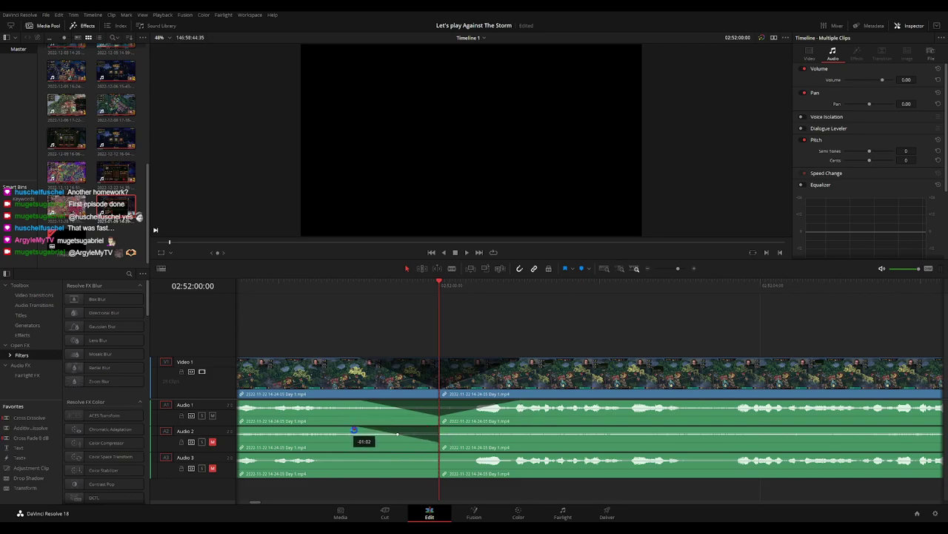
left_click_drag(441, 429, 524, 429)
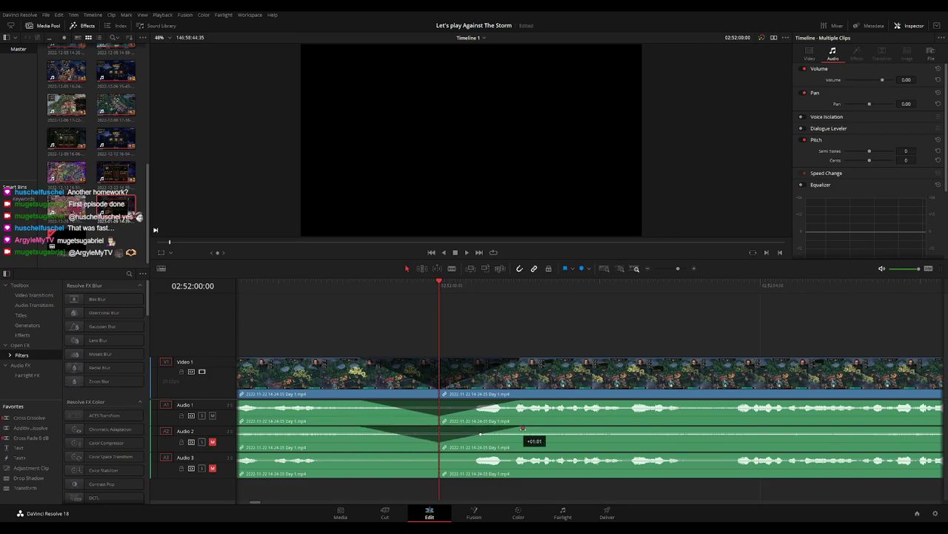
left_click_drag(386, 454, 359, 454)
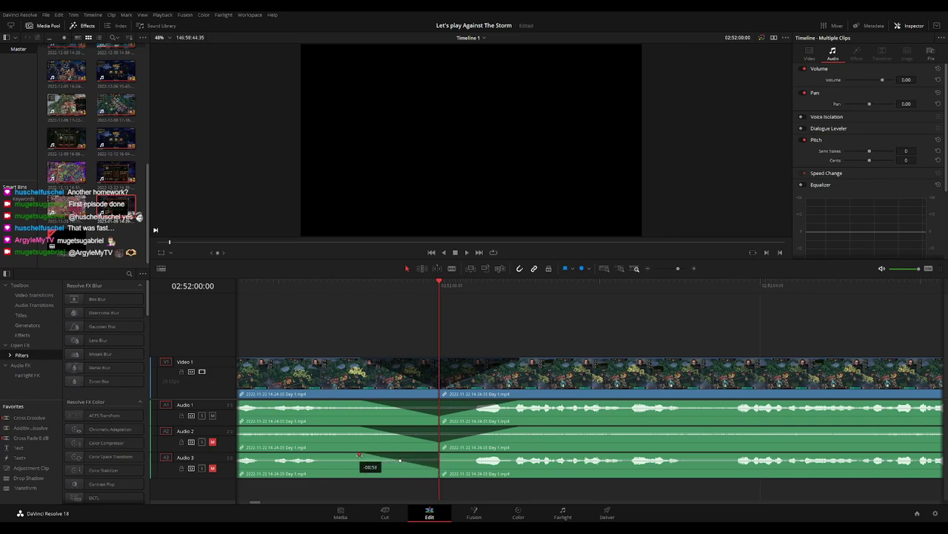
left_click_drag(439, 454, 514, 454)
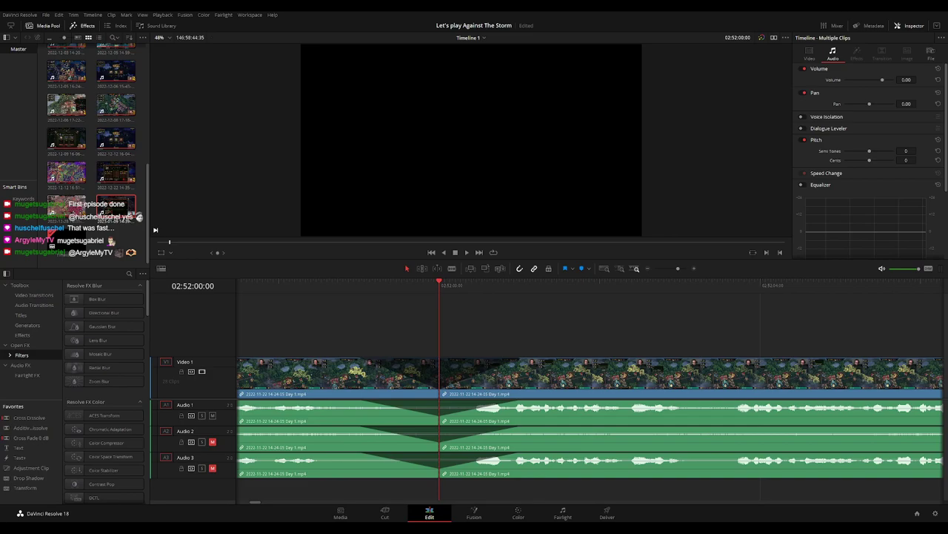
left_click(292, 285)
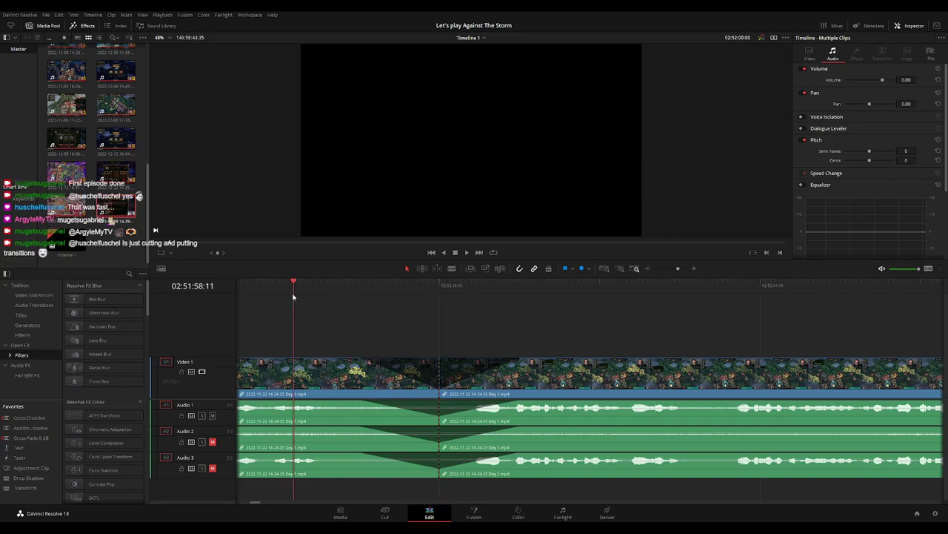
key("space")
scroll(486, 311, "down", 2)
left_click(464, 312)
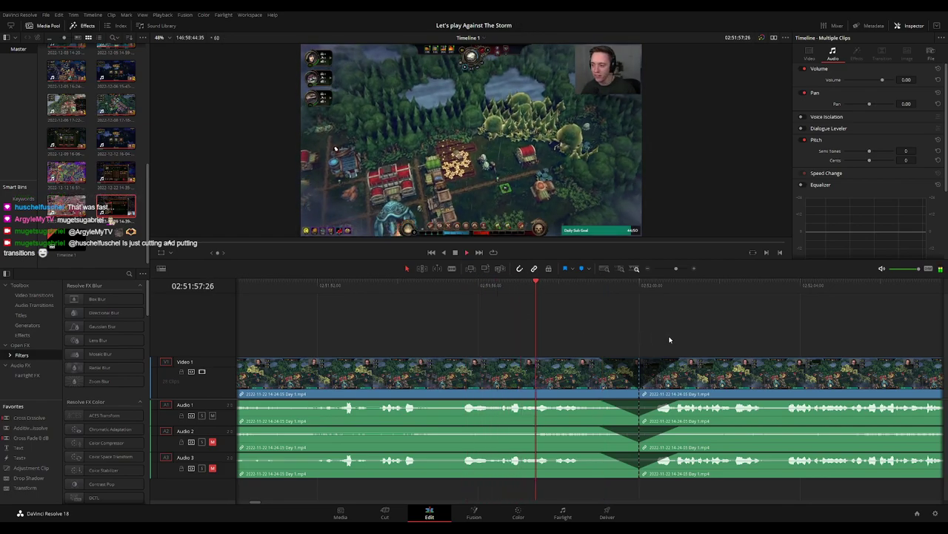
scroll(556, 325, "down", 3)
scroll(485, 329, "down", 1)
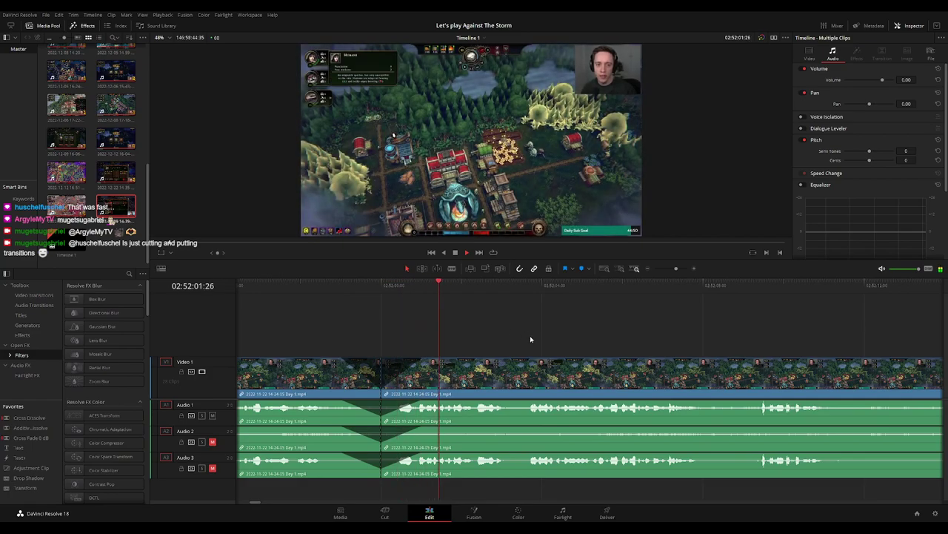
scroll(556, 339, "down", 5)
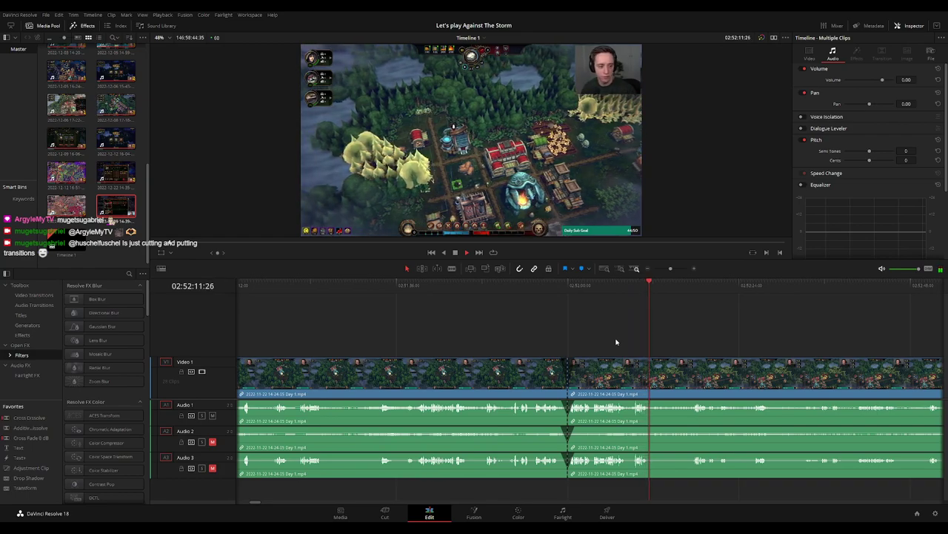
scroll(619, 338, "down", 3)
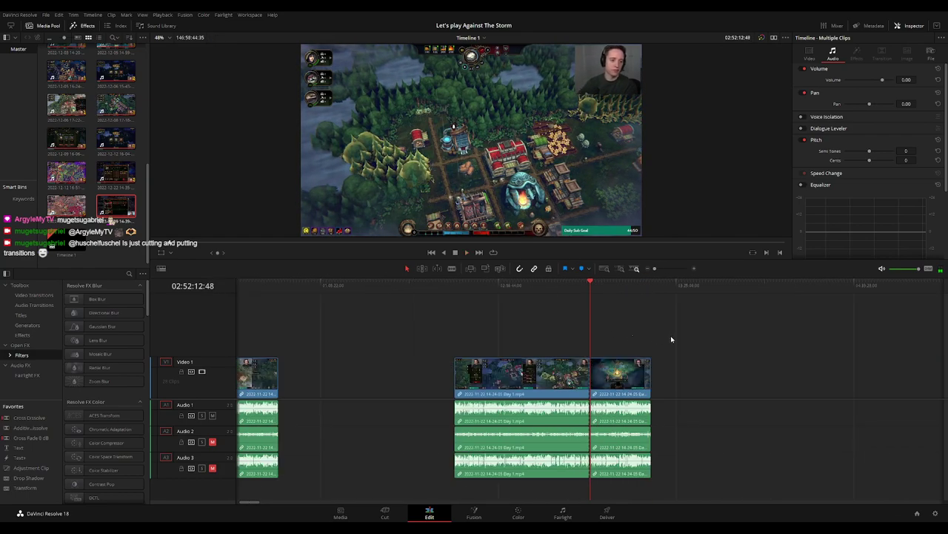
scroll(474, 338, "right", 2)
scroll(473, 335, "right", 2)
key("Home")
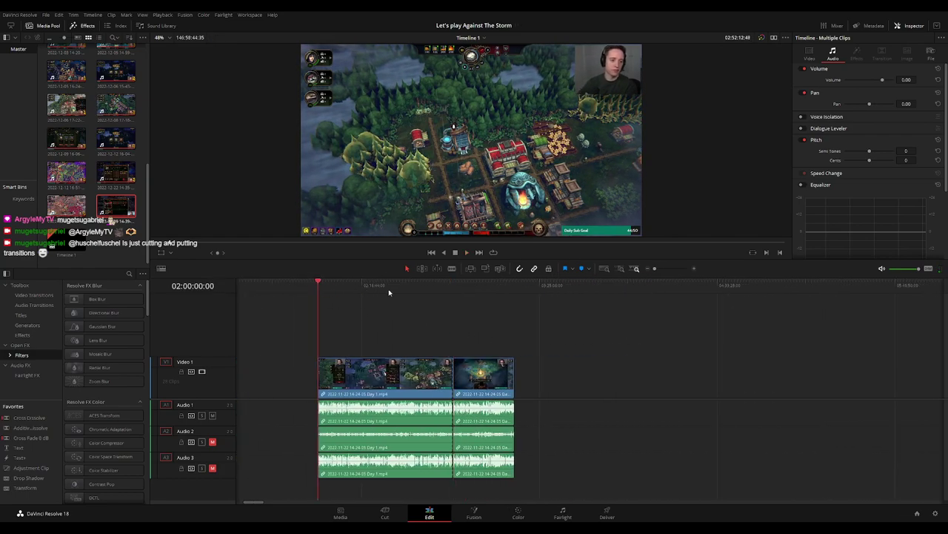
Slide the small clip and the Day 1 part 2 clip left to close the gaps.
scroll(508, 333, "right", 1)
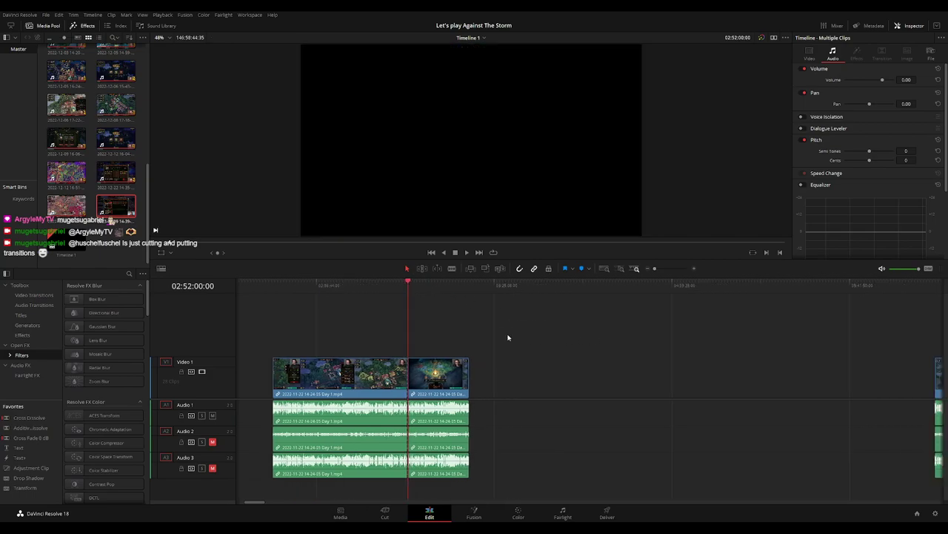
scroll(508, 332, "right", 1)
left_click_drag(343, 374, 595, 375)
left_click(454, 338)
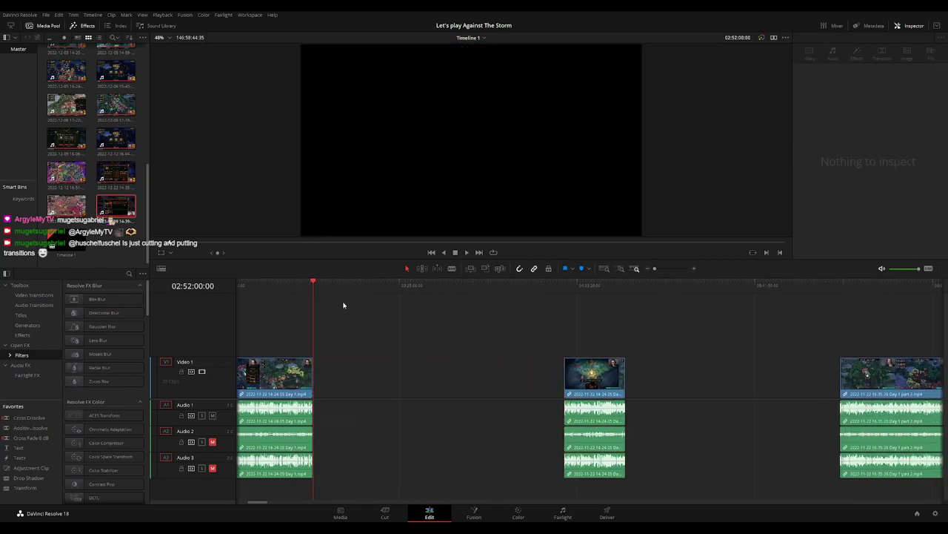
left_click_drag(345, 306, 488, 315)
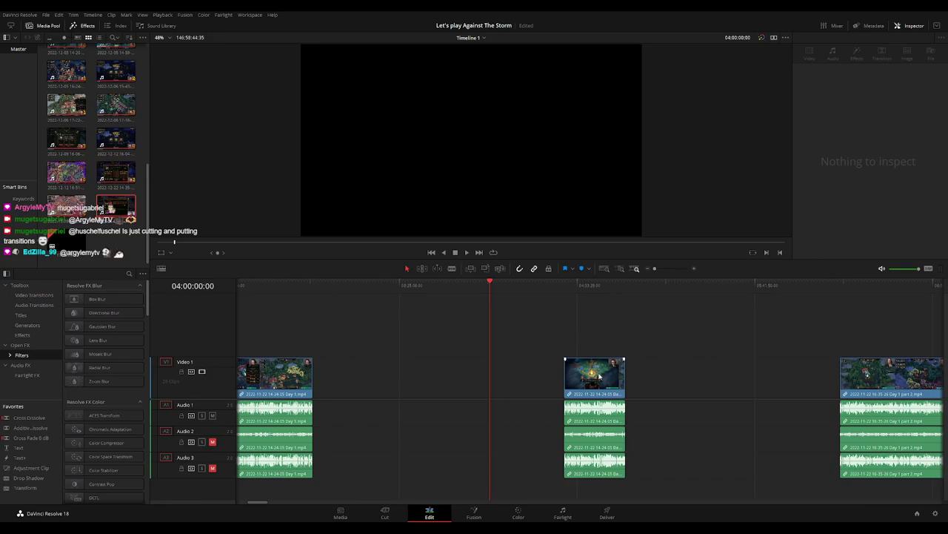
left_click_drag(599, 375, 523, 376)
scroll(660, 379, "right", 3)
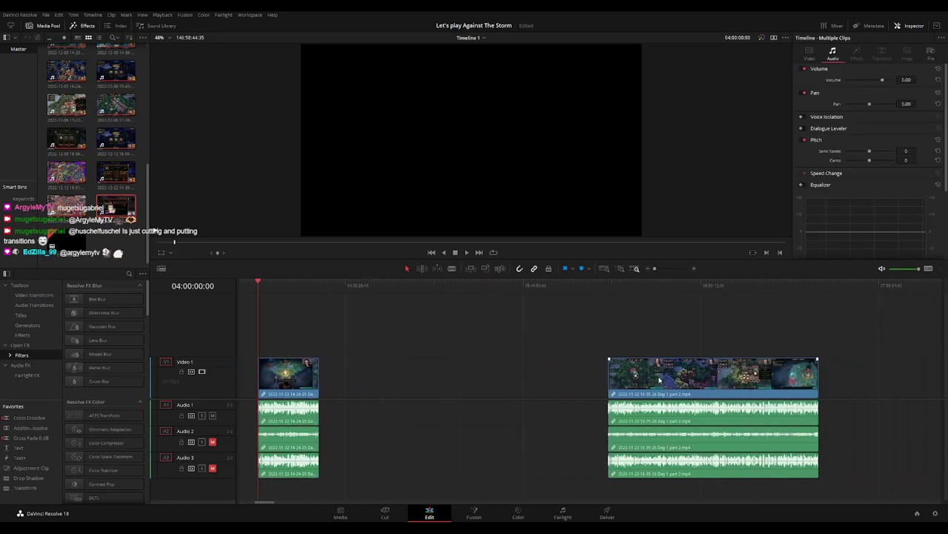
left_click_drag(660, 379, 370, 381)
key("Down")
key("shift+z")
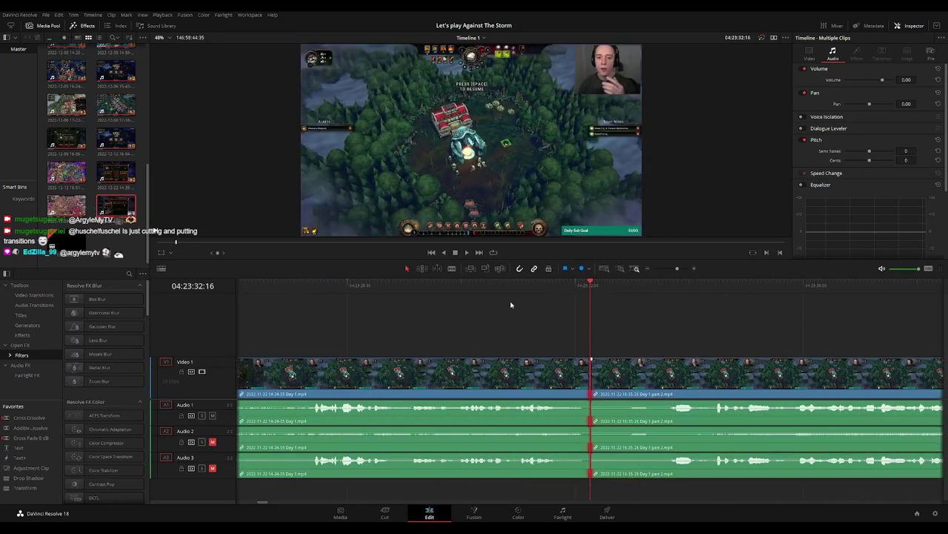
Try a transition at the join, play it back, then undo it for a plain cut.
key("ctrl+t")
key("slash")
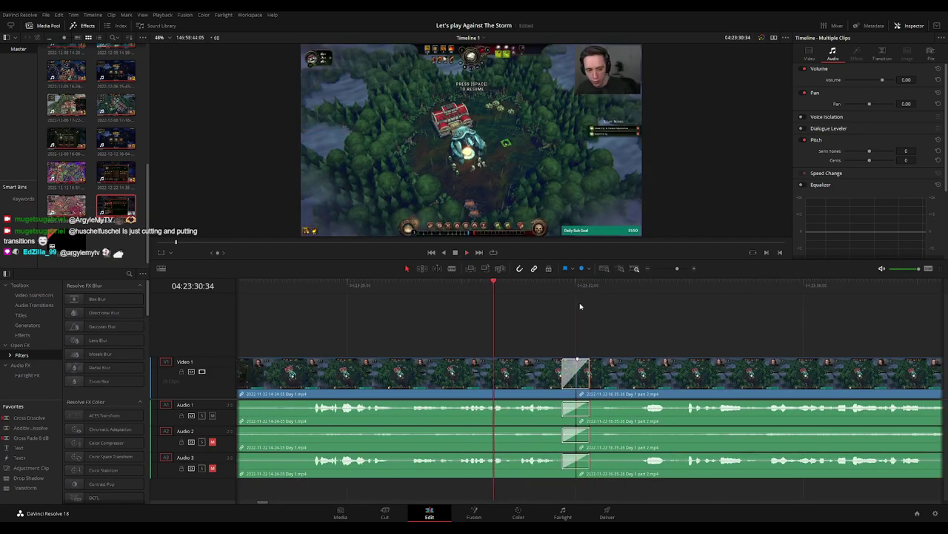
left_click(399, 296)
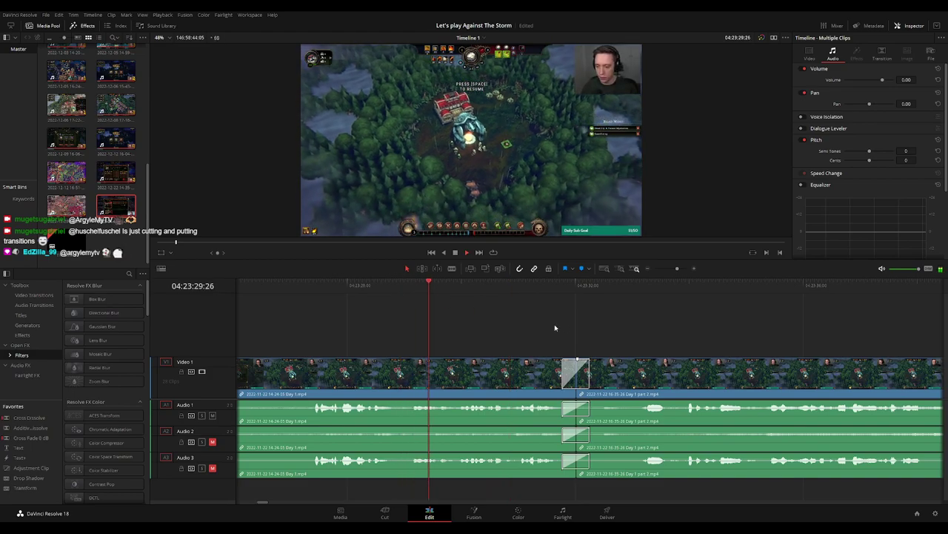
scroll(569, 313, "right", 3)
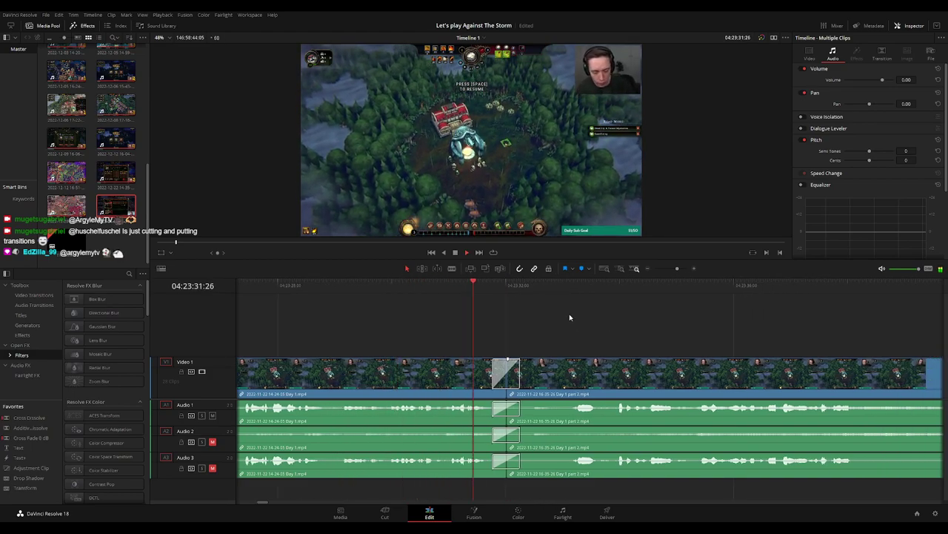
key("ctrl+z")
Skim ahead through the Day 1 part 2 footage.
scroll(618, 333, "down", 2)
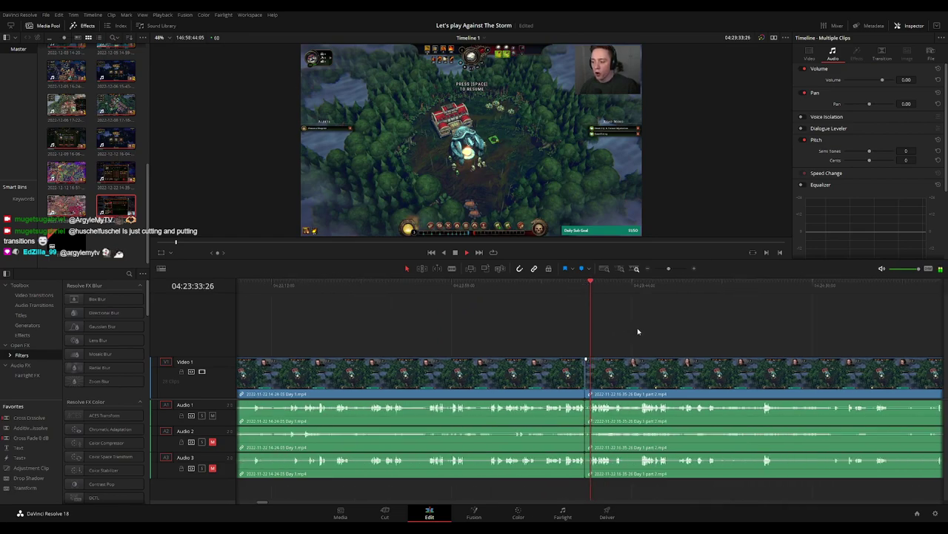
scroll(522, 319, "right", 6)
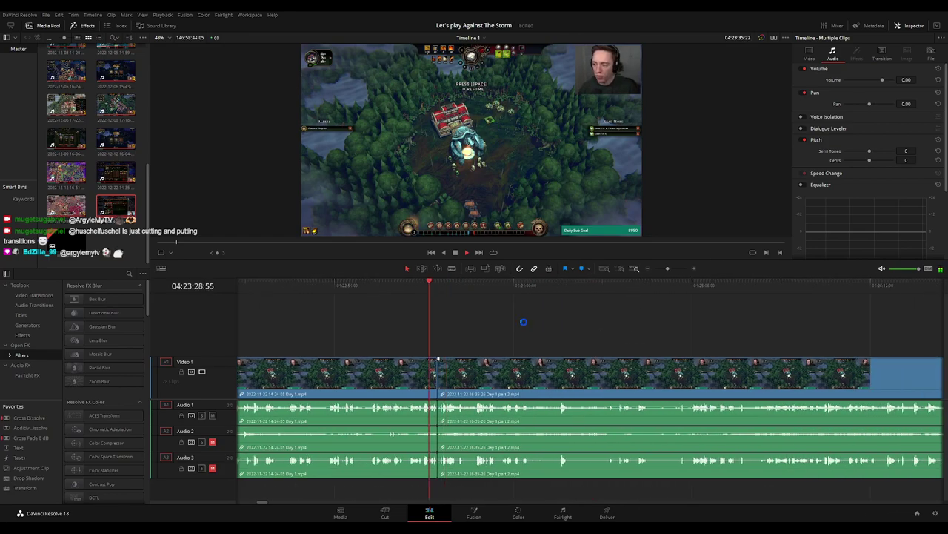
left_click_drag(518, 293, 676, 293)
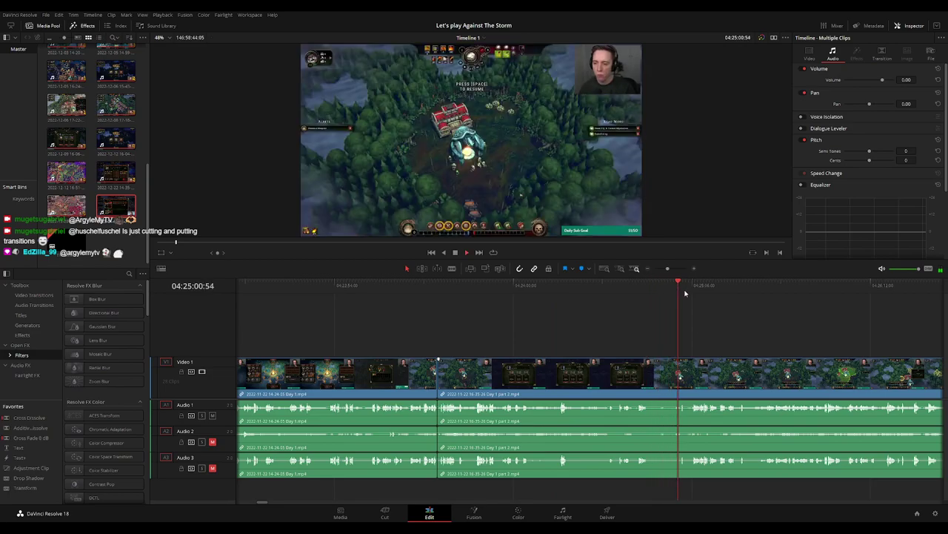
scroll(676, 296, "down", 2)
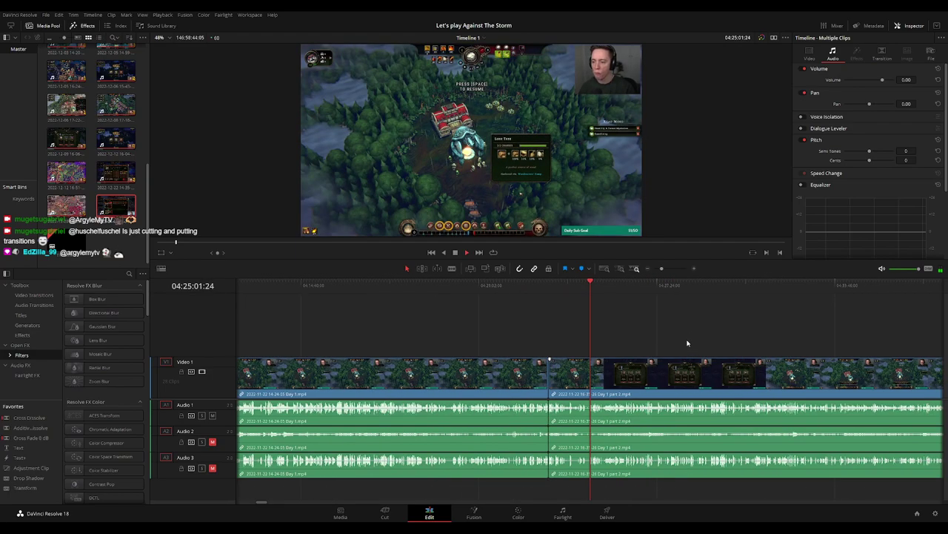
scroll(682, 340, "down", 2)
scroll(483, 317, "left", 5)
scroll(415, 315, "right", 1)
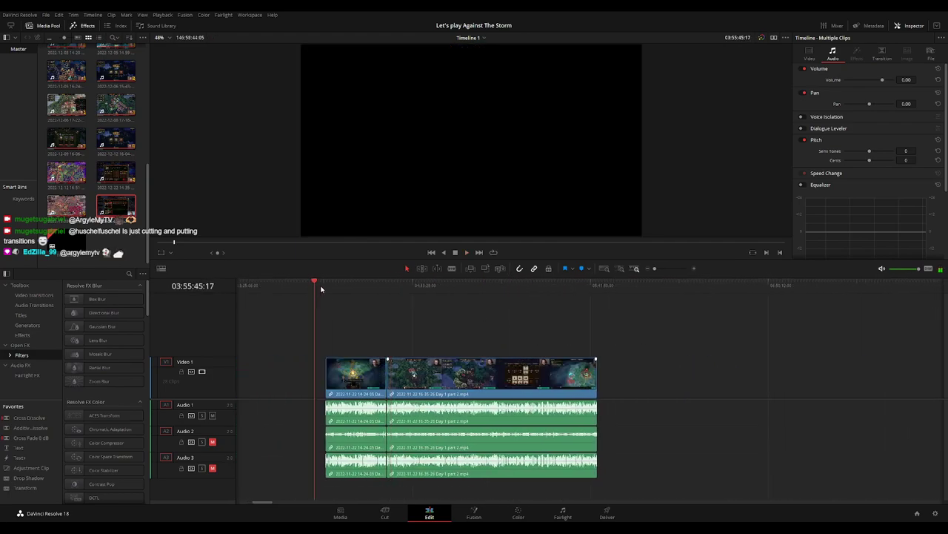
left_click_drag(318, 287, 413, 287)
left_click_drag(330, 289, 472, 300)
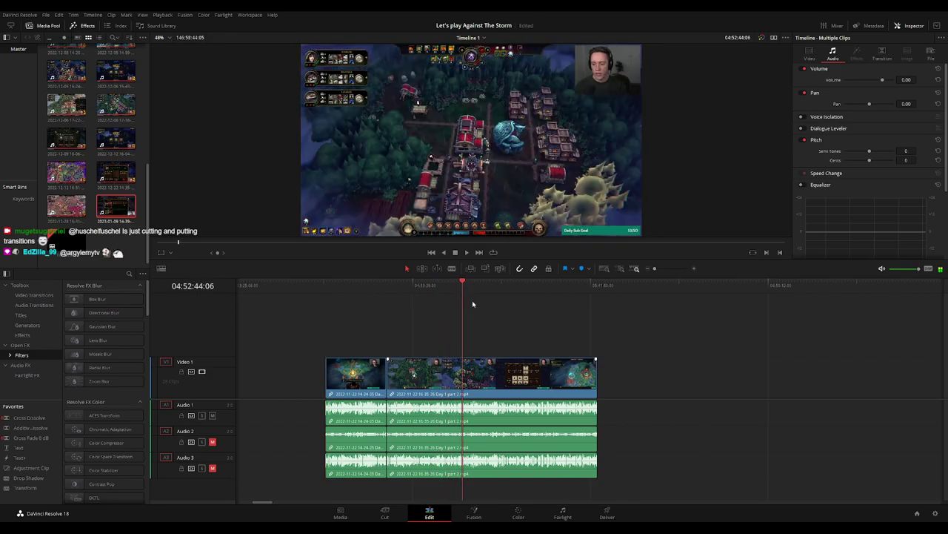
scroll(519, 318, "up", 3)
scroll(576, 331, "right", 1)
key("space")
left_click_drag(566, 294, 469, 291)
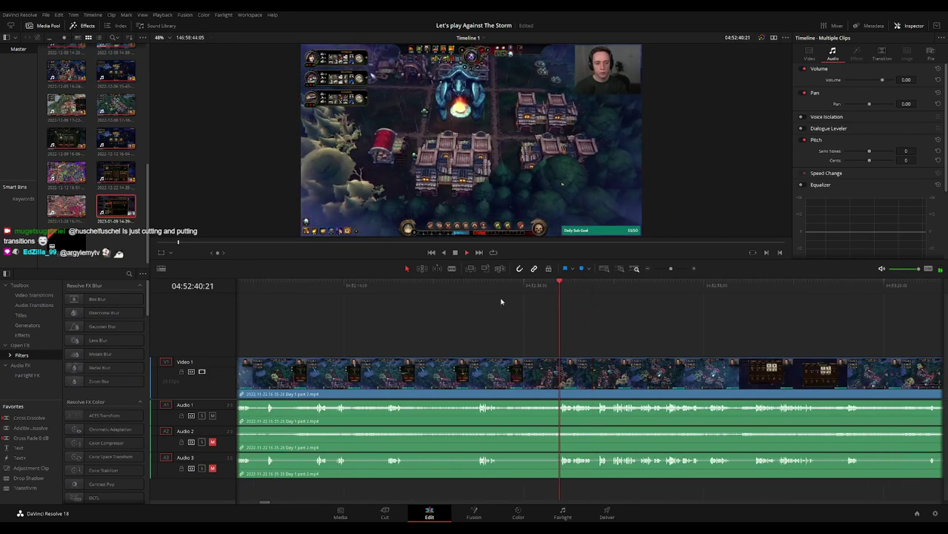
left_click(380, 289)
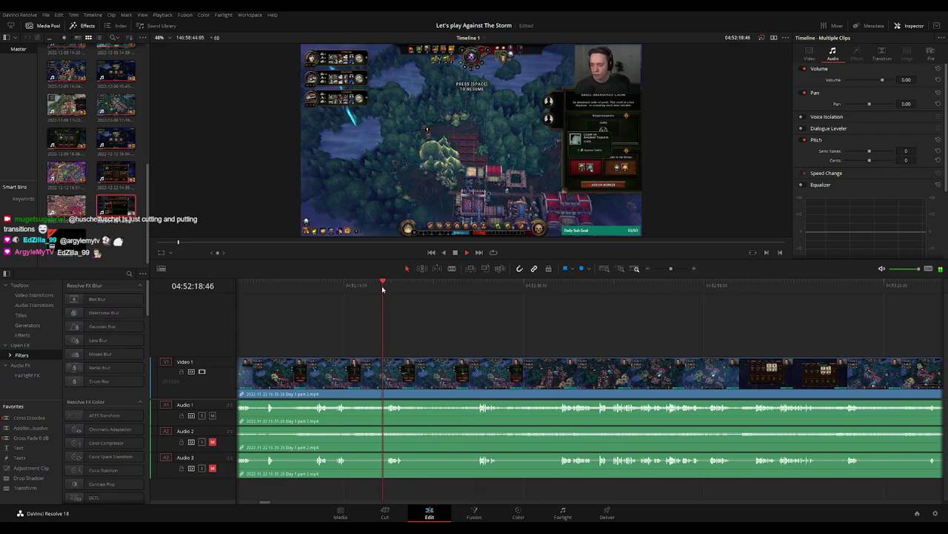
scroll(517, 337, "left", 3)
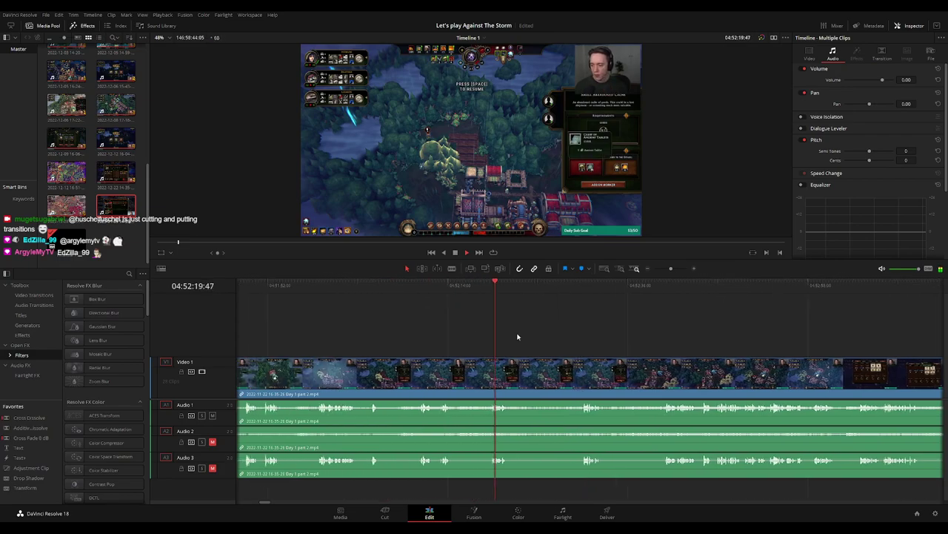
left_click(437, 293)
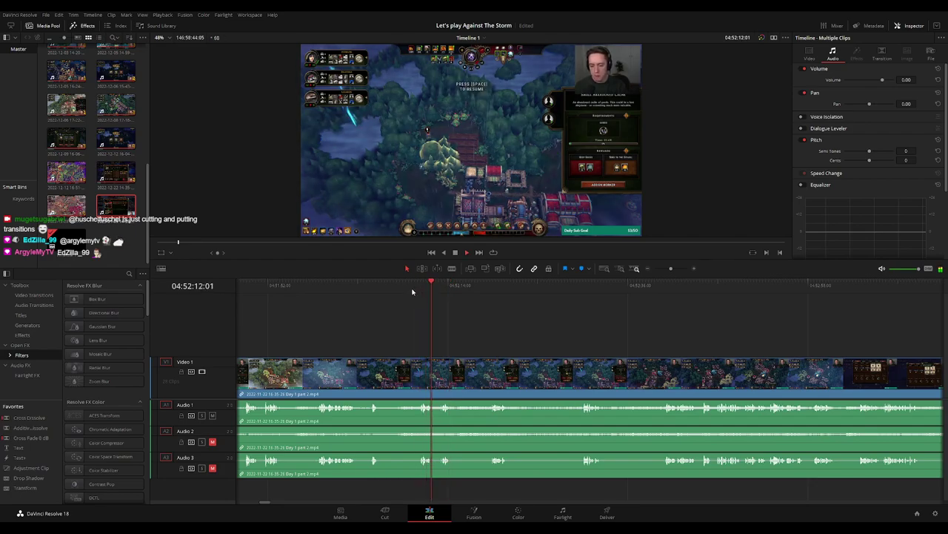
left_click_drag(413, 292, 375, 286)
scroll(458, 335, "up", 2)
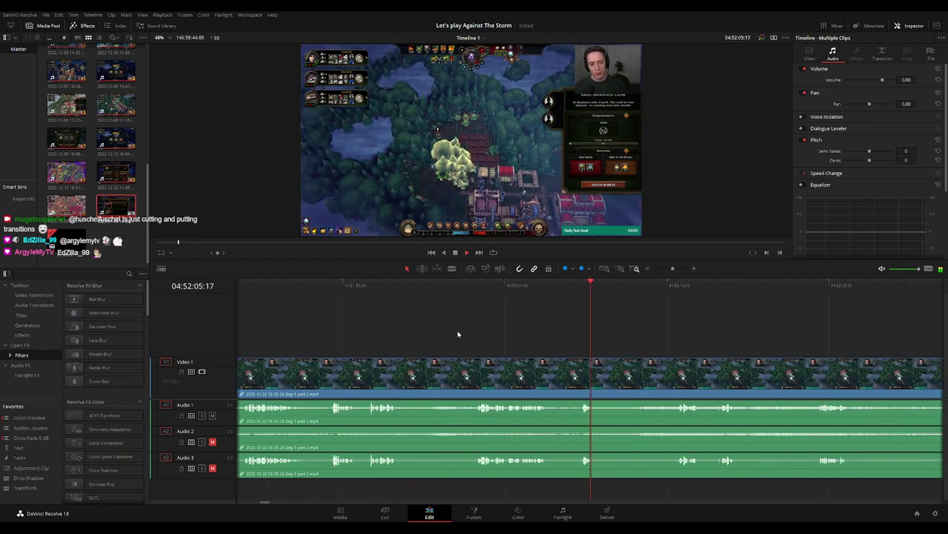
scroll(476, 307, "up", 1)
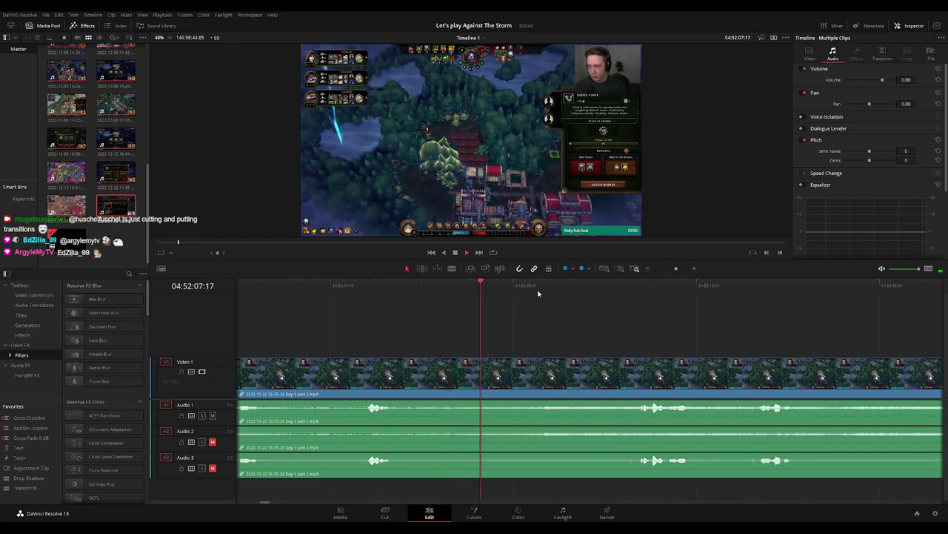
left_click(589, 314)
scroll(501, 318, "right", 2)
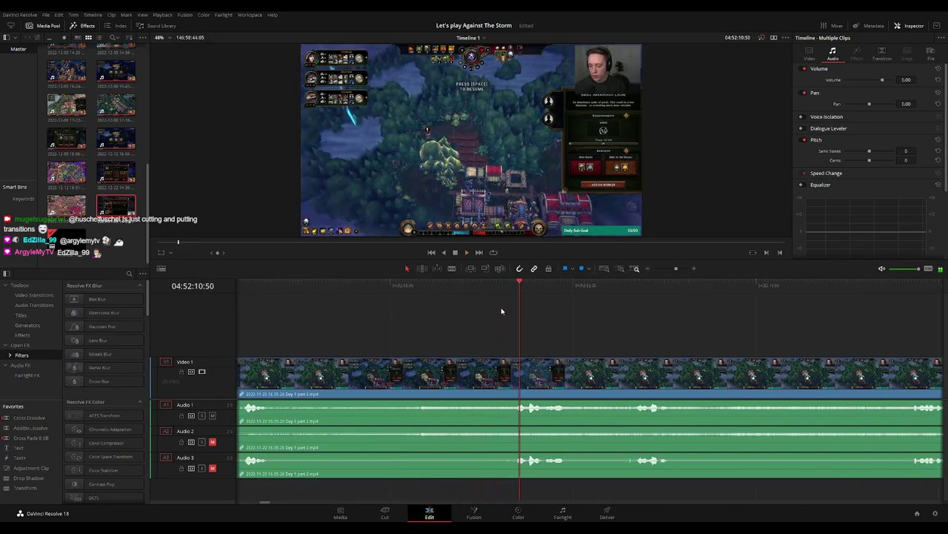
mouse_move(479, 286)
left_mouse_down()
mouse_move(515, 290)
mouse_move(481, 292)
left_mouse_up()
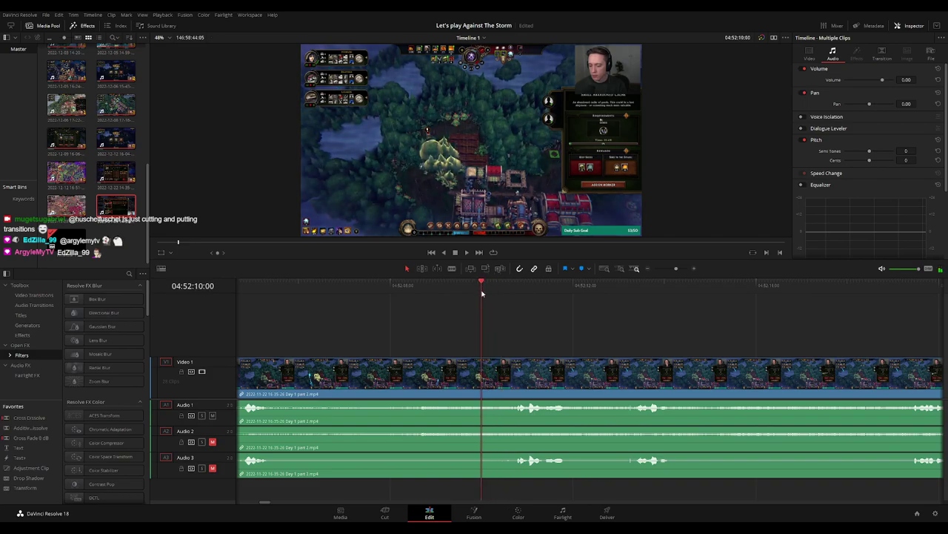
Split Day 1 part 2 at 04:52:10:00 and add audio fade-outs and fade-ins at the cut.
key("ctrl+b")
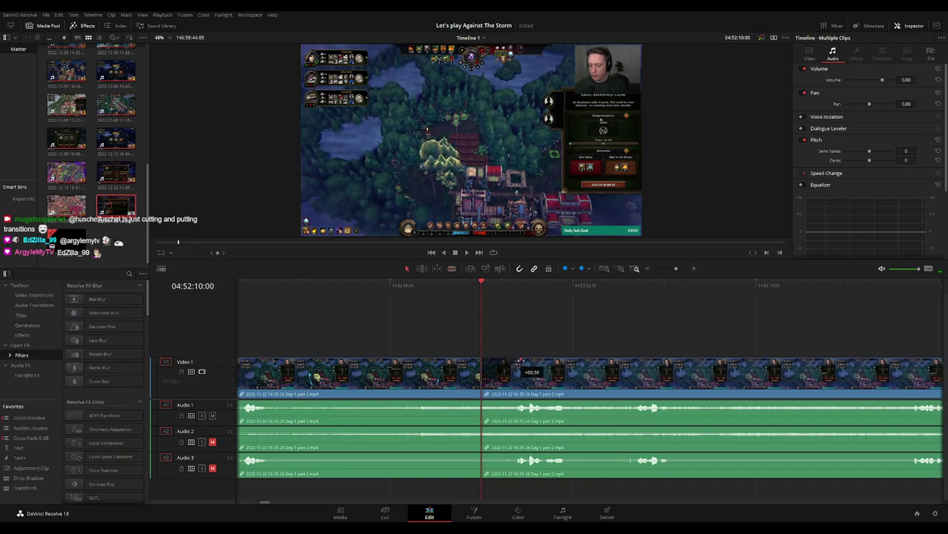
left_click_drag(530, 361, 432, 361)
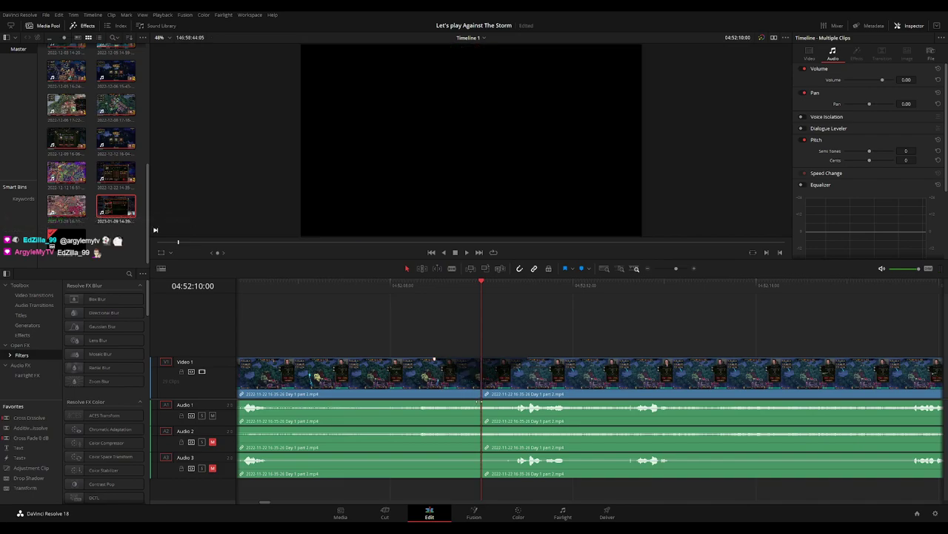
left_click_drag(480, 401, 429, 401)
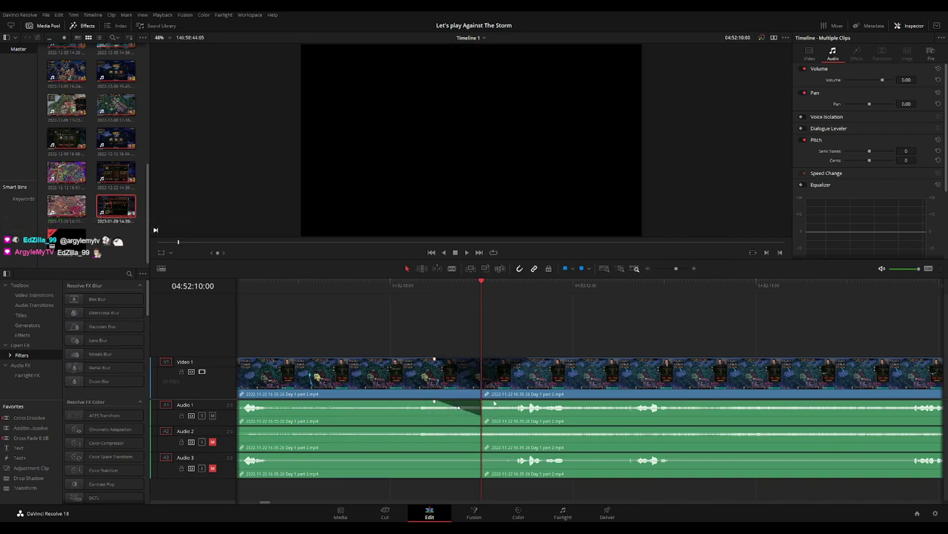
left_click_drag(488, 401, 517, 401)
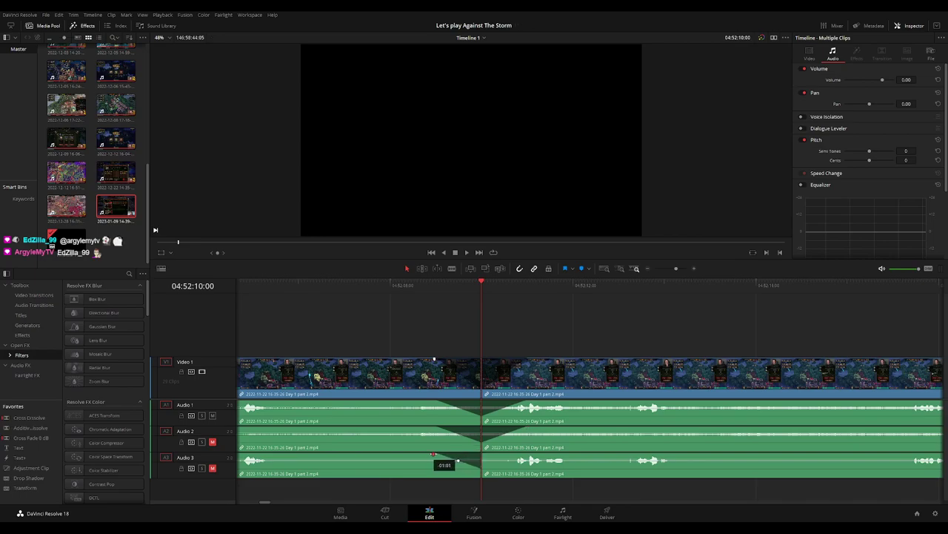
left_click_drag(483, 455, 518, 458)
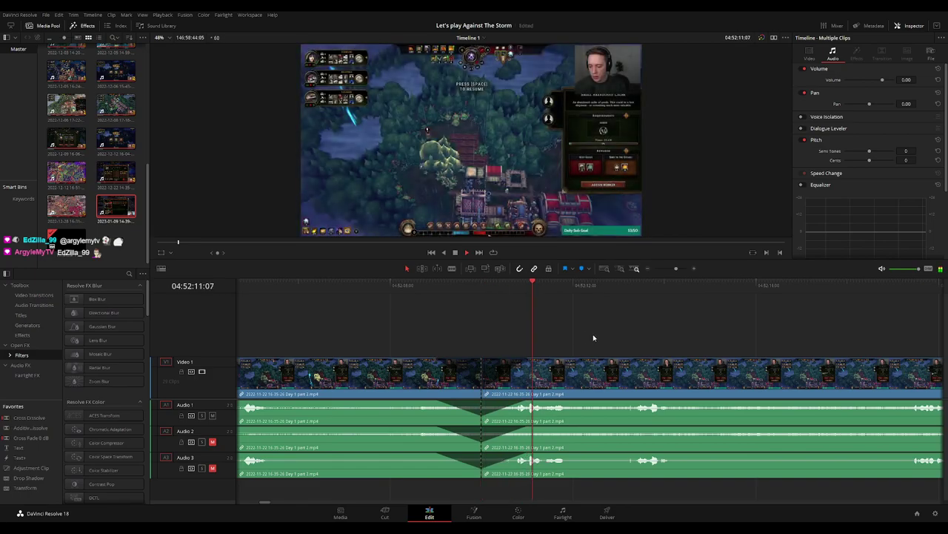
Drag the final clip right, away from the other footage.
scroll(632, 338, "down", 2)
scroll(684, 344, "down", 2)
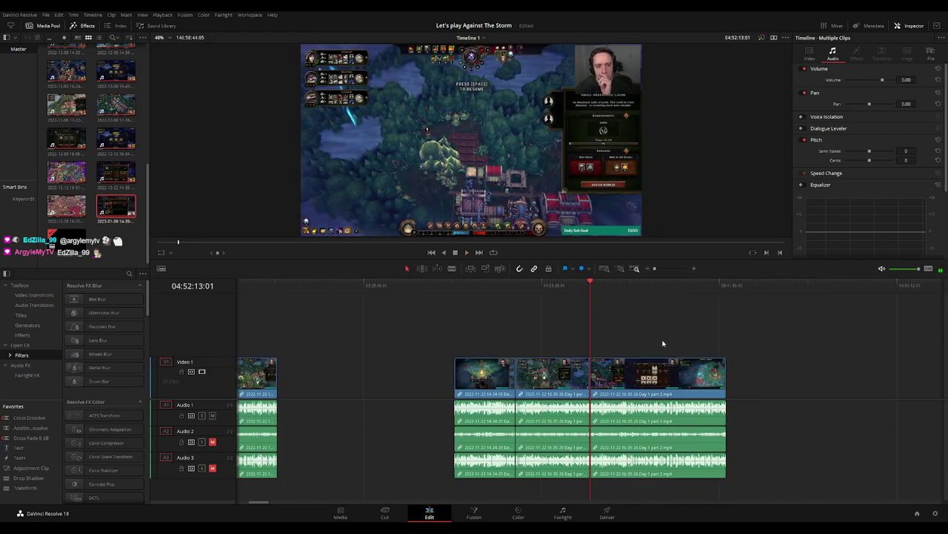
scroll(662, 345, "down", 2)
key("Home")
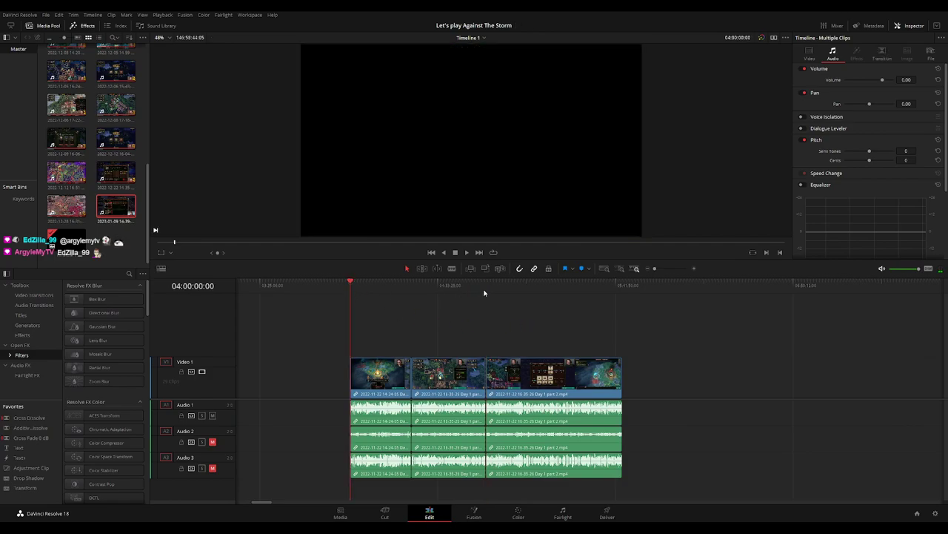
left_click(484, 293)
scroll(614, 343, "right", 5)
left_click_drag(375, 382, 645, 382)
left_click(348, 297)
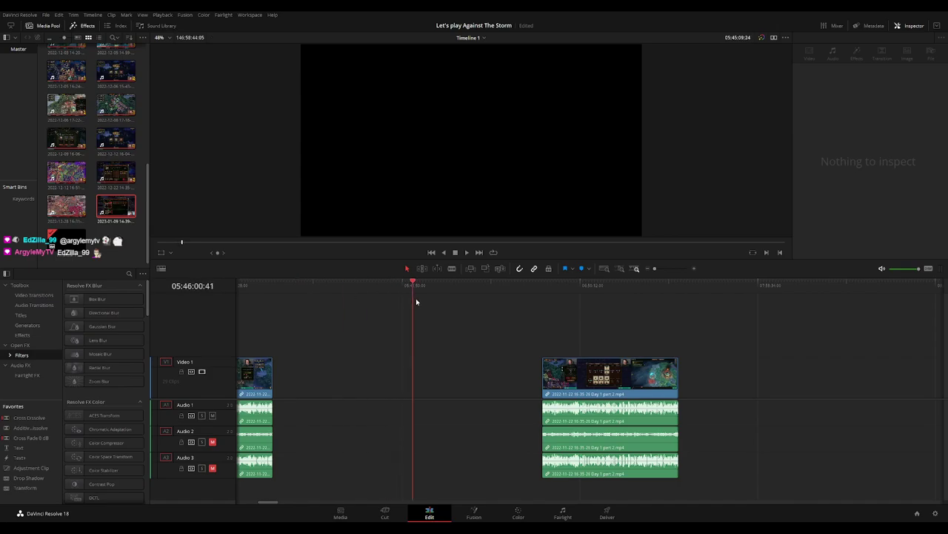
Snap the final clip to start at 06:00:00:00.
left_click_drag(416, 298, 448, 298)
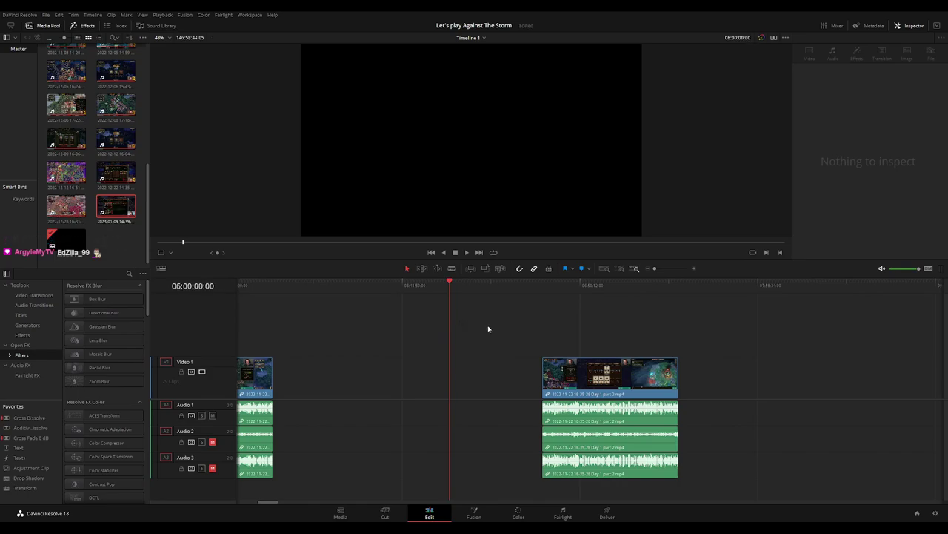
left_click_drag(597, 374, 504, 375)
left_click(587, 288)
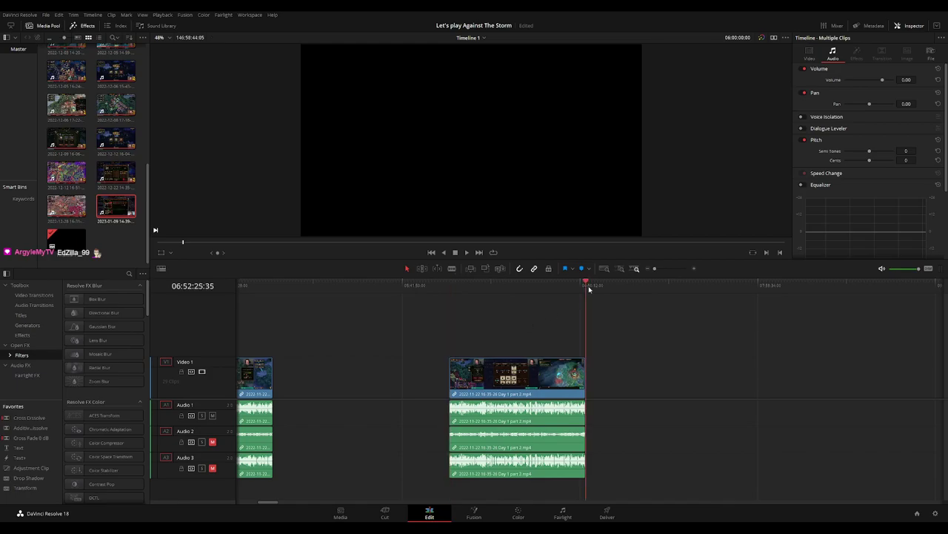
left_click(547, 296)
Play the moved clip from its start and scrub through to its end.
left_click(449, 289)
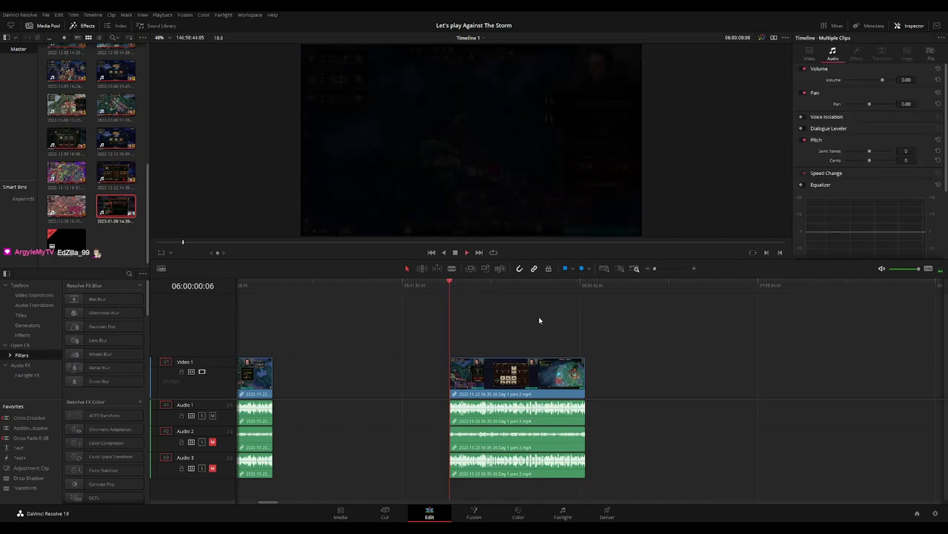
key("space")
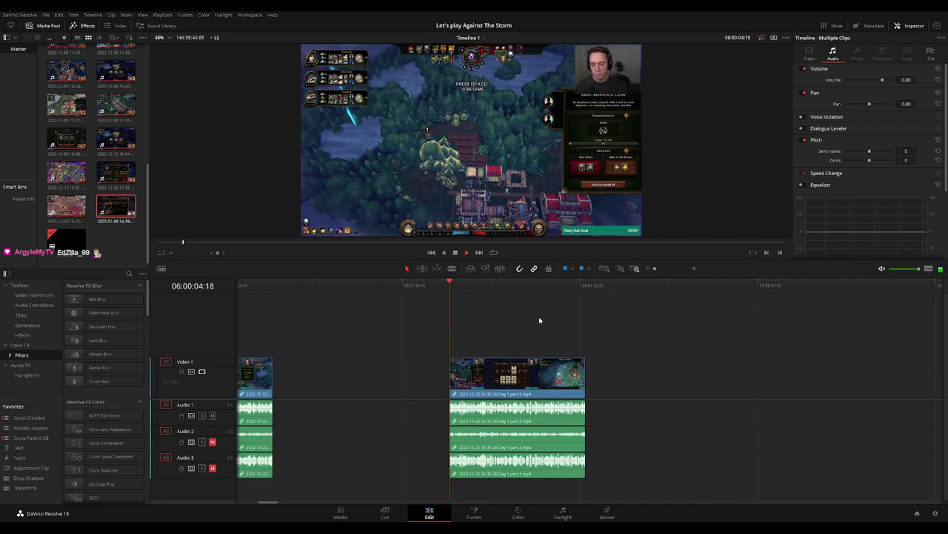
left_click_drag(477, 289, 585, 289)
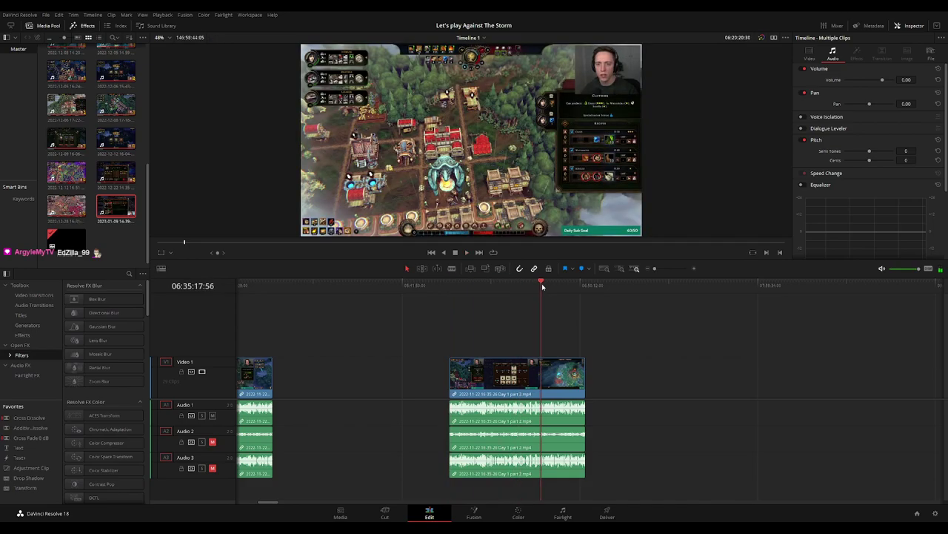
scroll(553, 335, "up", 2)
scroll(600, 335, "up", 2)
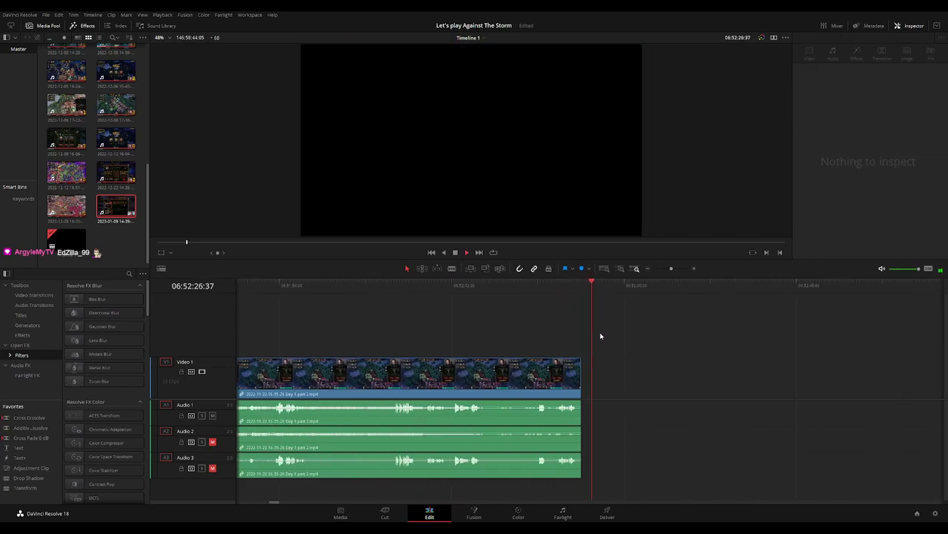
Review the last moments of the Day 1 part 2 clip and trim a little off its end.
left_click(541, 289)
scroll(568, 306, "up", 2)
scroll(475, 319, "down", 2)
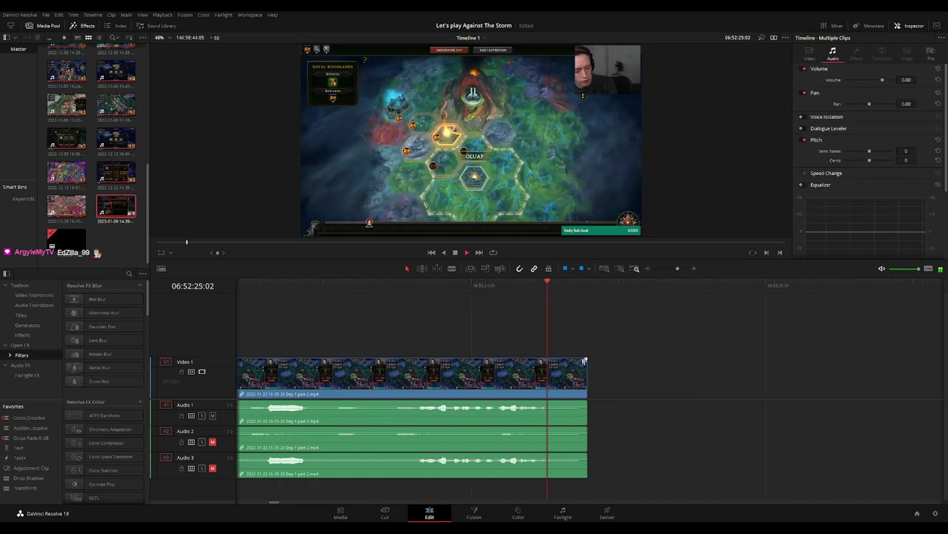
mouse_move(585, 361)
left_mouse_down()
mouse_move(529, 361)
mouse_move(585, 408)
mouse_move(511, 401)
left_mouse_up()
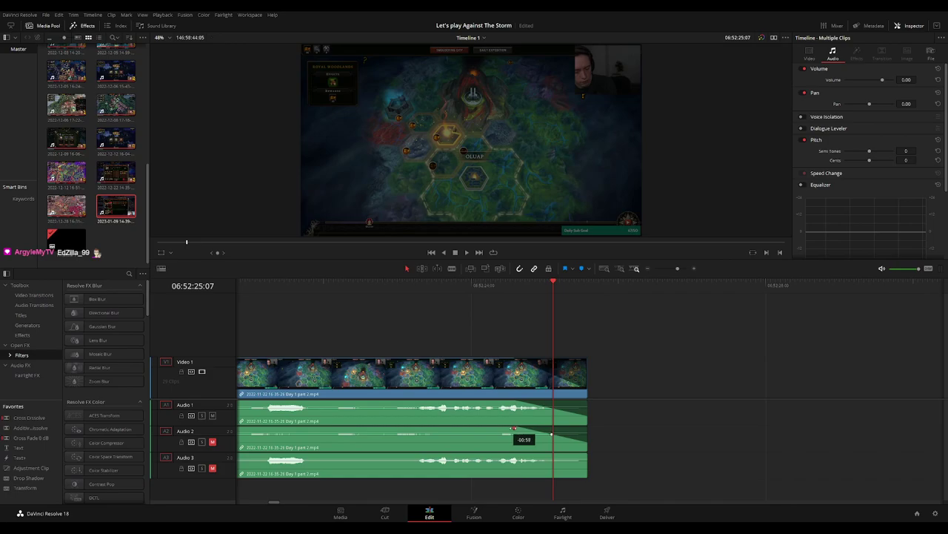
Add an audio fade-out at the clip's end and play the ending back to check it.
left_click_drag(587, 454, 522, 454)
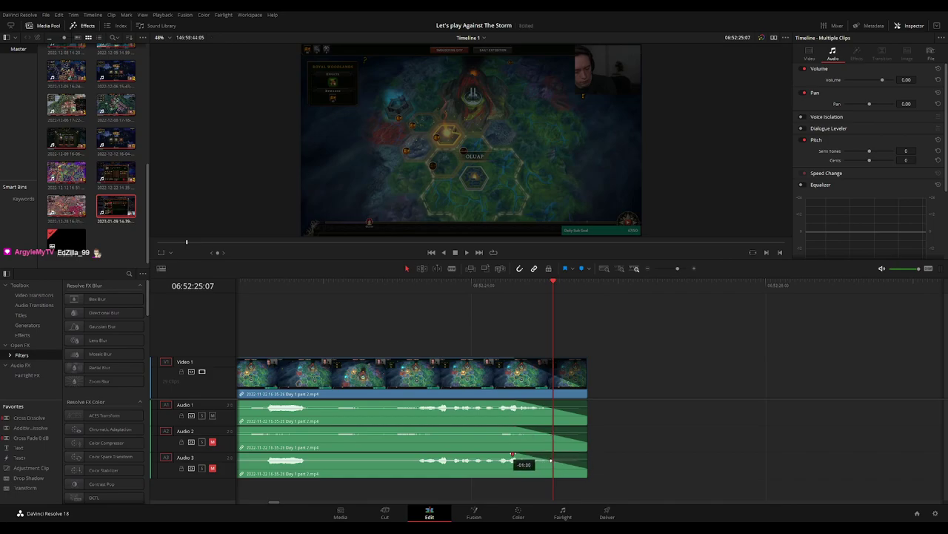
left_click(470, 284)
key("space")
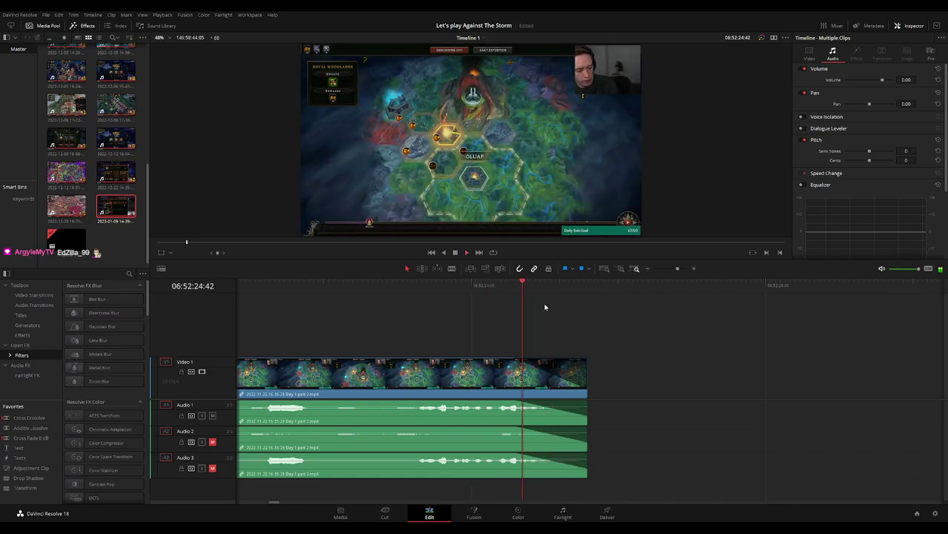
Deselect the clips and place the playhead at about 08:00:00:00.
left_click(638, 336)
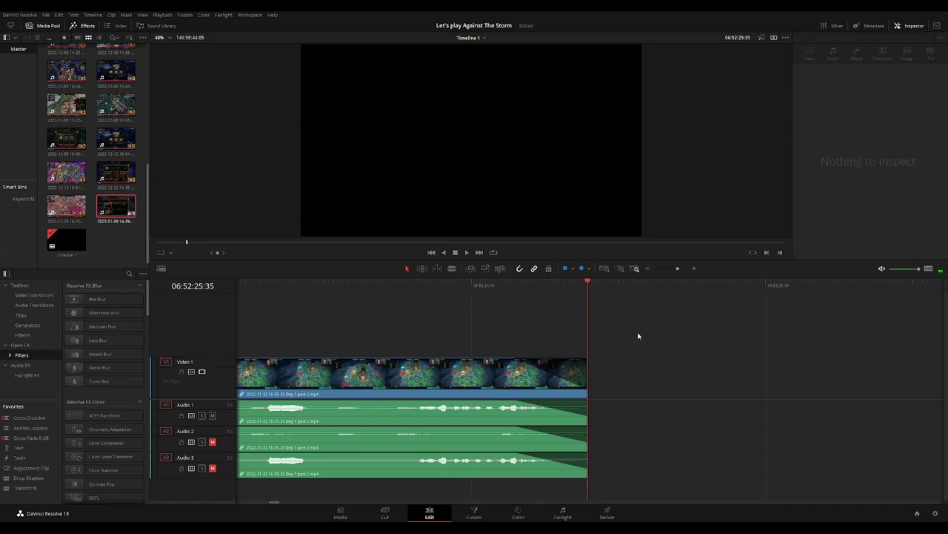
scroll(643, 338, "up", 6)
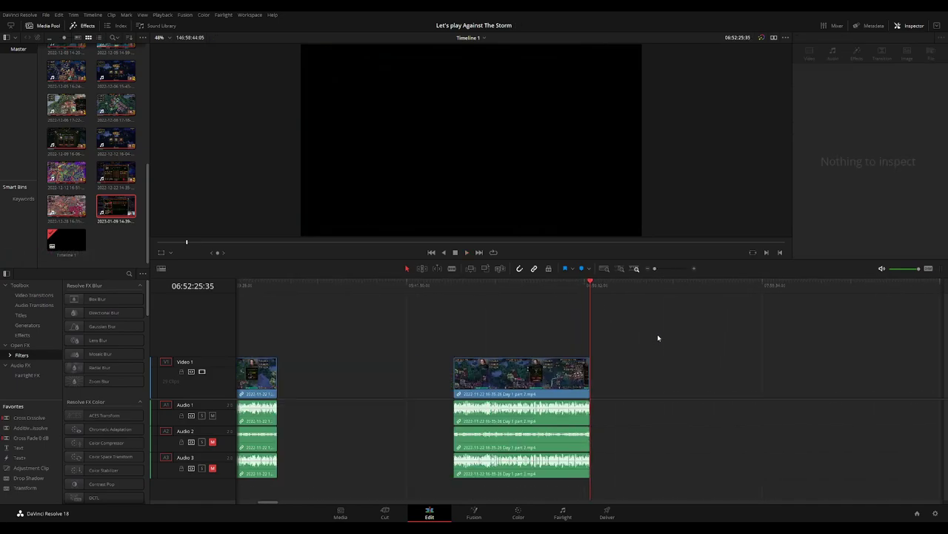
scroll(454, 323, "down", 3)
left_click_drag(423, 295, 497, 297)
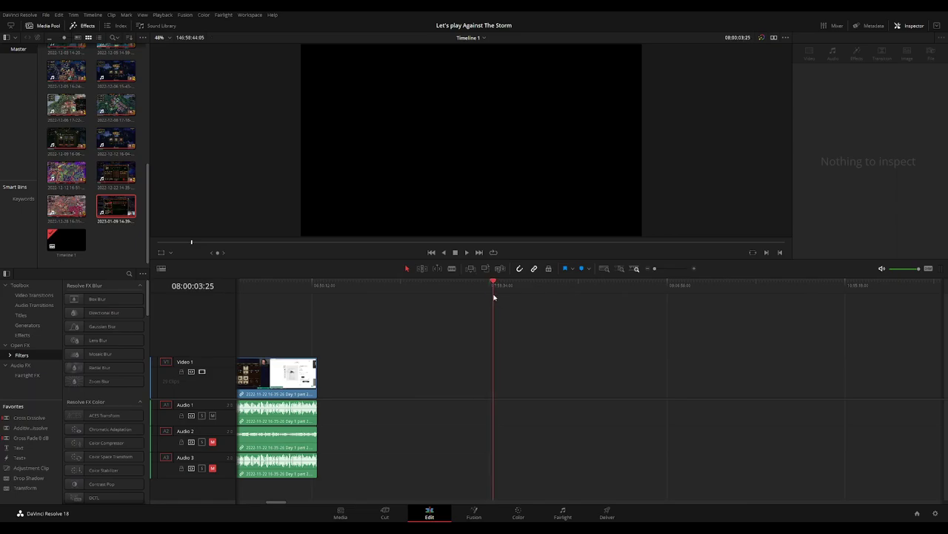
scroll(525, 320, "down", 5)
left_click_drag(603, 291, 606, 292)
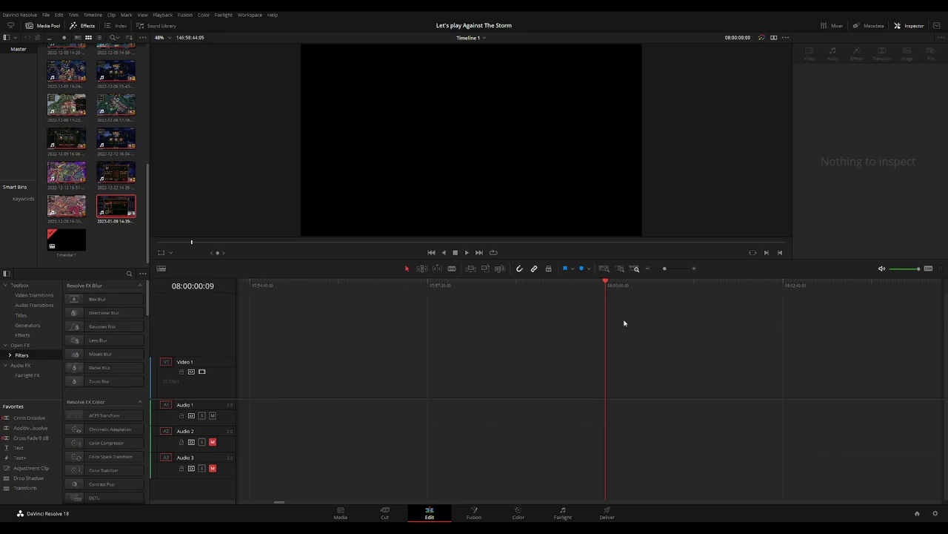
scroll(630, 324, "down", 5)
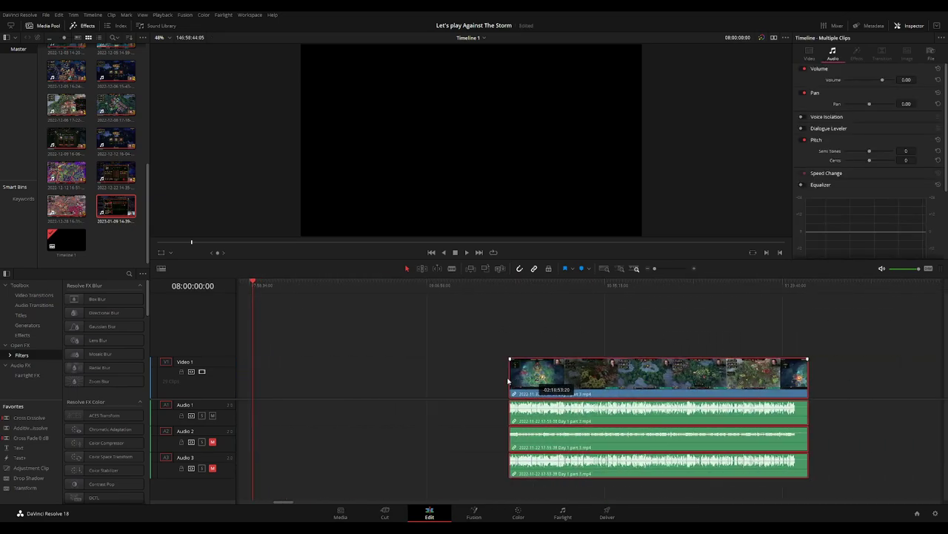
Drag the Day 1 part 3 clip to start at 08:00:00:00 and play its opening.
left_click_drag(901, 384, 297, 347)
scroll(297, 362, "up", 1)
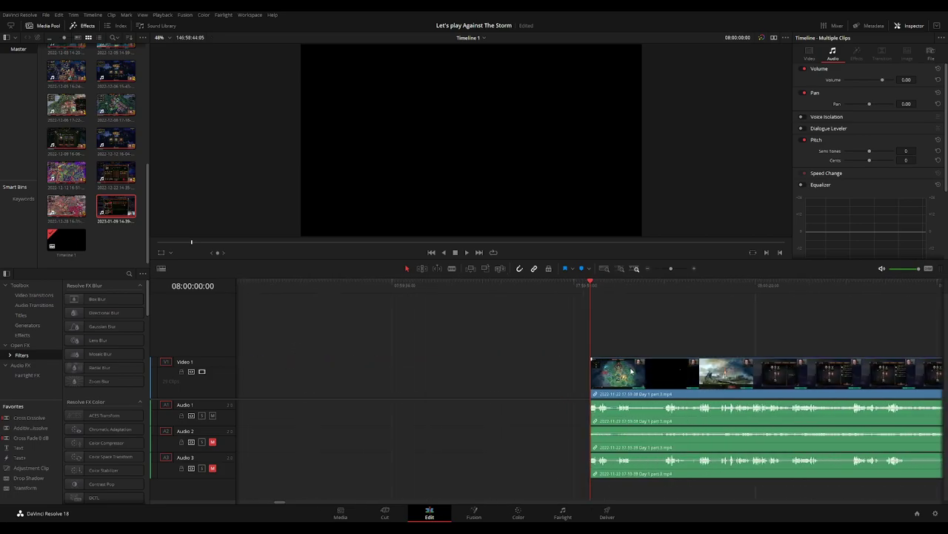
key("space")
scroll(492, 304, "right", 3)
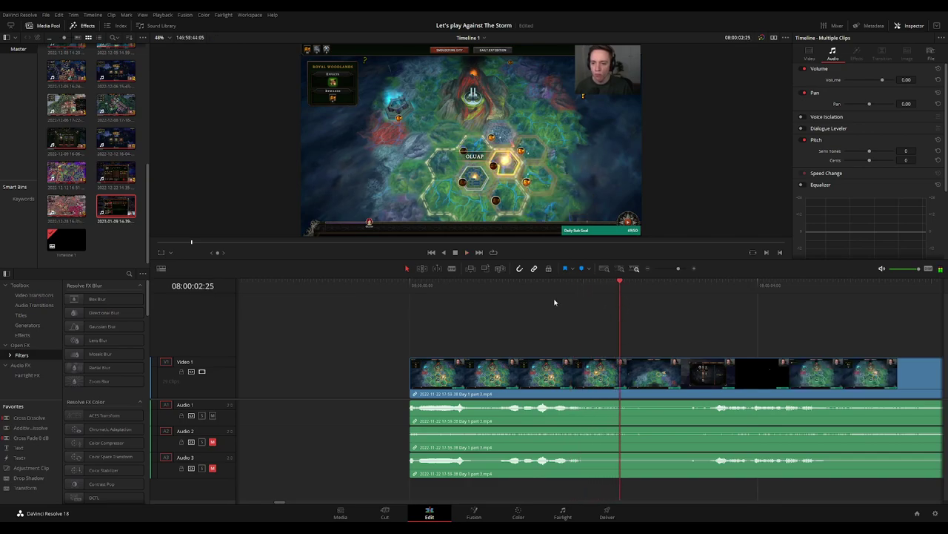
left_click(488, 295)
Cut away the opening footage before the playhead and slide the remaining clips left to close the gap.
left_click(485, 294)
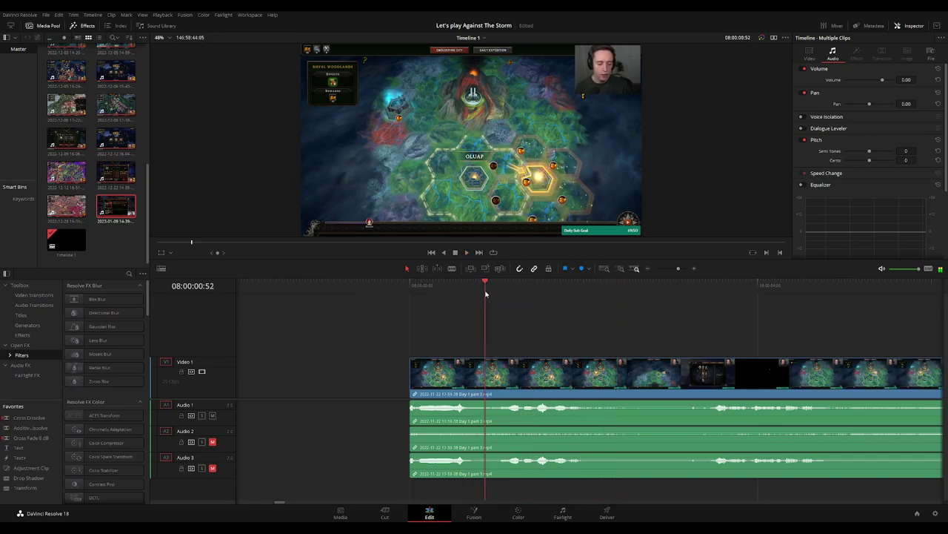
key("ctrl+b")
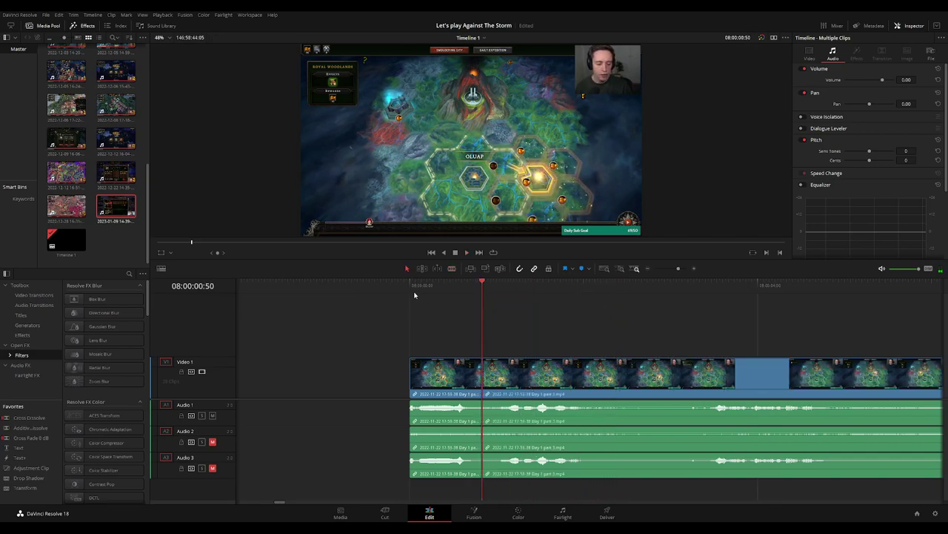
key("Home")
left_click(475, 379)
key("Delete")
mouse_move(507, 375)
left_mouse_down()
mouse_move(435, 372)
mouse_move(440, 362)
left_mouse_up()
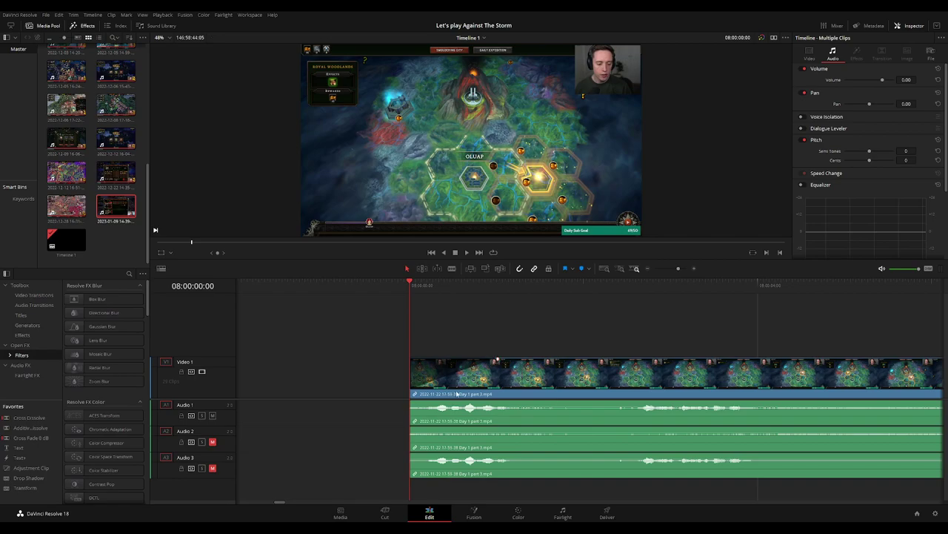
Add fade-ins at the clip start on Audio 1, Audio 2 and Audio 3.
left_click_drag(457, 394, 480, 408)
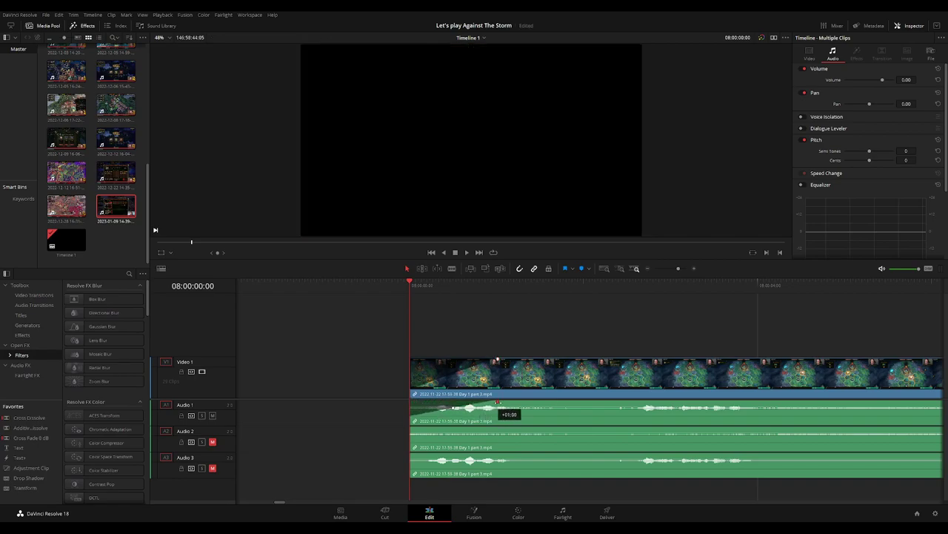
left_click_drag(413, 427, 476, 429)
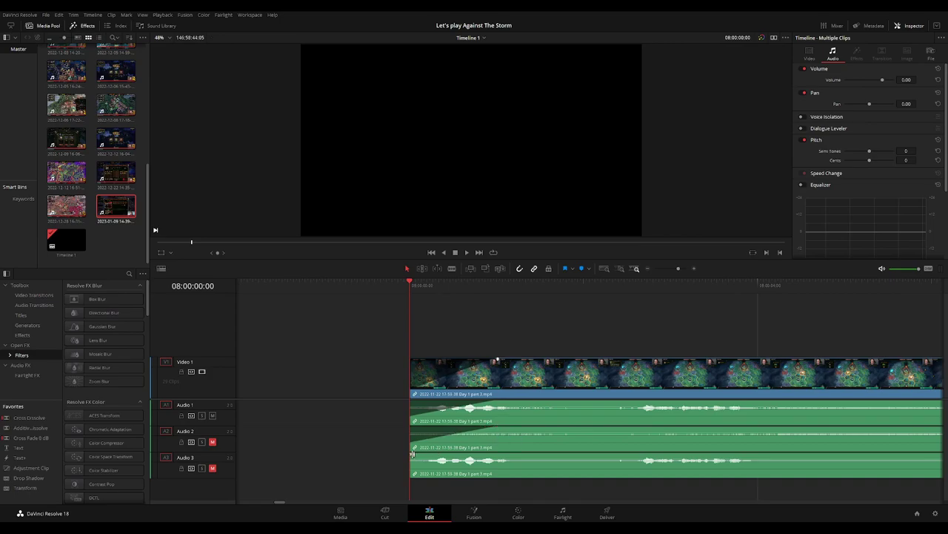
left_click_drag(412, 454, 477, 455)
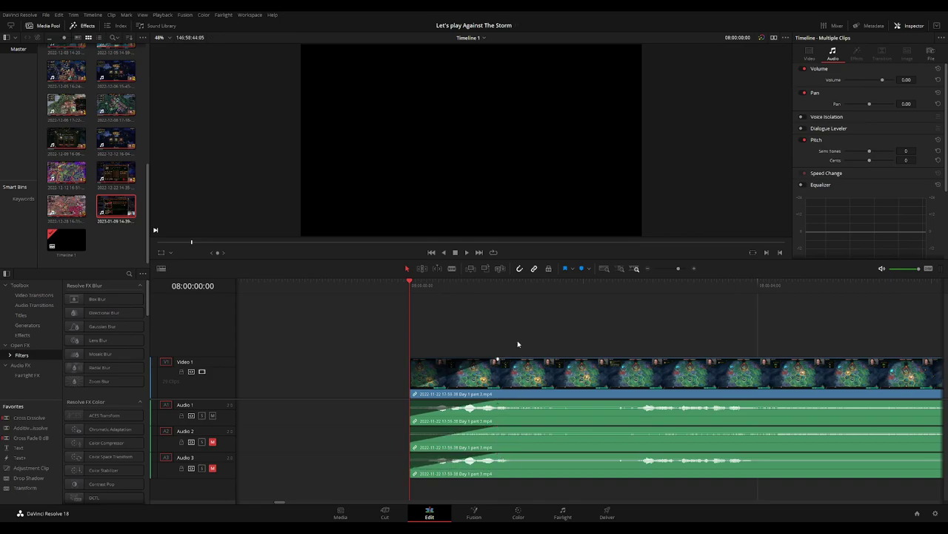
Play the start to check the fades, then browse along the timeline to the section to review.
key("space")
scroll(593, 339, "down", 3)
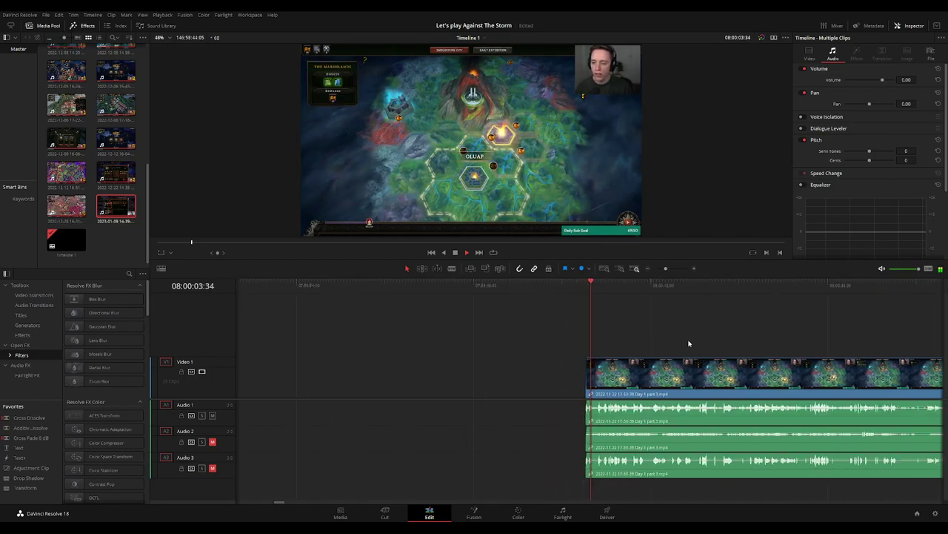
scroll(421, 320, "right", 3)
scroll(464, 320, "right", 3)
scroll(465, 338, "up", 3)
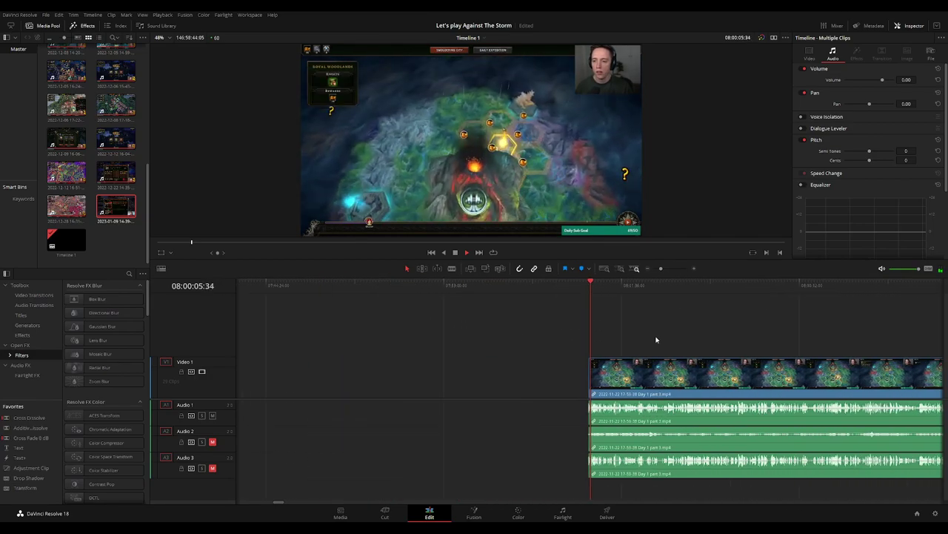
scroll(442, 322, "down", 3)
scroll(470, 328, "down", 3)
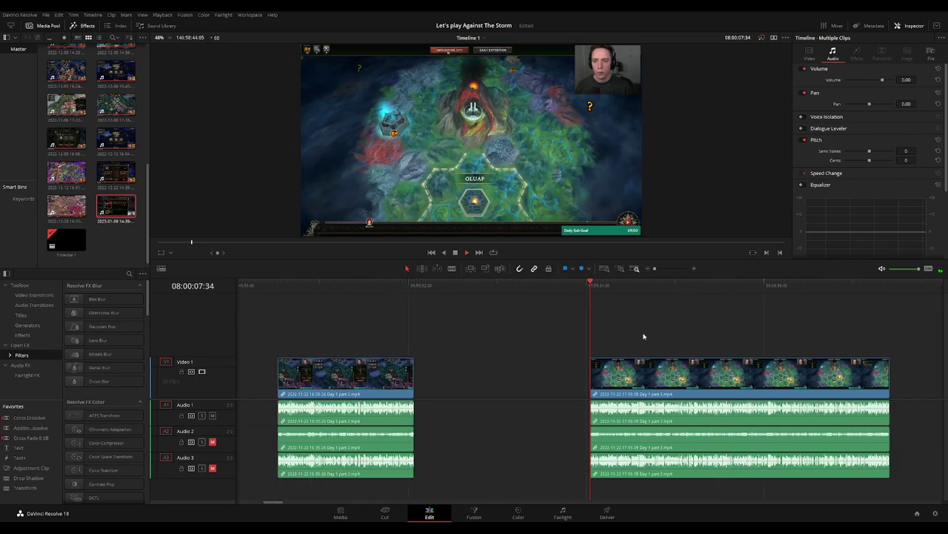
scroll(464, 322, "down", 3)
scroll(459, 339, "left", 3)
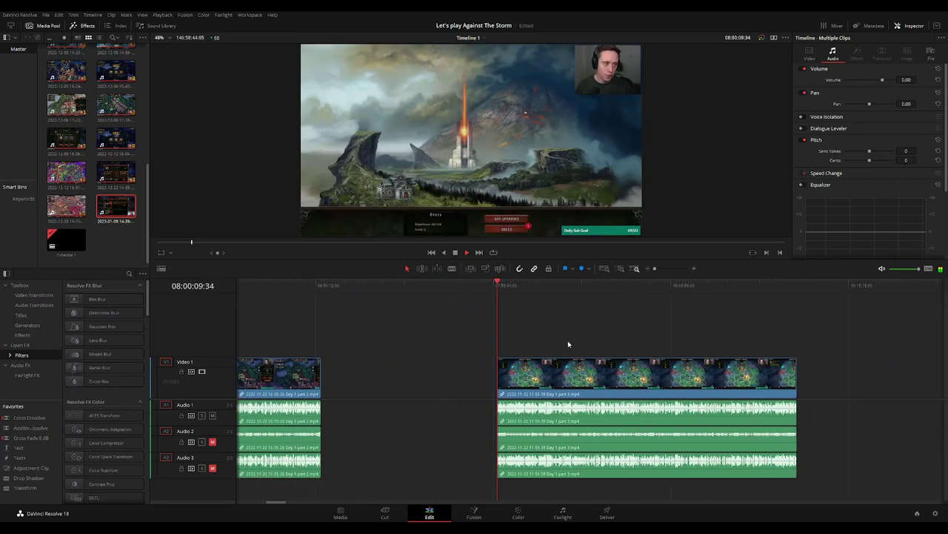
scroll(568, 346, "right", 3)
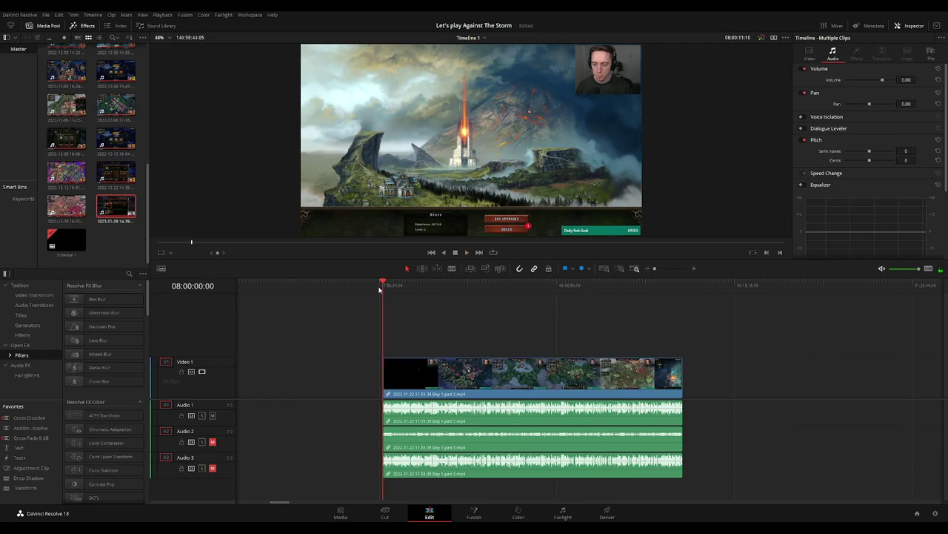
left_click_drag(384, 299, 518, 300)
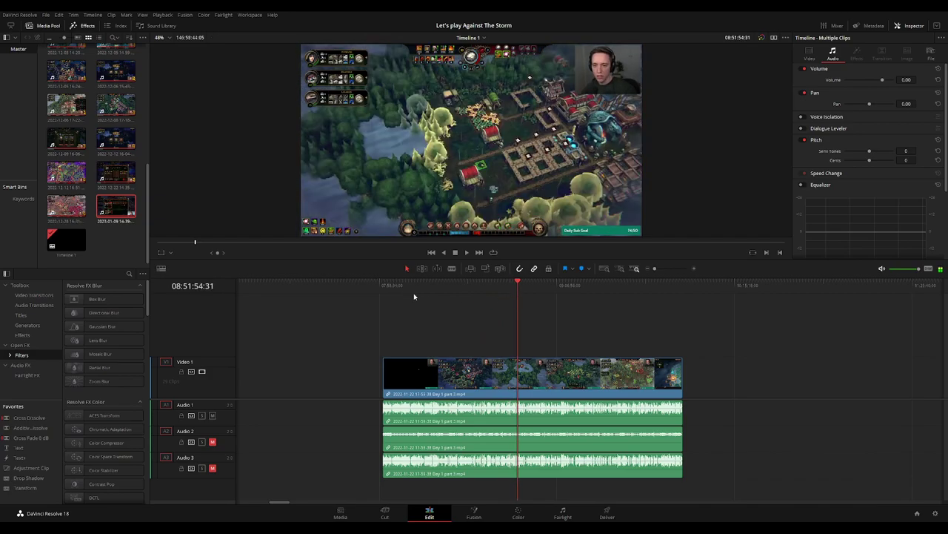
left_click(383, 290)
left_click_drag(510, 289, 520, 291)
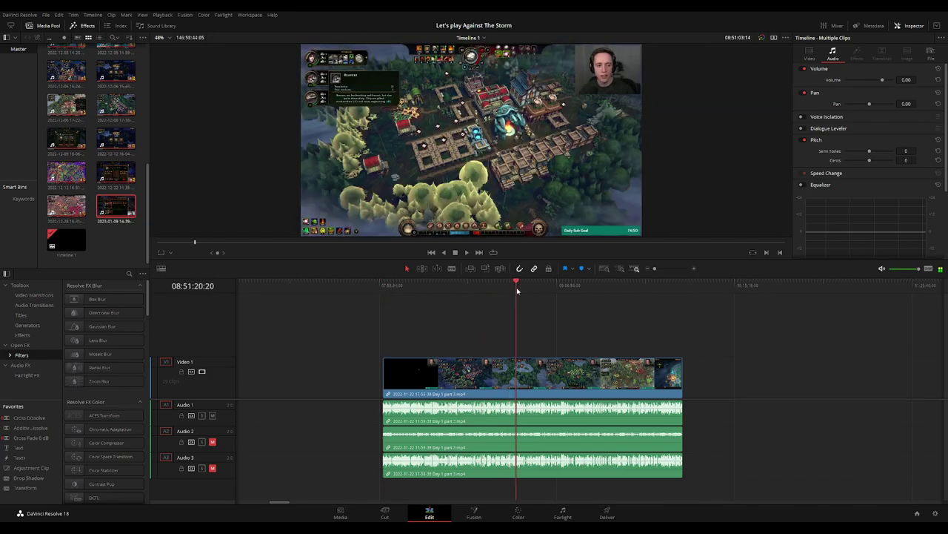
Zoom in around the playhead and play through the gameplay section, jumping back and forth.
key("ctrl+equal")
key("space")
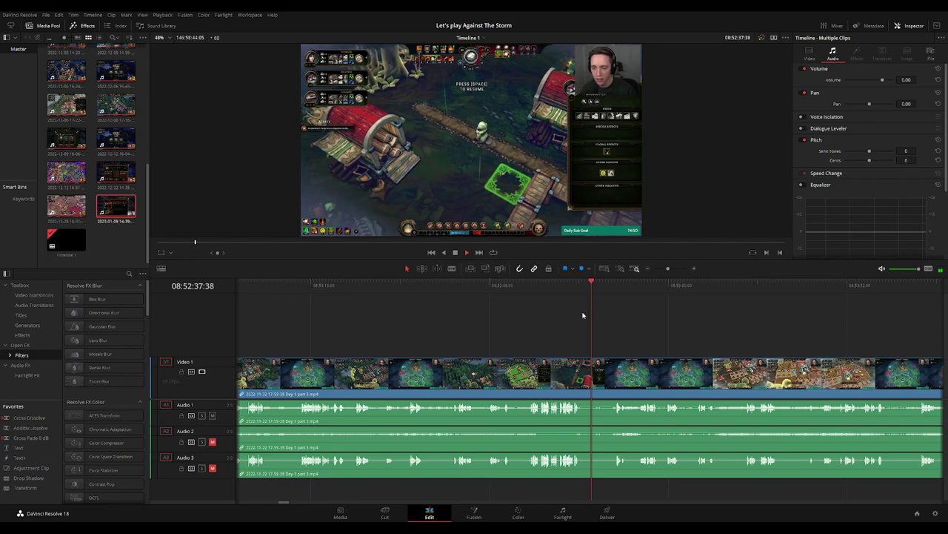
left_click(533, 289)
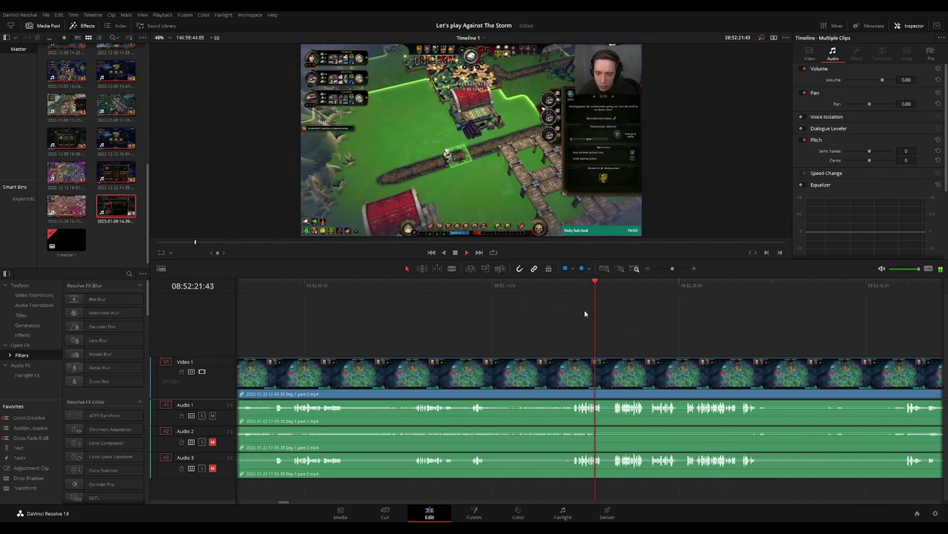
left_click(568, 291)
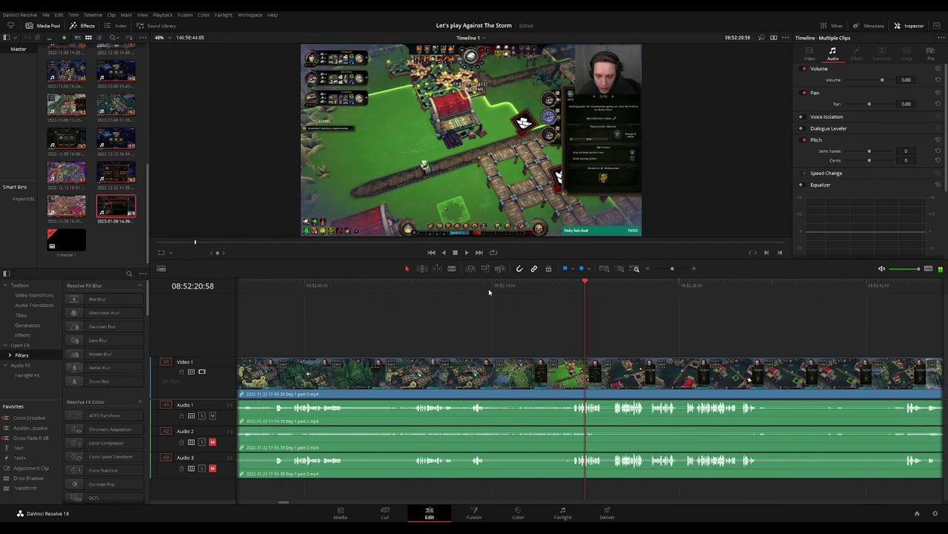
left_click(469, 289)
key("space")
left_click(415, 289)
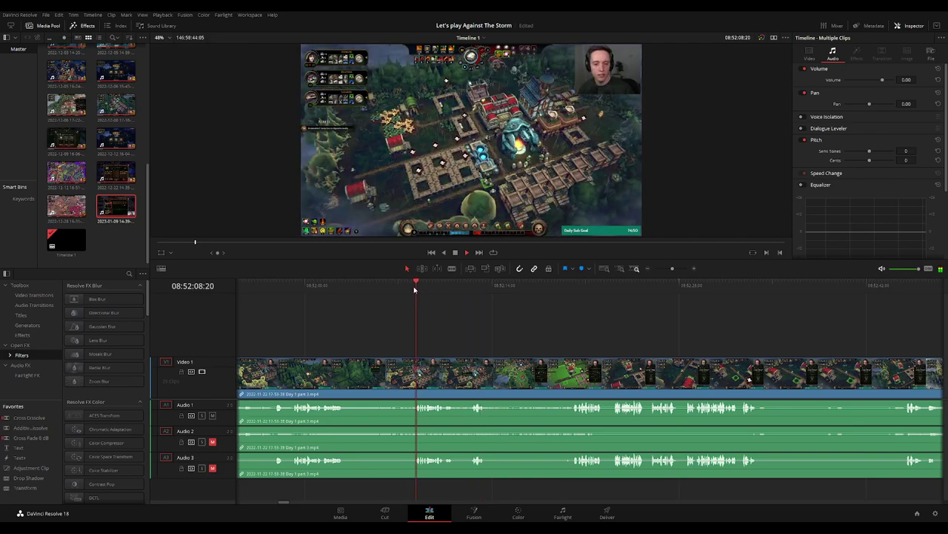
scroll(417, 313, "left", 1)
left_click(326, 288)
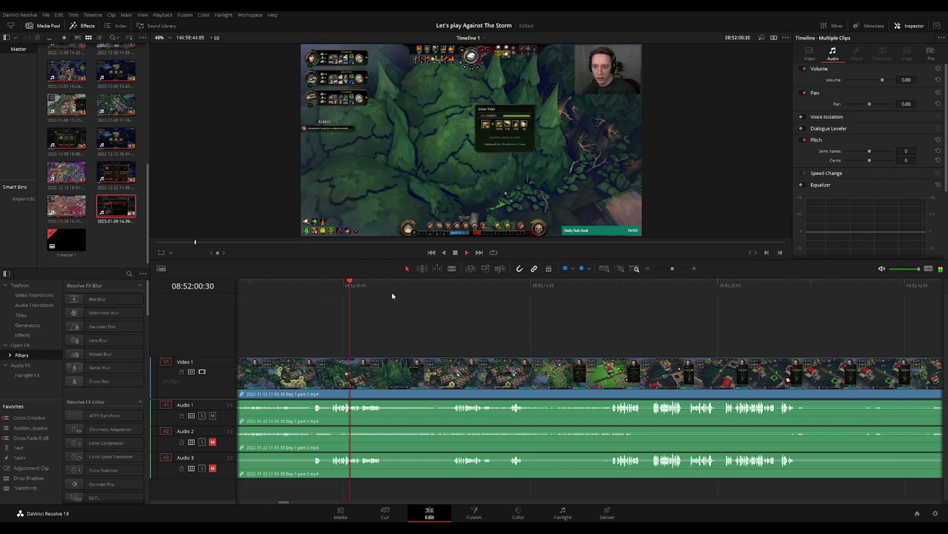
left_click(455, 293)
Park the playhead one frame back at the 08:52:07:30 cut point.
scroll(455, 293, "up", 2)
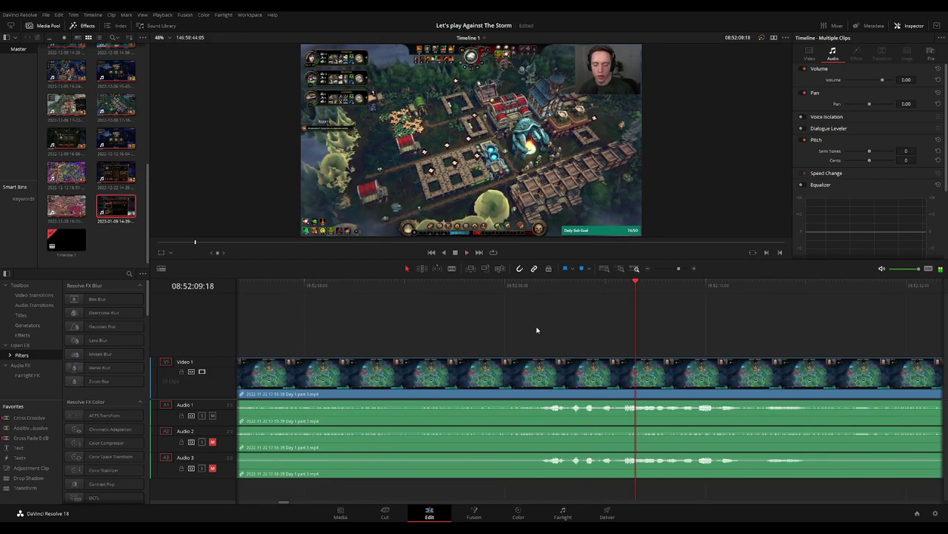
left_click(542, 288)
left_click_drag(541, 287, 456, 303)
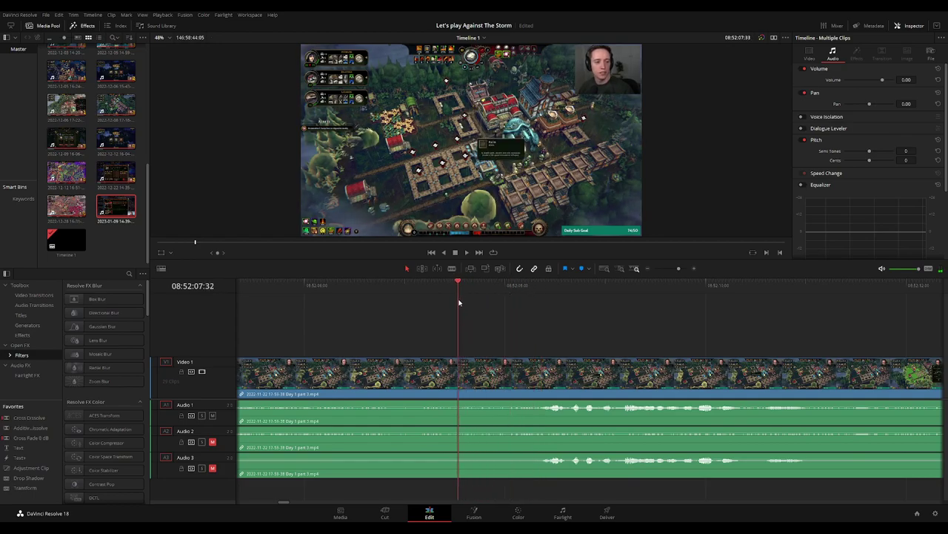
key("Left")
Split all tracks at 08:52:07:30 and return to the selection tool.
left_click(458, 365)
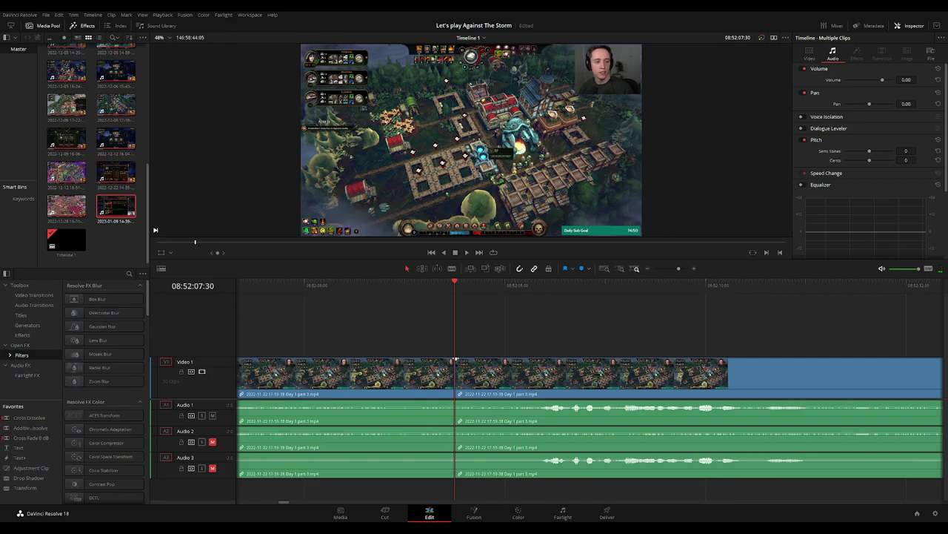
key("a")
left_click_drag(559, 362, 556, 360)
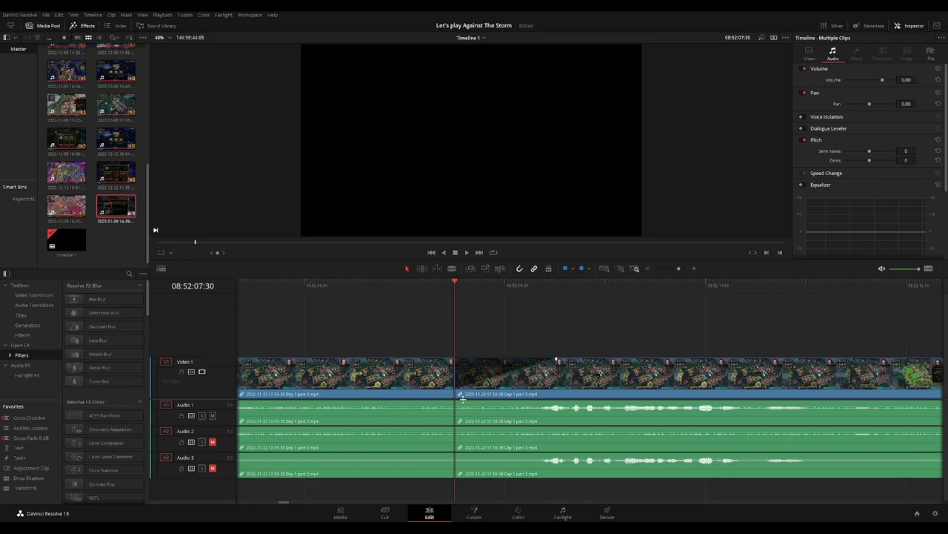
Fade Audio 1, 2 and 3 out before the cut and in after it, then play through.
left_click_drag(457, 402, 547, 403)
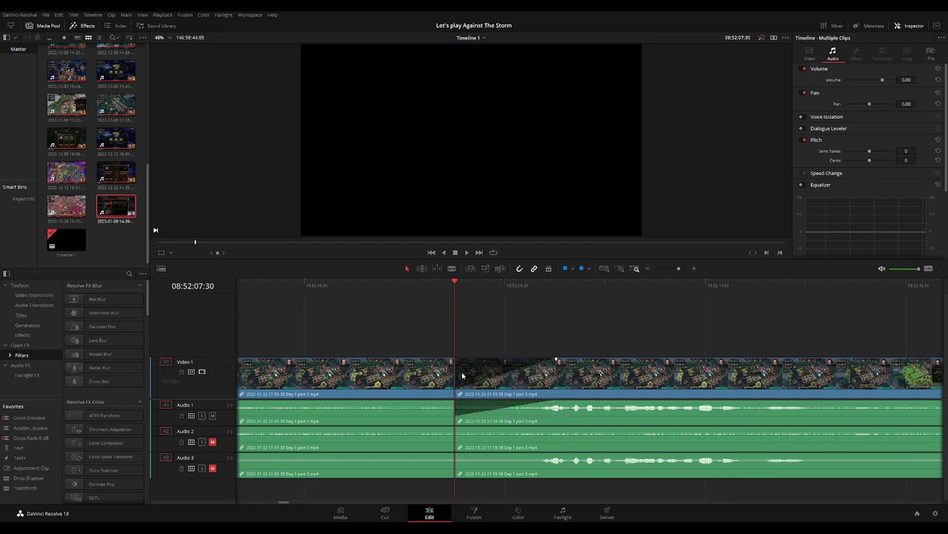
left_click_drag(452, 361, 385, 363)
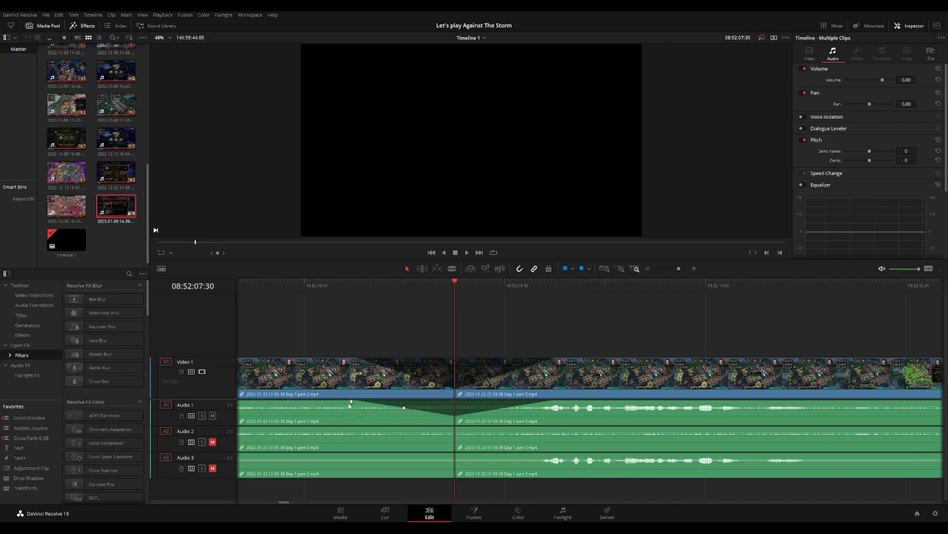
left_click_drag(455, 427, 374, 428)
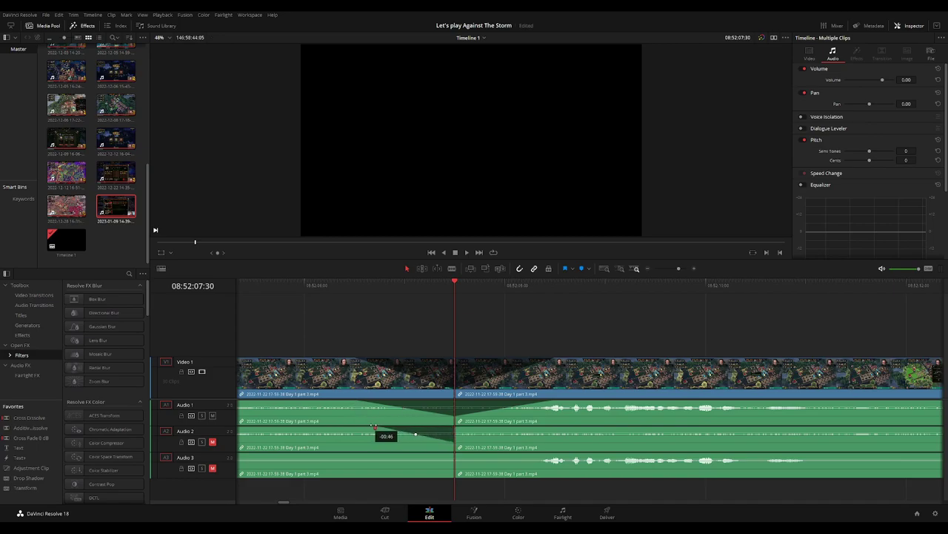
left_click_drag(456, 427, 538, 430)
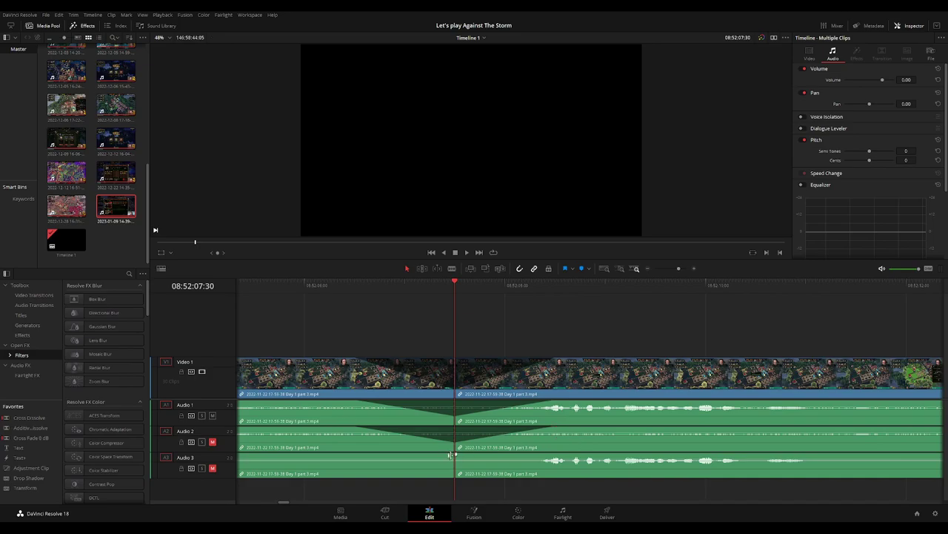
left_click_drag(426, 455, 359, 455)
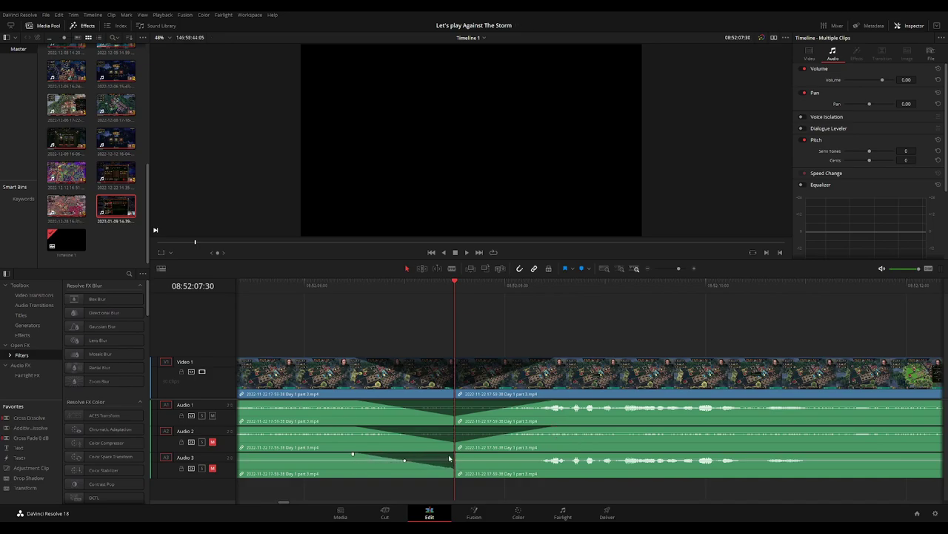
left_click_drag(455, 454, 547, 455)
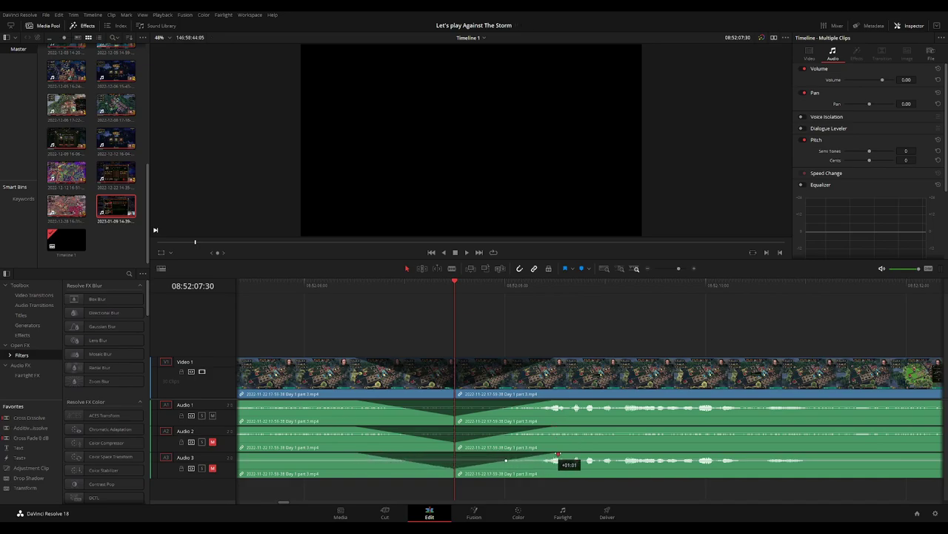
key("space")
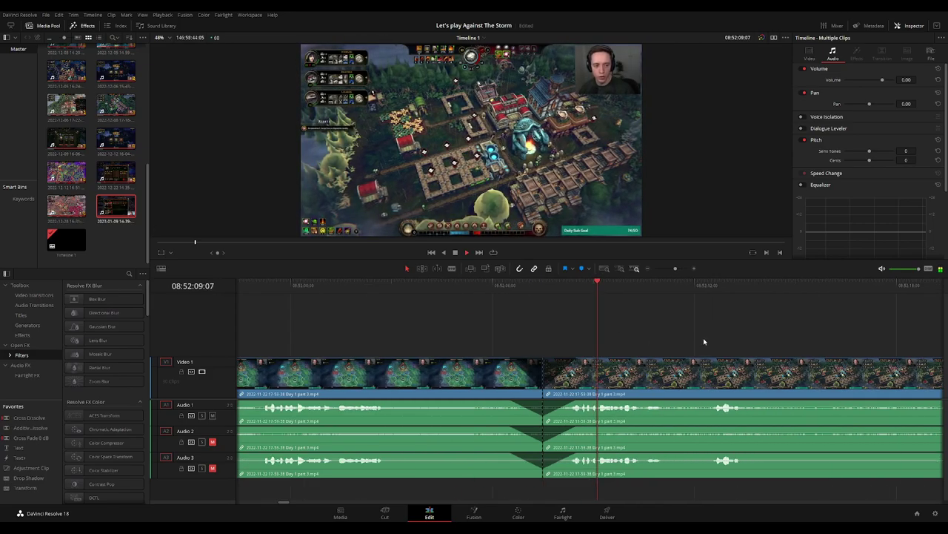
Stop playback, go to the 08:52:07:30 cut and select the clip after it, nudging it right.
scroll(705, 341, "down", 3)
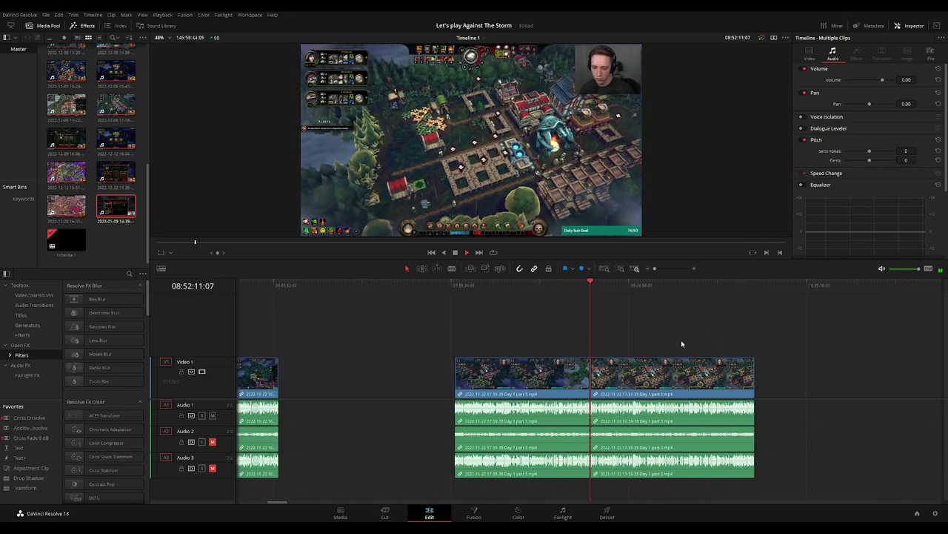
scroll(490, 307, "down", 3)
key("space")
left_click(267, 286)
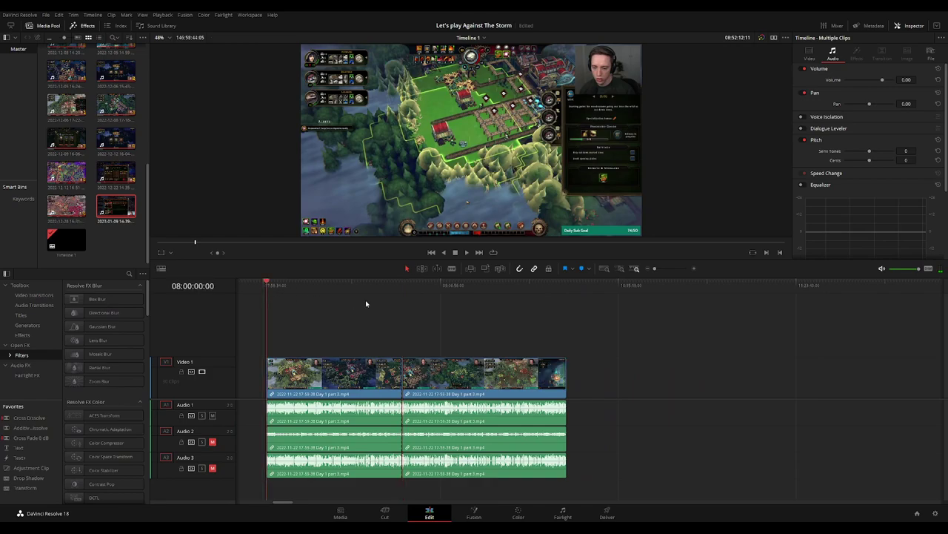
left_click(405, 287)
scroll(430, 320, "right", 3)
key("ctrl+backslash")
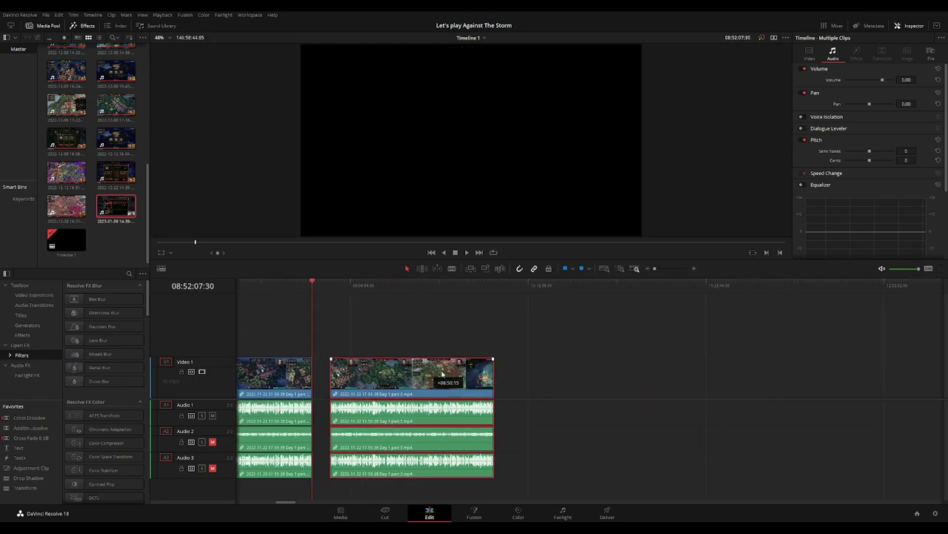
left_click_drag(433, 374, 447, 339)
left_click(446, 338)
left_click_drag(545, 374, 575, 374)
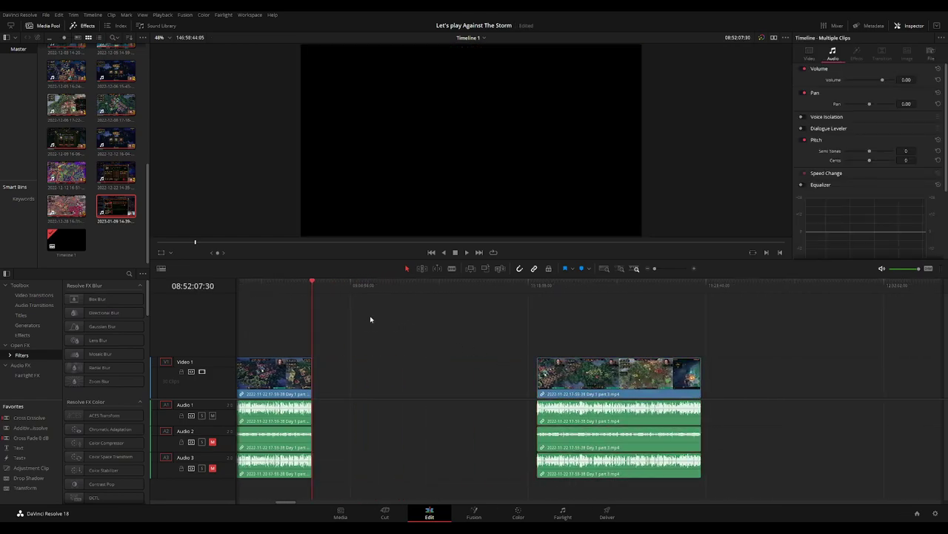
Set the playhead in the gap and slide the later clip left to start at 10:00:00:00.
left_click(323, 288)
left_click_drag(449, 312, 489, 316)
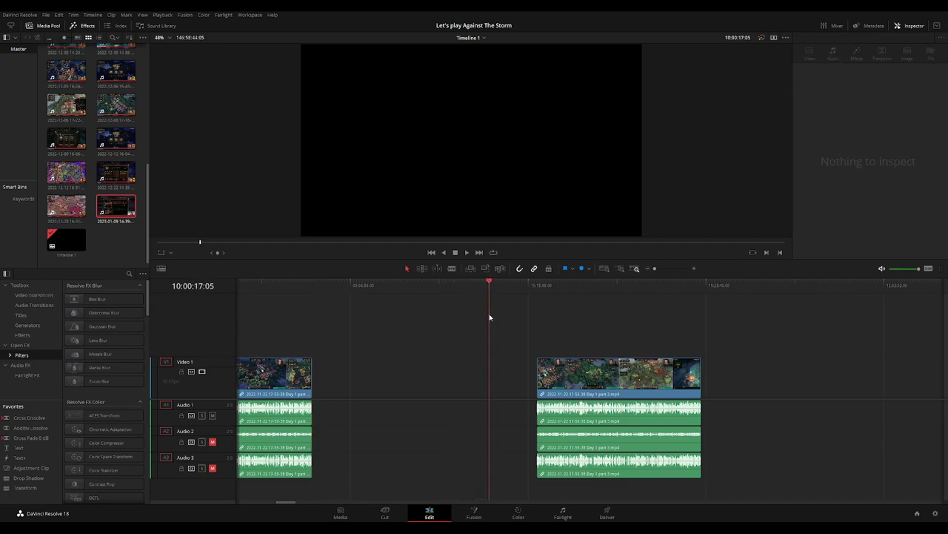
left_click_drag(557, 374, 510, 375)
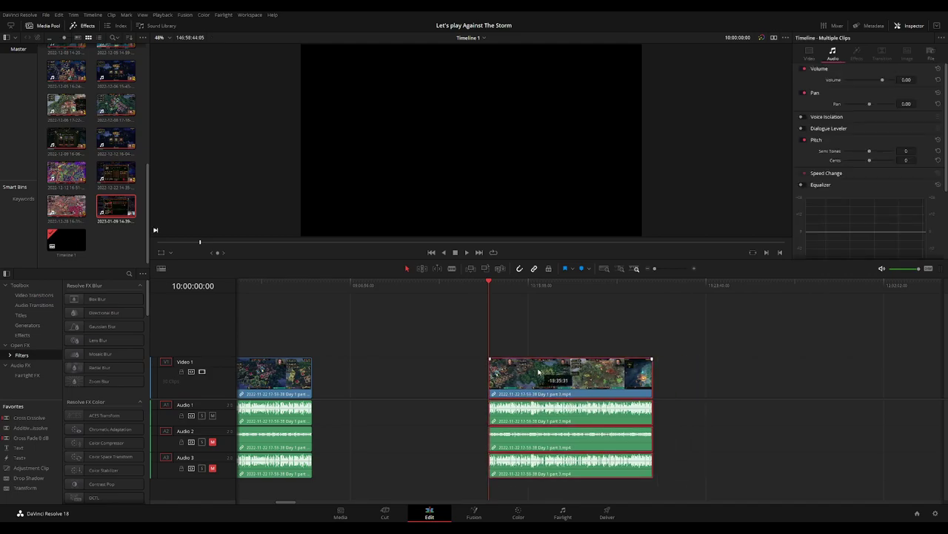
left_click_drag(445, 297, 563, 304)
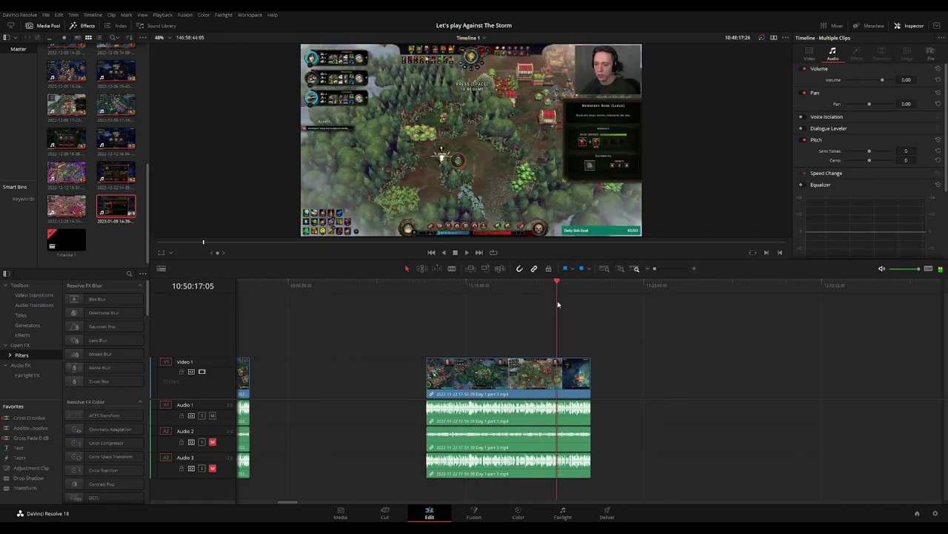
Zoom in on the later Day 1 part 3 footage and park the playhead at the Reputation Bonus three-card pick screen.
key("ctrl+equal")
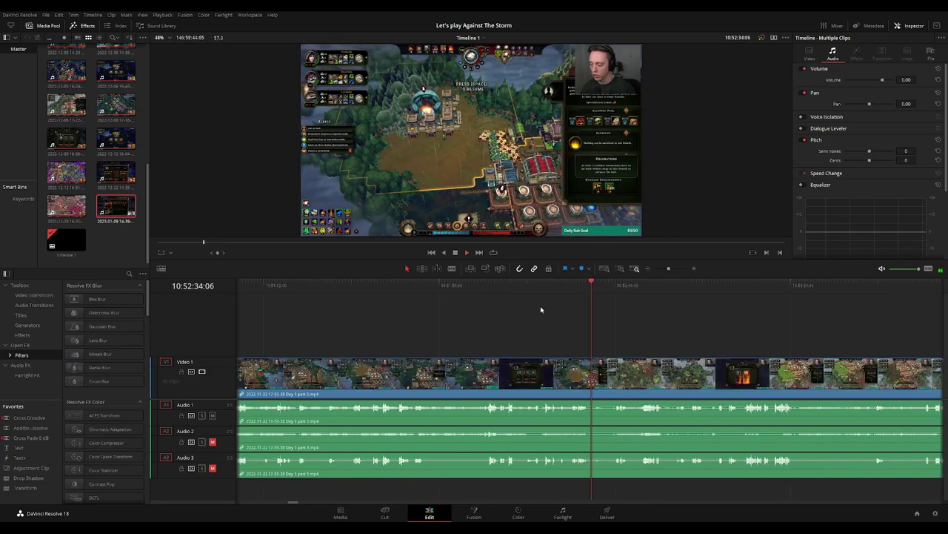
left_click(530, 291)
key("ctrl+equal")
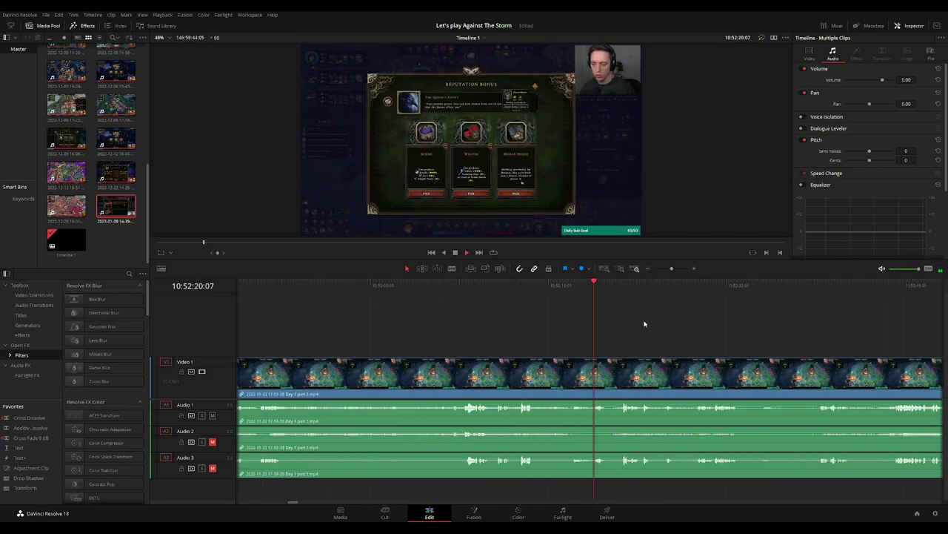
key("ctrl+equal")
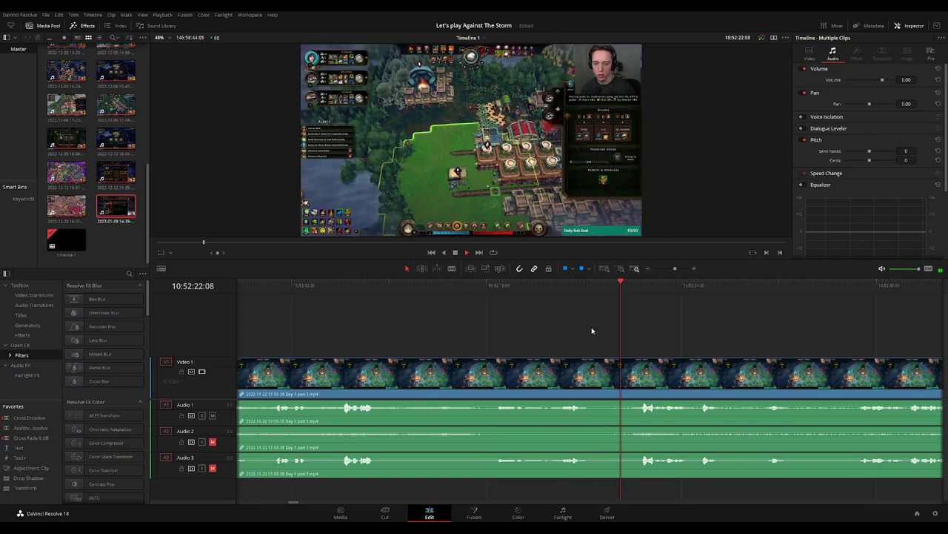
left_click(488, 292)
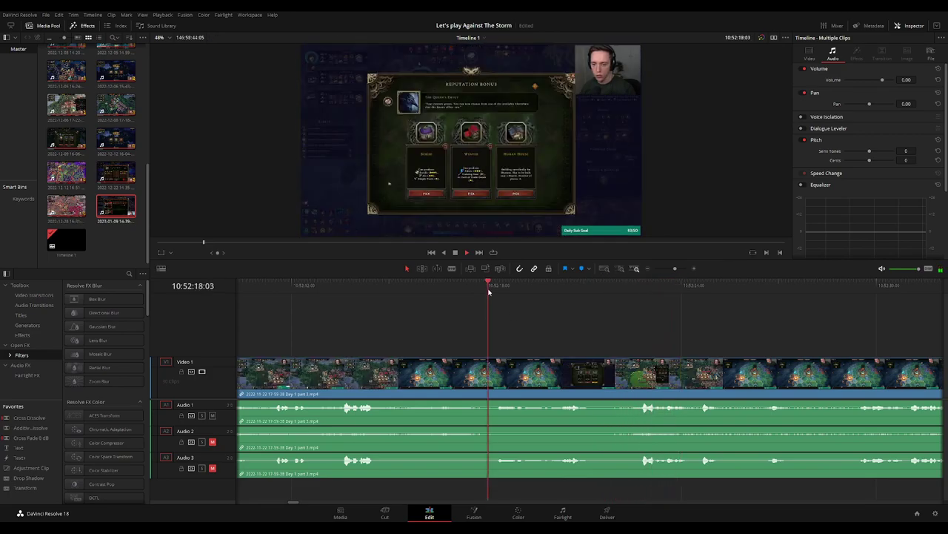
left_click(333, 295)
scroll(555, 346, "left", 2)
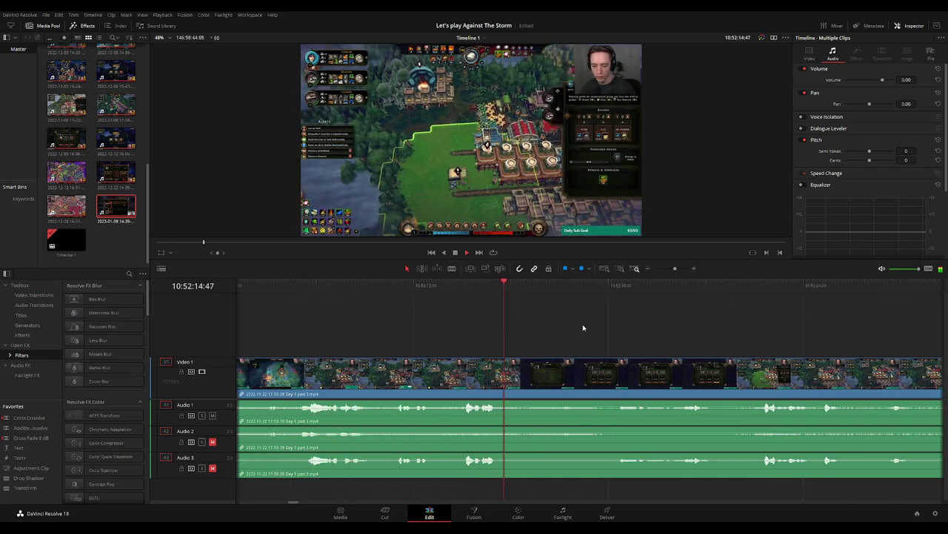
left_click(615, 291)
Fine-tune the playhead and blade video and all three audio tracks at 10:52:18:20, starting the video fade-in.
scroll(600, 324, "up", 3)
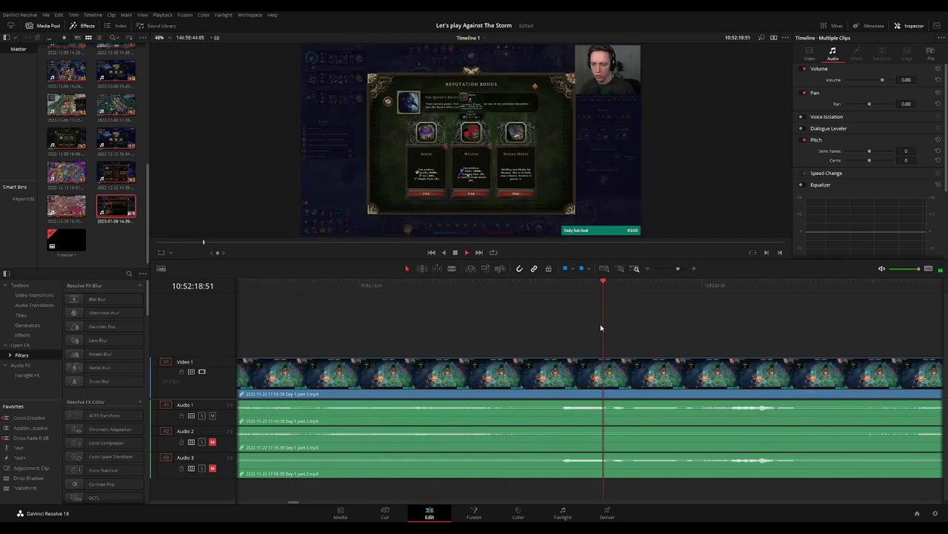
left_click(559, 284)
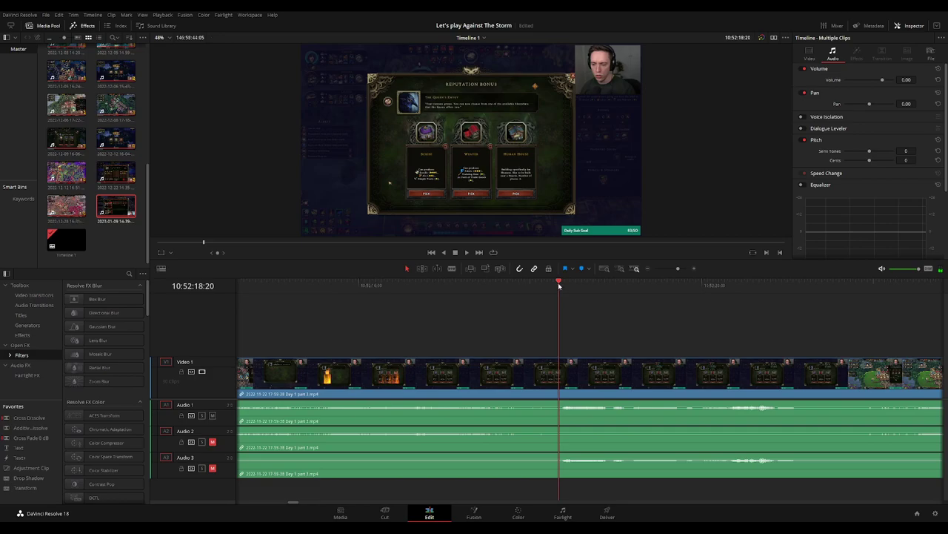
left_click_drag(550, 285, 558, 289)
key("ctrl+b")
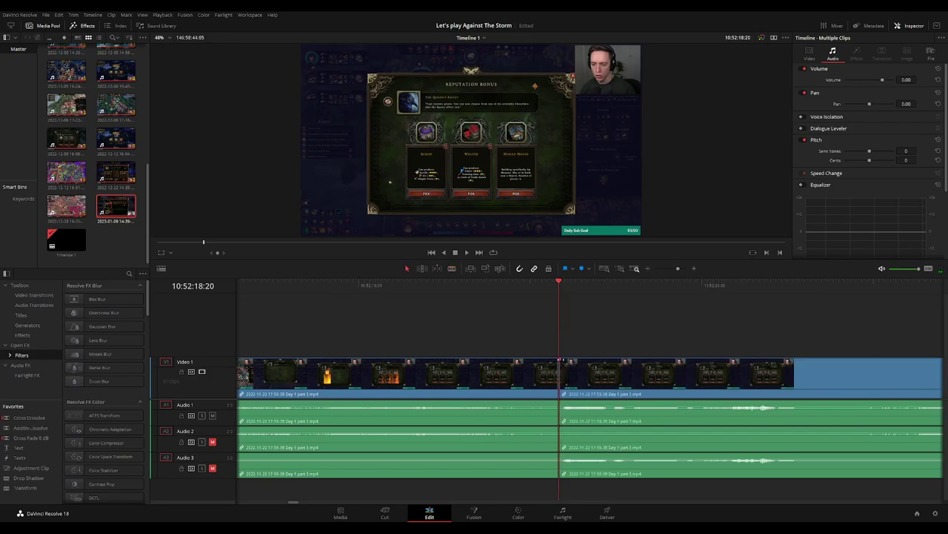
left_click_drag(622, 366, 629, 366)
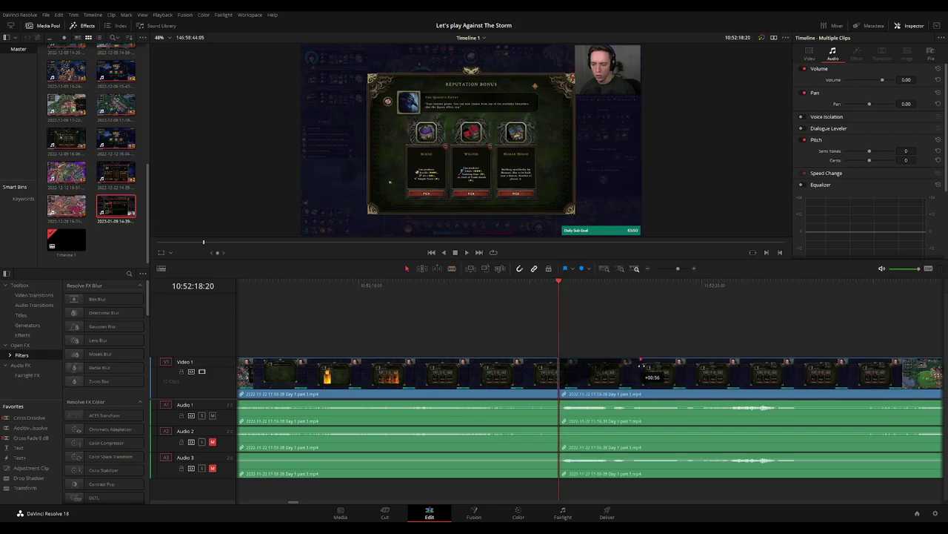
Fade in Video 1 and Audio 1, 2 and 3 right after the 10:52:18:20 cut.
left_click_drag(646, 365, 647, 366)
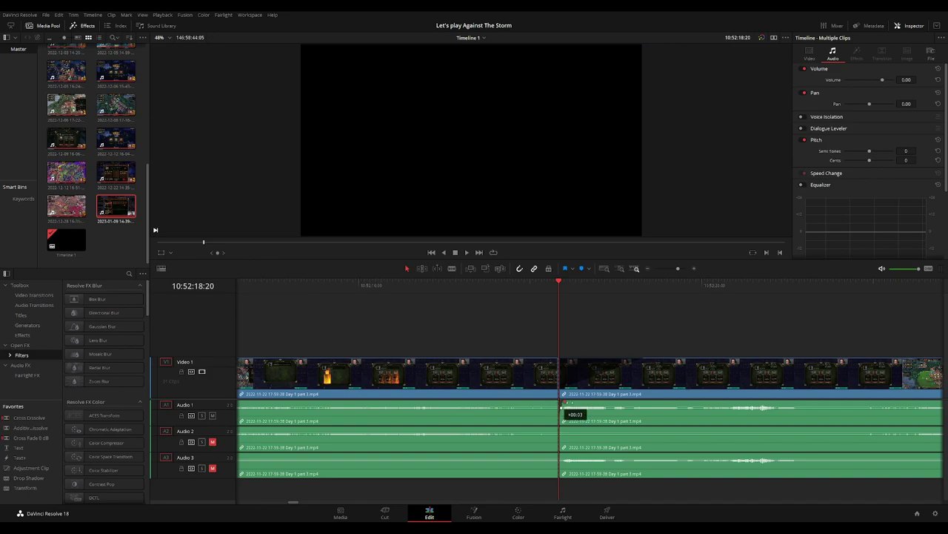
left_click_drag(563, 403, 642, 402)
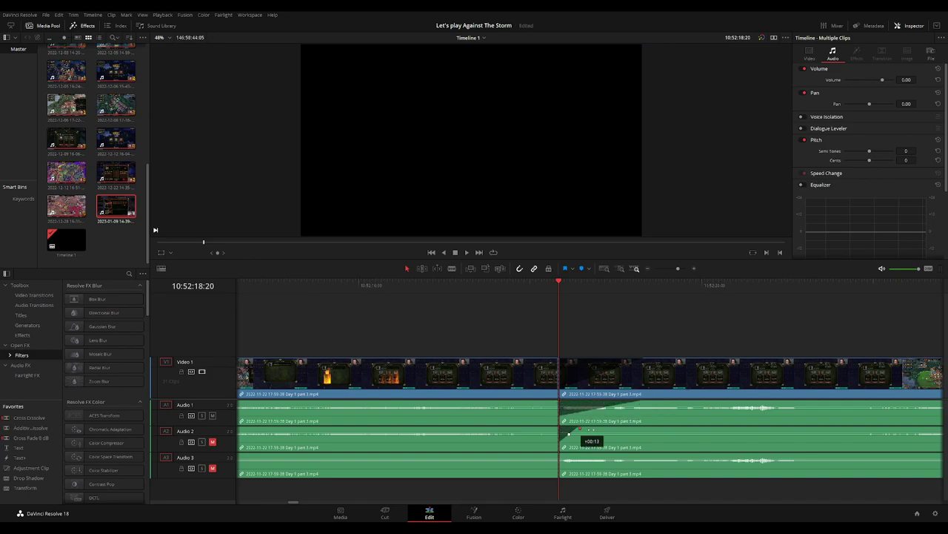
left_click_drag(580, 429, 640, 429)
left_click_drag(560, 454, 637, 455)
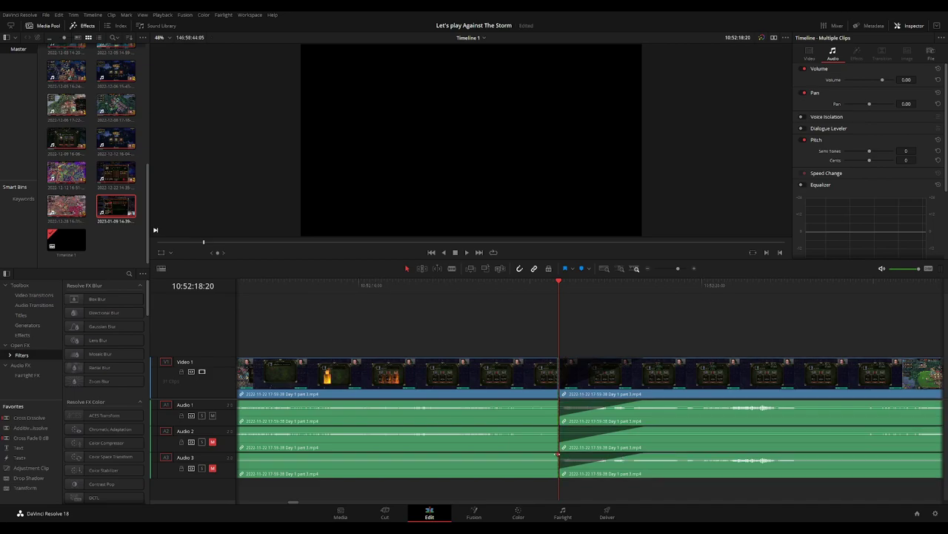
Fade out Audio 3, 2, 1 and the video just before the cut.
left_click_drag(554, 454, 473, 454)
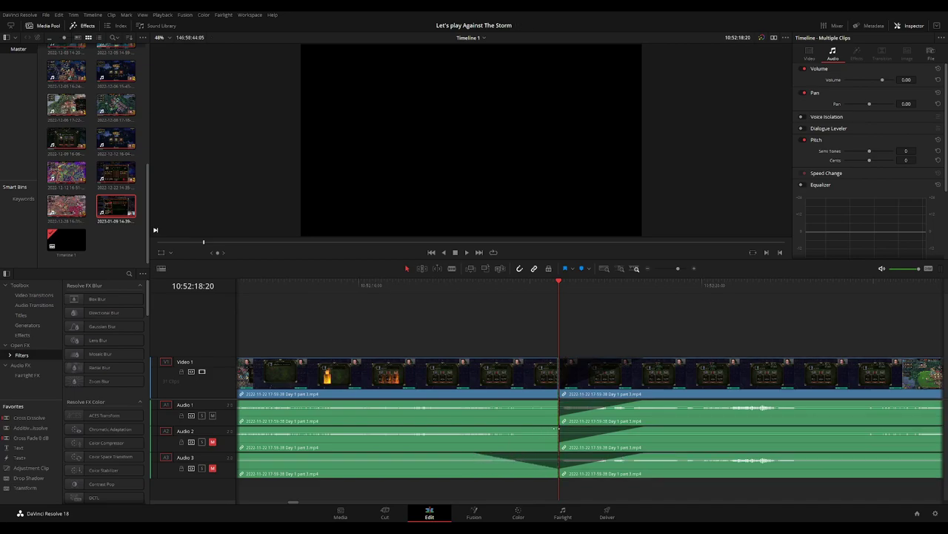
left_click_drag(556, 429, 466, 428)
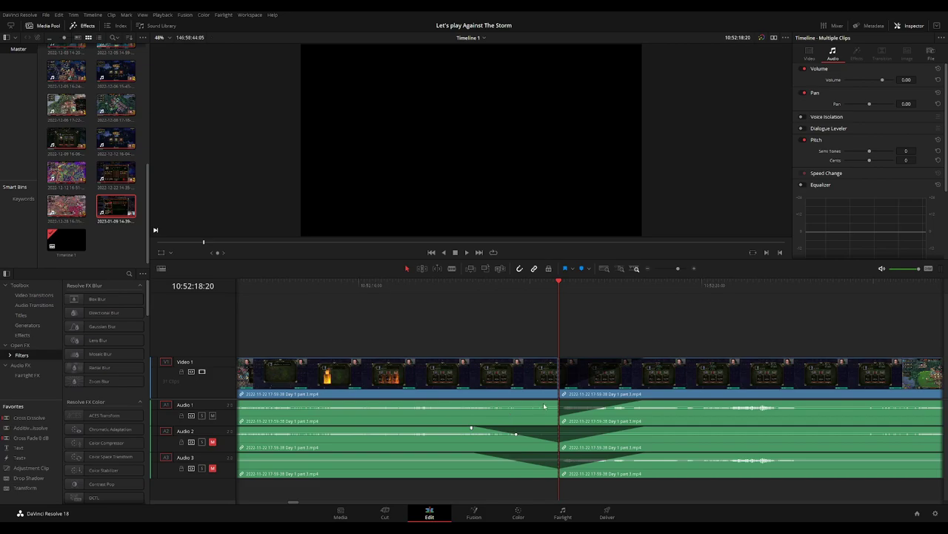
left_click_drag(557, 401, 478, 404)
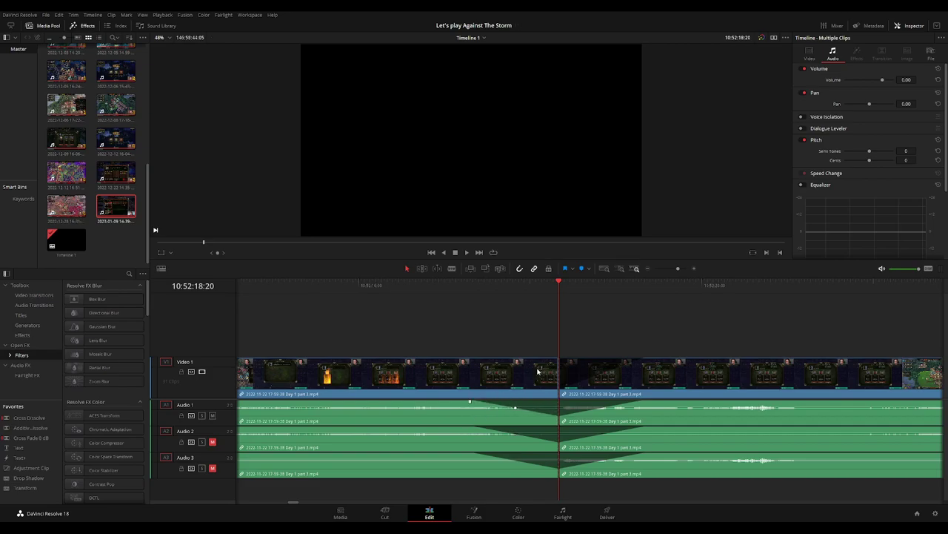
left_click_drag(555, 360, 482, 367)
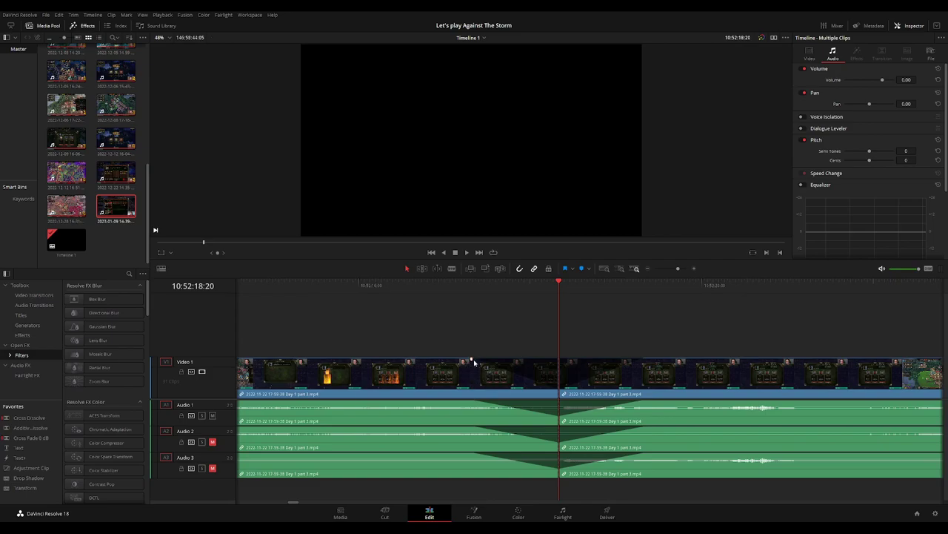
key("space")
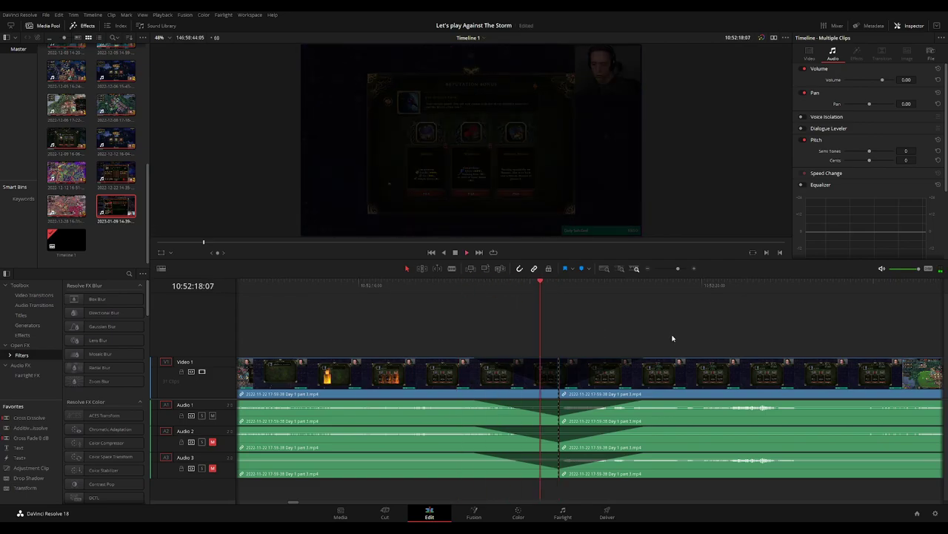
scroll(702, 333, "down", 3)
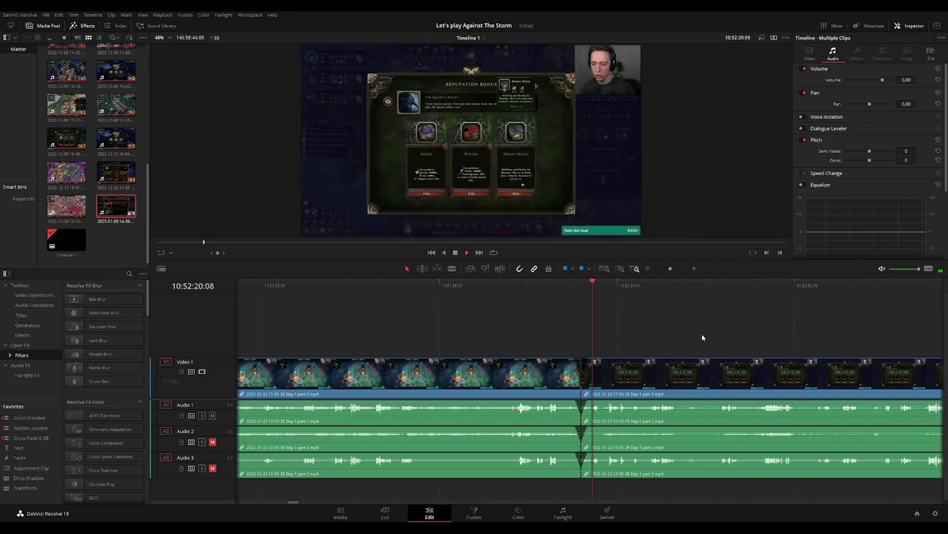
scroll(586, 345, "right", 3)
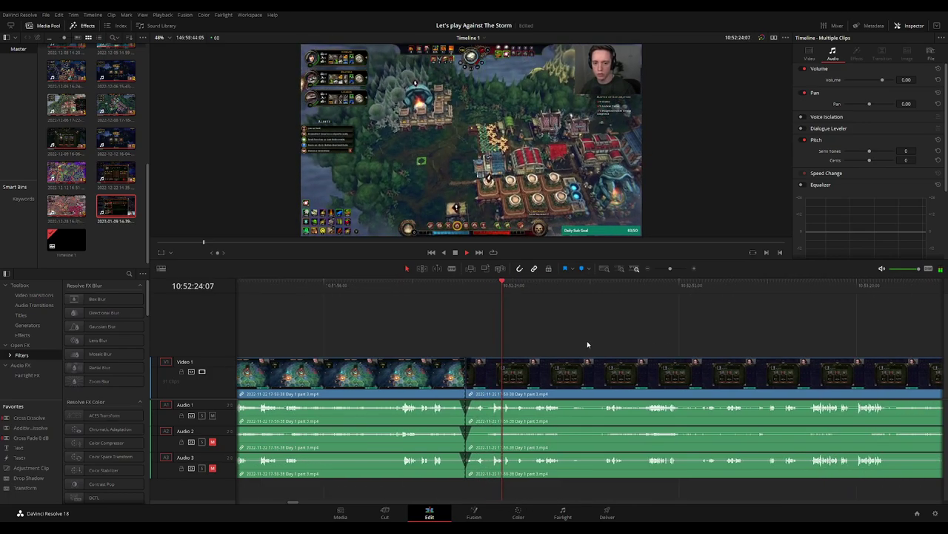
scroll(588, 345, "down", 4)
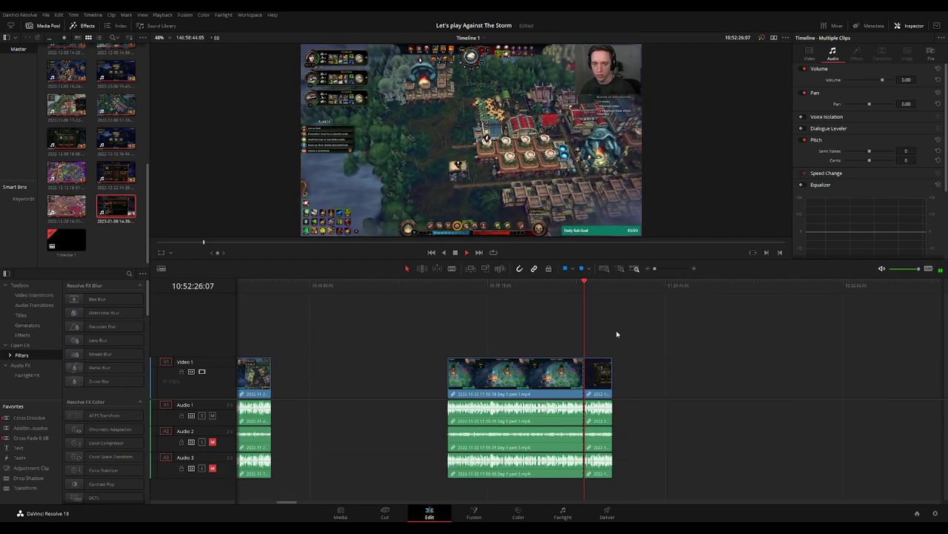
scroll(526, 331, "down", 4)
left_click(303, 286)
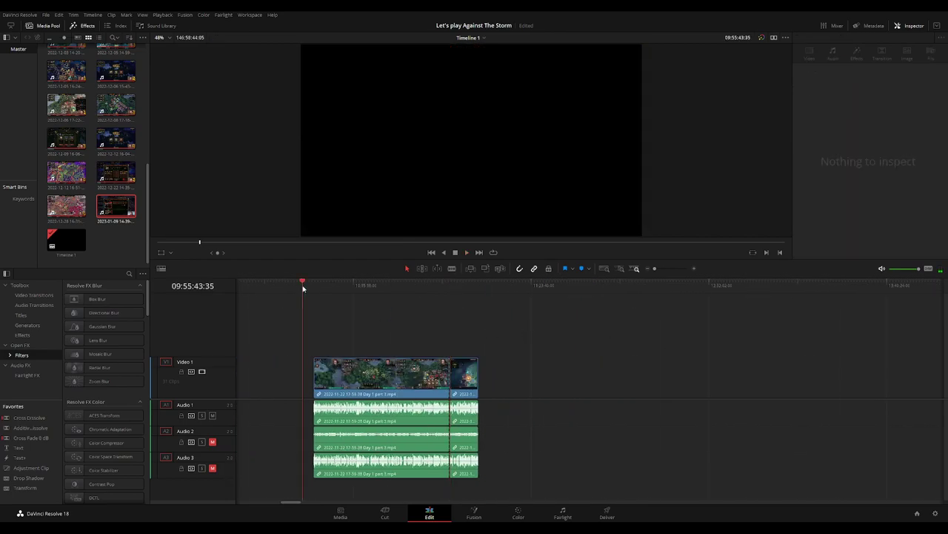
Move the short piece after the cut far later and scrub toward the end of the timeline.
left_click(444, 291)
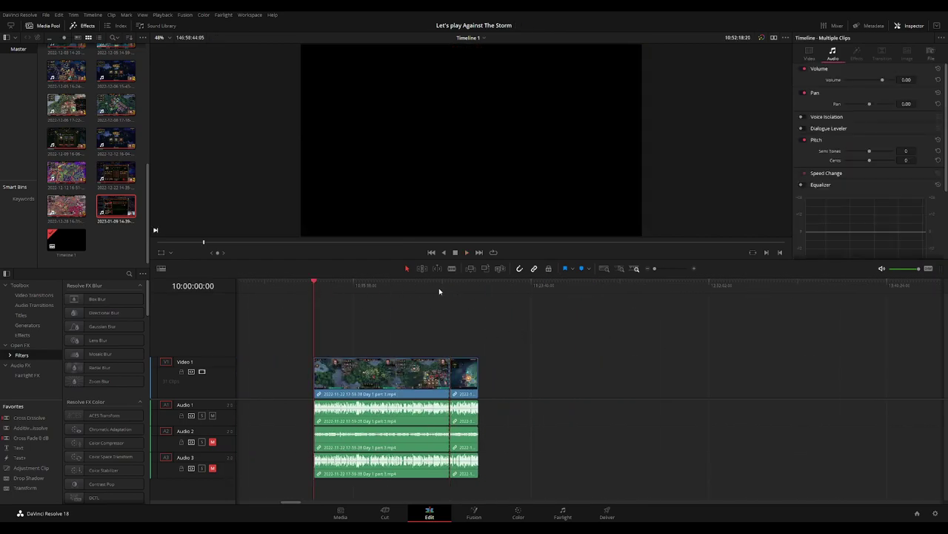
scroll(483, 324, "right", 3)
left_click_drag(366, 374, 660, 374)
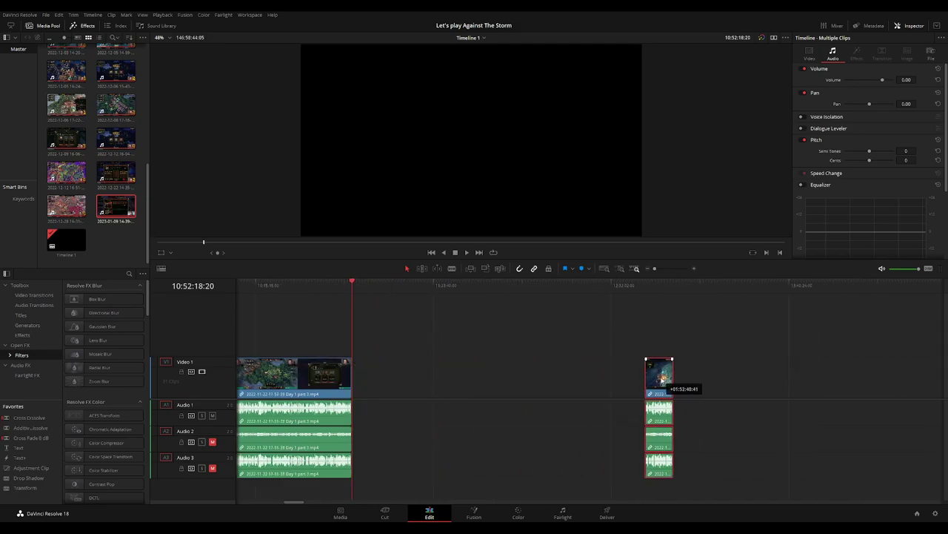
left_click(502, 333)
left_click_drag(358, 294, 529, 323)
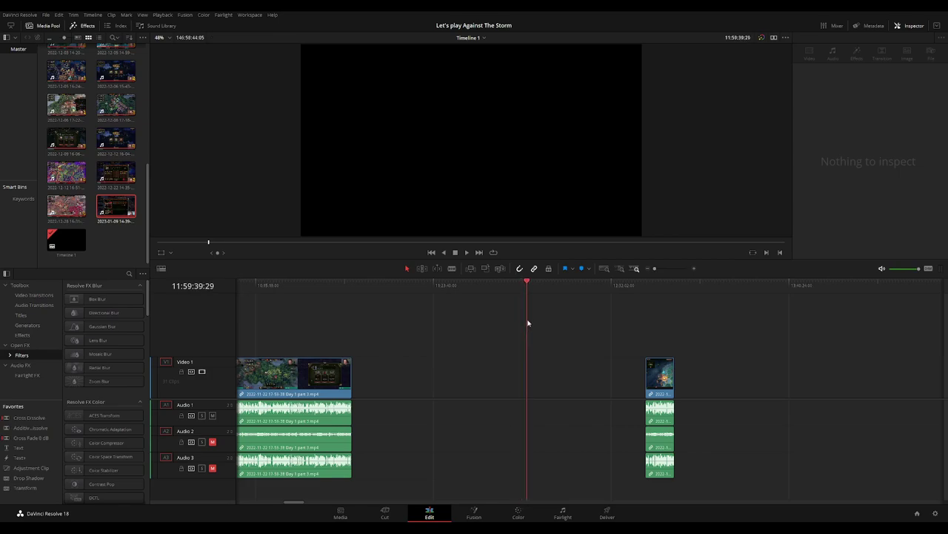
left_click_drag(596, 338, 591, 323)
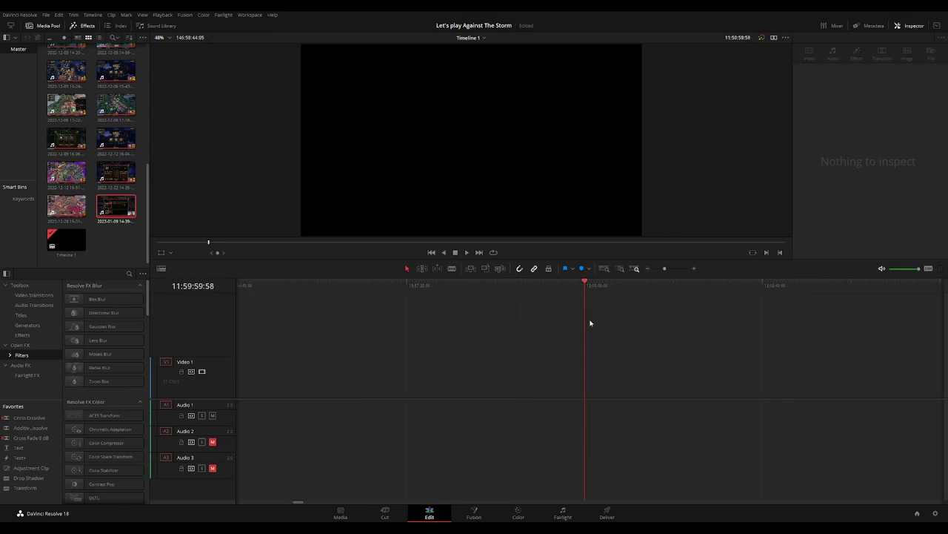
scroll(614, 337, "down", 2)
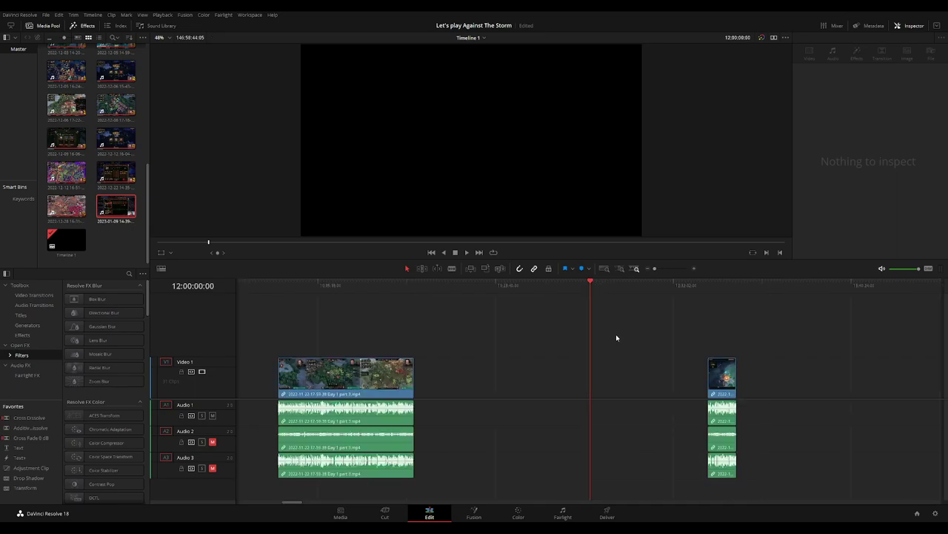
Slide the post-cut clip to 12:00:00:00 and pull the Day 2 clip left against it.
left_click_drag(730, 384, 612, 385)
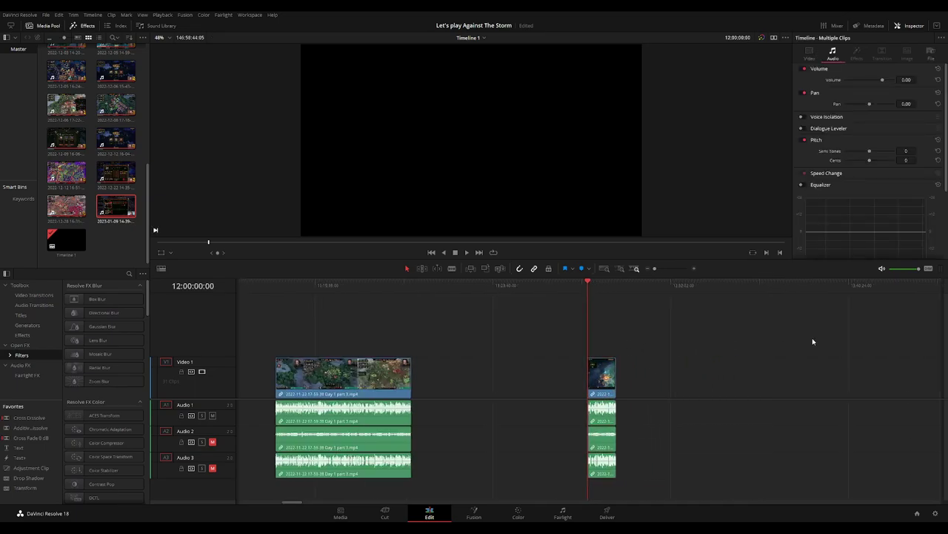
scroll(739, 358, "right", 3)
scroll(667, 348, "right", 5)
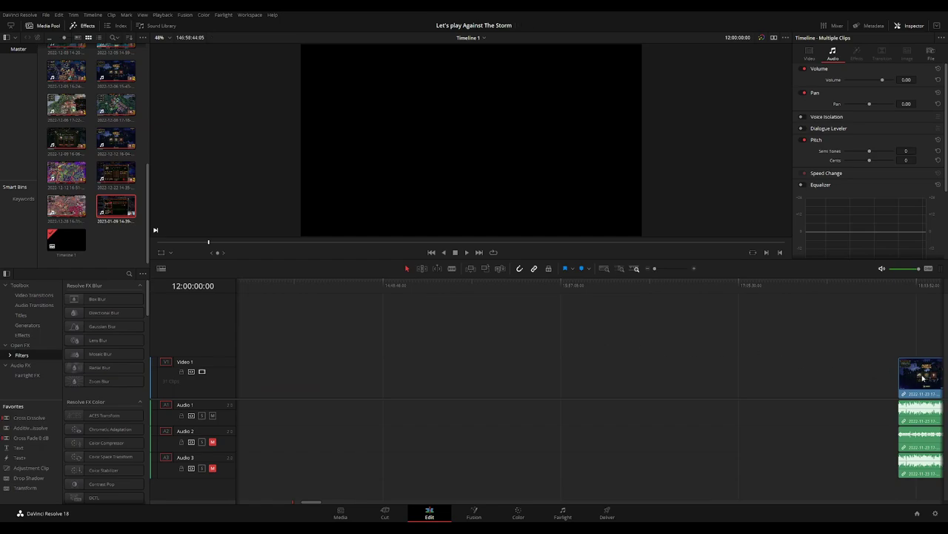
left_click_drag(922, 379, 378, 379)
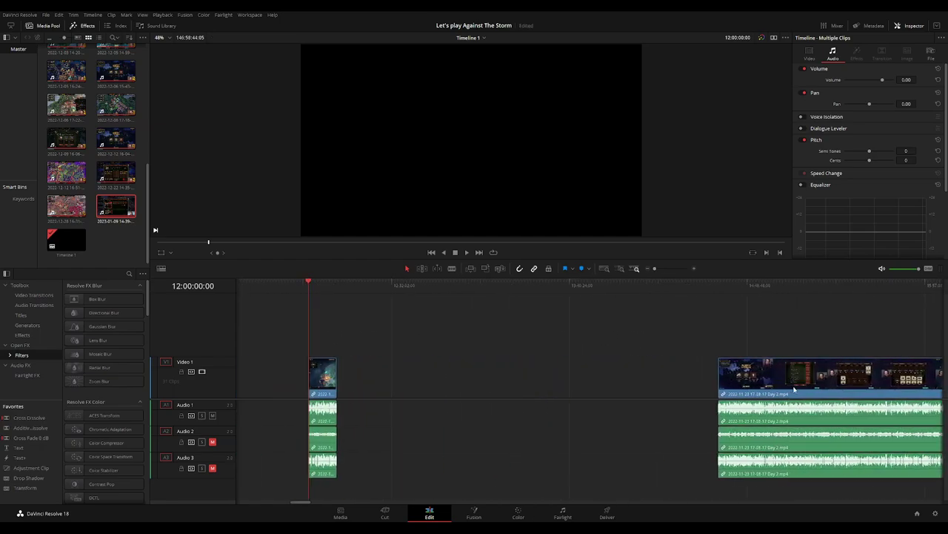
left_click_drag(726, 374, 395, 374)
Cross-fade the Day 1 part 3 to Day 2 join on video and all three audio tracks, then play it back.
left_click(338, 299)
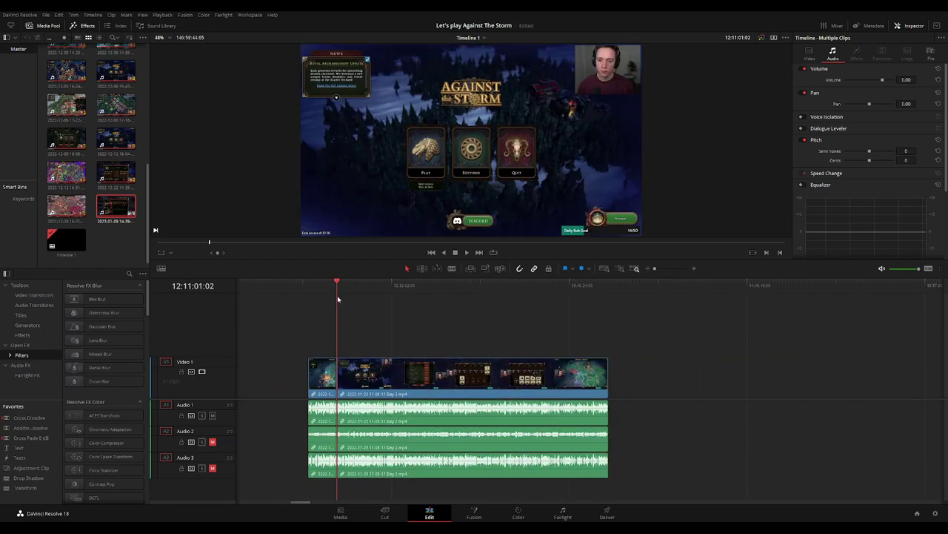
key("ctrl+equal")
key("ctrl+equal")
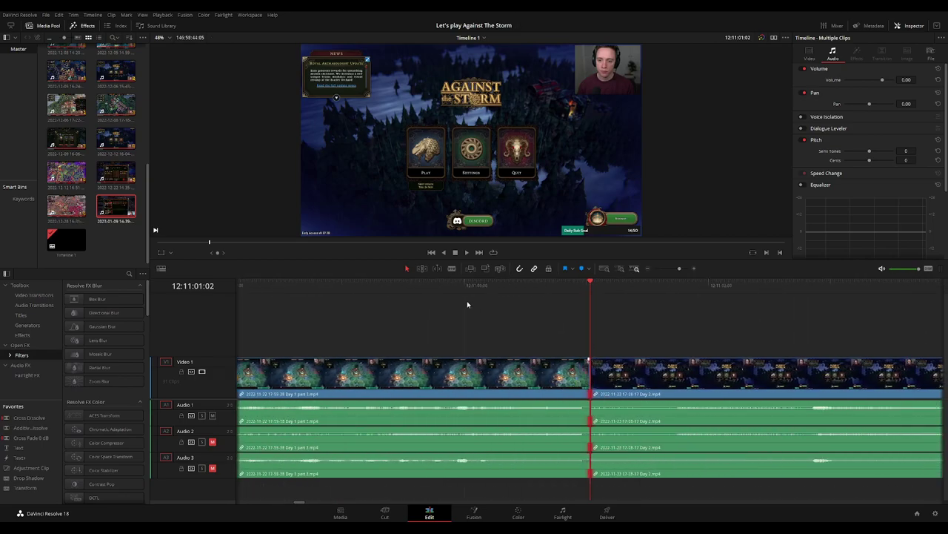
key("ctrl+t")
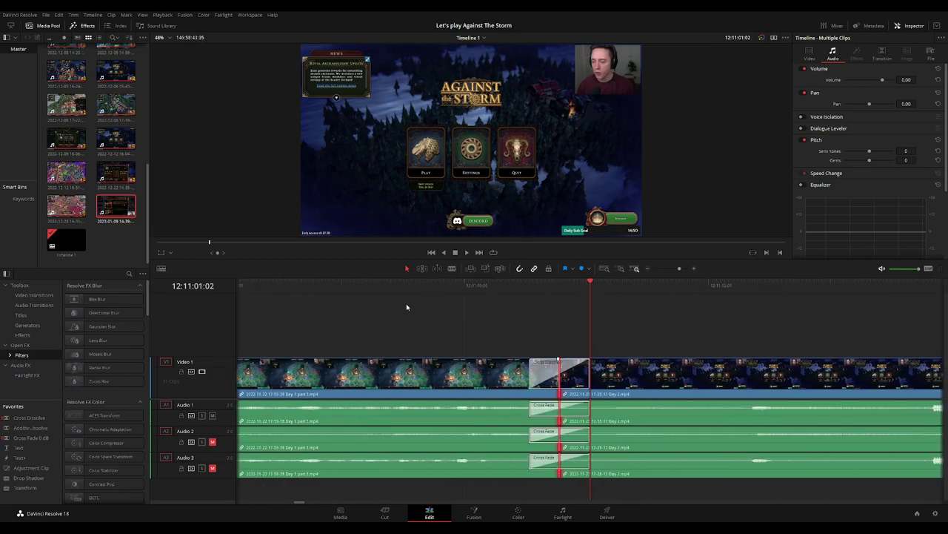
left_click(381, 285)
key("space")
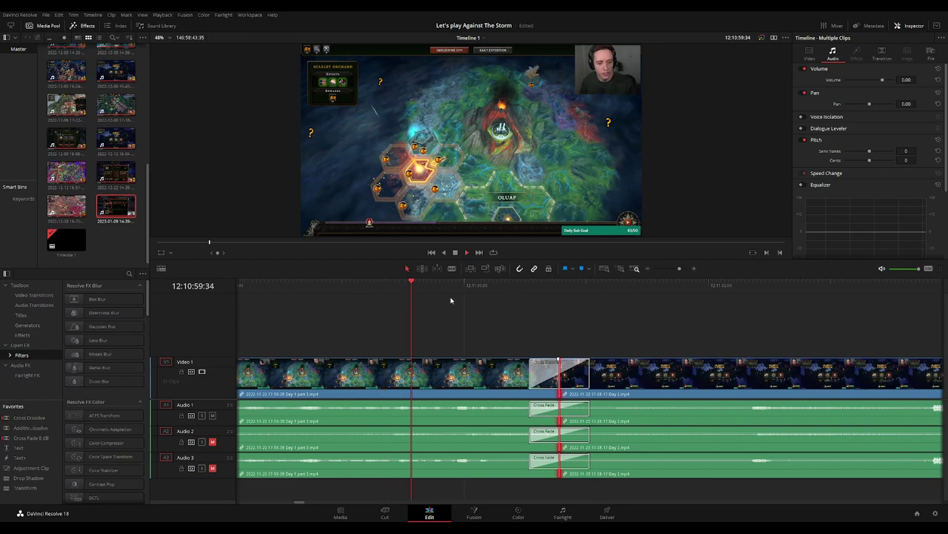
left_click(315, 286)
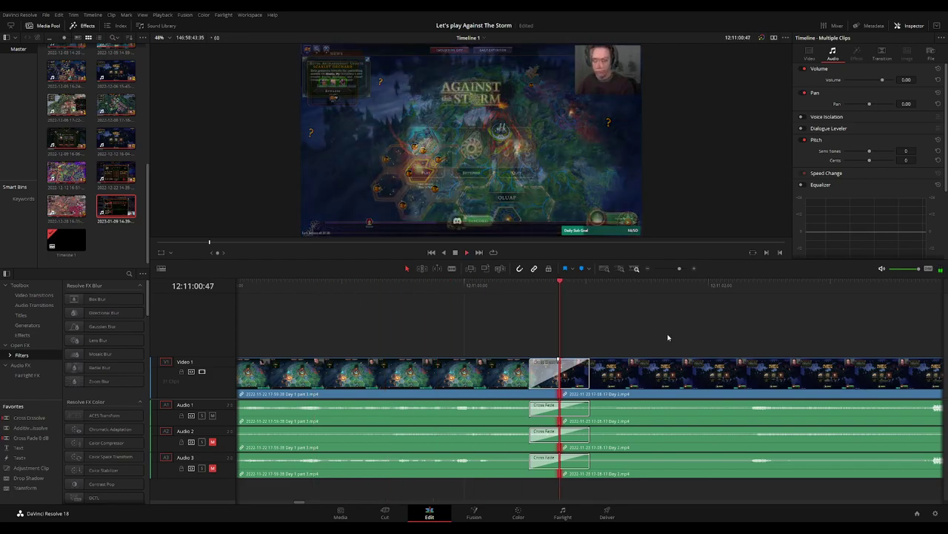
scroll(667, 337, "down", 3)
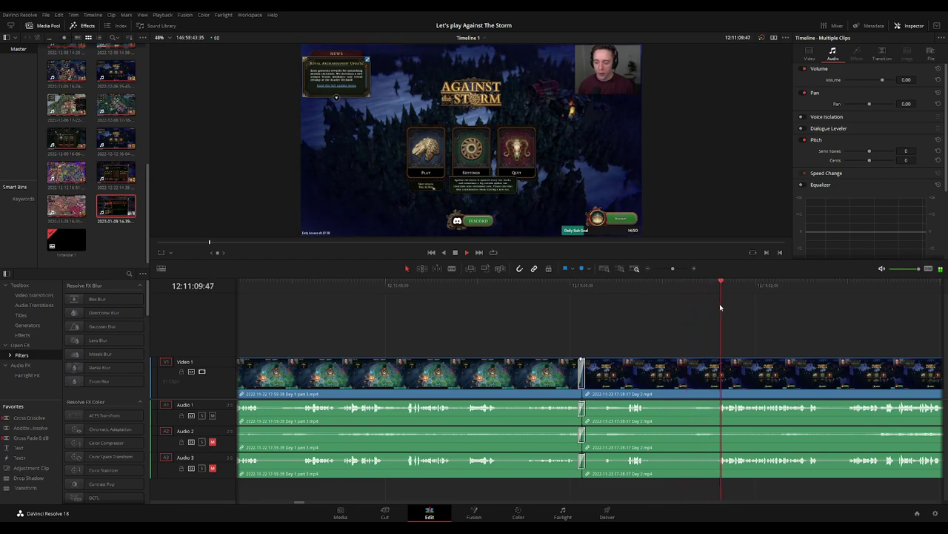
scroll(693, 331, "right", 3)
scroll(553, 335, "right", 2)
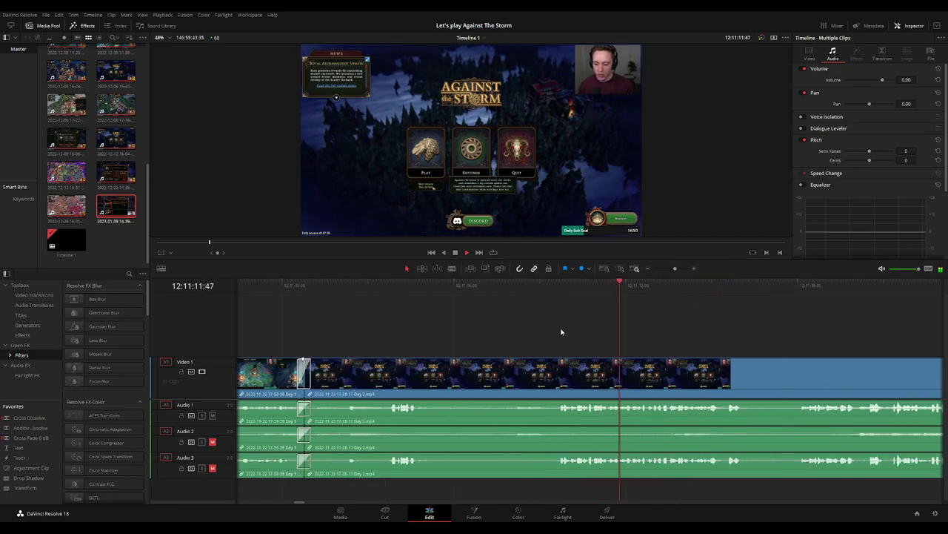
scroll(718, 351, "down", 2)
scroll(718, 351, "down", 1)
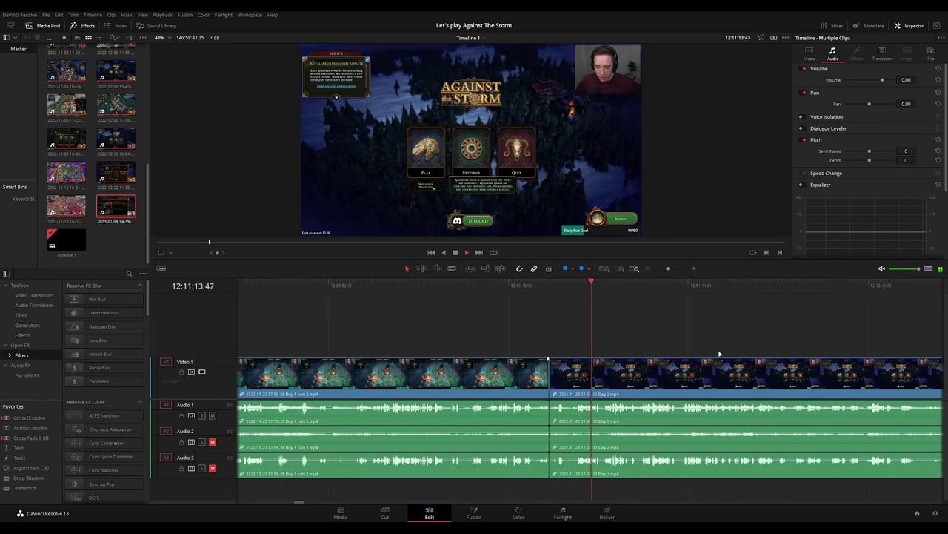
scroll(719, 351, "down", 2)
scroll(583, 331, "right", 2)
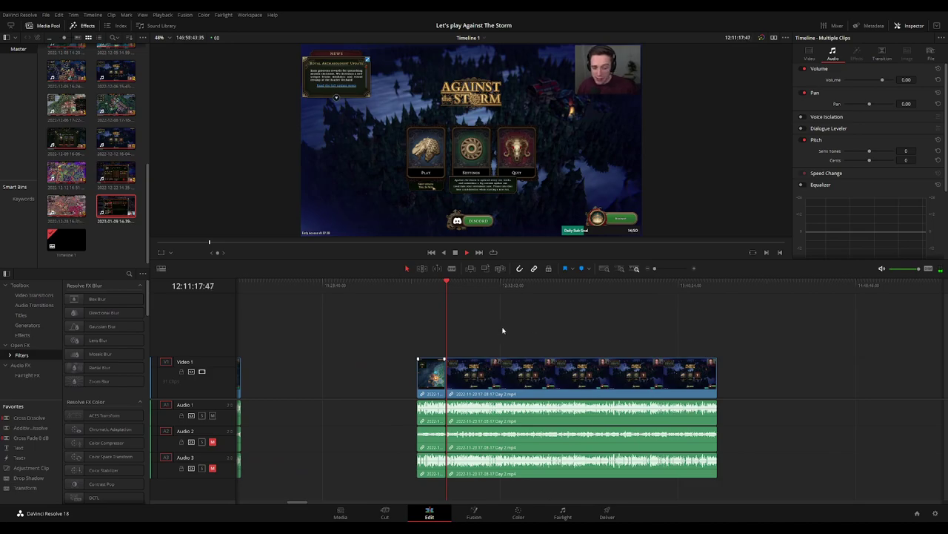
Enlarge the video viewer by lowering the viewer/timeline divider.
left_click_drag(543, 259, 541, 296)
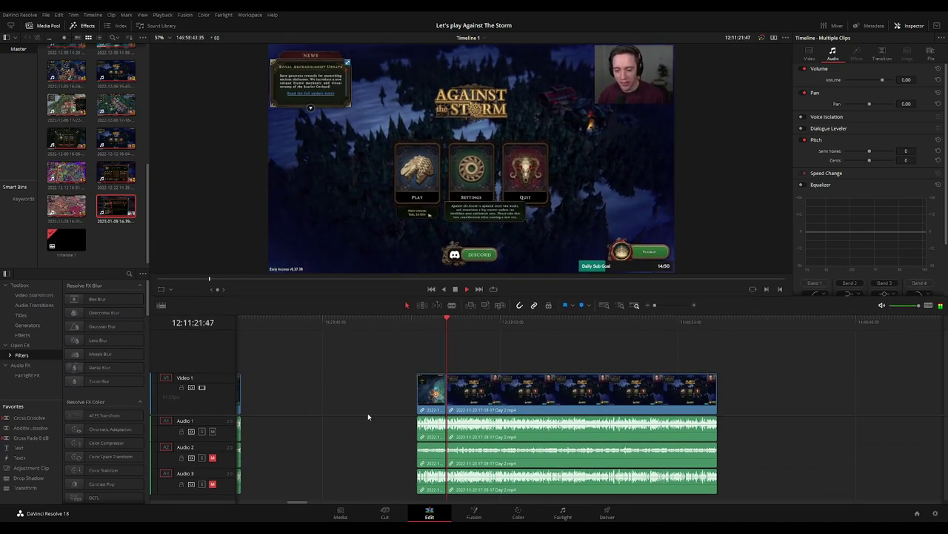
scroll(370, 408, "down", 2)
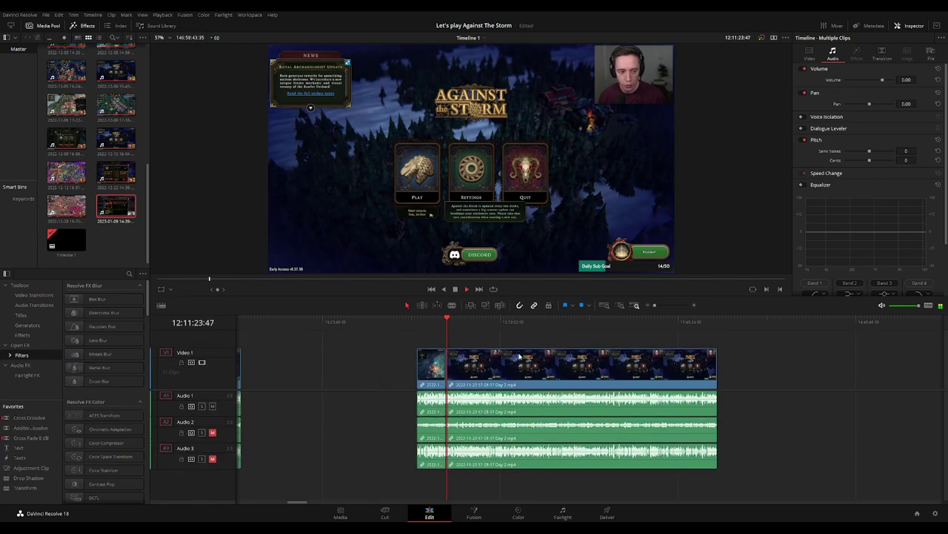
left_click_drag(595, 297, 595, 308)
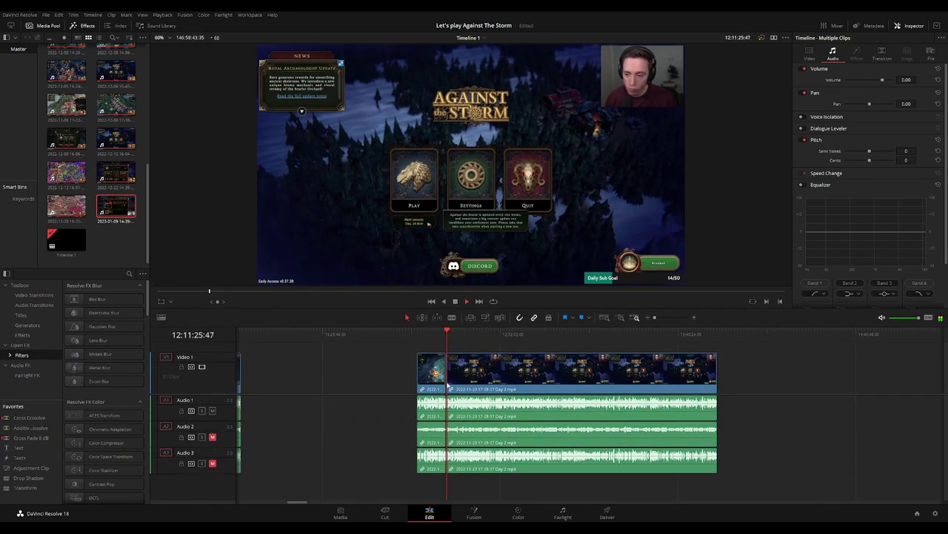
scroll(381, 395, "up", 1)
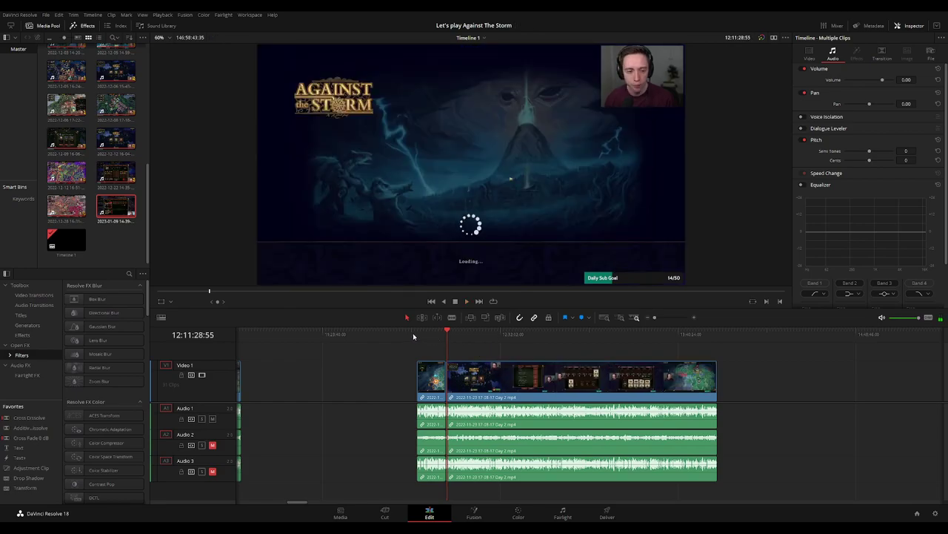
Scrub the Day 2 footage to 12:52:05:00 and split all tracks there.
left_click_drag(413, 333, 551, 352)
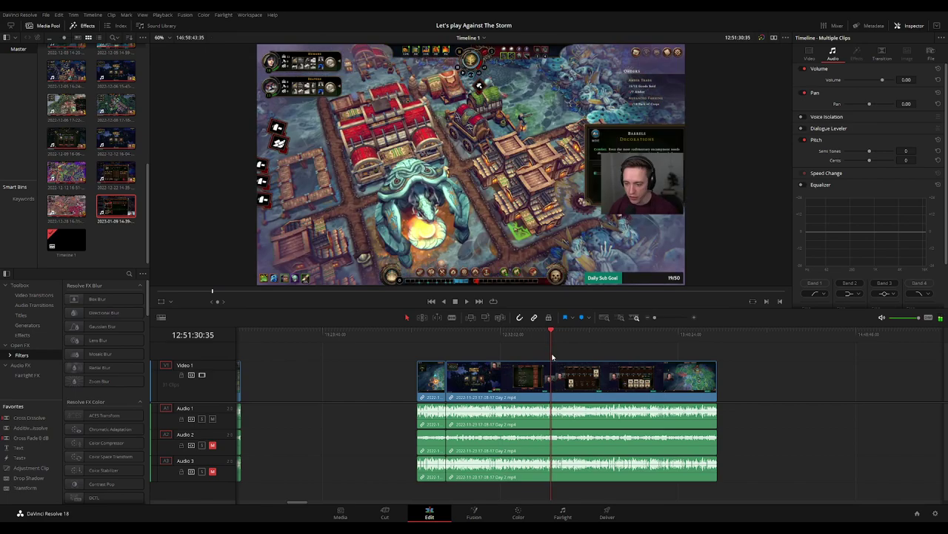
scroll(593, 353, "up", 5)
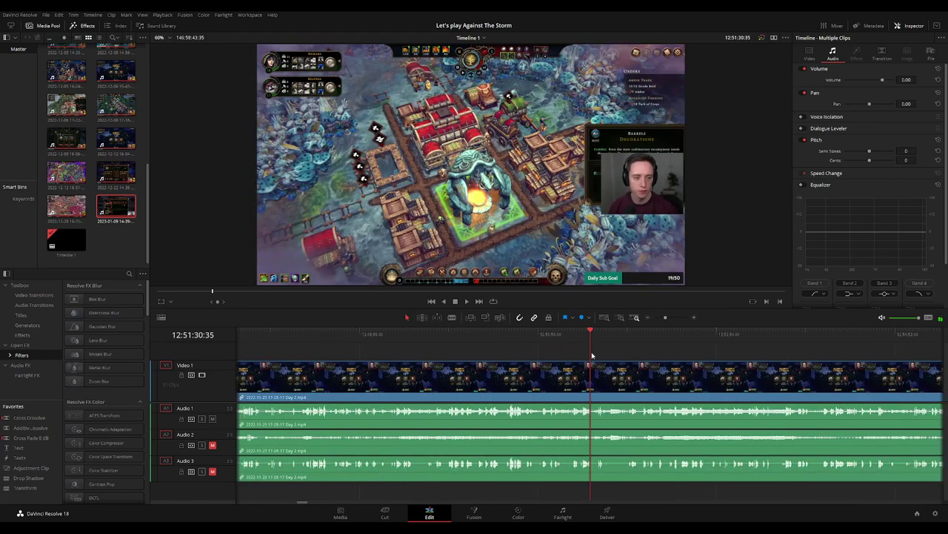
left_click(635, 336)
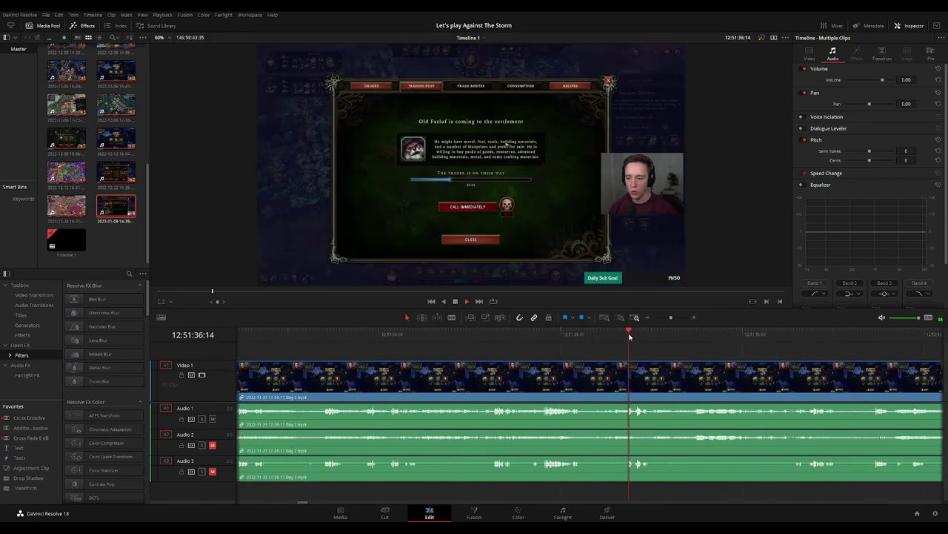
scroll(650, 353, "down", 3)
left_click(657, 335)
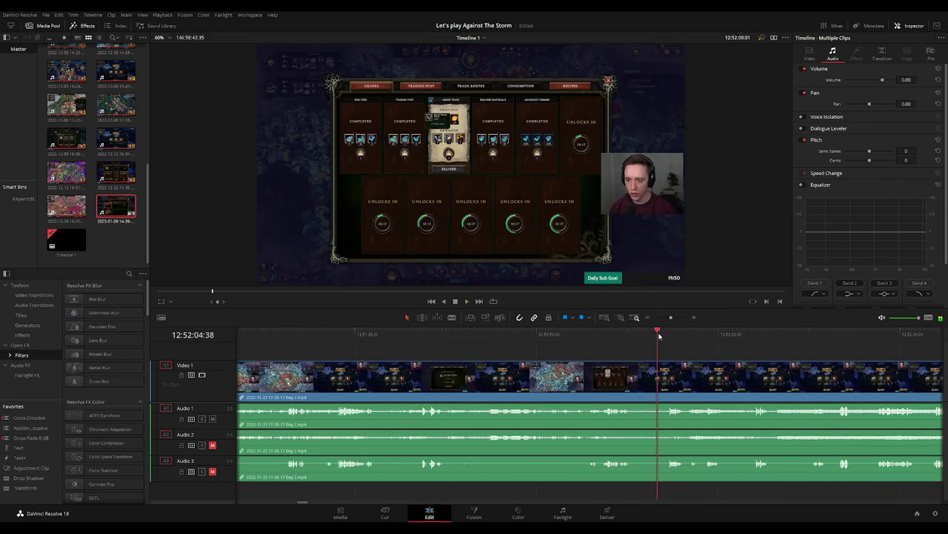
scroll(514, 349, "down", 2)
scroll(514, 349, "up", 2)
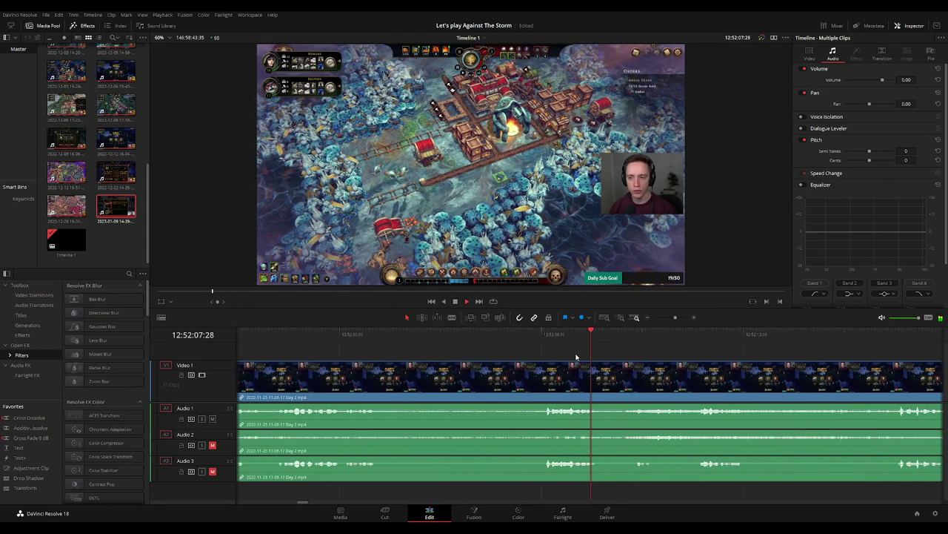
left_click(507, 333)
mouse_move(507, 333)
left_mouse_down()
mouse_move(439, 340)
mouse_move(510, 365)
mouse_move(398, 365)
left_mouse_up()
key("ctrl+b")
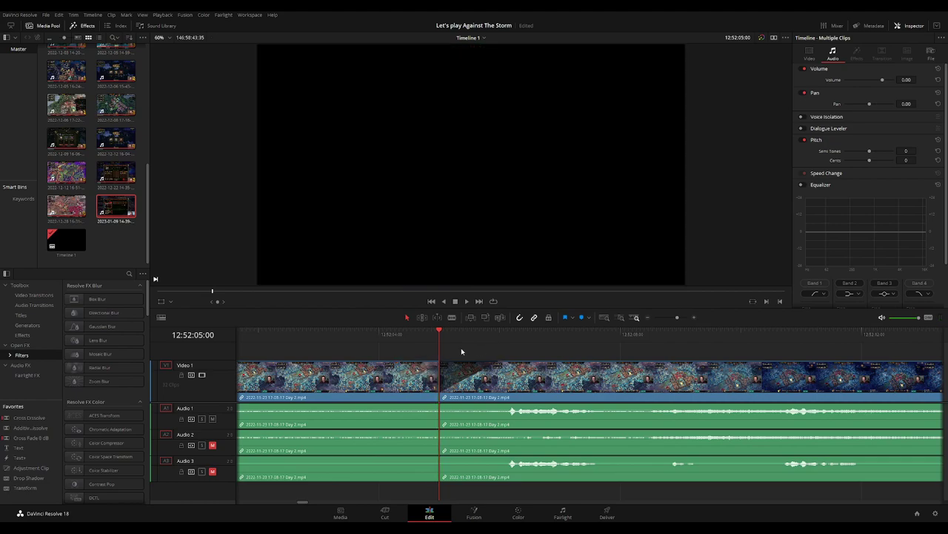
Add fade-outs before and fade-ins after the 12:52:05:00 cut on Audio 1–3, then play it back.
mouse_move(461, 351)
left_mouse_down()
mouse_move(447, 365)
mouse_move(506, 364)
mouse_move(372, 365)
left_mouse_up()
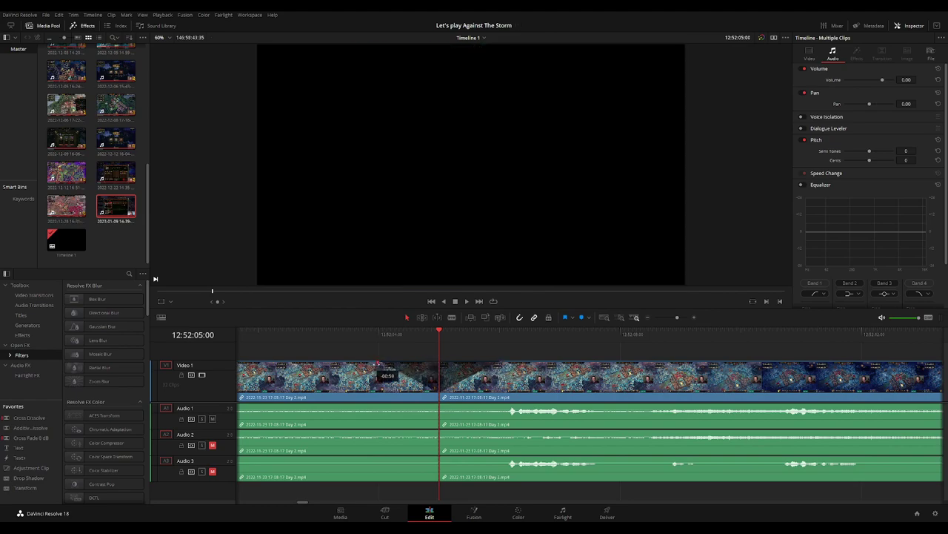
left_click_drag(438, 405, 383, 403)
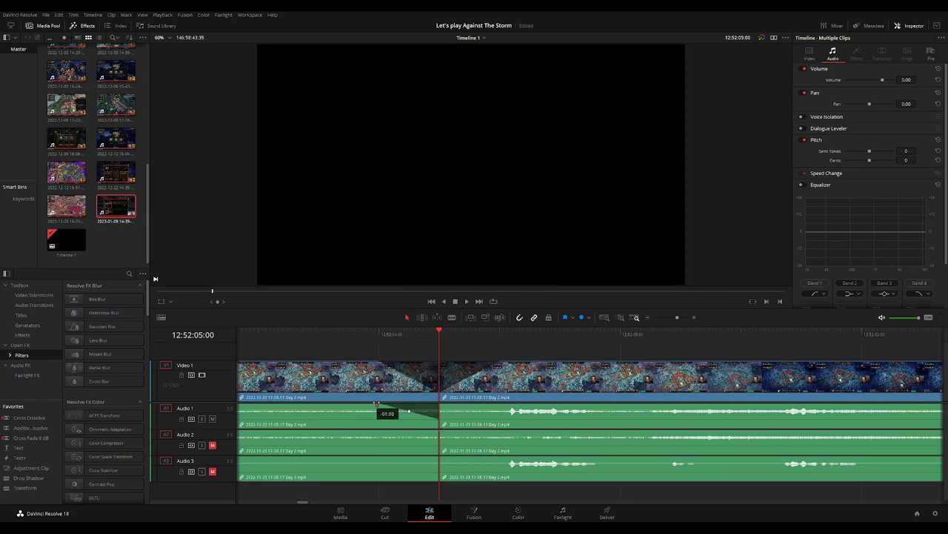
left_click_drag(441, 404, 496, 405)
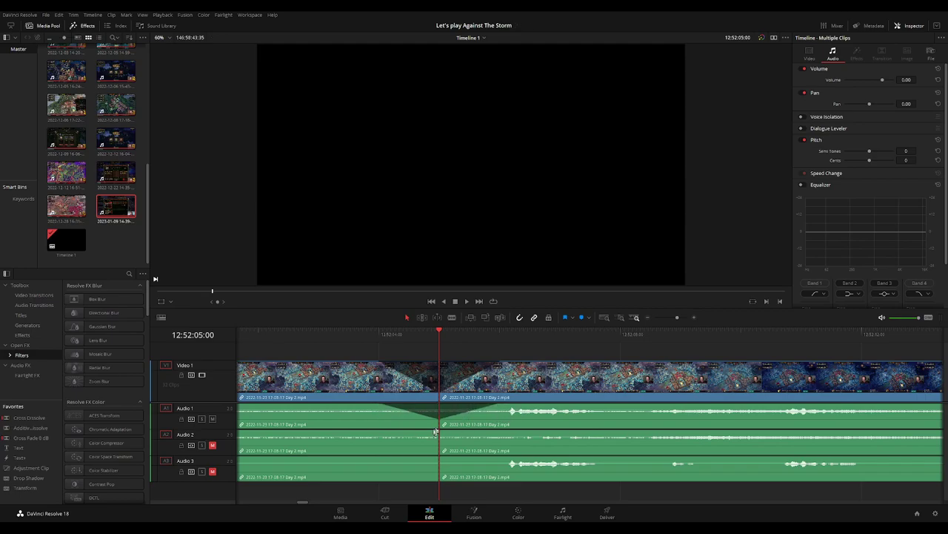
mouse_move(436, 431)
left_mouse_down()
mouse_move(384, 431)
mouse_move(491, 431)
left_mouse_up()
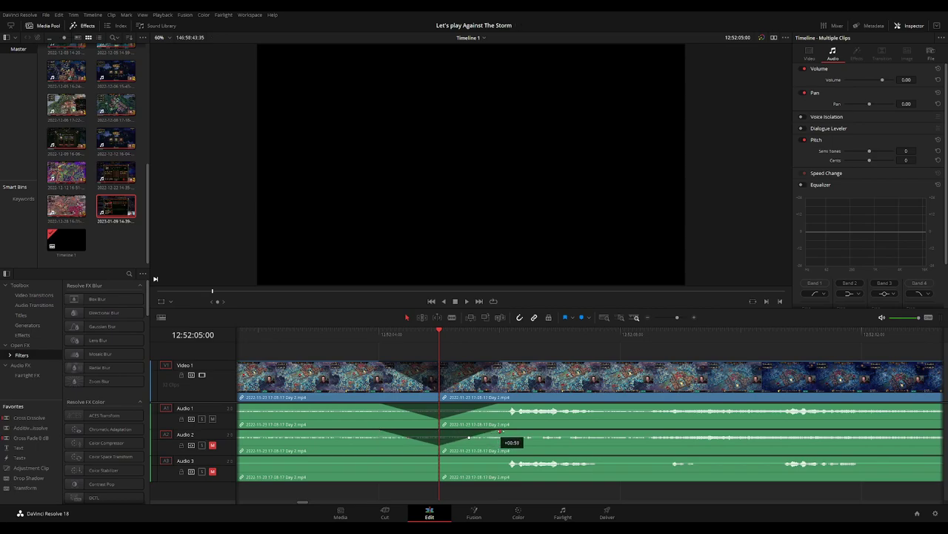
left_click_drag(412, 458, 376, 458)
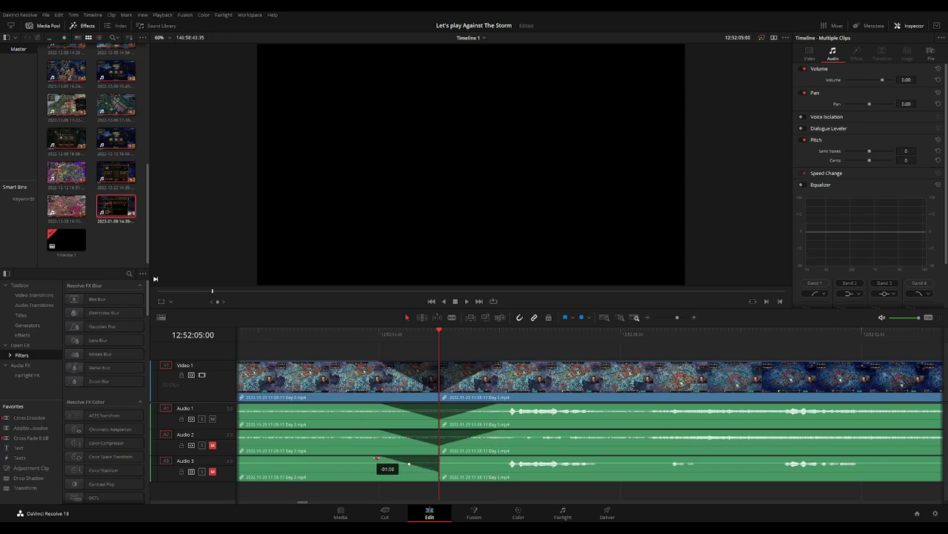
left_click_drag(441, 458, 492, 458)
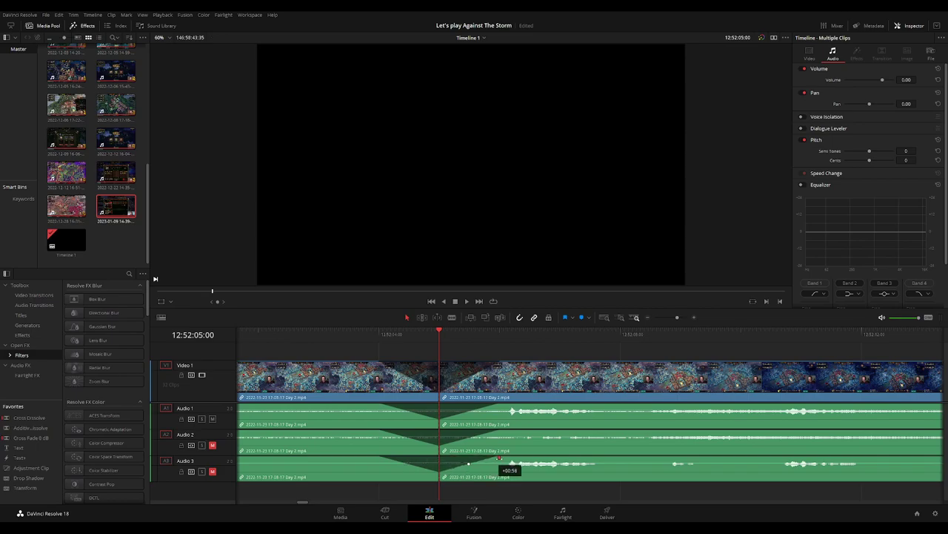
key("space")
Review the faded cut, then park the playhead on the 12:52:05:00 split.
key("shift+z")
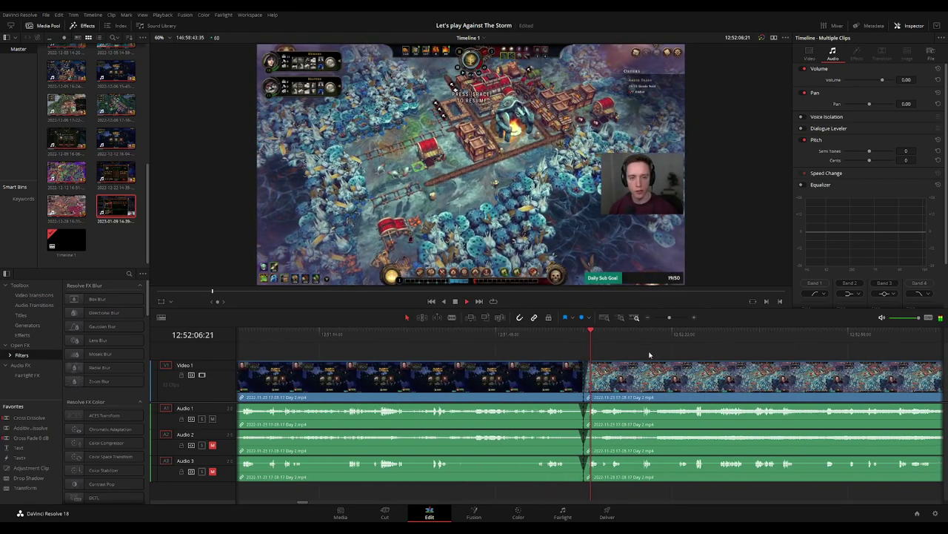
scroll(549, 343, "down", 5)
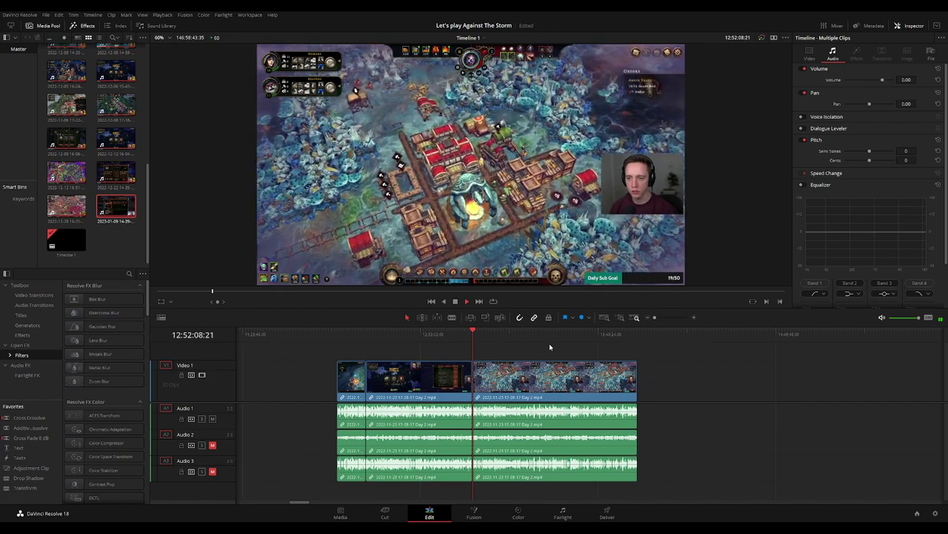
left_click(328, 334)
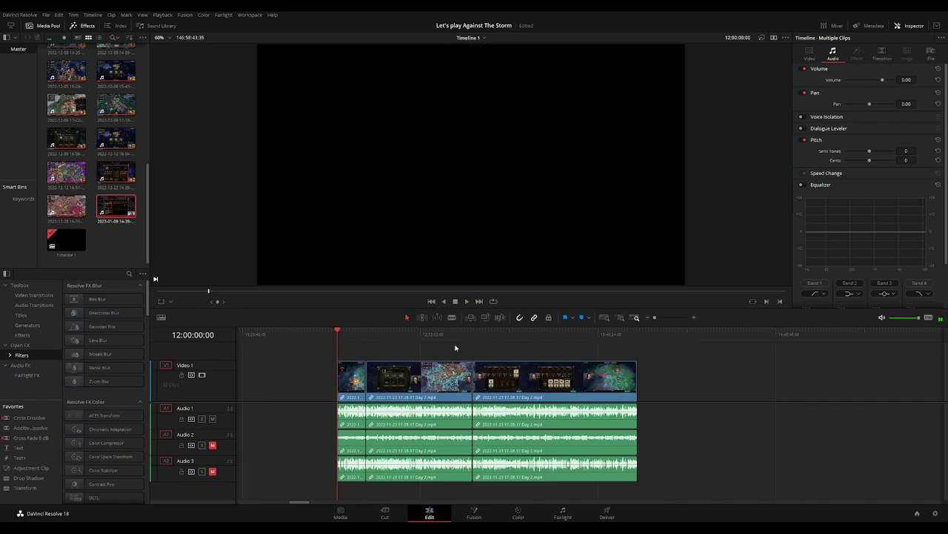
left_click(469, 335)
scroll(523, 355, "right", 3)
scroll(408, 348, "down", 3)
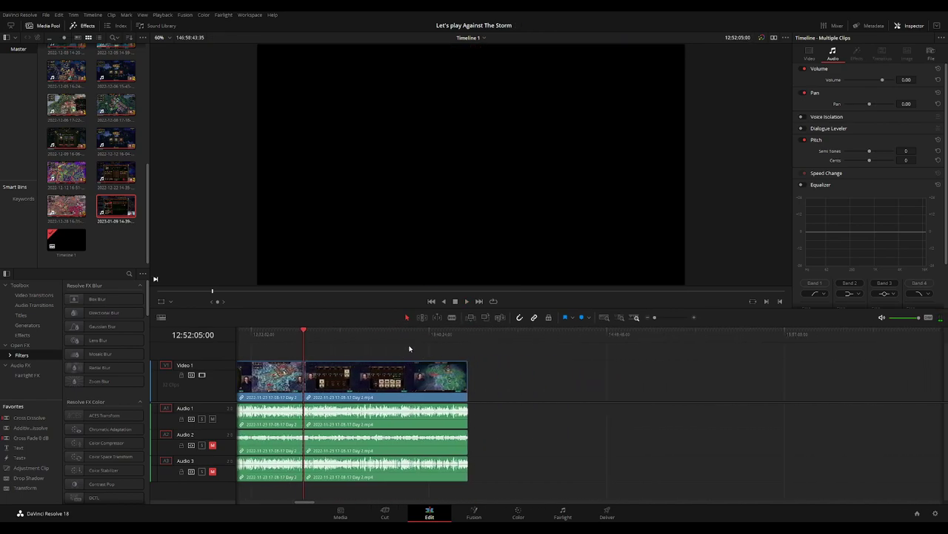
Slide the later Day 2 section to the playhead so it starts at 14:00:00:00.
left_click_drag(375, 386, 630, 386)
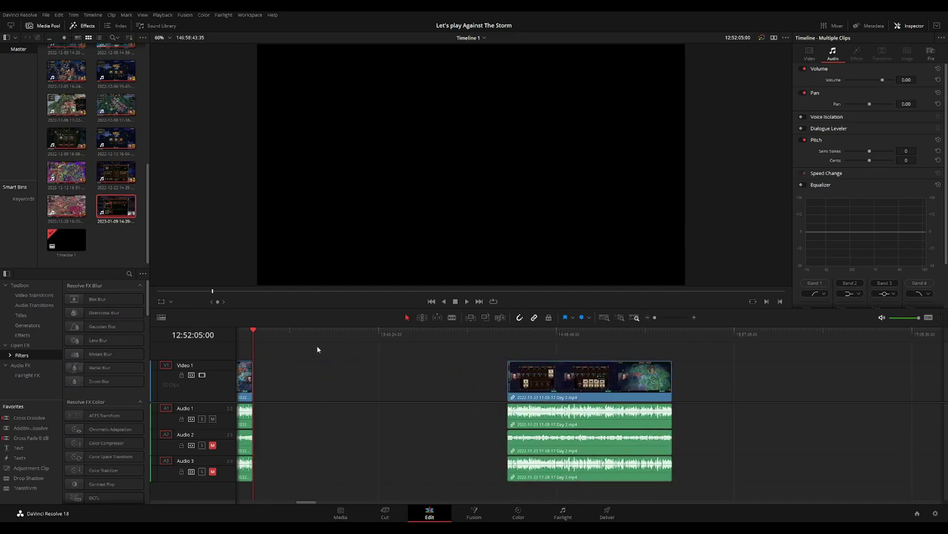
left_click_drag(263, 338, 429, 358)
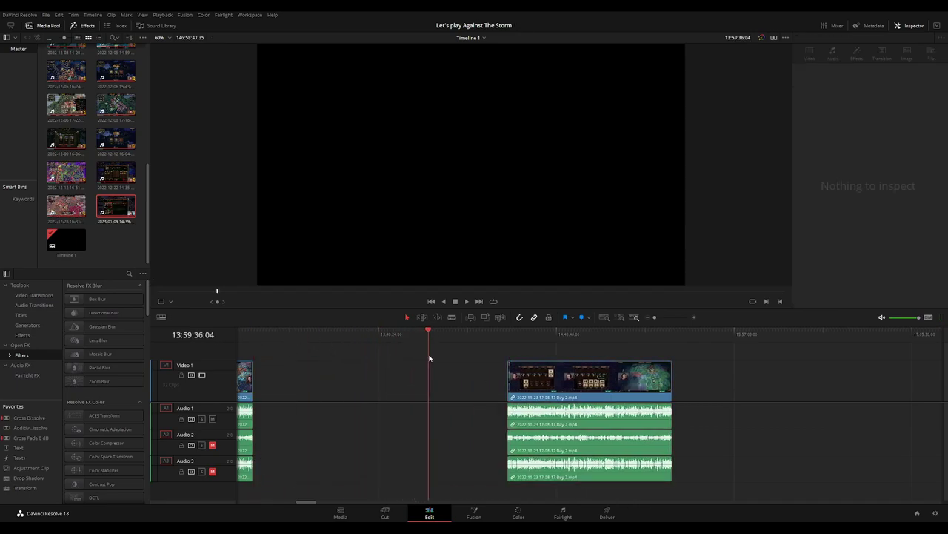
scroll(430, 358, "up", 5)
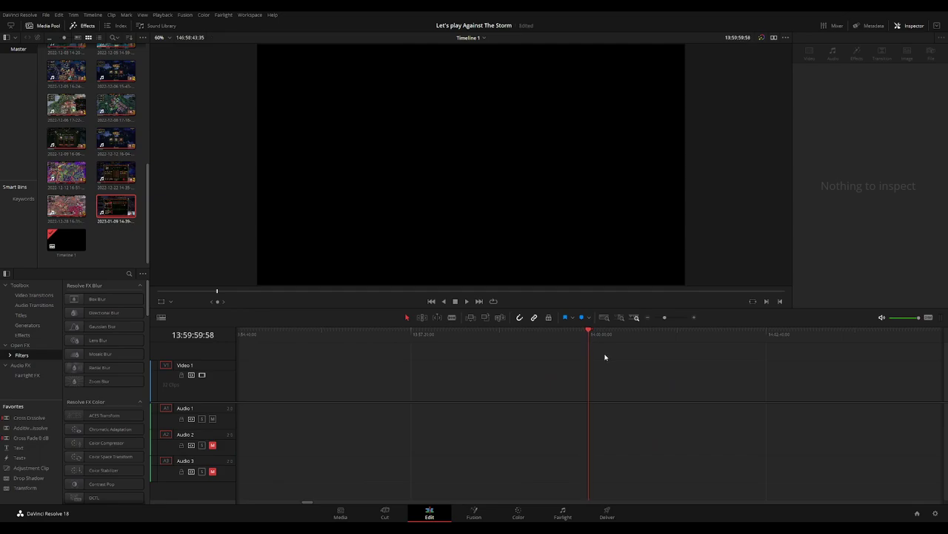
scroll(623, 355, "down", 5)
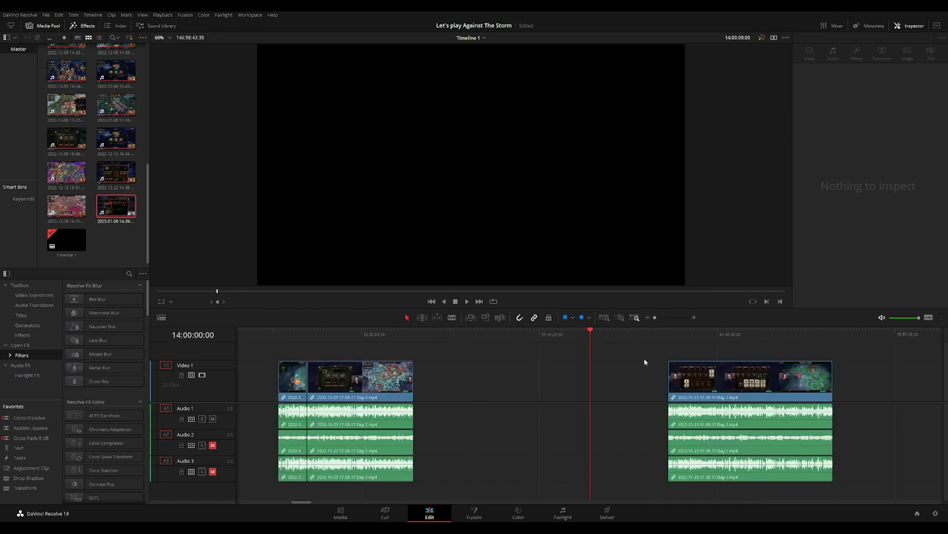
left_click_drag(748, 371, 669, 352)
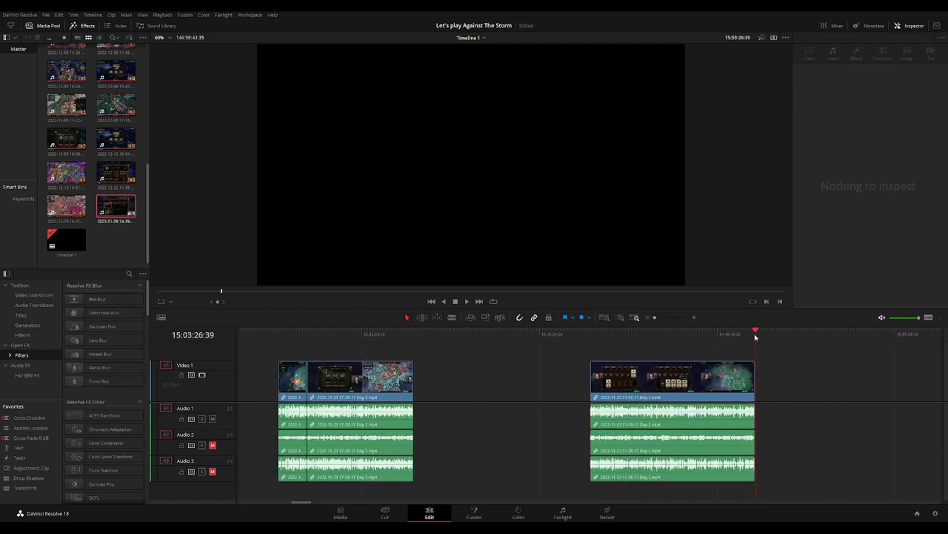
scroll(654, 349, "right", 4)
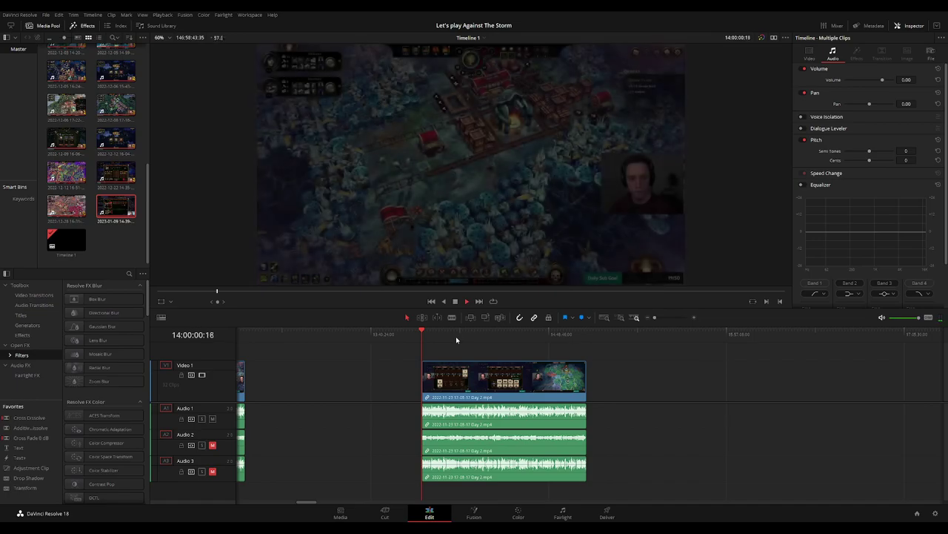
Scrub back and forth through the moved Day 2 footage to find the point near 14:52:26.
left_click(562, 334)
left_click(556, 334)
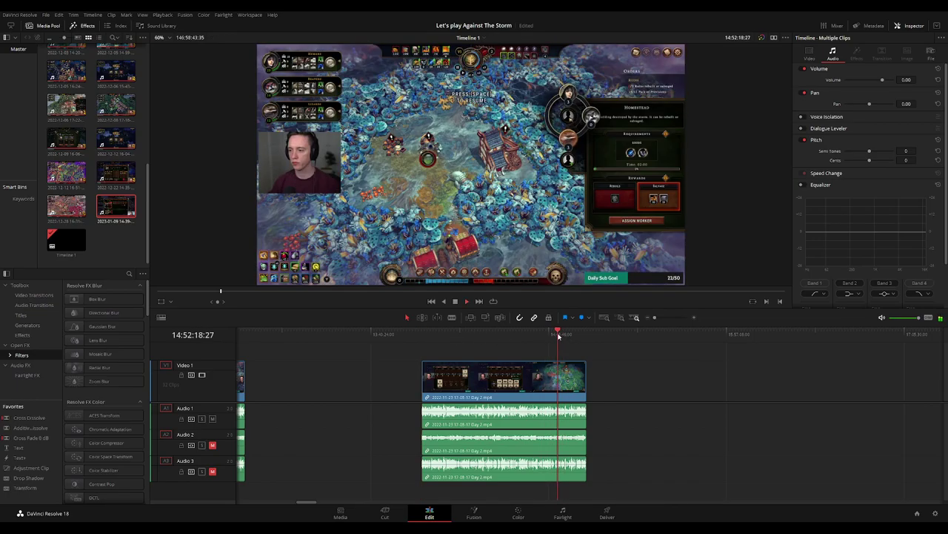
scroll(586, 341, "up", 5)
left_click(539, 335)
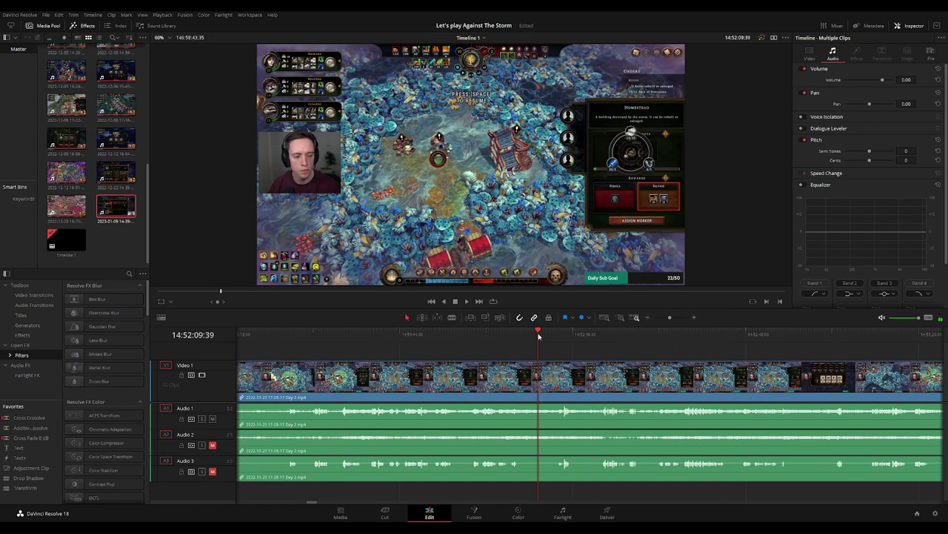
left_click(565, 335)
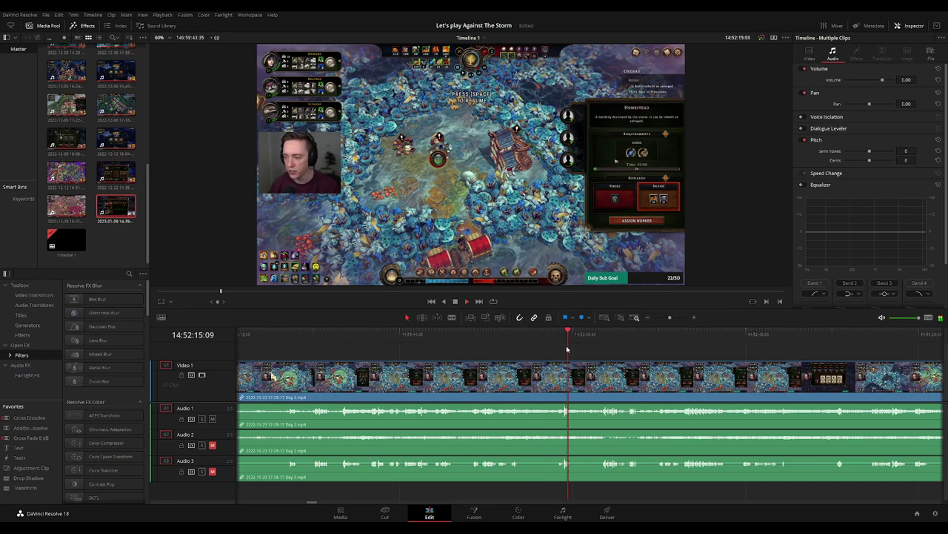
left_click(596, 337)
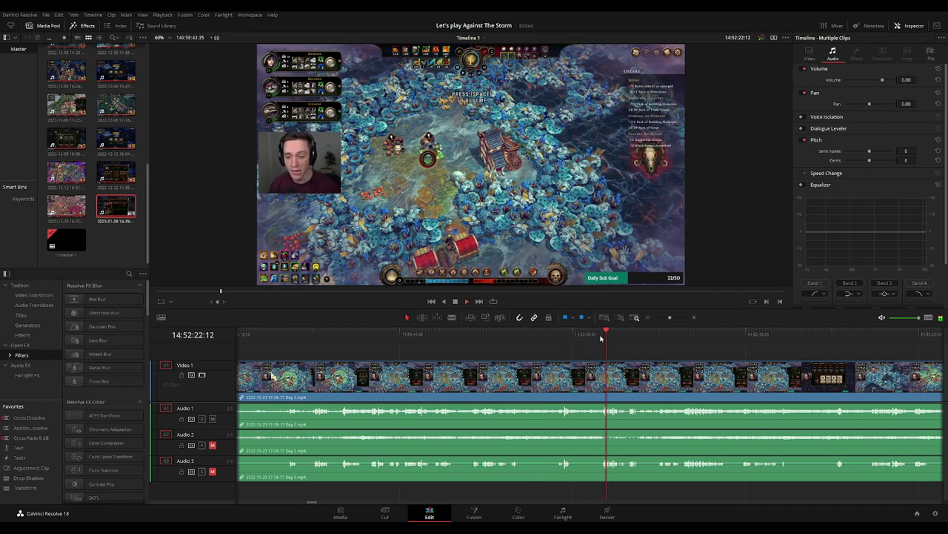
left_click(469, 335)
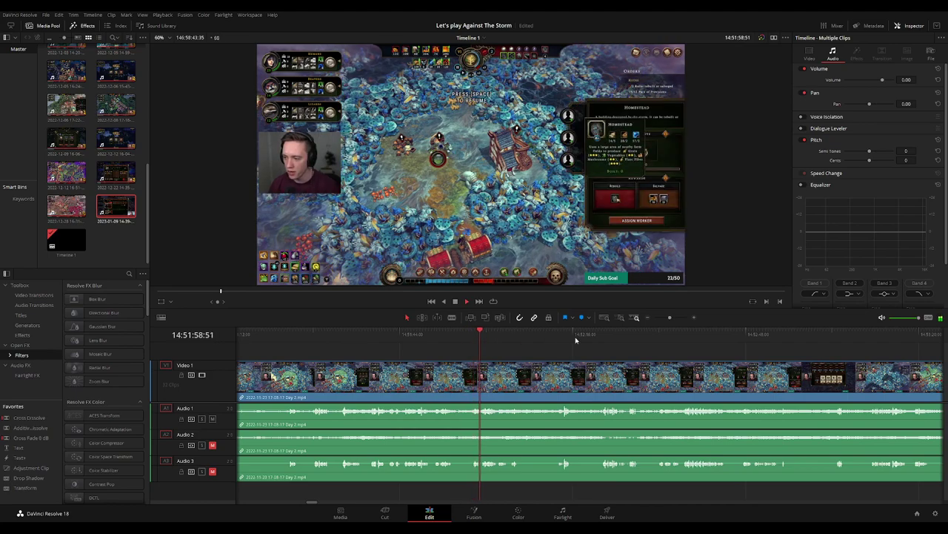
left_click(630, 335)
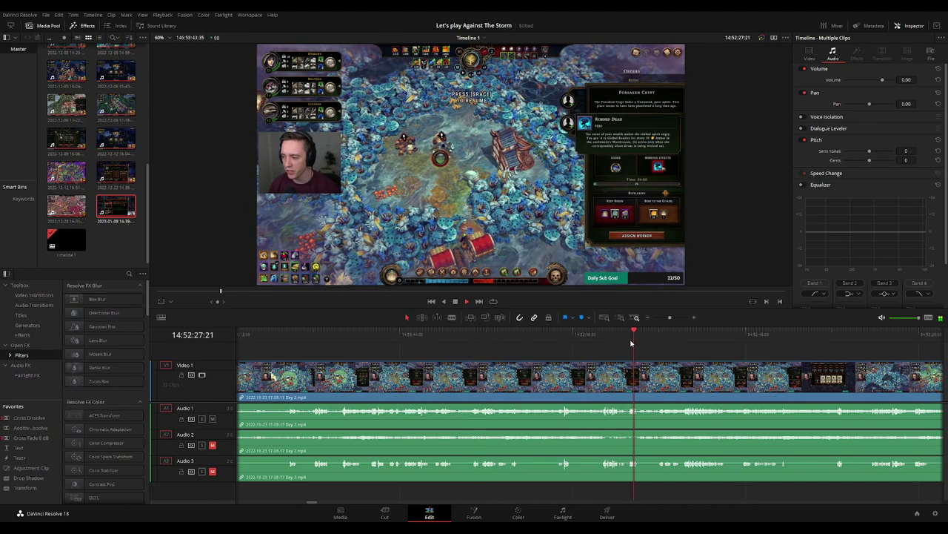
Stop at 14:52:26:20 and blade the clip across video and all audio tracks.
scroll(582, 352, "up", 5)
left_click(336, 337)
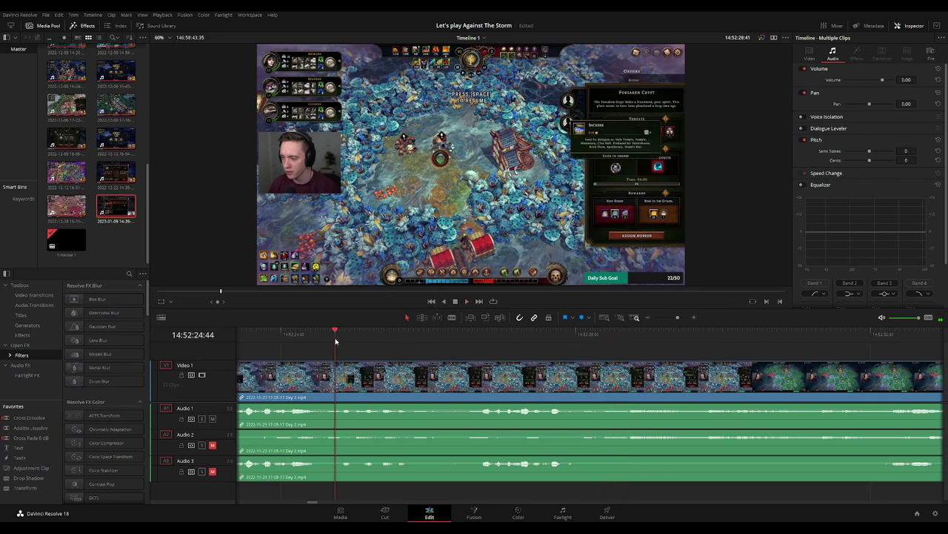
key("space")
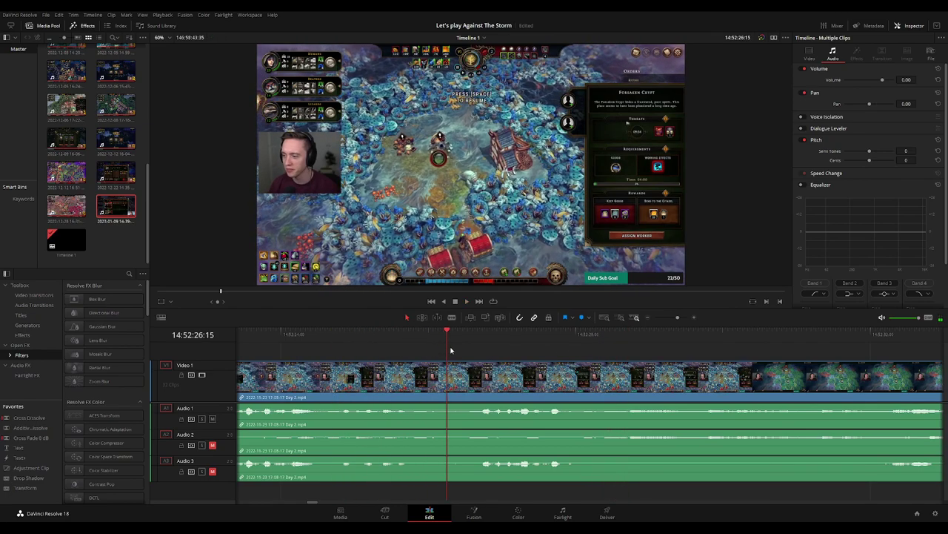
left_click_drag(450, 338, 454, 345)
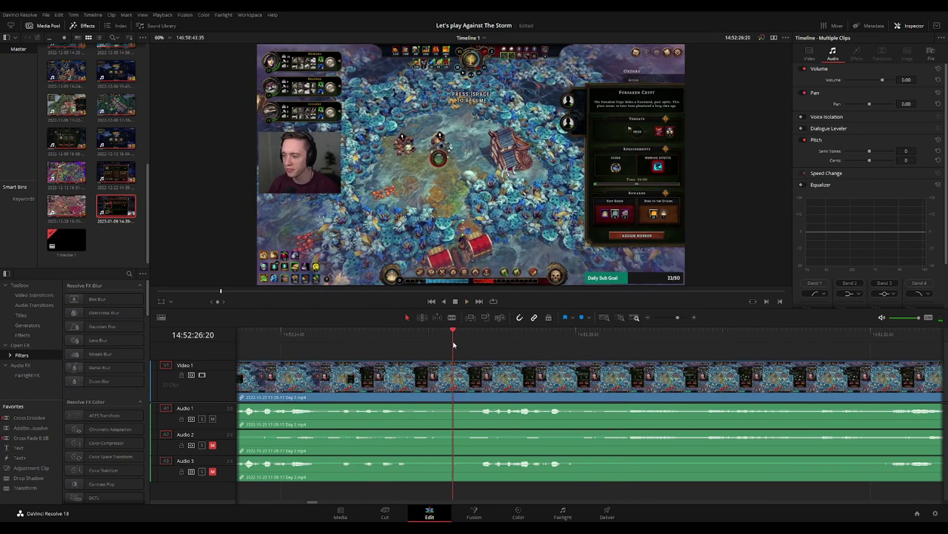
left_click(455, 380)
Add fade-out and fade-in ramps on Audio 1, 2 and 3 around the 14:52:26:20 cut.
key("a")
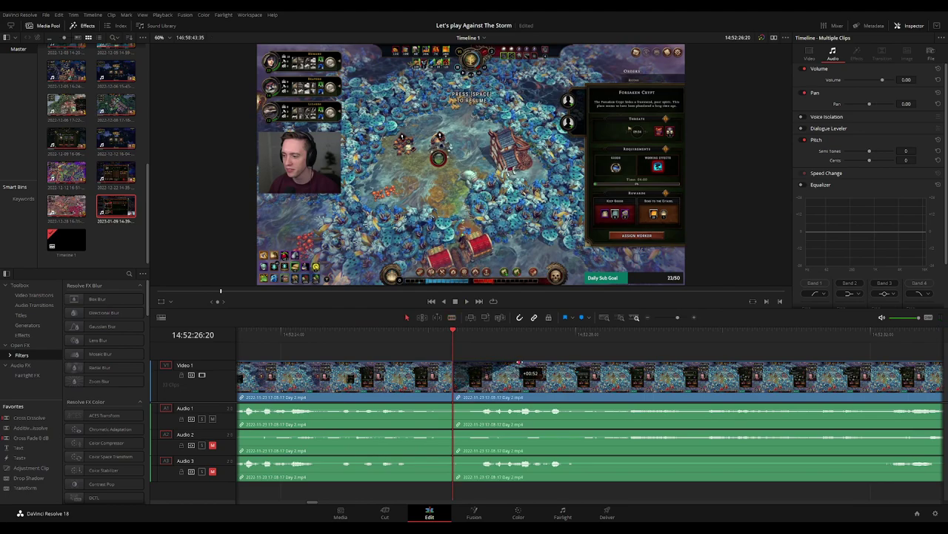
left_click_drag(527, 363, 374, 364)
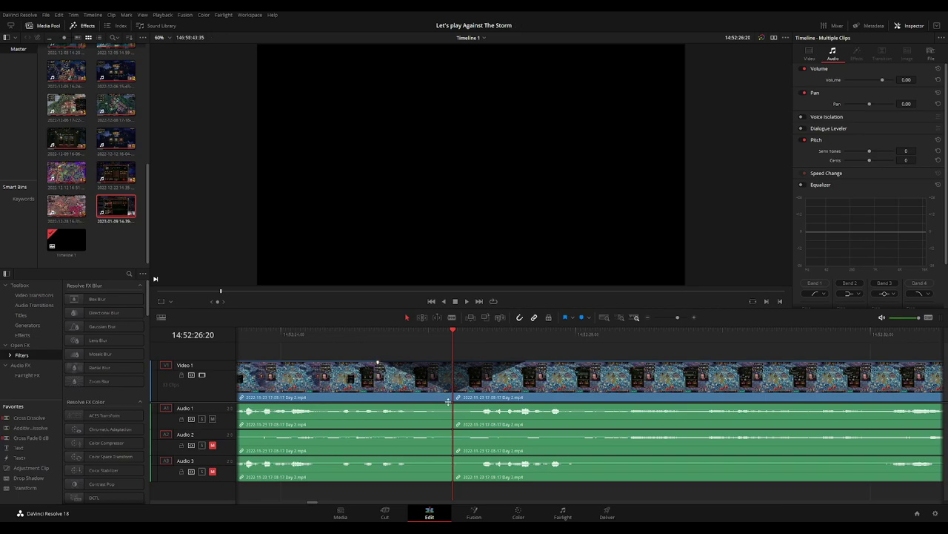
left_click_drag(427, 406, 391, 405)
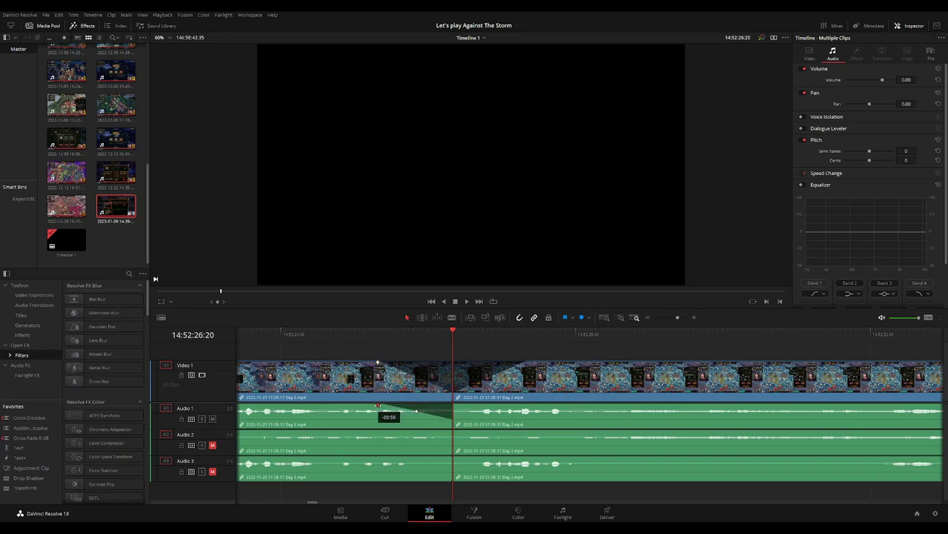
left_click_drag(453, 405, 524, 406)
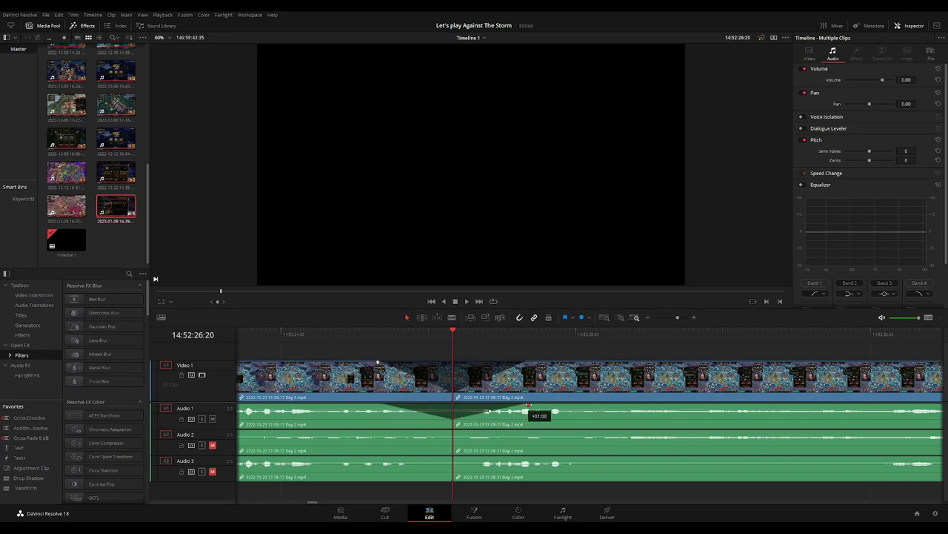
left_click_drag(451, 432, 384, 432)
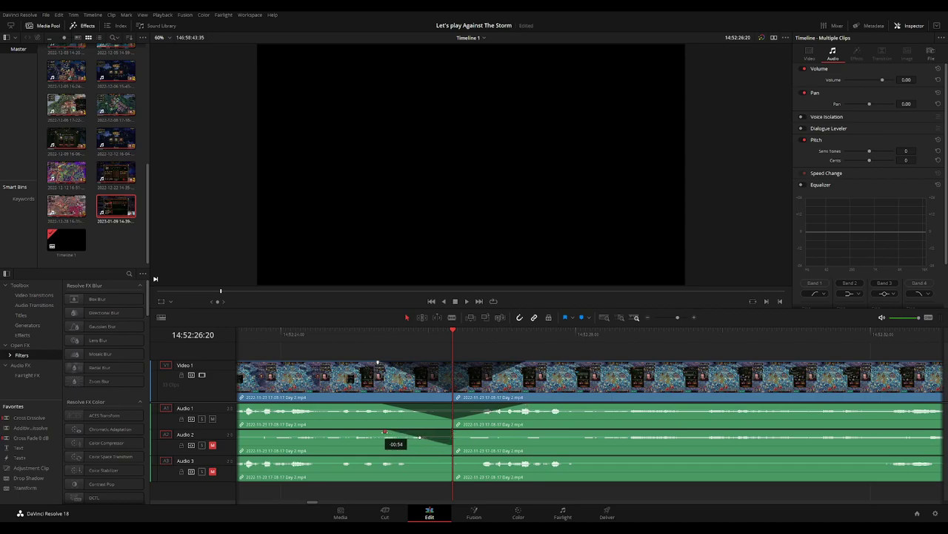
left_click_drag(454, 432, 515, 432)
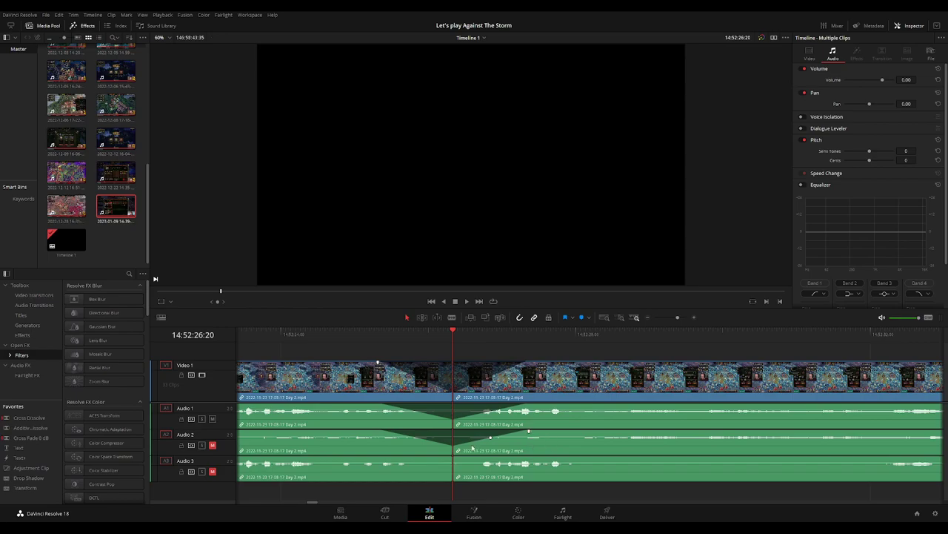
left_click_drag(449, 458, 383, 459)
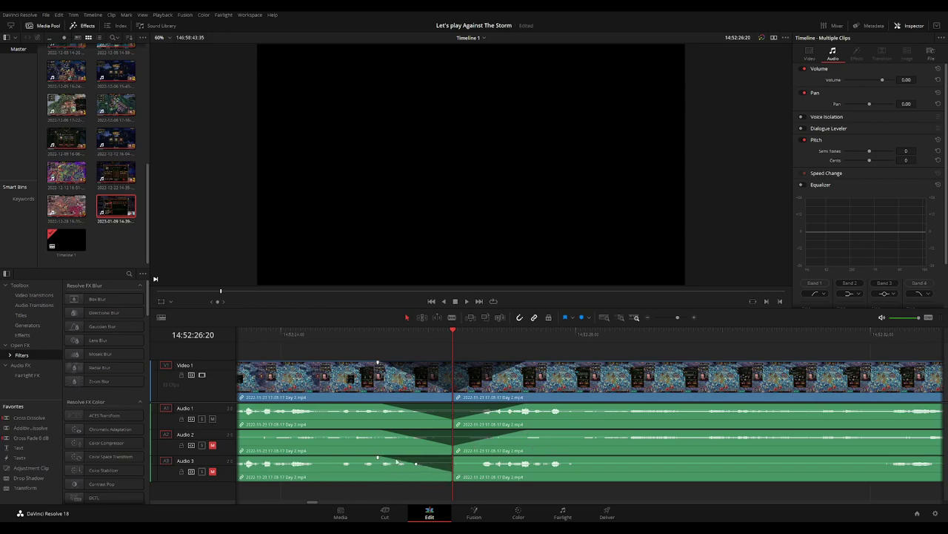
left_click_drag(450, 458, 514, 460)
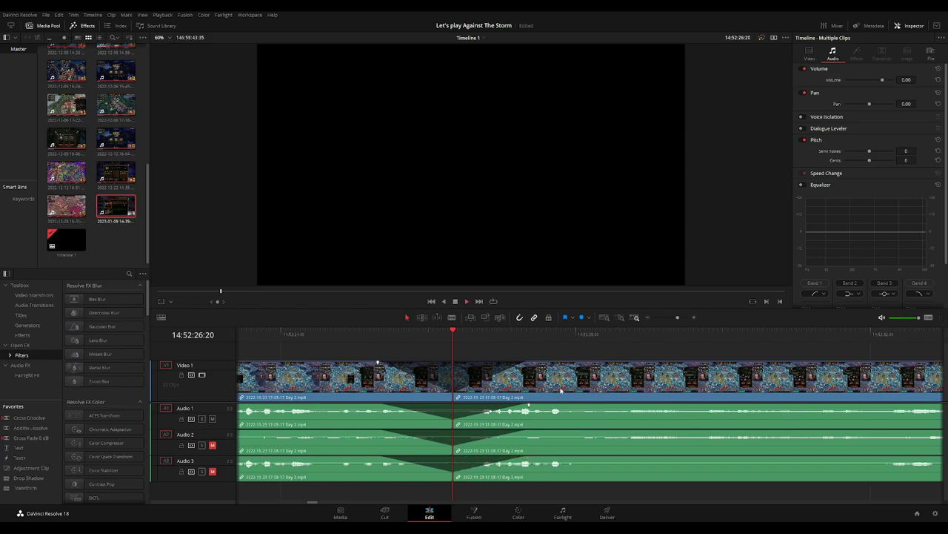
scroll(684, 366, "down", 5)
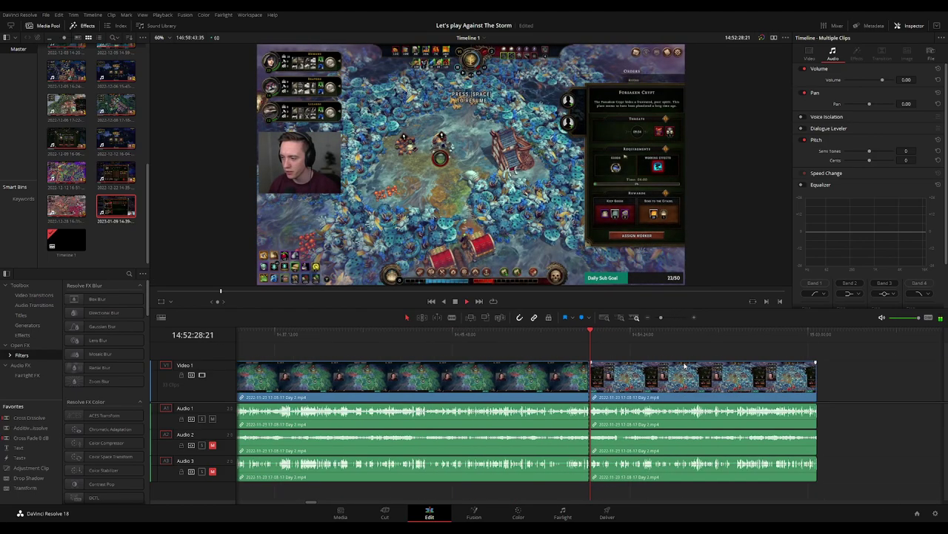
Drag the post-cut Day 2 clip far to the right, then deselect everything.
scroll(683, 365, "down", 3)
scroll(683, 365, "down", 3)
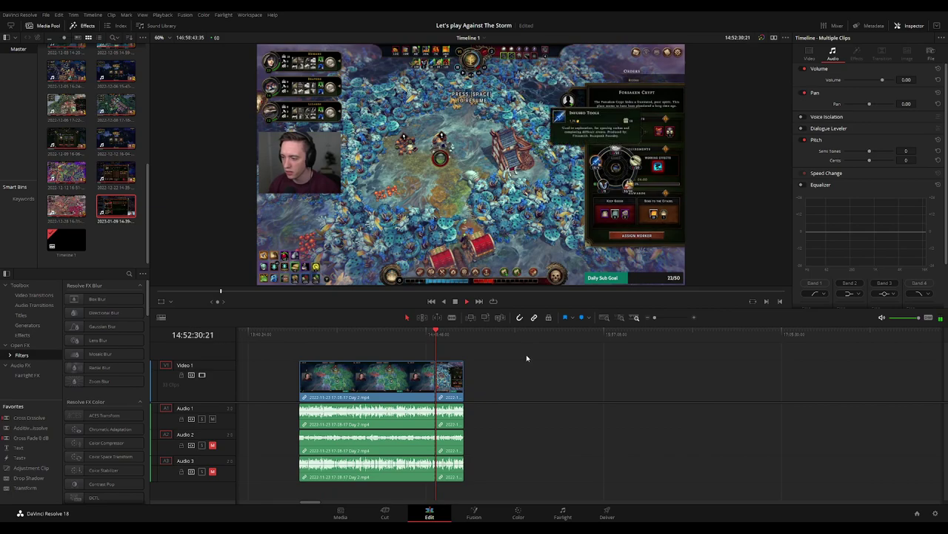
left_click(299, 338)
left_click(437, 339)
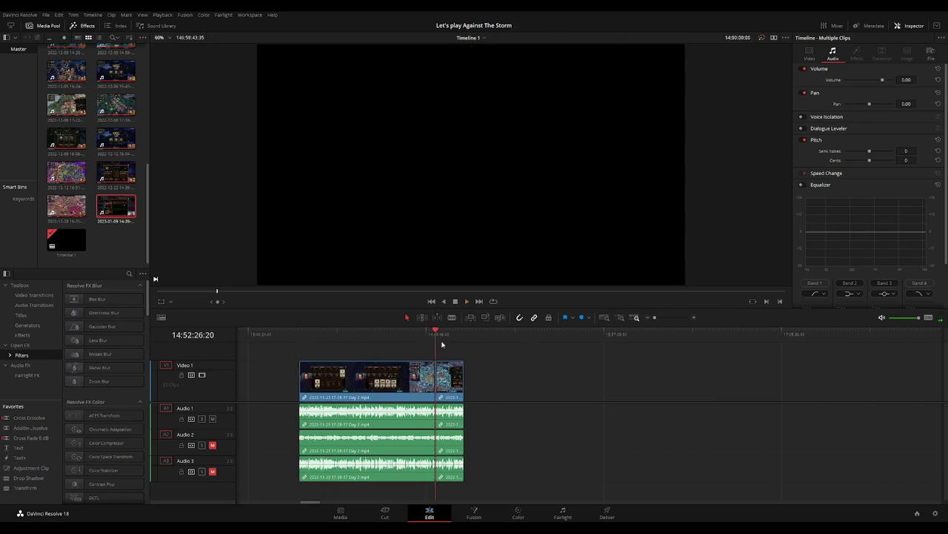
scroll(438, 339, "down", 2)
scroll(311, 356, "down", 2)
left_click_drag(282, 377, 592, 378)
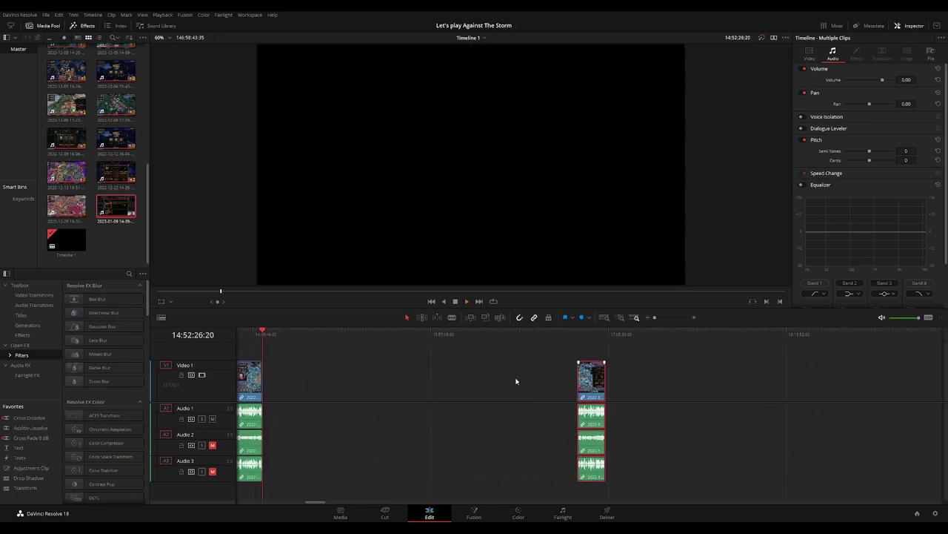
left_click(419, 357)
Move the playhead later along the timeline to around 16:00.
left_click_drag(285, 338, 438, 361)
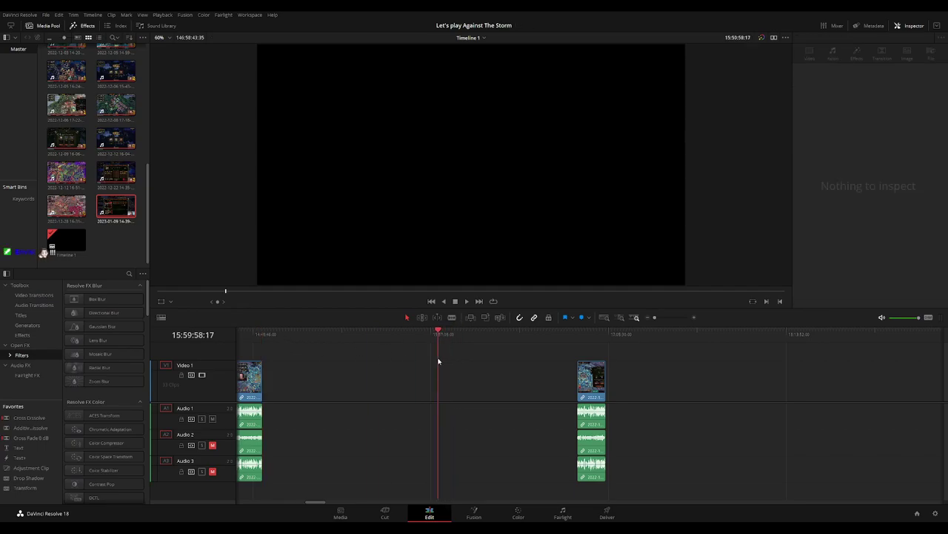
scroll(583, 338, "up", 5)
left_click_drag(585, 340, 580, 343)
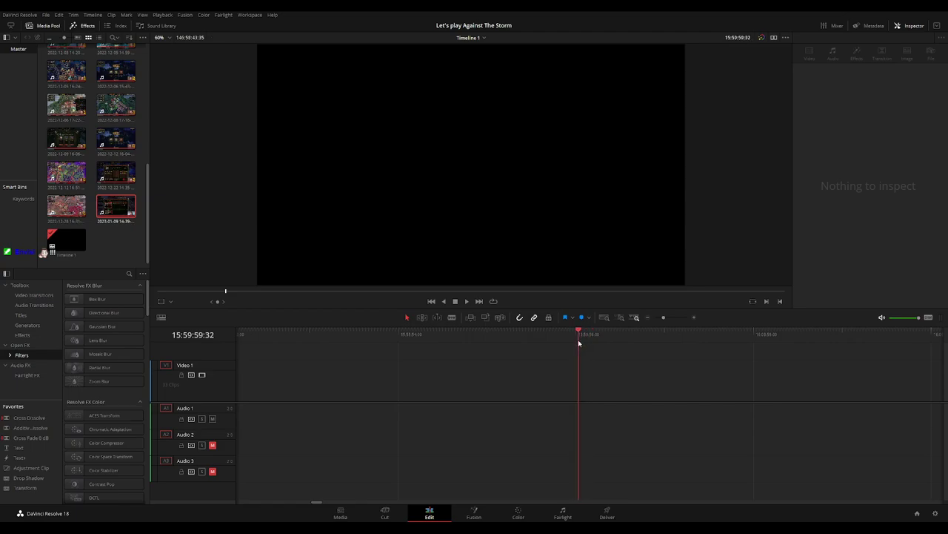
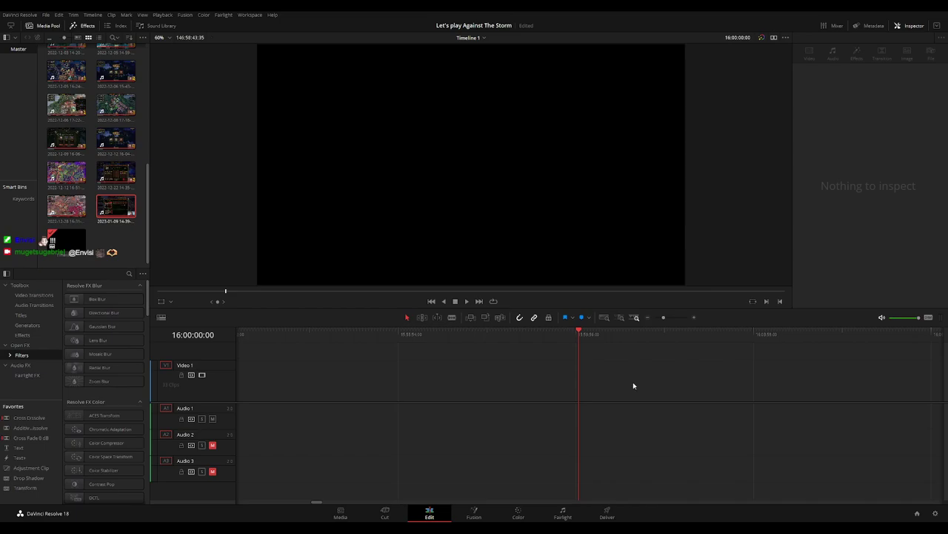
Slide the Day 3 clip left and delete the remaining gap after the Day 2 clip.
scroll(633, 384, "down", 2)
left_click_drag(745, 384, 607, 384)
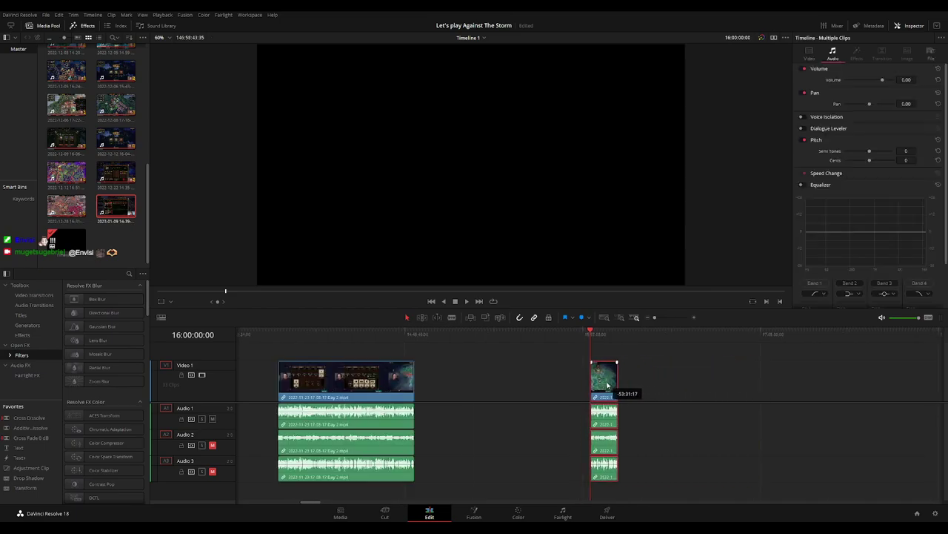
scroll(741, 374, "right", 10)
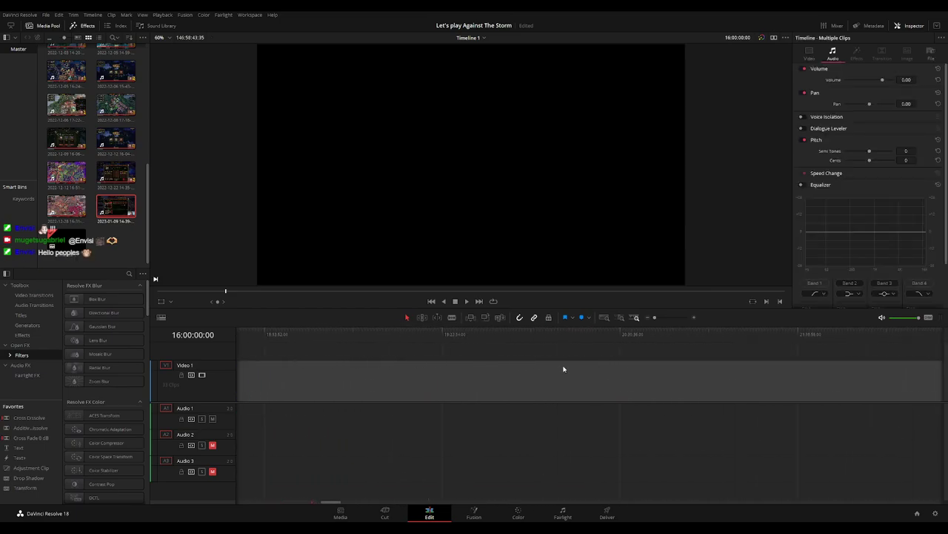
scroll(478, 371, "left", 10)
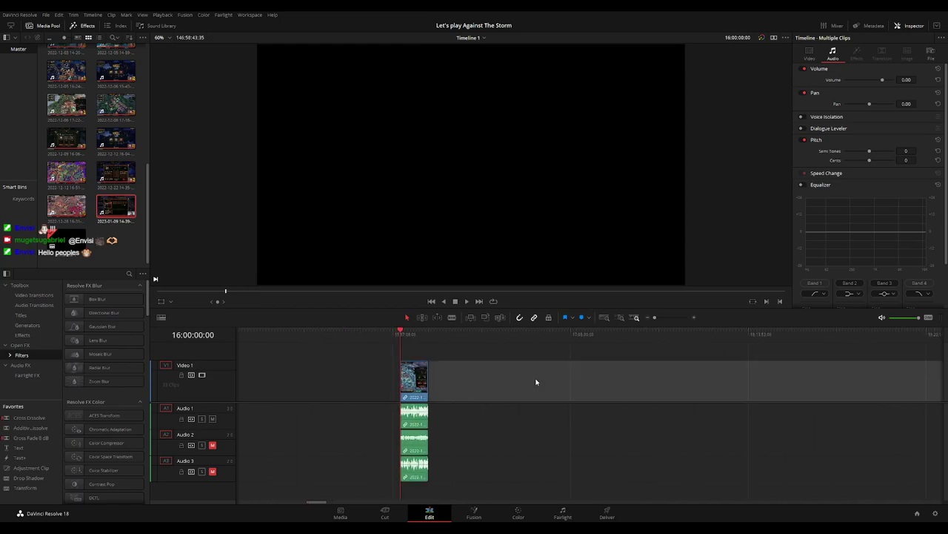
key("Delete")
Add a transition at the Day 2 to Day 3 cut and play across the join.
scroll(427, 339, "up", 5)
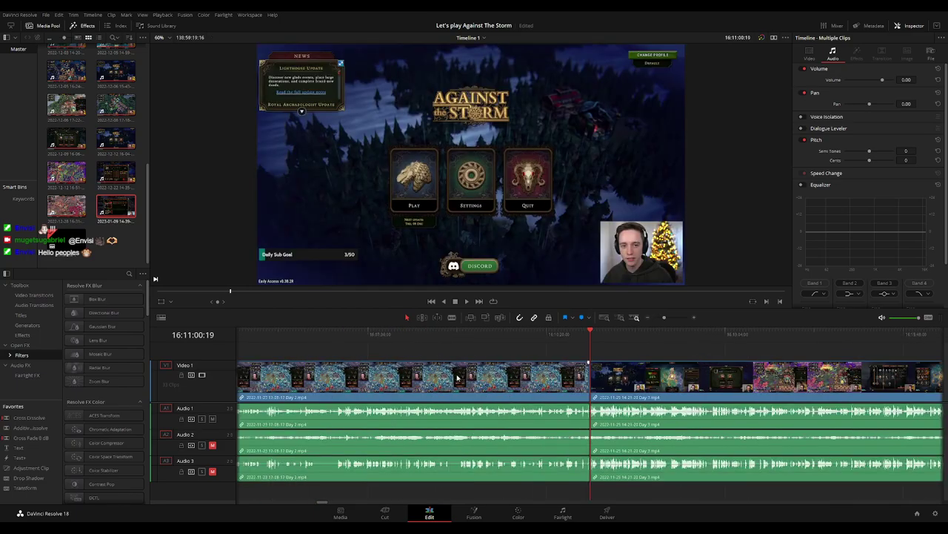
left_click(581, 343)
scroll(606, 352, "up", 4)
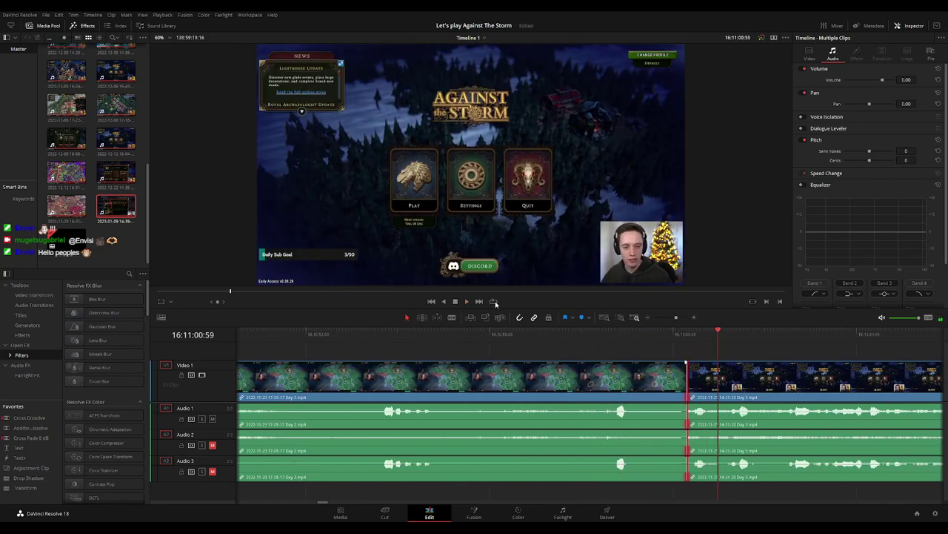
key("ctrl+t")
key("j")
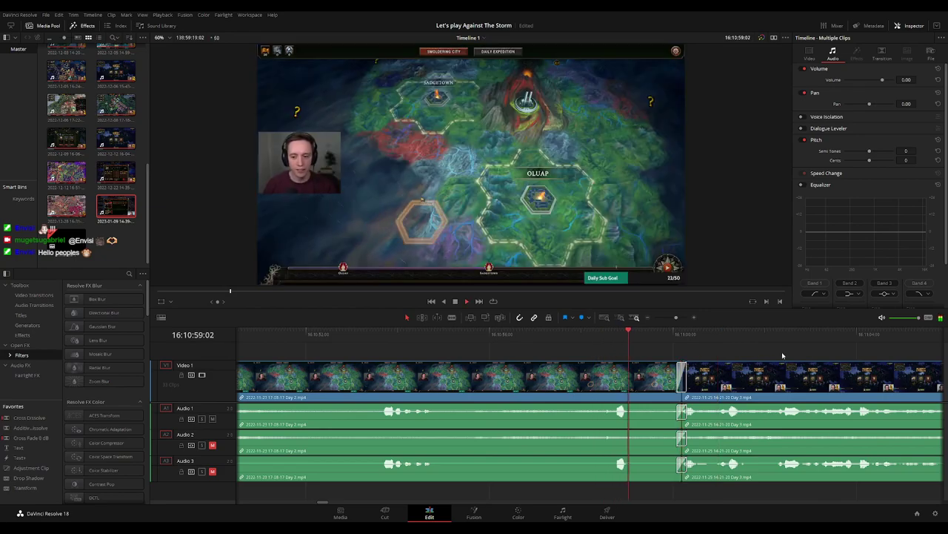
key("l")
scroll(596, 346, "down", 8)
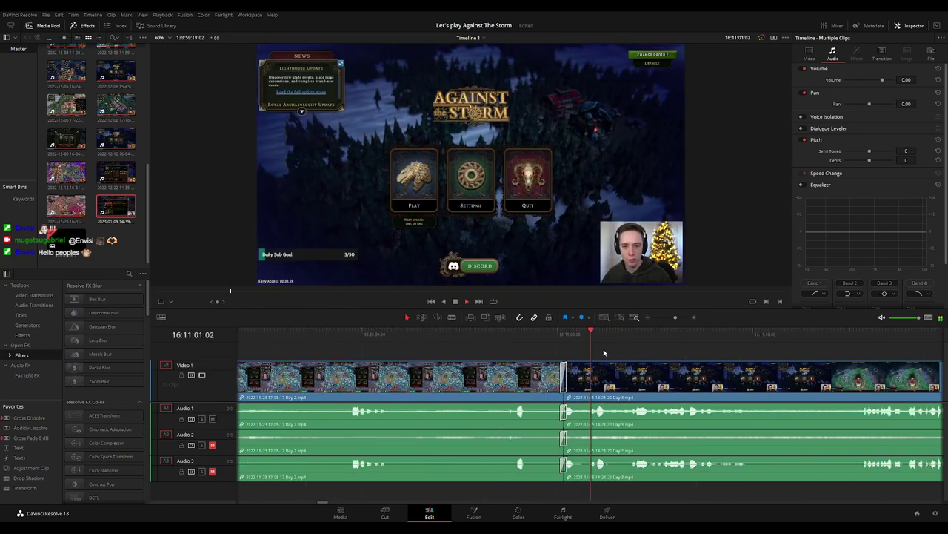
scroll(717, 356, "down", 3)
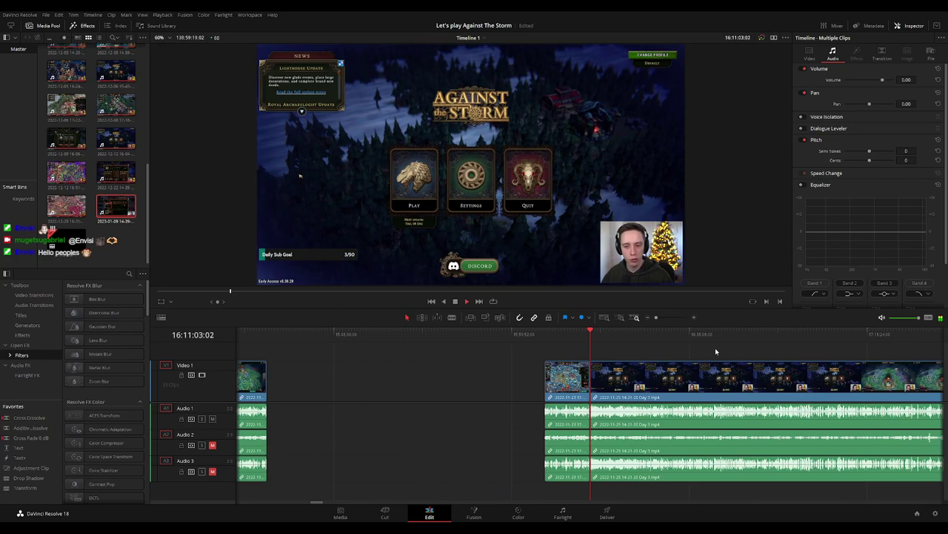
scroll(518, 349, "down", 3)
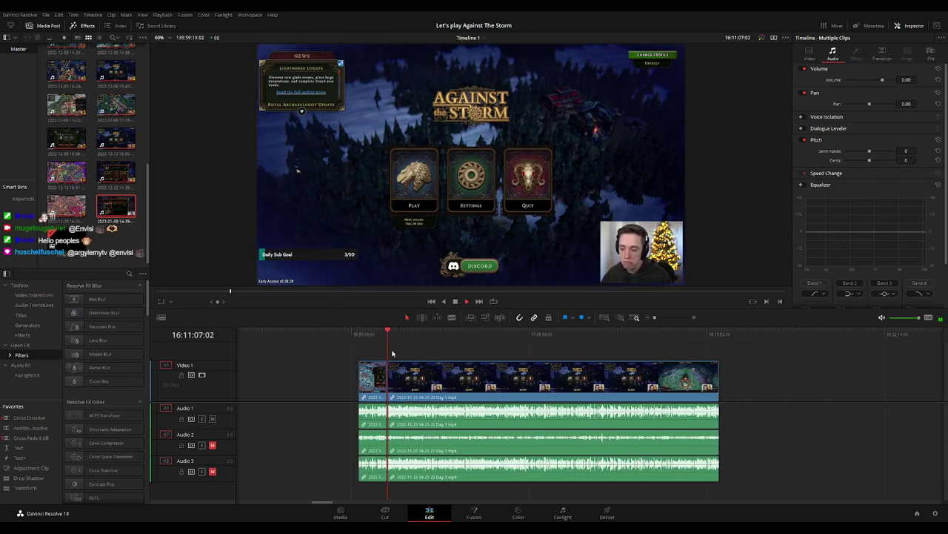
Zoom in on the Day 3 footage and scrub through it, playing from an earlier moment.
left_click_drag(362, 339, 494, 348)
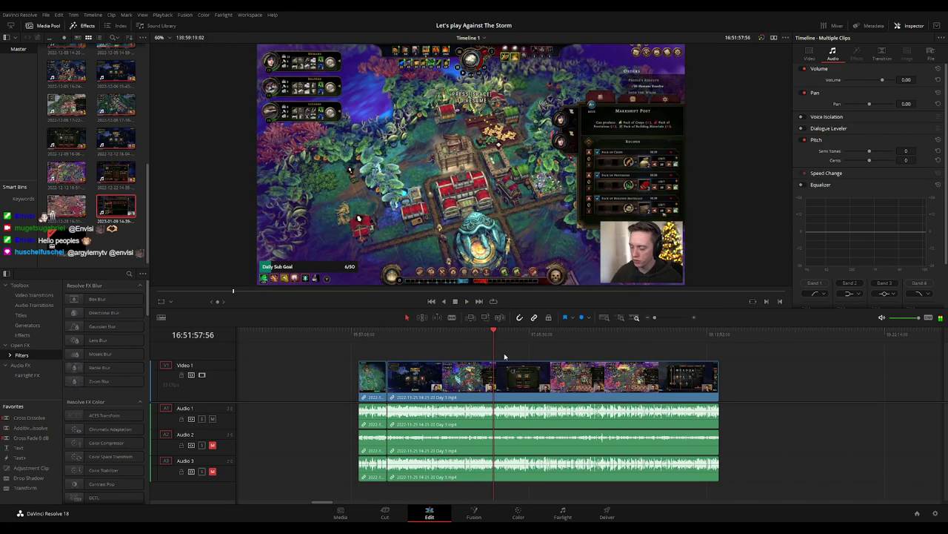
key("ctrl+equal")
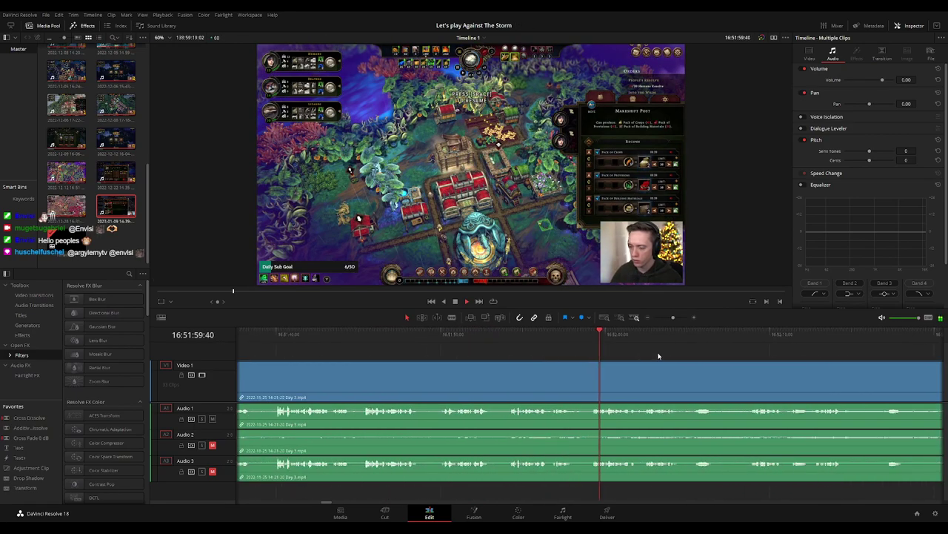
scroll(501, 359, "right", 5)
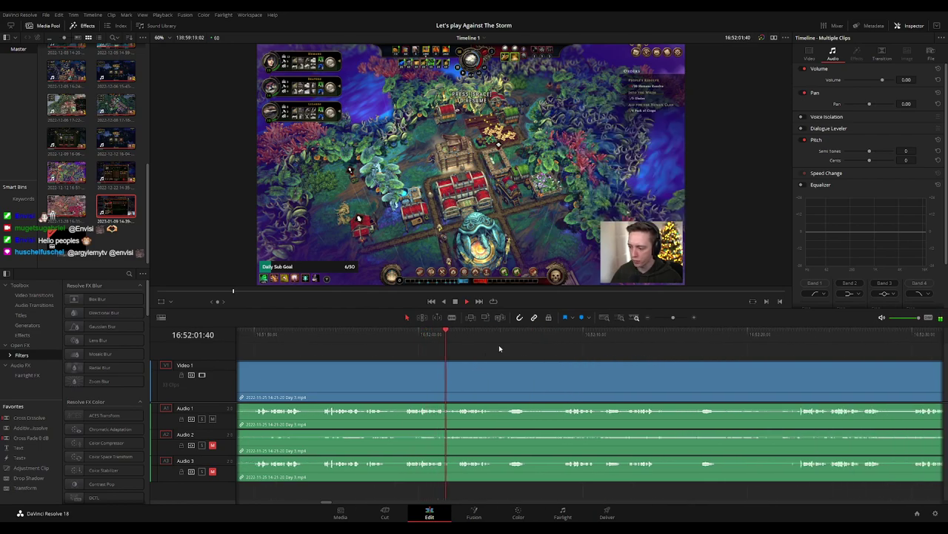
left_click(502, 335)
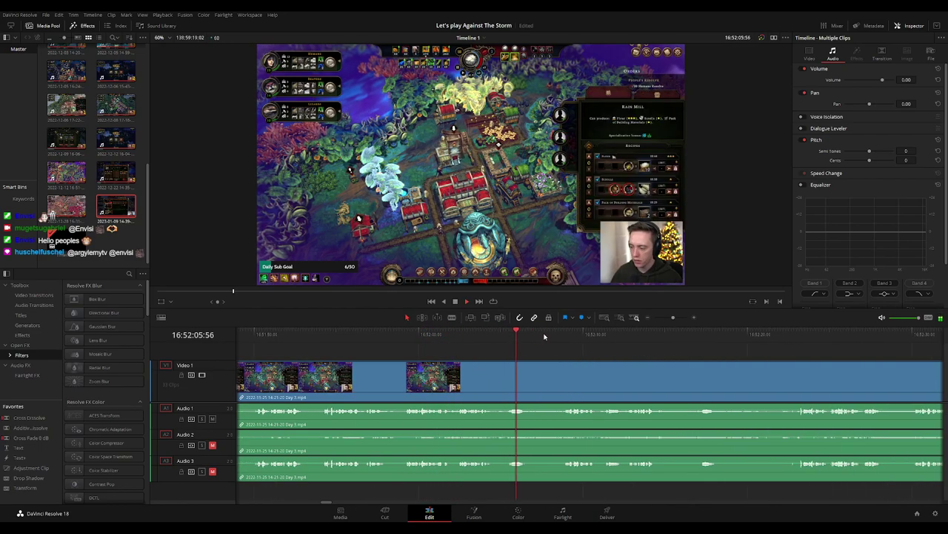
scroll(547, 348, "right", 3)
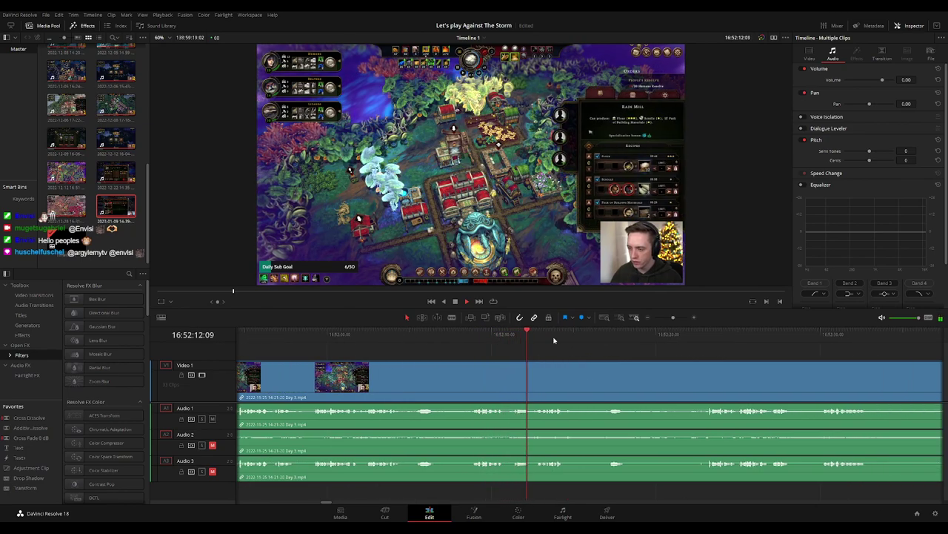
left_click(601, 335)
left_click(699, 335)
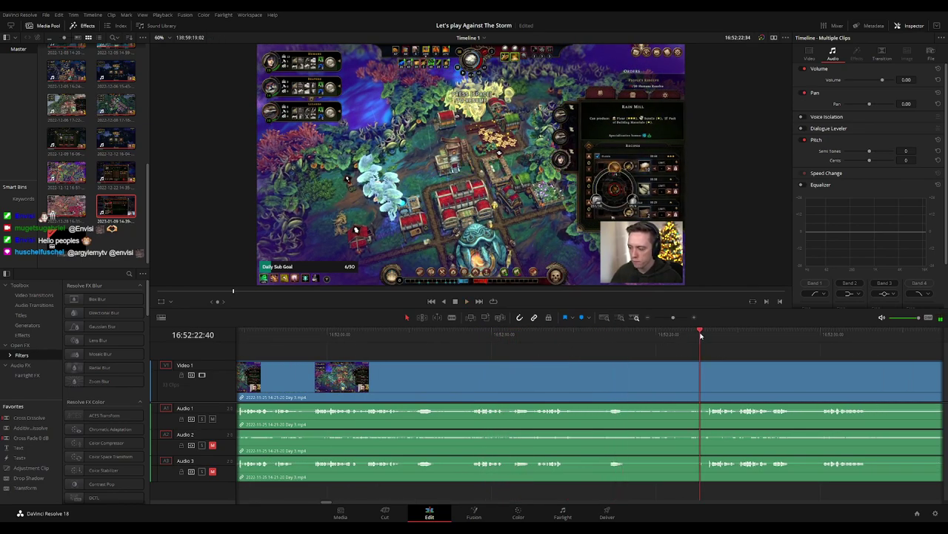
scroll(637, 352, "right", 1)
scroll(539, 357, "right", 4)
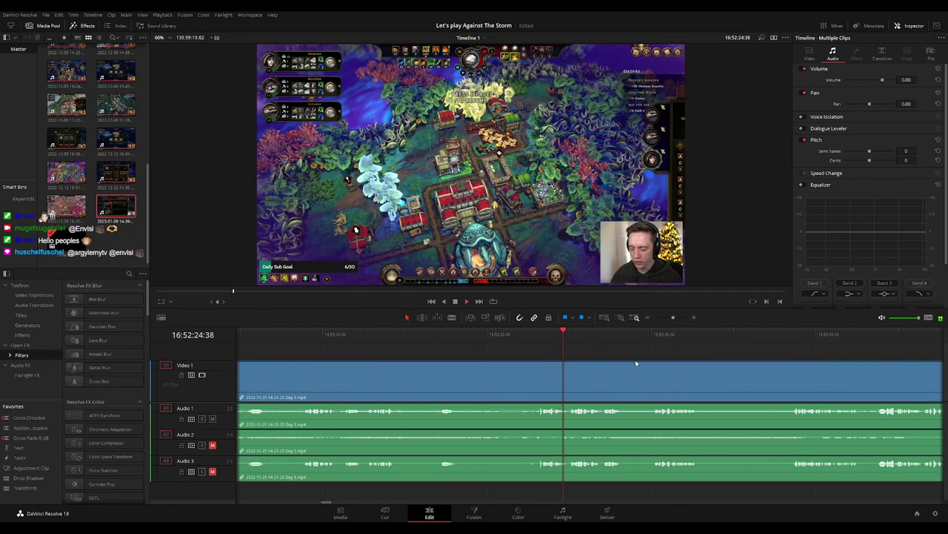
scroll(593, 353, "right", 3)
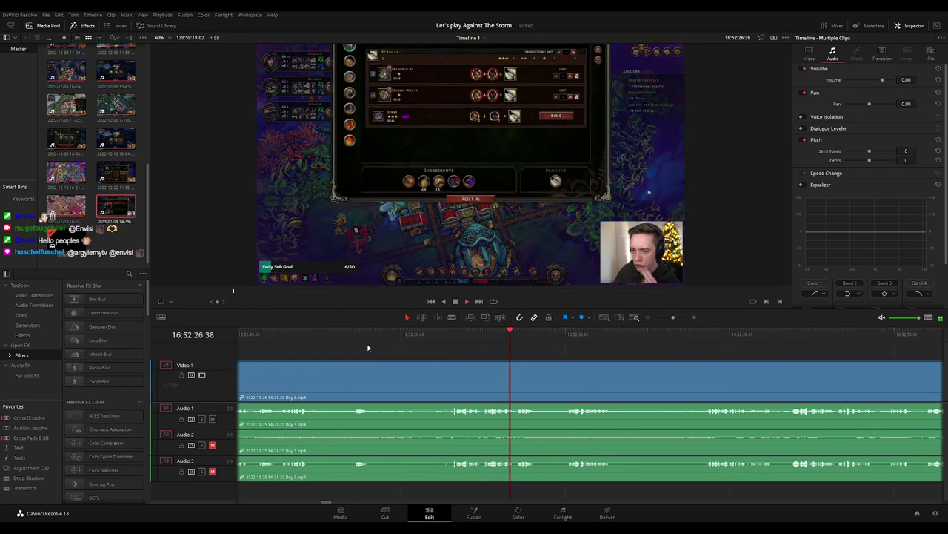
scroll(364, 355, "left", 6)
left_click(433, 335)
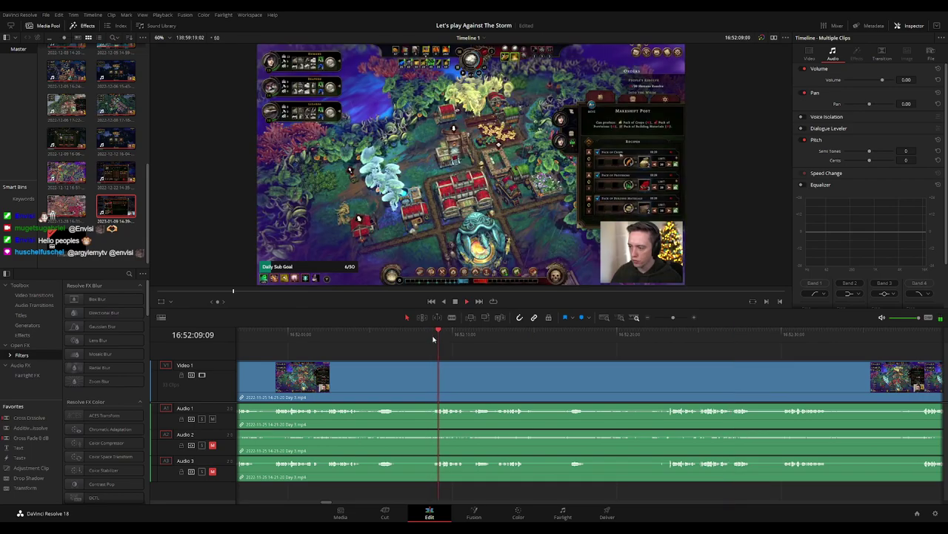
left_click(397, 335)
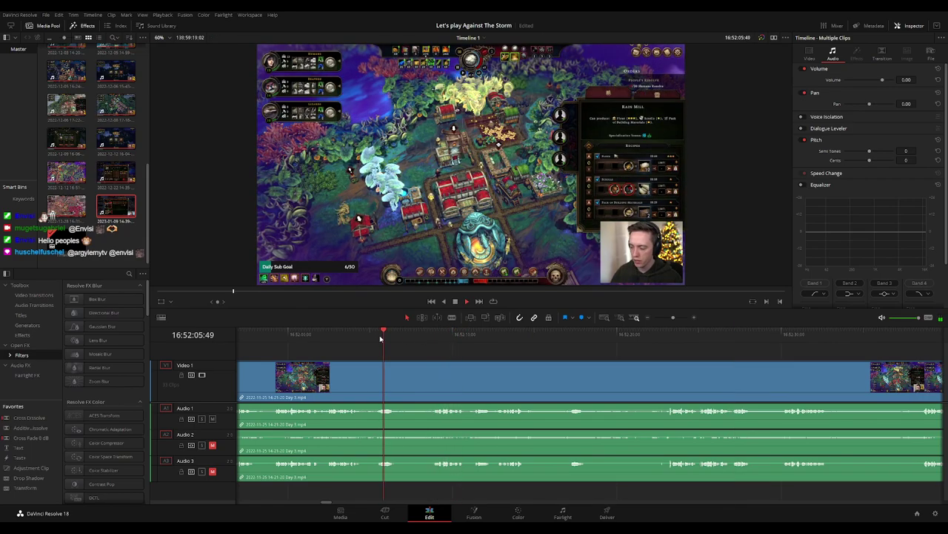
scroll(424, 353, "left", 4)
left_click(411, 335)
left_click(393, 335)
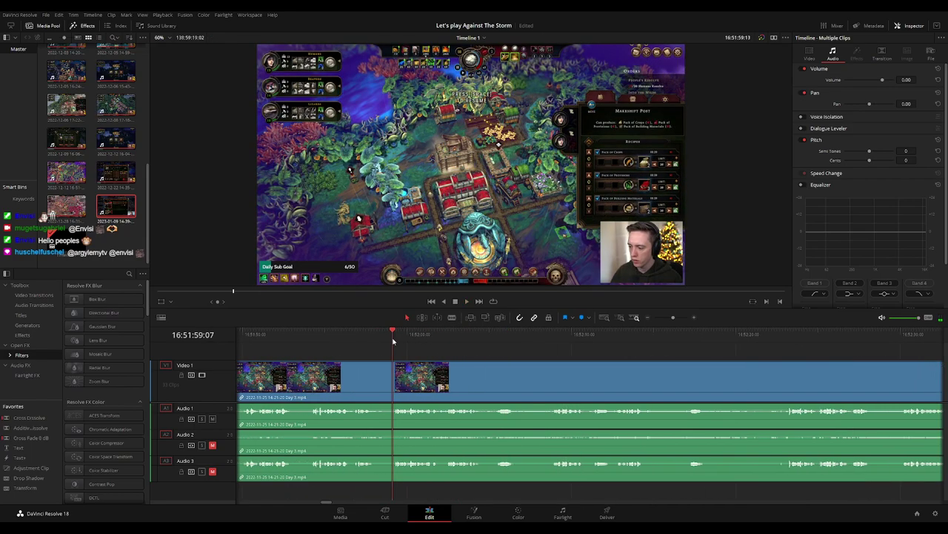
key("space")
Park the playhead precisely at 16:52:38 for the next cut.
left_click(734, 335)
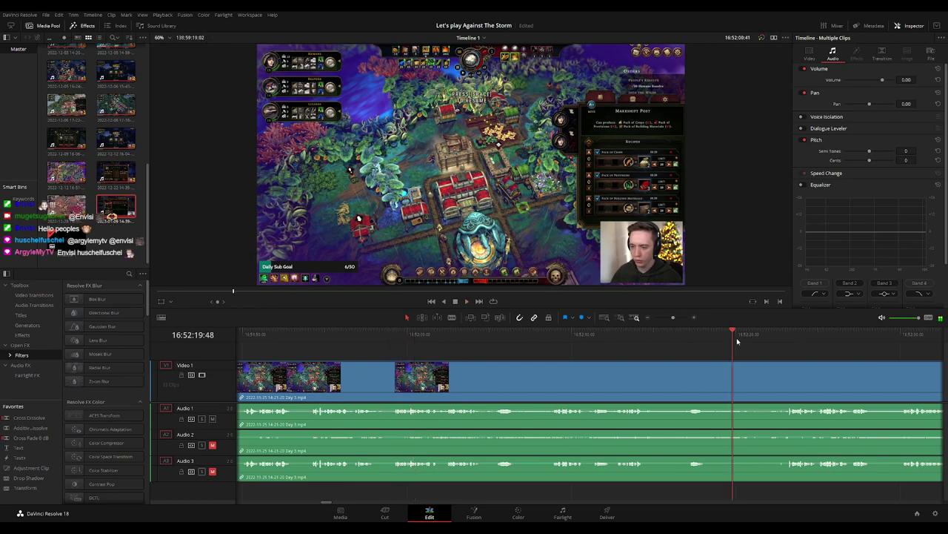
scroll(472, 338, "right", 10)
left_click(674, 335)
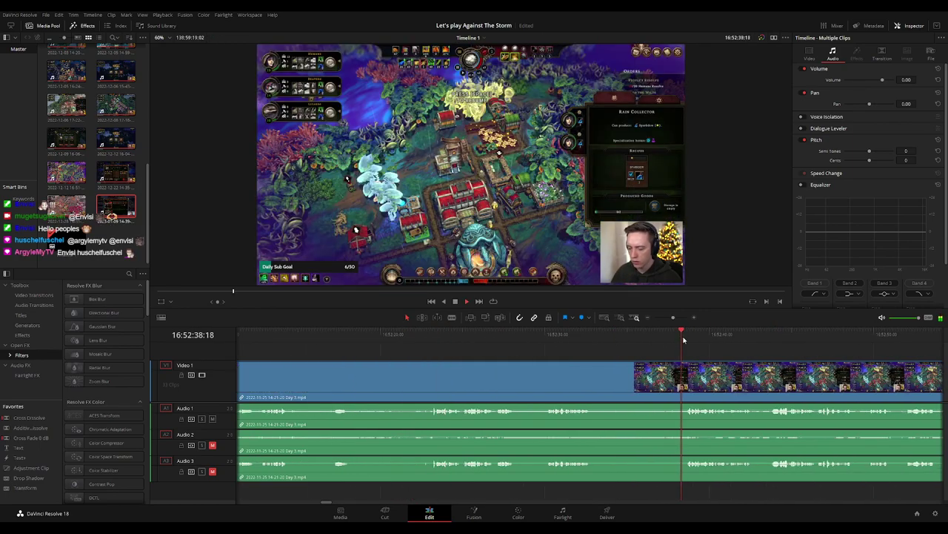
scroll(539, 370, "right", 4)
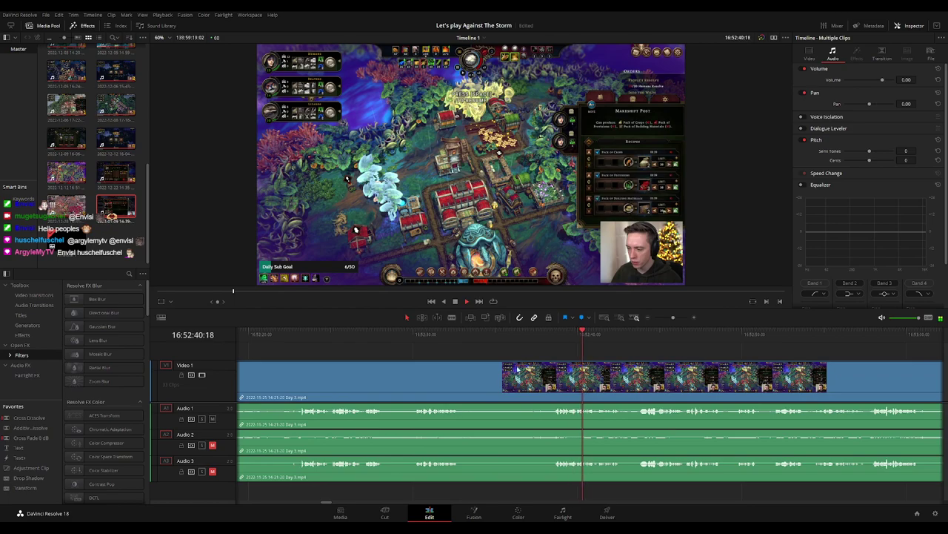
left_click(417, 335)
scroll(519, 367, "left", 3)
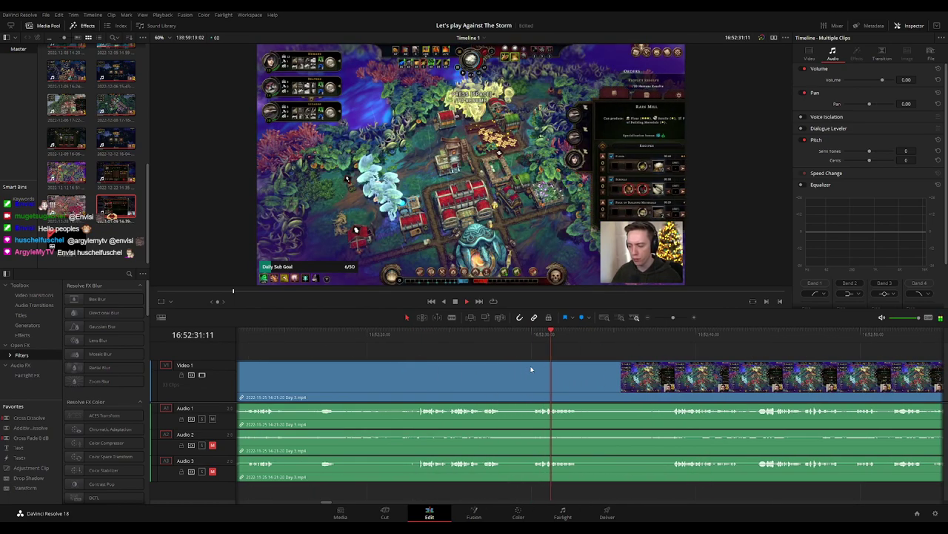
scroll(584, 375, "right", 2)
scroll(608, 378, "up", 3)
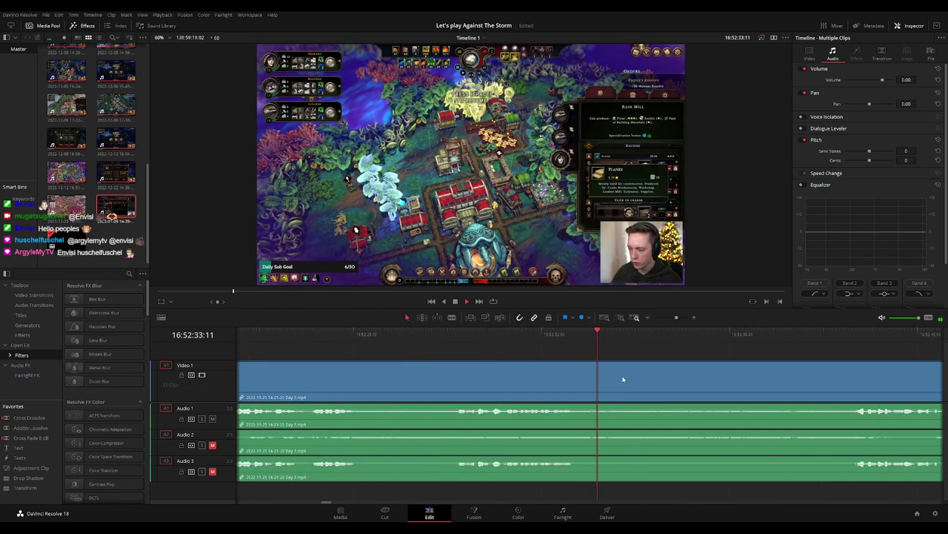
scroll(623, 381, "right", 3)
left_click(639, 335)
mouse_move(641, 338)
left_mouse_down()
mouse_move(605, 340)
mouse_move(650, 364)
mouse_move(569, 363)
left_mouse_up()
Blade the Day 3 clip at 16:52:38 and fade out Audio 1, 2 and 3 into the cut.
key("b")
left_click(607, 370)
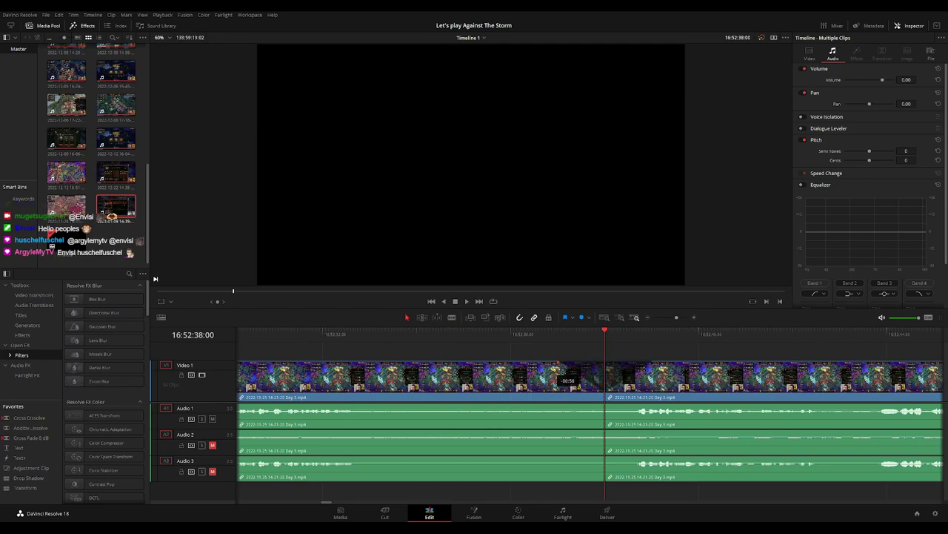
mouse_move(601, 407)
left_mouse_down()
mouse_move(562, 407)
mouse_move(648, 407)
left_mouse_up()
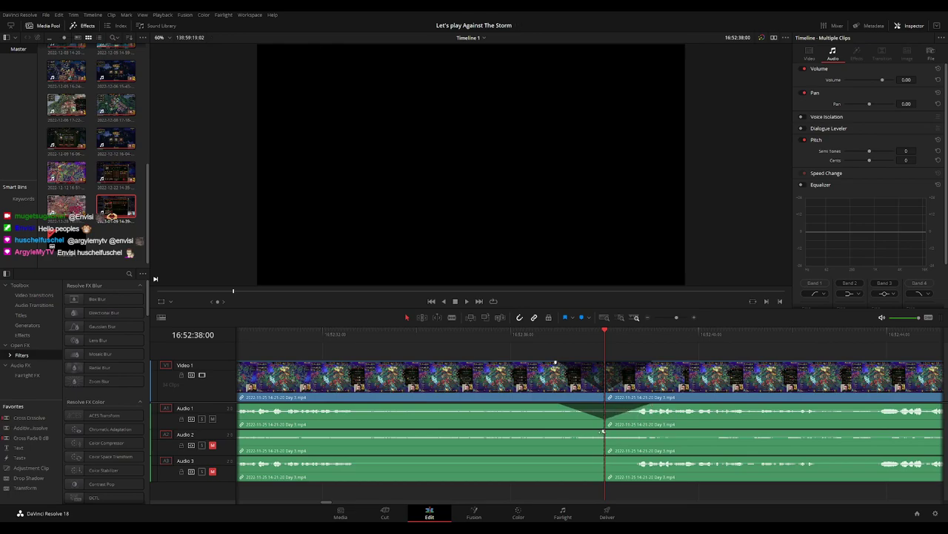
mouse_move(603, 432)
left_mouse_down()
mouse_move(579, 437)
mouse_move(644, 432)
left_mouse_up()
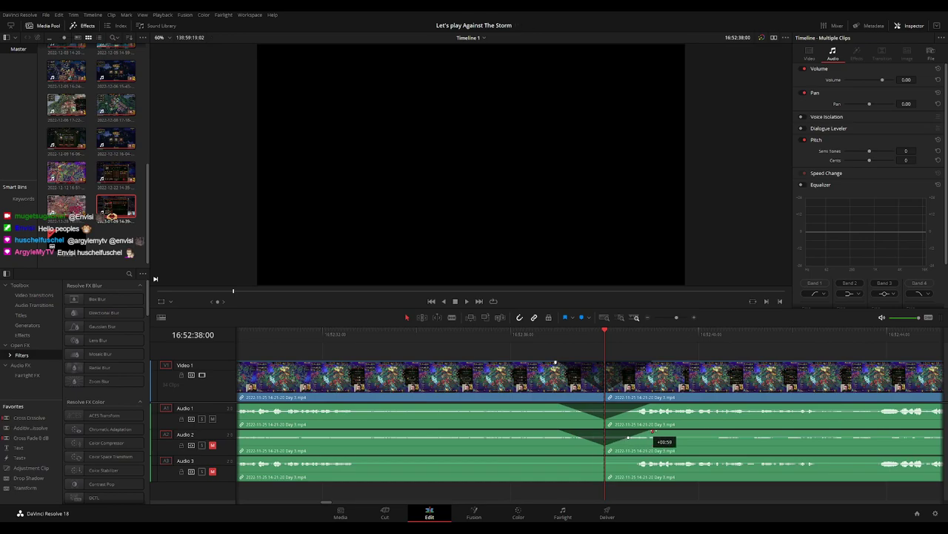
mouse_move(603, 456)
left_mouse_down()
mouse_move(558, 457)
mouse_move(654, 460)
left_mouse_up()
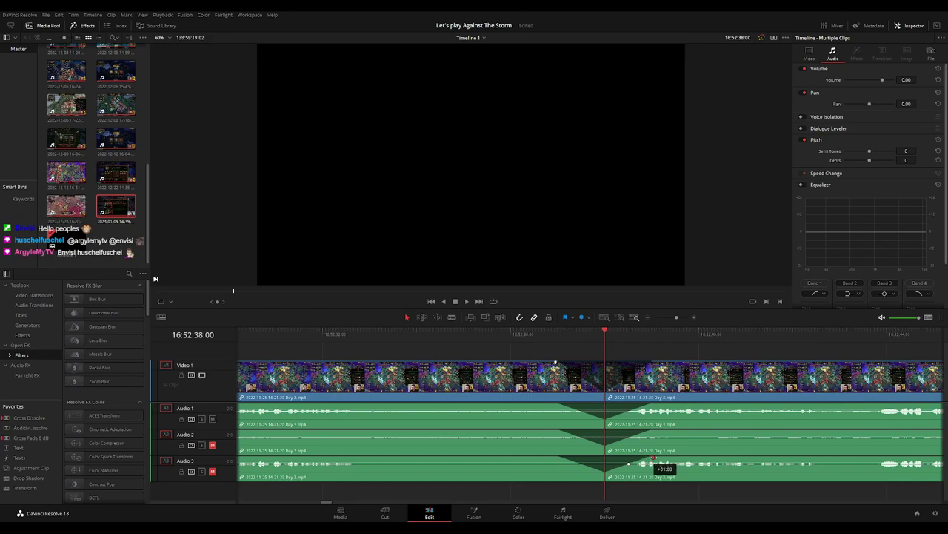
key("space")
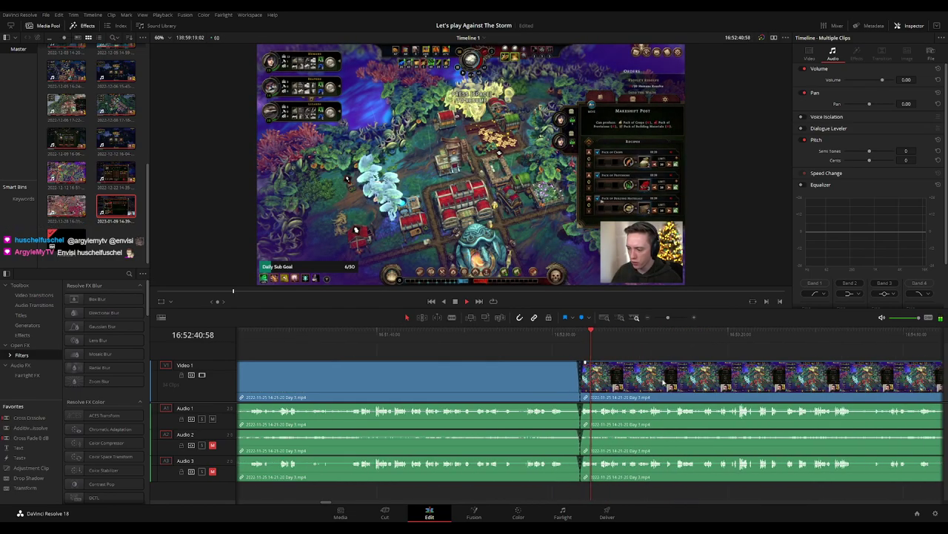
Move the Day 3 clip so it starts at 18:00:00:00.
scroll(696, 367, "down", 5)
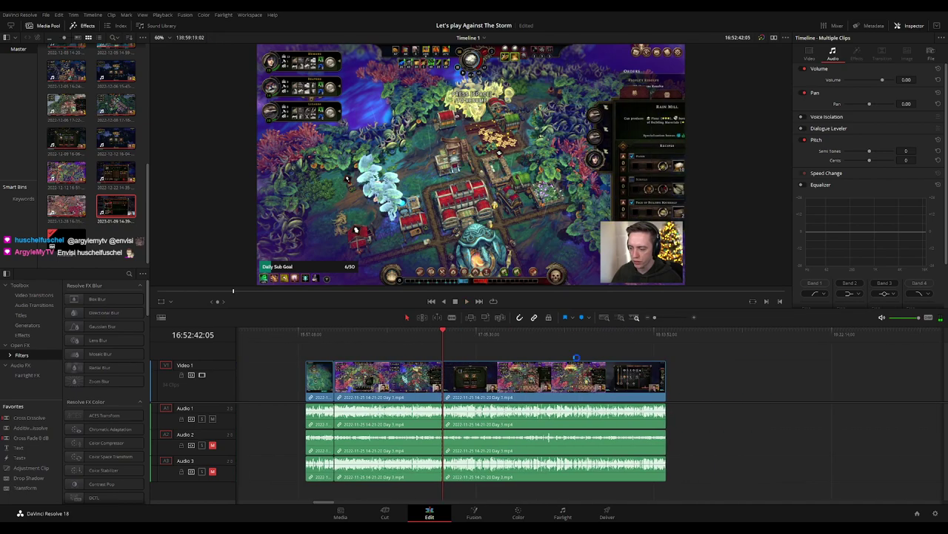
key("Up")
key("Up")
left_click(446, 342)
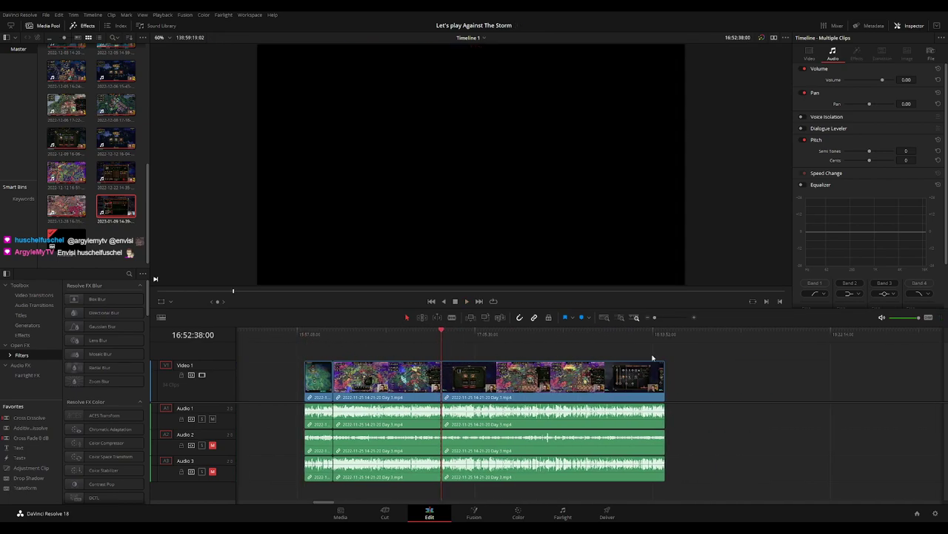
scroll(494, 353, "right", 5)
left_click_drag(402, 382, 752, 382)
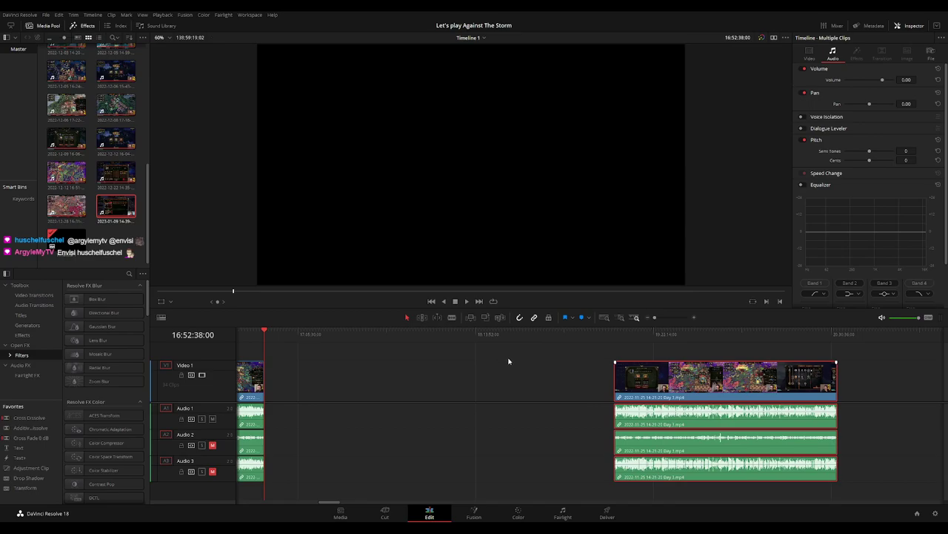
left_click(384, 359)
left_click_drag(281, 339, 440, 353)
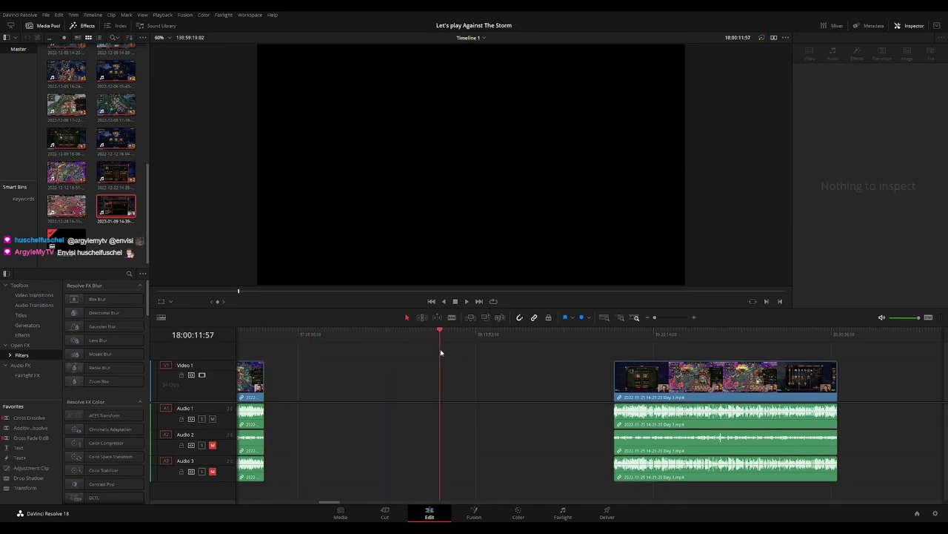
scroll(519, 364, "up", 2)
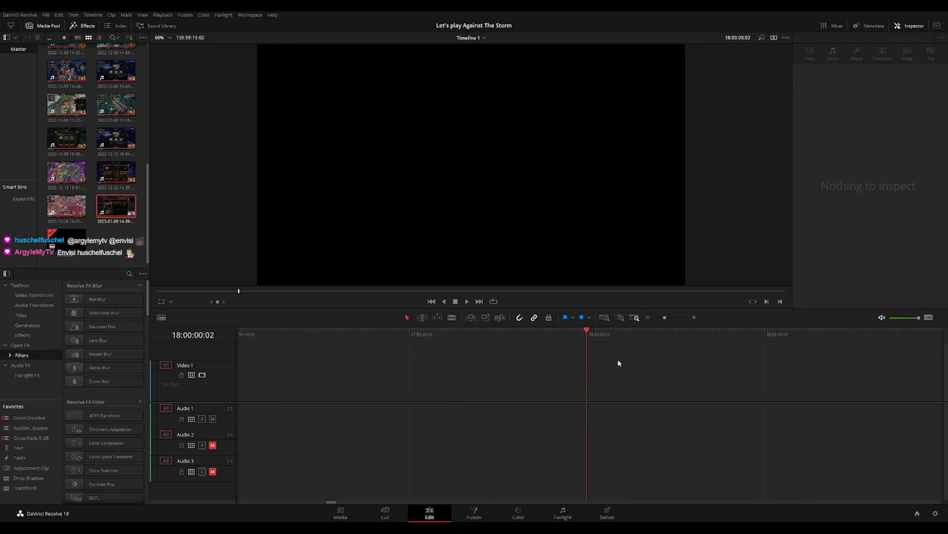
scroll(624, 360, "down", 2)
left_click_drag(813, 370, 638, 358)
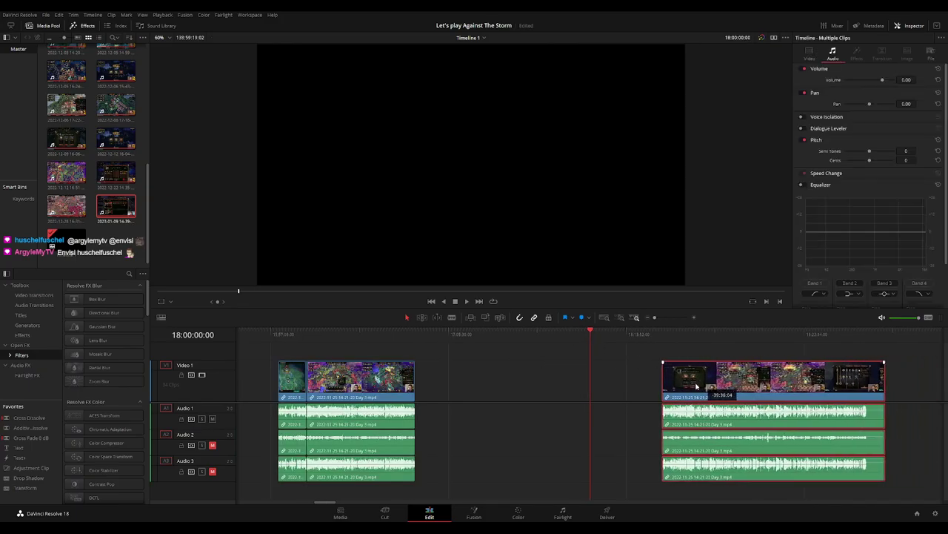
Preview the clip and park the playhead at 18:52:40:00 near the trading screen.
scroll(529, 352, "right", 3)
scroll(510, 357, "right", 3)
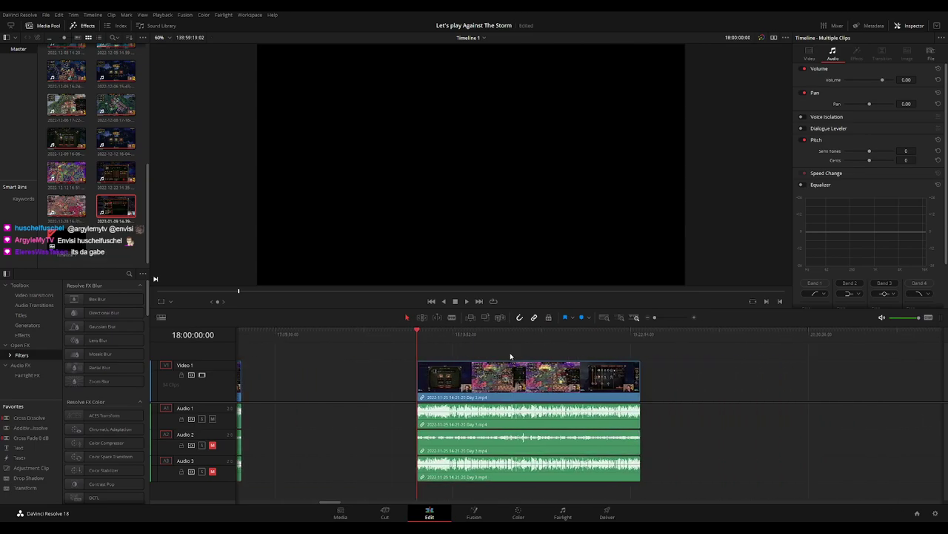
scroll(443, 349, "right", 2)
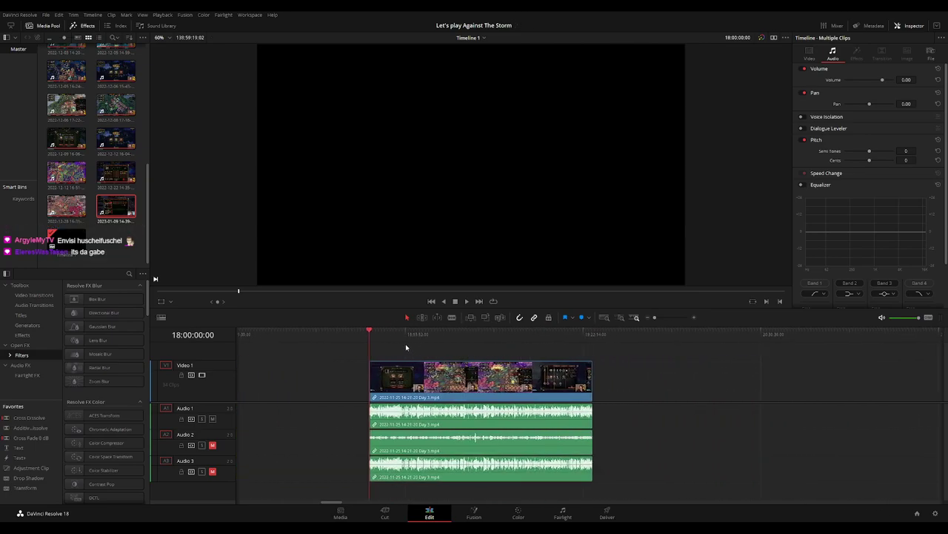
key("space")
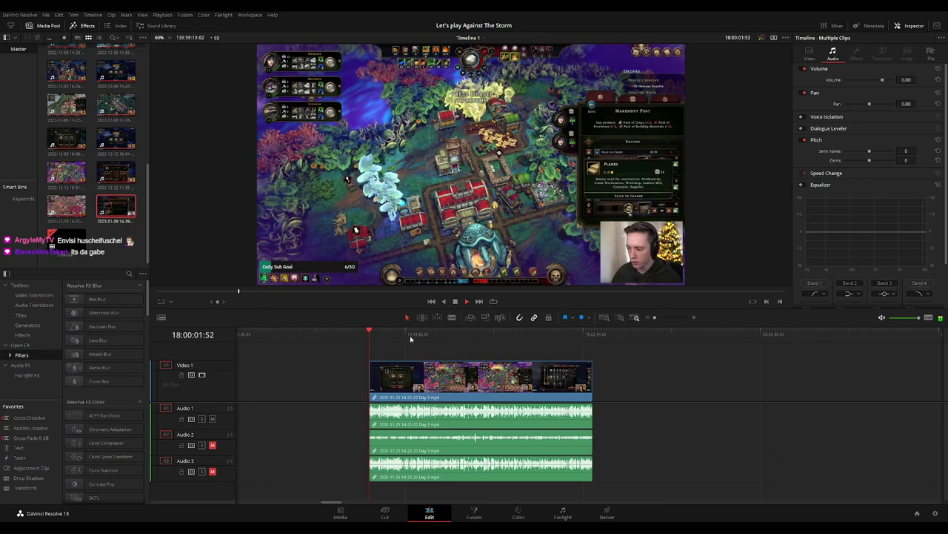
left_click_drag(418, 339, 503, 338)
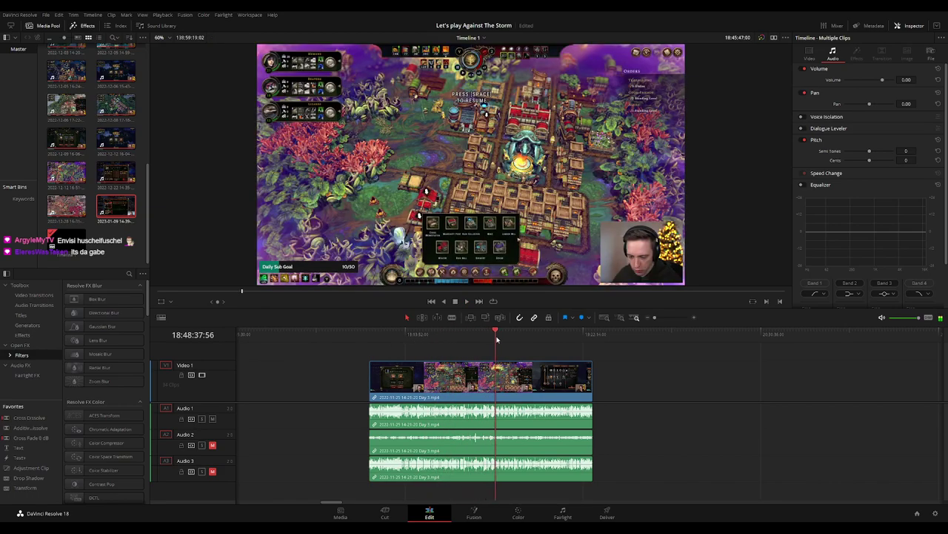
left_click(510, 339)
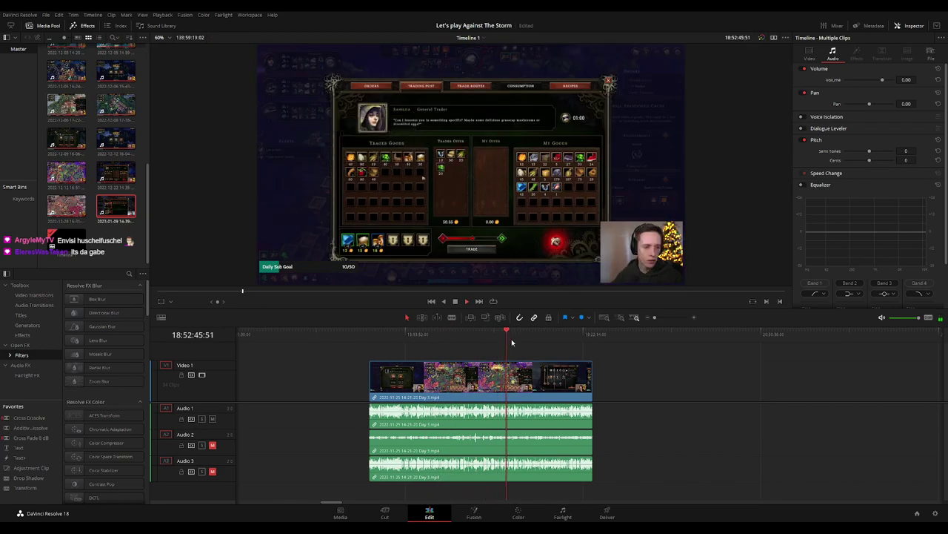
scroll(593, 341, "up", 4)
left_click(521, 339)
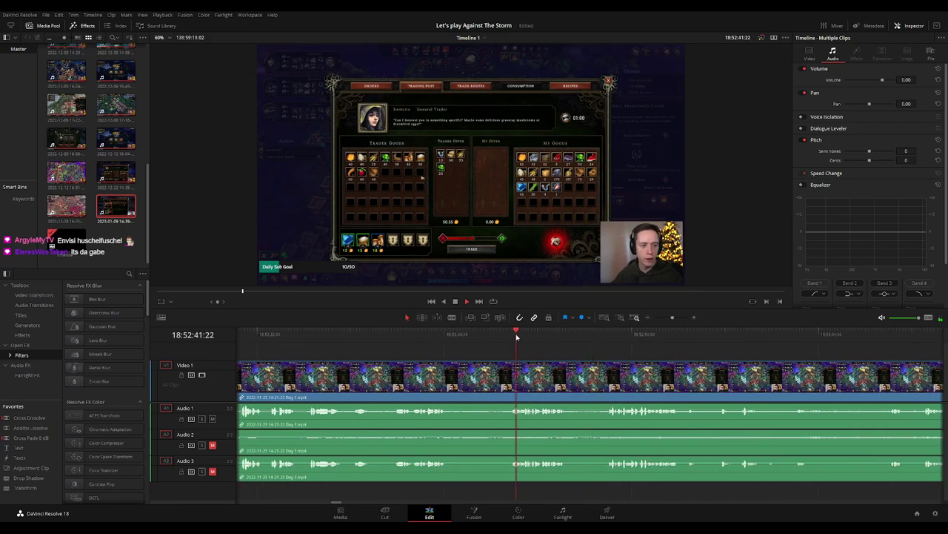
scroll(524, 339, "up", 3)
left_click(403, 334)
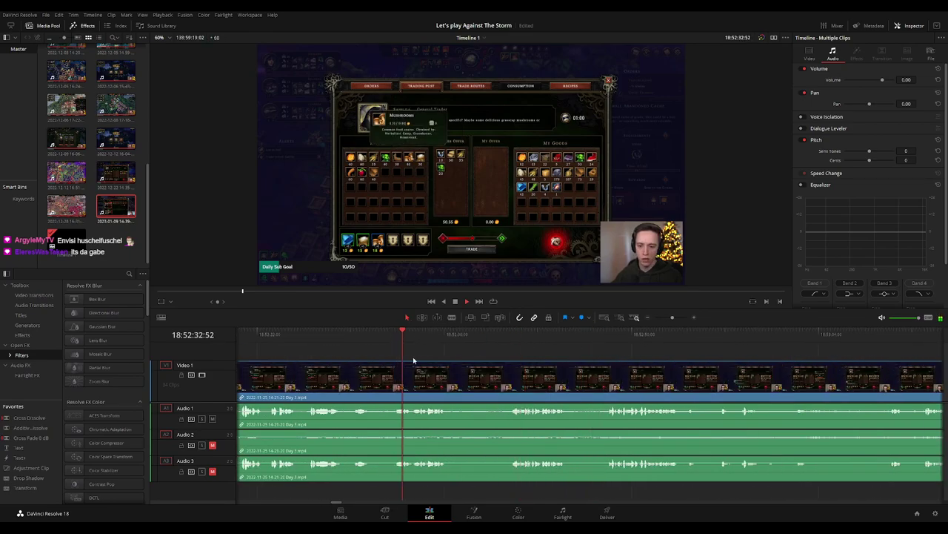
scroll(563, 361, "left", 3)
left_click(629, 339)
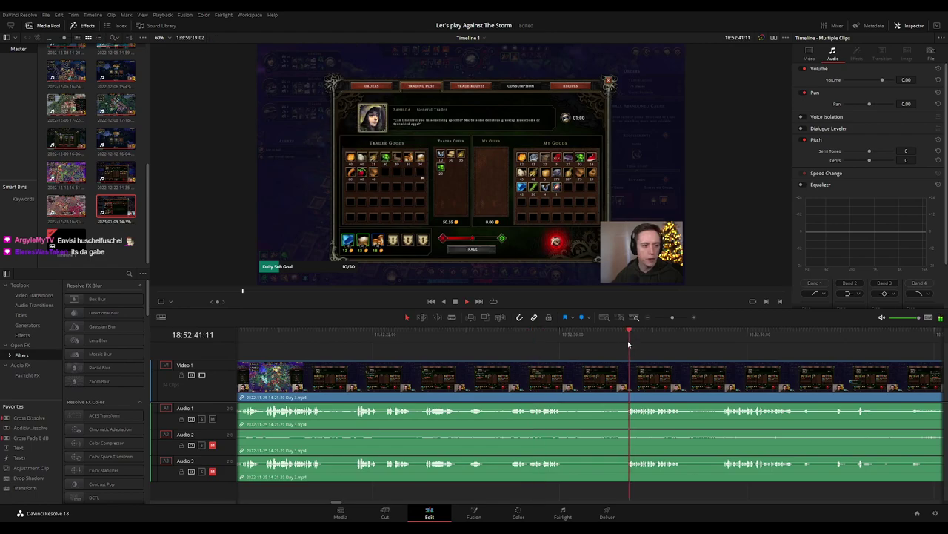
scroll(609, 358, "up", 2)
left_click(477, 336)
scroll(478, 336, "down", 1)
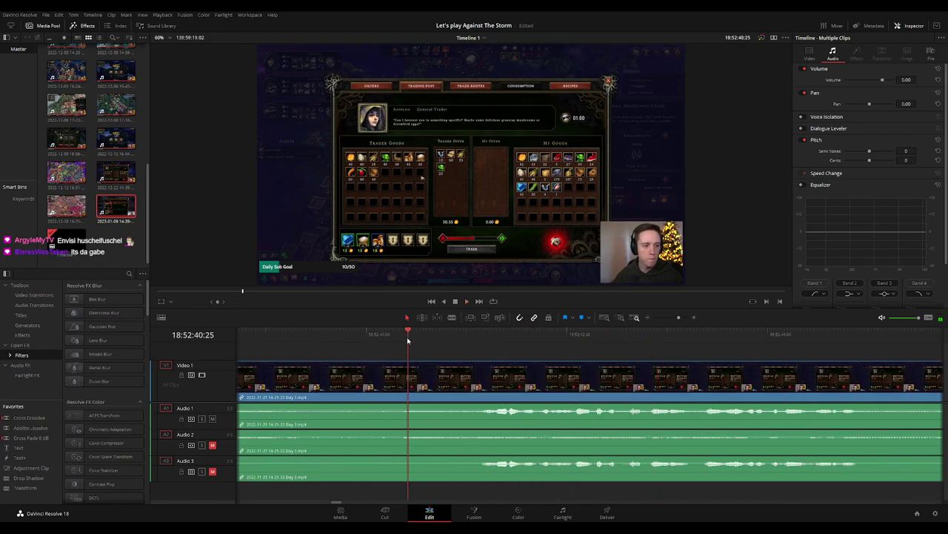
left_click_drag(478, 339, 365, 341)
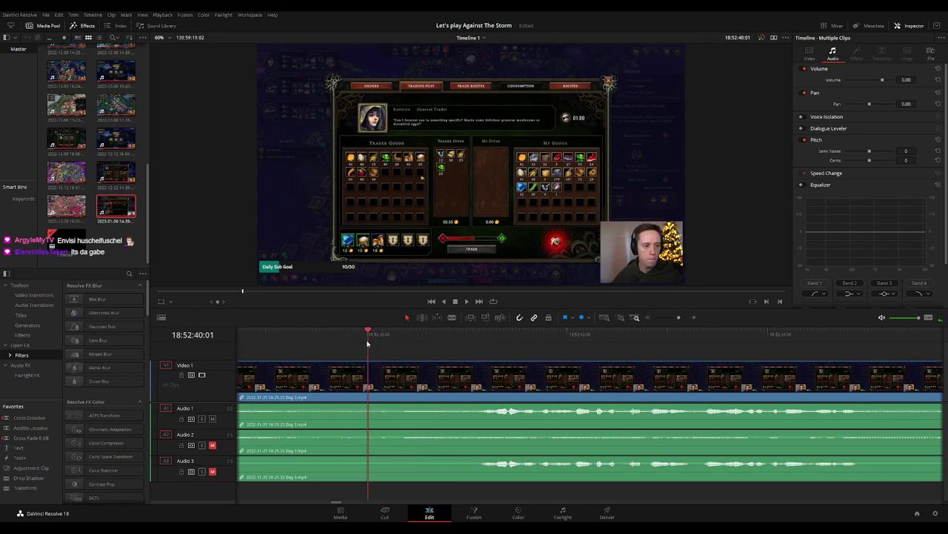
Blade all tracks at 18:52:40:00 and start a video fade on Video 1 at the cut.
key("b")
left_click(367, 377)
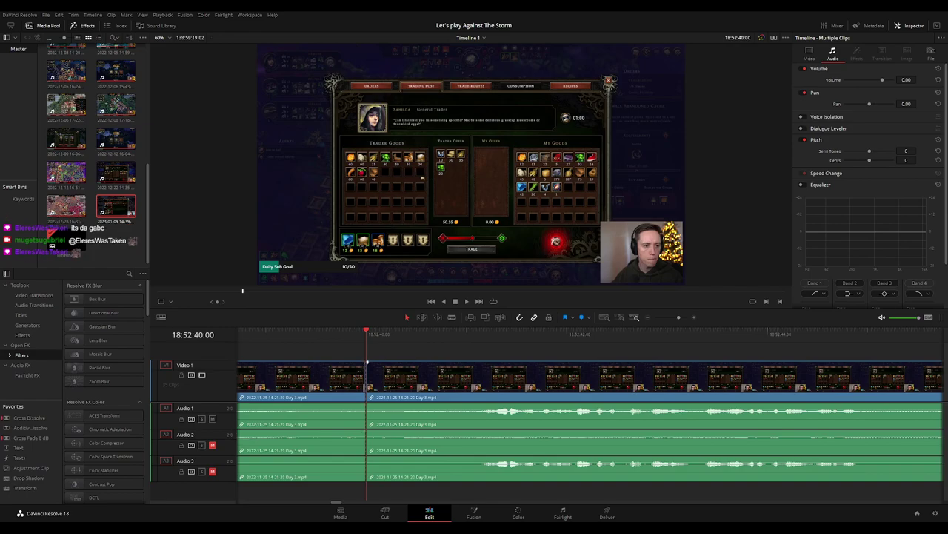
mouse_move(368, 363)
left_mouse_down()
mouse_move(473, 365)
mouse_move(361, 363)
left_mouse_up()
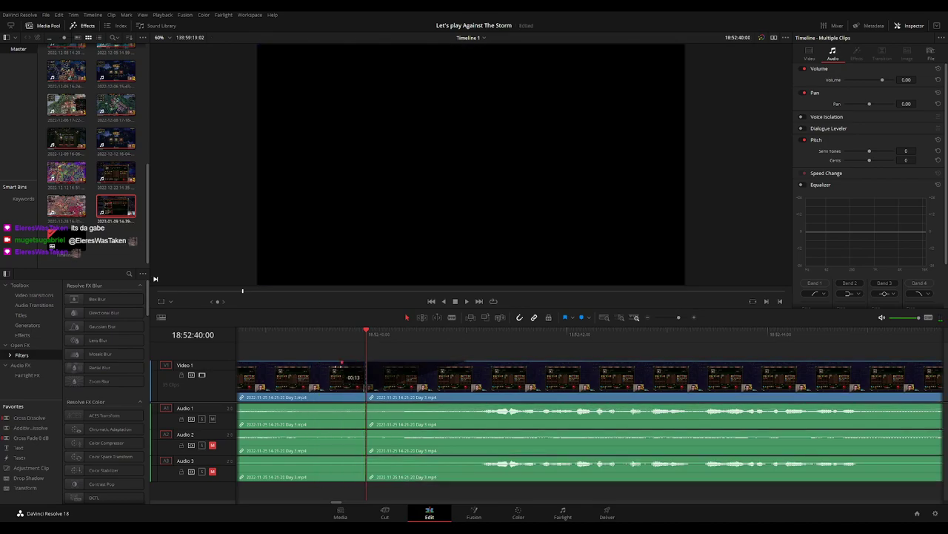
Add about one-second fade-outs and fade-ins on Audio 1, 2 and 3 around the 18:52:40 cut.
left_click_drag(358, 363, 291, 363)
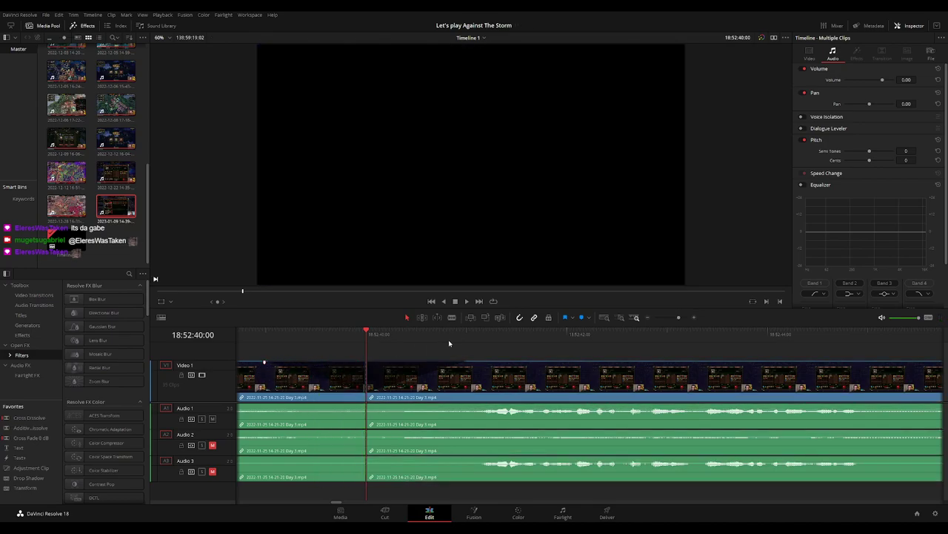
scroll(463, 362, "left", 3)
left_click_drag(479, 404, 565, 405)
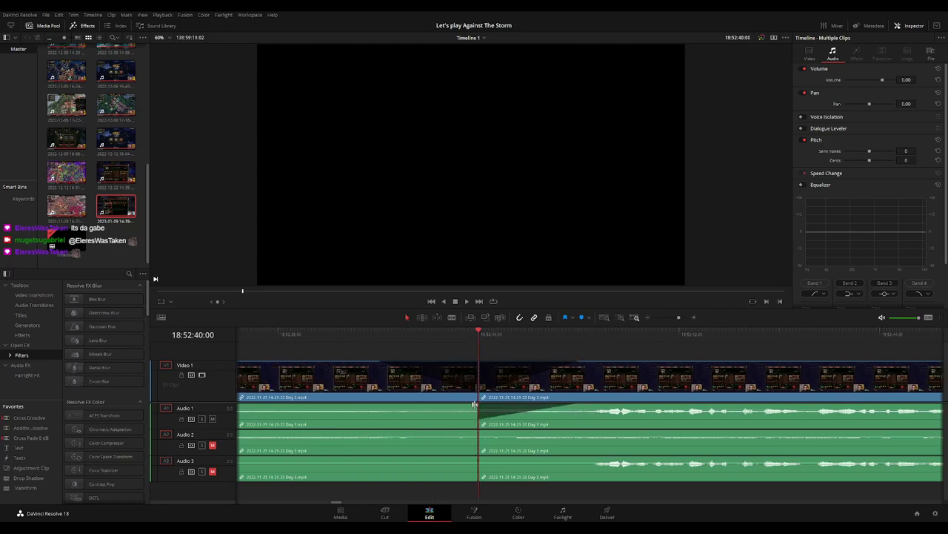
left_click_drag(456, 405, 390, 405)
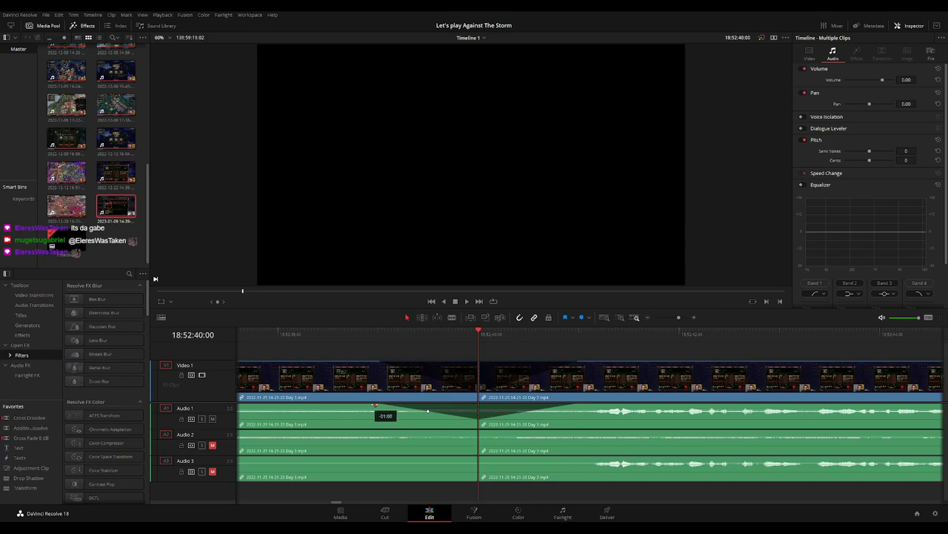
left_click_drag(465, 432, 371, 432)
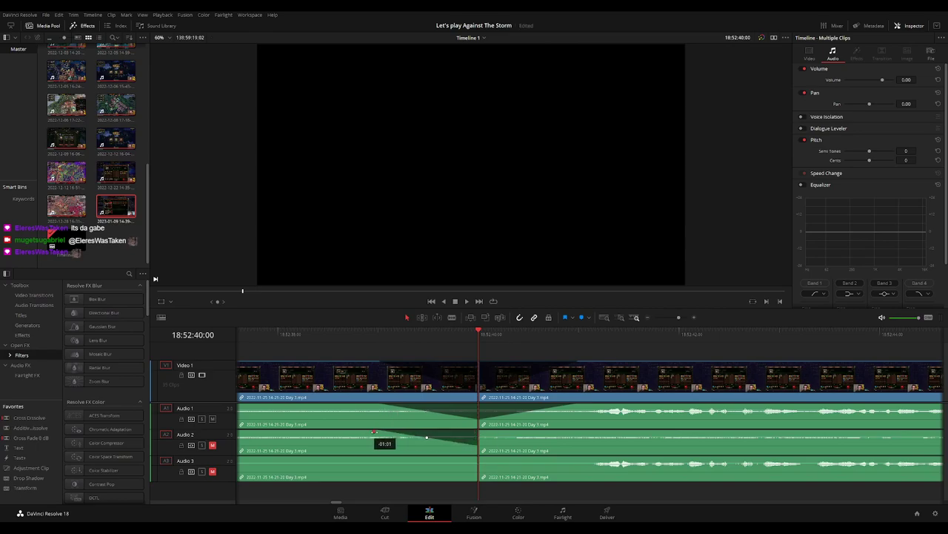
left_click_drag(480, 430, 582, 432)
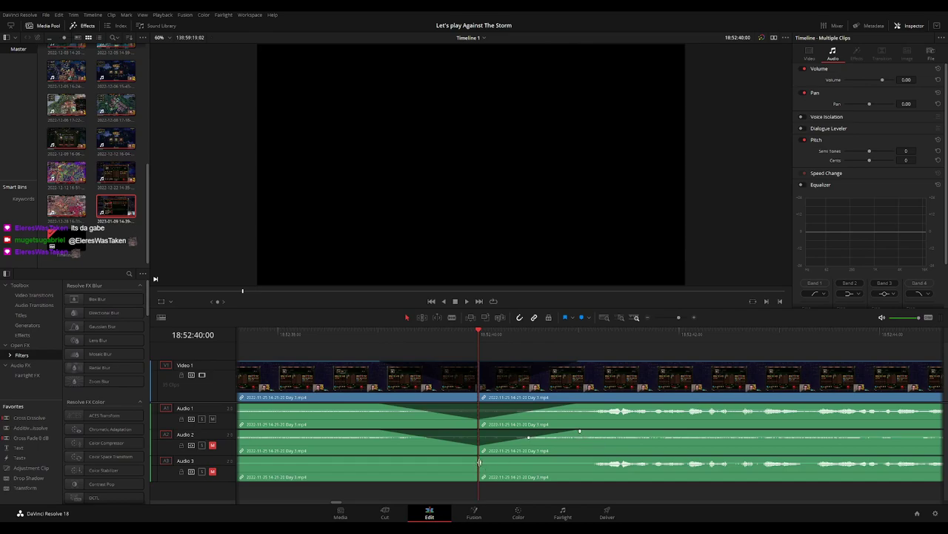
left_click_drag(480, 461, 385, 458)
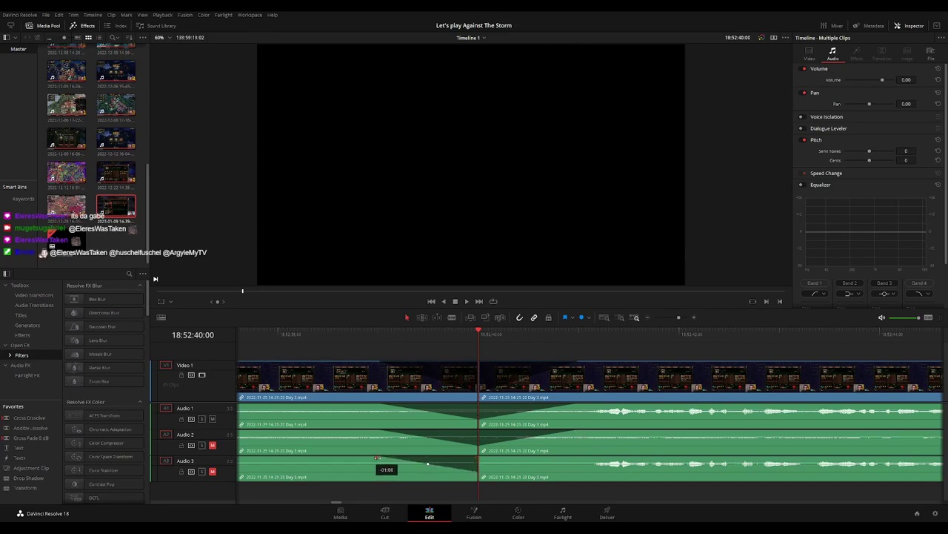
left_click_drag(480, 459, 578, 459)
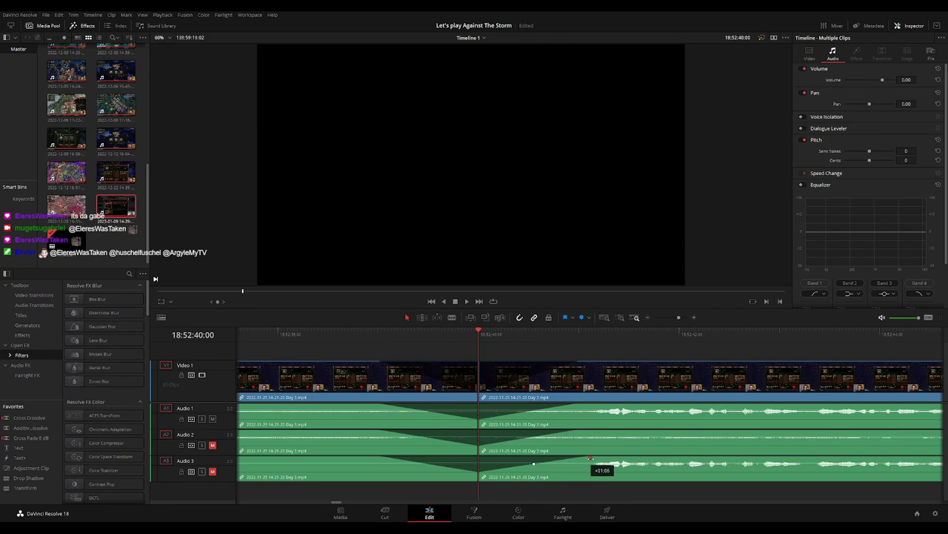
key("space")
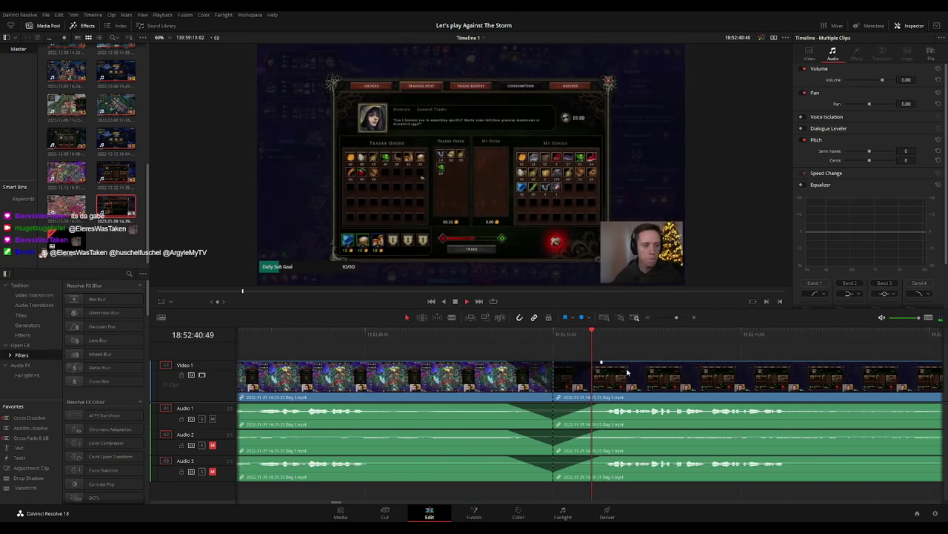
Move the part after the 18:52:40 cut much later on the timeline.
scroll(672, 365, "down", 4)
scroll(575, 361, "right", 3)
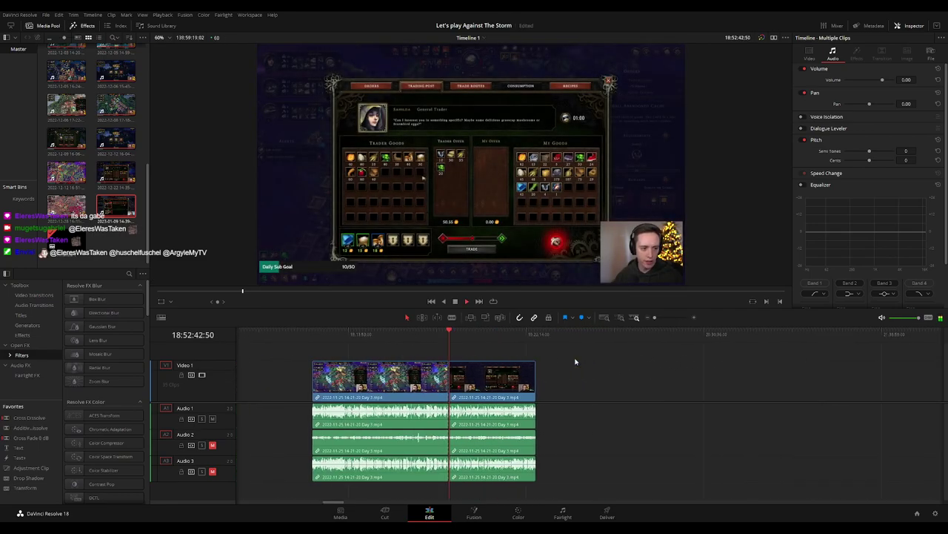
key("space")
key("Home")
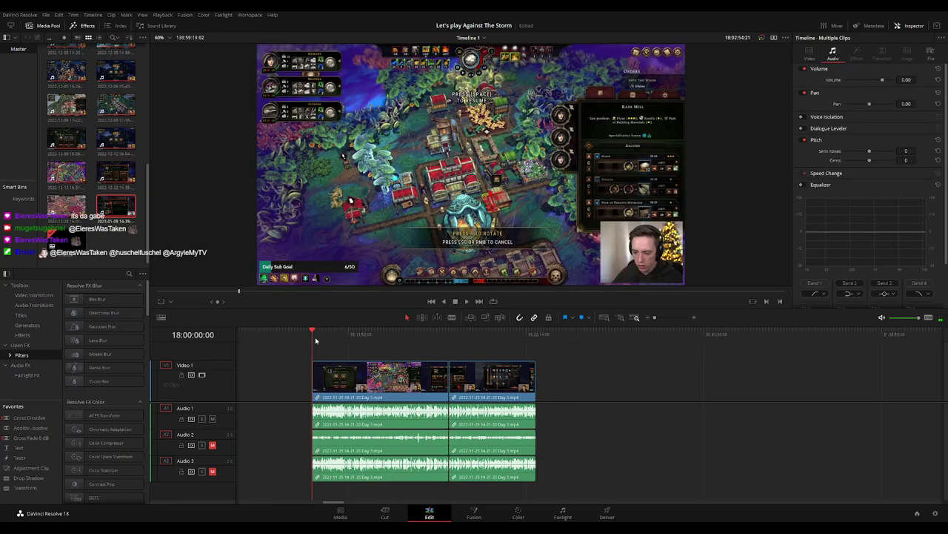
left_click(449, 334)
left_click_drag(486, 380, 713, 379)
Add a '10 episodes' marker at 18:52:40:00.
left_click(499, 364)
left_click(488, 355)
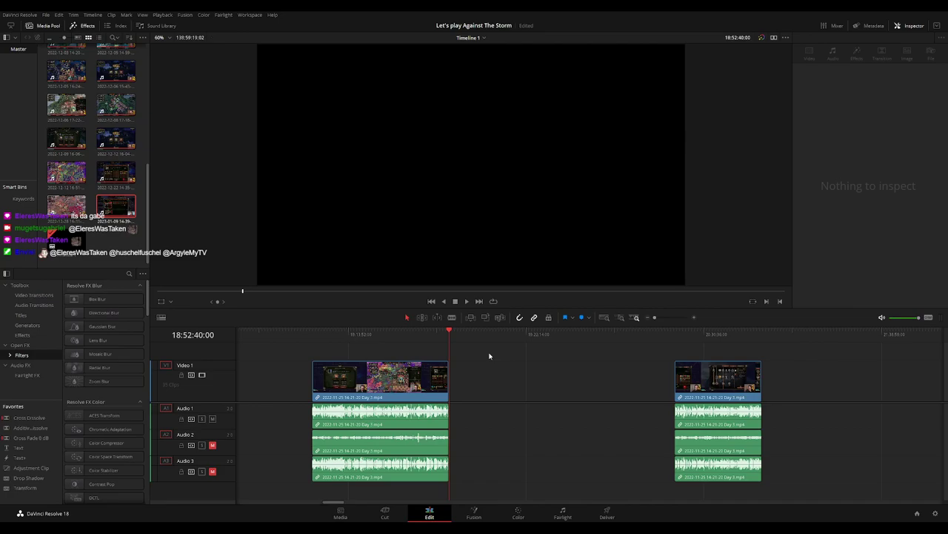
key("m")
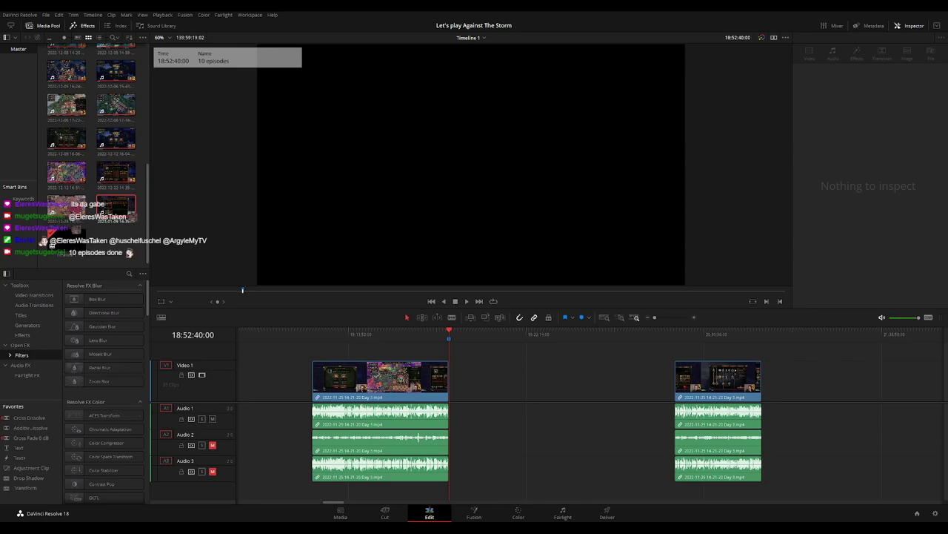
Snap the post-cut clip to 20:00:00:00 and butt Day 3 part 2 directly after it.
left_click(493, 375)
left_click(497, 369)
scroll(489, 363, "right", 2)
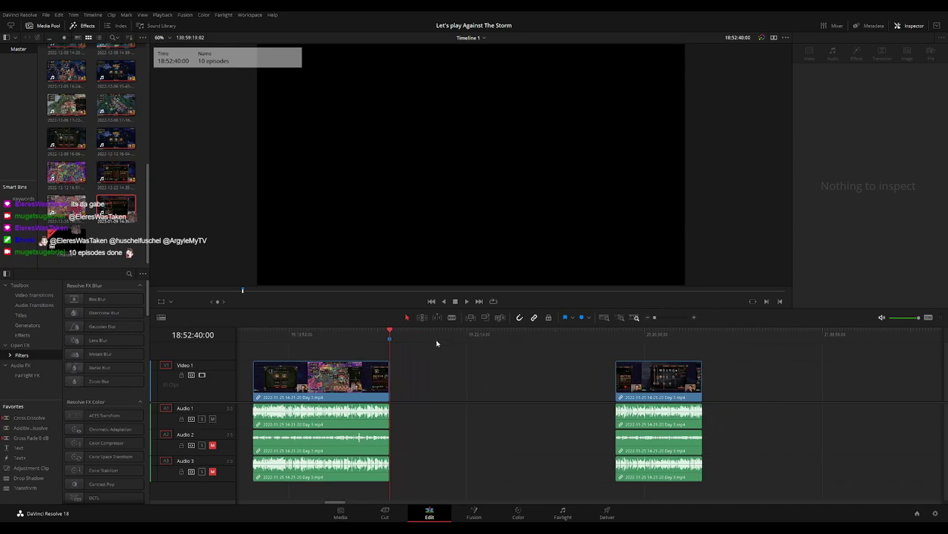
left_click(455, 334)
left_click_drag(458, 338, 565, 354)
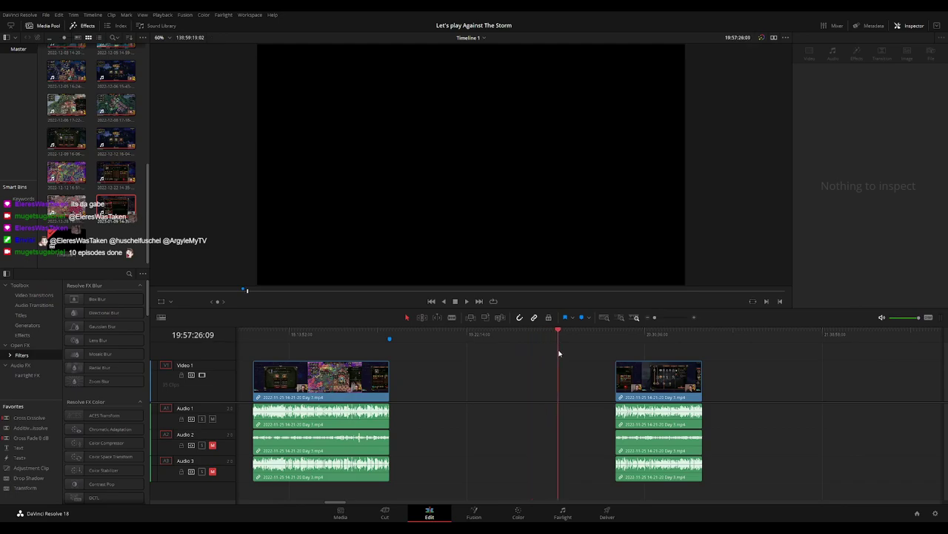
left_click_drag(626, 378, 575, 378)
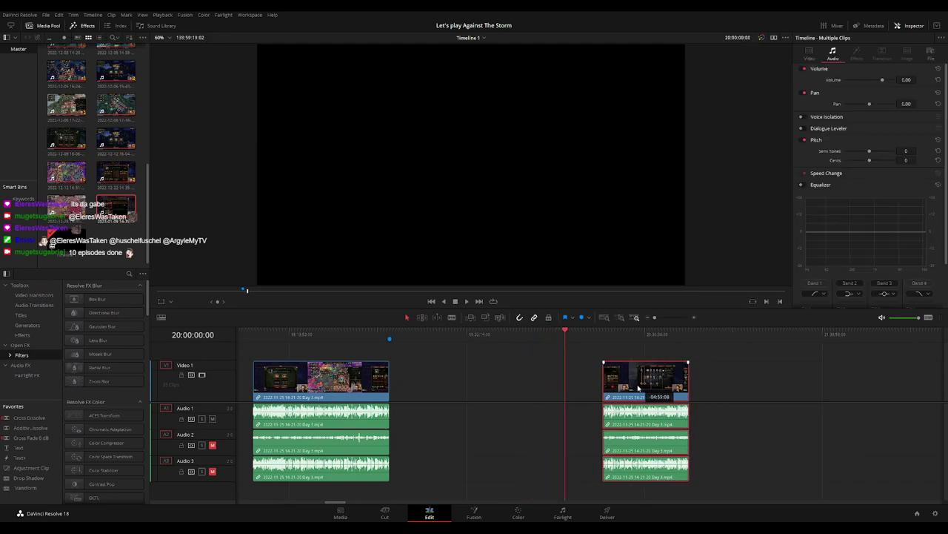
scroll(634, 343, "right", 8)
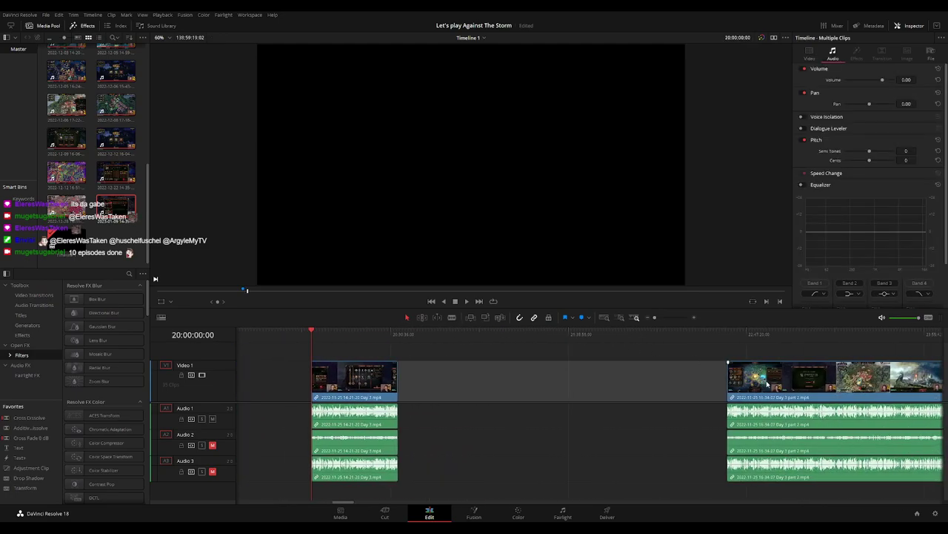
left_click_drag(768, 382, 441, 378)
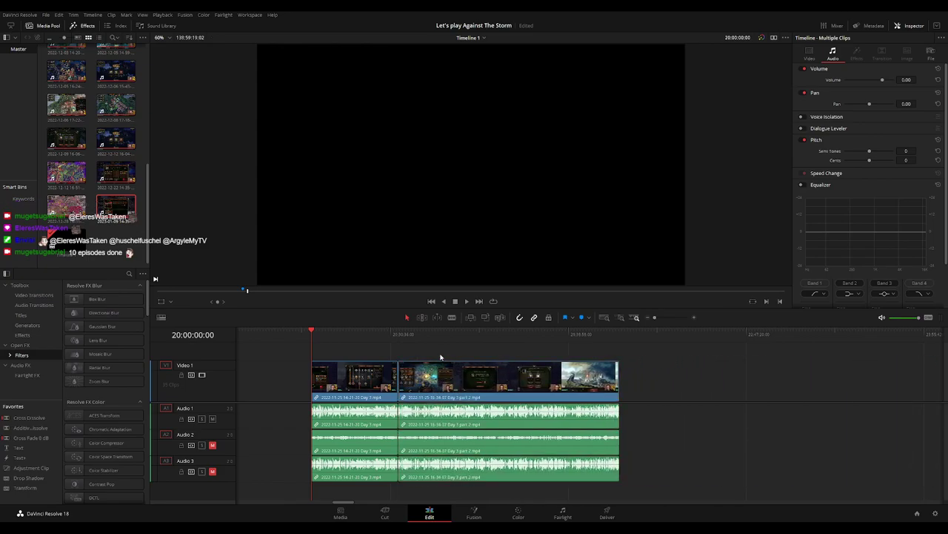
Add a cross-dissolve on video and all three audio tracks at the Day 3 / Day 3 part 2 cut.
key("space")
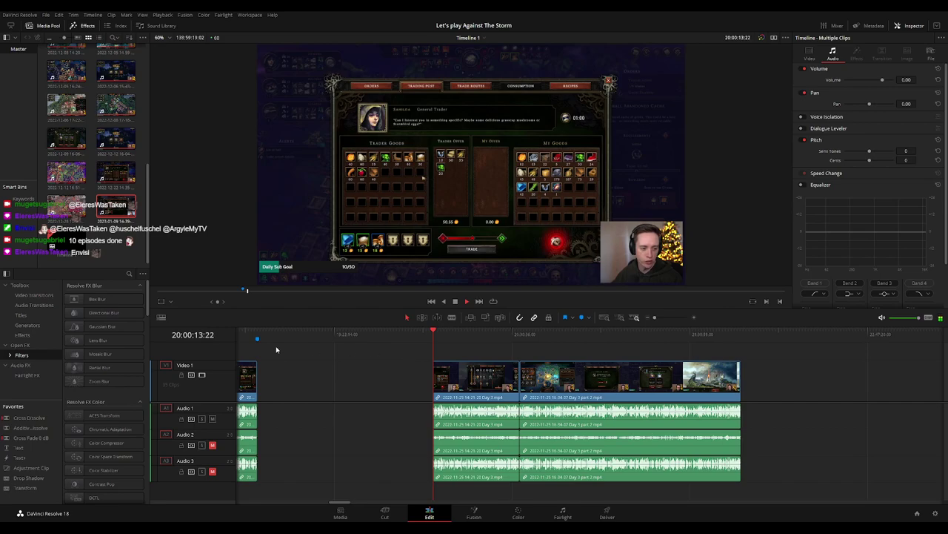
scroll(496, 357, "up", 3)
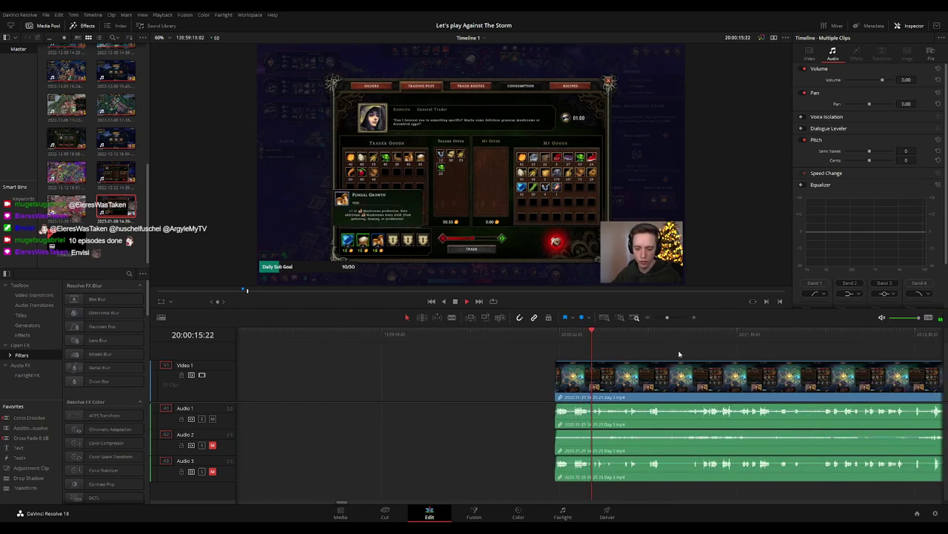
scroll(540, 339, "down", 3)
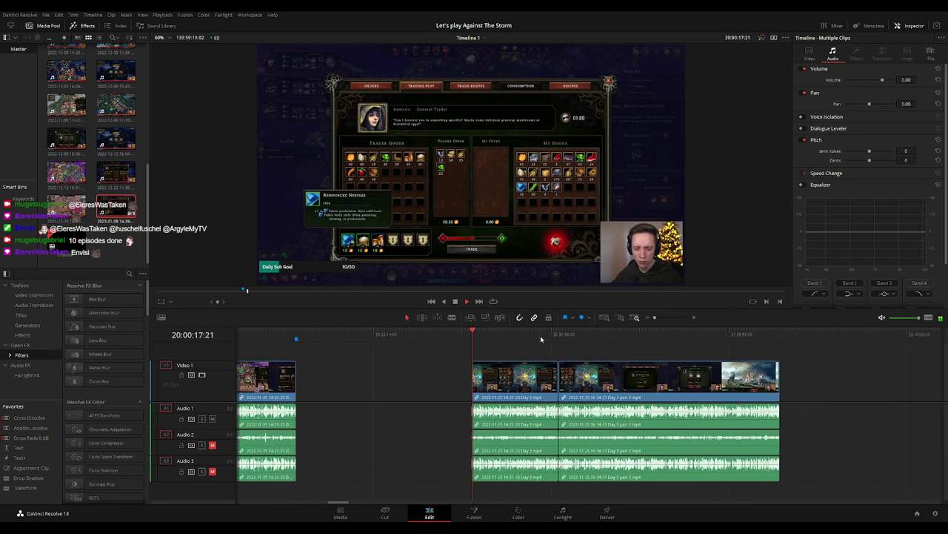
left_click(557, 334)
scroll(585, 349, "up", 3)
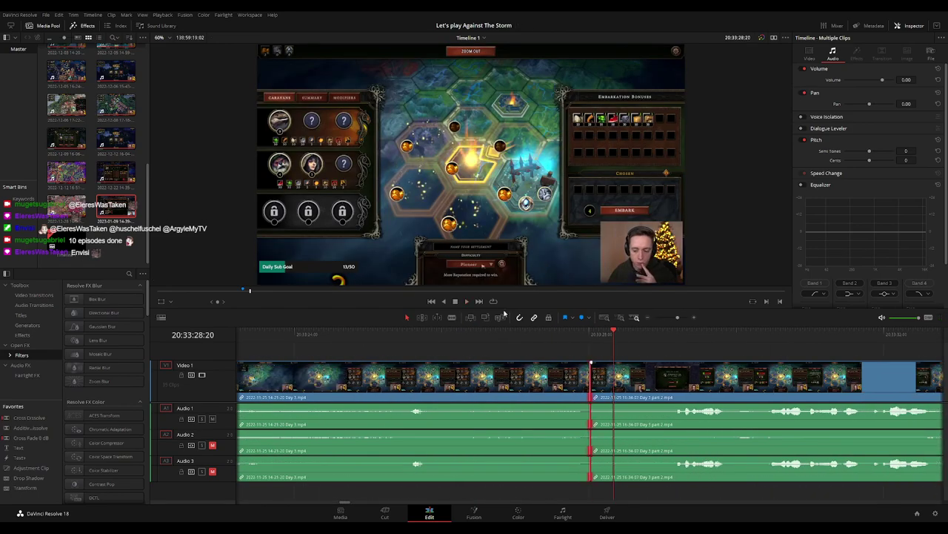
key("ctrl+t")
key("slash")
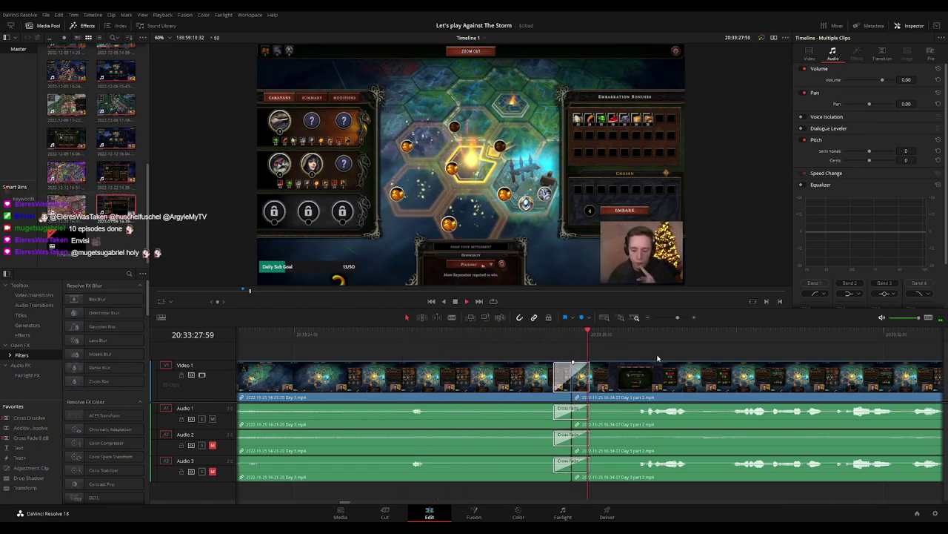
key("ctrl+minus")
key("ctrl+minus")
key("ctrl+minus")
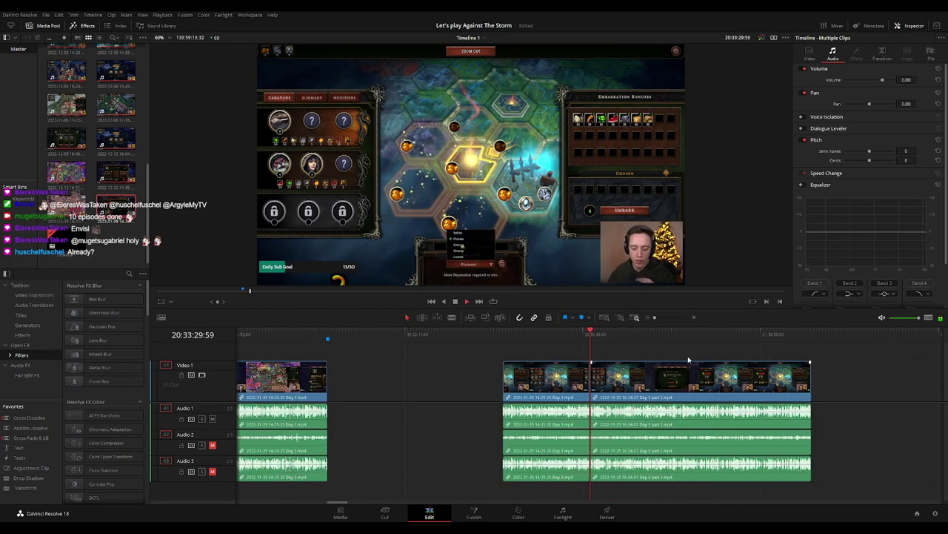
scroll(563, 349, "right", 4)
left_click_drag(473, 340, 503, 340)
key("Home")
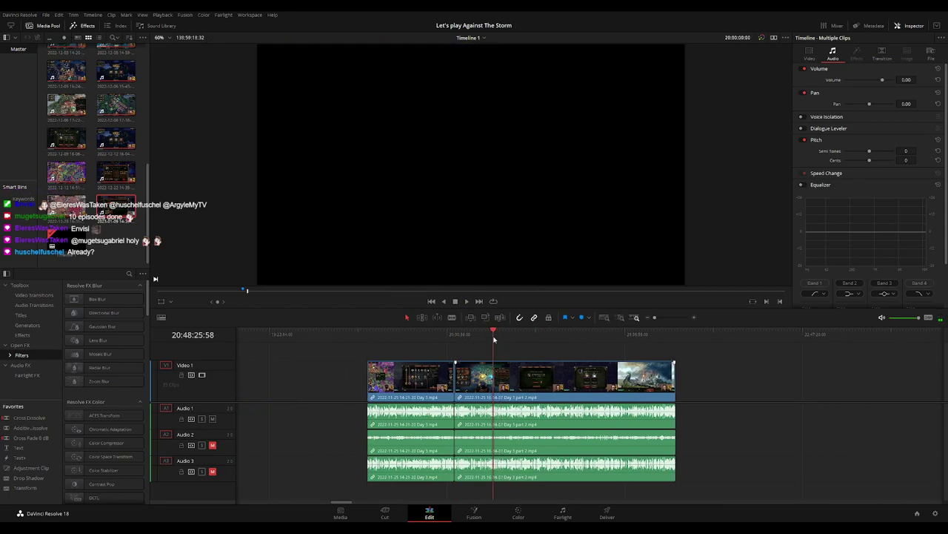
Play and scrub Day 3 part 2 to park the playhead at 20:52:17:30.
key("space")
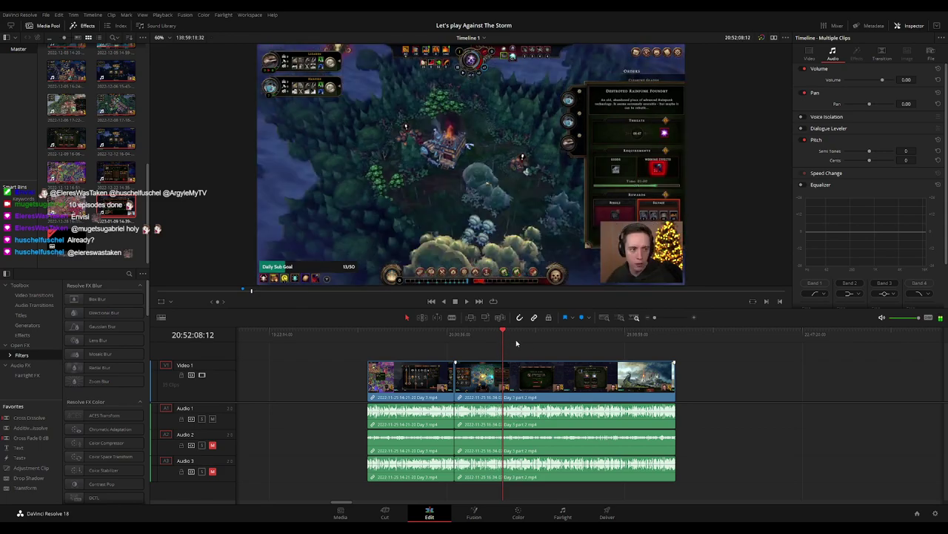
scroll(565, 356, "up", 3)
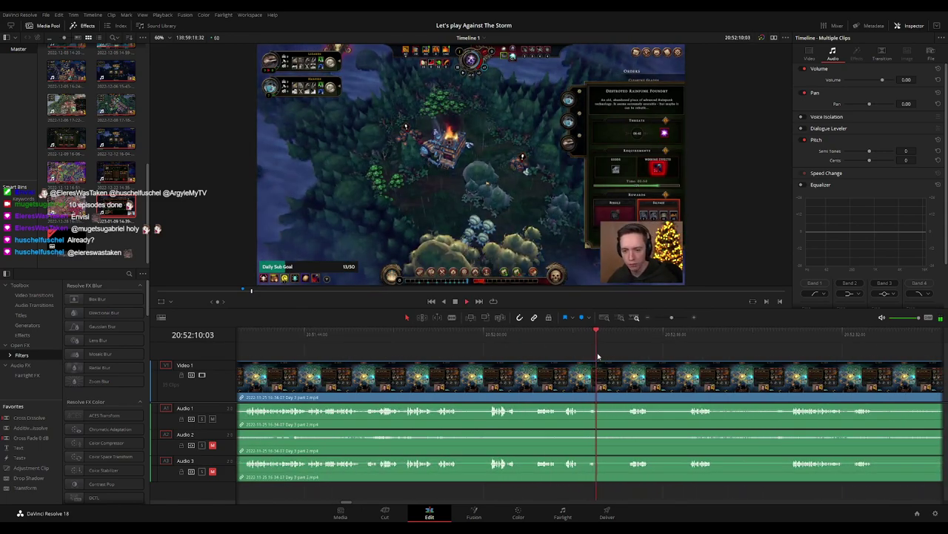
left_click(636, 338)
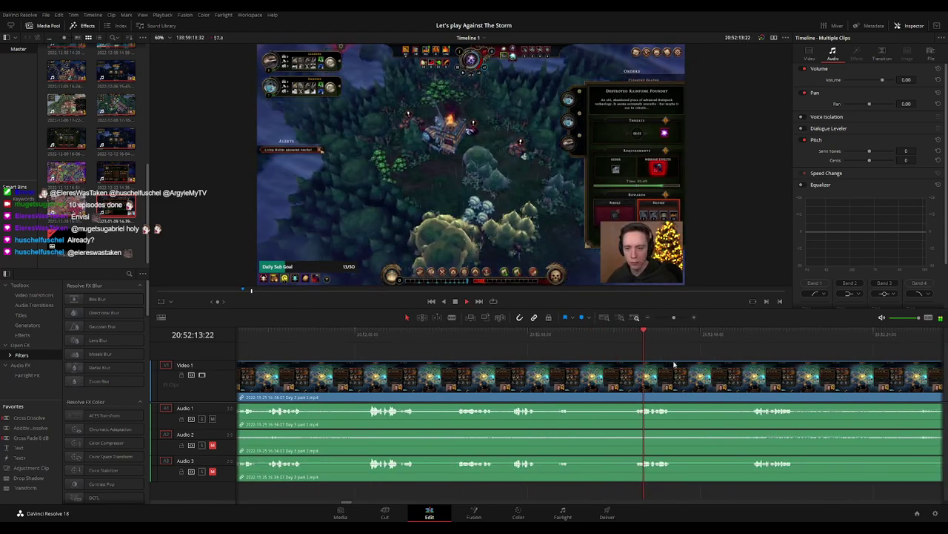
left_click(638, 337)
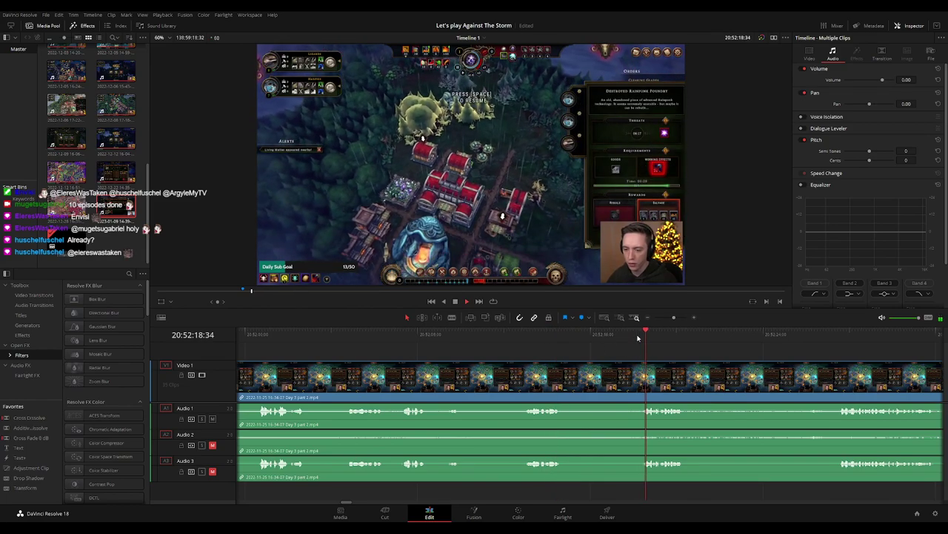
left_click(741, 337)
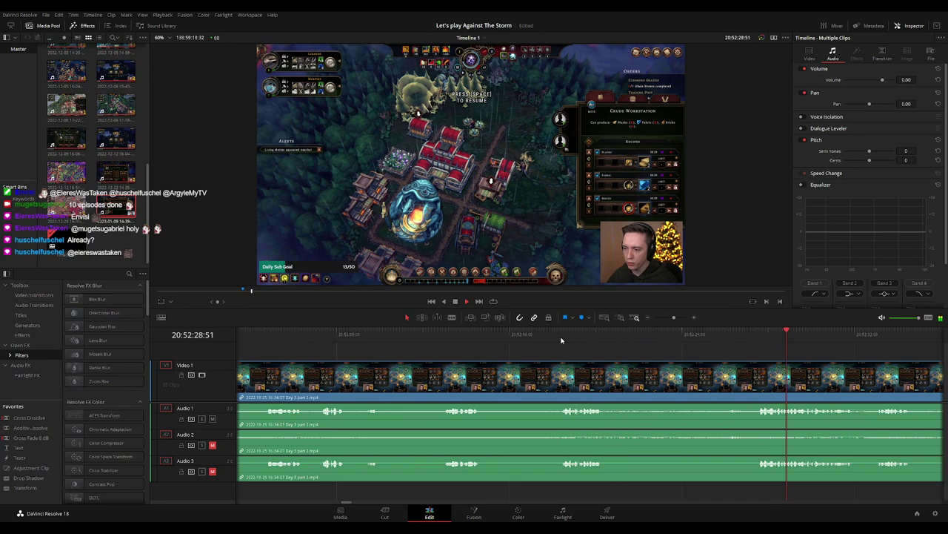
left_click(445, 337)
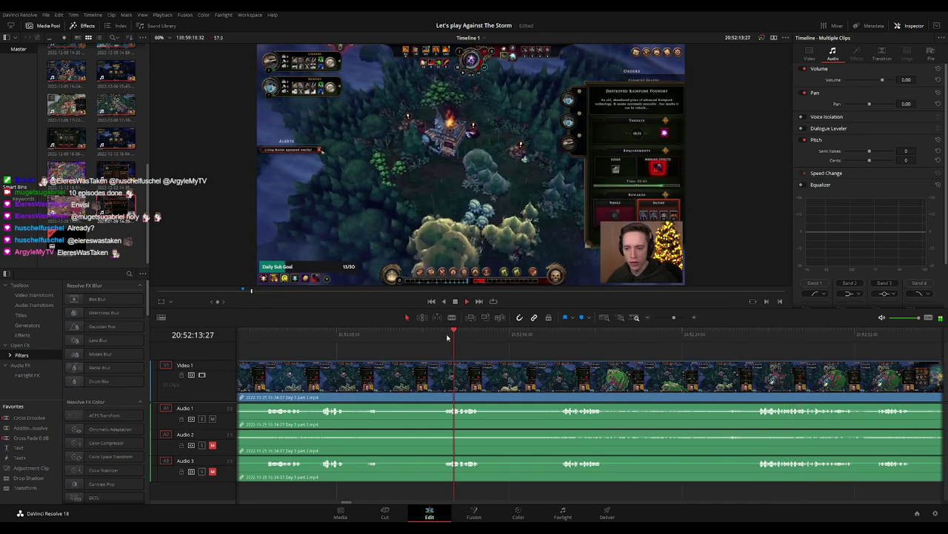
left_click(549, 338)
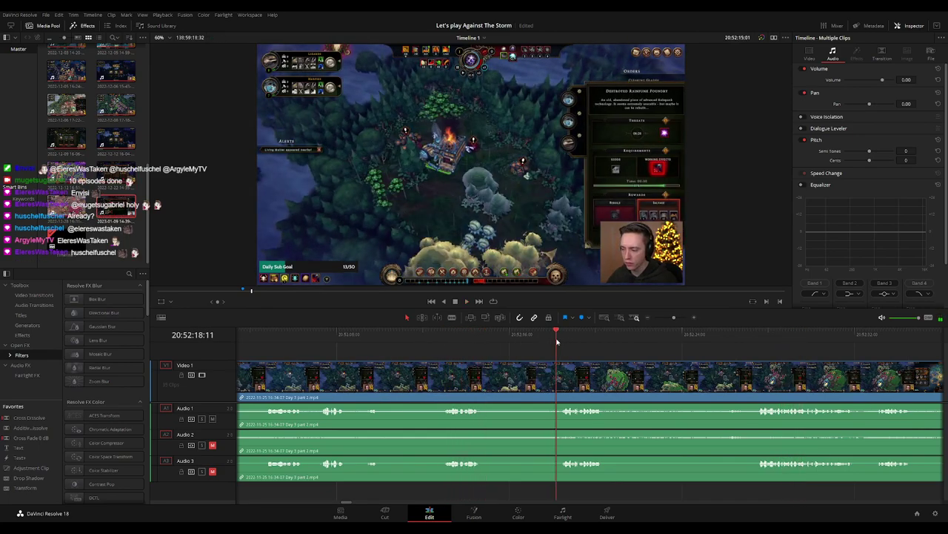
scroll(592, 341, "up", 3)
left_click_drag(613, 341, 540, 340)
Blade all tracks at 20:52:17:30 and return to the Selection tool.
key("b")
left_click(550, 370)
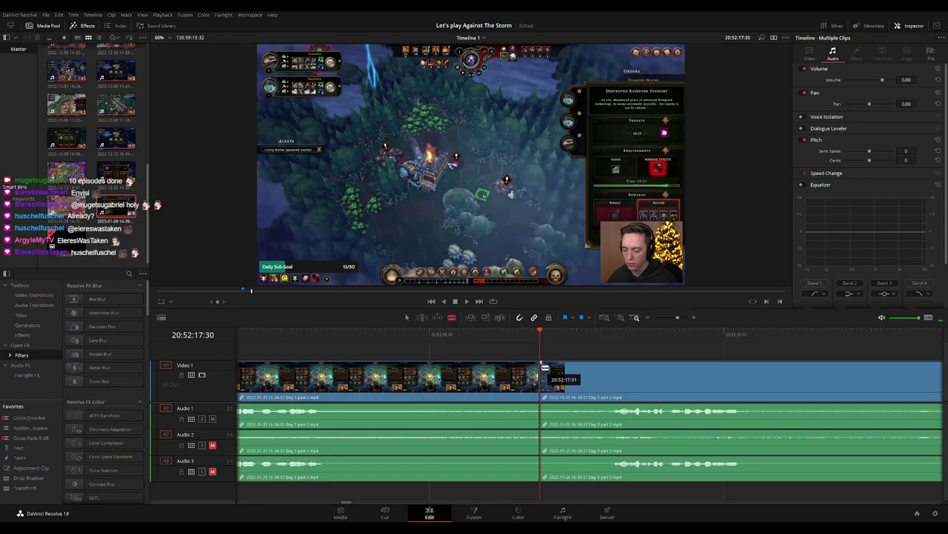
key("a")
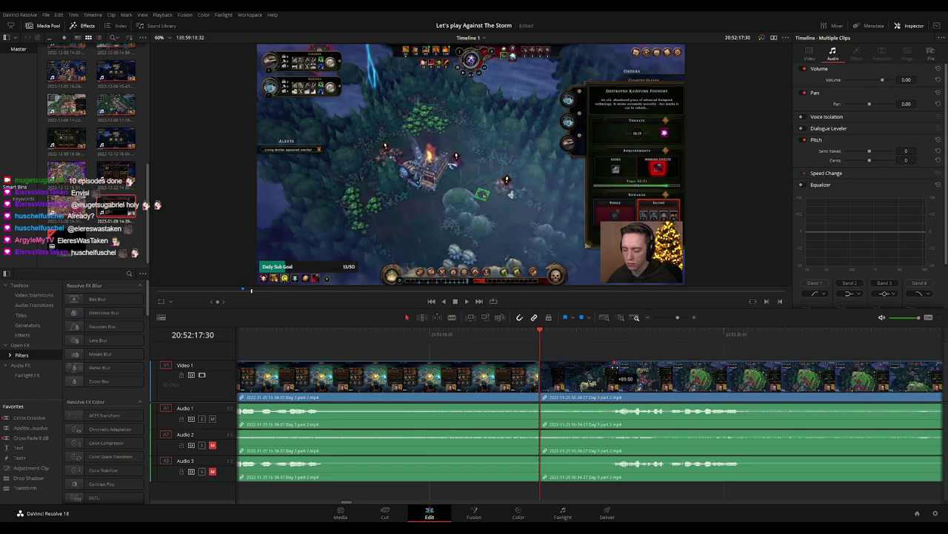
left_click_drag(615, 367, 496, 363)
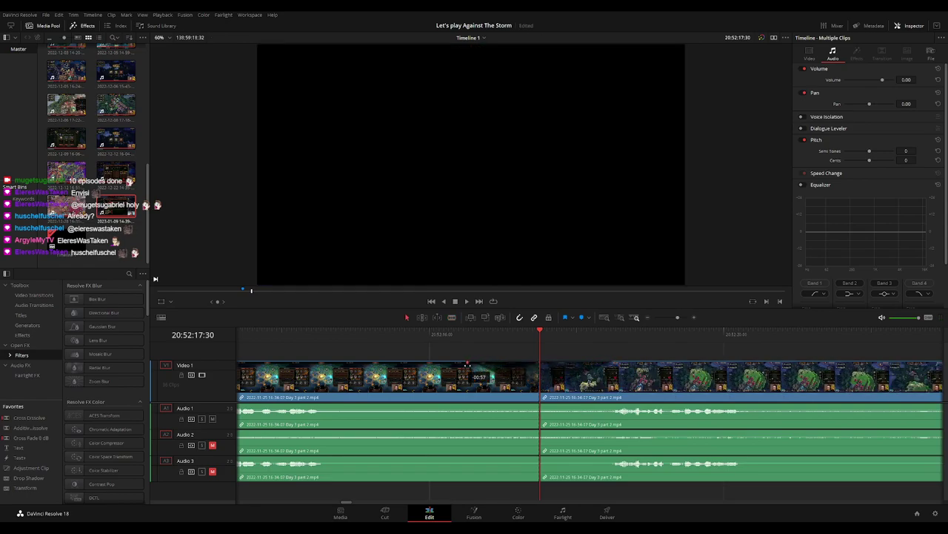
Add fade-outs and fade-ins on Audio 1, 2 and 3 on either side of the split.
left_click_drag(538, 406, 447, 405)
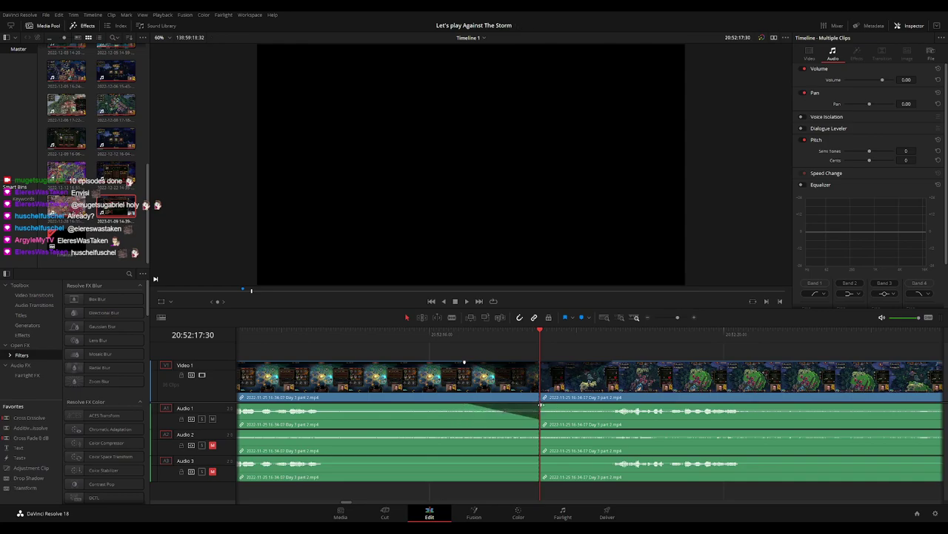
left_click_drag(540, 406, 595, 406)
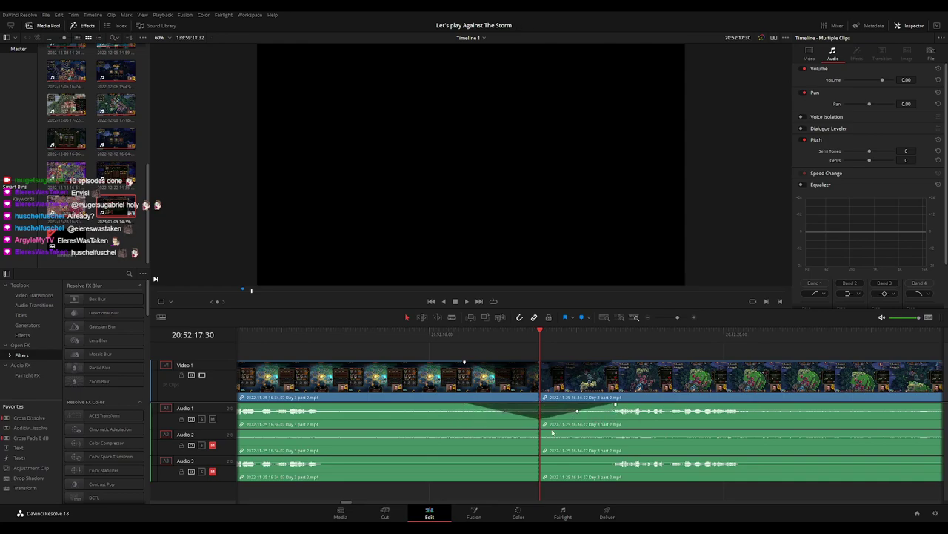
mouse_move(540, 431)
left_mouse_down()
mouse_move(485, 432)
mouse_move(614, 432)
left_mouse_up()
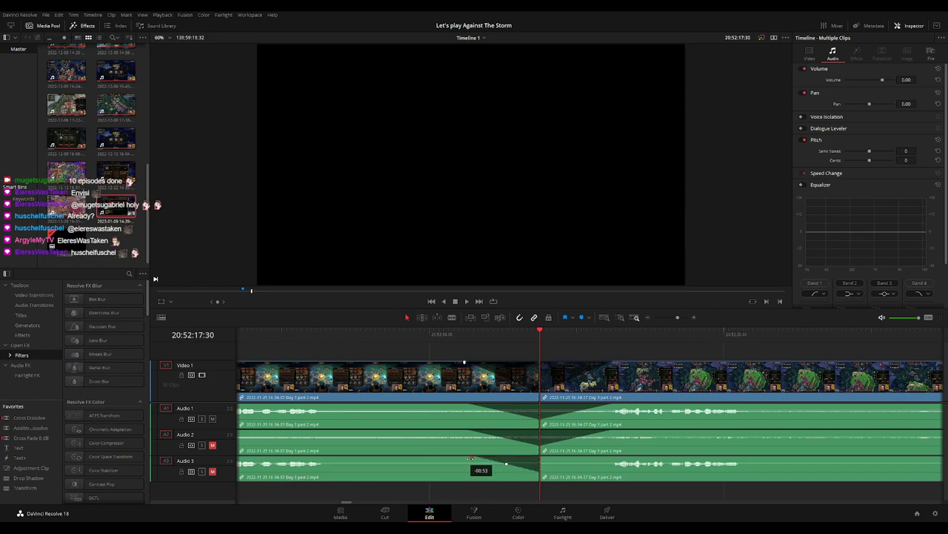
left_click_drag(472, 459, 466, 459)
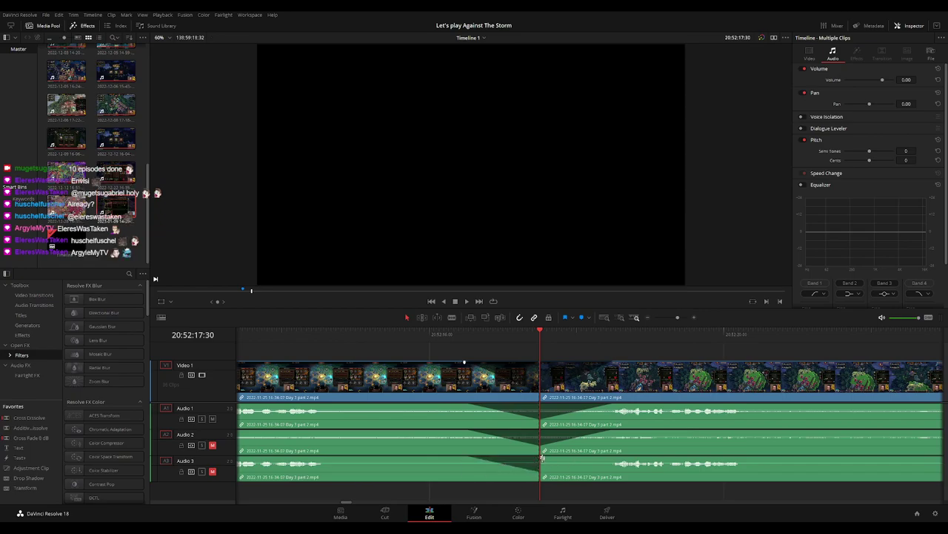
left_click_drag(542, 458, 592, 459)
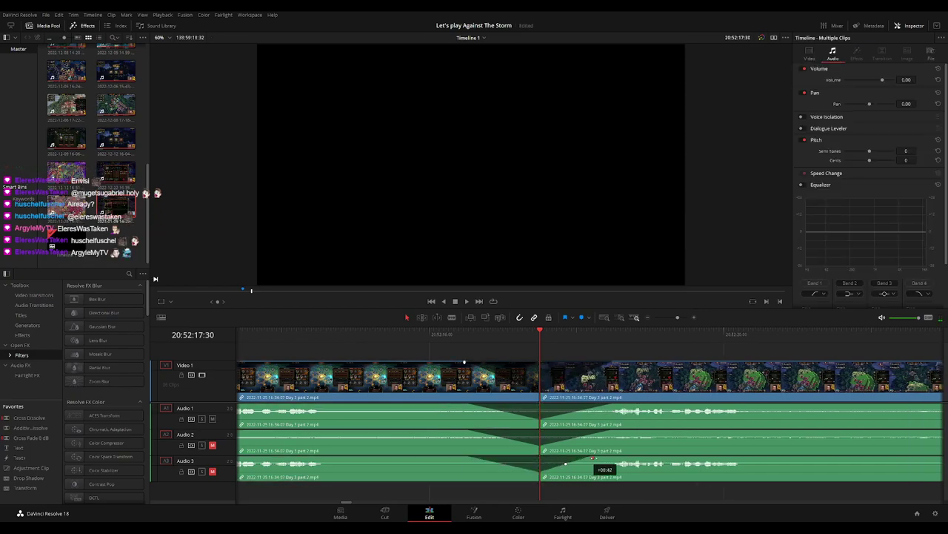
Review the previous cut's fades and move the Day 3 part 2 clip further right.
key("space")
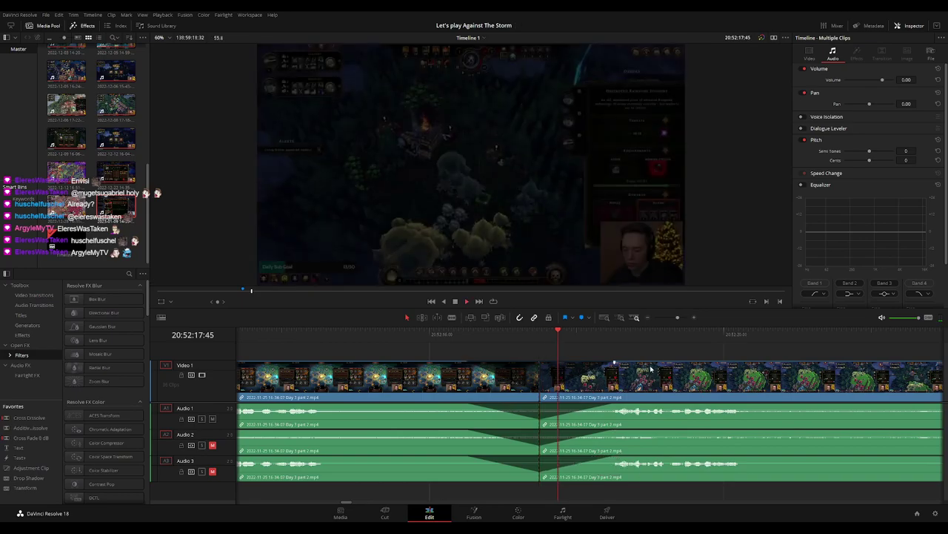
scroll(697, 362, "down", 5)
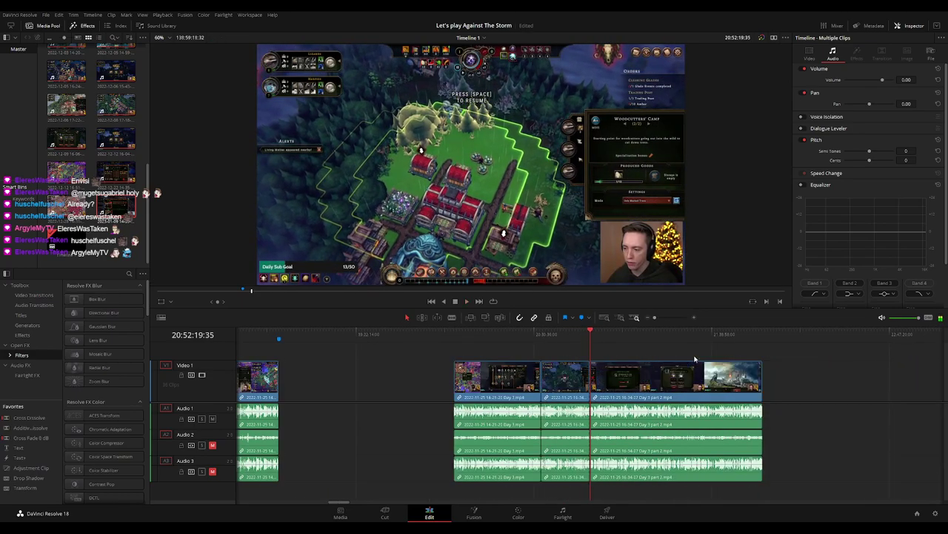
scroll(570, 344, "right", 3)
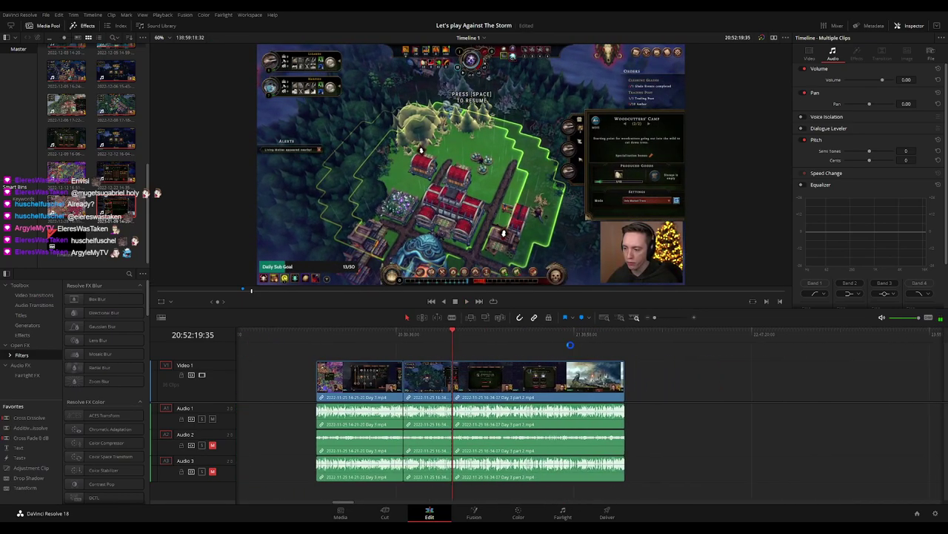
left_click(317, 344)
scroll(485, 346, "right", 3)
scroll(417, 349, "right", 2)
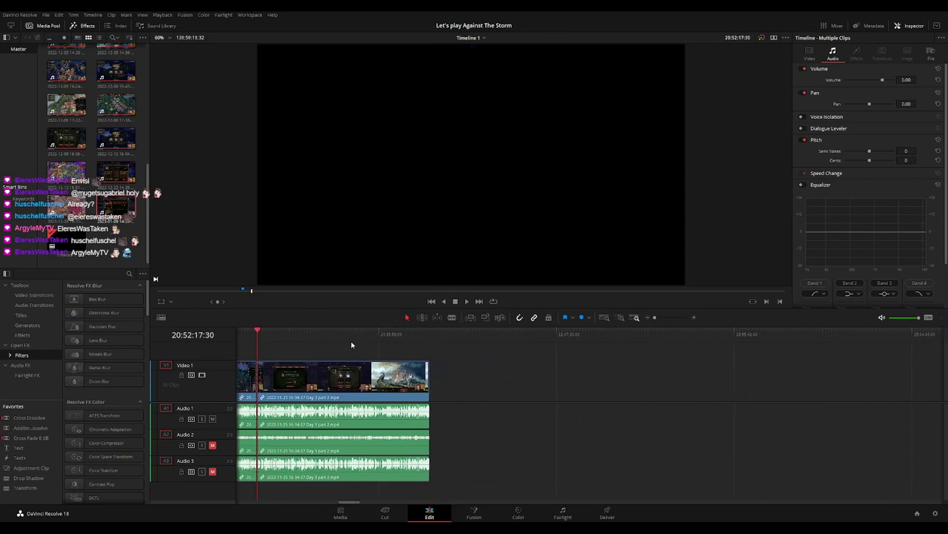
left_click_drag(361, 379, 634, 379)
left_click(403, 366)
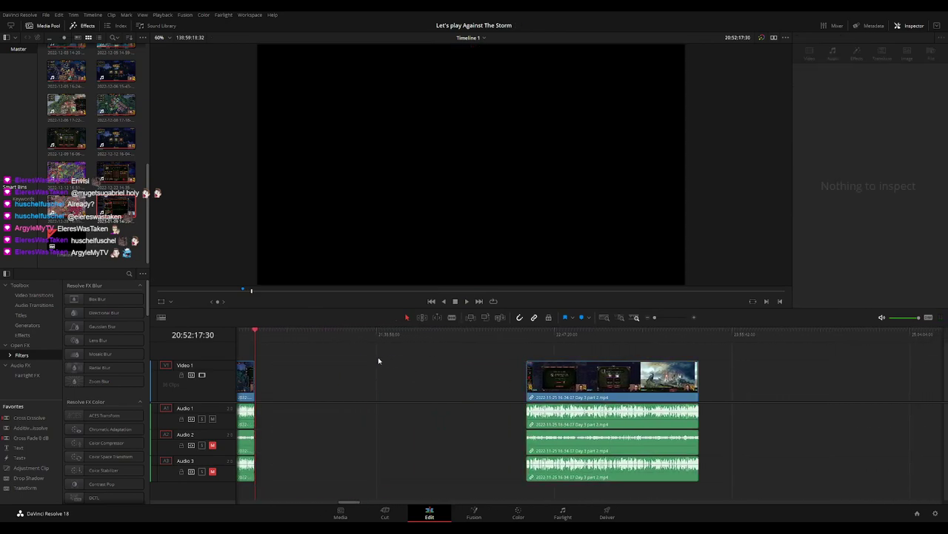
Park the playhead at 22:00:00:00 and snap the Day 3 part 2 clip left onto it.
left_click_drag(278, 334, 431, 354)
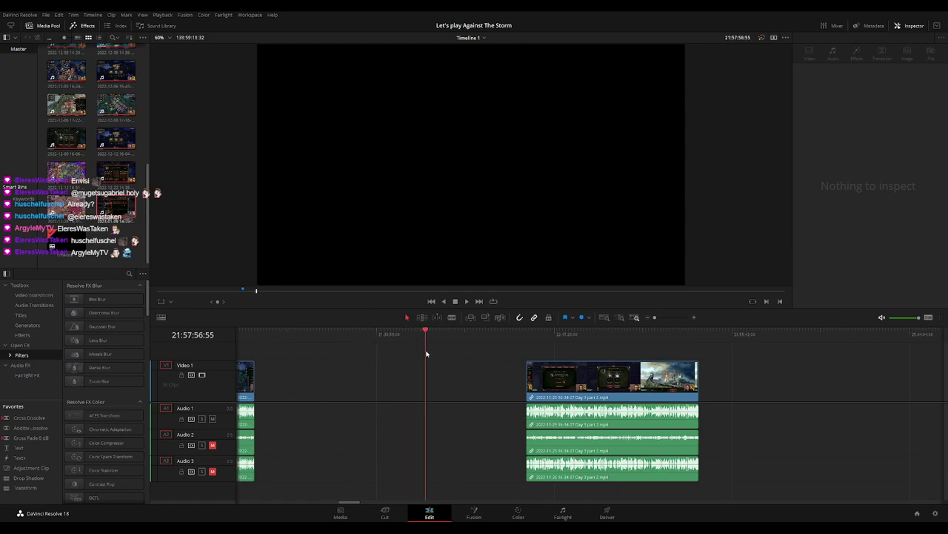
key("ctrl+equal")
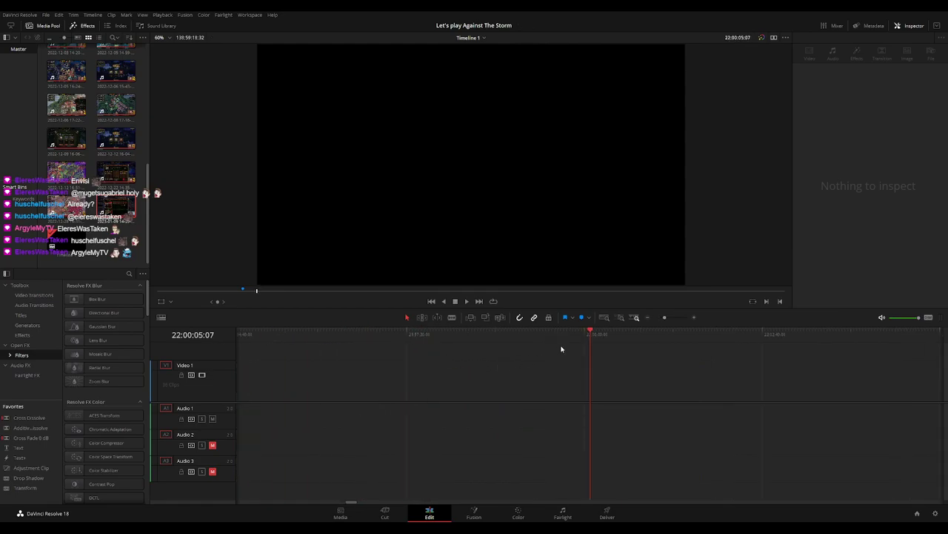
left_click_drag(587, 338, 584, 339)
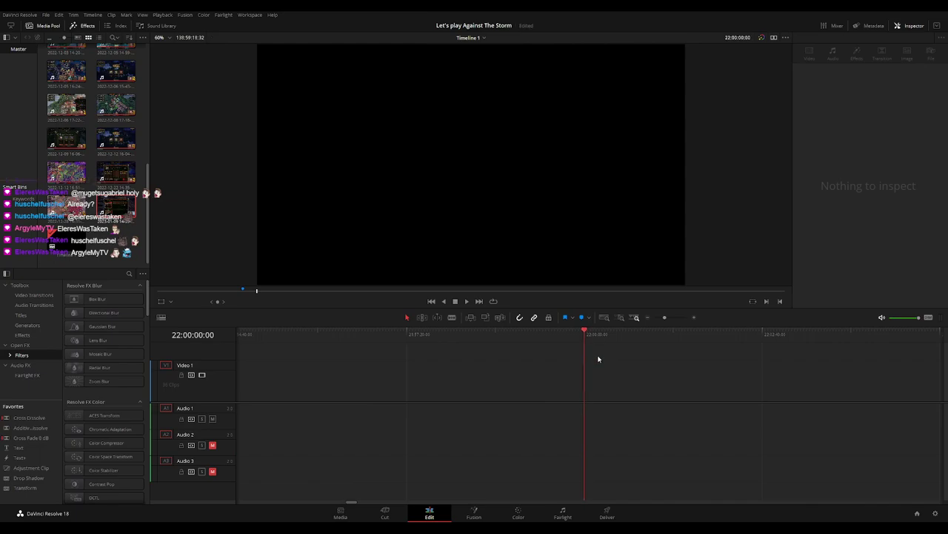
key("ctrl+minus")
left_click_drag(723, 385, 628, 385)
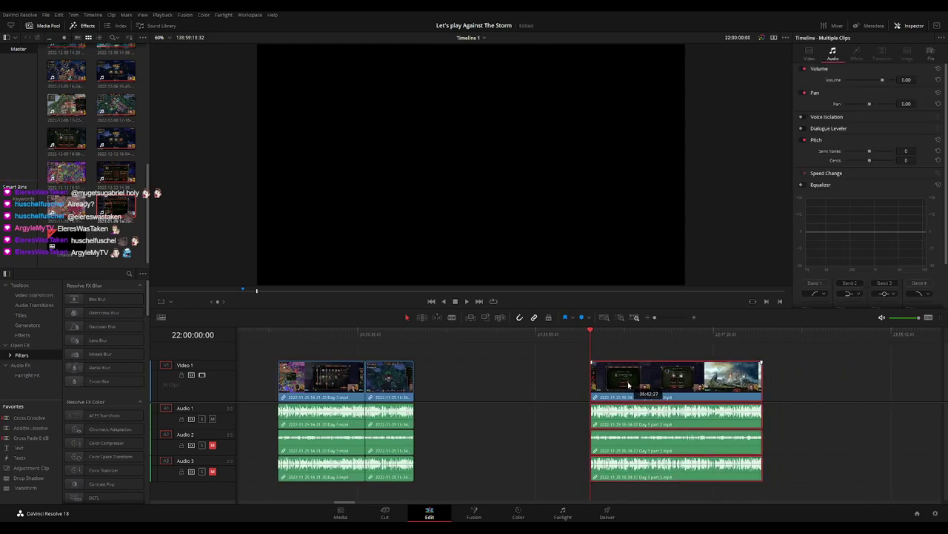
scroll(645, 354, "right", 3)
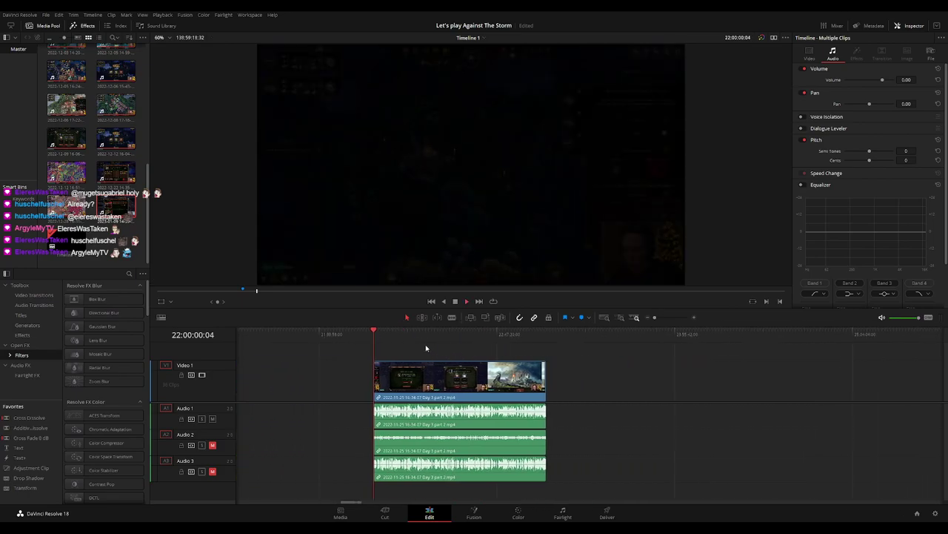
left_click(406, 340)
Scrub and play the Day 3 part 2 footage to park the playhead at 22:52:00:00.
left_click_drag(406, 341, 507, 348)
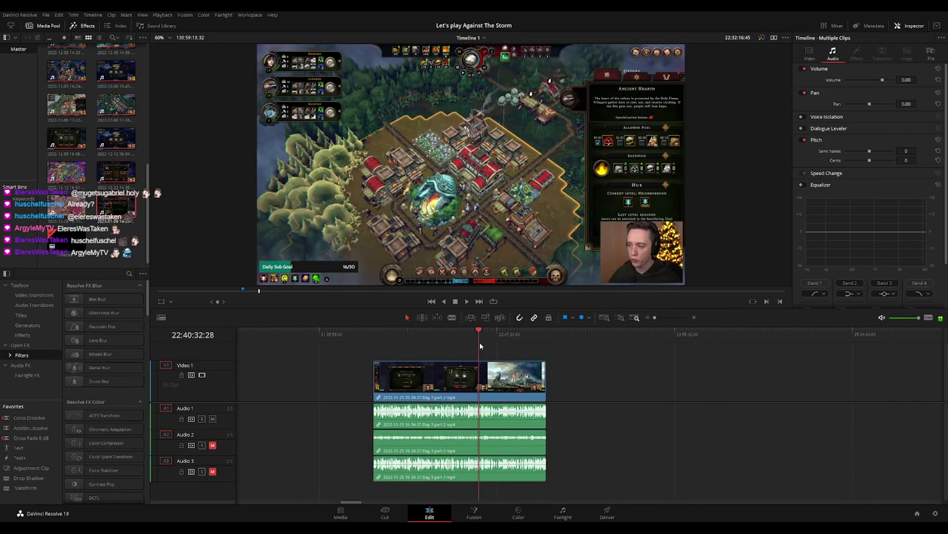
key("space")
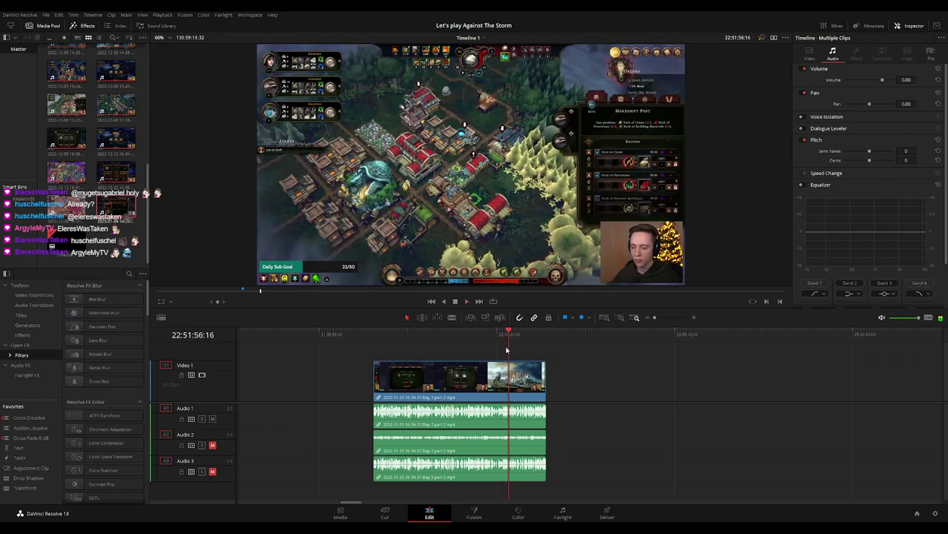
scroll(611, 342, "up", 5)
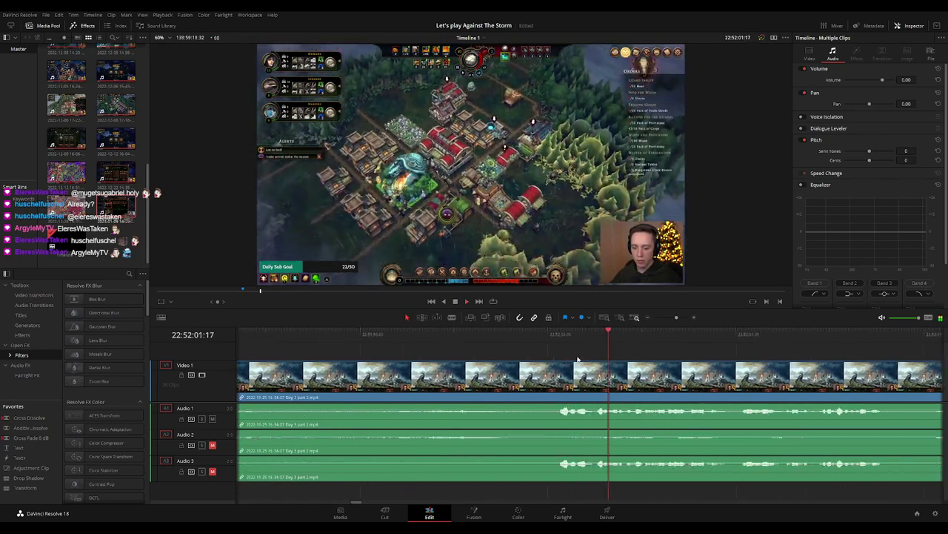
scroll(585, 343, "up", 3)
left_click(548, 340)
key("Left")
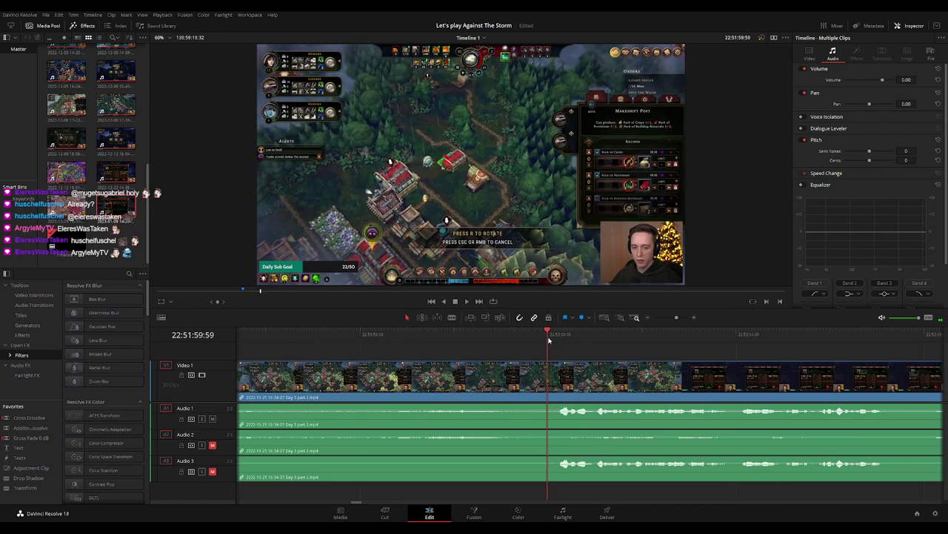
Cut all tracks at 22:52:00:00, trim the later piece's start and fade its audio in.
key("ctrl+b")
mouse_move(566, 364)
left_mouse_down()
mouse_move(608, 363)
mouse_move(597, 364)
left_mouse_up()
left_click_drag(549, 405, 598, 404)
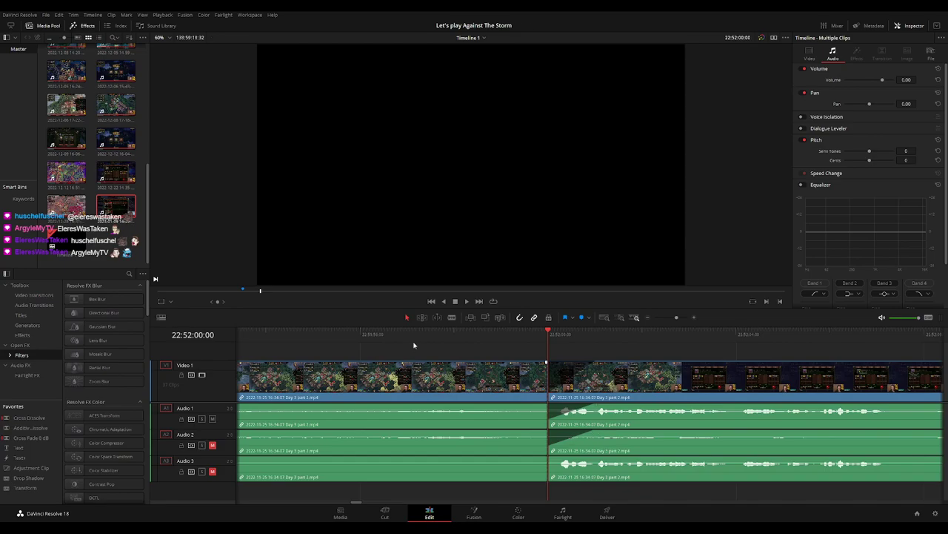
left_click(414, 345)
key("space")
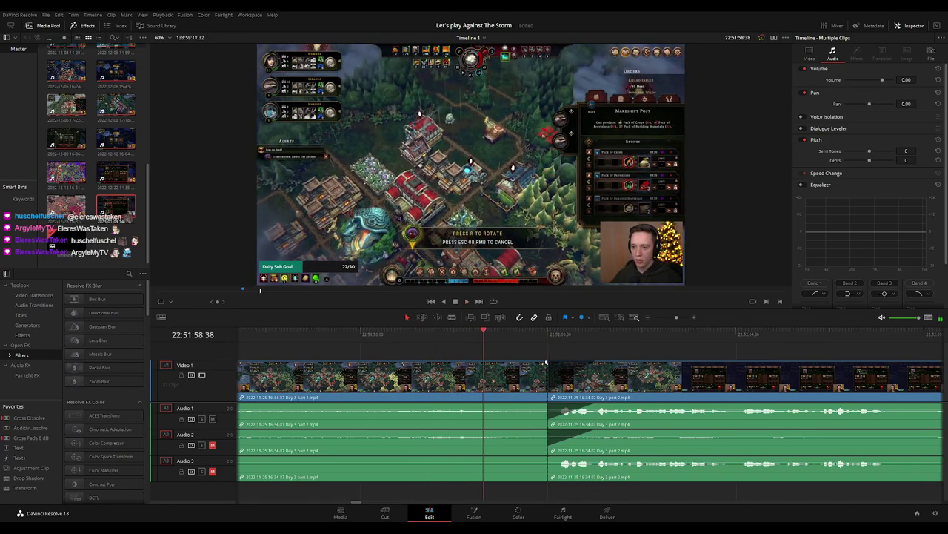
Add fade-outs to the video and Audio 3 clips ending at the 22:52:00:00 cut.
left_click_drag(546, 363, 508, 363)
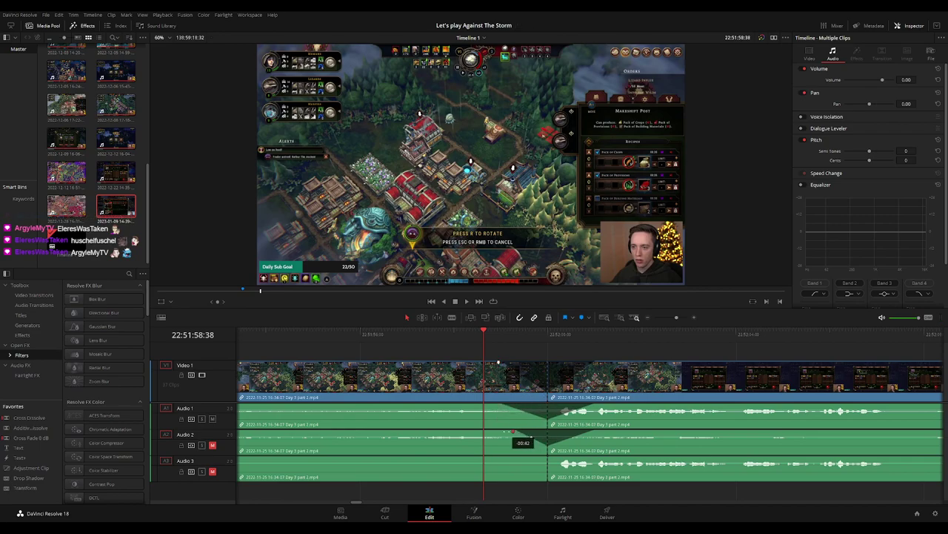
mouse_move(546, 458)
left_mouse_down()
mouse_move(502, 458)
mouse_move(602, 459)
left_mouse_up()
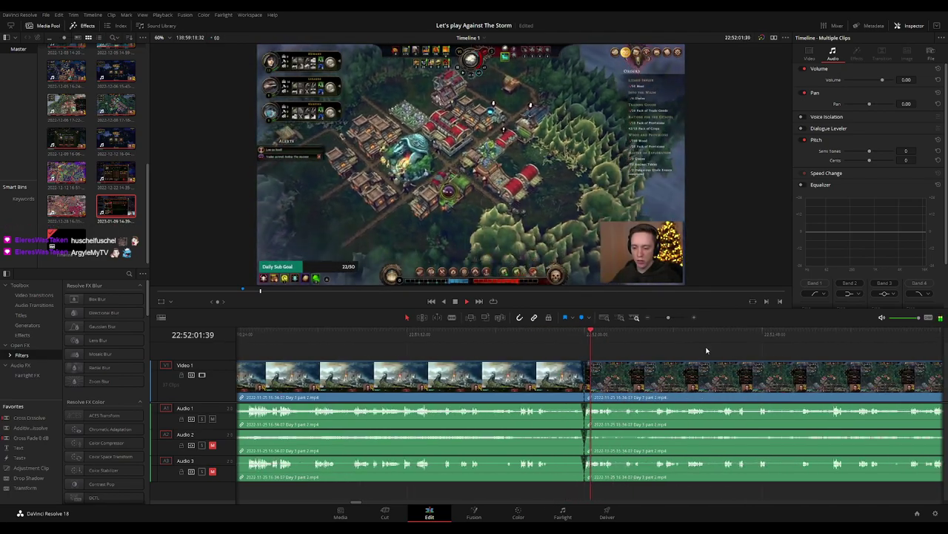
scroll(705, 349, "down", 3)
scroll(689, 351, "right", 3)
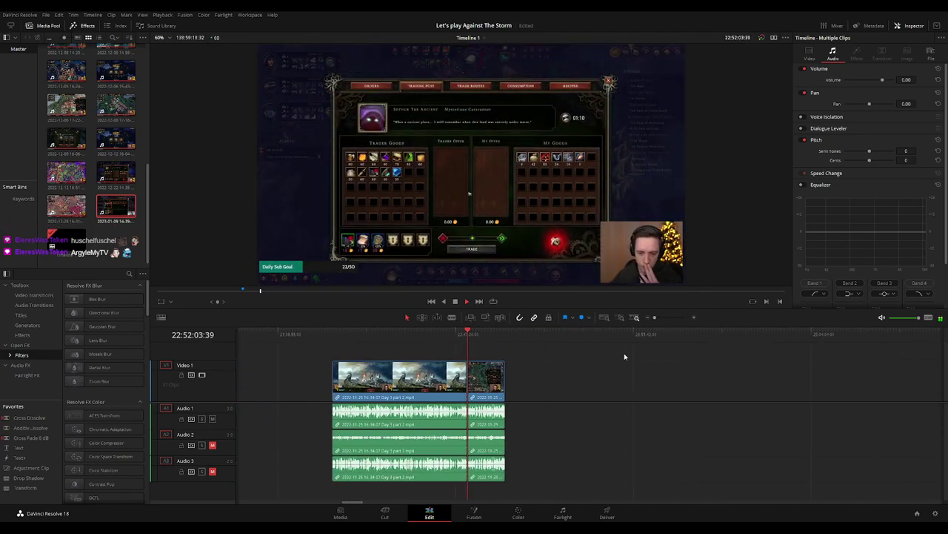
Move the short piece after the 22:52:00:00 cut further right.
key("Home")
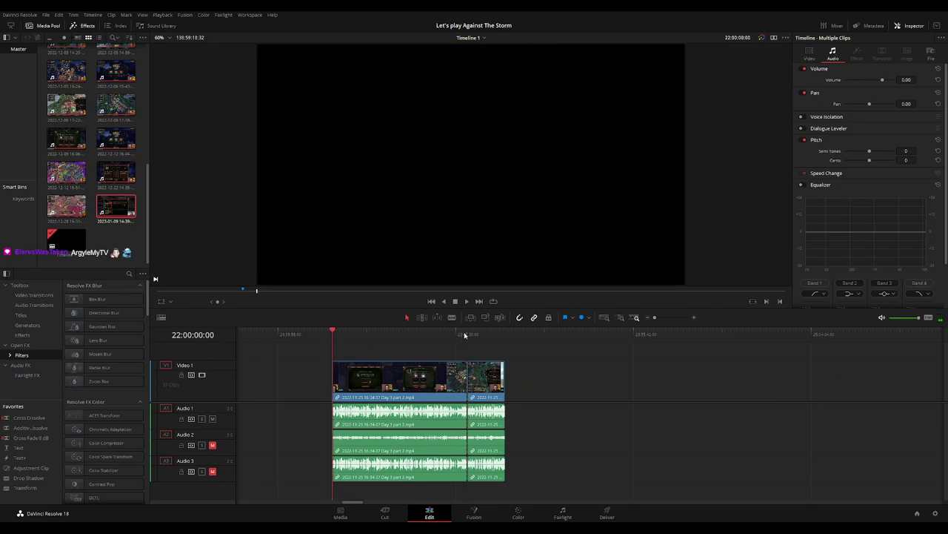
scroll(581, 372, "right", 3)
left_click_drag(393, 378, 652, 380)
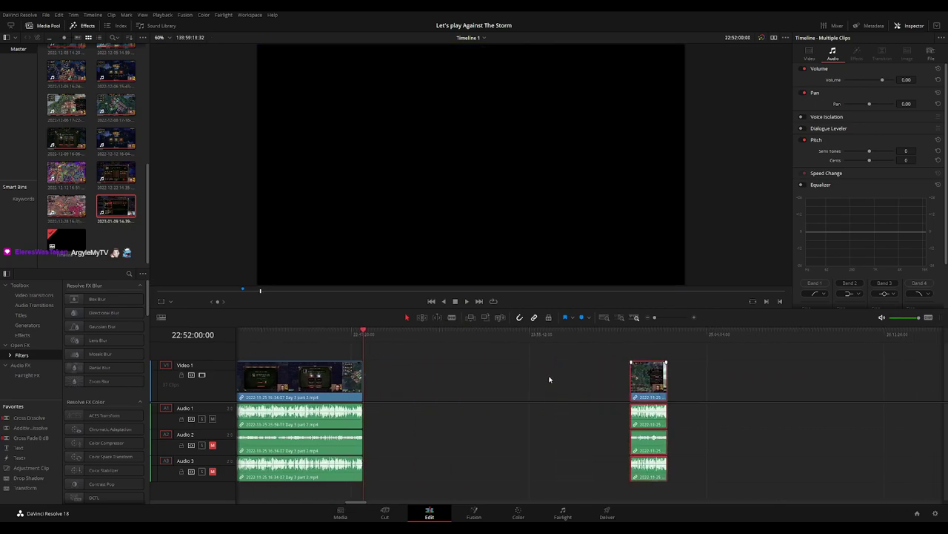
left_click(506, 359)
Snap the post-cut piece to 24:00:00:00 and butt the Day 4 clip directly after it.
left_click_drag(384, 337, 537, 358)
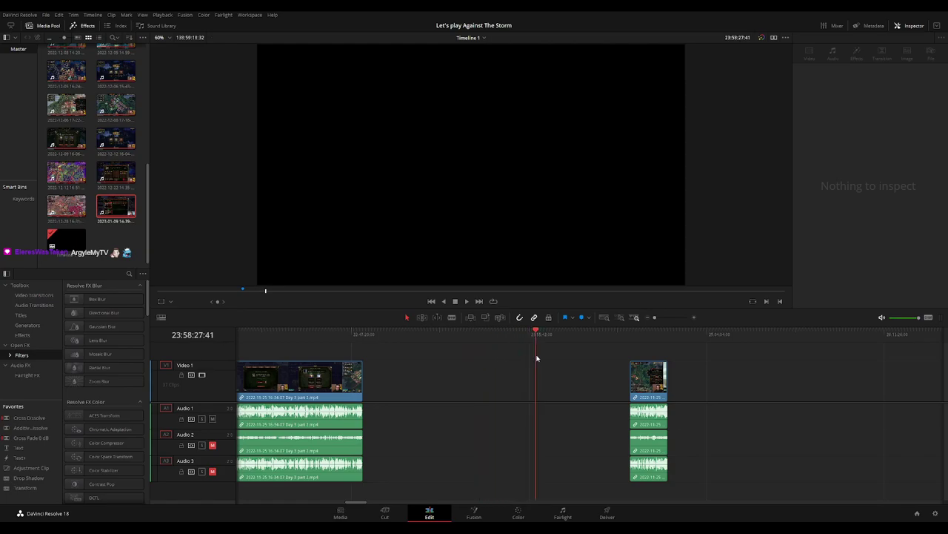
scroll(601, 345, "up", 3)
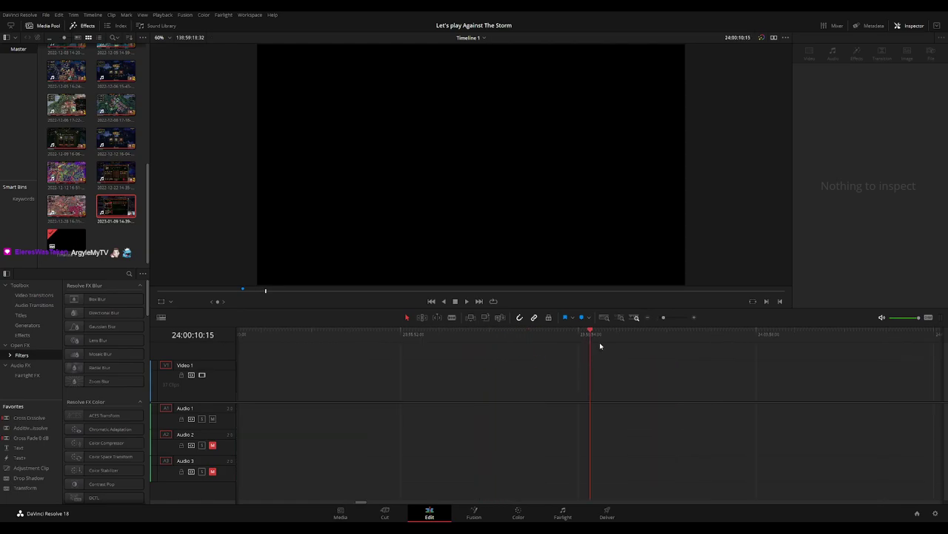
left_click_drag(590, 341, 582, 341)
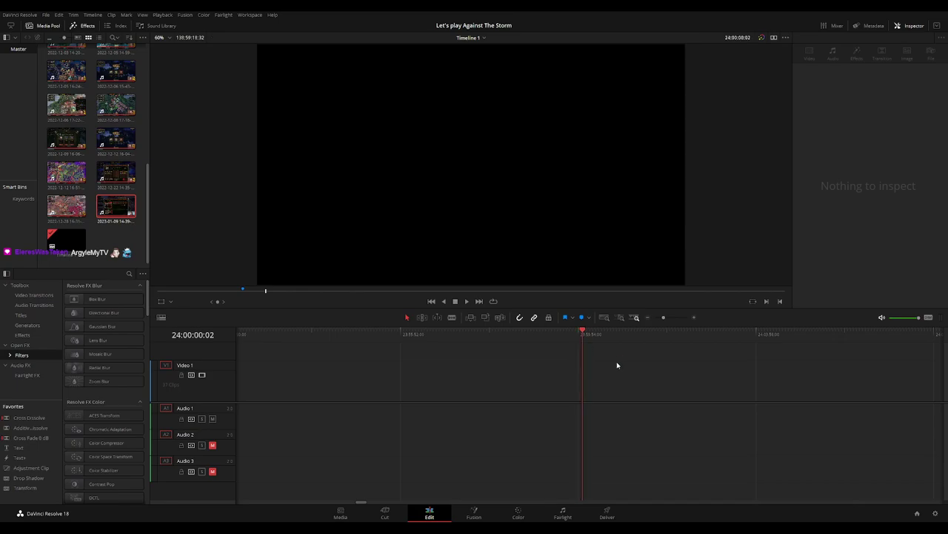
left_click_drag(700, 378, 609, 378)
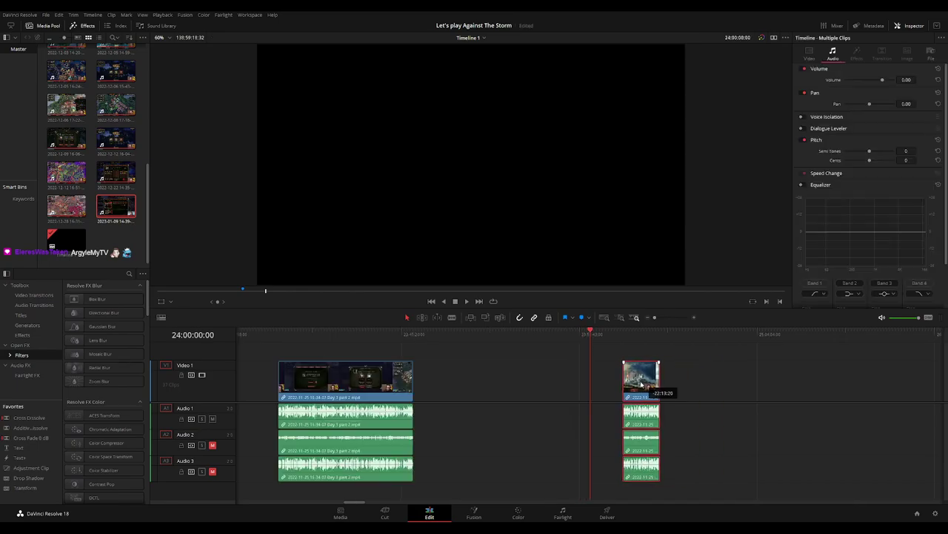
scroll(531, 346, "up", 4)
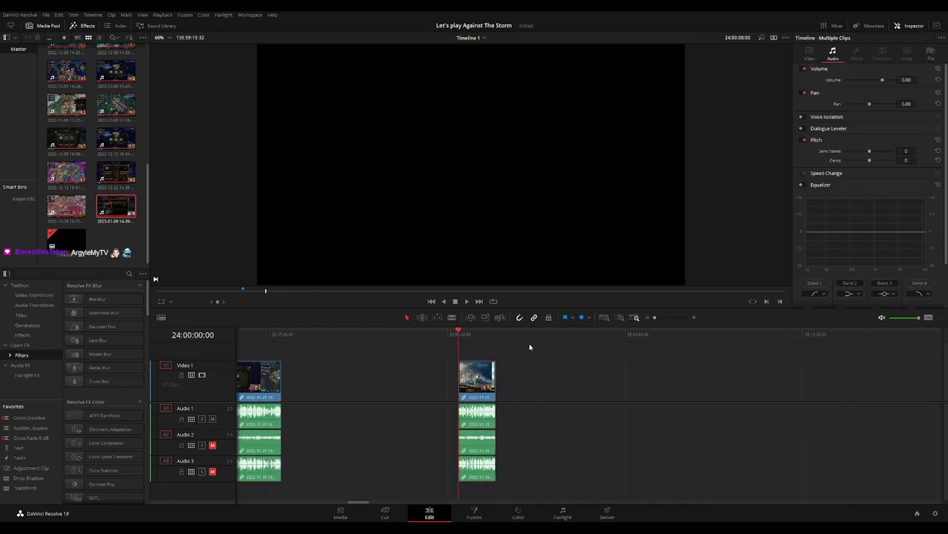
left_click_drag(928, 379, 313, 385)
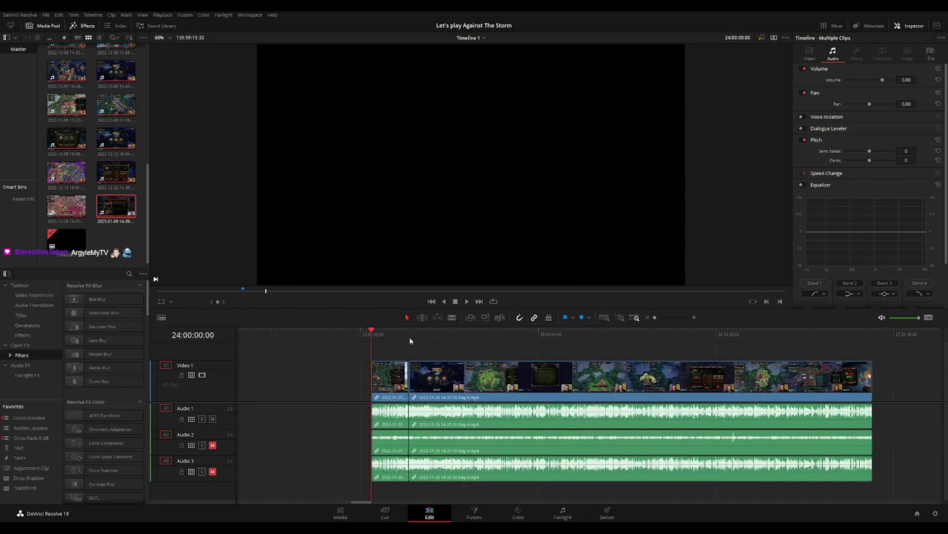
Play back across the join between Day 3 part 2 and Day 4.
left_click(409, 339)
scroll(409, 338, "up", 3)
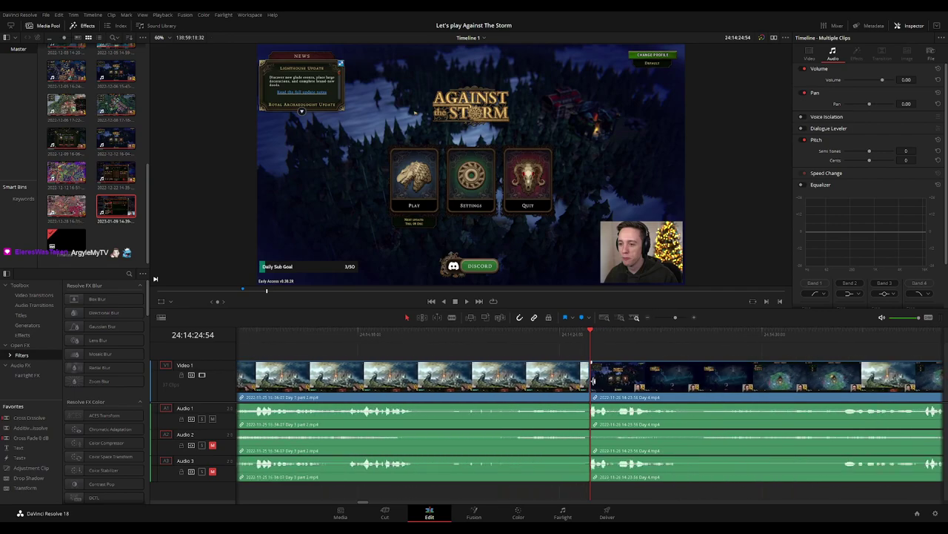
scroll(594, 363, "up", 3)
key("space")
left_click(589, 345)
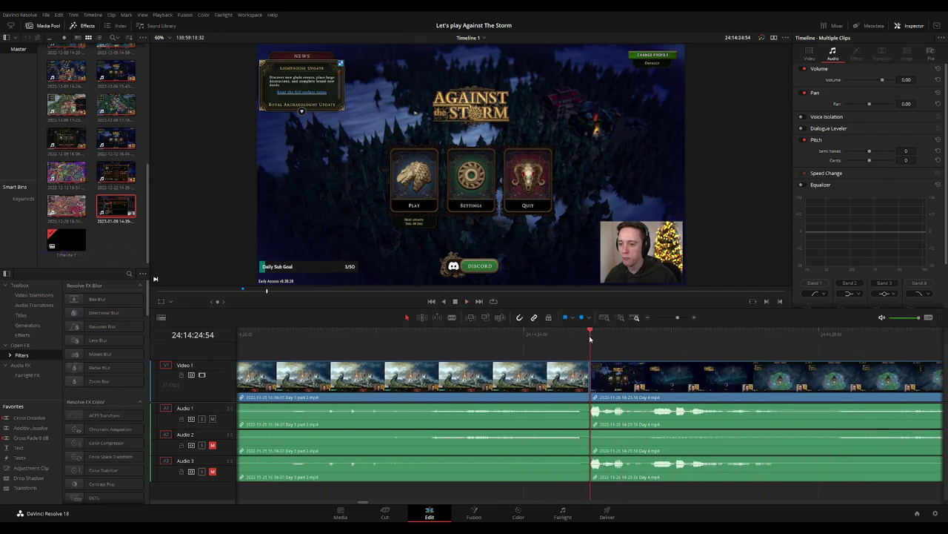
left_click(507, 343)
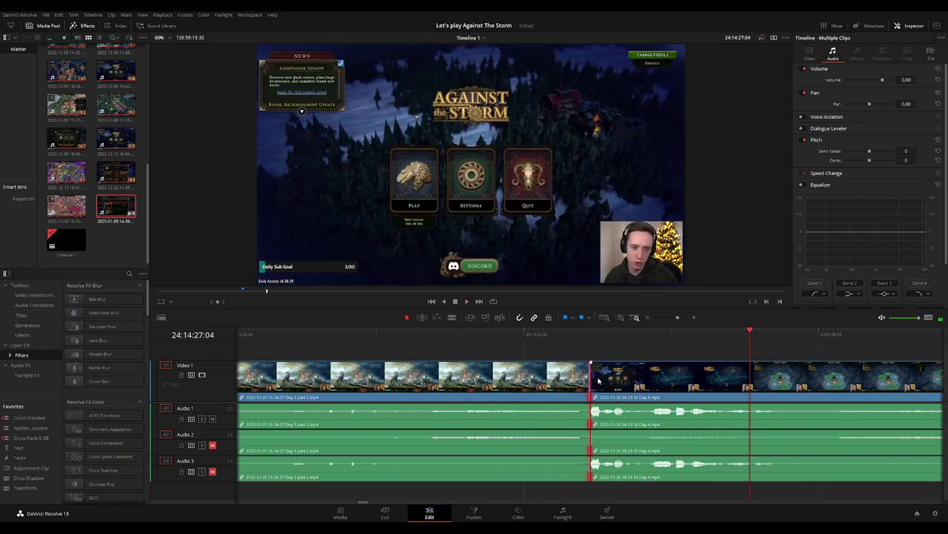
Ripple-trim the join by 14 frames and play back the result.
key("comma")
left_click(523, 342)
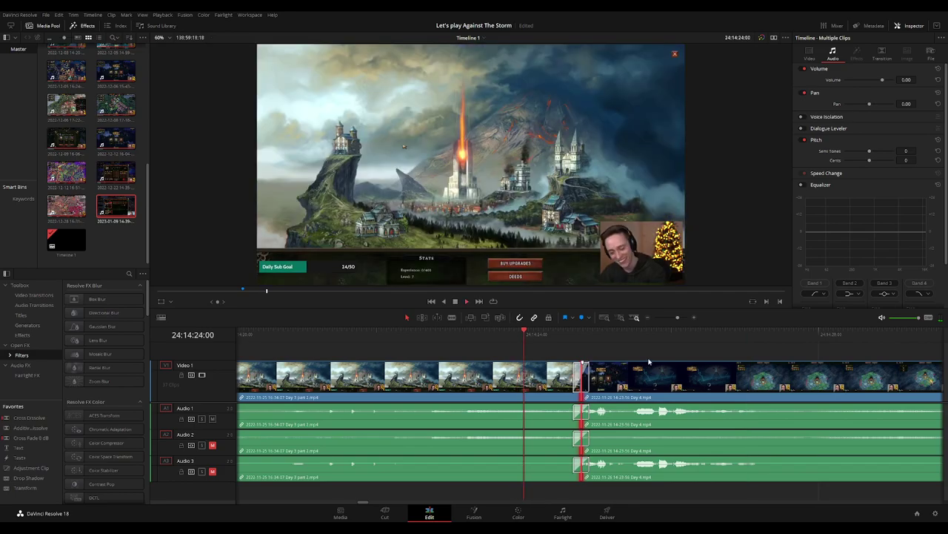
key("space")
scroll(713, 360, "down", 3)
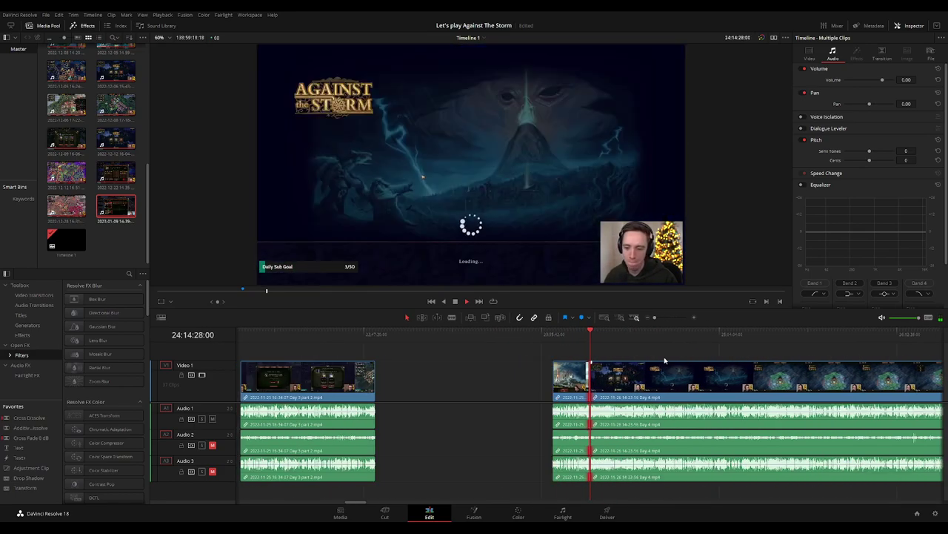
scroll(509, 349, "right", 5)
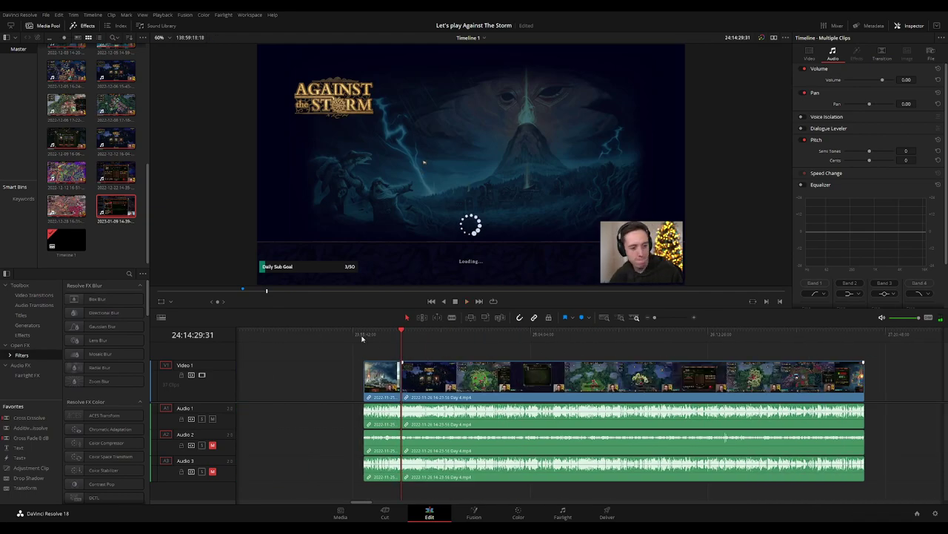
Scrub through the Day 4 footage and park the playhead at 24:52:00:00.
left_click(409, 342)
left_click_drag(409, 342, 498, 350)
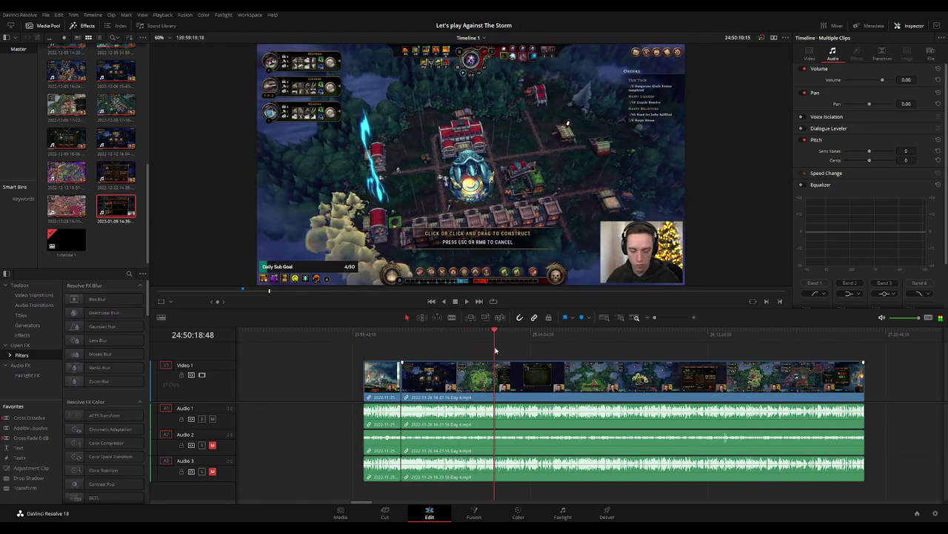
left_click_drag(498, 350, 500, 349)
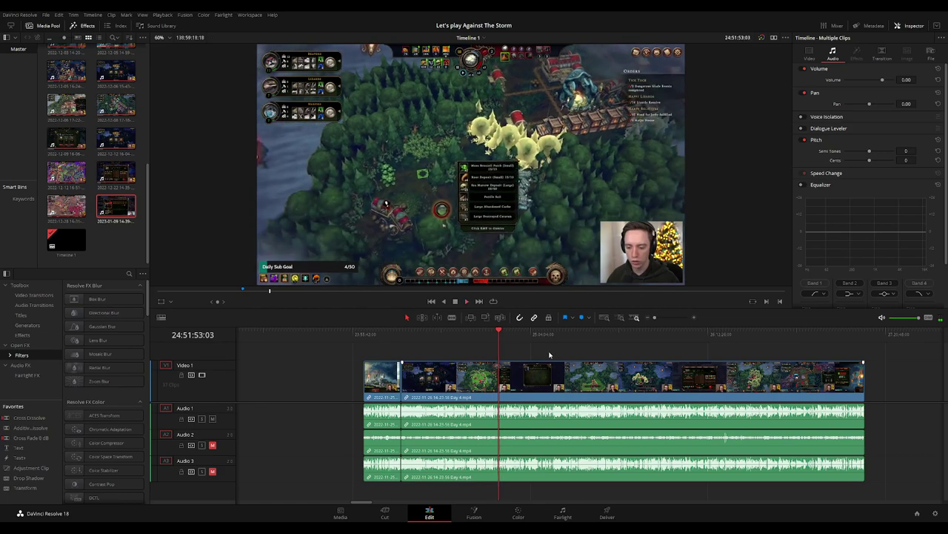
scroll(672, 366, "up", 3)
left_click_drag(672, 366, 687, 354)
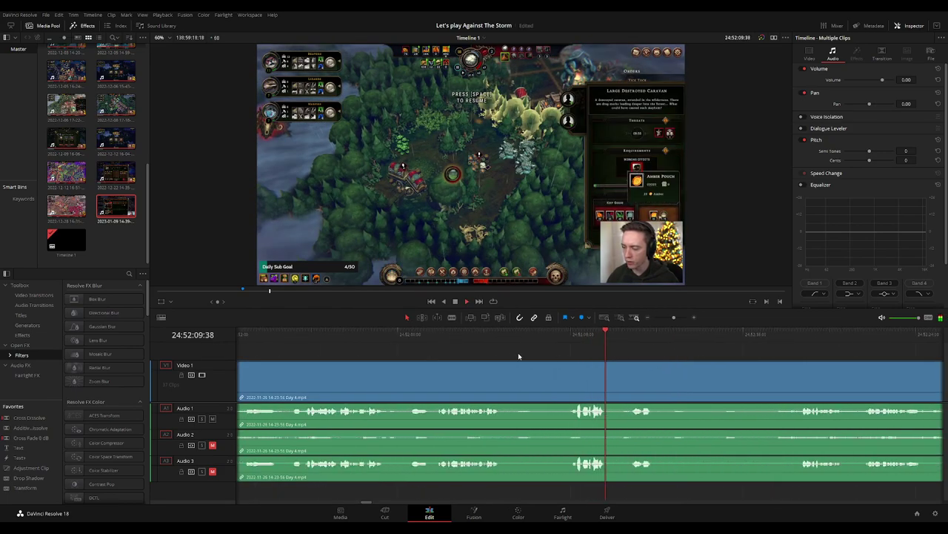
left_click(434, 343)
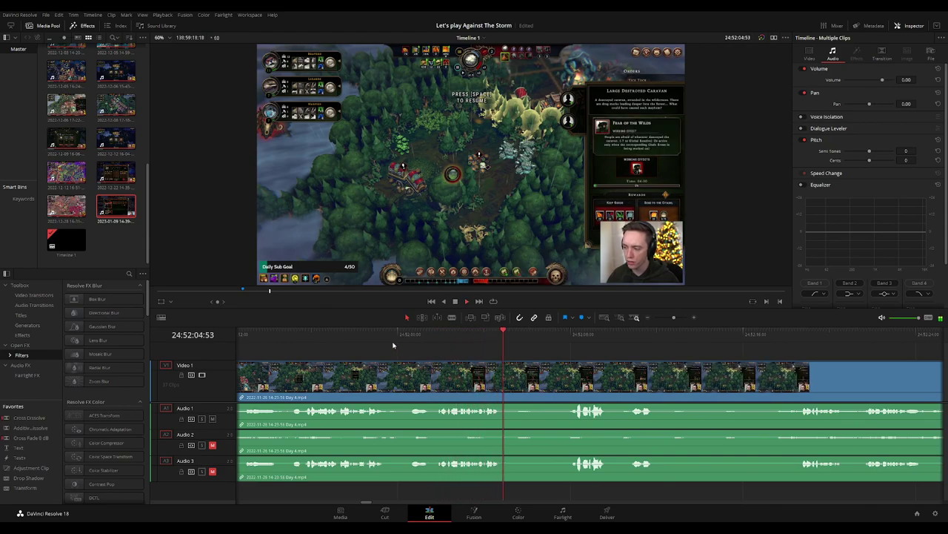
left_click(306, 344)
left_click(434, 342)
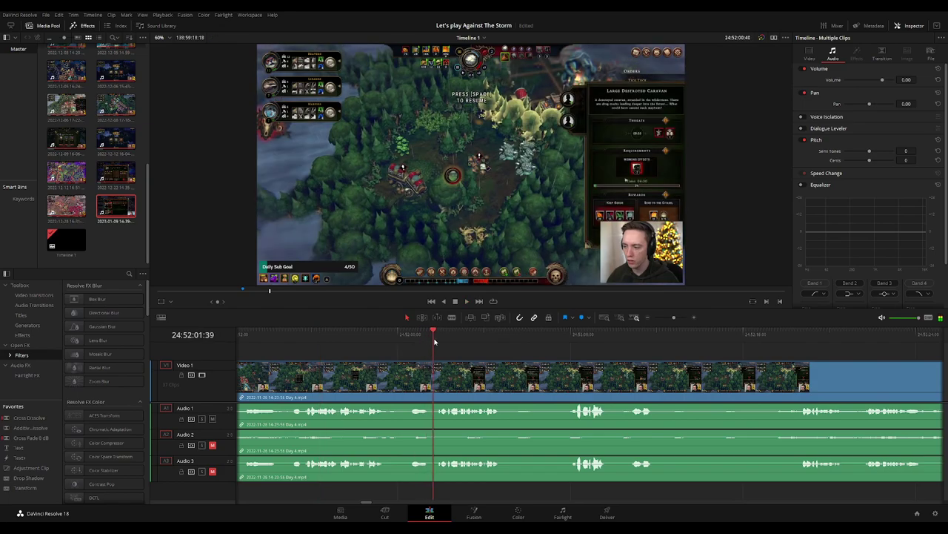
scroll(437, 341, "up", 2)
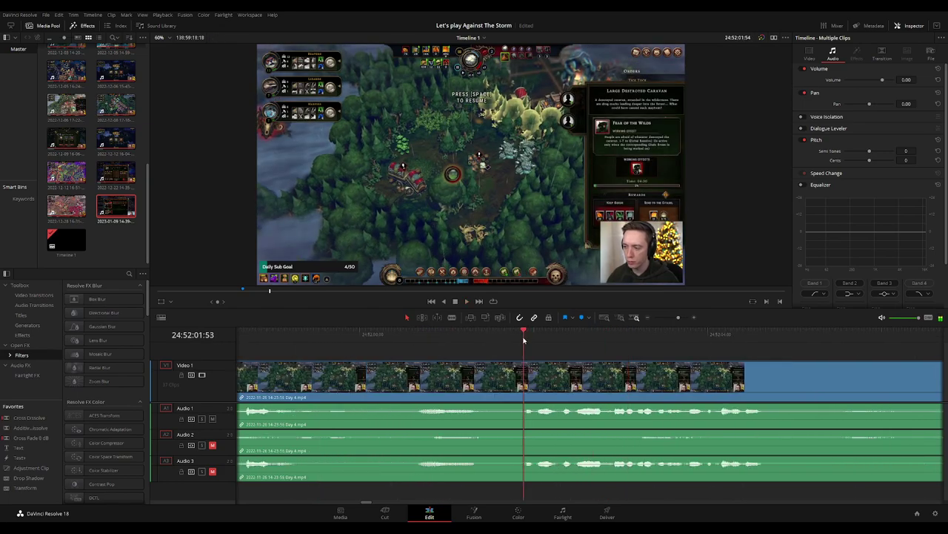
left_click(425, 342)
left_click(409, 343)
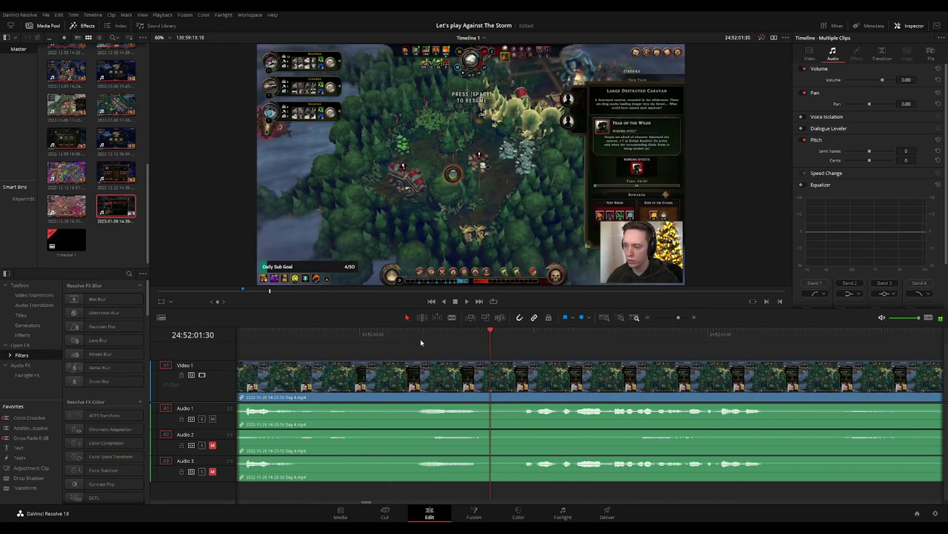
left_click_drag(407, 341, 359, 345)
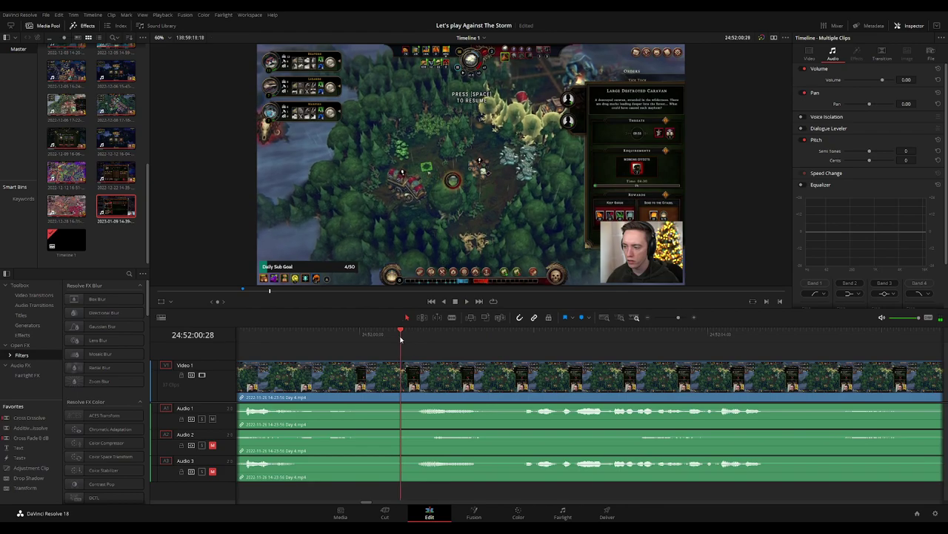
left_click(361, 343)
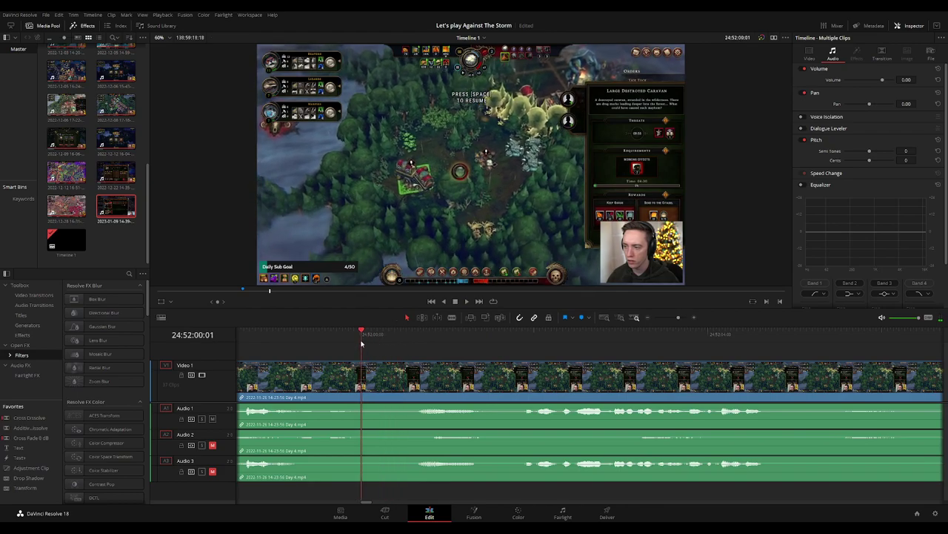
Split all tracks at 24:52:00:00, fade the video in, and move the cut slightly later.
left_click(364, 380)
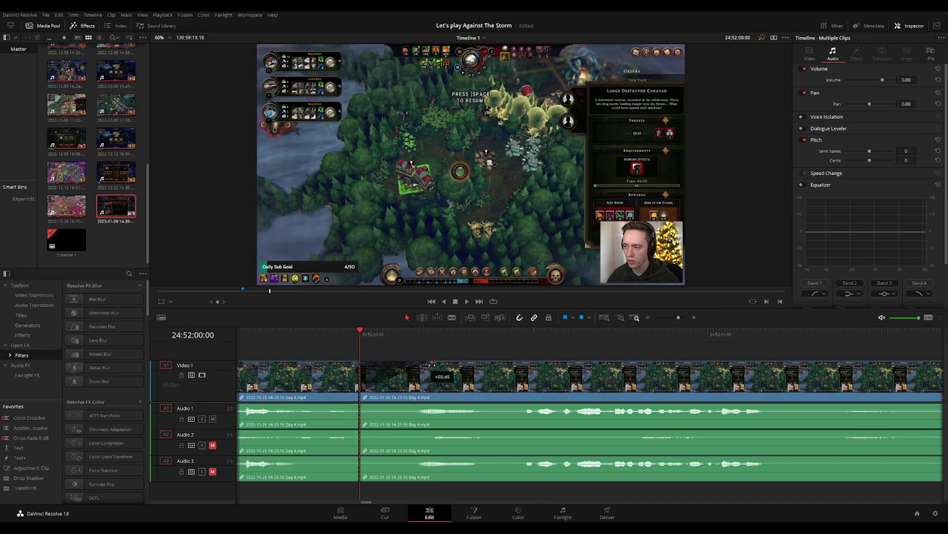
left_click_drag(446, 363, 447, 364)
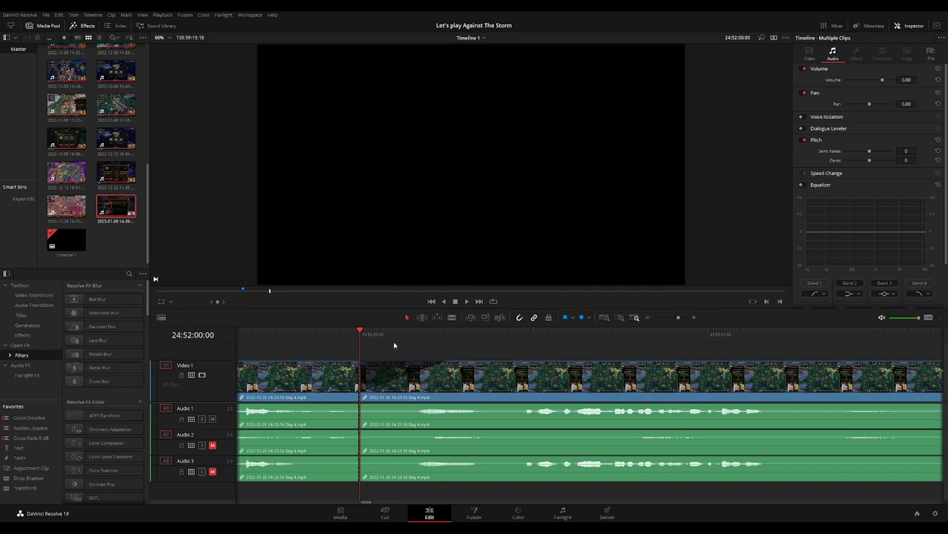
left_click_drag(393, 341, 402, 340)
mouse_move(359, 385)
left_mouse_down()
mouse_move(402, 383)
mouse_move(475, 404)
left_mouse_up()
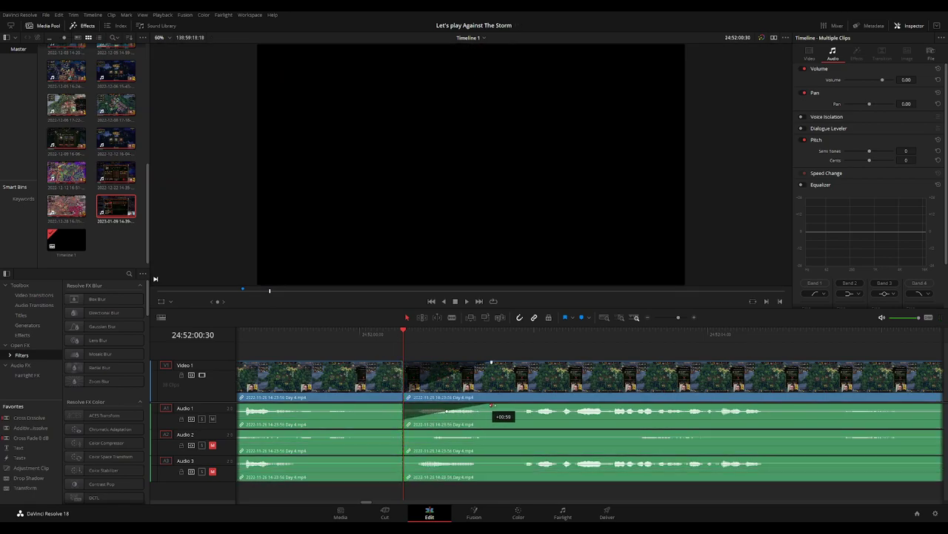
Fade Audio 2 and 3 in after the 24:52:00 cut; fade Audio 1–3 and video out before it.
left_click_drag(405, 430, 477, 432)
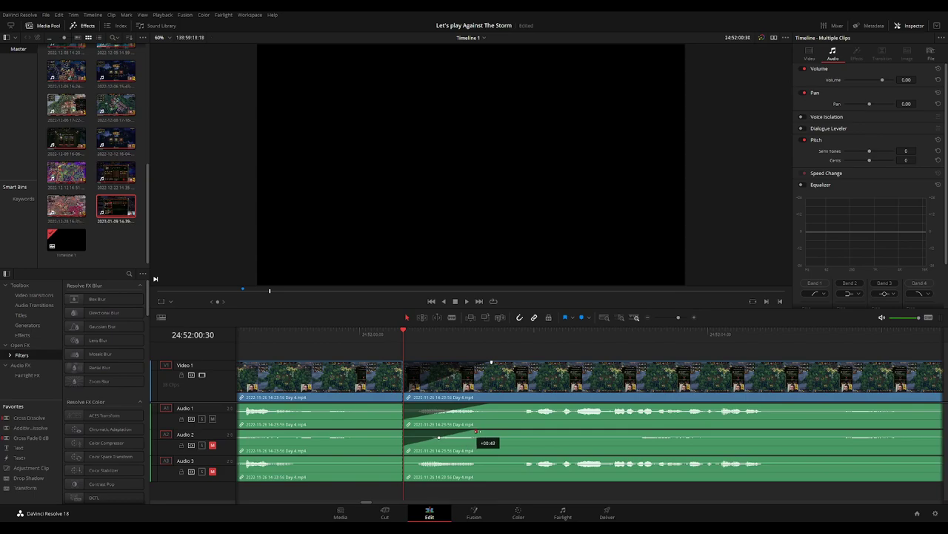
left_click_drag(404, 457, 486, 457)
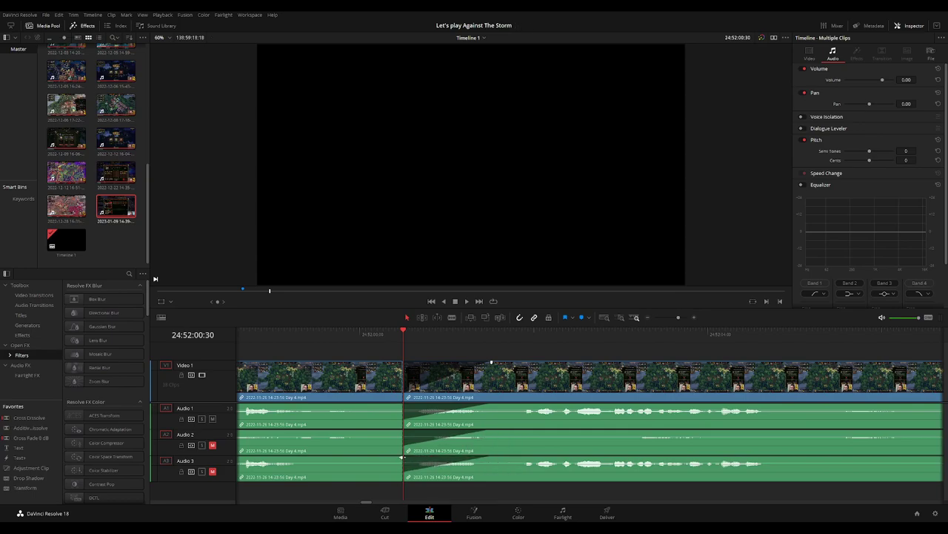
left_click_drag(402, 457, 330, 459)
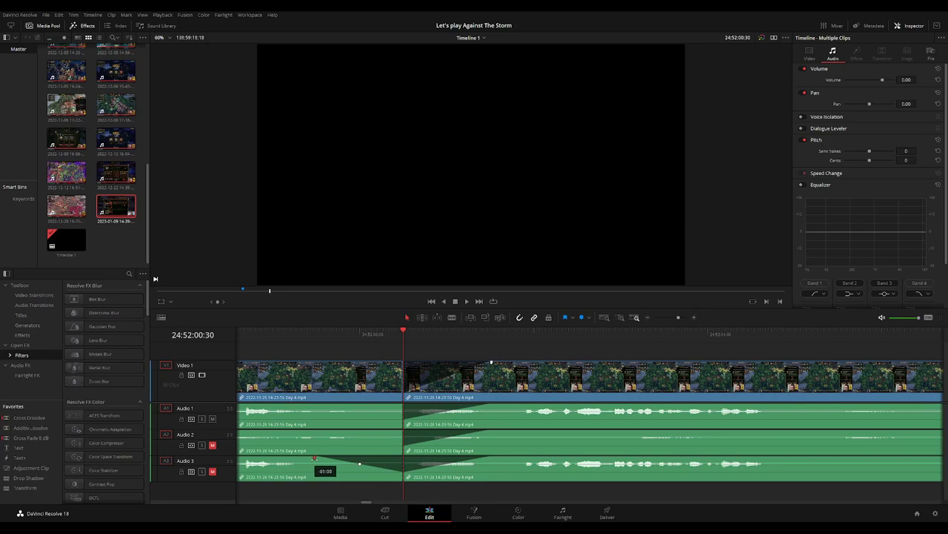
left_click_drag(401, 430, 346, 433)
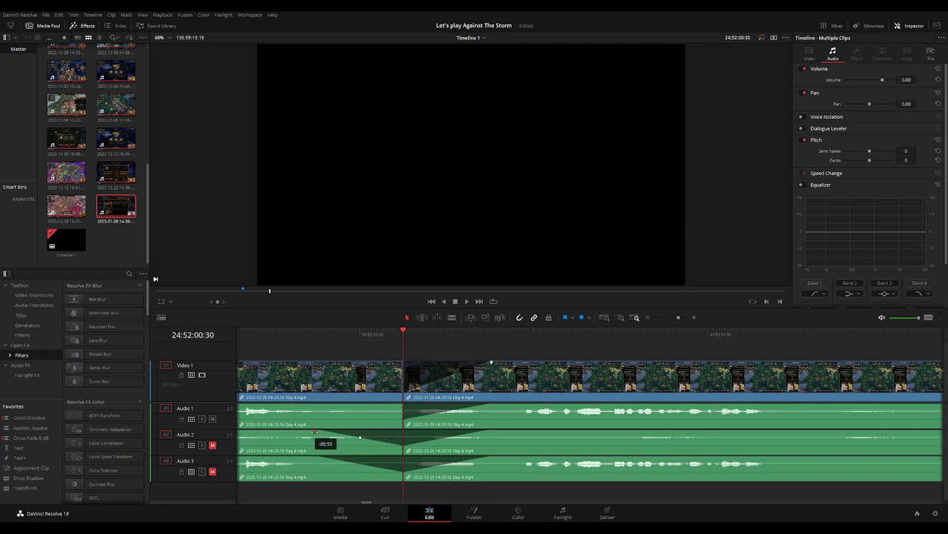
left_click_drag(403, 406, 337, 407)
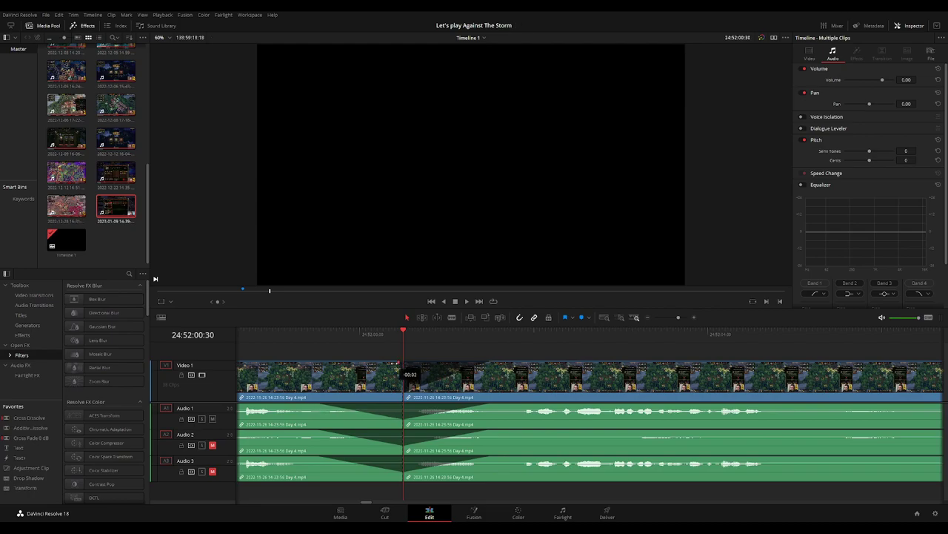
left_click_drag(400, 363, 324, 363)
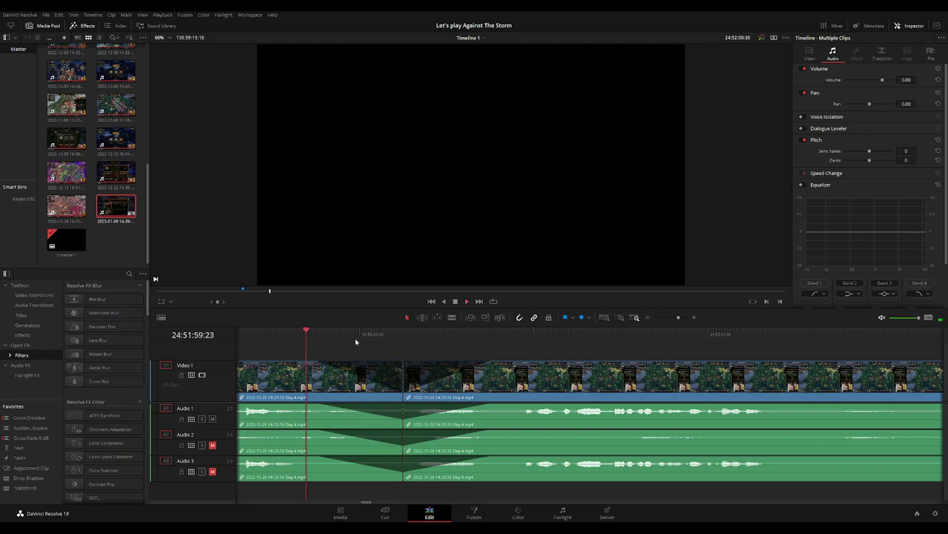
left_click(286, 340)
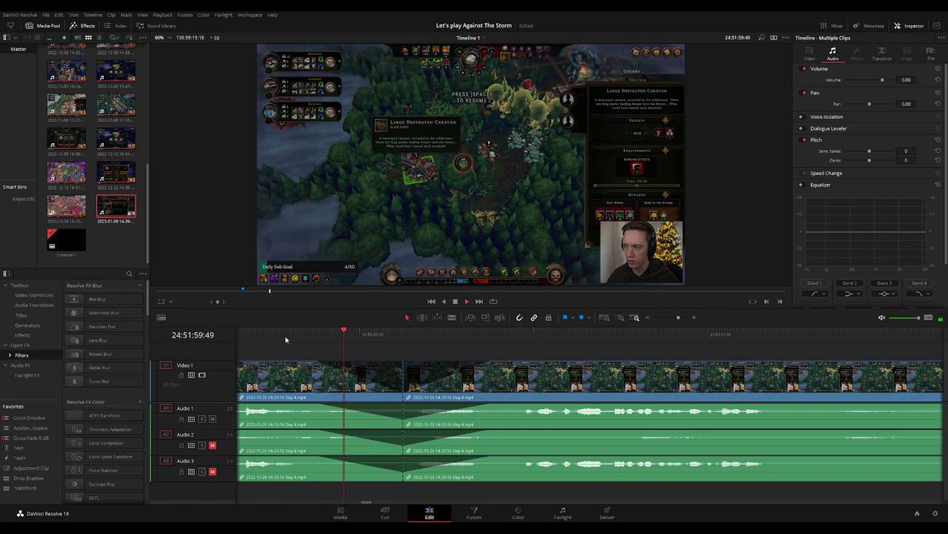
scroll(503, 346, "down", 2)
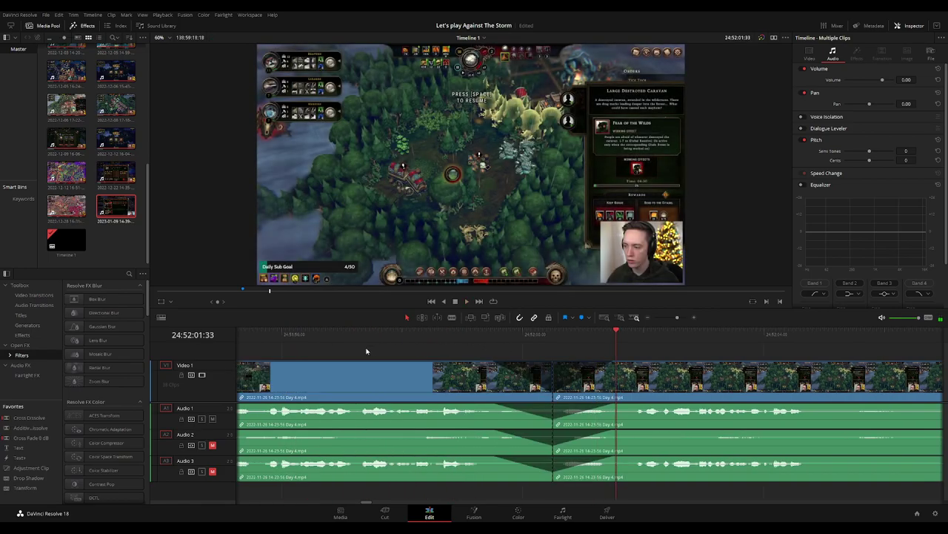
left_click(359, 346)
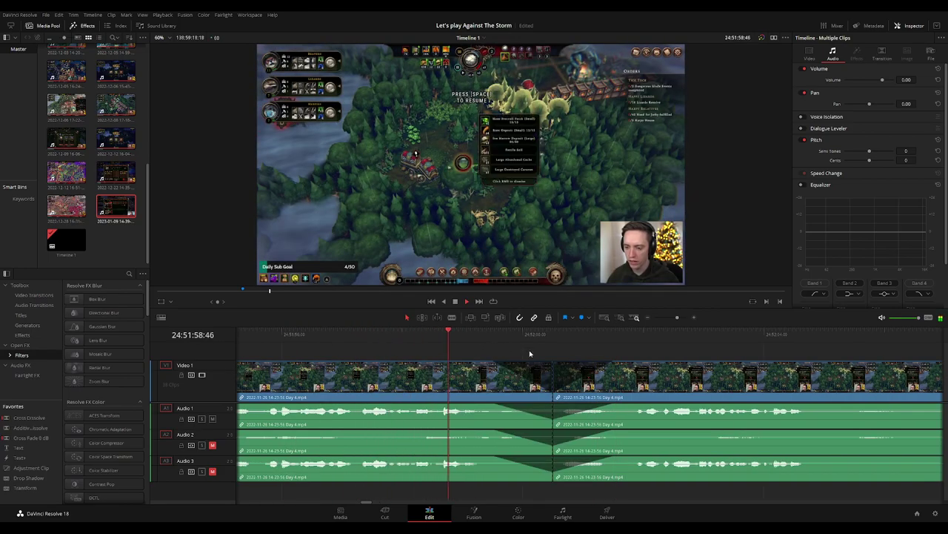
scroll(454, 341, "right", 2)
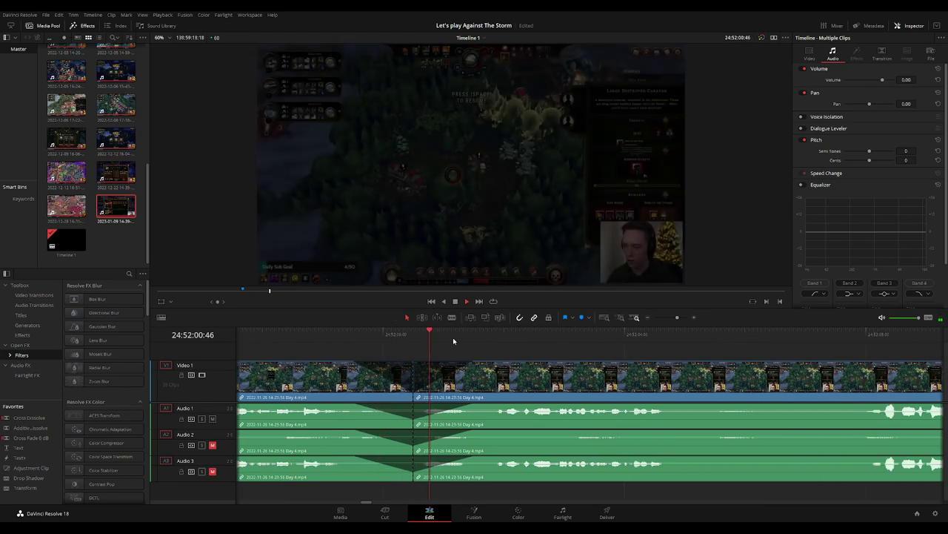
scroll(608, 348, "down", 3)
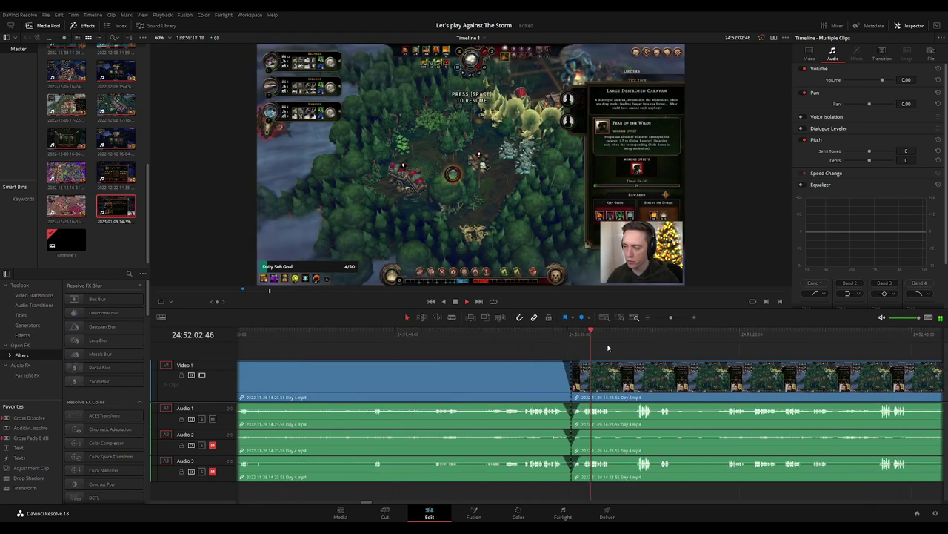
scroll(639, 346, "down", 2)
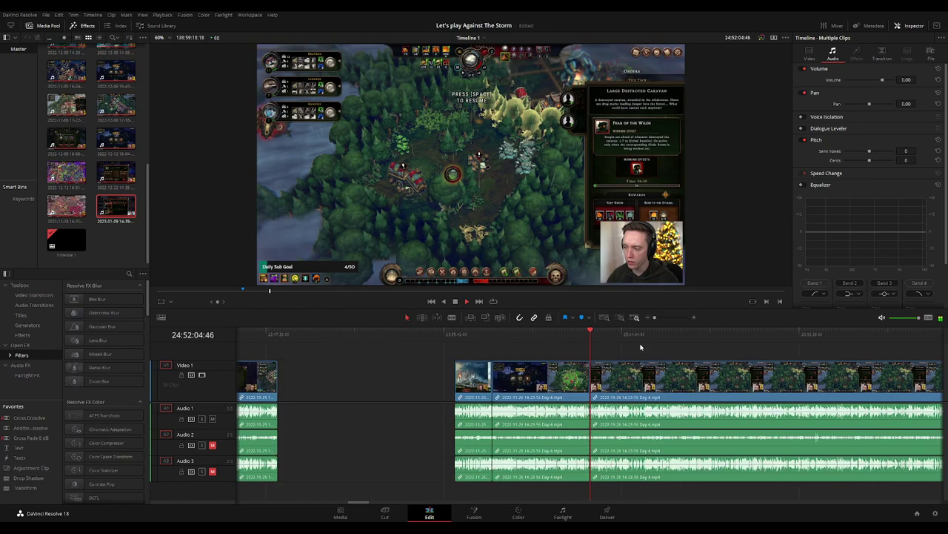
scroll(640, 349, "up", 3)
scroll(637, 351, "up", 1)
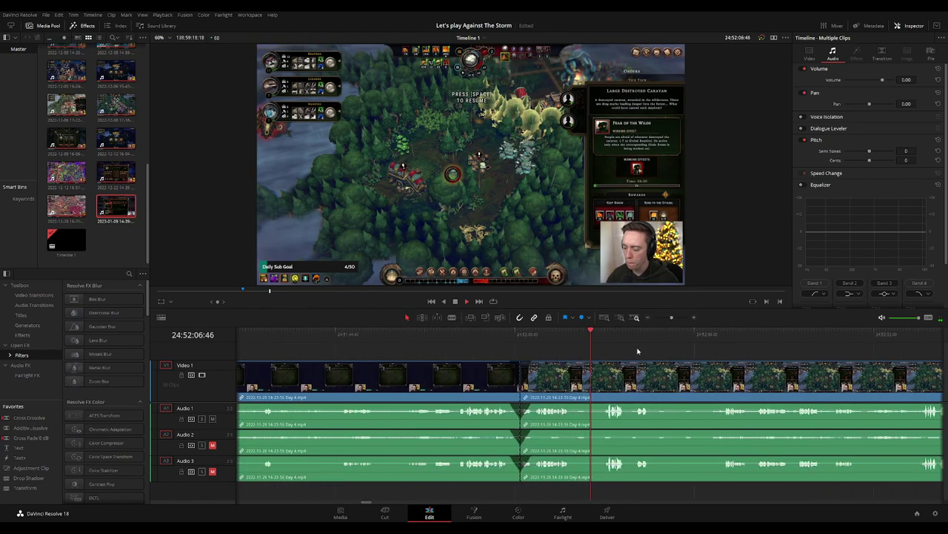
scroll(637, 351, "up", 1)
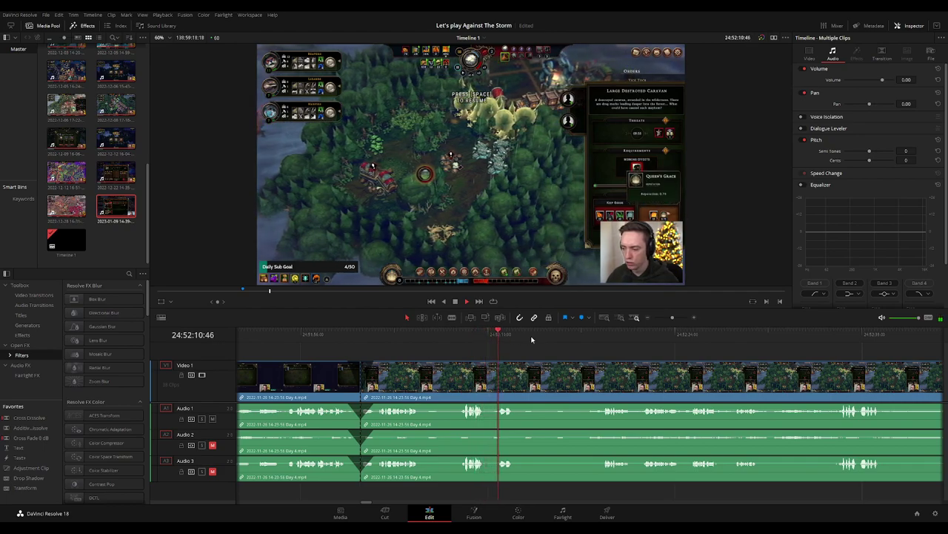
left_click(598, 335)
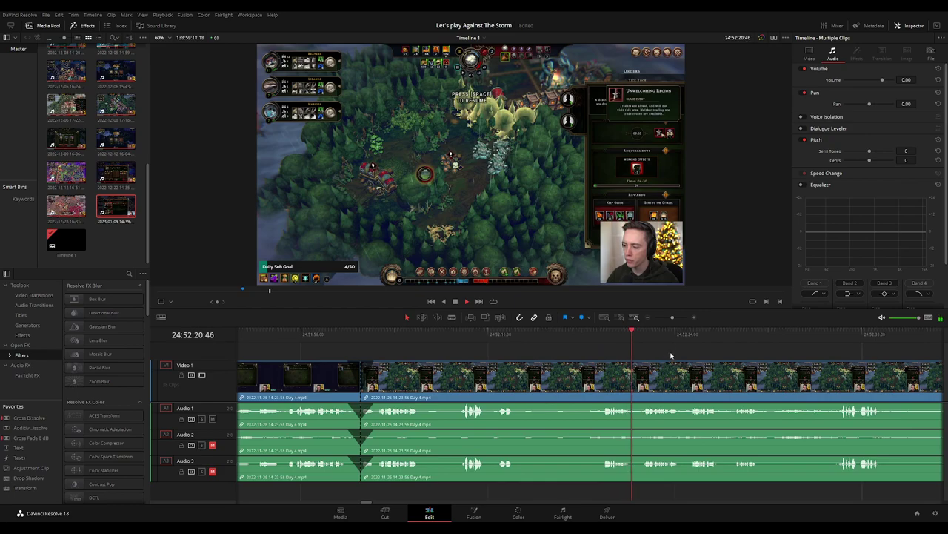
scroll(665, 354, "down", 2)
scroll(669, 356, "down", 3)
scroll(671, 356, "right", 3)
key("space")
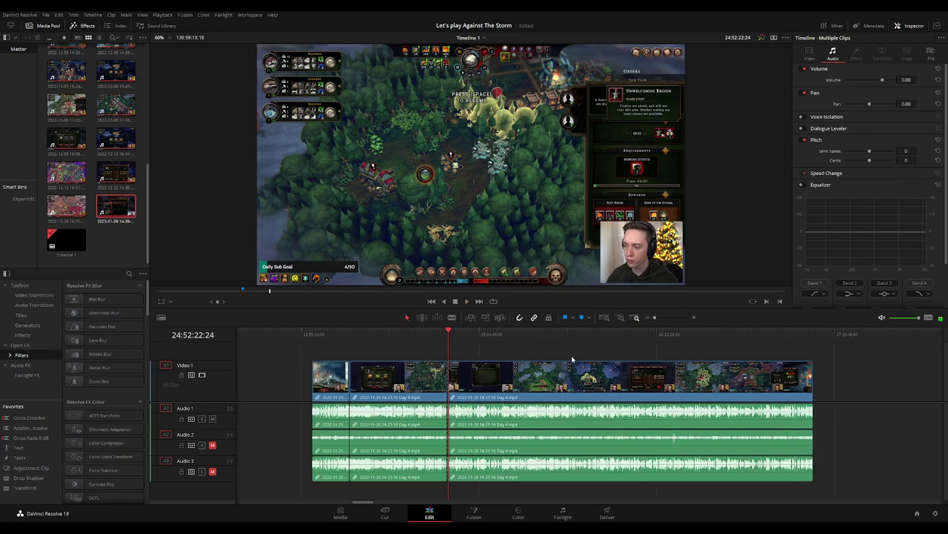
Select the Day 4 clips after the cut and move them far to the right.
left_click(311, 335)
left_click(449, 340)
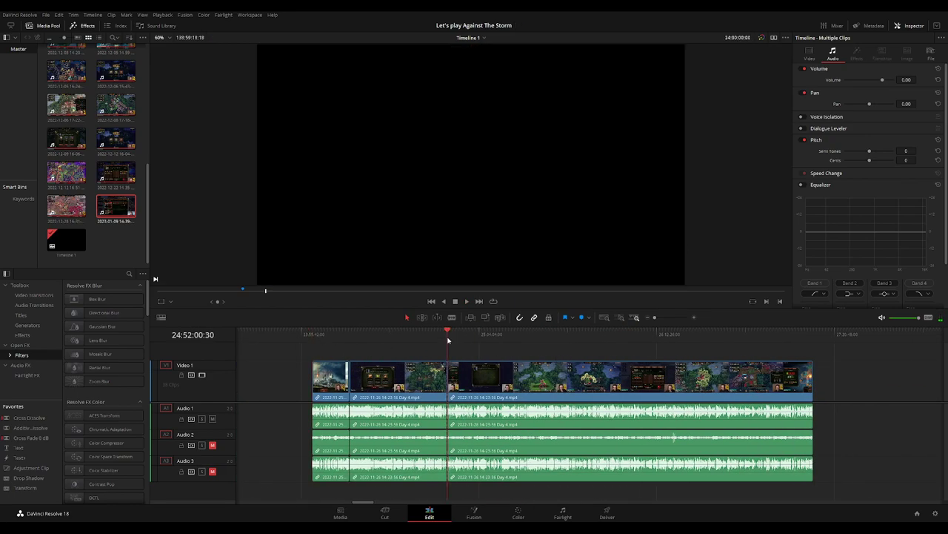
scroll(444, 344, "right", 2)
scroll(415, 342, "right", 2)
left_click_drag(453, 379, 736, 379)
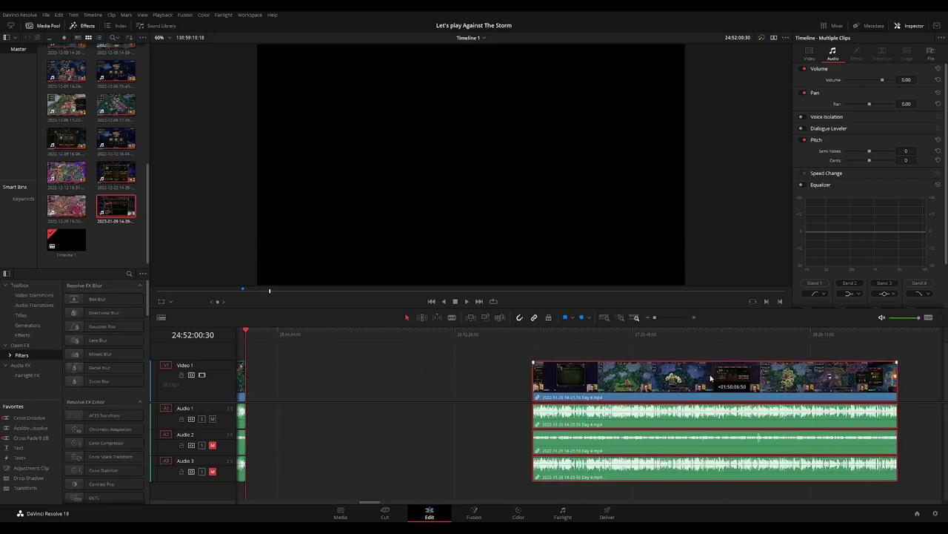
left_click(380, 360)
scroll(402, 353, "left", 2)
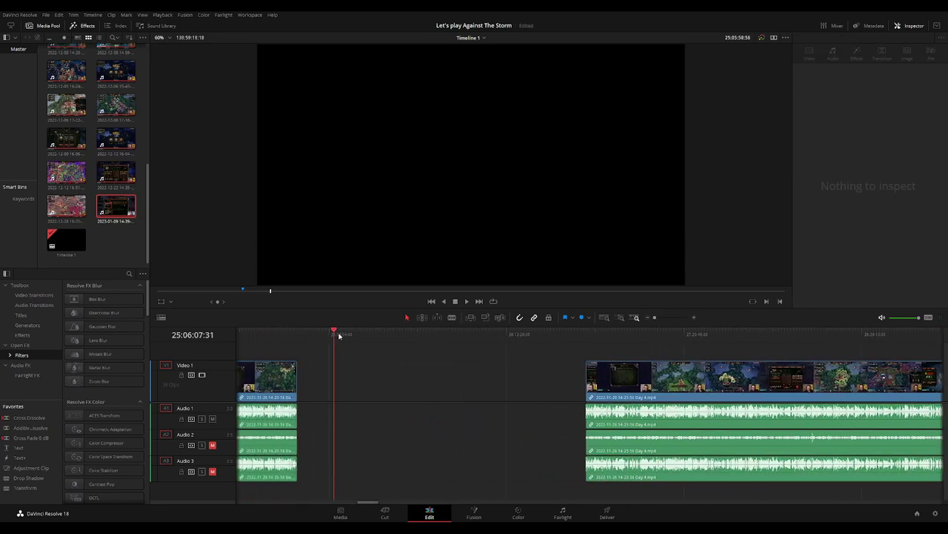
Park the playhead at 26:00:00:00, snap the later clips back to it and play them.
left_click_drag(339, 335, 473, 358)
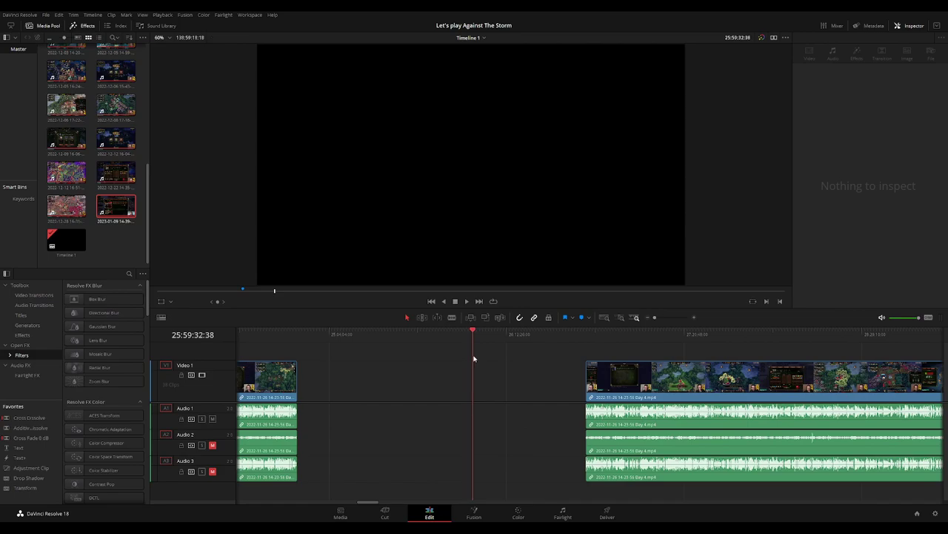
scroll(519, 355, "up", 2)
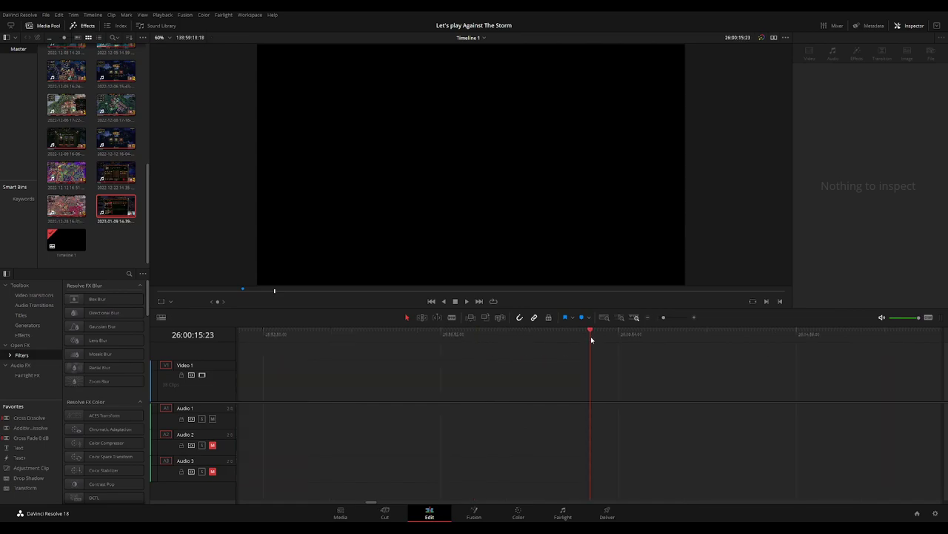
left_click_drag(591, 339, 580, 339)
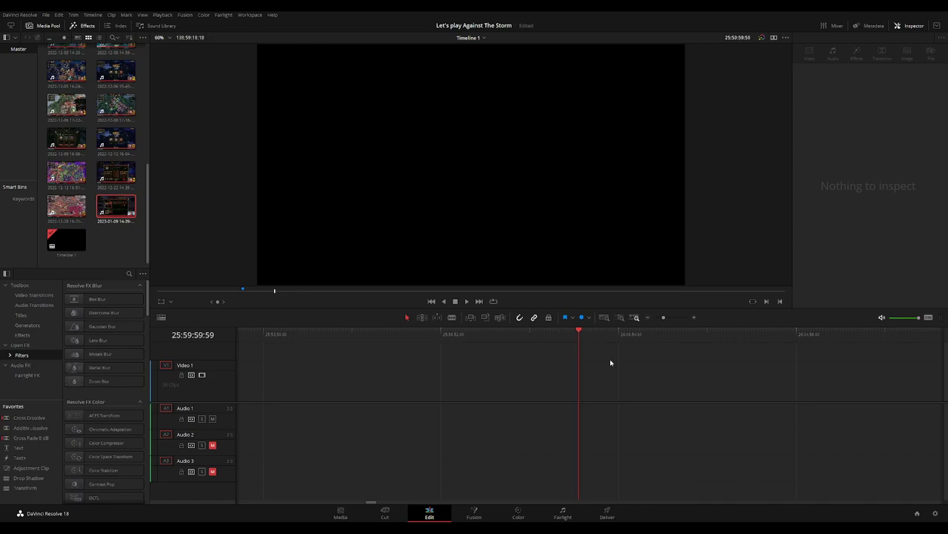
scroll(611, 363, "down", 2)
scroll(657, 364, "right", 5)
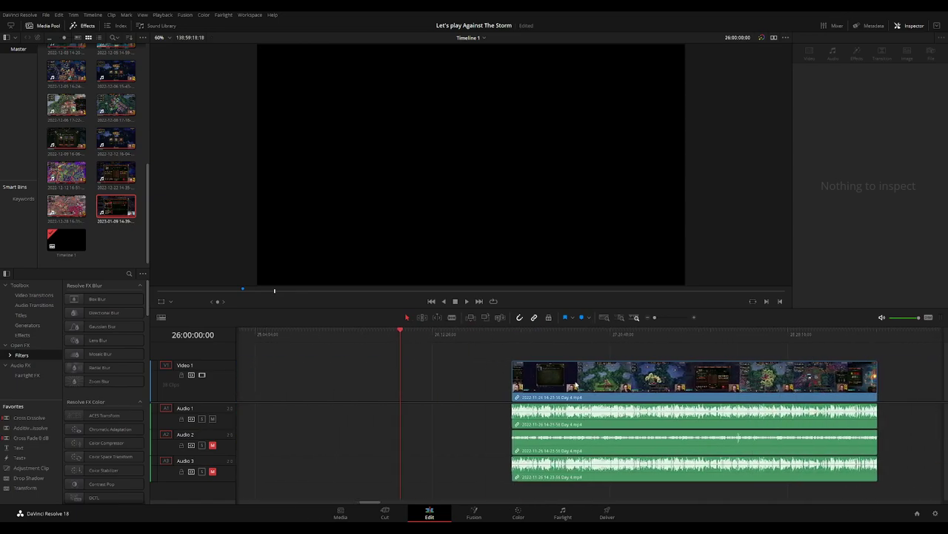
left_click_drag(571, 381, 463, 381)
key("space")
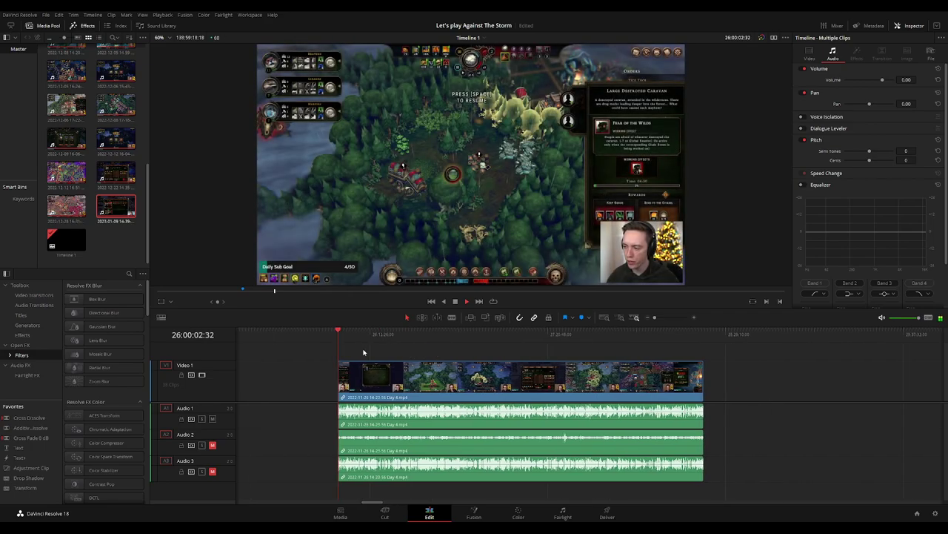
Scrub the later gameplay to find the game dialog moment near 26:52:20.
left_click_drag(351, 338, 475, 343)
scroll(600, 350, "up", 5)
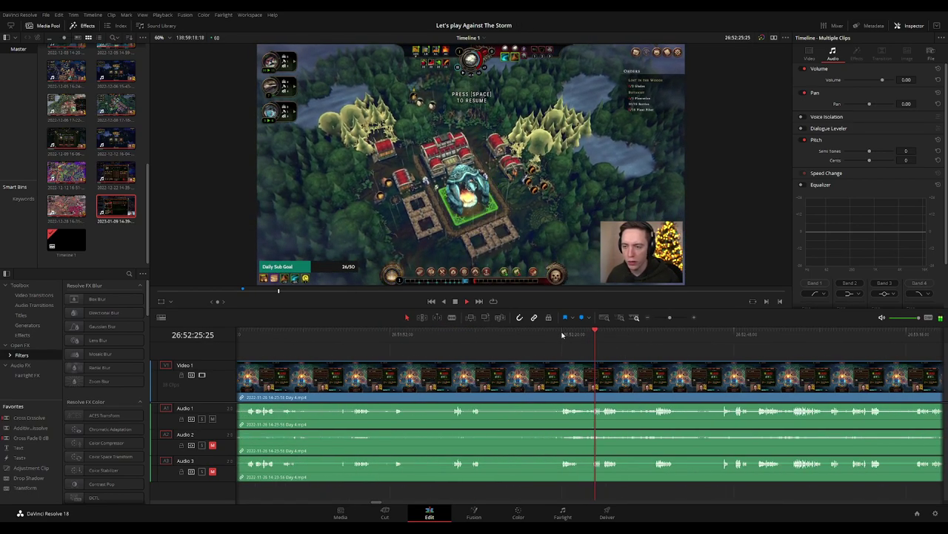
left_click(593, 348)
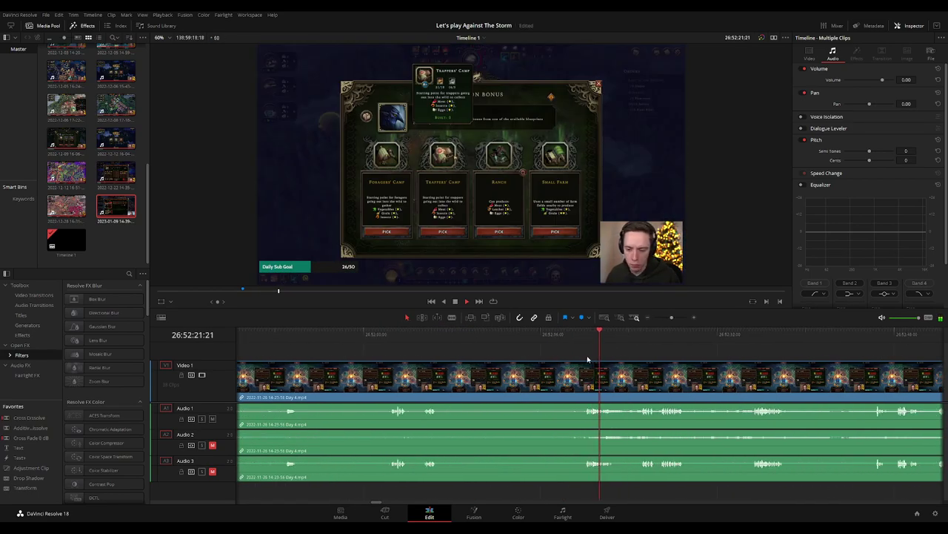
scroll(587, 360, "down", 2)
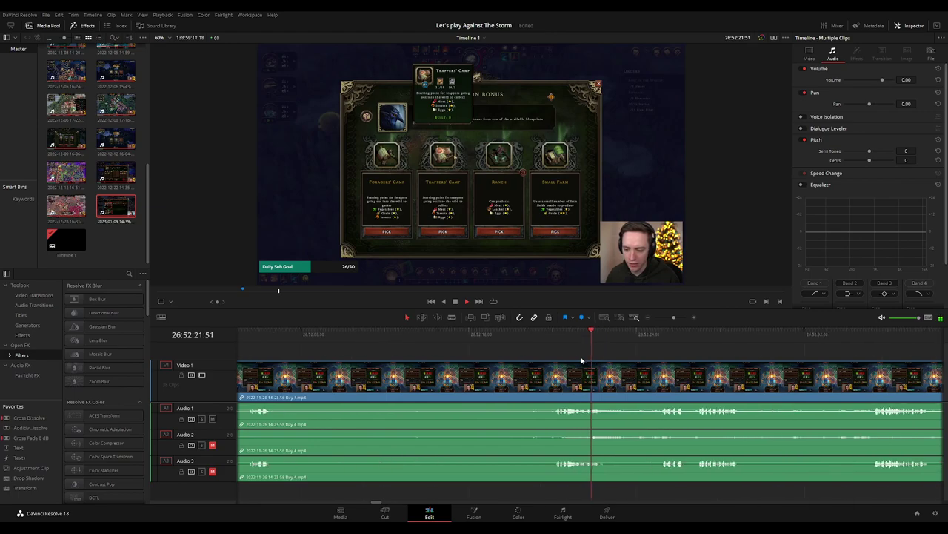
left_click(558, 352)
Split all tracks at 26:52:19:00 and trim the start of the clip after the cut.
scroll(589, 335, "up", 2)
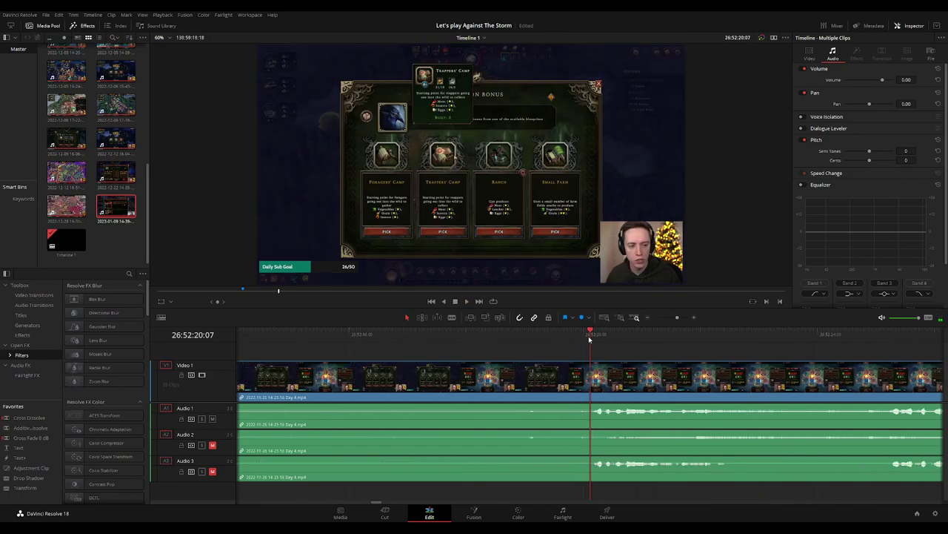
left_click_drag(585, 338, 525, 342)
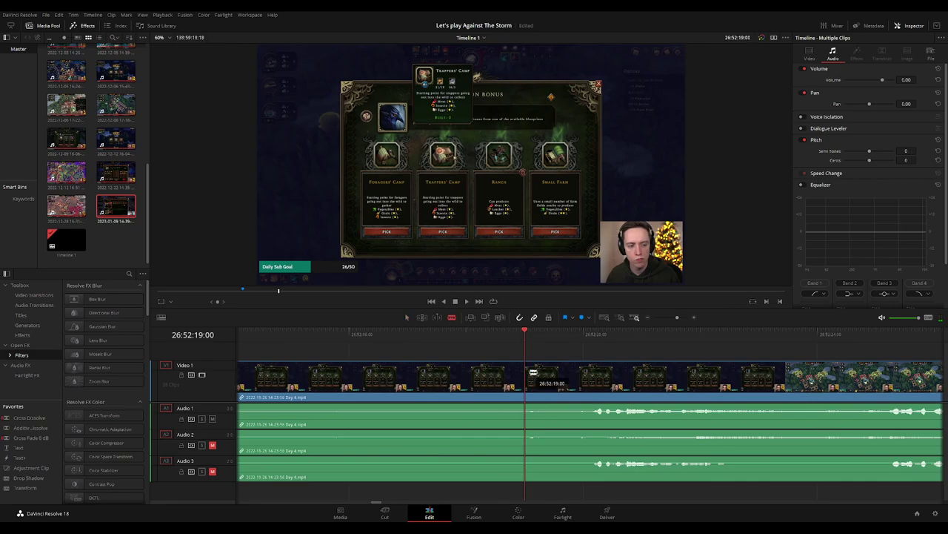
left_click(529, 368)
left_click_drag(525, 363, 585, 375)
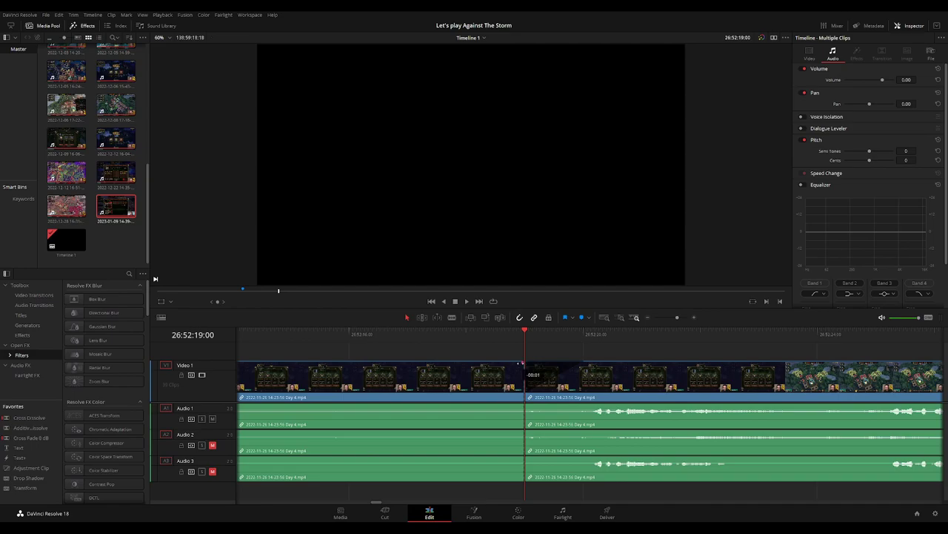
Trim the video before the 26:52:19:00 cut and fade Audio 1–3 out before and in after it.
left_click_drag(521, 363, 478, 363)
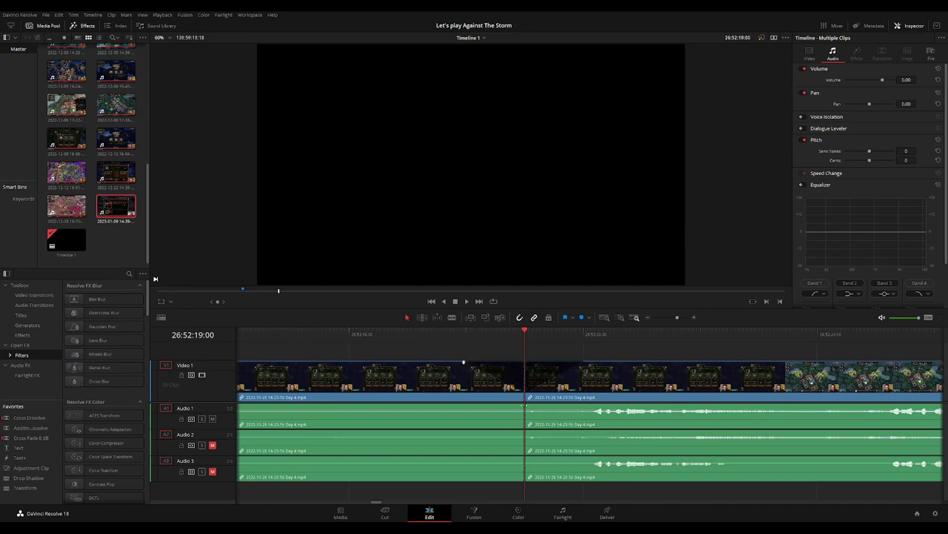
left_click_drag(523, 406, 462, 406)
left_click_drag(525, 405, 582, 404)
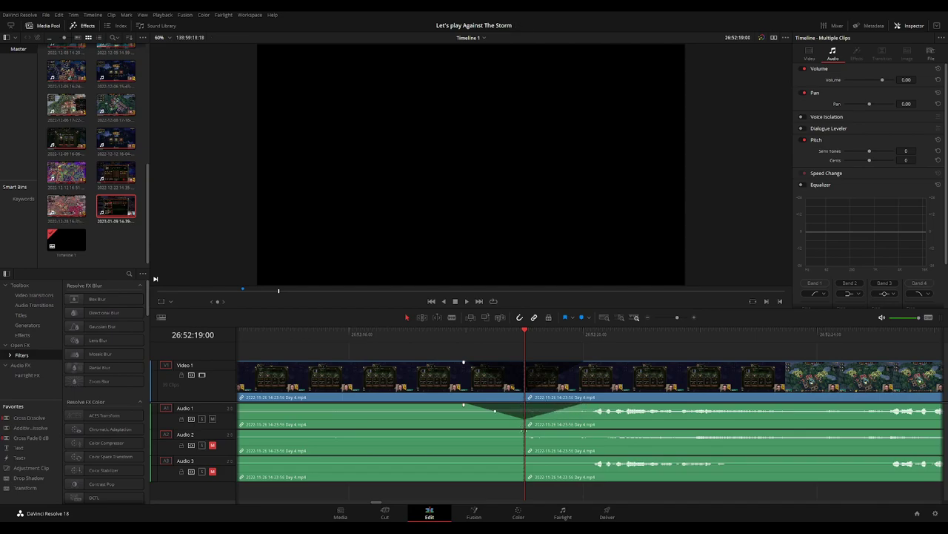
left_click_drag(524, 431, 478, 431)
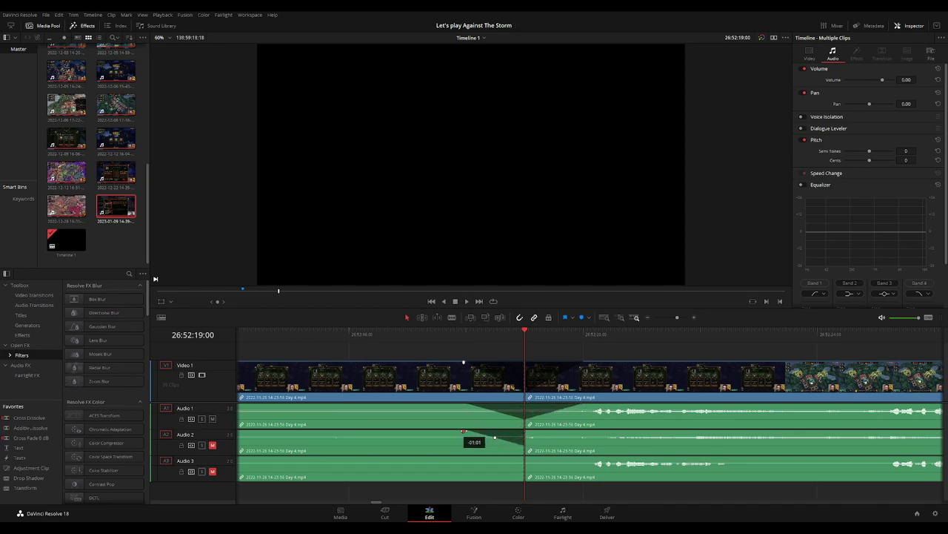
left_click_drag(526, 431, 586, 432)
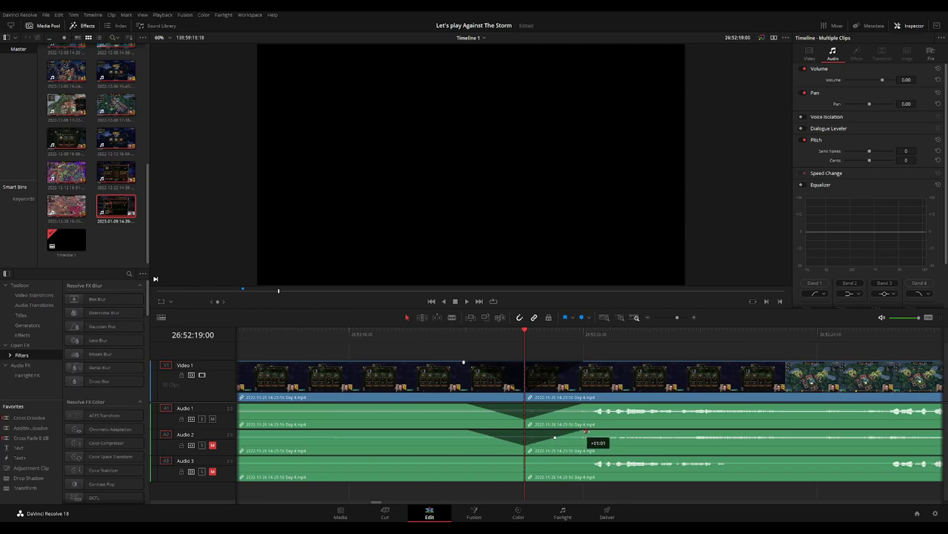
left_click_drag(522, 457, 467, 457)
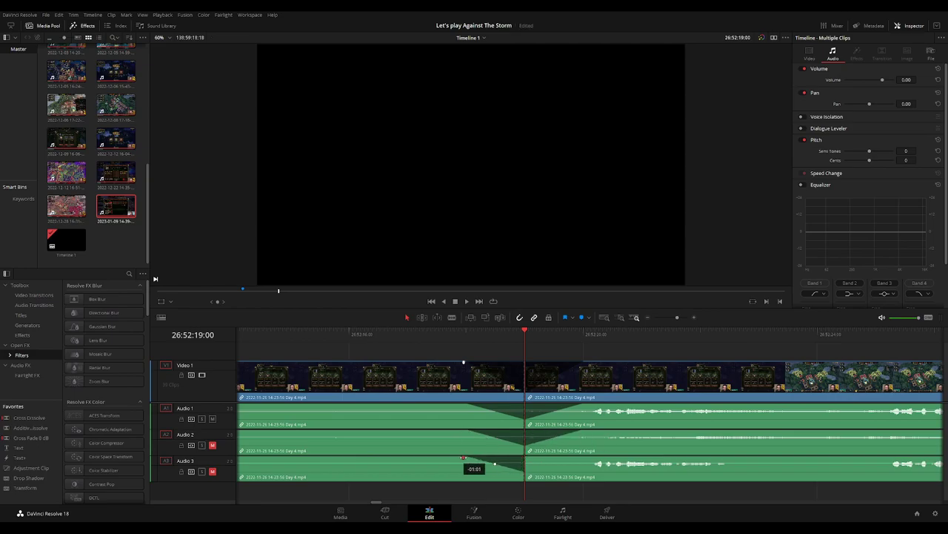
left_click_drag(525, 458, 580, 458)
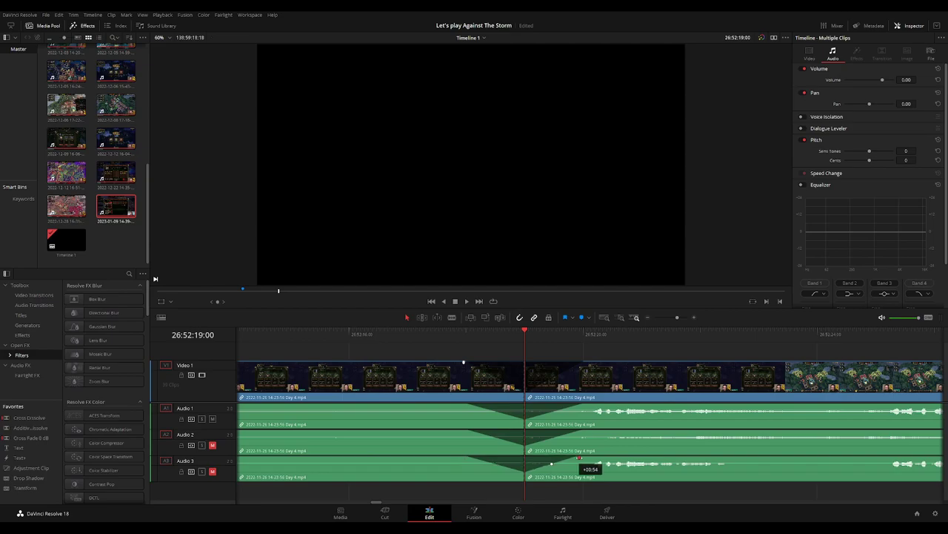
Review the previous cut, then select and drag the later Day 4 clip from 26:00:00:00.
key("space")
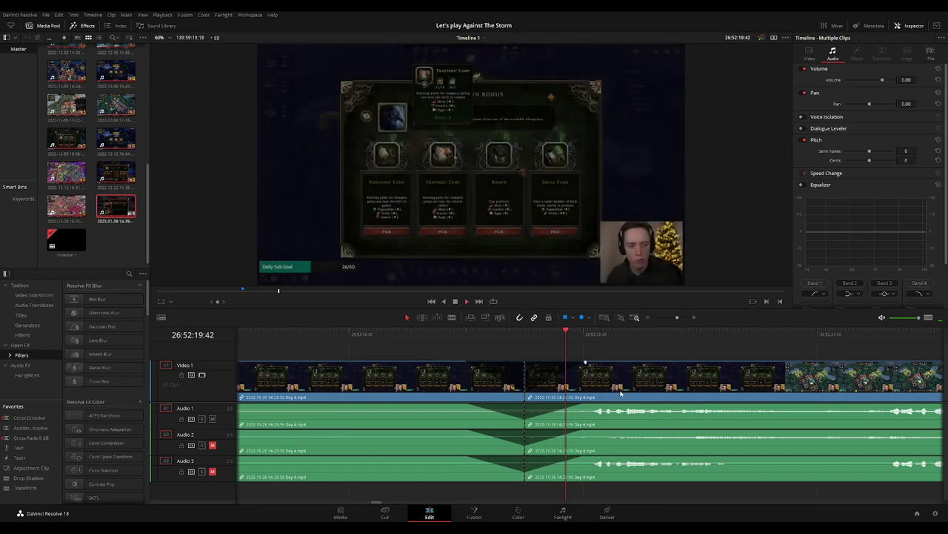
scroll(683, 371, "right", 4)
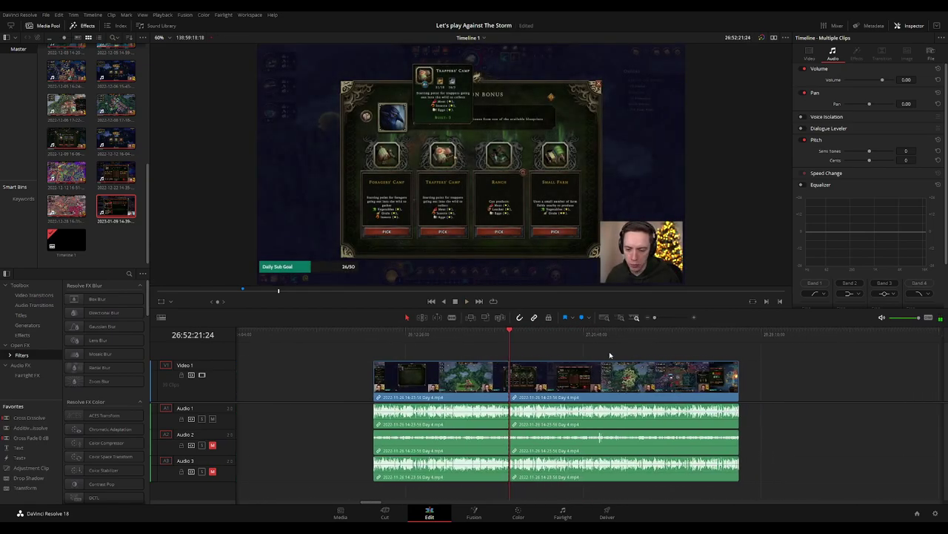
left_click(312, 338)
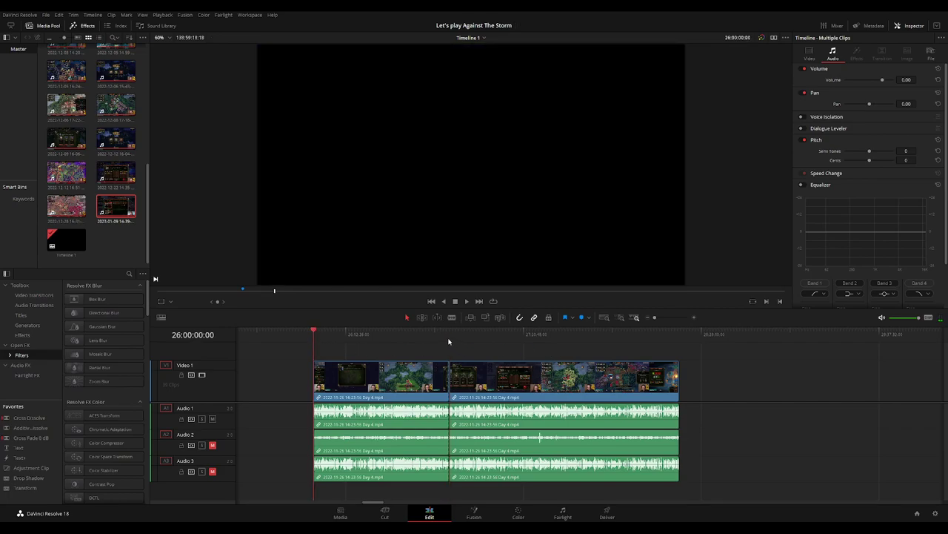
left_click(448, 340)
scroll(529, 355, "right", 4)
left_click_drag(434, 367, 743, 380)
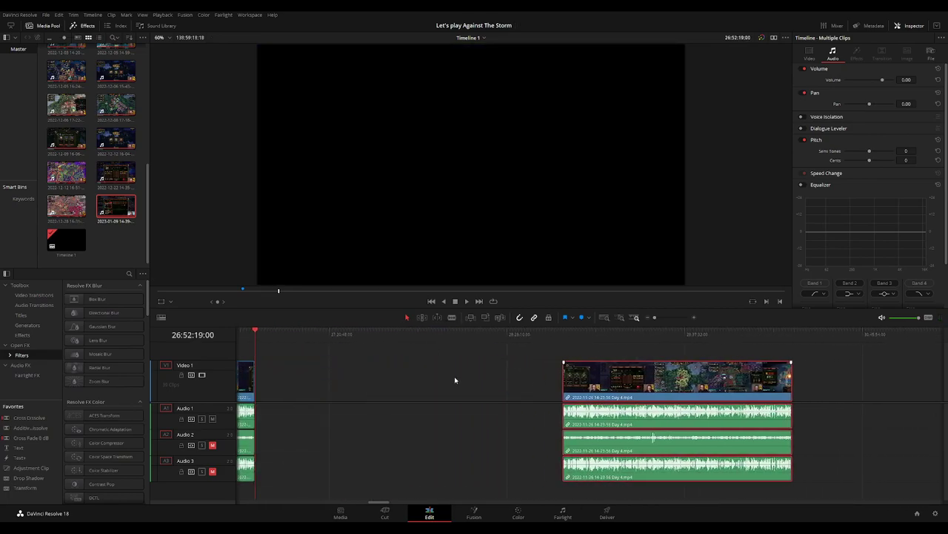
left_click(422, 363)
Park the playhead at 28:00:00:00 and move the later Day 4 clip to start there.
left_click_drag(350, 348, 493, 362)
key("ctrl+equal")
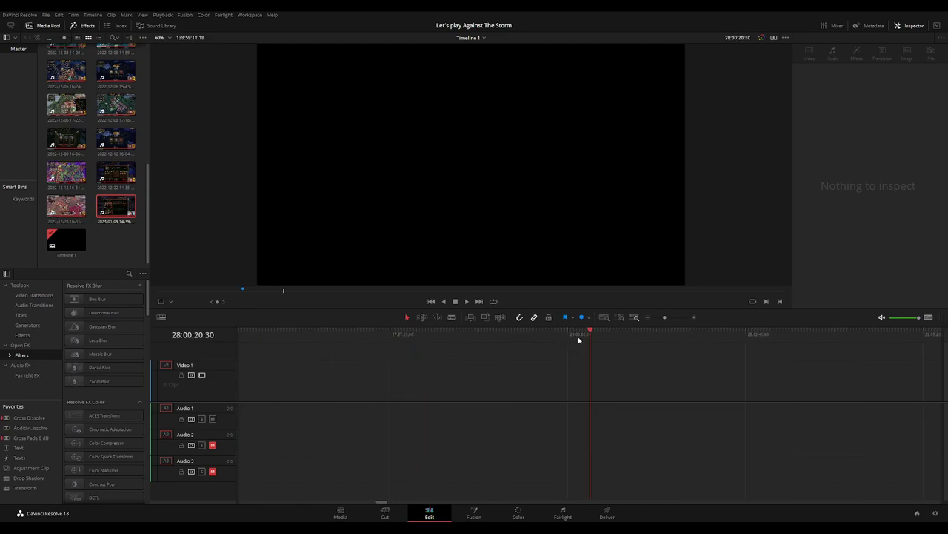
left_click_drag(579, 340, 569, 338)
key("ctrl+minus")
left_click_drag(778, 362, 647, 362)
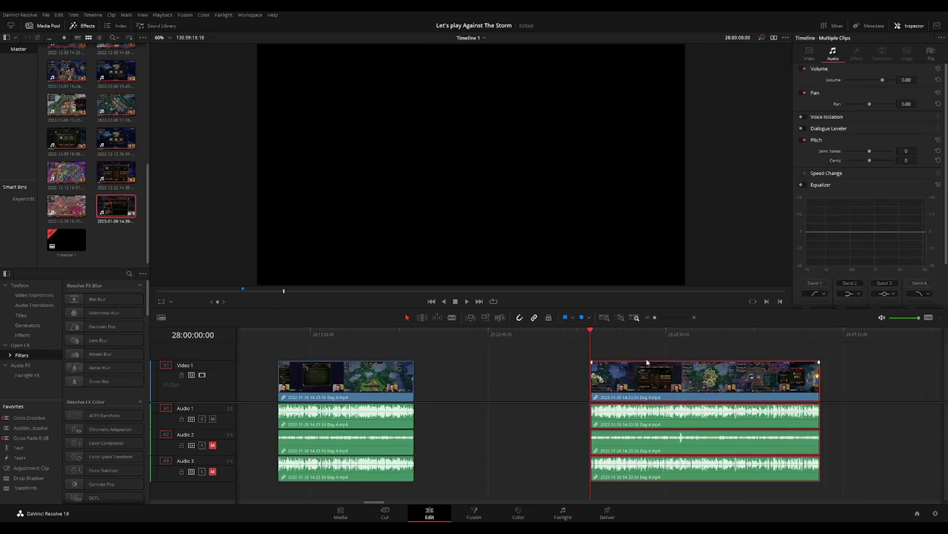
Play through the moved clip's footage and set the playhead near 28:52:07:01.
scroll(507, 351, "right", 5)
left_click_drag(459, 341, 533, 340)
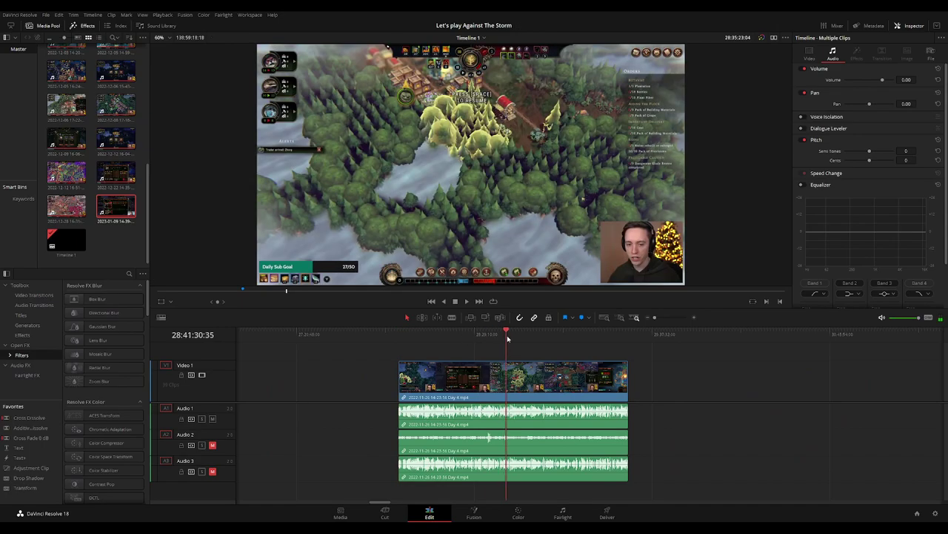
key("space")
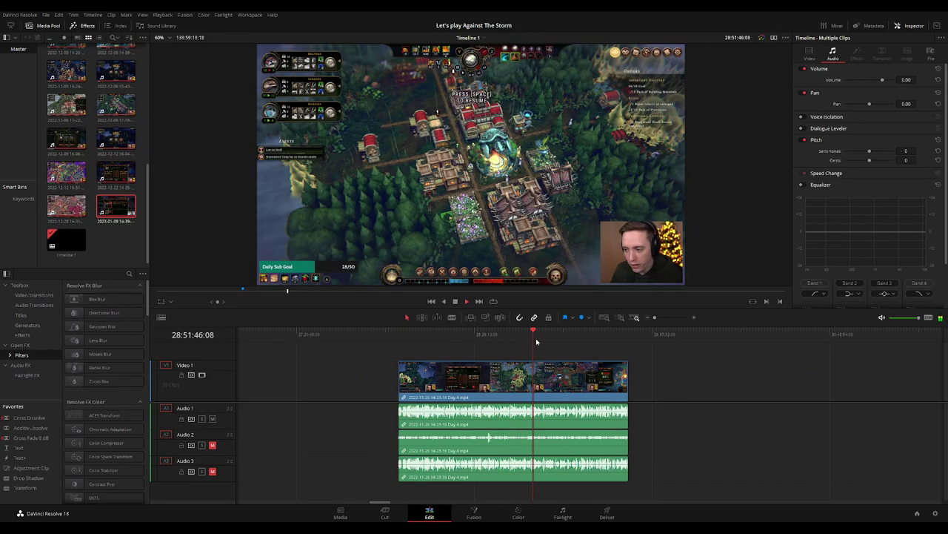
key("ctrl+equal")
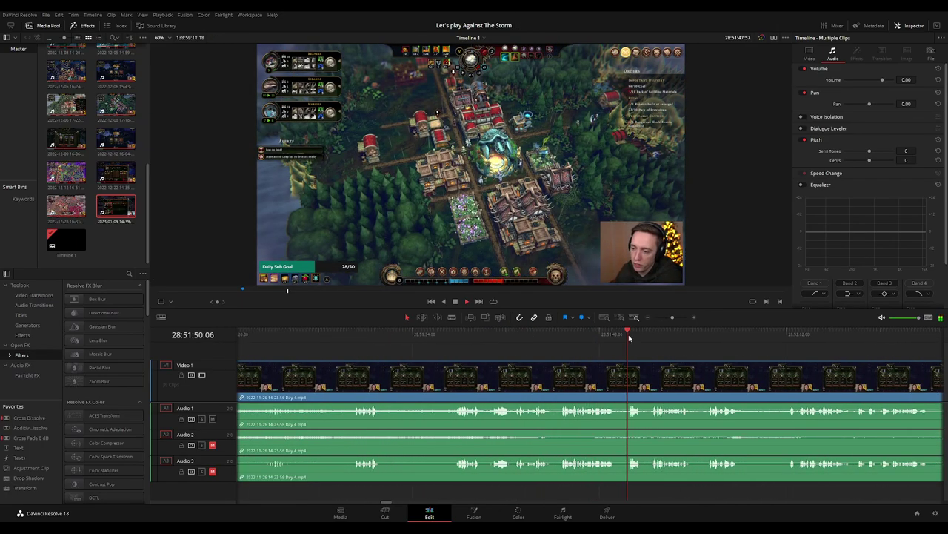
scroll(563, 347, "right", 5)
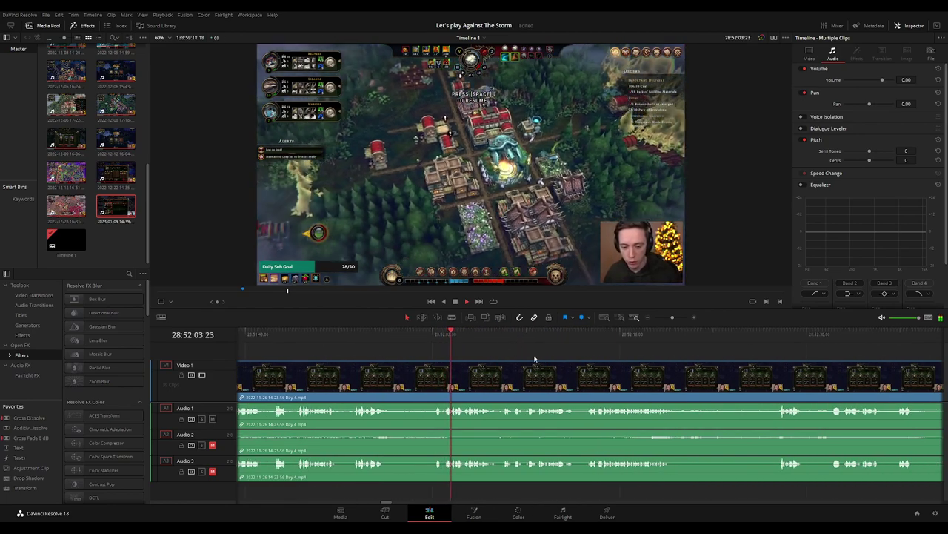
scroll(439, 337, "right", 3)
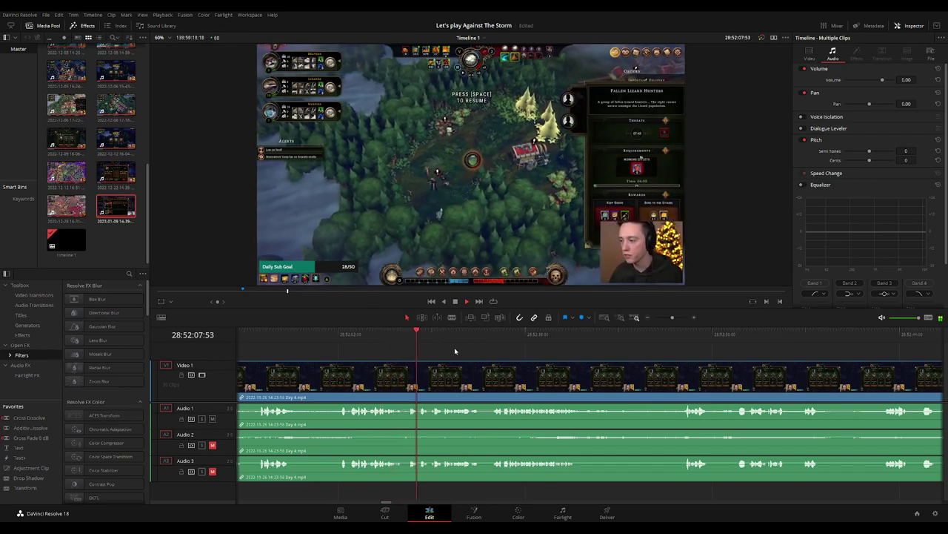
scroll(474, 357, "up", 2)
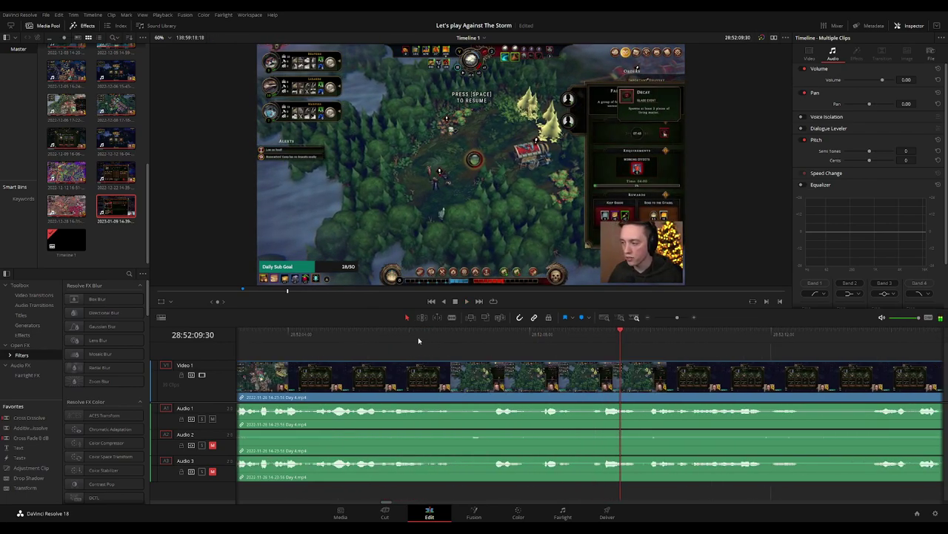
left_click(434, 337)
left_click(472, 341)
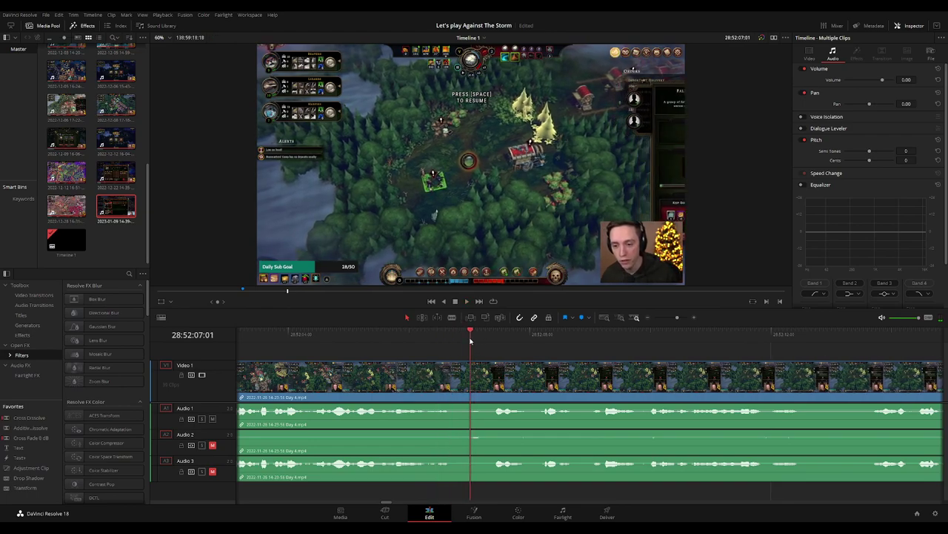
Split at 28:52:07, trim away the footage after it, and fade Audio 1 out and in.
key("ctrl+b")
mouse_move(478, 375)
left_mouse_down()
mouse_move(526, 367)
mouse_move(406, 363)
mouse_move(453, 337)
left_mouse_up()
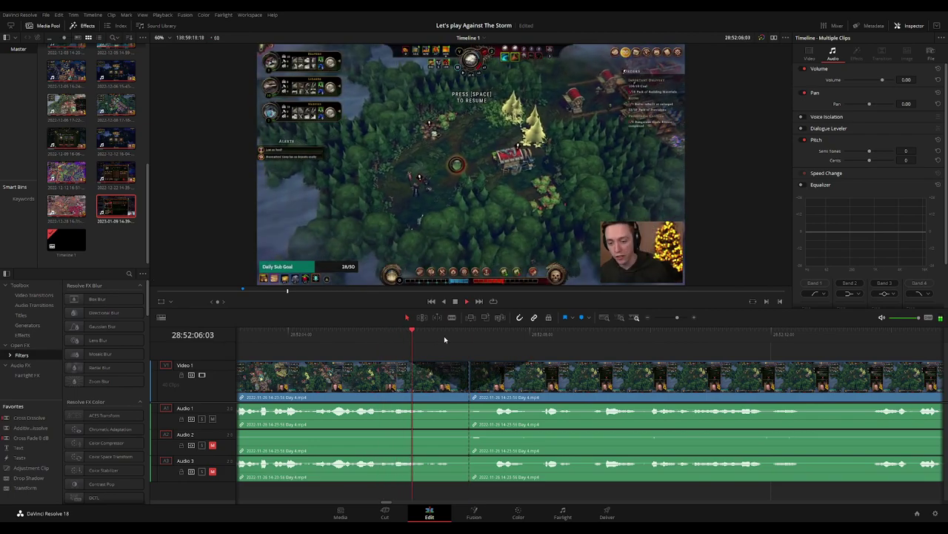
left_click_drag(467, 405, 407, 404)
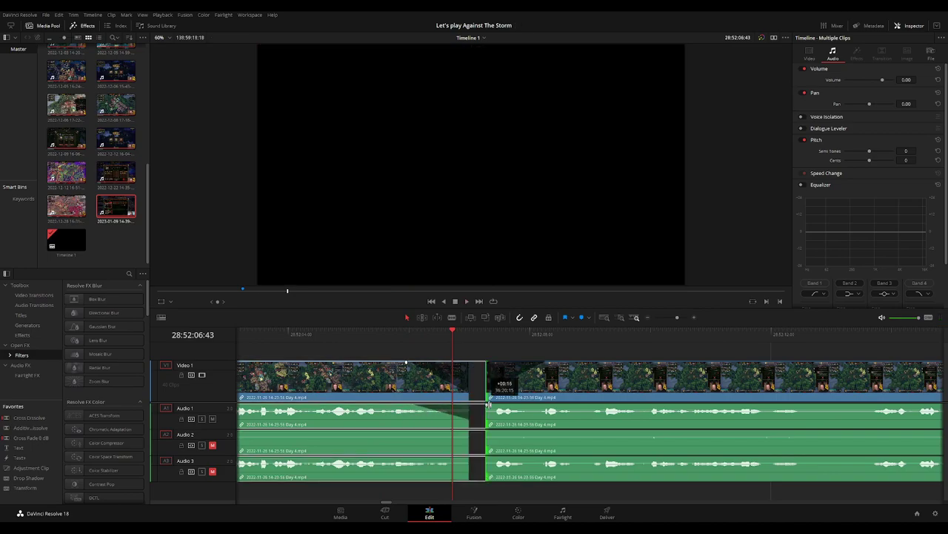
left_click_drag(468, 405, 519, 405)
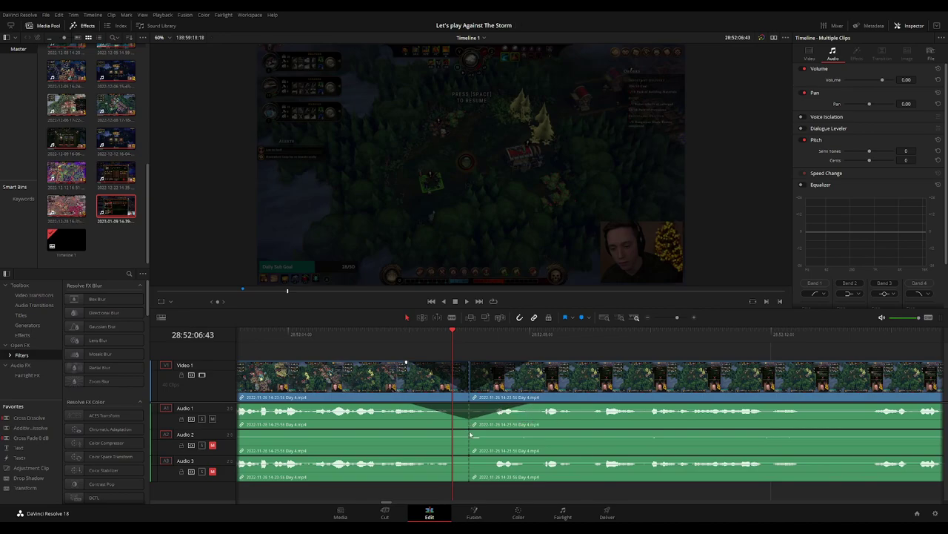
Add fade-outs and fade-ins on Audio 2 and Audio 3 at the cut, then play it back.
left_click_drag(447, 432, 411, 431)
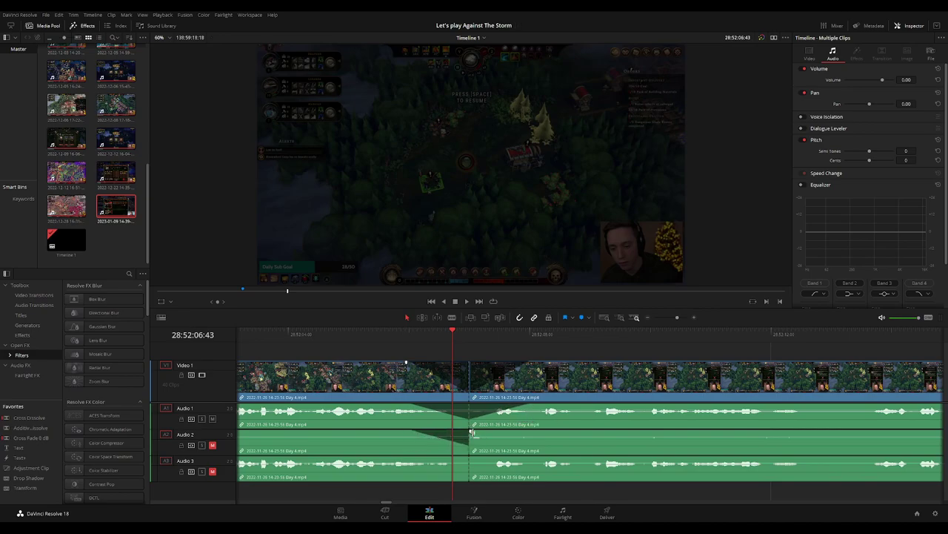
left_click_drag(471, 431, 528, 432)
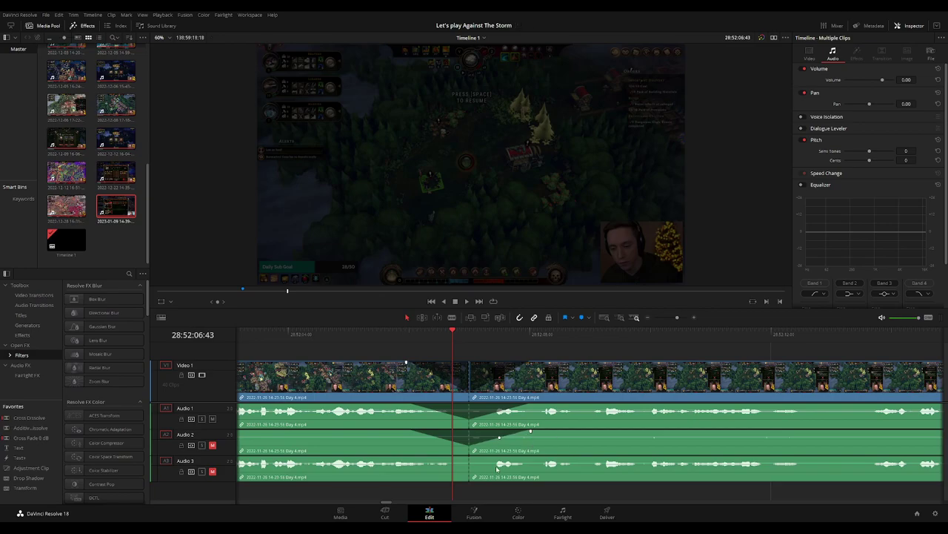
left_click_drag(470, 457, 410, 457)
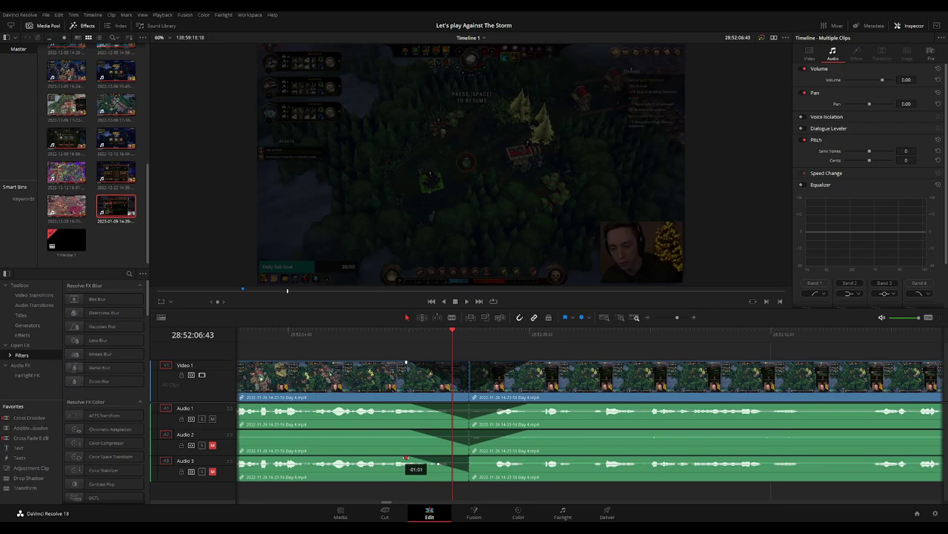
left_click_drag(469, 457, 533, 459)
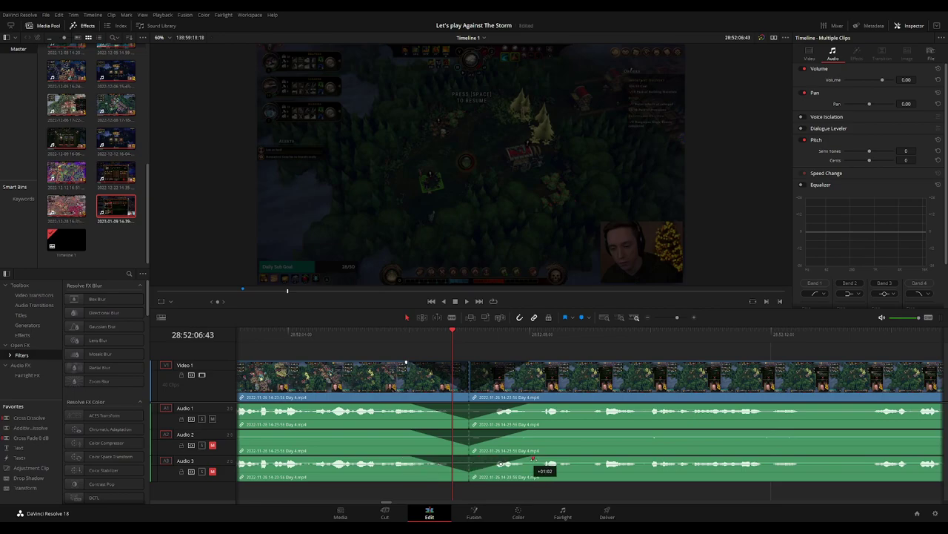
left_click(320, 335)
key("space")
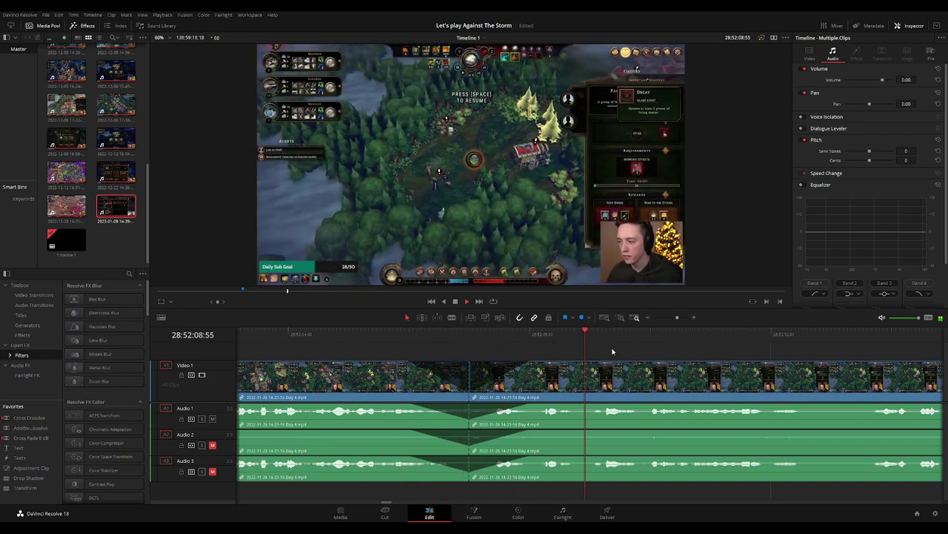
From 28:00:00:00, drag the clip after the 28:52 cut later on the timeline.
key("ctrl+minus")
key("ctrl+minus")
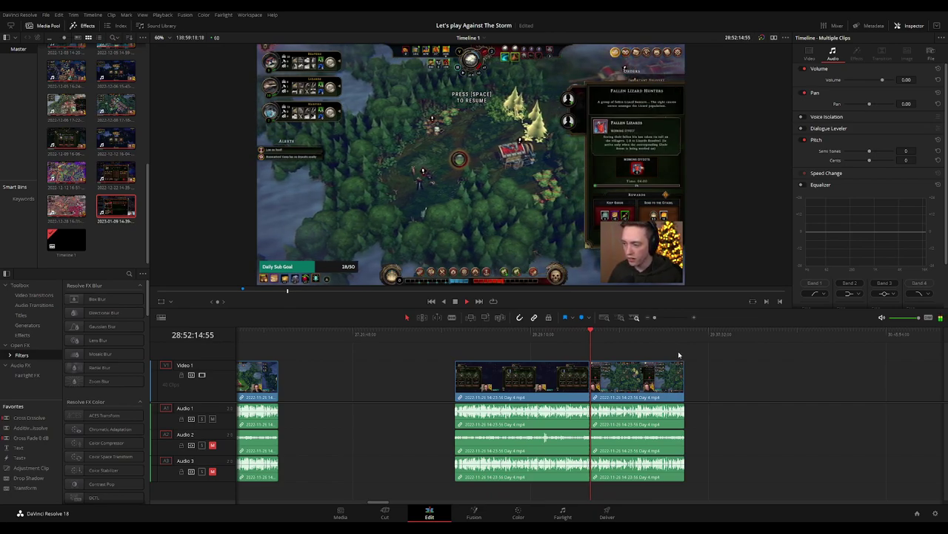
scroll(564, 349, "right", 4)
scroll(514, 345, "right", 1)
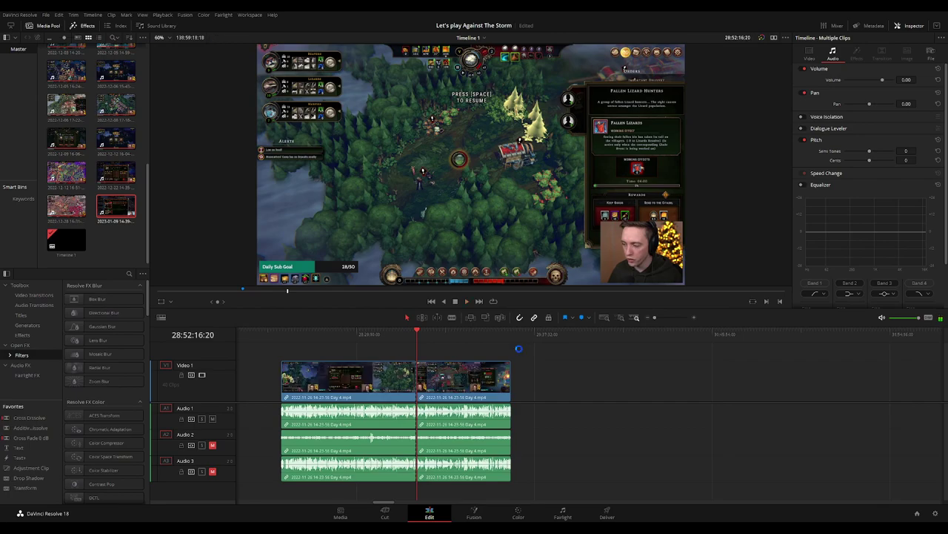
left_click(284, 336)
left_click(415, 339)
scroll(426, 348, "right", 1)
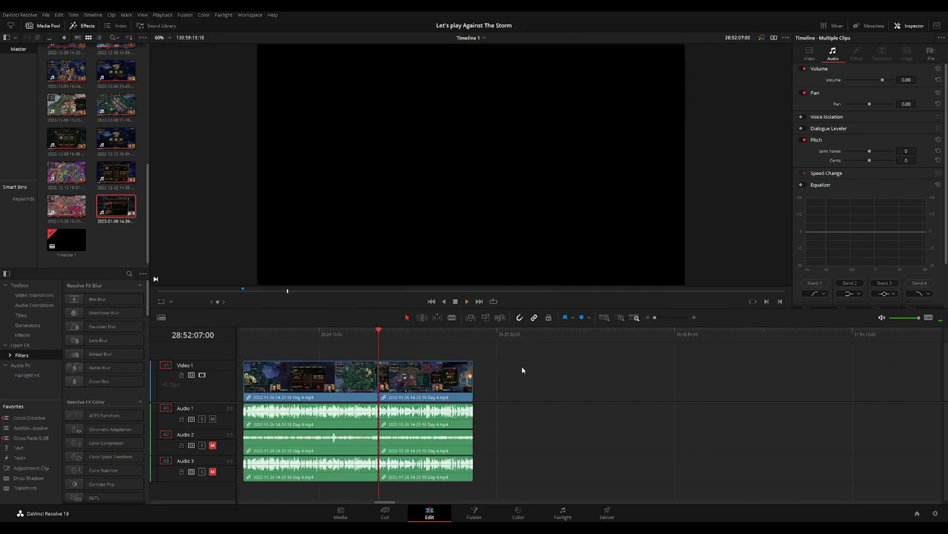
scroll(432, 353, "right", 3)
left_click_drag(352, 379, 626, 380)
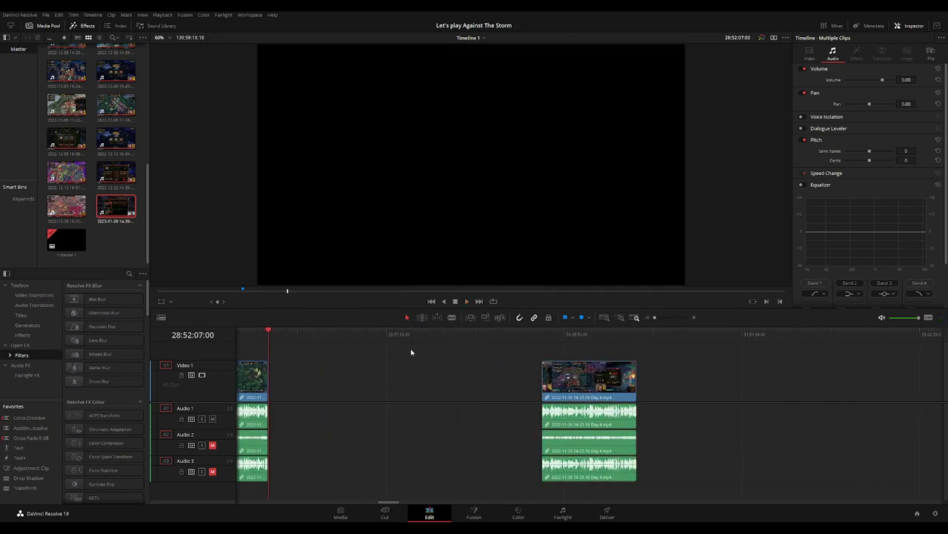
Place the playhead at 30:00:00:00 and slide the Day 4 and Day 4 part 2 clips earlier toward it.
left_click_drag(284, 338, 445, 354)
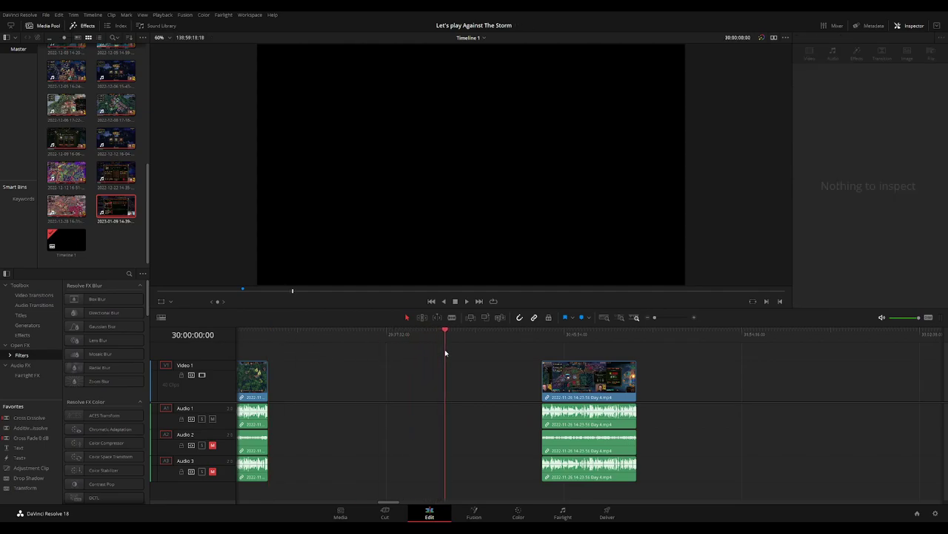
left_click_drag(589, 379, 492, 380)
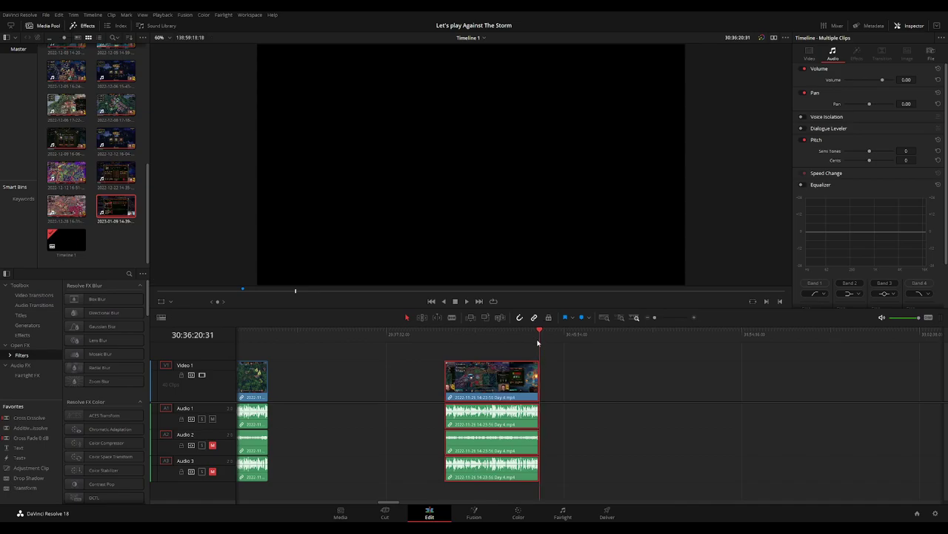
scroll(423, 370, "right", 5)
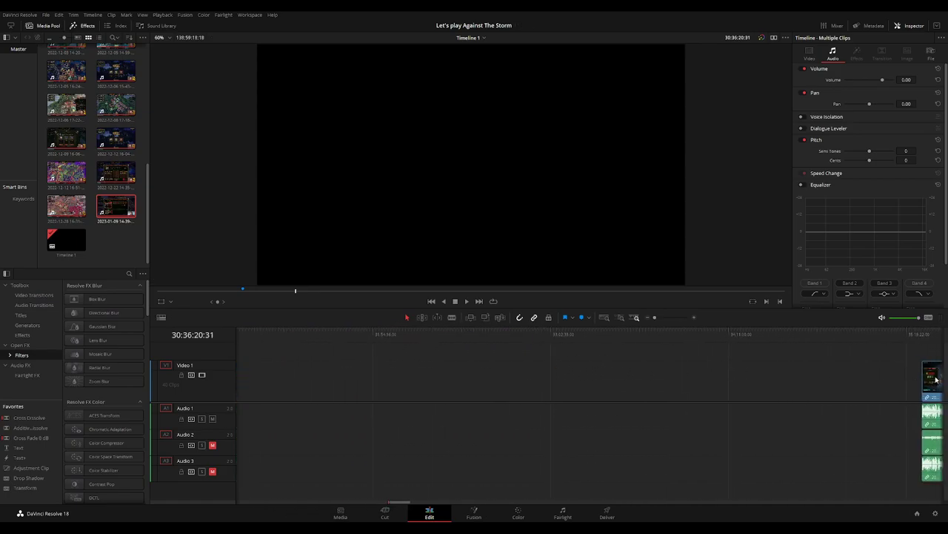
left_click_drag(936, 379, 365, 352)
Butt the Day 4 part 2 clip against the Day 4 clip and play across the join.
key("shift+z")
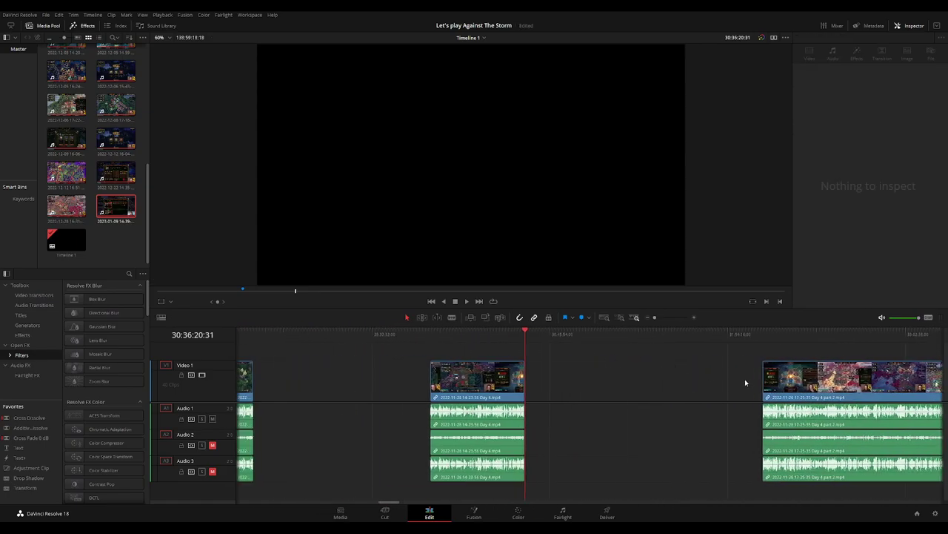
left_click_drag(771, 380, 531, 380)
key("shift+z")
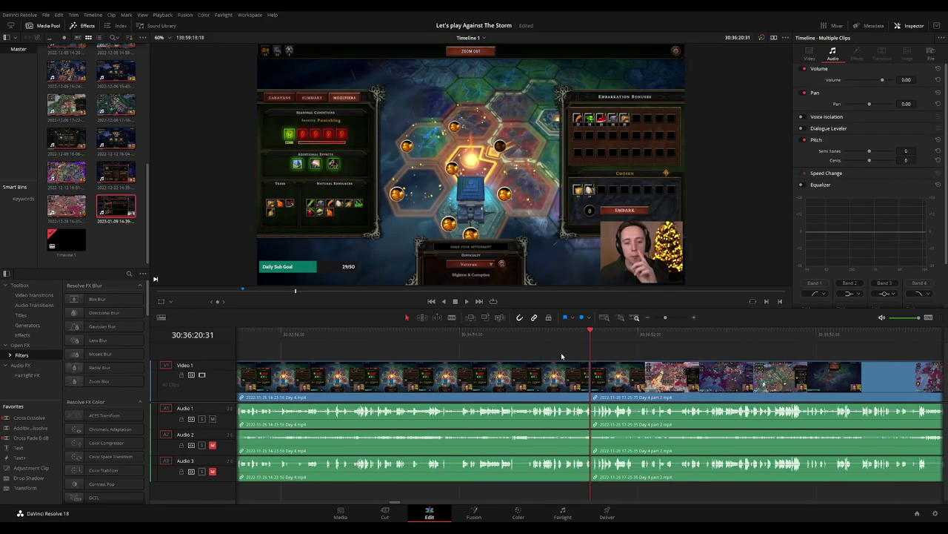
scroll(562, 356, "up", 5)
left_click(559, 356)
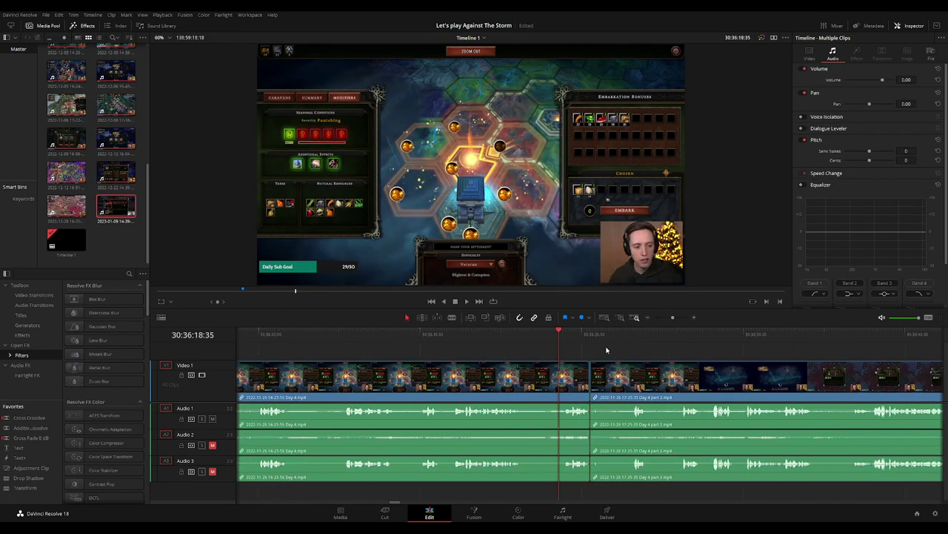
key("space")
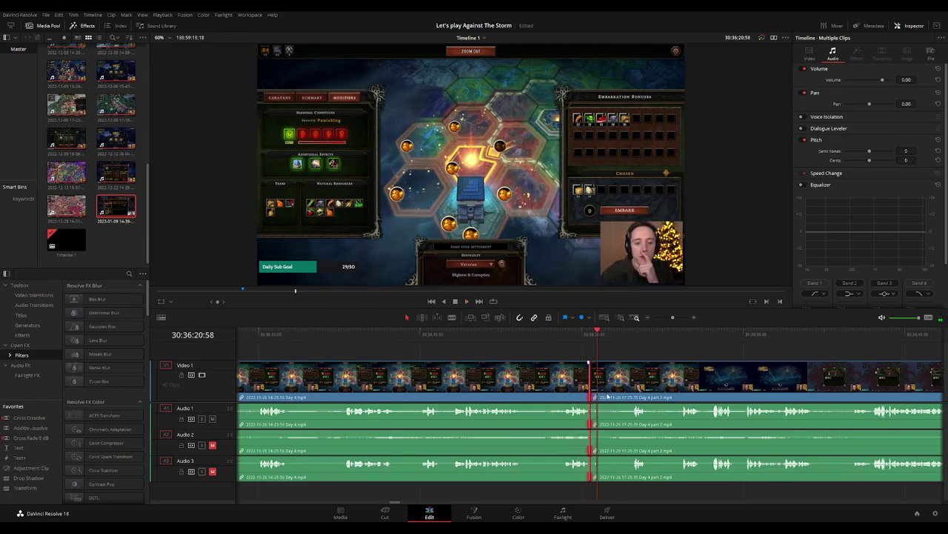
Trim a few frames at the join and skim forward through the Day 4 part 2 footage.
key("shift+comma")
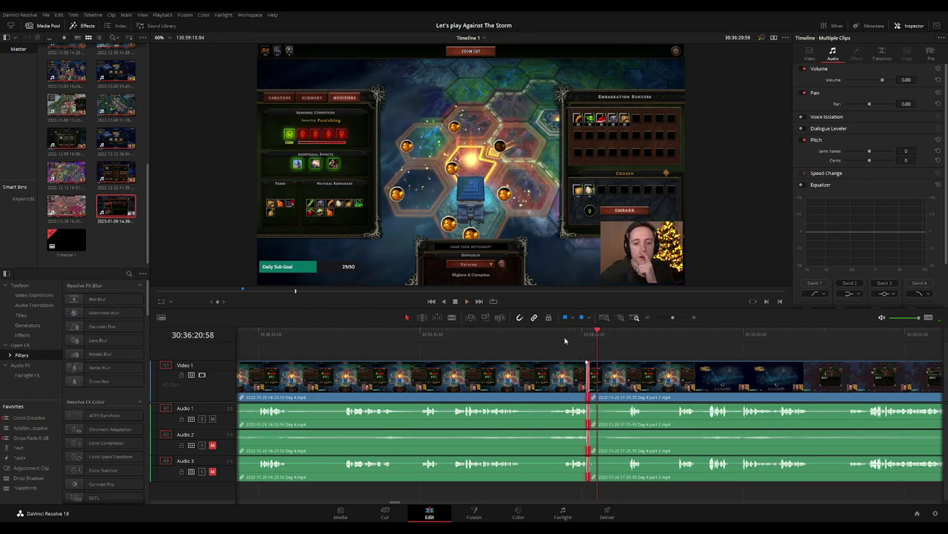
key("ctrl+equal")
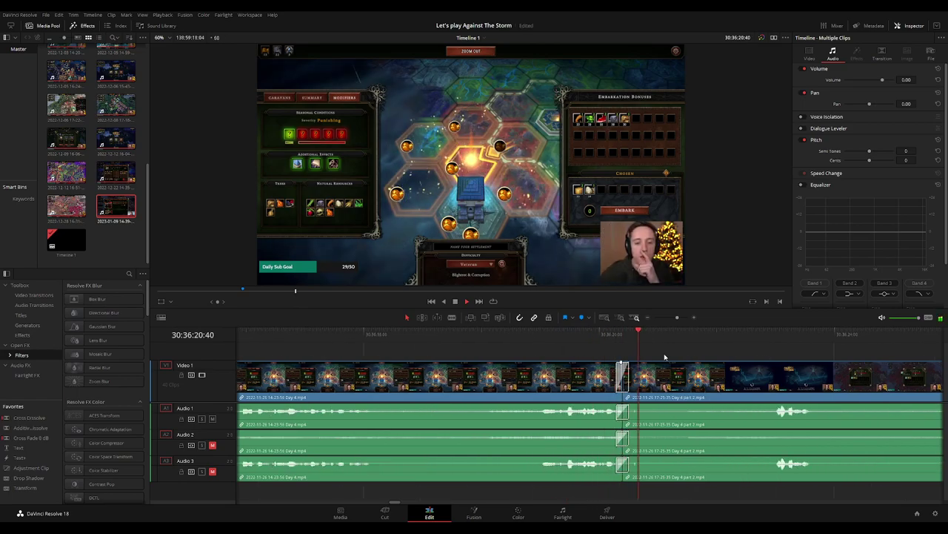
key("ctrl+minus")
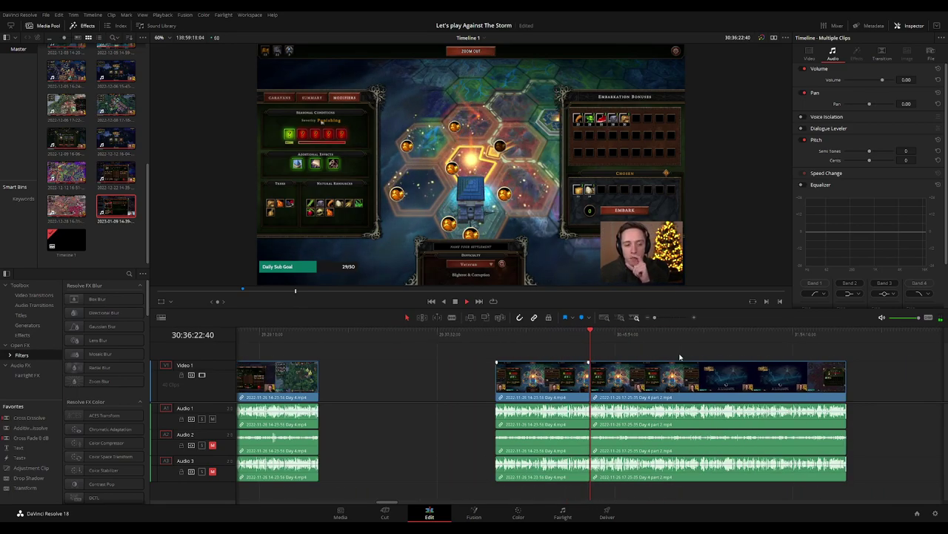
scroll(518, 356, "right", 3)
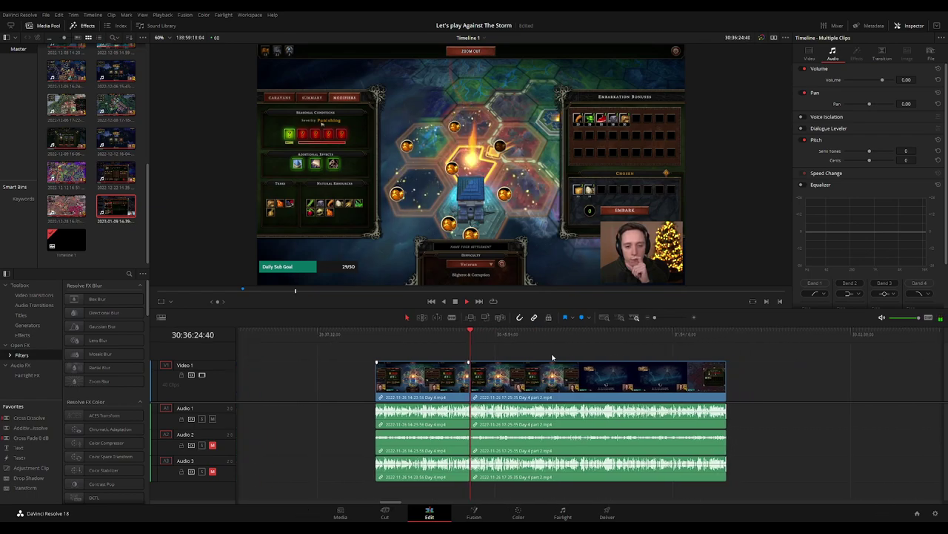
left_click_drag(374, 337, 511, 342)
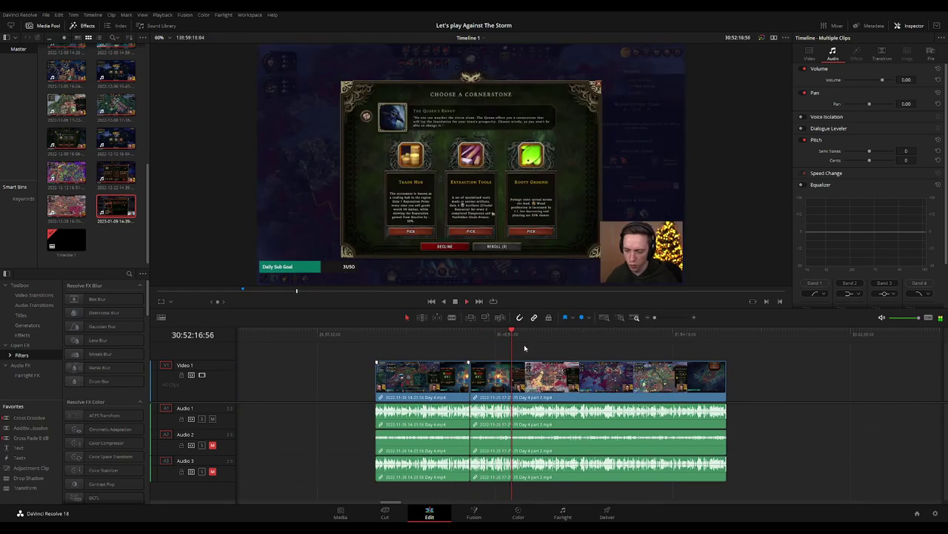
Blade Day 4 part 2 at 30:52:03:20, the last frame before the cornerstone dialog.
scroll(525, 348, "up", 3)
left_click(560, 349)
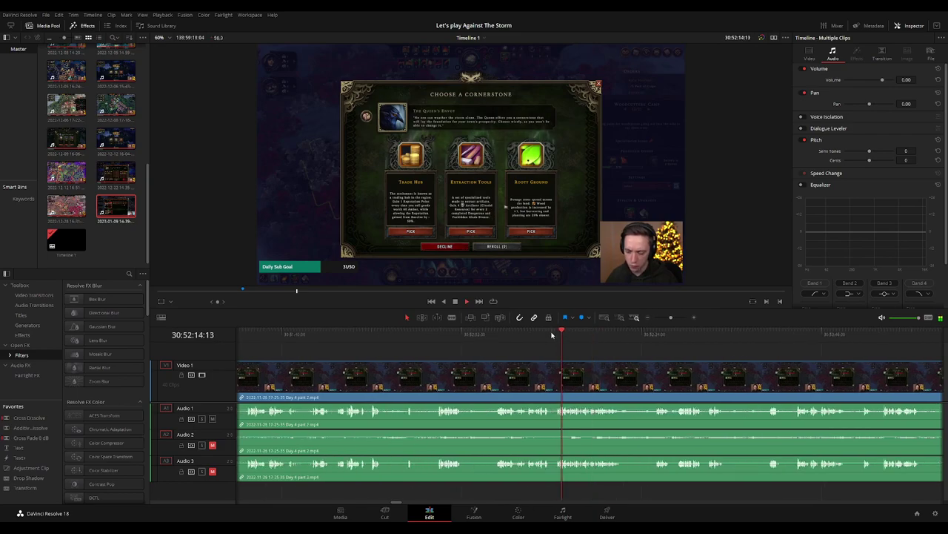
left_click_drag(552, 335, 501, 343)
scroll(510, 348, "down", 1)
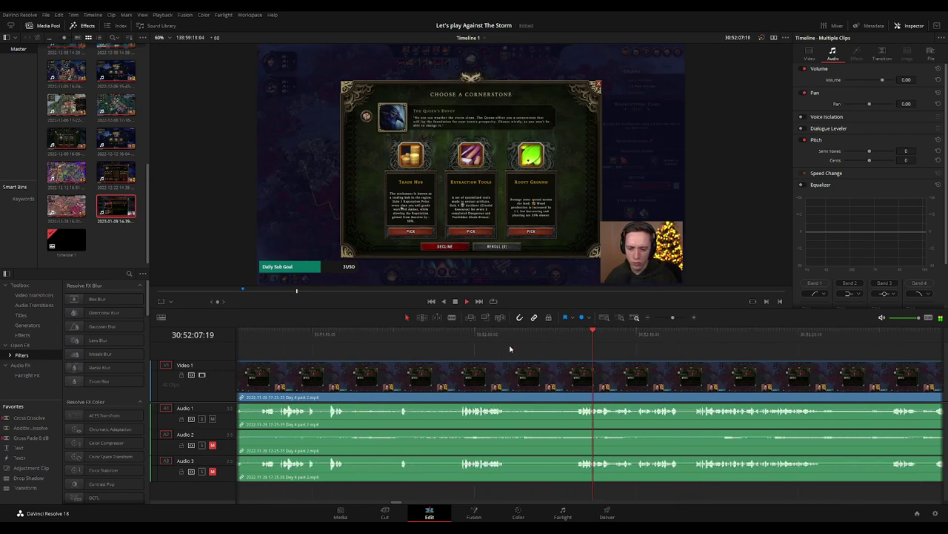
left_click(471, 333)
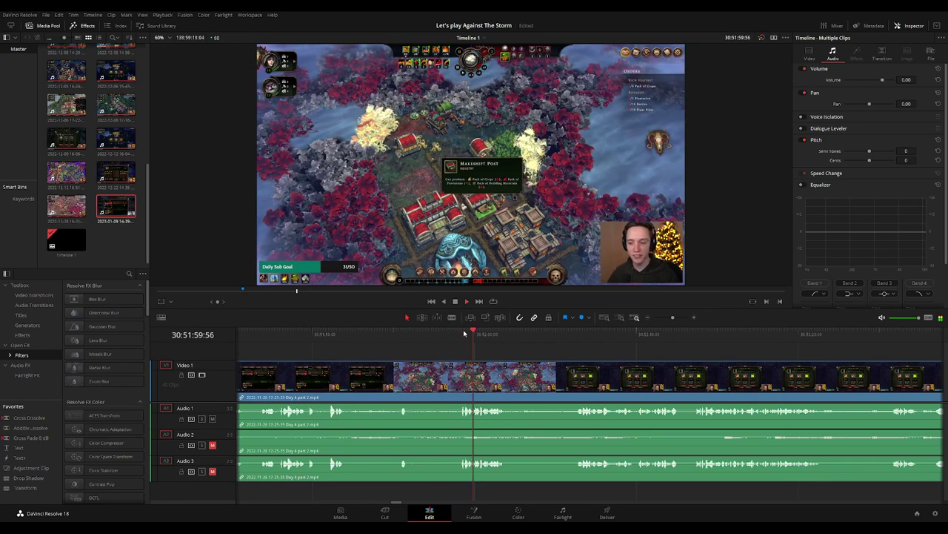
scroll(474, 345, "up", 3)
scroll(454, 349, "down", 1)
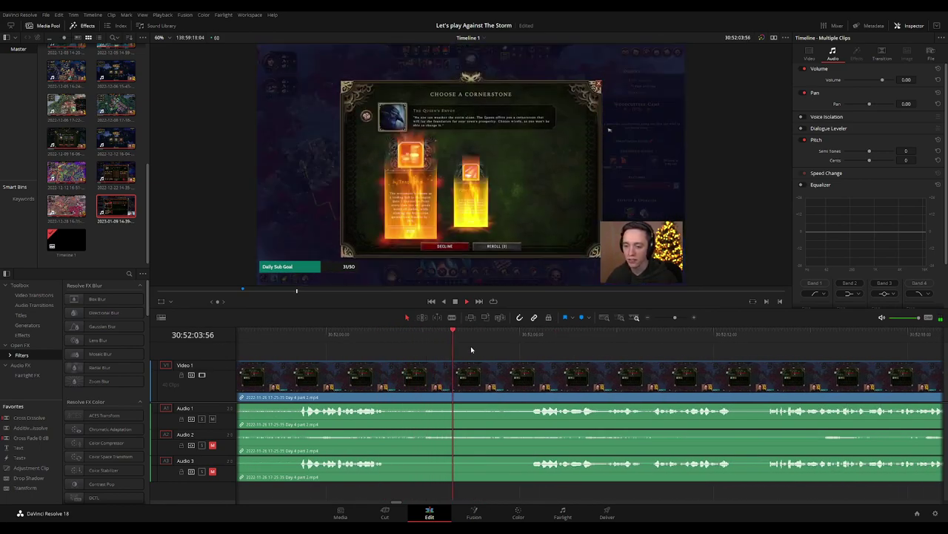
mouse_move(470, 335)
left_mouse_down()
mouse_move(434, 335)
mouse_move(480, 364)
mouse_move(386, 363)
left_mouse_up()
left_click(436, 377)
key("a")
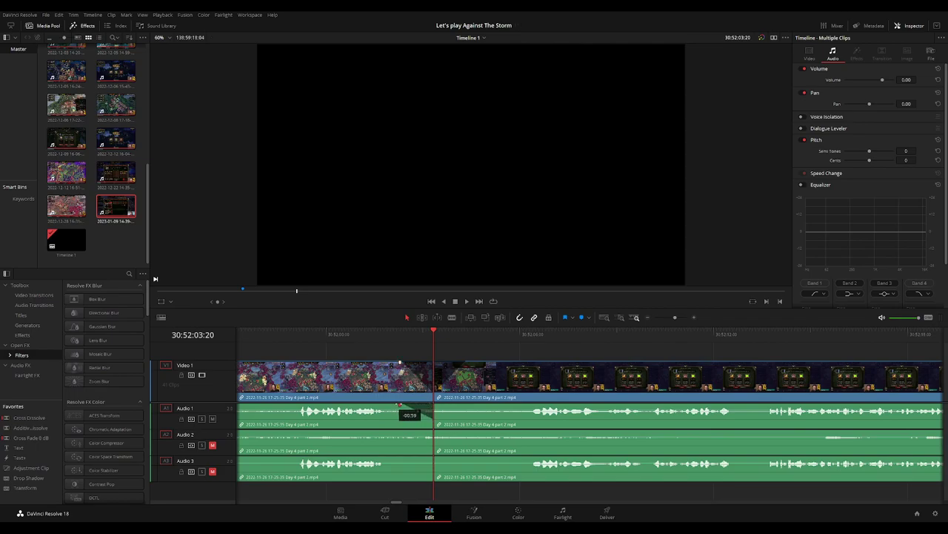
Lengthen the Audio 1 fade-in and add fade-outs and fade-ins to Audio 2 and Audio 3 at 30:52:03:20.
left_click_drag(440, 405, 472, 406)
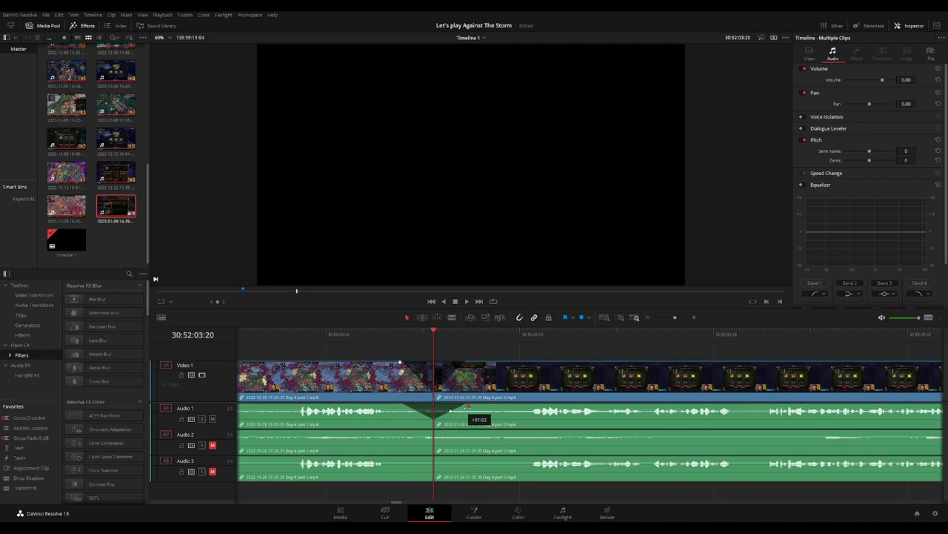
left_click_drag(432, 435, 424, 435)
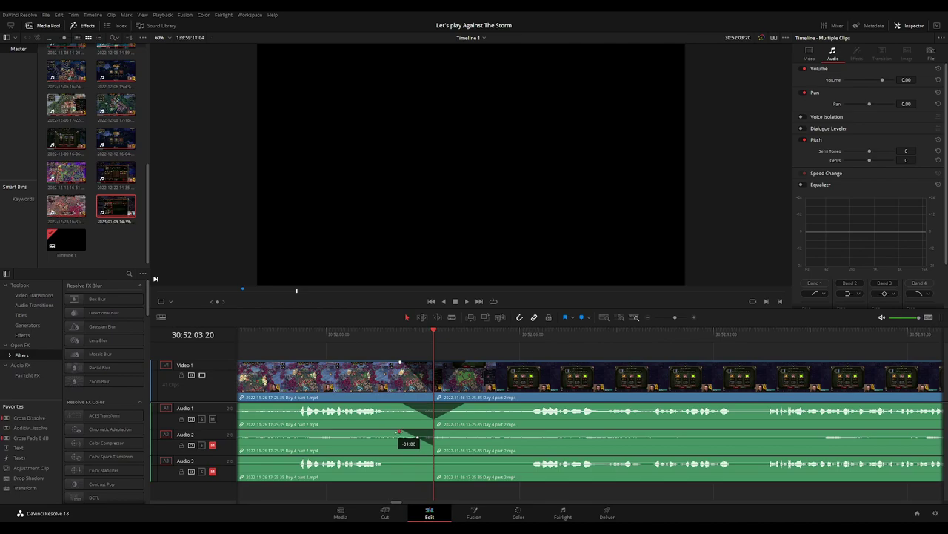
left_click_drag(410, 438, 402, 435)
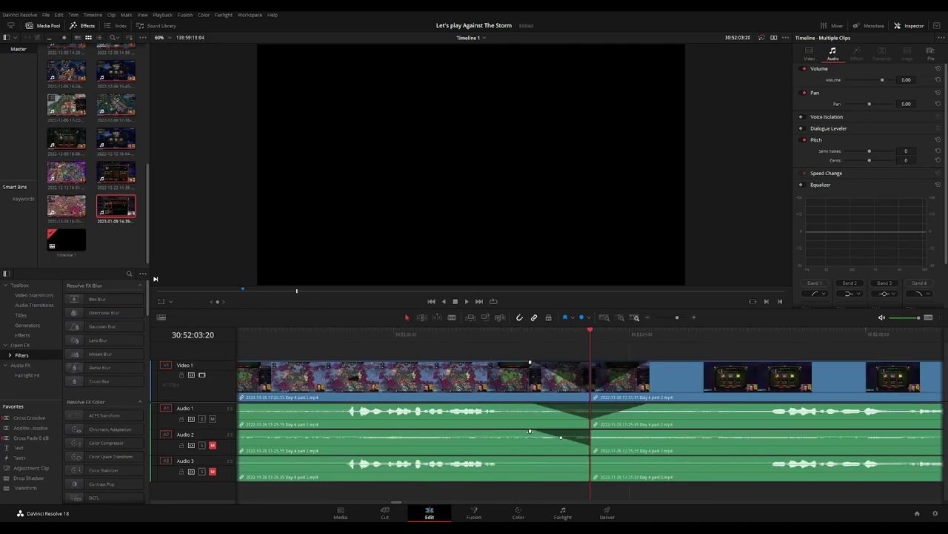
left_click_drag(524, 433, 495, 401)
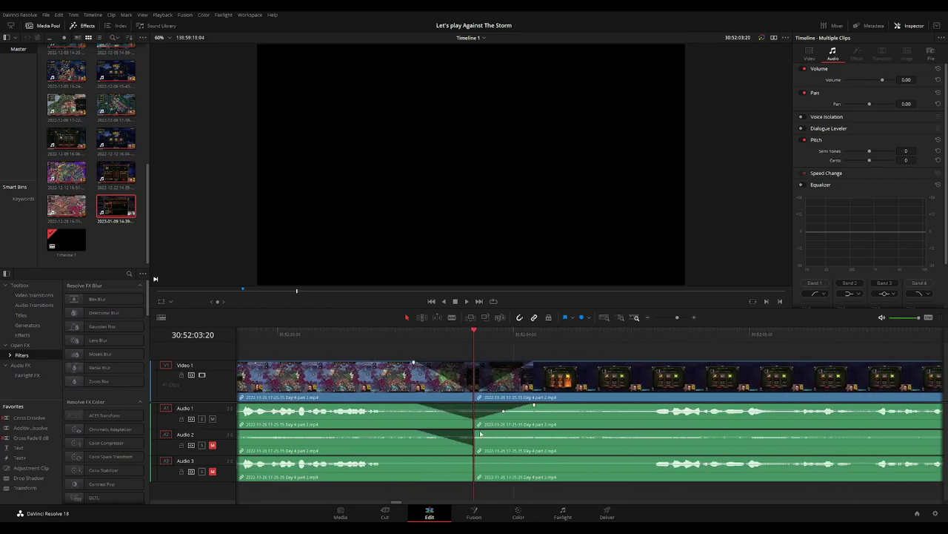
left_click_drag(481, 433, 538, 431)
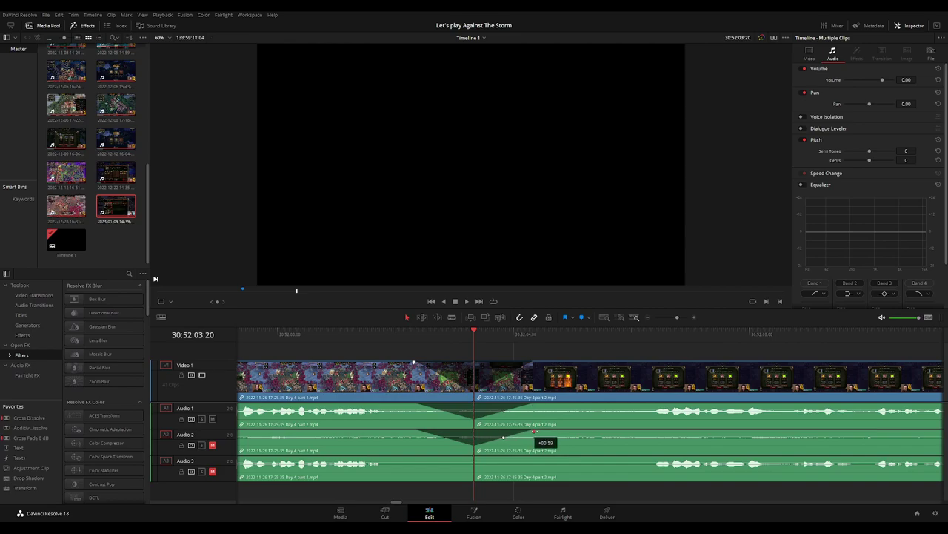
left_click_drag(472, 458, 421, 458)
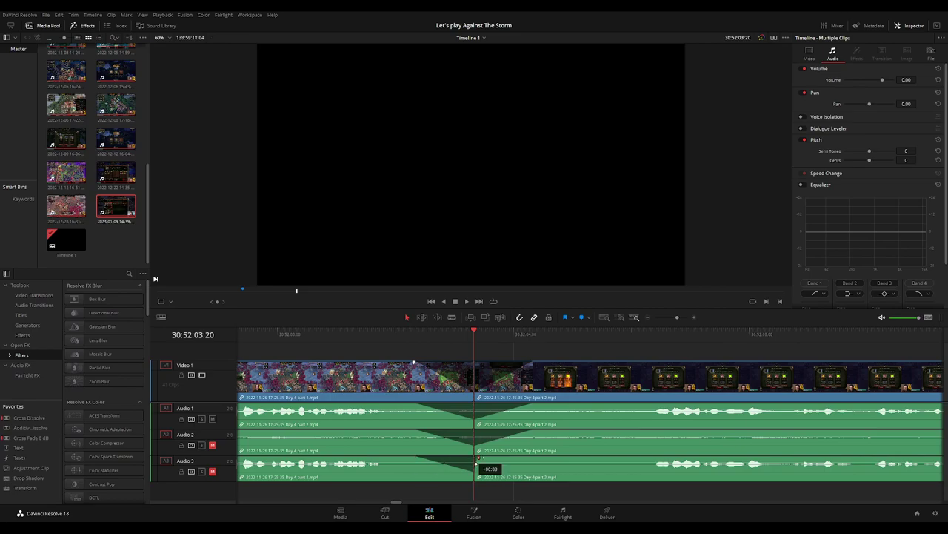
left_click_drag(477, 458, 537, 458)
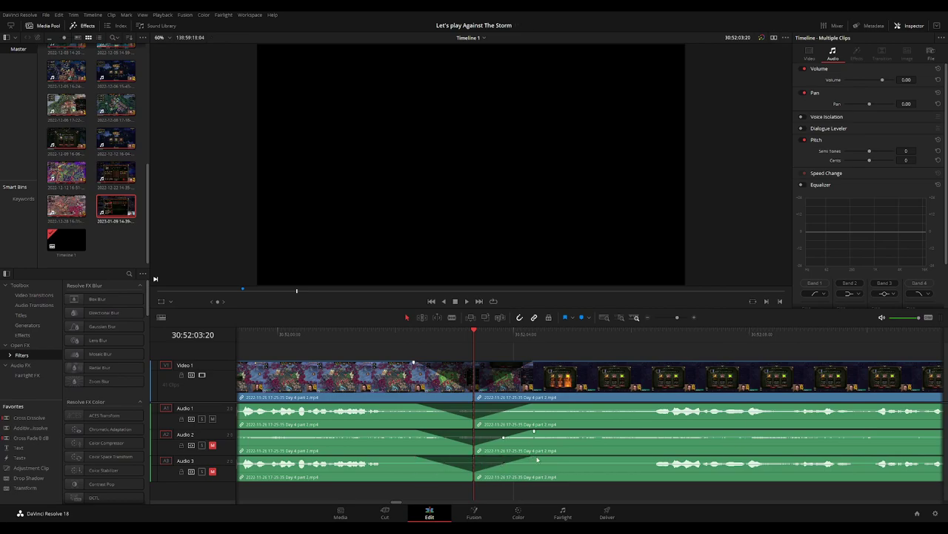
key("space")
key("ctrl+minus")
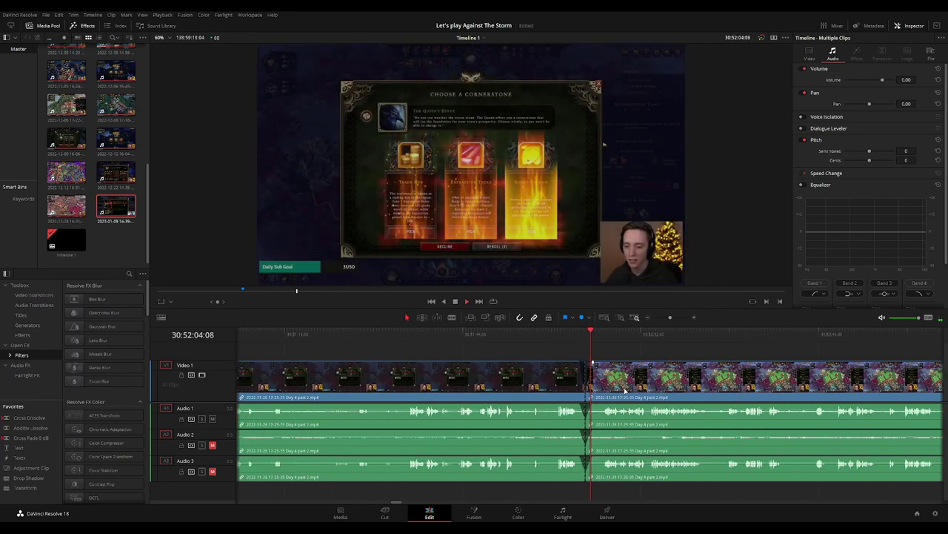
left_click(577, 335)
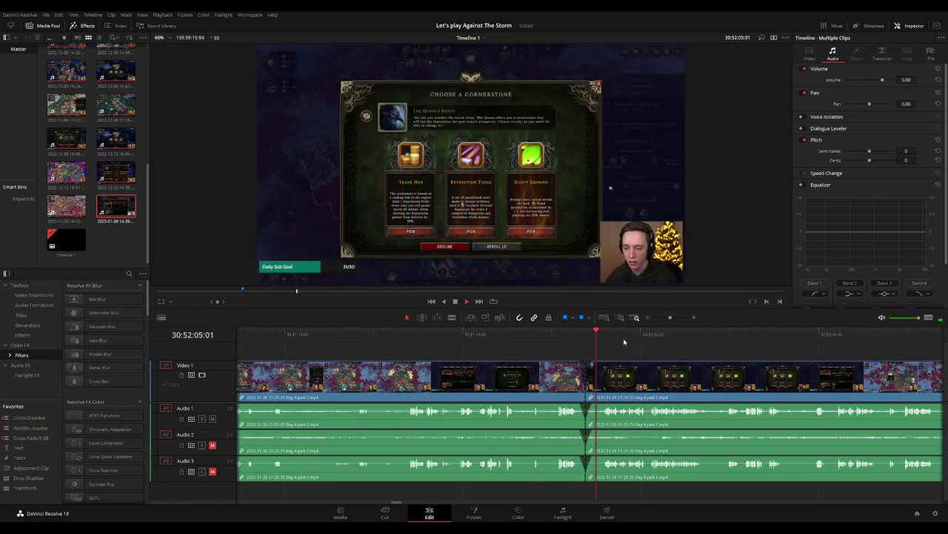
scroll(631, 361, "down", 1)
scroll(631, 362, "down", 2)
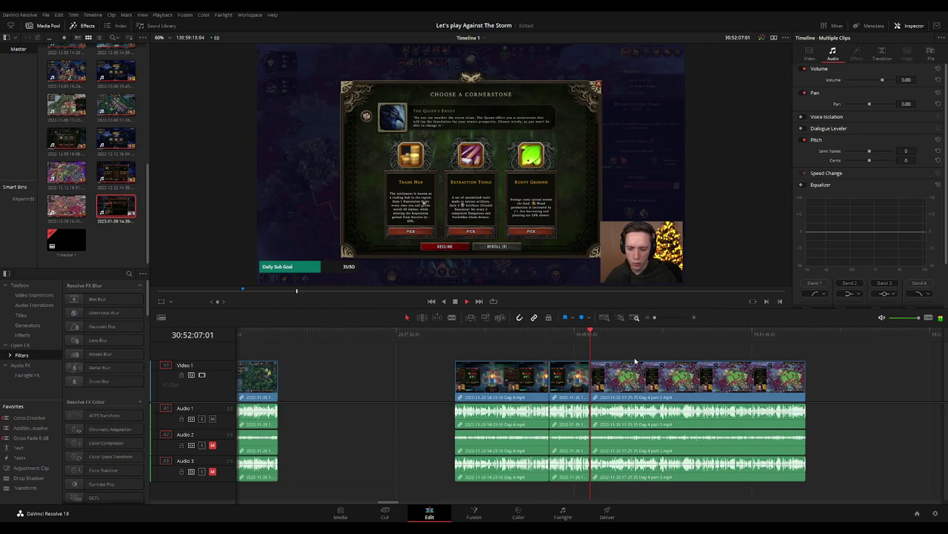
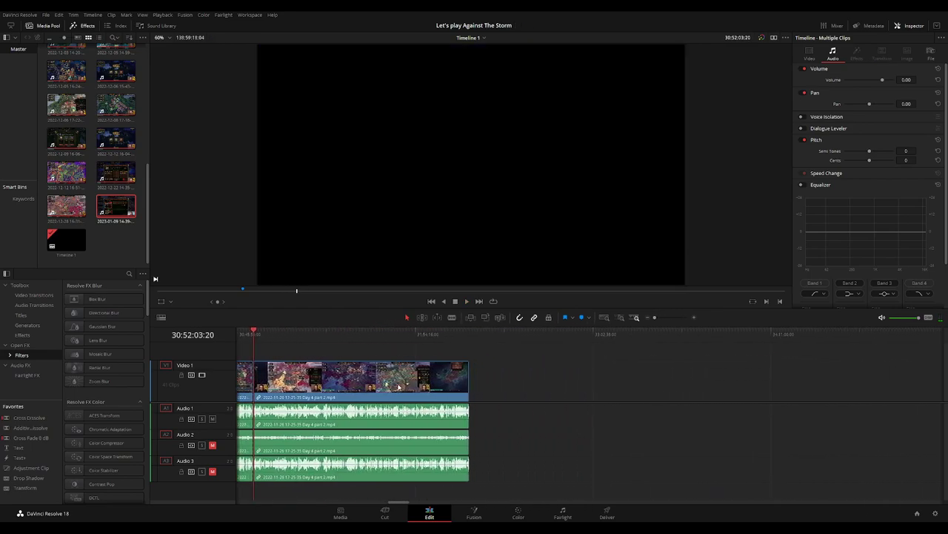
Shift the Day 4 part 2 clip group right and scrub the playhead toward 32:00:00:00.
left_click_drag(401, 367, 688, 367)
left_click(325, 349)
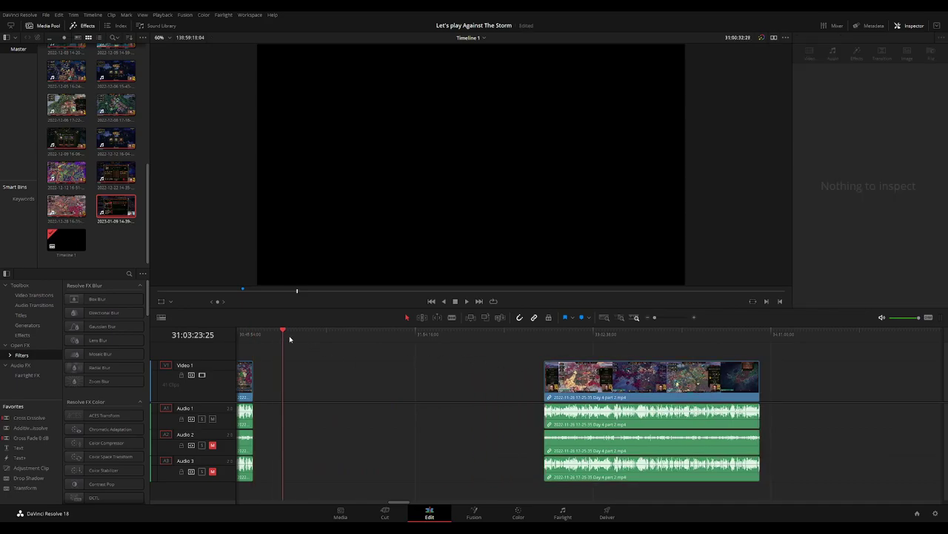
mouse_move(290, 339)
left_mouse_down()
mouse_move(428, 354)
mouse_move(588, 338)
left_mouse_up()
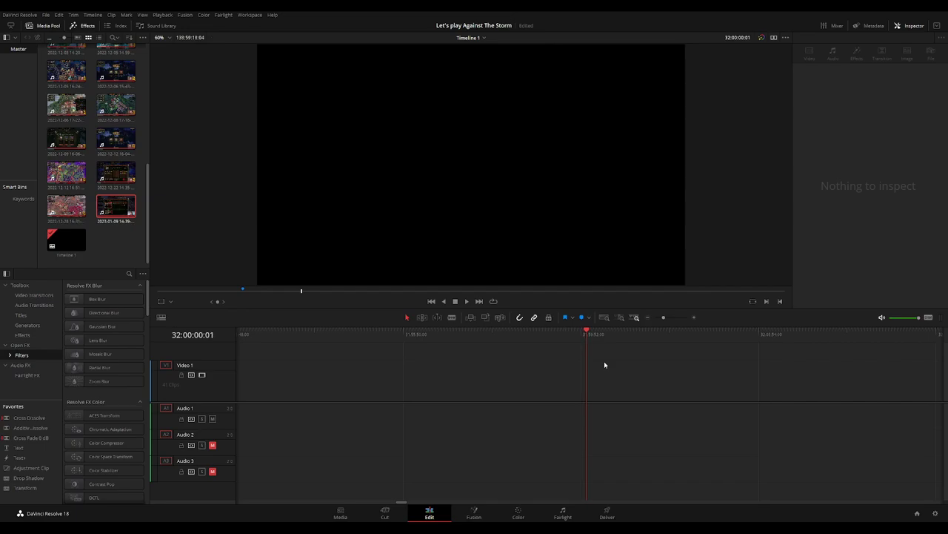
key("ctrl+minus")
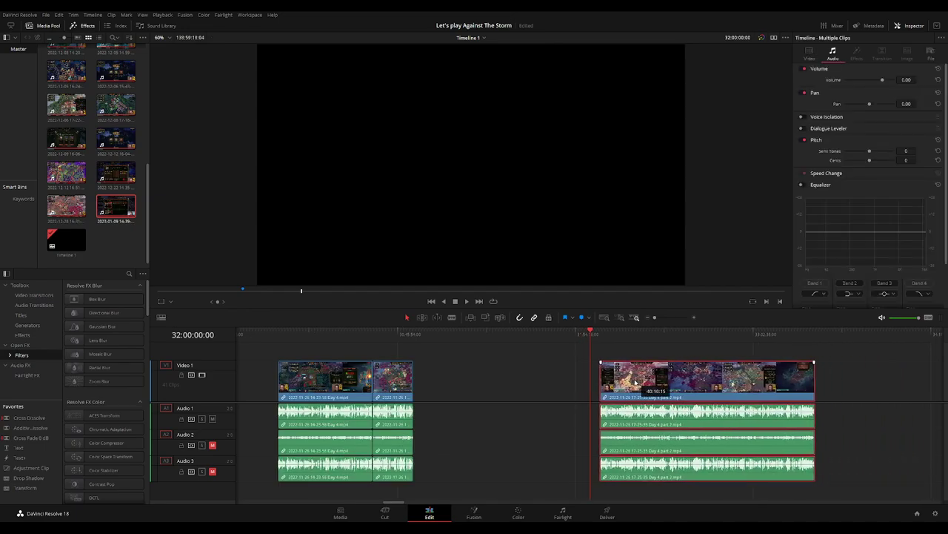
Snap the Day 4 part 2 clip group to start at 32:00:00:00 and preview its footage.
left_click_drag(741, 383, 627, 383)
key("space")
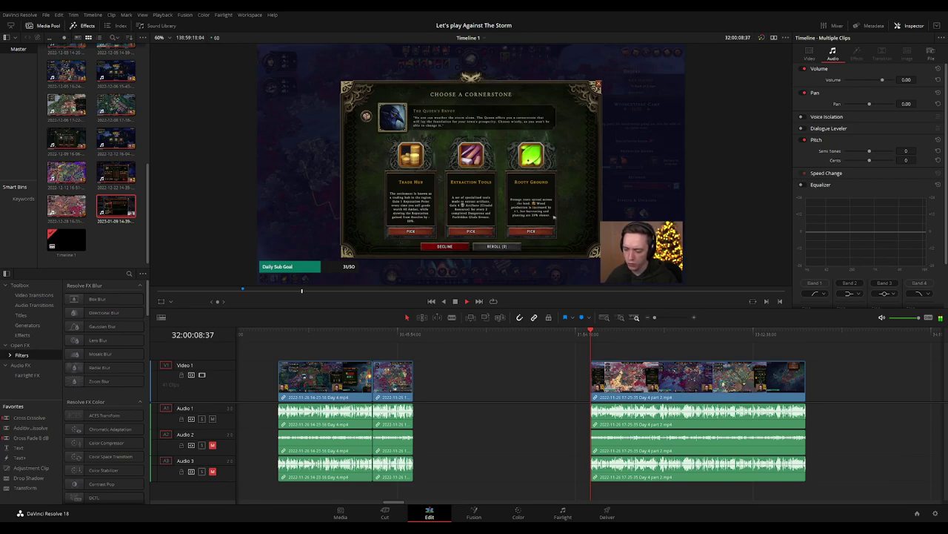
key("q")
key("q")
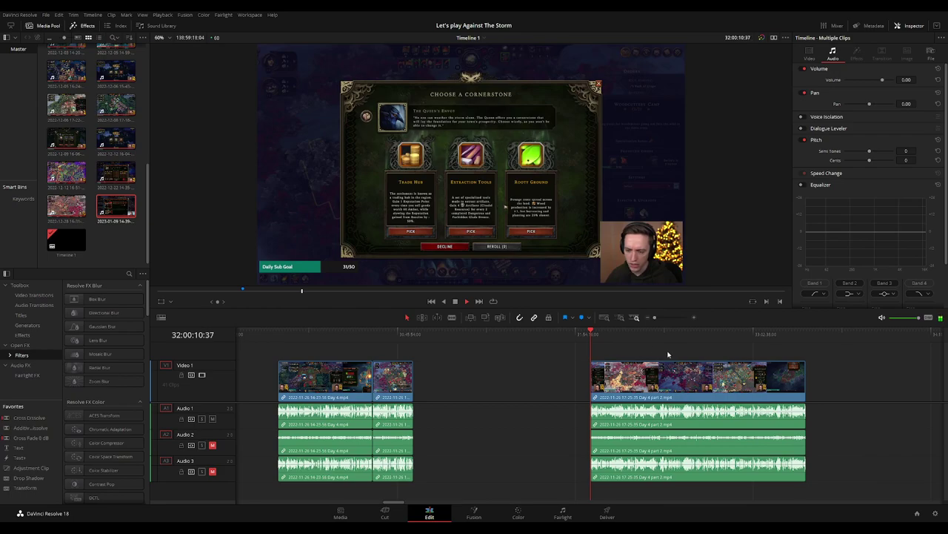
scroll(455, 356, "right", 3)
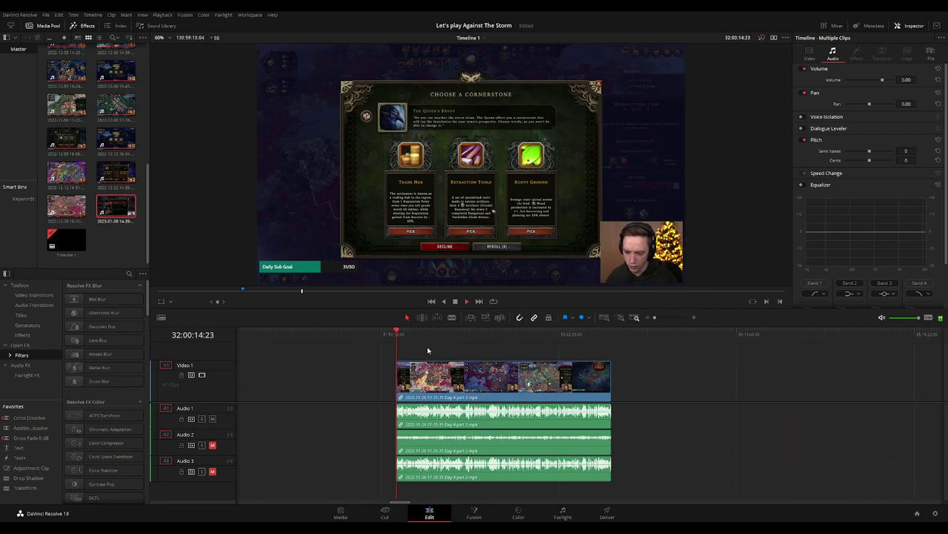
left_click_drag(422, 338, 463, 342)
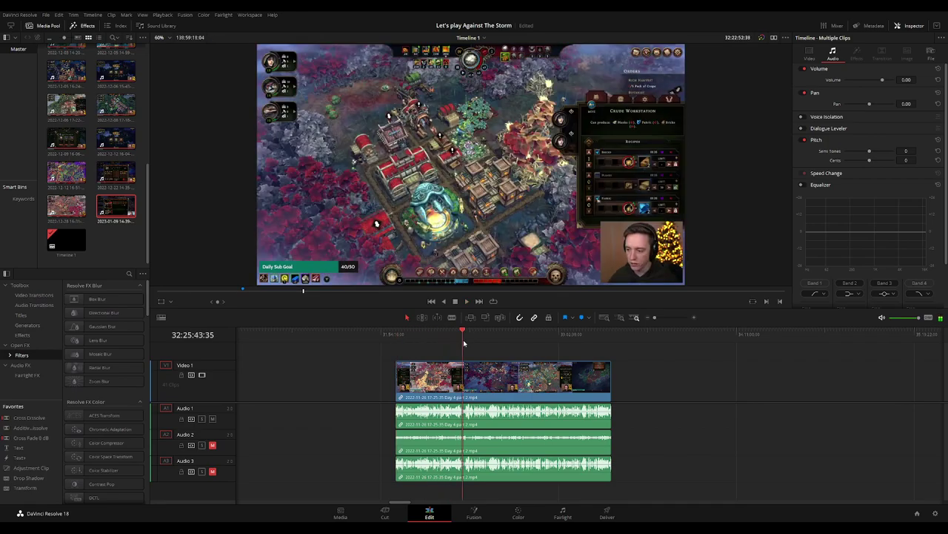
key("Home")
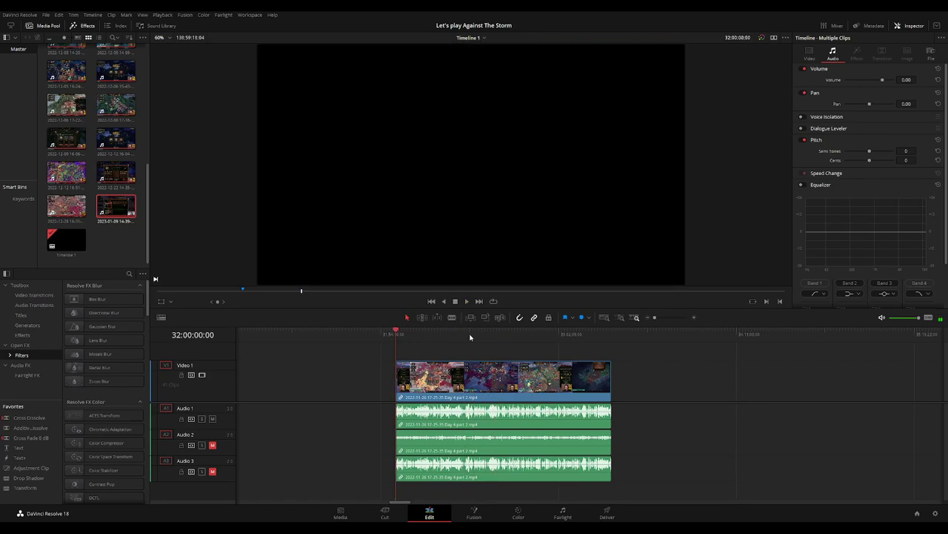
left_click_drag(470, 337, 529, 339)
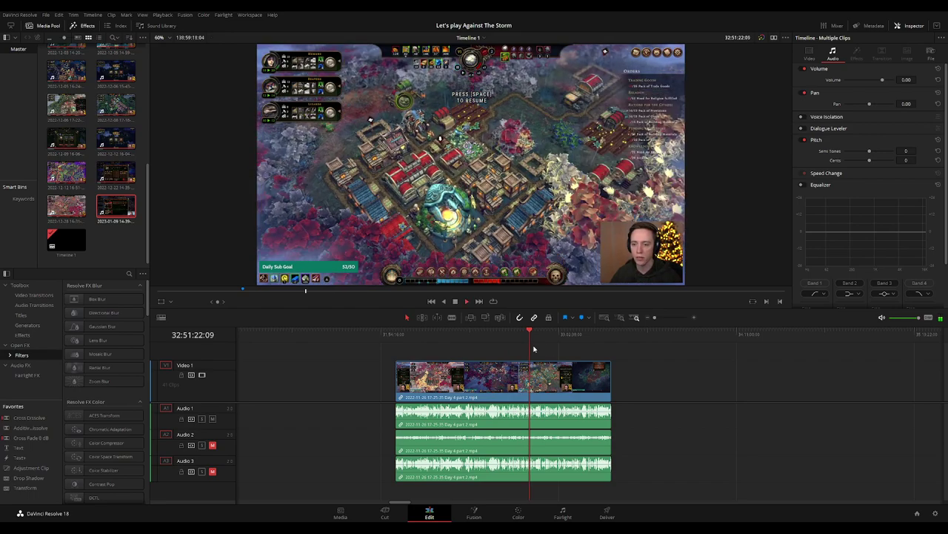
scroll(533, 349, "up", 5)
Scrub through the footage around 32:52 and park the playhead at the cut point 32:52:12:01.
left_click(694, 348)
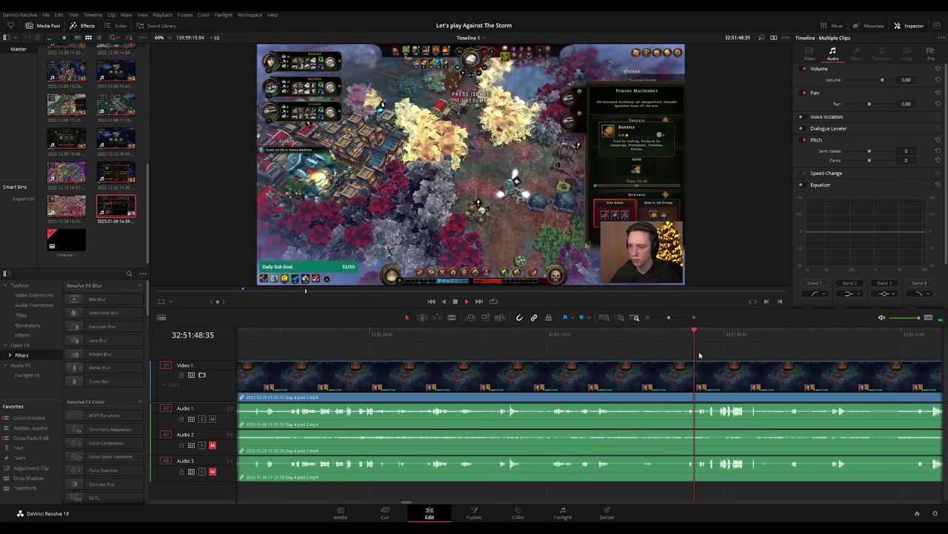
left_click_drag(699, 355, 500, 345)
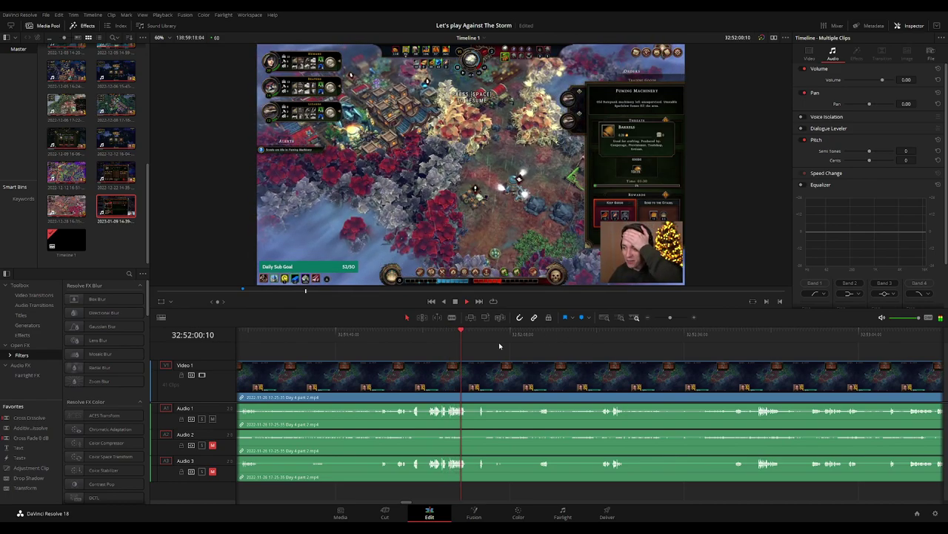
left_click(579, 334)
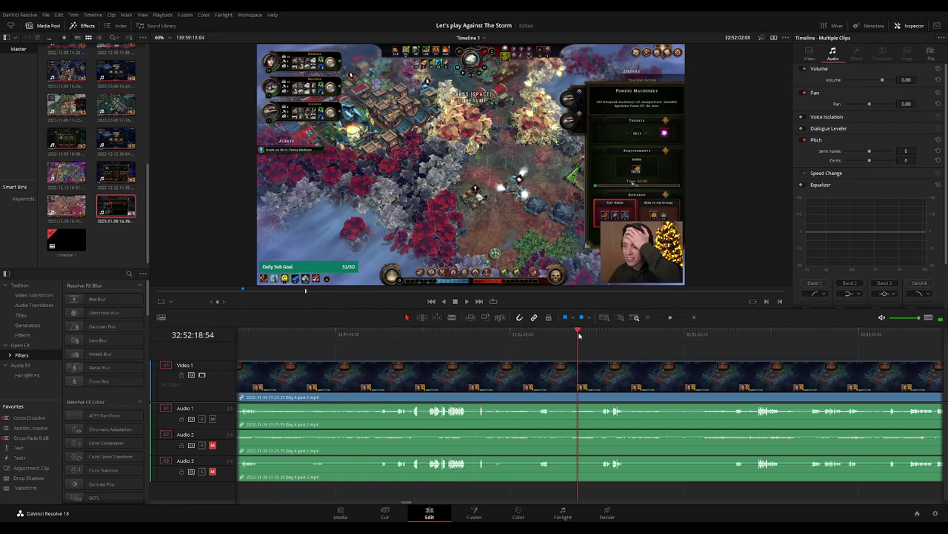
left_click(604, 335)
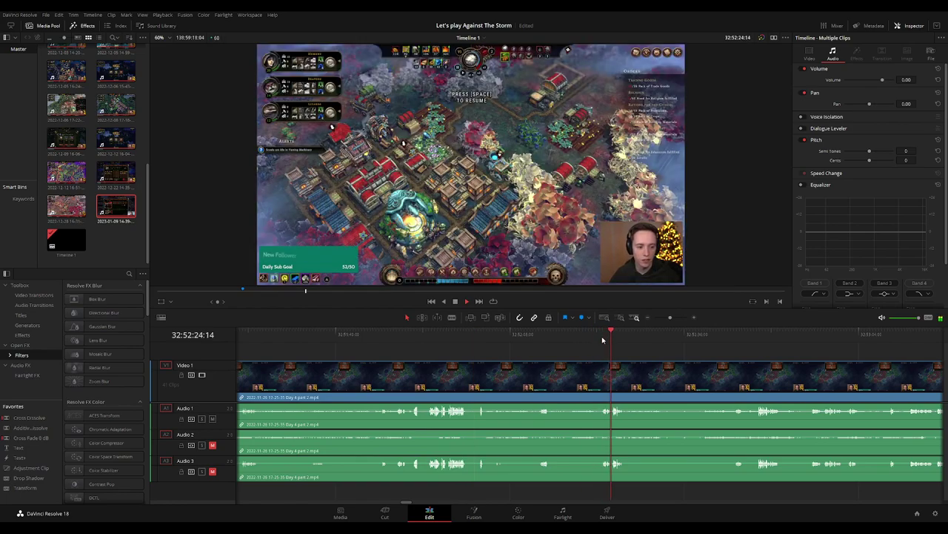
left_click(546, 334)
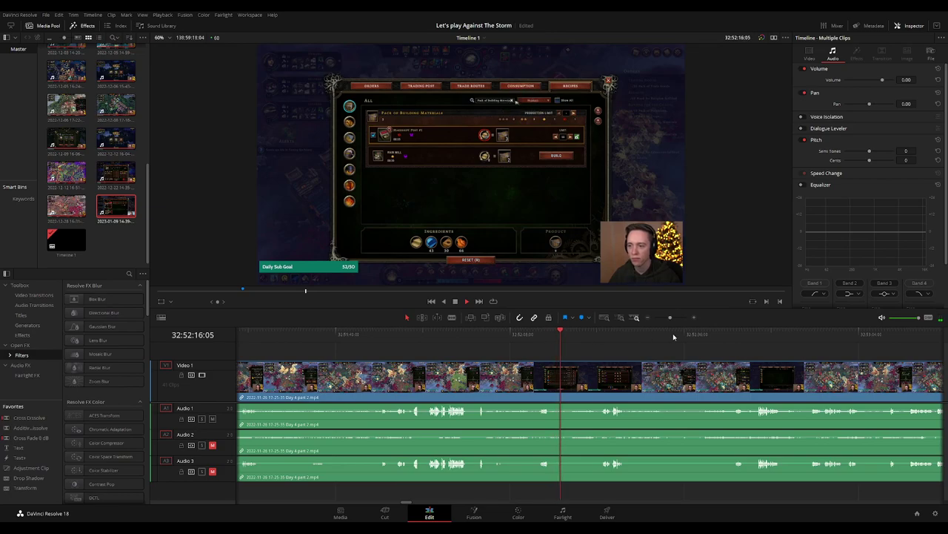
left_click(756, 335)
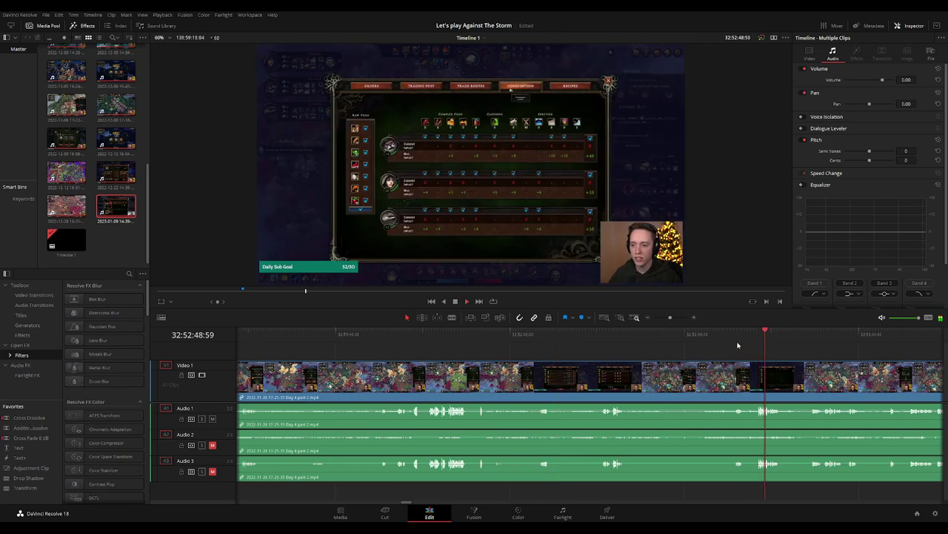
left_click(738, 345)
left_click(540, 349)
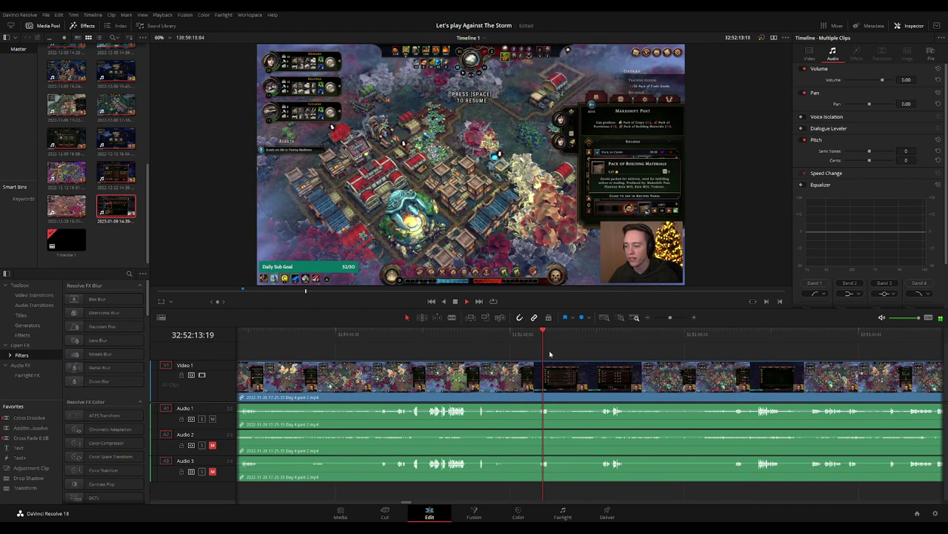
scroll(549, 355, "up", 3)
left_click(548, 334)
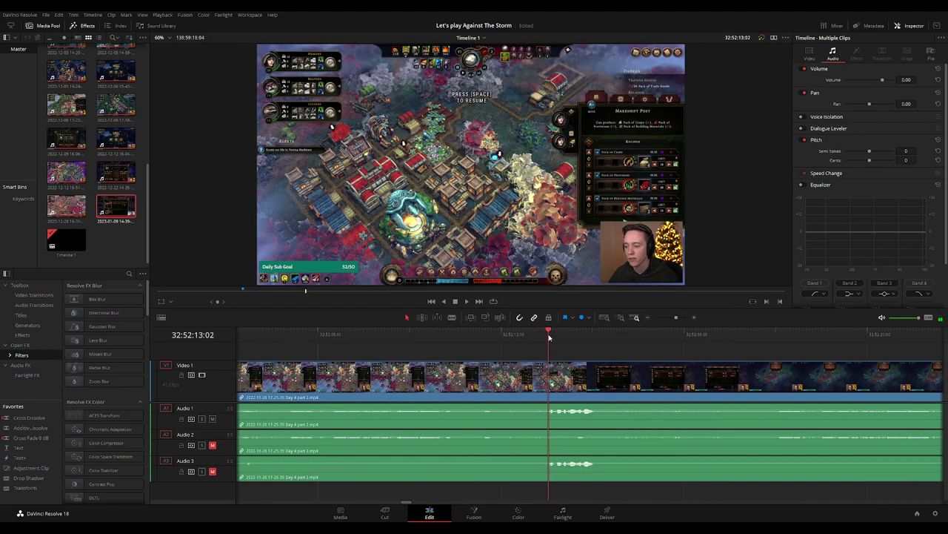
left_click_drag(550, 337, 502, 338)
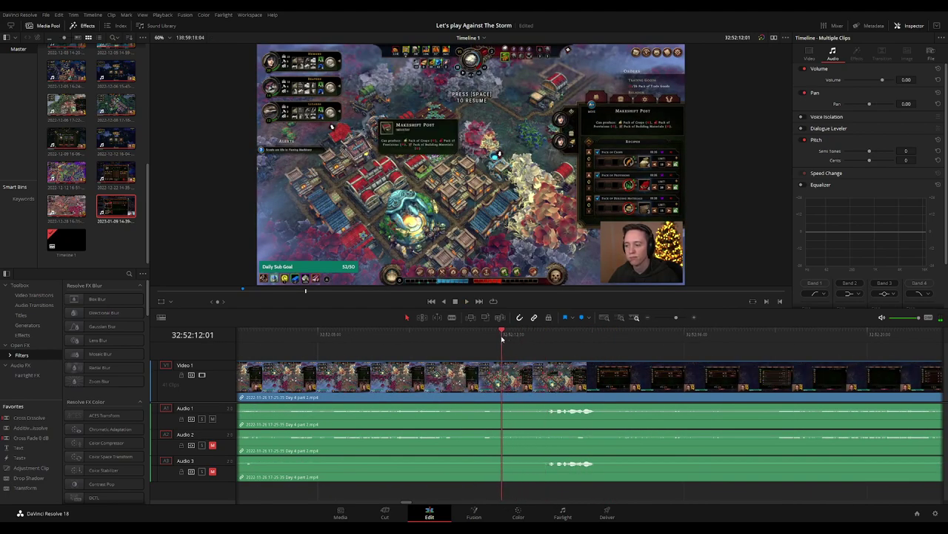
Blade all tracks at 32:52:12 and add fade-outs and fade-ins on A1, A2 and A3 across the cut.
key("ctrl+b")
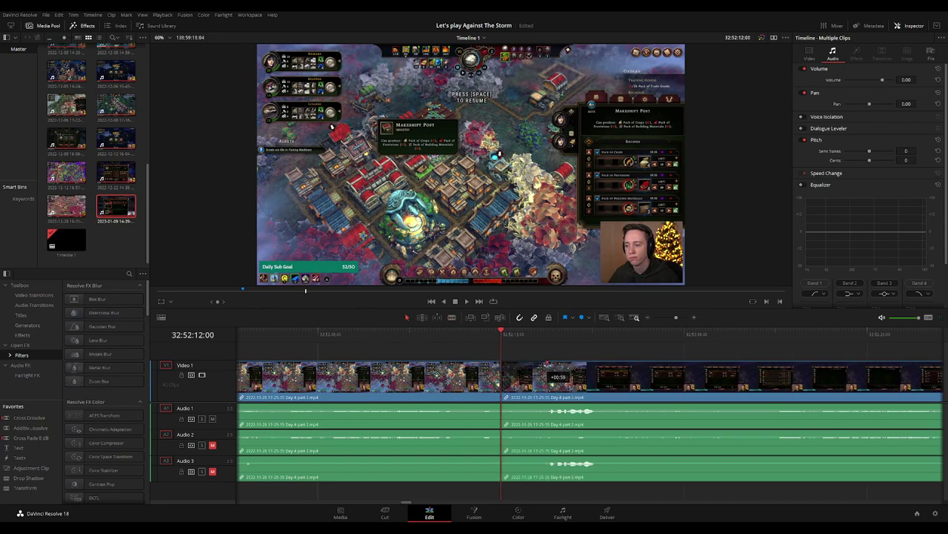
left_click_drag(552, 374, 458, 364)
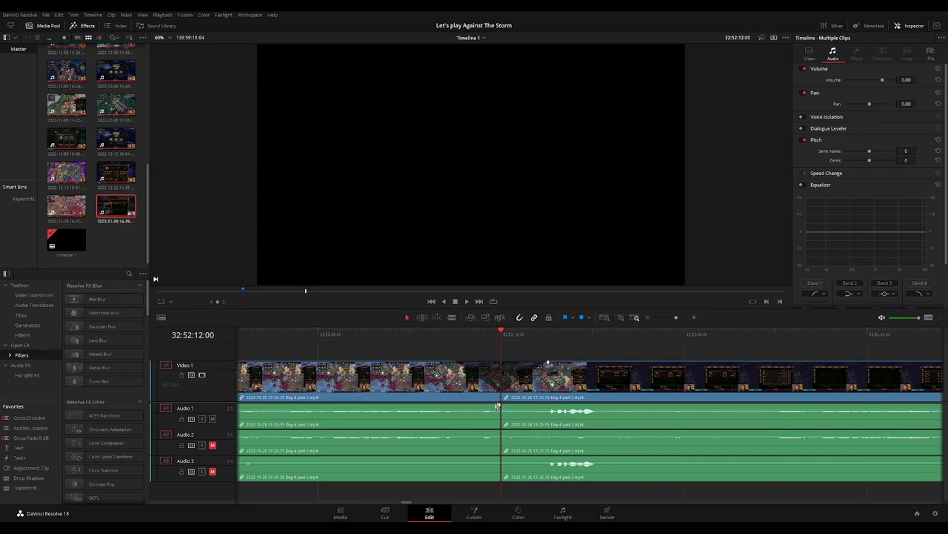
left_click_drag(498, 407, 450, 407)
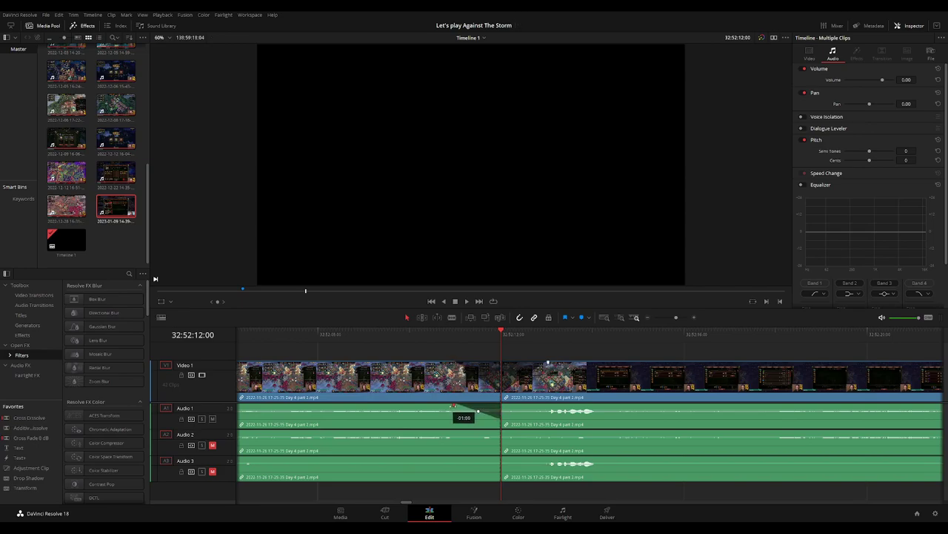
left_click_drag(502, 405, 544, 404)
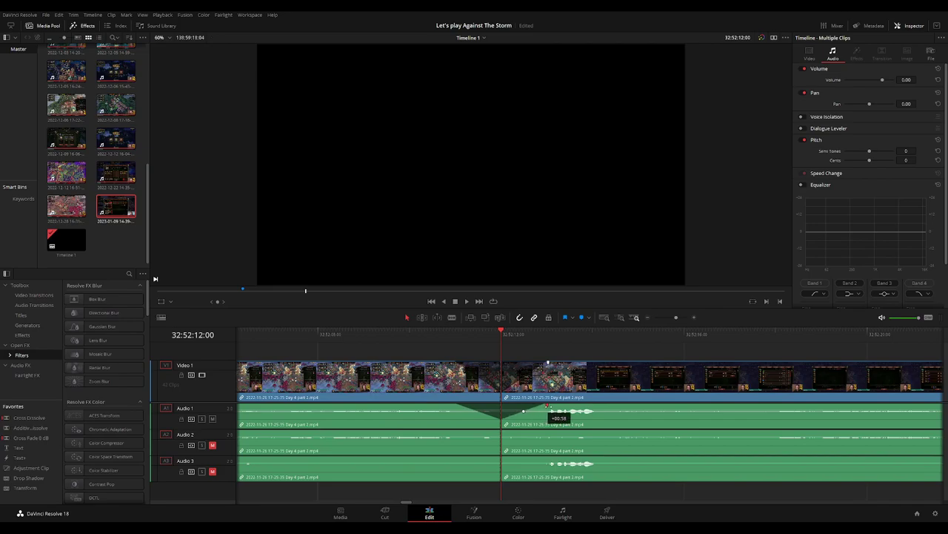
mouse_move(499, 431)
left_mouse_down()
mouse_move(462, 431)
mouse_move(548, 432)
left_mouse_up()
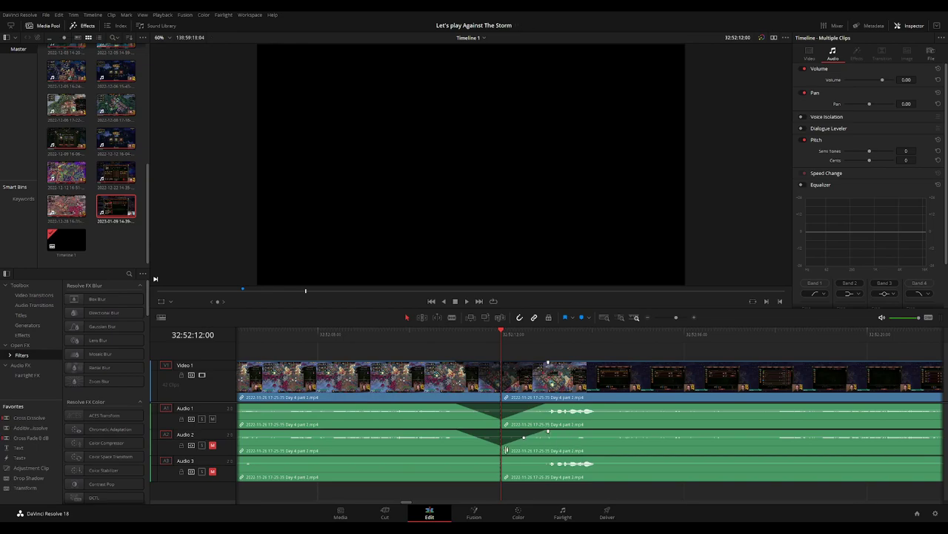
left_click_drag(500, 458, 469, 458)
left_click_drag(504, 459, 548, 460)
key("space")
Return to the clip cut and push the later Day 4 part 2 clips far right to open a gap.
scroll(614, 349, "down", 3)
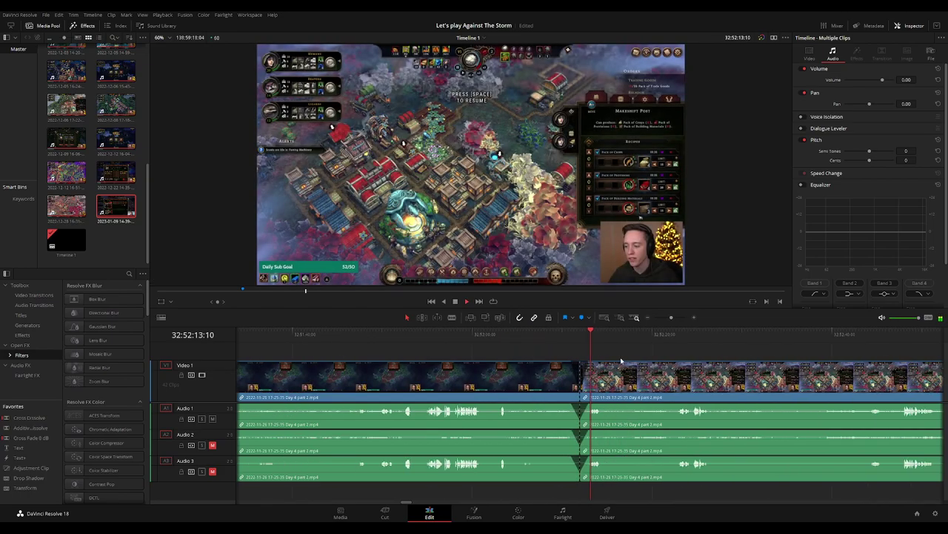
scroll(671, 358, "down", 3)
scroll(569, 364, "right", 3)
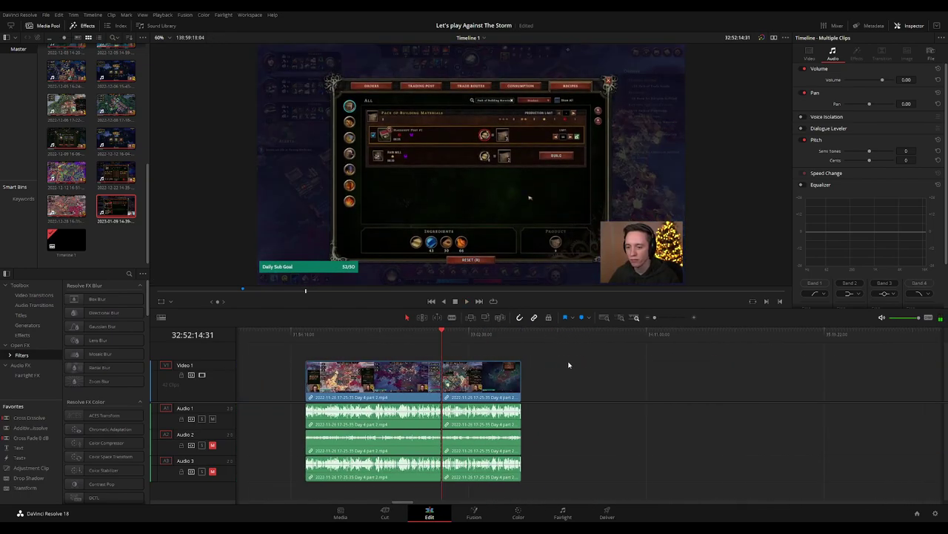
key("Home")
left_click(440, 334)
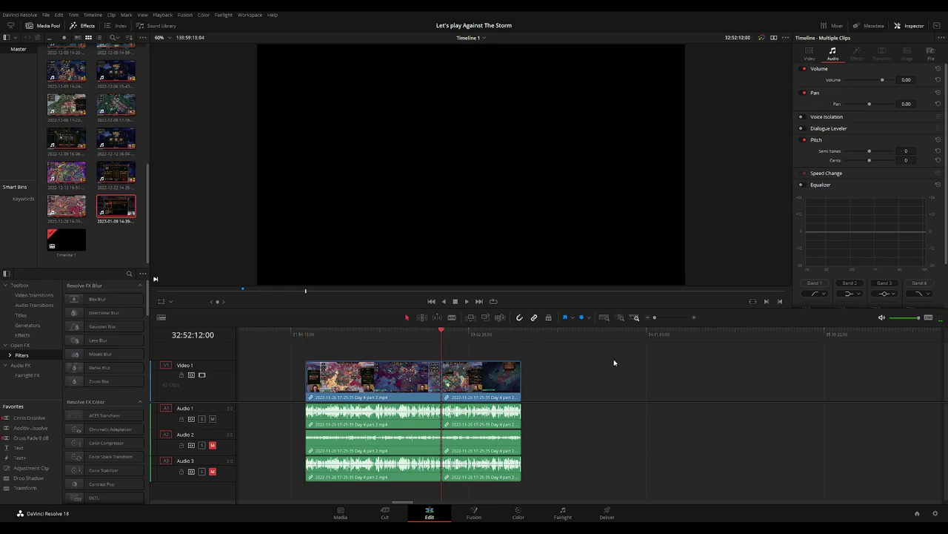
scroll(614, 360, "down", 3)
key("ctrl+z")
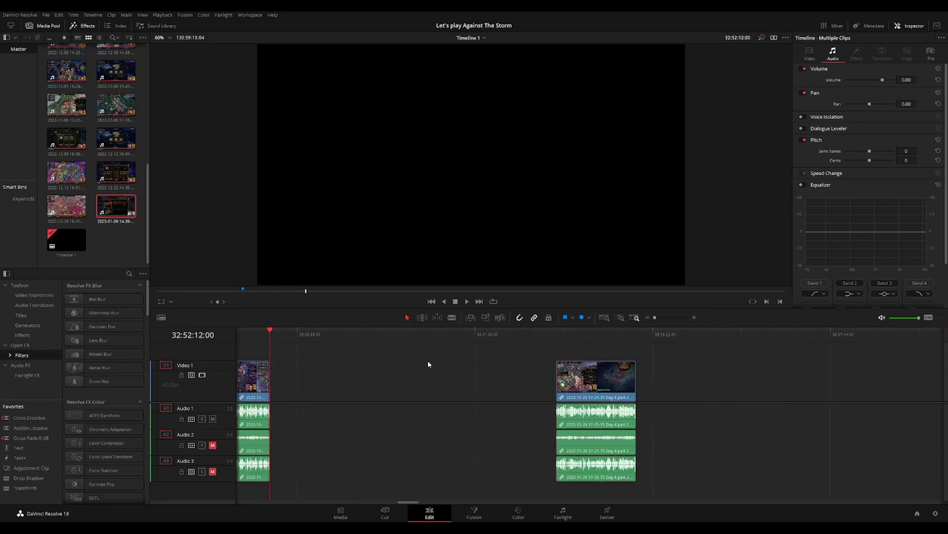
left_click(428, 360)
Snap the next clip group to start at 34:00:00:00 and play it back.
left_click_drag(293, 341, 446, 357)
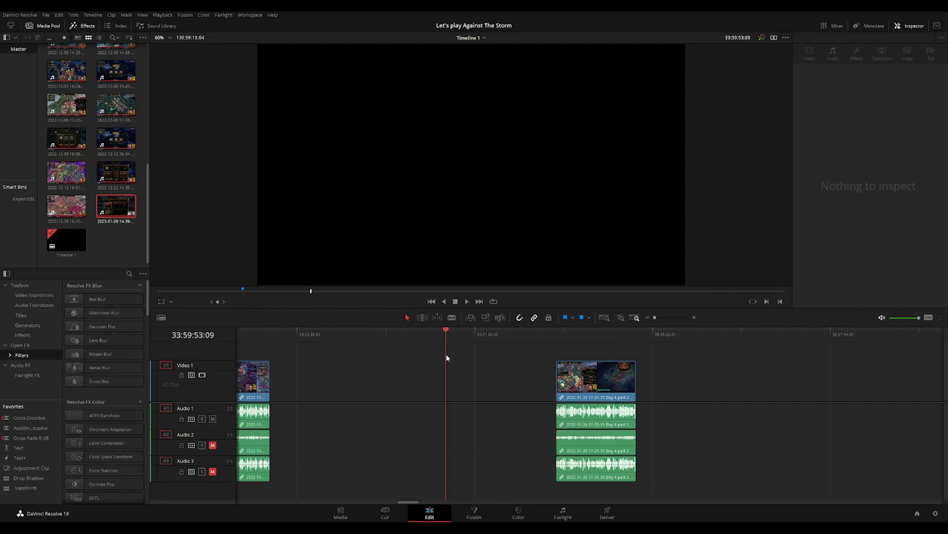
left_click(595, 338)
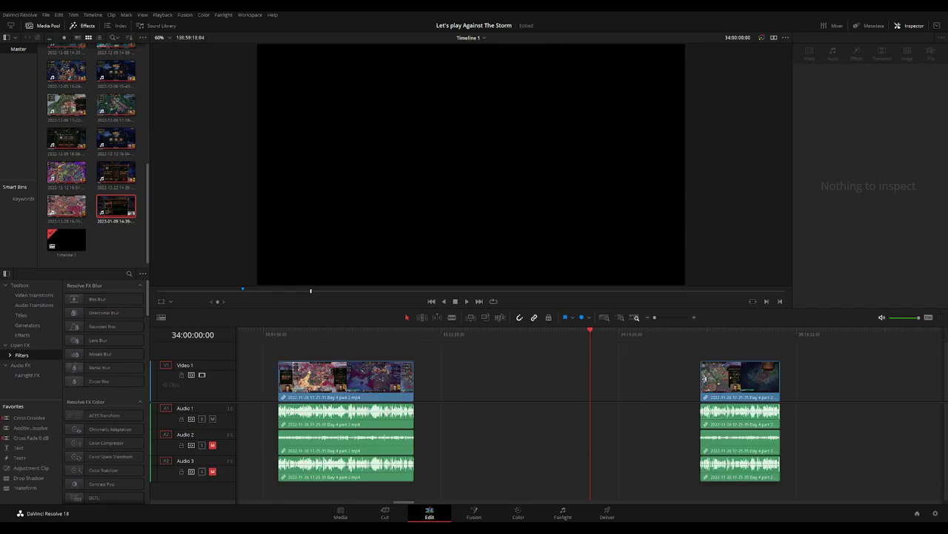
left_click_drag(705, 378, 597, 380)
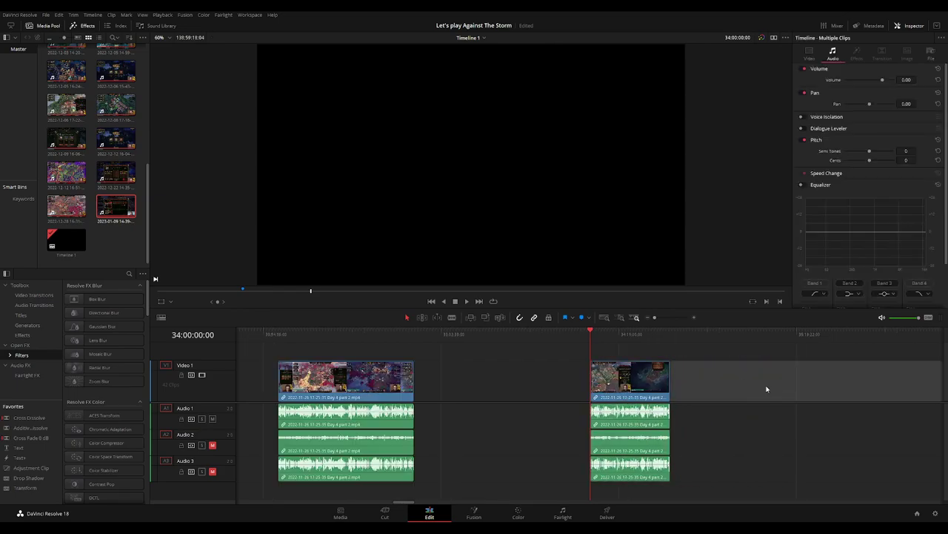
scroll(710, 354, "right", 3)
key("space")
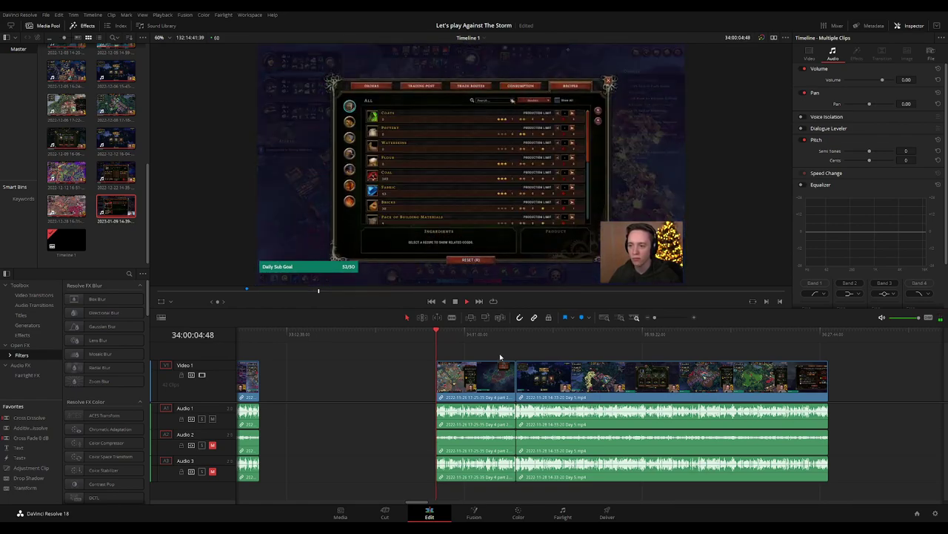
Play back the footage up to the Day 4 part 2 / Day 5 join.
key("space")
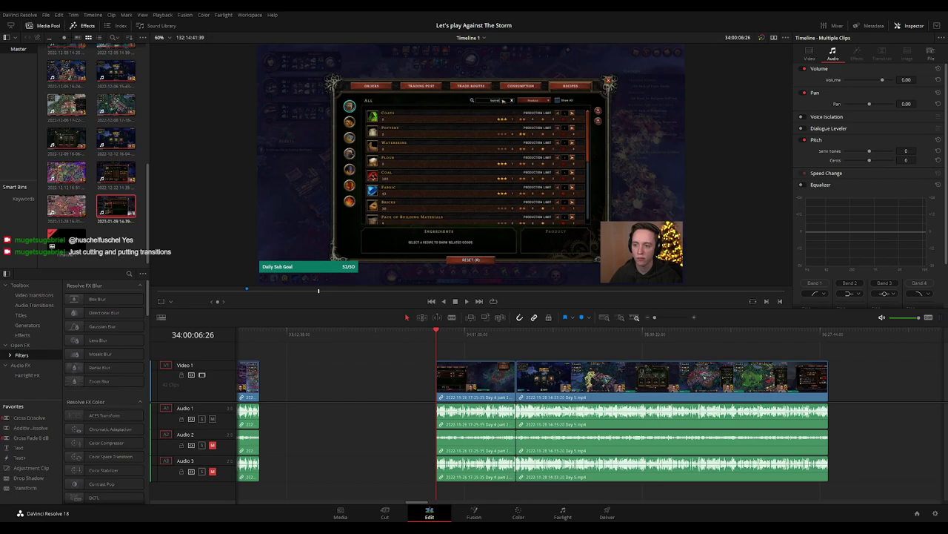
key("space")
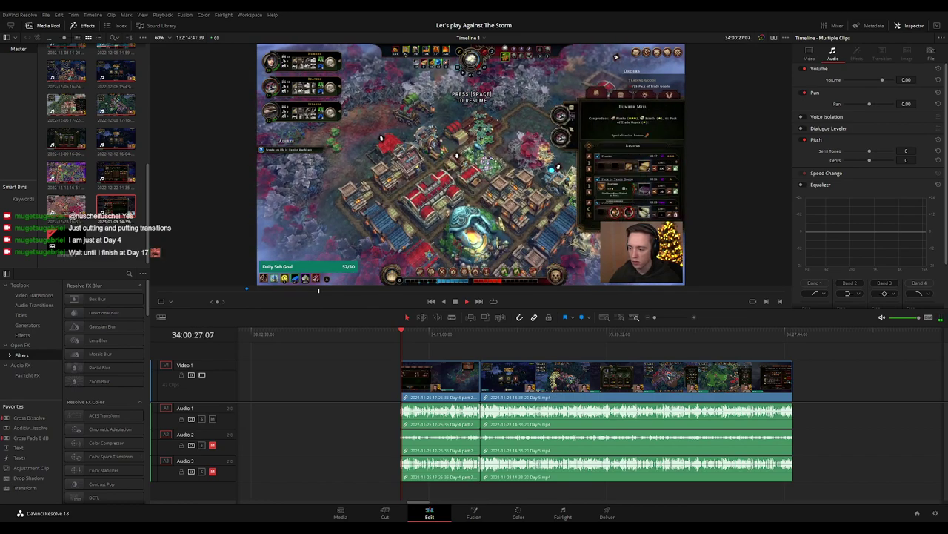
scroll(466, 354, "right", 2)
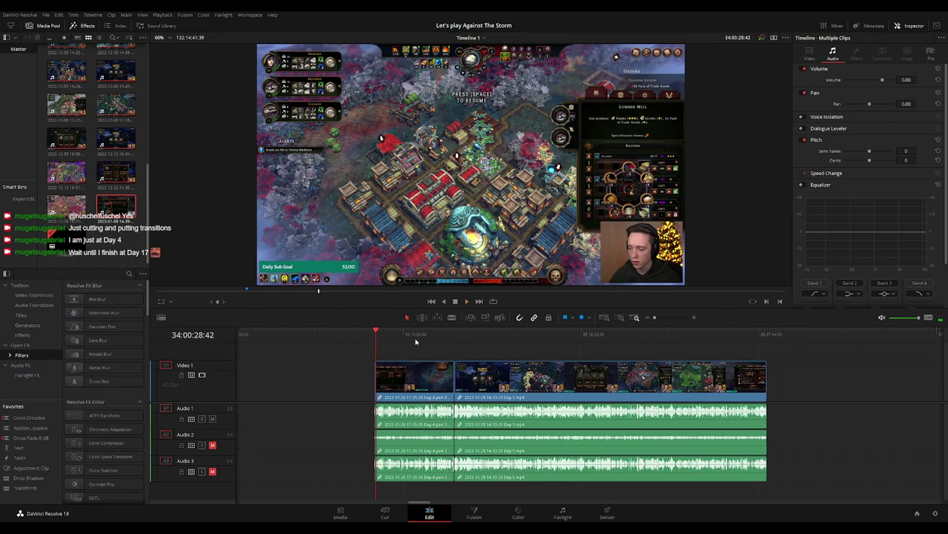
left_click(452, 334)
scroll(641, 363, "up", 3)
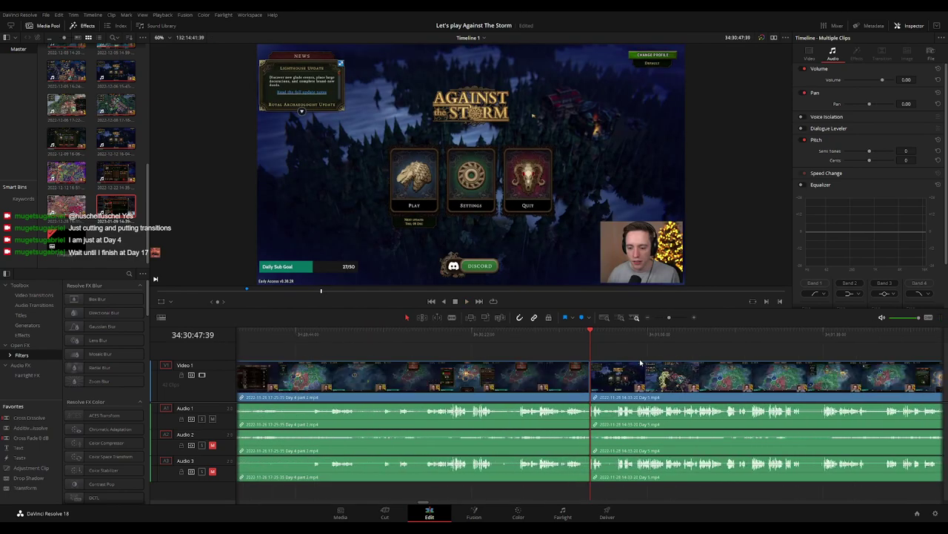
scroll(641, 363, "up", 3)
key("space")
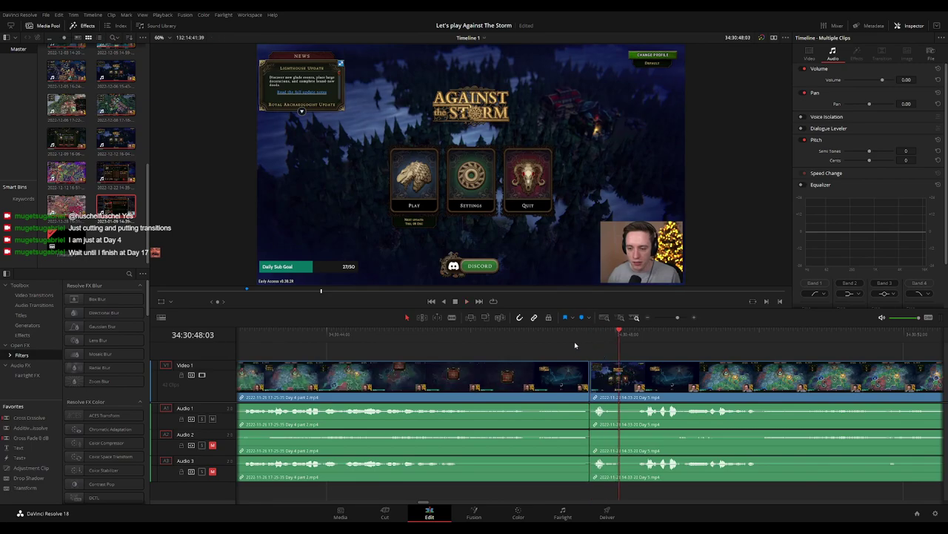
Add the default transition at the Day 4/Day 5 edit point and replay it.
left_click(557, 334)
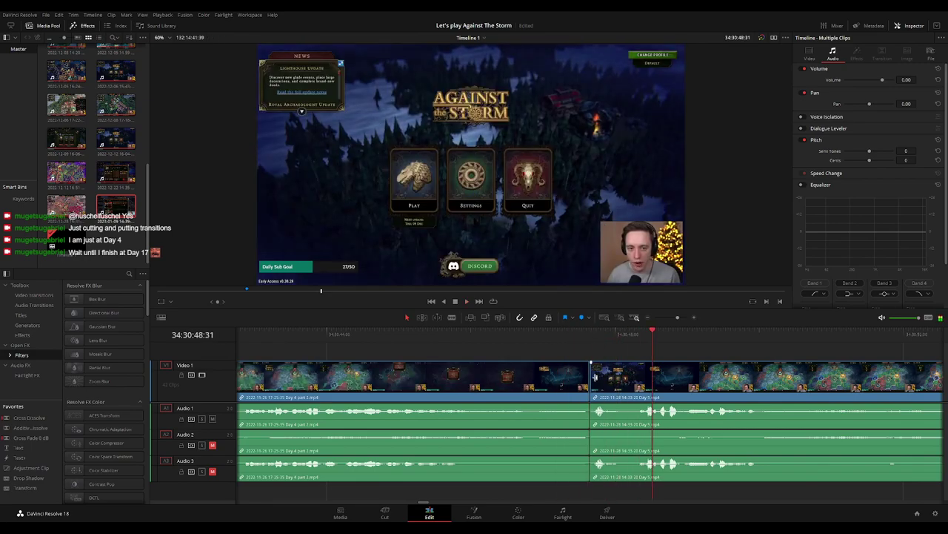
left_click(589, 379)
key("ctrl+t")
key("slash")
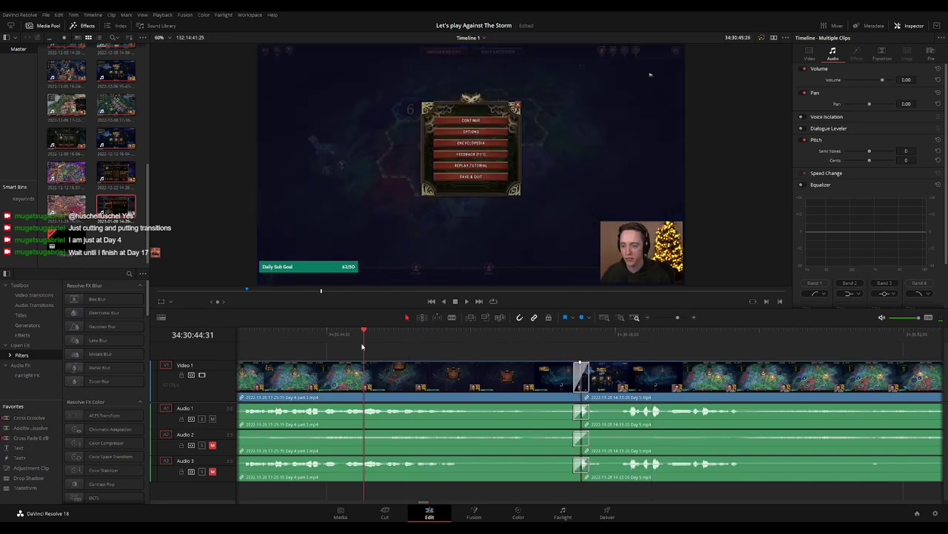
Scrub and play through the Day 5 footage to find the next cut point.
scroll(525, 350, "down", 3)
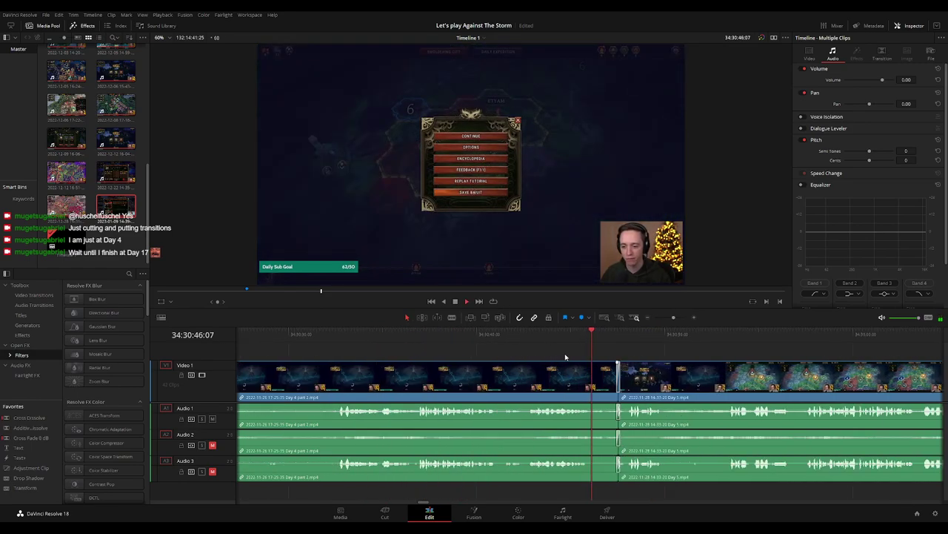
scroll(671, 355, "right", 2)
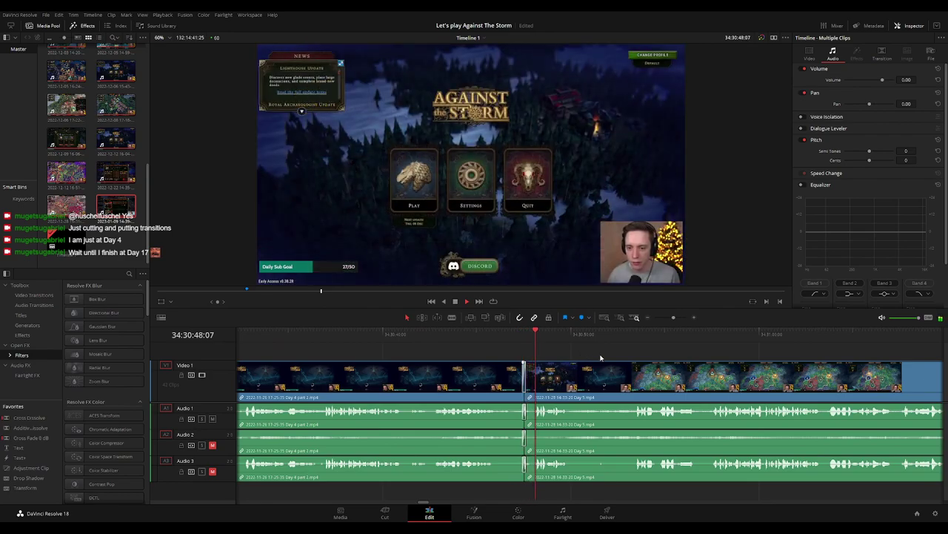
scroll(601, 358, "left", 2)
scroll(632, 353, "down", 1)
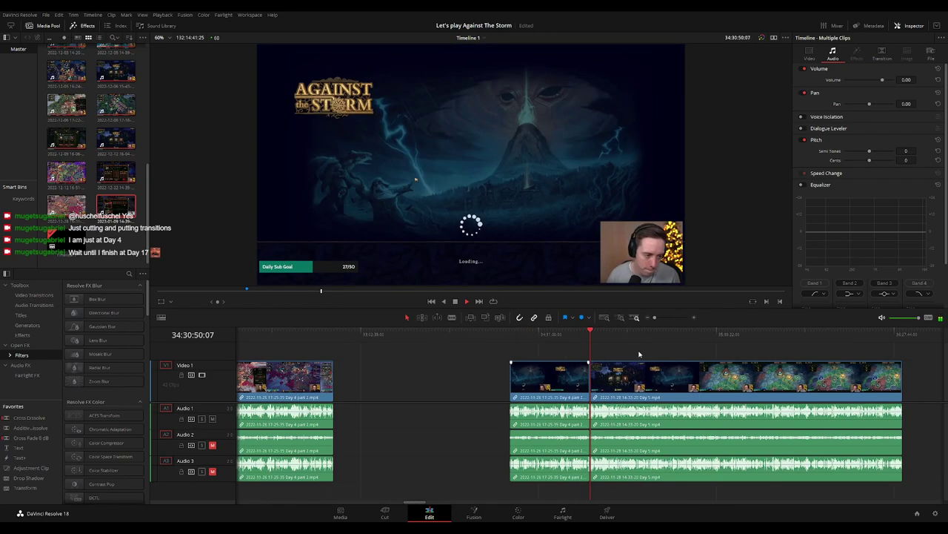
scroll(462, 349, "right", 3)
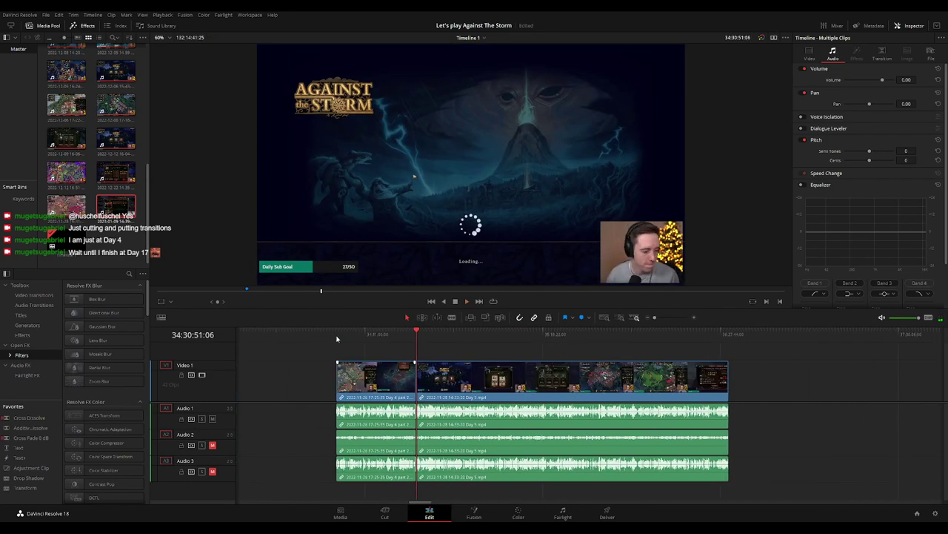
left_click_drag(336, 338, 472, 343)
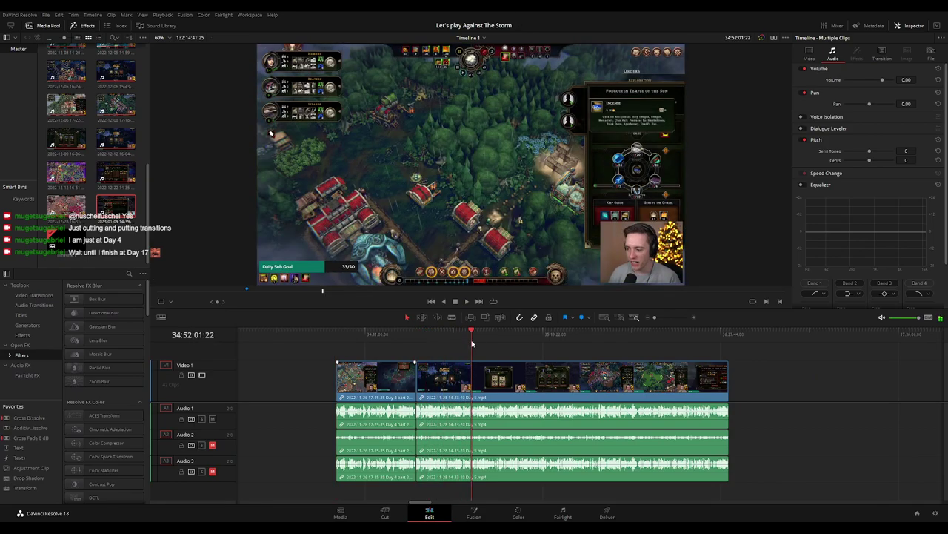
key("space")
scroll(511, 344, "up", 5)
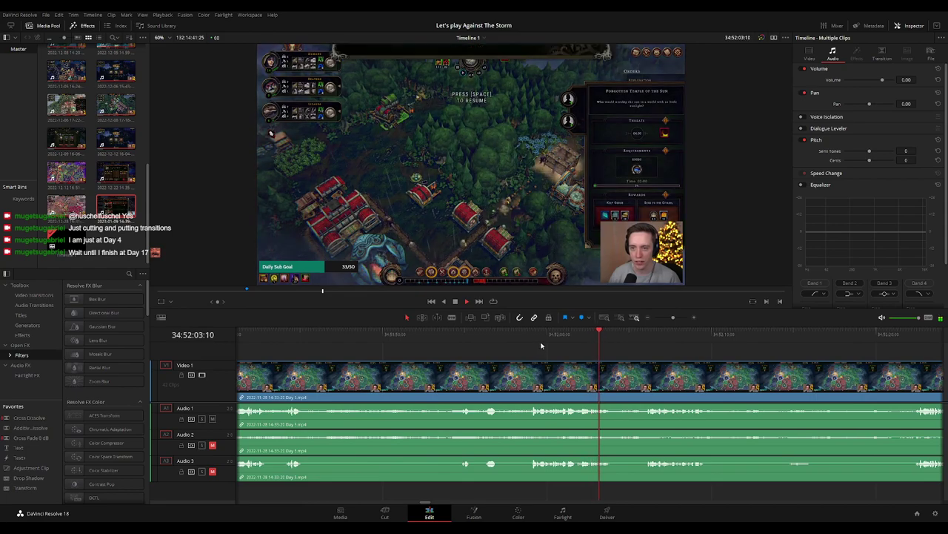
left_click(530, 337)
left_click(482, 335)
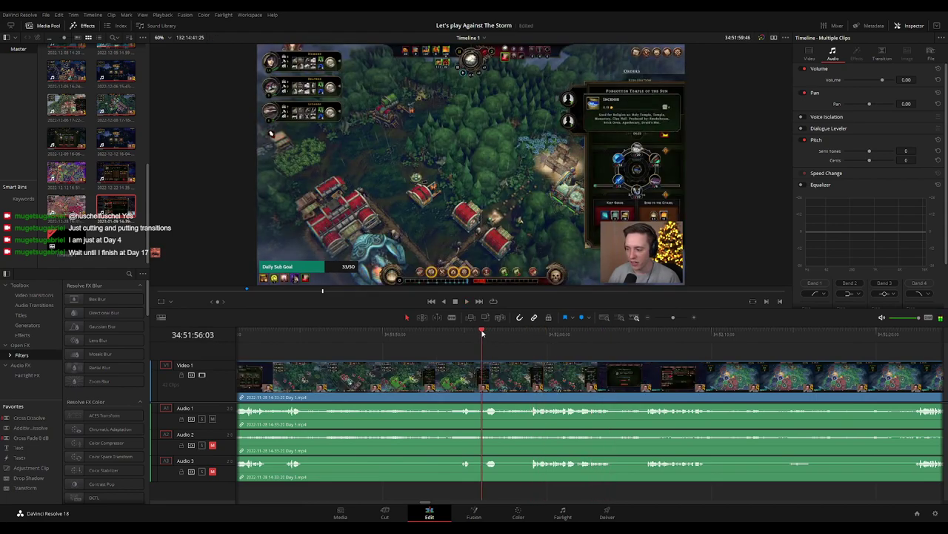
key("space")
left_click_drag(465, 333, 494, 332)
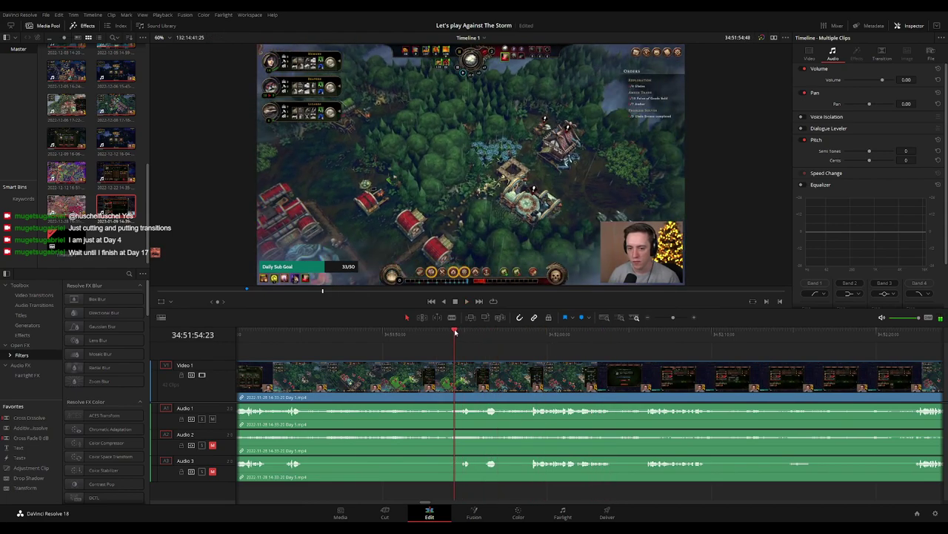
left_click(635, 335)
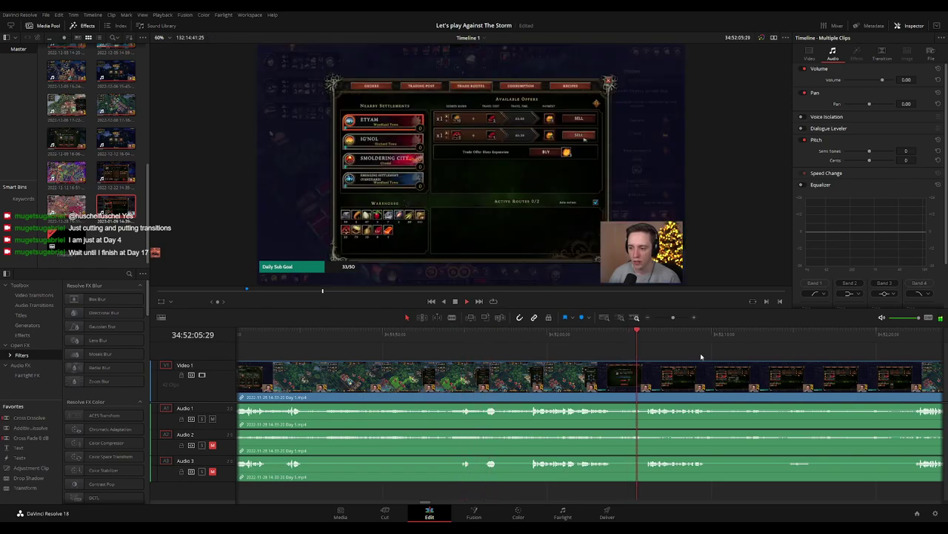
Park the playhead at 34:52:22:00 and blade all tracks there.
left_click(708, 335)
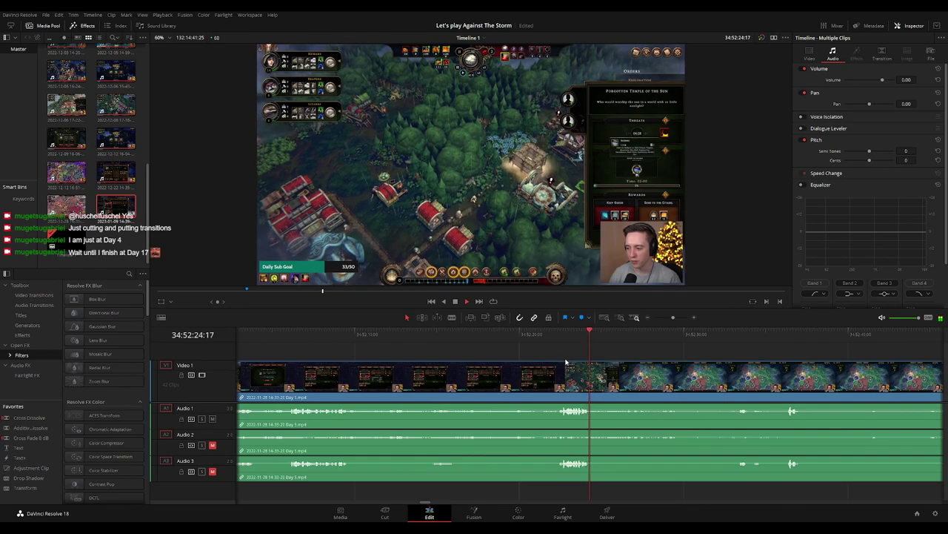
scroll(495, 339, "up", 1)
left_click(496, 337)
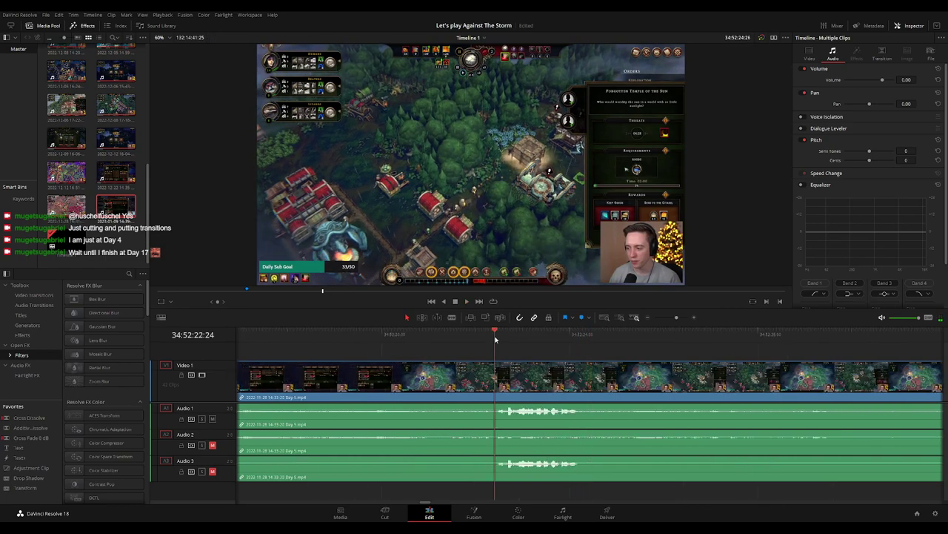
left_click(477, 340)
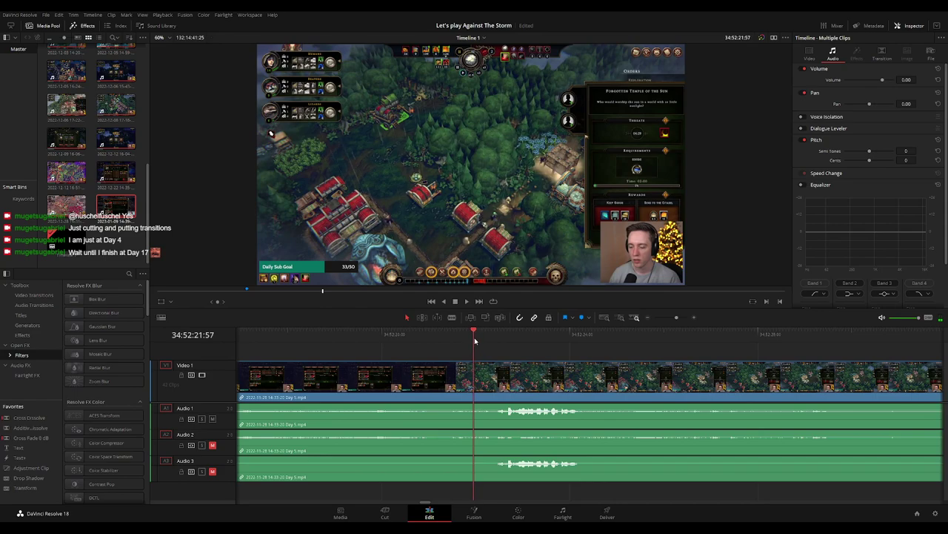
key("ctrl+b")
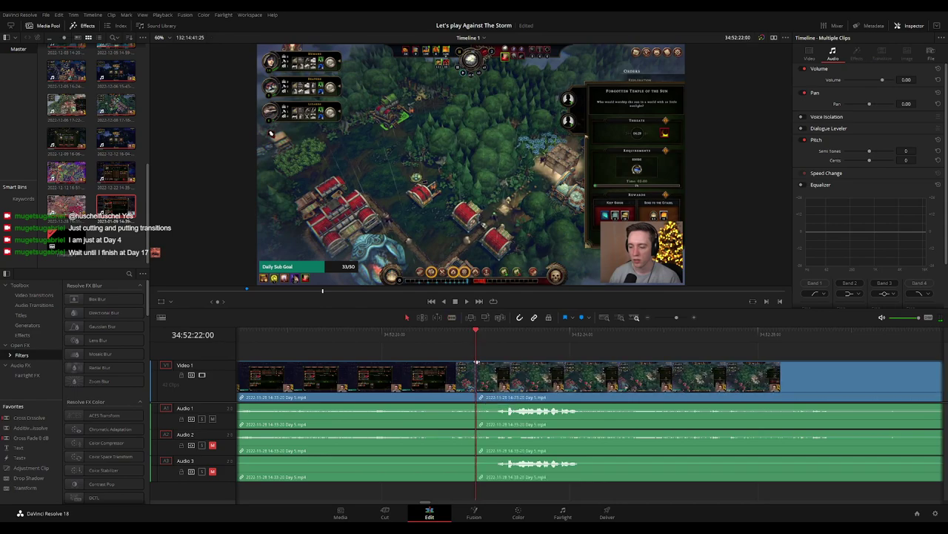
Drag fade handles on A1, A2 and A3 at the 34:52:22:00 cut.
mouse_move(475, 367)
left_mouse_down()
mouse_move(523, 366)
mouse_move(435, 366)
left_mouse_up()
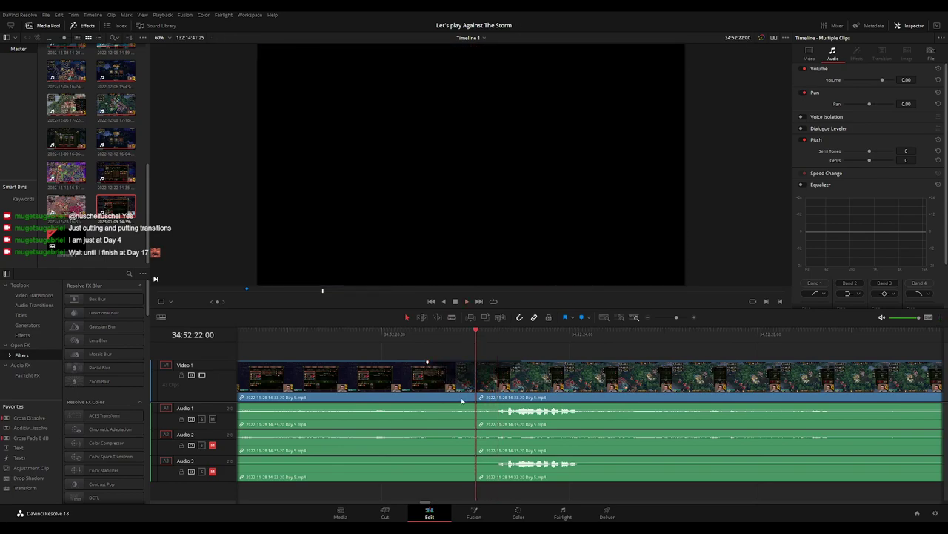
mouse_move(473, 404)
left_mouse_down()
mouse_move(409, 402)
mouse_move(513, 406)
left_mouse_up()
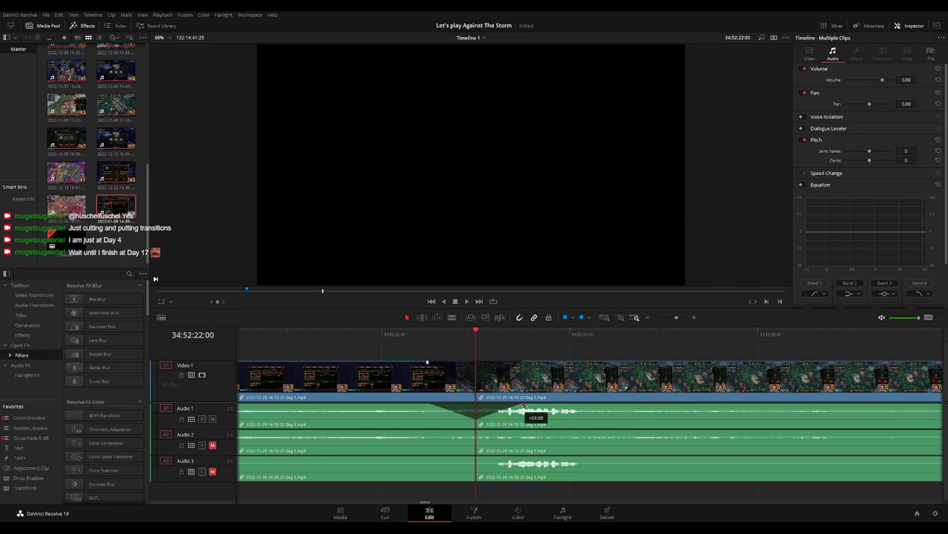
mouse_move(474, 435)
left_mouse_down()
mouse_move(427, 432)
mouse_move(523, 432)
left_mouse_up()
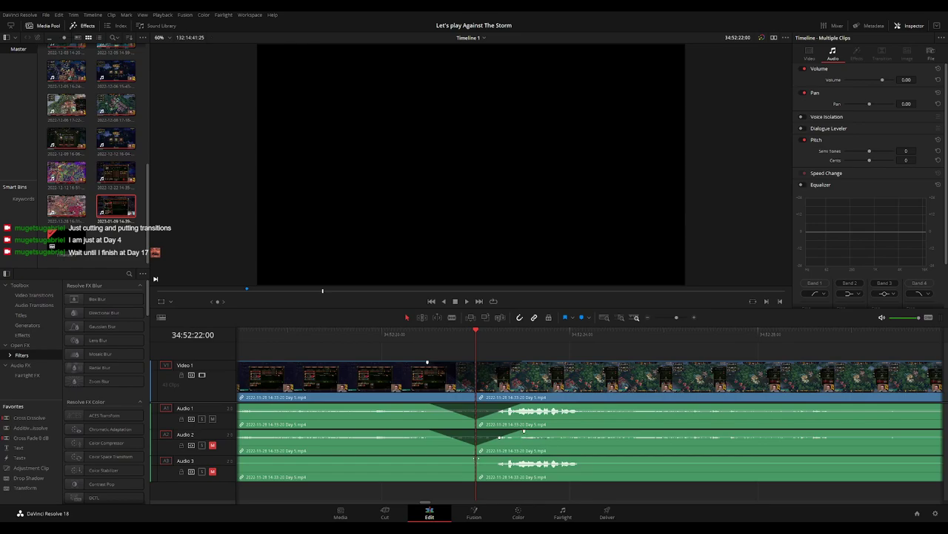
mouse_move(474, 458)
left_mouse_down()
mouse_move(432, 459)
mouse_move(505, 458)
left_mouse_up()
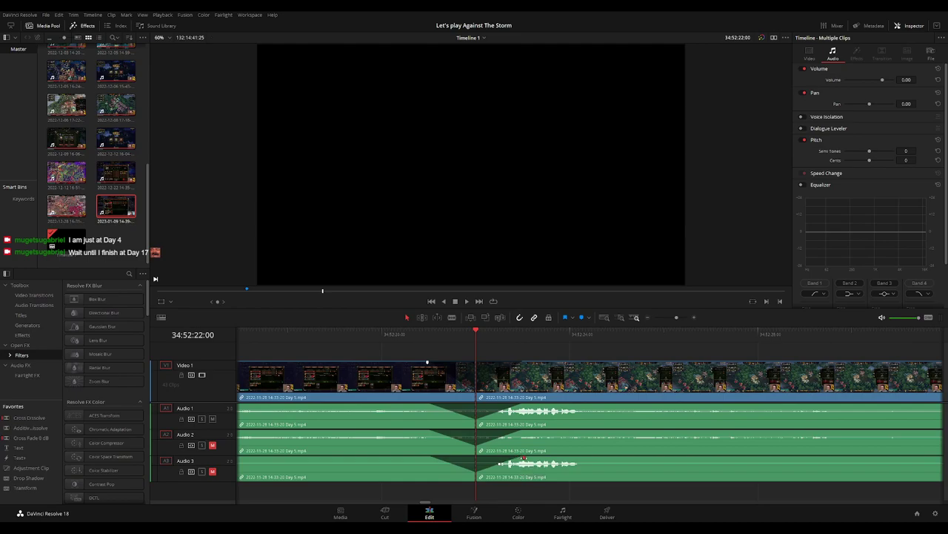
Replay across the 34:52:22:00 cut and deselect the Day 5 clip.
left_click(476, 333)
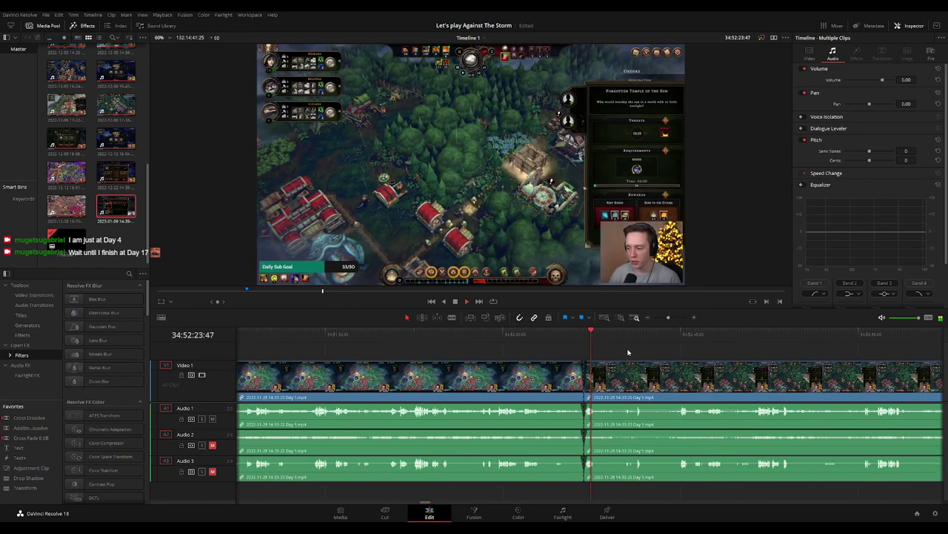
scroll(630, 352, "down", 3)
scroll(500, 352, "right", 3)
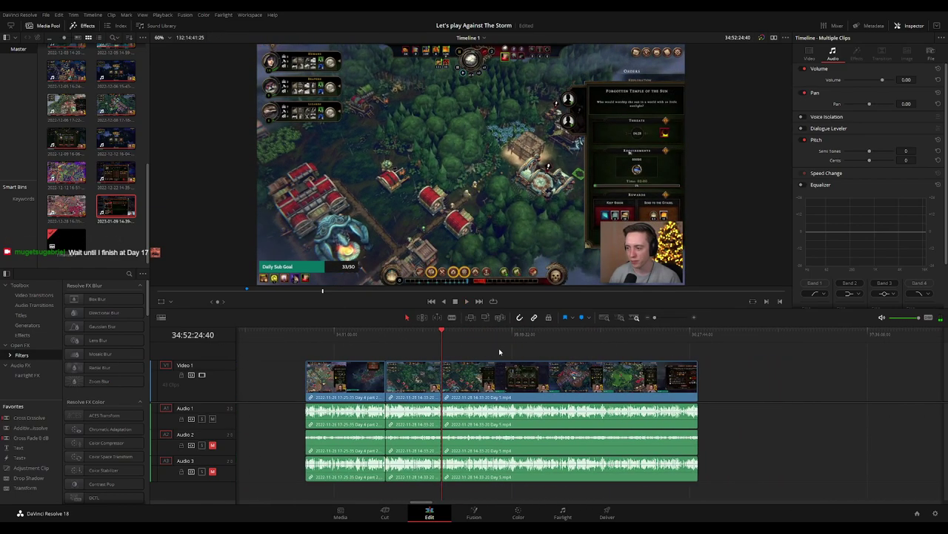
left_click(309, 340)
left_click(439, 336)
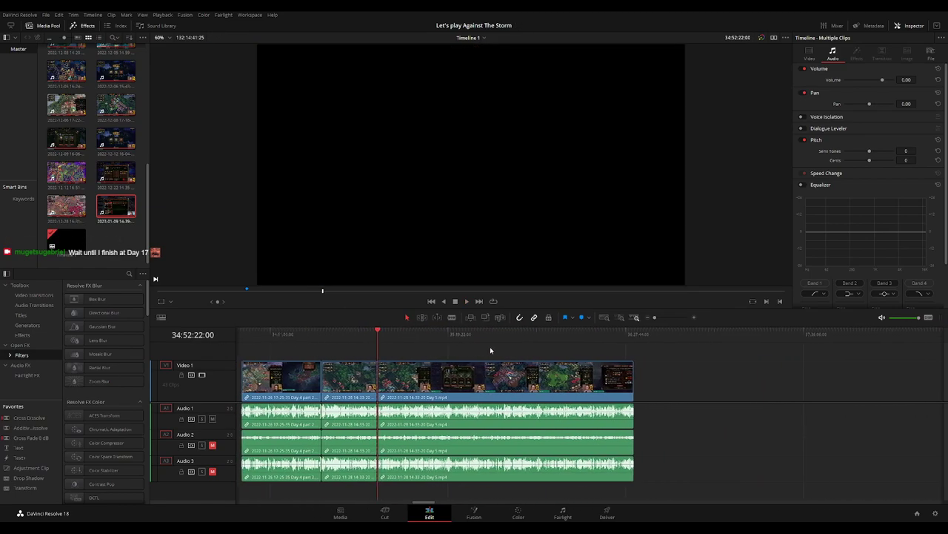
left_click(392, 353)
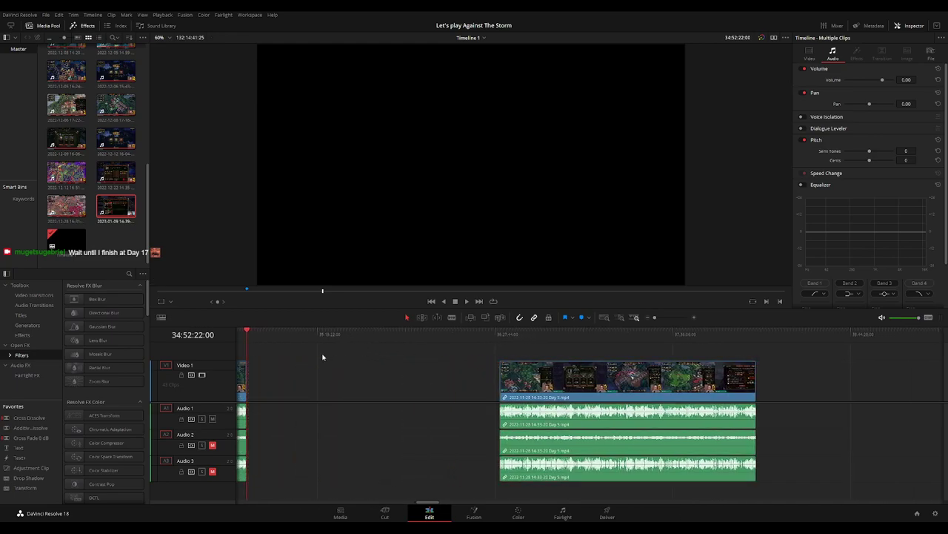
Park the playhead at 36:00:00:00 and snap the later Day 5 clips to it.
left_click_drag(327, 343, 472, 353)
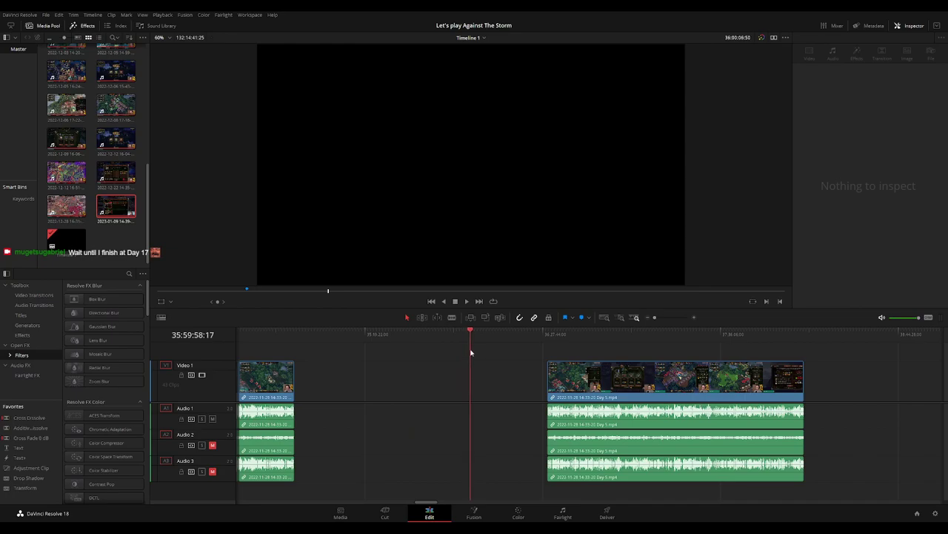
key("ctrl+equal")
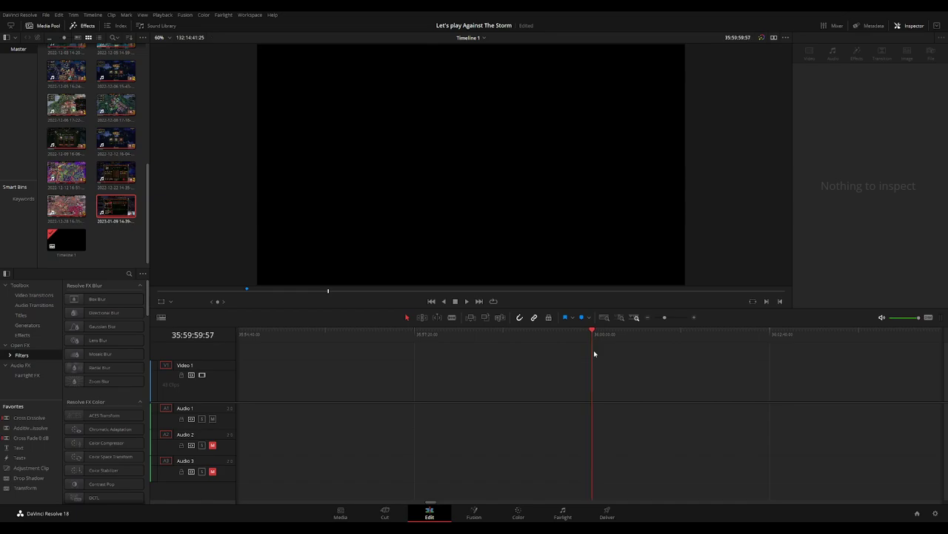
key("ctrl+minus")
left_click_drag(690, 374, 612, 371)
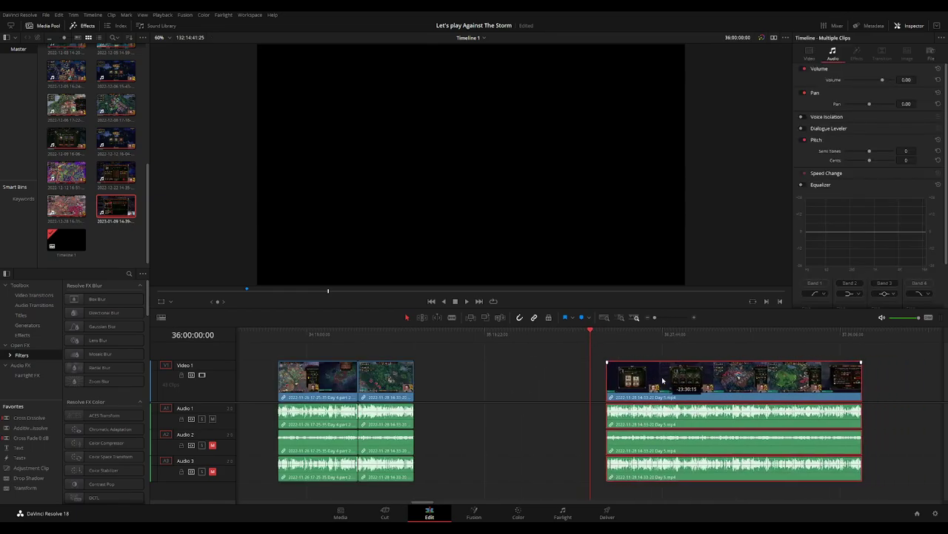
scroll(611, 353, "right", 5)
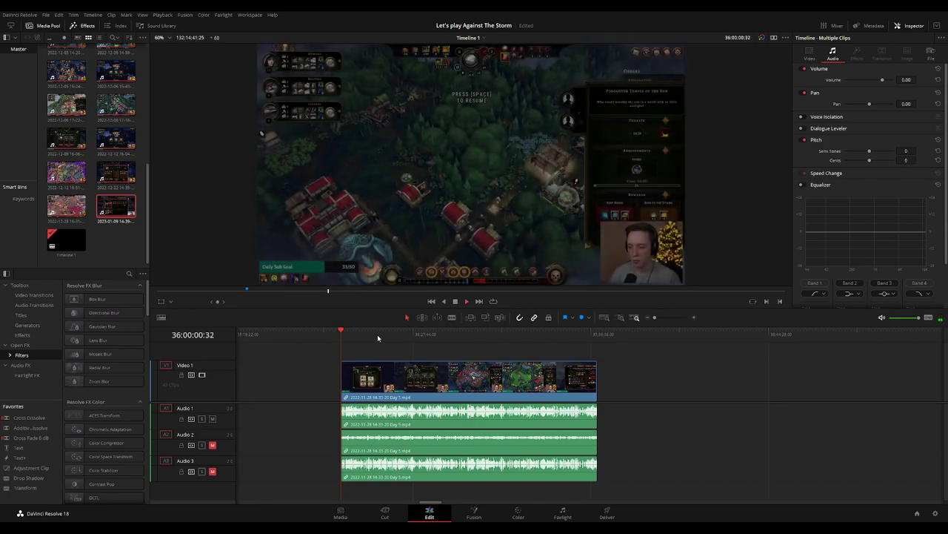
Zoom in to 36:52:02:30 and blade the video and all three audio tracks there.
left_click_drag(377, 334, 497, 343)
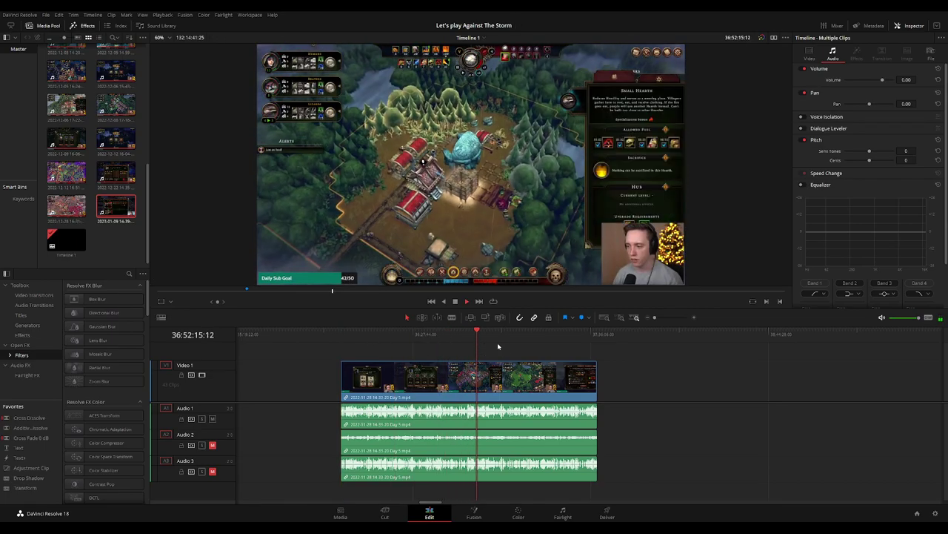
key("ctrl+equal")
key("space")
left_click(550, 335)
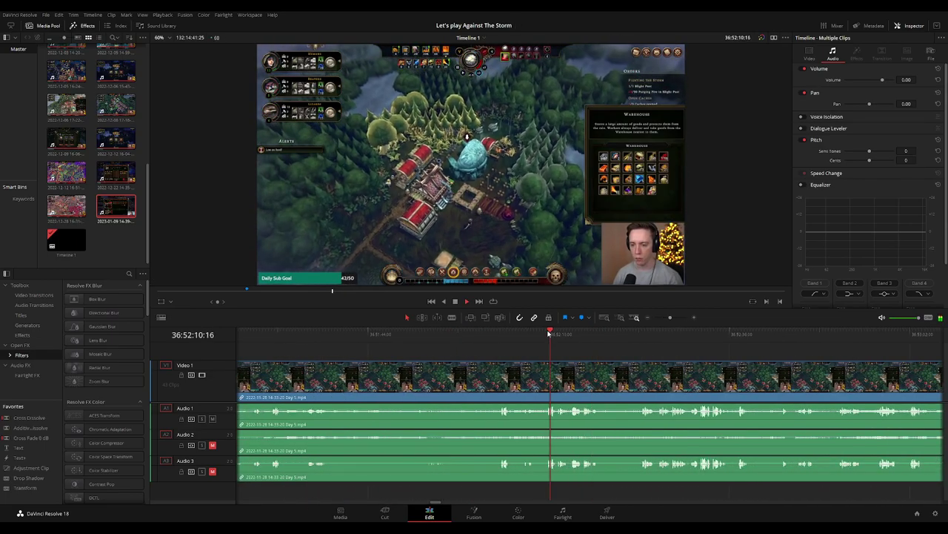
left_click(502, 335)
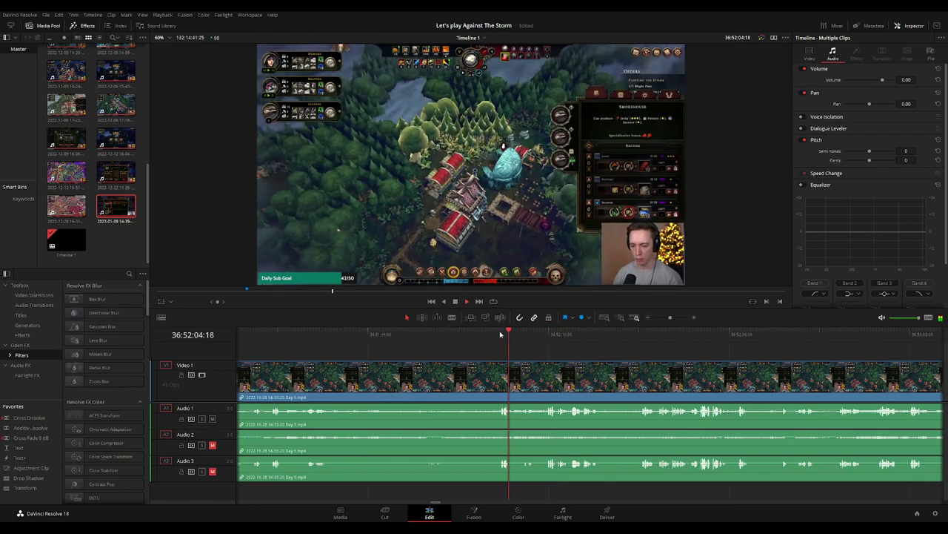
key("ctrl+equal")
key("ctrl+equal")
mouse_move(570, 340)
left_mouse_down()
mouse_move(516, 348)
mouse_move(589, 372)
left_mouse_up()
key("ctrl+b")
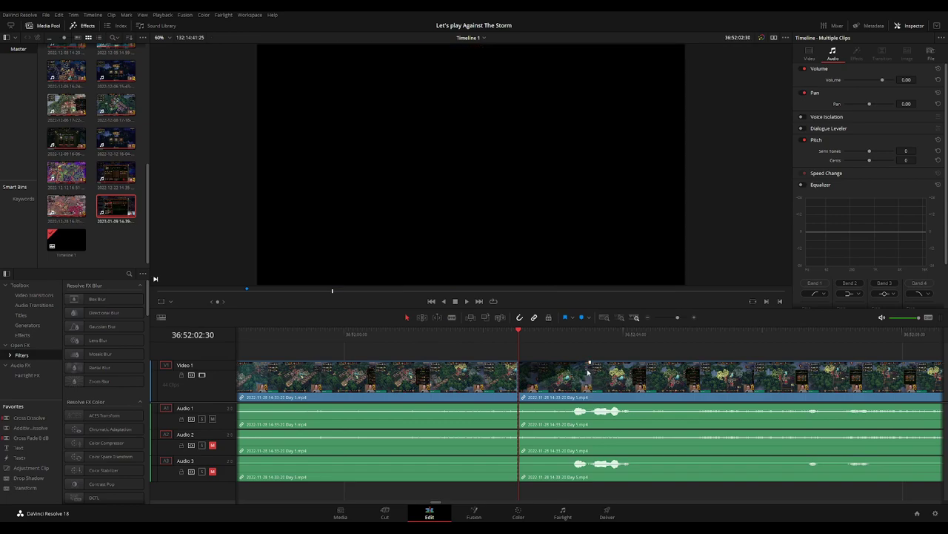
Fade out the left video piece and add fade-outs and fade-ins on A1, A2 and A3 at 36:52:02:30.
left_click_drag(518, 367, 458, 366)
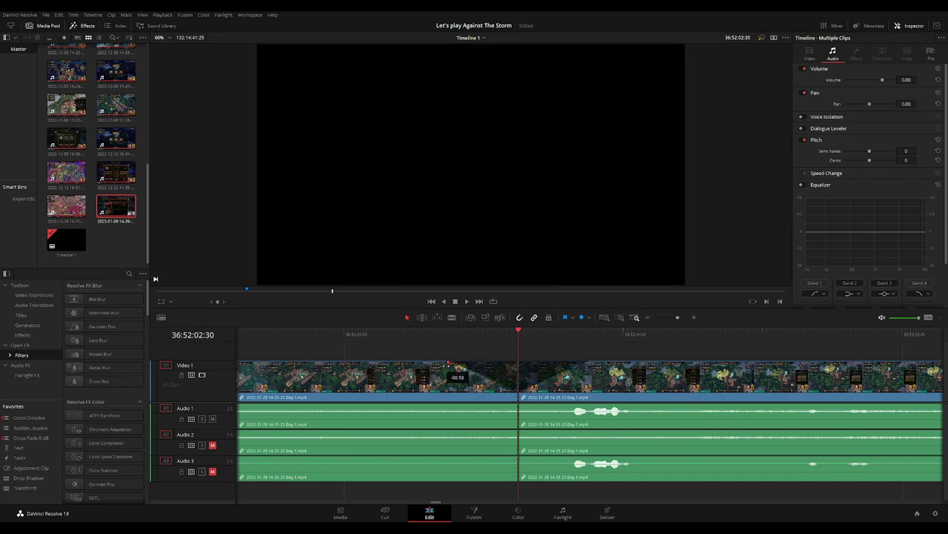
left_click_drag(517, 404, 450, 405)
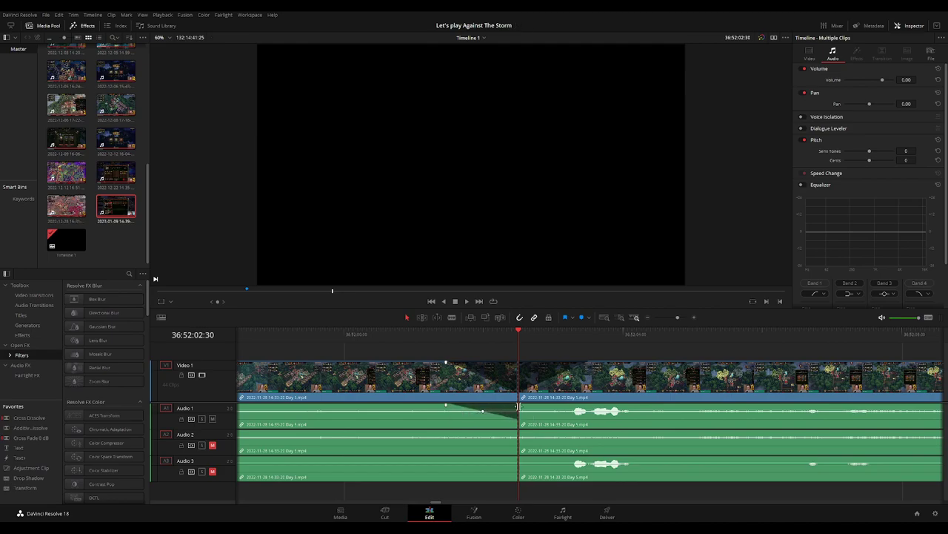
left_click_drag(521, 406, 589, 406)
left_click_drag(517, 431, 446, 431)
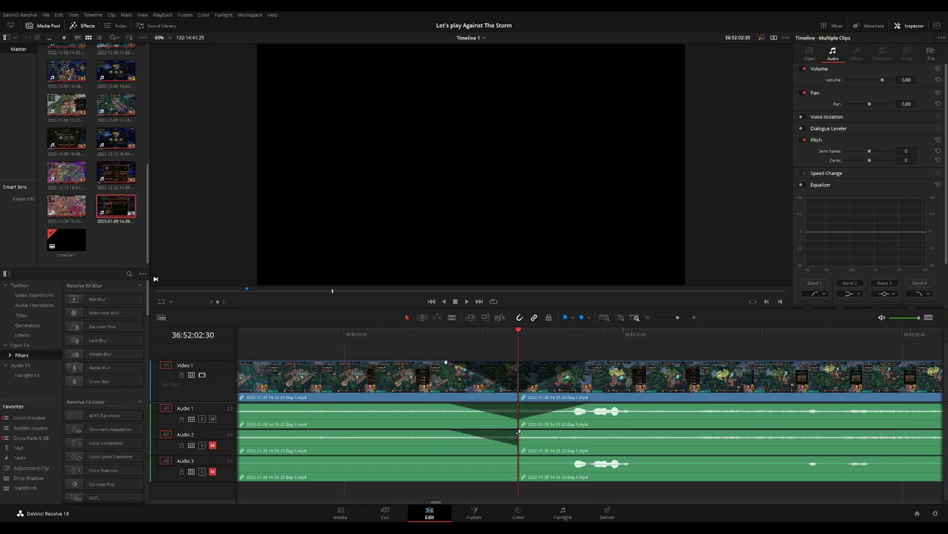
left_click_drag(519, 432, 587, 432)
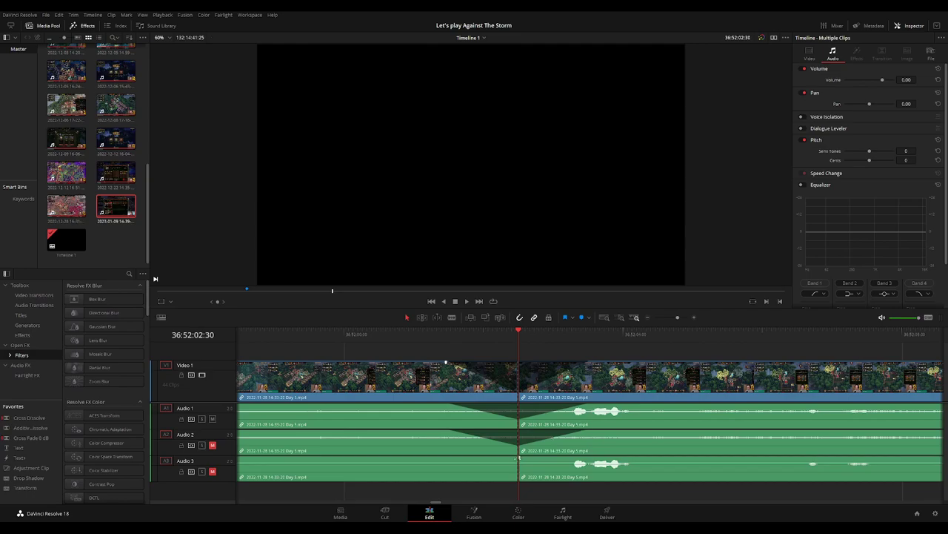
left_click_drag(518, 458, 450, 458)
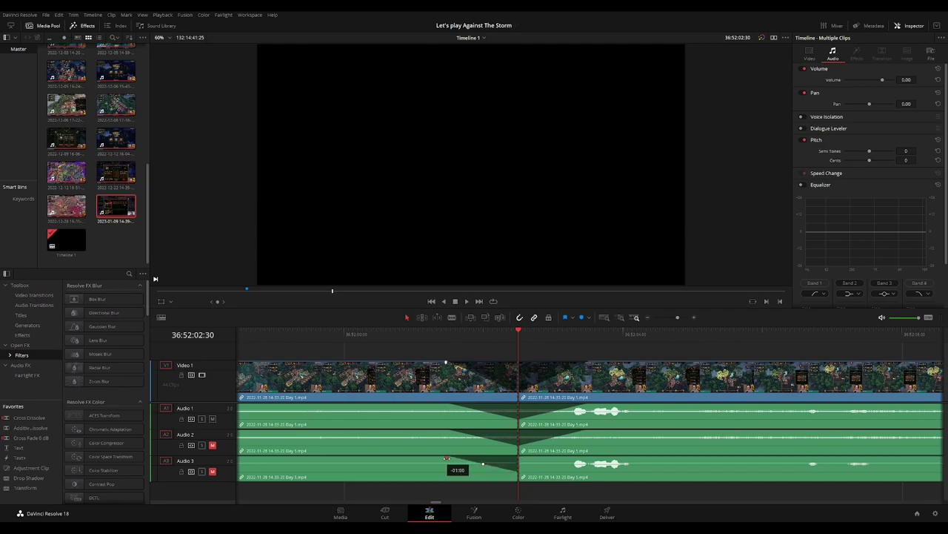
left_click_drag(520, 458, 581, 459)
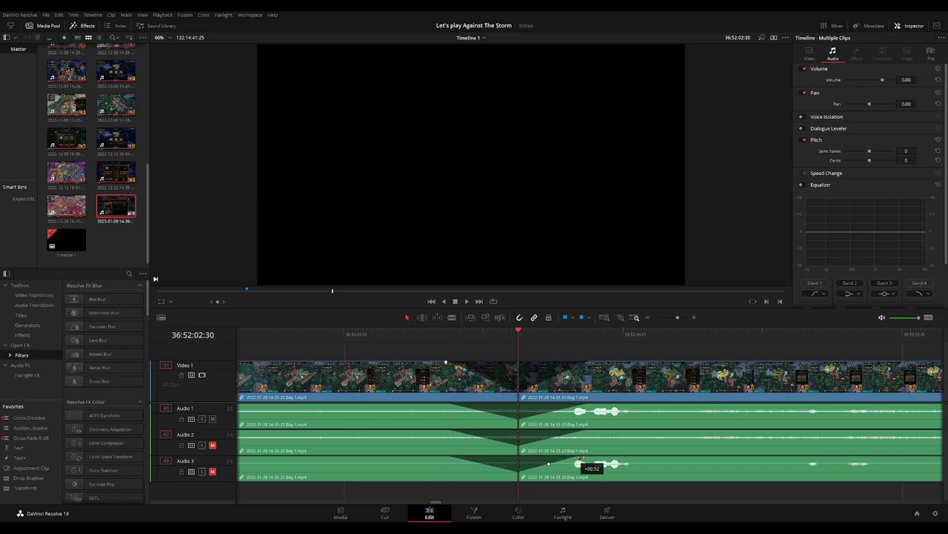
Play back the new crossfade, zoom out and push the later Day 5 clip right.
key("space")
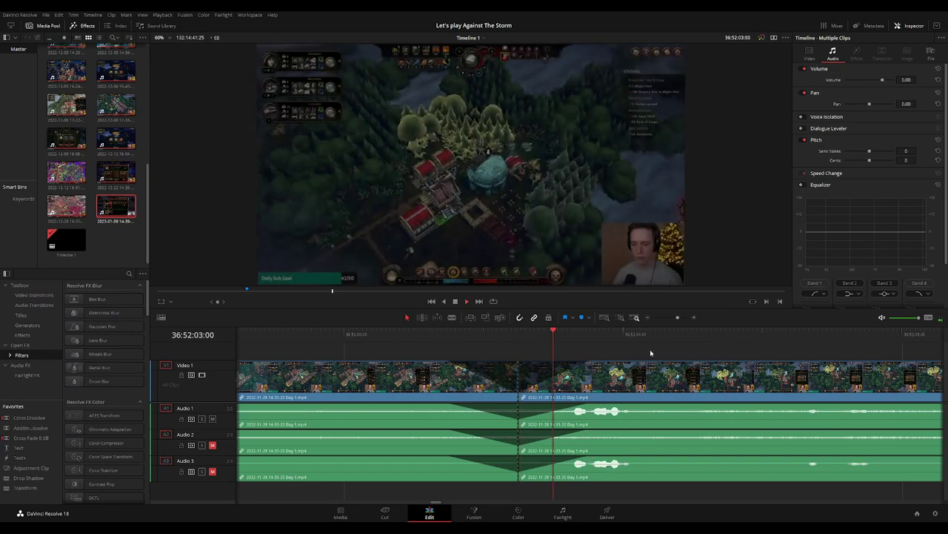
key("ctrl+minus")
key("ctrl+minus")
key("ctrl+minus")
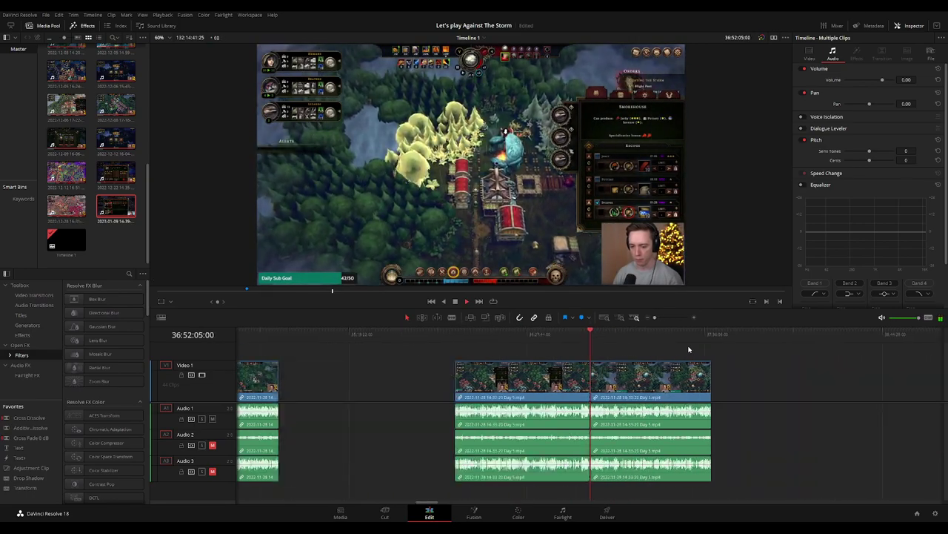
key("space")
scroll(603, 349, "right", 3)
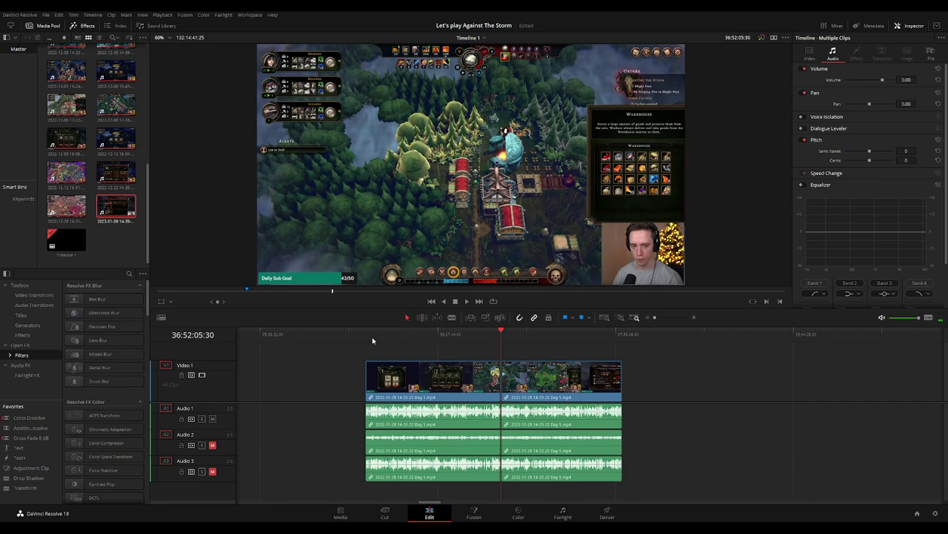
key("Home")
left_click(501, 338)
scroll(699, 360, "right", 3)
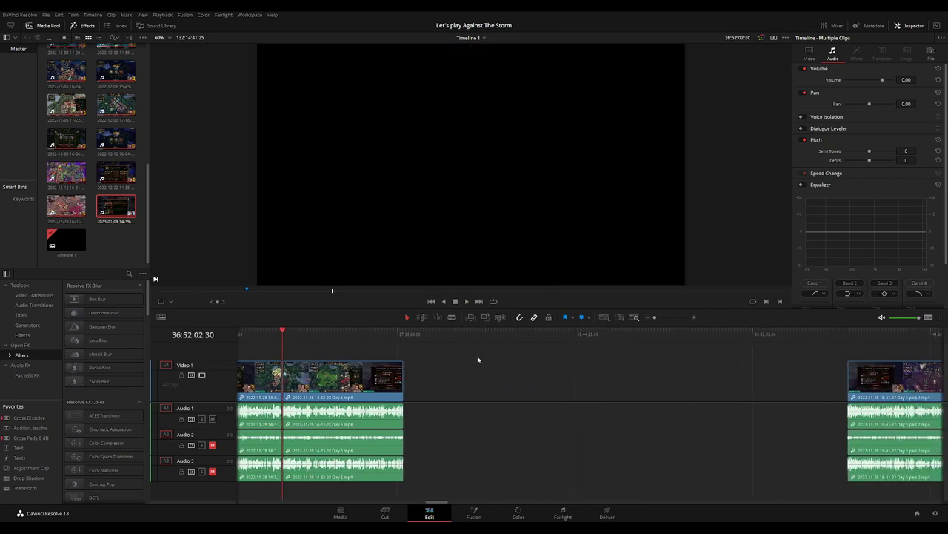
left_click_drag(295, 378, 544, 378)
left_click(428, 362)
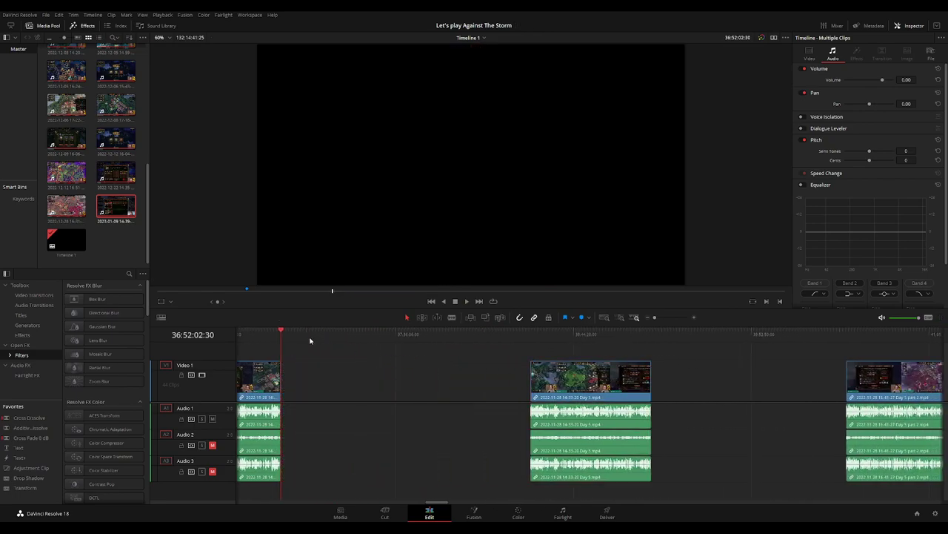
Land the playhead exactly on 38:00:00:00 and snap the Day 5 clip to start there.
left_click_drag(310, 341, 455, 350)
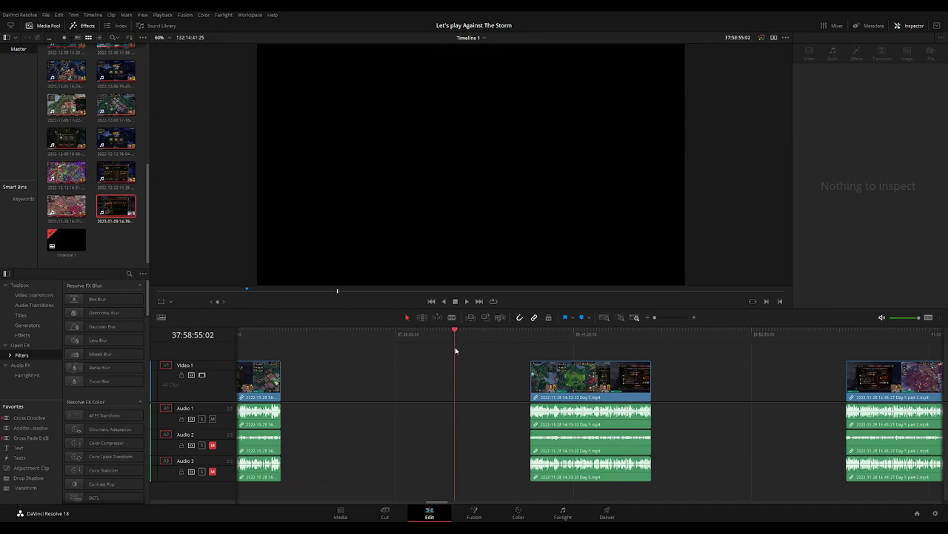
scroll(572, 346, "up", 2)
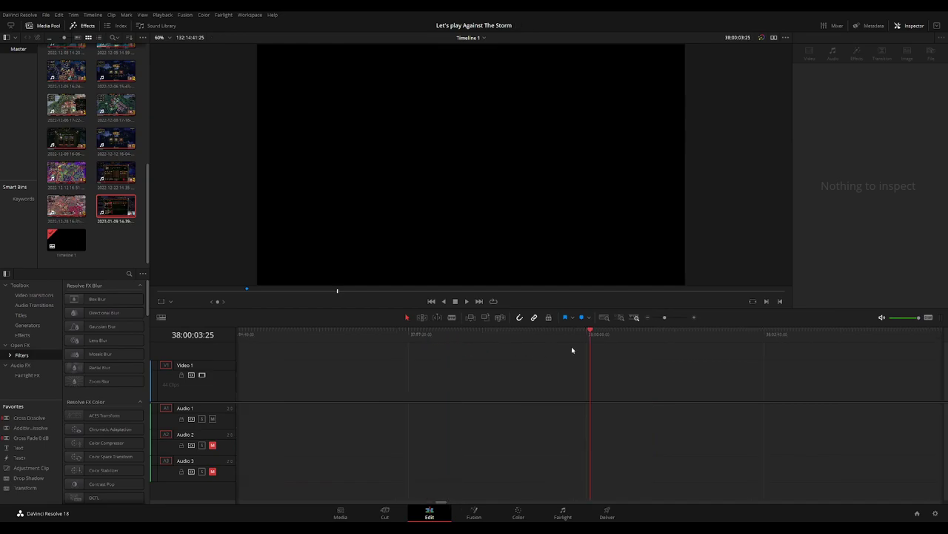
left_click(588, 334)
left_click(586, 335)
key("Up")
key("Left")
key("Right")
left_click_drag(693, 383, 621, 382)
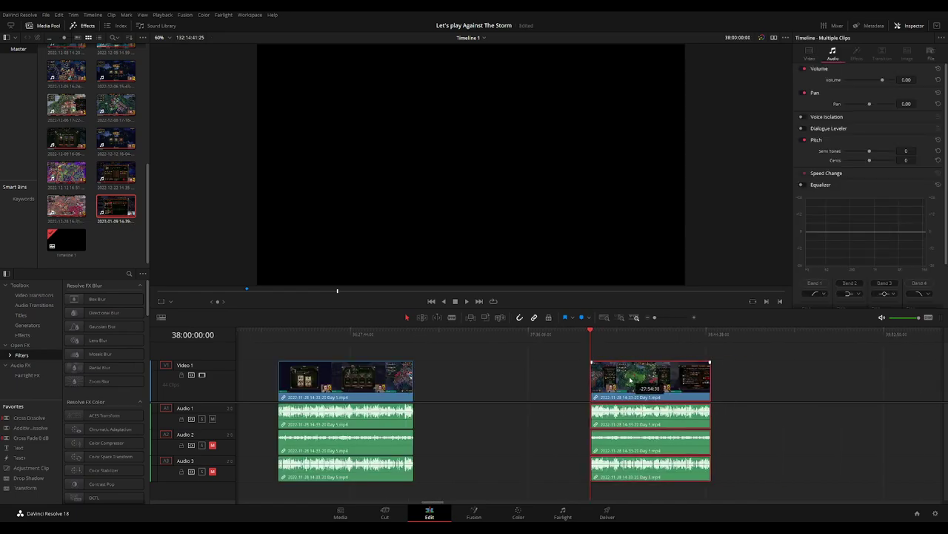
scroll(504, 347, "right", 5)
left_click(501, 338)
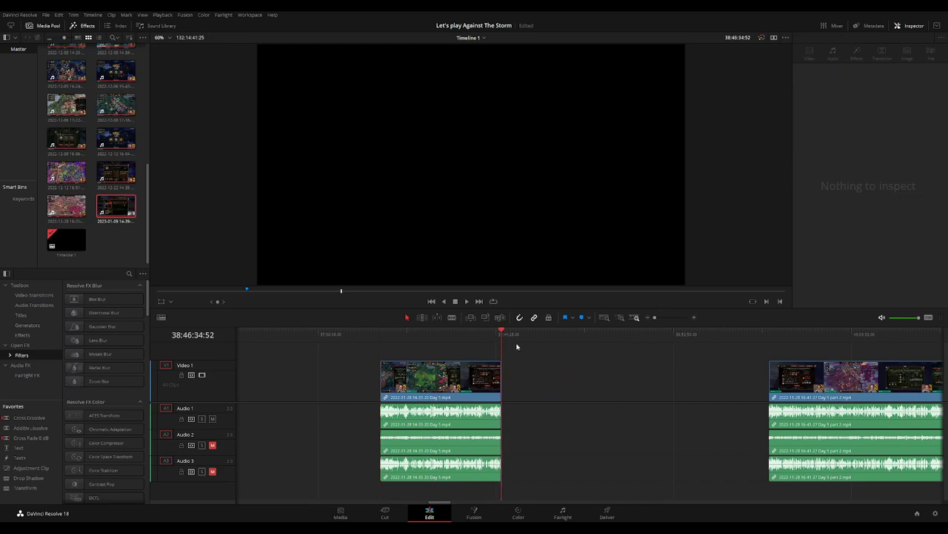
Butt the Day 5 part 2 clip against the previous clip, add a transition at the join, and replay it.
left_click_drag(821, 390, 553, 390)
scroll(593, 372, "up", 3)
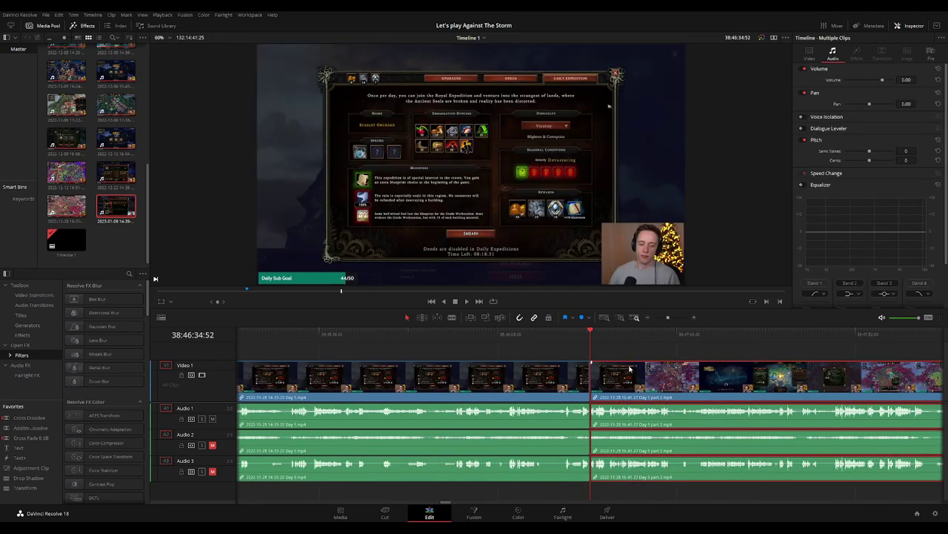
scroll(593, 372, "up", 2)
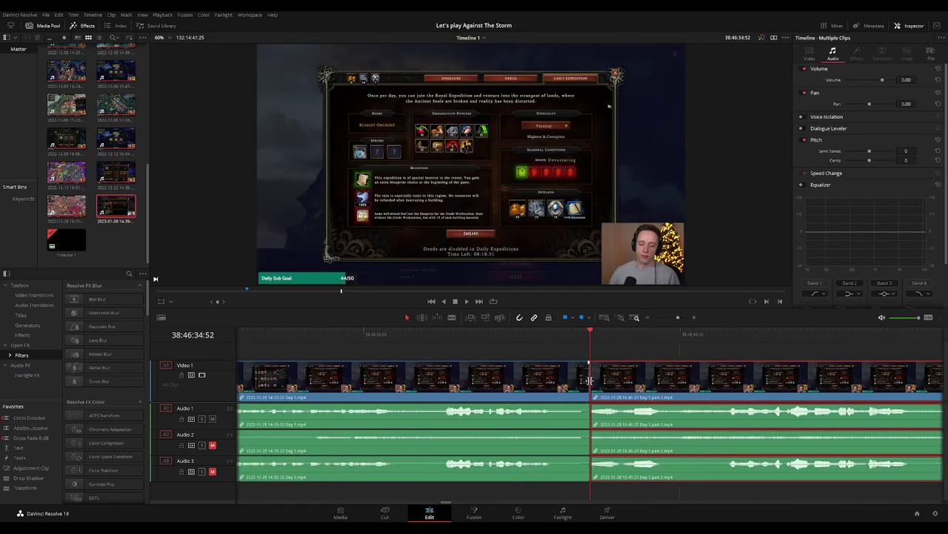
left_click(590, 380)
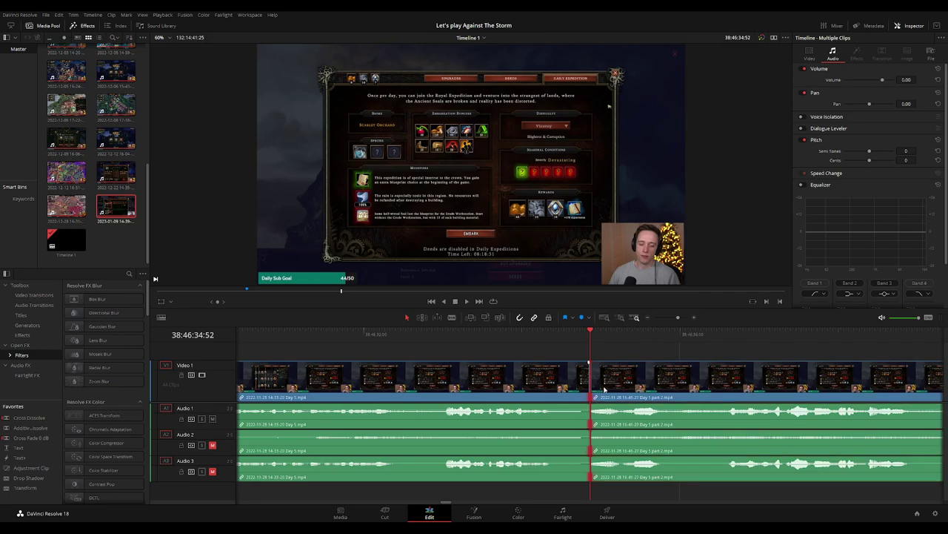
key("ctrl+t")
key("slash")
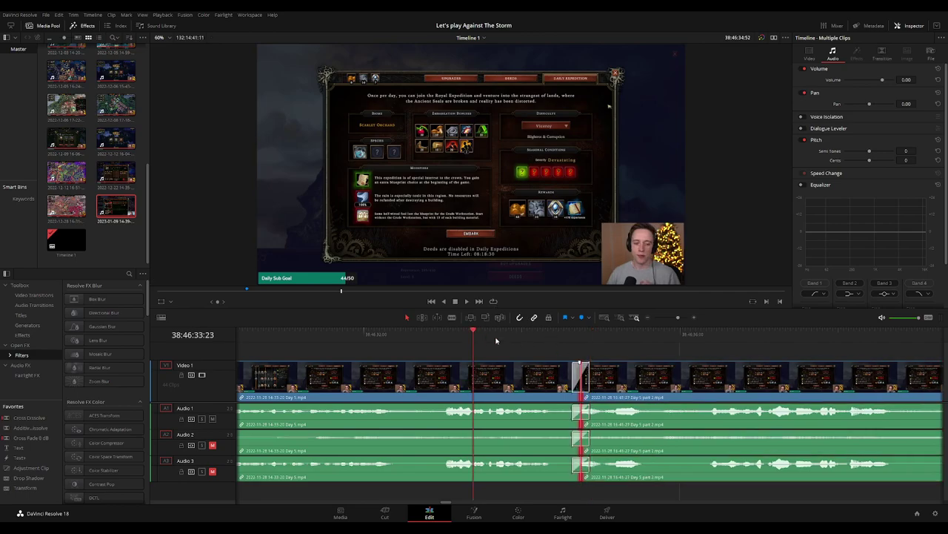
left_click(442, 332)
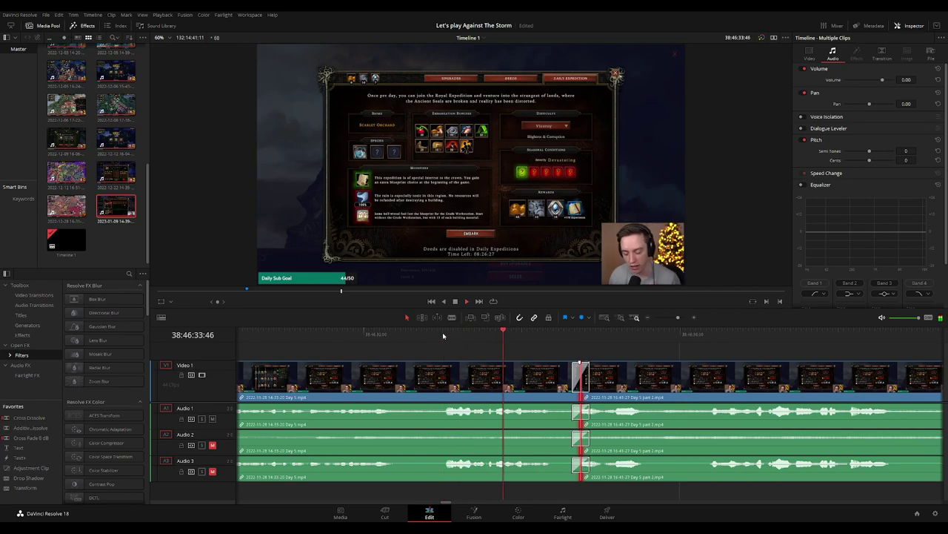
Zoom out and skim the playhead ahead into the Day 5 part 2 footage.
scroll(633, 360, "down", 2)
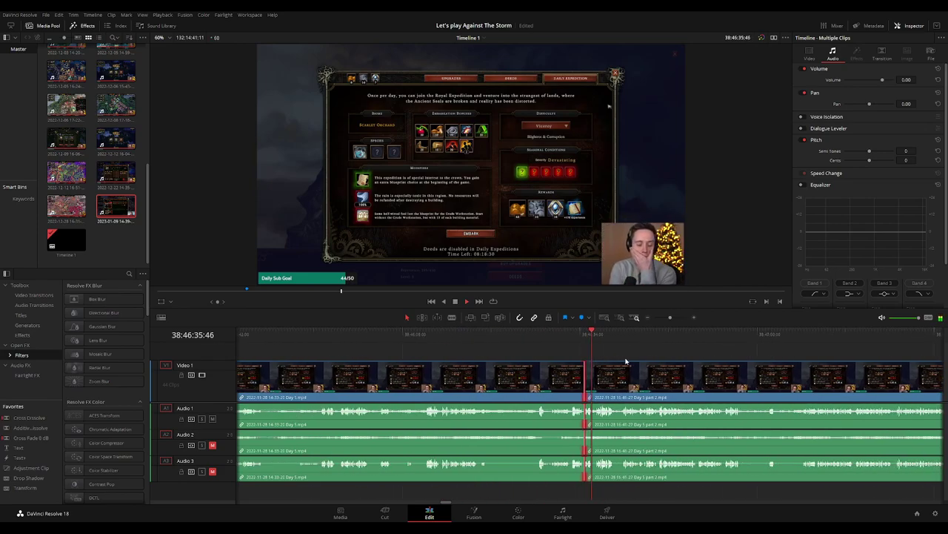
scroll(634, 360, "down", 1)
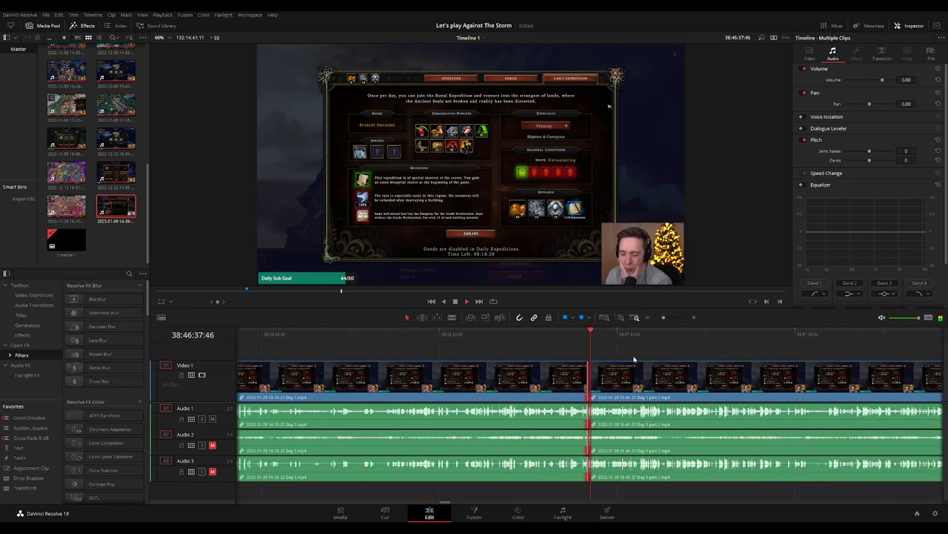
scroll(585, 357, "down", 1)
scroll(580, 355, "down", 1)
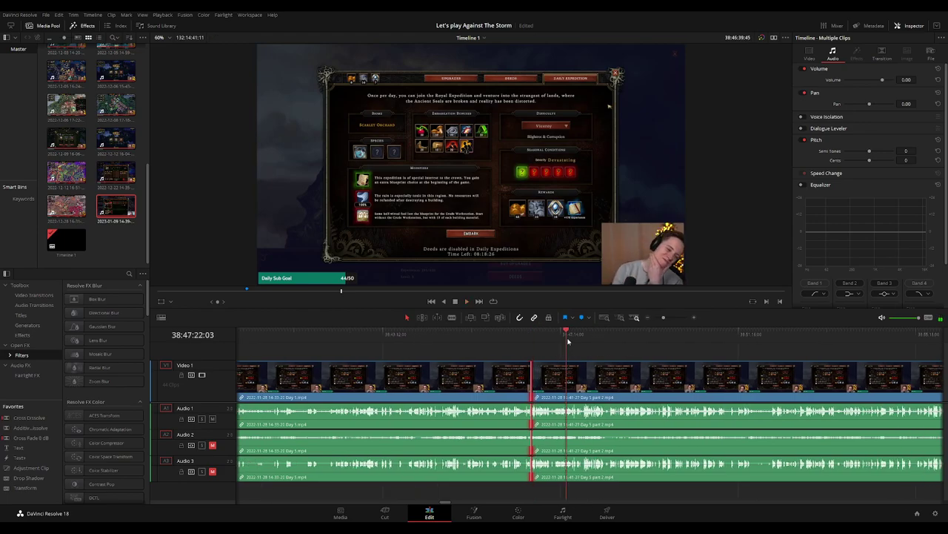
left_click_drag(682, 341, 496, 336)
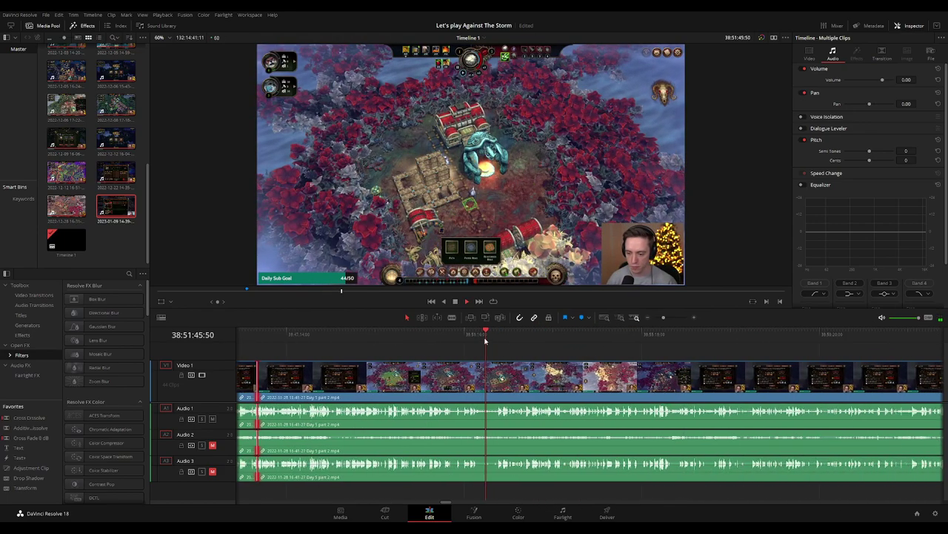
Place the playhead at 38:52:02:00 by the Woodcutters' Camp scene and blade all tracks.
scroll(593, 352, "up", 8)
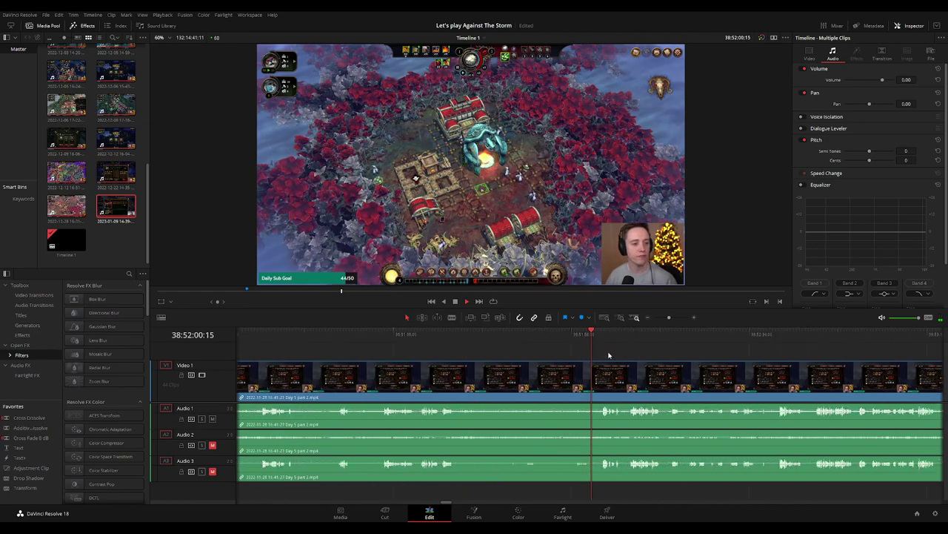
scroll(615, 348, "up", 1)
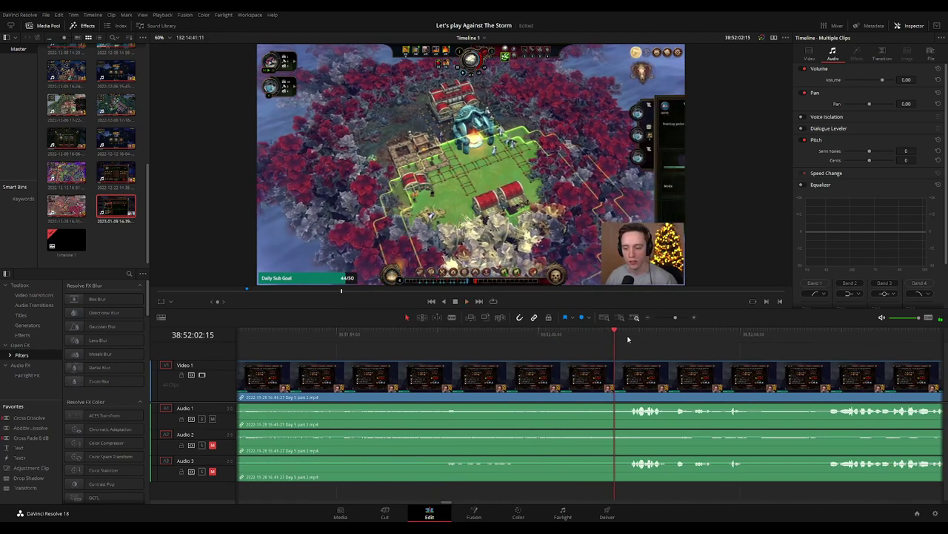
left_click(631, 336)
mouse_move(632, 337)
left_mouse_down()
mouse_move(606, 339)
mouse_move(642, 370)
mouse_move(572, 365)
left_mouse_up()
key("ctrl+b")
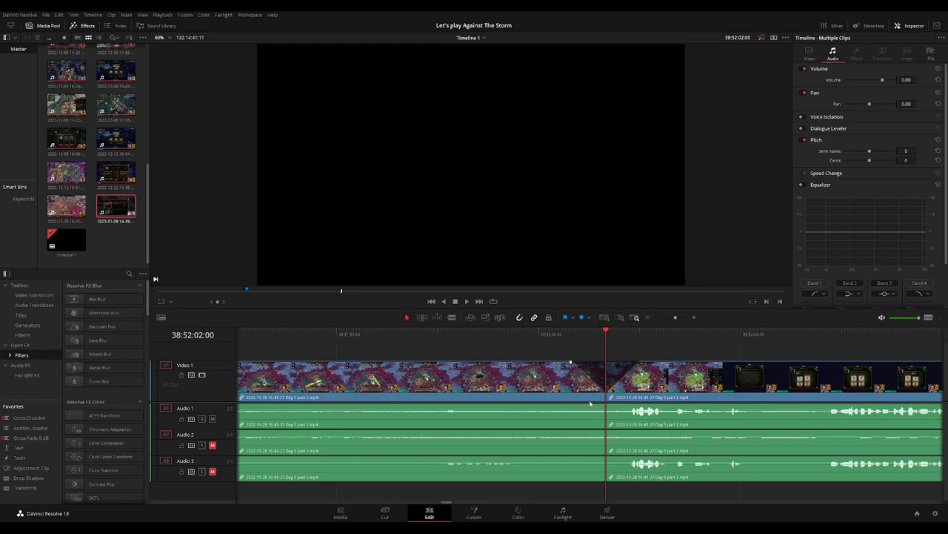
Fade out Audio 1, 2 and 3 just before the cut and play it back.
mouse_move(604, 405)
left_mouse_down()
mouse_move(571, 406)
mouse_move(635, 406)
left_mouse_up()
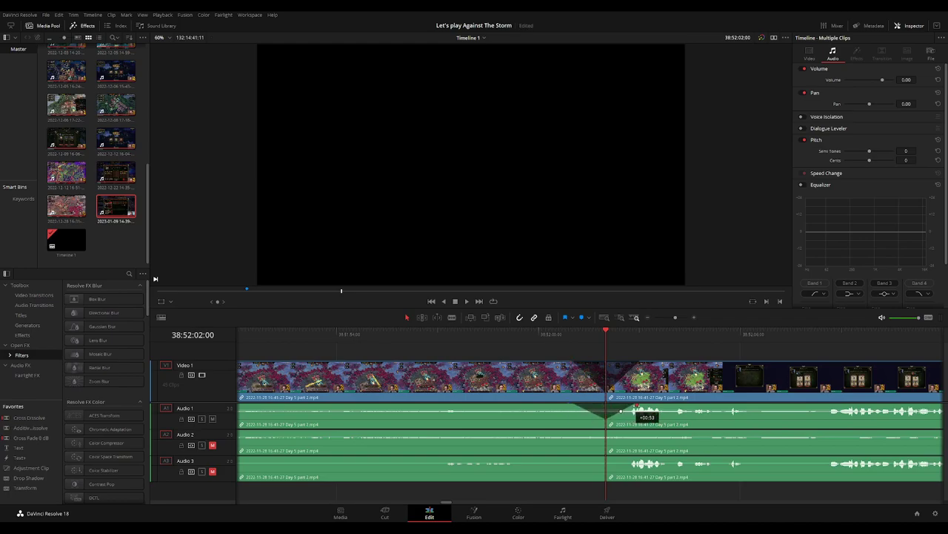
mouse_move(601, 434)
left_mouse_down()
mouse_move(571, 432)
mouse_move(634, 431)
left_mouse_up()
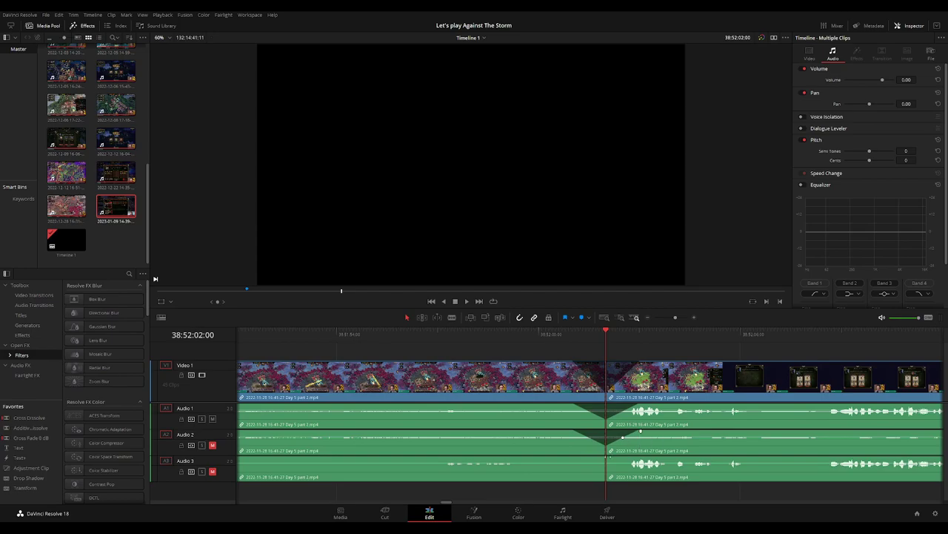
mouse_move(603, 457)
left_mouse_down()
mouse_move(571, 458)
mouse_move(641, 460)
left_mouse_up()
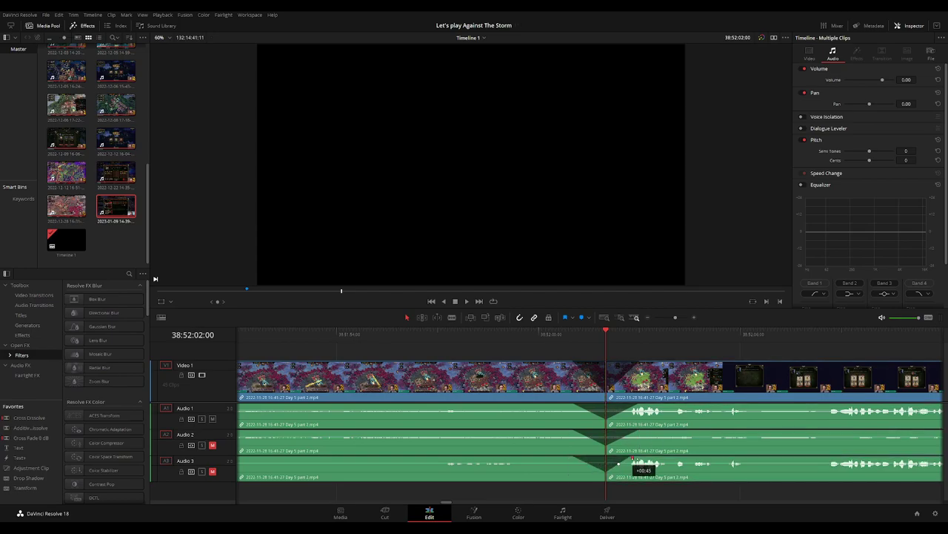
key("space")
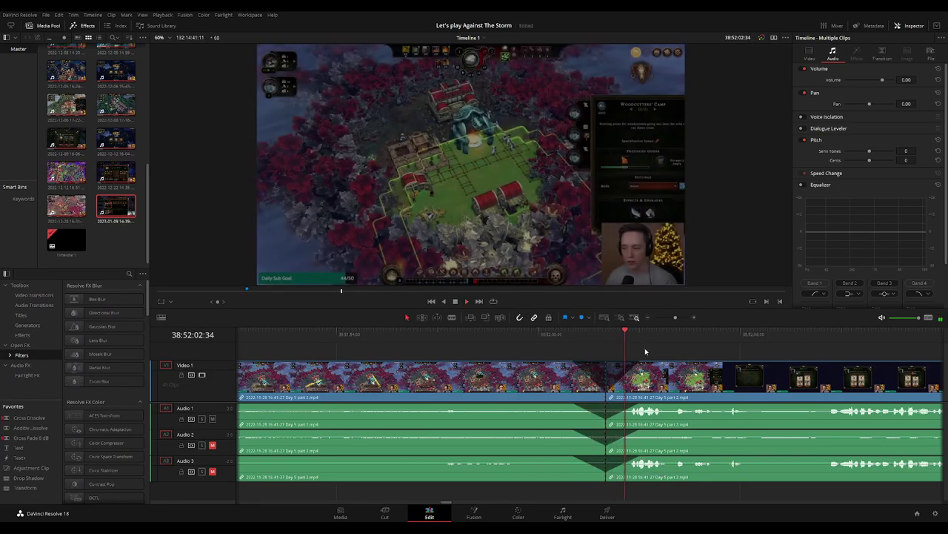
Move the later clip so it starts at 40:00:00:00.
scroll(707, 360, "down", 5)
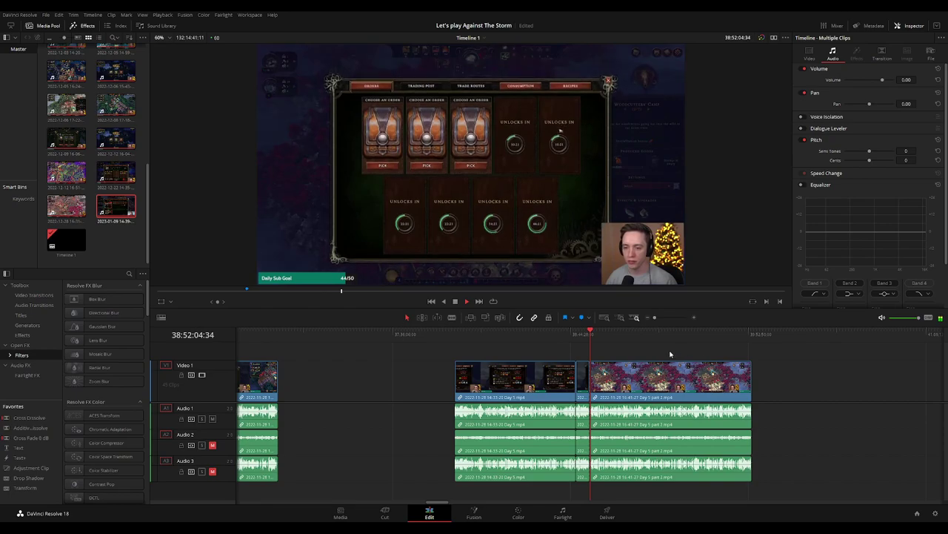
scroll(603, 352, "right", 5)
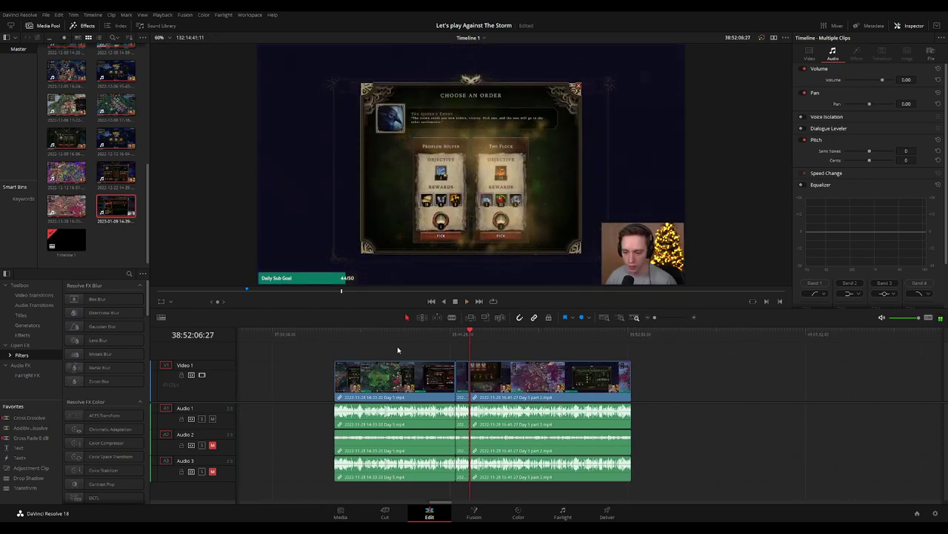
key("Home")
left_click(470, 337)
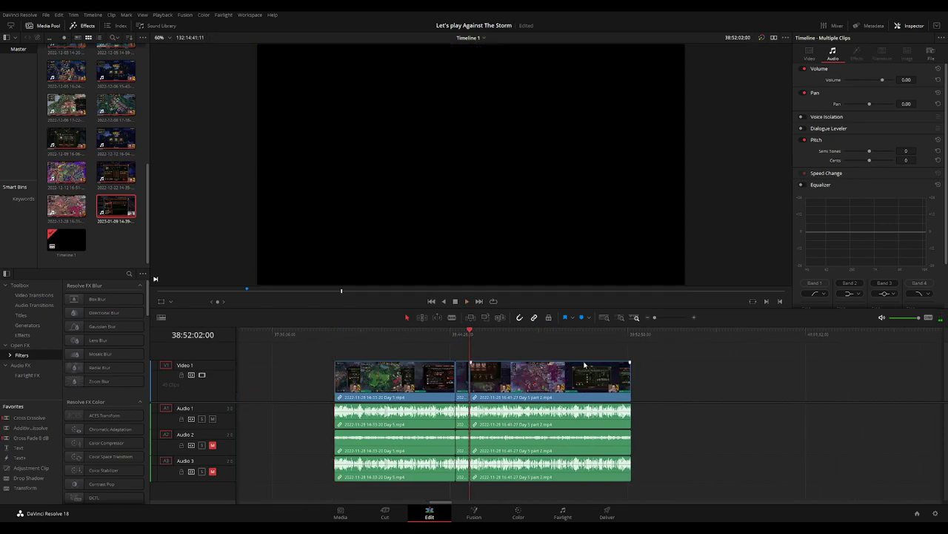
left_click(434, 359)
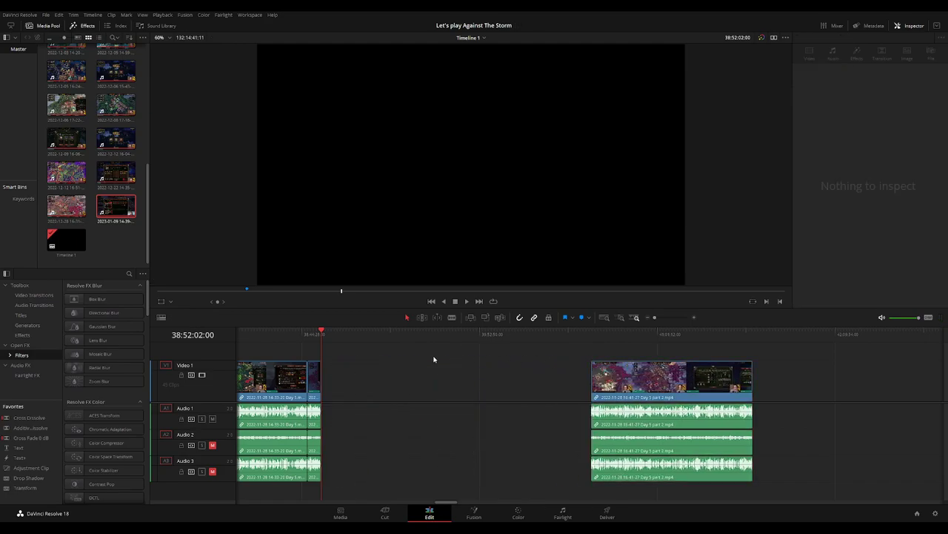
left_click_drag(326, 341, 498, 348)
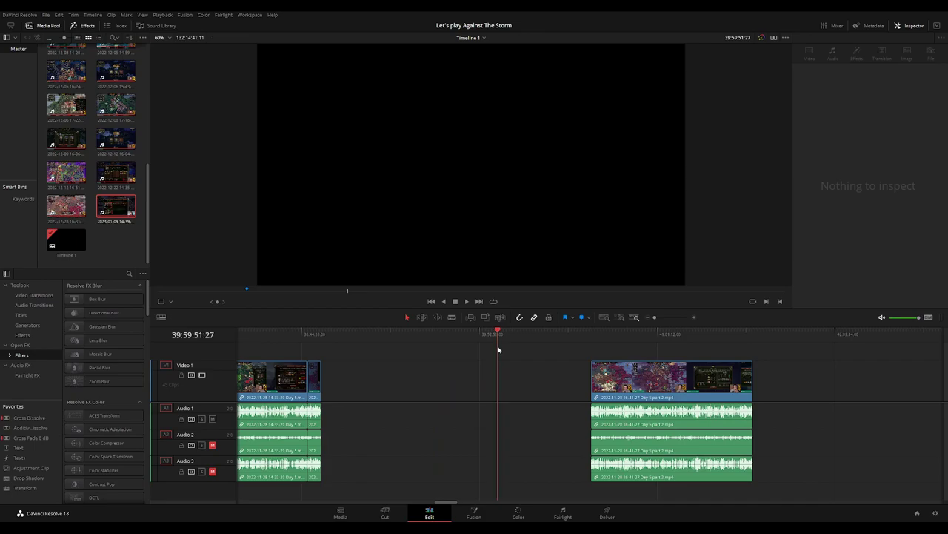
scroll(588, 335, "up", 3)
left_click_drag(589, 335, 584, 335)
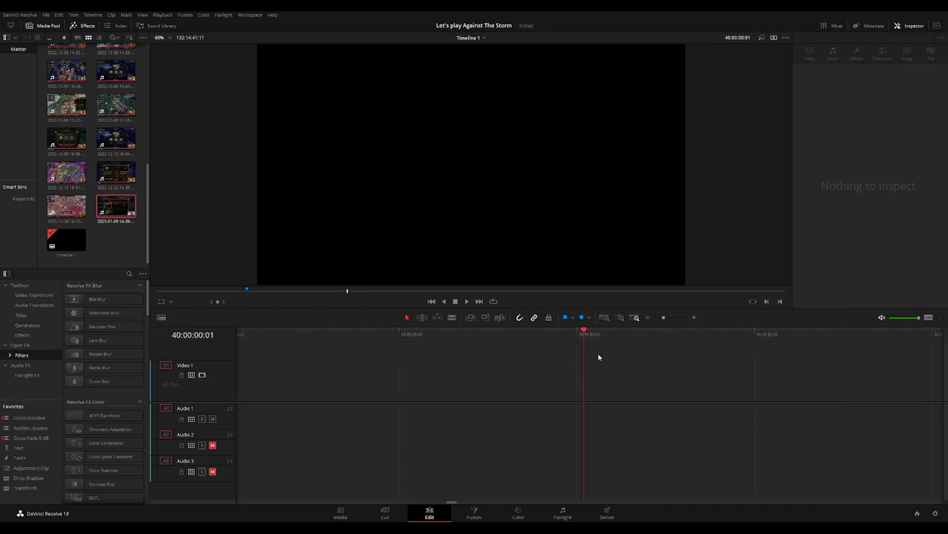
left_click_drag(689, 374, 549, 357)
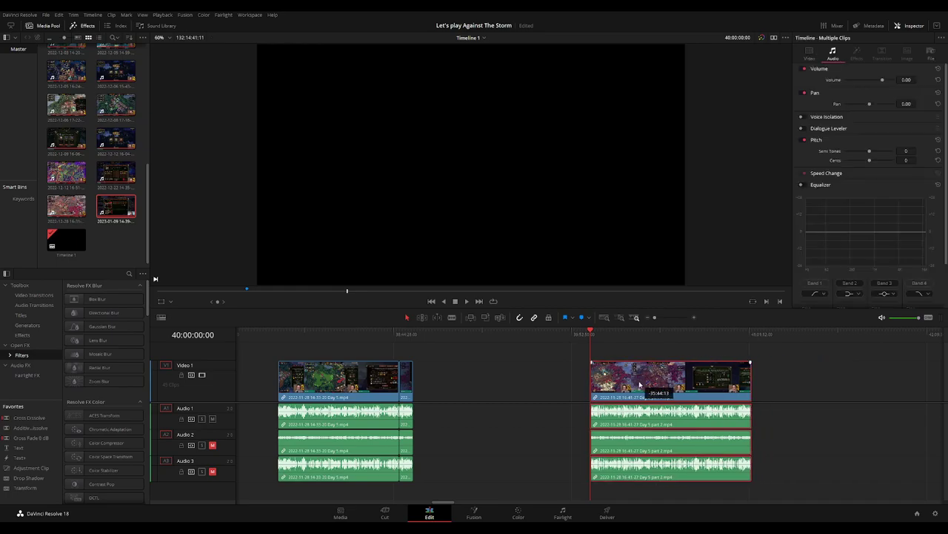
Add a '20 episodes' marker at 38:52:02:00.
left_click(420, 338)
left_click(457, 359)
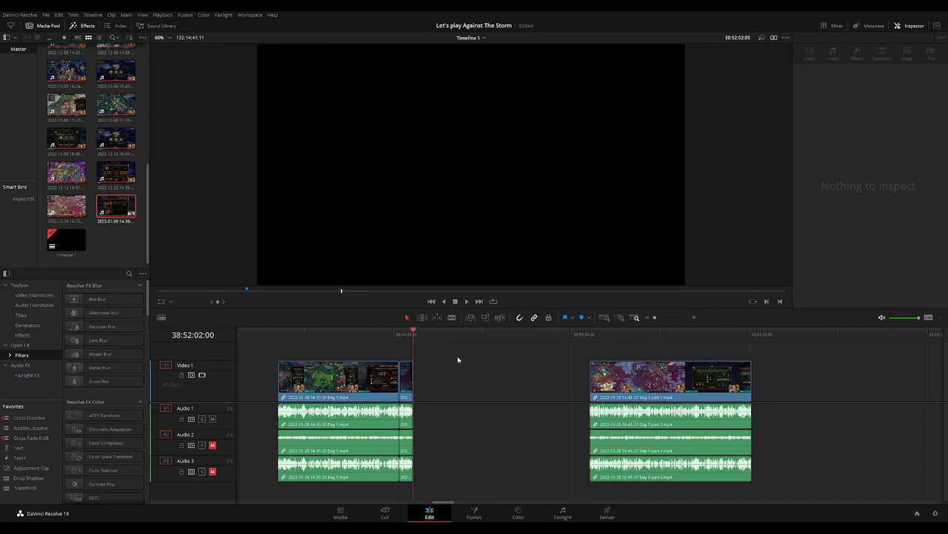
key("m")
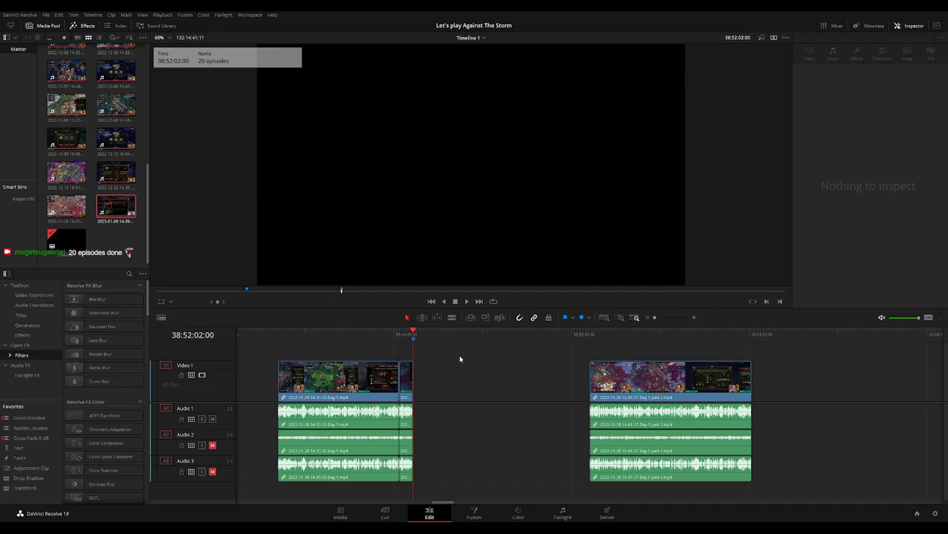
Play and skim through the moved Day 5 part 2 clip, replaying earlier scenes.
left_click(591, 340)
key("space")
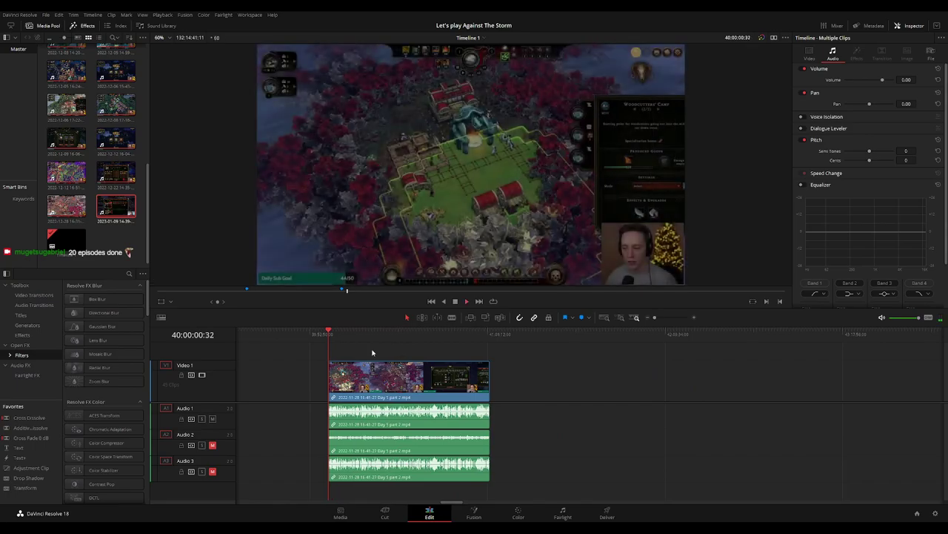
left_click_drag(356, 343, 464, 342)
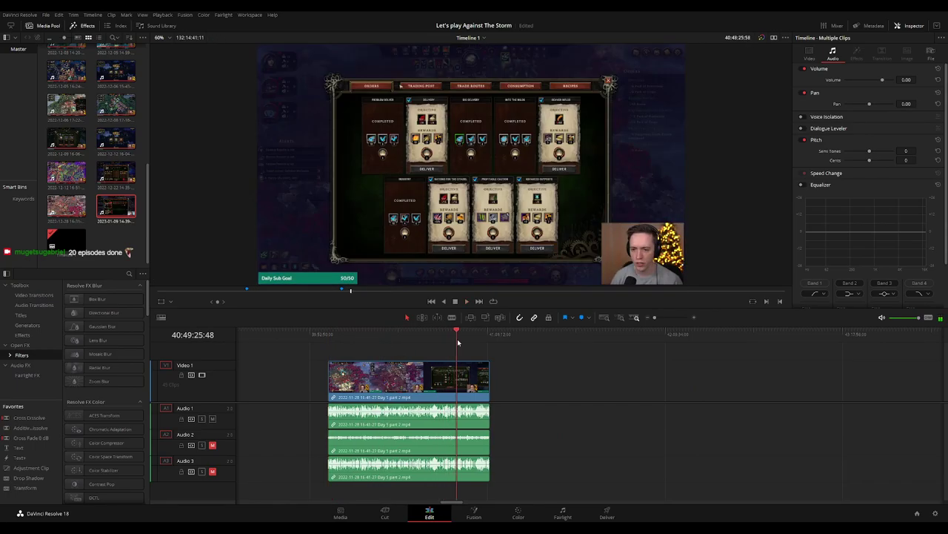
scroll(522, 355, "up", 5)
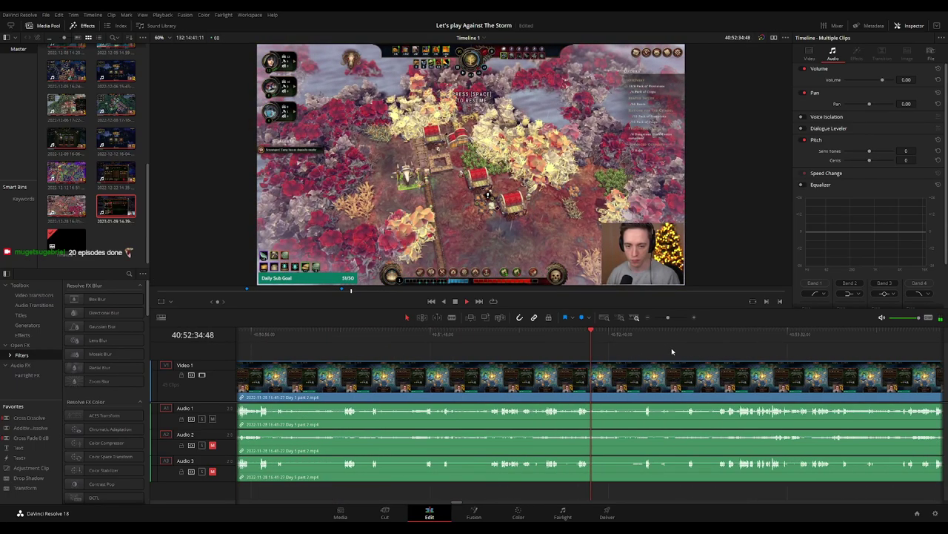
left_click(496, 339)
left_click(447, 335)
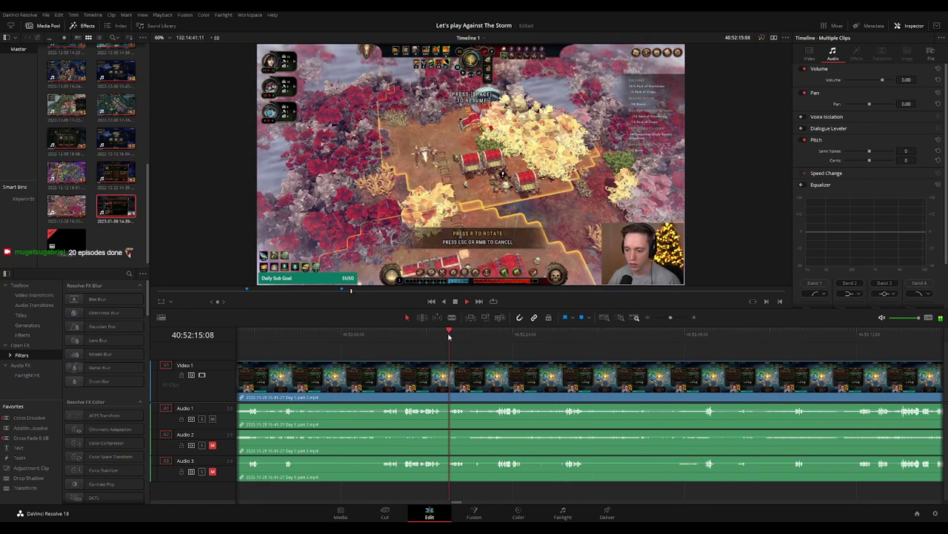
left_click(399, 338)
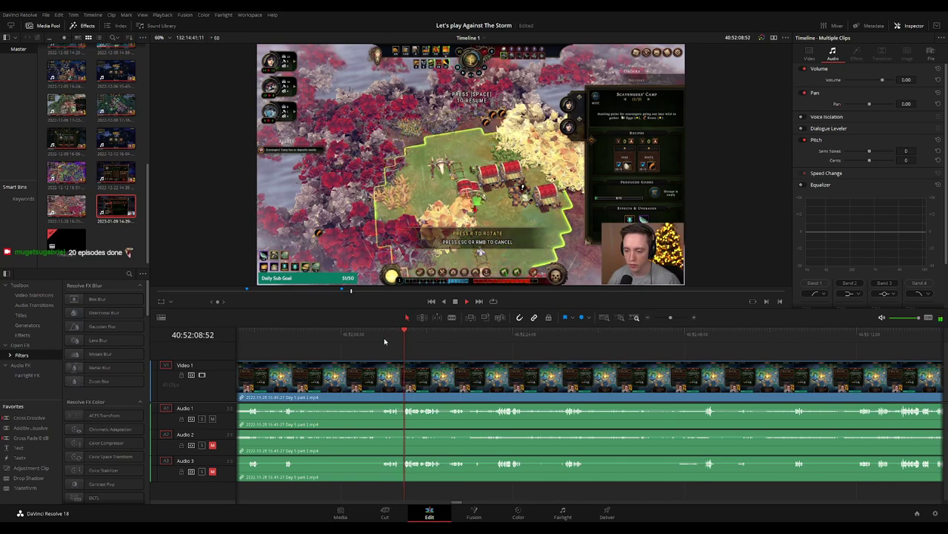
left_click(385, 342)
Zoom in and fine-tune the playhead to the 40:52:05:00 cut point.
scroll(384, 341, "up", 4)
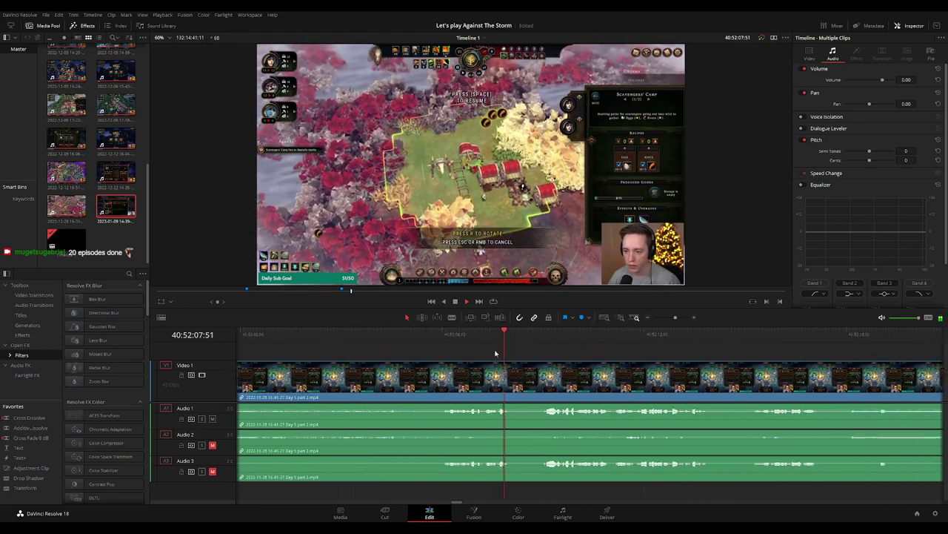
scroll(474, 339, "up", 2)
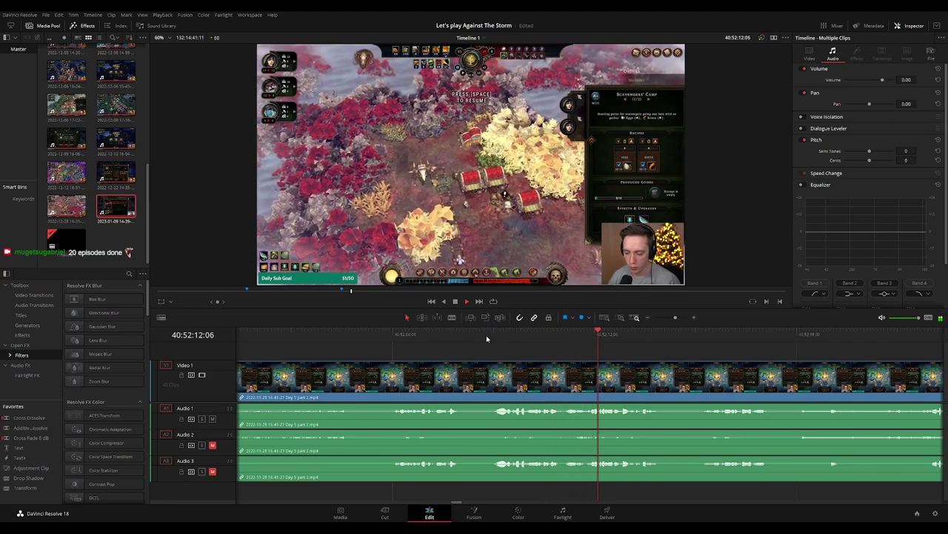
left_click(297, 335)
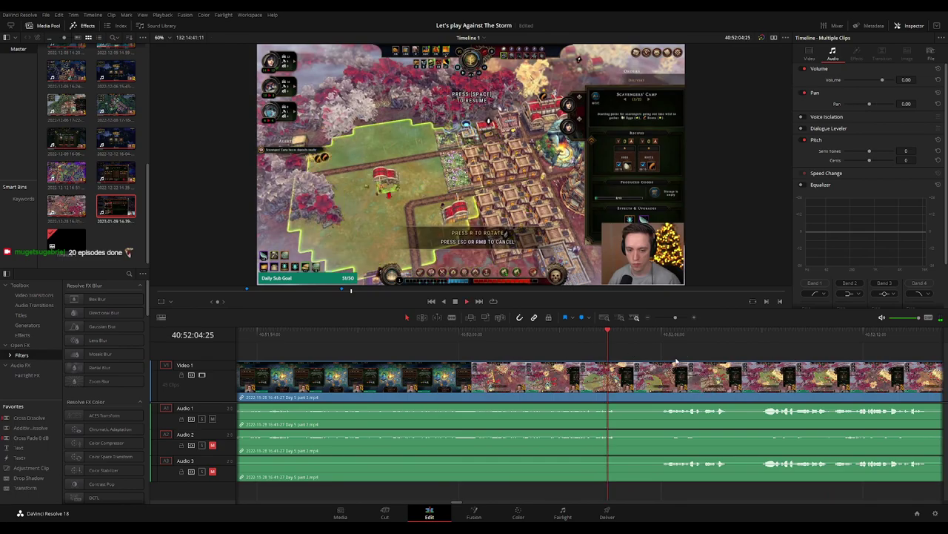
scroll(607, 344, "up", 2)
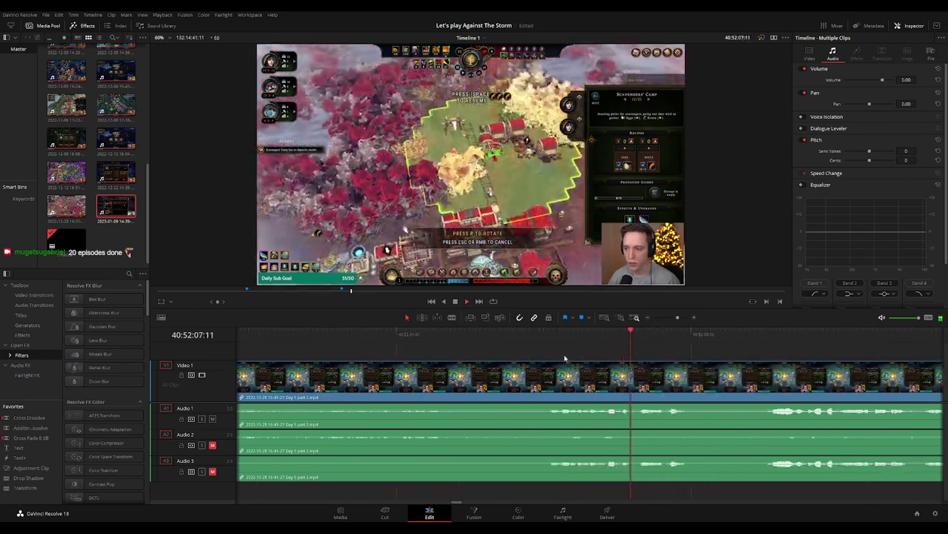
left_click(548, 335)
left_click_drag(547, 339, 470, 346)
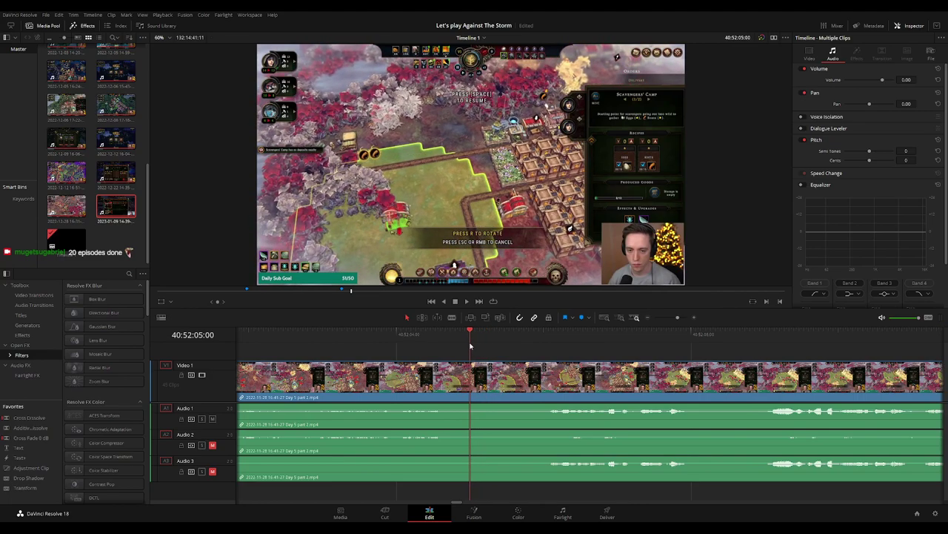
Split all tracks at 40:52:05:00 and fade out Audio 1 before the cut.
key("ctrl+b")
mouse_move(482, 378)
left_mouse_down()
mouse_move(552, 377)
mouse_move(404, 375)
left_mouse_up()
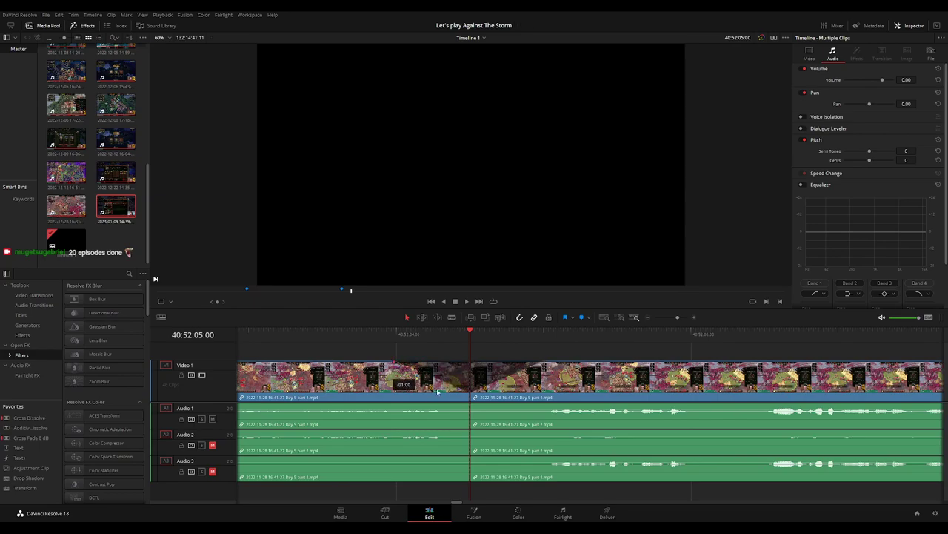
left_click_drag(468, 405, 413, 406)
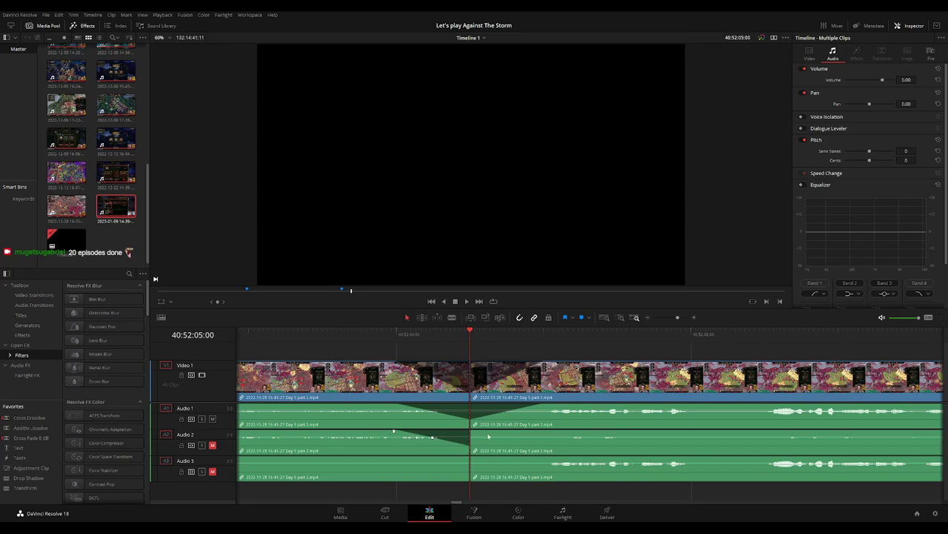
Fade Audio 2 and Audio 3 in after the join, lengthen Audio 3's fade-out, and preview it.
left_click_drag(471, 429, 541, 431)
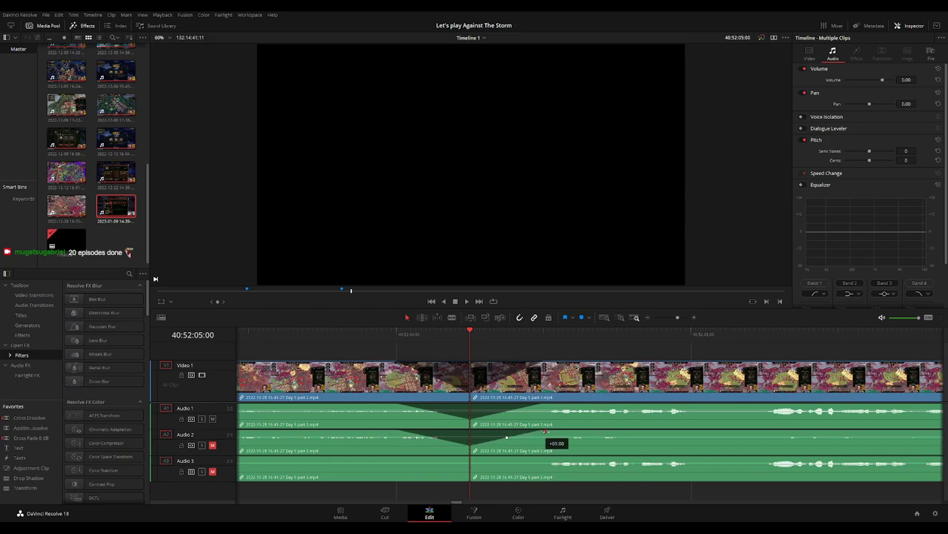
left_click_drag(431, 458, 400, 458)
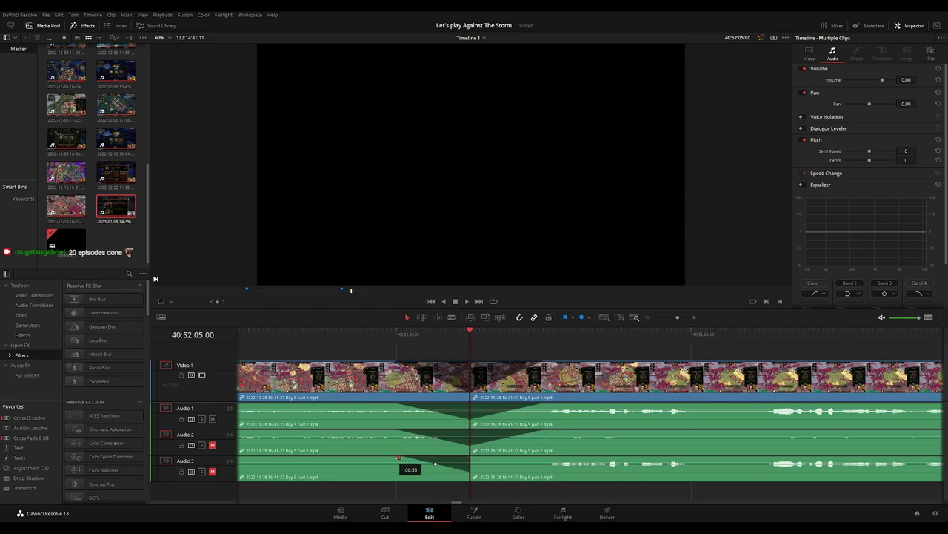
left_click_drag(471, 458, 549, 458)
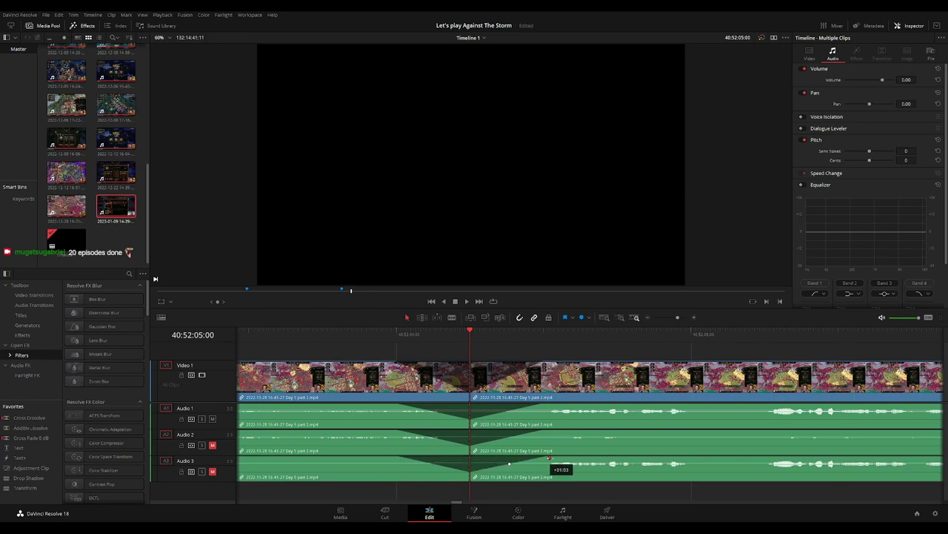
key("space")
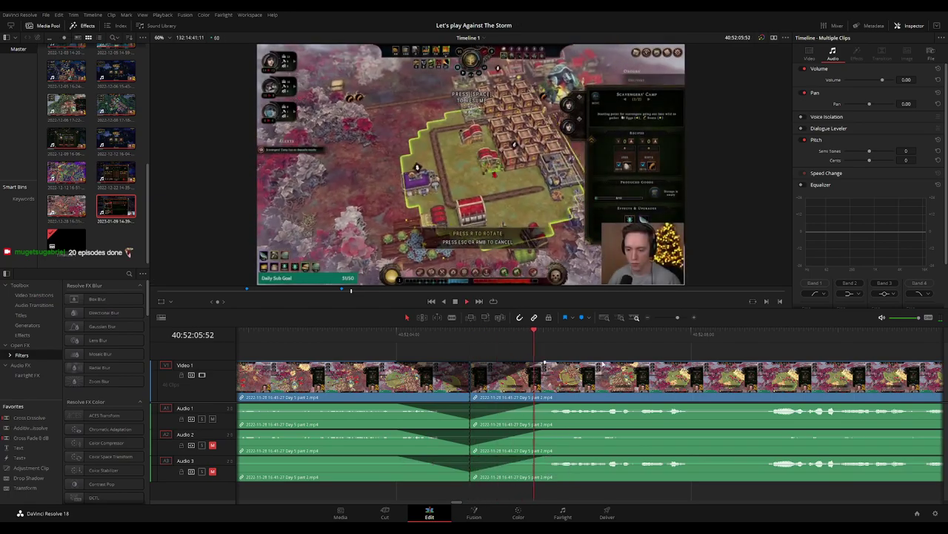
key("space")
key("space")
left_click(384, 338)
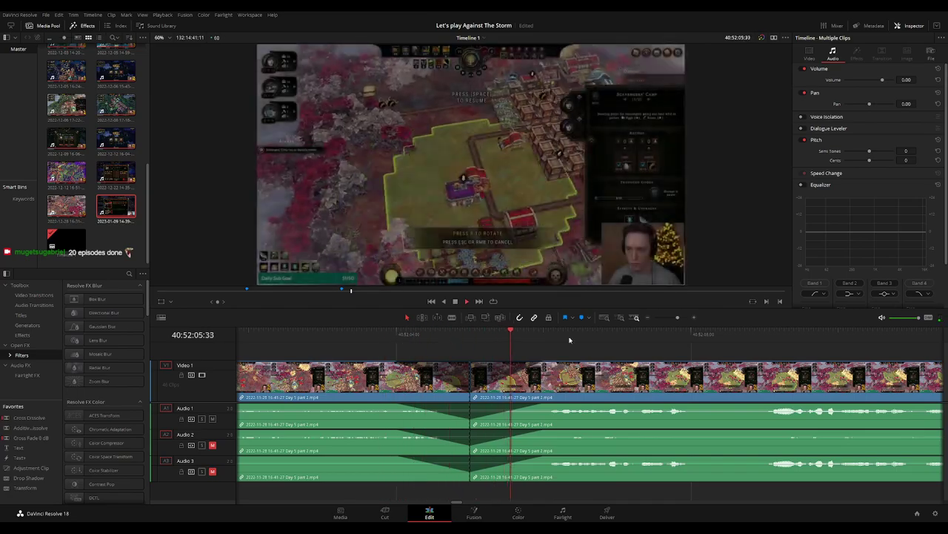
Zoom out to the timeline start and shift the short trailing clip further along.
scroll(681, 358, "down", 2)
scroll(680, 358, "down", 2)
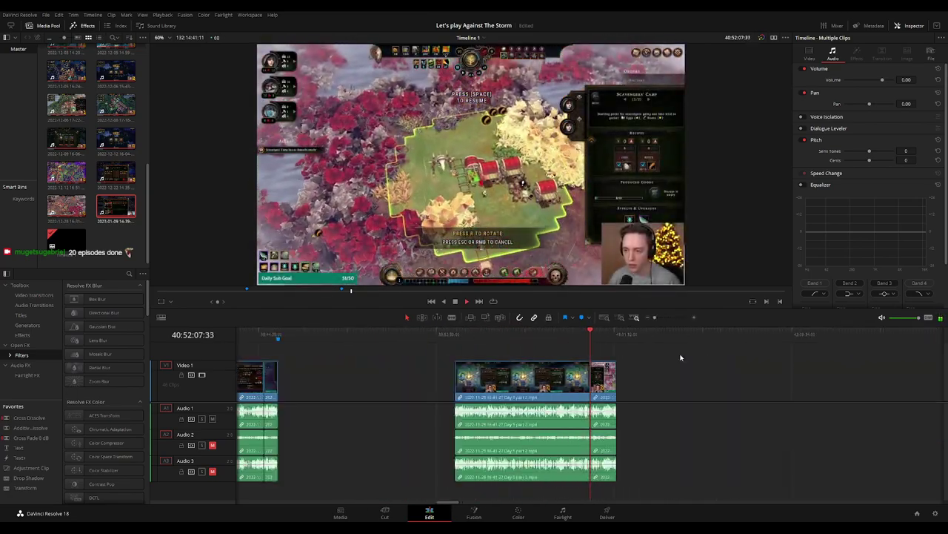
scroll(563, 355, "down", 2)
scroll(469, 353, "down", 2)
scroll(521, 351, "left", 1)
scroll(459, 353, "left", 3)
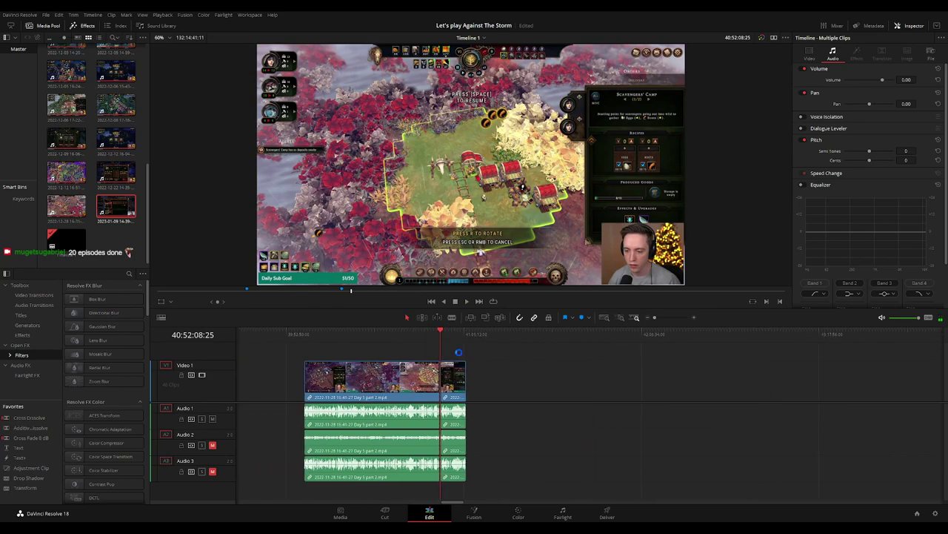
key("Home")
scroll(588, 364, "right", 4)
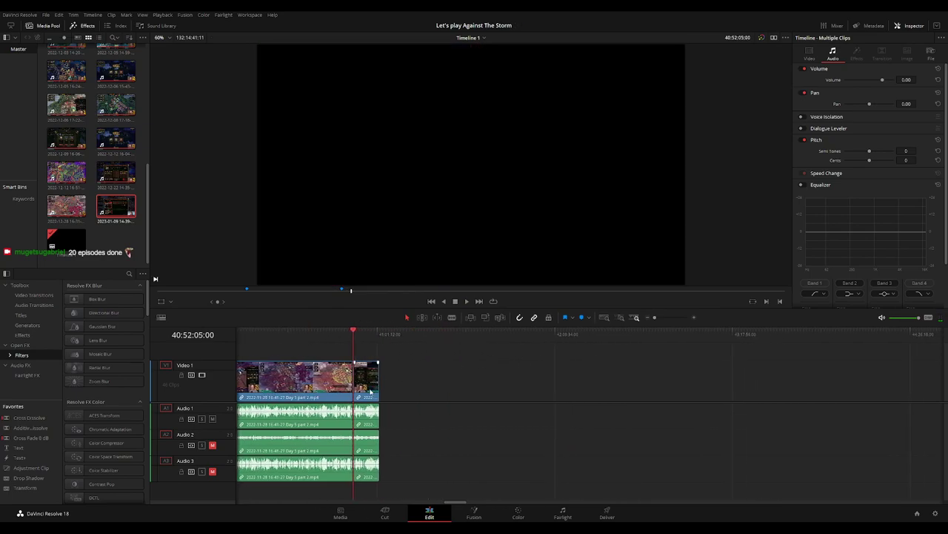
left_click_drag(365, 380, 661, 379)
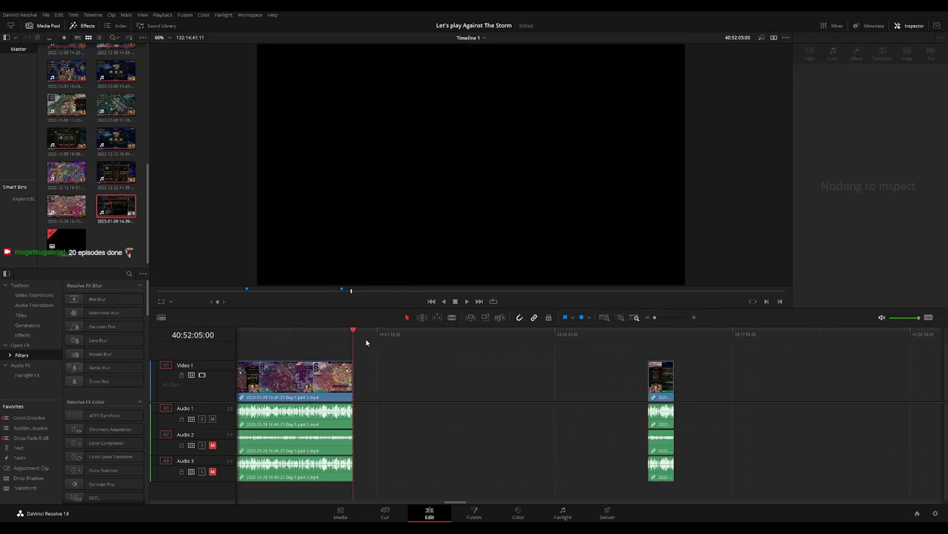
Move the short clip back and drag the Day 6 clip left to close the gap.
left_click_drag(366, 342, 499, 348)
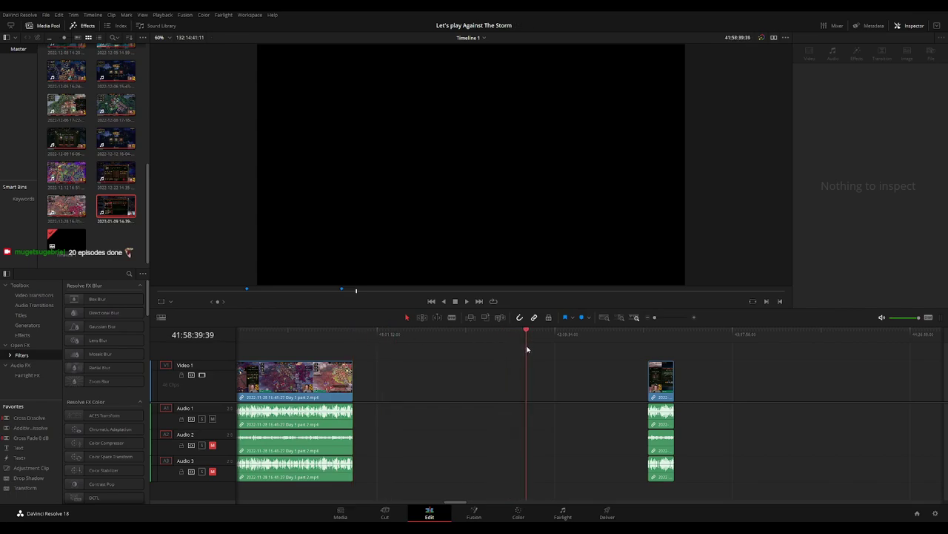
key("ctrl+equal")
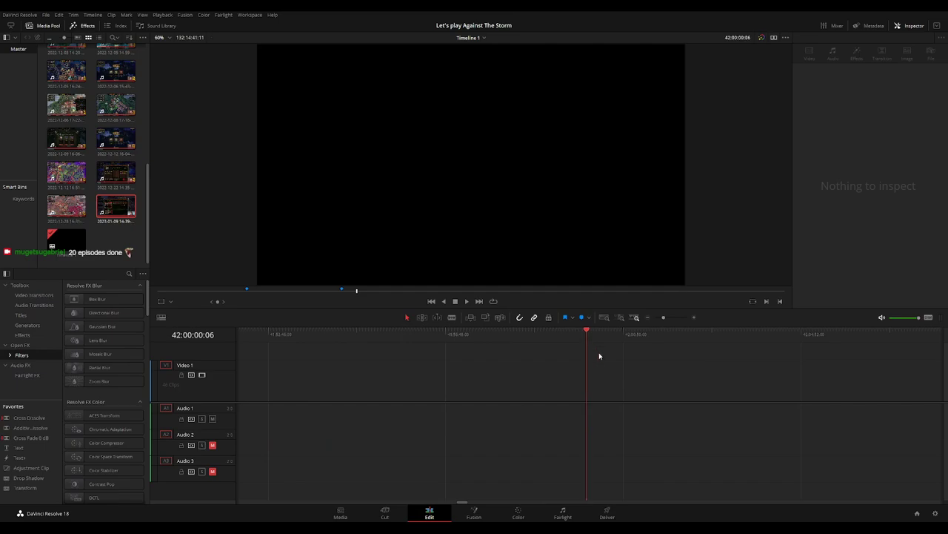
key("ctrl+minus")
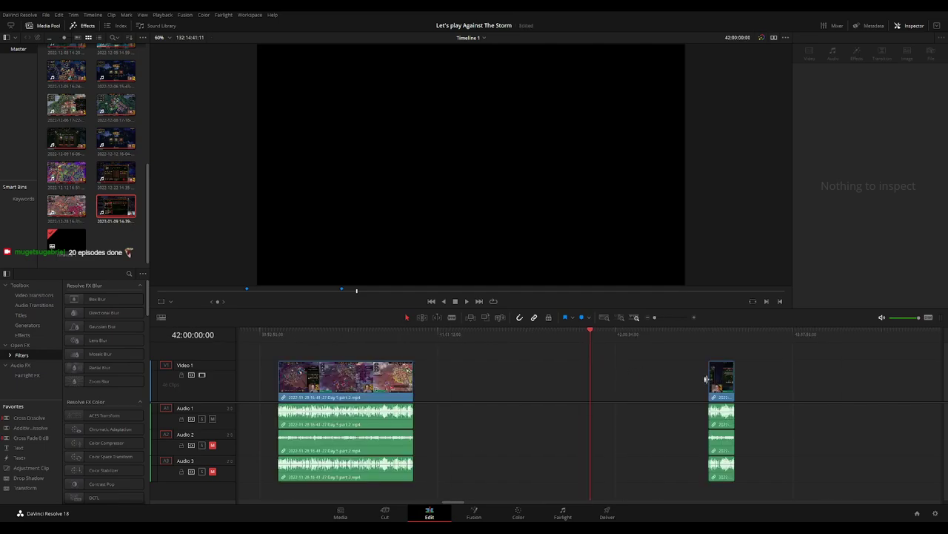
left_click_drag(722, 387, 606, 389)
left_click(805, 365)
scroll(520, 364, "right", 5)
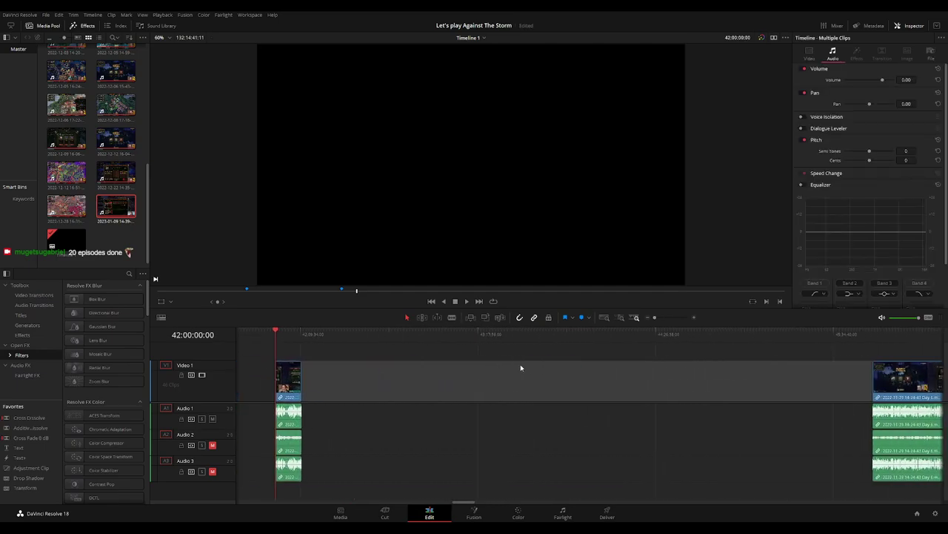
left_click_drag(908, 382, 337, 382)
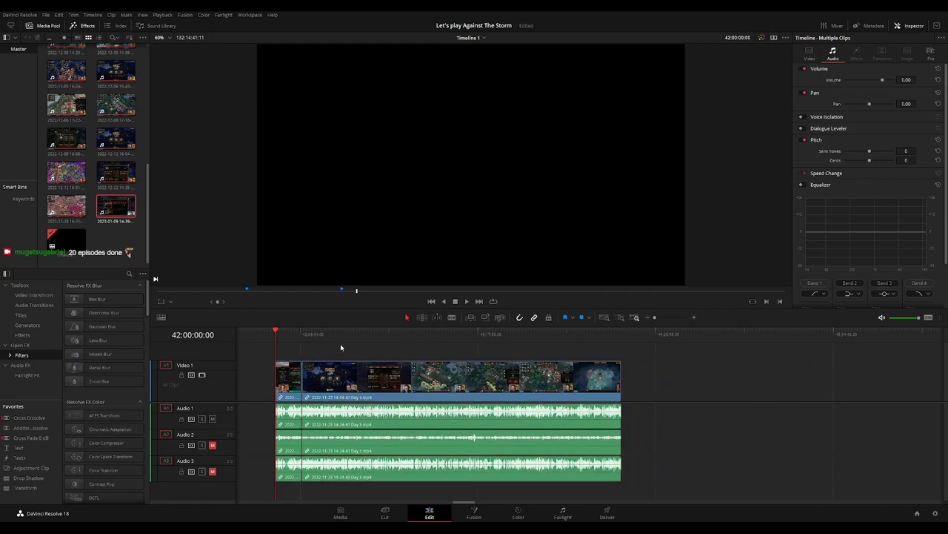
Add a crossfade transition at the Day 6 edit point and preview it.
left_click(302, 335)
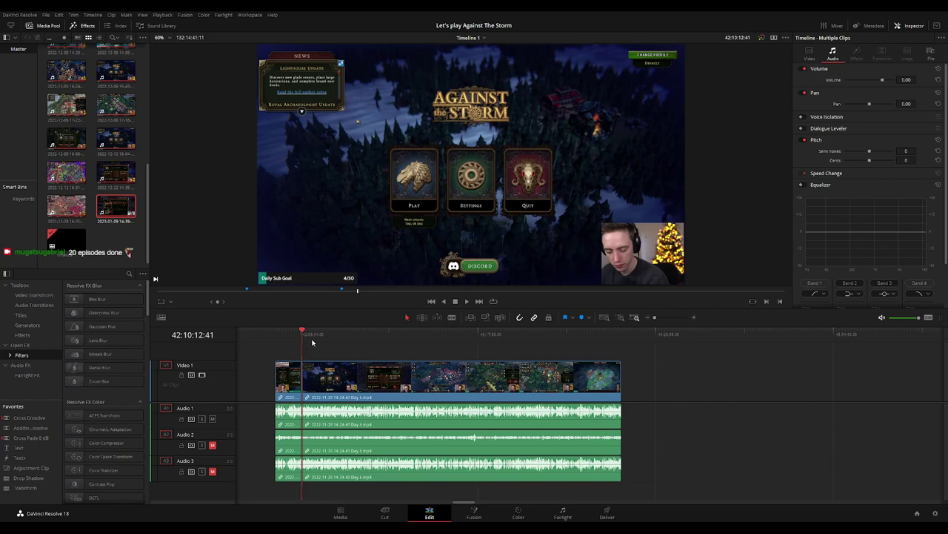
key("ctrl+equal")
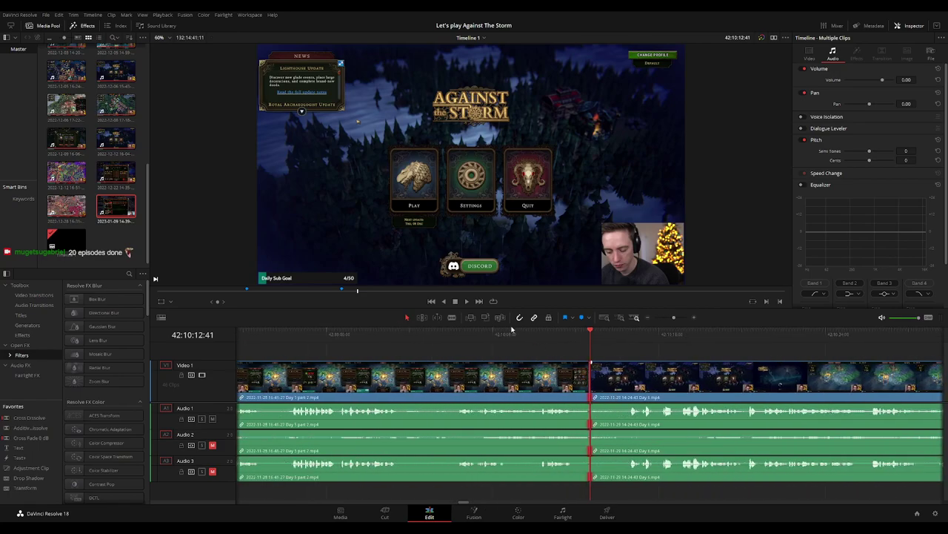
key("ctrl+t")
left_click(455, 340)
key("space")
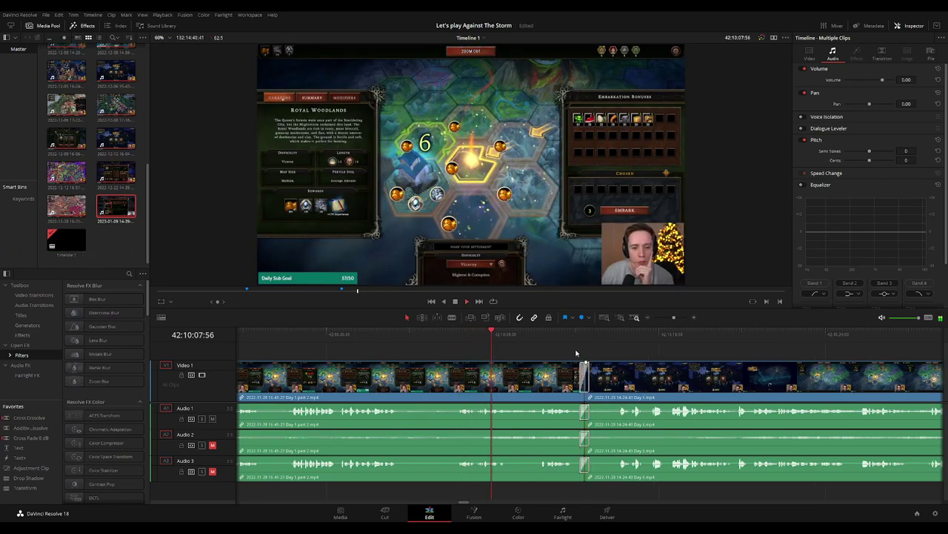
scroll(526, 351, "right", 3)
left_click(365, 341)
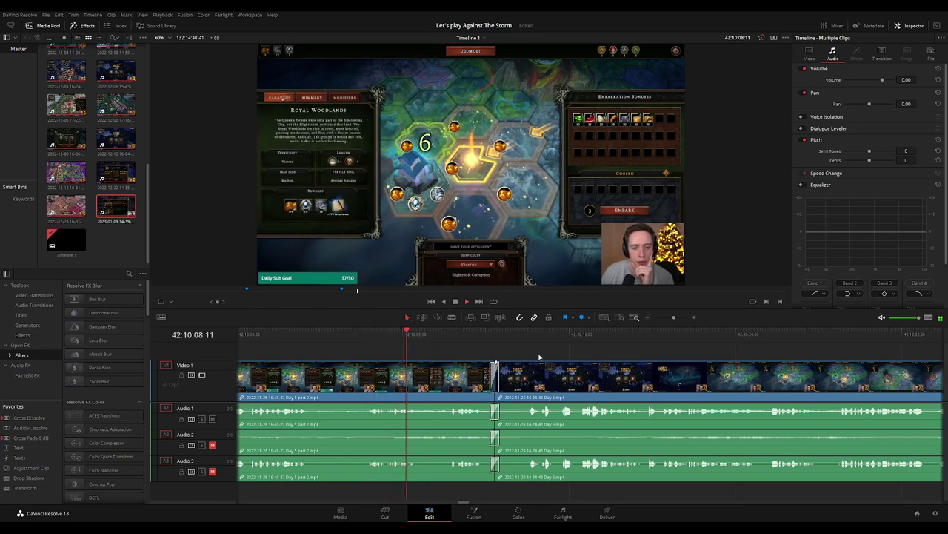
Delete the clip before the cut from all tracks.
scroll(551, 354, "right", 2)
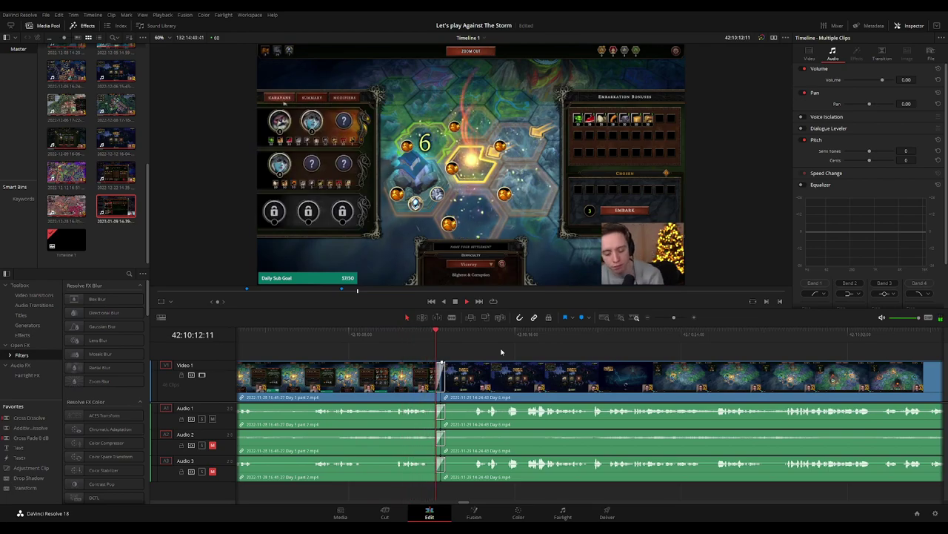
scroll(579, 357, "left", 5)
left_click(579, 371)
key("Delete")
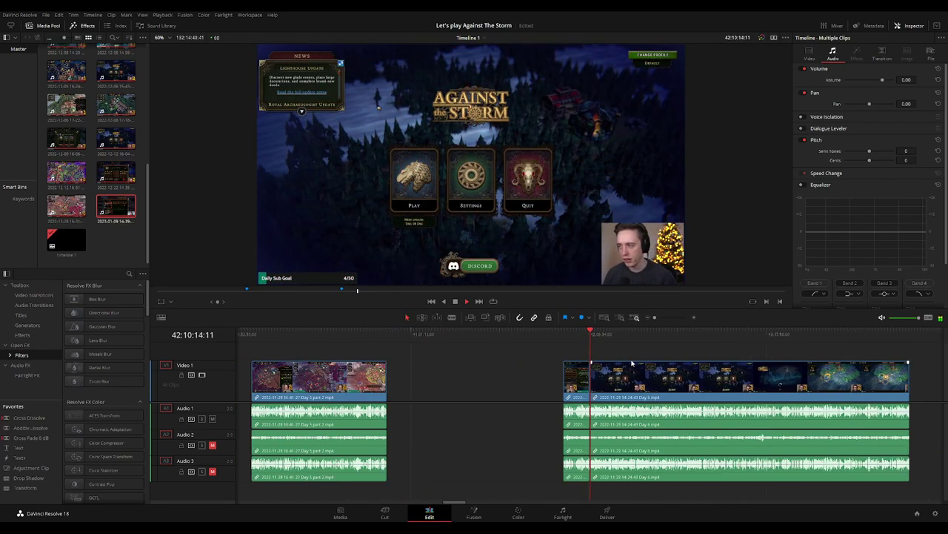
Play through the Day 6 footage, rewatching the trading screen.
scroll(482, 359, "right", 1)
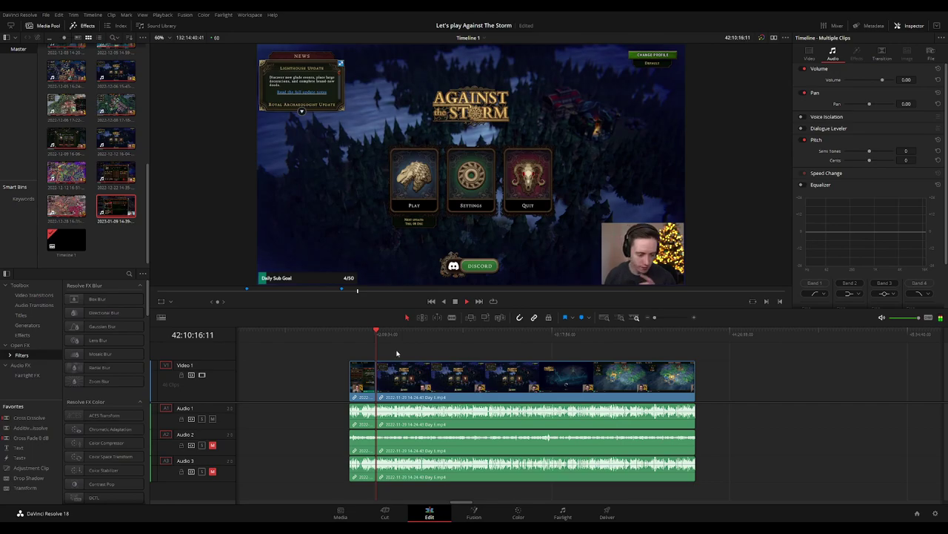
key("Home")
left_click_drag(397, 339, 486, 343)
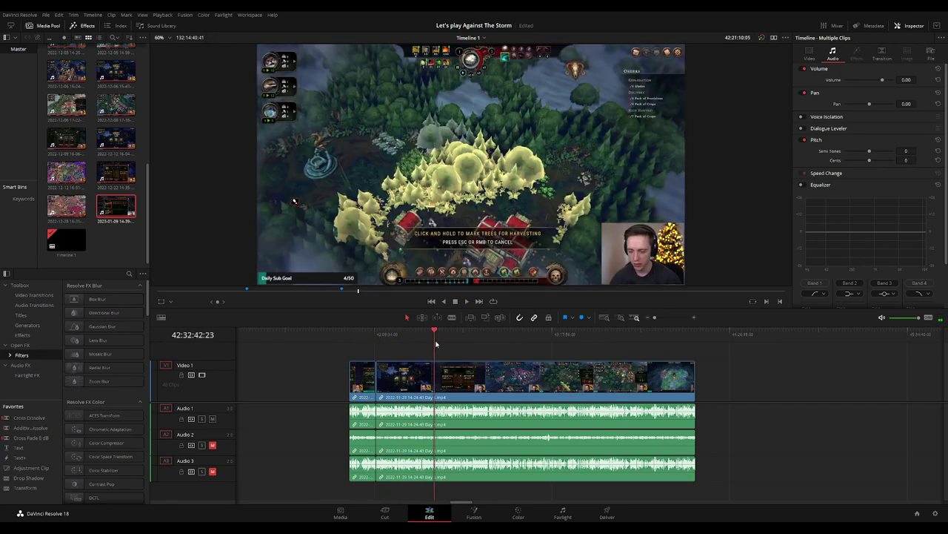
key("space")
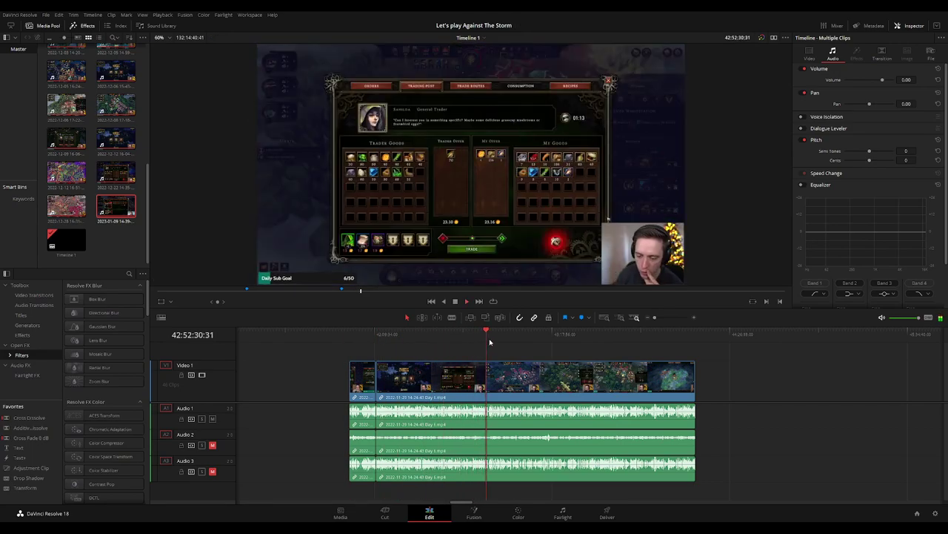
key("ctrl+equal")
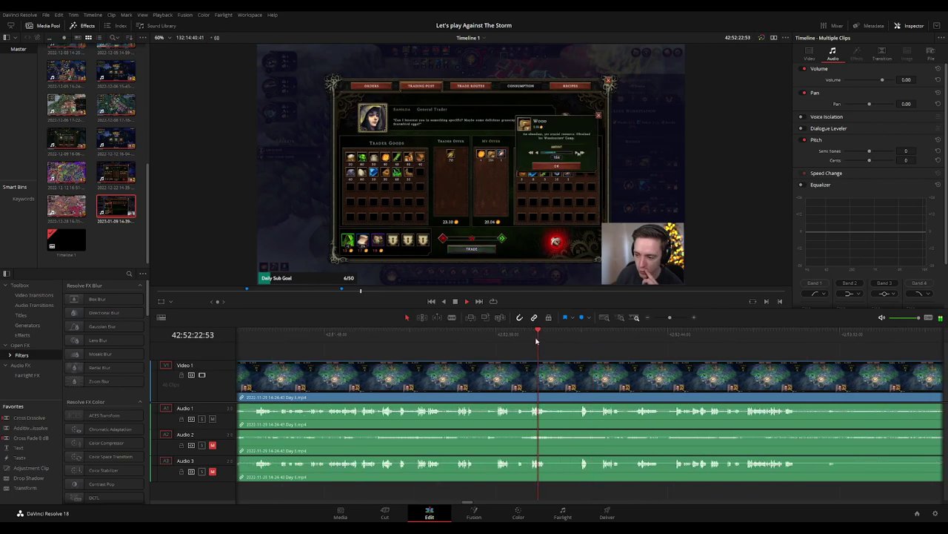
left_click(491, 337)
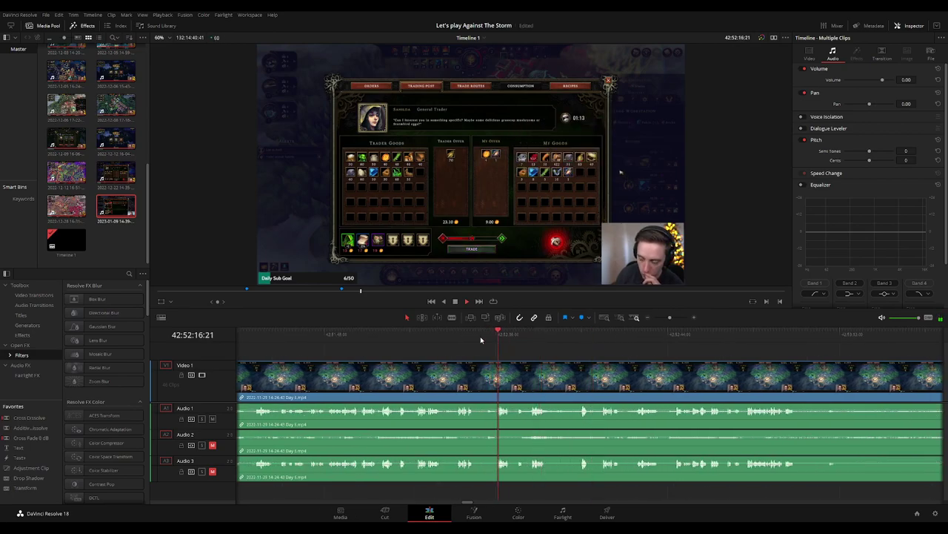
left_click(460, 337)
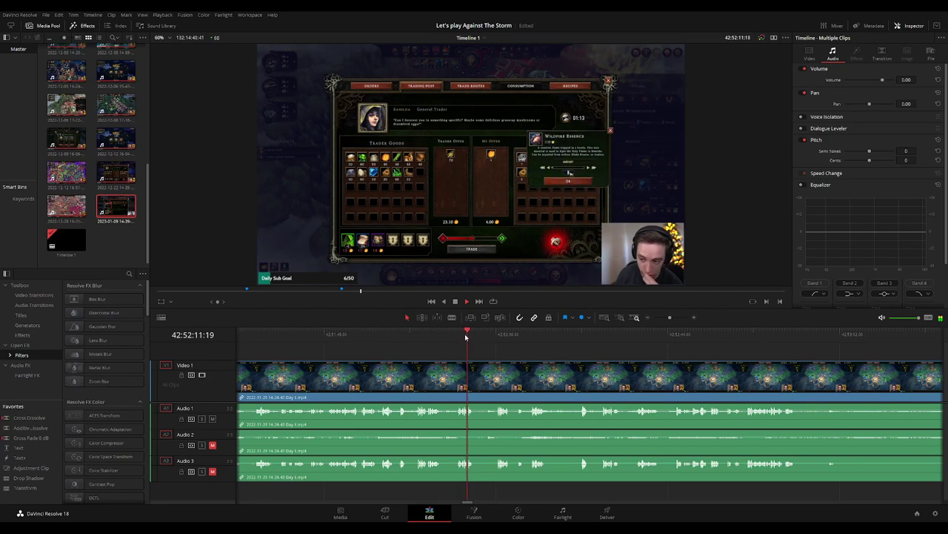
left_click(495, 337)
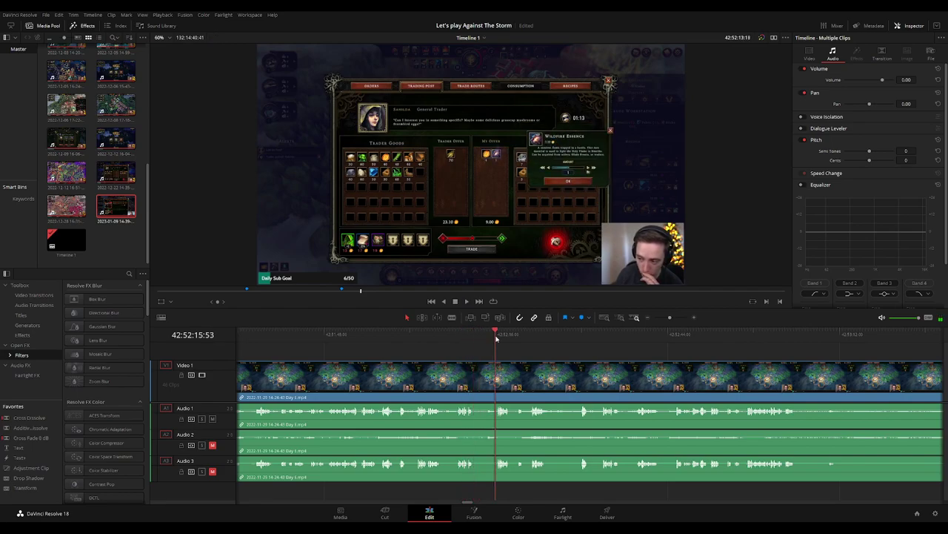
Zoom in and park the playhead at 42:52:00:00.
left_click(532, 337)
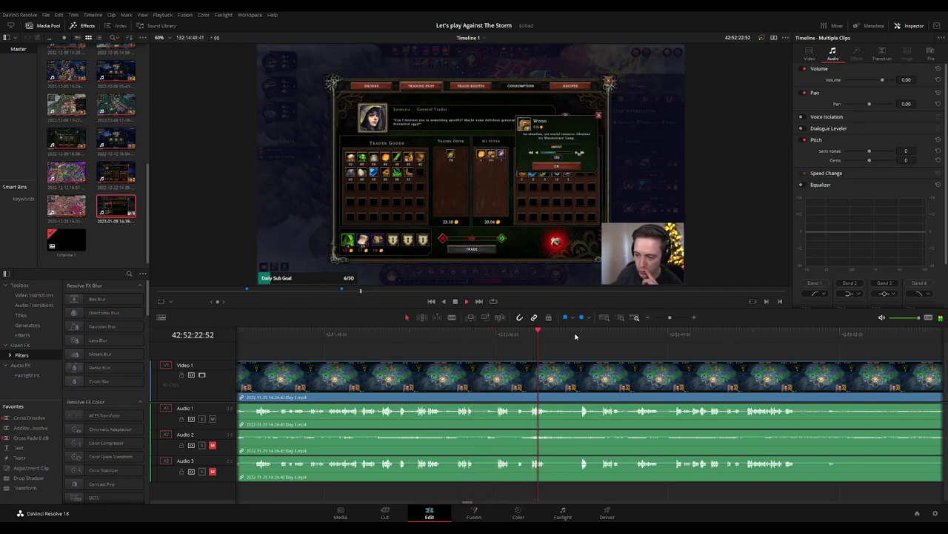
left_click(580, 337)
left_click(420, 338)
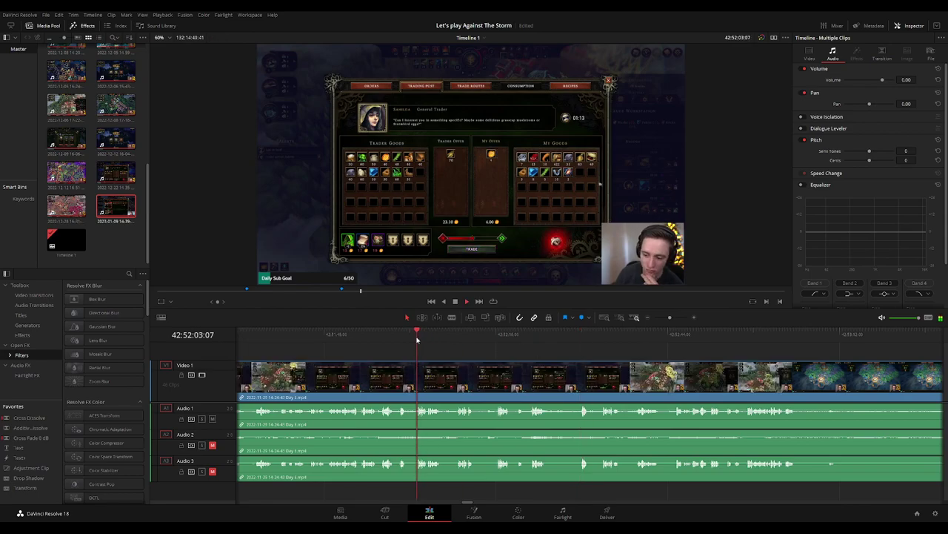
left_click(397, 339)
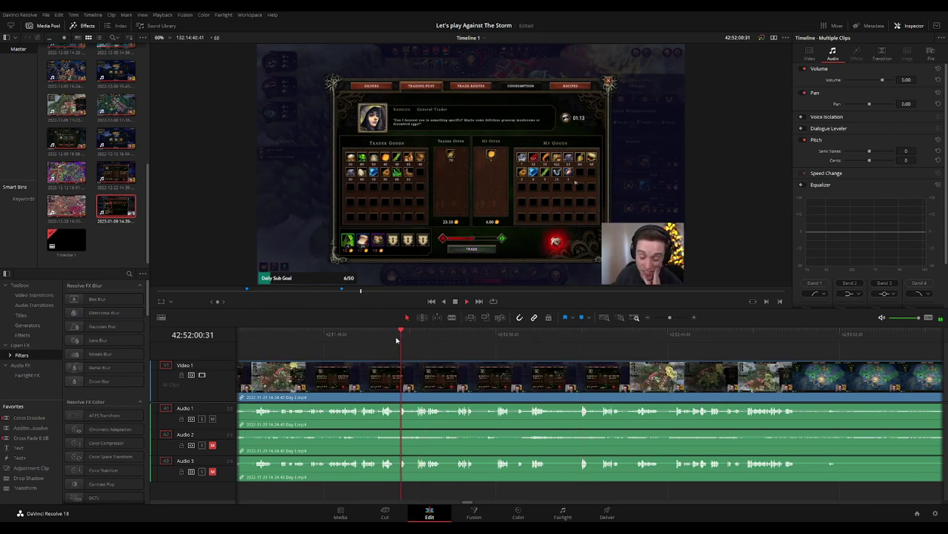
scroll(482, 348, "up", 3)
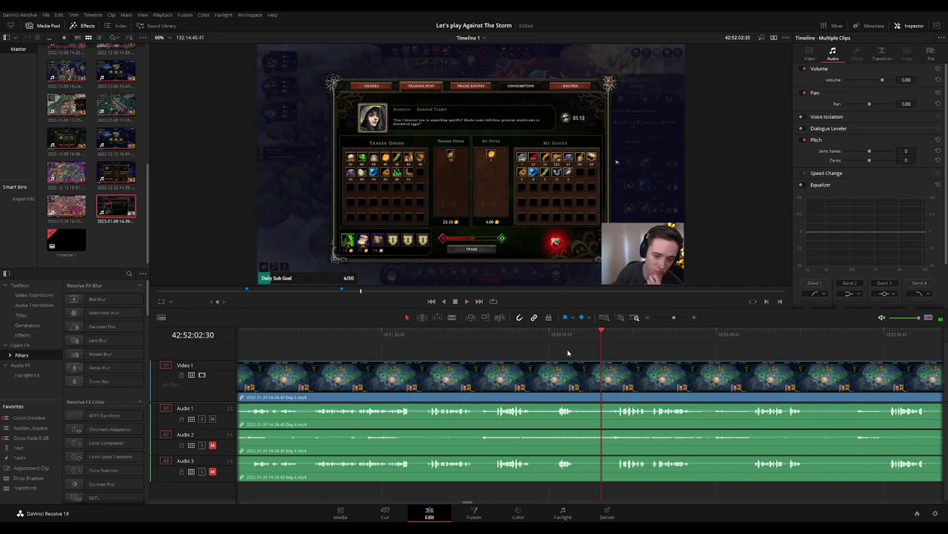
left_click(558, 337)
scroll(592, 348, "up", 1)
left_click_drag(595, 343, 550, 346)
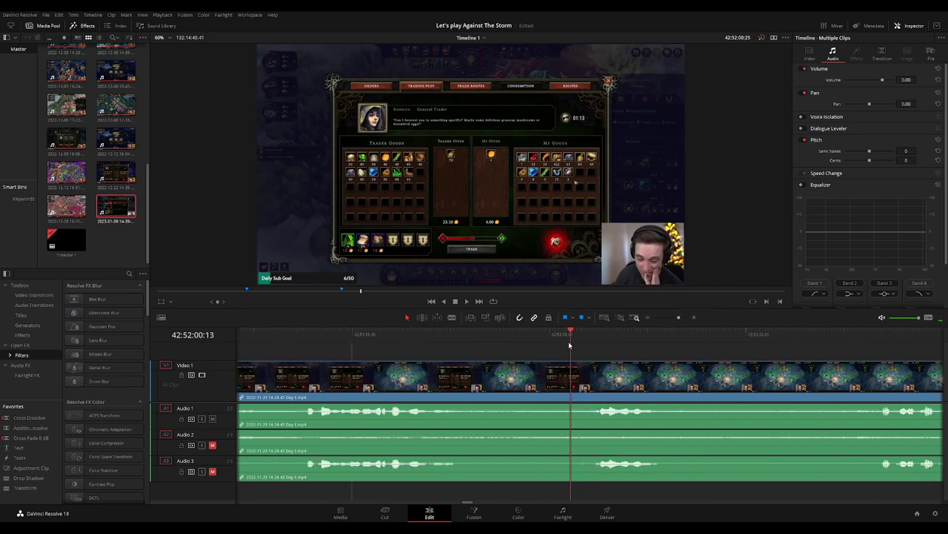
Blade all tracks at 42:52:00:00 and fade in Audio 1, 2 and 3 after the cut.
left_click(551, 366)
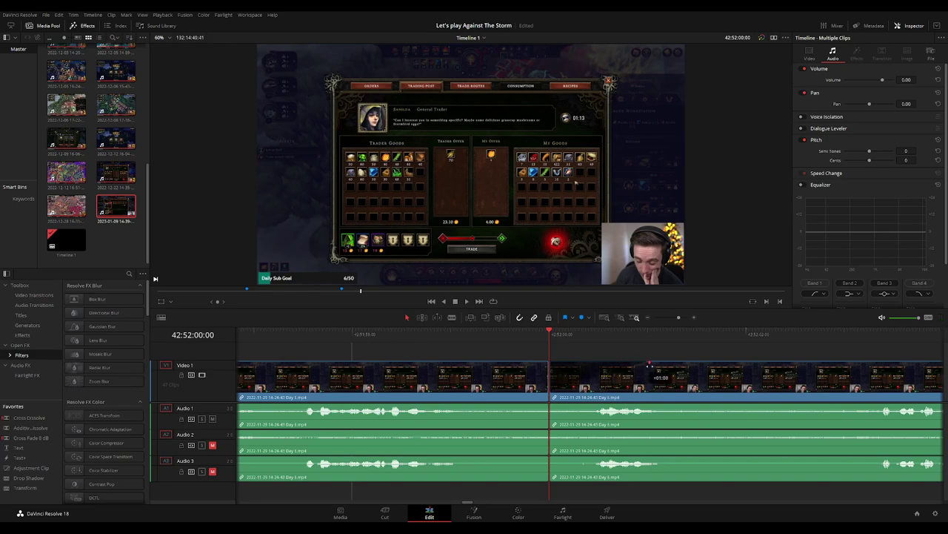
left_click_drag(552, 404, 627, 406)
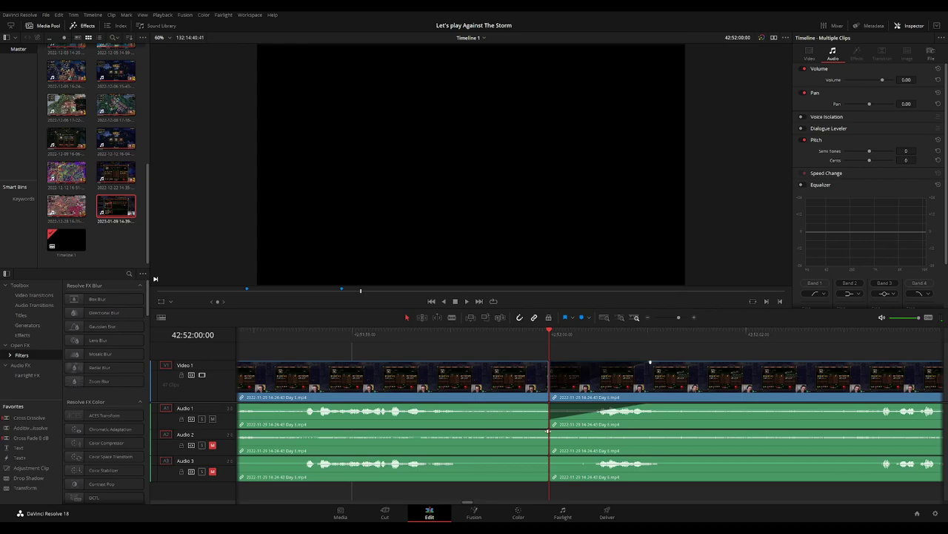
left_click_drag(550, 431, 629, 432)
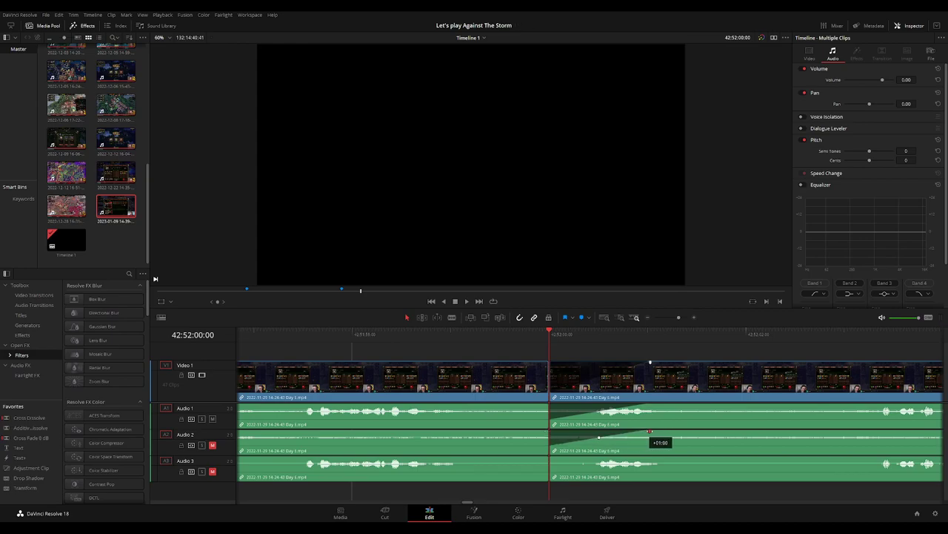
left_click_drag(550, 458, 631, 460)
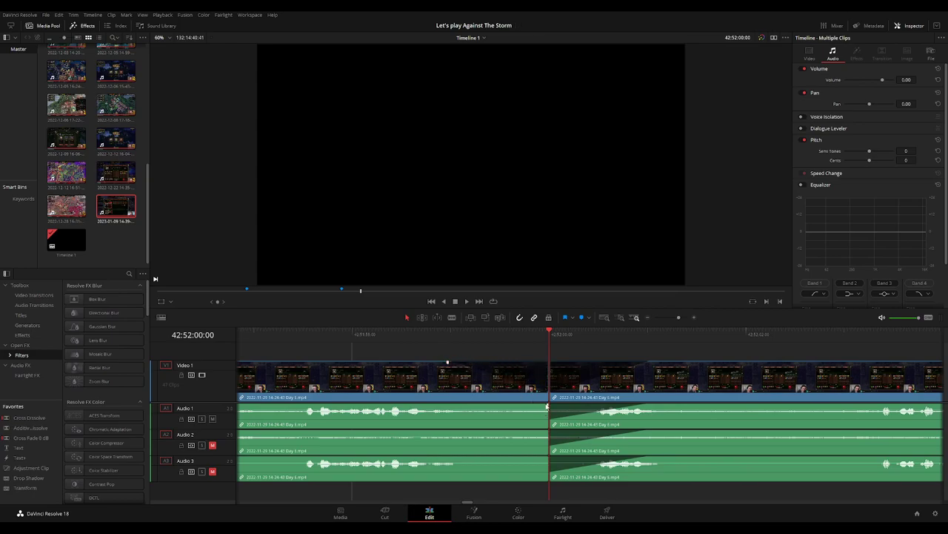
Fade out Audio 1, 2 and 3 before the 42:52:00:00 cut.
left_click_drag(549, 405, 445, 406)
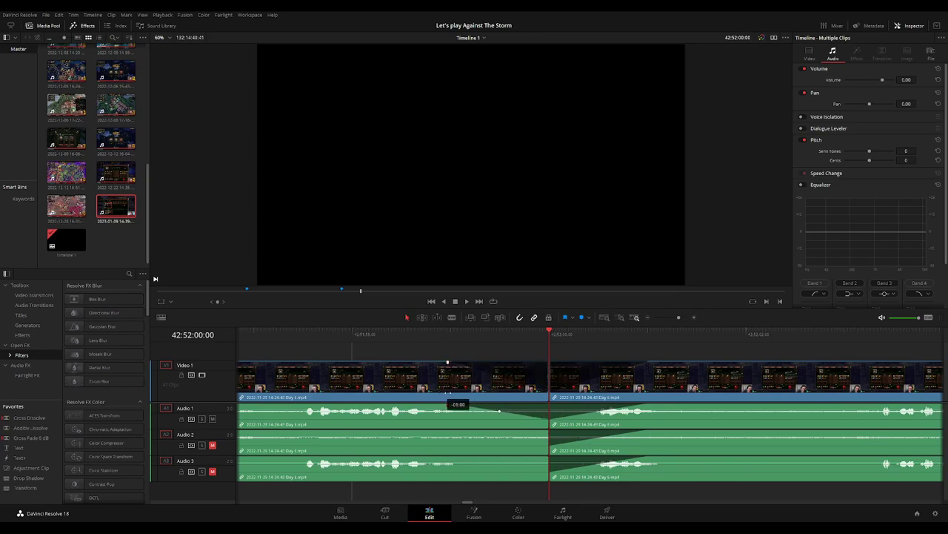
left_click_drag(549, 430, 451, 432)
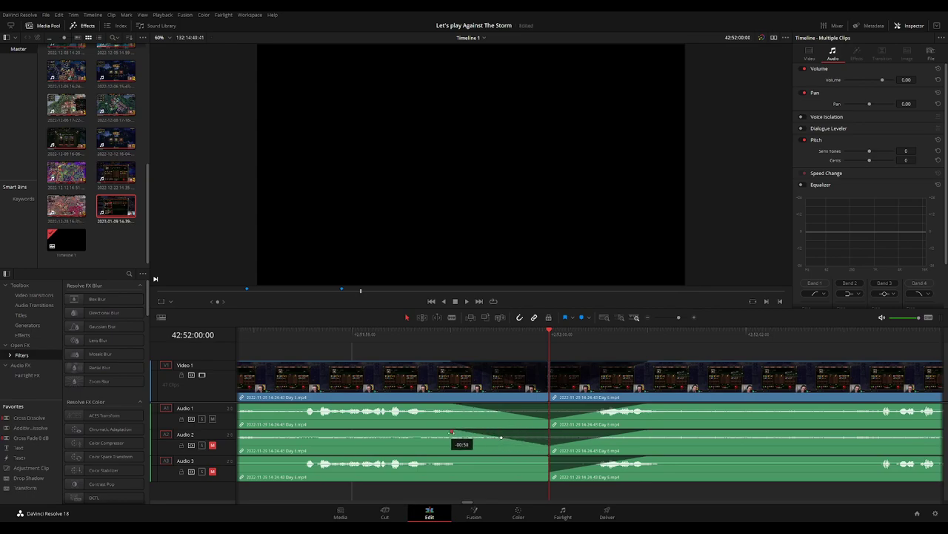
left_click_drag(550, 459, 468, 458)
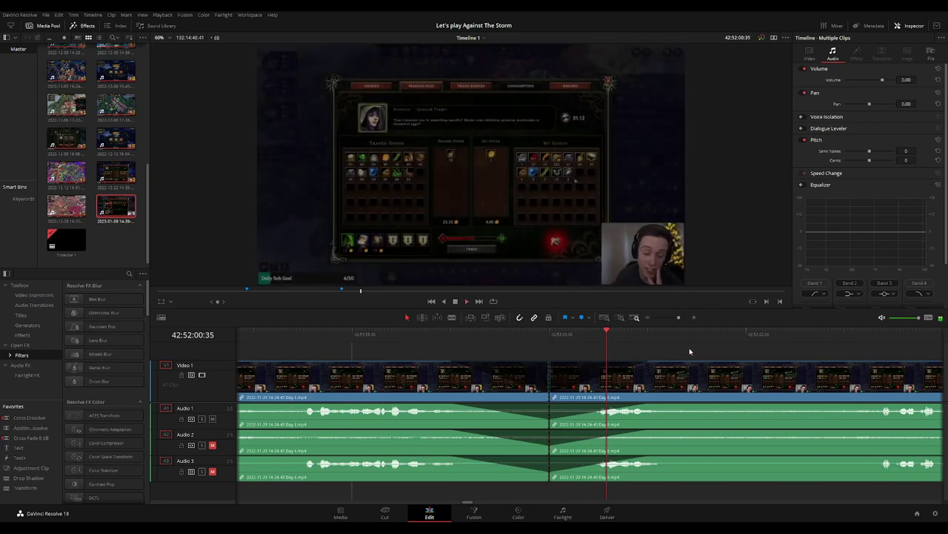
Undo the recent 42:52:00:00 cut and audio fades.
key("ctrl+z")
key("ctrl+z")
key("ctrl+z")
key("ctrl+z")
key("ctrl+z")
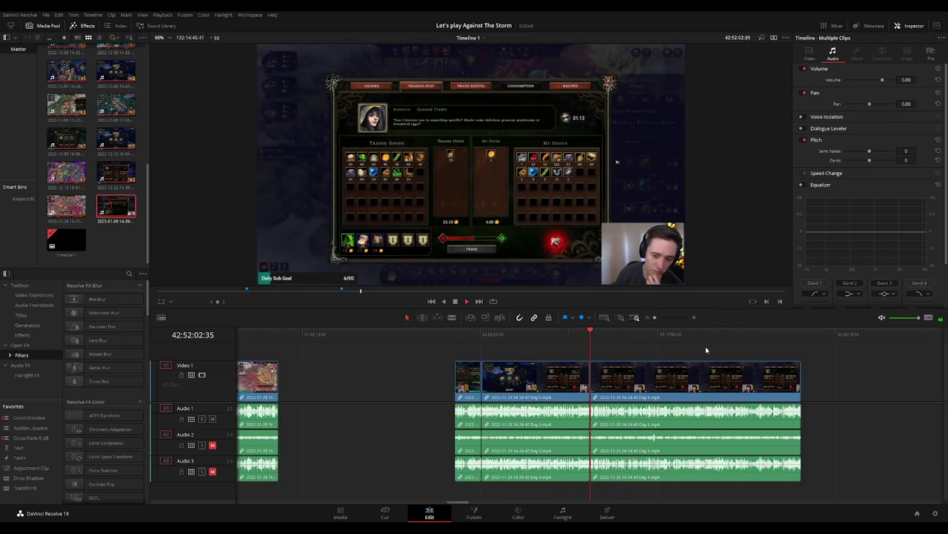
key("ctrl+z")
key("ctrl+z")
key("ctrl+z")
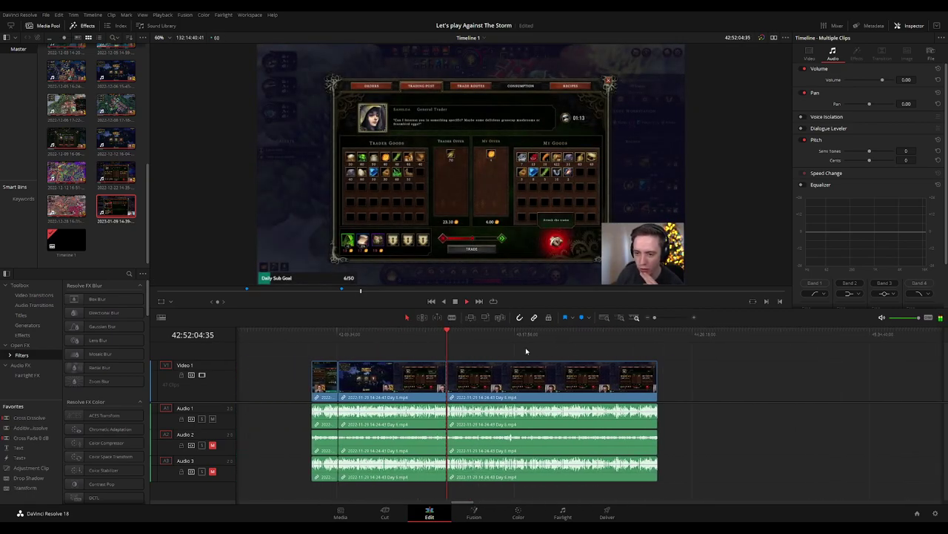
key("ctrl+z")
left_click(312, 335)
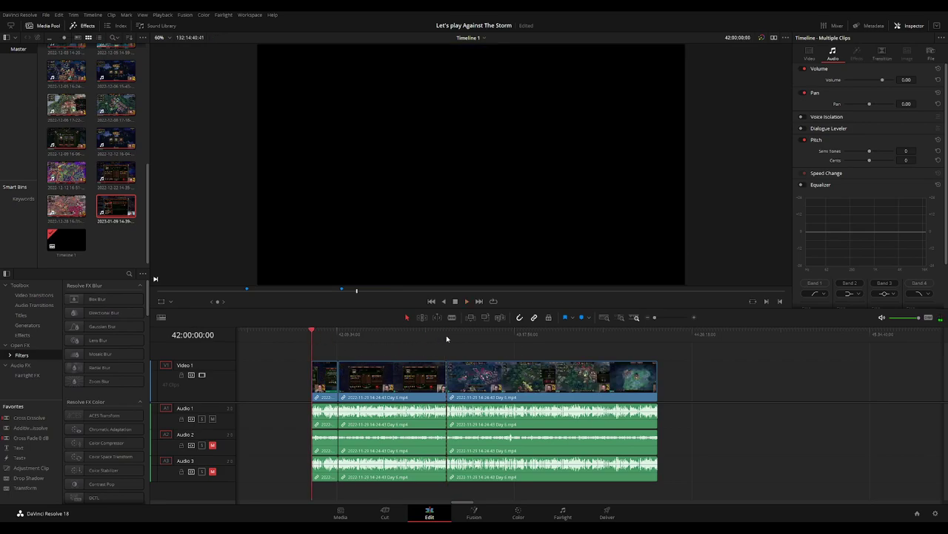
Move the later Day 6 clip so it begins at 44:00:00:00.
left_click(447, 339)
scroll(392, 349, "right", 5)
left_click_drag(401, 373, 694, 373)
left_click(419, 365)
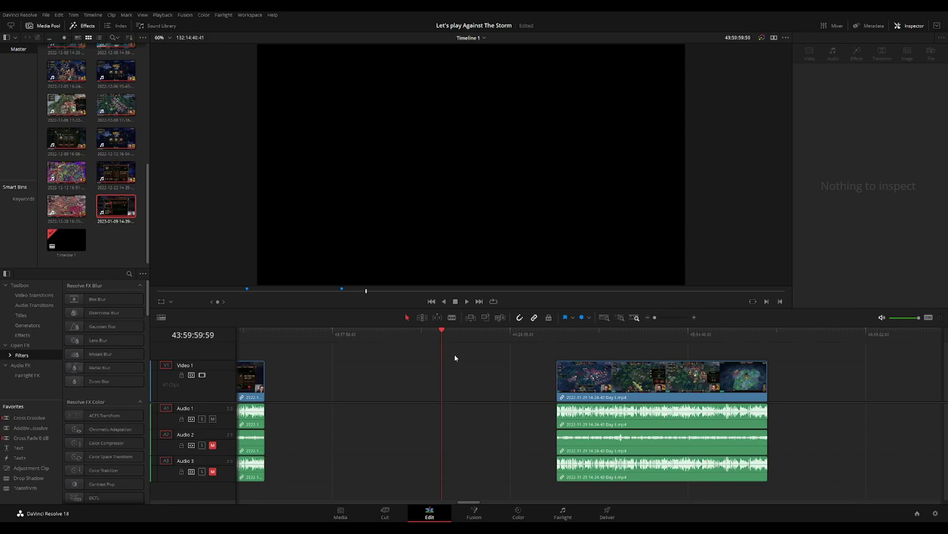
left_click_drag(603, 382, 488, 382)
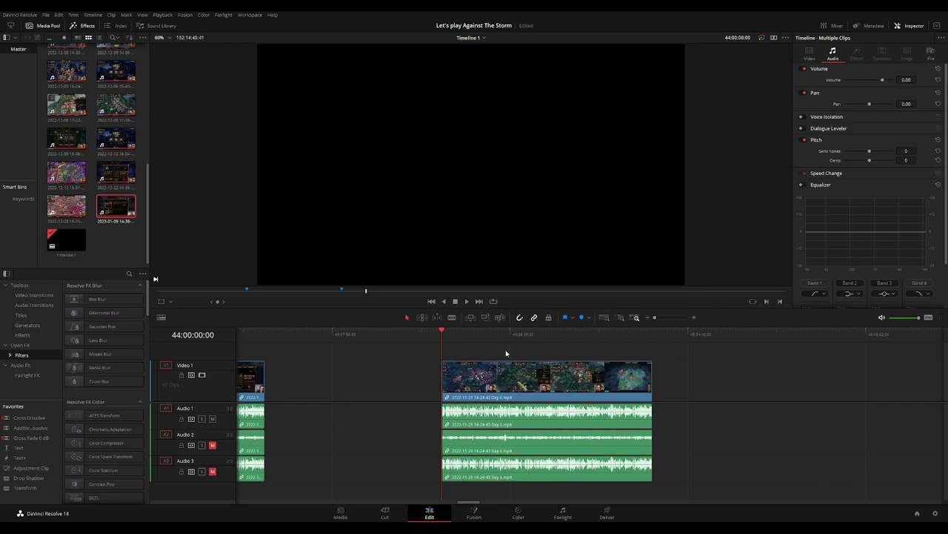
Scrub through the Day 6 footage to preview its scenes.
scroll(442, 350, "right", 2)
left_click_drag(385, 343, 489, 343)
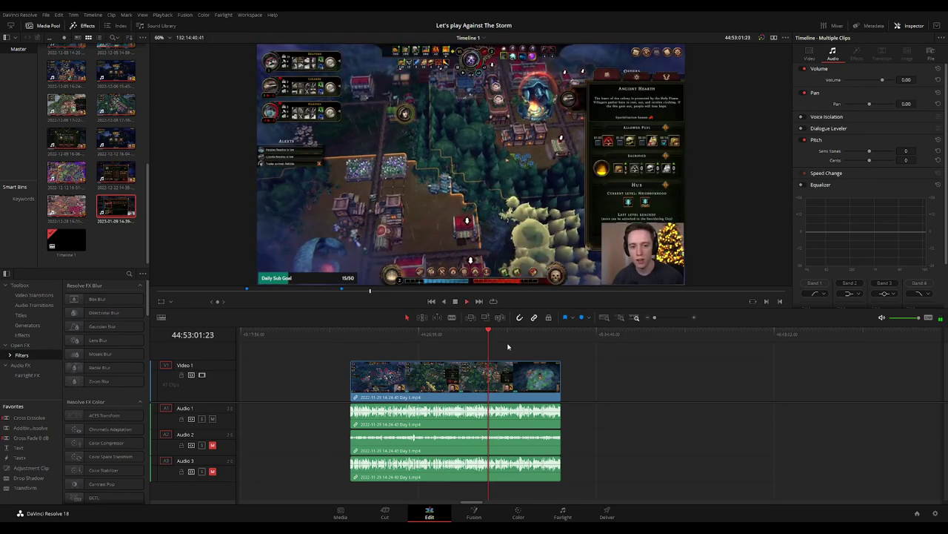
scroll(357, 339, "up", 3)
left_click(353, 338)
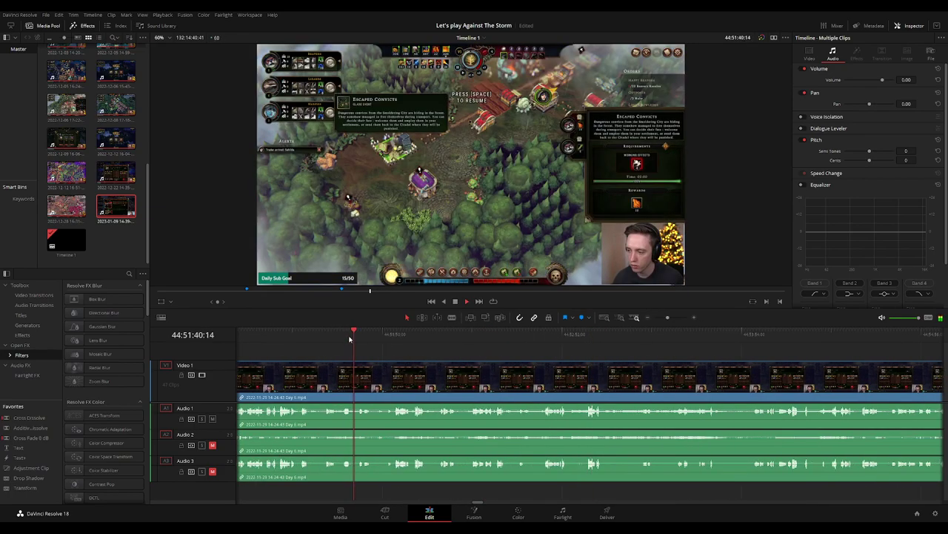
left_click_drag(350, 339, 395, 341)
left_click(435, 341)
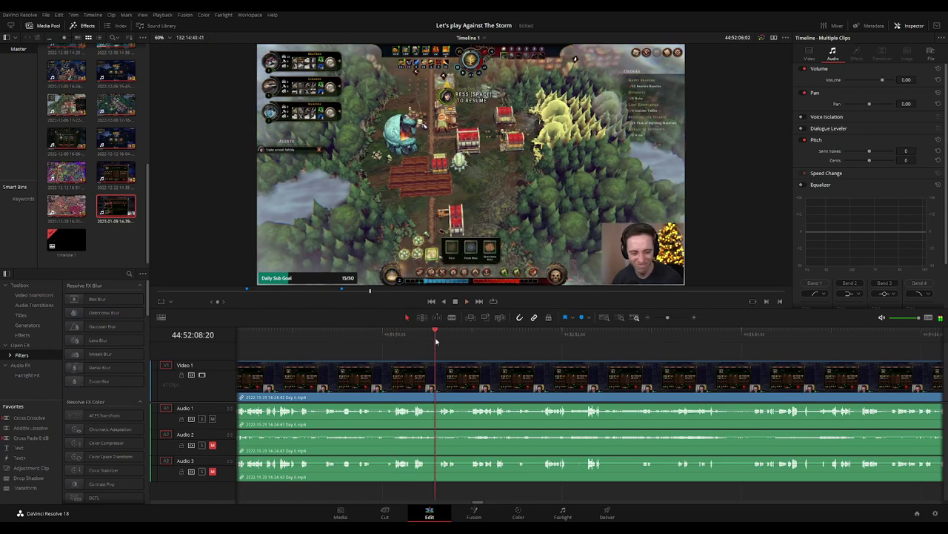
left_click(592, 341)
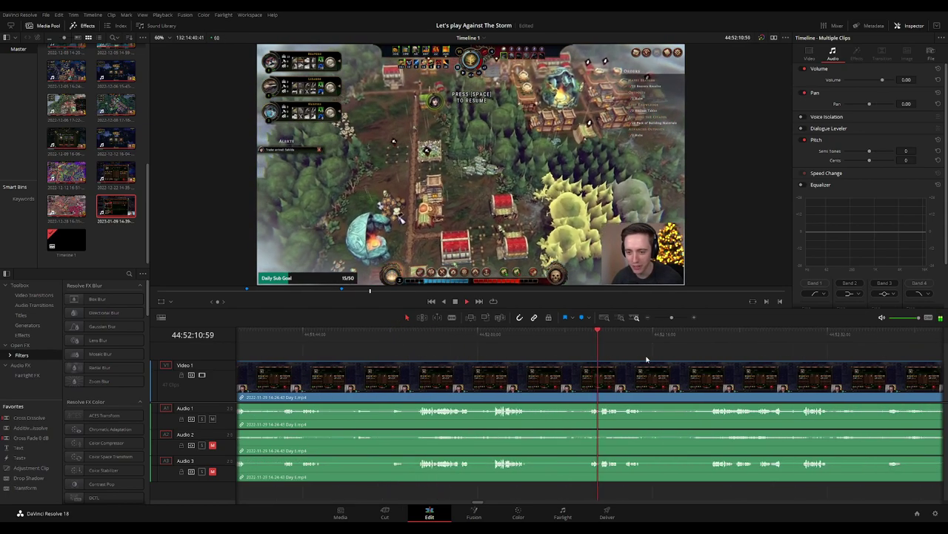
Play the later footage and stop the playhead at 44:52:21:00.
scroll(548, 349, "right", 3)
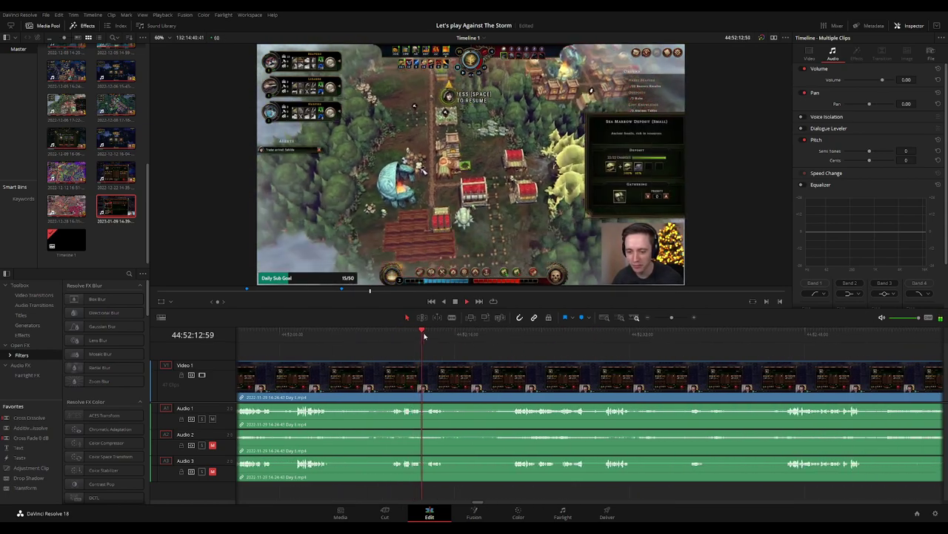
left_click(512, 337)
key("space")
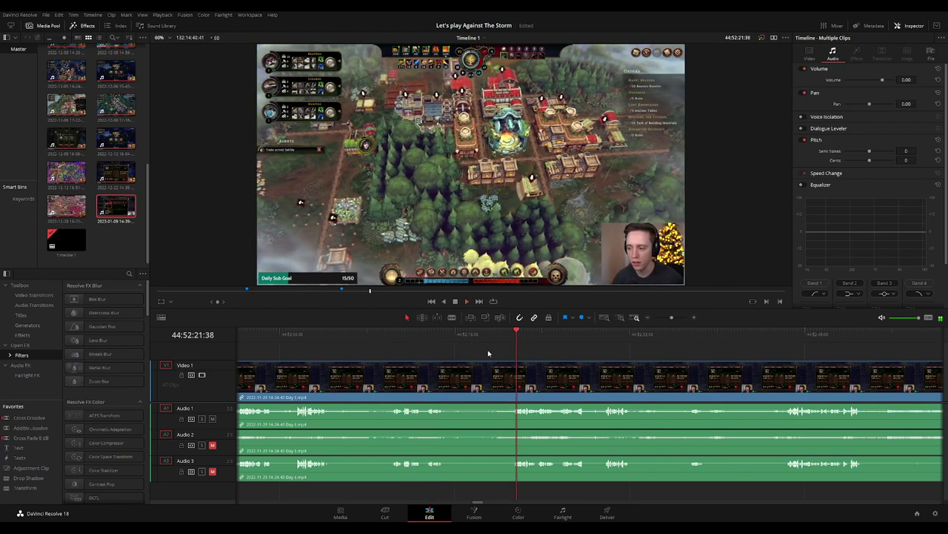
scroll(542, 349, "left", 1)
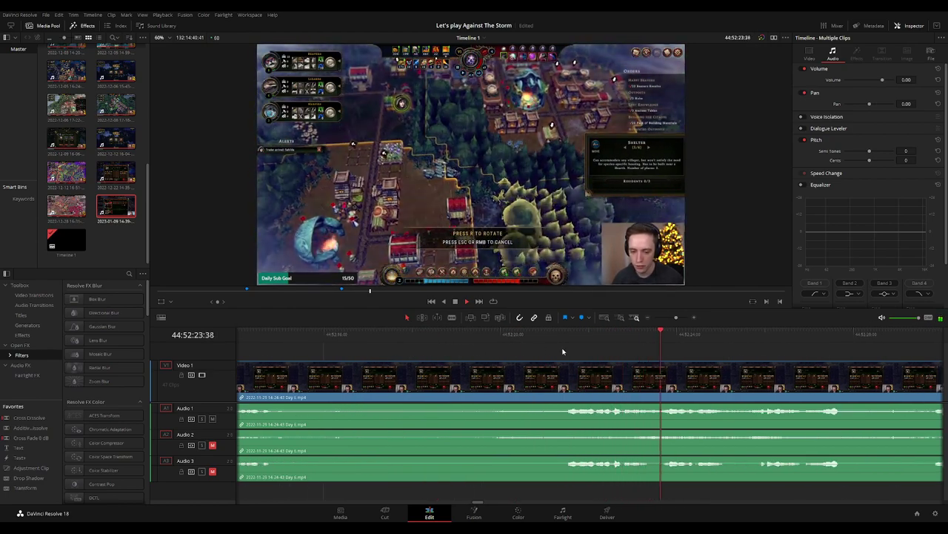
mouse_move(561, 334)
left_mouse_down()
mouse_move(544, 336)
mouse_move(606, 362)
left_mouse_up()
Split all tracks at 44:52:21:00 and fade the video in after the cut.
key("ctrl+b")
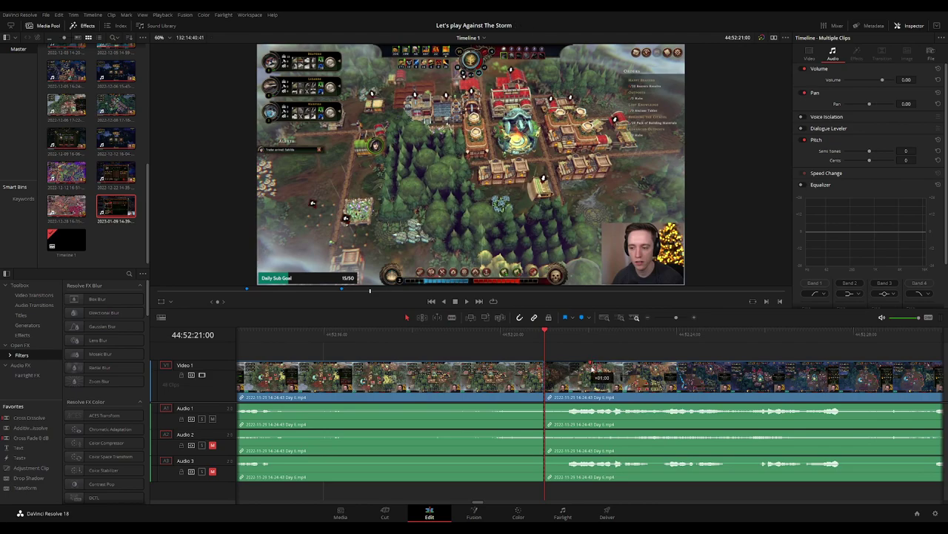
left_click_drag(591, 368, 592, 369)
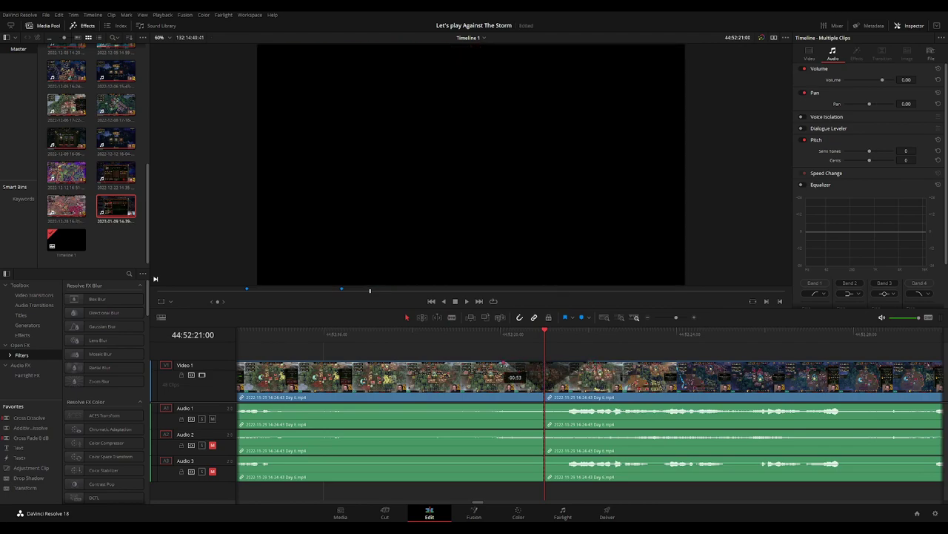
key("space")
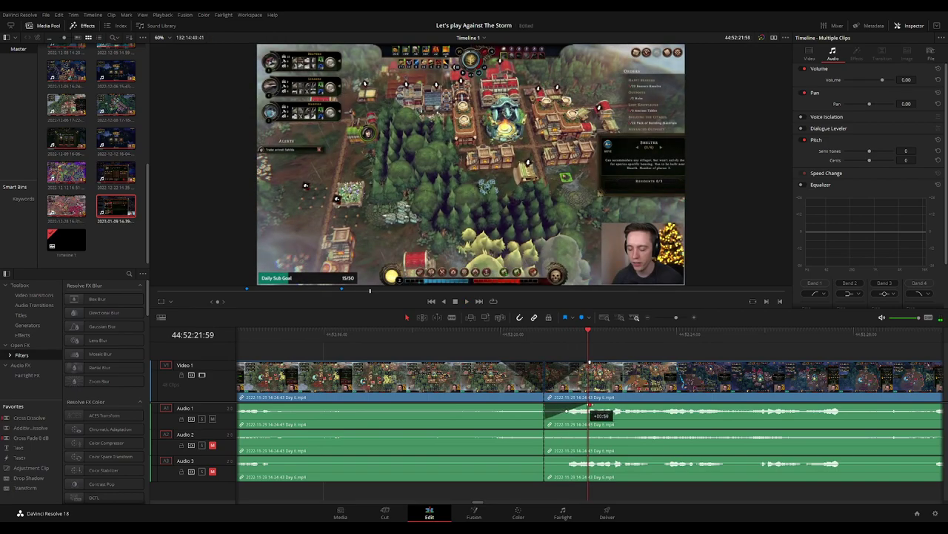
Fade the audio out before the 44:52:21:00 cut and play back the crossfade.
left_click(548, 338)
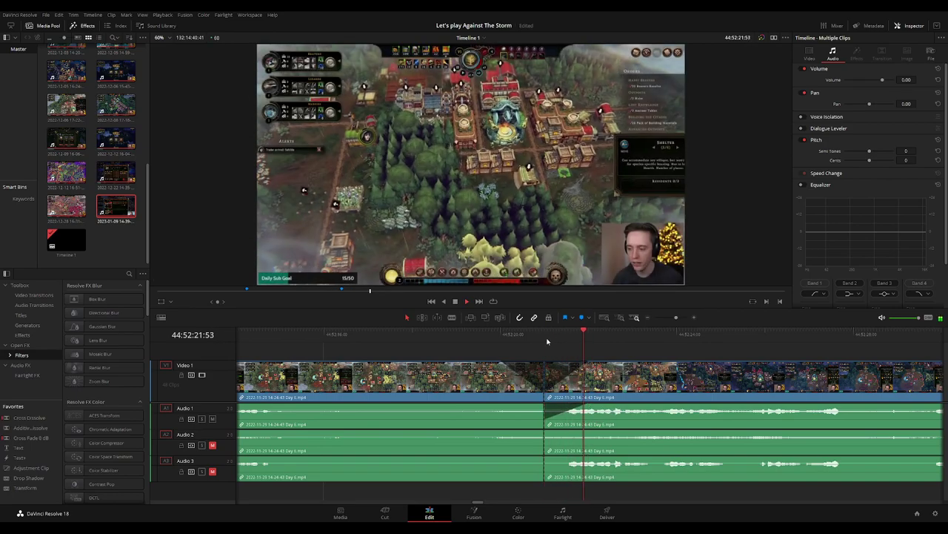
left_click(546, 341)
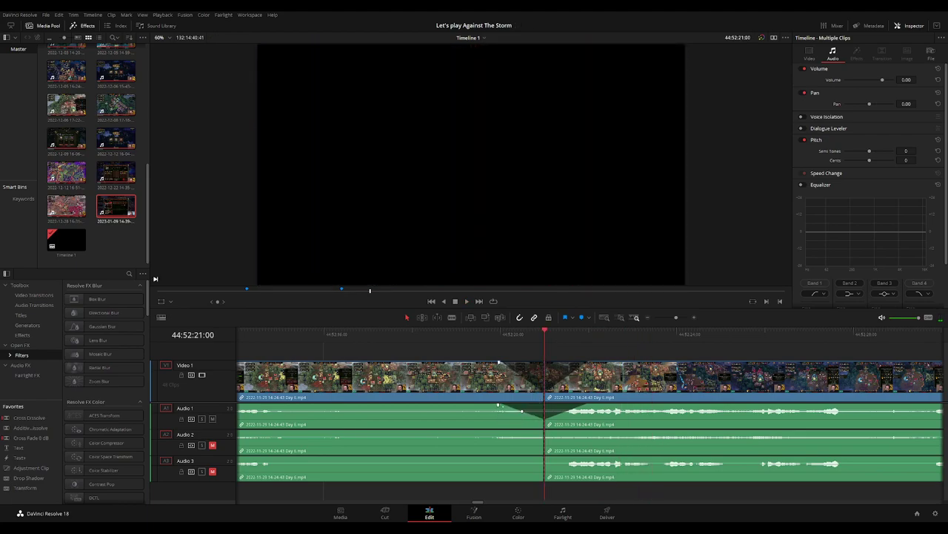
mouse_move(544, 431)
left_mouse_down()
mouse_move(498, 430)
mouse_move(587, 433)
left_mouse_up()
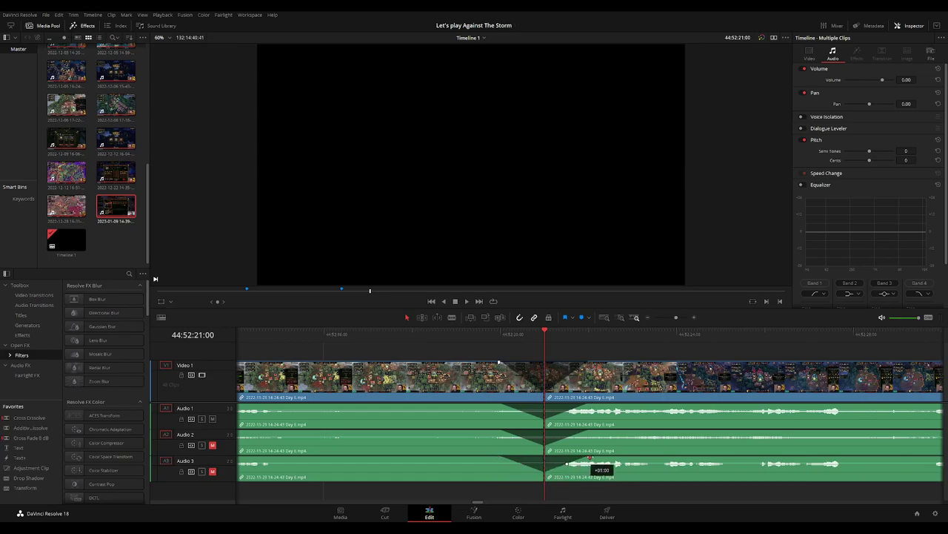
left_click(484, 343)
key("space")
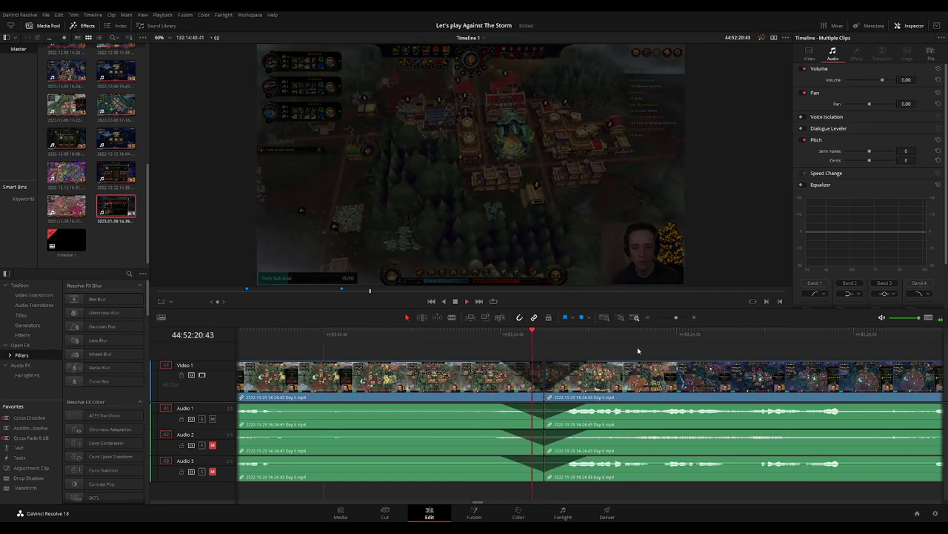
Drag the second clip far down Timeline 1 to clear space after the first clip.
scroll(699, 352, "down", 3)
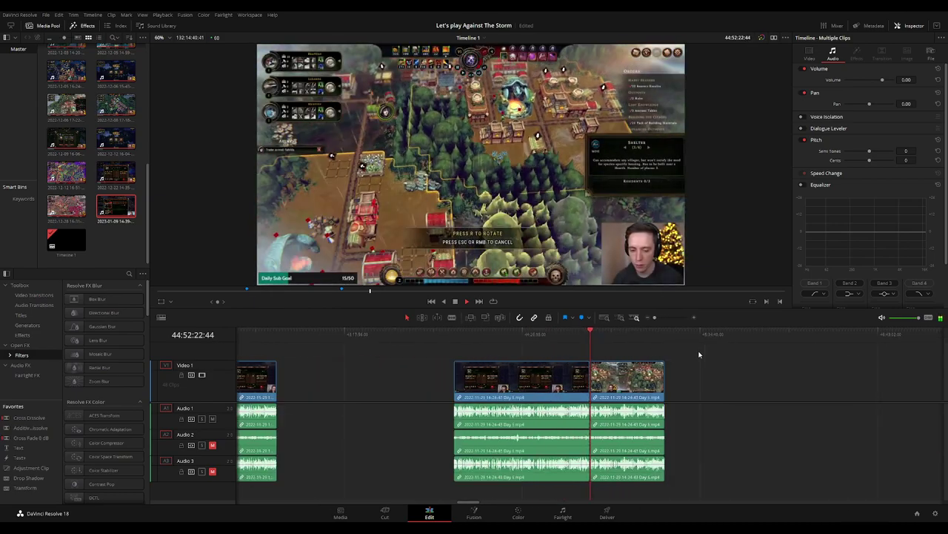
scroll(548, 356, "right", 2)
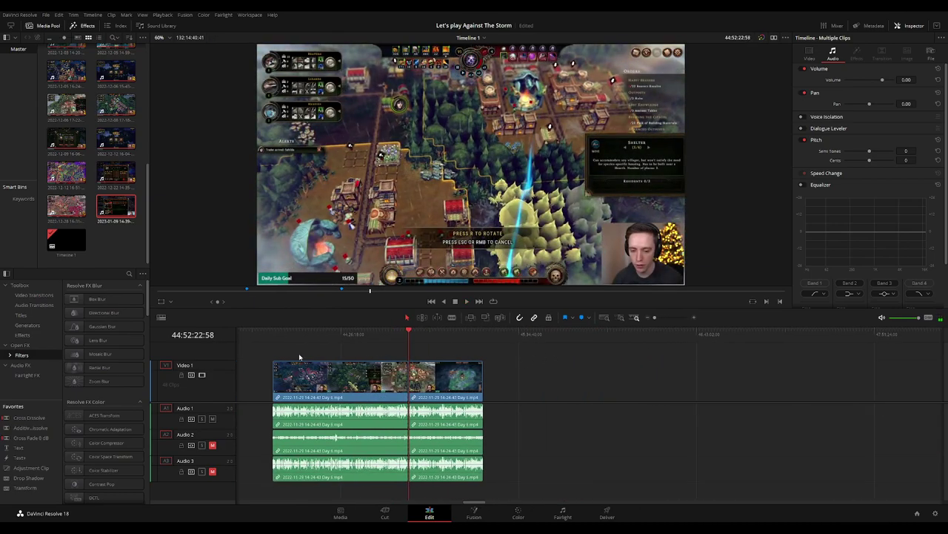
key("Home")
scroll(444, 359, "down", 3)
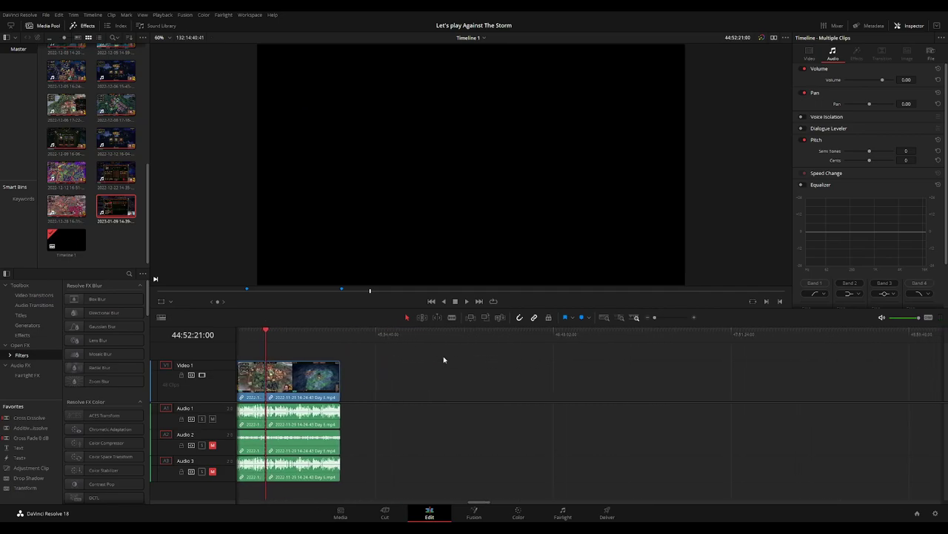
left_click_drag(300, 377, 659, 379)
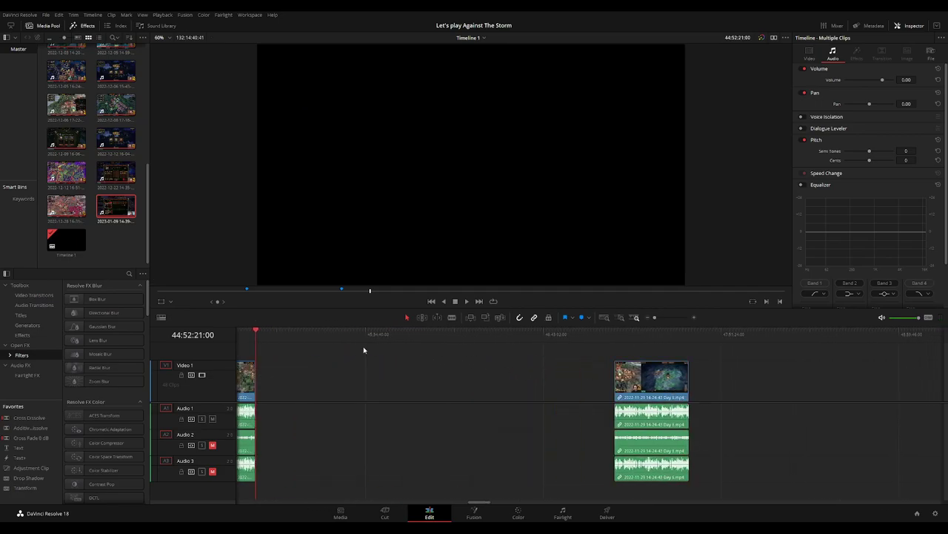
Pull the later footage back toward the first clip and ripple-delete the remaining gap.
left_click_drag(301, 340, 432, 346)
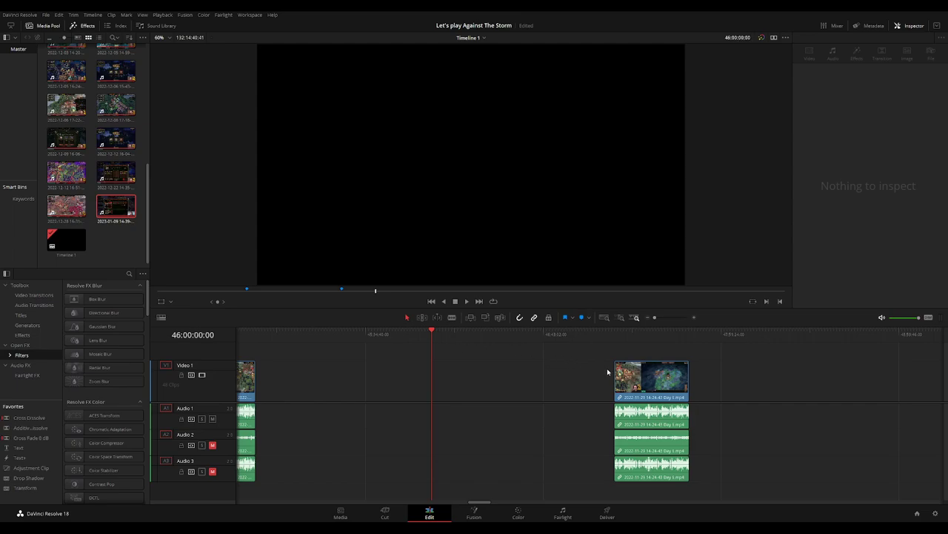
left_click_drag(623, 374, 439, 374)
scroll(623, 354, "right", 5)
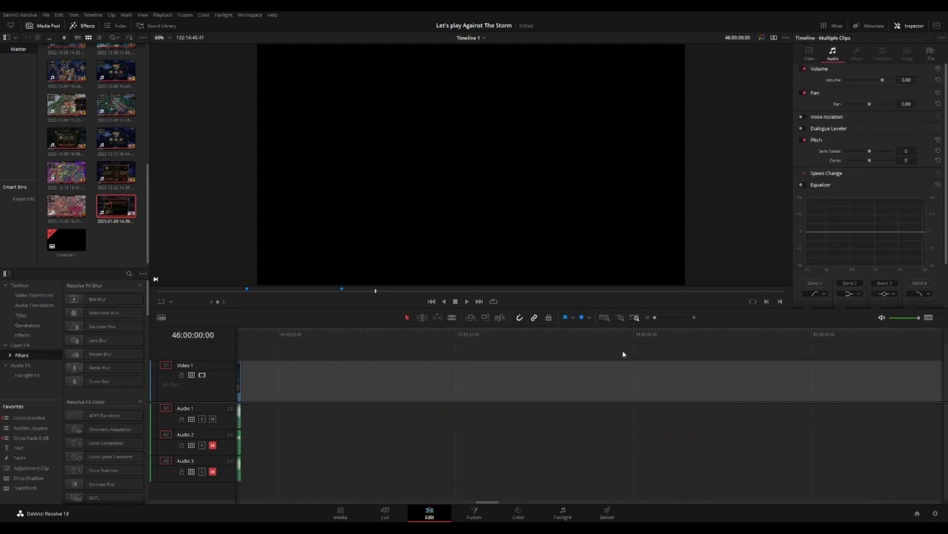
scroll(408, 349, "left", 10)
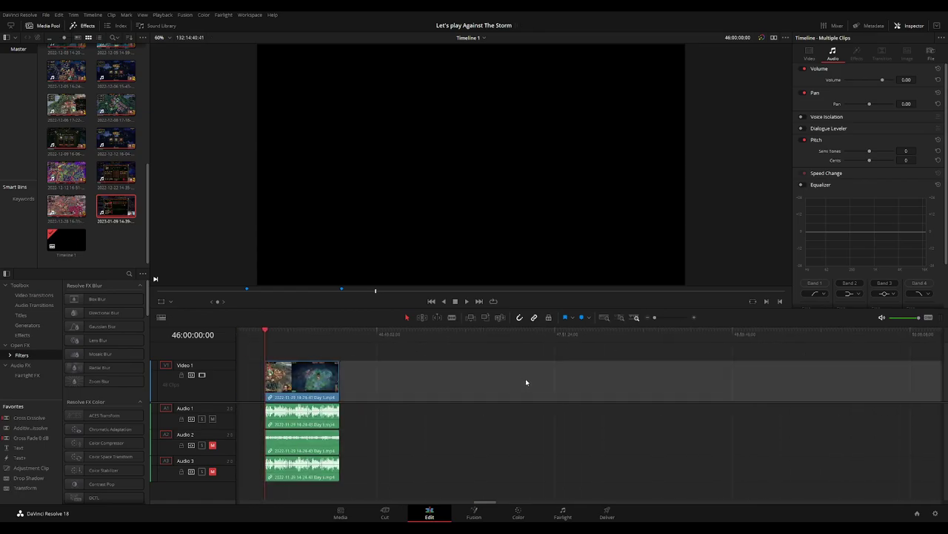
key("BackSpace")
Play the joined clips from the start of the footage and replay the join.
left_click_drag(386, 353, 360, 345)
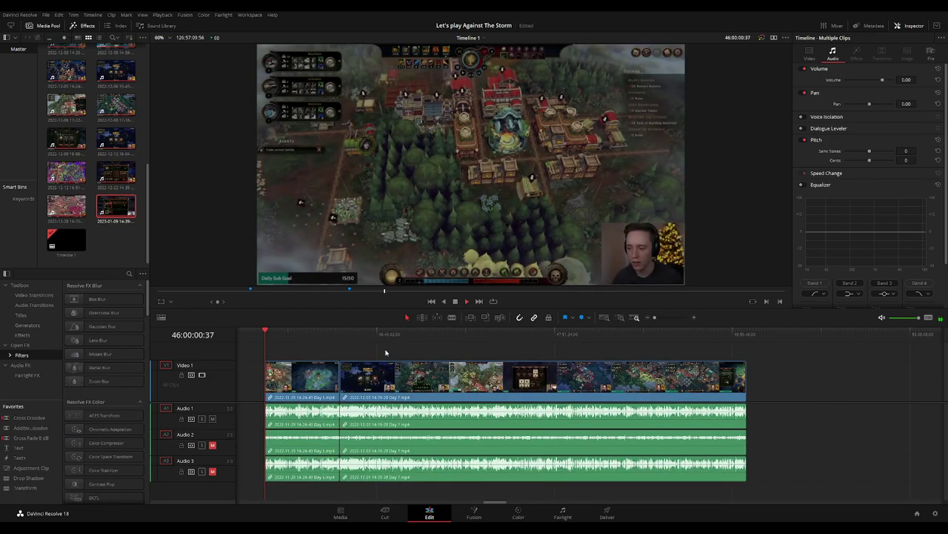
scroll(360, 345, "up", 5)
key("space")
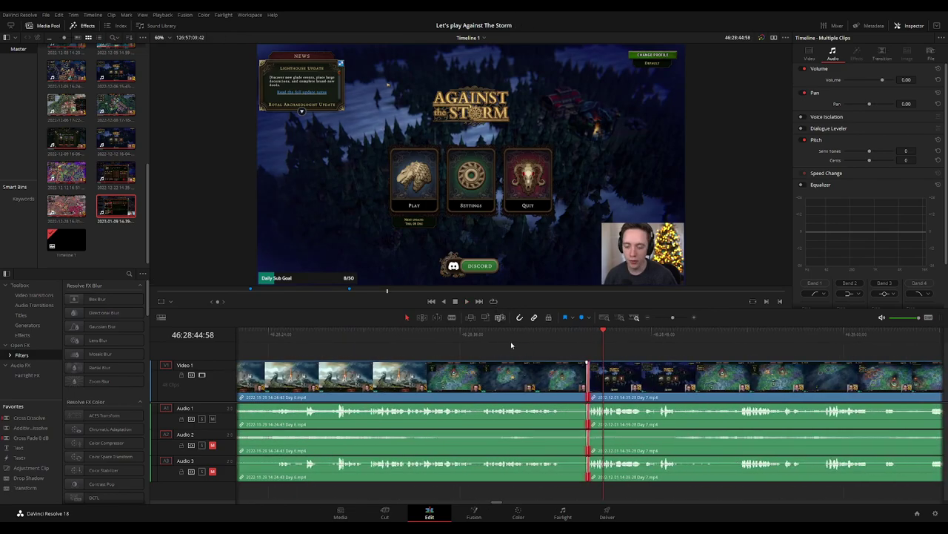
left_click(492, 335)
left_click(561, 340)
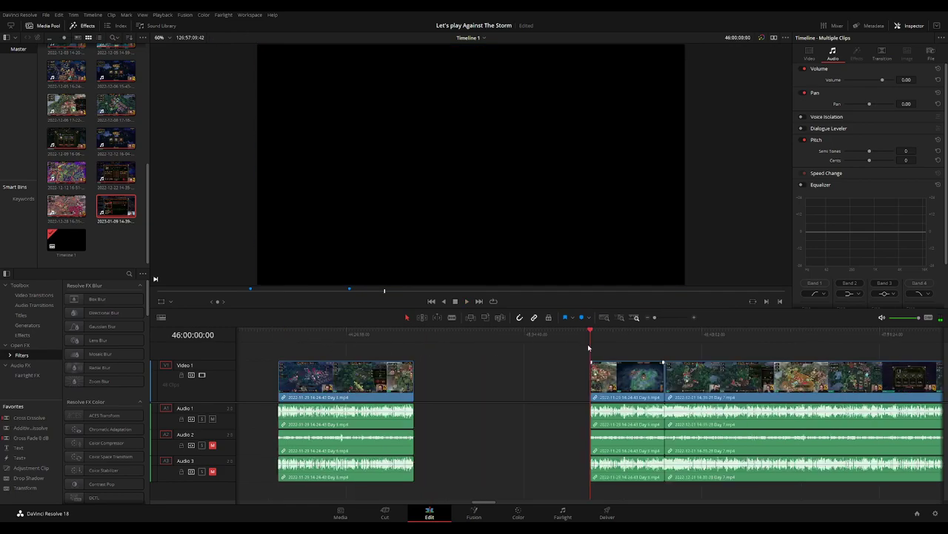
Park the playhead at 46:52:07:01 in the Day 7 gameplay, ready for the next cut.
left_click(372, 335)
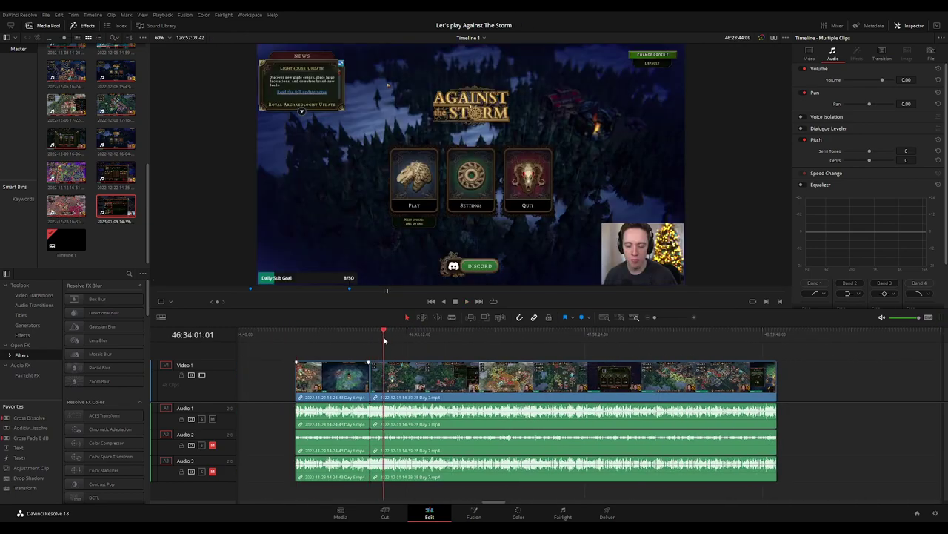
left_click_drag(384, 340, 431, 344)
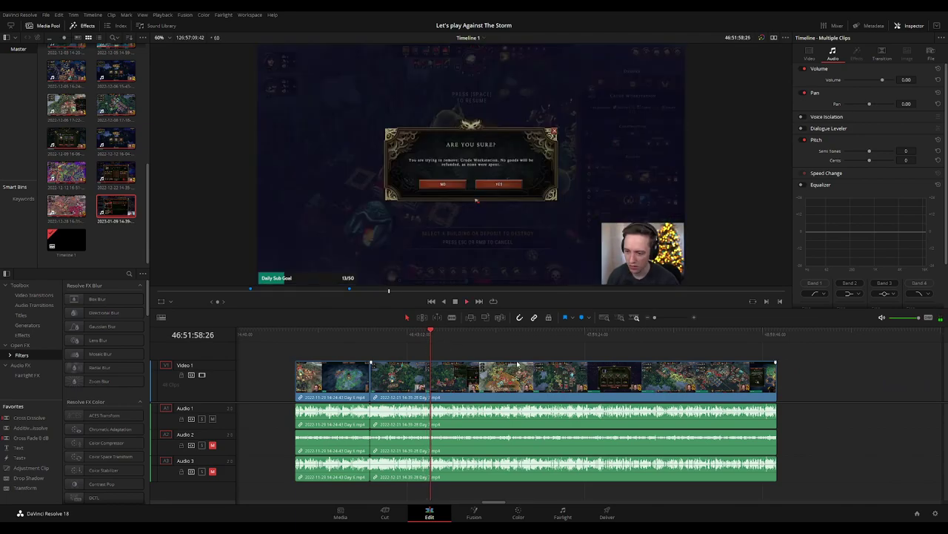
scroll(517, 363, "up", 5)
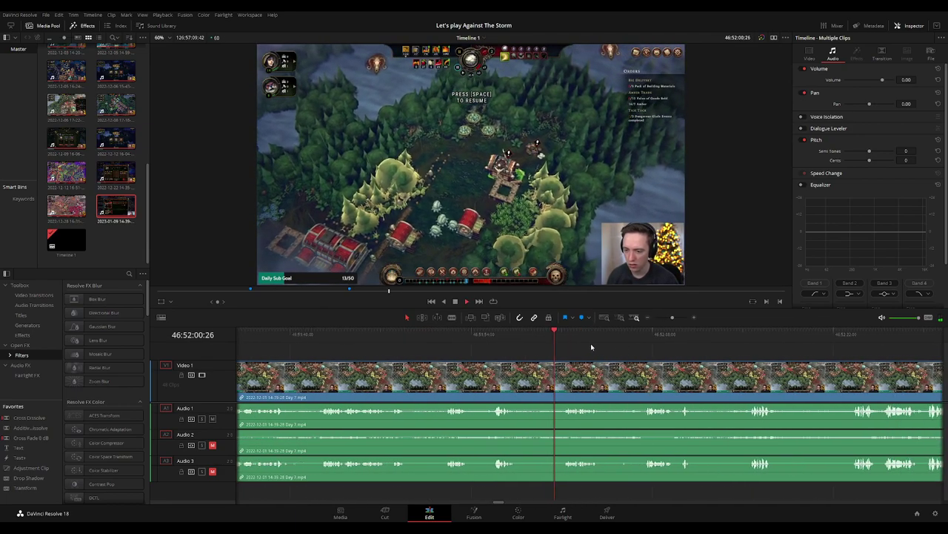
scroll(550, 343, "down", 2)
scroll(567, 349, "up", 3)
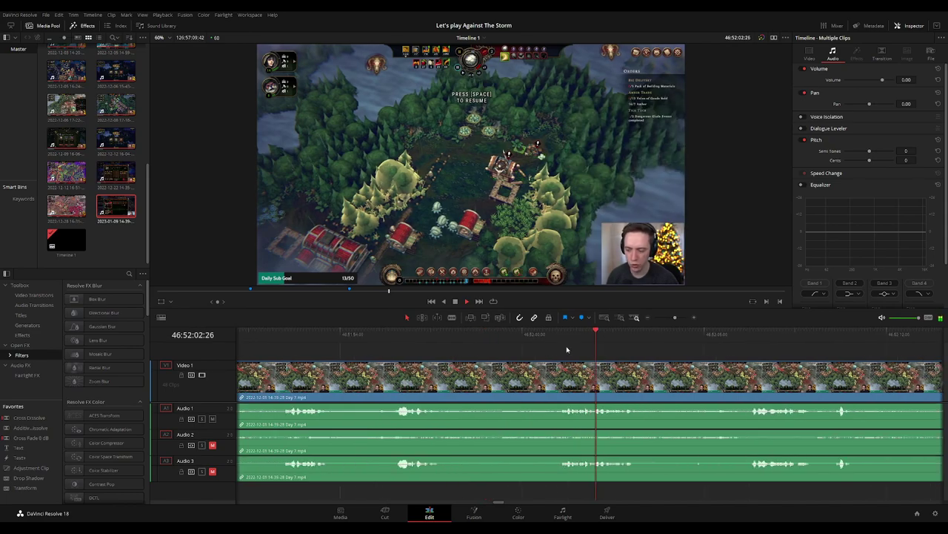
scroll(566, 347, "down", 4)
scroll(575, 339, "up", 2)
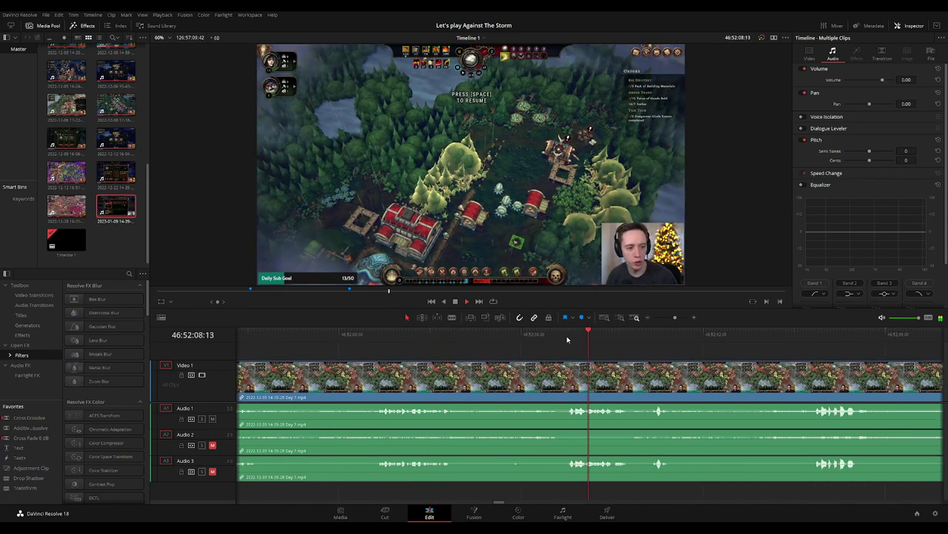
left_click(566, 335)
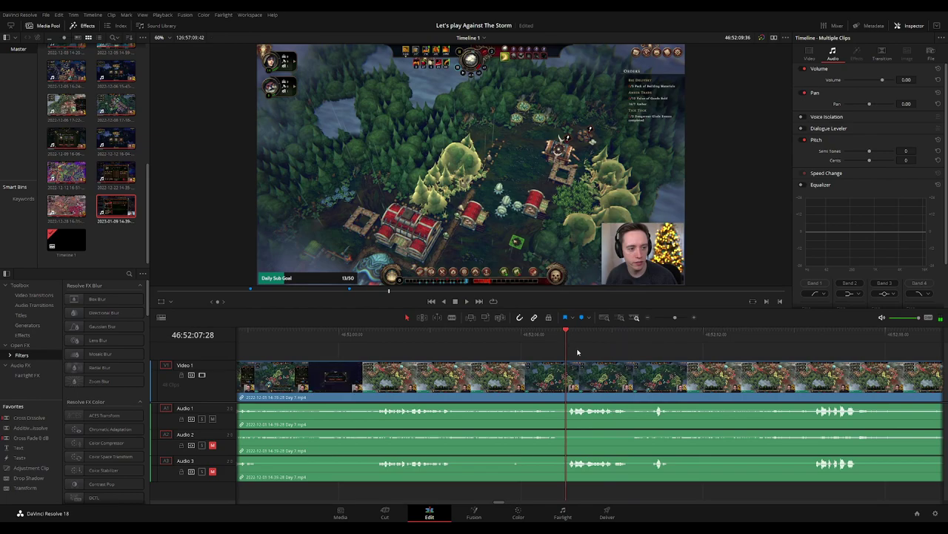
scroll(577, 352, "up", 2)
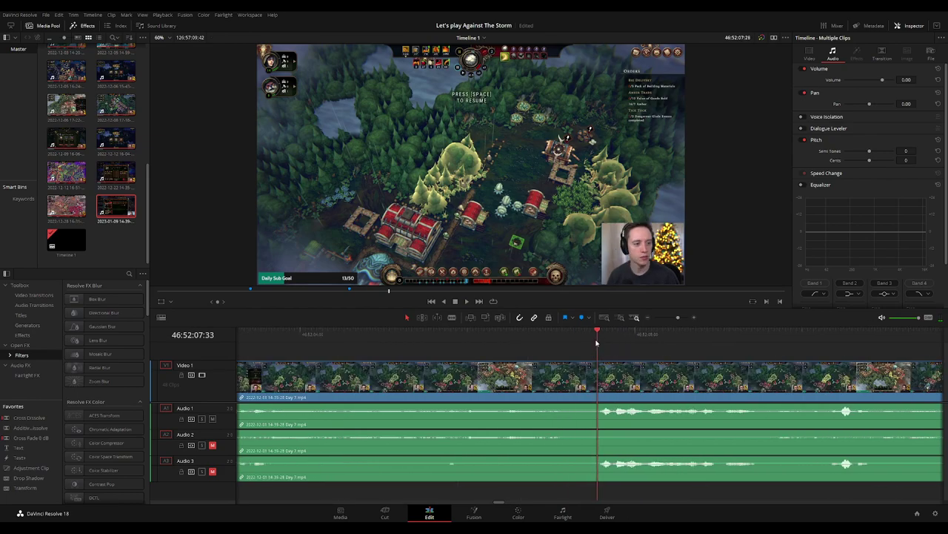
left_click_drag(593, 343, 552, 344)
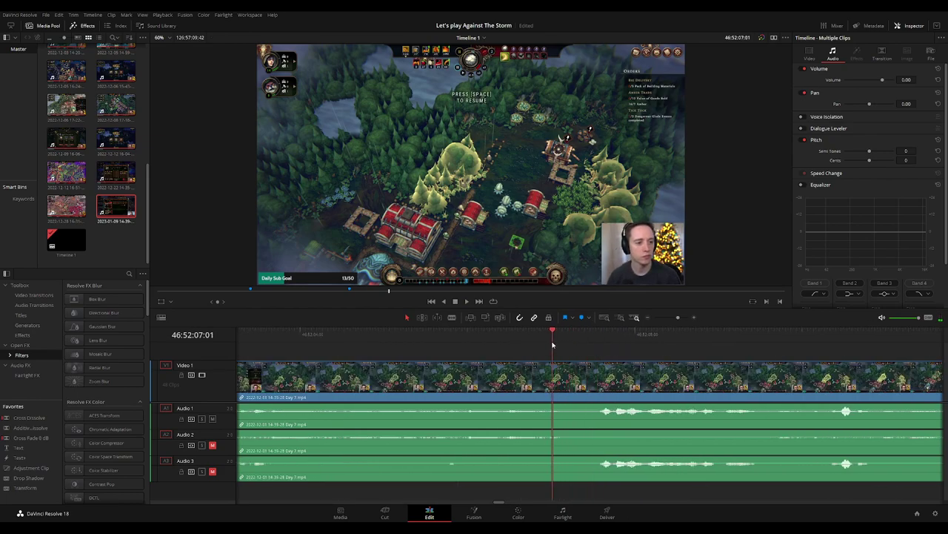
Split the Day 7 footage at 46:52:07 and fade the video out and in around the cut.
key("b")
left_click(556, 369)
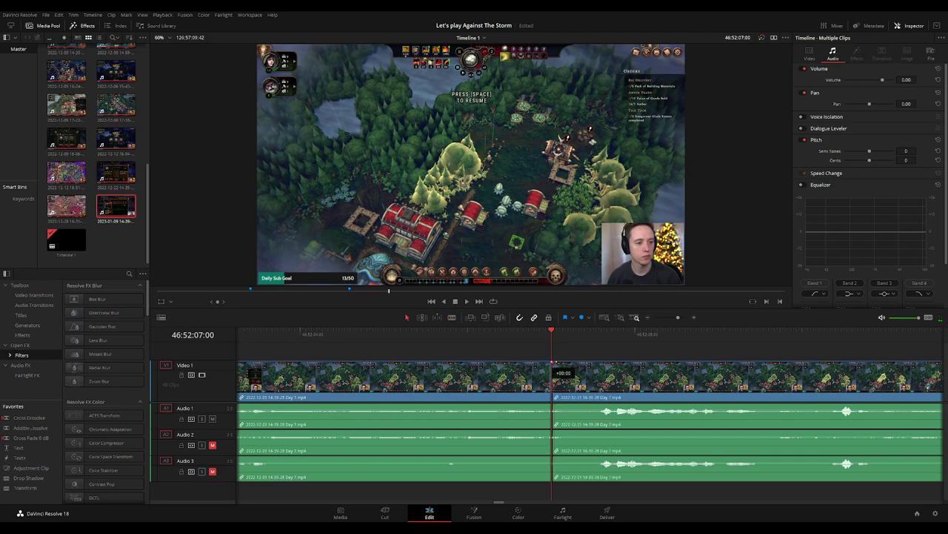
left_click_drag(553, 364, 636, 367)
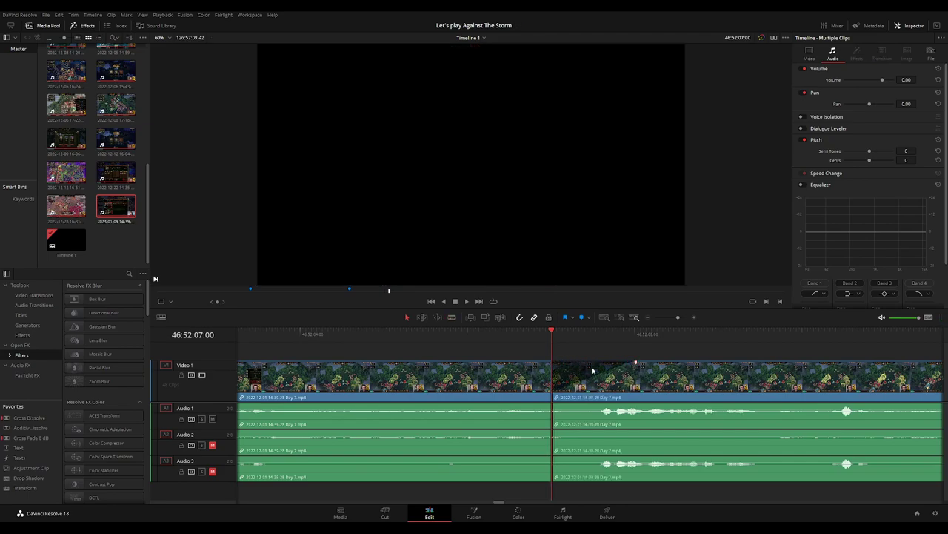
left_click_drag(551, 365, 484, 363)
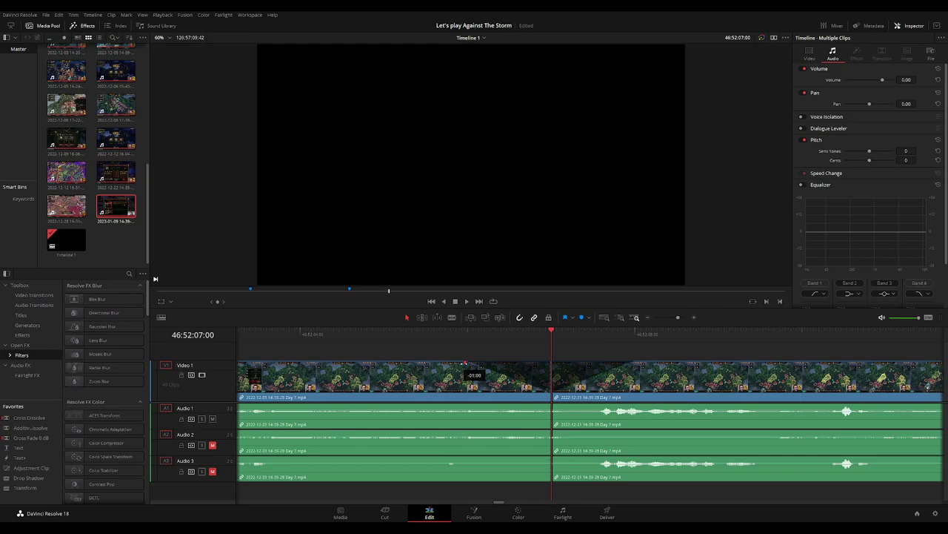
Fade Audio 1, 2 and 3 out before and in after the cut, then play the join.
left_click_drag(550, 406, 475, 407)
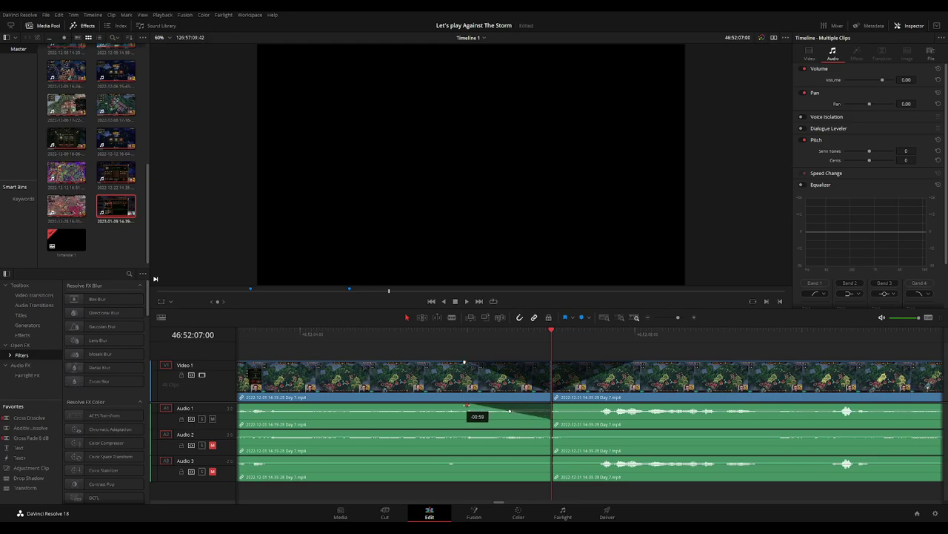
left_click_drag(567, 406, 632, 406)
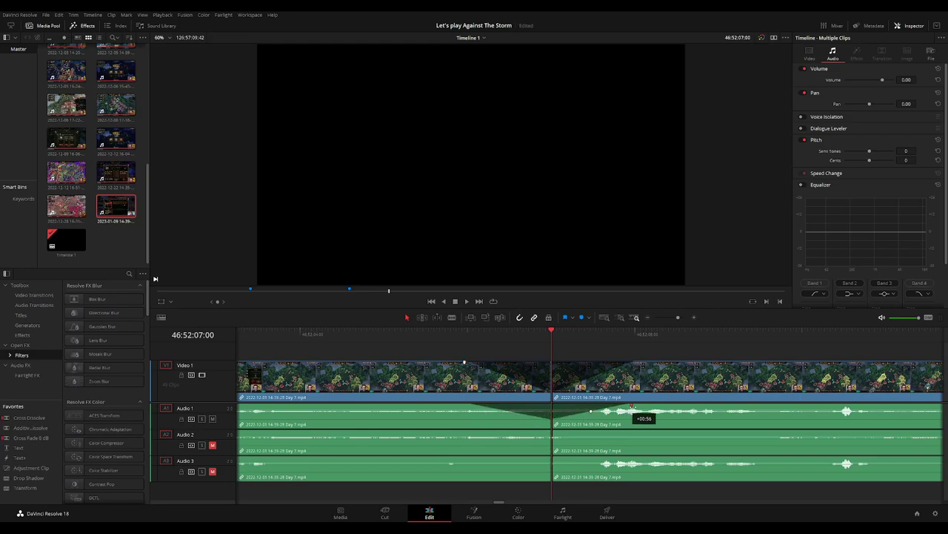
left_click_drag(511, 432, 467, 431)
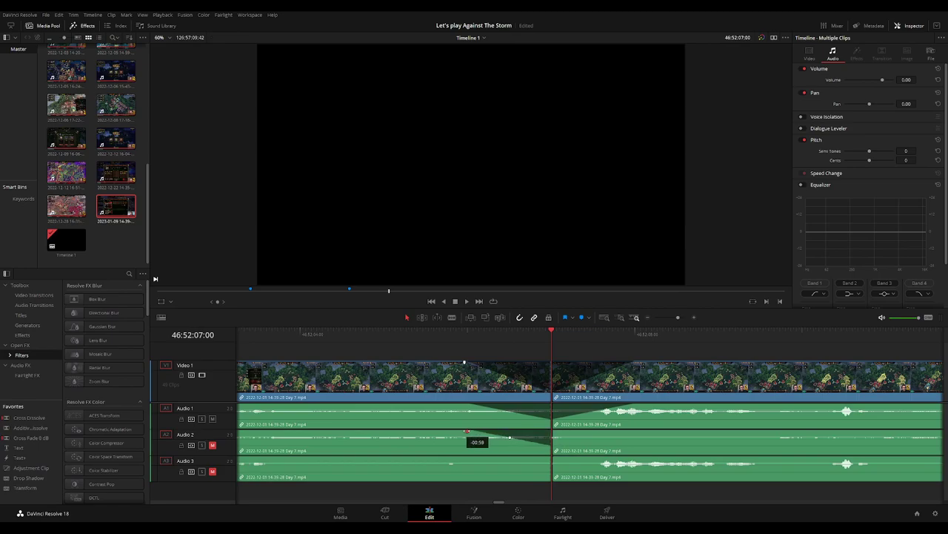
left_click_drag(549, 458, 459, 458)
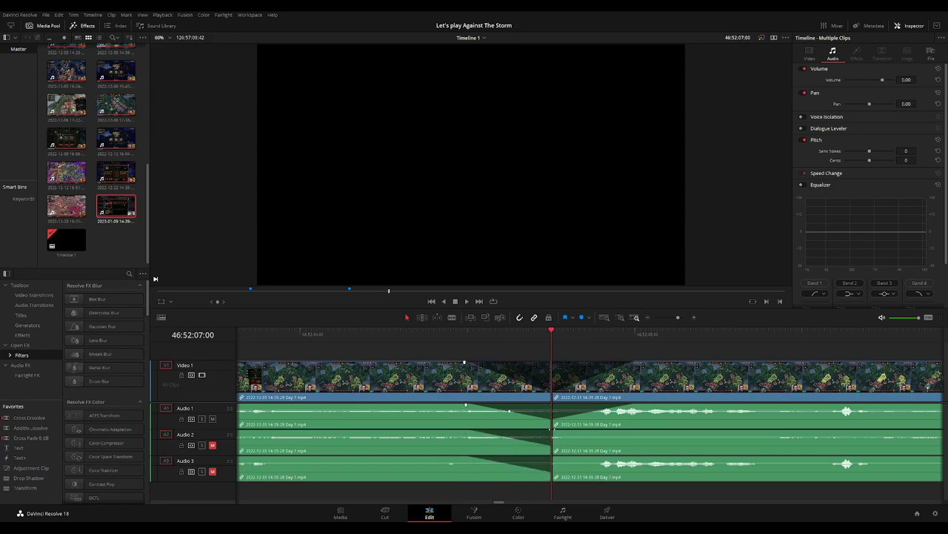
left_click_drag(555, 431, 626, 432)
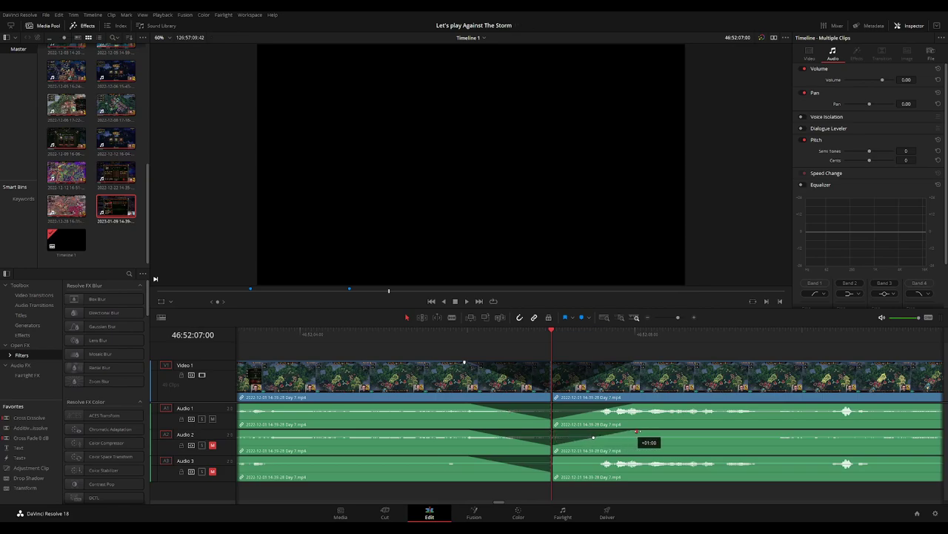
left_click_drag(555, 458, 624, 458)
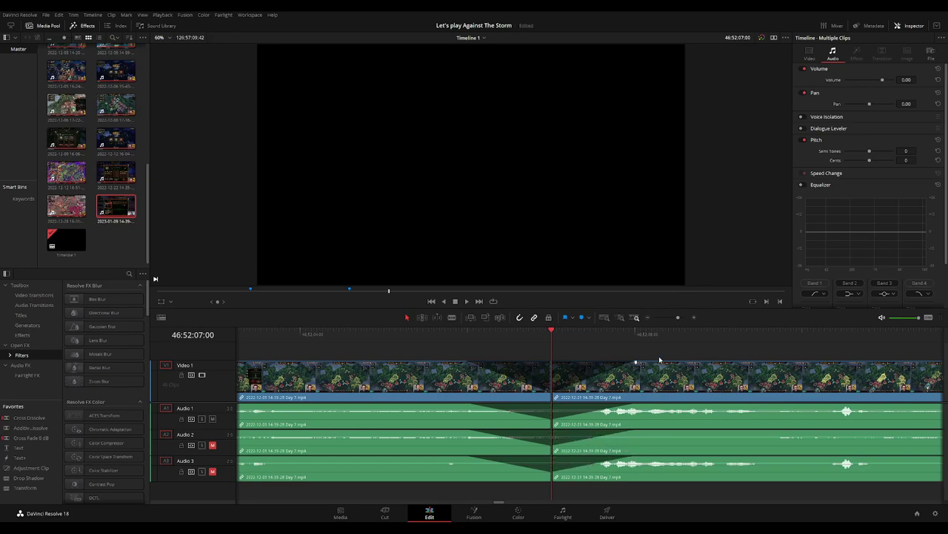
key("space")
key("ctrl+minus")
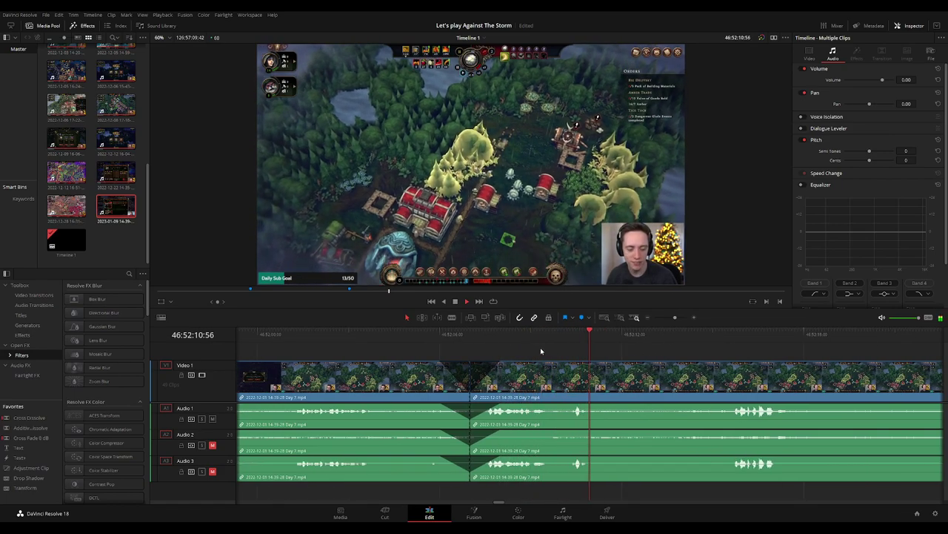
left_click(478, 334)
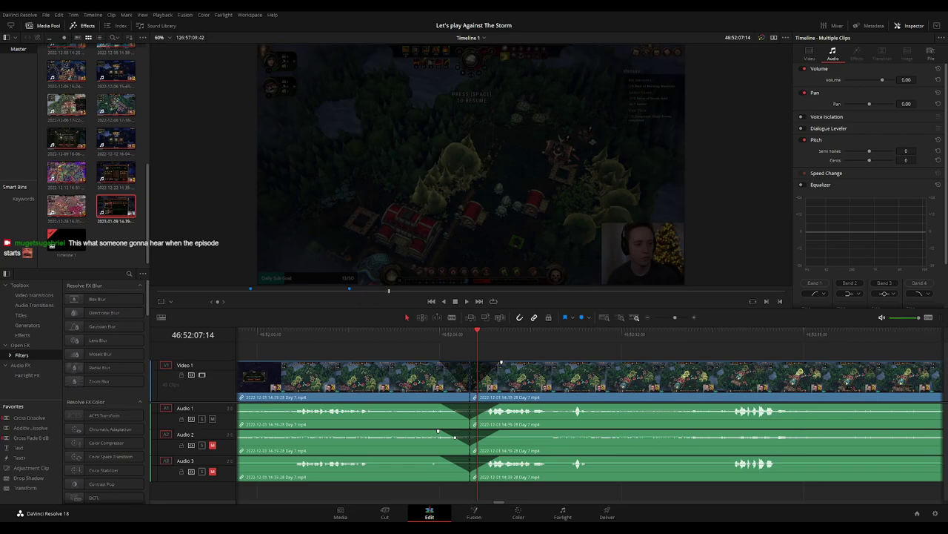
key("space")
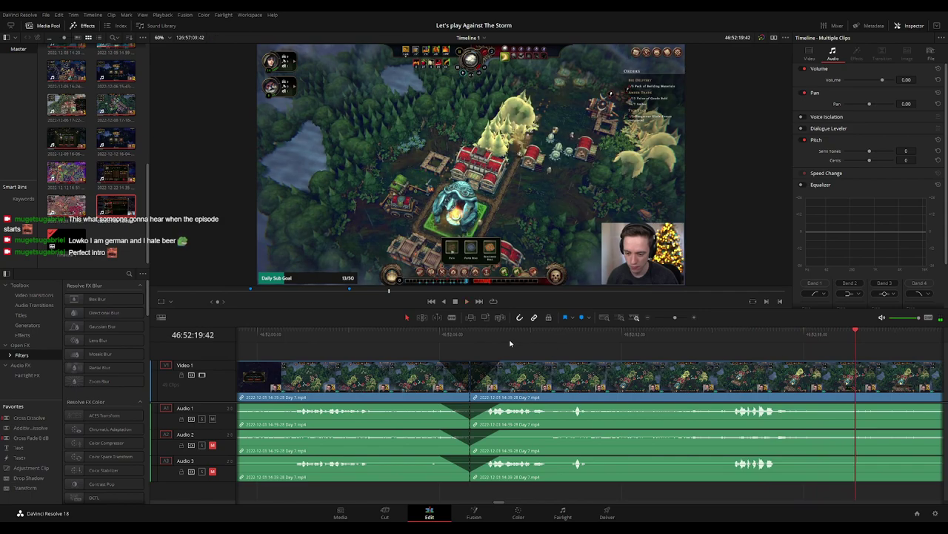
Drag the Day 7 clip right to start at 48:00:00:00, leaving a gap after the earlier clips.
left_click(487, 337)
scroll(552, 364, "up", 2)
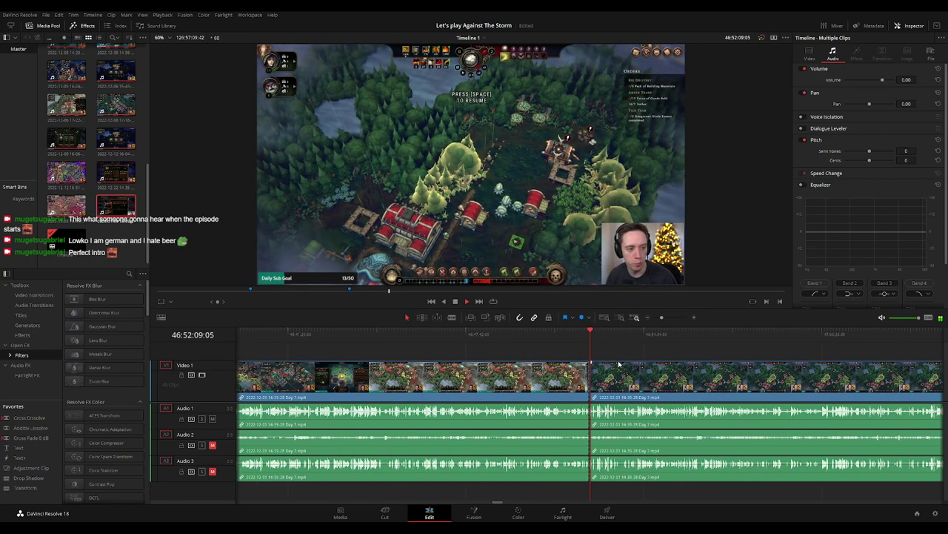
scroll(512, 341, "down", 3)
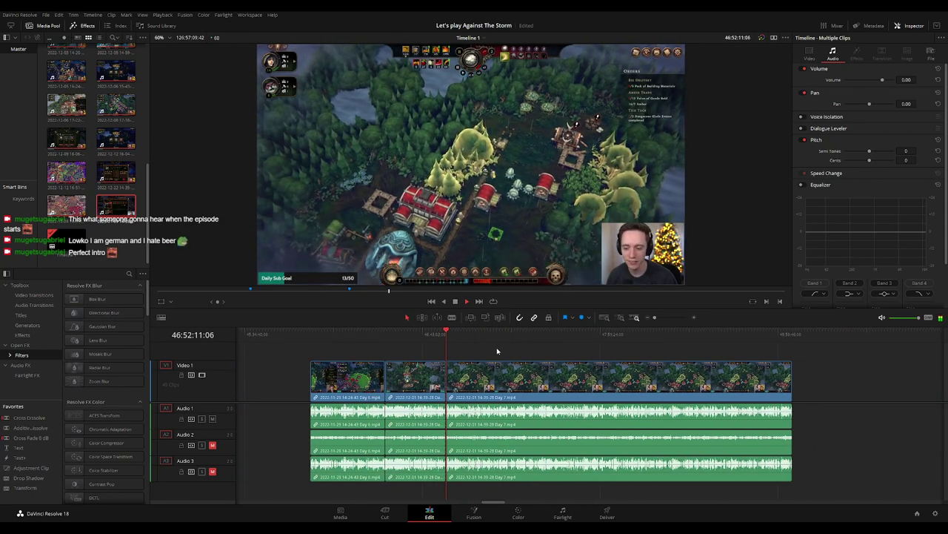
left_click(312, 340)
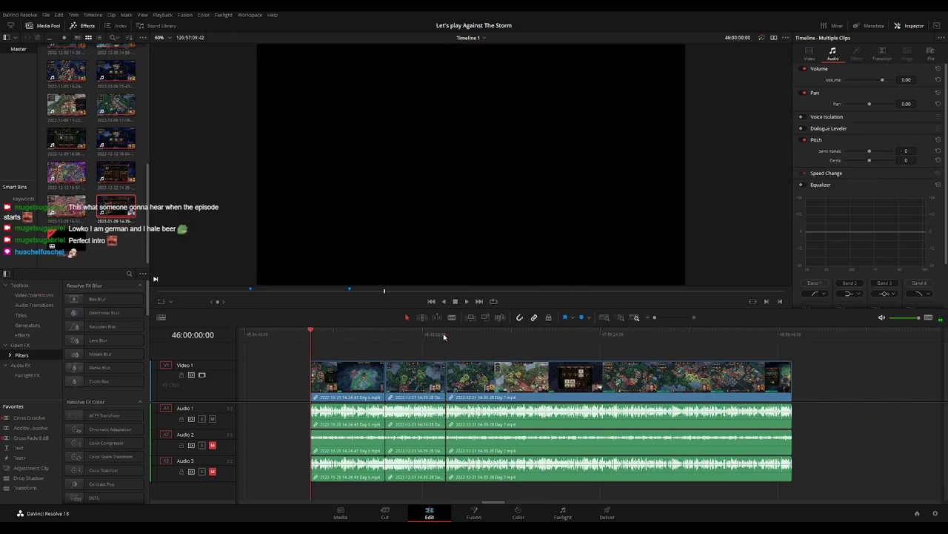
scroll(444, 345, "right", 5)
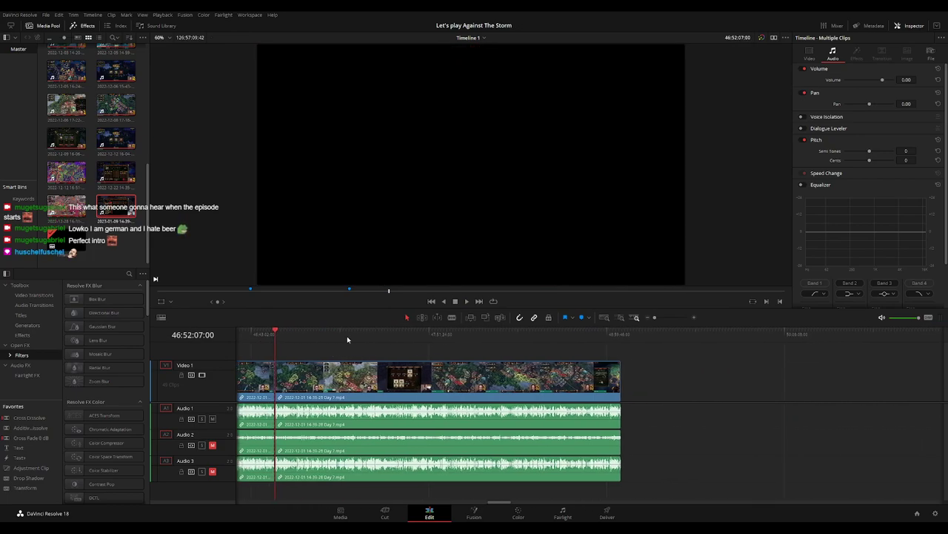
left_click_drag(374, 374, 651, 379)
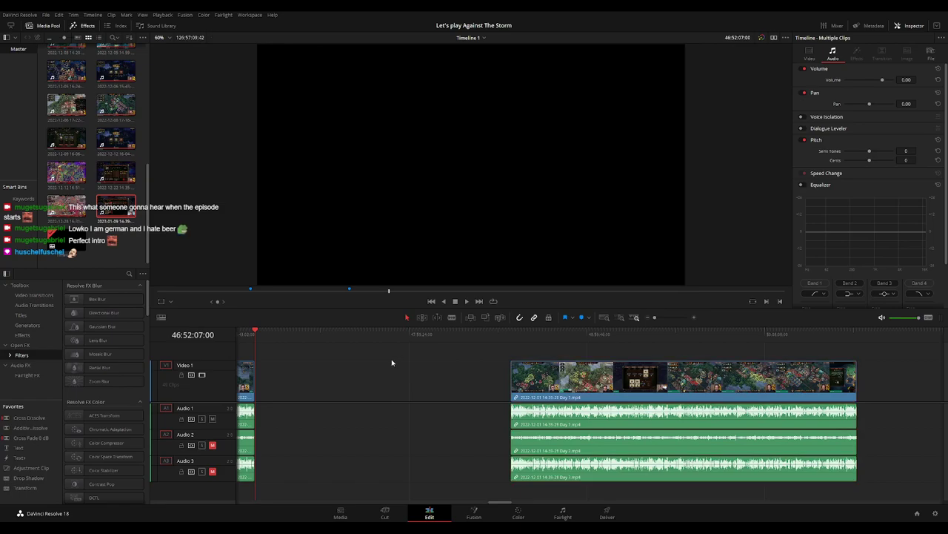
left_click(371, 360)
Select the Day 7 clip and play it from its start.
scroll(435, 355, "left", 2)
scroll(434, 361, "left", 1)
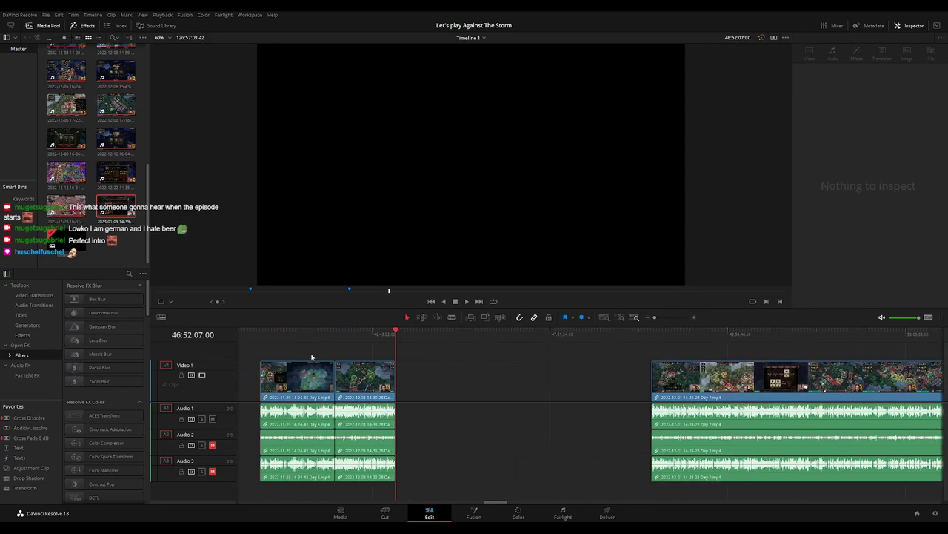
left_click(393, 334)
scroll(381, 345, "right", 2)
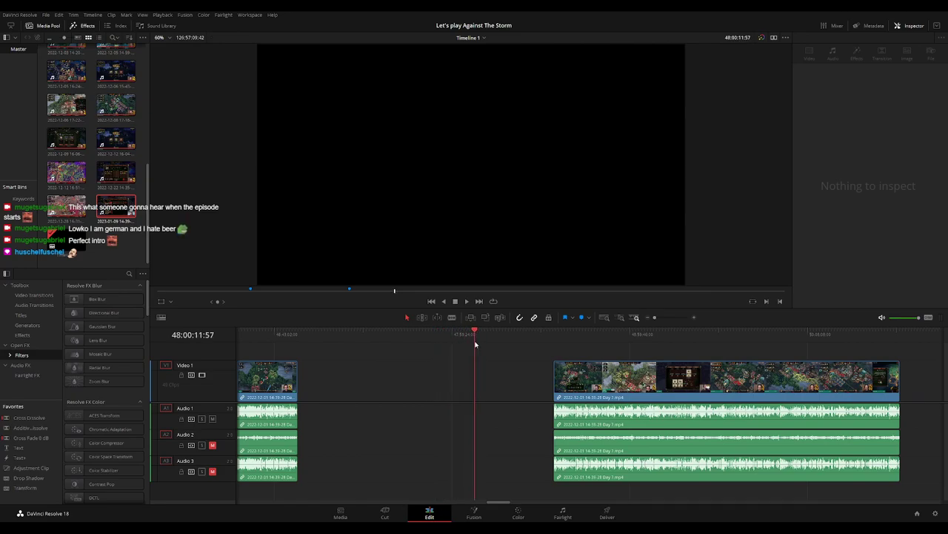
scroll(581, 343, "up", 3)
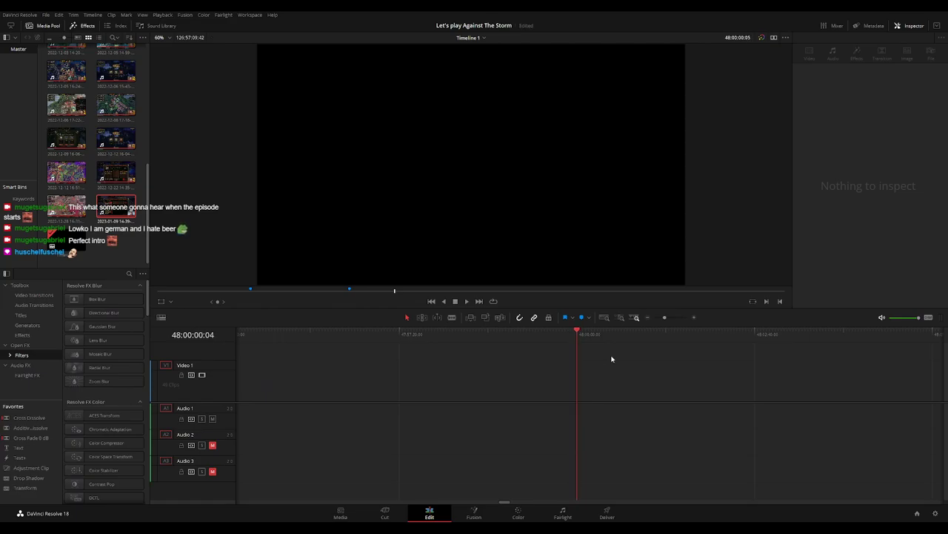
scroll(625, 361, "down", 3)
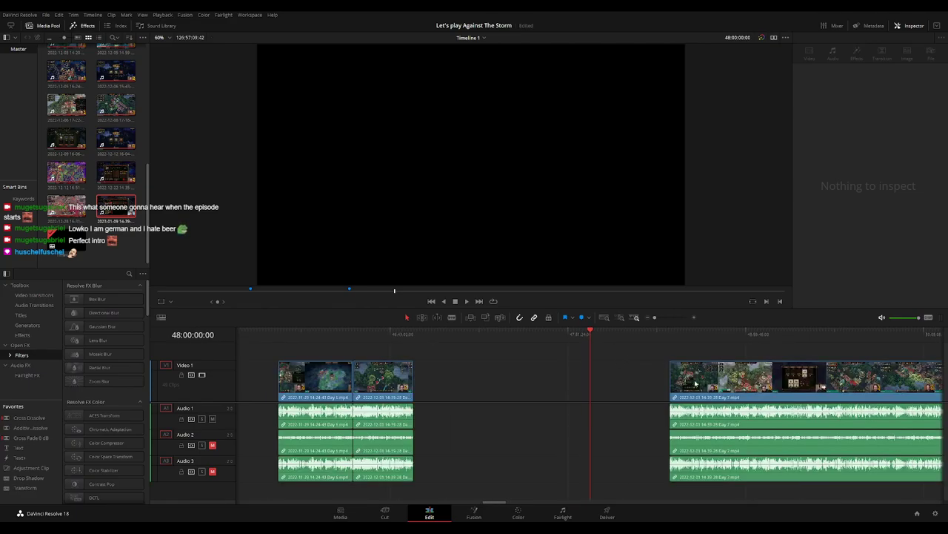
left_click(719, 388)
scroll(346, 347, "right", 5)
key("space")
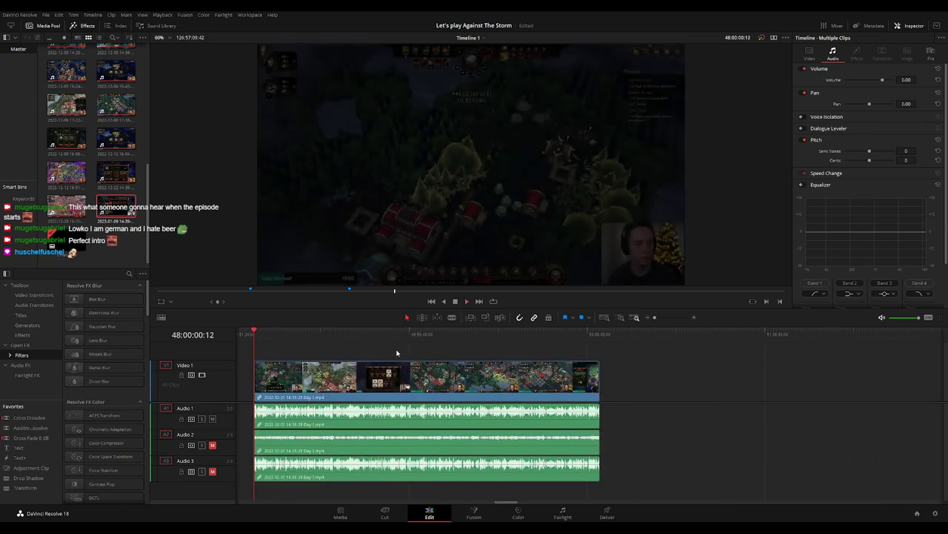
scroll(445, 349, "left", 2)
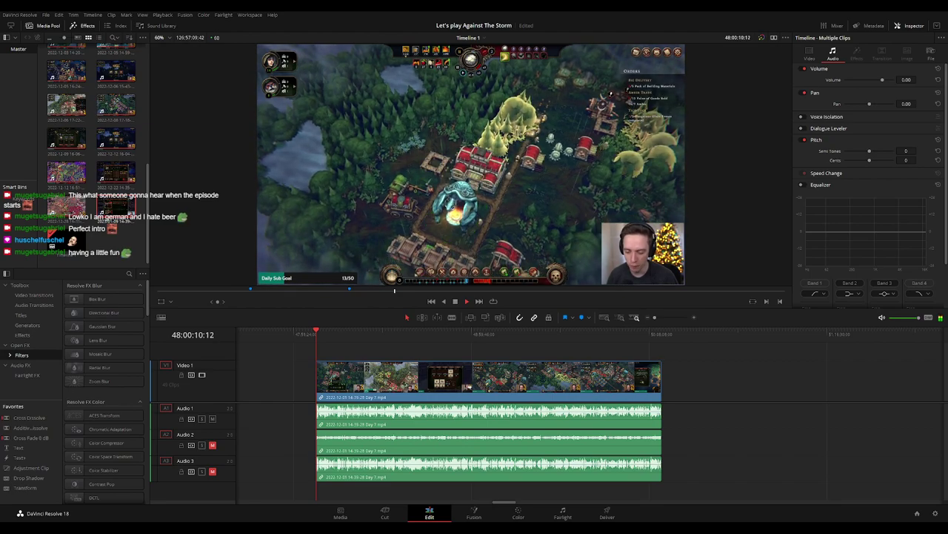
Scrub and play through the Day 7 footage to review it.
left_click_drag(343, 337, 452, 340)
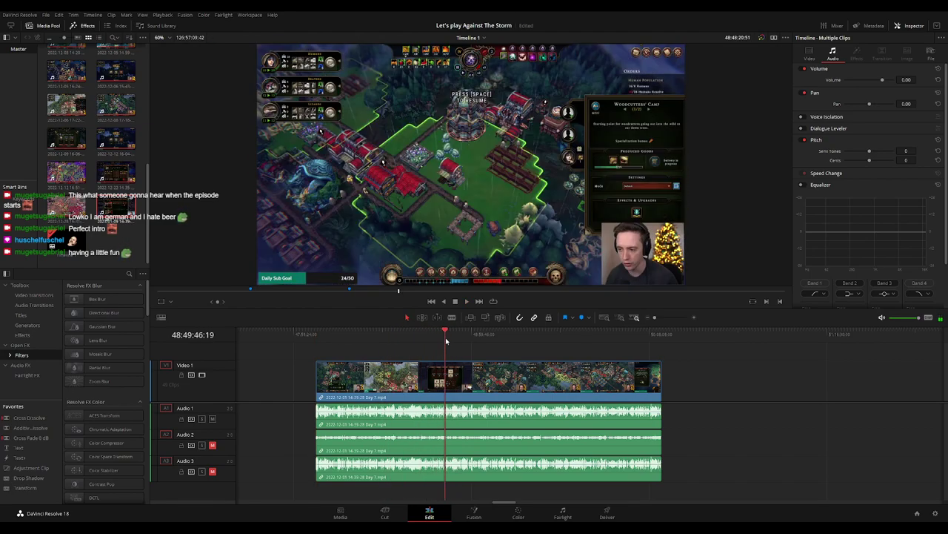
key("space")
scroll(631, 355, "up", 3)
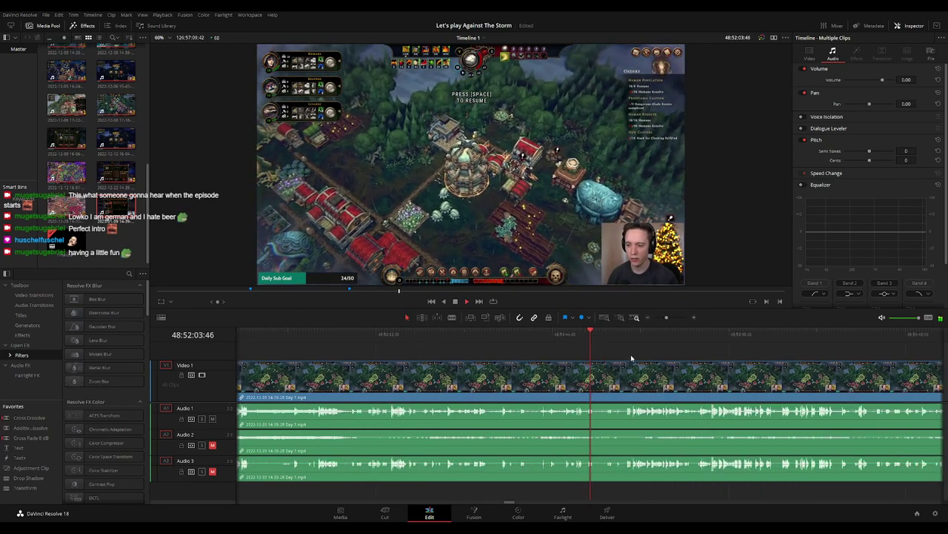
left_click(518, 333)
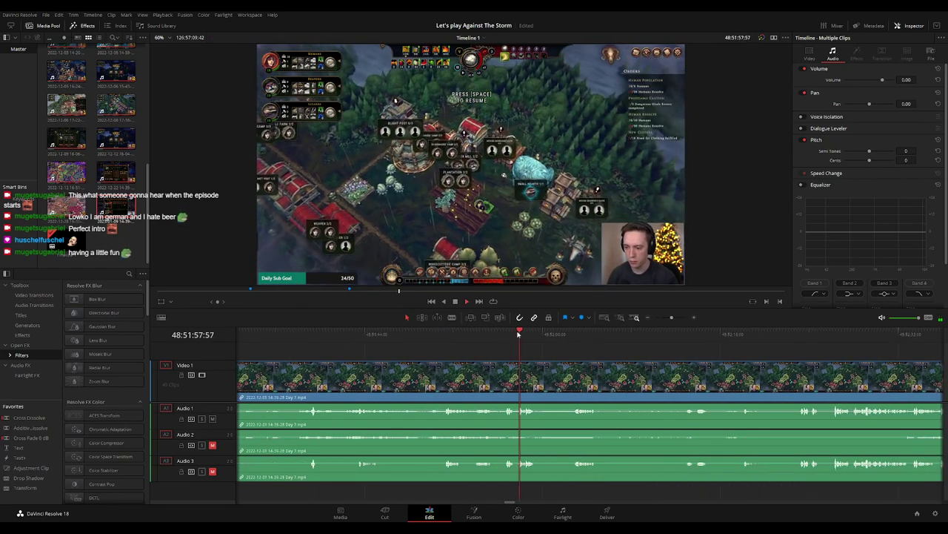
scroll(393, 348, "right", 3)
scroll(393, 348, "right", 2)
Stop playback and fine-tune the playhead onto the 48:52:25:30 cut point.
left_click_drag(508, 337, 609, 348)
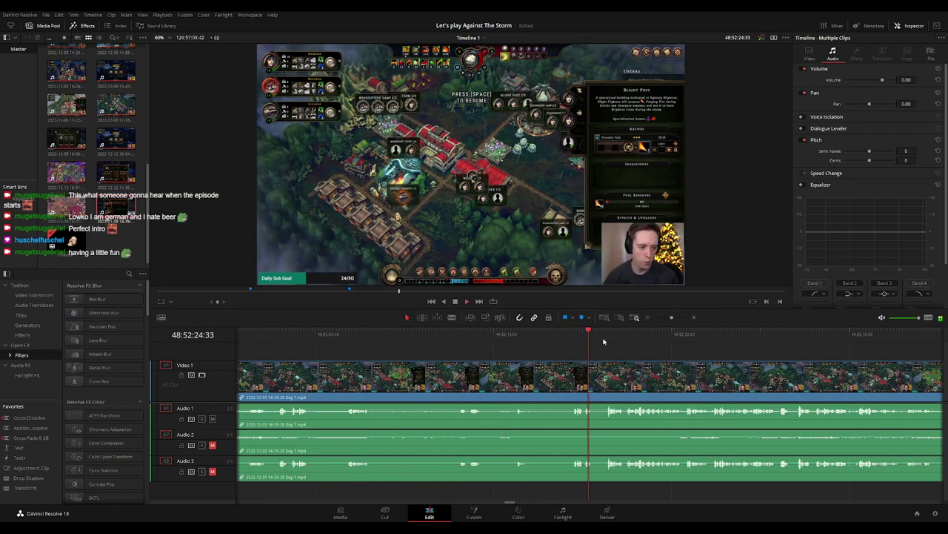
scroll(608, 349, "up", 3)
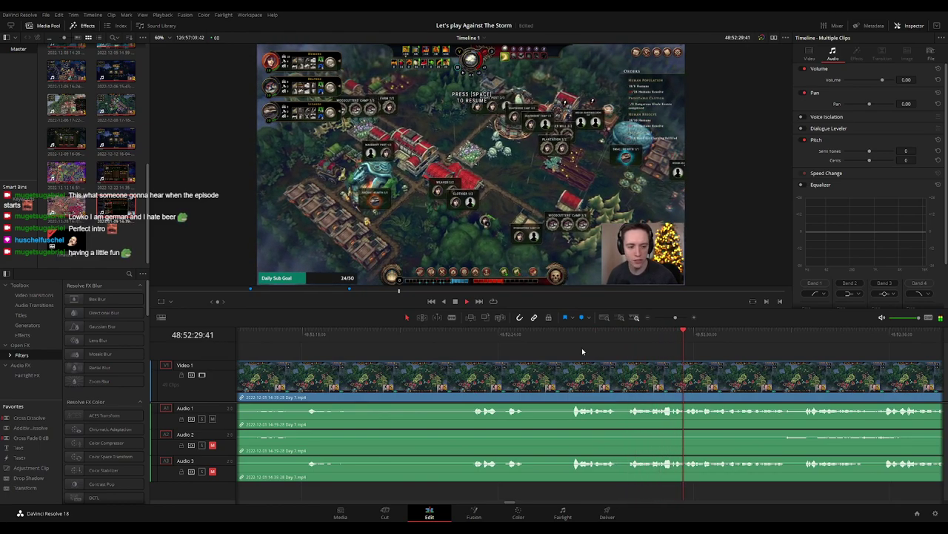
left_click(479, 346)
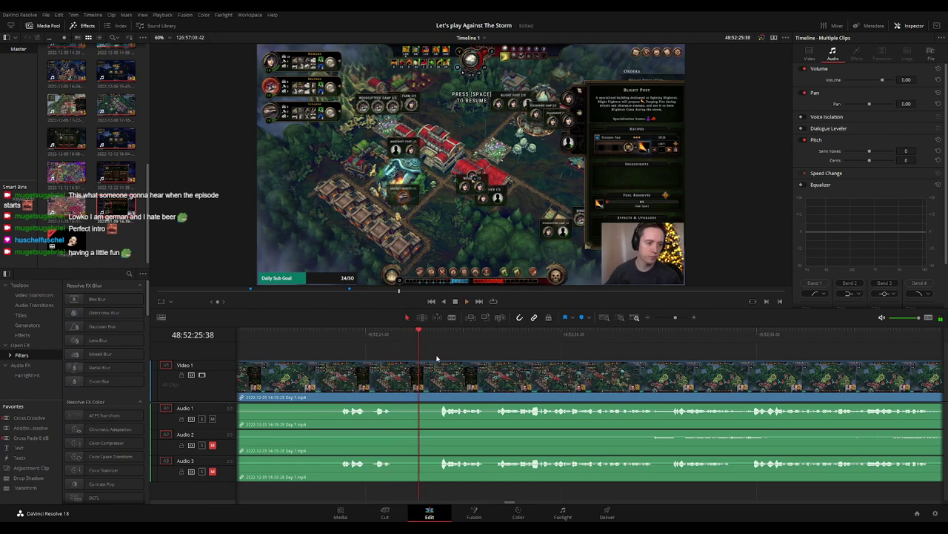
key("space")
scroll(452, 358, "up", 2)
left_click(628, 335)
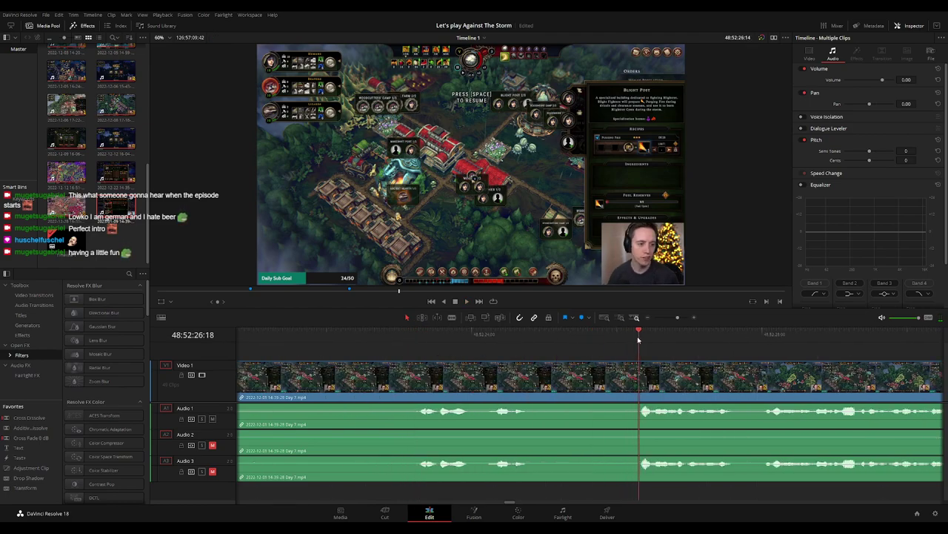
left_click_drag(630, 338, 580, 346)
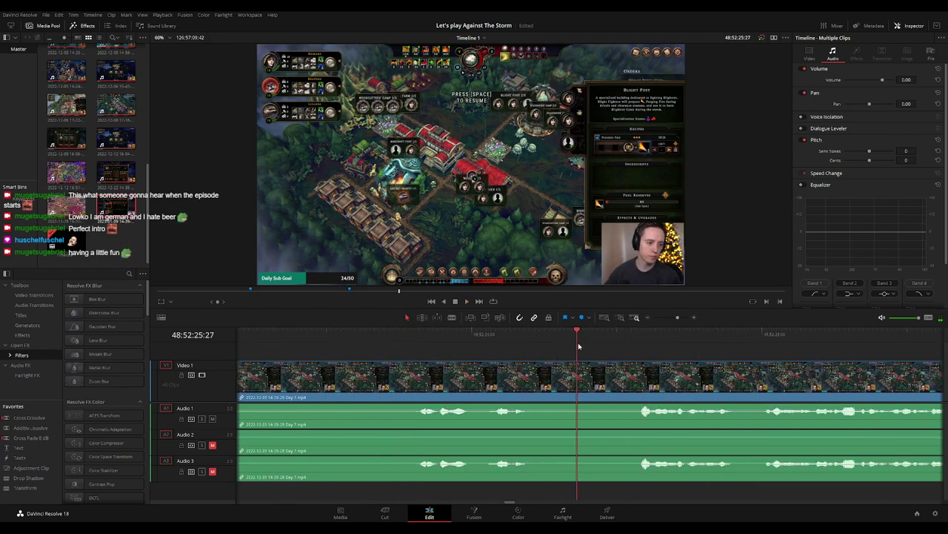
Split video and audio at 48:52:25:30, adjust the video fade handles, and fade Audio 1 out and in.
key("ctrl+b")
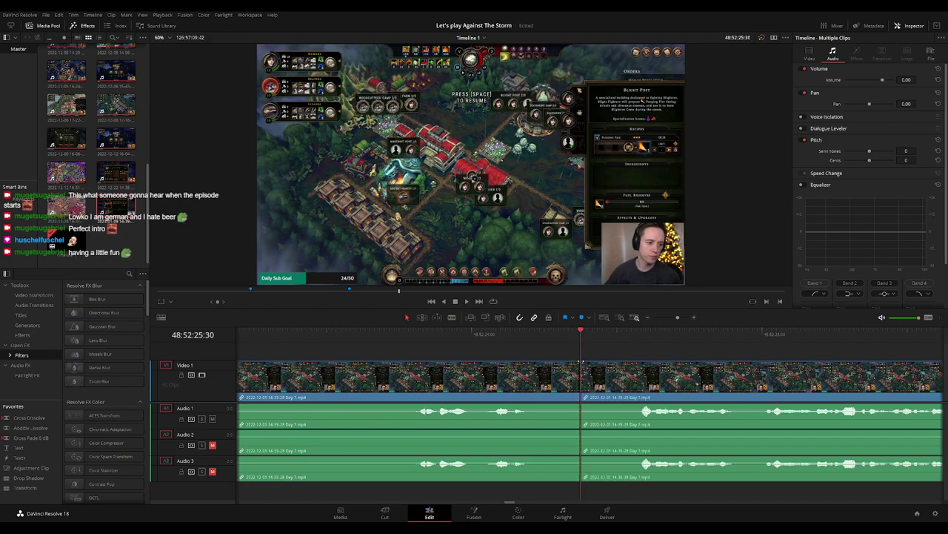
left_click_drag(655, 365, 652, 368)
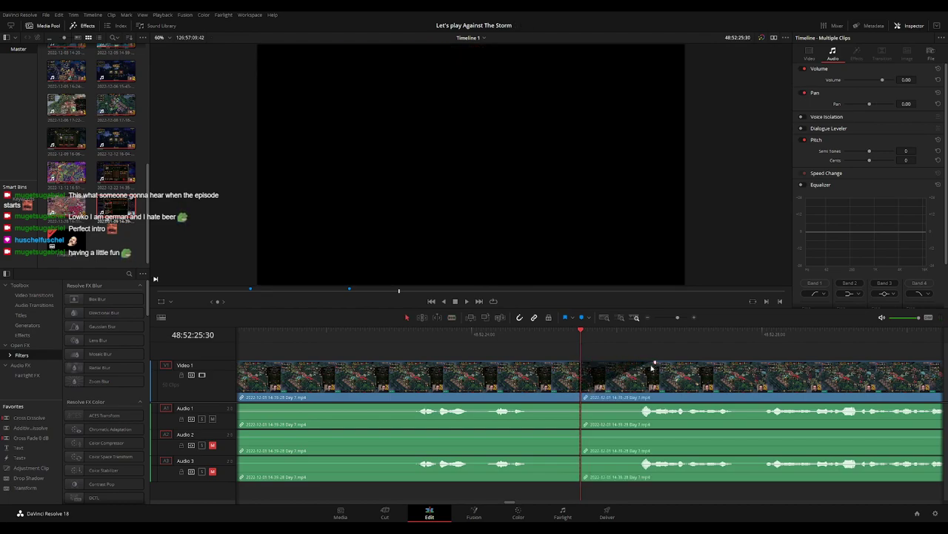
left_click_drag(579, 362, 535, 363)
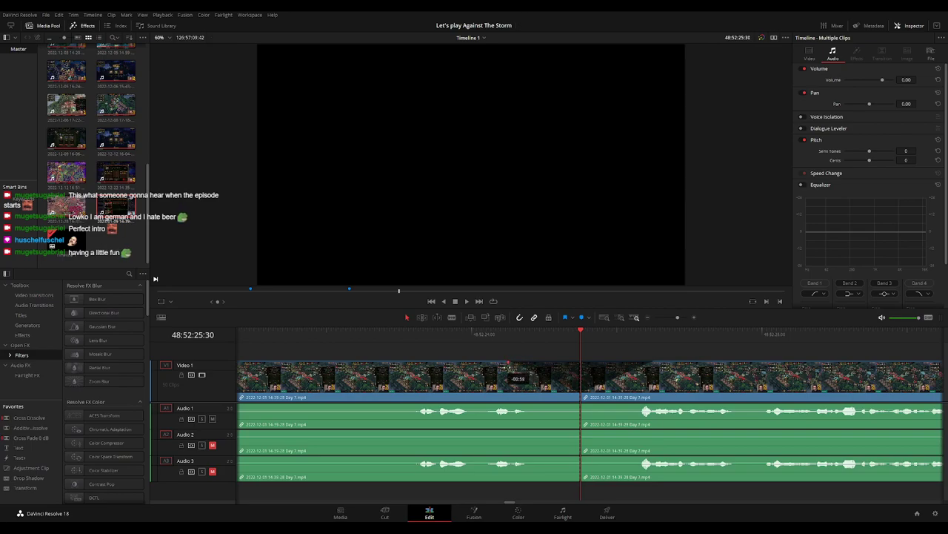
left_click_drag(584, 401, 511, 406)
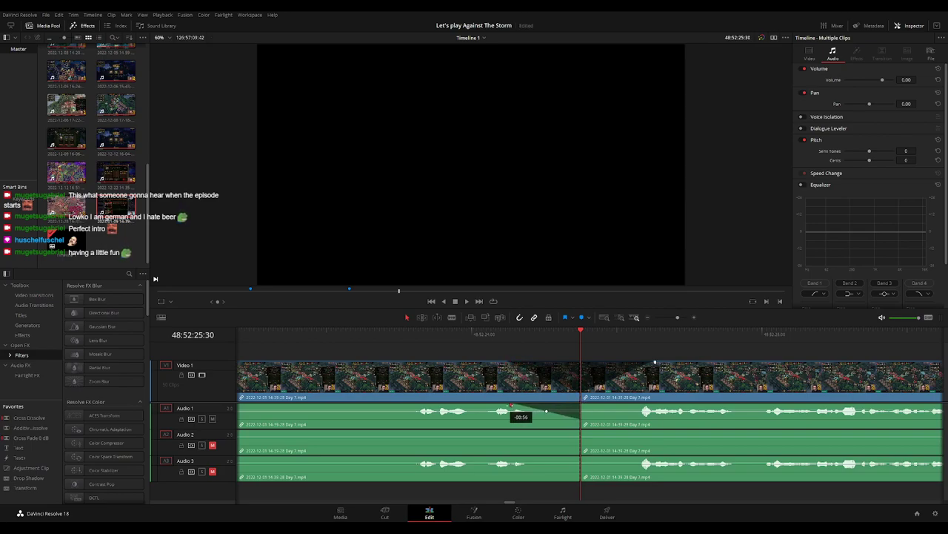
left_click_drag(584, 407, 654, 409)
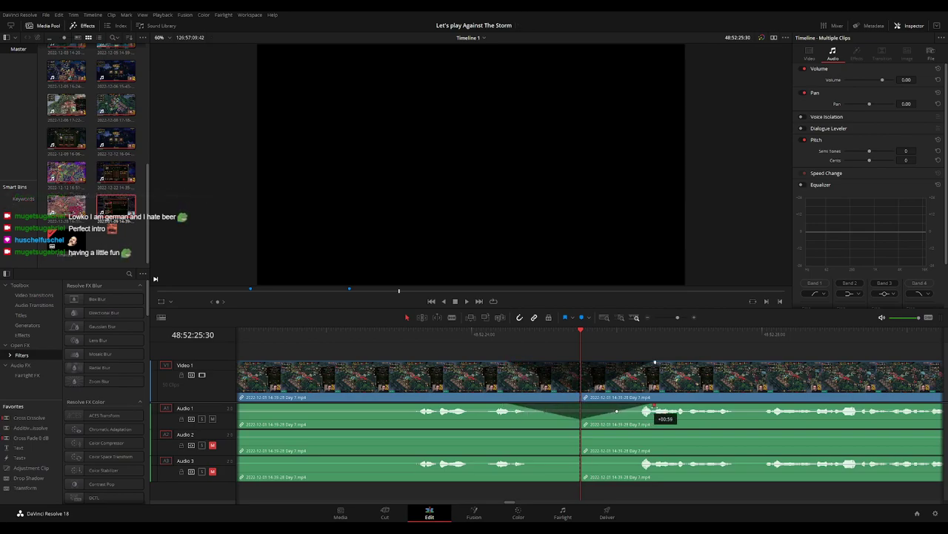
left_click_drag(655, 404, 656, 406)
Fade Audio 2 and Audio 3 out and in across the cut, then play through the join.
left_click_drag(580, 433, 517, 432)
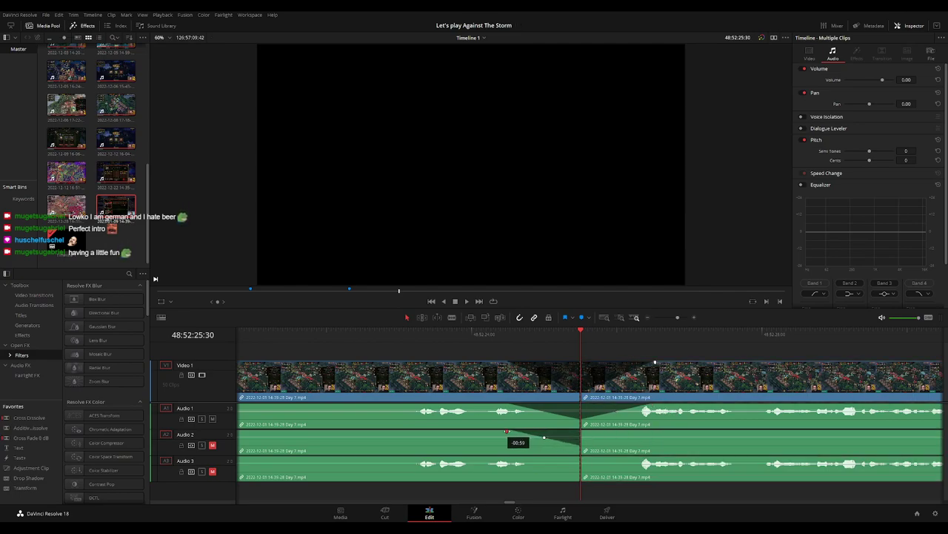
left_click_drag(580, 430, 652, 431)
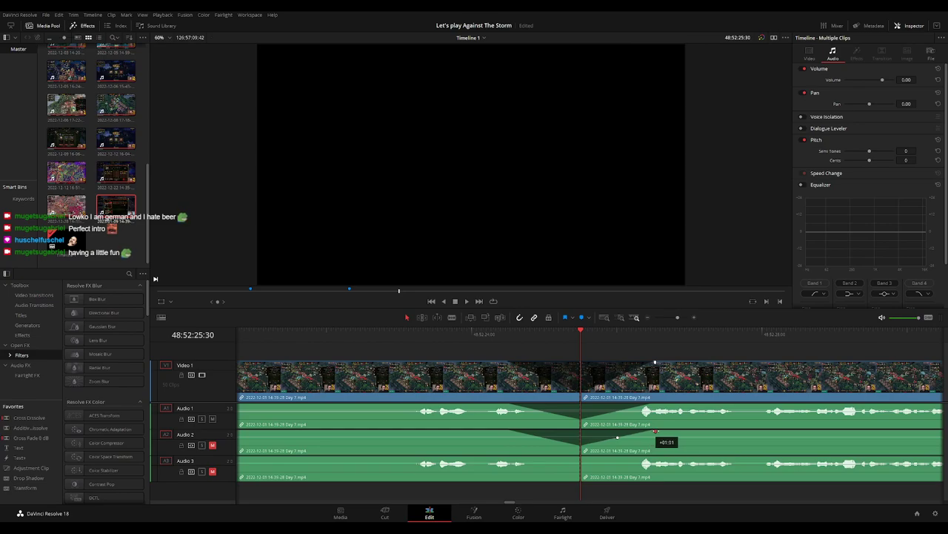
left_click_drag(578, 458, 519, 458)
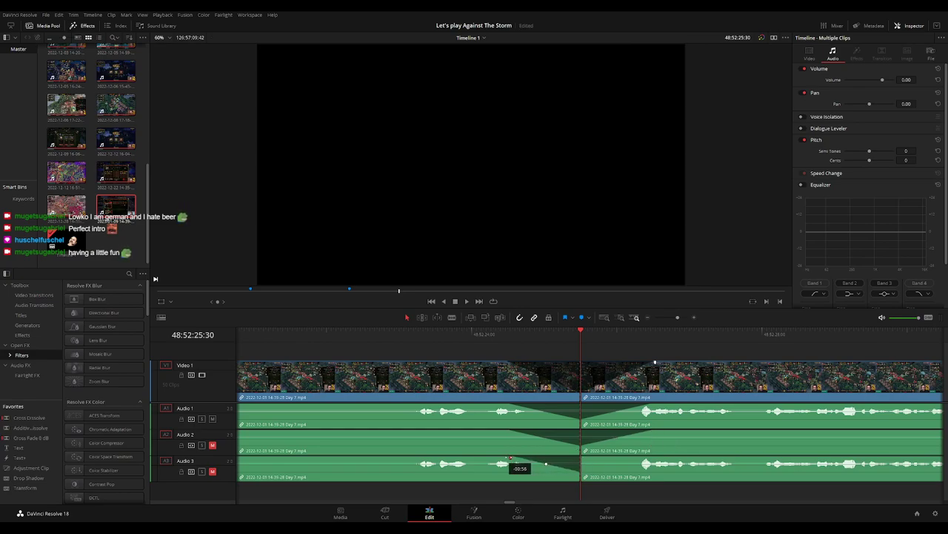
left_click_drag(587, 463, 646, 464)
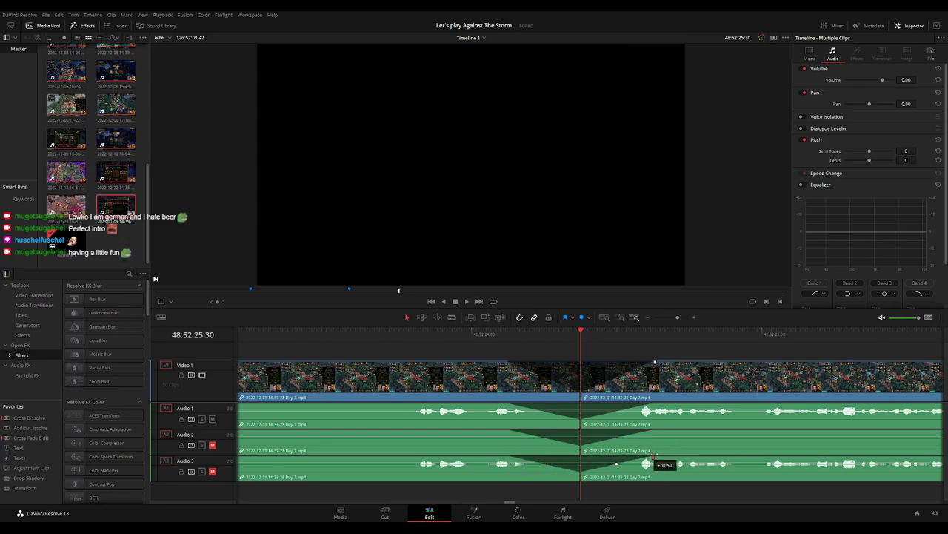
key("space")
key("ctrl+minus")
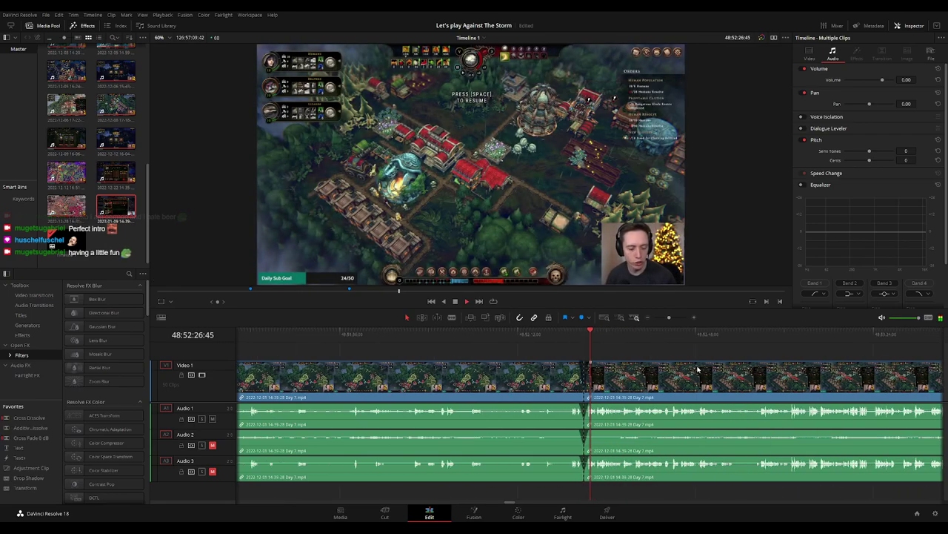
key("ctrl+minus")
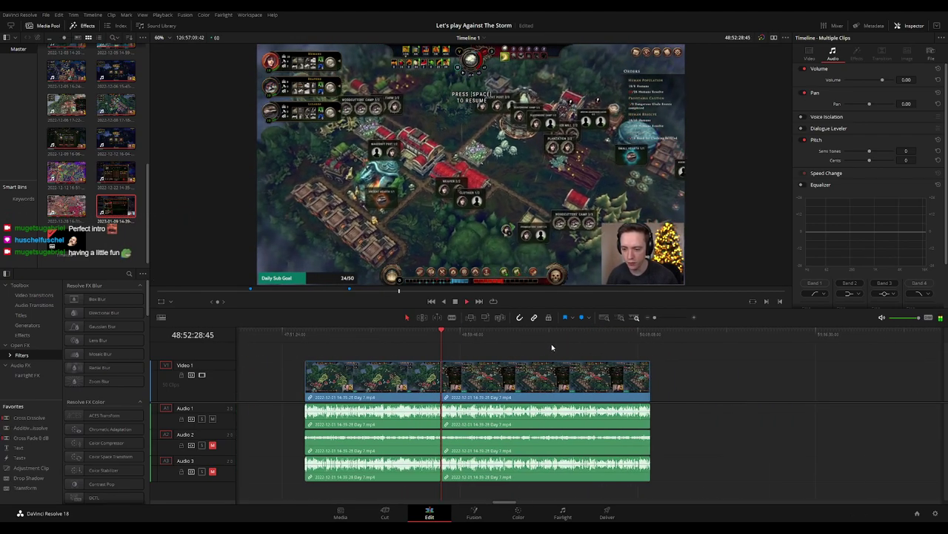
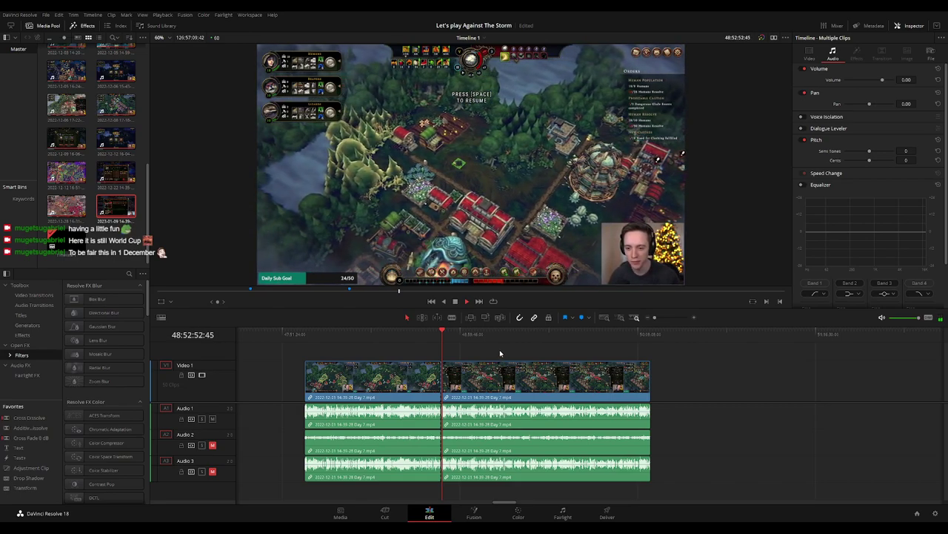
Stop playback, park the playhead, and shift the Day 7 clip further right on V1.
key("space")
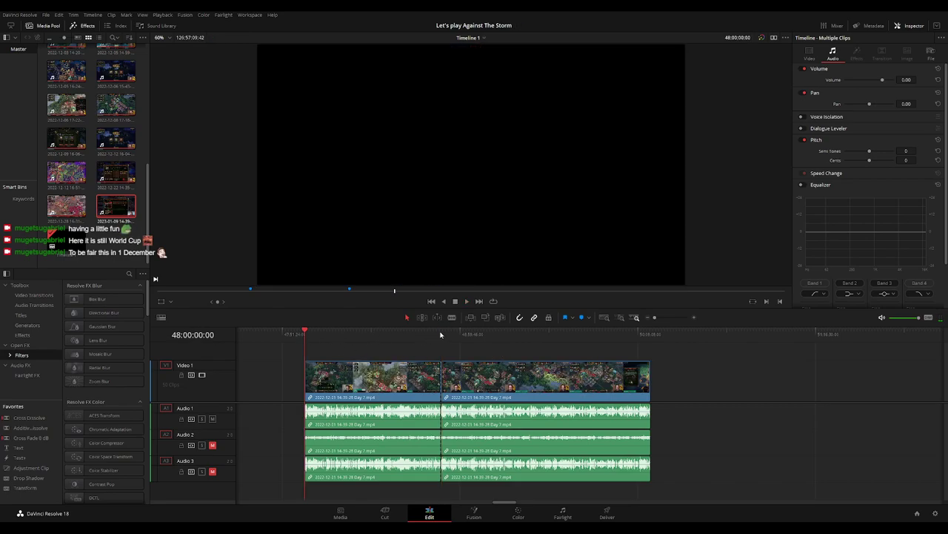
left_click(422, 333)
scroll(385, 353, "down", 2)
mouse_move(409, 374)
left_mouse_down()
mouse_move(440, 374)
mouse_move(458, 349)
left_mouse_up()
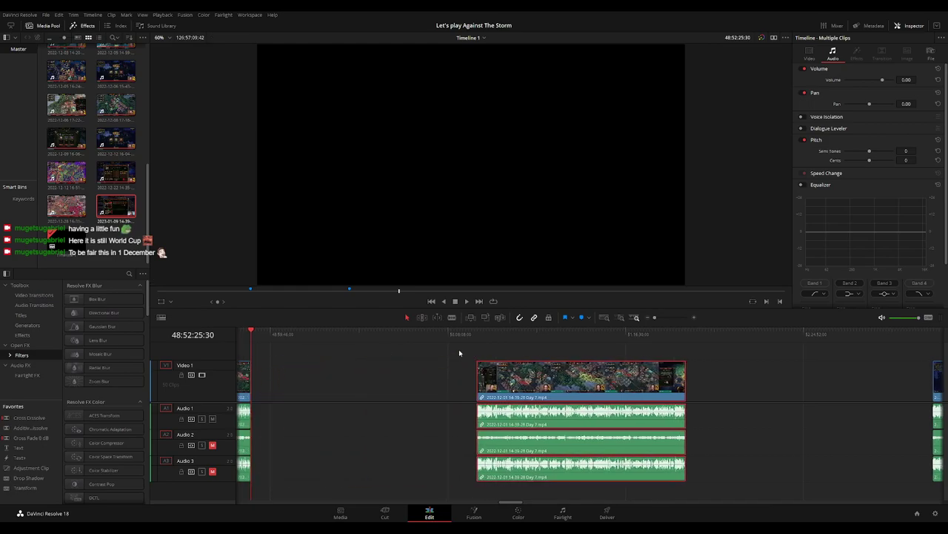
scroll(442, 356, "left", 3)
left_click(442, 356)
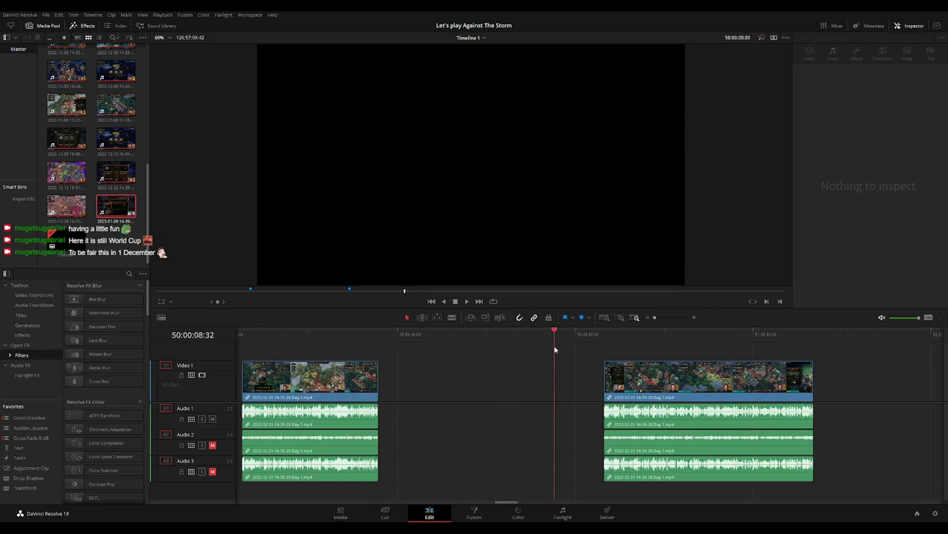
Slide the Day 7 clip left to snap at the playhead and play it back.
left_click_drag(630, 377, 580, 377)
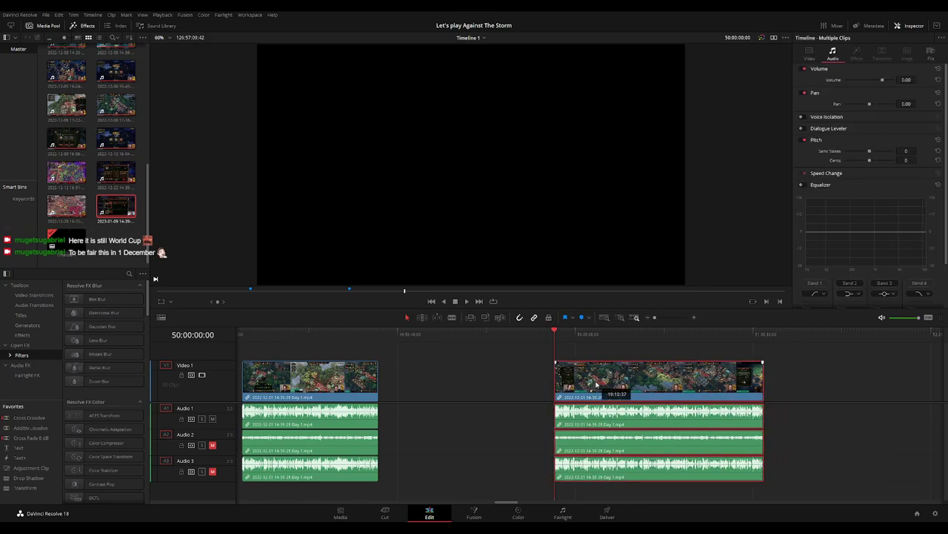
scroll(475, 344, "right", 3)
scroll(475, 345, "right", 4)
key("space")
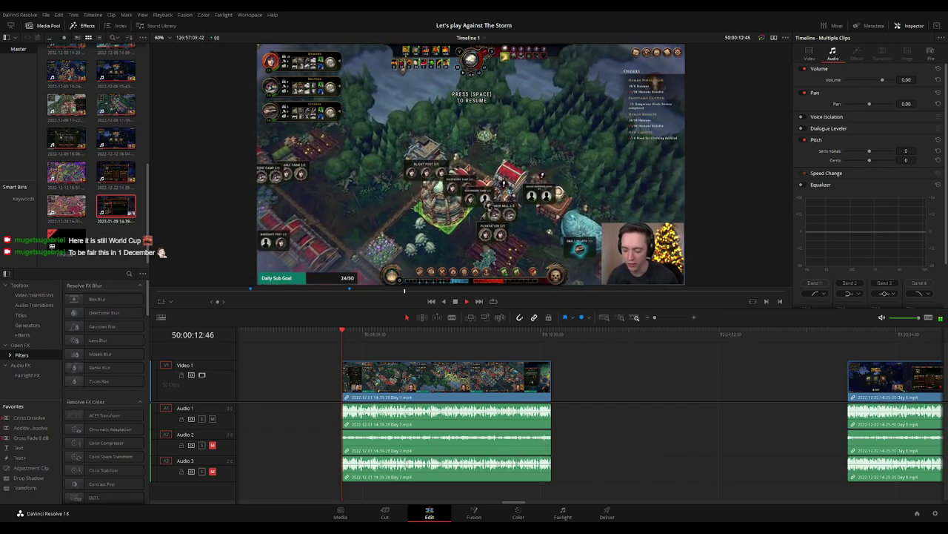
Scrub and play through the Day 7 footage to review it.
scroll(408, 350, "right", 2)
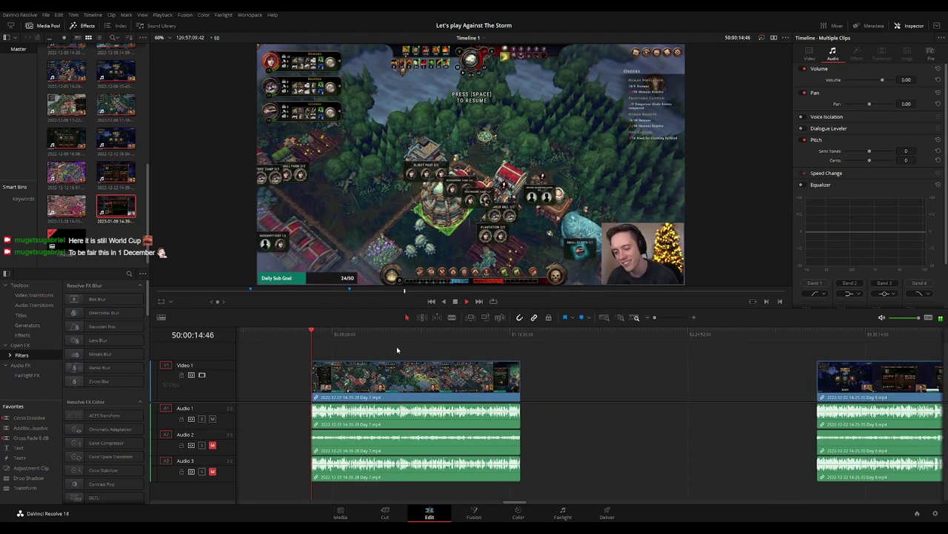
left_click_drag(313, 338, 449, 341)
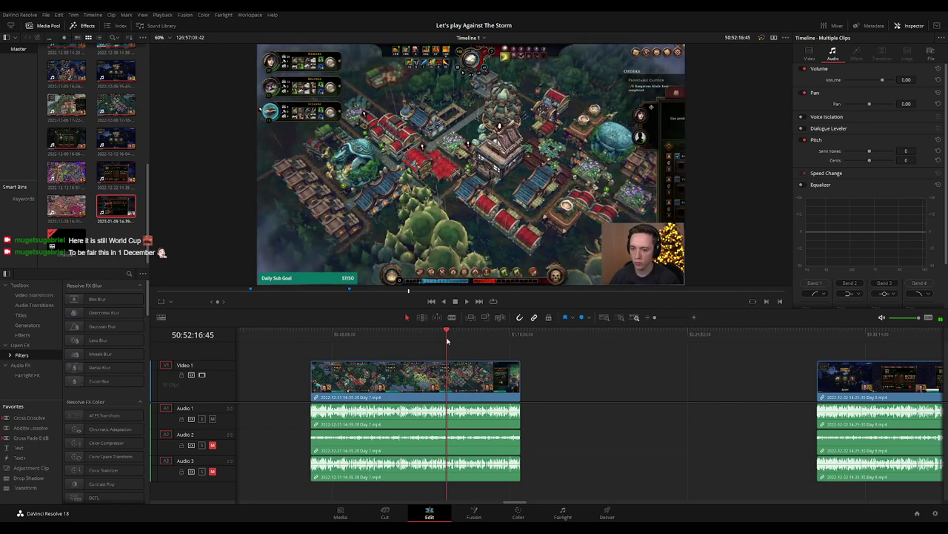
left_click_drag(449, 341, 447, 341)
key("space")
scroll(628, 350, "up", 5)
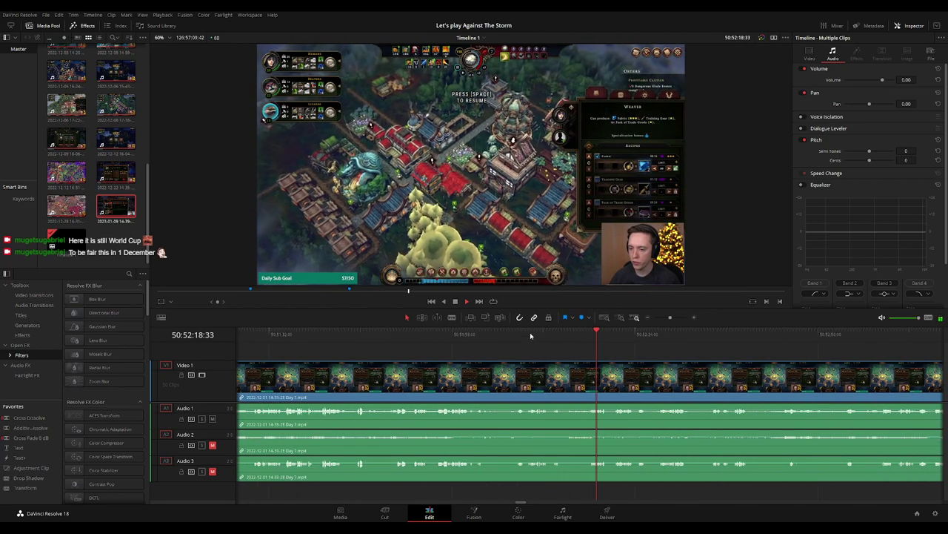
left_click(530, 333)
left_click(516, 335)
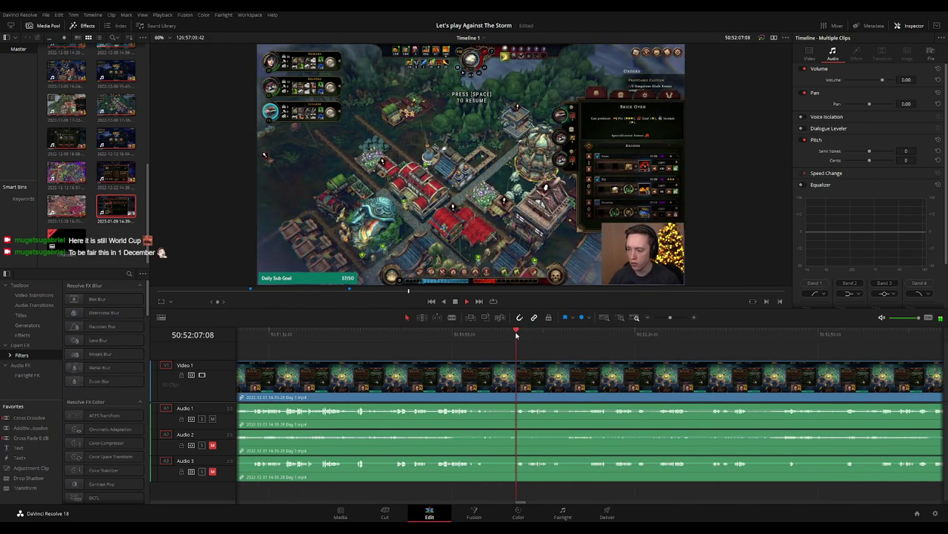
left_click(450, 337)
left_click(509, 337)
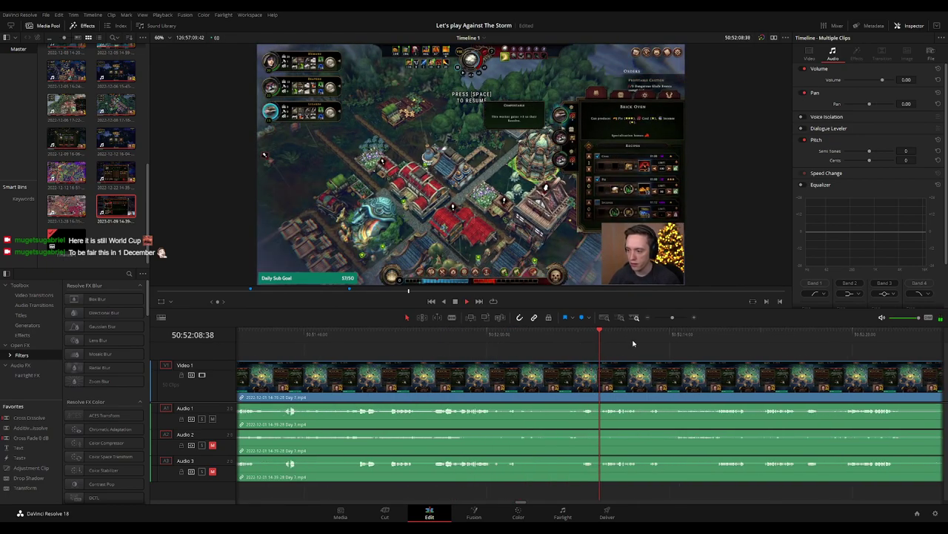
left_click(677, 335)
Park the playhead at 50:52:17:00 and blade all tracks there with Ctrl+B.
scroll(638, 346, "right", 5)
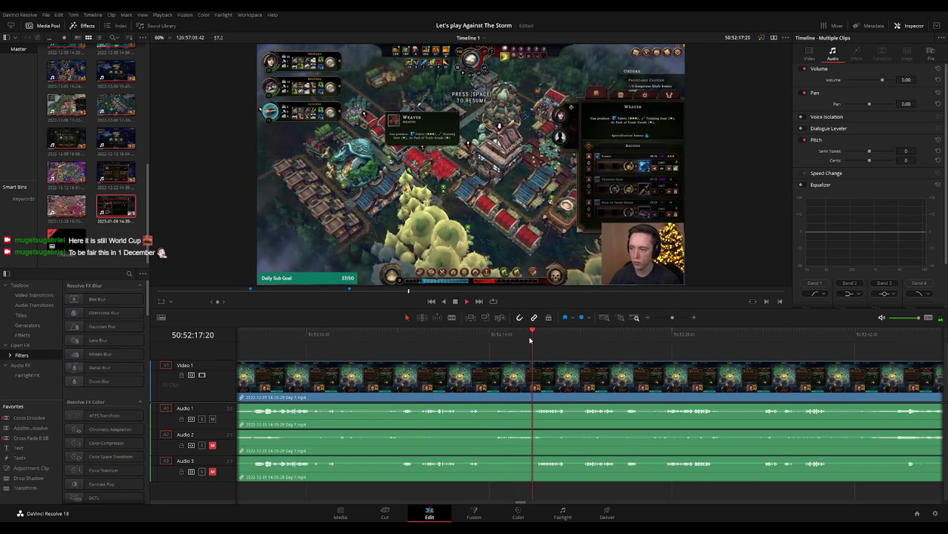
left_click(586, 357)
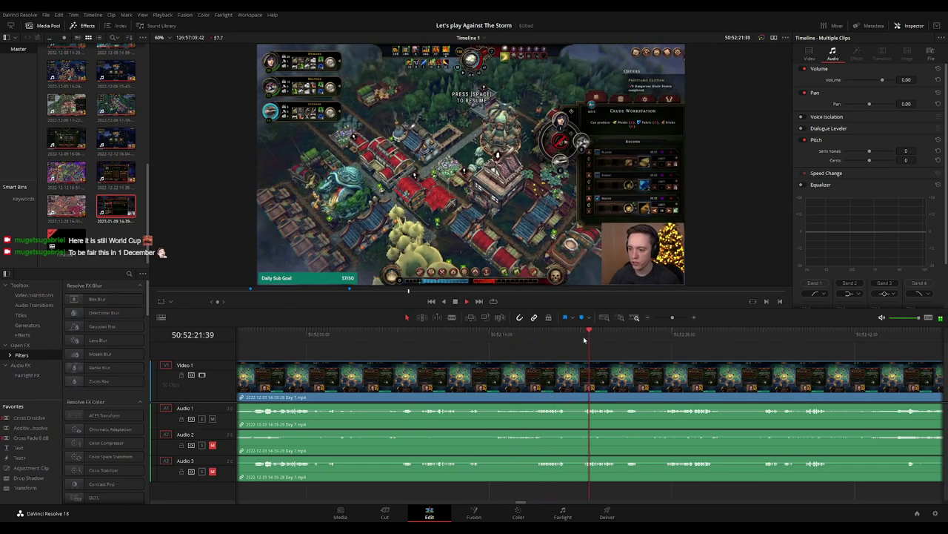
left_click(479, 334)
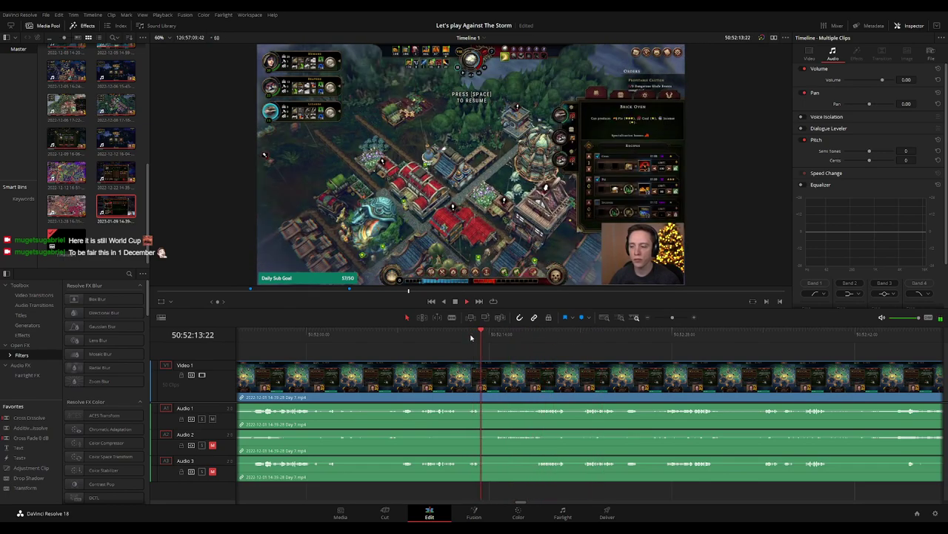
left_click(517, 335)
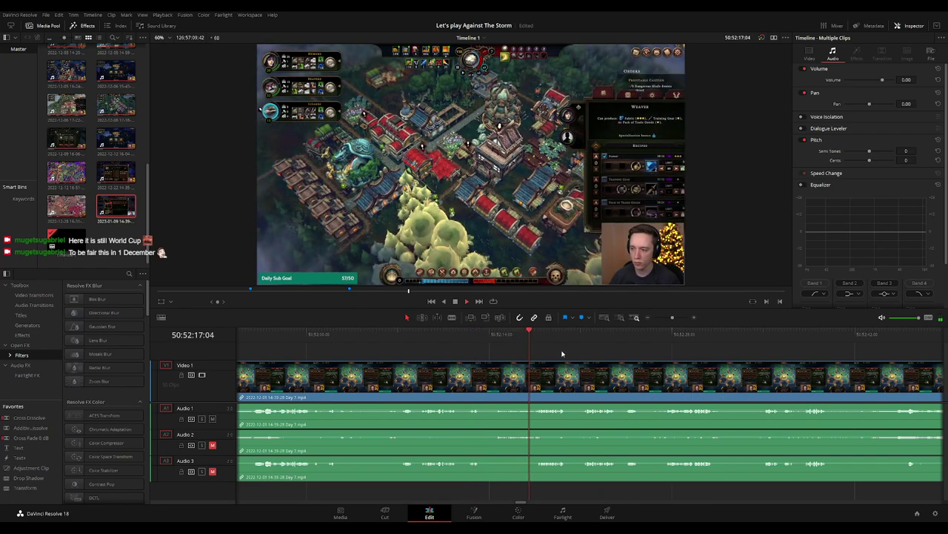
left_click(624, 339)
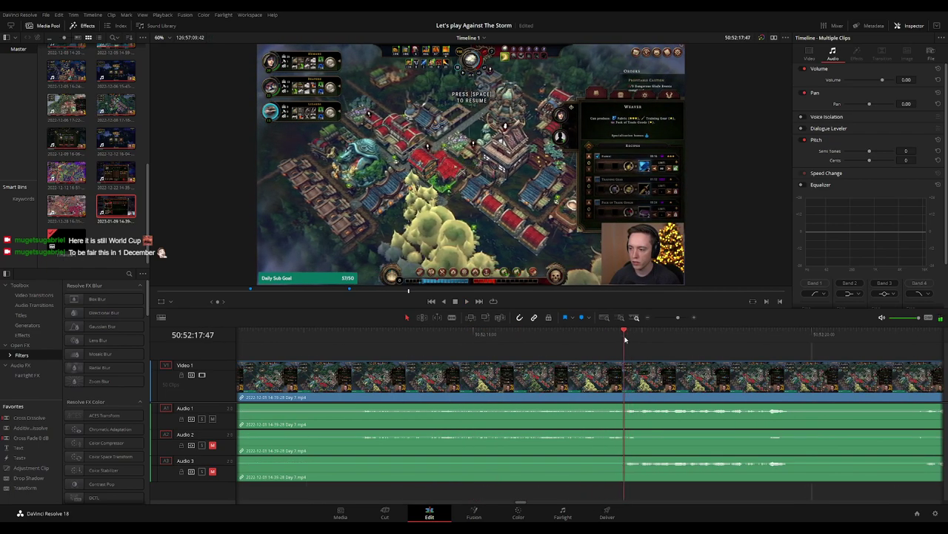
mouse_move(624, 340)
left_mouse_down()
mouse_move(558, 342)
mouse_move(643, 364)
left_mouse_up()
key("ctrl+b")
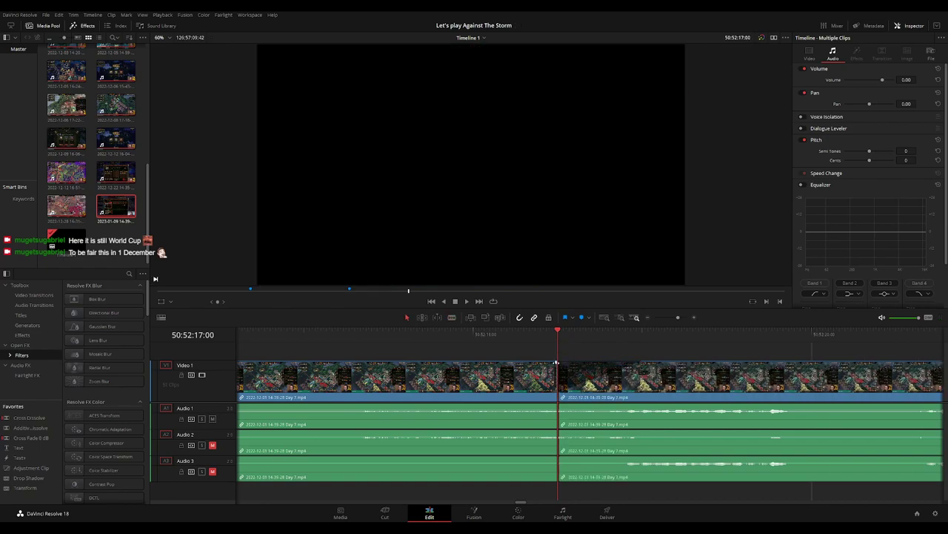
Add fade-outs before and fade-ins after the 50:52:17:00 cut on Audio 1, 2 and 3.
left_click_drag(556, 363, 478, 365)
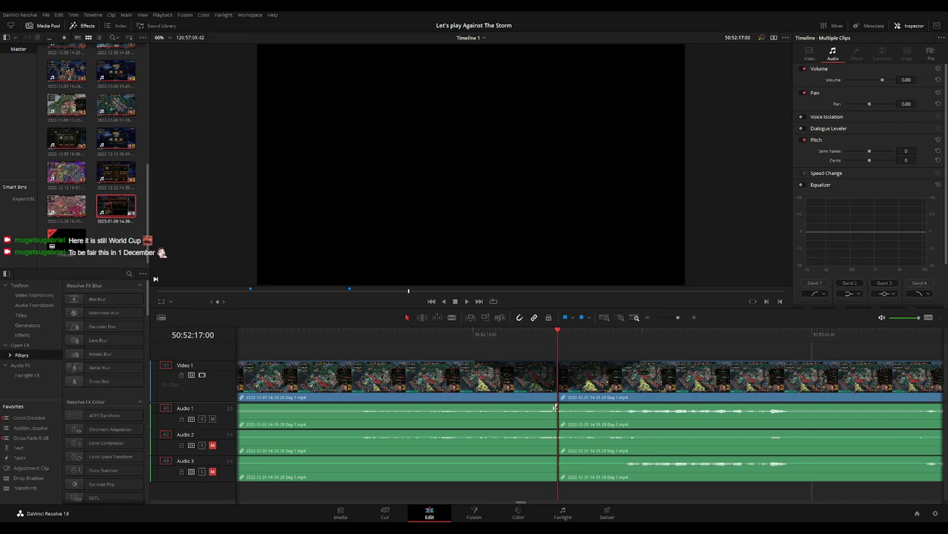
left_click_drag(555, 407, 462, 406)
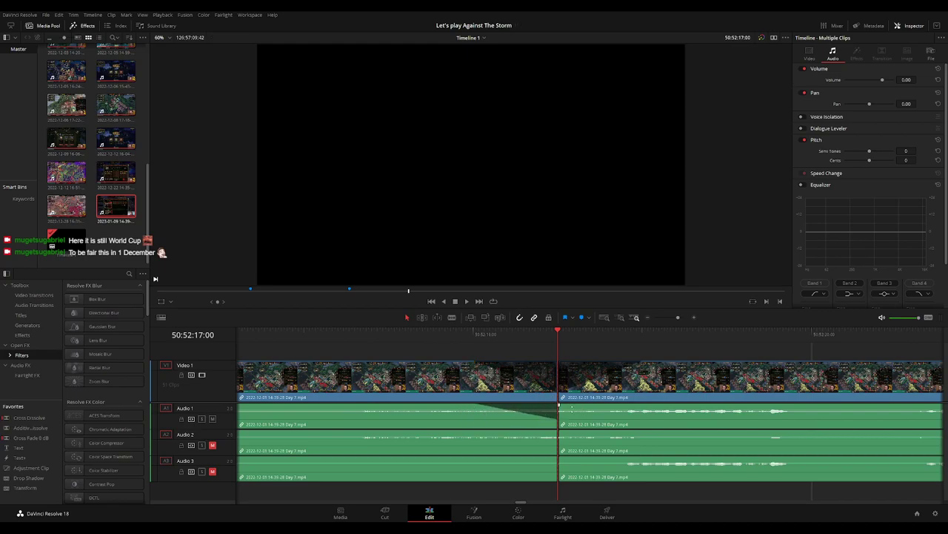
left_click_drag(561, 404, 630, 405)
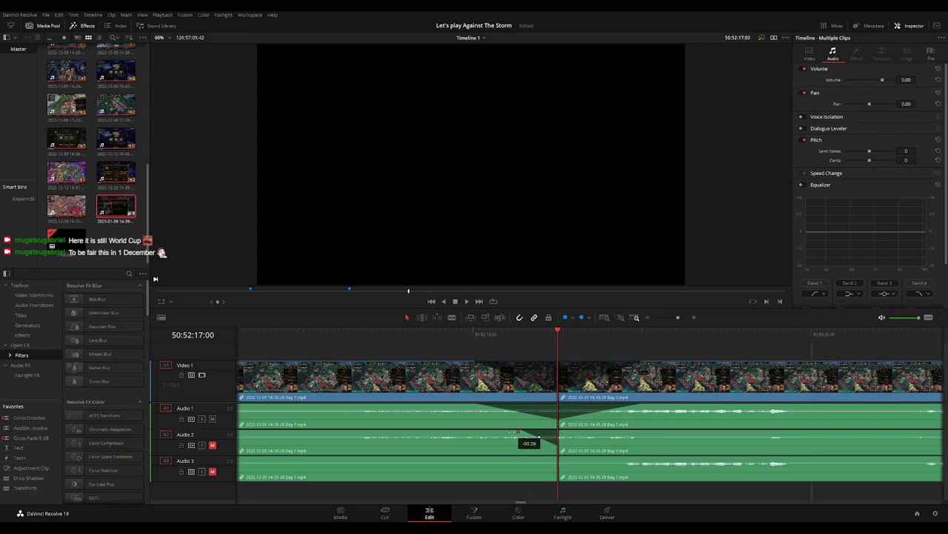
left_click_drag(518, 432, 473, 431)
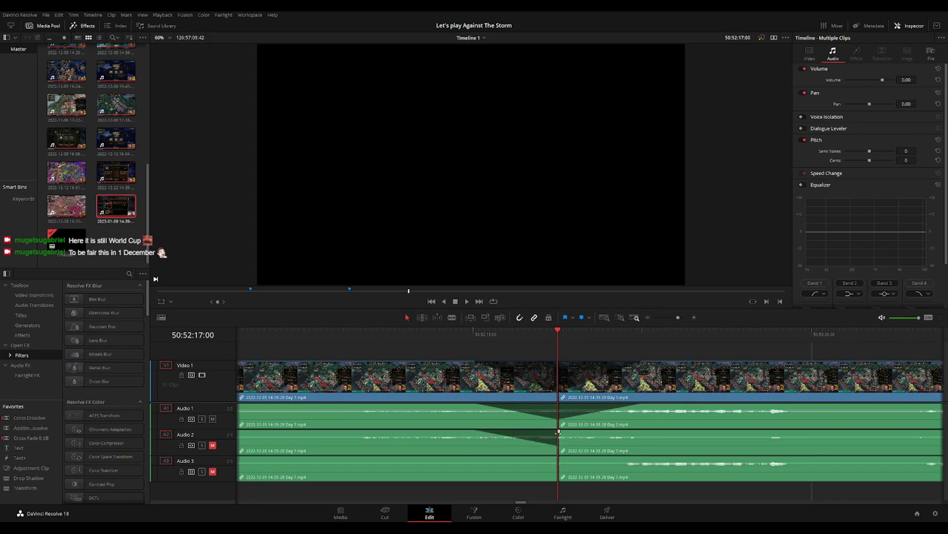
left_click_drag(560, 431, 629, 432)
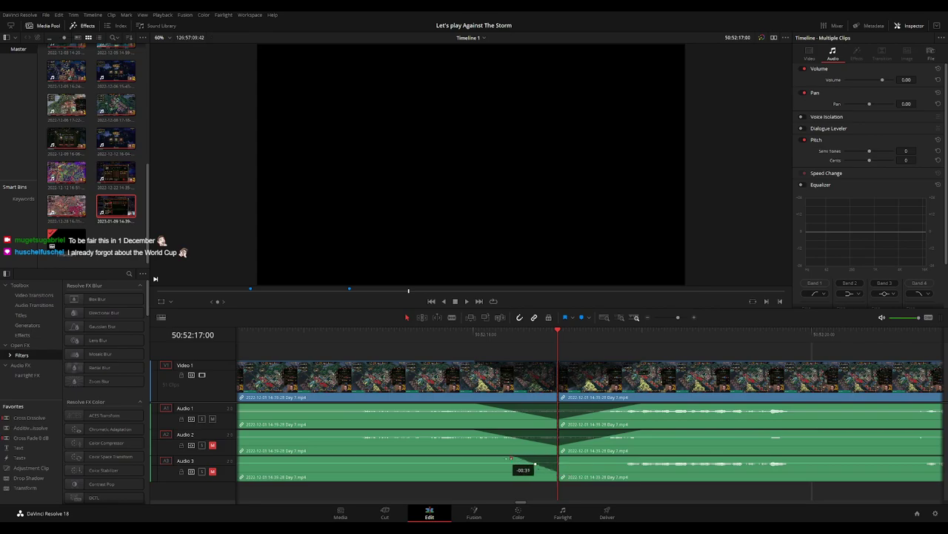
left_click_drag(510, 458, 478, 457)
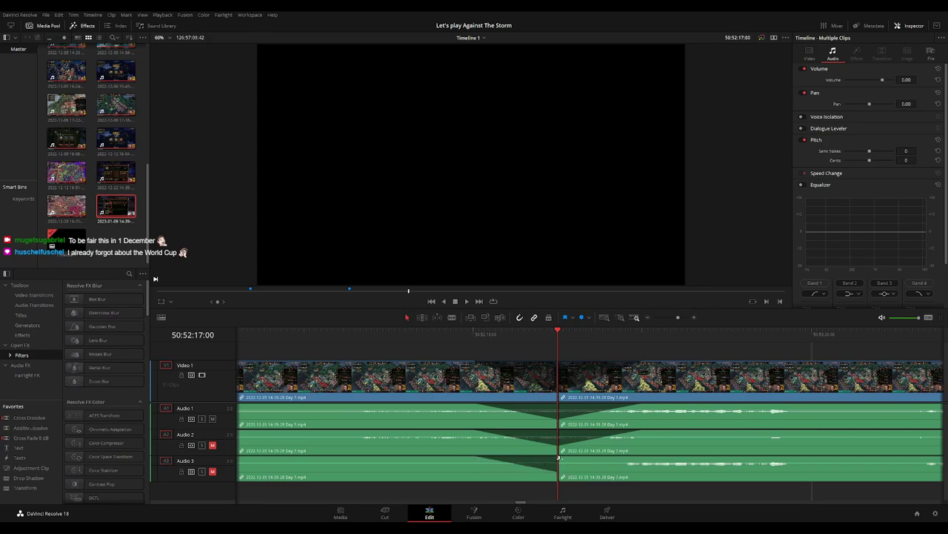
left_click_drag(559, 458, 638, 458)
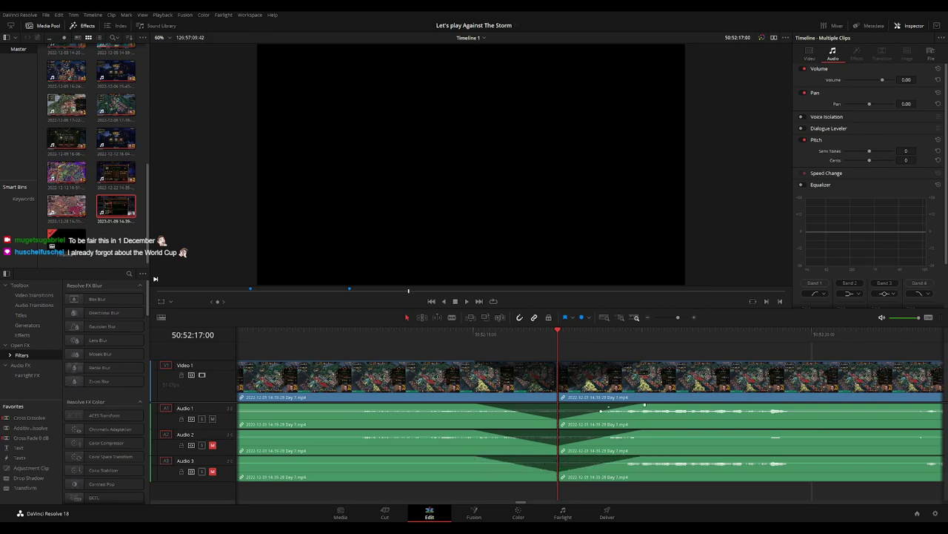
scroll(639, 368, "down", 3)
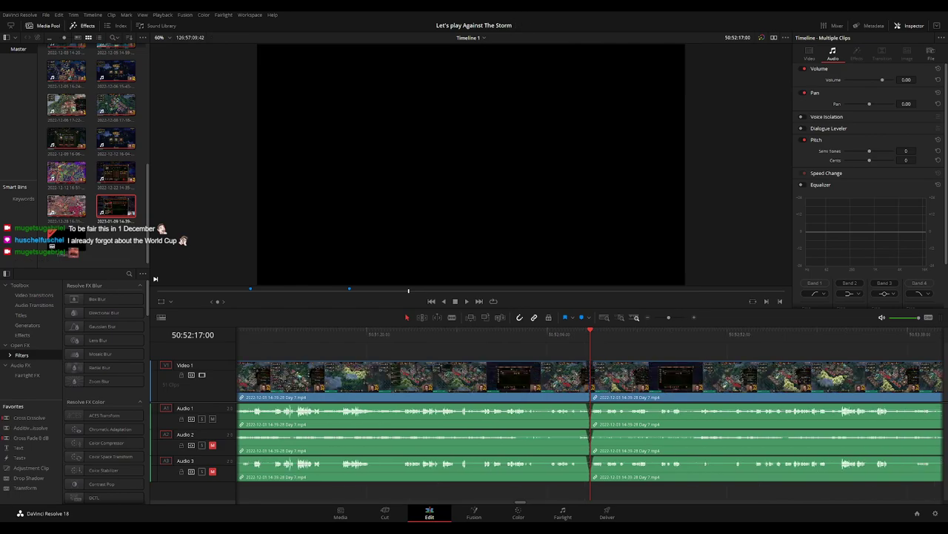
Play across the faded cut, then drag the second Day 7 piece against the Day 8 clip.
key("space")
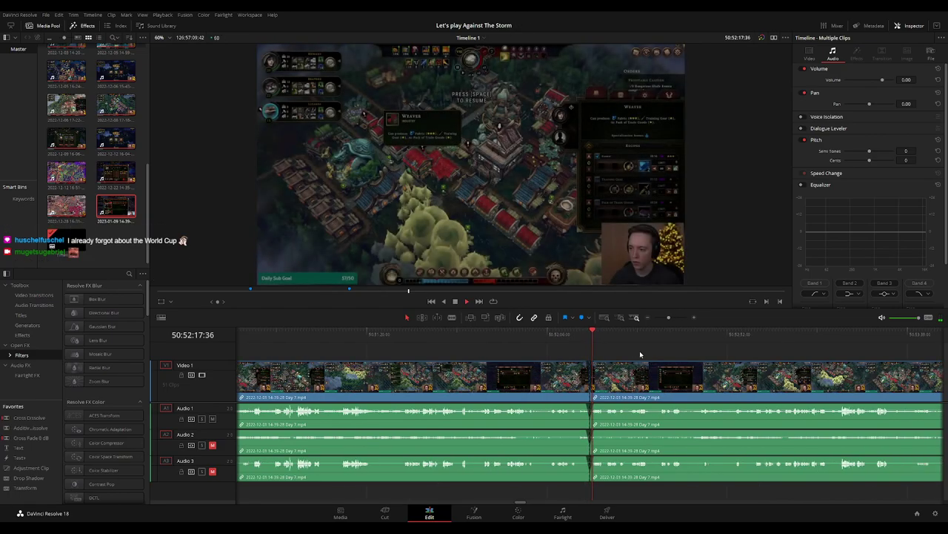
scroll(644, 356, "down", 2)
scroll(535, 354, "right", 2)
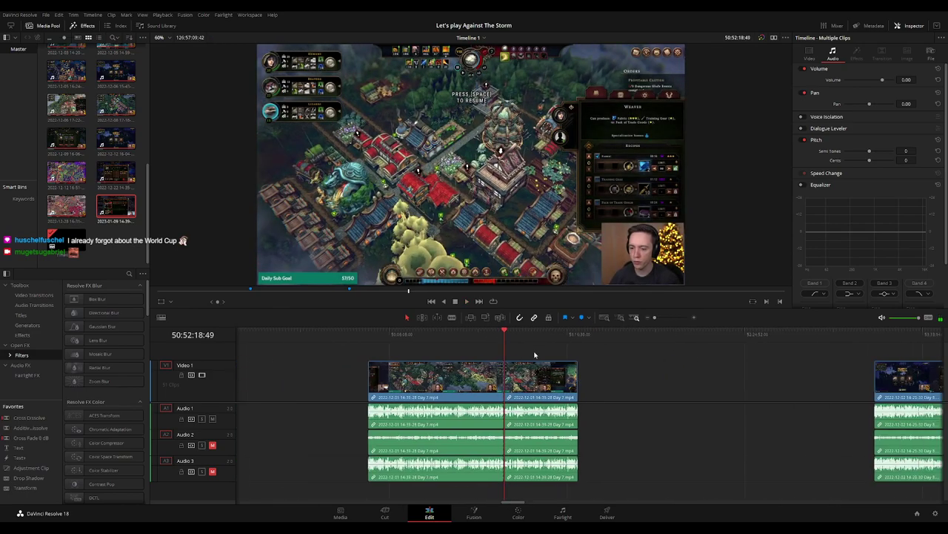
left_click(503, 335)
scroll(516, 355, "right", 3)
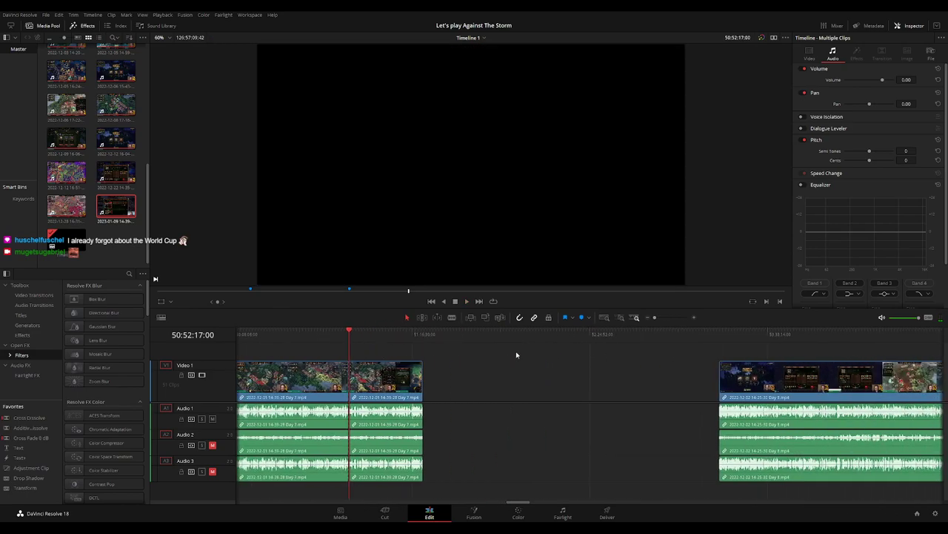
left_click_drag(390, 383, 687, 383)
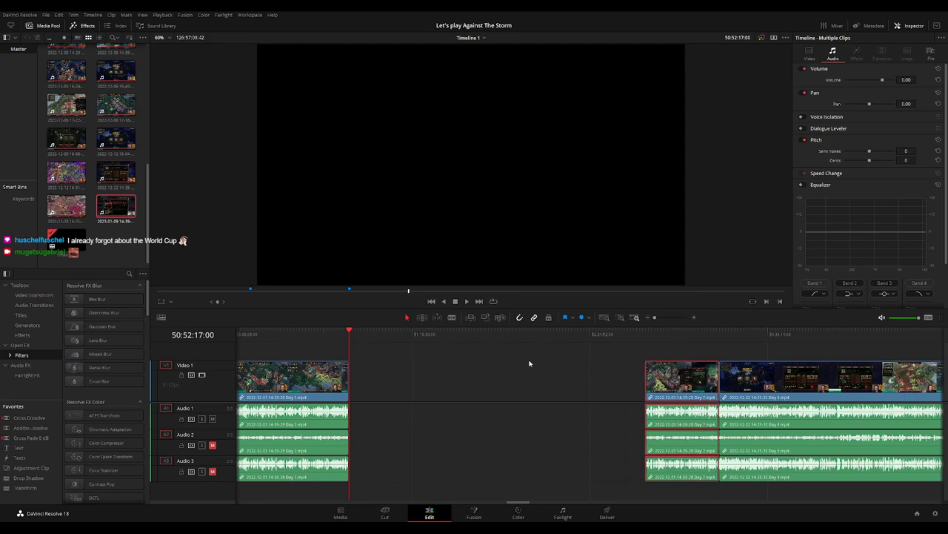
Step the playhead back one frame near the join and box-select the right-hand clips.
left_click(437, 364)
left_click_drag(442, 337, 519, 348)
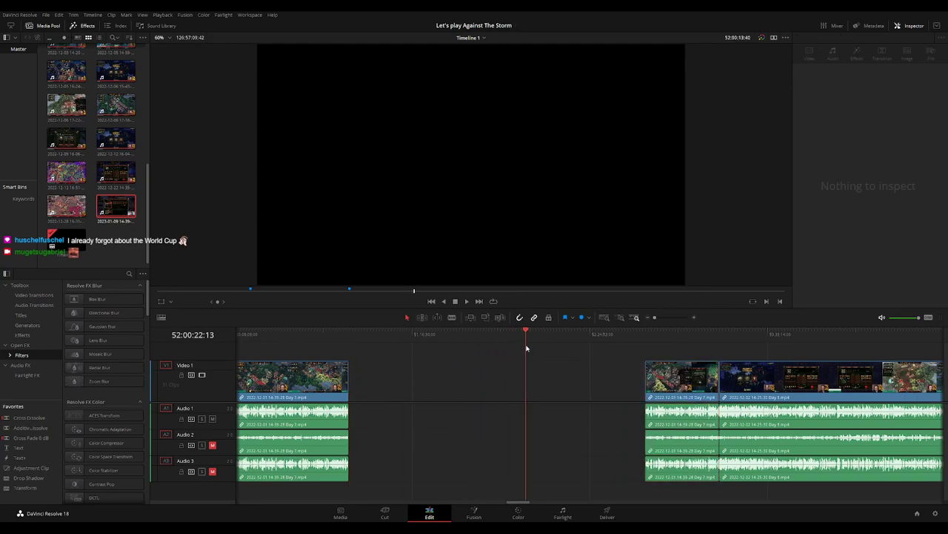
scroll(590, 352, "up", 5)
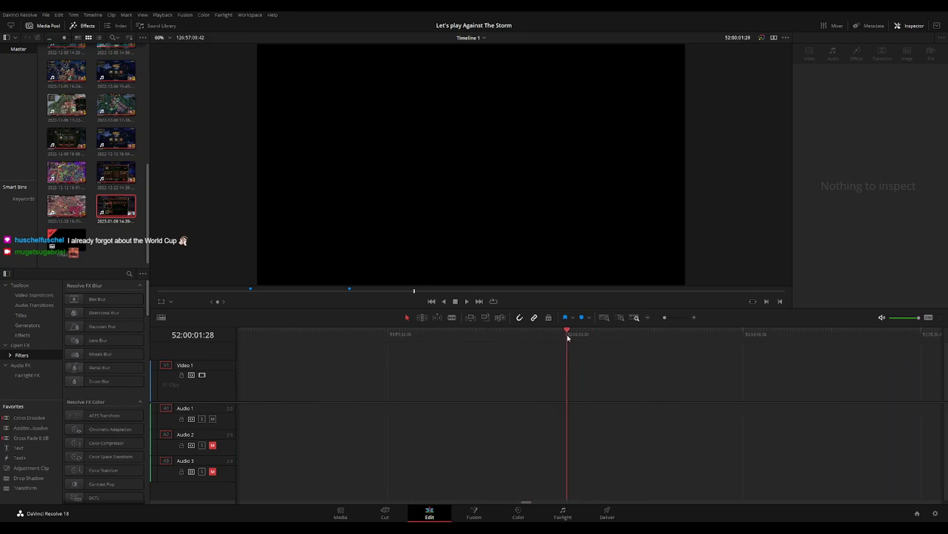
key("shift+Left")
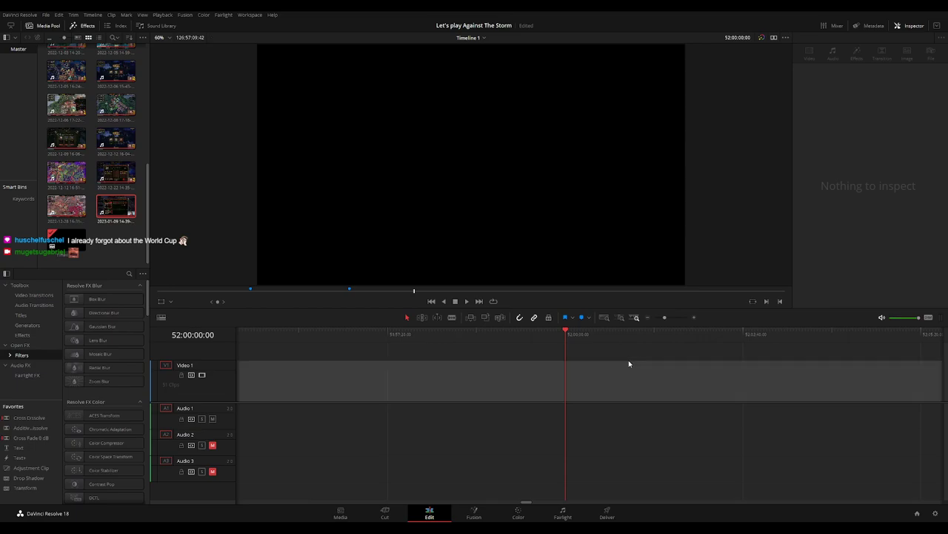
scroll(629, 364, "down", 5)
mouse_move(663, 354)
left_mouse_down()
mouse_move(818, 380)
mouse_move(699, 380)
left_mouse_up()
scroll(463, 346, "right", 5)
Play back the Day 7/Day 8 join and nudge its edit point slightly earlier.
left_click(452, 345)
key("space")
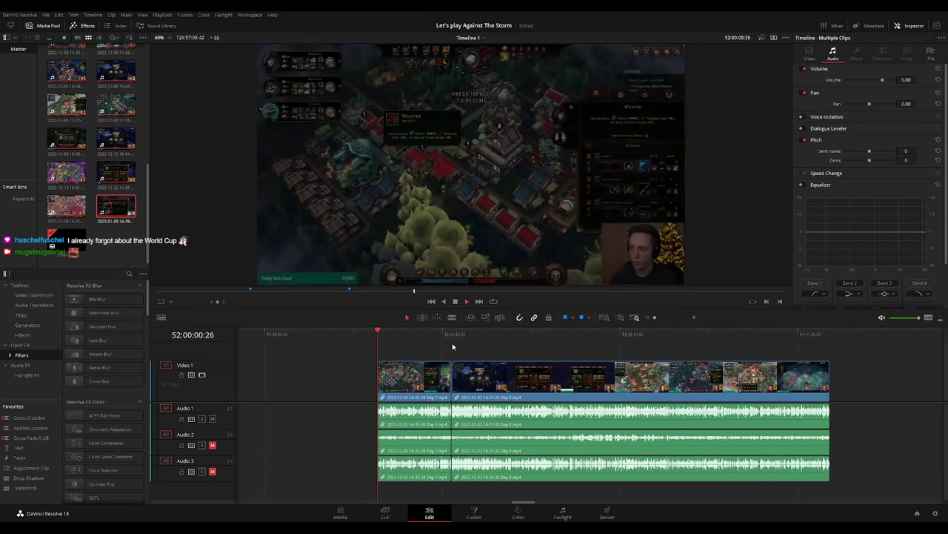
scroll(641, 360, "up", 3)
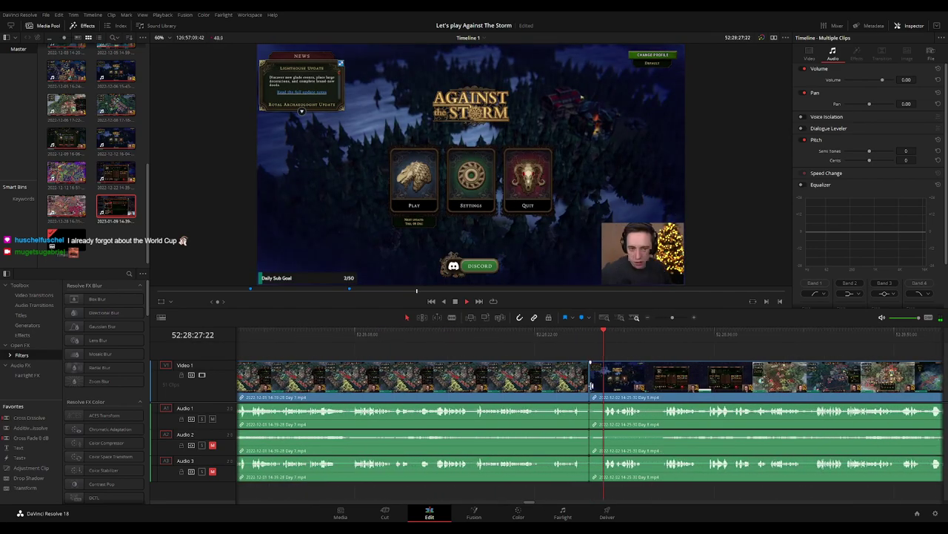
scroll(618, 374, "up", 2)
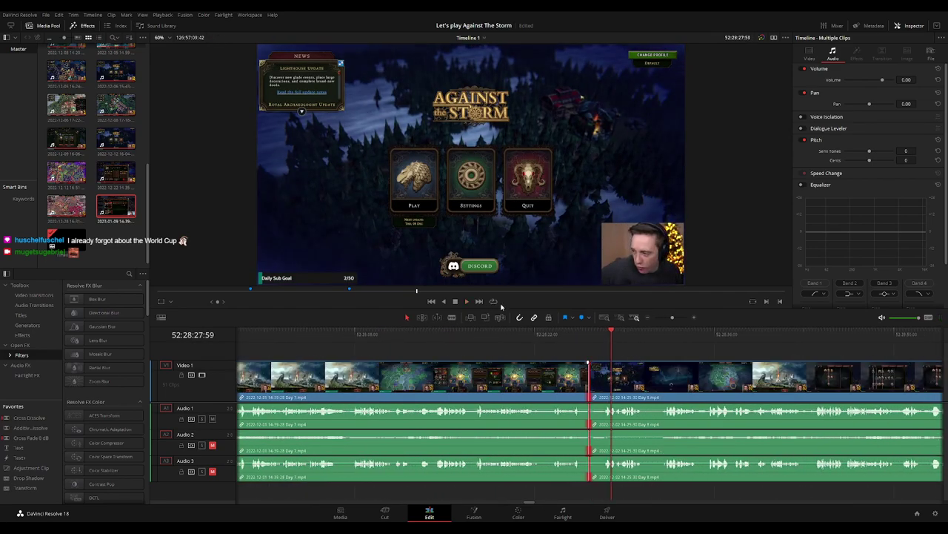
key("comma")
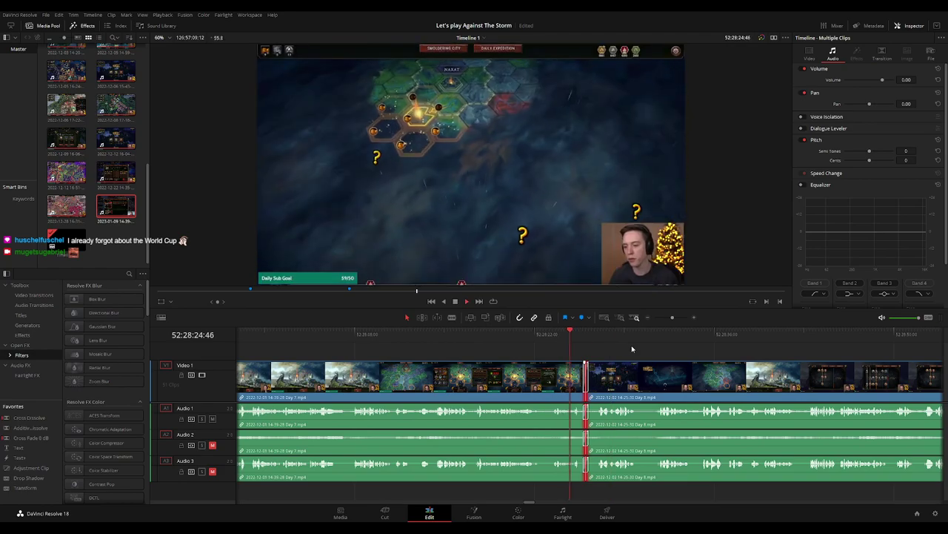
scroll(487, 334, "right", 3)
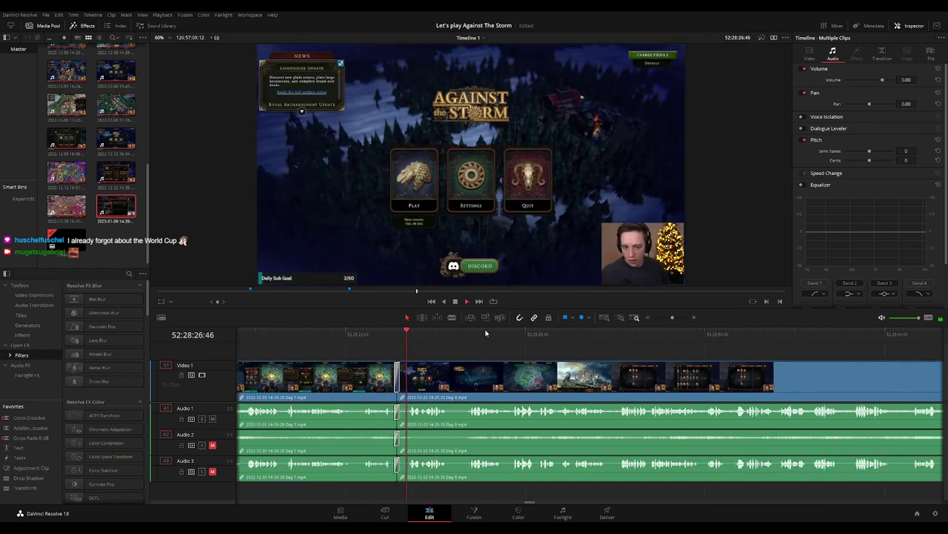
scroll(696, 350, "left", 3)
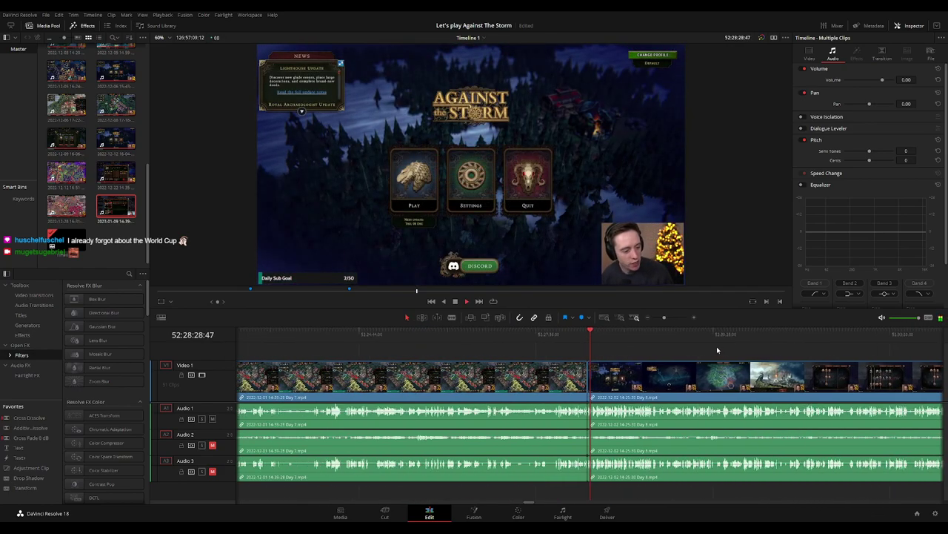
scroll(717, 346, "down", 3)
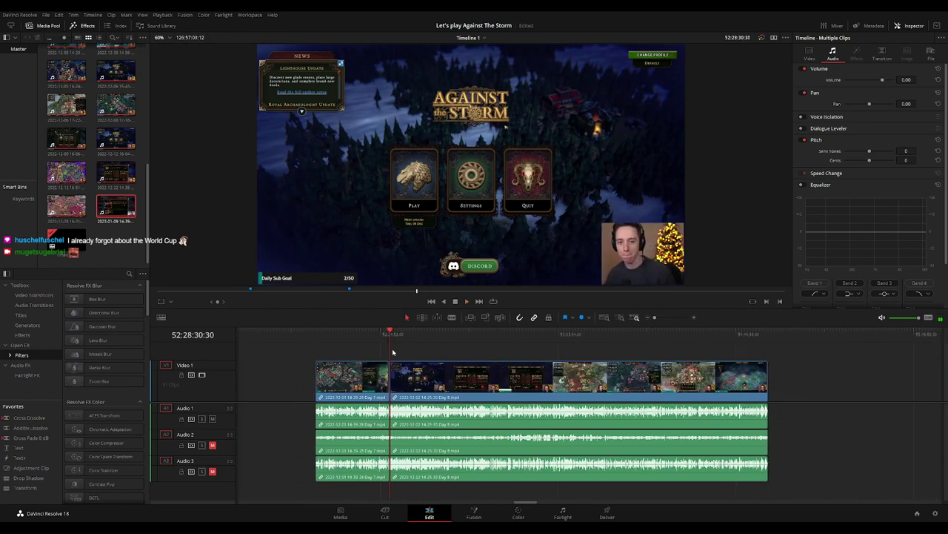
Scrub and play through the Day 8 trading-screen footage.
left_click_drag(319, 341, 450, 342)
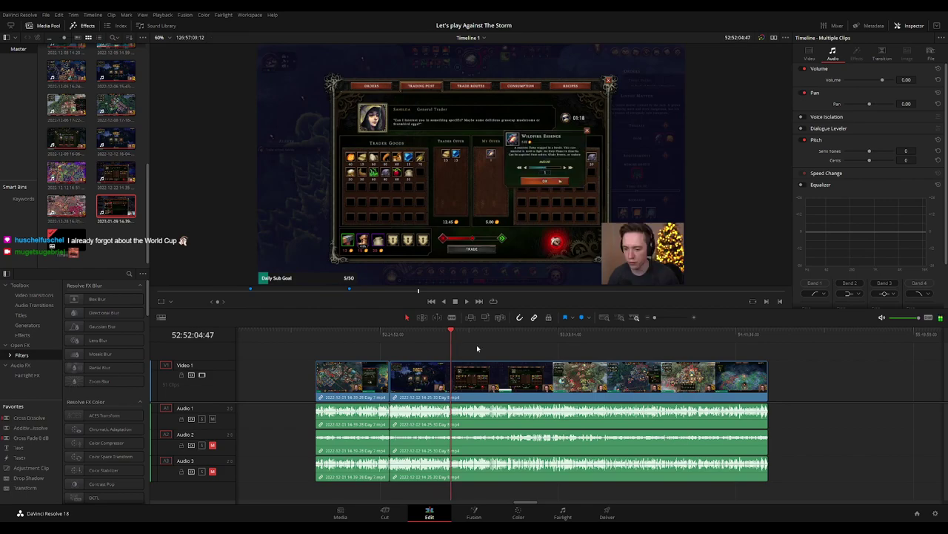
scroll(481, 352, "up", 5)
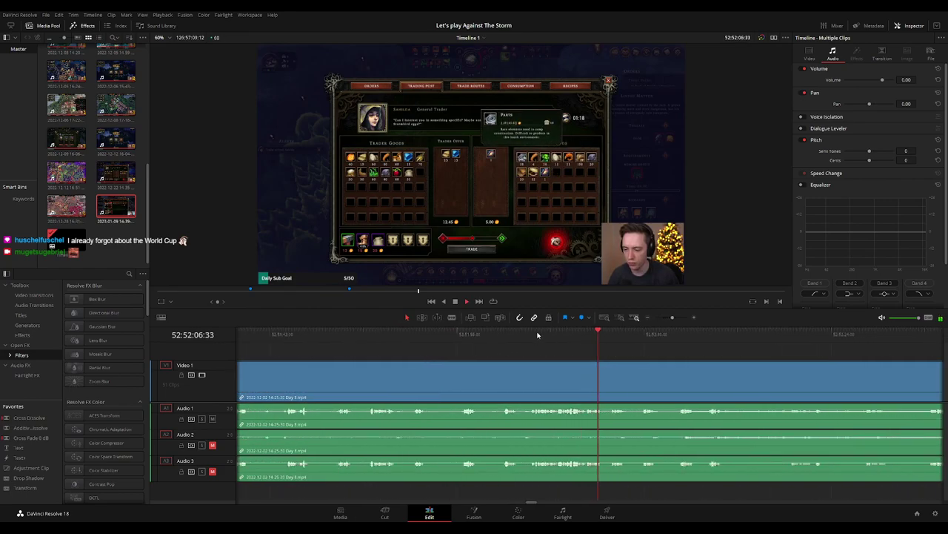
left_click(529, 334)
key("space")
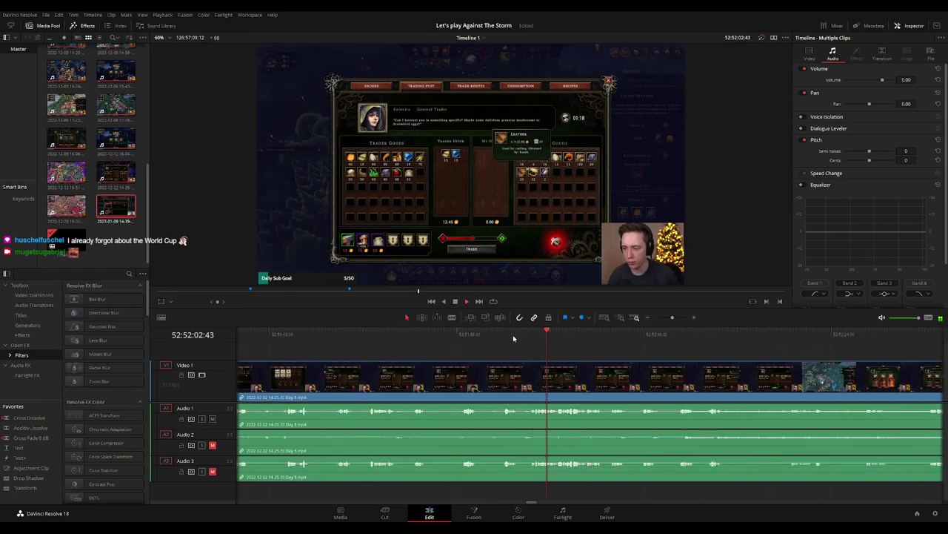
left_click(503, 335)
left_click(461, 335)
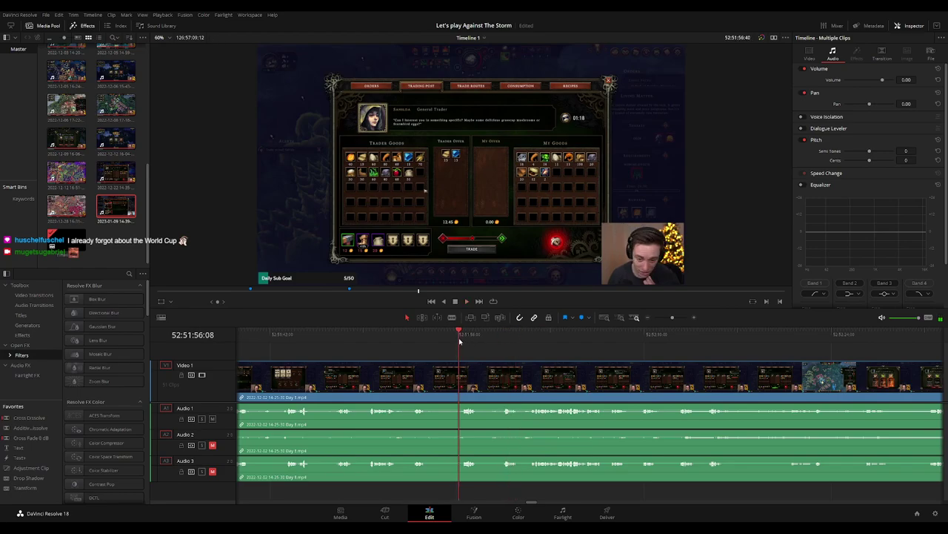
left_click(507, 339)
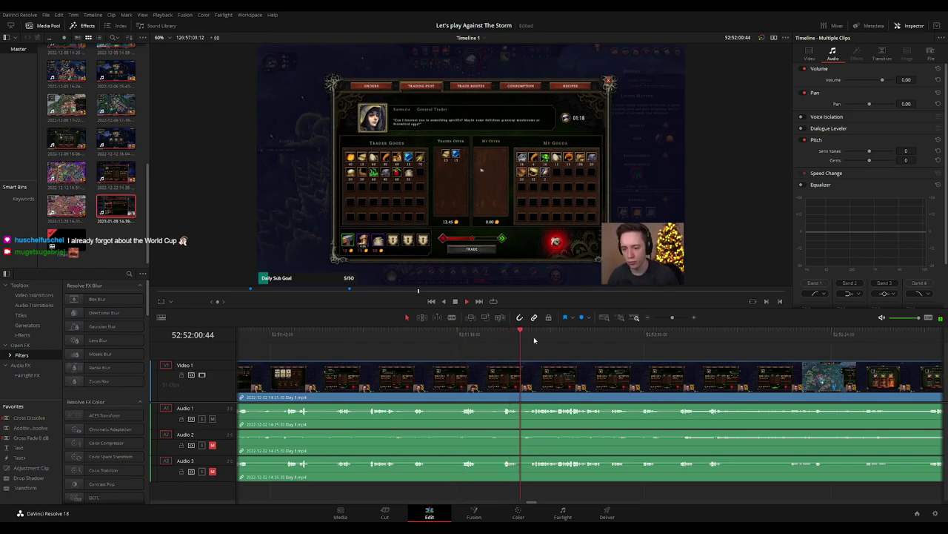
scroll(667, 343, "right", 3)
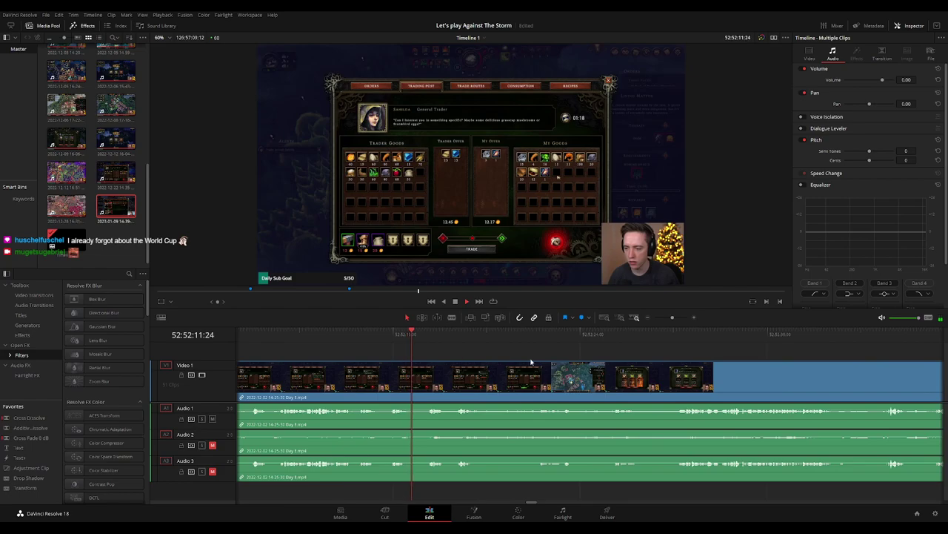
left_click(678, 342)
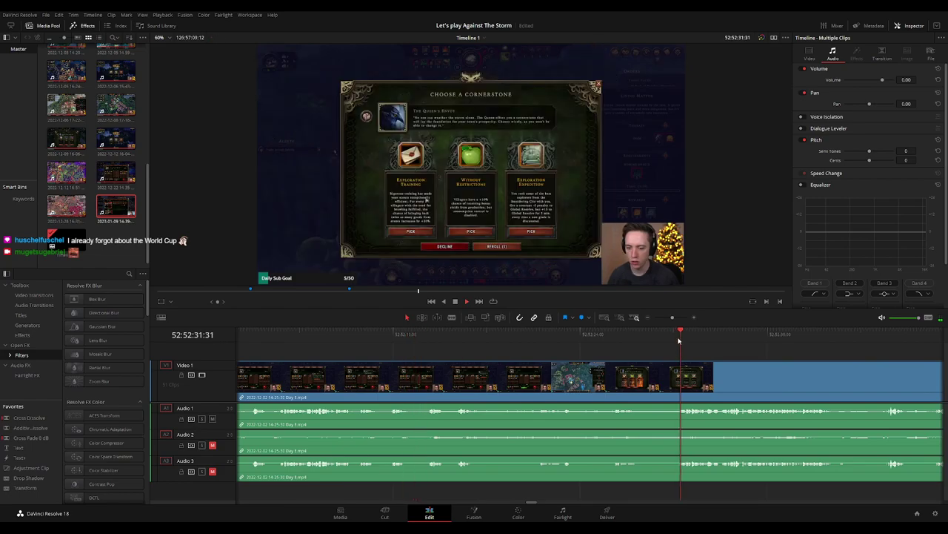
left_click(614, 344)
left_click(559, 343)
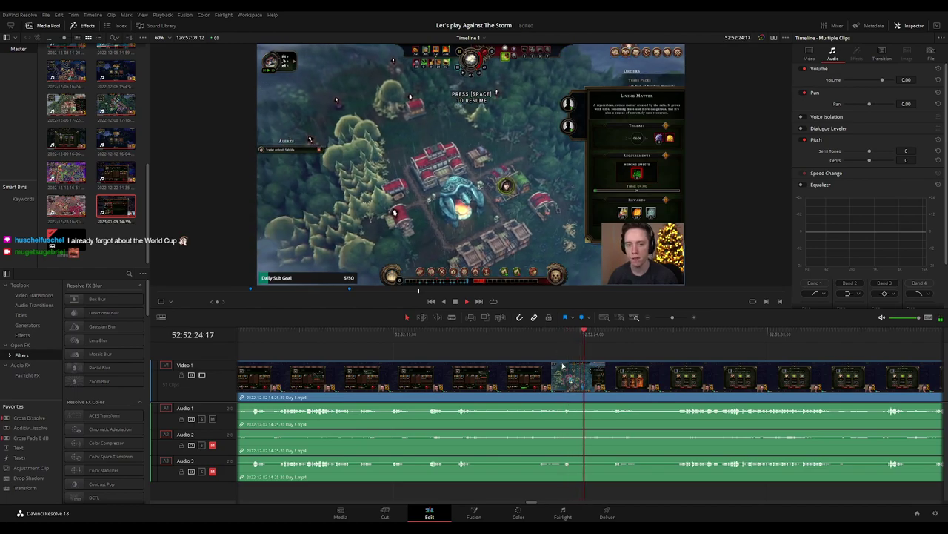
Park the playhead just before the Choose a Cornerstone screen appears.
scroll(550, 367, "up", 2)
left_click(366, 341)
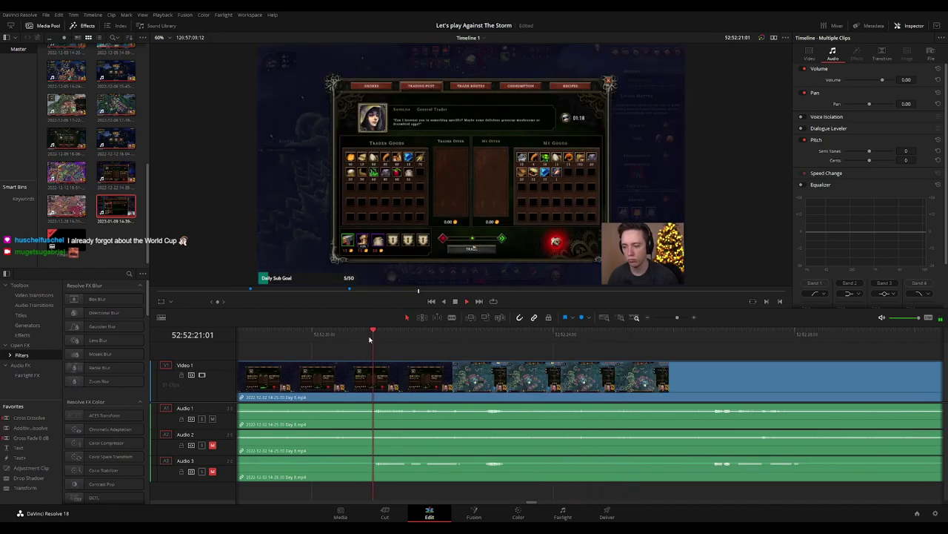
left_click(469, 338)
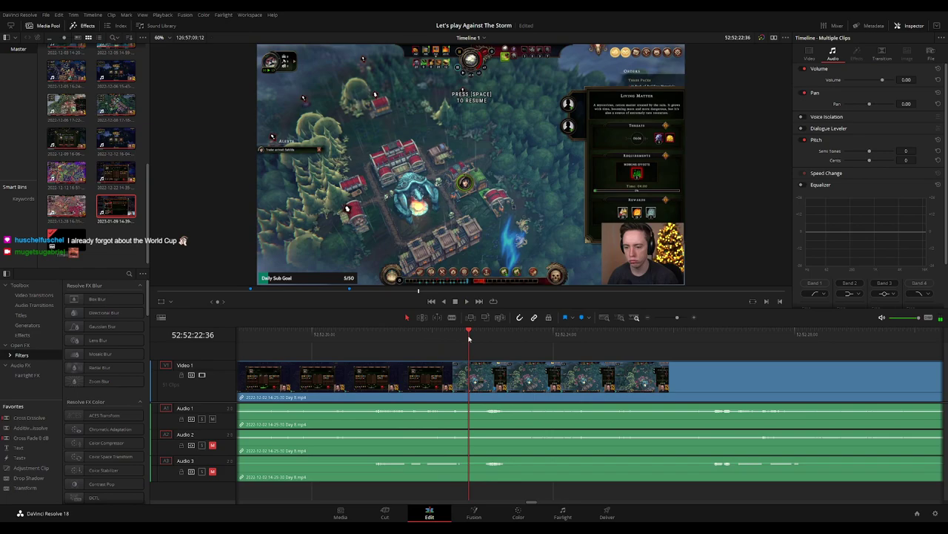
left_click(679, 334)
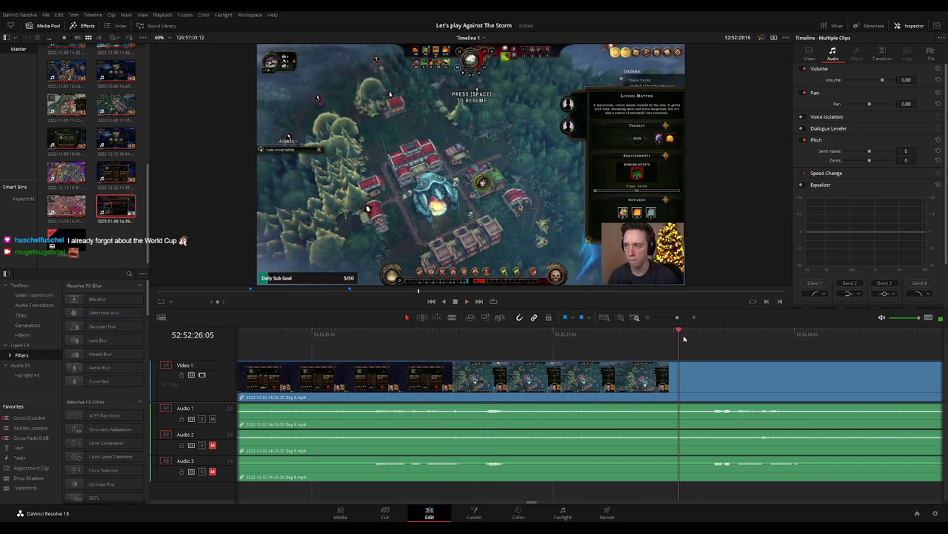
scroll(527, 353, "right", 3)
scroll(559, 349, "right", 3)
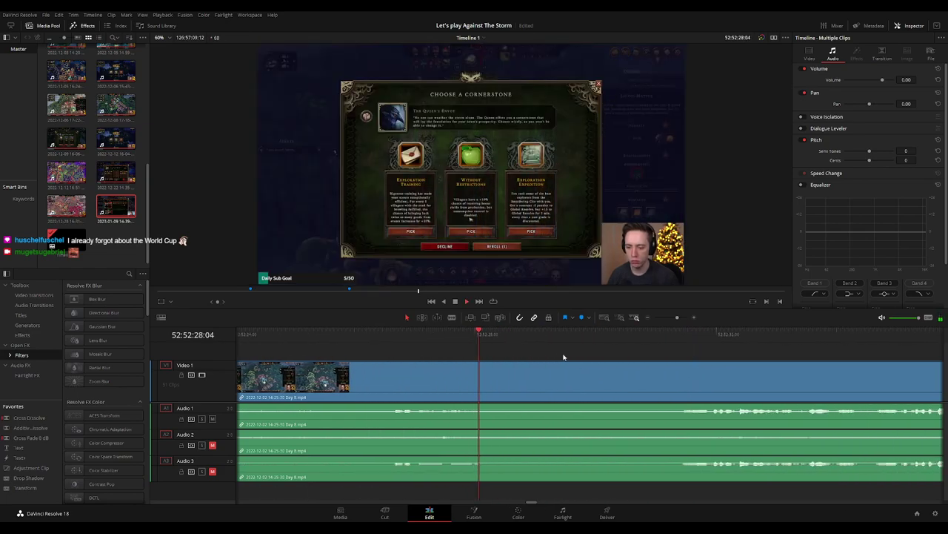
left_click(681, 353)
scroll(681, 352, "right", 2)
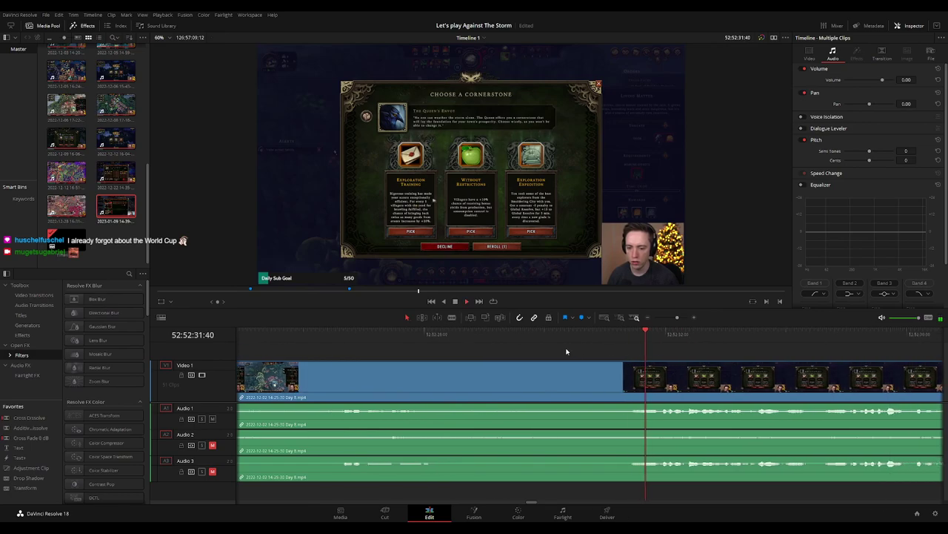
left_click(612, 337)
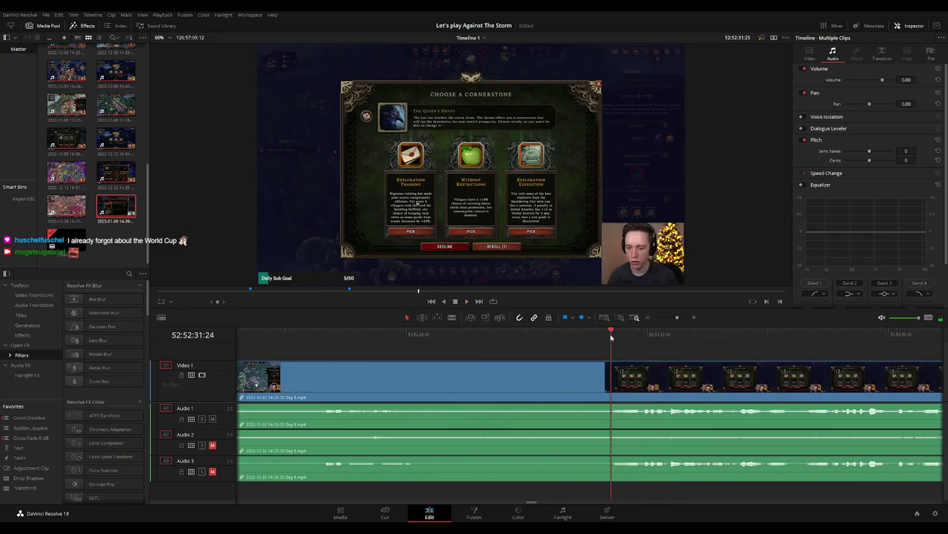
mouse_move(588, 341)
left_mouse_down()
mouse_move(547, 349)
mouse_move(558, 349)
left_mouse_up()
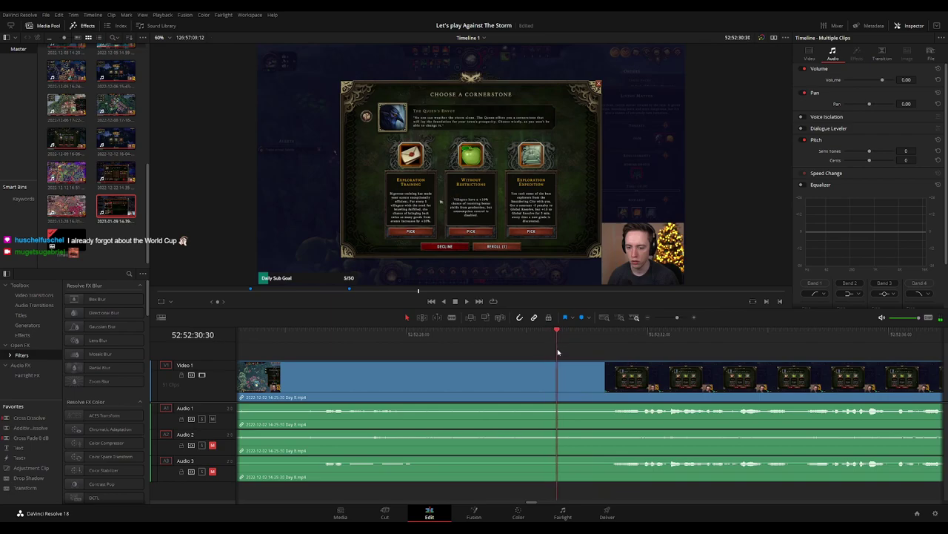
Blade Day 8 at 52:52:30:30 and add short fades on the video and Audio 1–3 at the cut.
left_click(563, 378)
key("a")
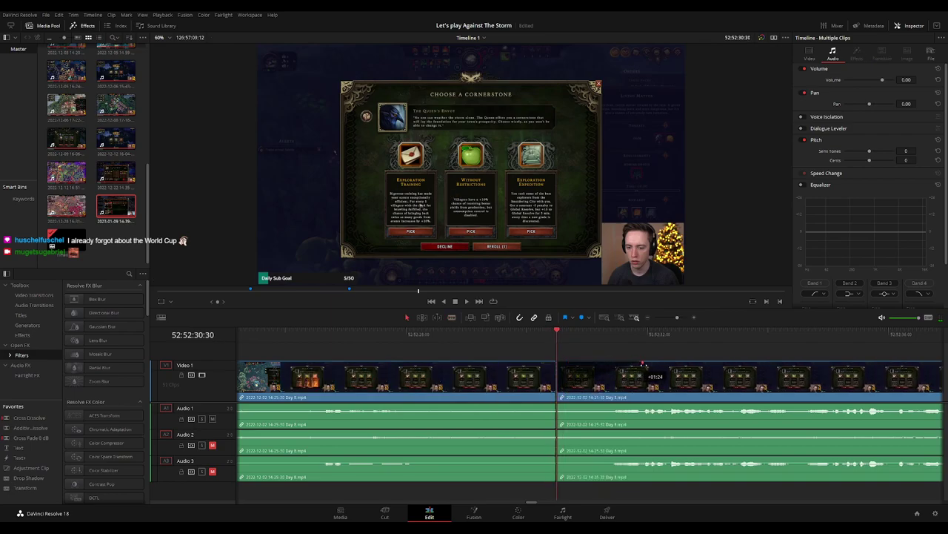
left_click_drag(625, 364, 619, 364)
left_click_drag(558, 404, 612, 406)
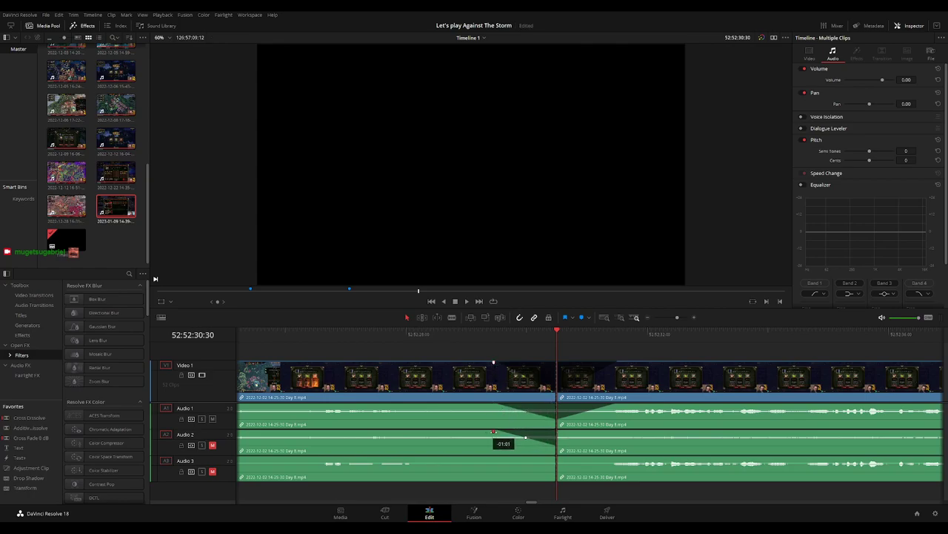
left_click_drag(557, 431, 619, 432)
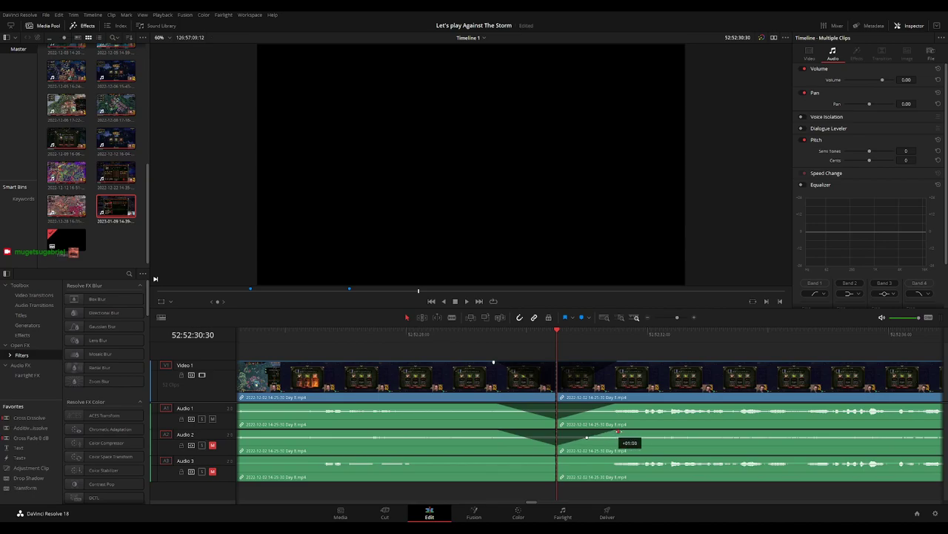
left_click_drag(555, 458, 496, 458)
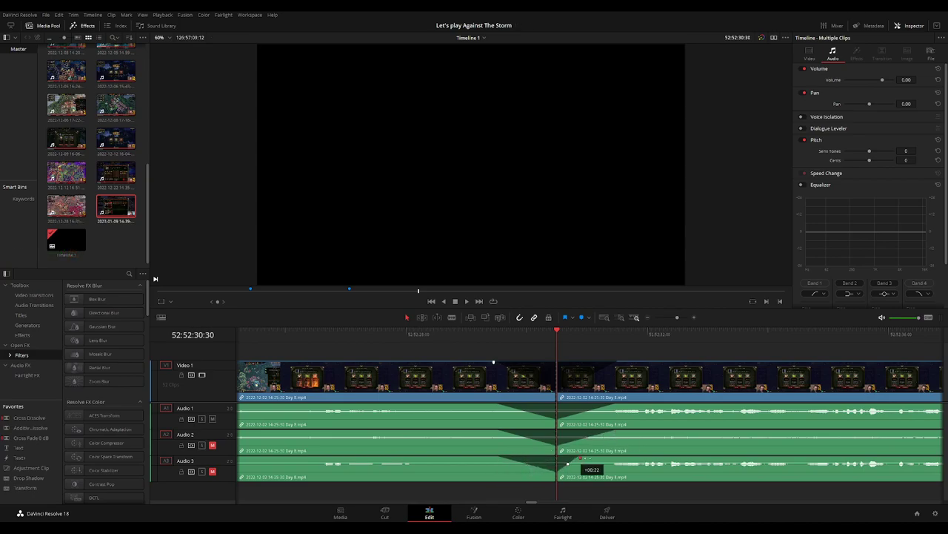
left_click_drag(581, 459, 613, 458)
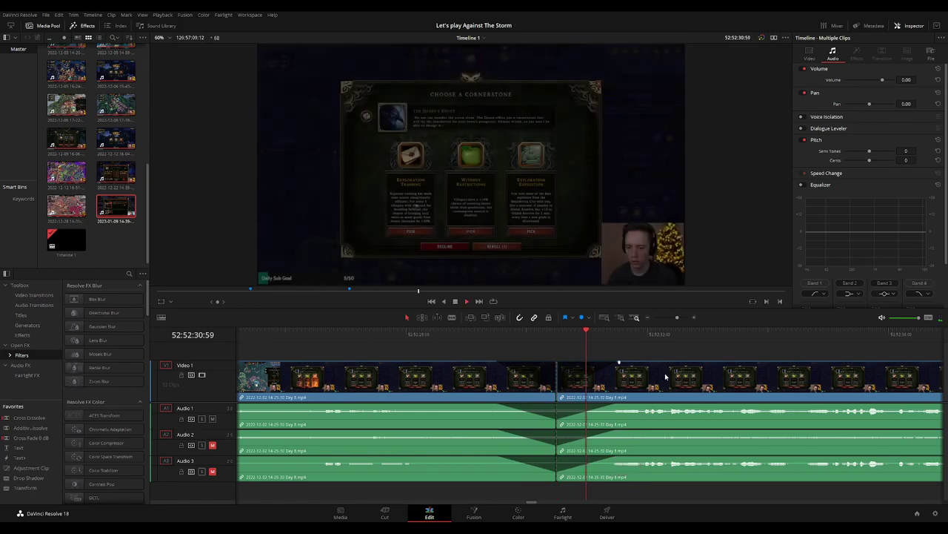
Zoom out to the whole edit and drag the later Day 8 piece along the timeline.
key("shift+z")
scroll(518, 355, "right", 5)
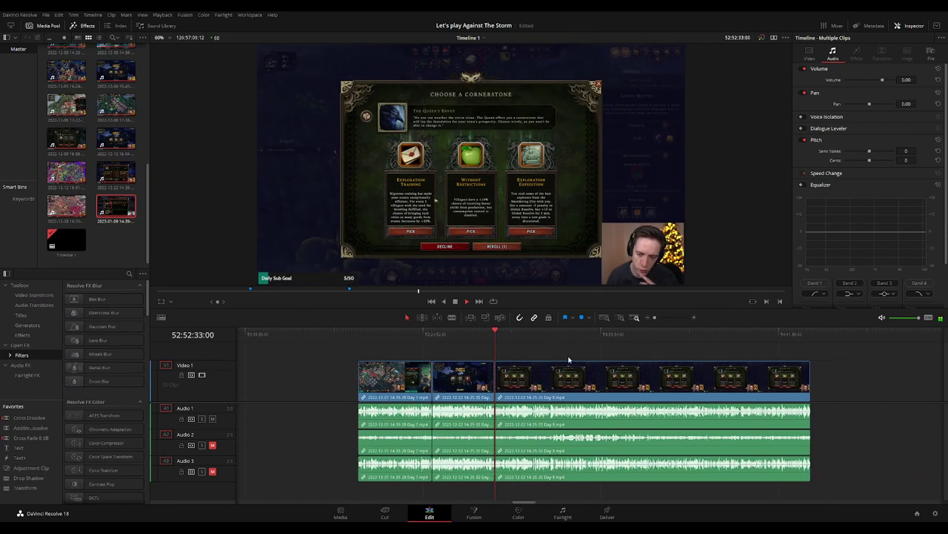
key("Home")
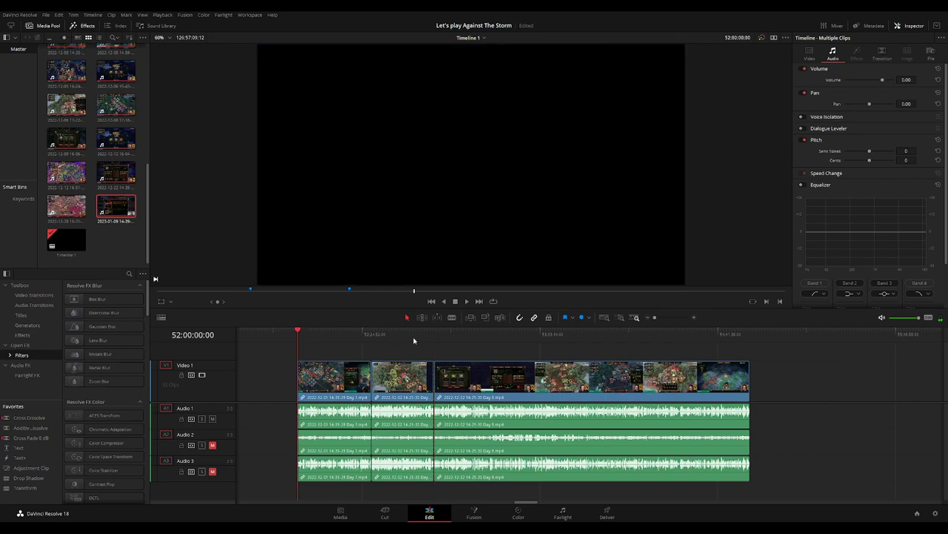
left_click(432, 334)
scroll(434, 348, "right", 5)
left_click_drag(438, 381, 631, 381)
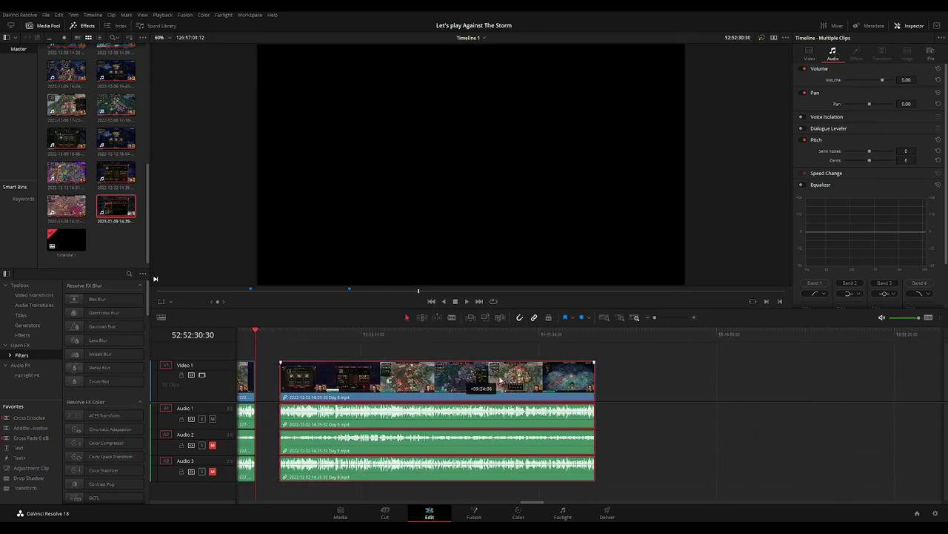
scroll(370, 356, "left", 2)
left_click(361, 358)
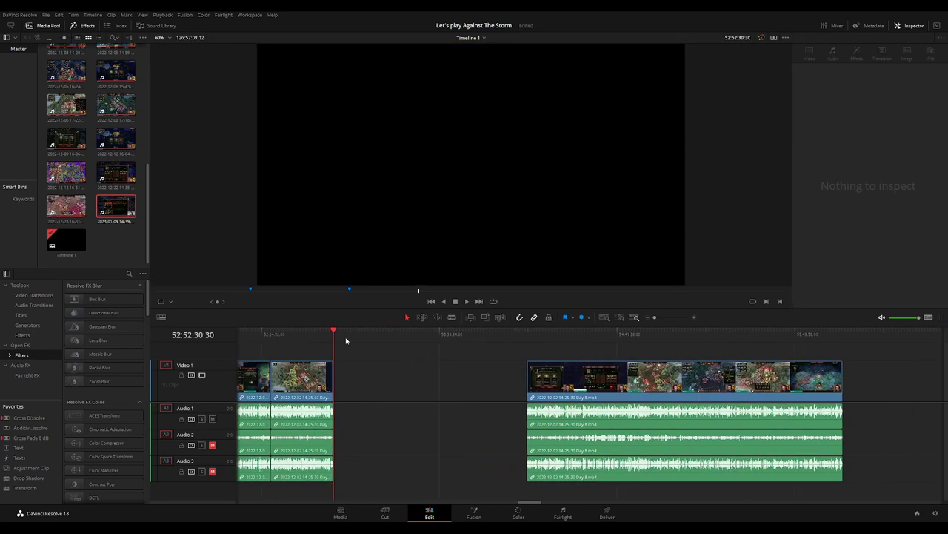
Snap the Day 8 piece to start at 54:00:00:00 and preview its opening.
left_click_drag(422, 347, 509, 353)
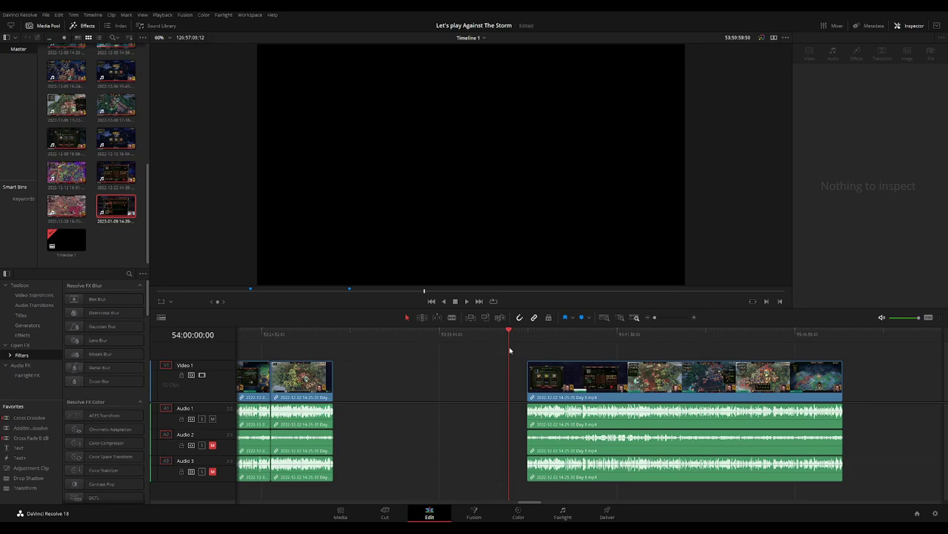
left_click_drag(593, 381, 576, 380)
scroll(462, 342, "right", 5)
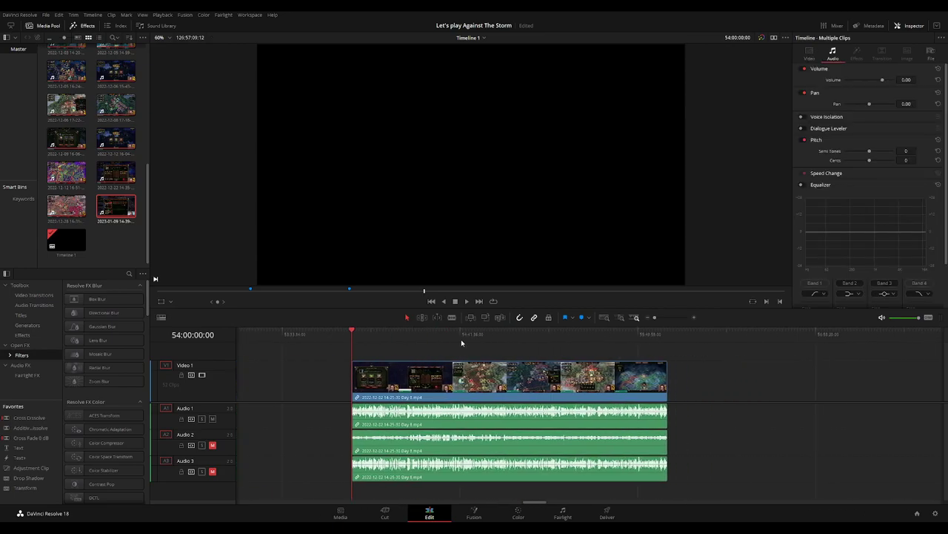
scroll(445, 341, "right", 2)
left_click(299, 335)
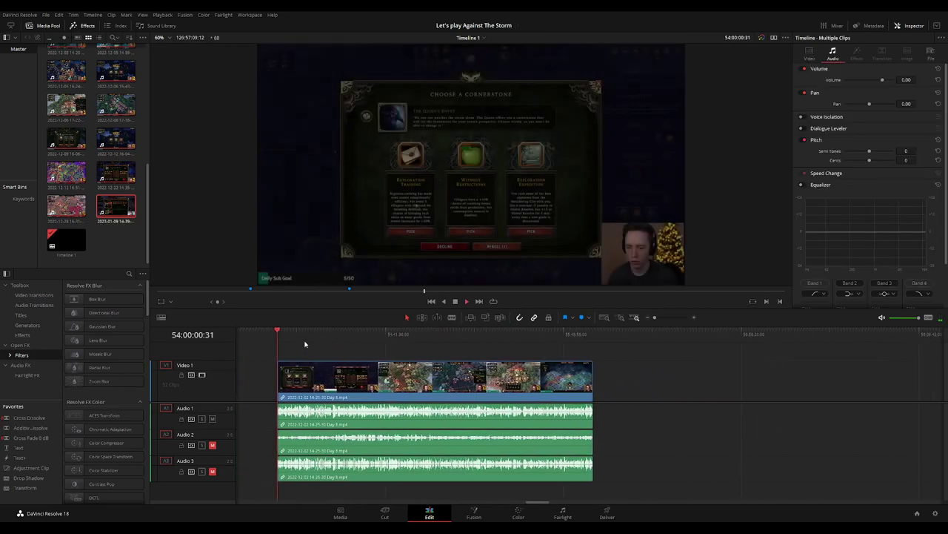
Scrub and play through the second Day 8 piece to review the gameplay.
left_click_drag(302, 338, 413, 341)
key("space")
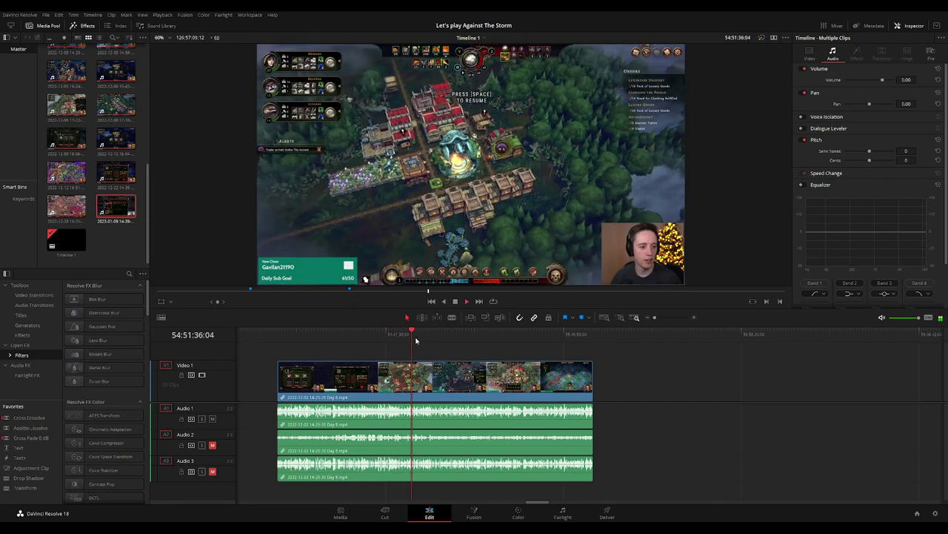
scroll(517, 359, "up", 5)
scroll(516, 358, "up", 3)
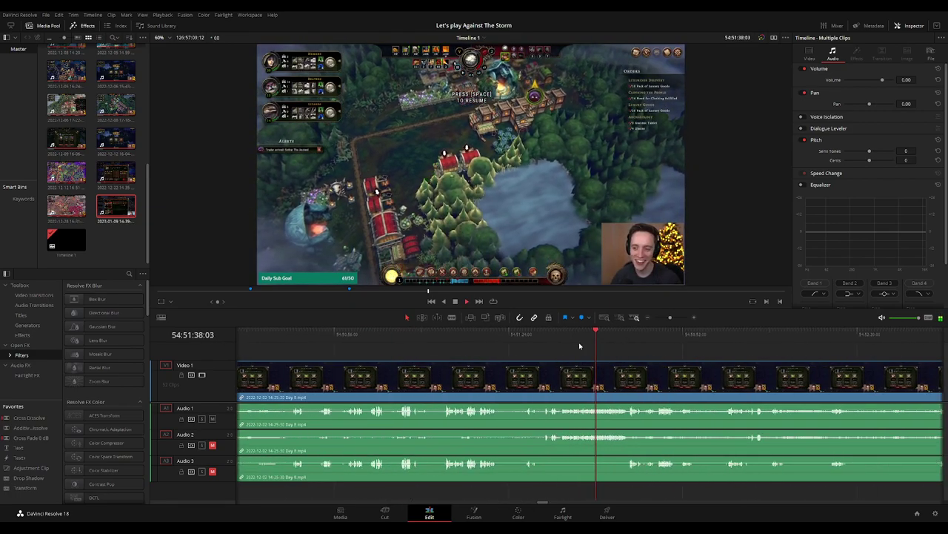
left_click(556, 337)
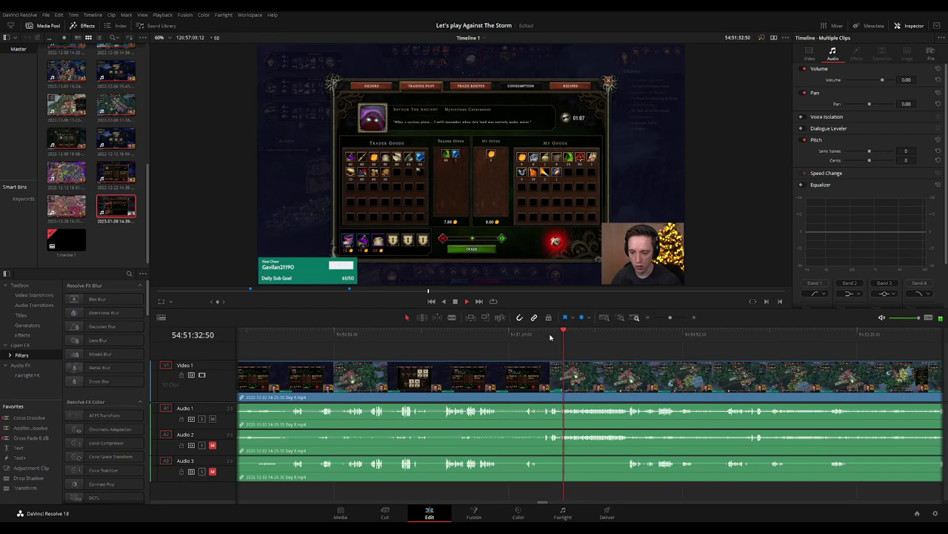
left_click(550, 337)
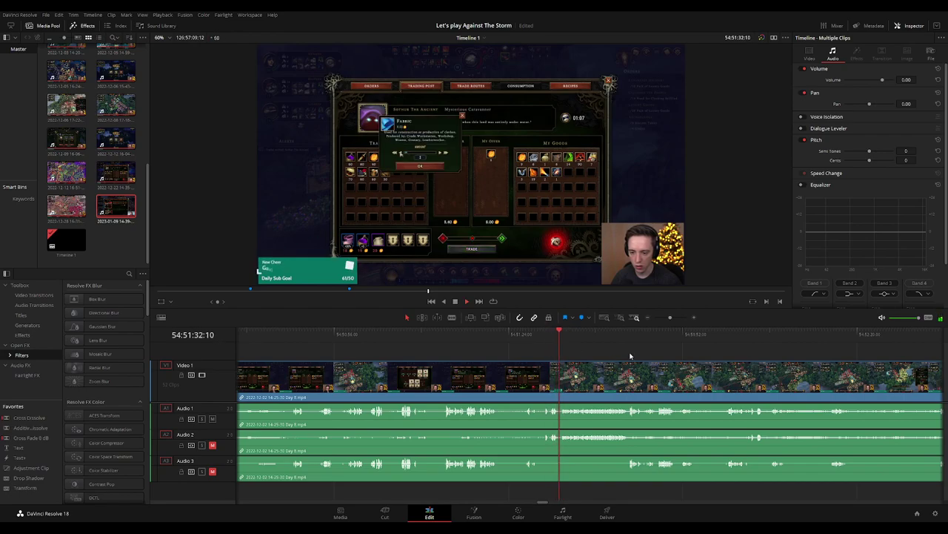
scroll(575, 356, "right", 1)
scroll(575, 356, "right", 2)
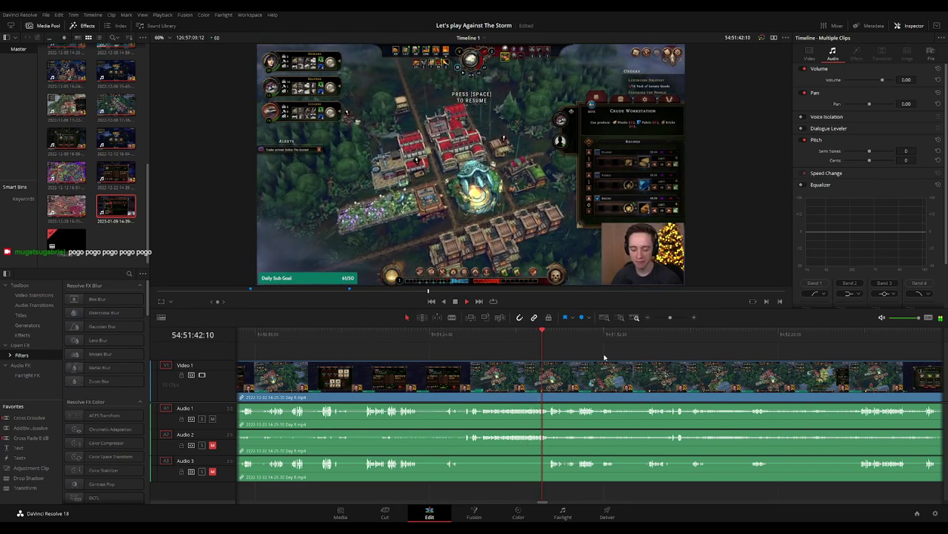
scroll(593, 358, "down", 1)
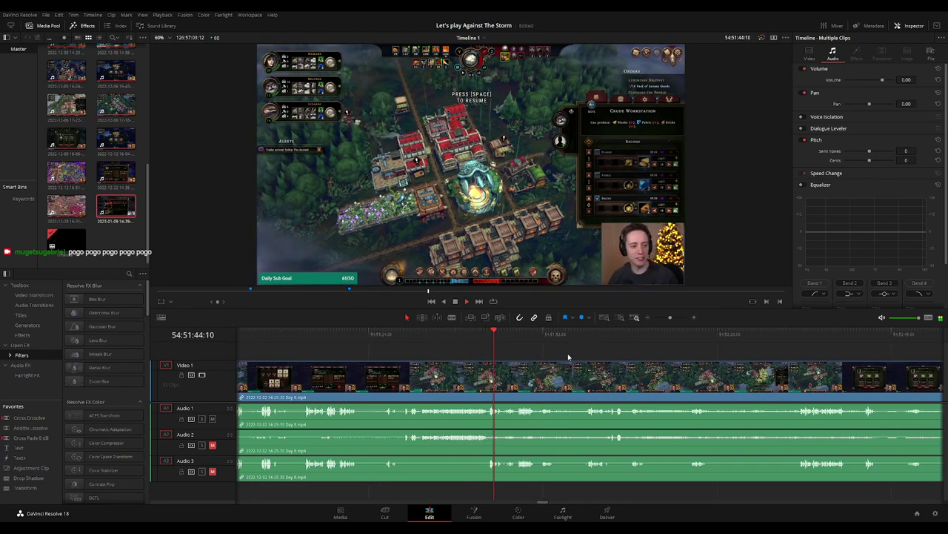
scroll(536, 358, "down", 1)
scroll(536, 358, "down", 1)
scroll(511, 356, "down", 1)
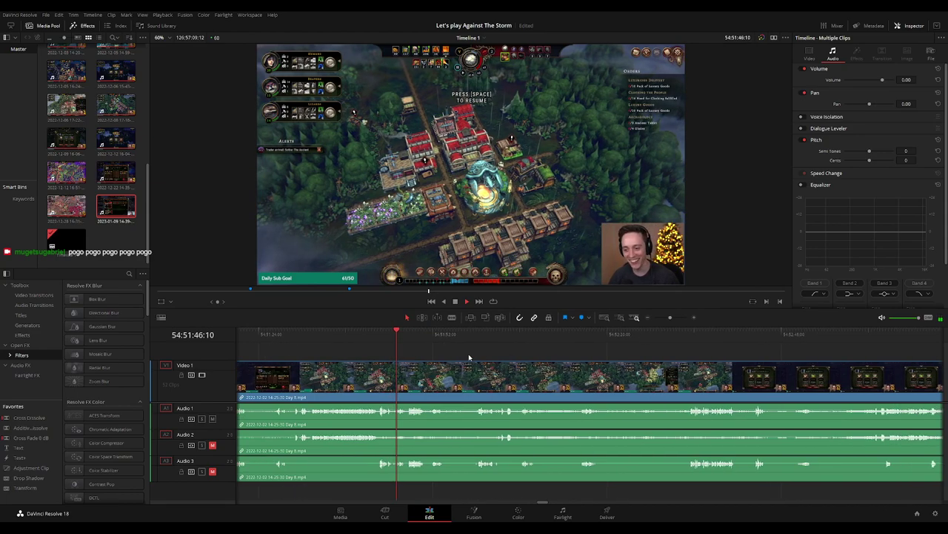
scroll(454, 355, "down", 1)
scroll(455, 354, "down", 1)
Recheck the footage around 54:52:31 and park the playhead at 54:52:15.
key("space")
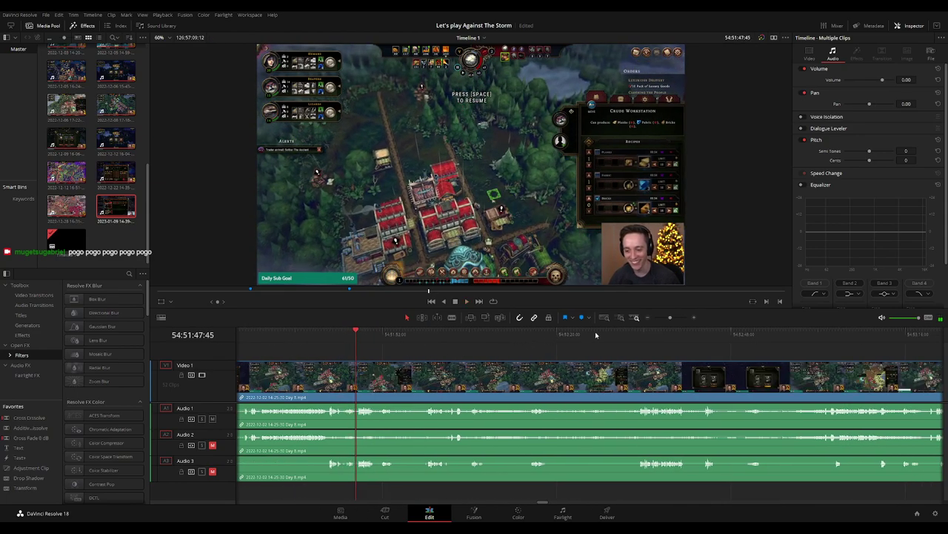
left_click(626, 333)
key("space")
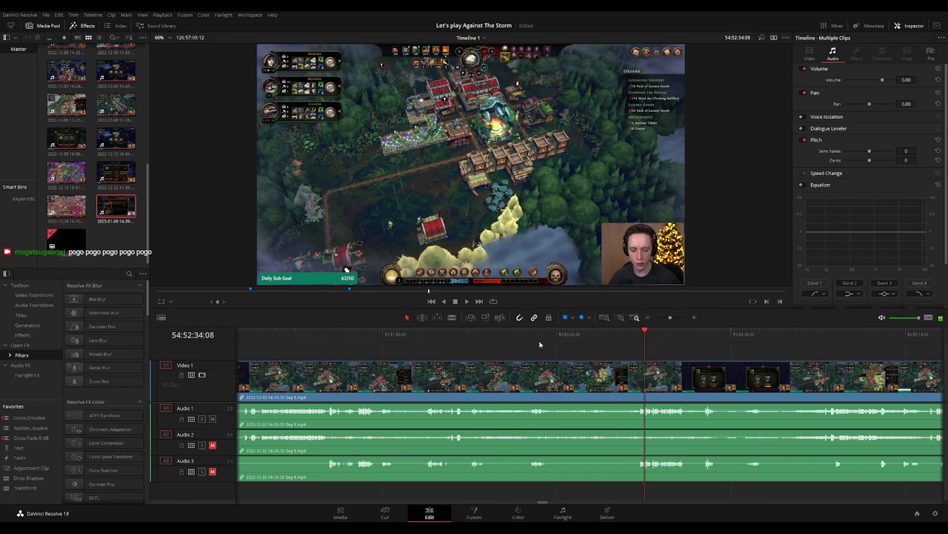
left_click(527, 340)
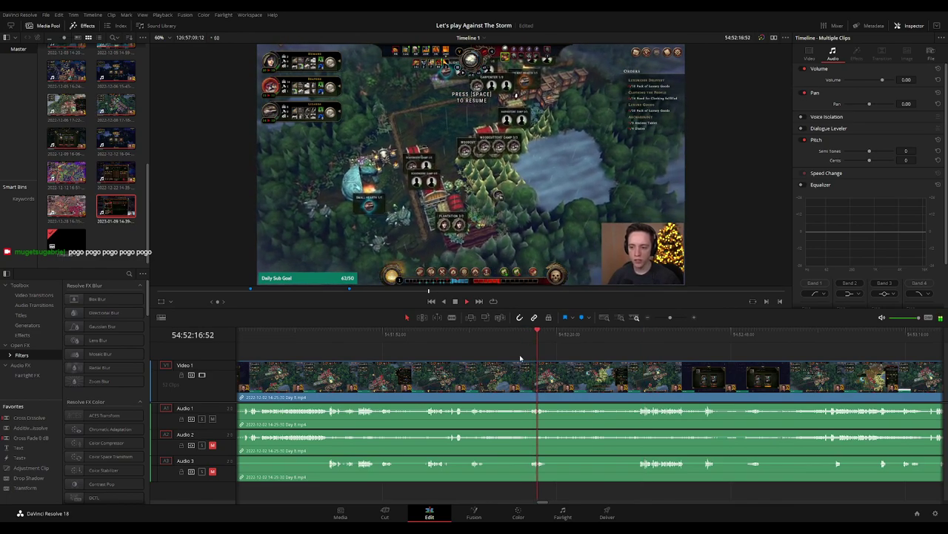
scroll(519, 355, "up", 1)
scroll(525, 352, "down", 1)
left_click(520, 336)
key("space")
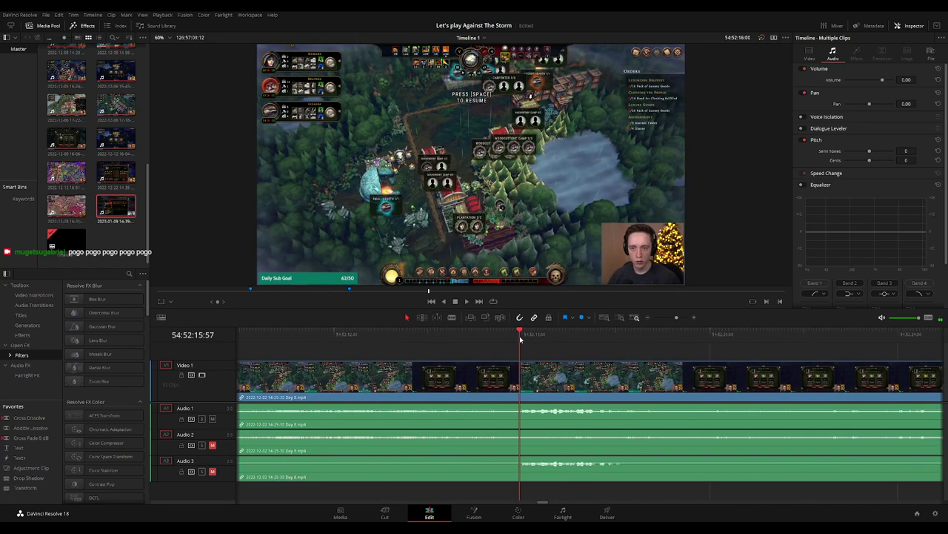
left_click_drag(519, 335, 477, 339)
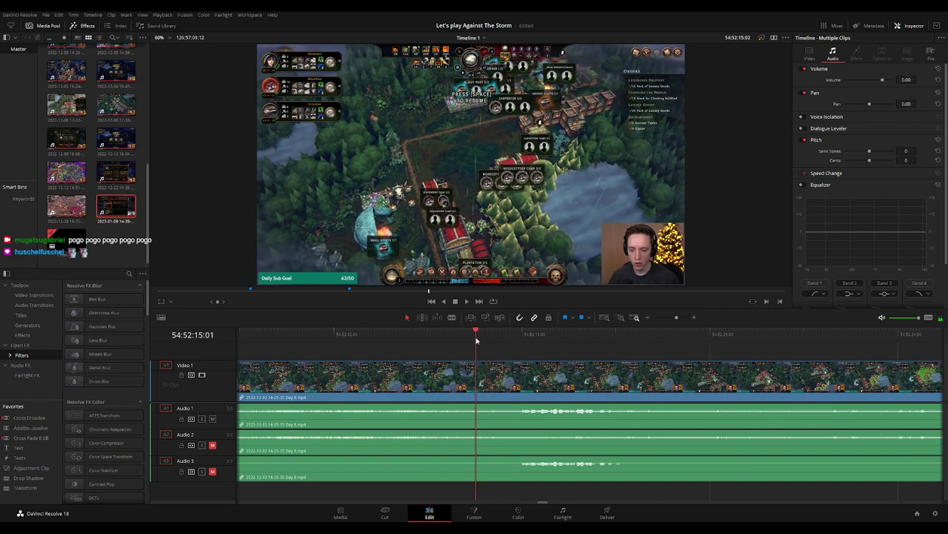
Blade all tracks at 54:52:15, trim the later clip's head, and fade Audio 1–3 there.
key("b")
left_click(481, 372)
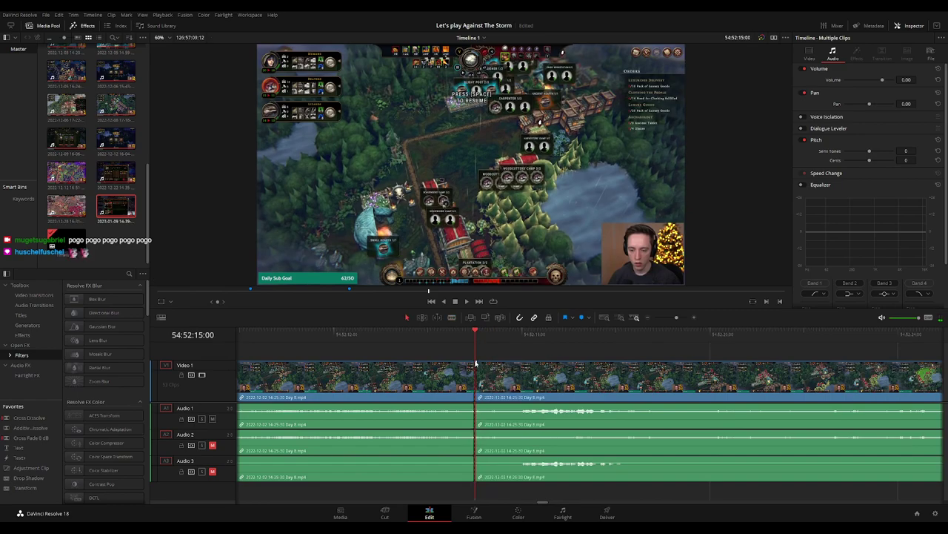
mouse_move(476, 364)
left_mouse_down()
mouse_move(523, 366)
mouse_move(495, 371)
left_mouse_up()
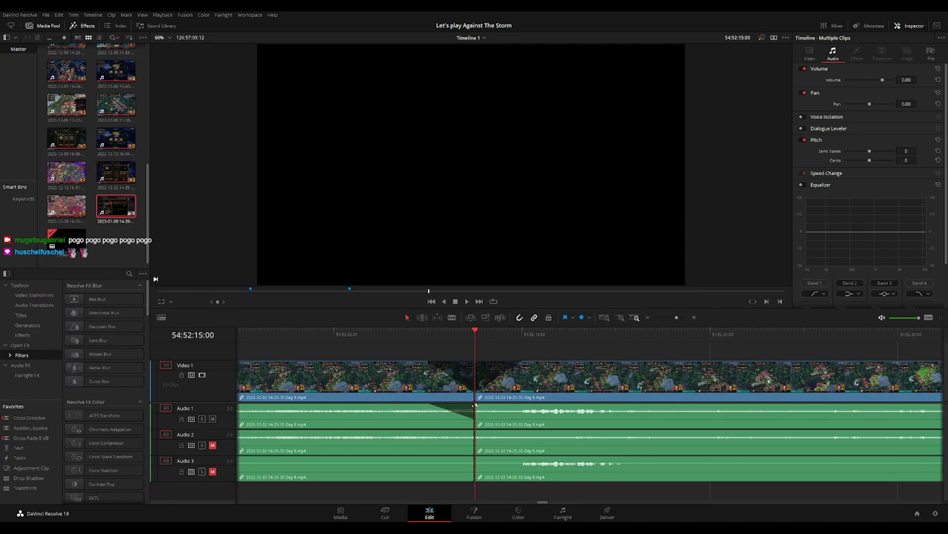
left_click_drag(475, 405, 517, 406)
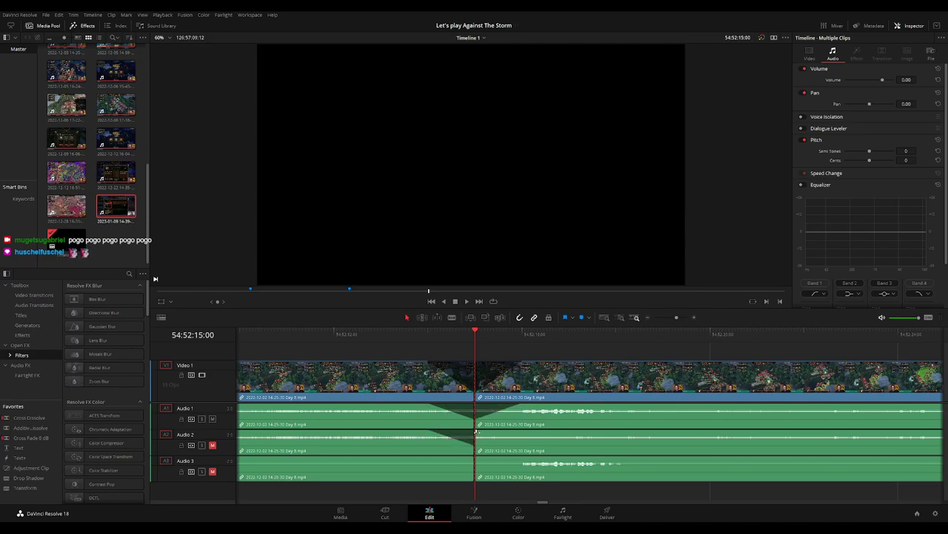
left_click_drag(475, 431, 514, 432)
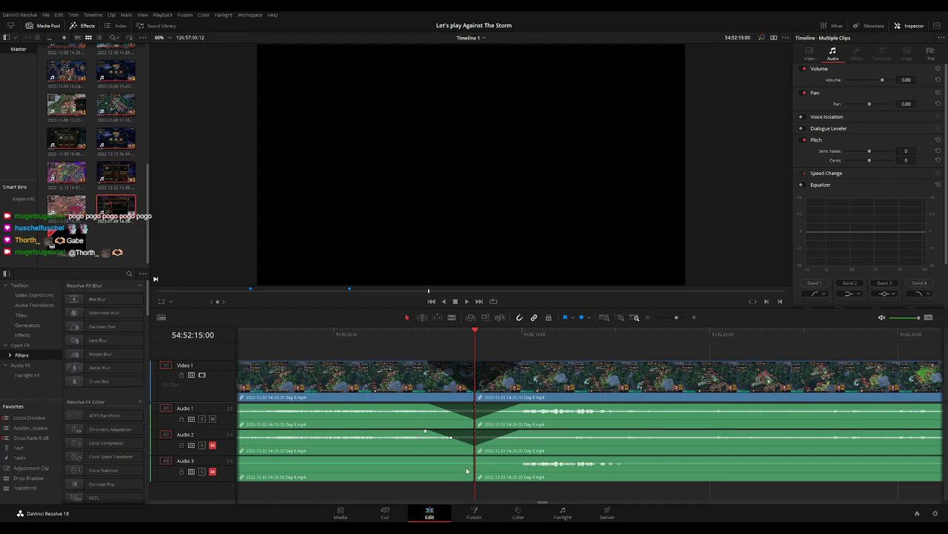
mouse_move(472, 458)
left_mouse_down()
mouse_move(441, 459)
mouse_move(505, 458)
left_mouse_up()
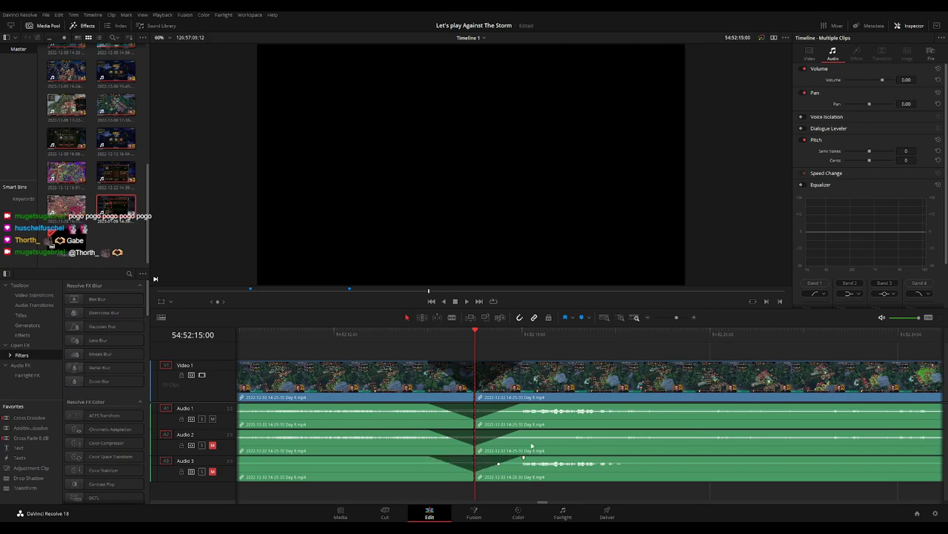
Play back the new fades, then shift the later clip and its audio further right.
key("space")
scroll(644, 365, "down", 5)
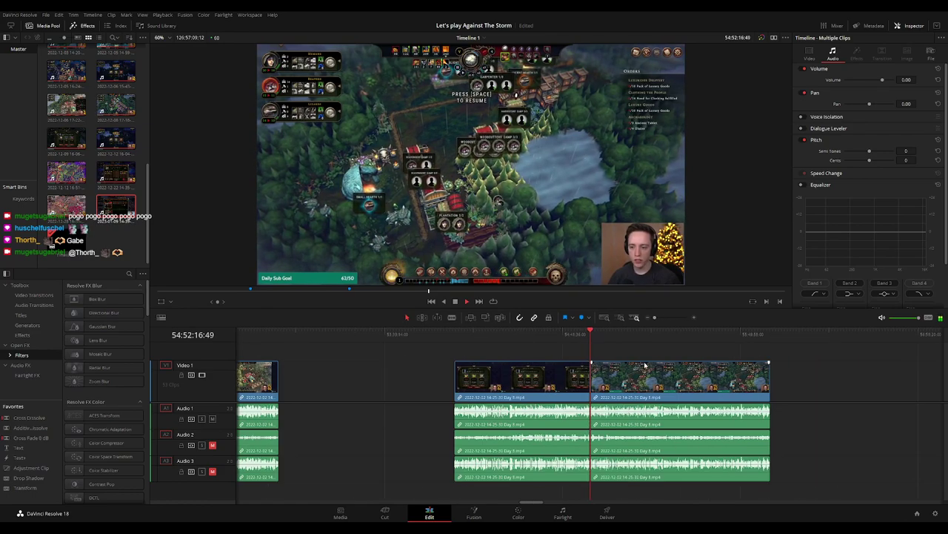
scroll(589, 349, "left", 2)
key("space")
key("Home")
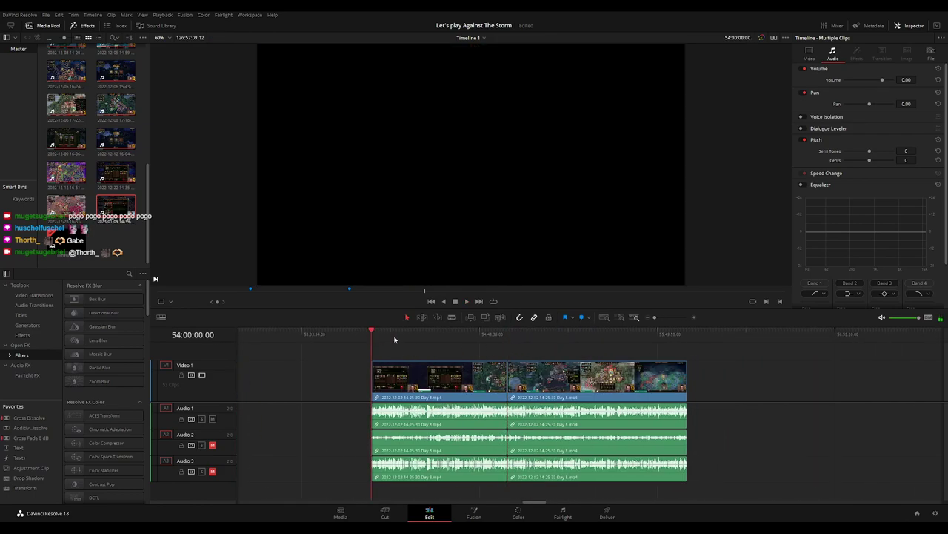
left_click(504, 336)
scroll(444, 356, "down", 4)
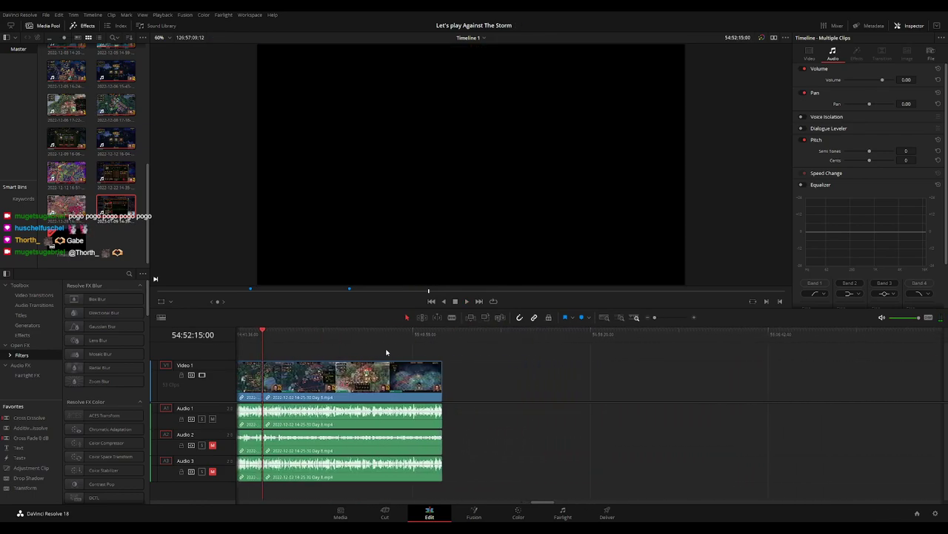
left_click_drag(379, 380, 580, 383)
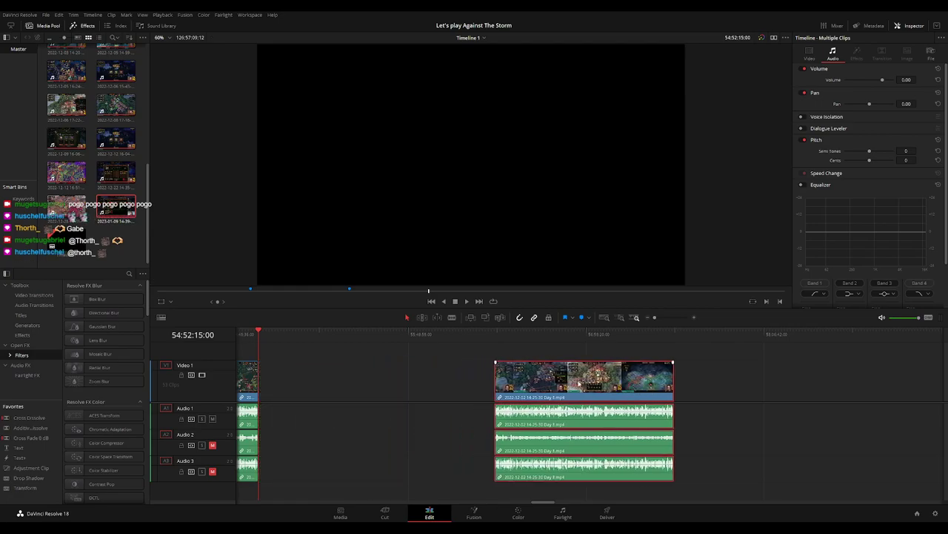
Deselect the clips and scrub the ruler to find the later clip's new start point.
left_click(352, 354)
left_click_drag(357, 334, 436, 342)
scroll(460, 348, "left", 5)
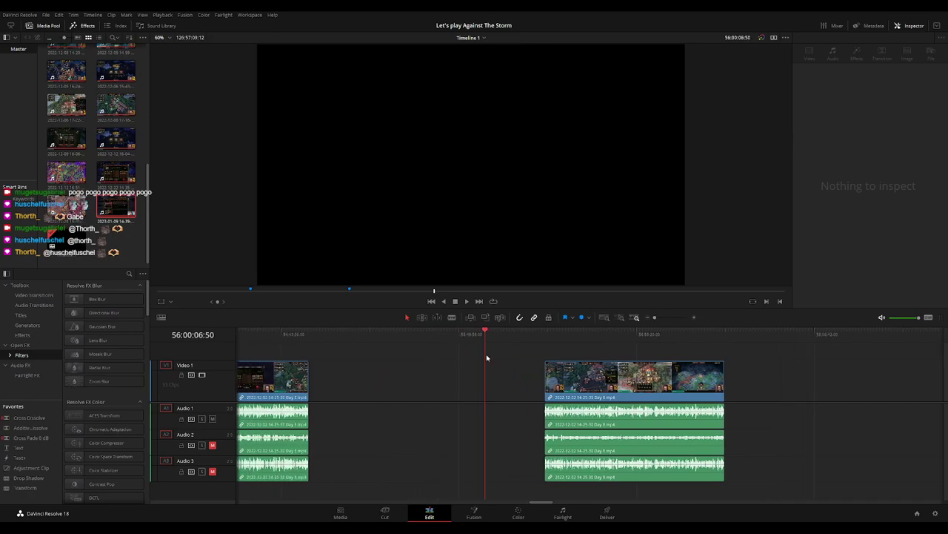
left_click(352, 337)
mouse_move(517, 335)
left_mouse_down()
mouse_move(590, 343)
mouse_move(577, 338)
left_mouse_up()
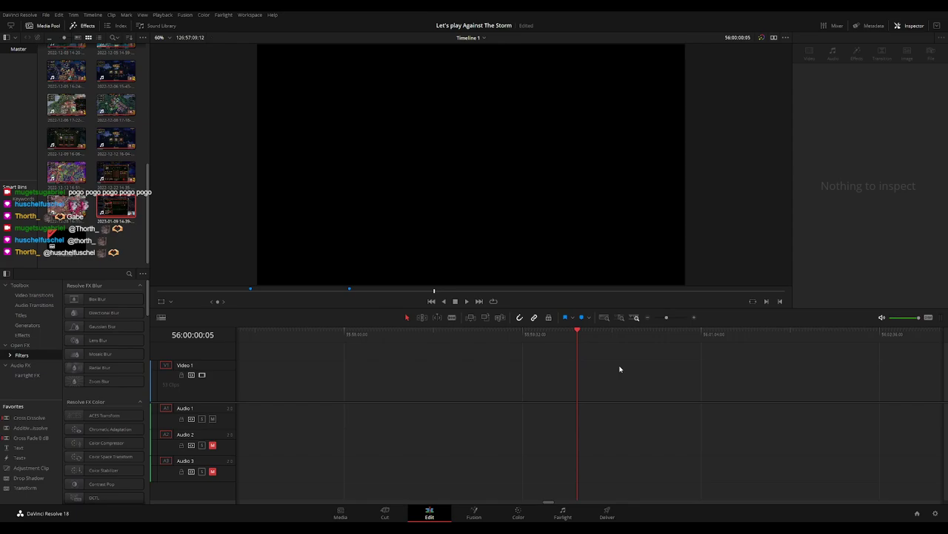
scroll(628, 370, "down", 3)
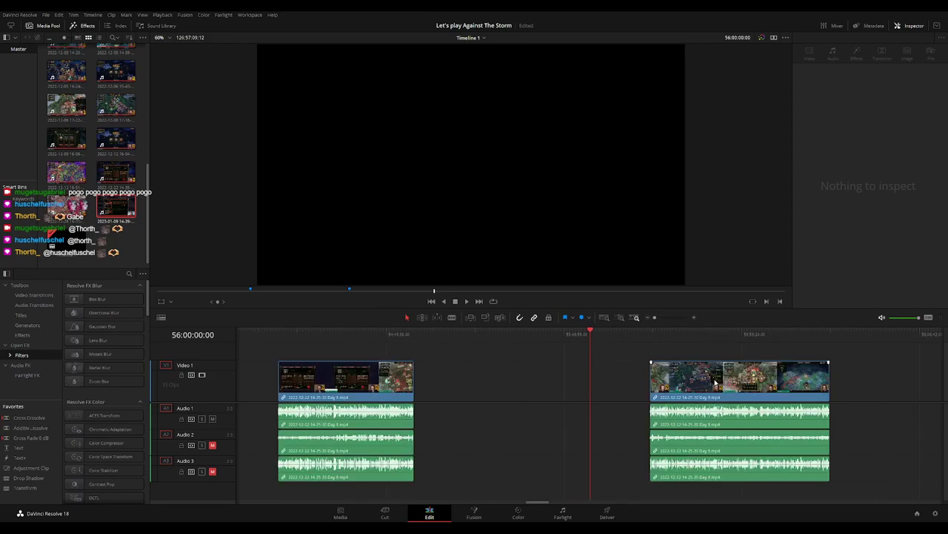
Slide the trailing Day 8 clip left to start at 56:00:00:00, then scrub through it to check.
left_click_drag(689, 368, 655, 348)
scroll(655, 348, "right", 5)
scroll(525, 351, "right", 1)
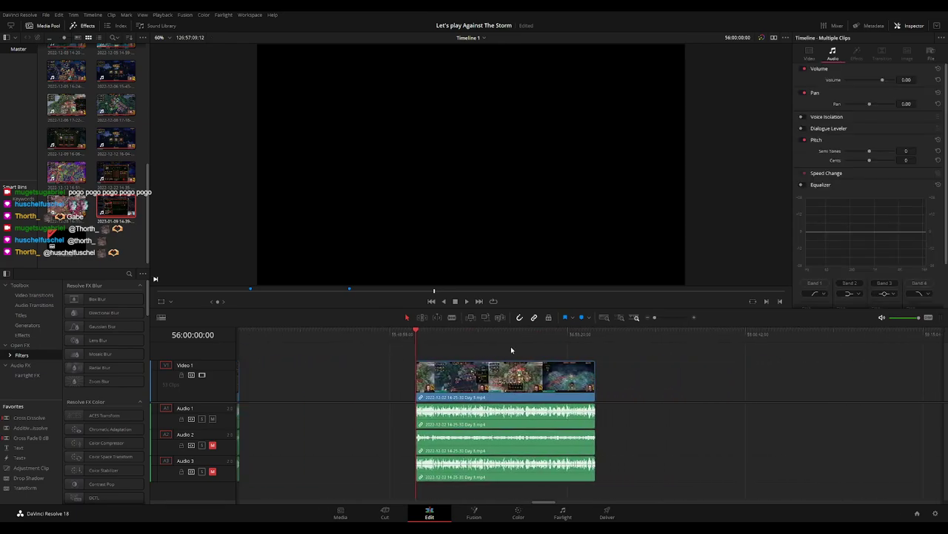
scroll(511, 349, "right", 3)
left_click_drag(343, 338, 593, 354)
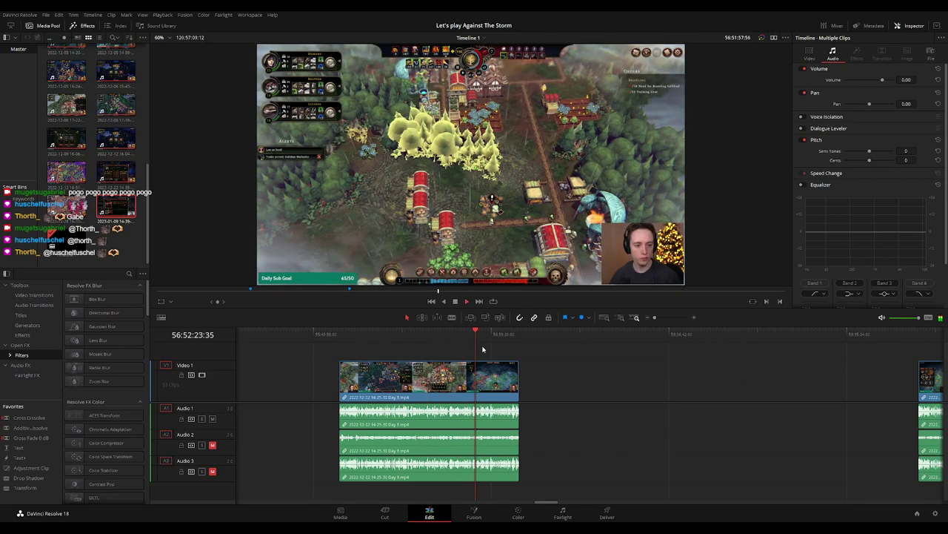
Preview the Day 8 clip's footage around 56:52:19 to choose a cut point.
scroll(593, 354, "up", 3)
left_click(550, 339)
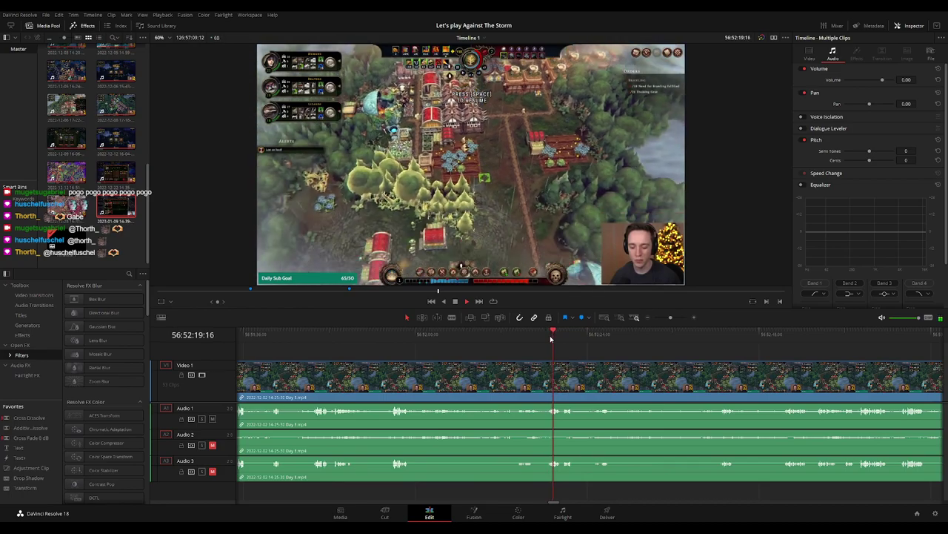
left_click(518, 339)
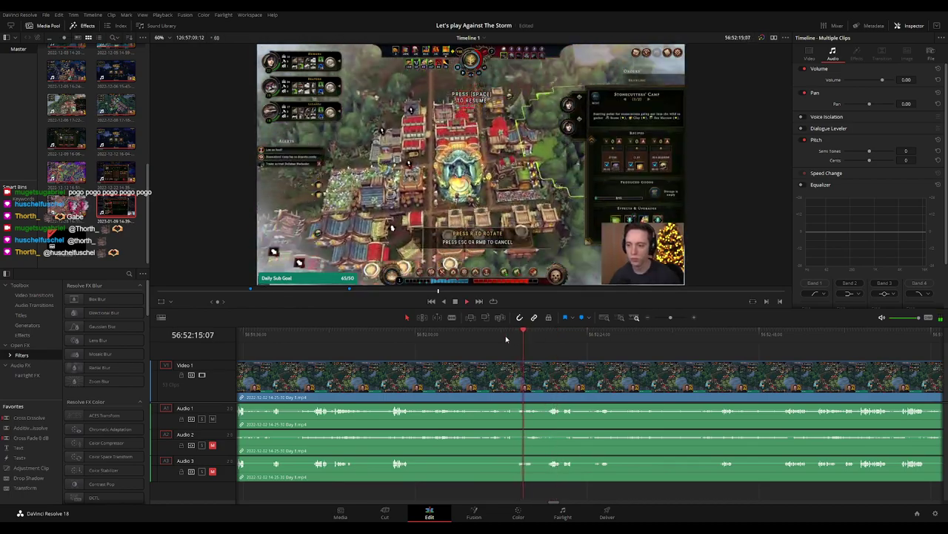
left_click(506, 339)
left_click(392, 339)
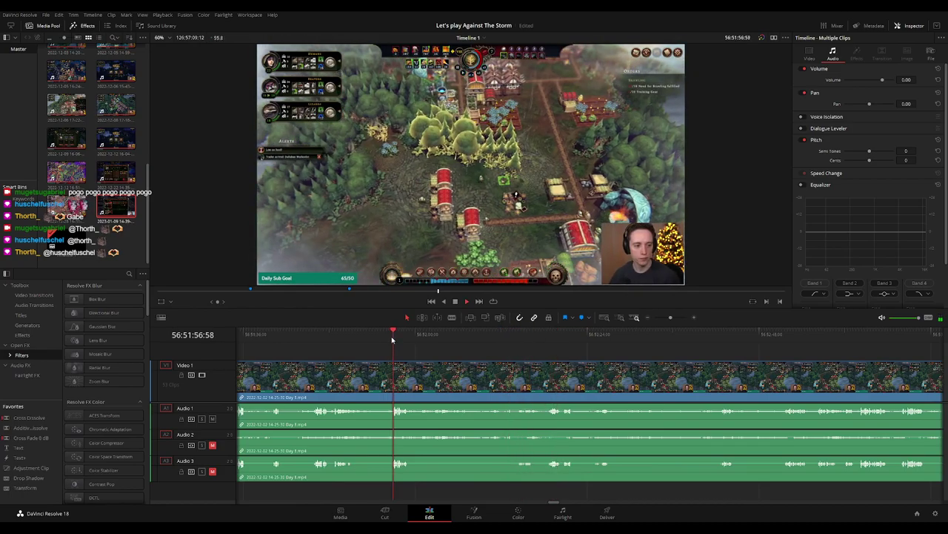
left_click(419, 339)
left_click(577, 340)
left_click(546, 338)
key("space")
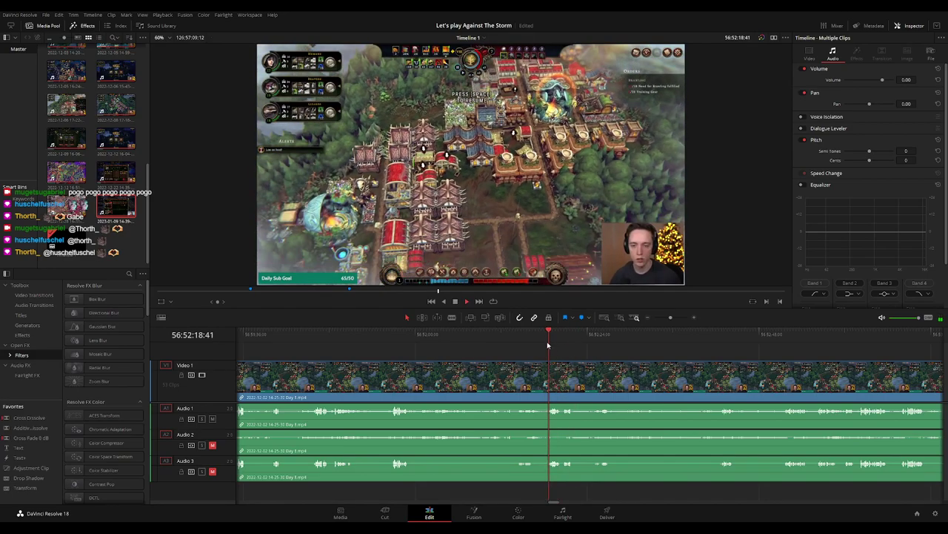
Set the playhead at 56:52:18:00 and split the video and all three audio tracks there.
scroll(447, 351, "up", 2)
left_click(564, 341)
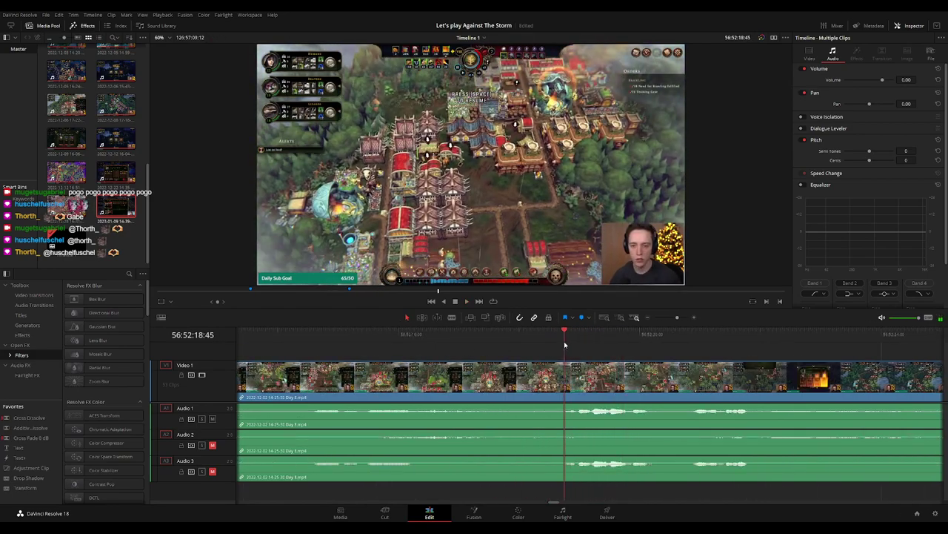
left_click(531, 348)
left_click_drag(531, 348, 520, 348)
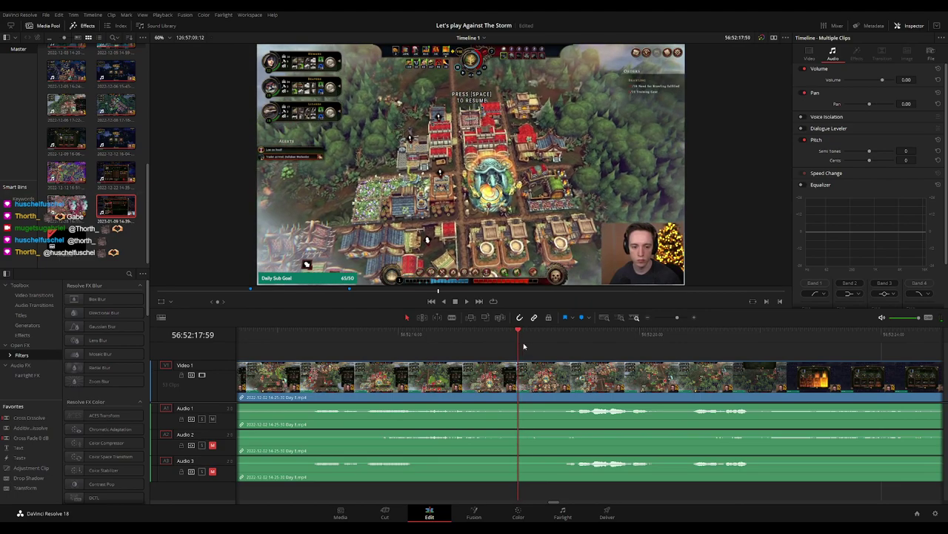
key("ctrl+b")
mouse_move(529, 386)
left_mouse_down()
mouse_move(582, 376)
mouse_move(485, 374)
left_mouse_up()
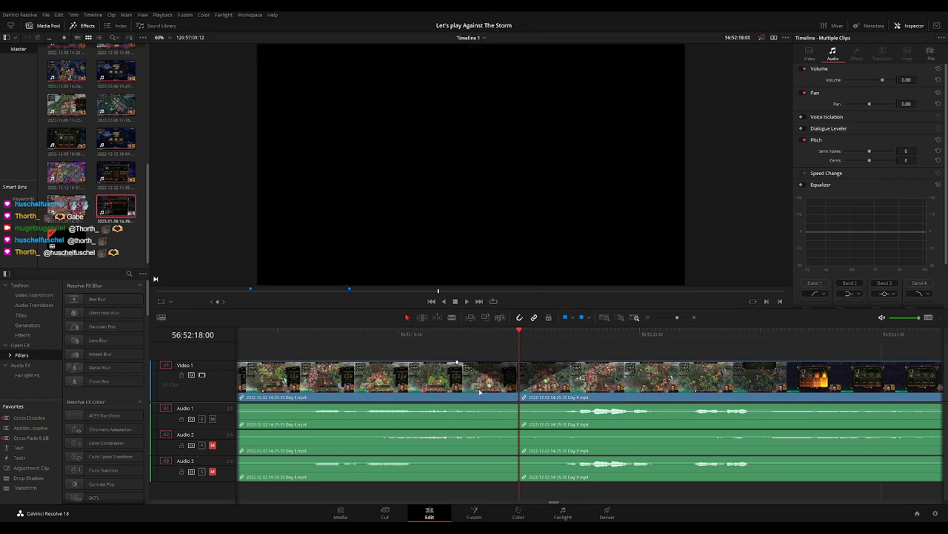
Fade Audio 1 and 3 out and back in at the cut, lengthen Audio 2's fade-out, and play back.
left_click_drag(517, 404, 455, 405)
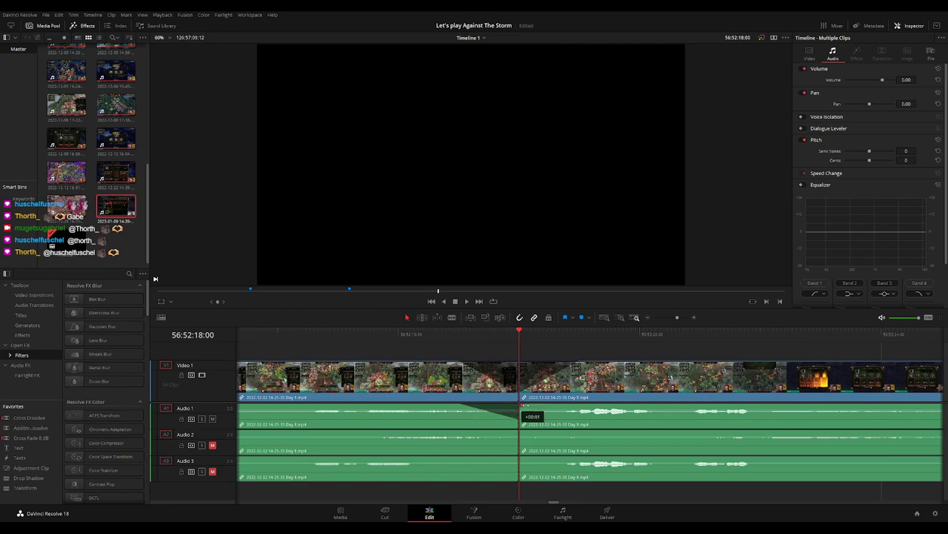
left_click_drag(523, 405, 578, 406)
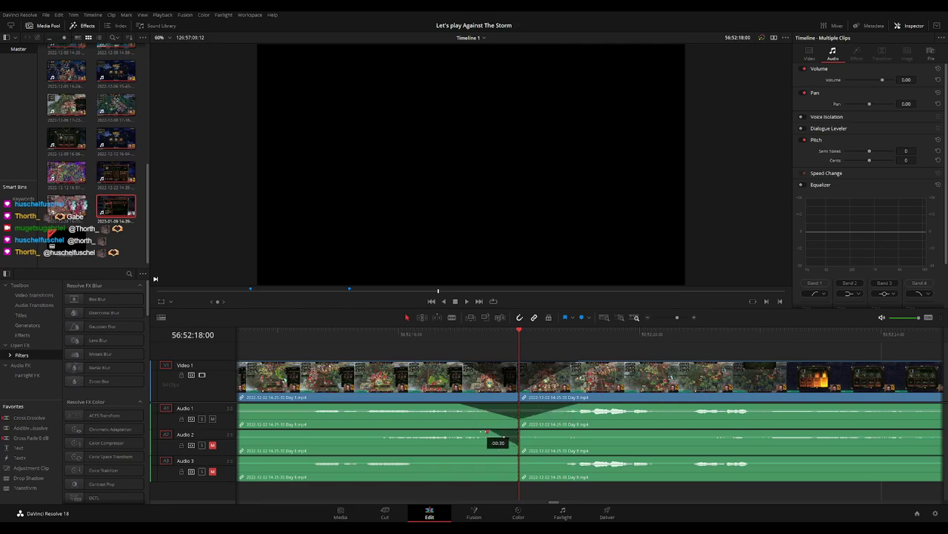
mouse_move(485, 432)
left_mouse_down()
mouse_move(465, 431)
mouse_move(577, 432)
left_mouse_up()
left_click_drag(515, 457, 468, 457)
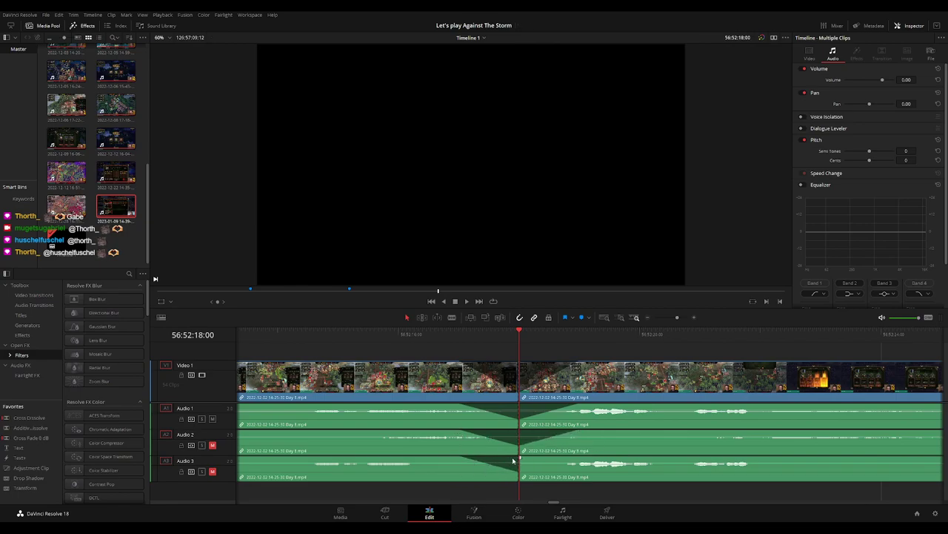
left_click_drag(520, 457, 572, 458)
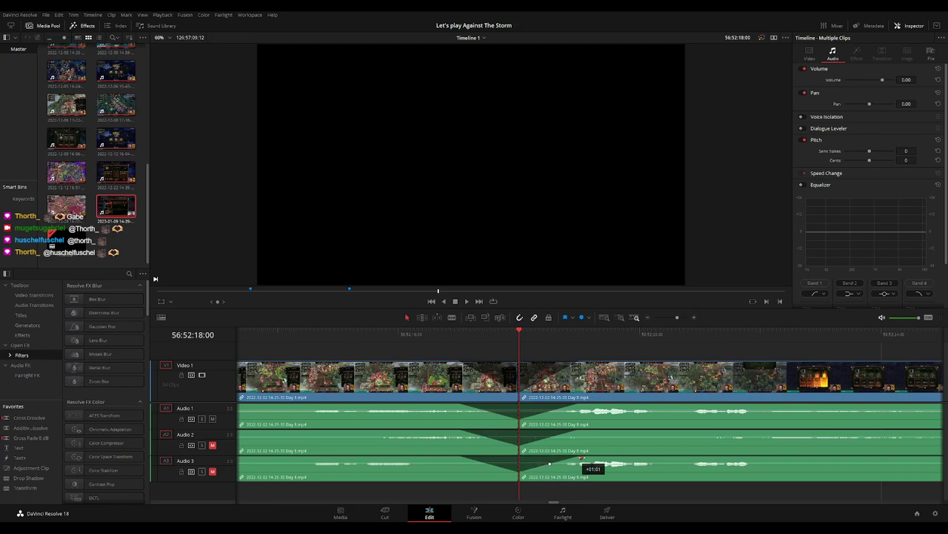
key("space")
Move the short leftover clip up against the following footage and clear the selection.
scroll(652, 362, "down", 3)
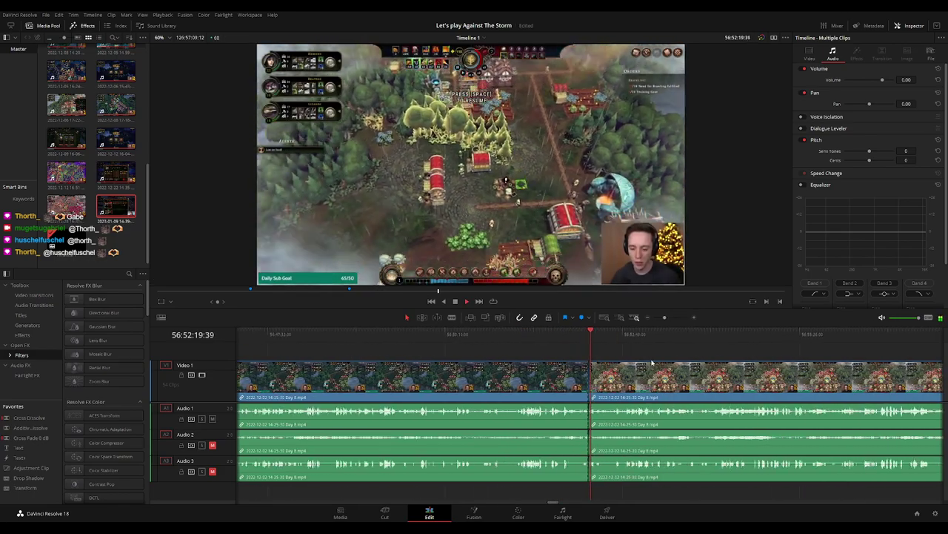
scroll(652, 362, "down", 5)
scroll(593, 358, "right", 2)
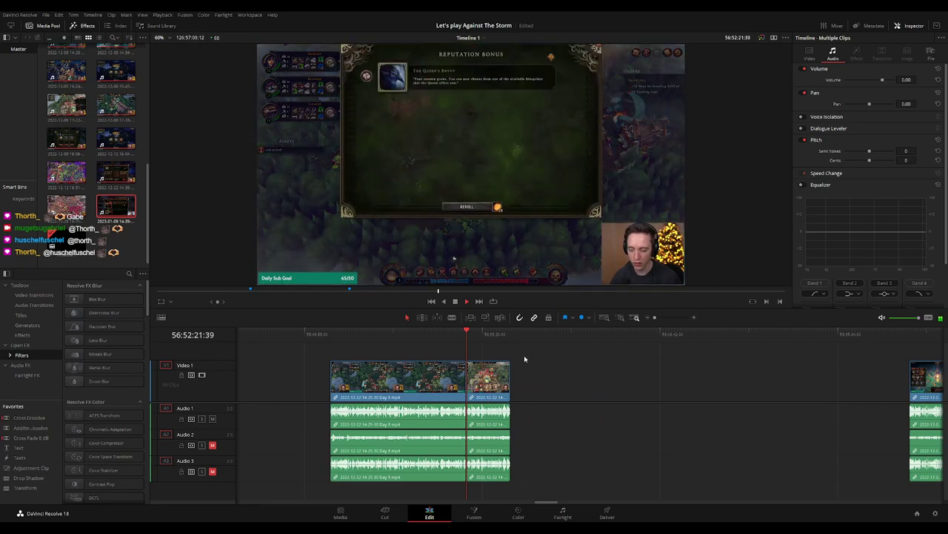
key("Home")
scroll(467, 356, "right", 2)
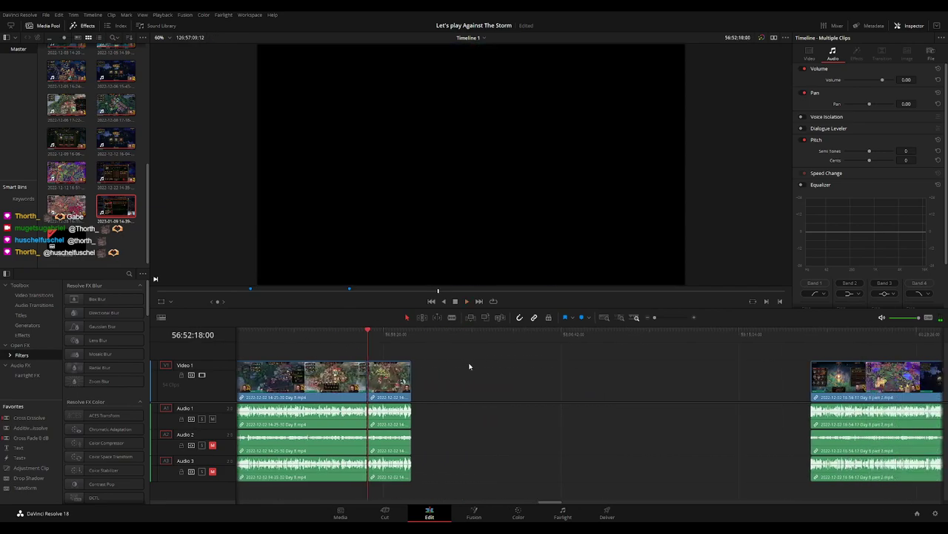
left_click_drag(393, 380, 784, 378)
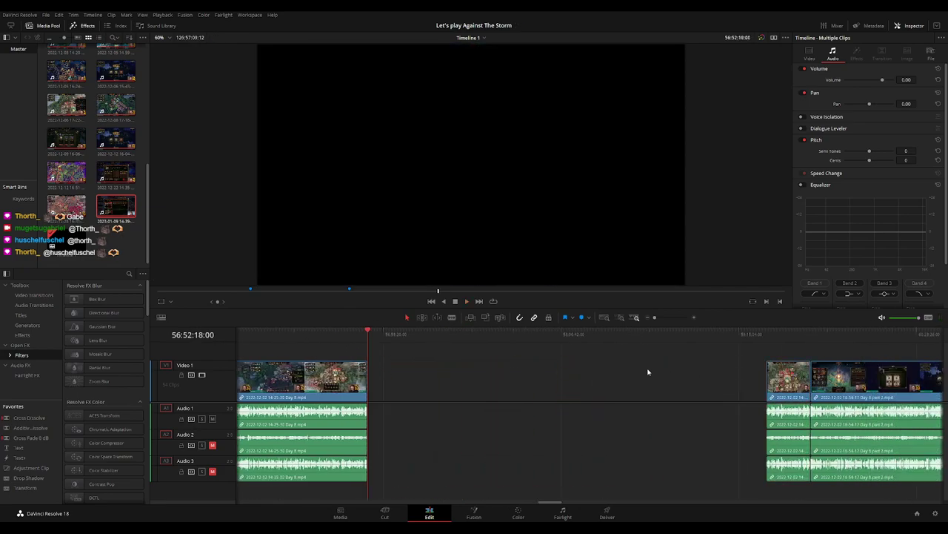
left_click(463, 364)
Set the playhead to 58:00:00:00 and drag both clips so they start there.
left_click(470, 335)
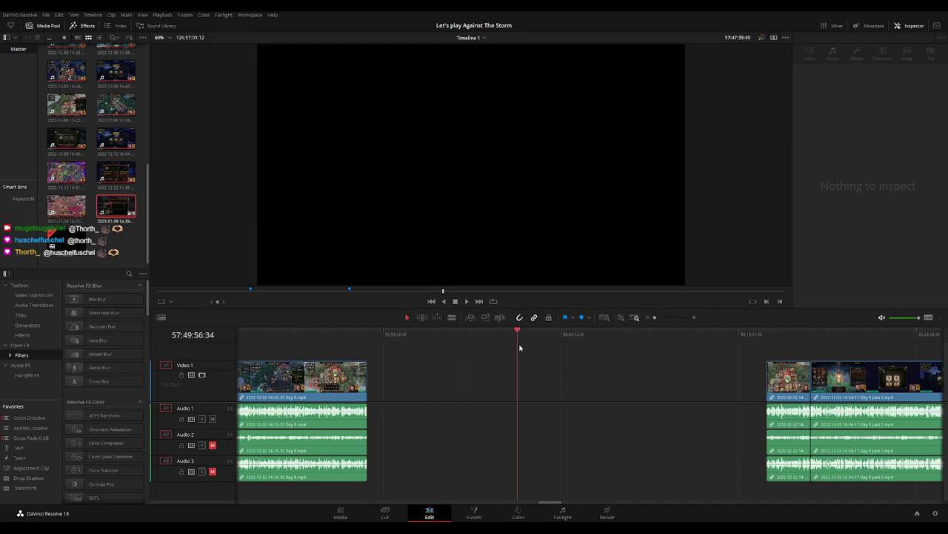
left_click_drag(519, 348, 546, 345)
scroll(595, 358, "up", 2)
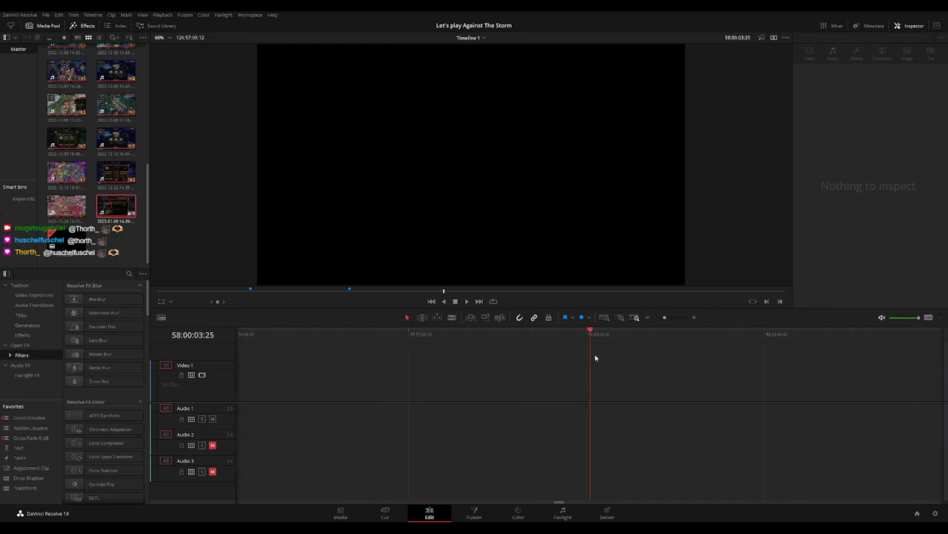
left_click_drag(589, 338, 585, 338)
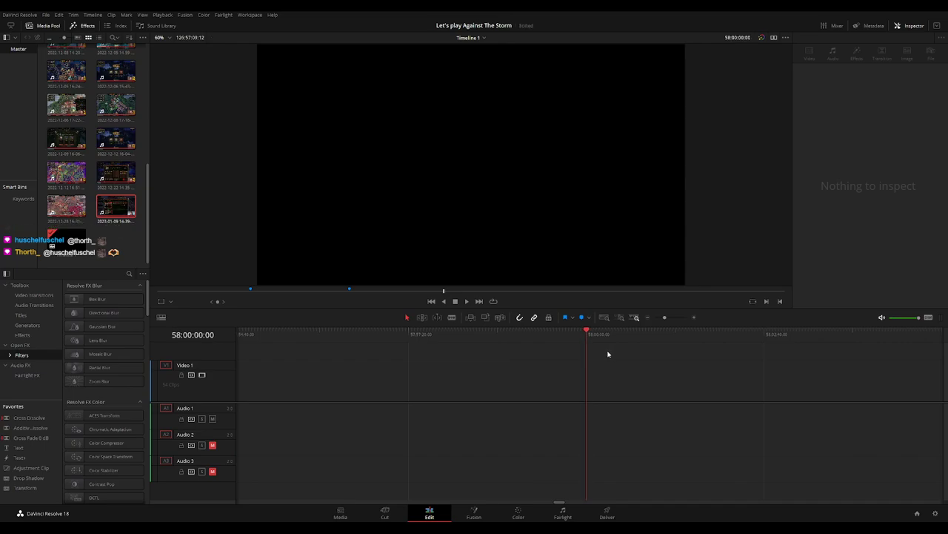
scroll(608, 355, "down", 2)
scroll(489, 366, "right", 3)
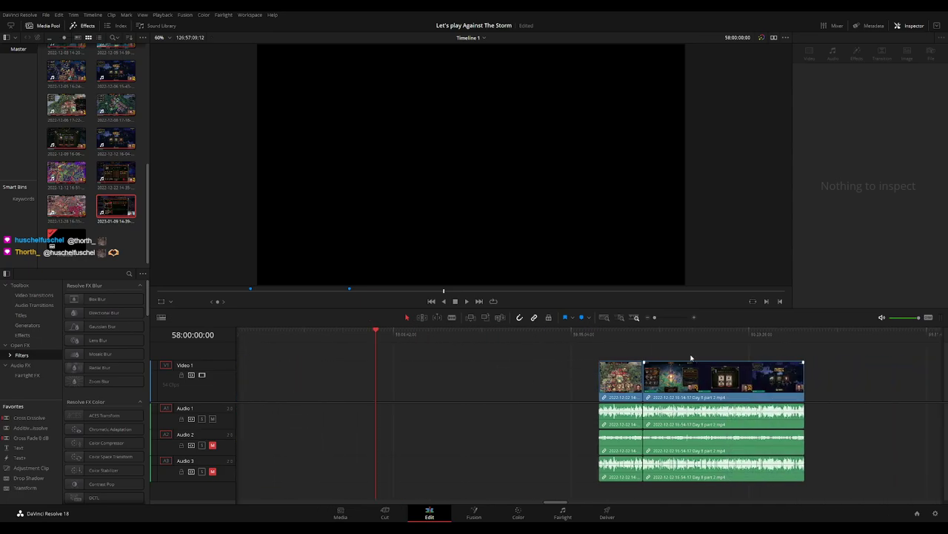
left_click_drag(710, 378, 487, 378)
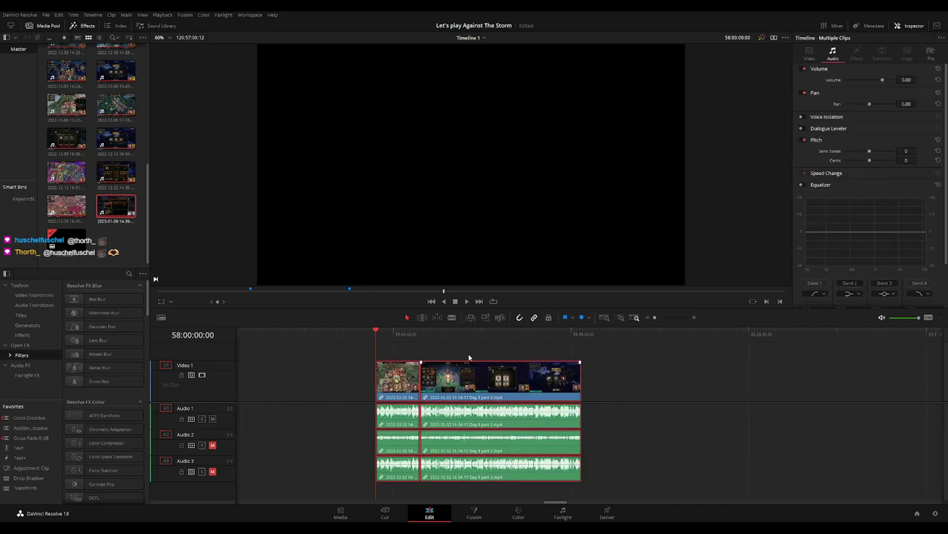
left_click(469, 358)
key("space")
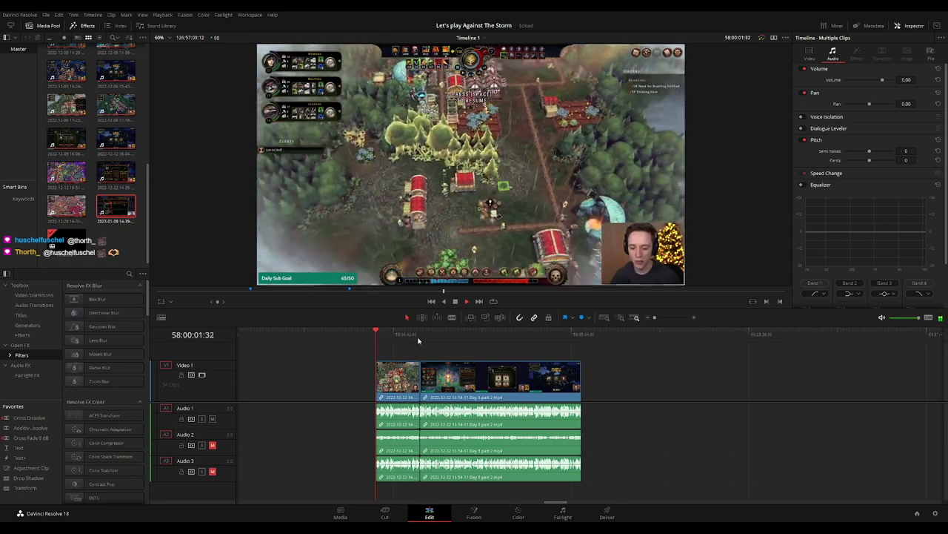
left_click(419, 340)
scroll(570, 343, "up", 3)
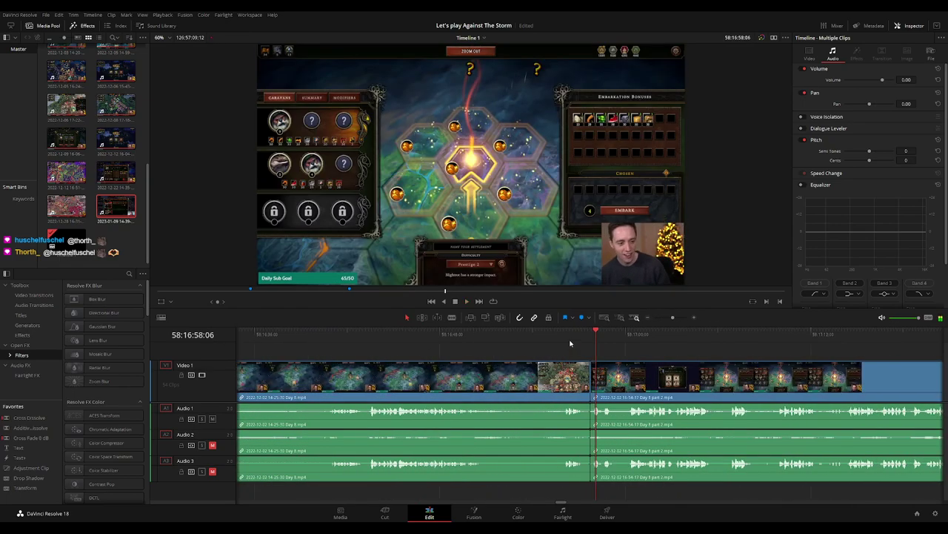
left_click_drag(570, 343, 582, 344)
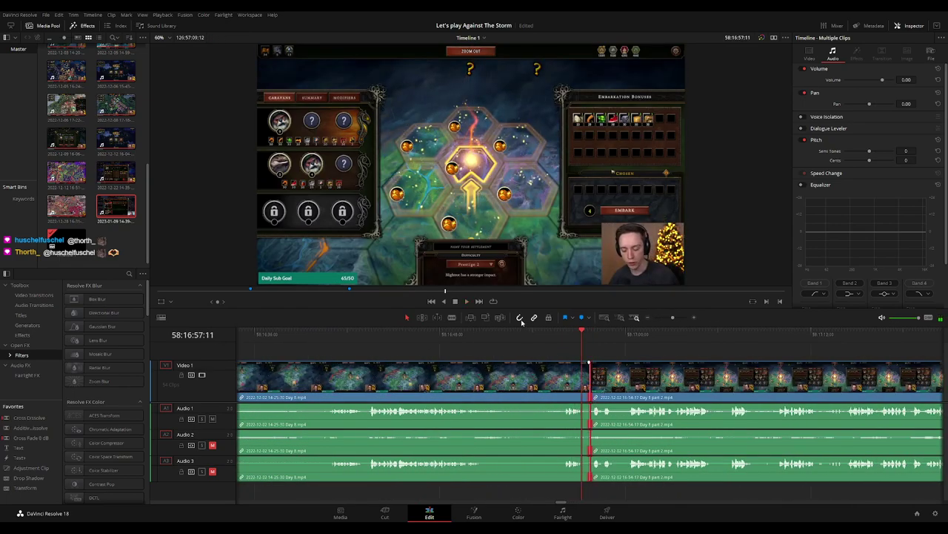
key("space")
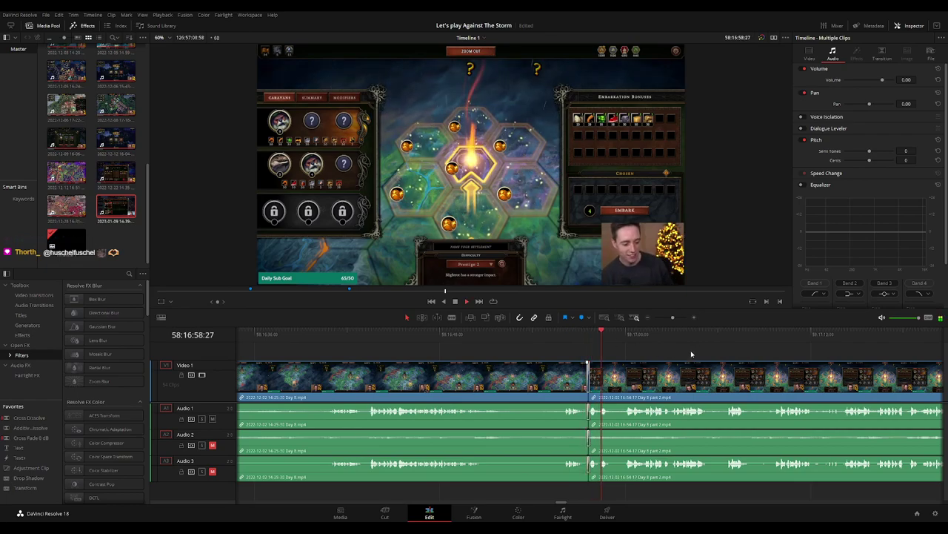
scroll(697, 357, "down", 3)
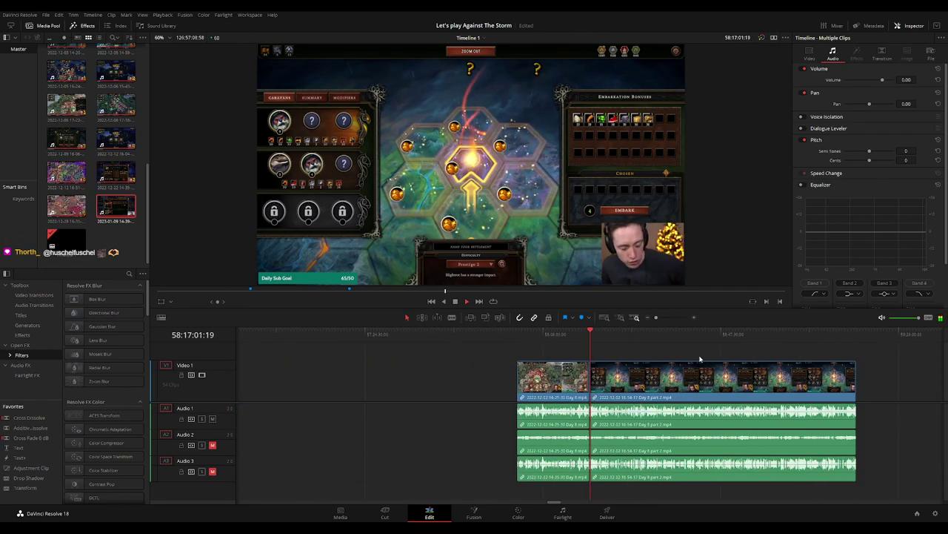
scroll(616, 354, "right", 3)
scroll(606, 351, "right", 2)
scroll(500, 356, "right", 3)
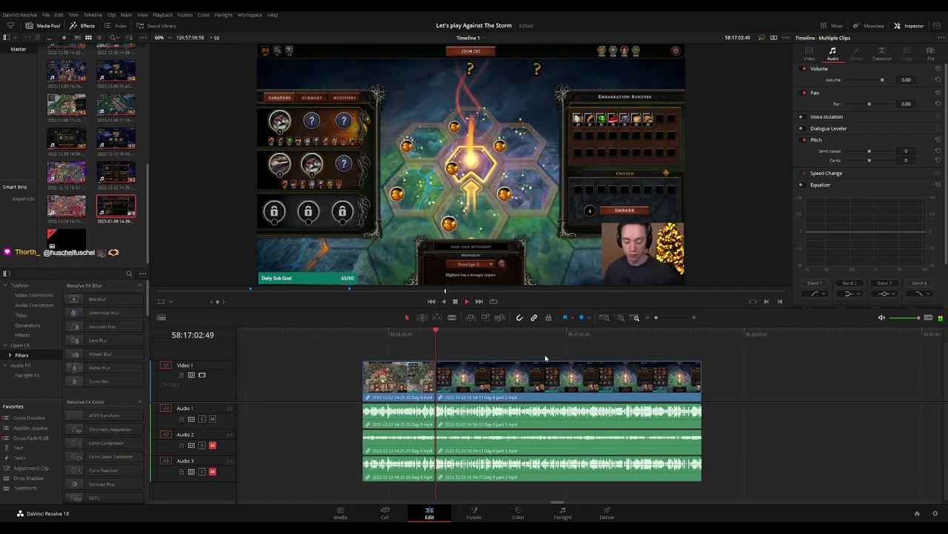
key("Home")
Play through the later footage and adjust the timeline zoom level.
left_click(502, 339)
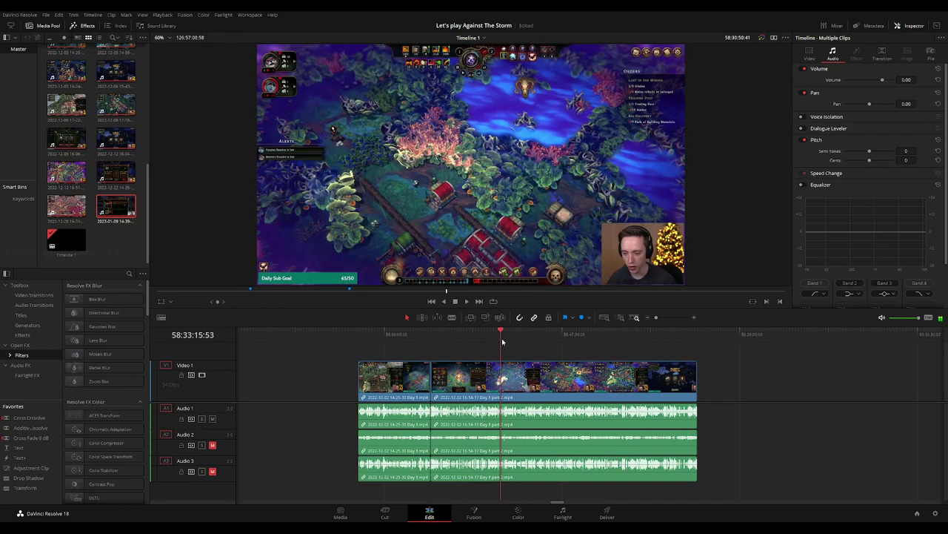
left_click_drag(502, 339, 581, 344)
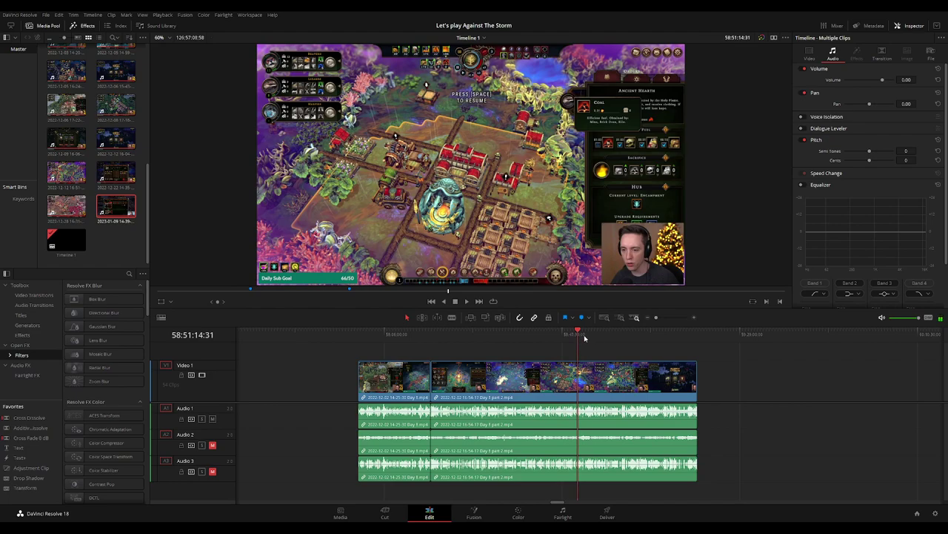
left_click(584, 338)
key("space")
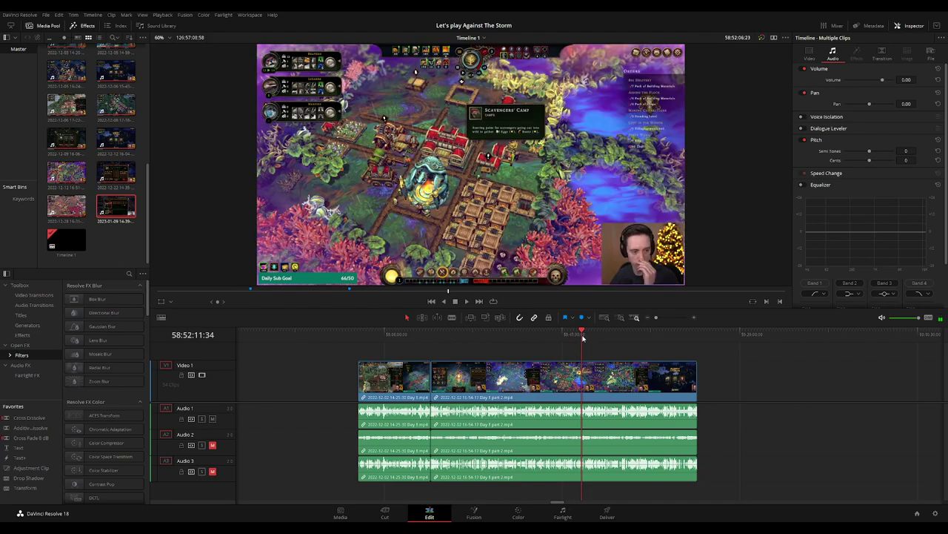
key("ctrl+equal")
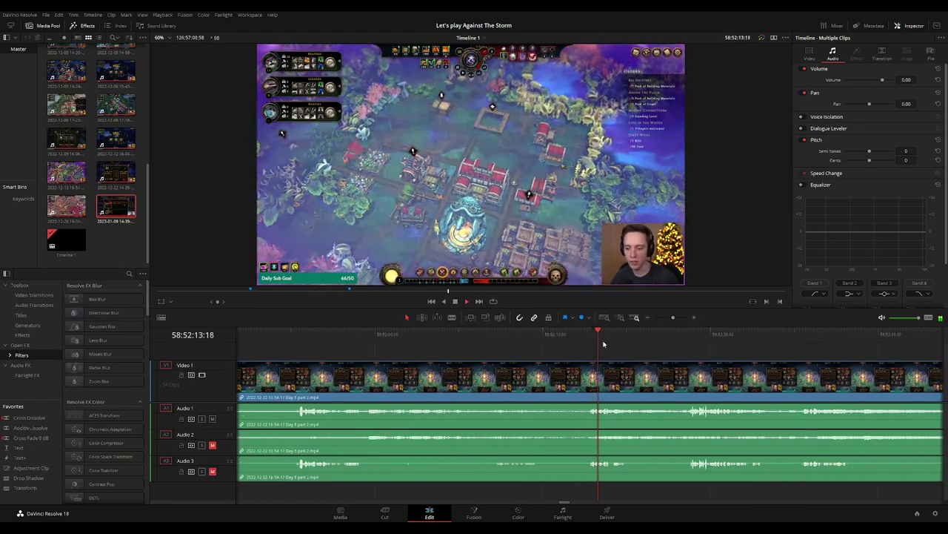
key("ctrl+equal")
key("ctrl+minus")
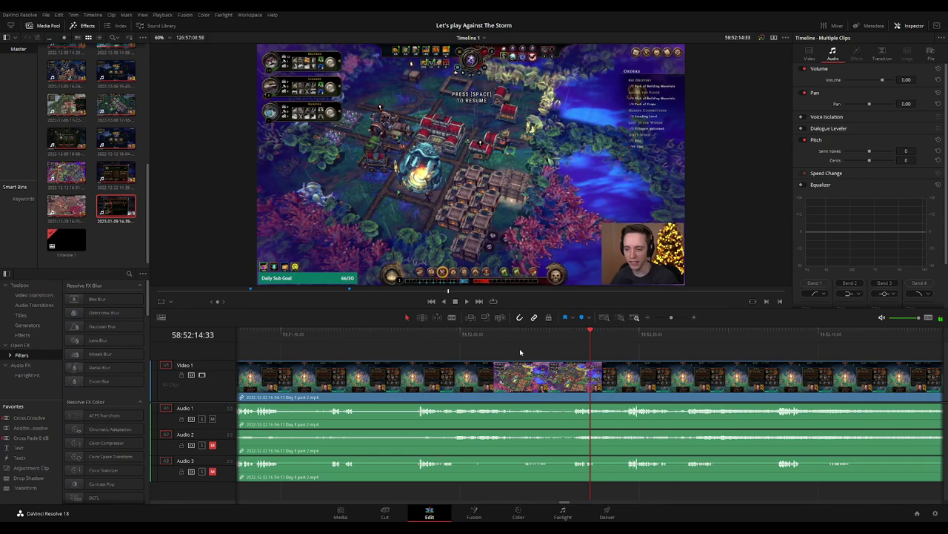
Replay the footage from an earlier point, skipping ahead, then stop playback.
left_click(412, 338)
key("space")
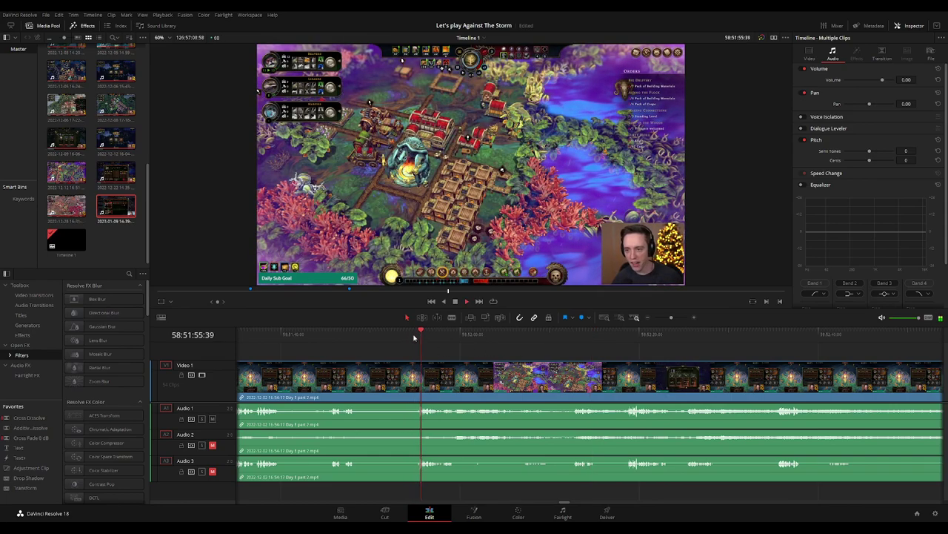
left_click(572, 335)
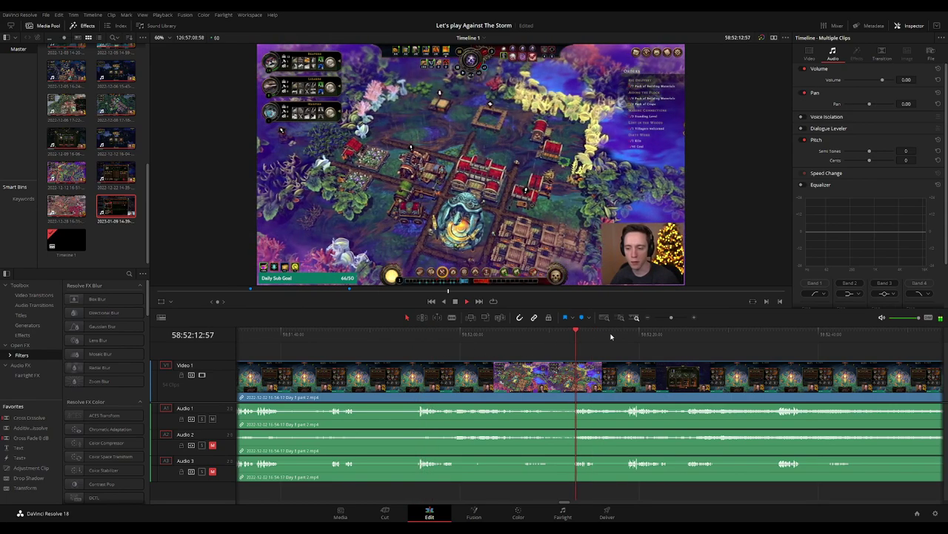
left_click(615, 335)
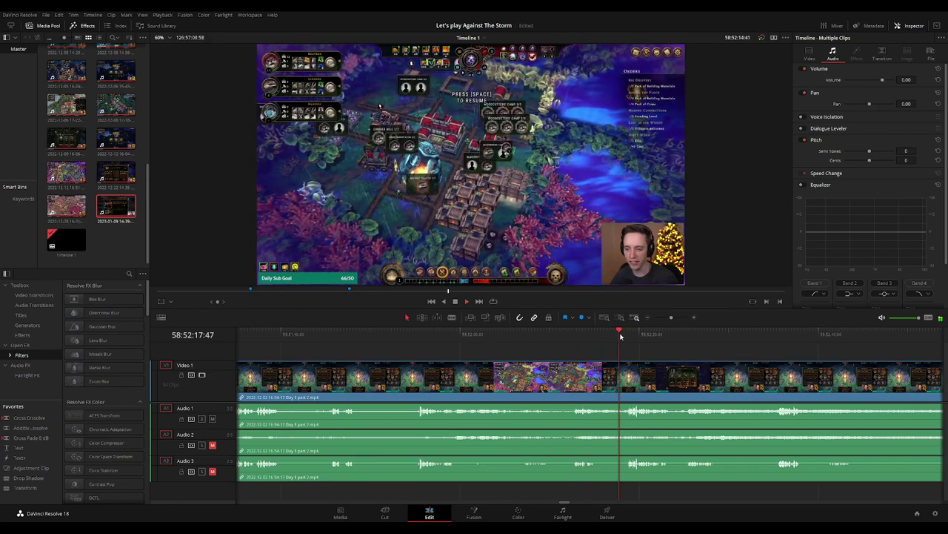
scroll(620, 361, "right", 3)
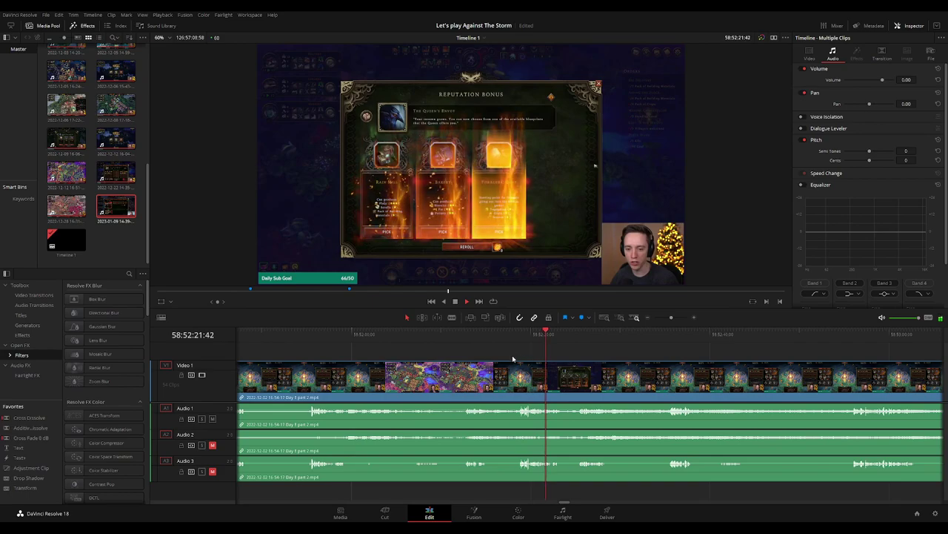
scroll(503, 359, "up", 2)
key("space")
Set the playhead to 58:52:18:00 and blade-cut the Day 8 part 2 clip there.
scroll(455, 363, "up", 2)
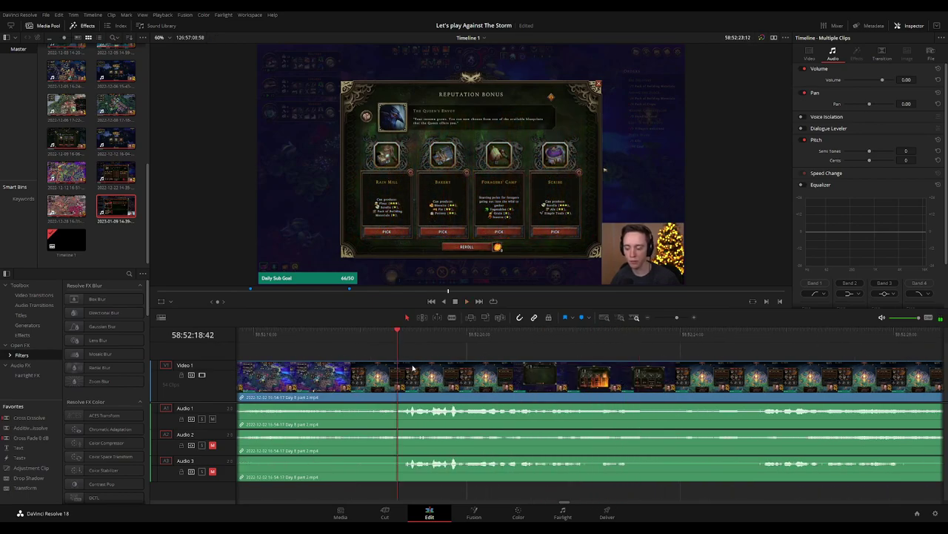
left_click(600, 338)
scroll(600, 338, "left", 3)
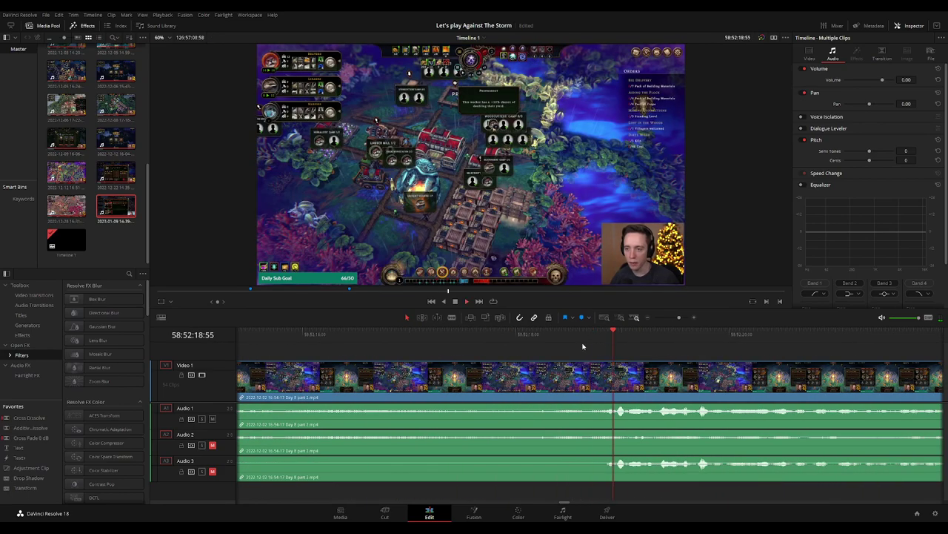
left_click_drag(601, 338, 516, 340)
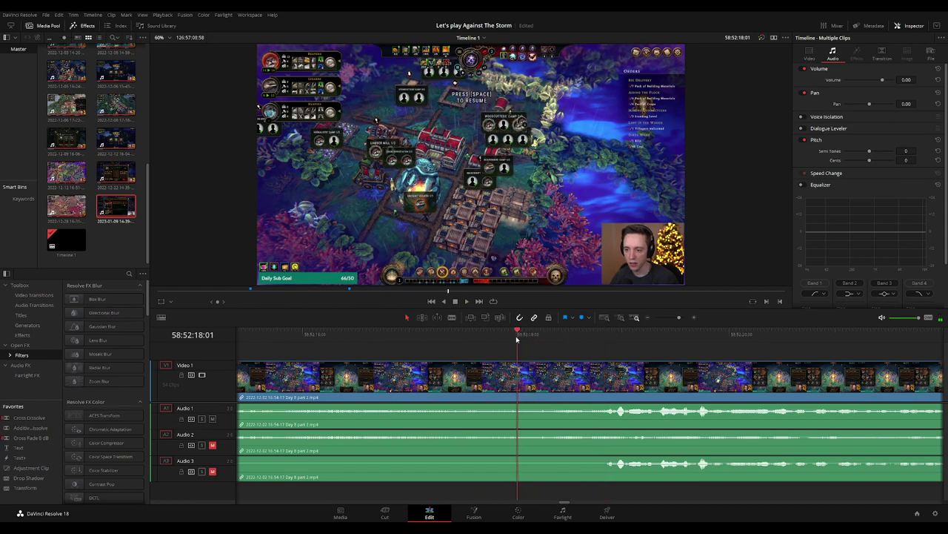
left_click(517, 376)
Return to the Selection tool and fade the video out and back in around the 58:52:18:00 cut.
key("a")
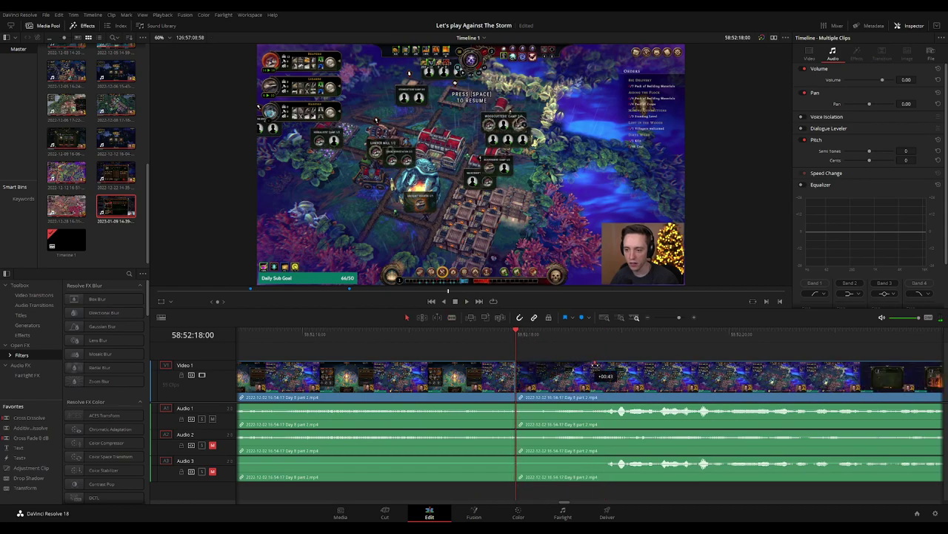
left_click_drag(527, 376, 627, 366)
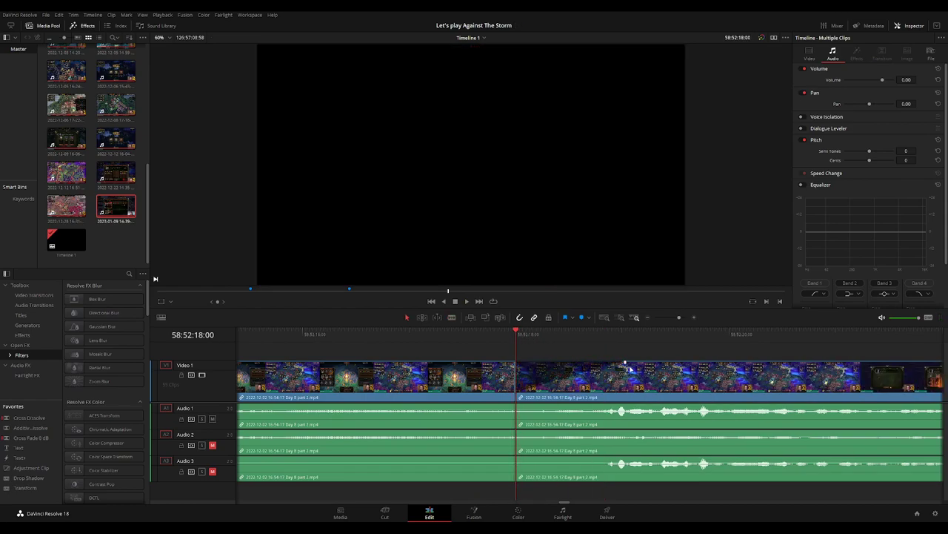
left_click_drag(515, 363, 406, 376)
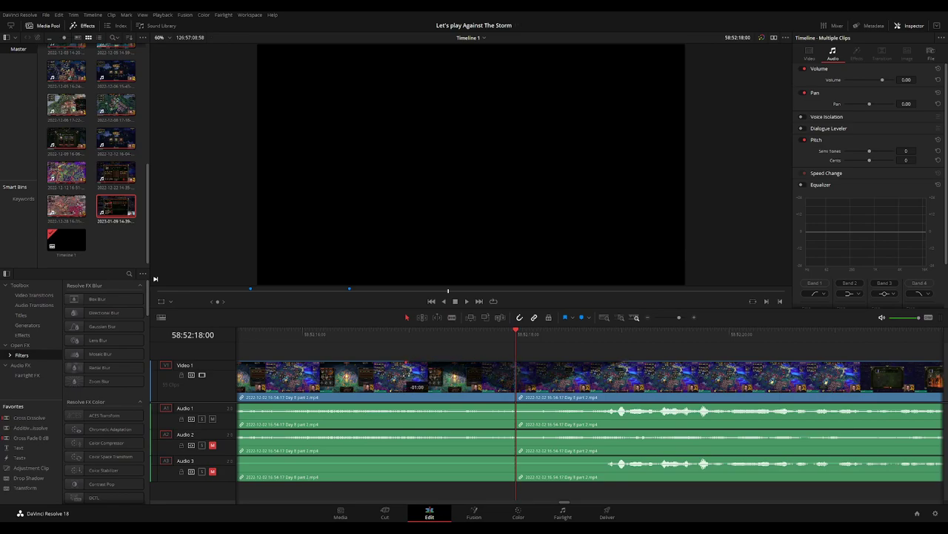
Fade Audio 1, 2 and 3 out before the cut and back in after it.
left_click_drag(513, 405, 410, 405)
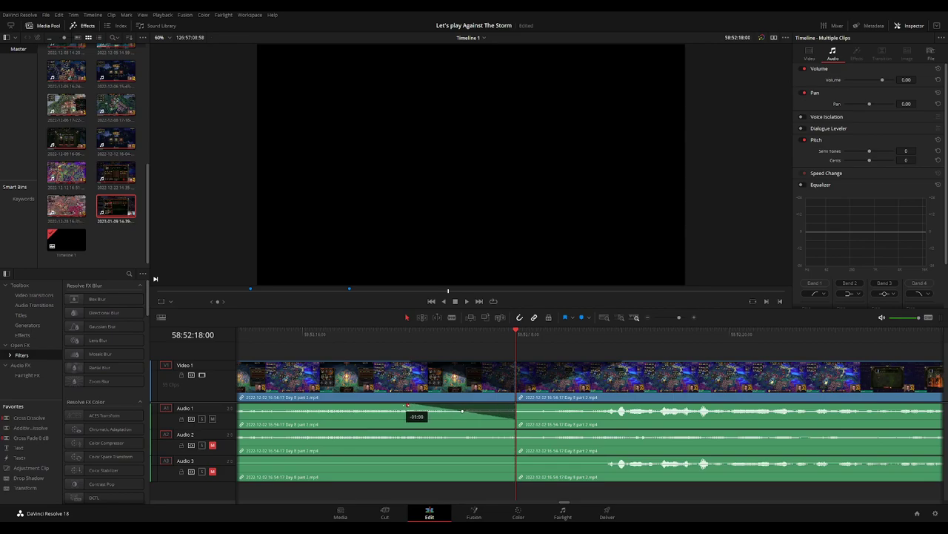
left_click_drag(518, 406, 625, 407)
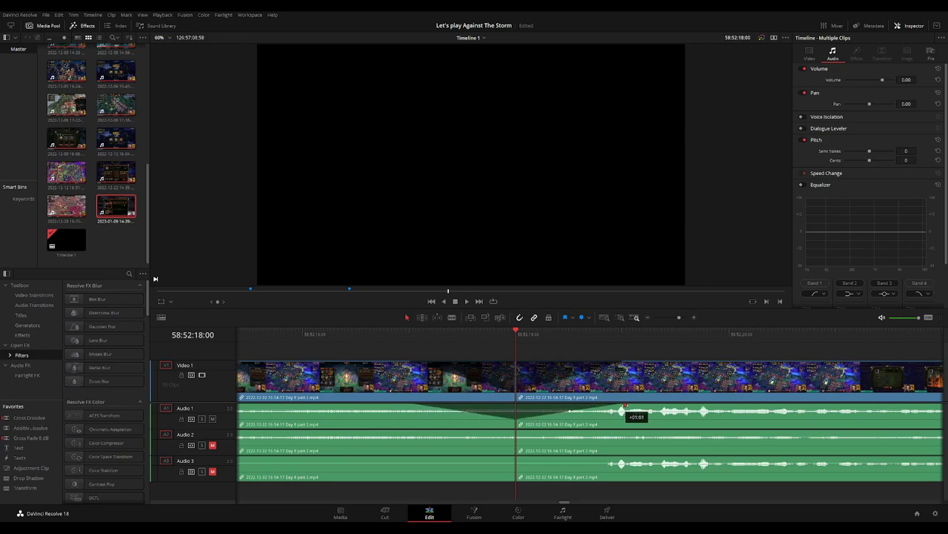
left_click_drag(513, 431, 410, 431)
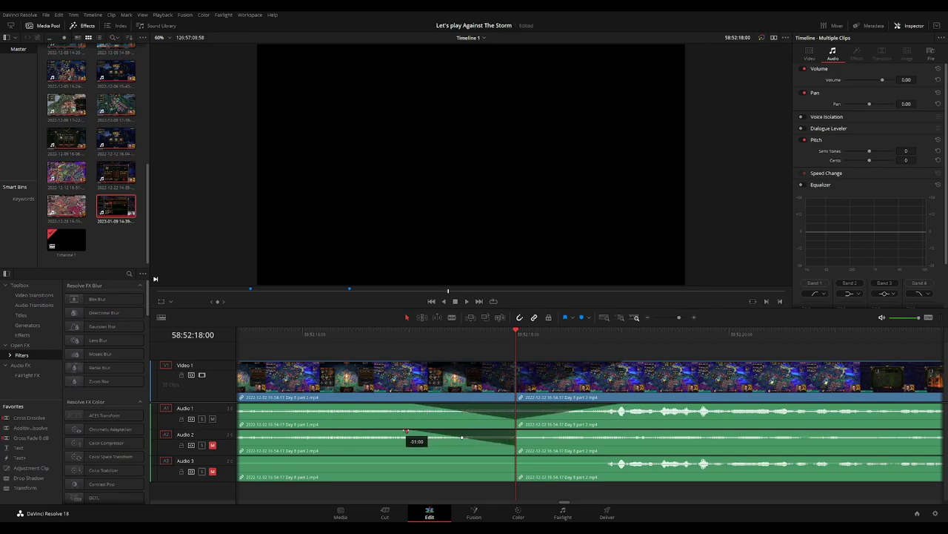
left_click_drag(515, 432, 624, 431)
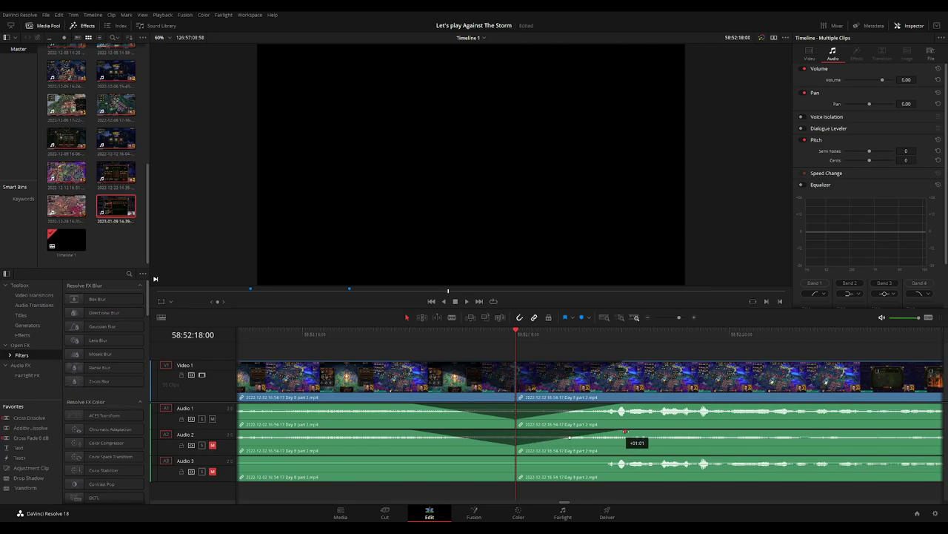
left_click_drag(515, 460, 409, 458)
left_click_drag(517, 460, 624, 460)
Play the faded cut, then drag the piece after it far right, leaving an empty gap.
key("space")
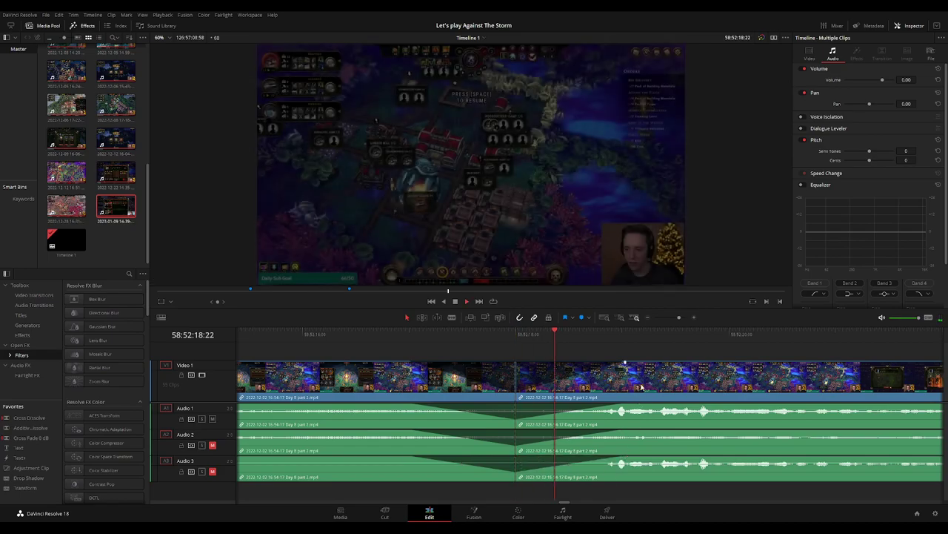
scroll(699, 374, "down", 3)
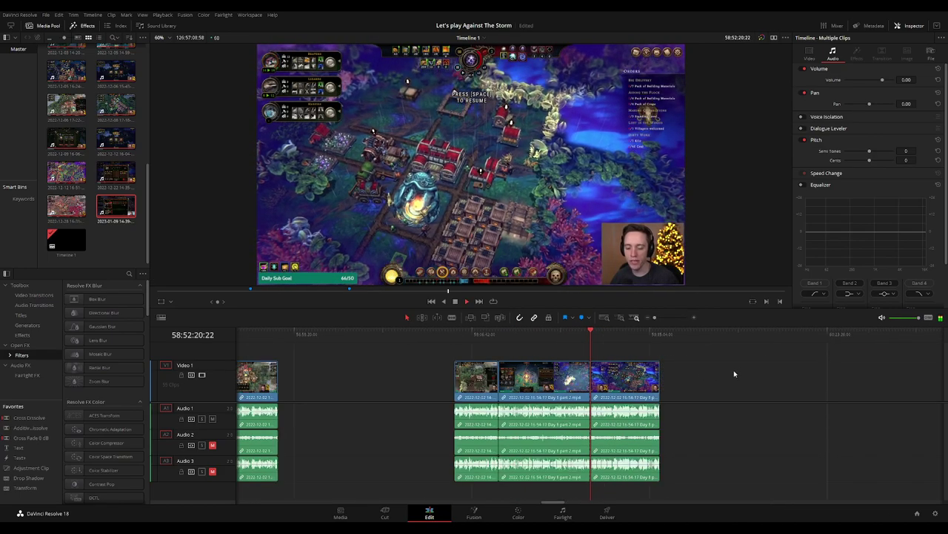
scroll(733, 370, "right", 3)
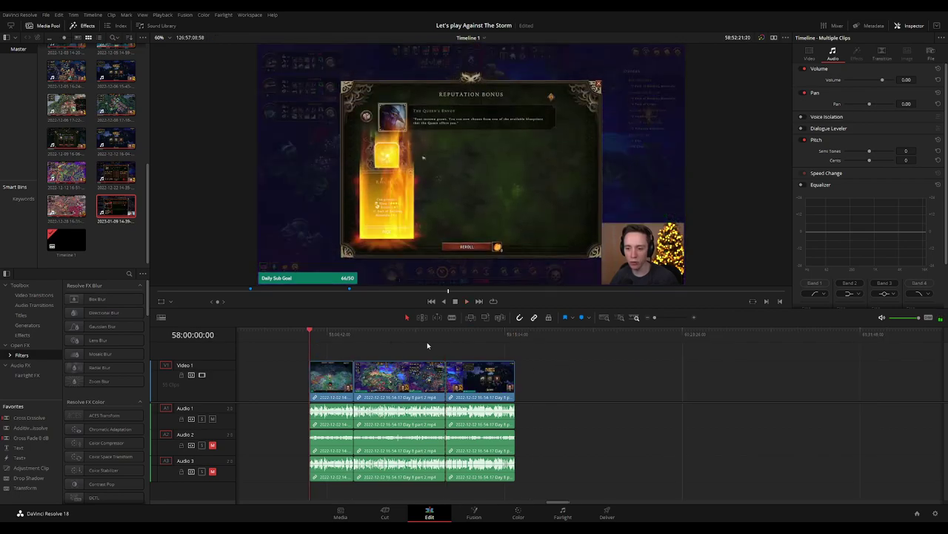
key("space")
scroll(442, 366, "down", 2)
left_click_drag(335, 380, 660, 380)
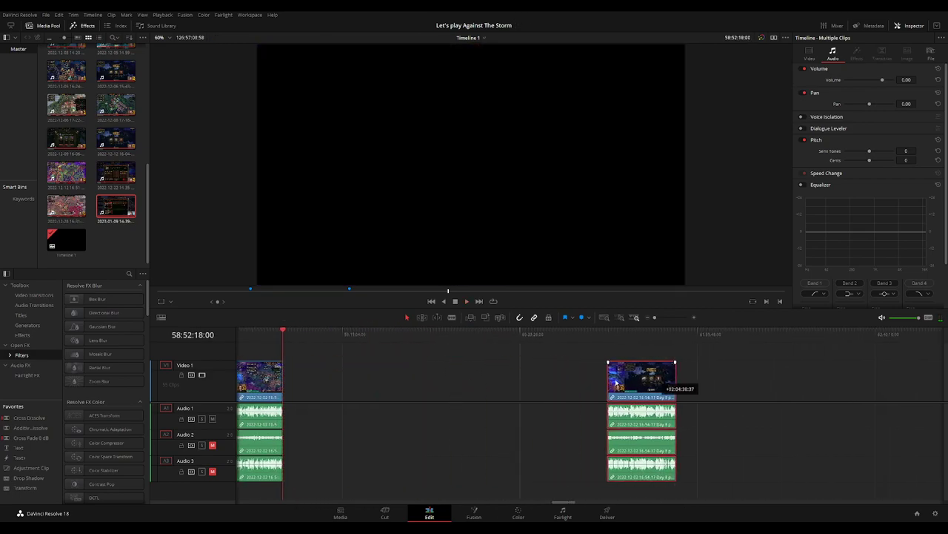
left_click(514, 360)
scroll(576, 353, "left", 3)
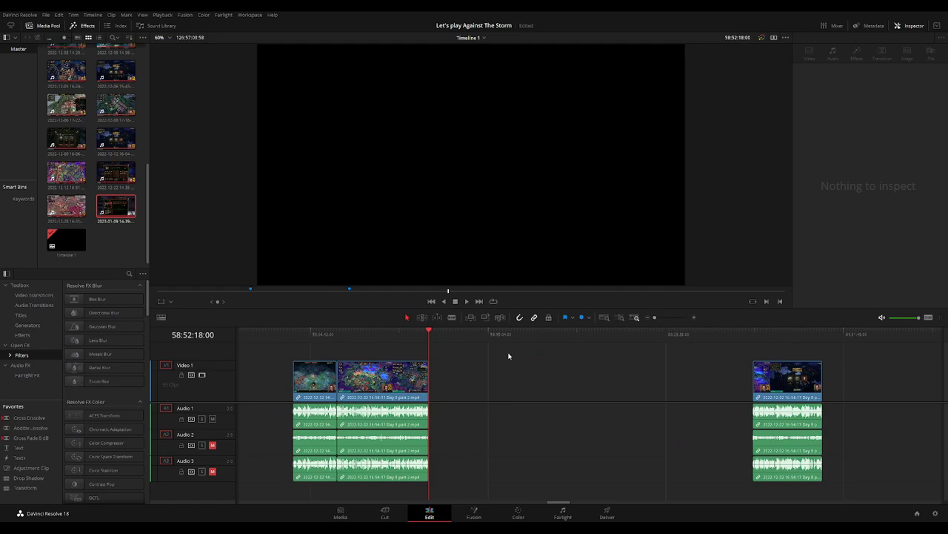
mouse_move(429, 340)
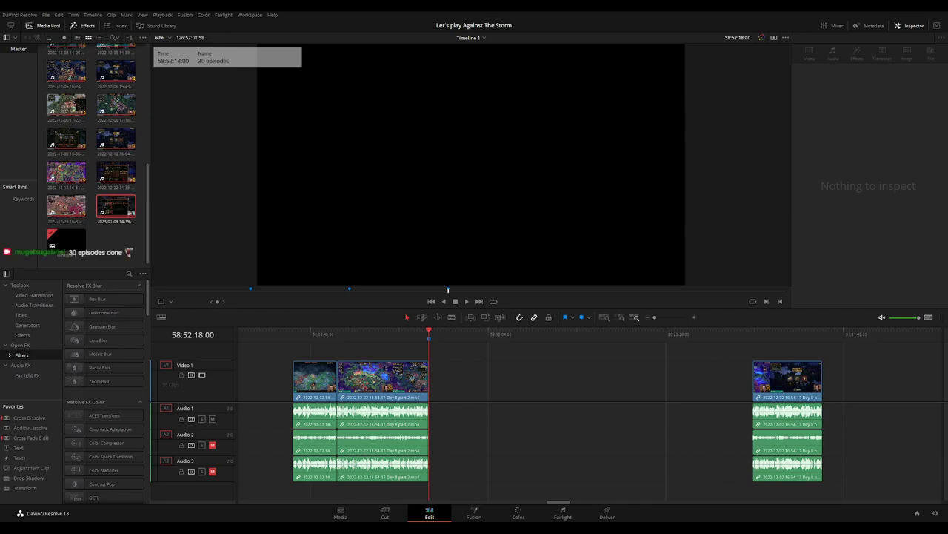
left_click(535, 389)
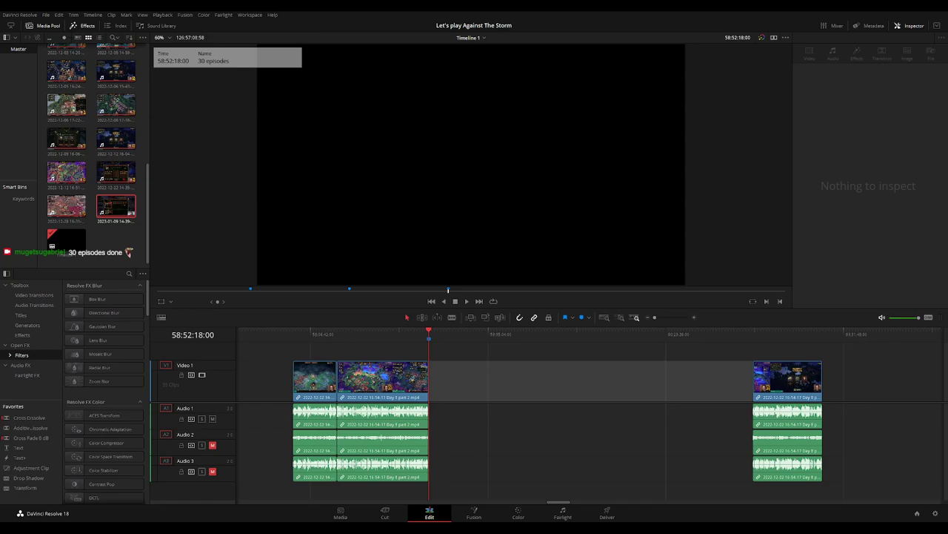
scroll(403, 351, "right", 4)
scroll(397, 353, "right", 1)
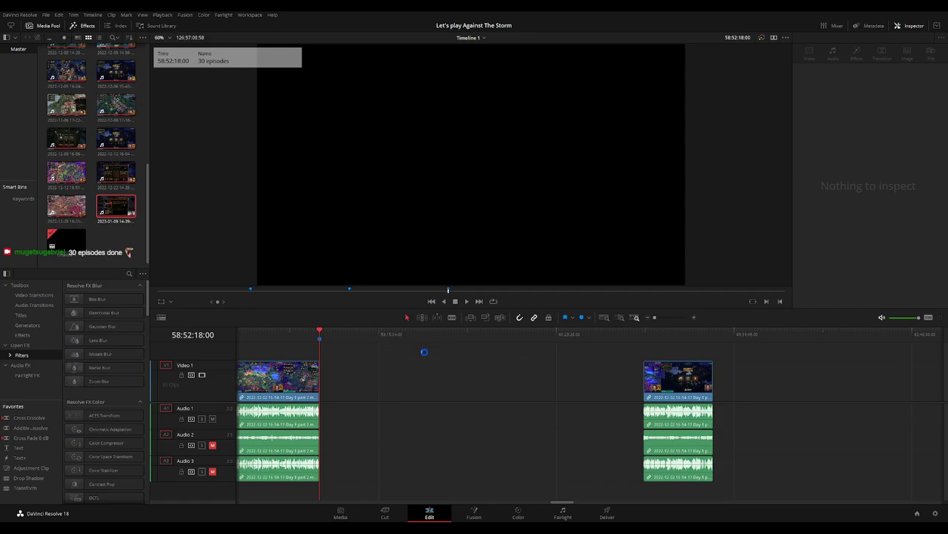
key("Home")
key("space")
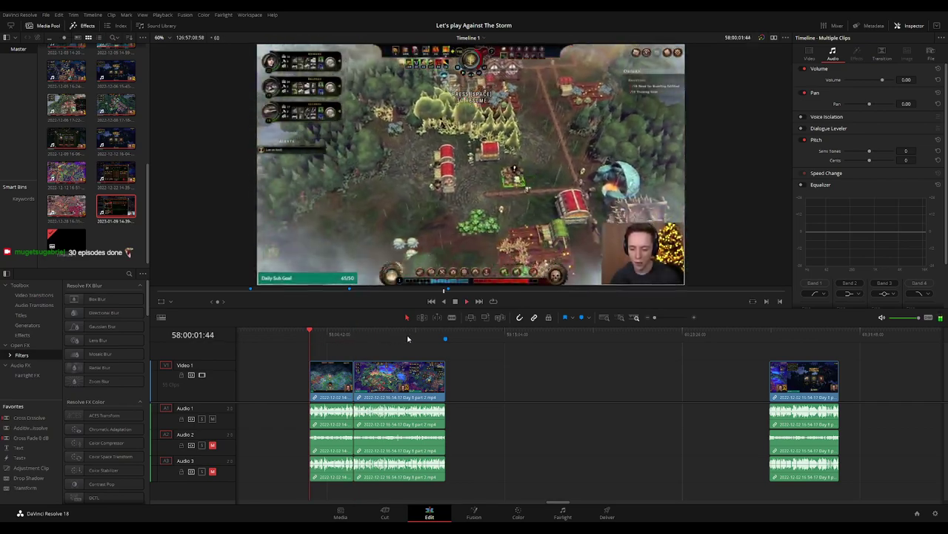
Set the playhead to 60:00:00:00 and snap the later Day 8 clip to start there.
left_click(446, 334)
scroll(402, 360, "down", 2)
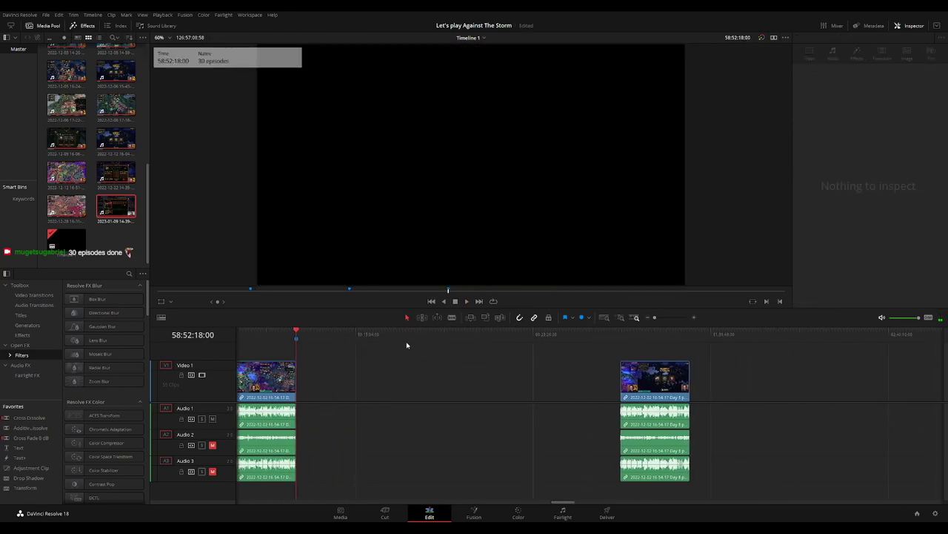
left_click_drag(387, 345, 473, 348)
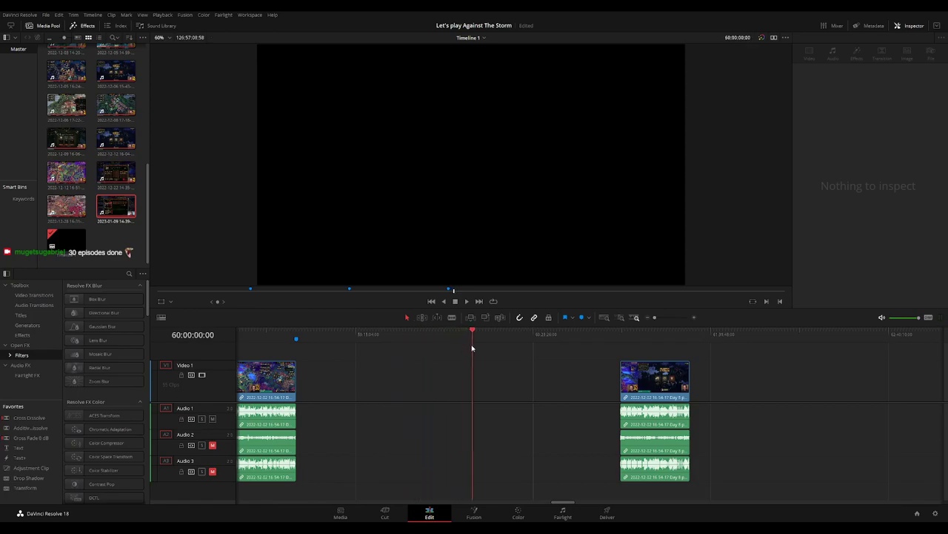
left_click_drag(645, 387, 497, 387)
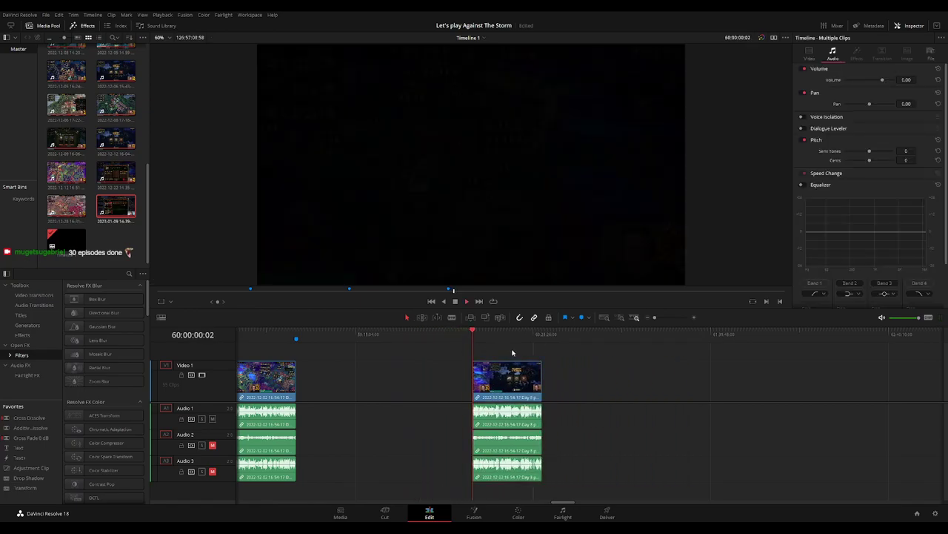
Scroll along the timeline and place the playhead at the join with the Day 9 clip.
scroll(474, 348, "right", 3)
scroll(359, 327, "right", 5)
scroll(360, 327, "left", 10)
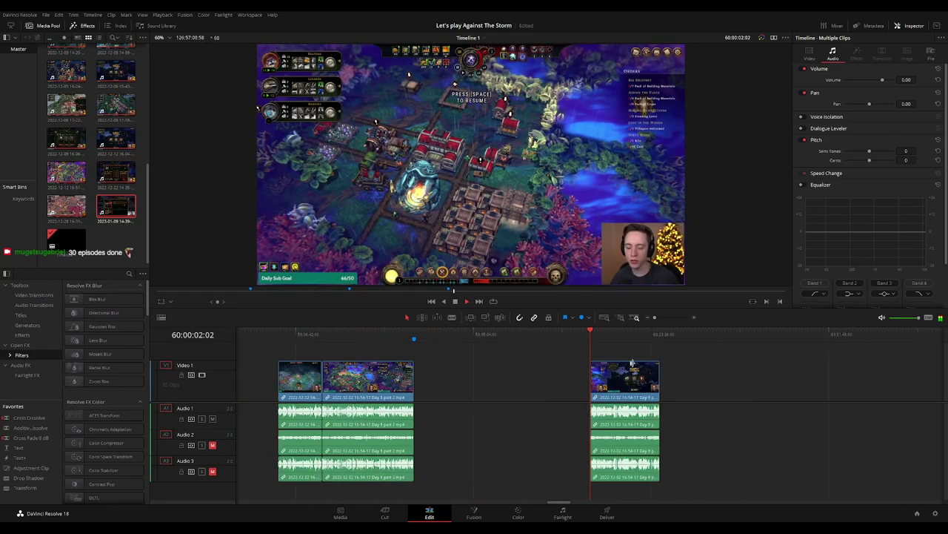
scroll(549, 362, "right", 4)
scroll(601, 358, "right", 10)
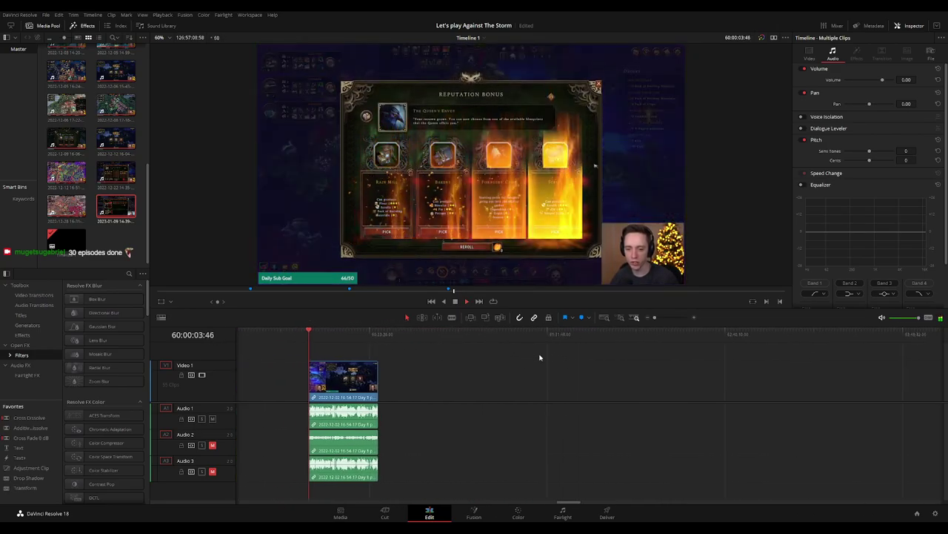
scroll(598, 362, "right", 5)
scroll(657, 363, "right", 15)
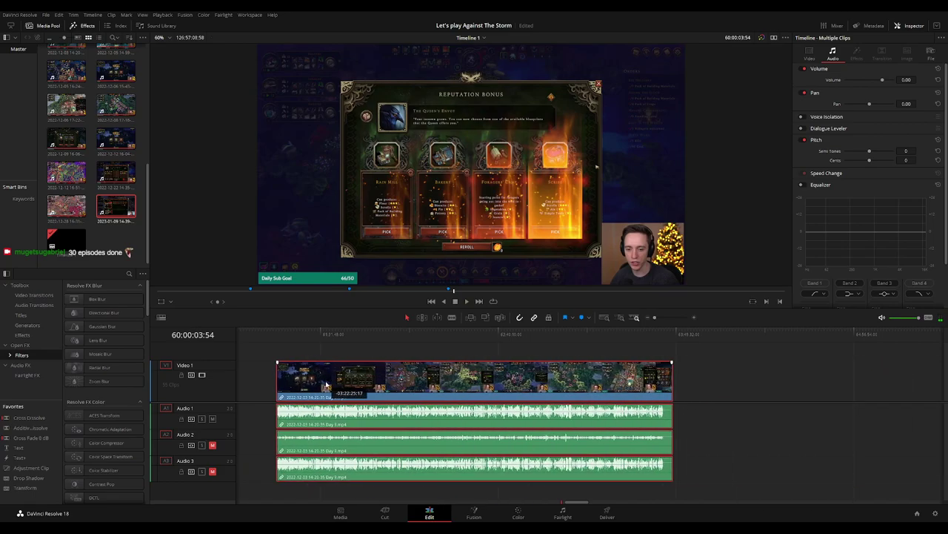
scroll(294, 359, "left", 15)
scroll(485, 339, "right", 5)
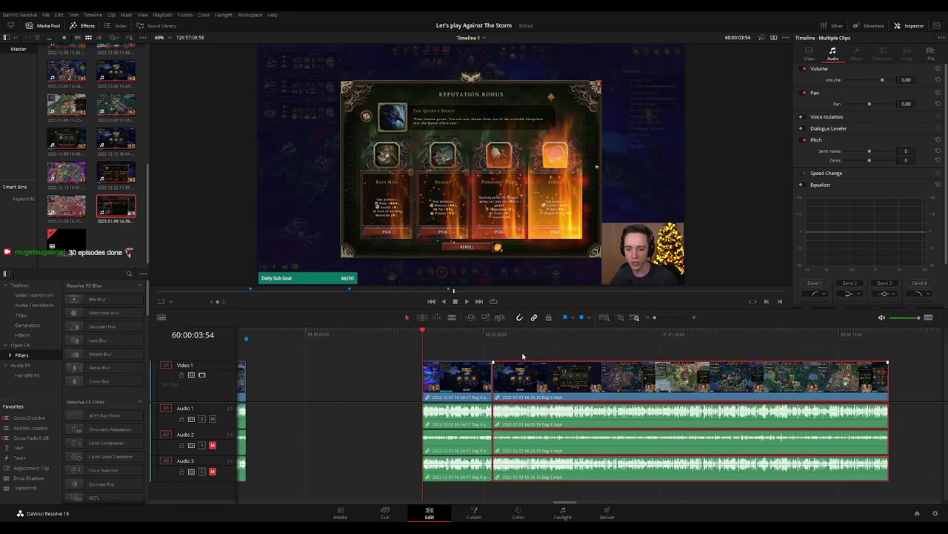
left_click(489, 334)
scroll(590, 371, "up", 4)
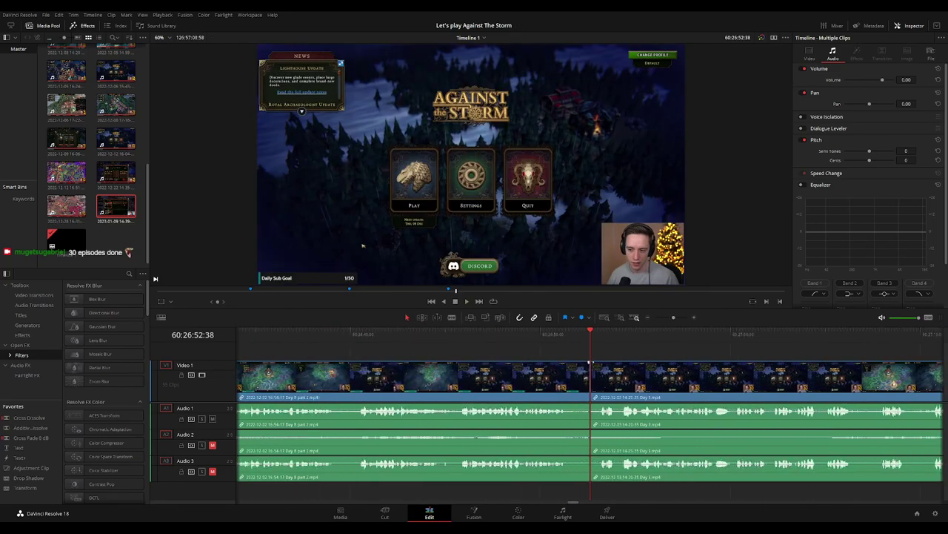
Add a short transition at the Day 8–Day 9 join and play back across it.
left_click(591, 381)
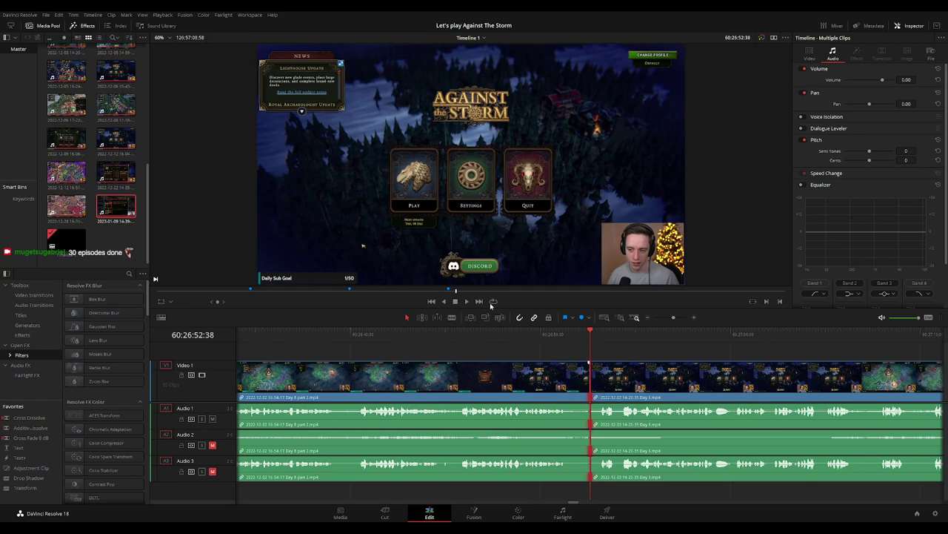
key("comma")
left_click(458, 334)
key("space")
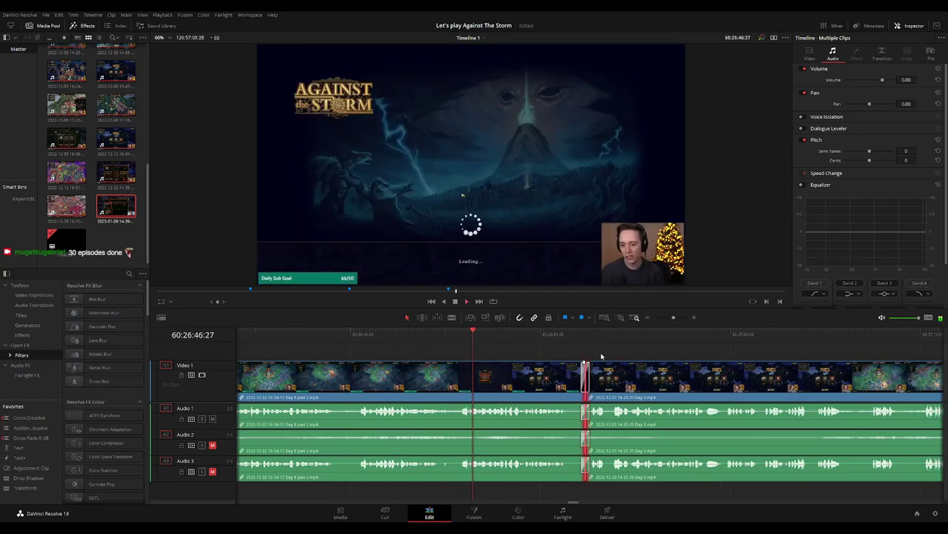
left_click(330, 342)
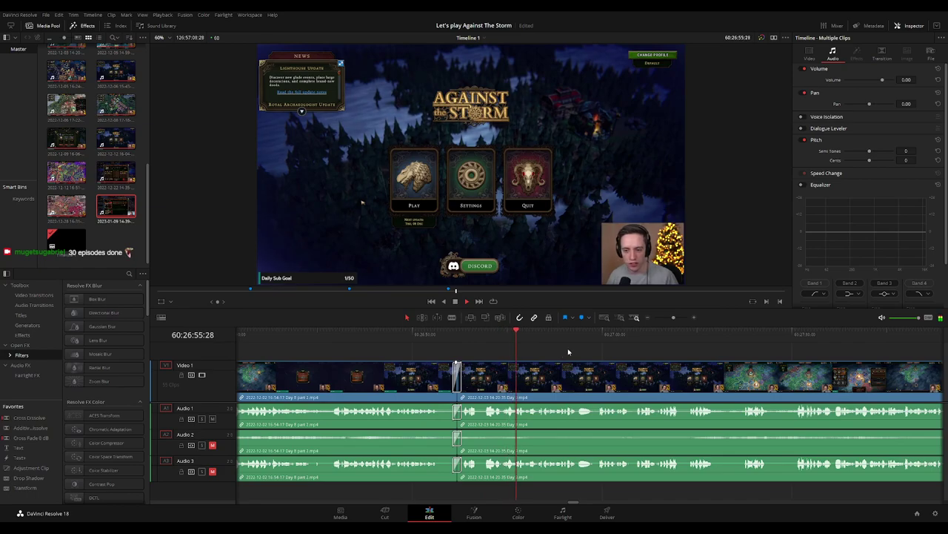
scroll(636, 363, "up", 2)
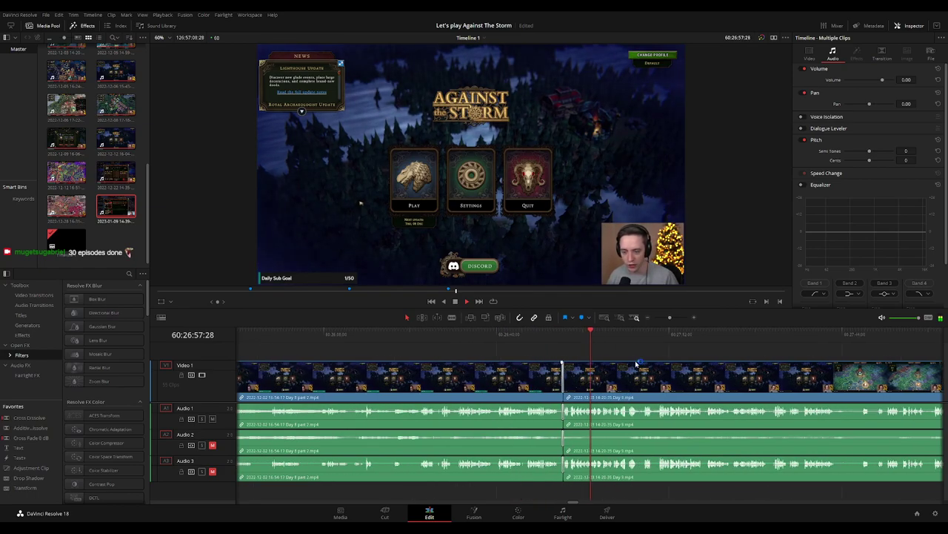
scroll(519, 356, "down", 3)
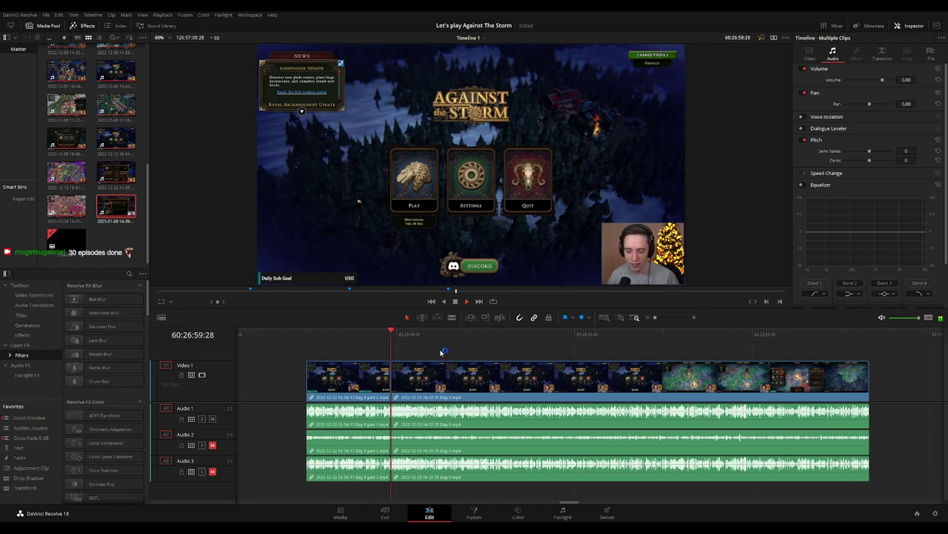
left_click_drag(330, 337, 306, 335)
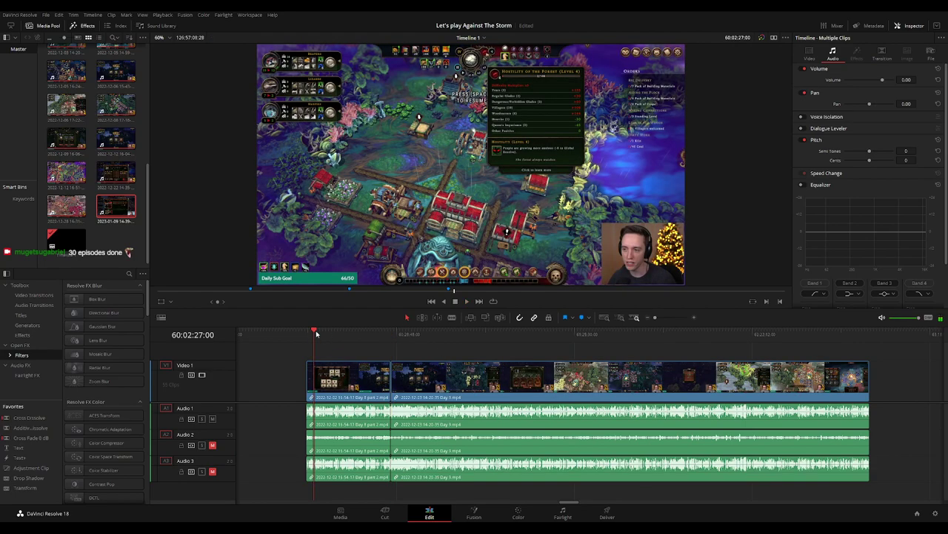
left_click_drag(381, 333, 472, 345)
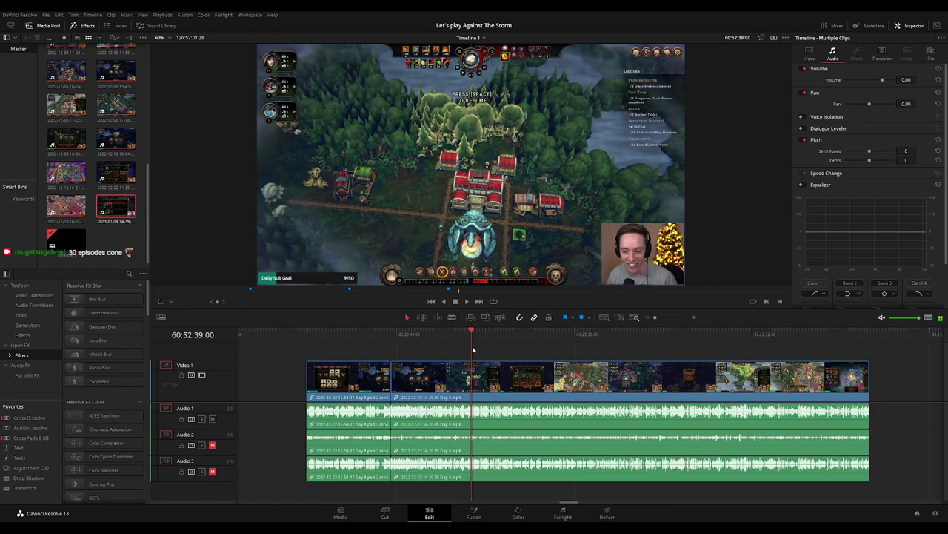
key("space")
scroll(475, 346, "up", 5)
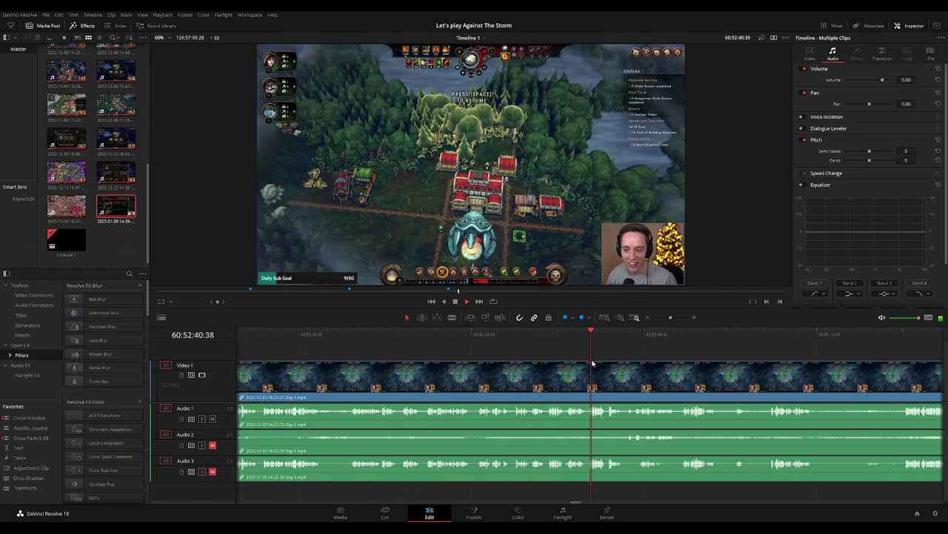
left_click(546, 345)
key("space")
left_click_drag(416, 340, 445, 343)
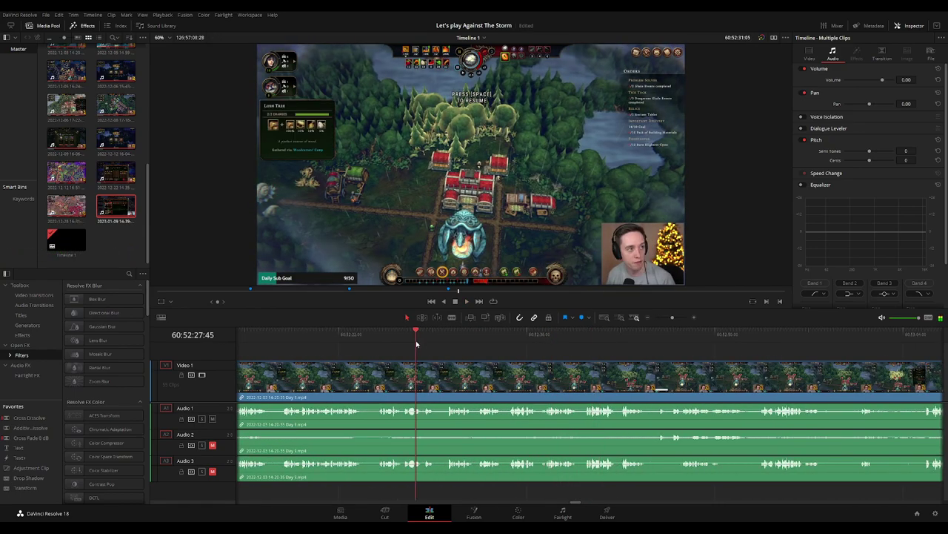
left_click(379, 335)
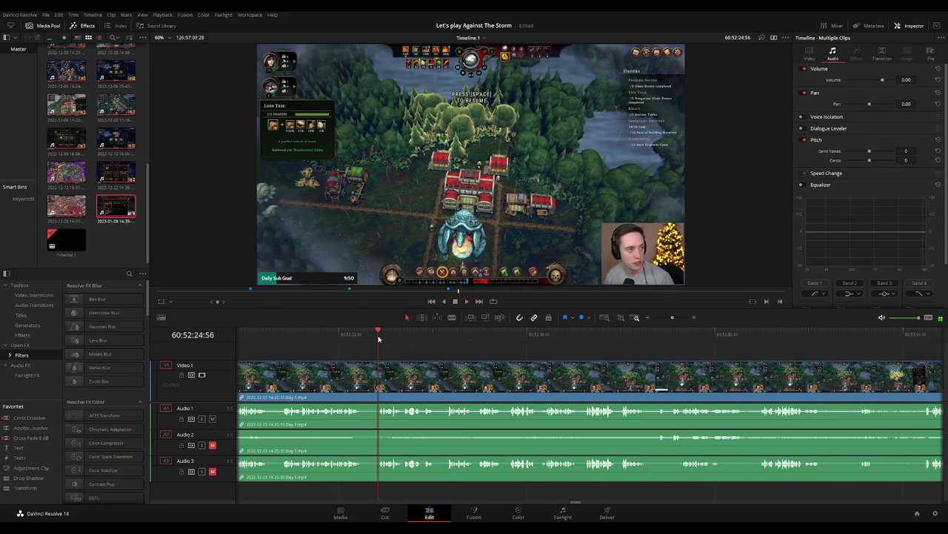
scroll(417, 357, "up", 1)
scroll(417, 357, "up", 3)
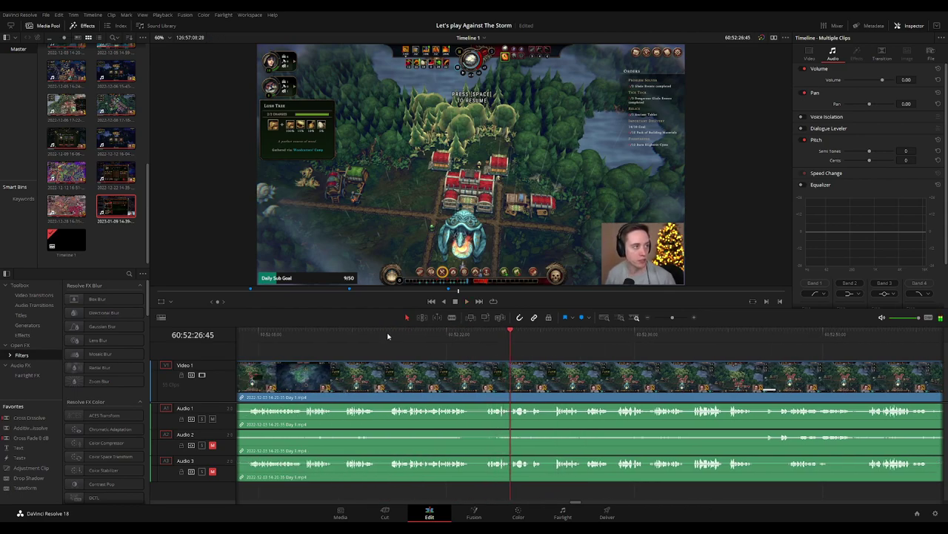
left_click(387, 335)
scroll(419, 349, "up", 2)
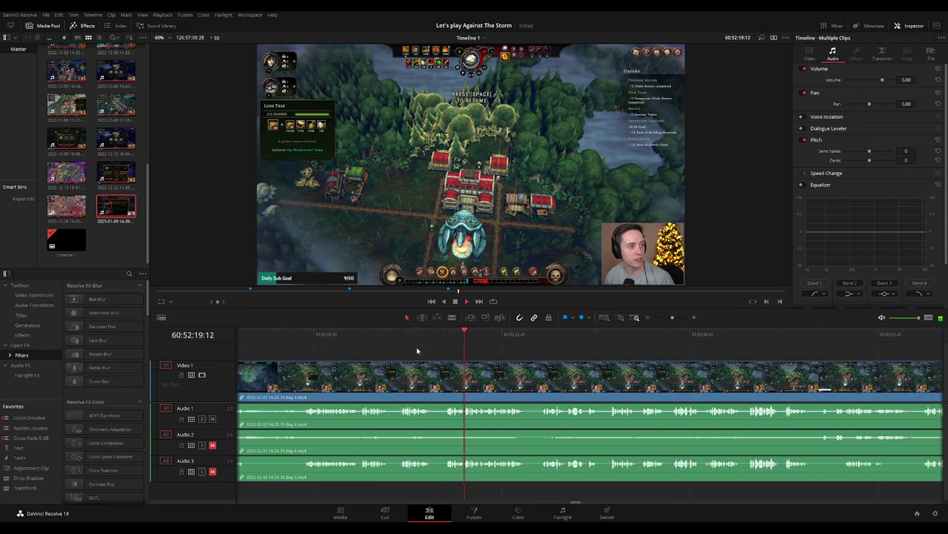
left_click(404, 337)
left_click(315, 334)
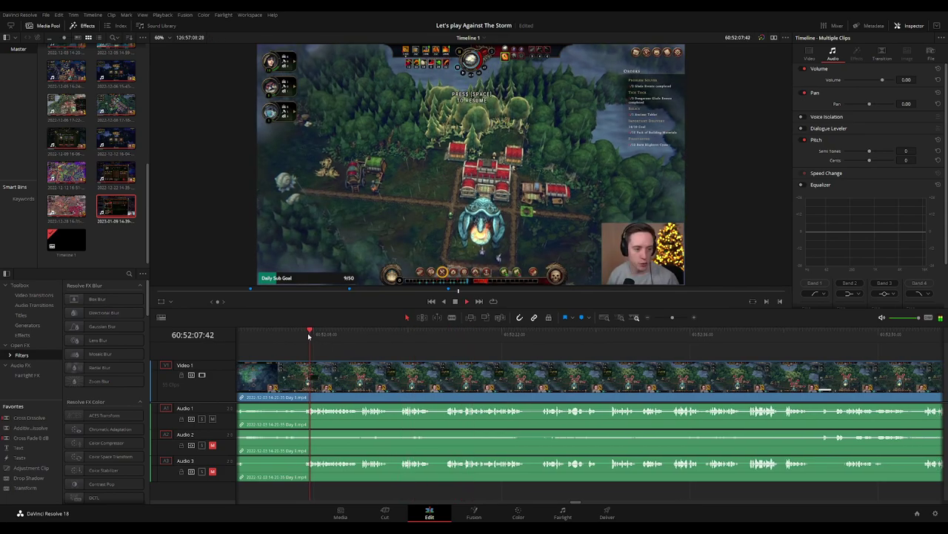
scroll(437, 351, "up", 7)
left_click(333, 343)
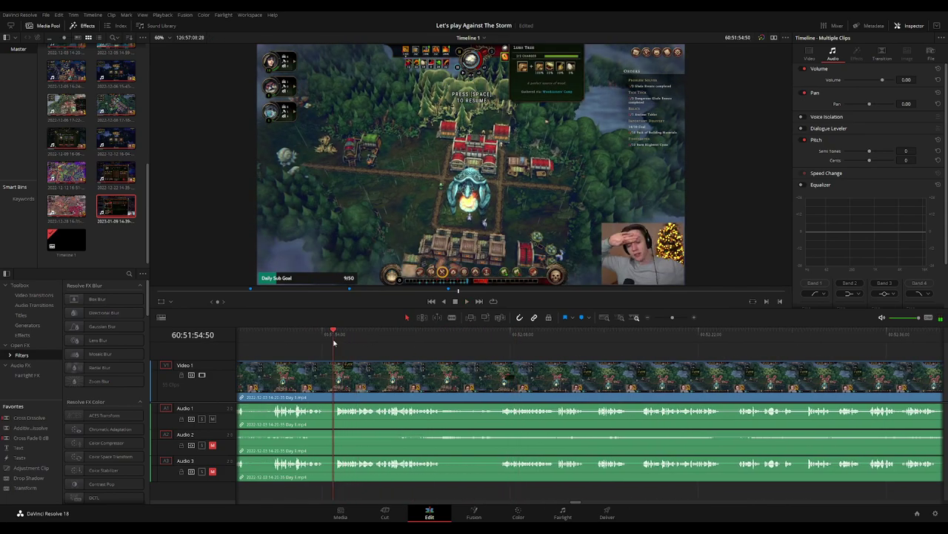
left_click(435, 342)
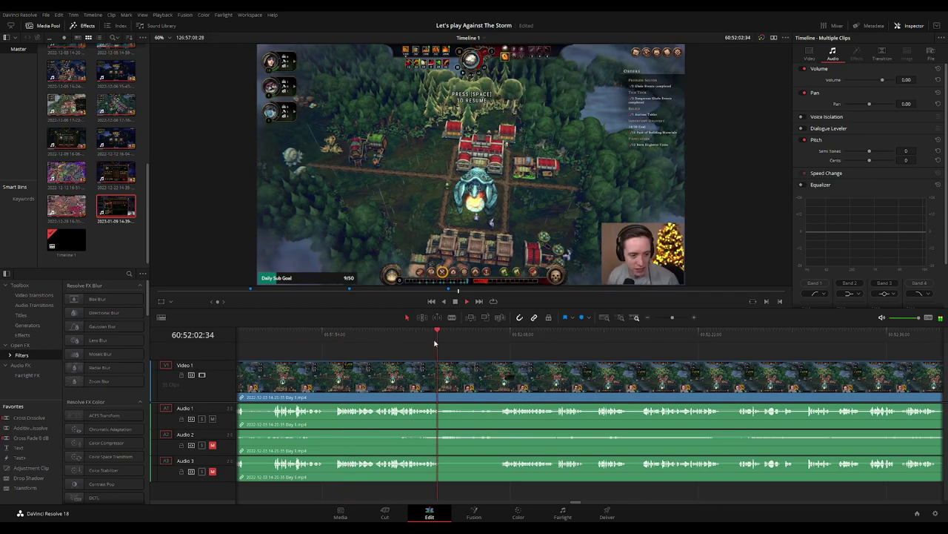
left_click(500, 341)
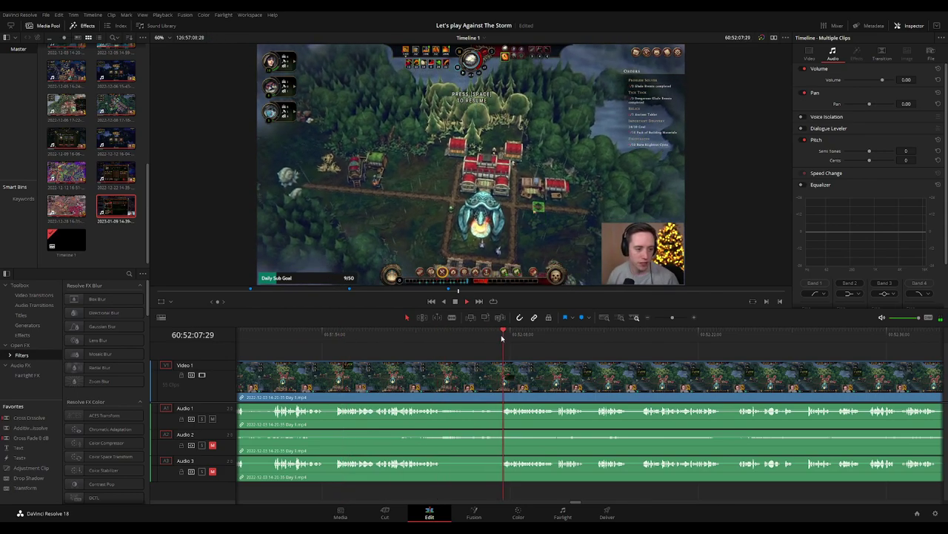
left_click(559, 340)
left_click(593, 342)
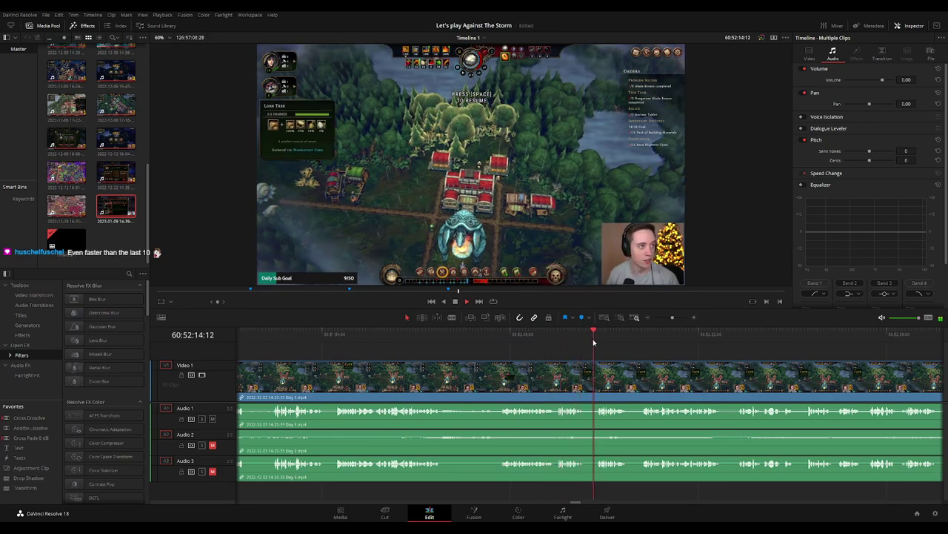
left_click(502, 341)
scroll(575, 359, "up", 3)
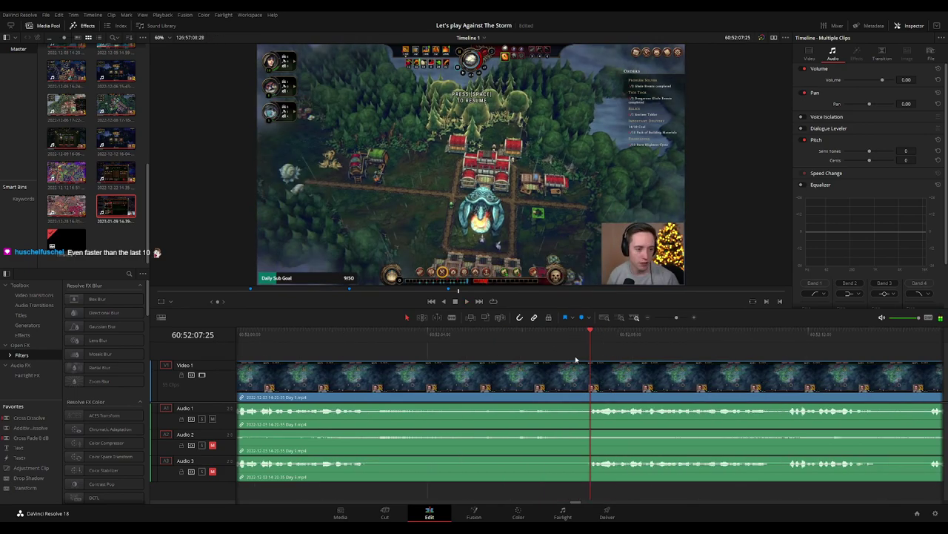
scroll(576, 359, "up", 2)
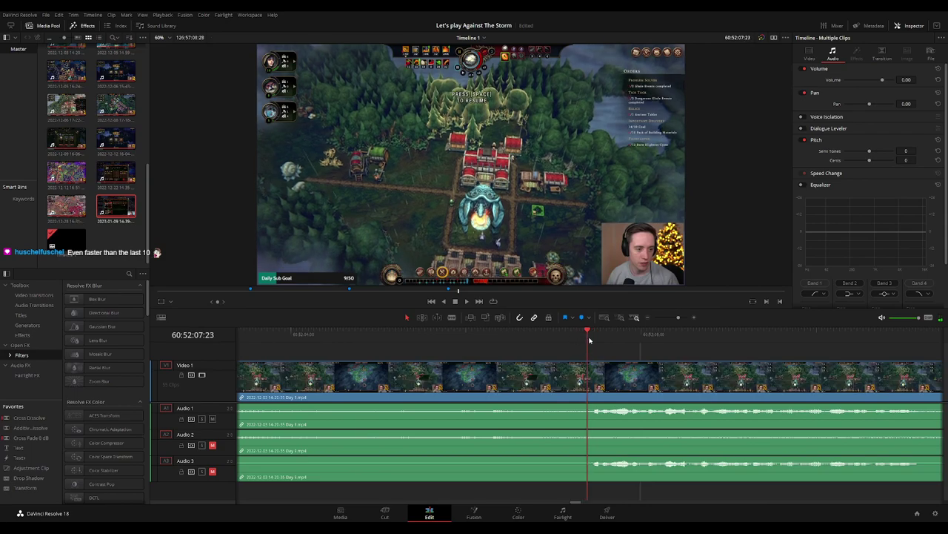
left_click(558, 346)
left_click_drag(558, 346, 511, 349)
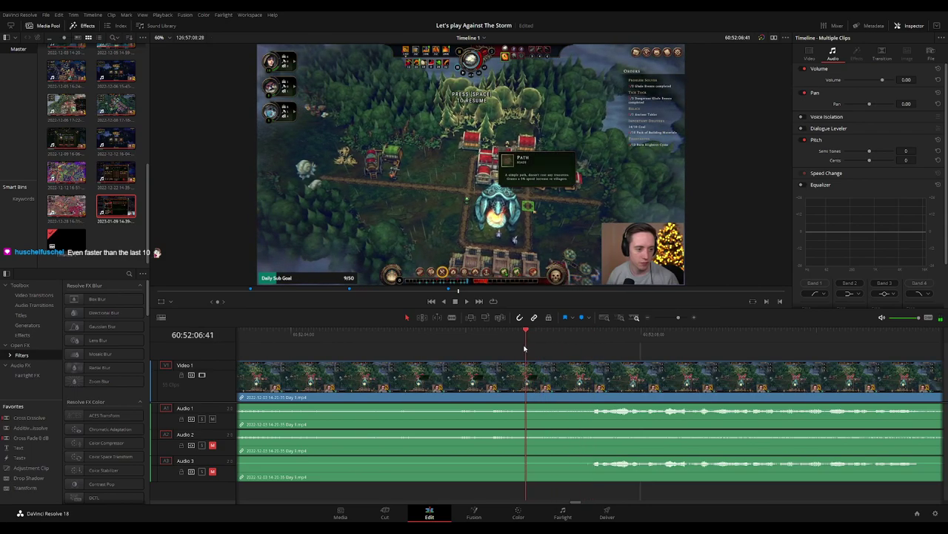
Split the footage around 60:52:06, fading the video and Audio 1–3 out and back in there.
key("ctrl+b")
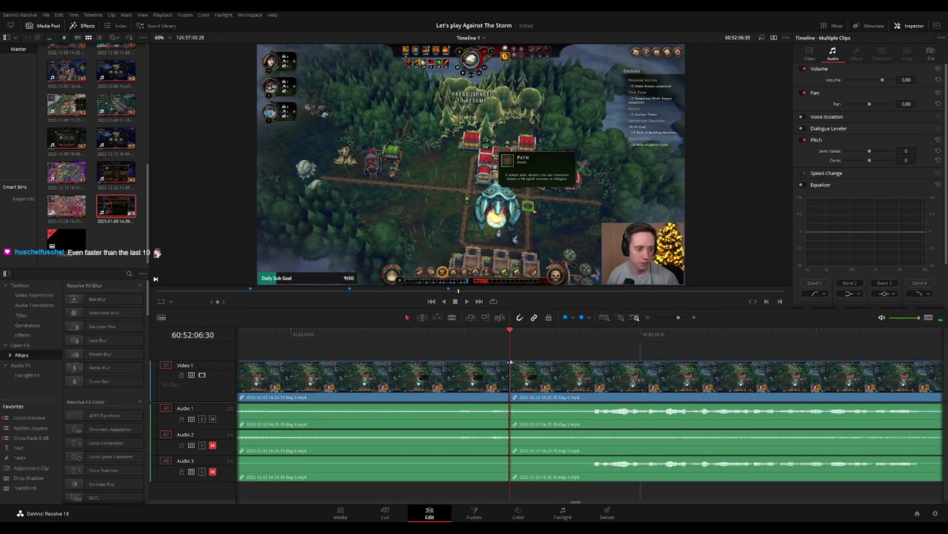
mouse_move(512, 387)
left_mouse_down()
mouse_move(597, 371)
mouse_move(419, 363)
left_mouse_up()
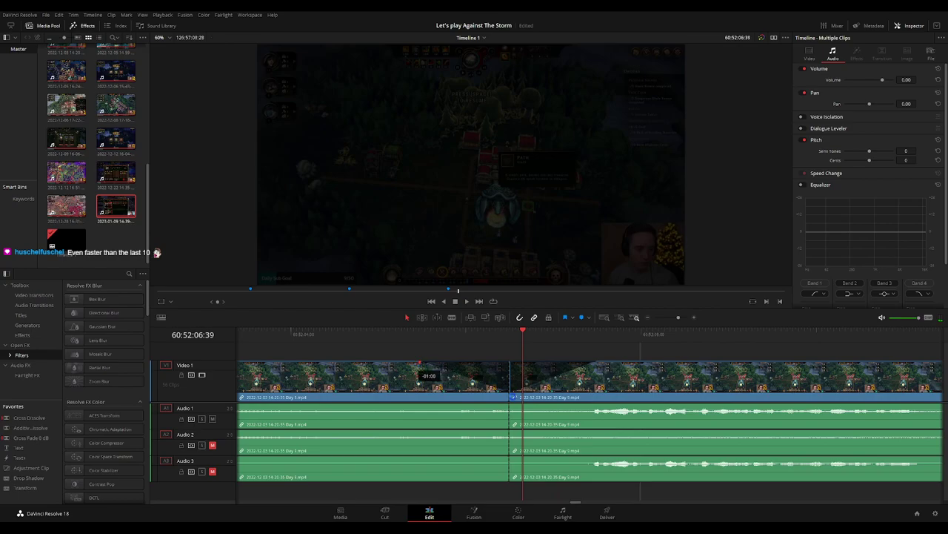
left_click_drag(508, 406, 467, 410)
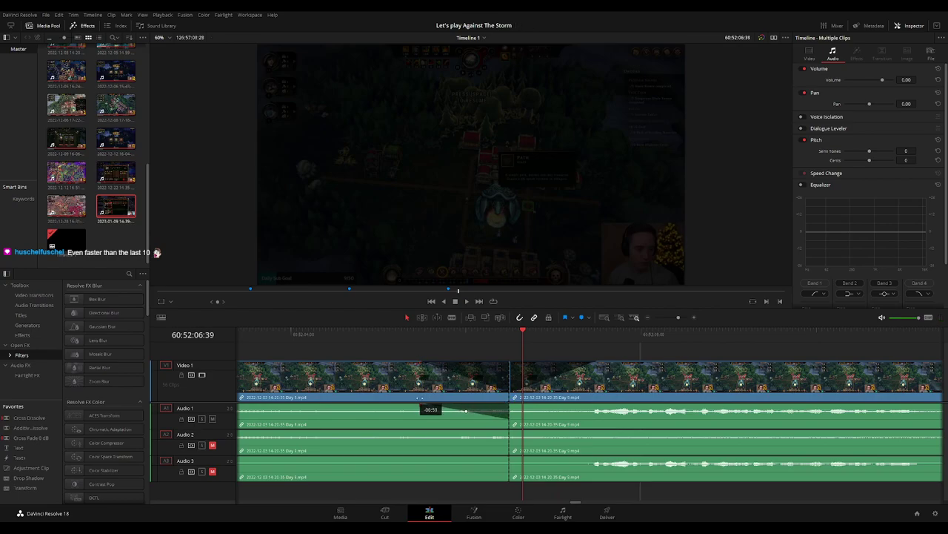
left_click_drag(510, 404, 582, 406)
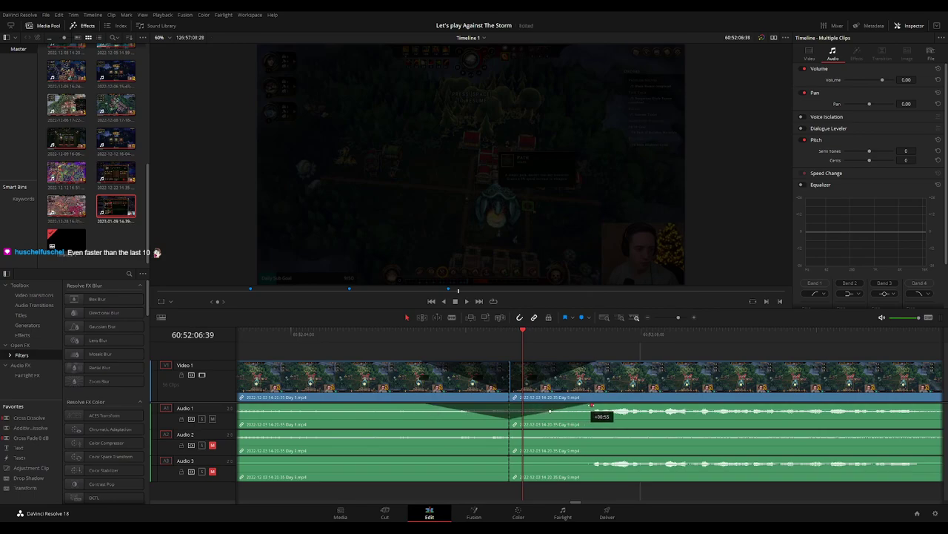
left_click_drag(508, 431, 469, 436)
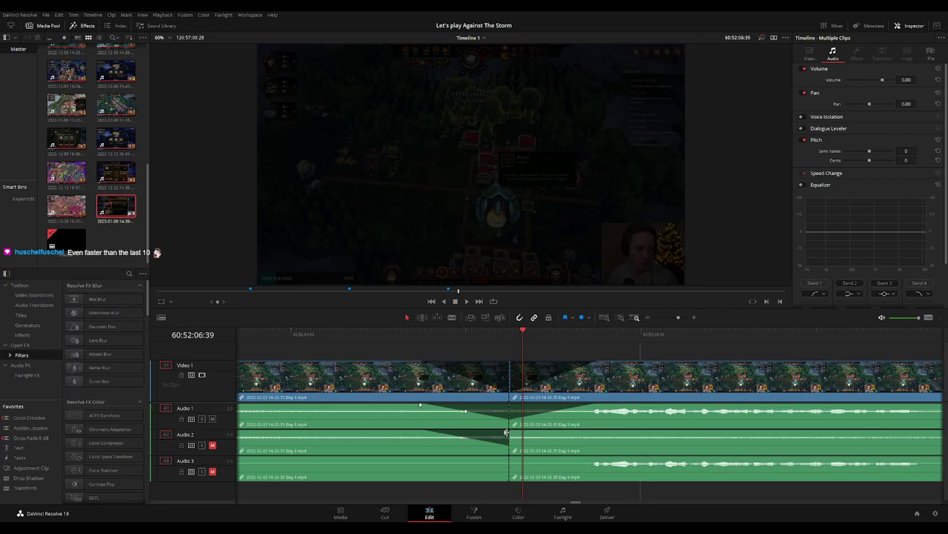
left_click_drag(511, 431, 595, 431)
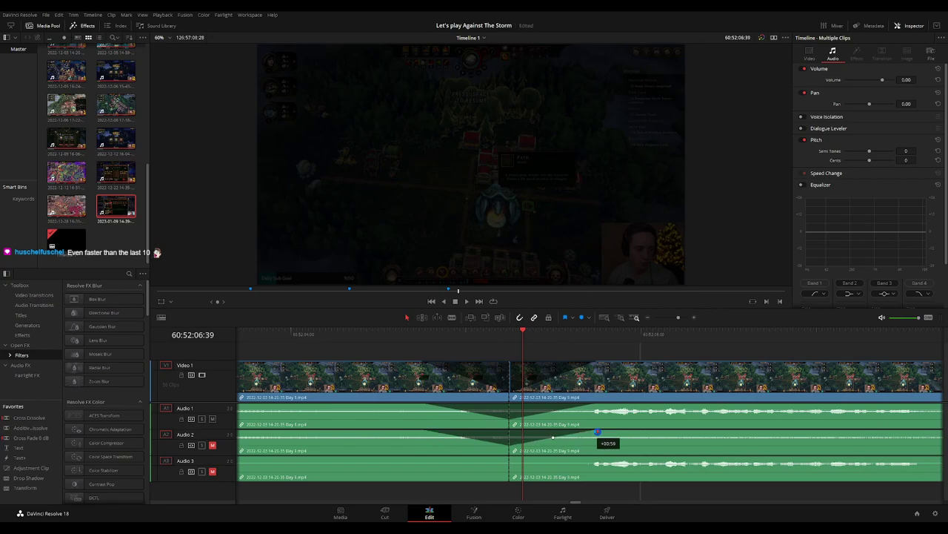
left_click_drag(509, 457, 428, 458)
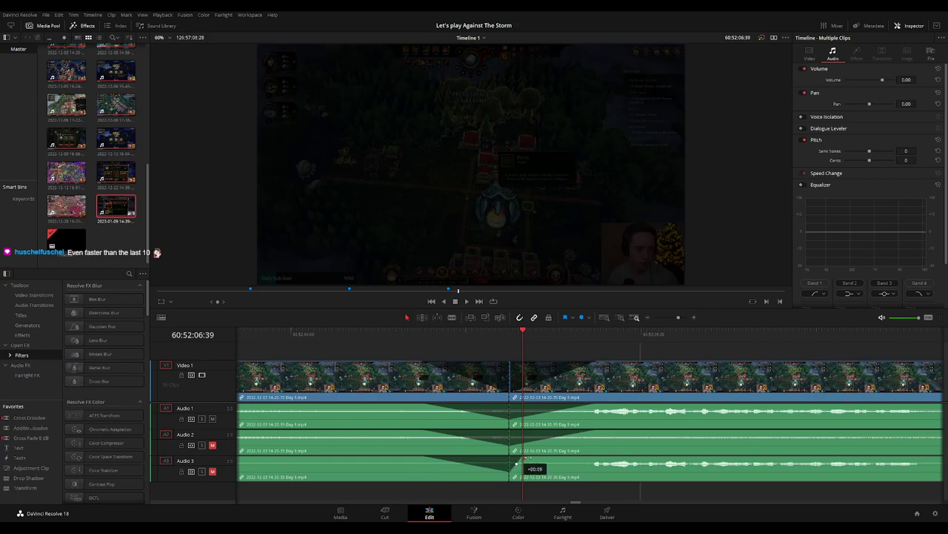
left_click_drag(525, 457, 590, 458)
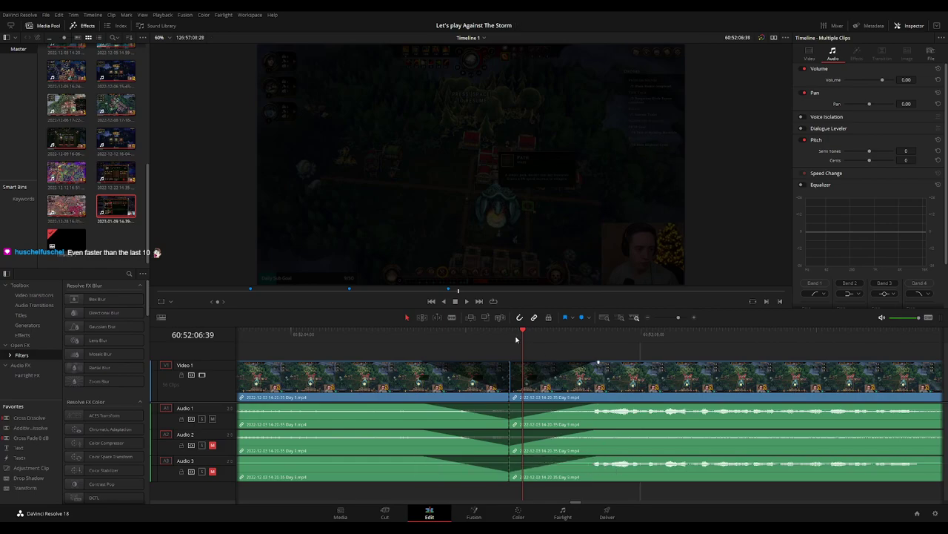
Undo the last two changes and drag the footage clip group with its audio further right.
key("ctrl+z")
key("ctrl+z")
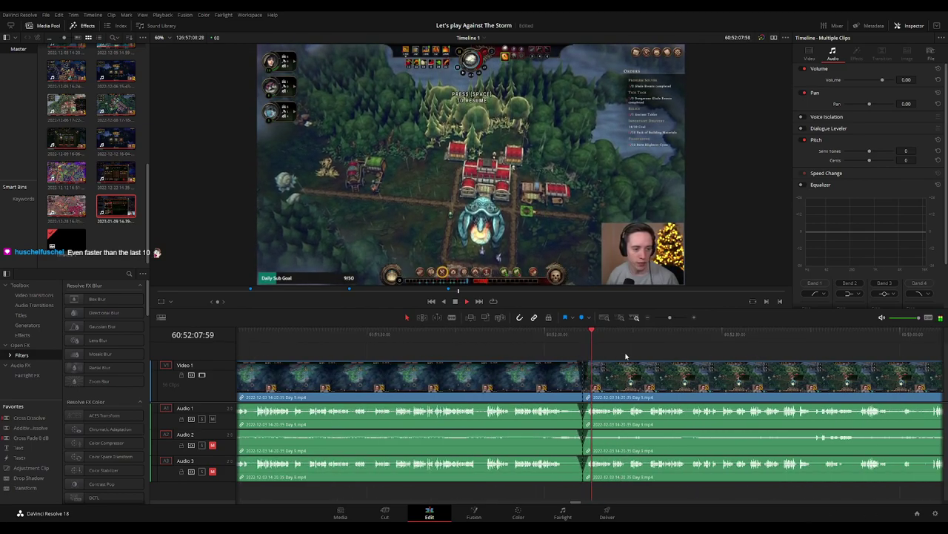
key("ctrl+z")
key("ctrl+z")
key("ctrl+z")
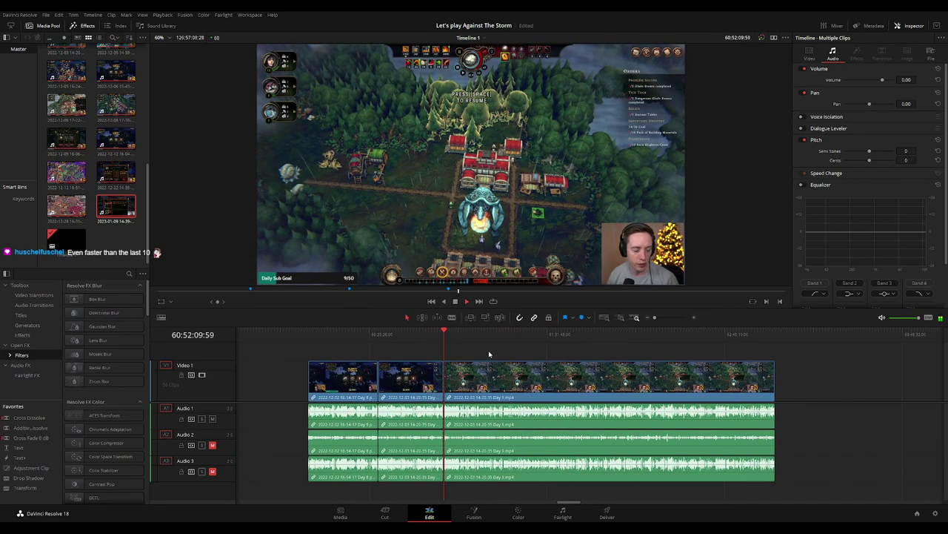
left_click(311, 335)
left_click(451, 337)
scroll(423, 358, "right", 4)
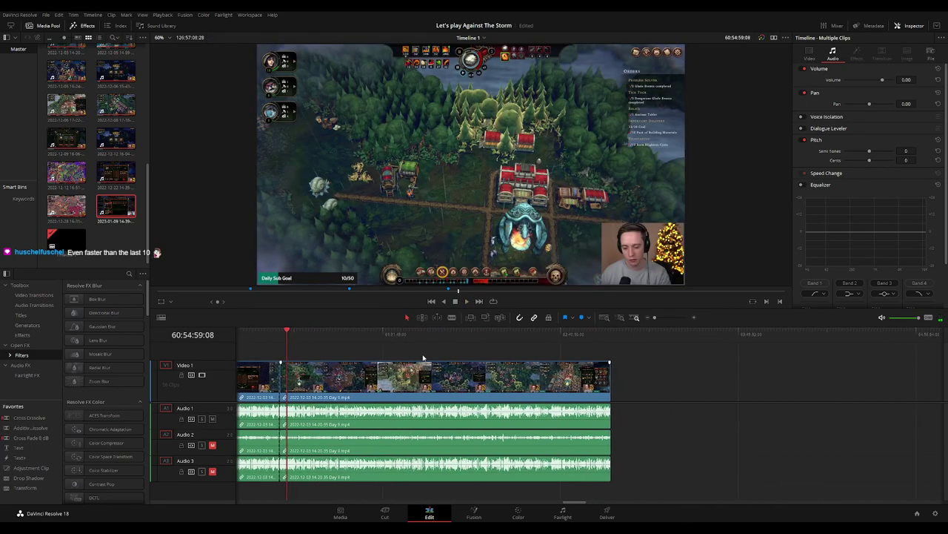
left_click_drag(290, 378, 535, 383)
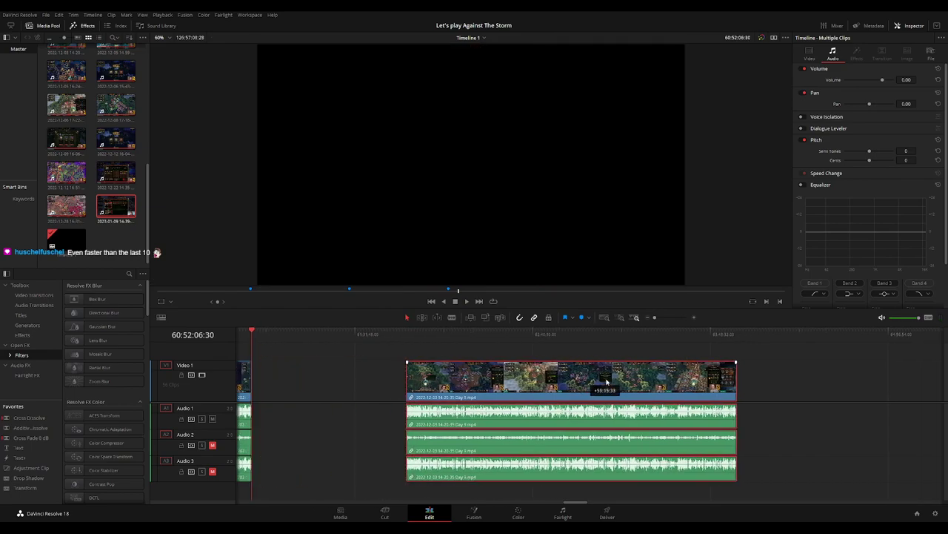
left_click(433, 354)
Park the playhead at 62:00:00:00, snap the clip's start to it, and play it.
scroll(433, 354, "left", 2)
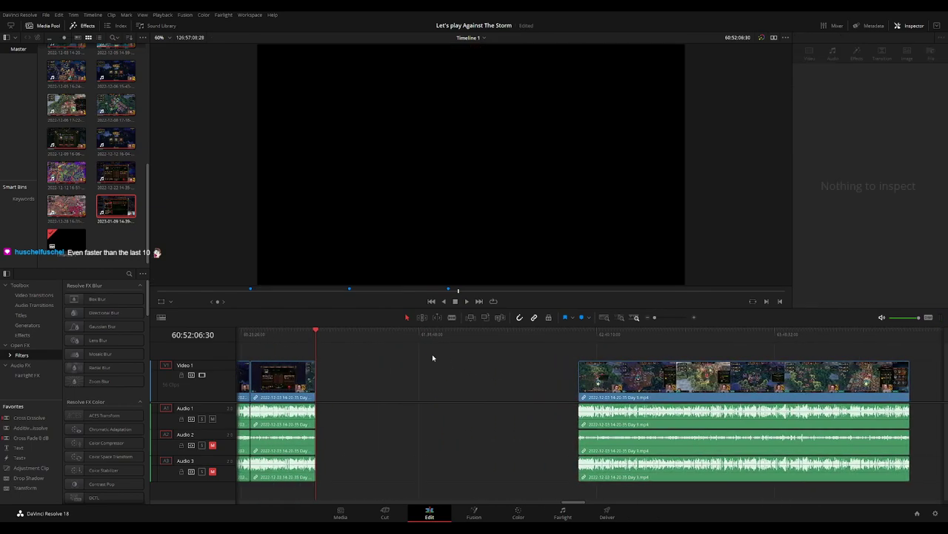
left_click(417, 338)
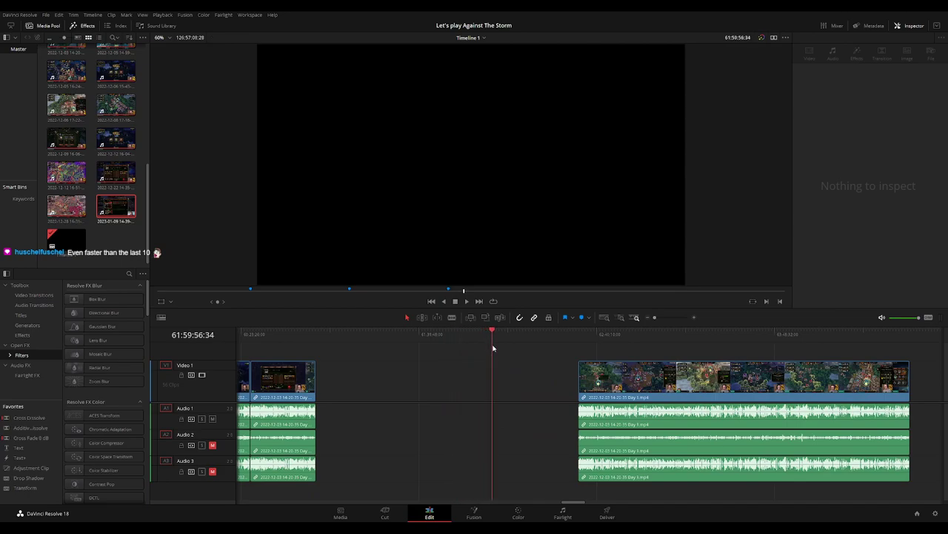
scroll(589, 340, "up", 2)
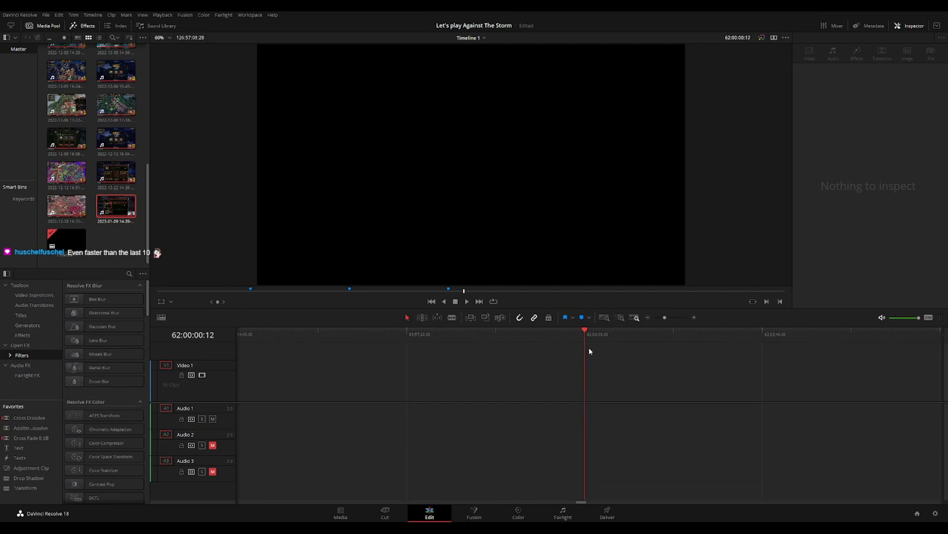
scroll(592, 353, "down", 3)
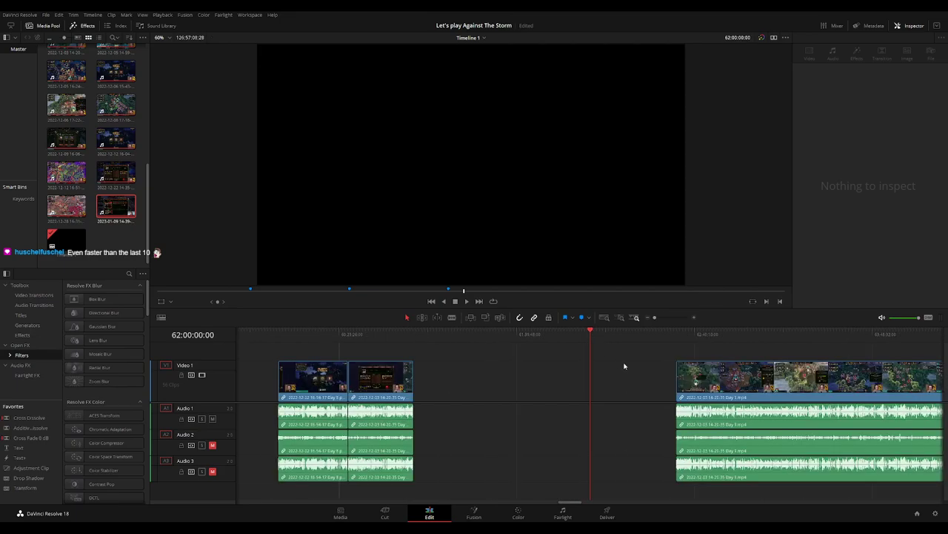
left_click_drag(729, 374, 644, 351)
scroll(644, 351, "right", 3)
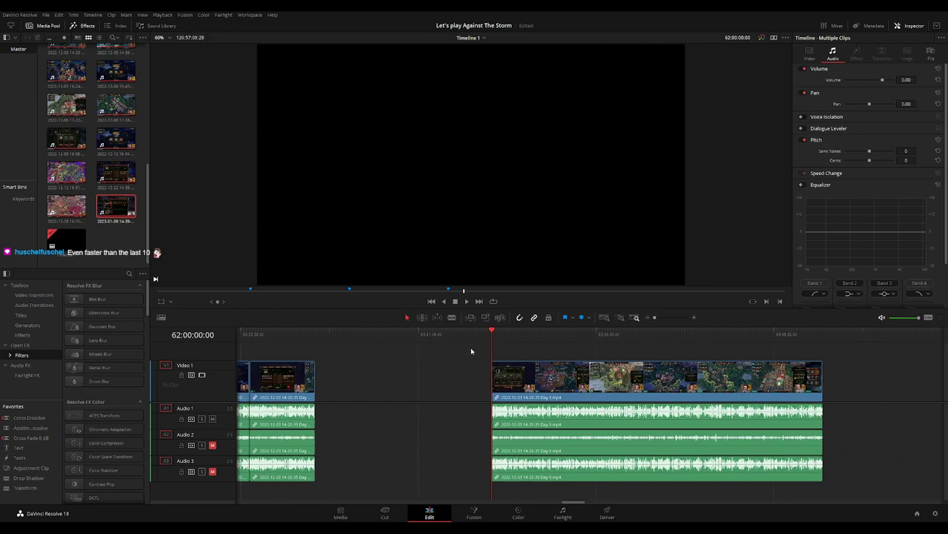
key("space")
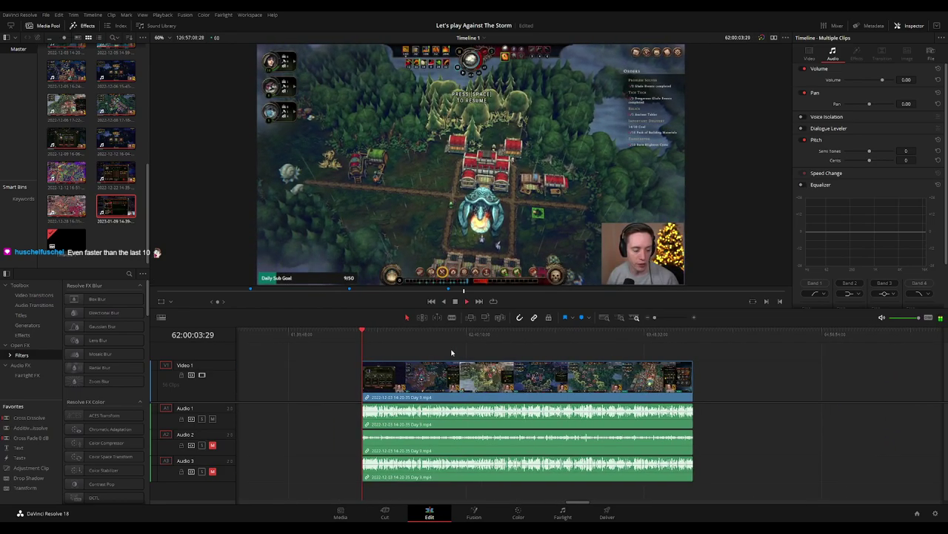
Play and scrub through the moved Day 5 footage, looking for the next cut point.
left_click_drag(361, 334, 471, 335)
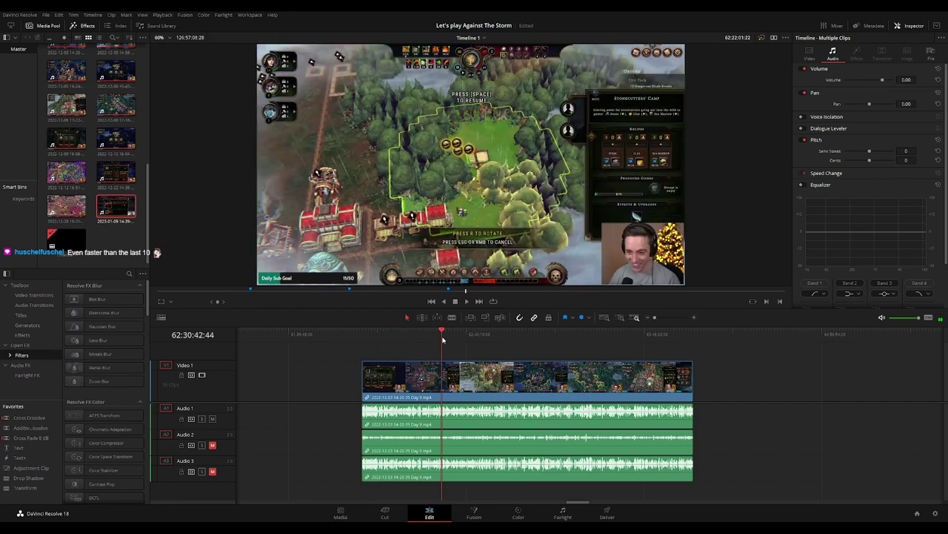
left_click_drag(472, 339, 497, 335)
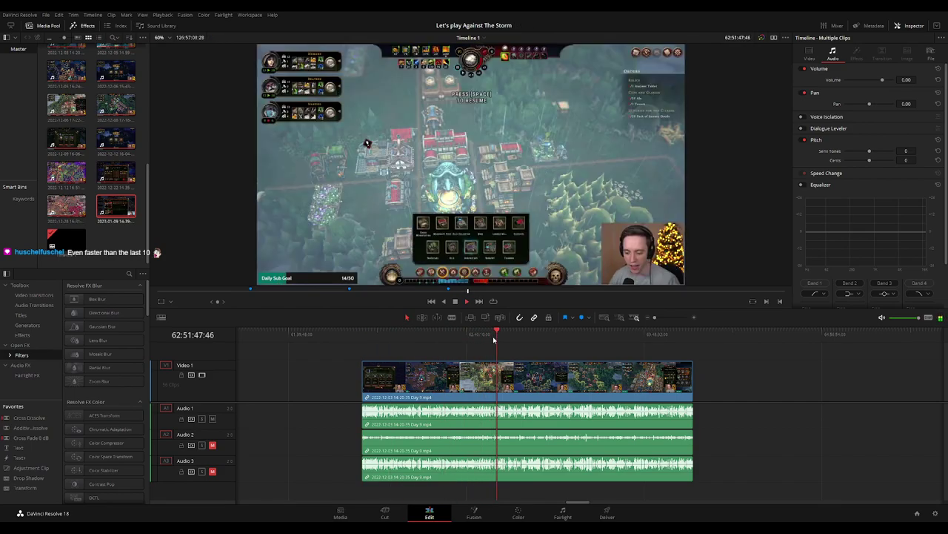
key("space")
scroll(555, 352, "up", 3)
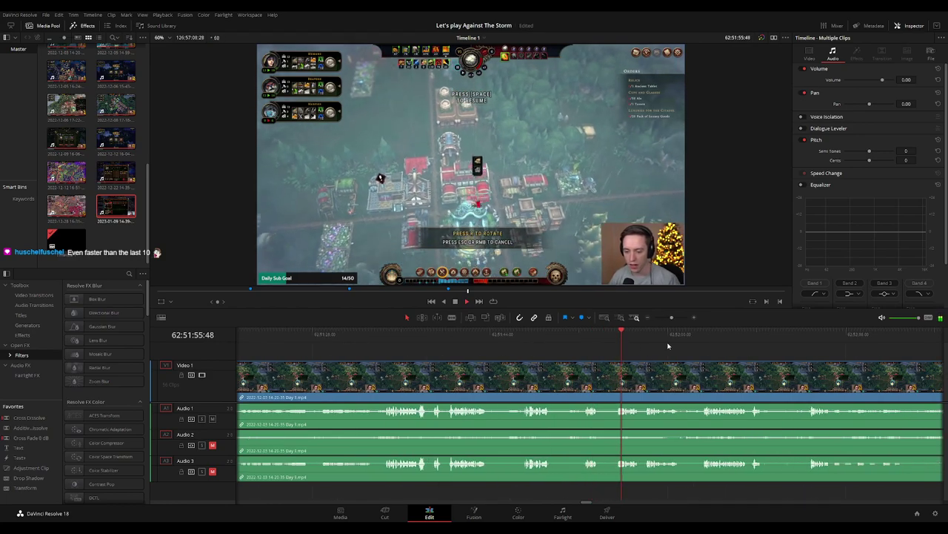
scroll(470, 347, "right", 2)
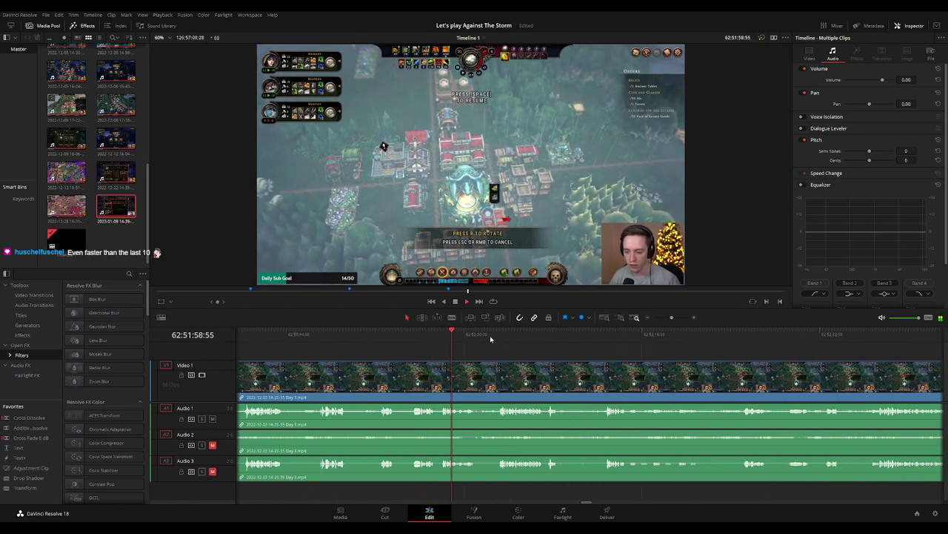
left_click(496, 337)
left_click(547, 340)
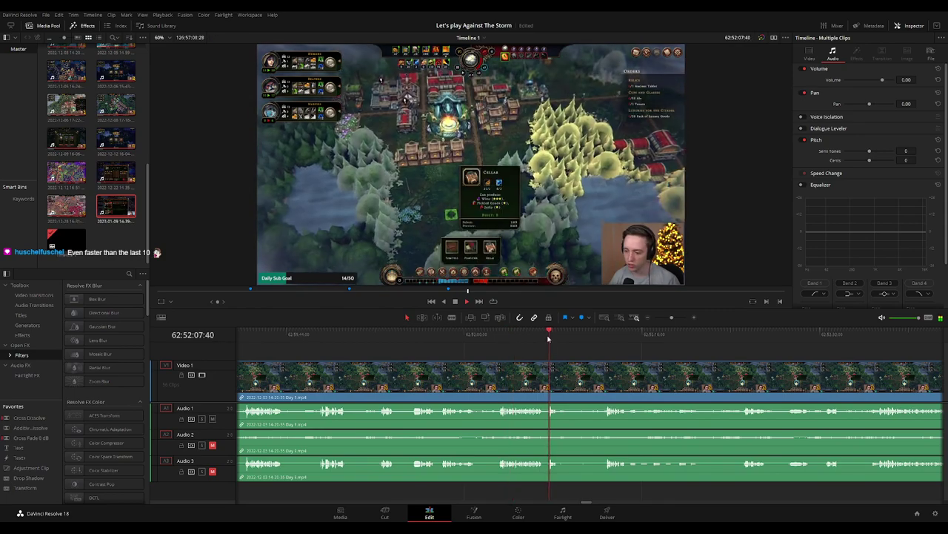
left_click(603, 339)
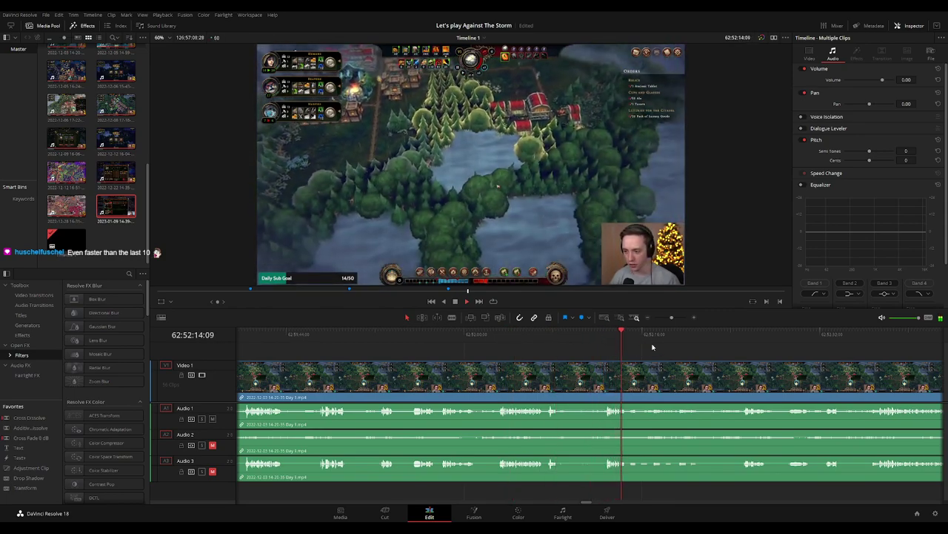
Zoom in around 62:52:25 and bring the playhead back to 62:52:24:30.
scroll(637, 339, "right", 2)
left_click(633, 338)
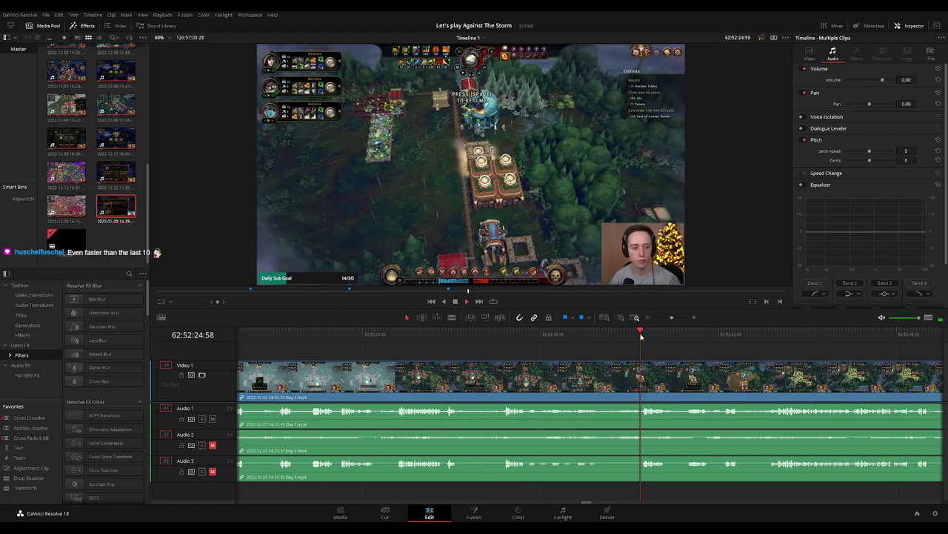
scroll(604, 347, "right", 1)
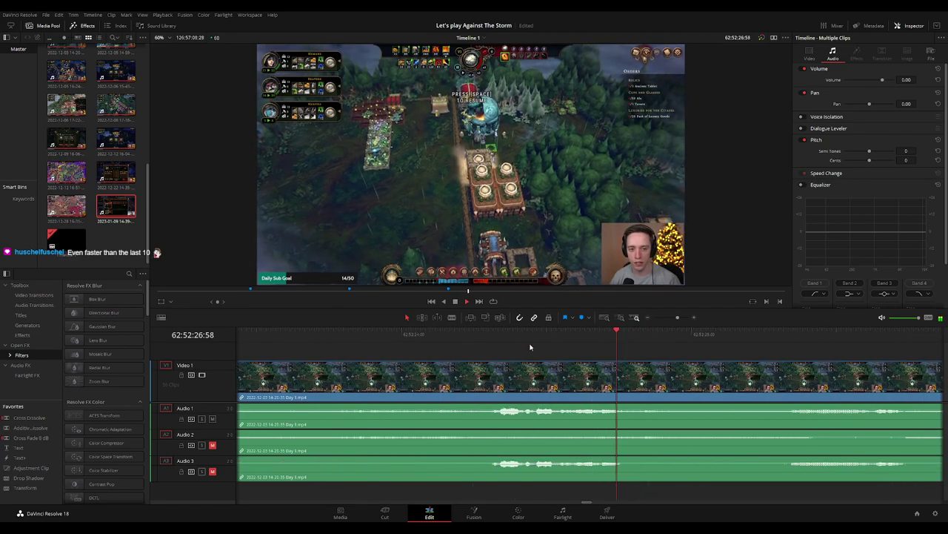
scroll(518, 345, "up", 2)
left_click(492, 340)
left_click_drag(500, 342, 438, 342)
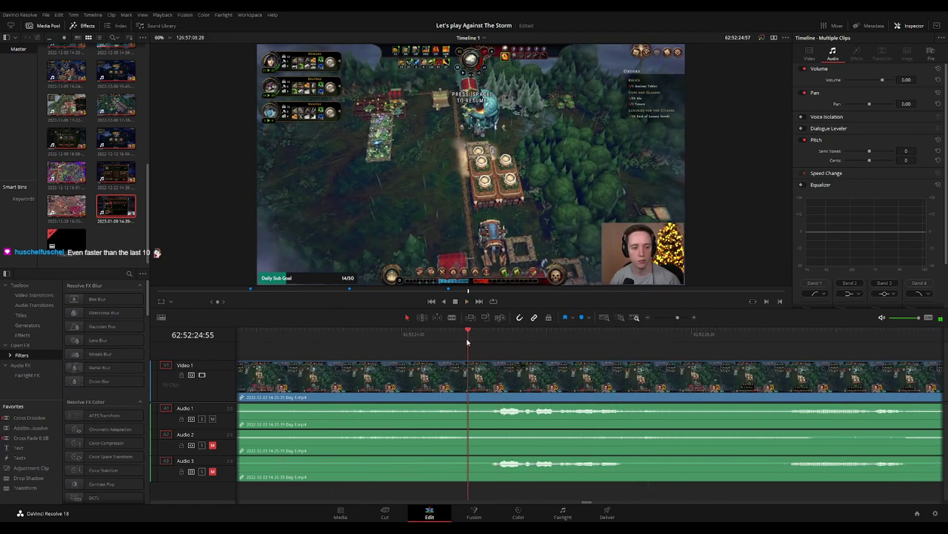
Blade all tracks at 62:52:24:30 and fade out the video before the cut.
left_click(439, 378)
key("a")
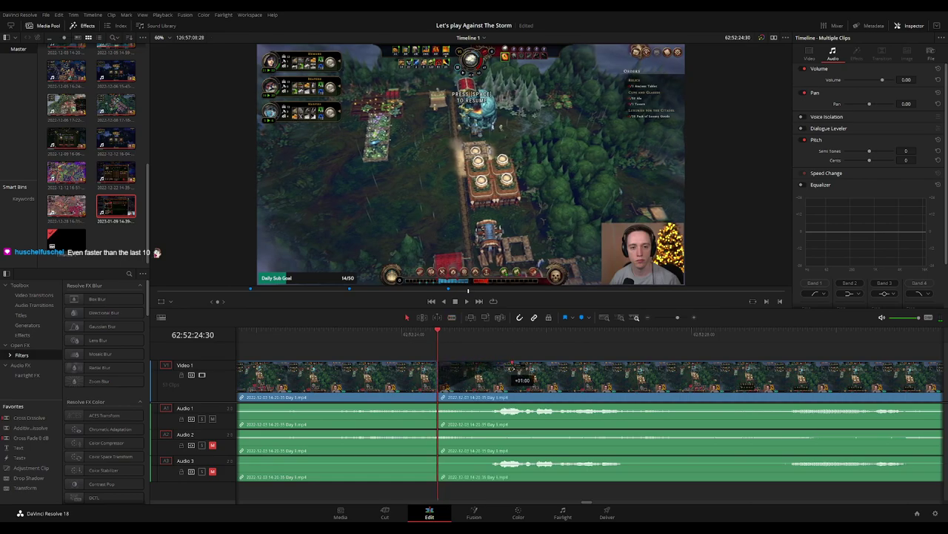
left_click_drag(511, 368, 363, 367)
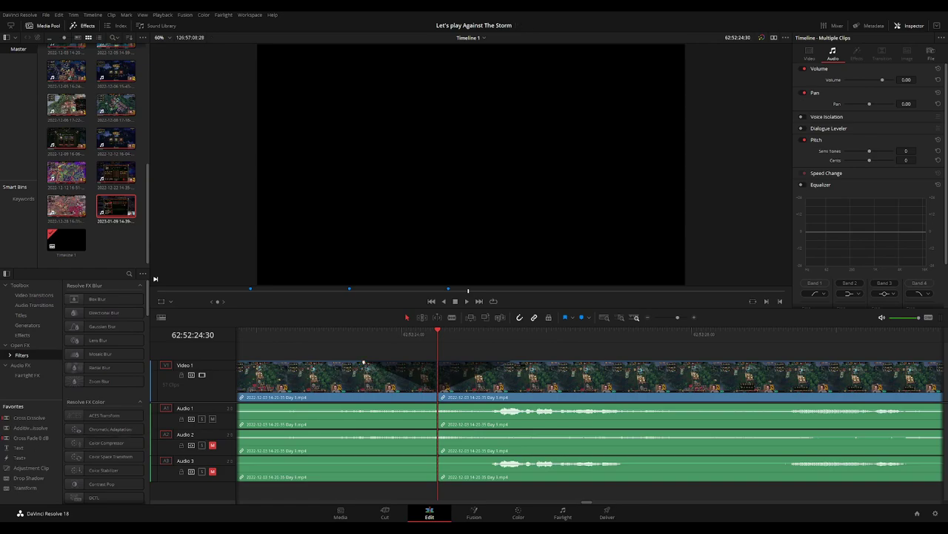
Fade Audio 1, 2 and 3 out before and back in after the cut, then play it back.
left_click_drag(435, 406, 377, 405)
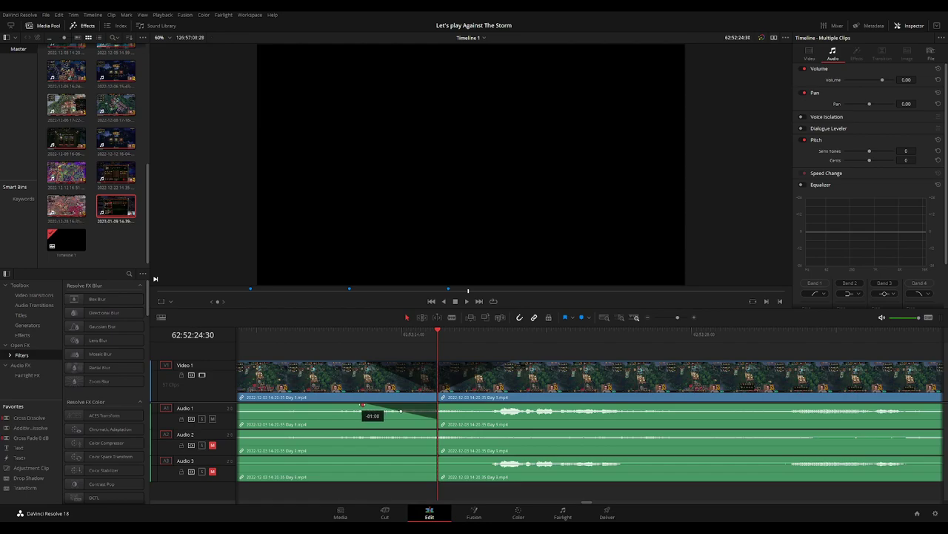
left_click_drag(466, 406, 504, 406)
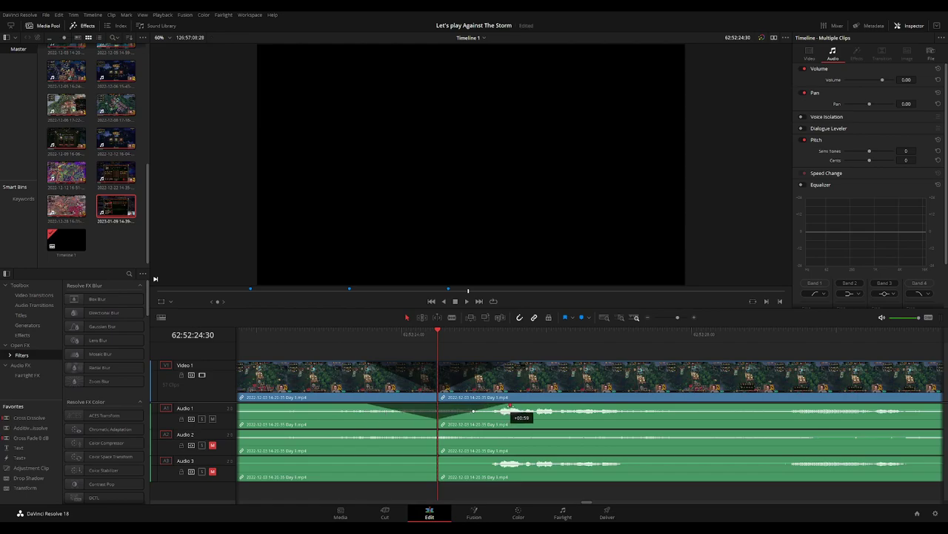
left_click_drag(438, 430, 363, 431)
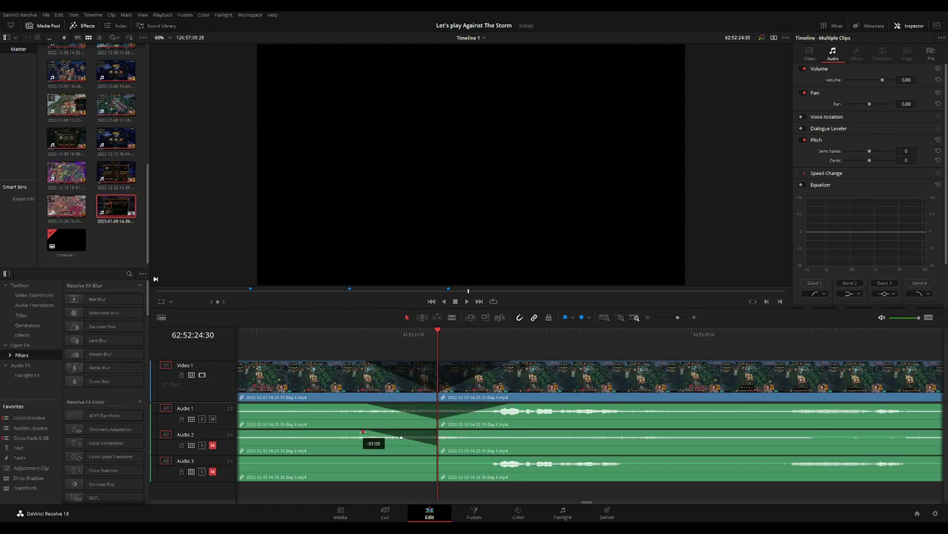
left_click_drag(438, 431, 512, 431)
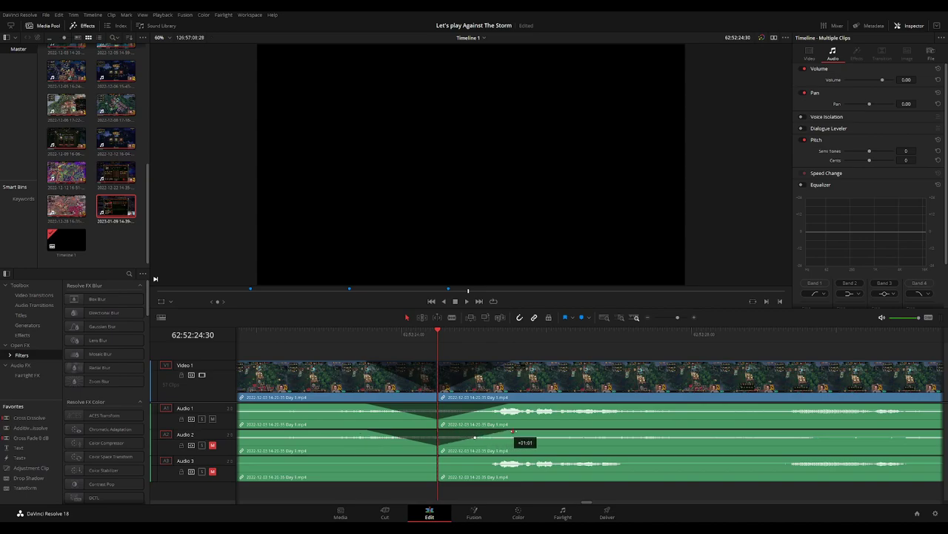
left_click_drag(435, 458, 363, 458)
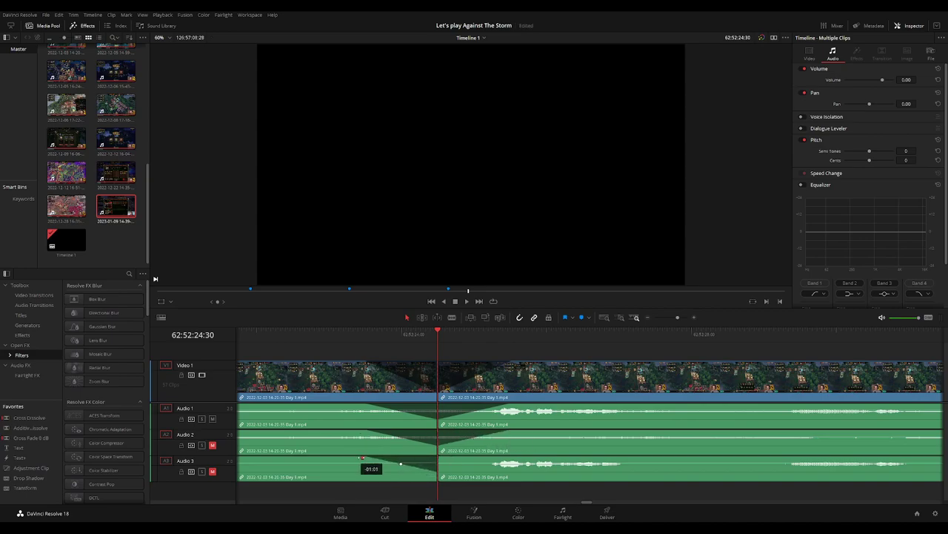
left_click_drag(452, 458, 508, 458)
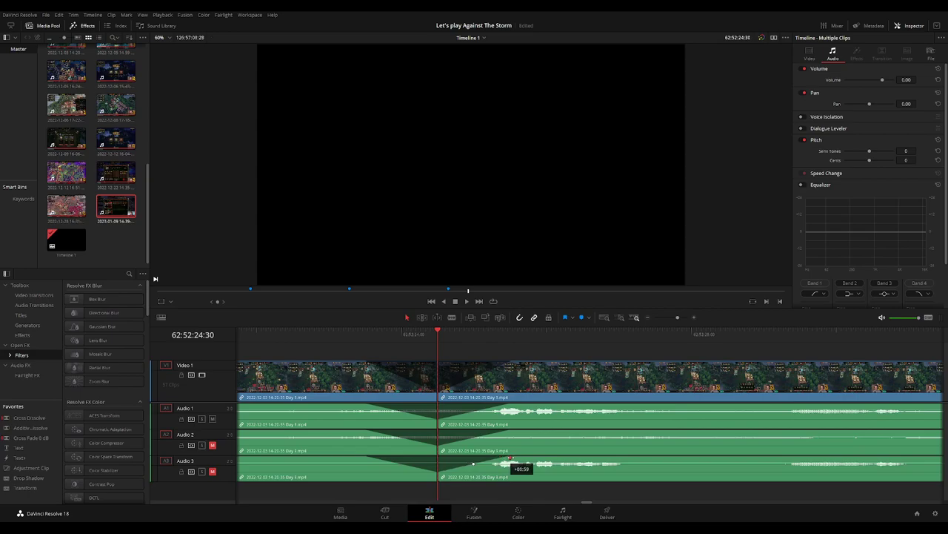
key("space")
Zoom out, drag the Day 5 clip group right, and snap its start to 64:00:00:00.
scroll(661, 350, "down", 3)
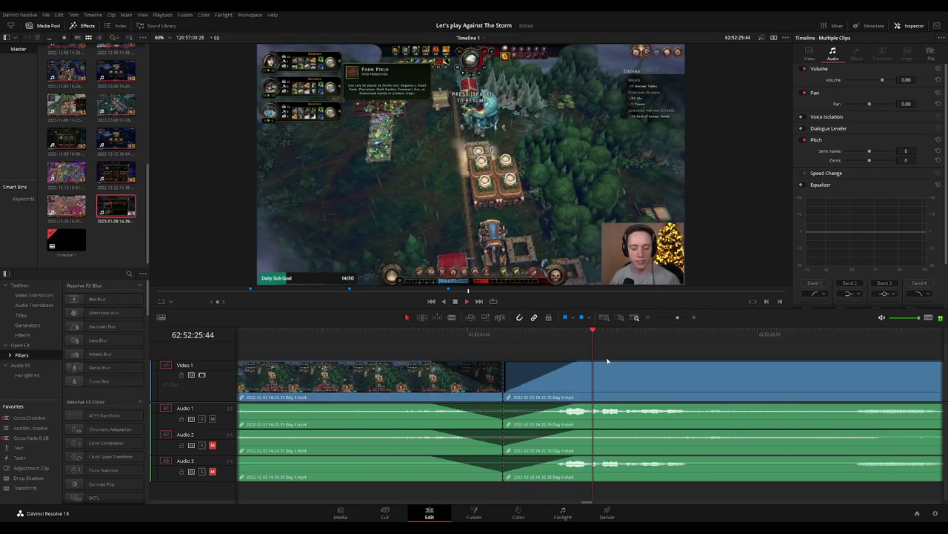
scroll(667, 354, "down", 3)
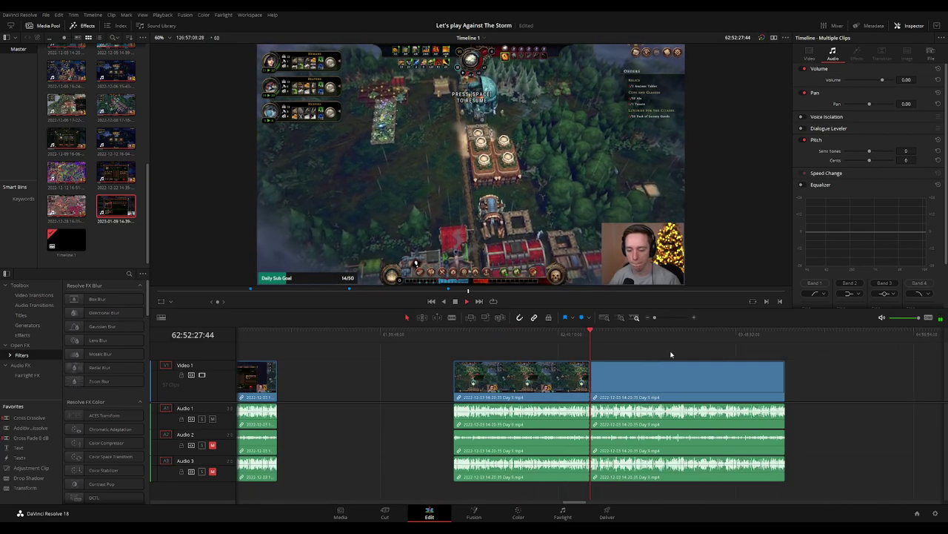
left_click(320, 335)
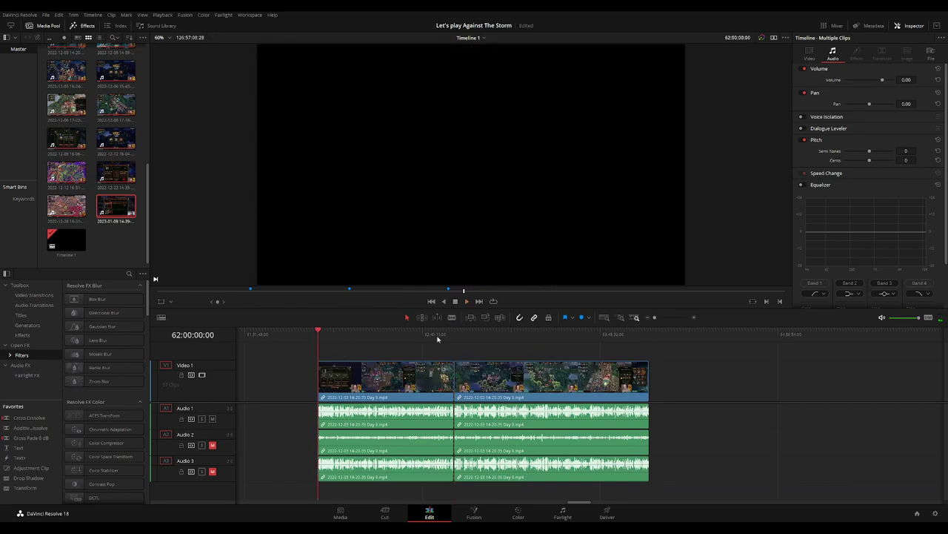
scroll(479, 356, "down", 3)
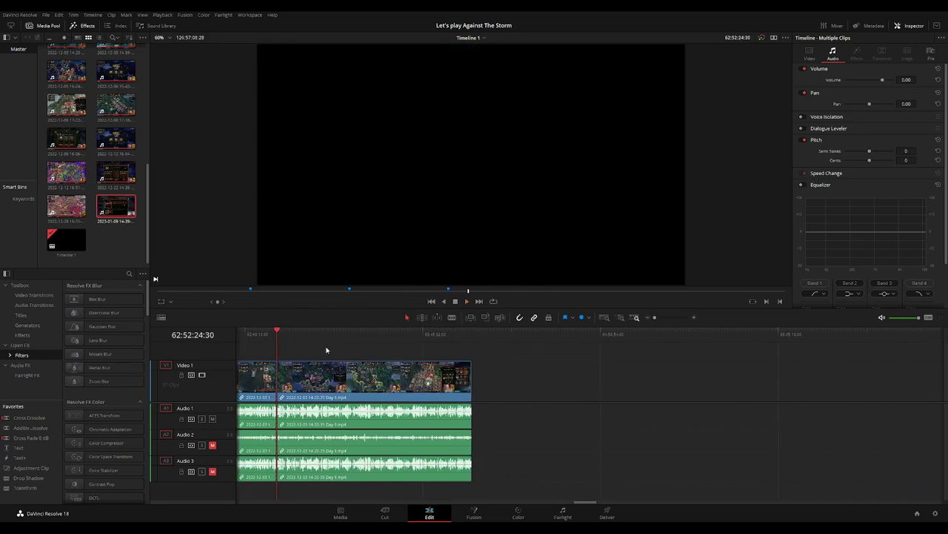
left_click_drag(341, 382, 585, 384)
left_click(401, 353)
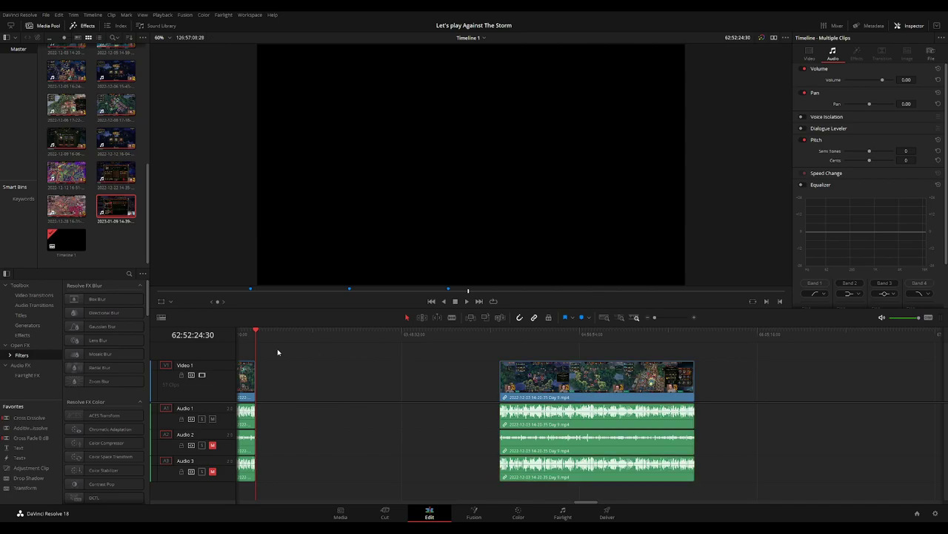
left_click_drag(267, 338, 384, 354)
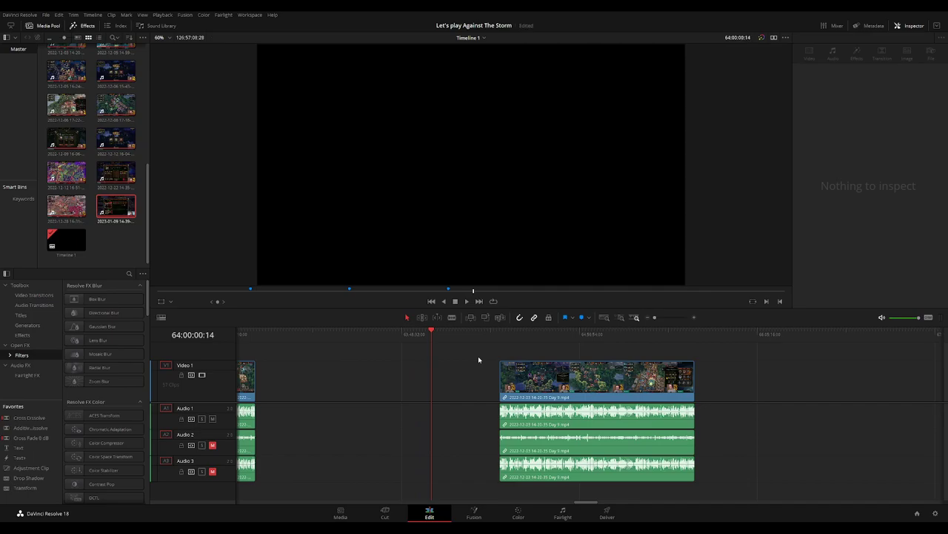
left_click_drag(544, 380, 477, 380)
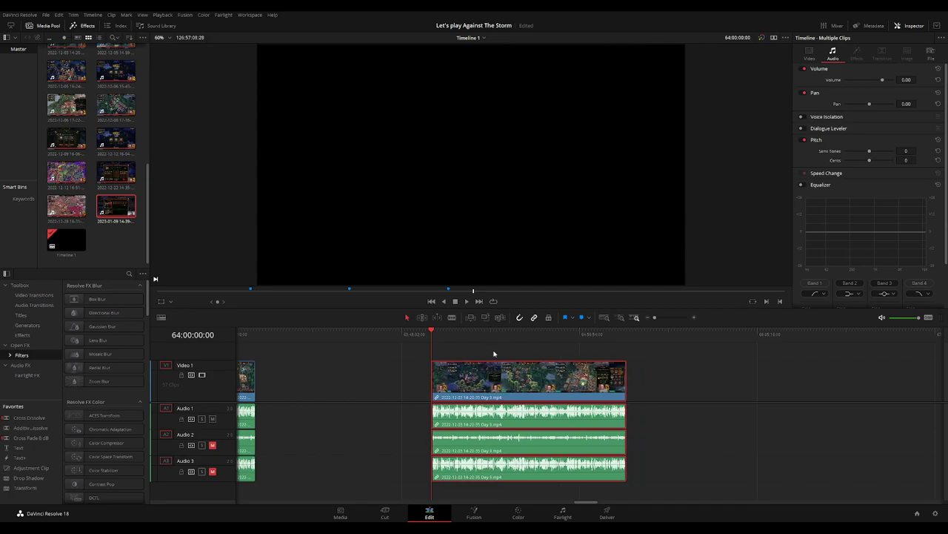
scroll(515, 349, "right", 3)
Play and scrub the repositioned footage to park the playhead at 64:52:12:00.
key("space")
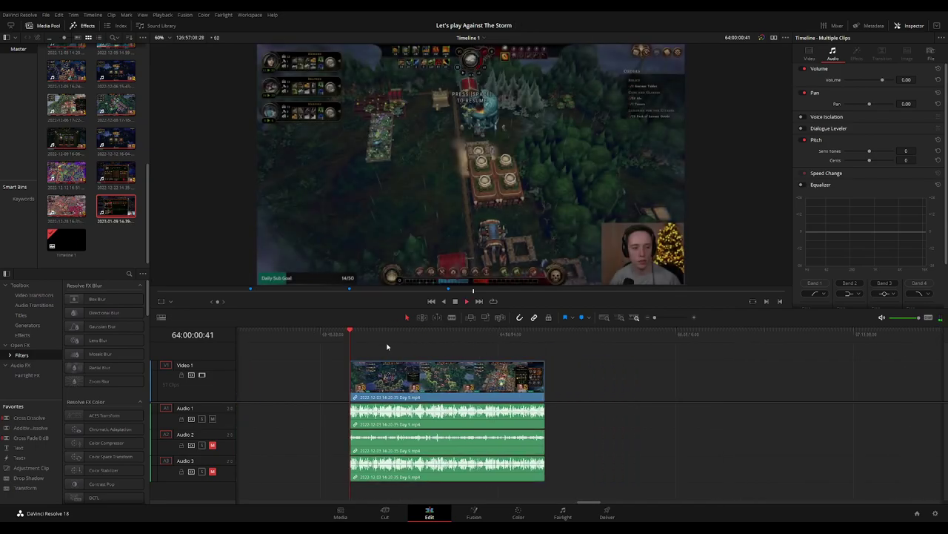
mouse_move(369, 340)
left_mouse_down()
mouse_move(480, 346)
mouse_move(489, 338)
left_mouse_up()
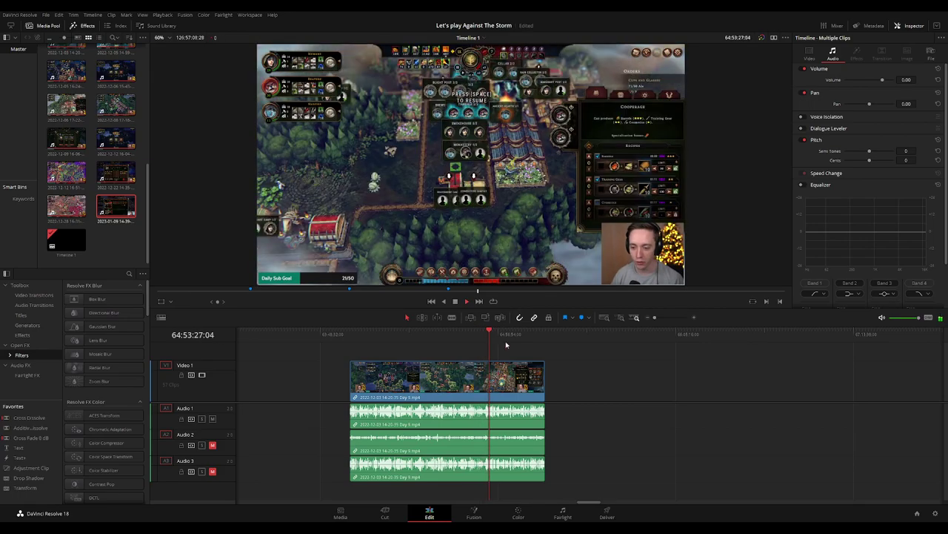
scroll(489, 338, "up", 3)
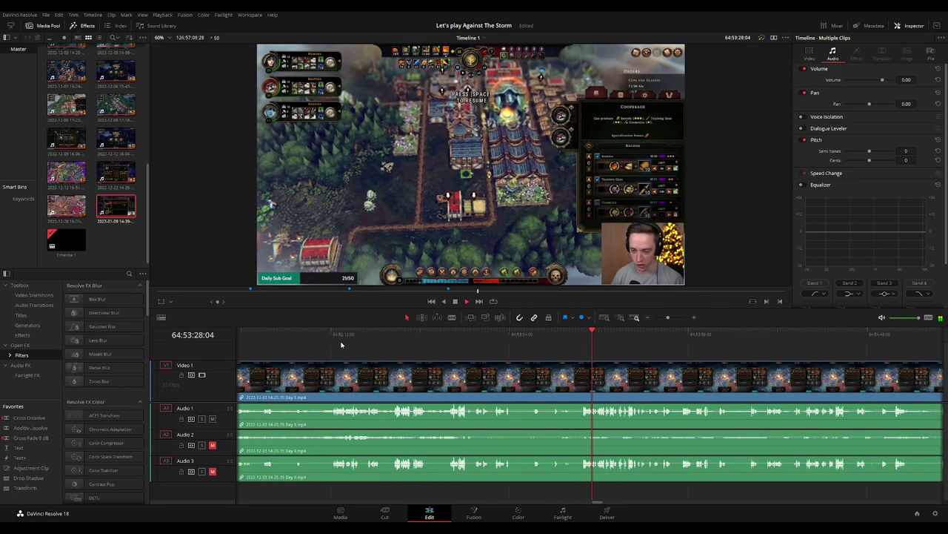
left_click(329, 338)
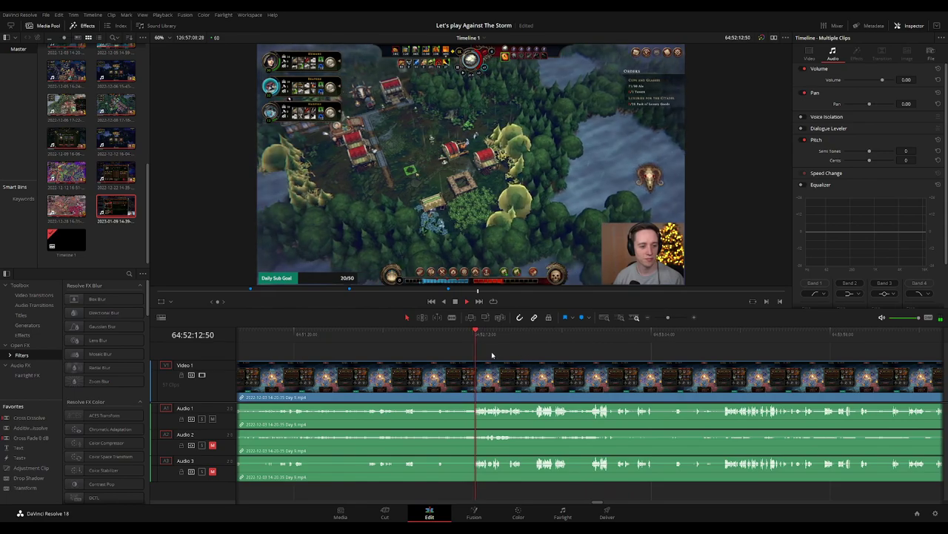
left_click(479, 337)
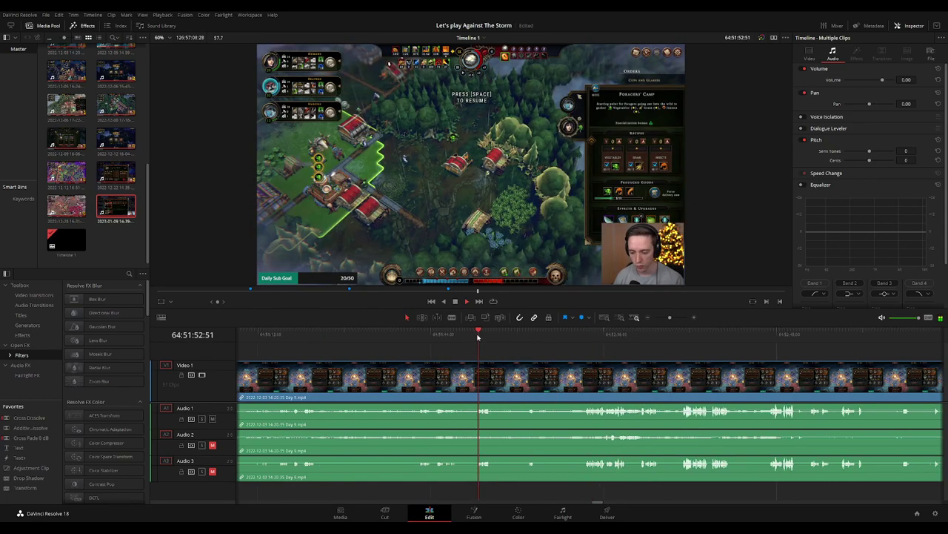
left_click(571, 338)
scroll(624, 359, "up", 1)
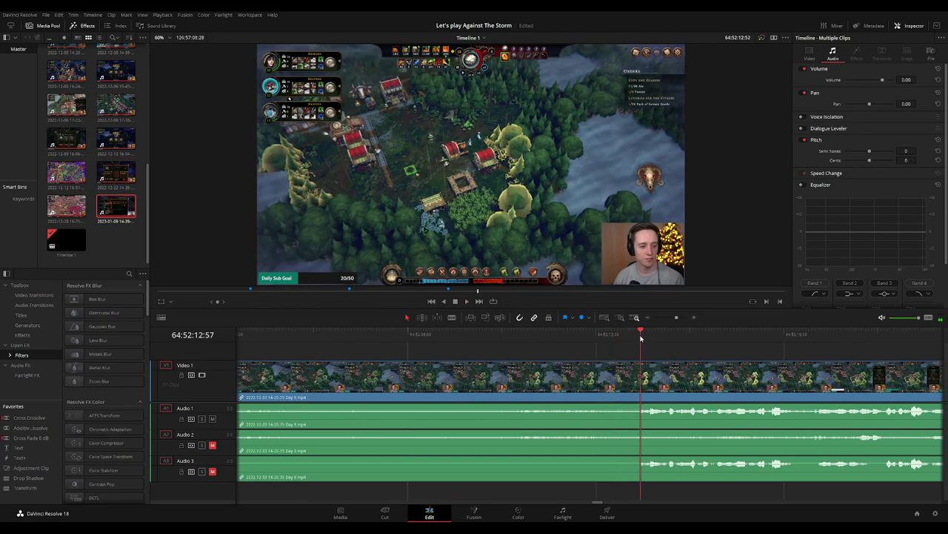
left_click(619, 338)
left_click_drag(620, 338, 596, 338)
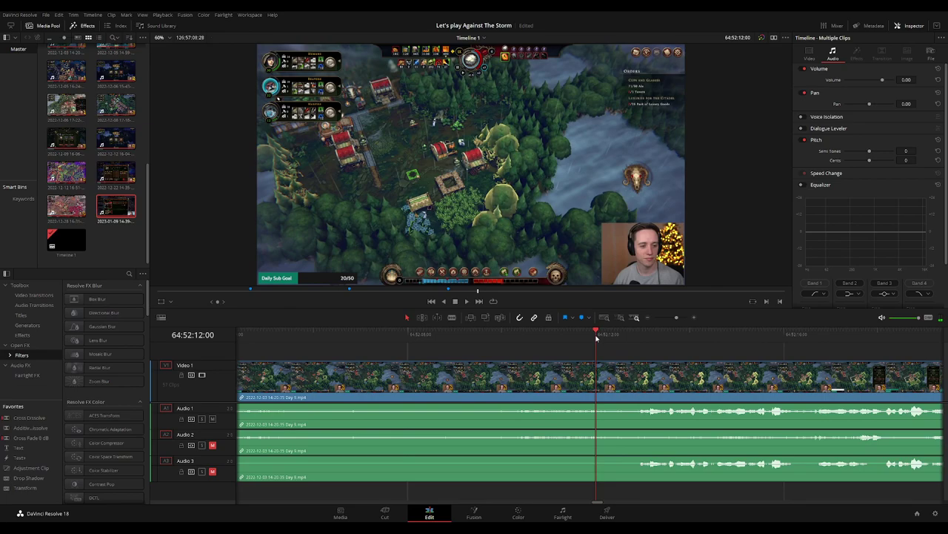
Blade all tracks at 64:52:12:00 and add an Audio 1 fade at the cut.
left_click(599, 368)
key("a")
left_click_drag(598, 369, 645, 365)
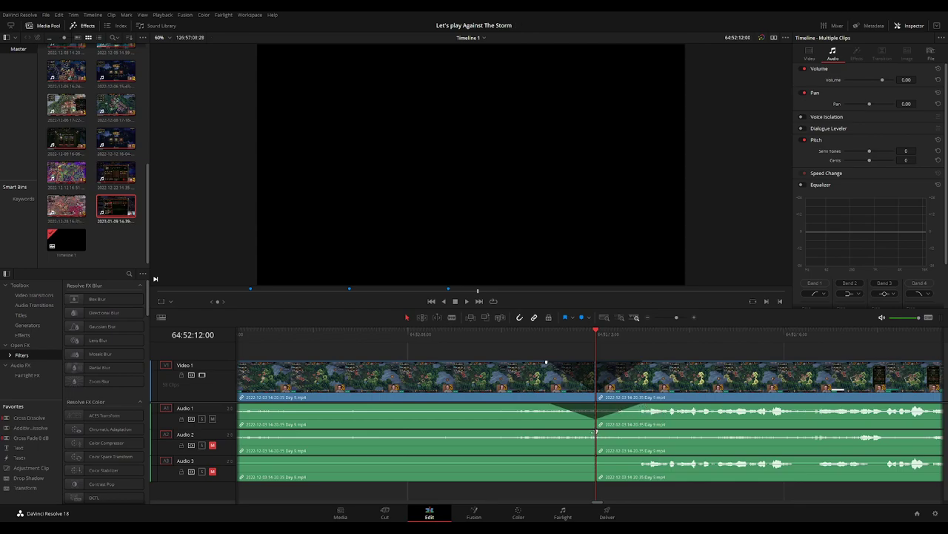
Fade Audio 2 out before and Audio 3 in after the 64:52:12:00 cut, then play it back.
left_click_drag(595, 431, 552, 431)
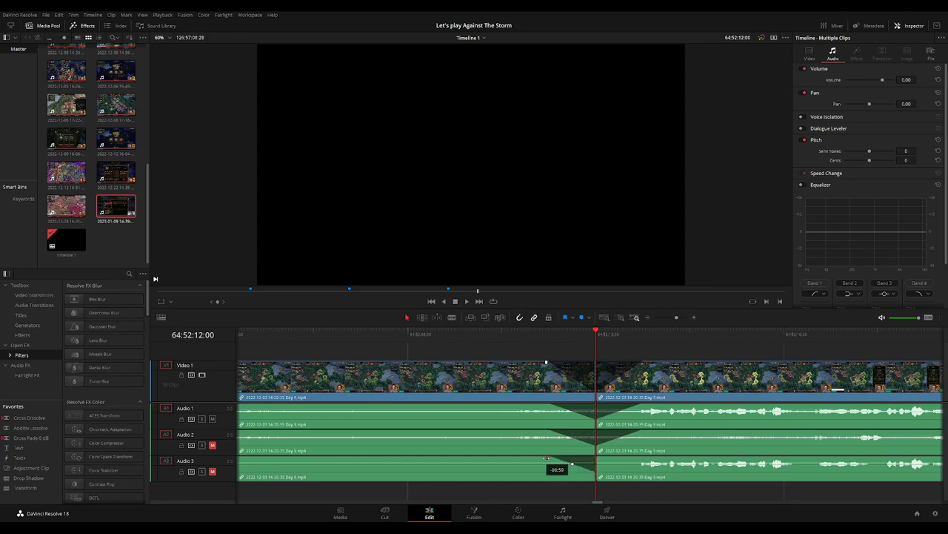
left_click_drag(594, 460, 640, 459)
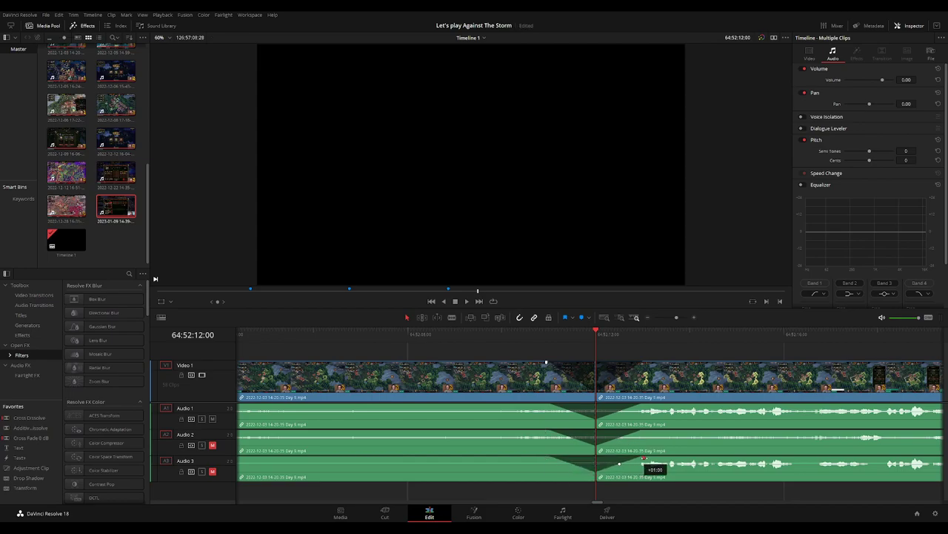
key("space")
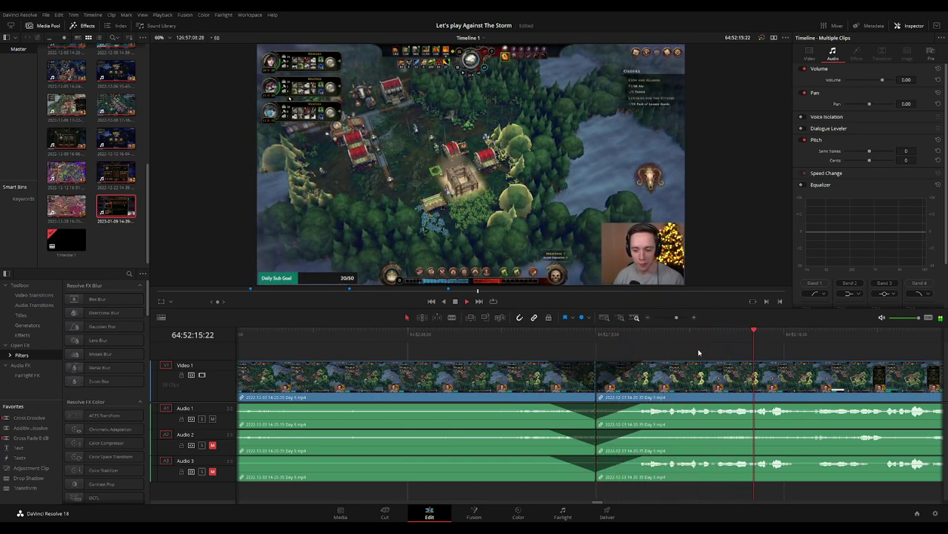
Zoom out the timeline and move the playhead back to an earlier point.
scroll(699, 353, "down", 3)
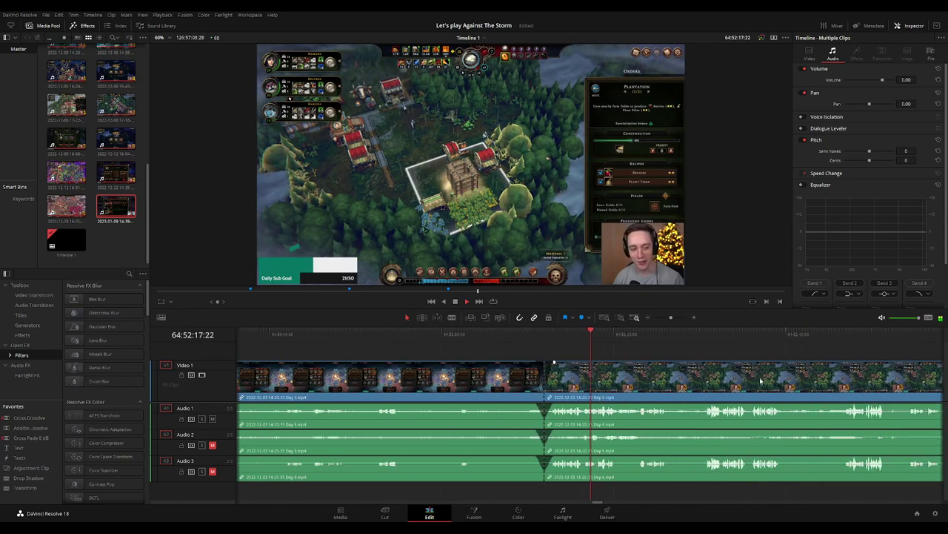
scroll(739, 358, "down", 3)
scroll(619, 346, "down", 2)
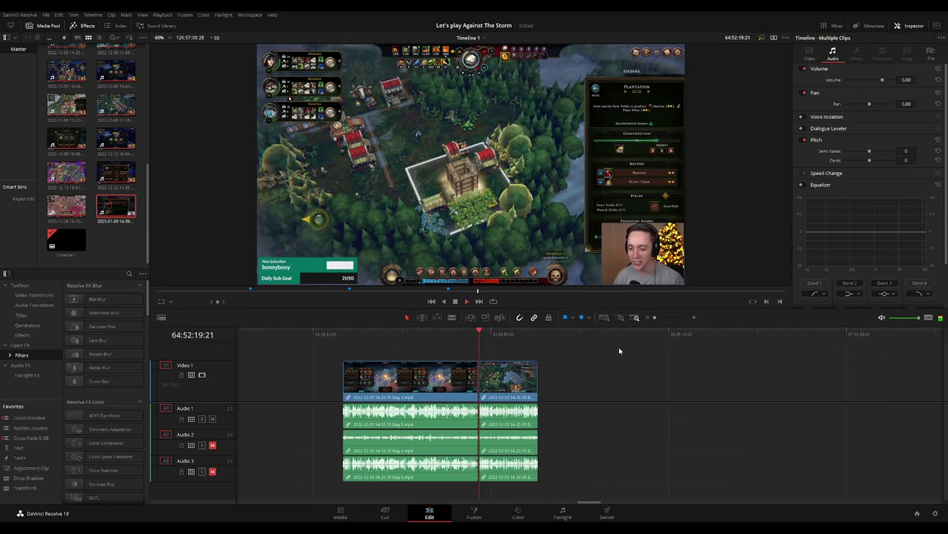
left_click(485, 339)
scroll(499, 367, "down", 2)
scroll(500, 366, "down", 2)
Move the later clip far right and snap it to the playhead at 66:00:00:00.
left_click_drag(330, 378, 636, 379)
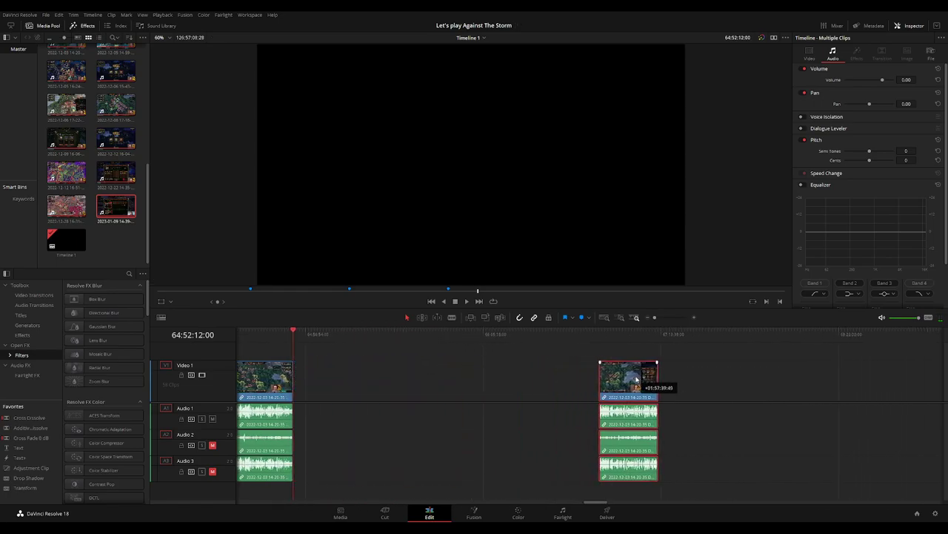
left_click(449, 361)
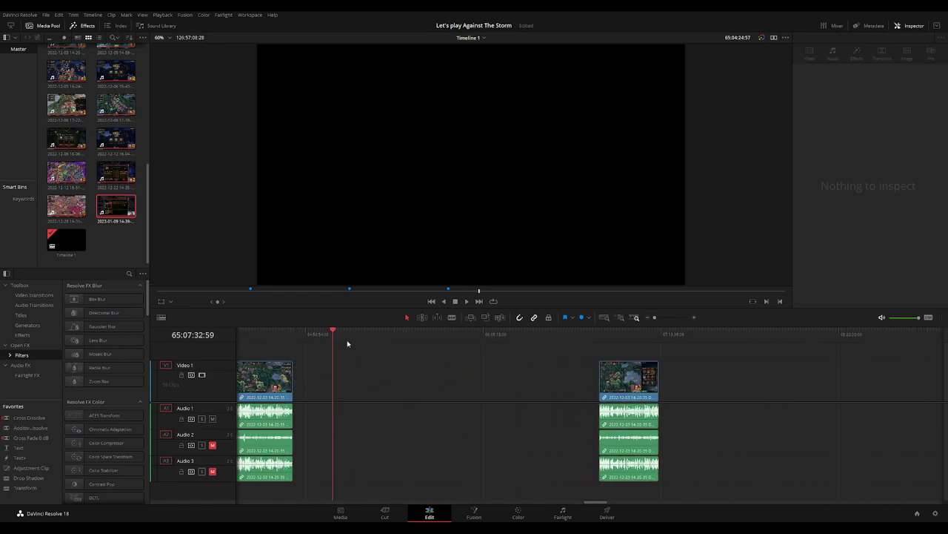
left_click_drag(463, 355, 470, 355)
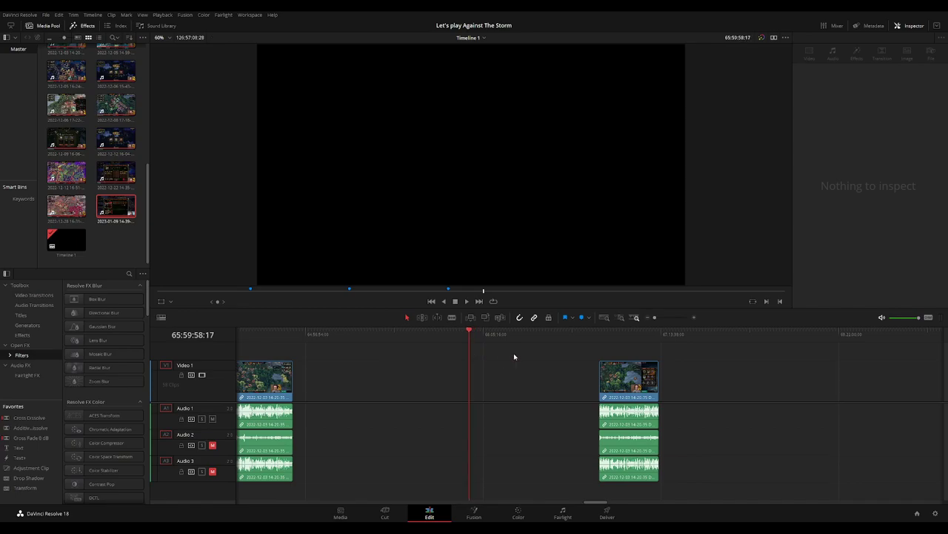
key("Right")
left_click_drag(629, 378, 499, 378)
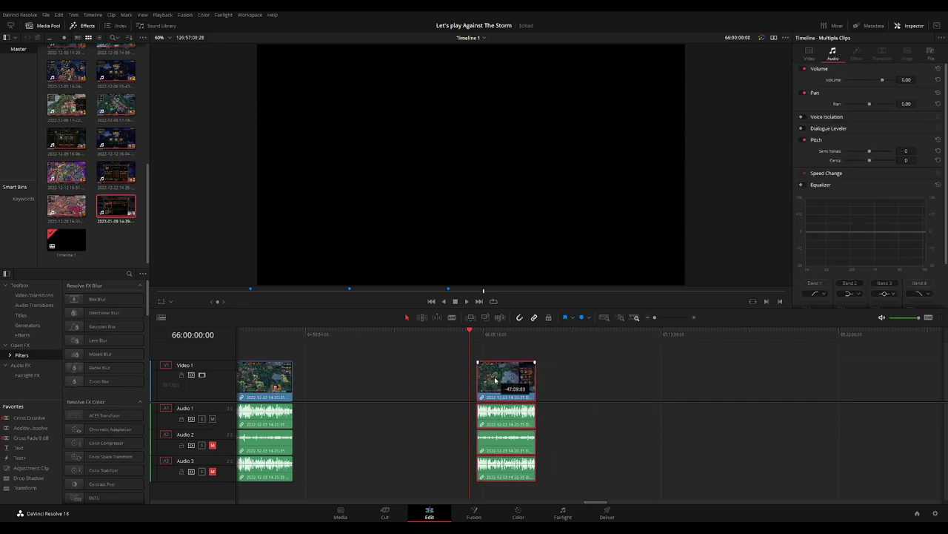
Drag the Day 10 clip from the Media Pool directly after it and play.
scroll(659, 358, "left", 5)
scroll(667, 374, "right", 6)
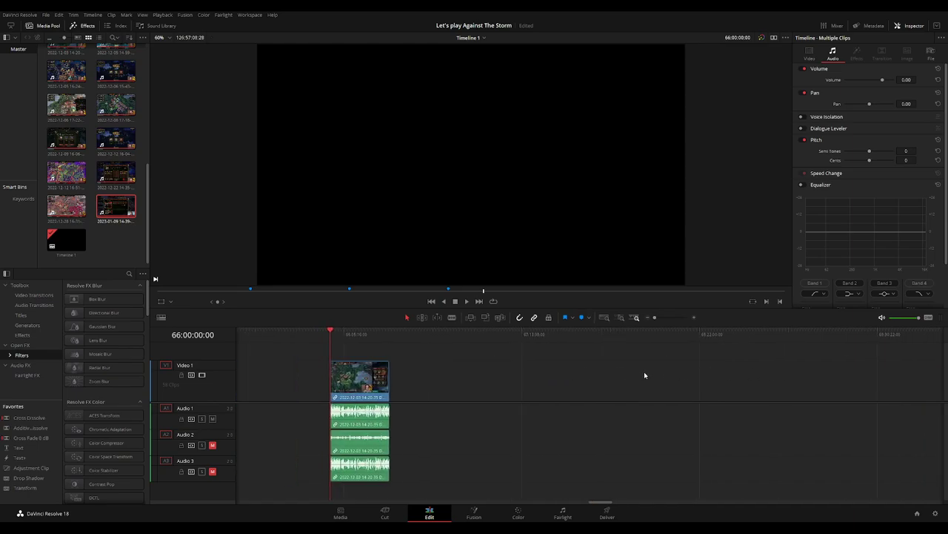
left_click_drag(669, 381, 531, 367)
key("space")
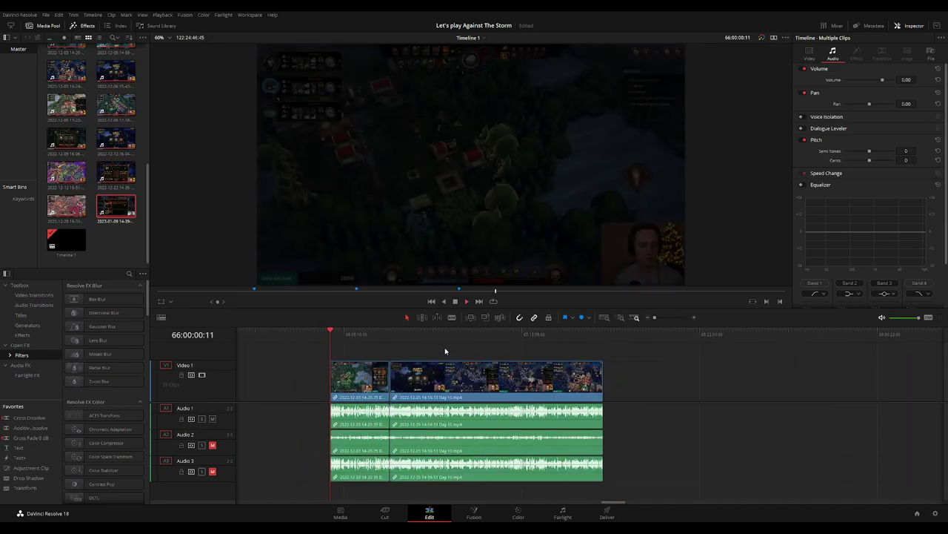
Replay the Day 10 join and scrub into the gameplay past the loading screen.
scroll(453, 346, "up", 3)
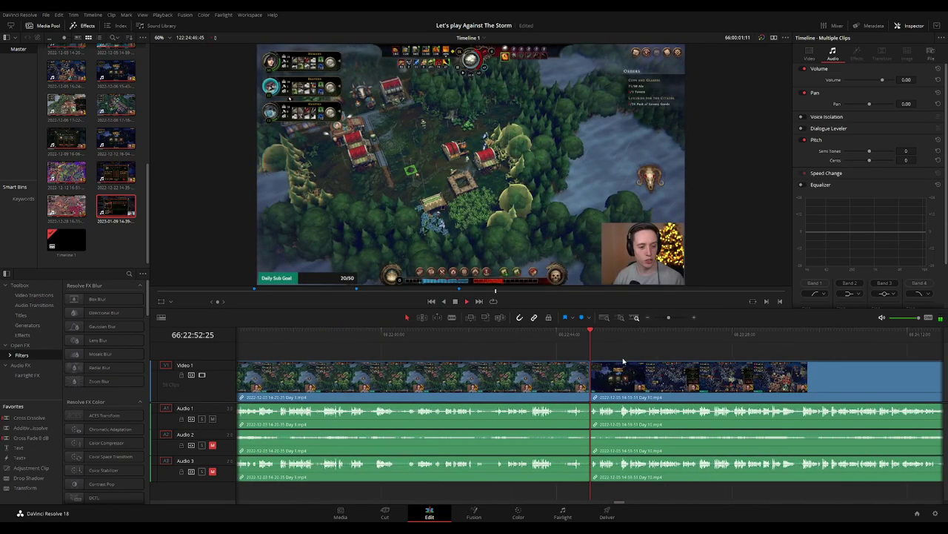
scroll(452, 346, "up", 3)
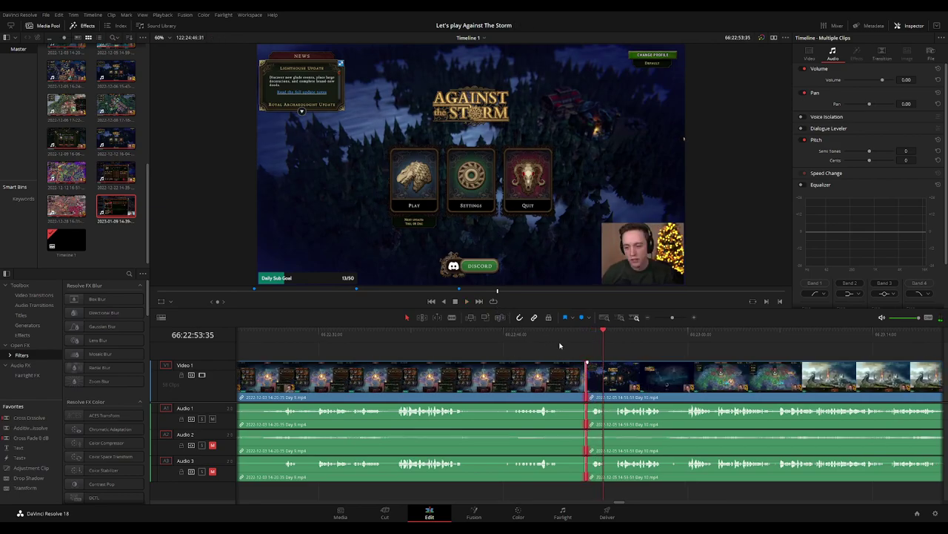
scroll(586, 362, "up", 2)
left_click(392, 335)
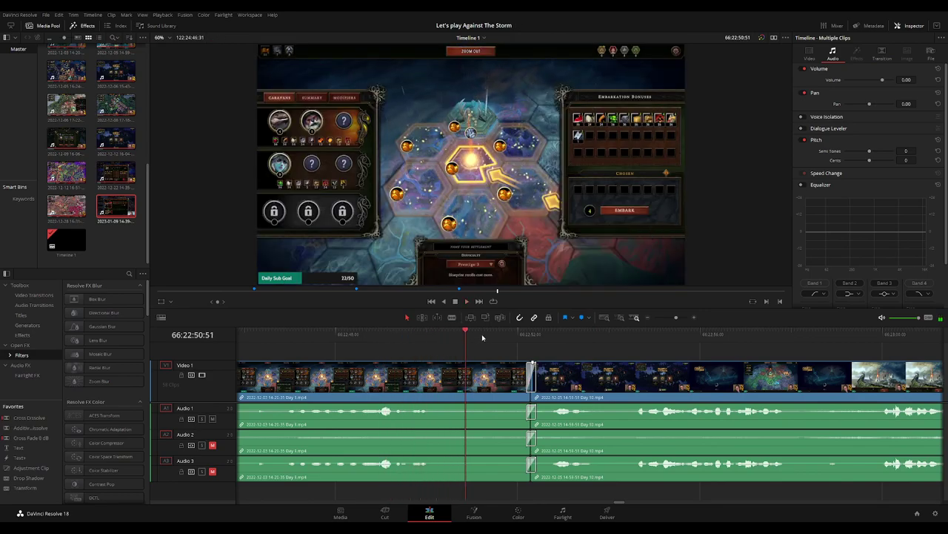
left_click(413, 335)
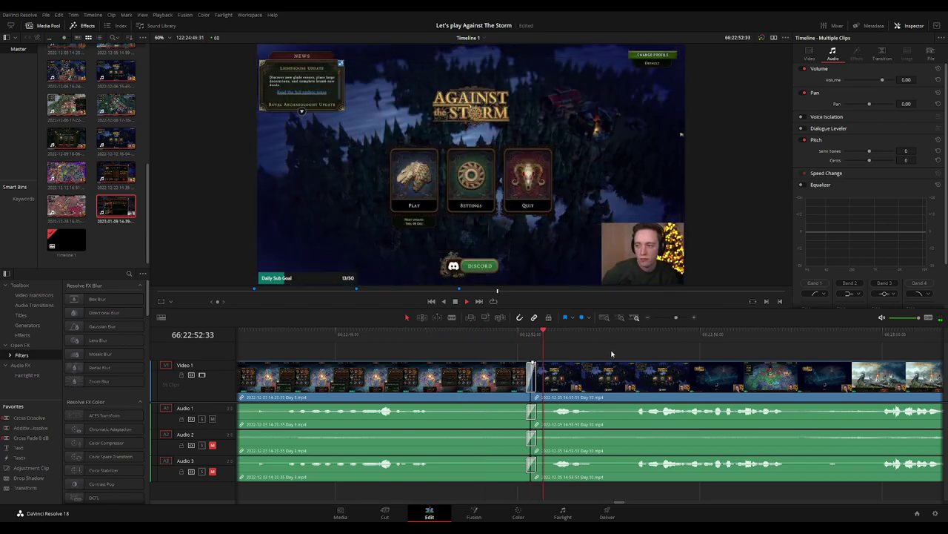
scroll(686, 356, "down", 5)
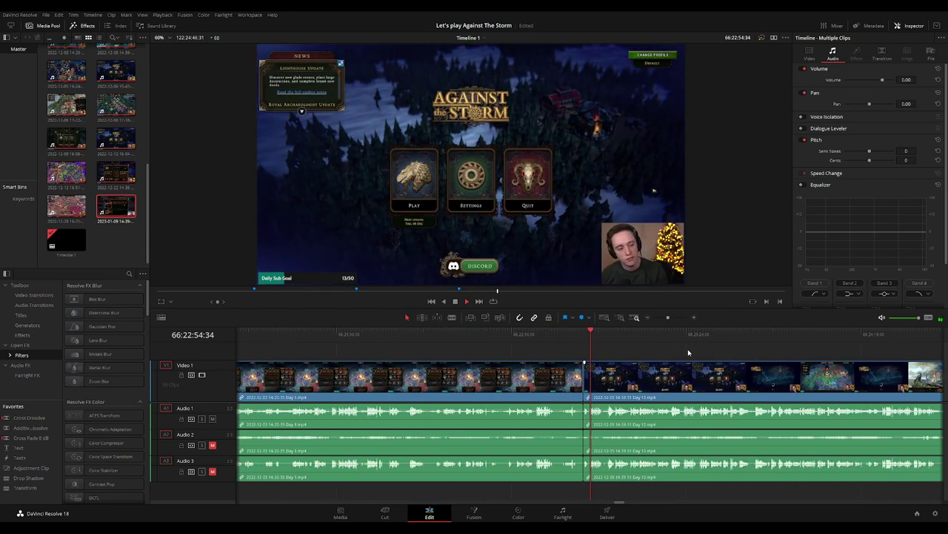
scroll(719, 351, "right", 3)
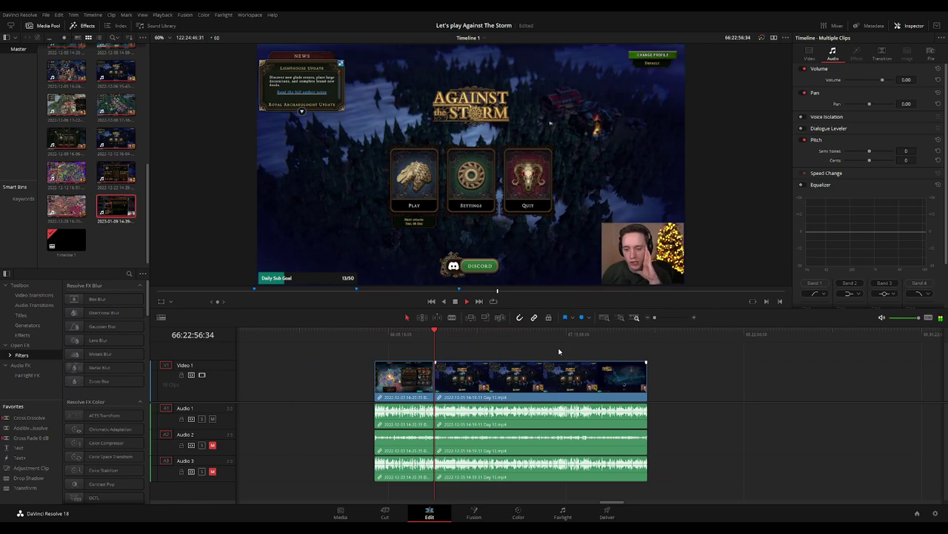
scroll(543, 350, "right", 1)
scroll(511, 349, "right", 1)
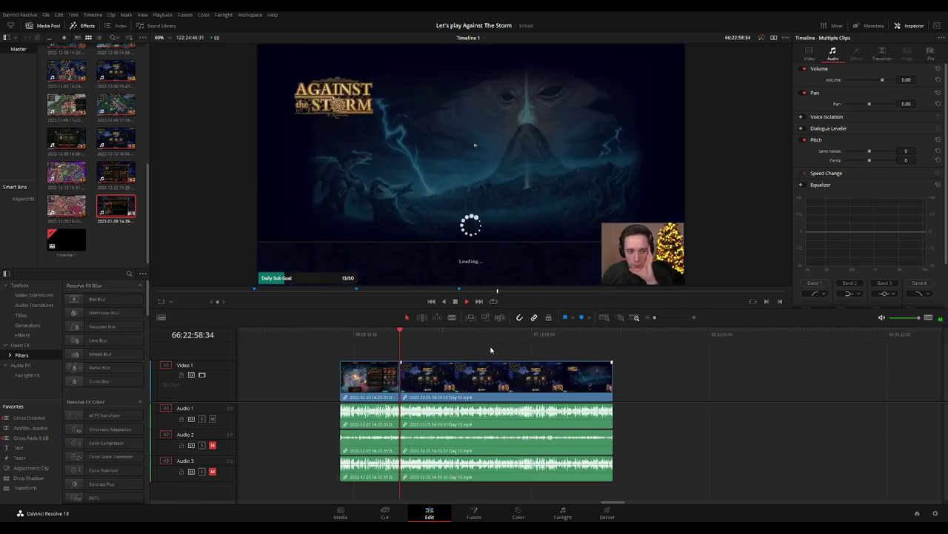
left_click_drag(347, 341, 473, 349)
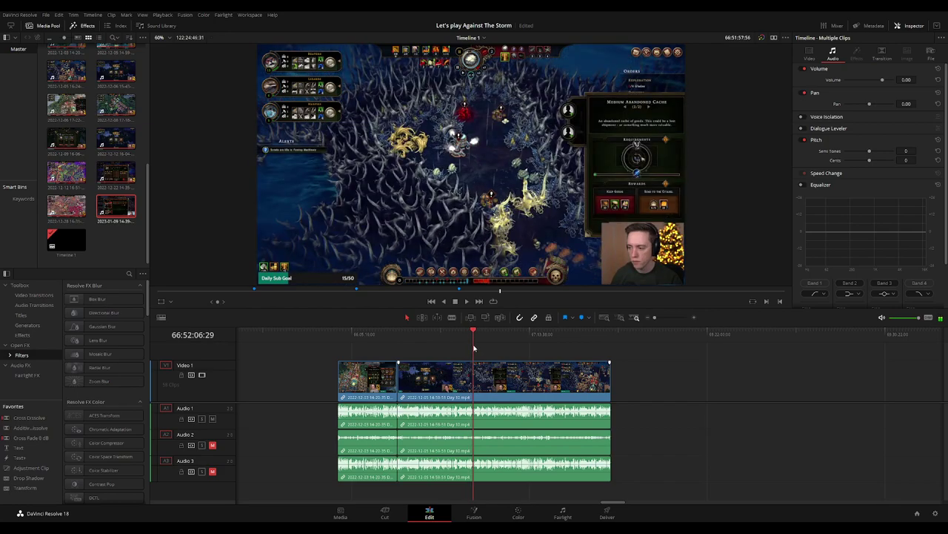
Zoom in and play through the Day 10 footage, looking for a cut point.
key("shift+z")
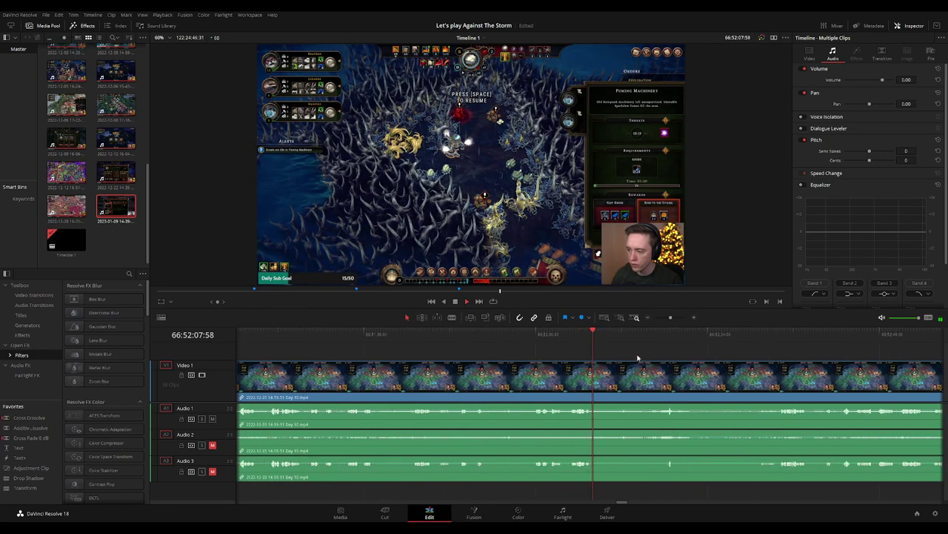
left_click(533, 335)
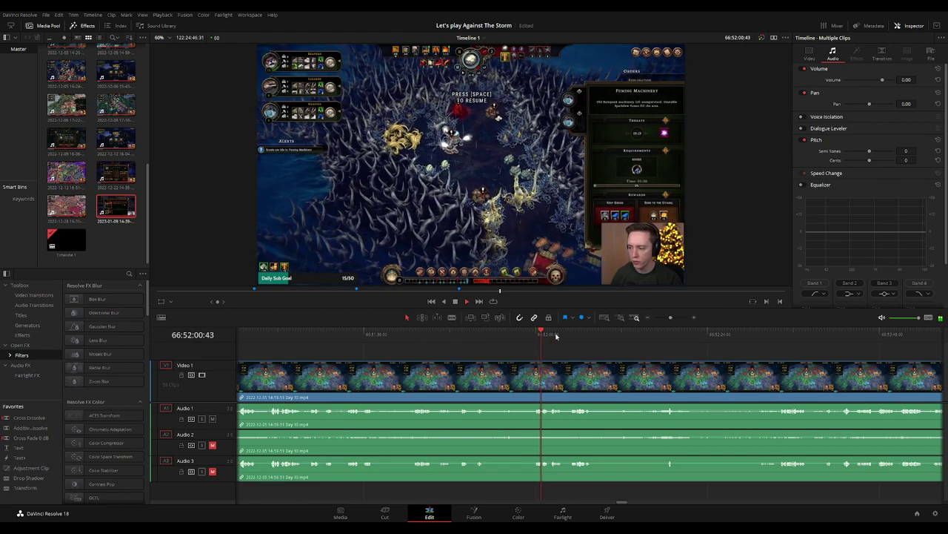
left_click_drag(534, 335, 780, 336)
key("space")
key("ctrl+equal")
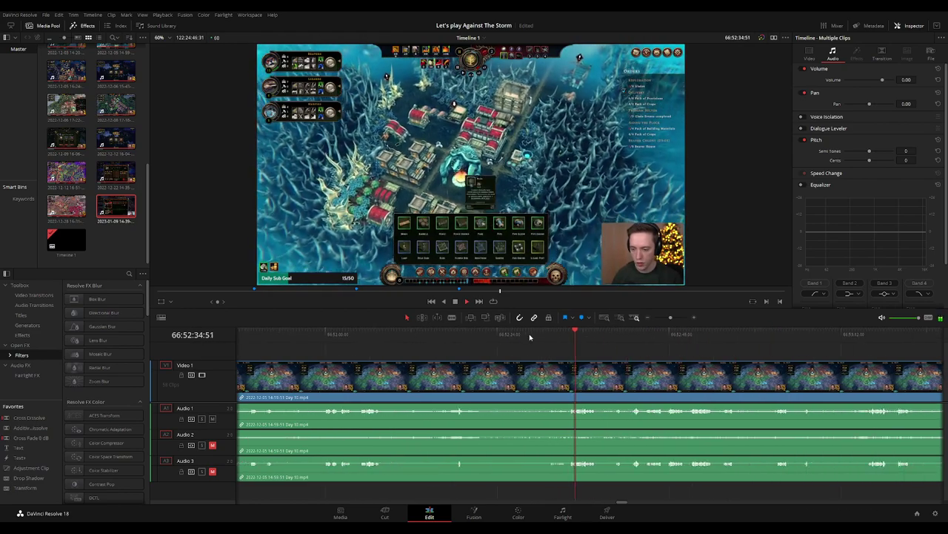
left_click(417, 335)
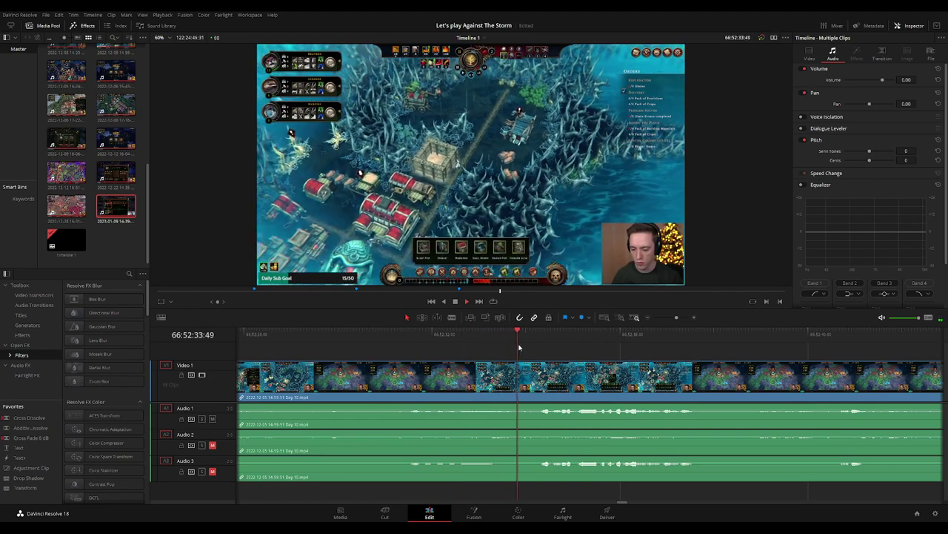
key("space")
Set the playhead to 66:52:33:40, split all tracks with Ctrl+B, and fade out Audio 1.
left_click(534, 337)
left_click_drag(535, 338, 511, 339)
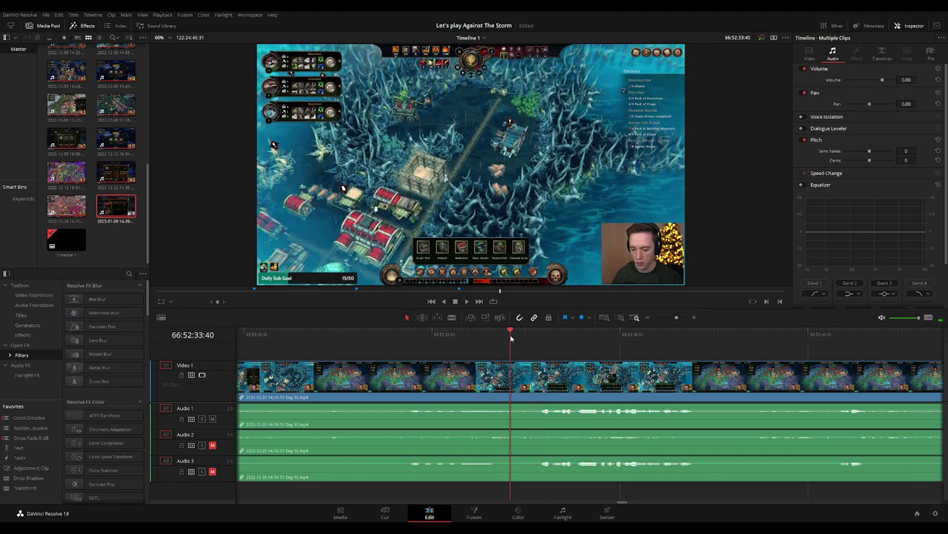
key("ctrl+b")
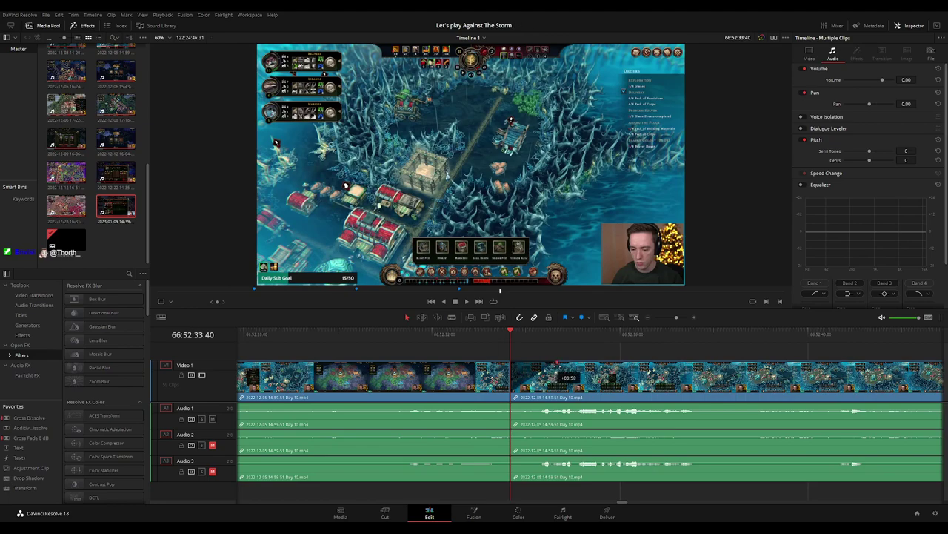
left_click_drag(558, 366, 471, 365)
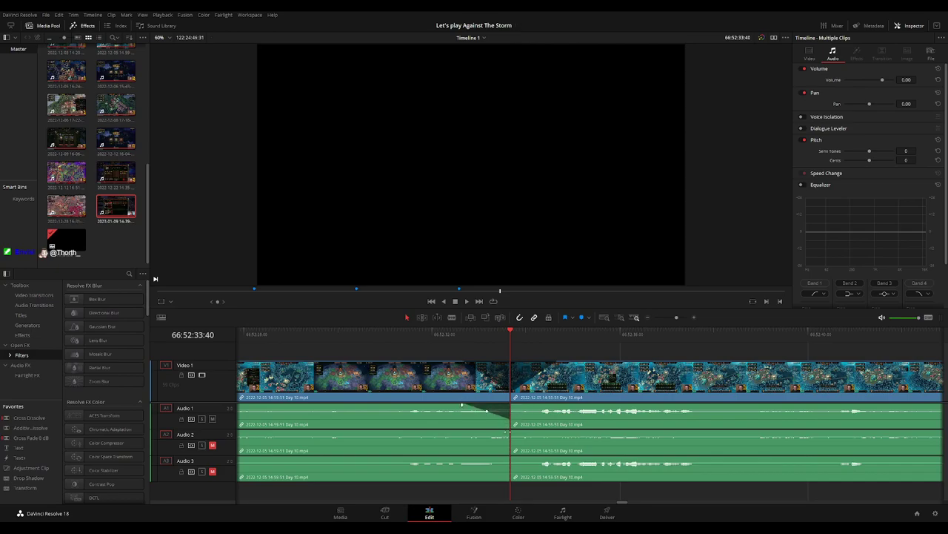
Fade Audio 2 and 3 out, then Audio 1–3 back in at the 66:52:33:40 cut, and play it.
left_click_drag(507, 432, 467, 430)
left_click_drag(508, 458, 460, 453)
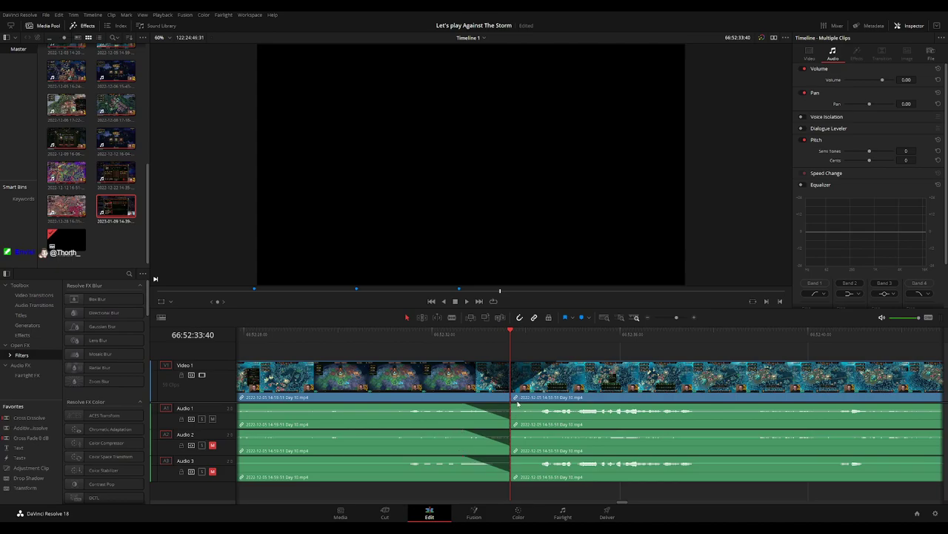
left_click_drag(528, 405, 555, 406)
left_click_drag(511, 429, 552, 431)
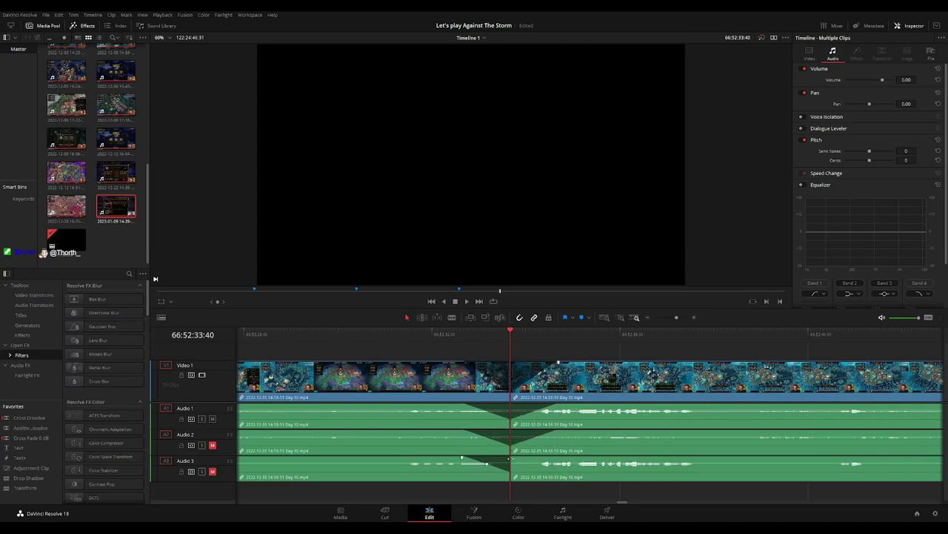
left_click_drag(510, 458, 557, 460)
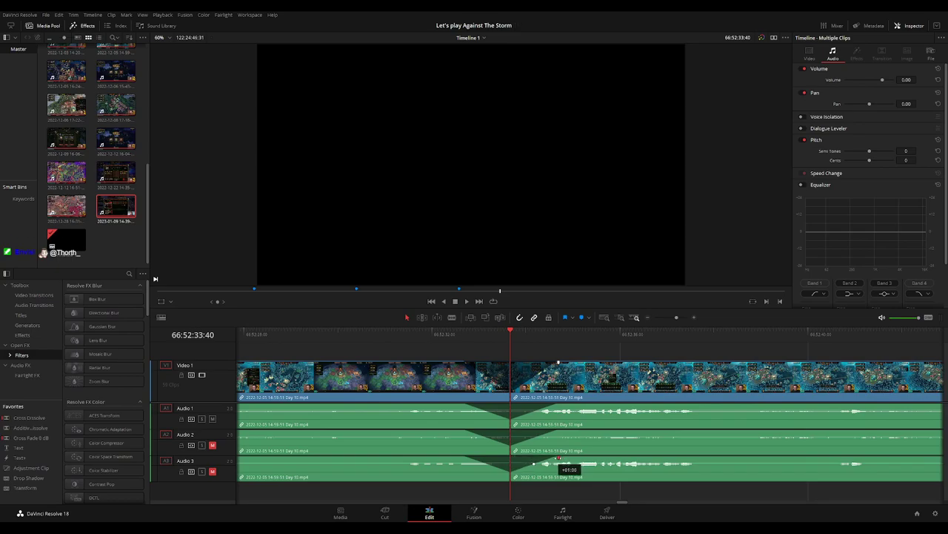
key("space")
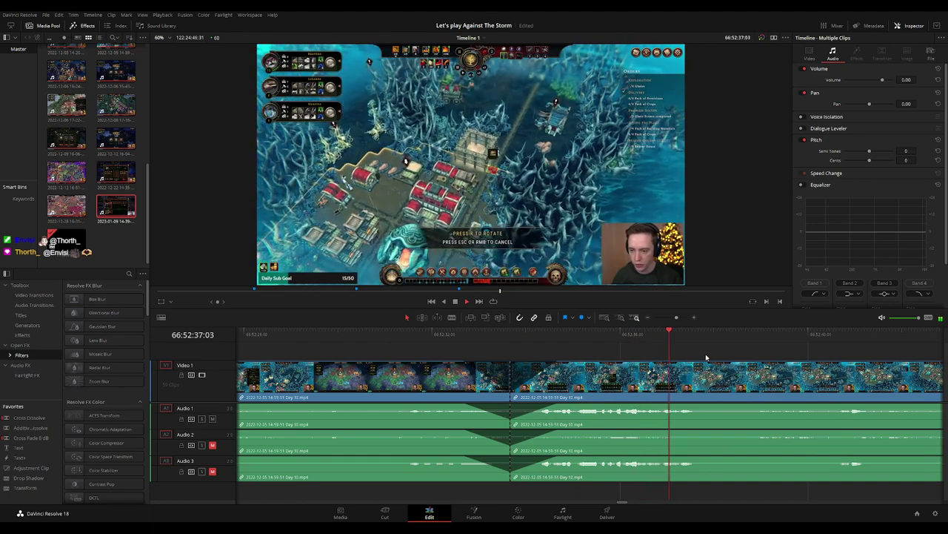
Zoom out and return the playhead to the start of the timeline.
scroll(704, 355, "down", 4)
scroll(573, 349, "down", 1)
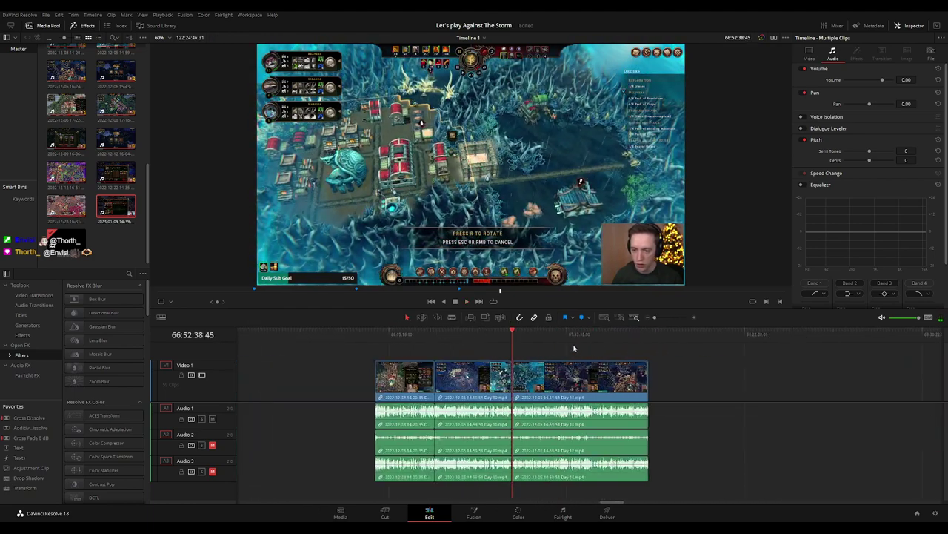
scroll(574, 348, "right", 2)
key("Home")
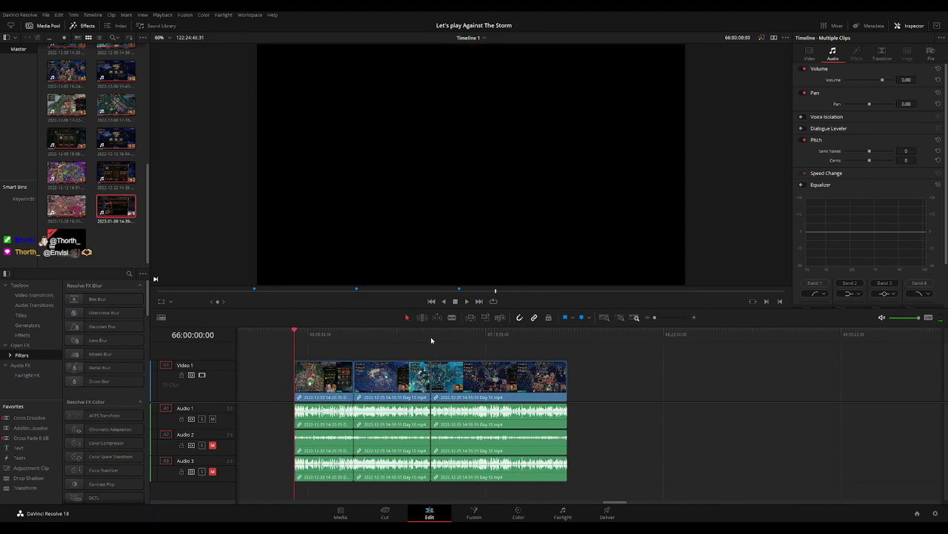
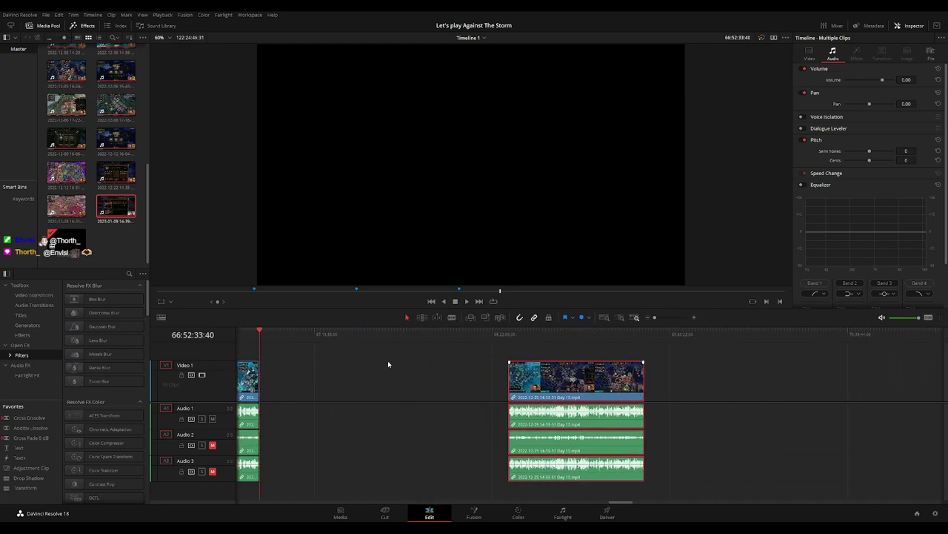
Park the playhead at 68:00:00:00, snap the Day 10 clip left to it, and play it.
left_click(348, 361)
left_click_drag(269, 333, 435, 361)
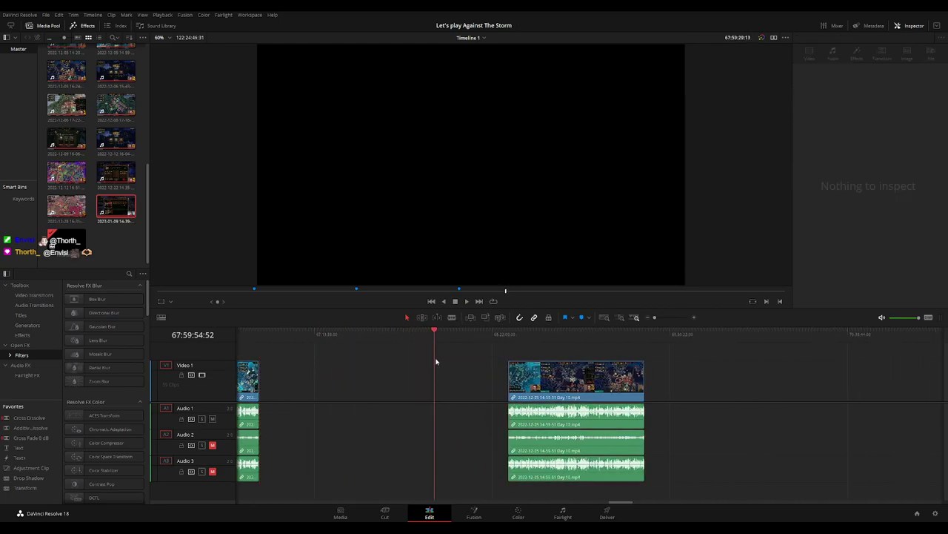
key("ctrl+equal")
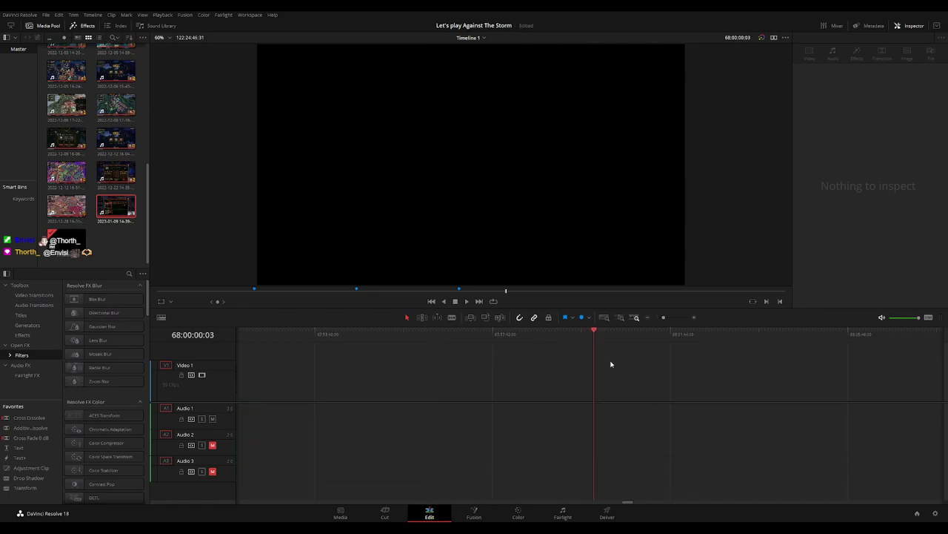
key("ctrl+minus")
left_click_drag(698, 384, 626, 387)
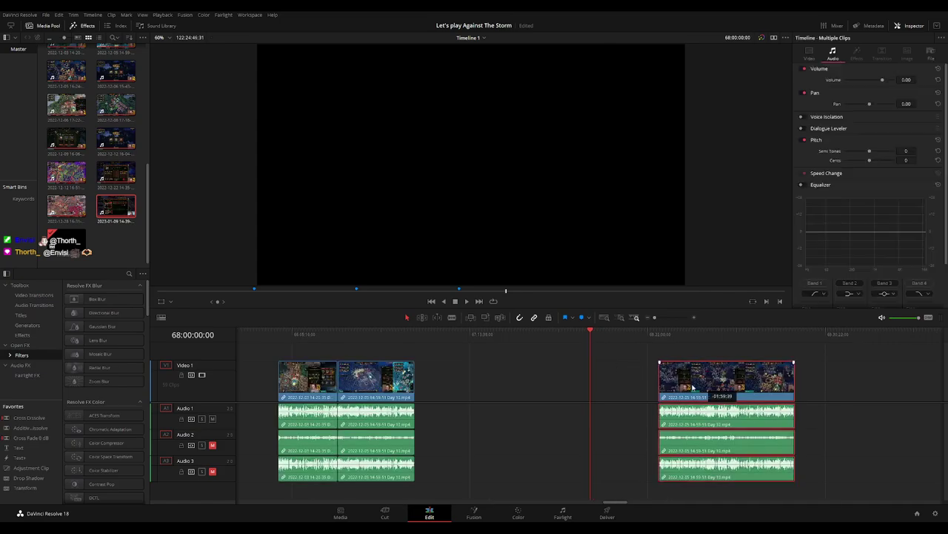
scroll(578, 352, "right", 5)
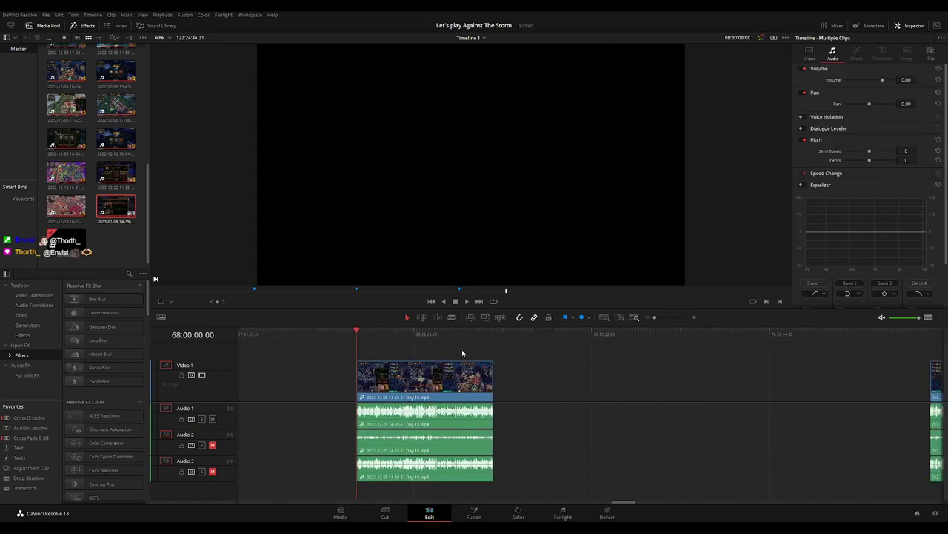
left_click(489, 333)
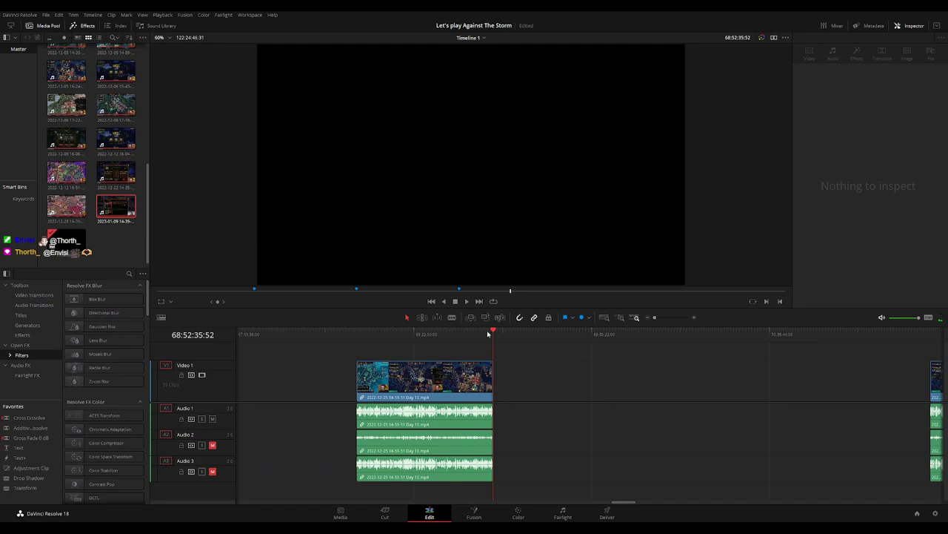
left_click(358, 334)
key("space")
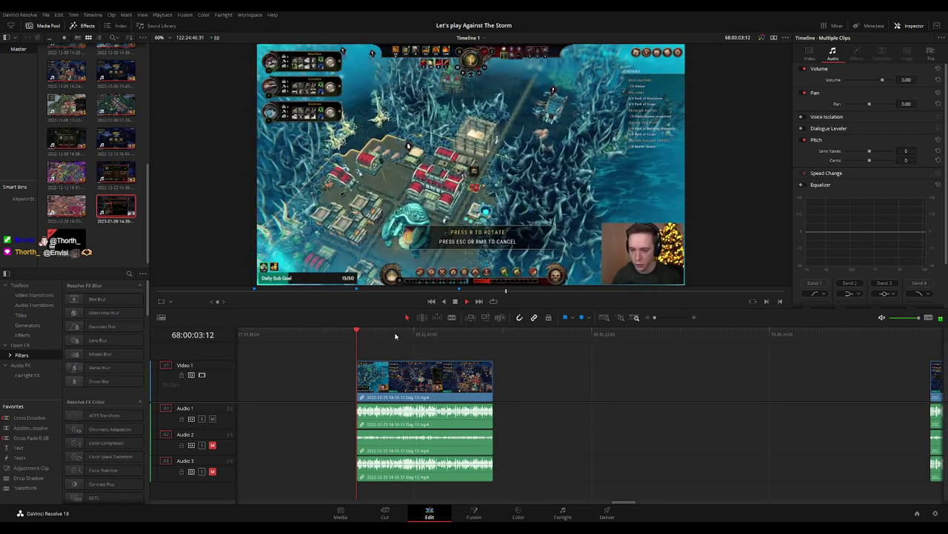
Scrub through the Day 10 clip and zoom in on its end.
left_click_drag(395, 334, 491, 334)
scroll(562, 357, "up", 2)
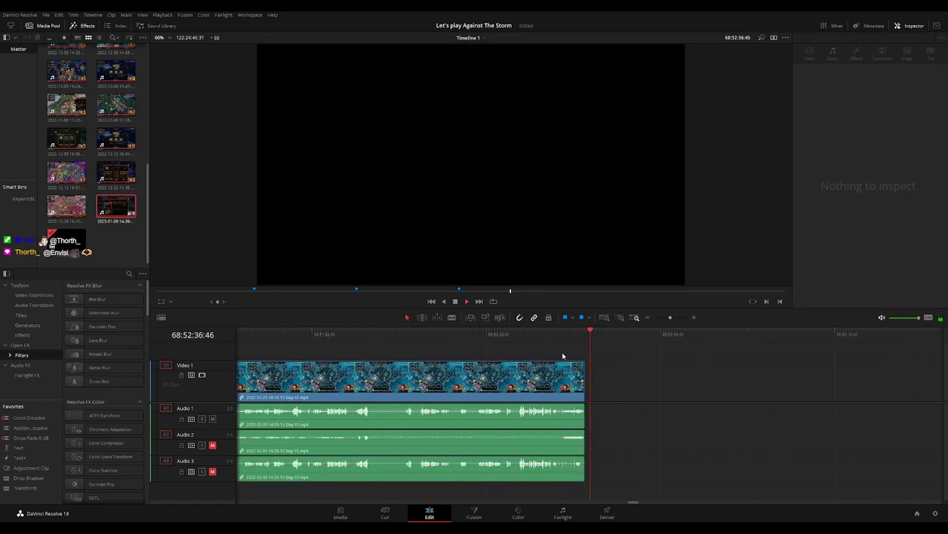
left_click(548, 334)
scroll(667, 352, "up", 1)
scroll(691, 351, "up", 1)
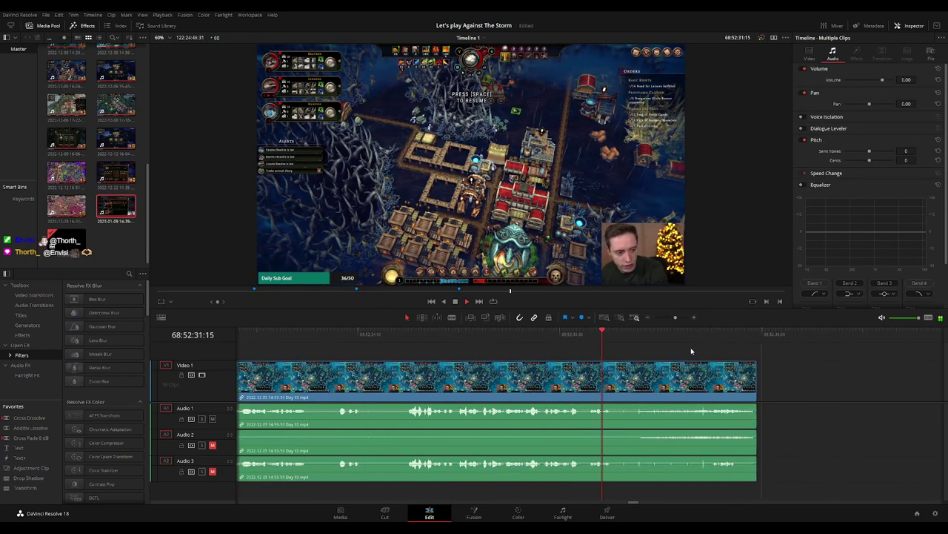
scroll(504, 351, "down", 2)
scroll(472, 349, "down", 1)
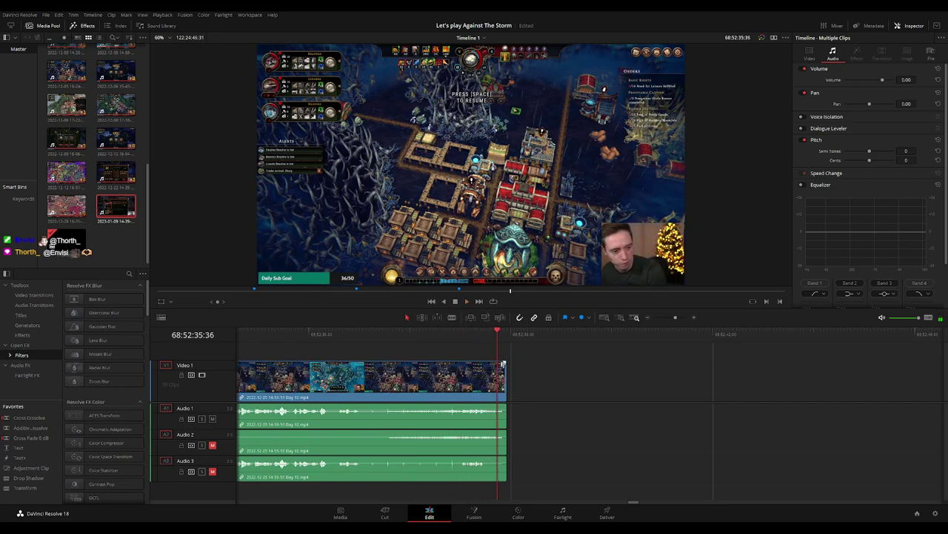
Fade out the audio at the clip's end, keeping the video's original end, and play it back.
left_click_drag(503, 364, 477, 365)
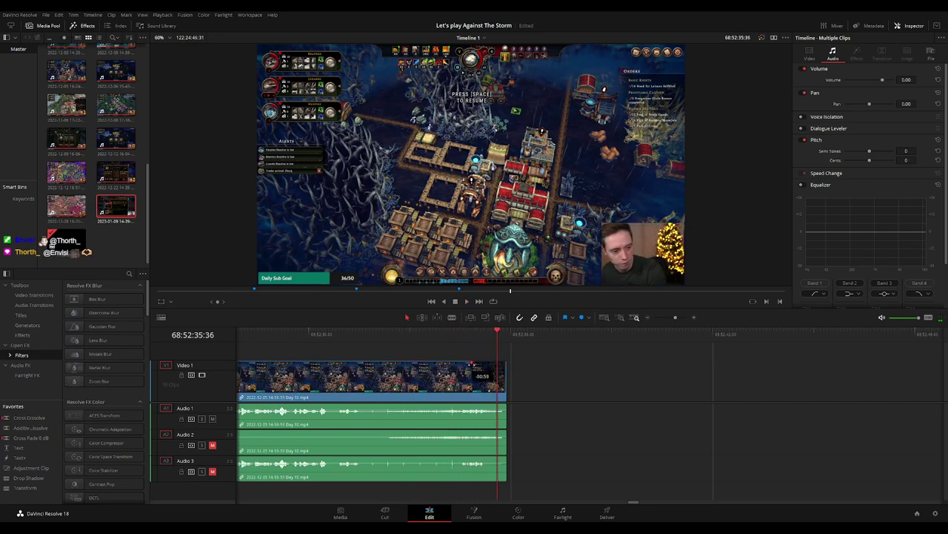
left_click_drag(472, 367, 507, 398)
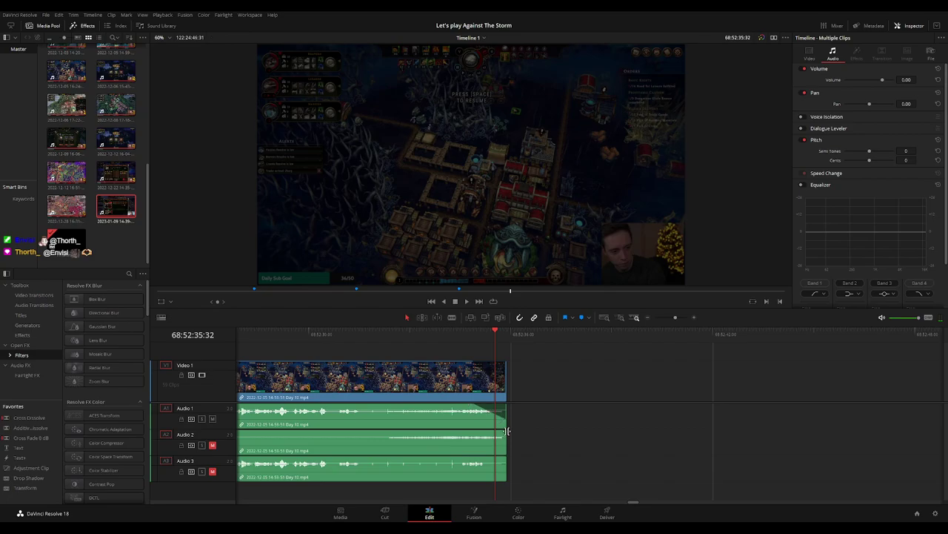
mouse_move(500, 433)
left_mouse_down()
mouse_move(475, 431)
mouse_move(479, 456)
left_mouse_up()
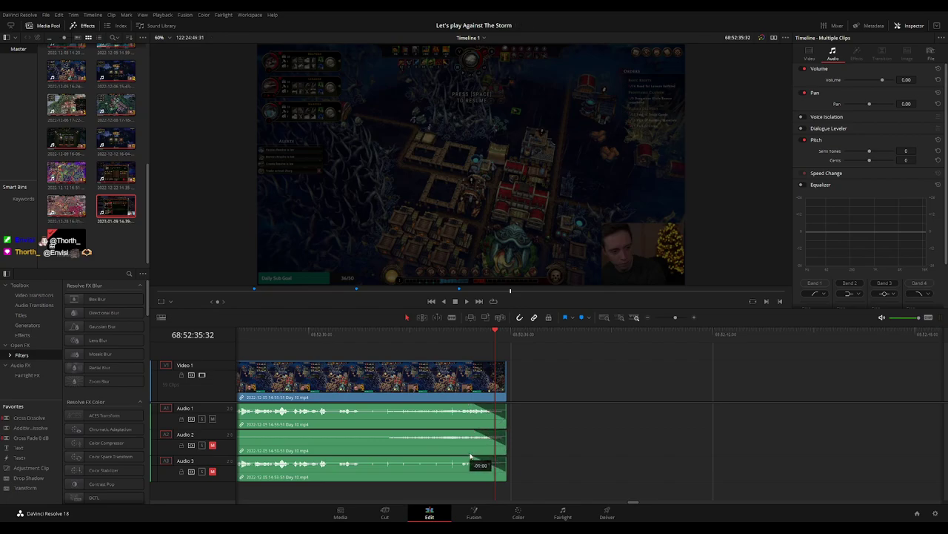
left_click(436, 343)
key("space")
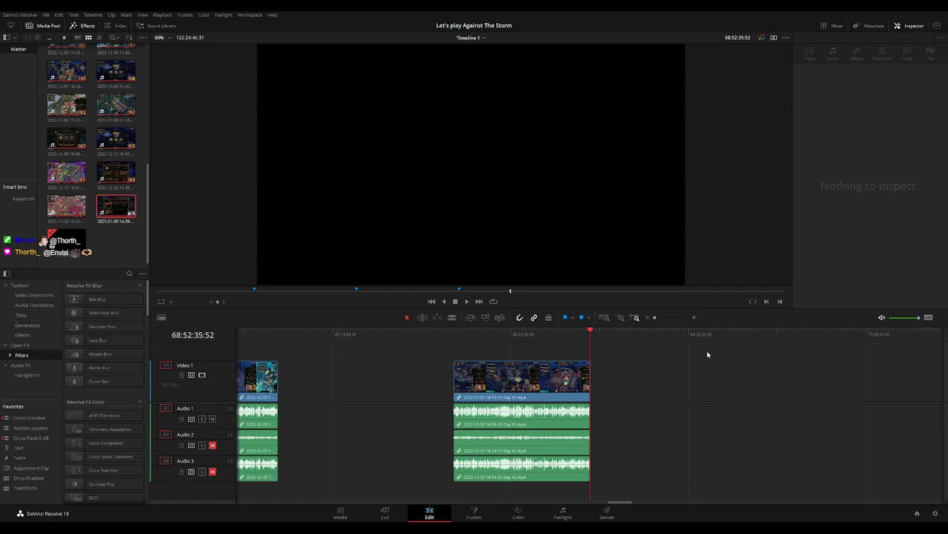
Snap the Day 10 part 2 clip left to the playhead at 70:00:00:00 and play it.
scroll(706, 350, "down", 5)
left_click_drag(394, 339, 528, 344)
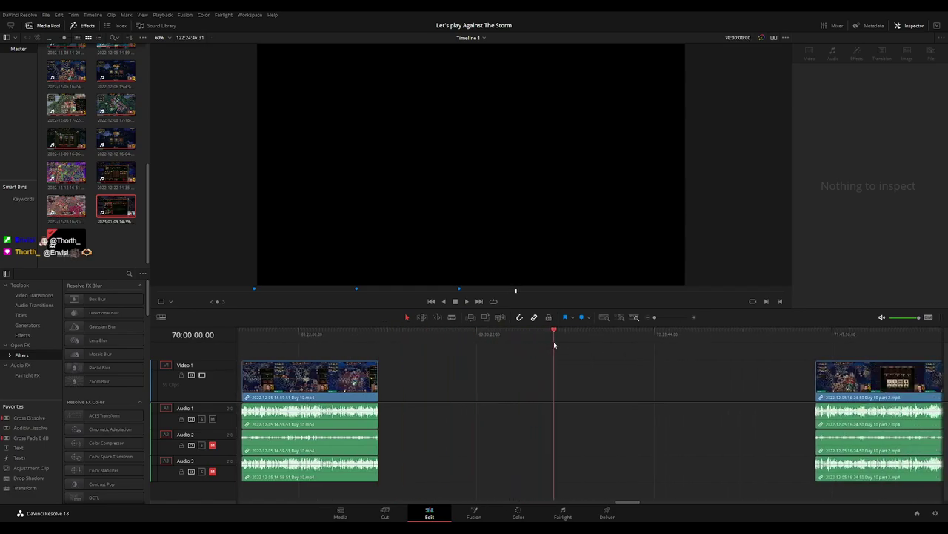
left_click_drag(861, 381, 599, 384)
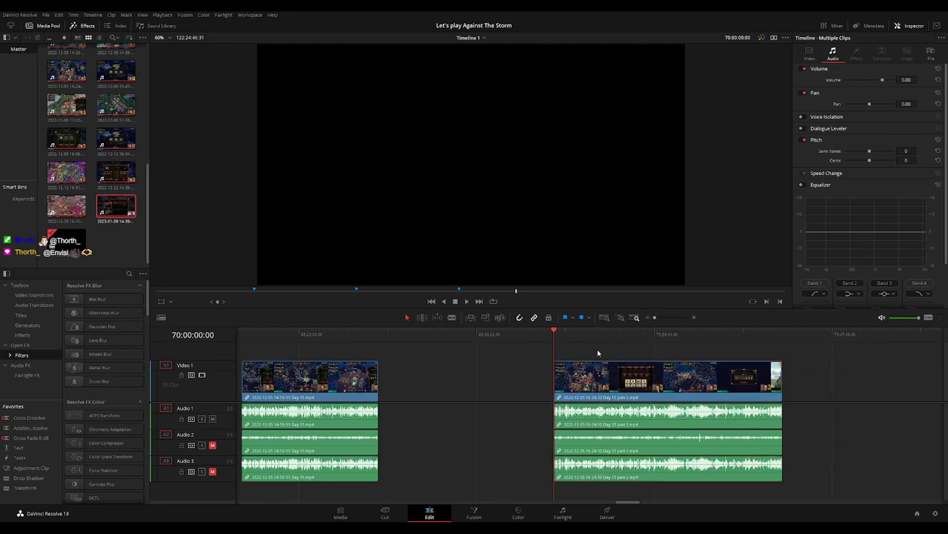
scroll(597, 349, "right", 5)
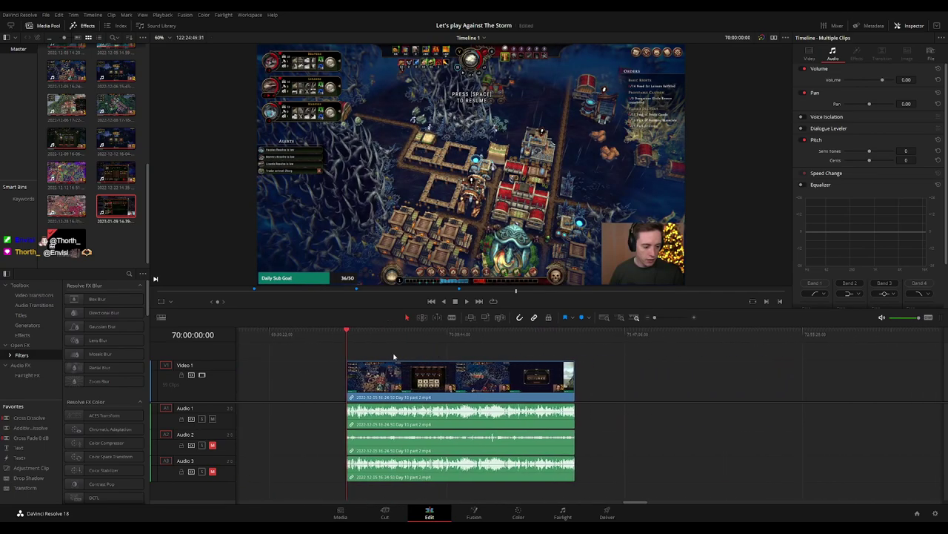
scroll(643, 365, "up", 3)
scroll(644, 365, "up", 1)
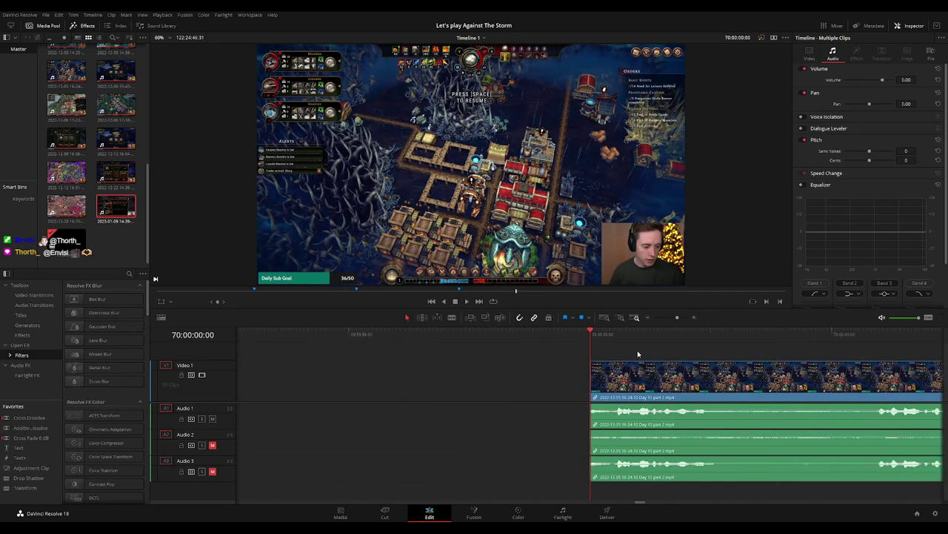
key("space")
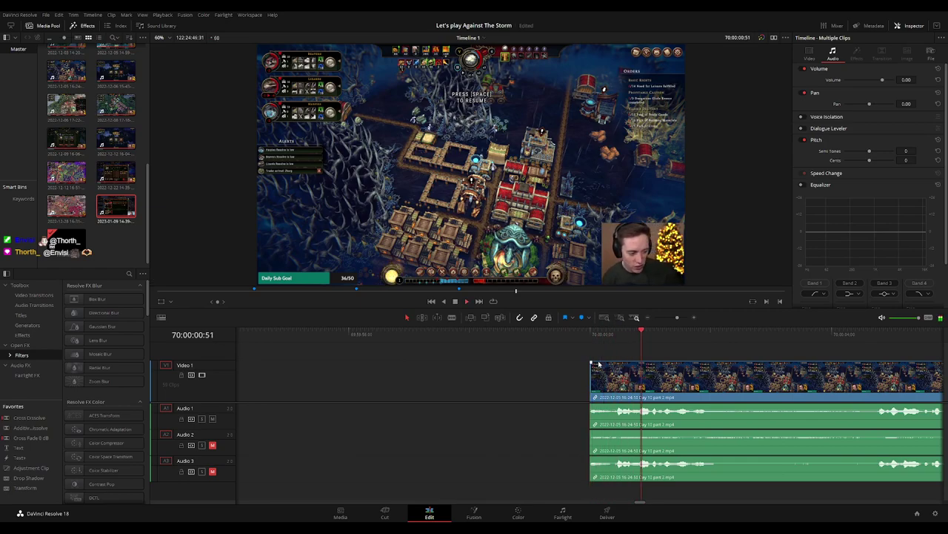
Add fade-ins at the start of the video and Audio 1–3 tracks, then replay the opening.
left_click_drag(591, 363, 655, 365)
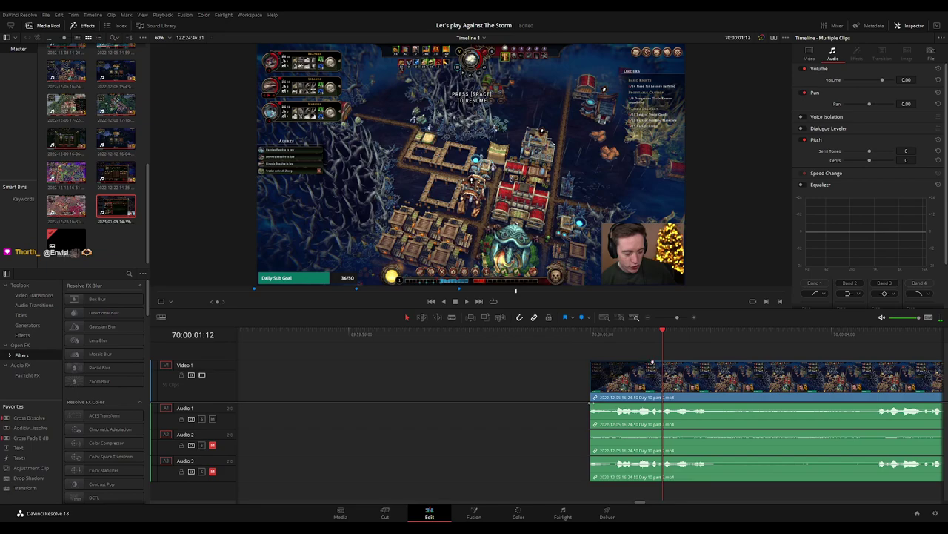
left_click_drag(591, 402, 638, 406)
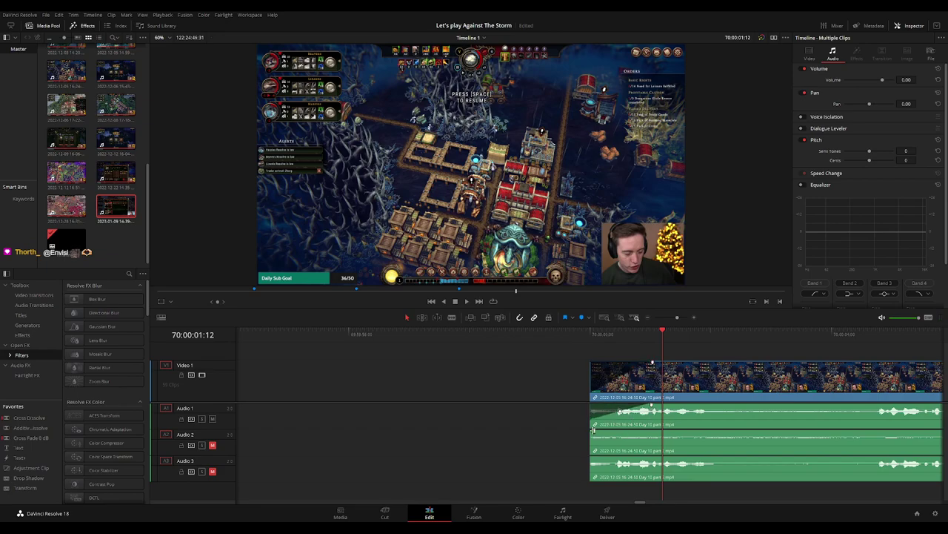
left_click_drag(593, 428, 639, 431)
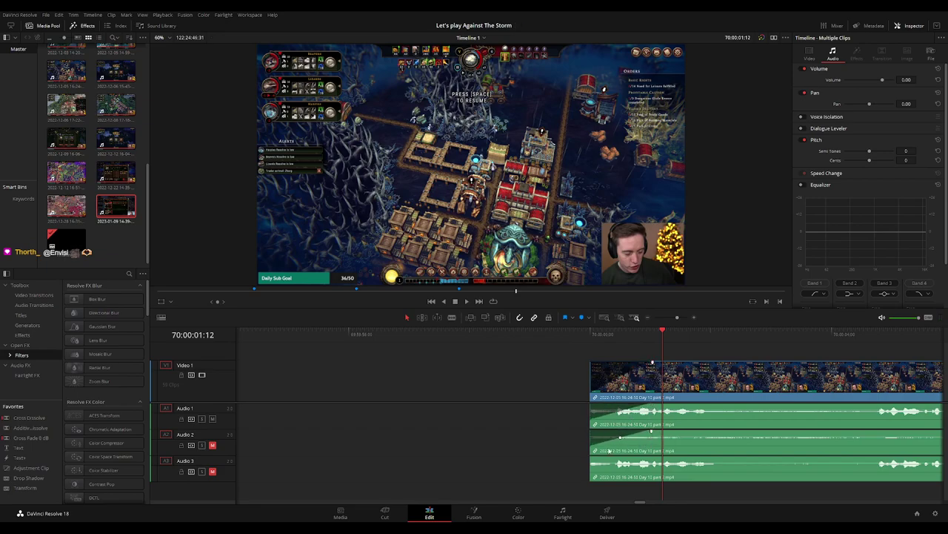
left_click_drag(590, 458, 645, 460)
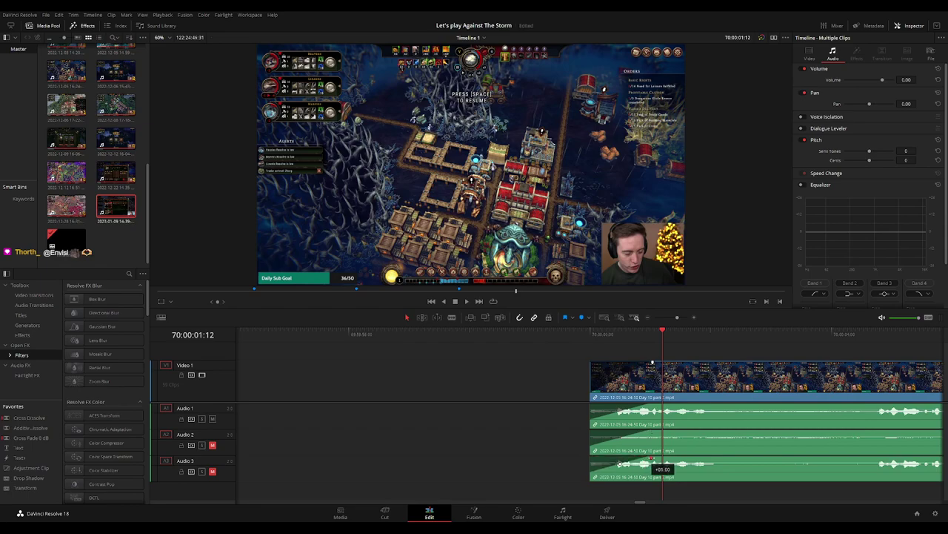
left_click(599, 341)
key("space")
left_click(590, 341)
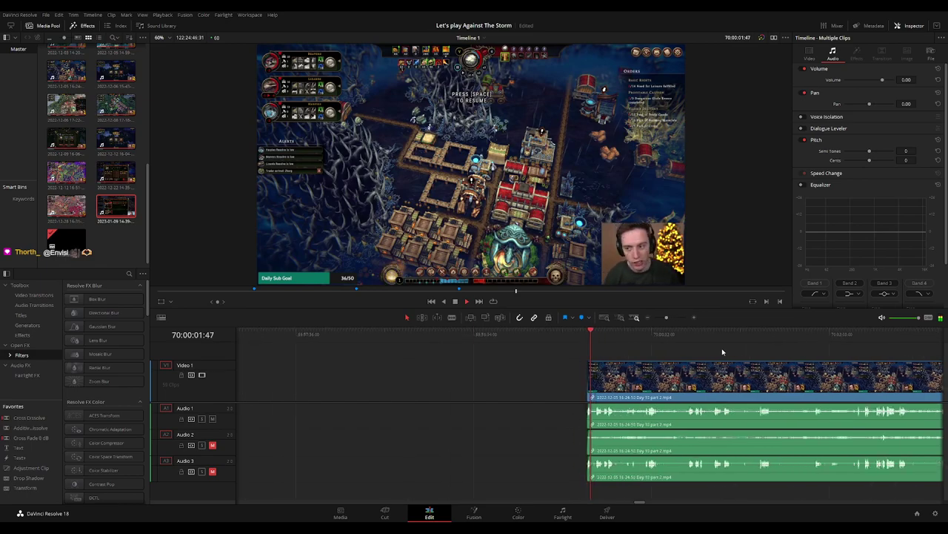
Scrub and play through the Day 10 part 2 footage to review it.
scroll(724, 351, "down", 2)
scroll(593, 415, "right", 4)
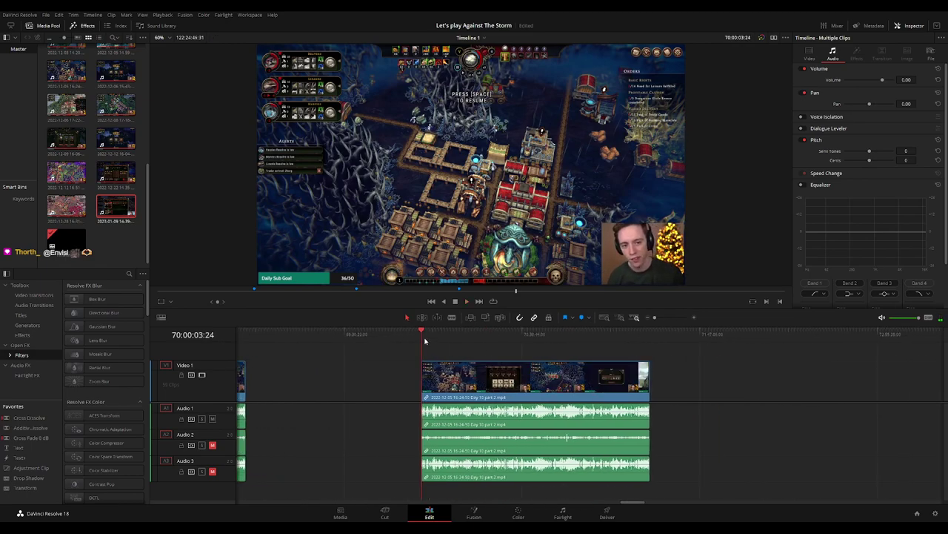
left_click(426, 339)
left_click_drag(427, 337, 554, 337)
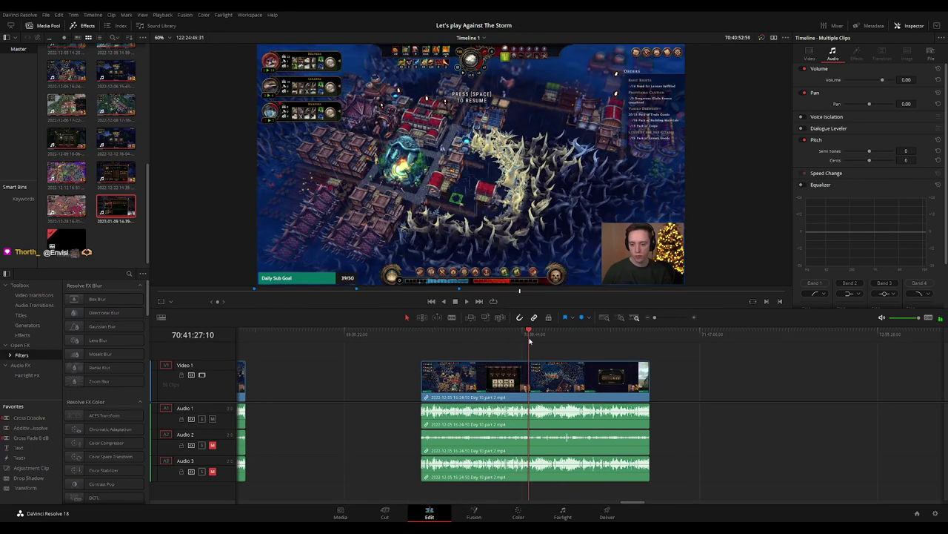
key("space")
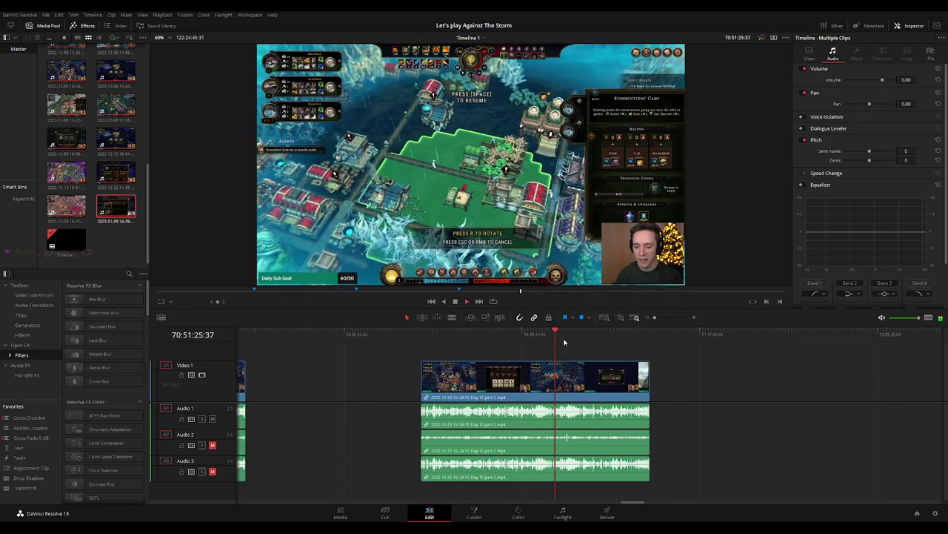
scroll(564, 341, "up", 3)
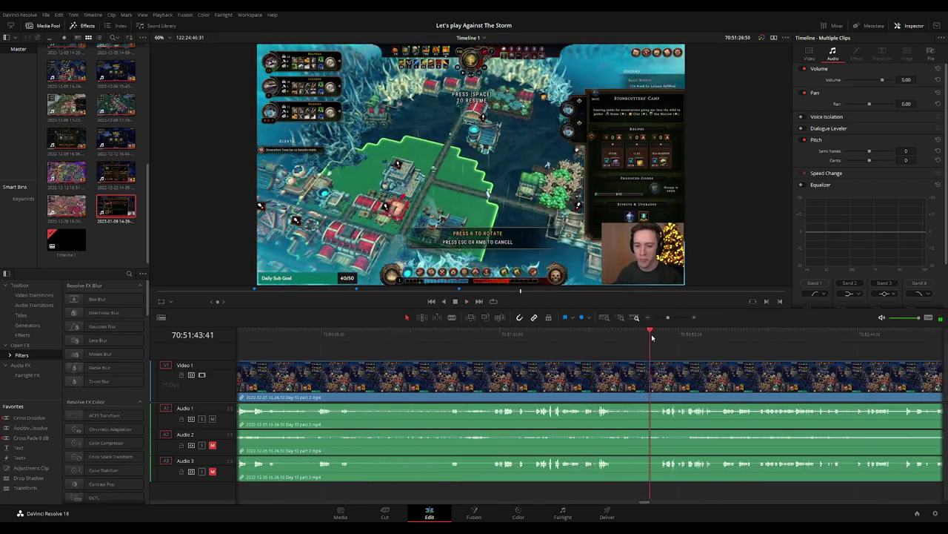
scroll(582, 339, "right", 3)
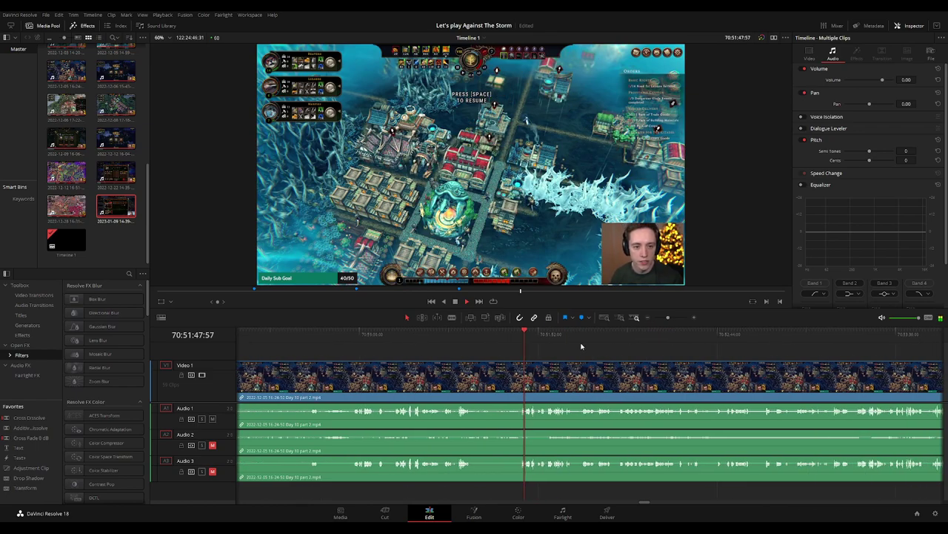
left_click(582, 339)
scroll(614, 353, "up", 1)
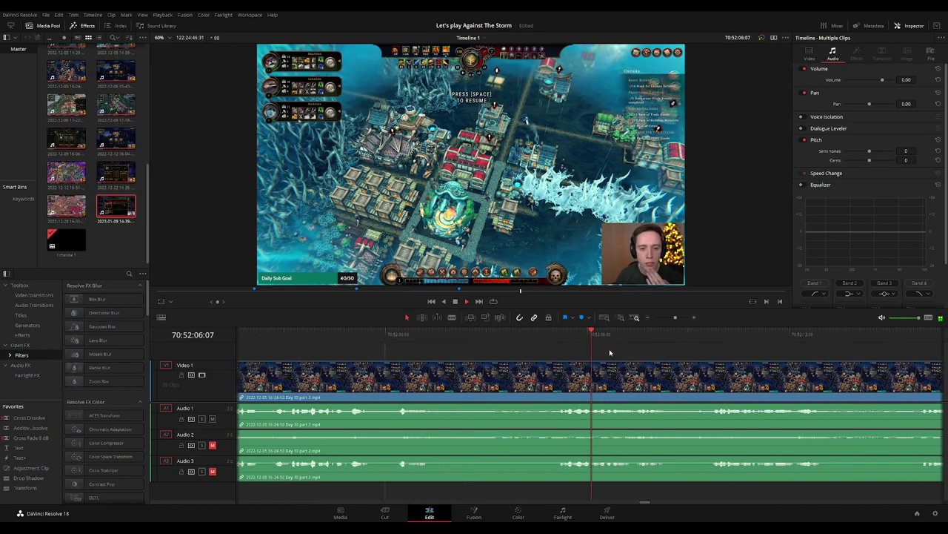
Find the moment around 70:52:04 and blade all tracks there.
left_click(485, 343)
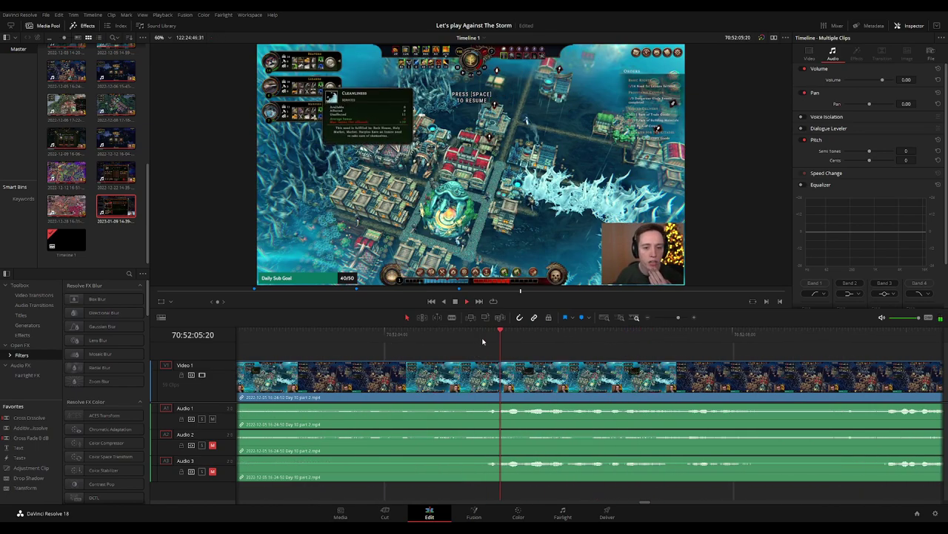
left_click(468, 341)
mouse_move(468, 341)
left_mouse_down()
mouse_move(489, 340)
mouse_move(424, 342)
left_mouse_up()
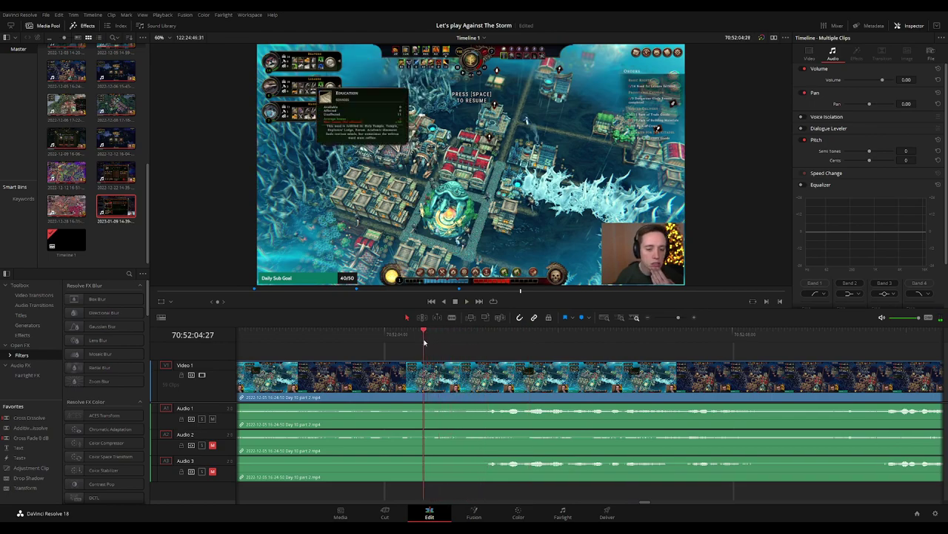
mouse_move(428, 338)
left_mouse_down()
mouse_move(493, 340)
mouse_move(432, 340)
left_mouse_up()
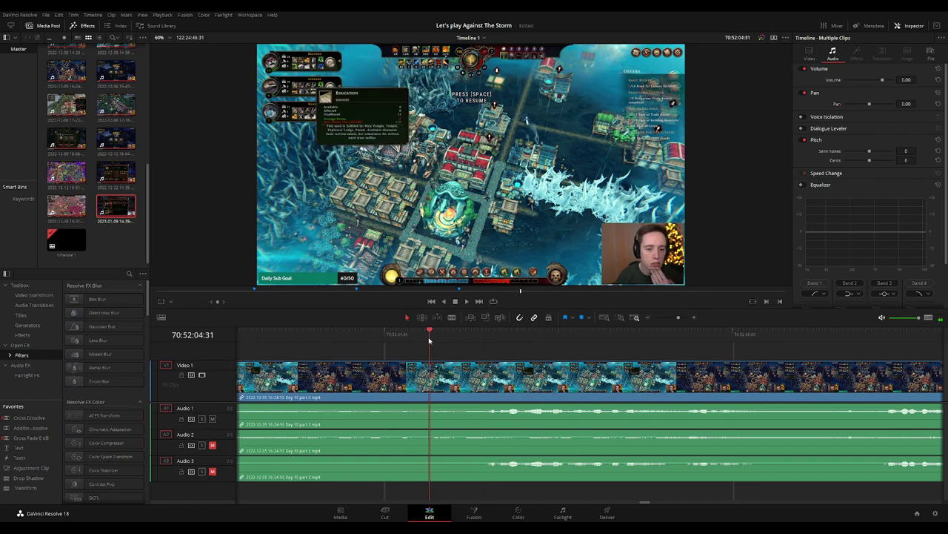
left_click(432, 374)
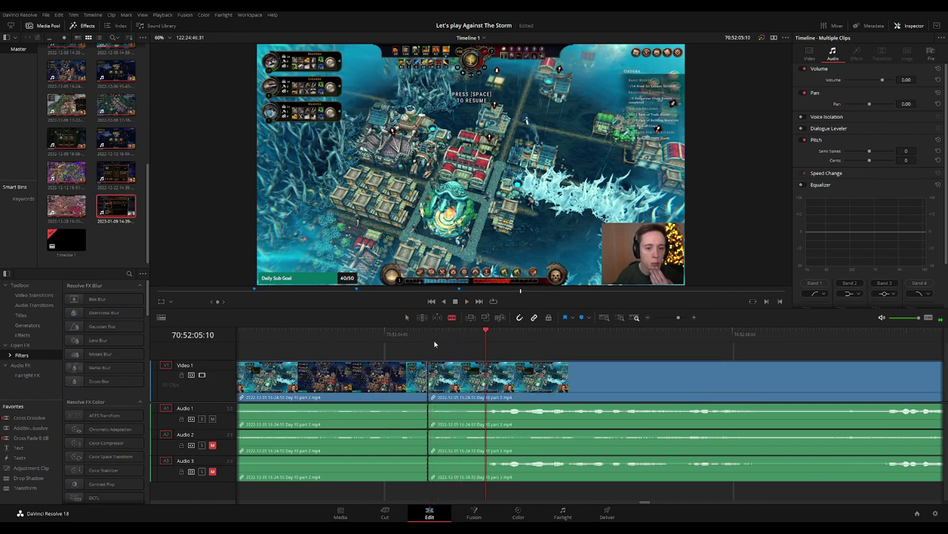
Add fade-outs before and fade-ins after the 70:52:04 cut on Audio 1, 2 and 3, then play across it.
key("a")
mouse_move(433, 363)
left_mouse_down()
mouse_move(485, 364)
mouse_move(333, 365)
left_mouse_up()
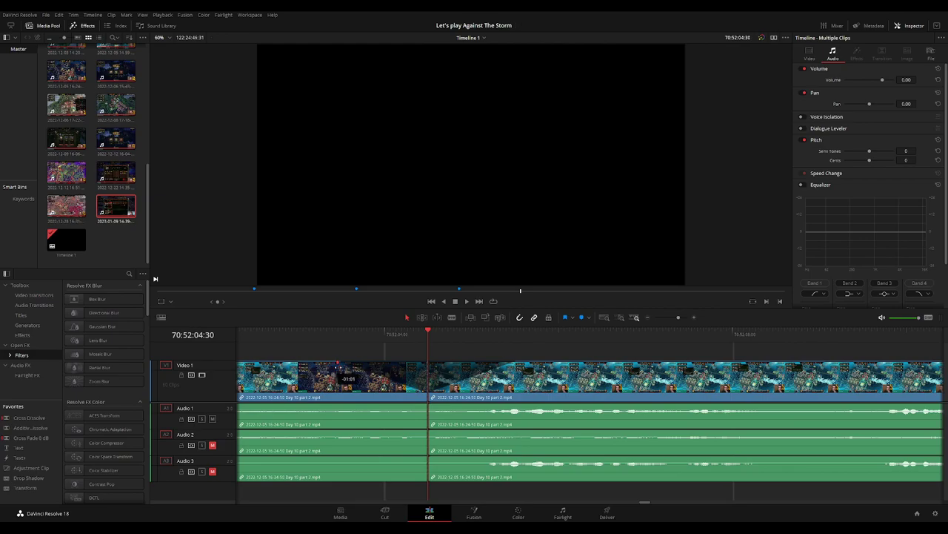
left_click_drag(426, 405, 352, 406)
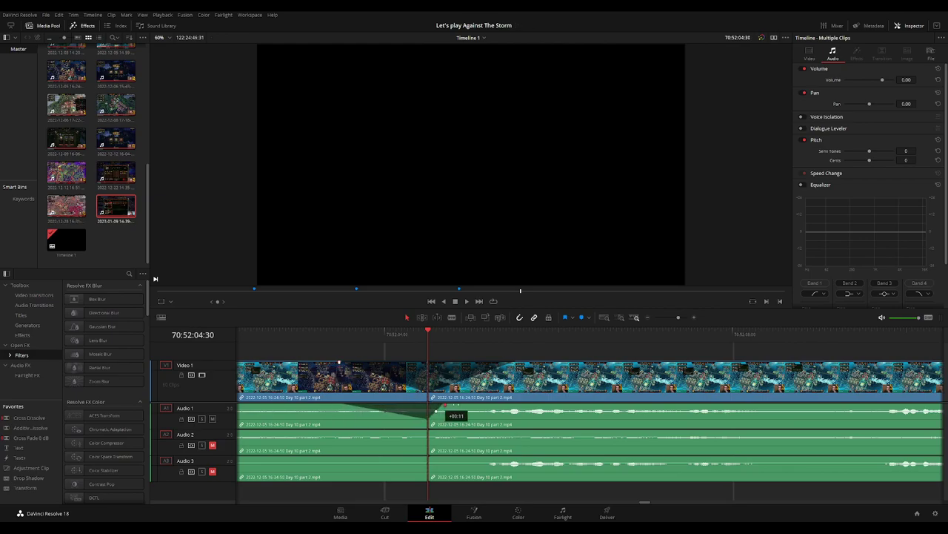
left_click_drag(445, 405, 509, 405)
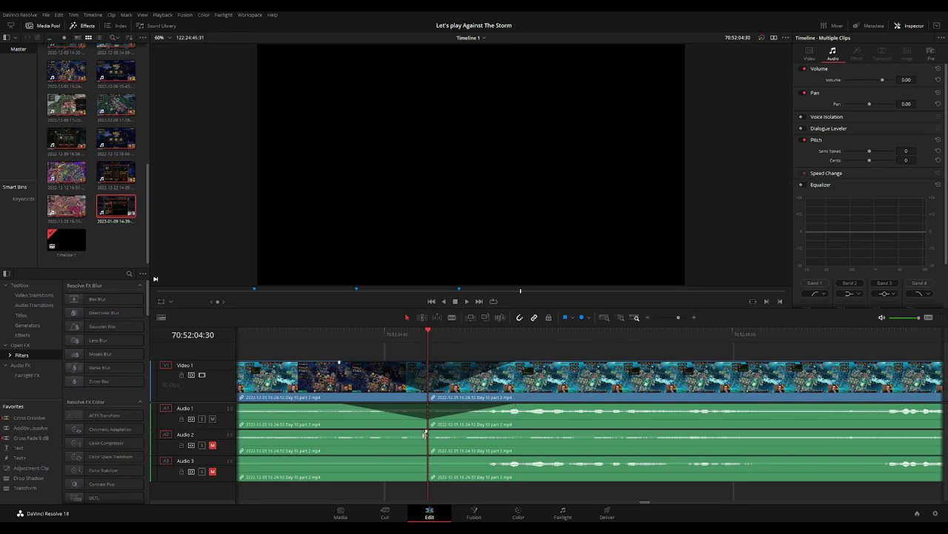
left_click_drag(427, 431, 362, 432)
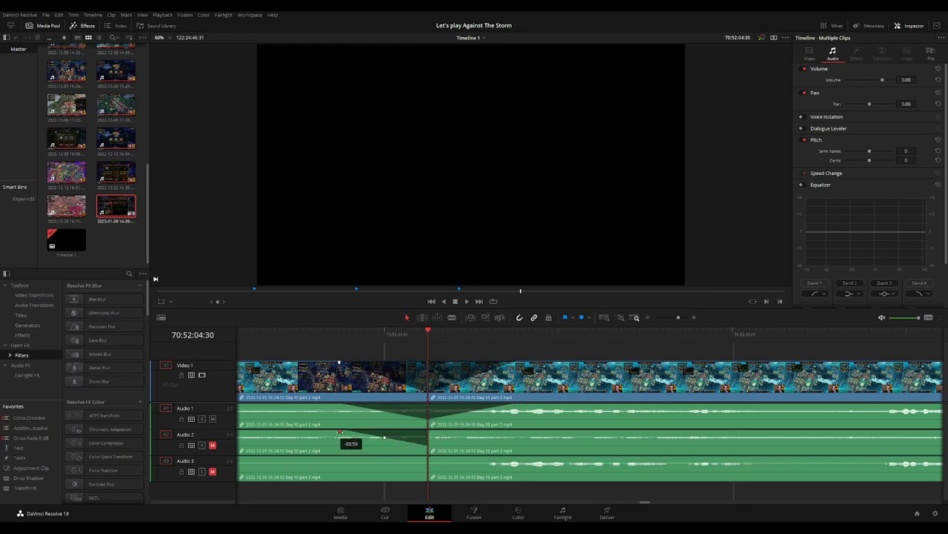
left_click_drag(428, 431, 498, 432)
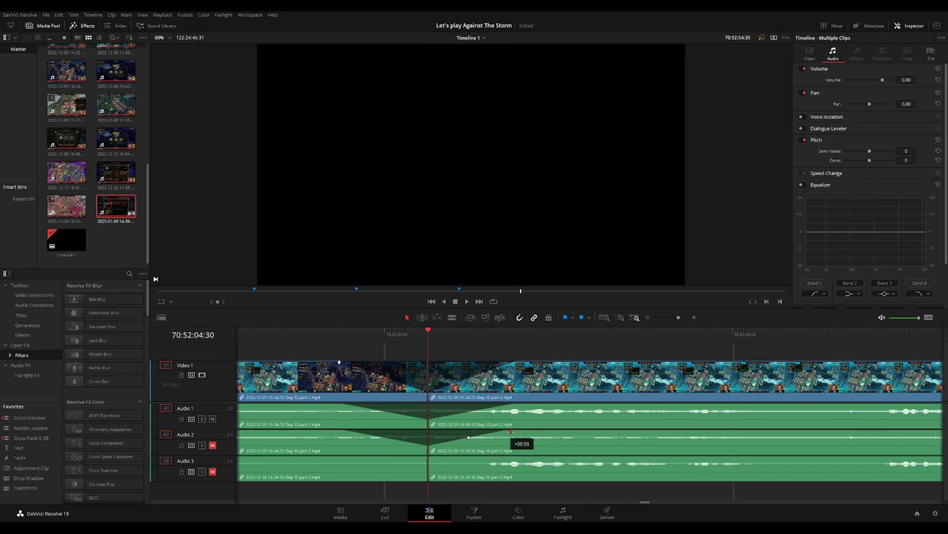
left_click_drag(427, 459, 345, 459)
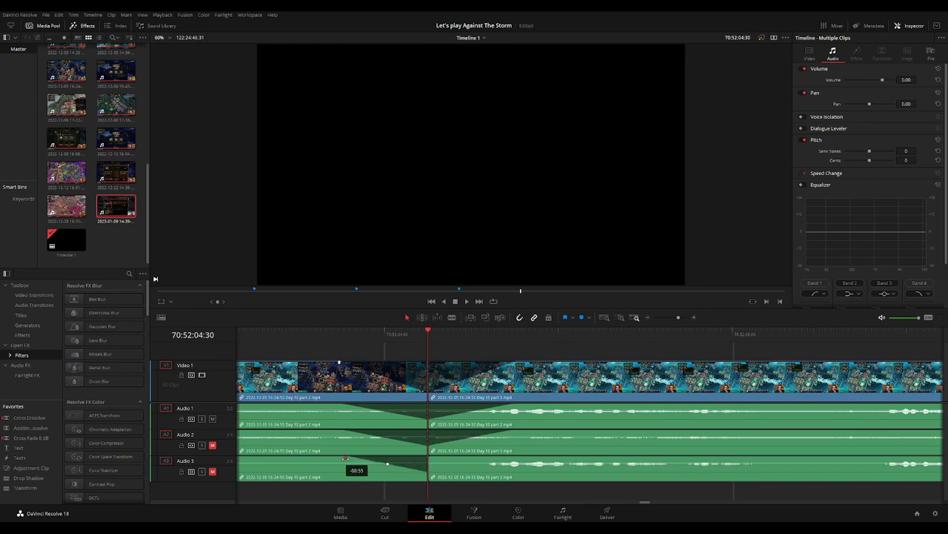
left_click_drag(432, 459, 519, 458)
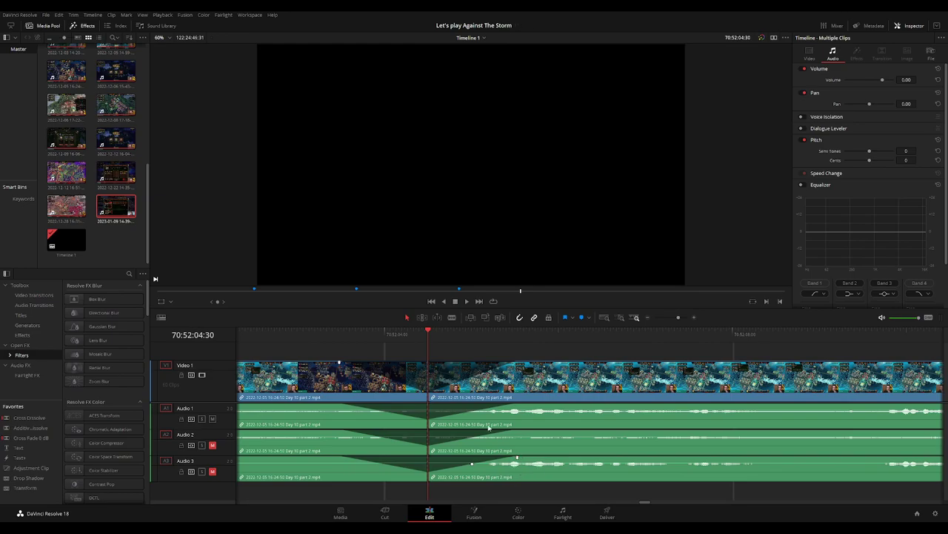
left_click_drag(360, 334, 335, 334)
key("space")
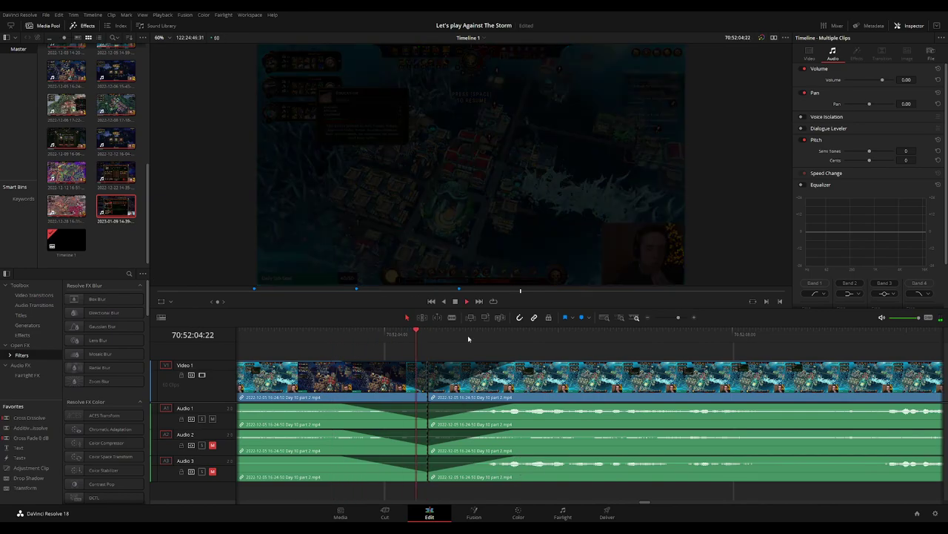
scroll(589, 349, "down", 5)
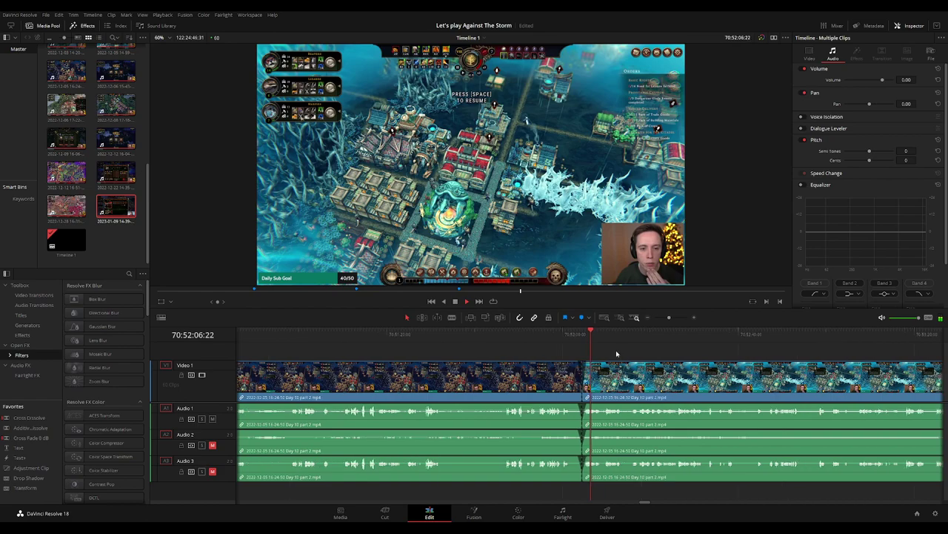
Push the later clips right to open a gap and park the playhead at 72:00:00:00.
scroll(615, 350, "down", 3)
scroll(635, 350, "right", 3)
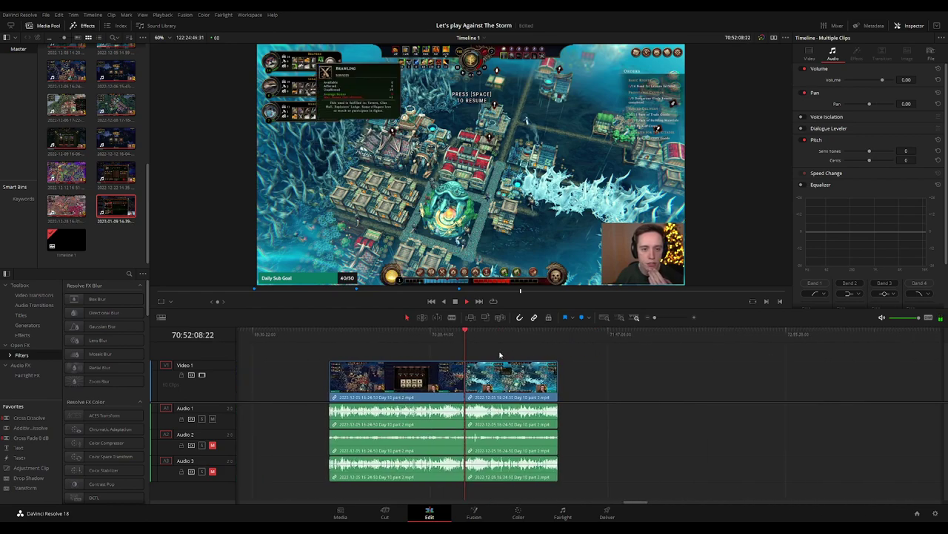
key("Home")
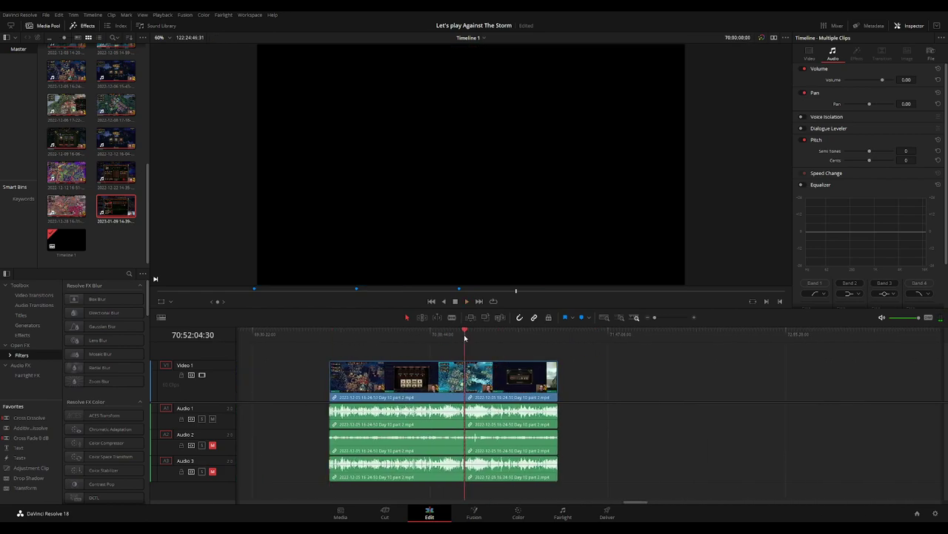
scroll(510, 354, "right", 3)
left_click_drag(330, 374, 572, 374)
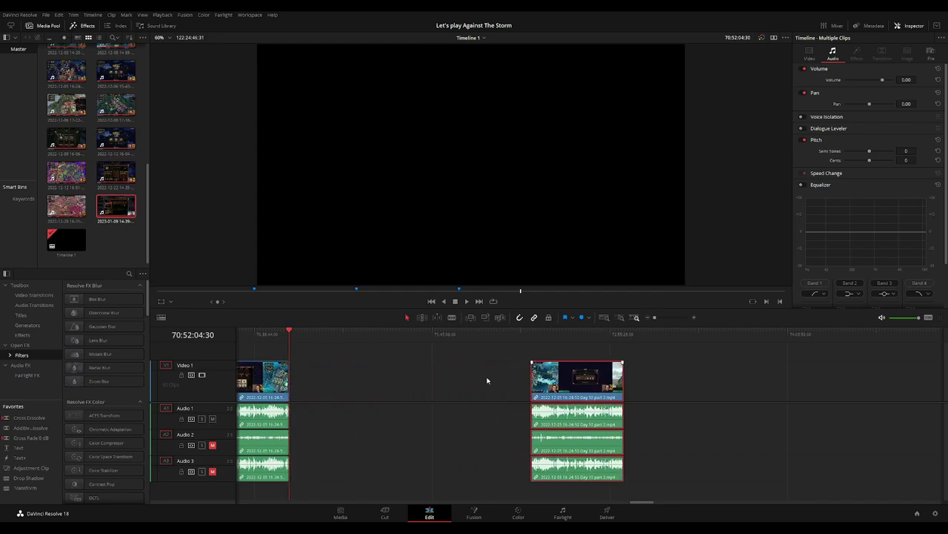
left_click(303, 342)
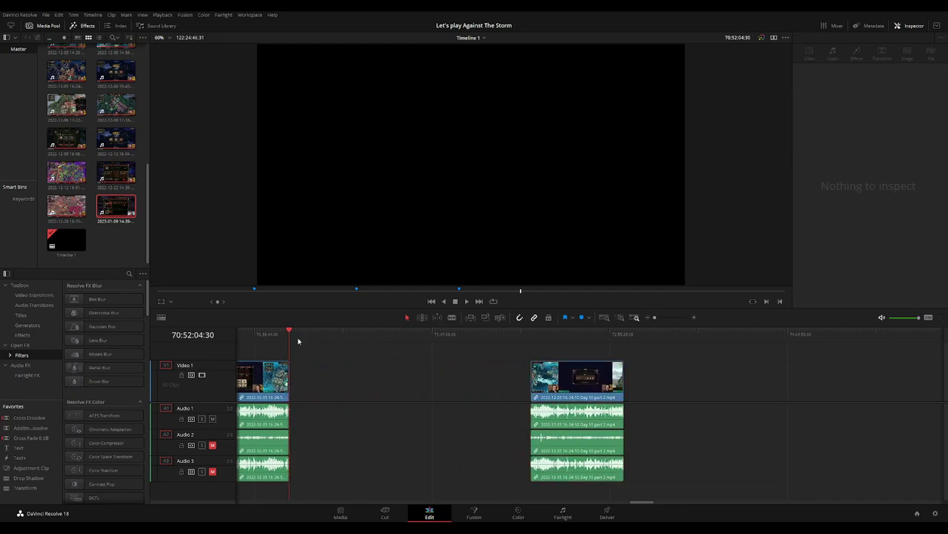
left_click_drag(299, 341, 460, 351)
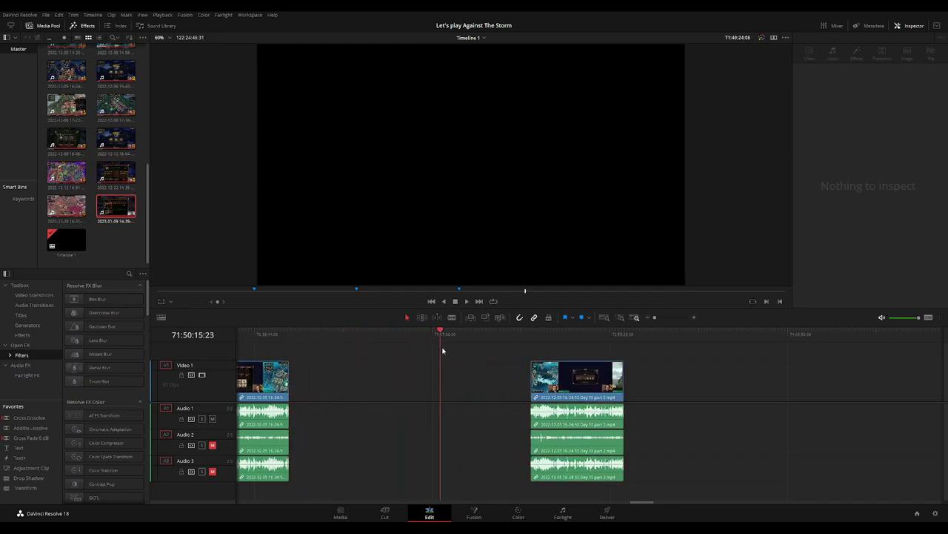
Snap the later clip group to 72:00:00:00 and play toward the Settlement Complete moment.
scroll(555, 340, "up", 2)
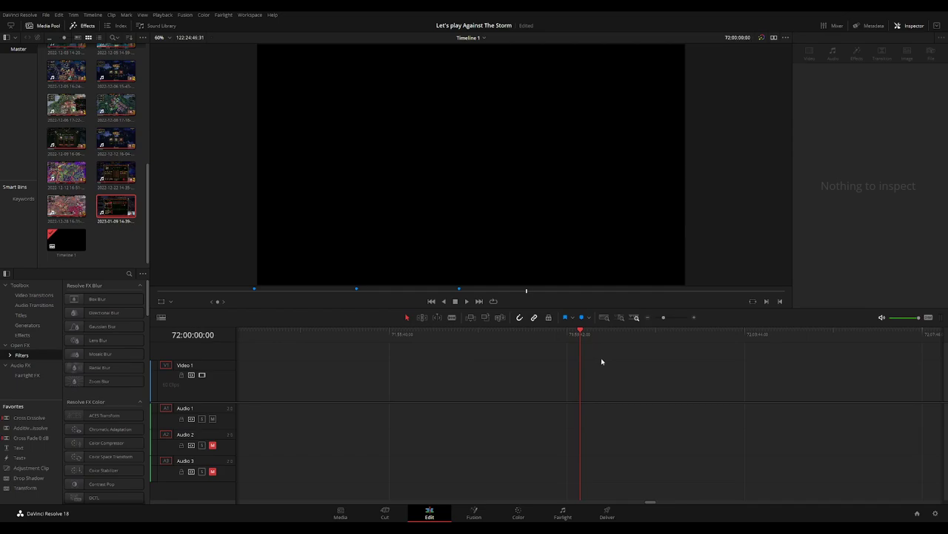
scroll(607, 358, "down", 2)
left_click_drag(696, 385, 634, 384)
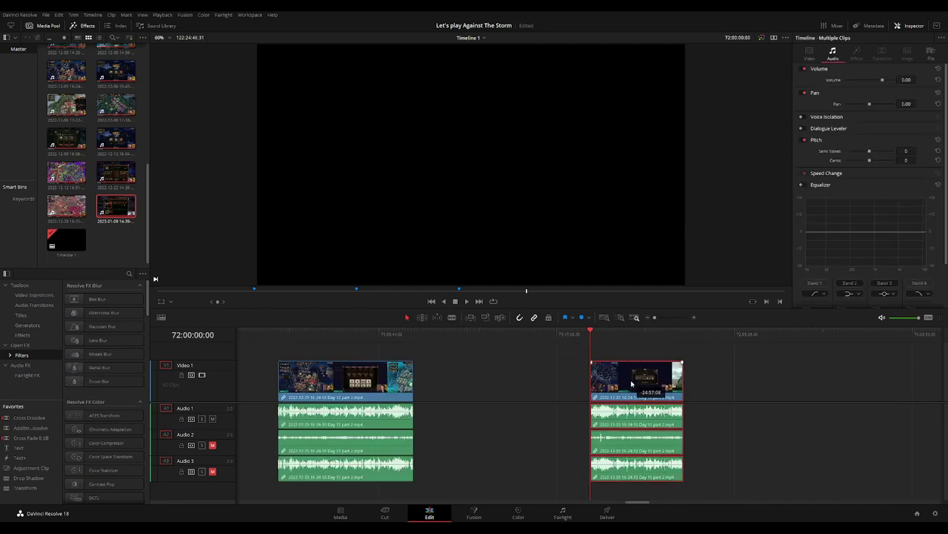
scroll(495, 350, "right", 3)
key("space")
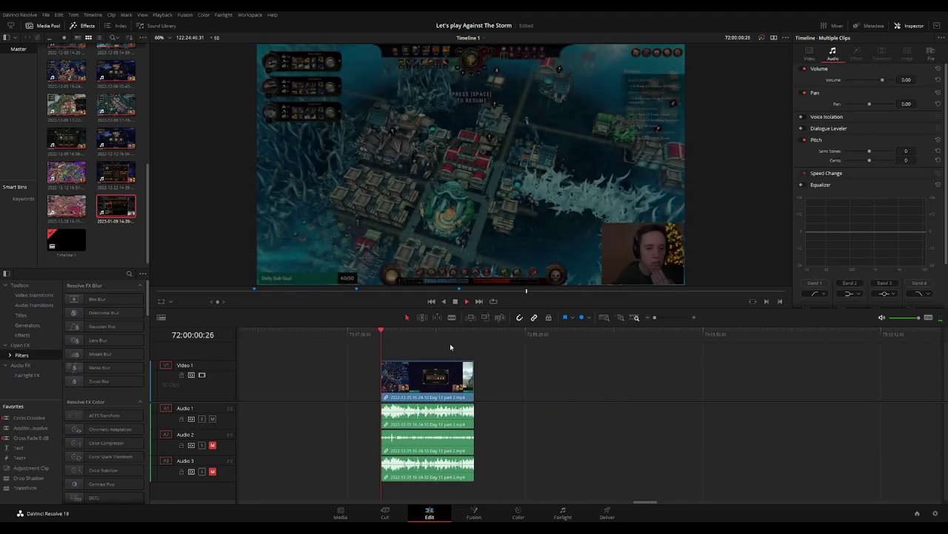
left_click(466, 334)
scroll(420, 356, "left", 5)
Delete the gap between the clip groups and trim the edit point between the joined clips slightly earlier.
scroll(519, 355, "right", 5)
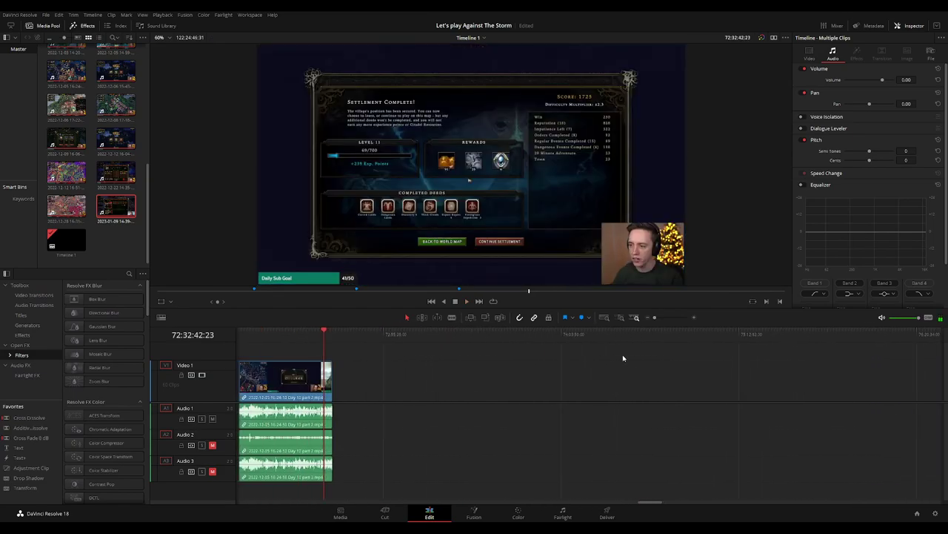
left_click(561, 386)
key("BackSpace")
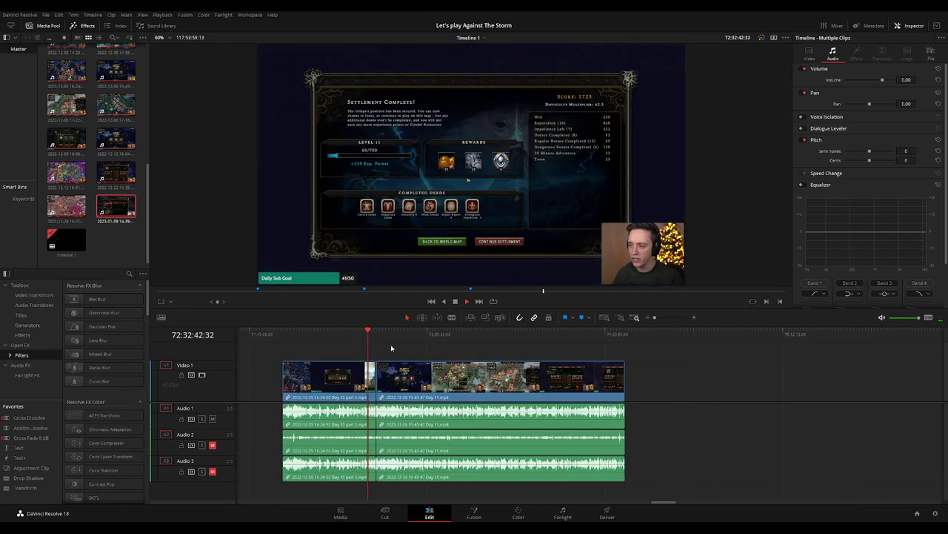
scroll(556, 353, "up", 3)
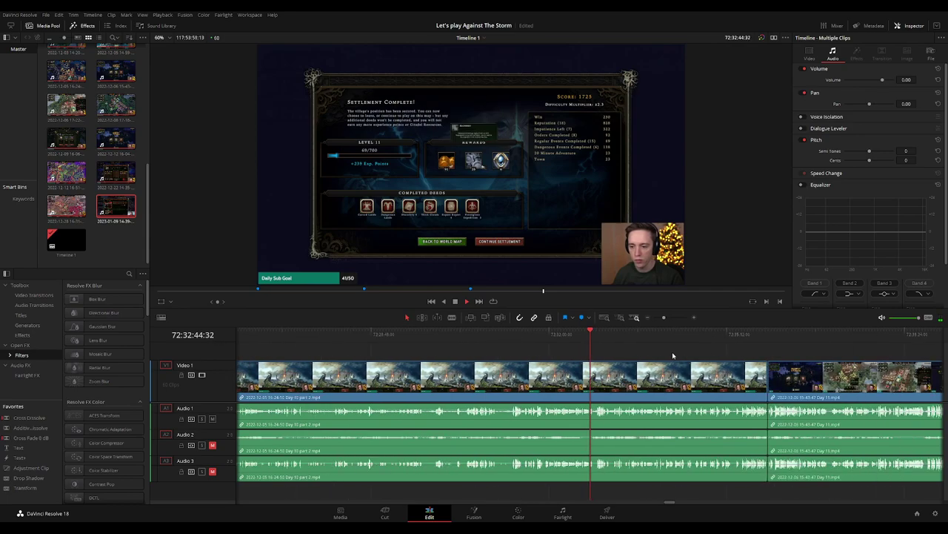
left_click(750, 336)
scroll(608, 374, "up", 2)
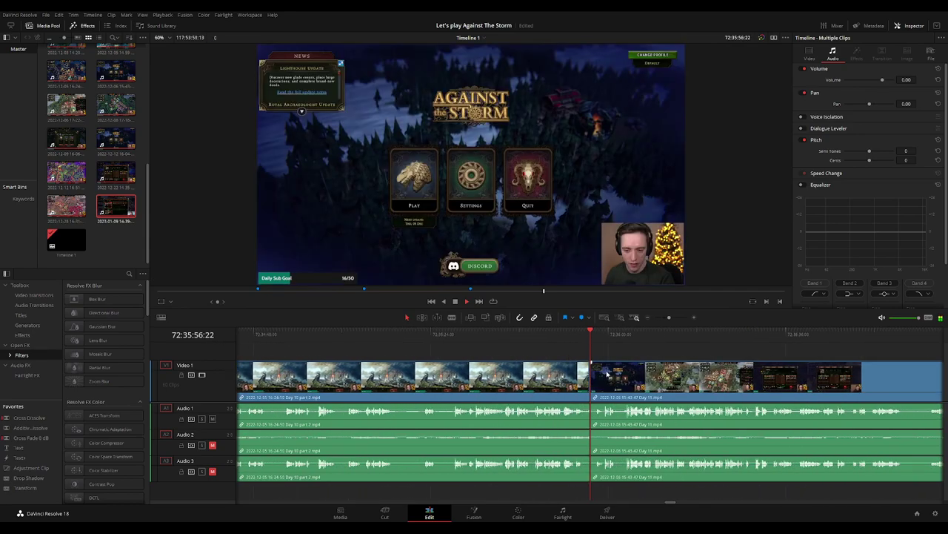
left_click(474, 334)
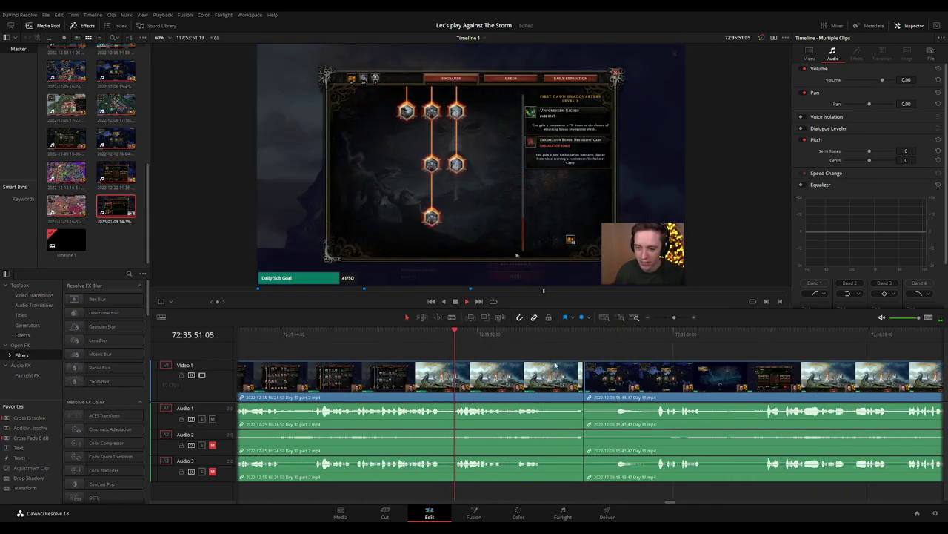
left_click(583, 378)
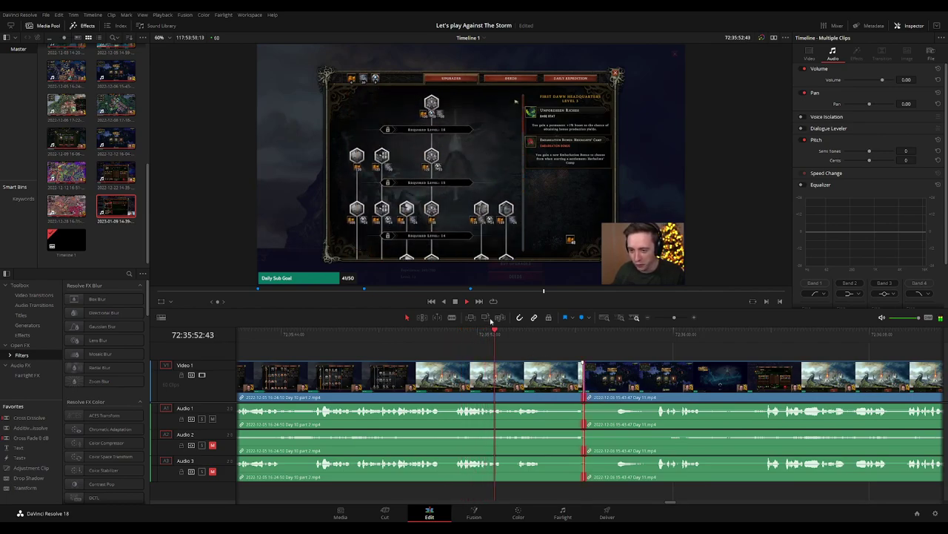
left_click(510, 340)
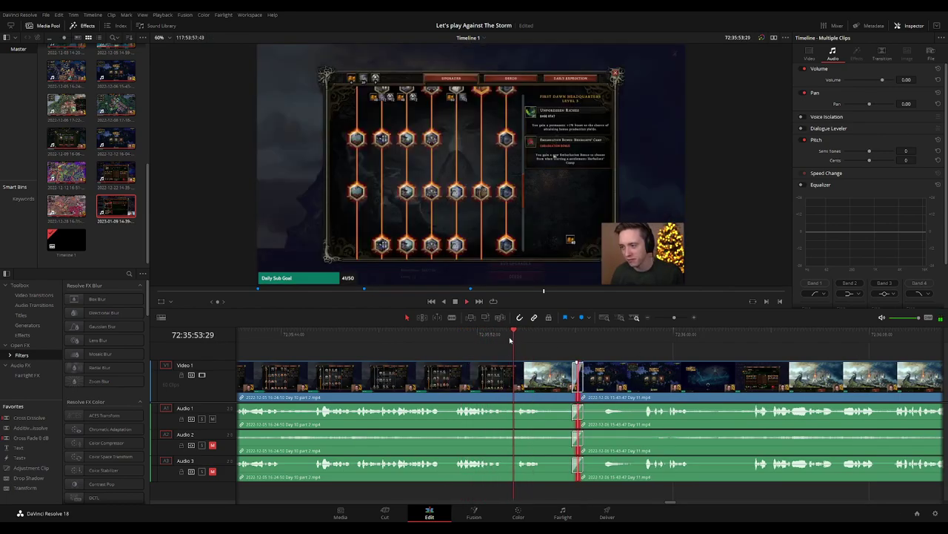
scroll(523, 338, "right", 3)
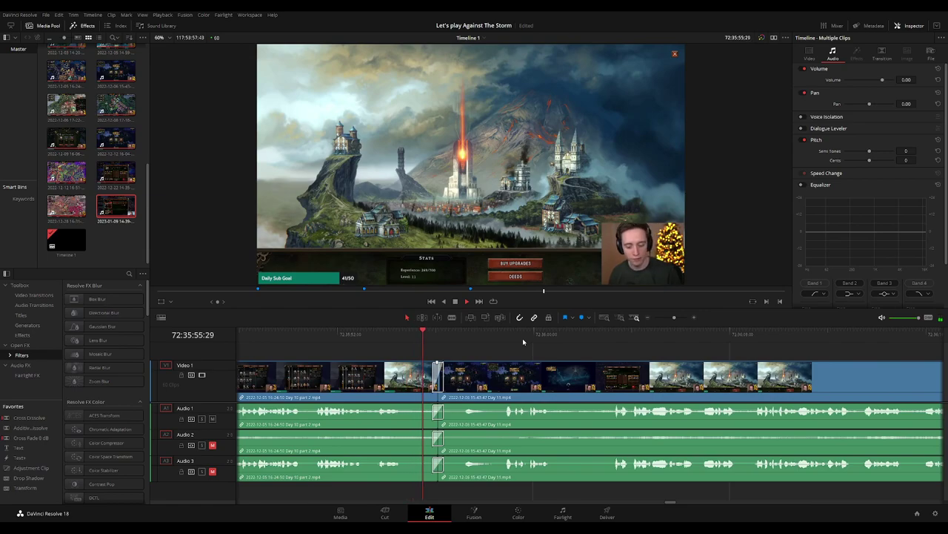
scroll(552, 346, "left", 3)
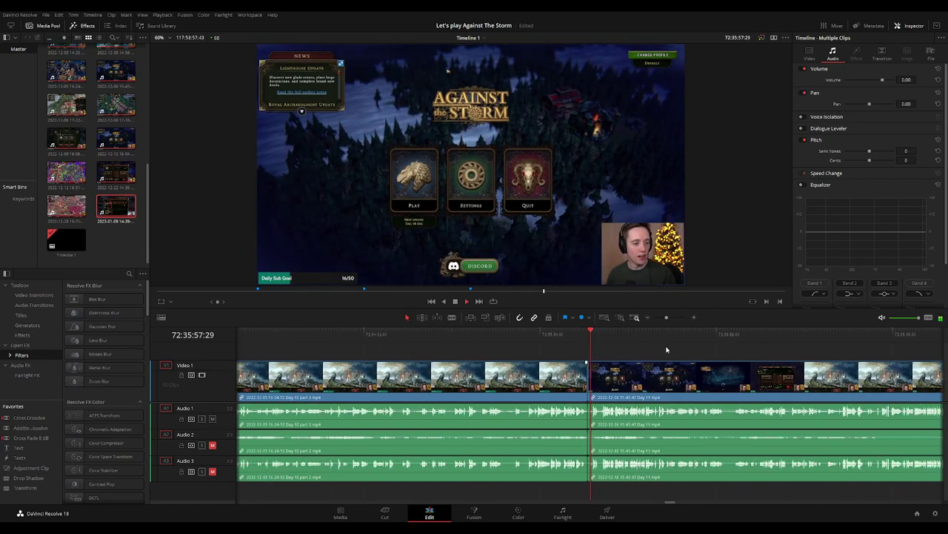
scroll(666, 346, "down", 2)
scroll(667, 346, "down", 2)
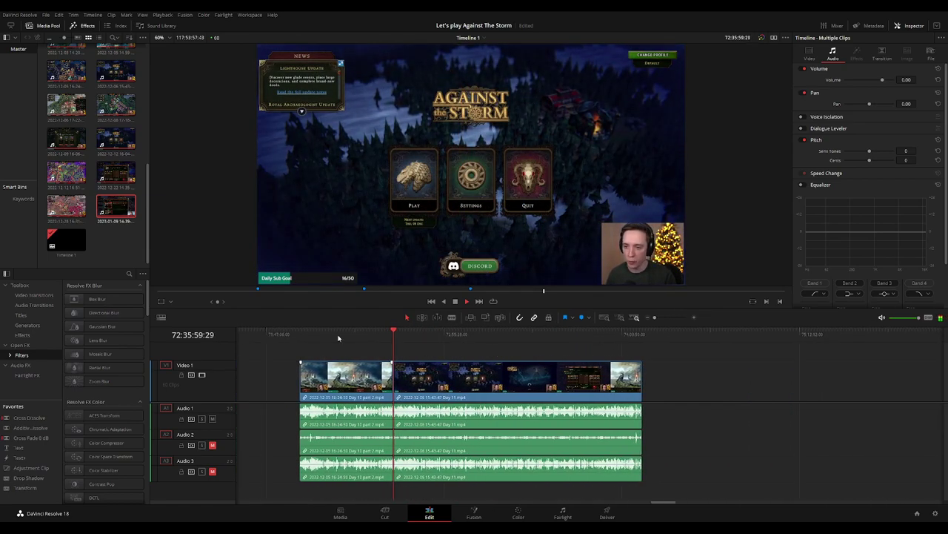
Scrub the Day 11 footage to the cornerstone choice screen and blade all tracks at 72:52:25:00.
key("Home")
left_click_drag(423, 335, 436, 342)
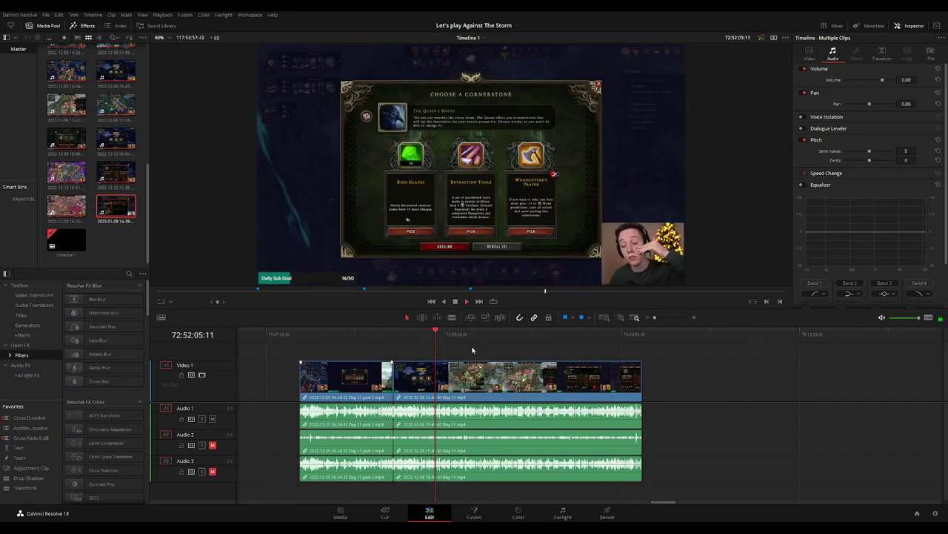
scroll(472, 349, "up", 4)
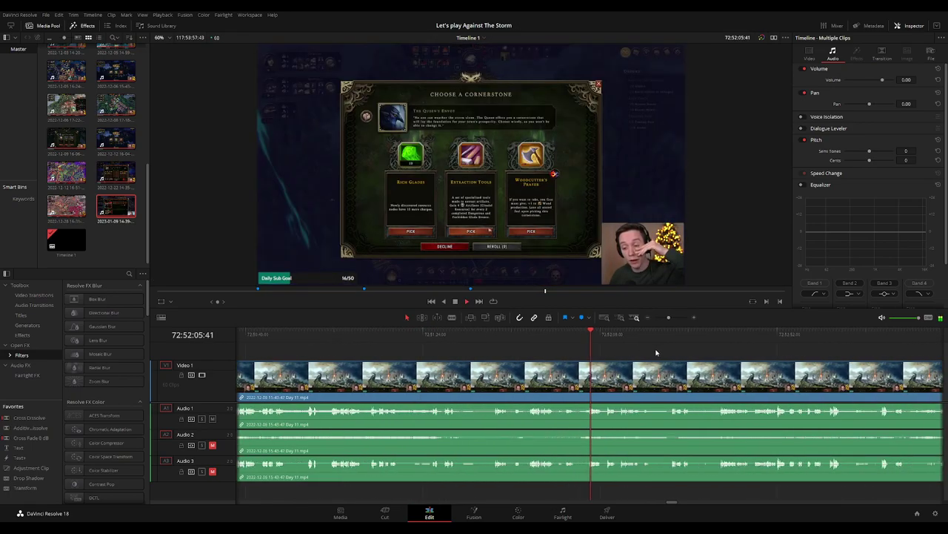
left_click(504, 335)
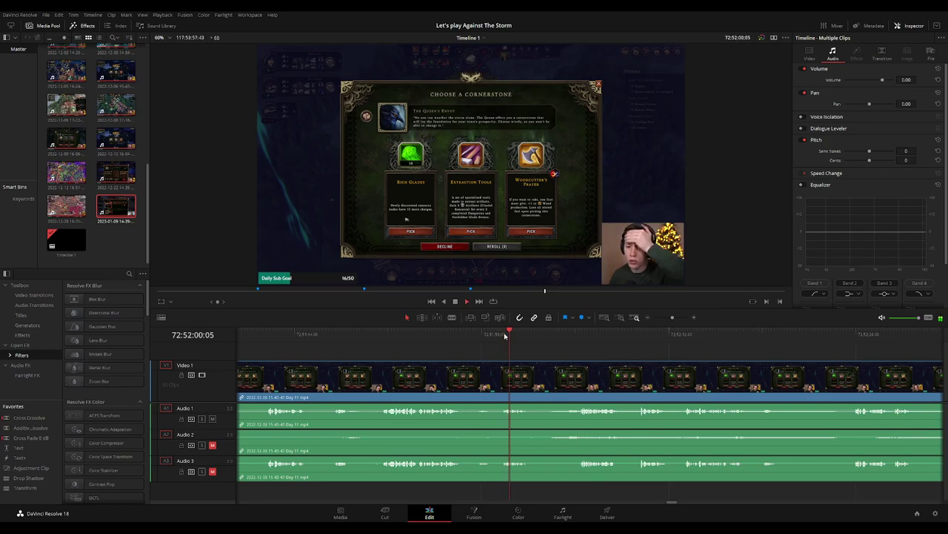
left_click(633, 336)
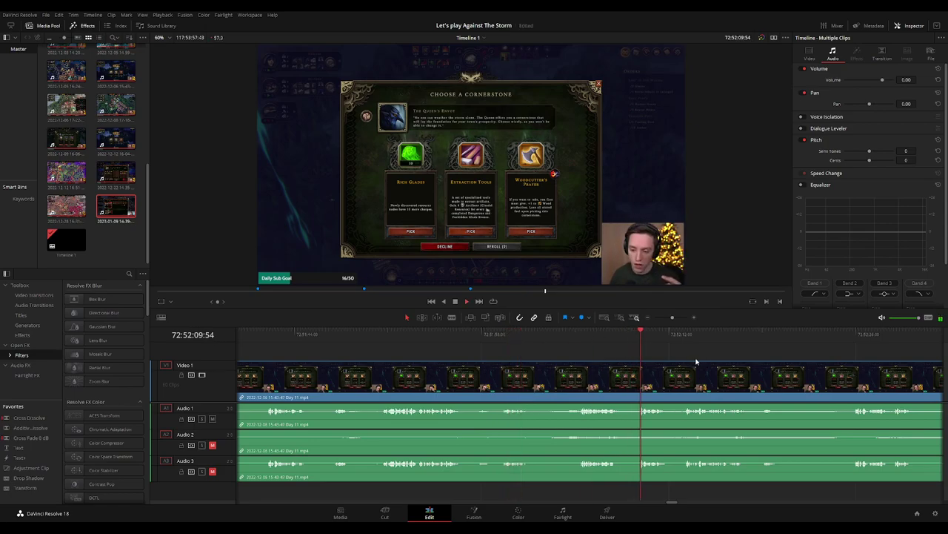
left_click(710, 335)
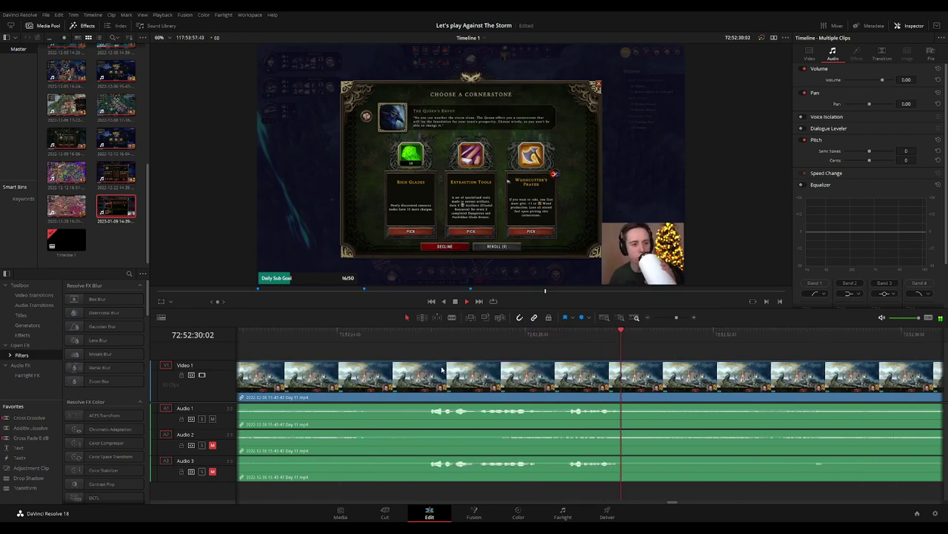
left_click(428, 337)
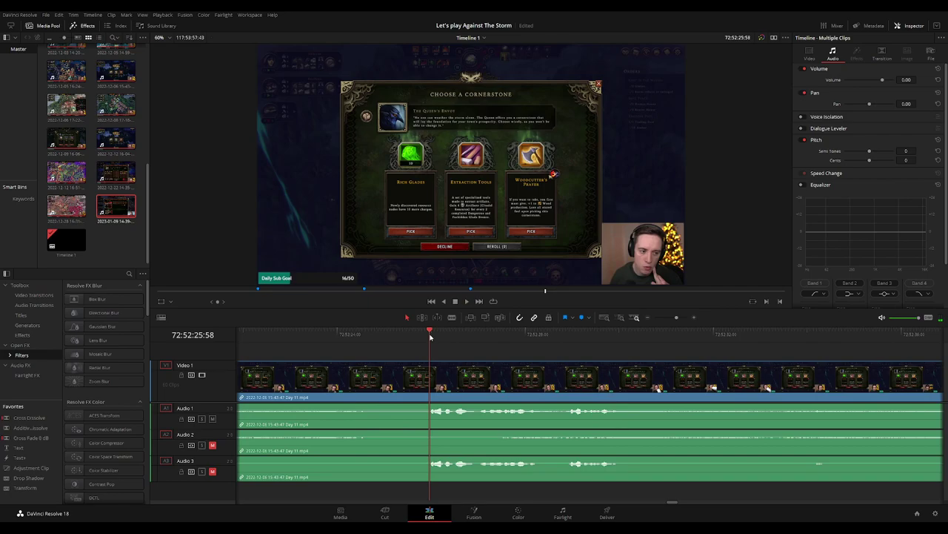
left_click_drag(429, 337, 384, 337)
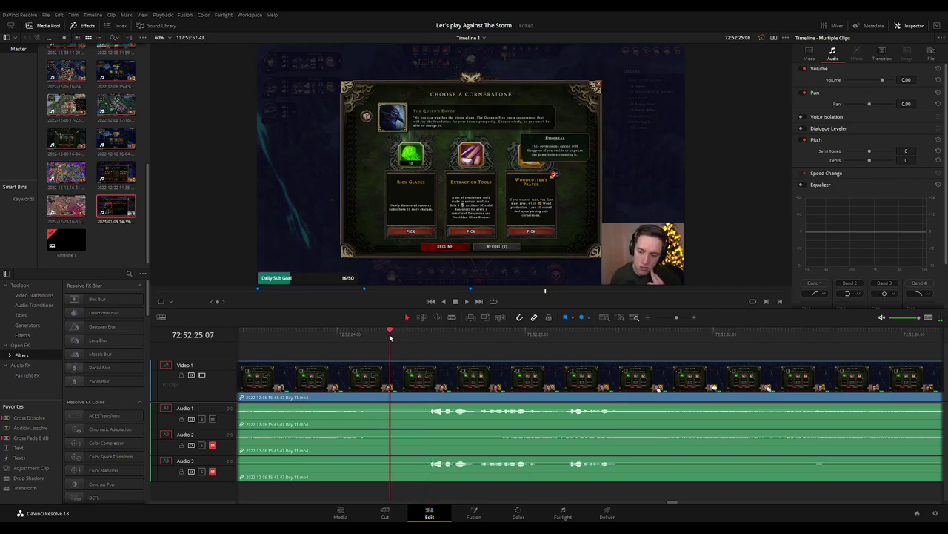
left_click(386, 374)
Drag fade handles on Audio 1, Audio 2 and Audio 3 at the 72:52:25:00 cut.
key("a")
left_click_drag(431, 366, 432, 363)
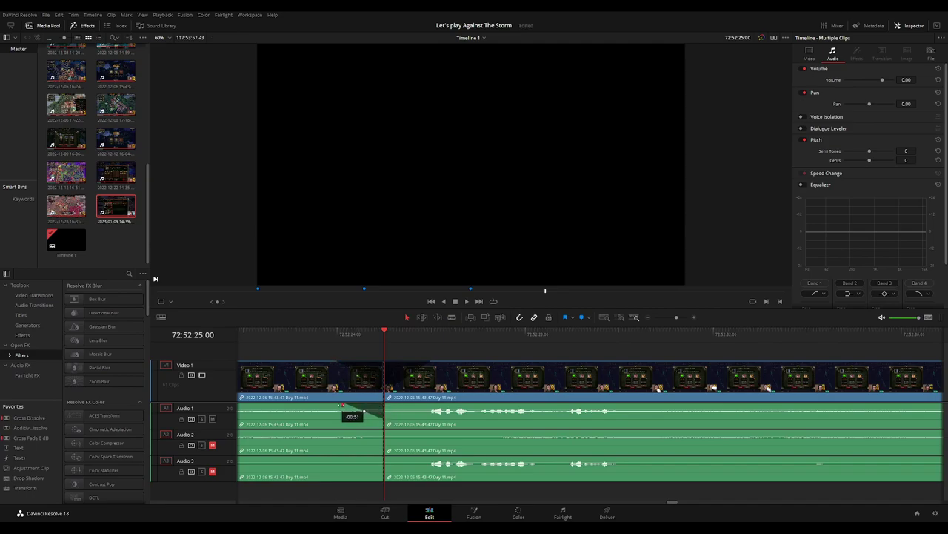
left_click_drag(386, 405, 426, 406)
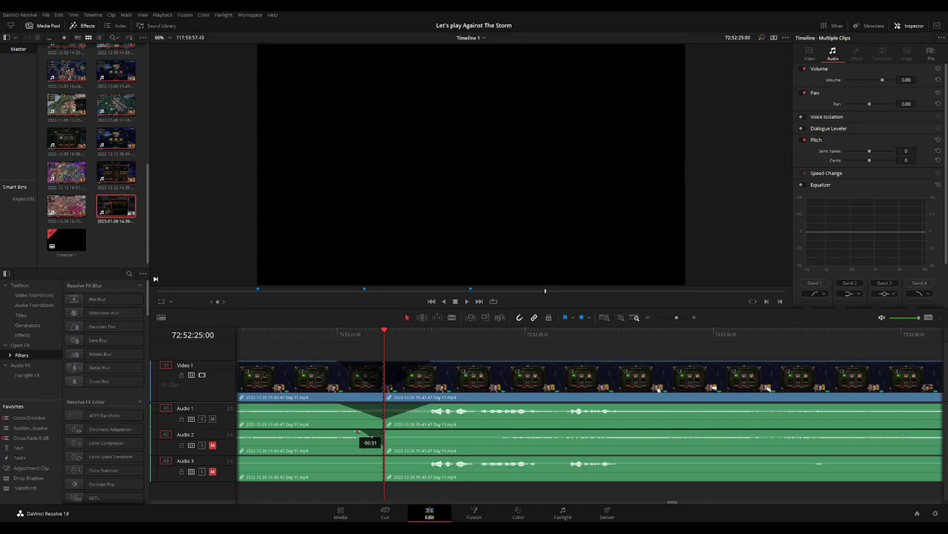
left_click_drag(385, 431, 428, 432)
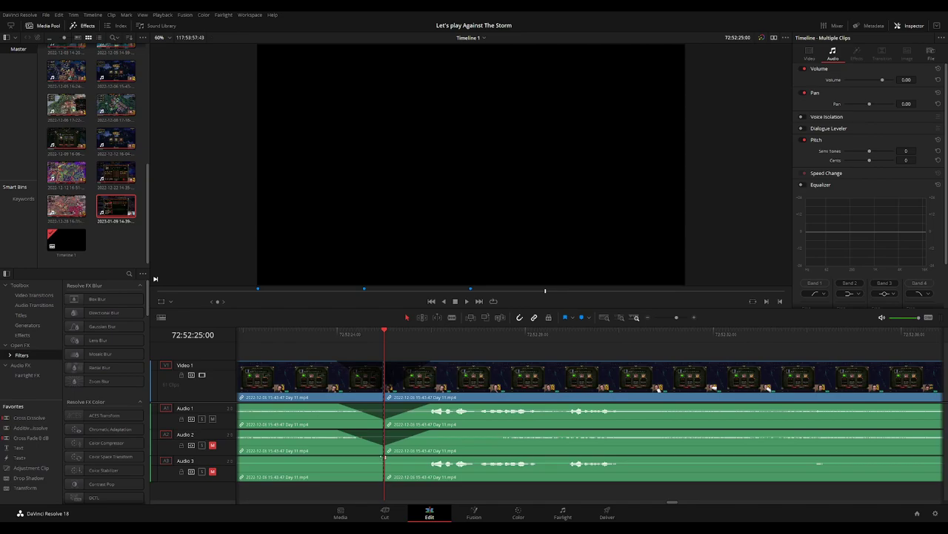
mouse_move(384, 456)
left_mouse_down()
mouse_move(345, 458)
mouse_move(427, 458)
left_mouse_up()
Review the fades, then snap the Day 11 clip left to start at 74:00:00:00 and play it.
key("space")
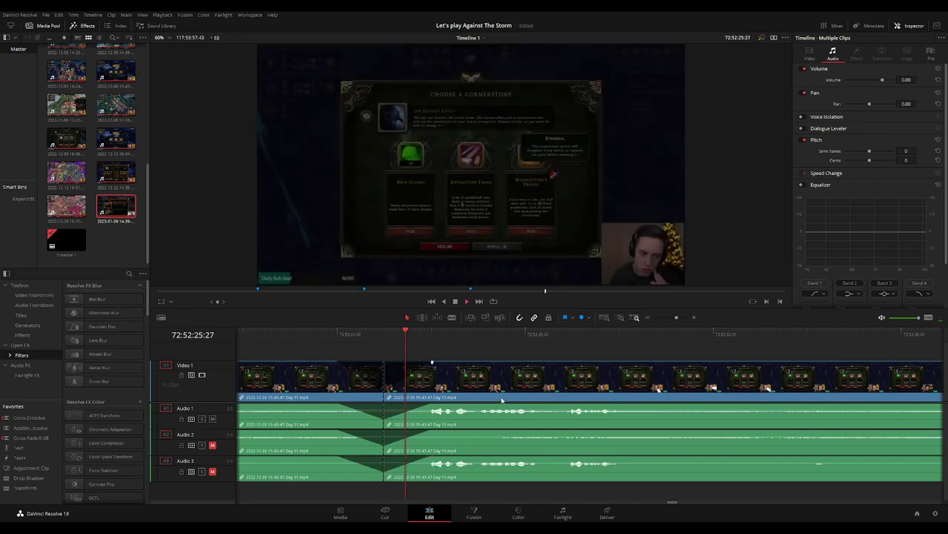
scroll(647, 370, "down", 3)
scroll(519, 363, "right", 2)
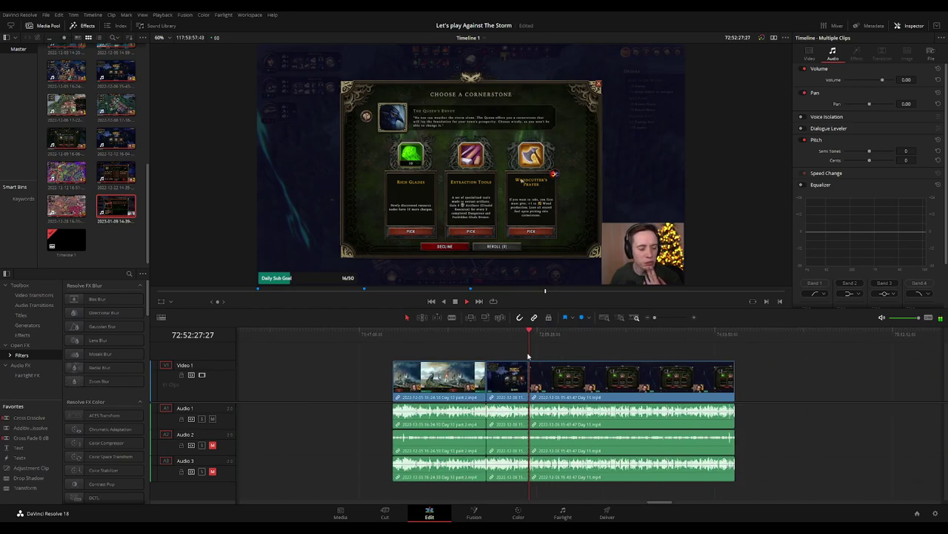
scroll(380, 355, "right", 2)
key("space")
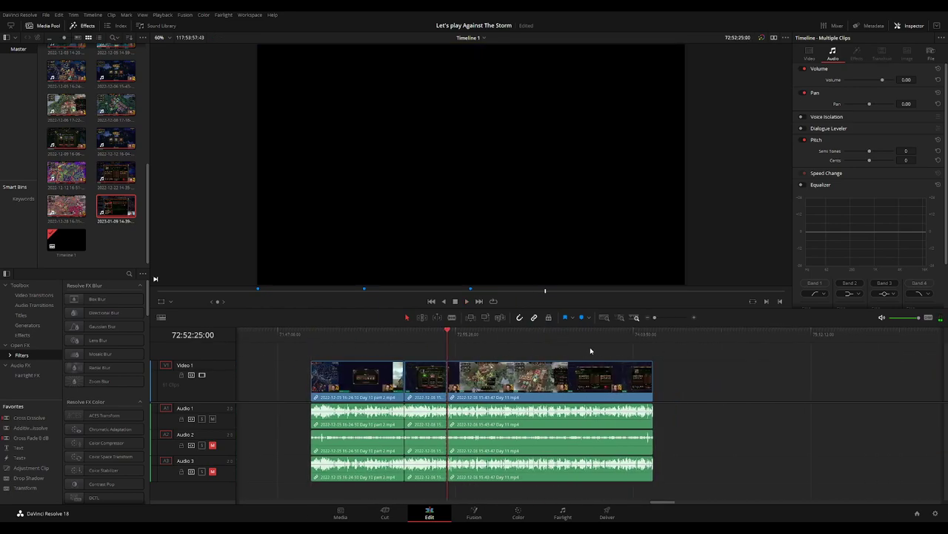
key("ctrl+shift+bracketleft")
key("ctrl+z")
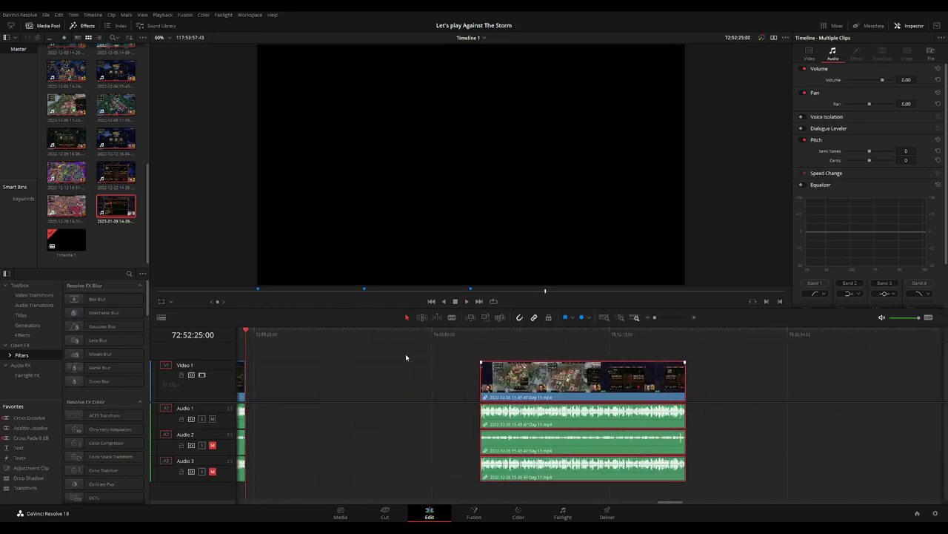
left_click_drag(258, 340, 342, 344)
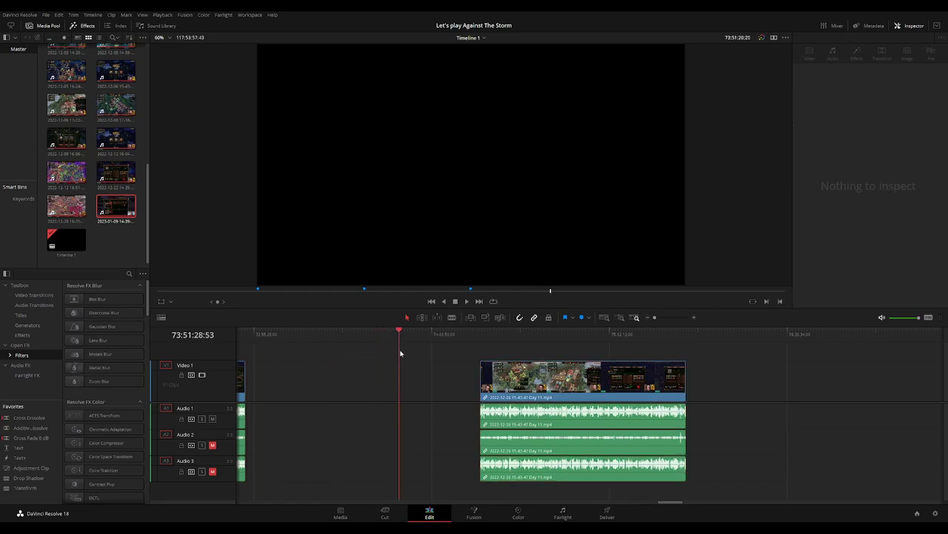
left_click_drag(400, 353, 416, 354)
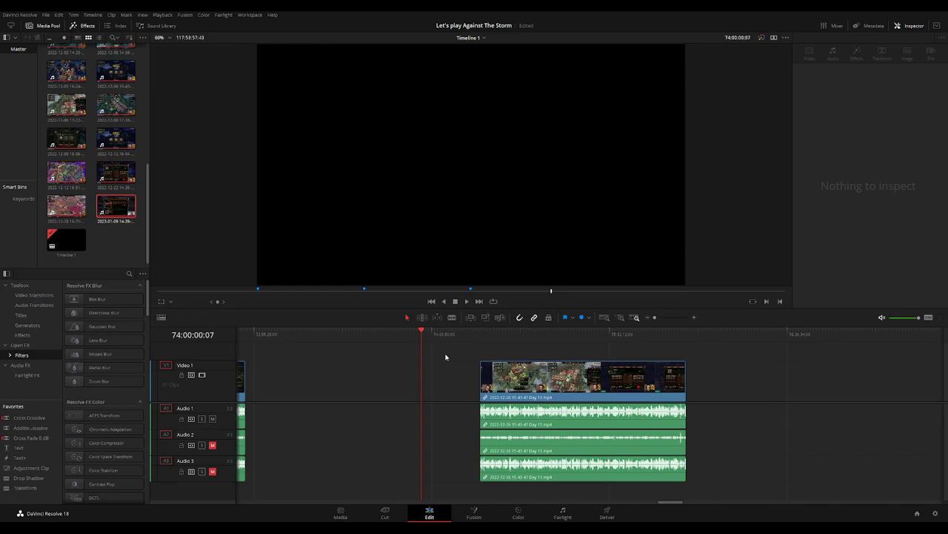
left_click_drag(527, 375, 470, 375)
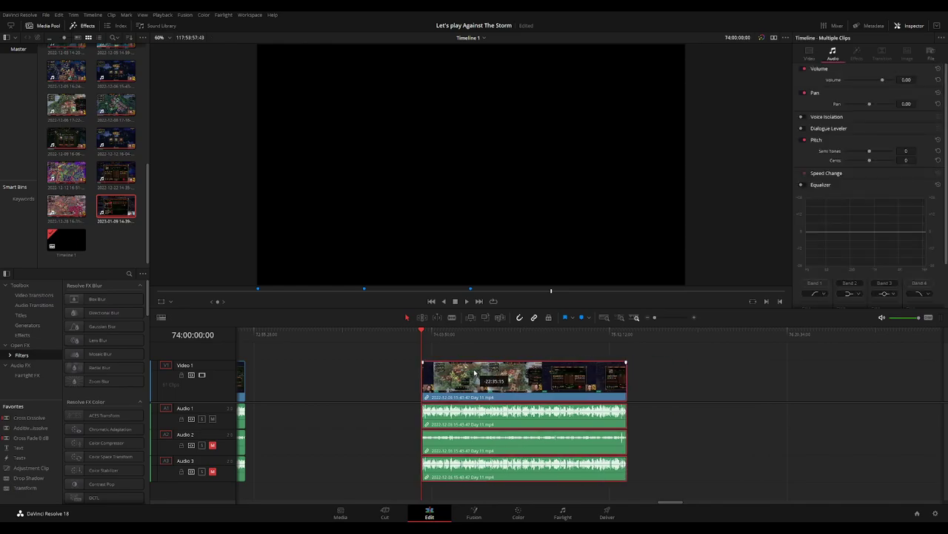
key("space")
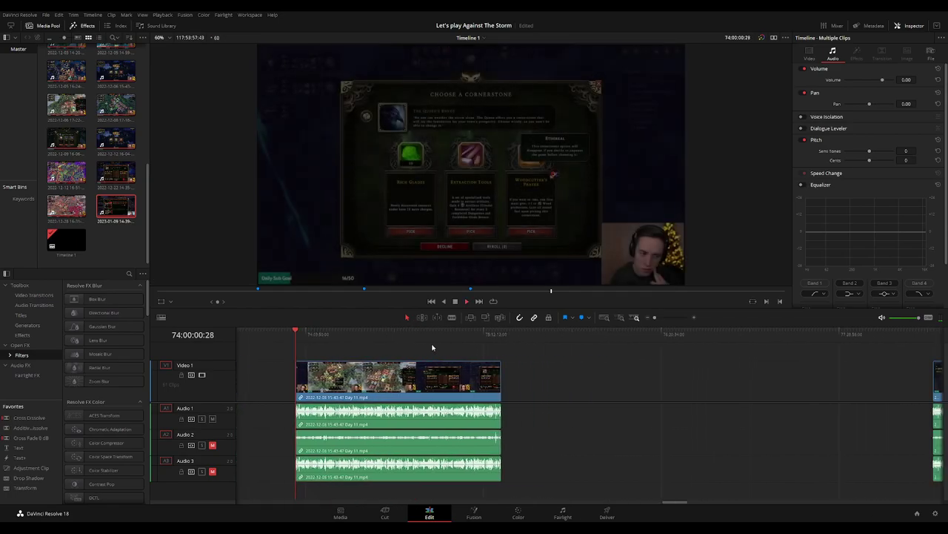
Scrub ahead to the next cornerstone choice screen and split all tracks at 74:52:25:00 with Ctrl+B.
mouse_move(320, 338)
left_mouse_down()
mouse_move(433, 346)
mouse_move(533, 337)
left_mouse_up()
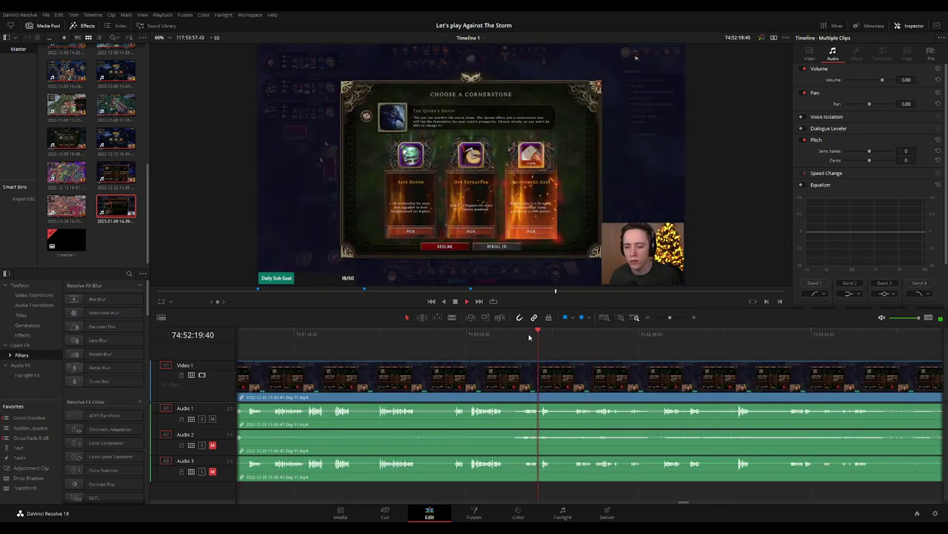
left_click_drag(501, 335, 464, 353)
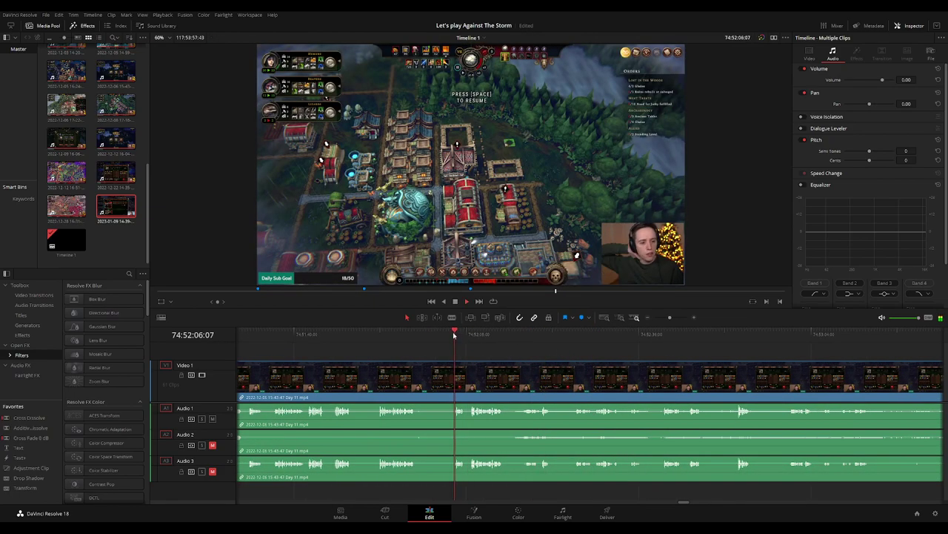
left_click(440, 332)
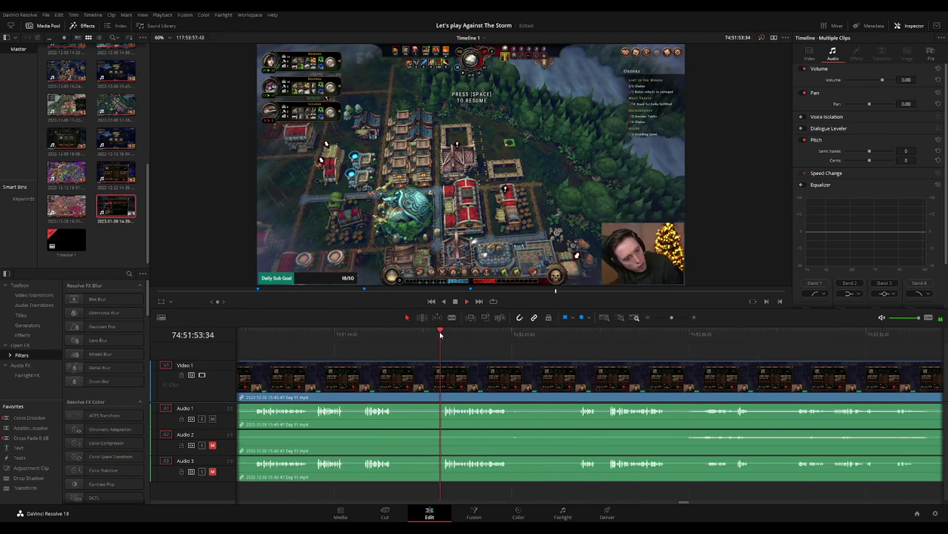
left_click(486, 331)
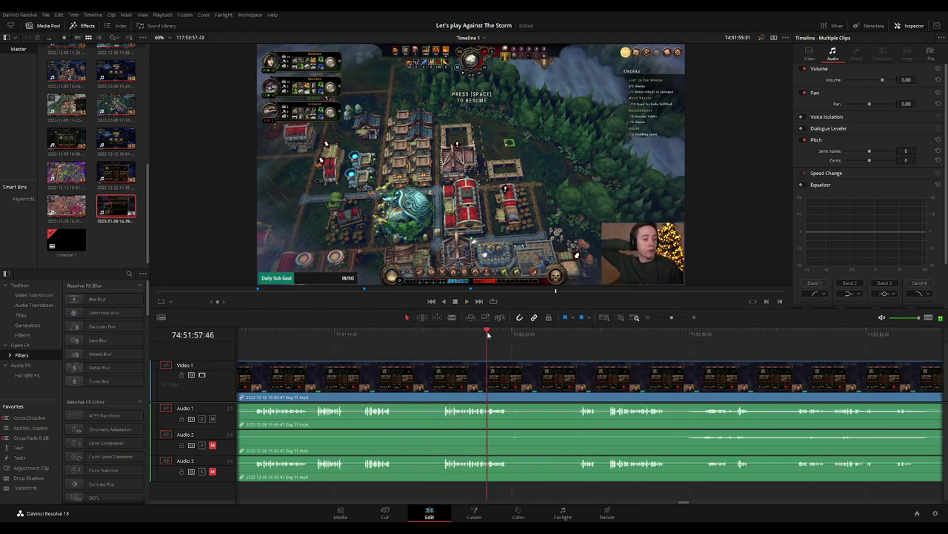
left_click(606, 333)
scroll(563, 343, "right", 3)
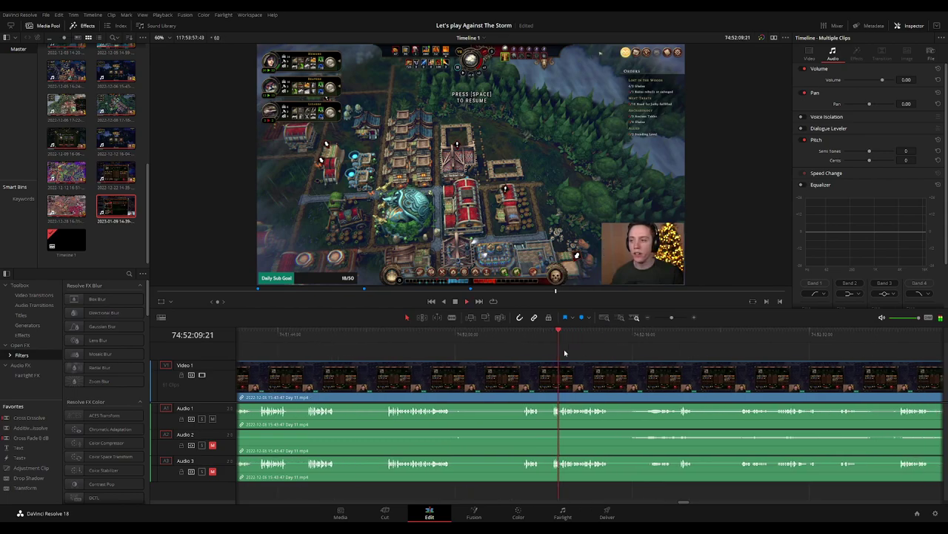
left_click(591, 337)
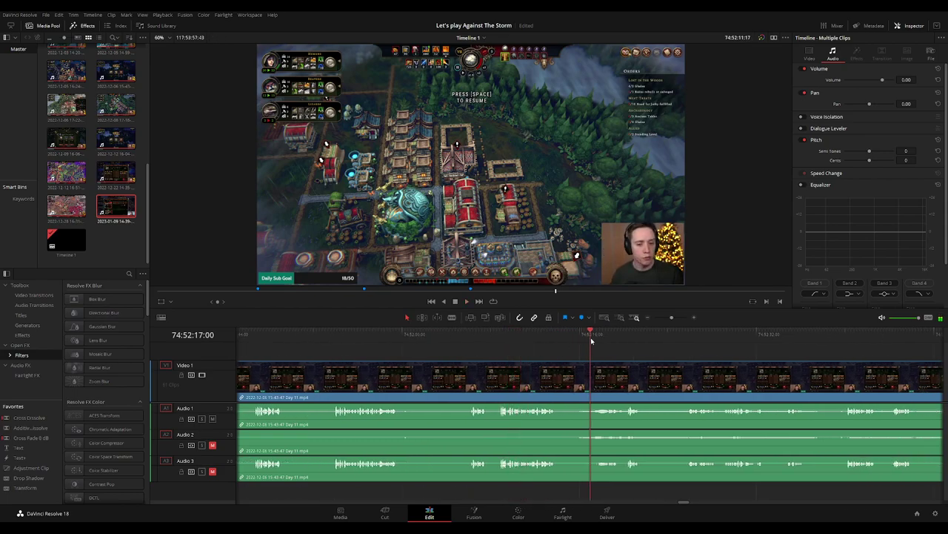
scroll(532, 366, "right", 2)
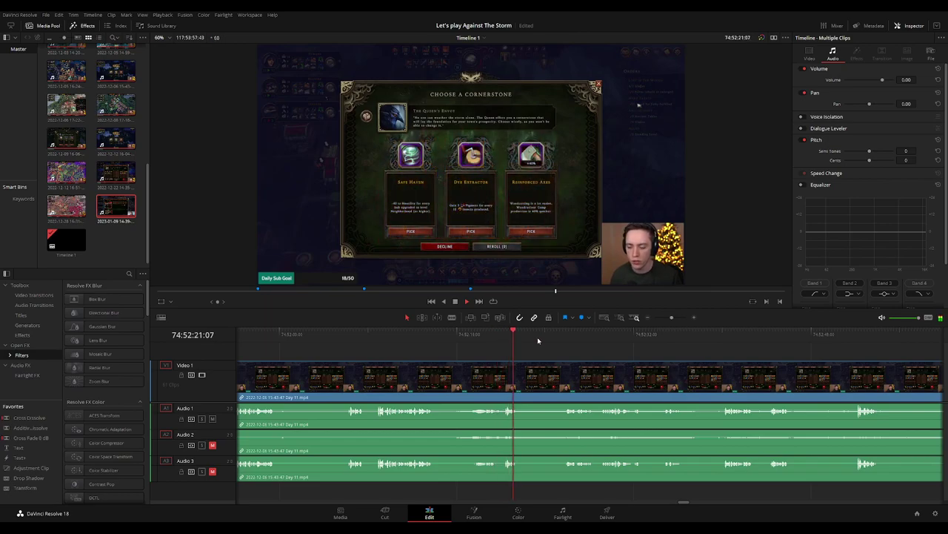
left_click(565, 337)
scroll(564, 339, "up", 2)
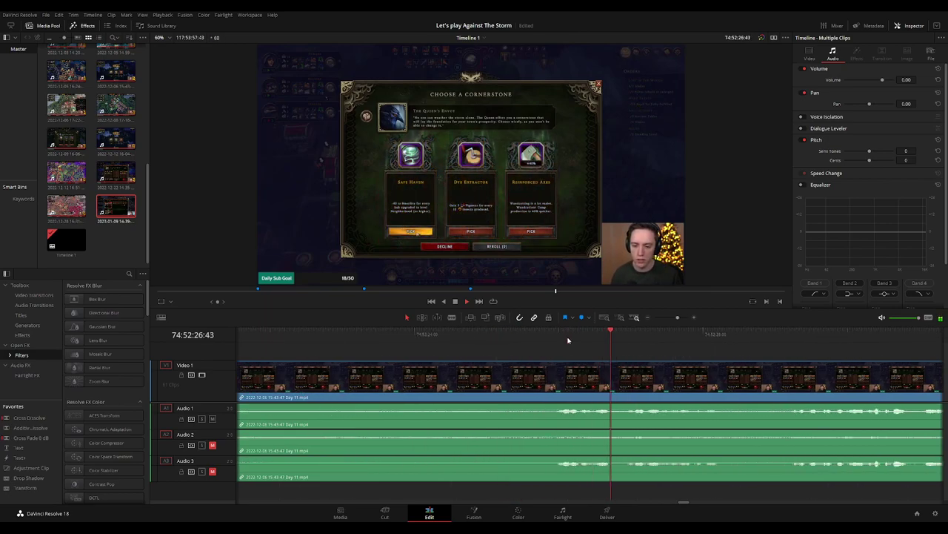
left_click(556, 332)
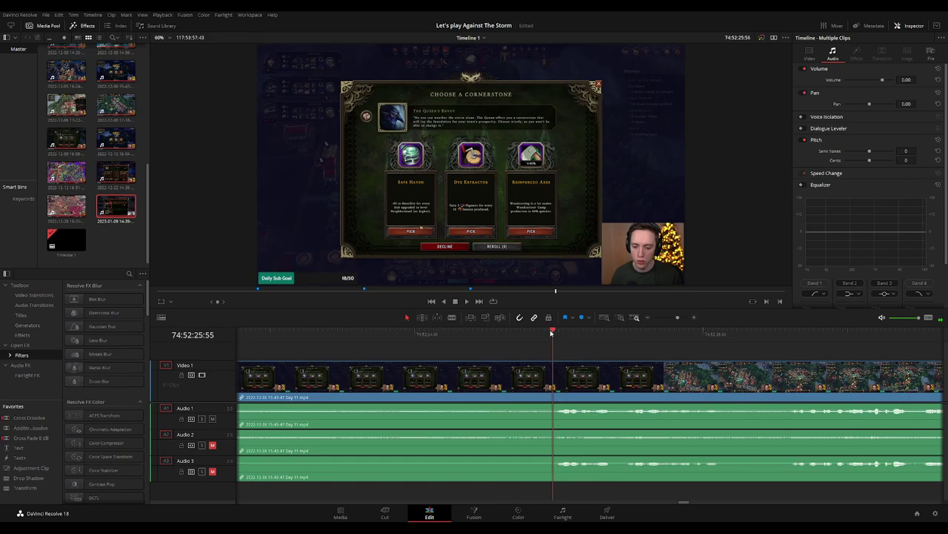
left_click_drag(556, 332, 486, 334)
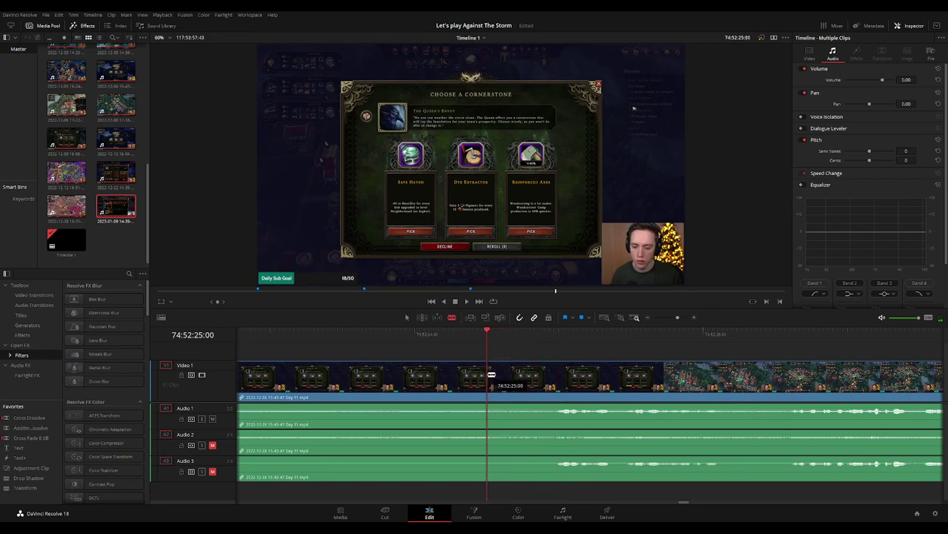
key("ctrl+b")
Add fade-outs before and fade-ins after the 74:52:25:00 cut on Audio 1, 2 and 3.
mouse_move(492, 363)
left_mouse_down()
mouse_move(544, 366)
mouse_move(440, 365)
left_mouse_up()
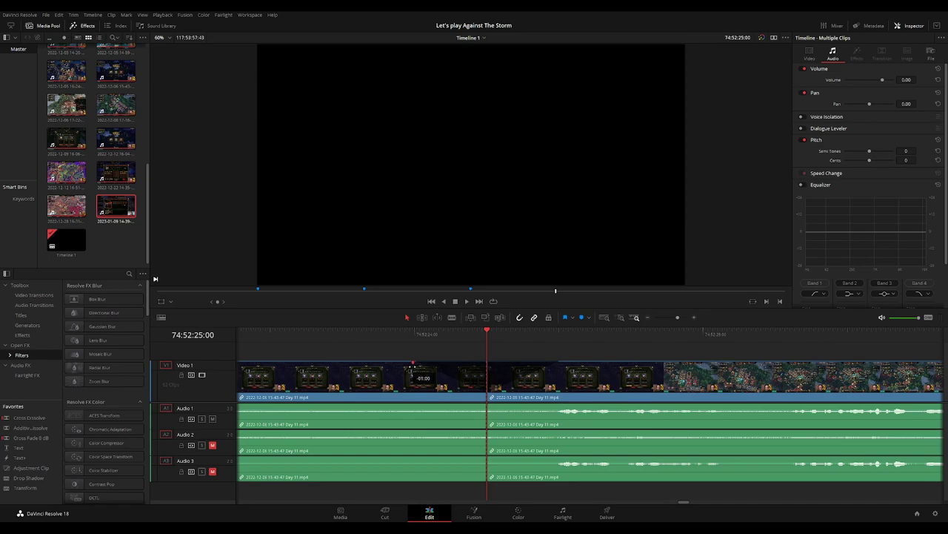
left_click_drag(470, 405, 404, 405)
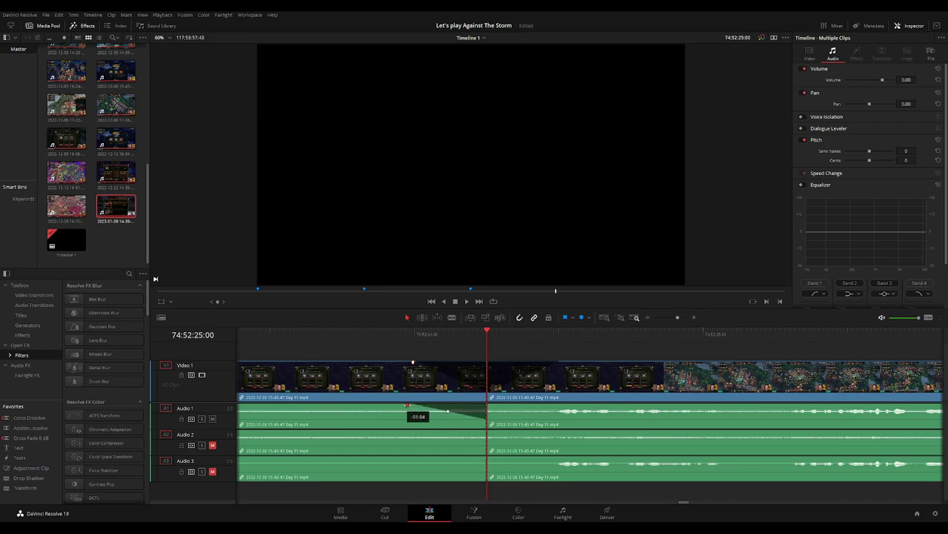
left_click_drag(487, 405, 542, 406)
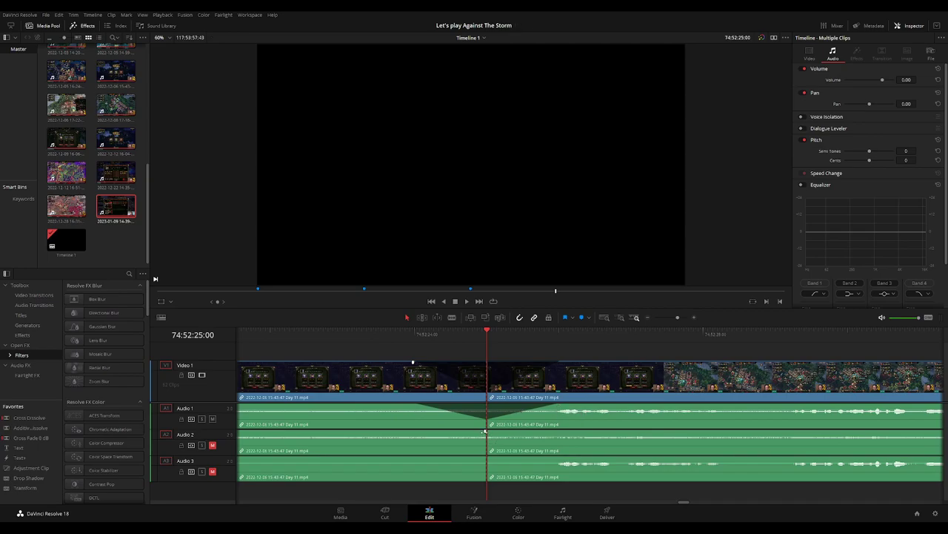
left_click_drag(485, 431, 404, 432)
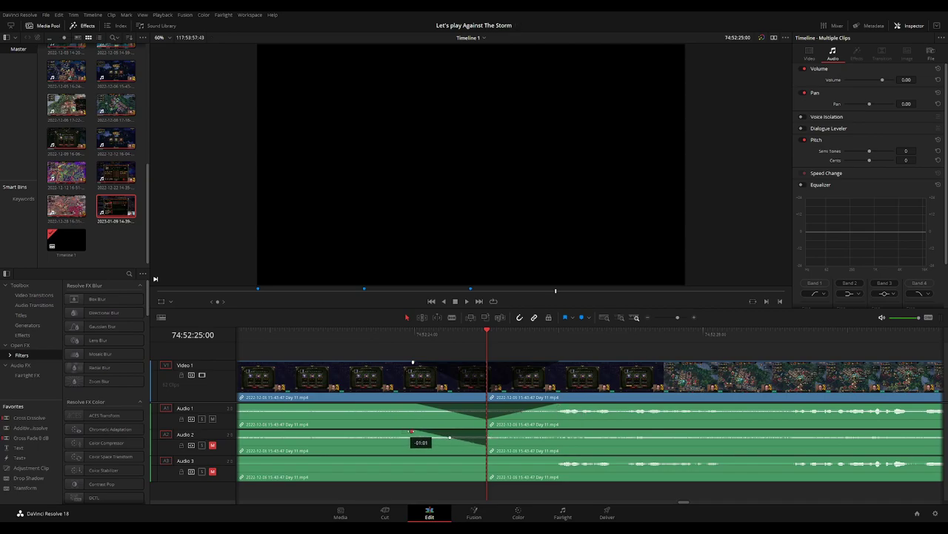
left_click_drag(485, 457, 416, 457)
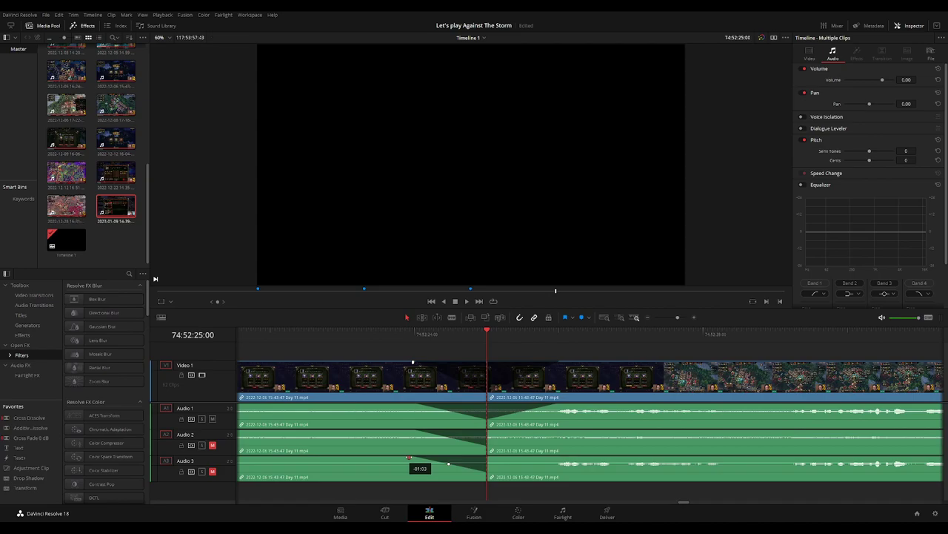
left_click_drag(489, 429, 544, 432)
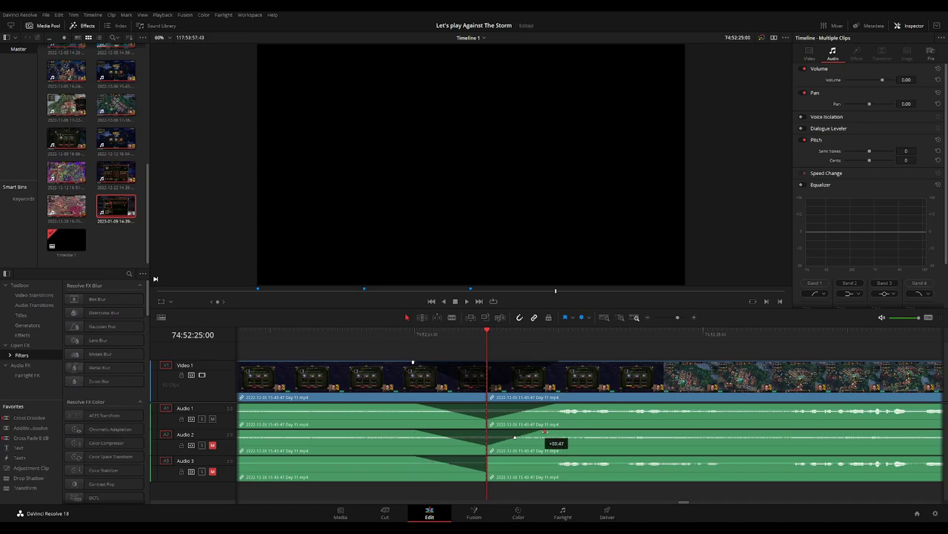
left_click_drag(487, 459, 560, 459)
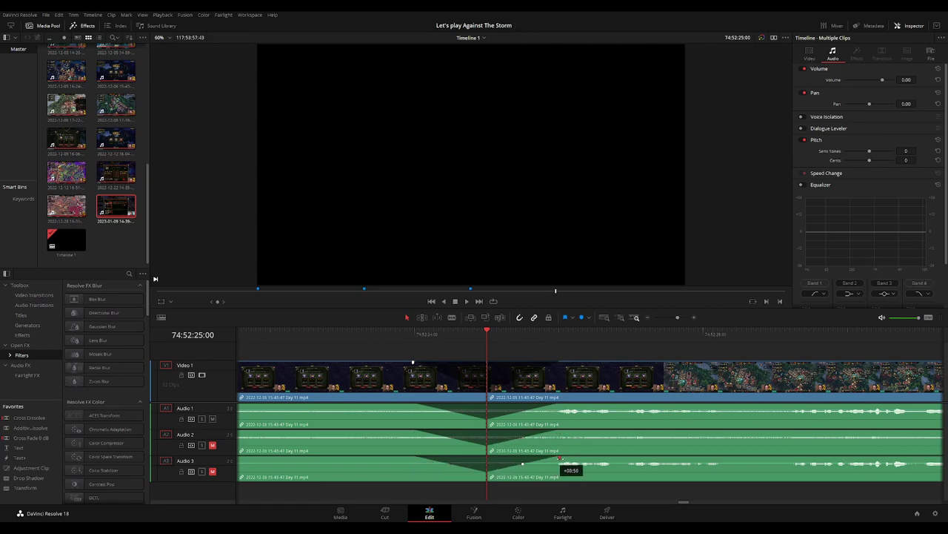
Review the cut, jump to the 74:52:25:00 edit point and push the following footage right.
key("slash")
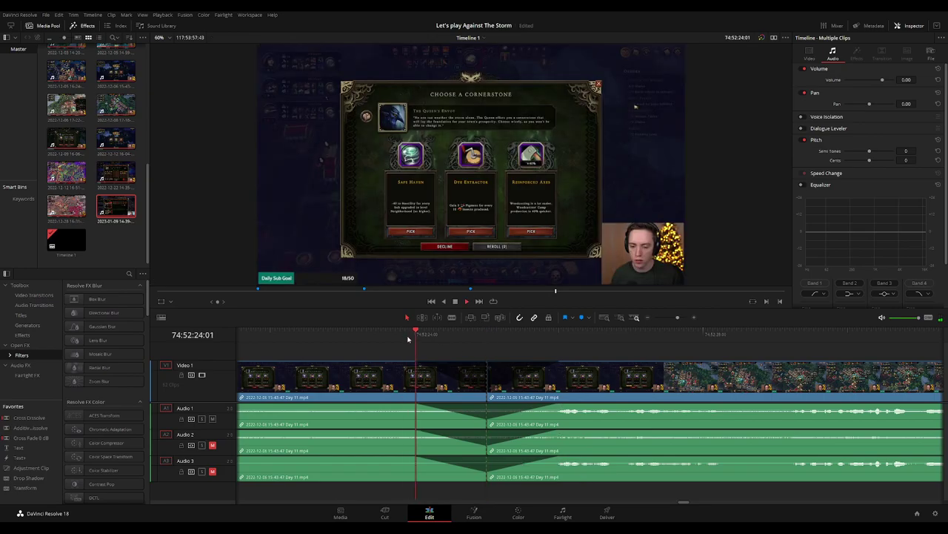
scroll(624, 349, "down", 2)
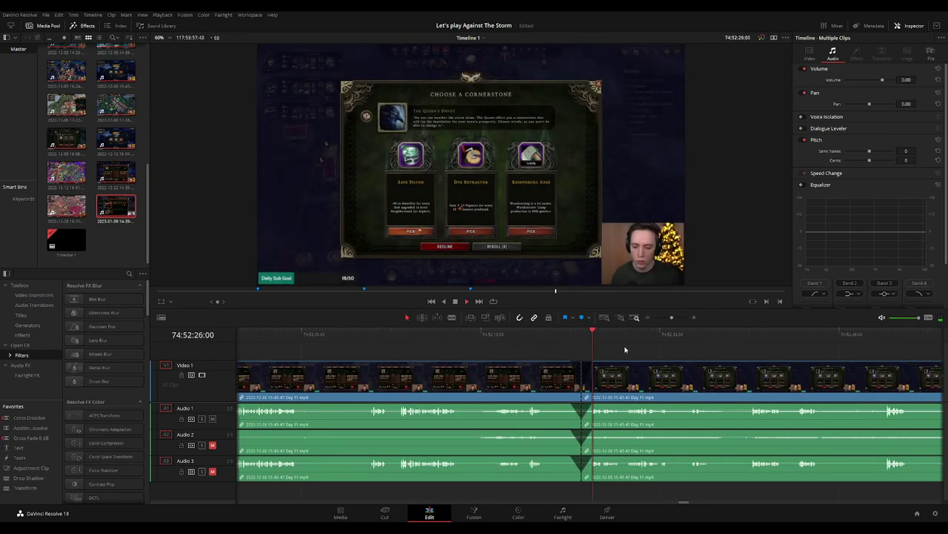
scroll(641, 346, "down", 3)
scroll(555, 359, "right", 3)
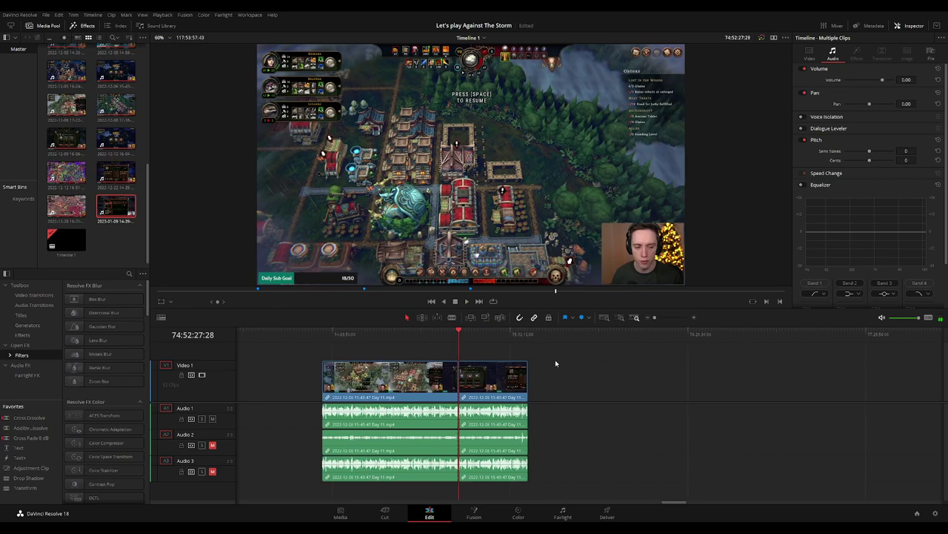
key("Home")
key("Down")
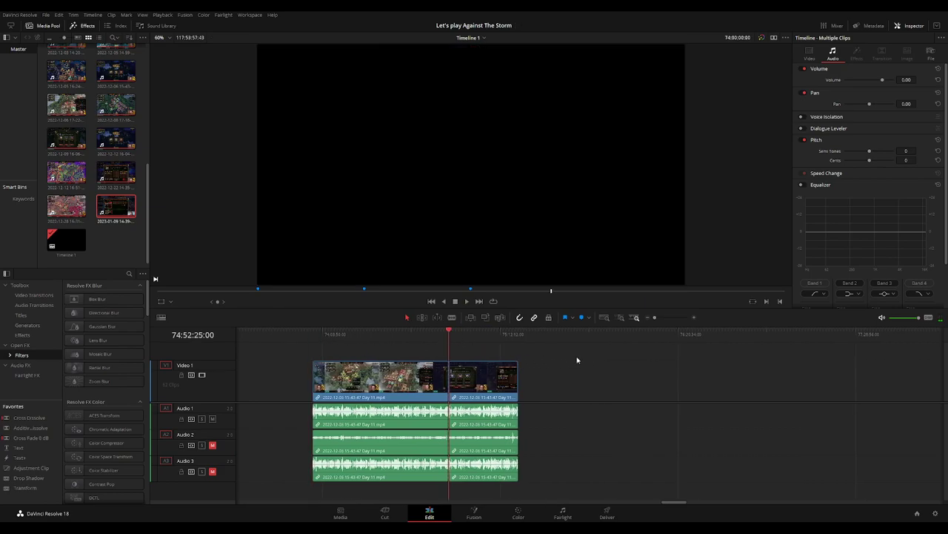
scroll(443, 366, "right", 4)
left_click_drag(304, 382, 587, 382)
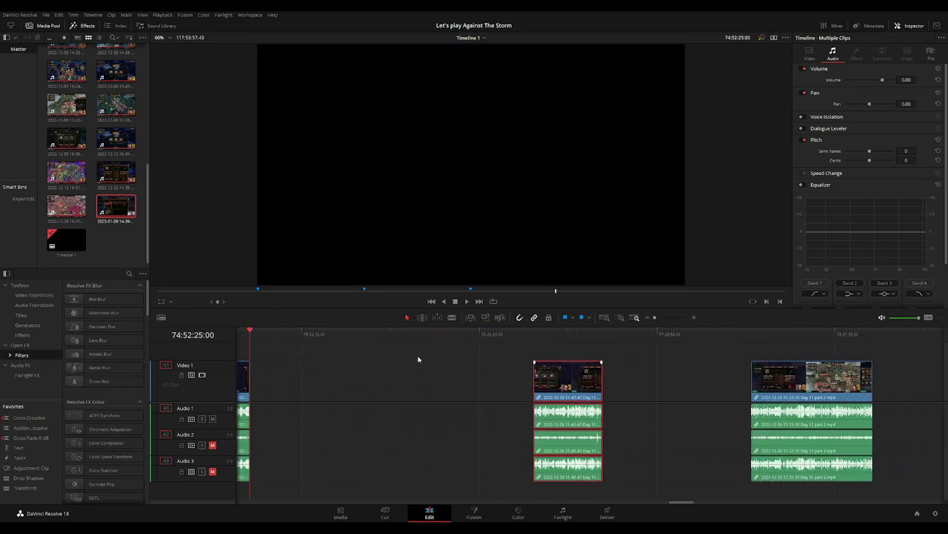
scroll(349, 353, "left", 1)
left_click(323, 335)
Slide the middle clip left to 76:00:00:00 and butt the Day 11 part 2 clip against it.
left_click_drag(331, 340, 473, 341)
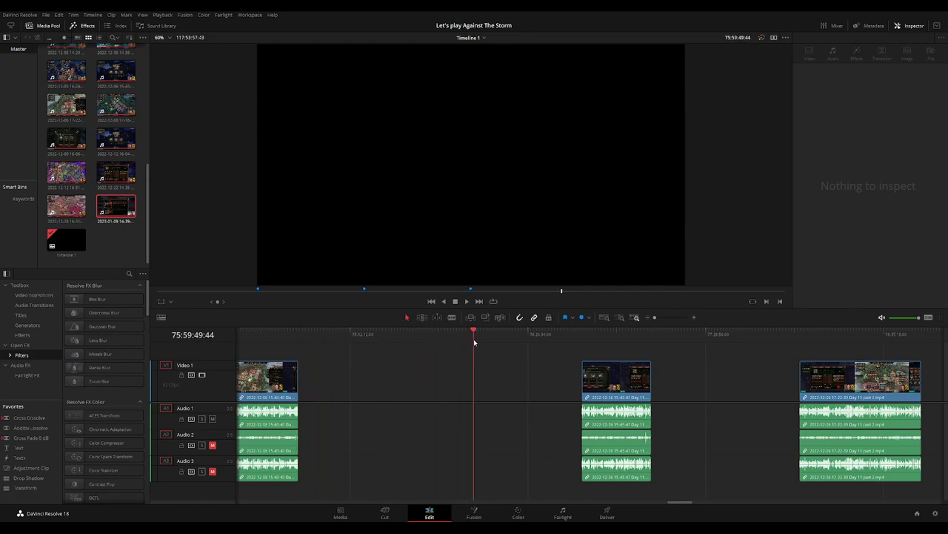
left_click_drag(473, 340, 475, 341)
scroll(475, 342, "up", 3)
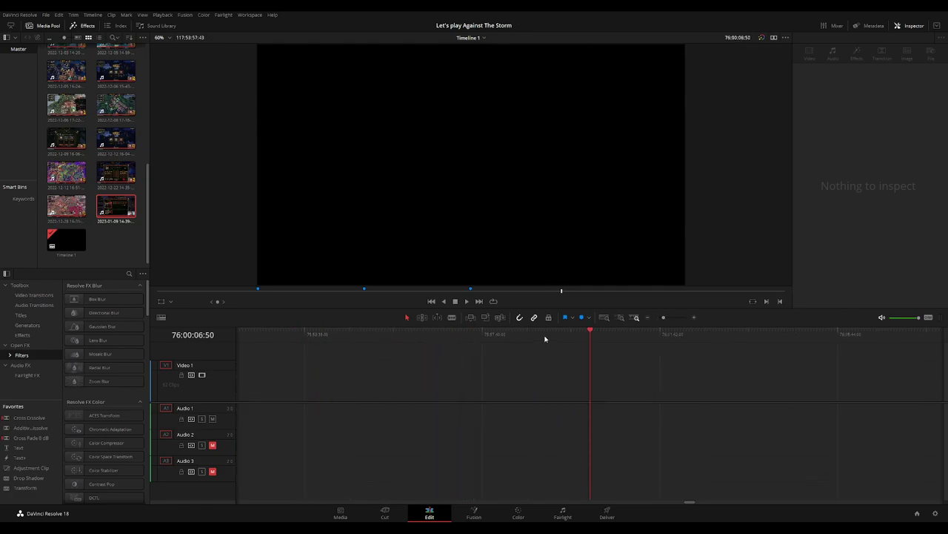
left_click(575, 336)
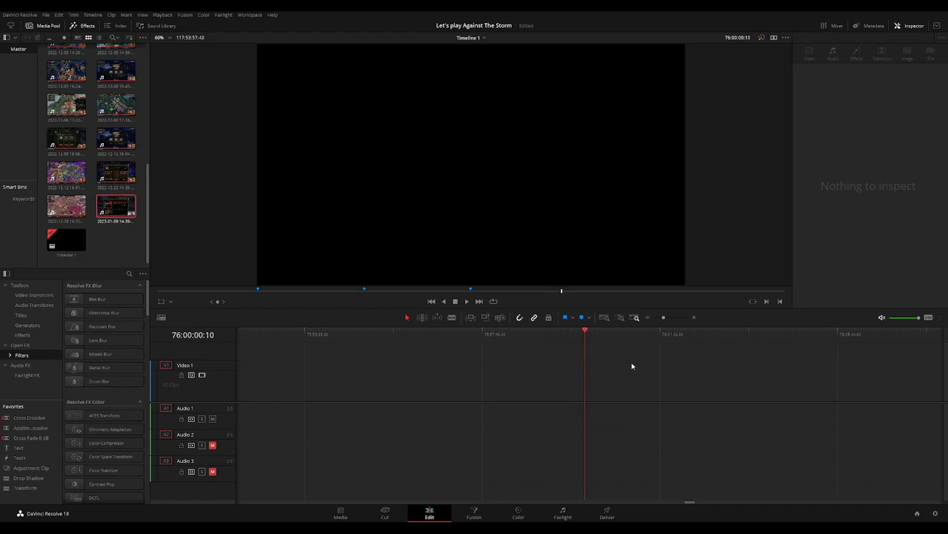
scroll(638, 366, "down", 5)
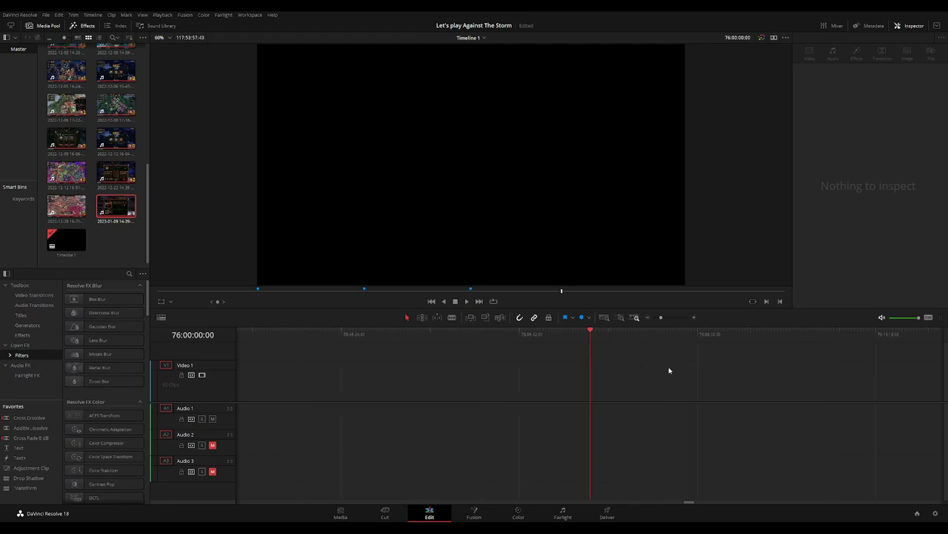
left_click_drag(734, 382, 625, 383)
scroll(717, 365, "right", 5)
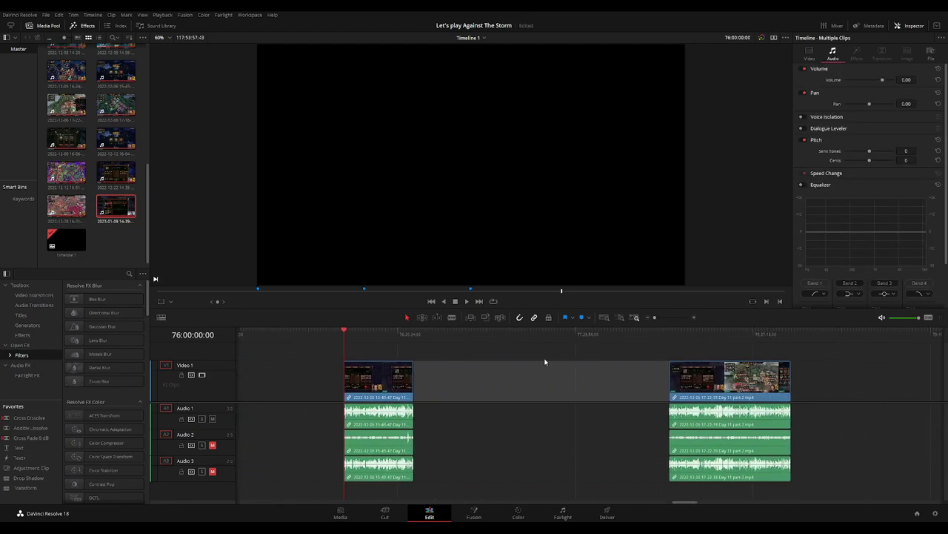
left_click_drag(712, 374, 453, 363)
key("space")
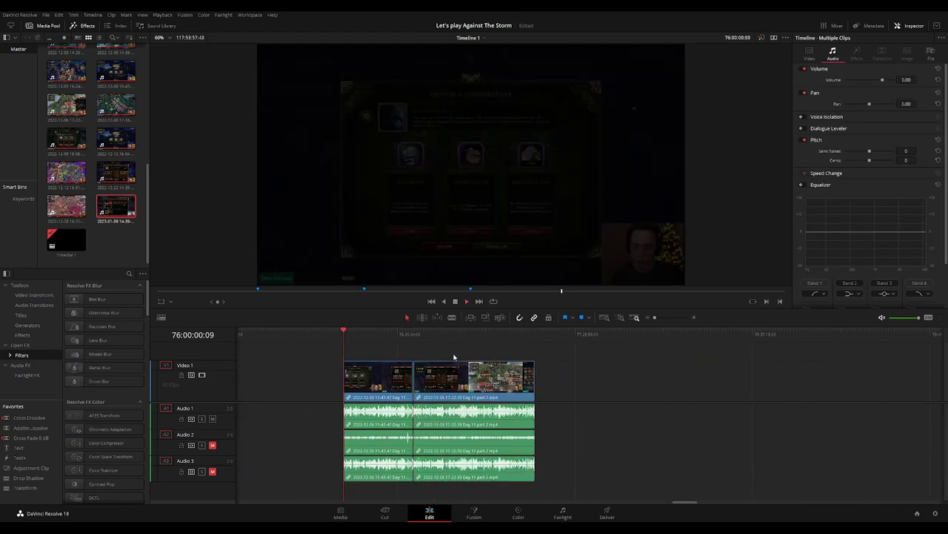
left_click(445, 335)
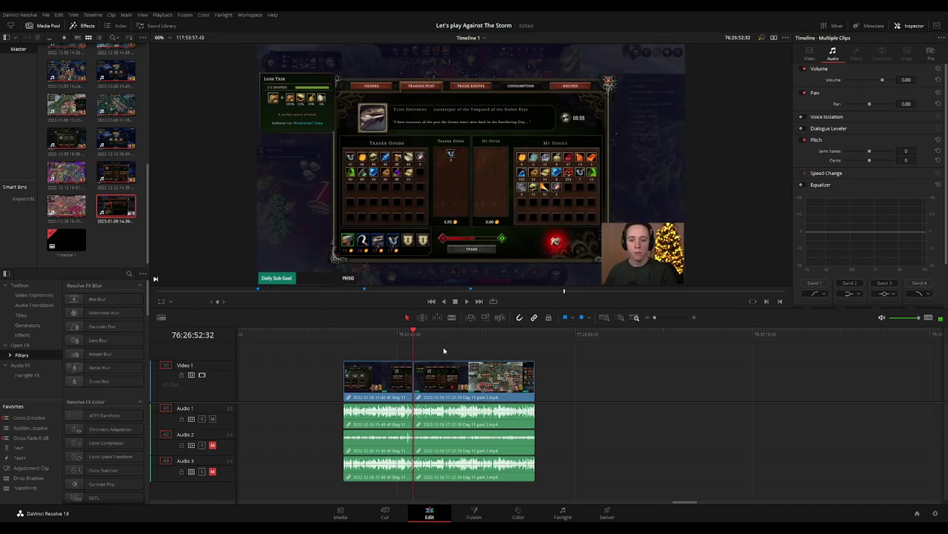
scroll(560, 345, "up", 3)
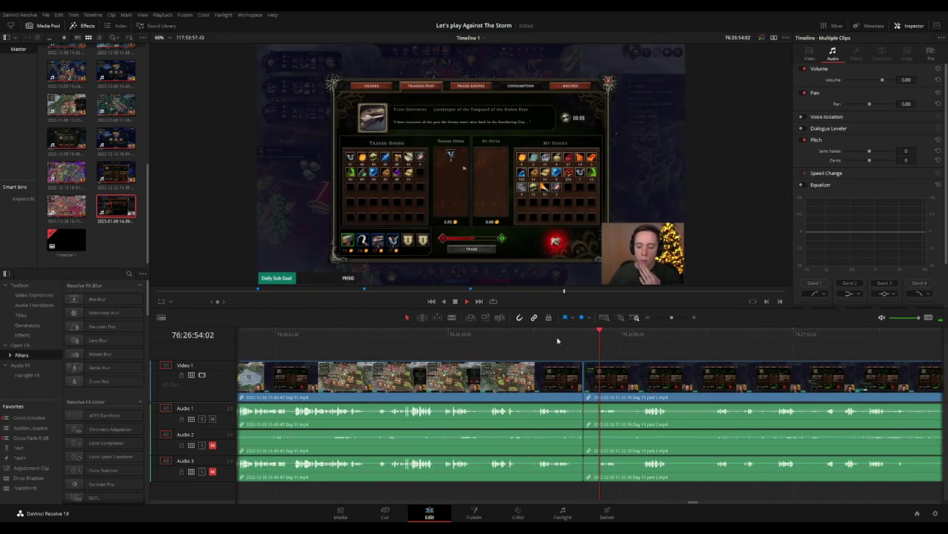
left_click(556, 337)
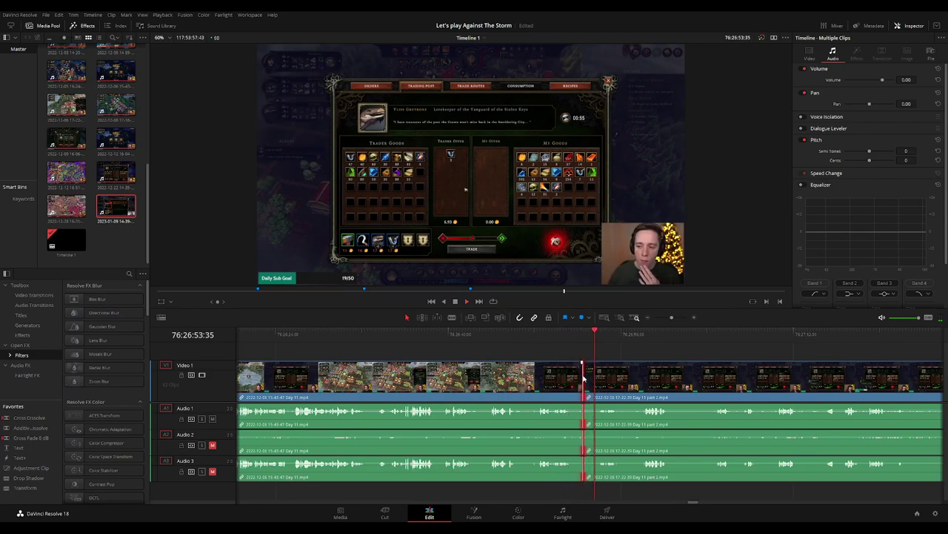
left_click(550, 335)
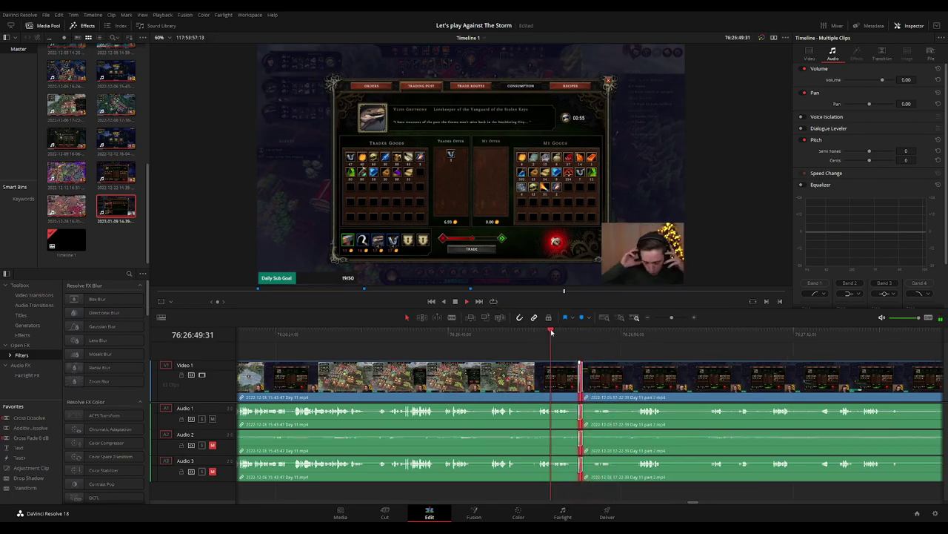
scroll(630, 354, "up", 2)
scroll(512, 338, "right", 3)
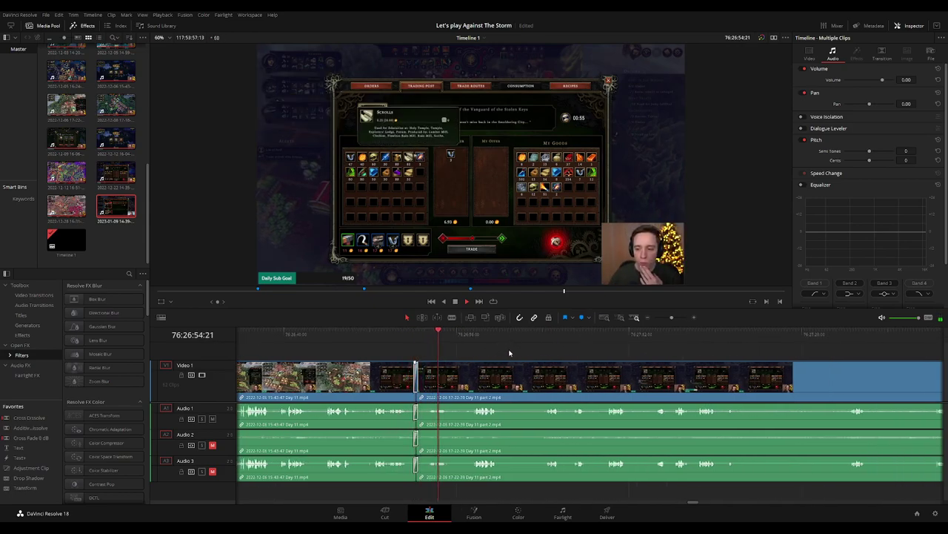
left_click(428, 335)
scroll(622, 349, "down", 2)
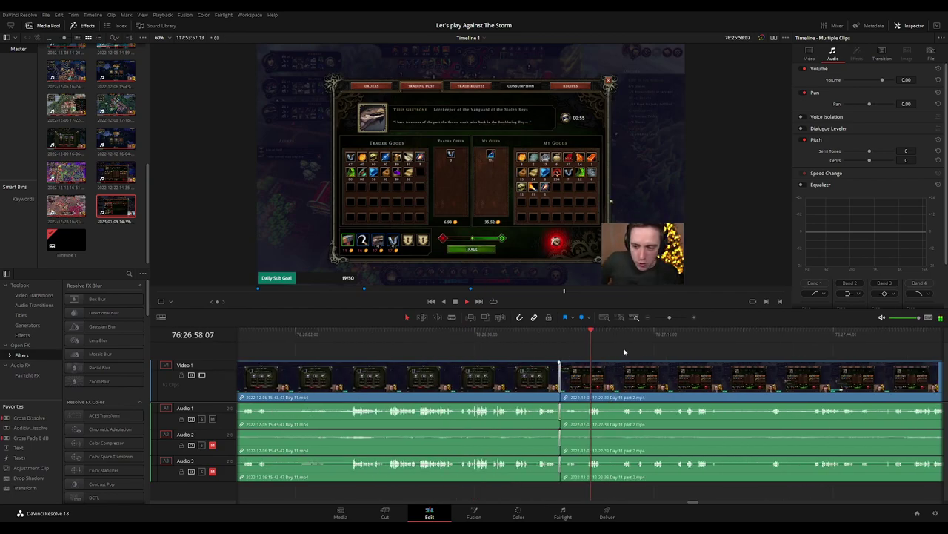
scroll(662, 349, "down", 2)
scroll(678, 350, "right", 3)
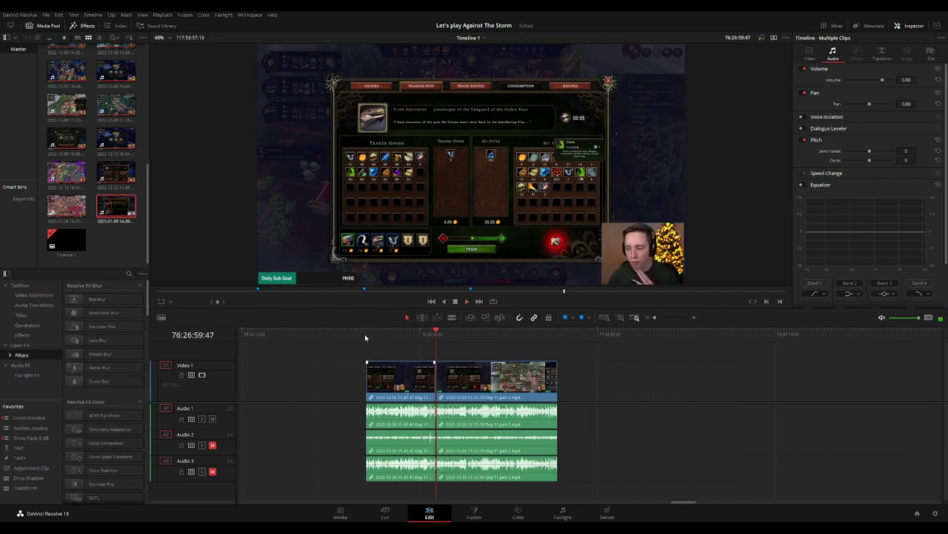
left_click(462, 335)
left_click_drag(462, 335, 500, 335)
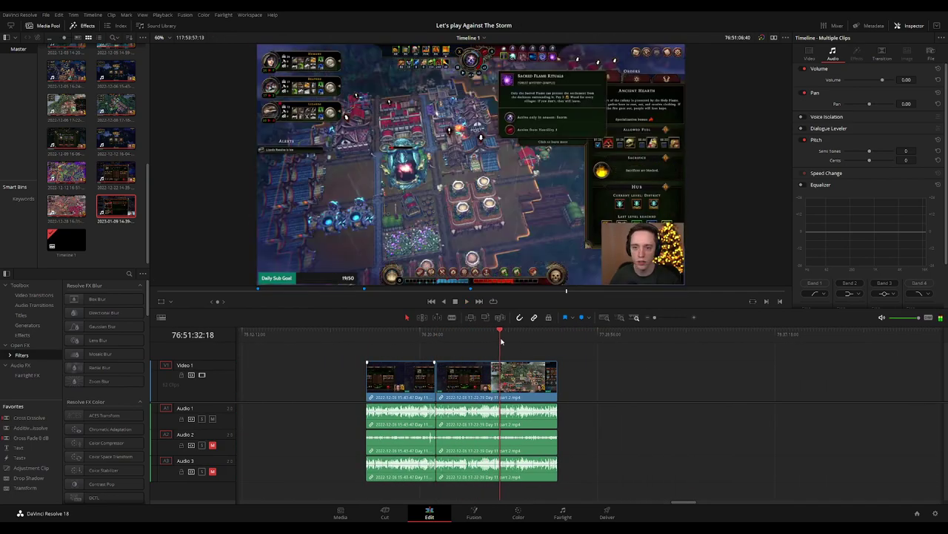
key("space")
scroll(640, 333, "up", 5)
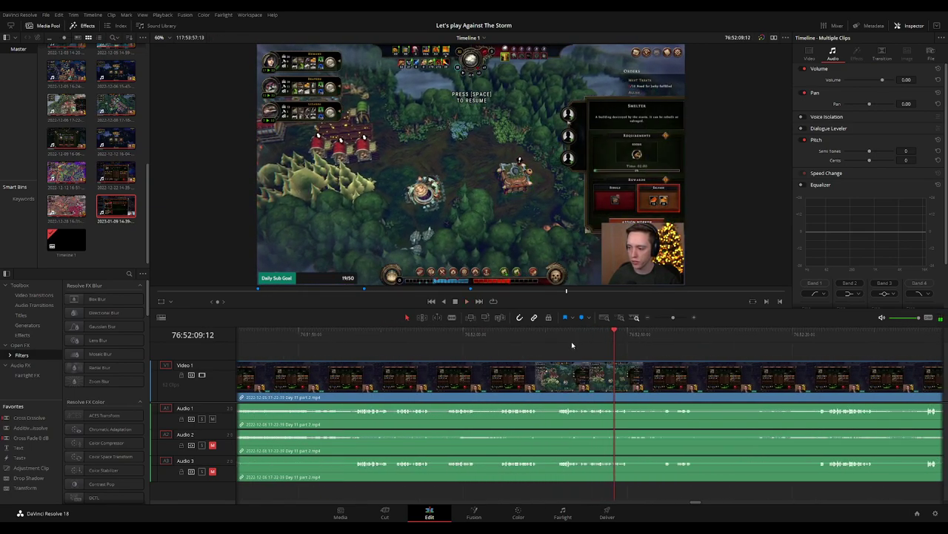
left_click(561, 337)
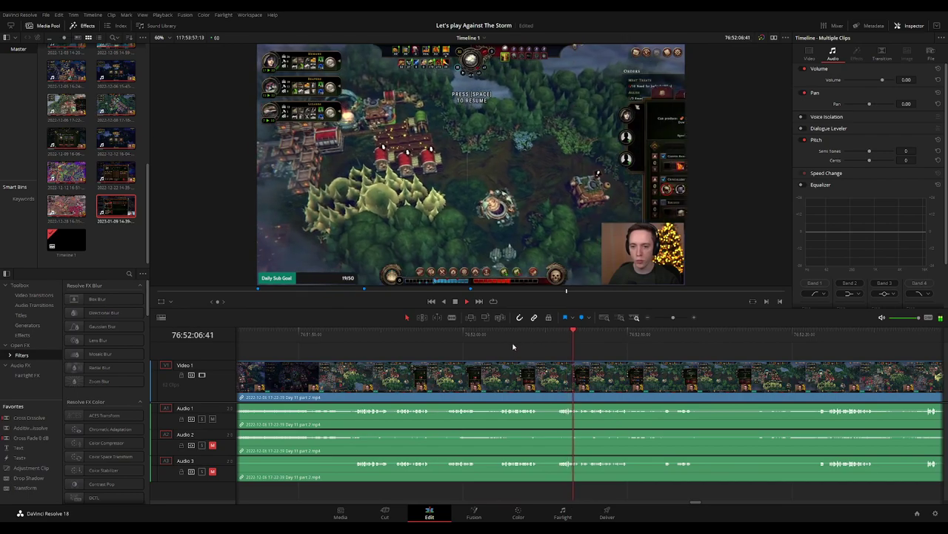
left_click(502, 341)
left_click(445, 338)
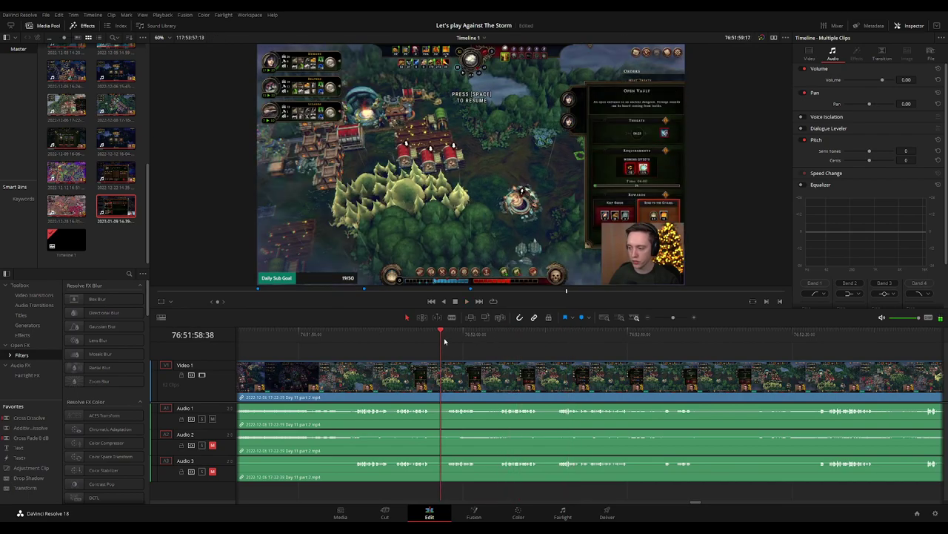
left_click_drag(450, 340, 497, 341)
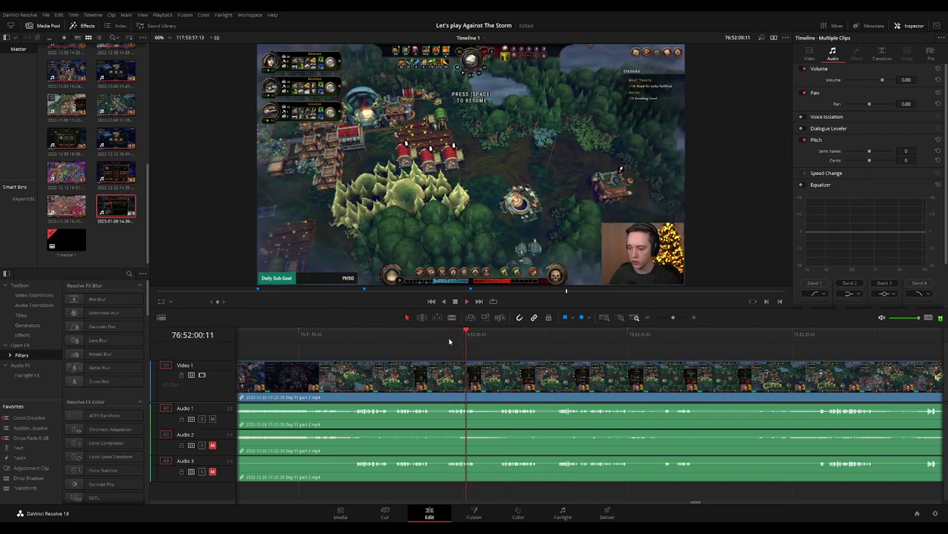
key("ctrl+equal")
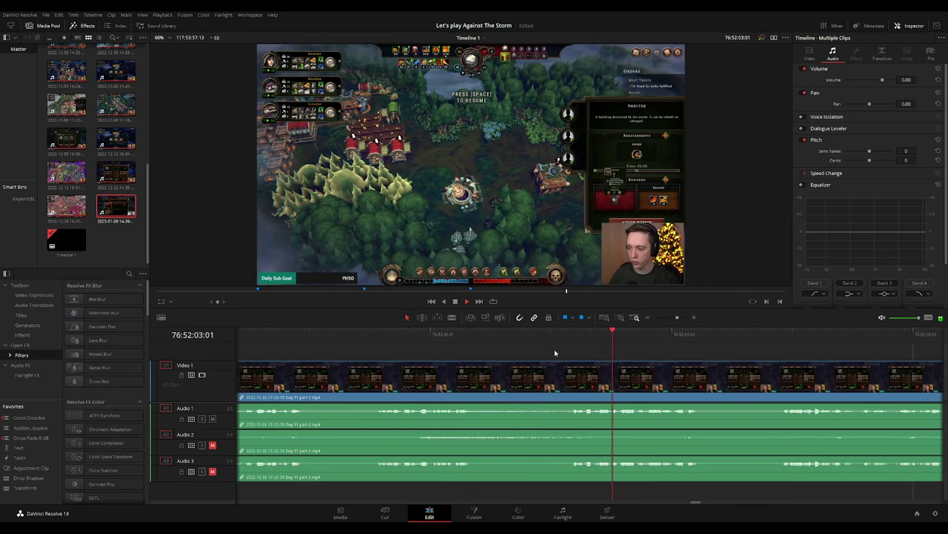
left_click(572, 338)
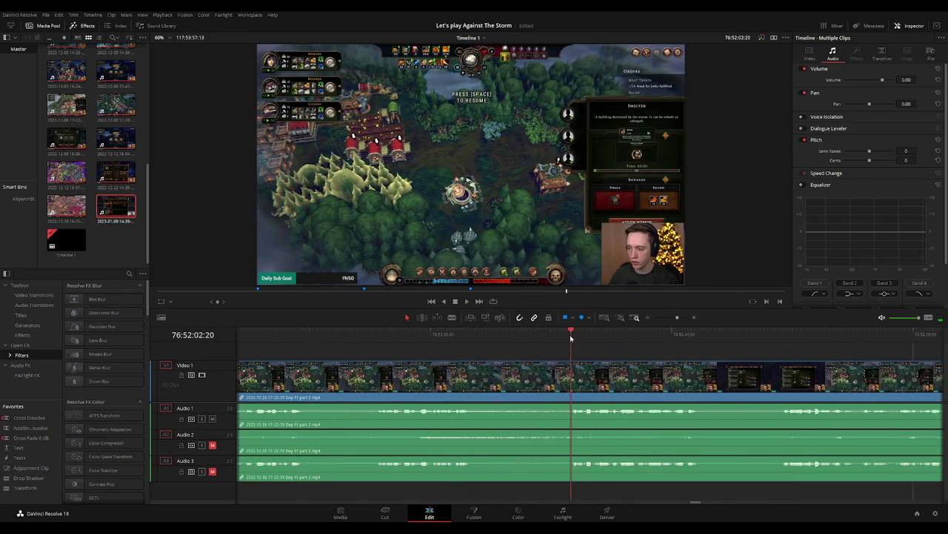
left_click(529, 338)
mouse_move(529, 341)
left_mouse_down()
mouse_move(564, 366)
mouse_move(473, 363)
left_mouse_up()
Blade all tracks at 76:52:01:30, then add audio fades at the cut on Audio 1, 2 and 3.
left_click(526, 369)
key("a")
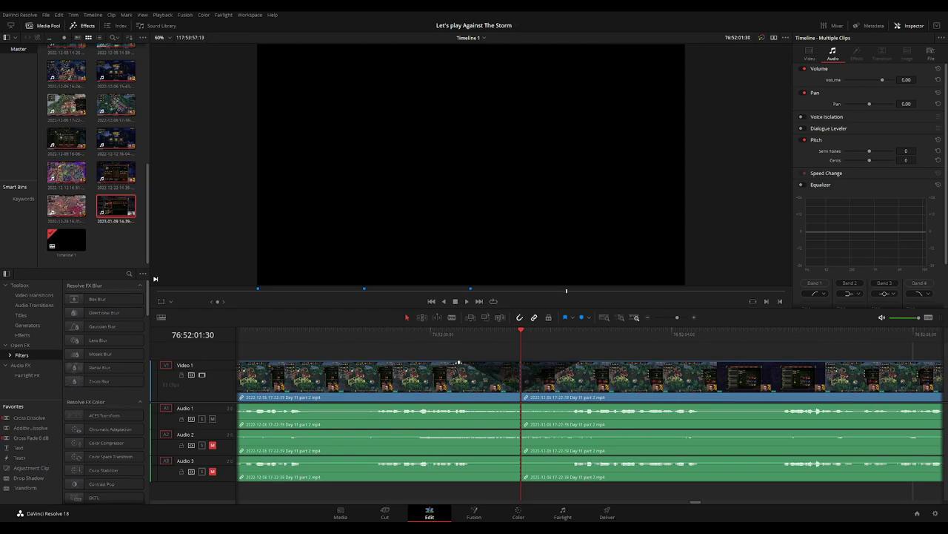
mouse_move(518, 404)
left_mouse_down()
mouse_move(469, 401)
mouse_move(565, 407)
left_mouse_up()
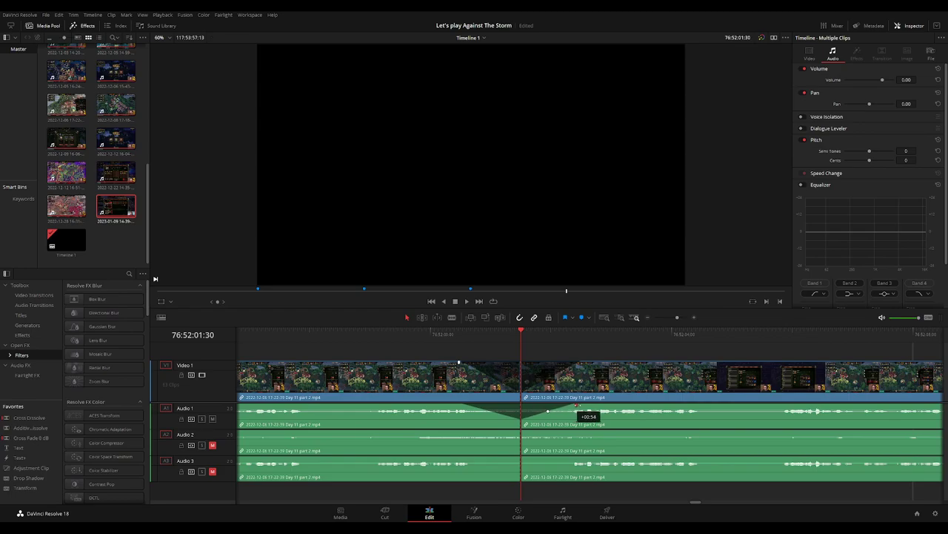
mouse_move(519, 431)
left_mouse_down()
mouse_move(481, 432)
mouse_move(566, 432)
left_mouse_up()
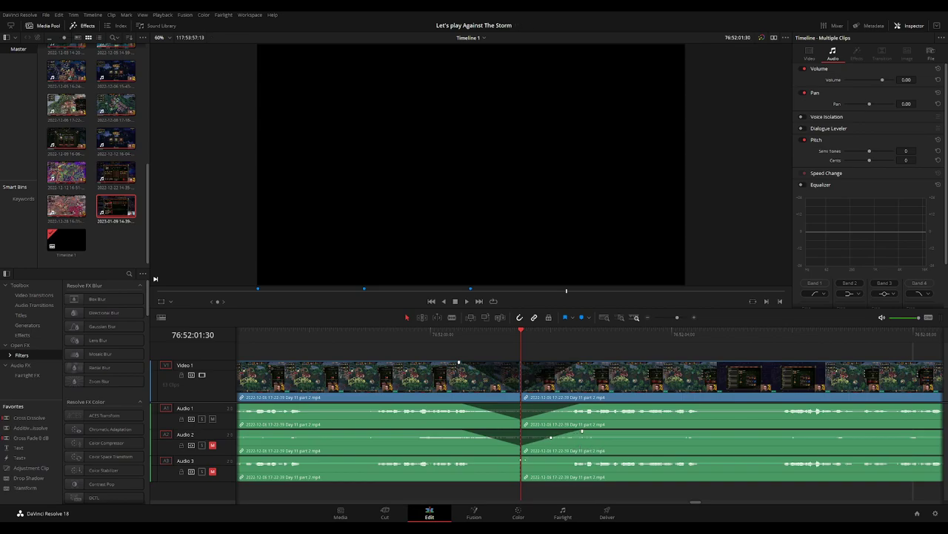
left_click_drag(521, 458, 475, 459)
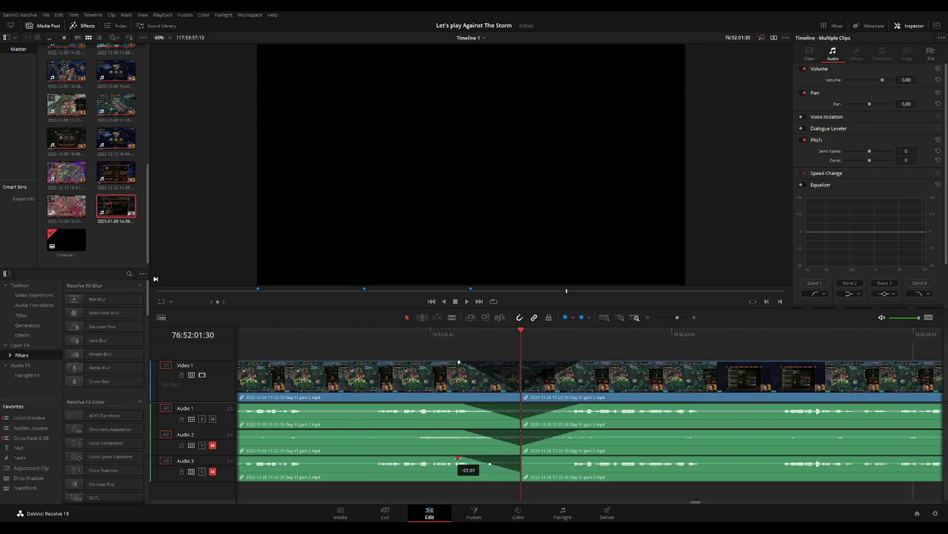
Fade in the right Audio 3 clip after the cut and play back around it.
left_click_drag(522, 458, 560, 457)
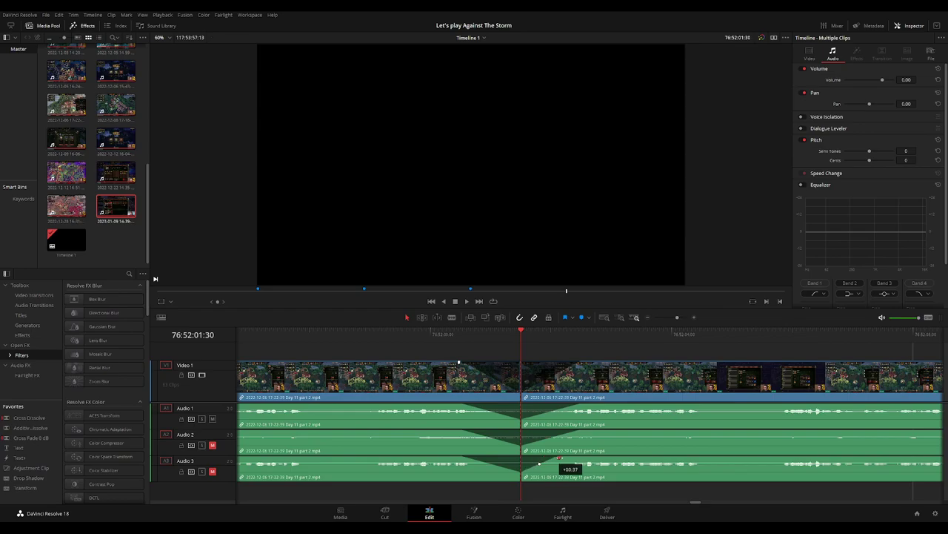
key("space")
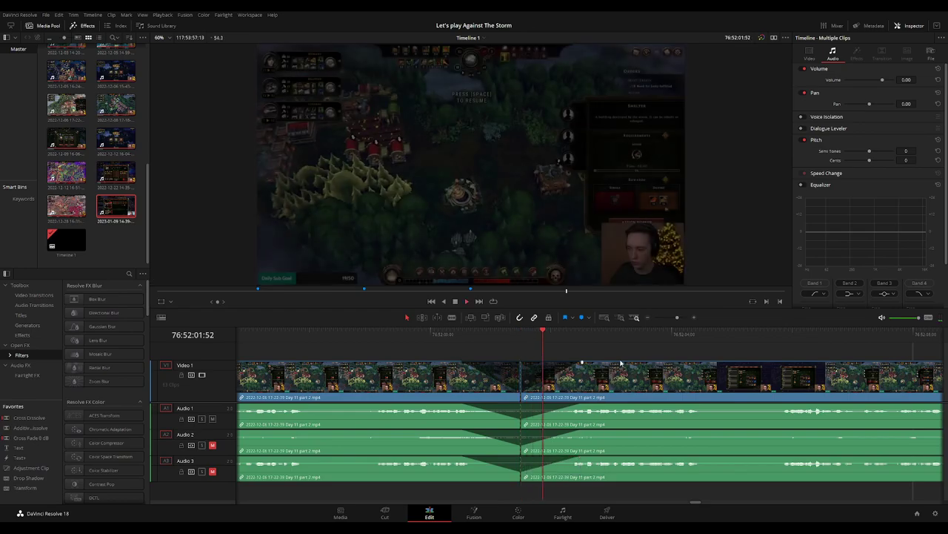
scroll(646, 360, "down", 5)
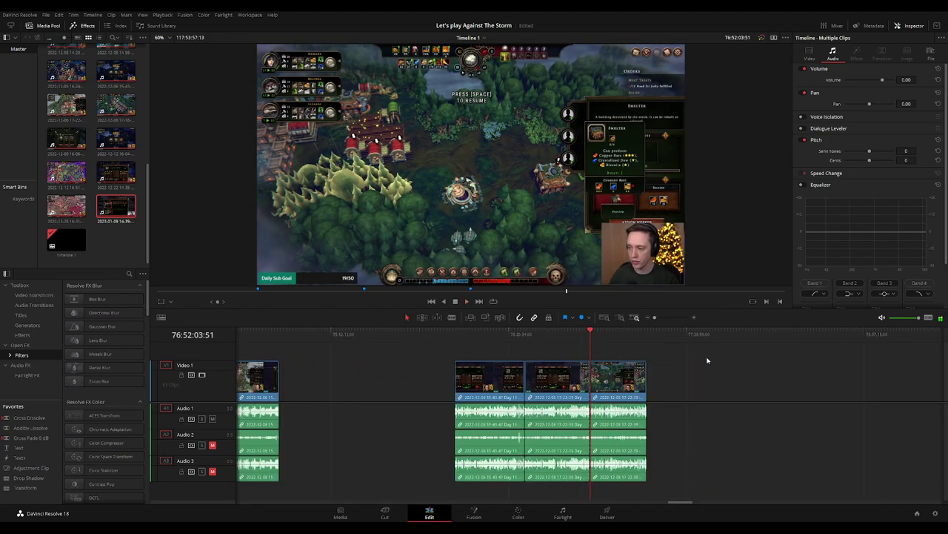
scroll(707, 360, "right", 3)
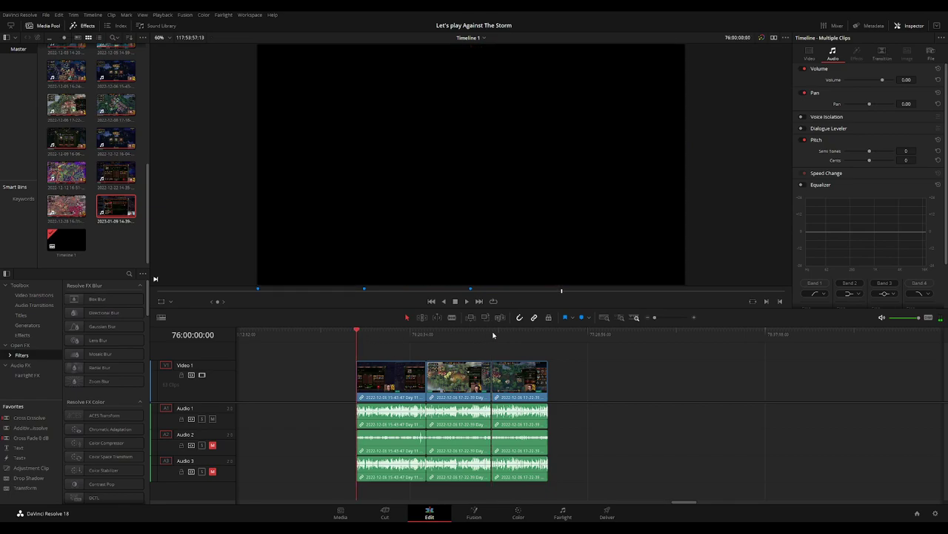
scroll(438, 353, "down", 3)
scroll(322, 384, "down", 1)
Shift the following footage aside, then drag the Day 12 clip left to close the gap.
left_click_drag(295, 381, 603, 381)
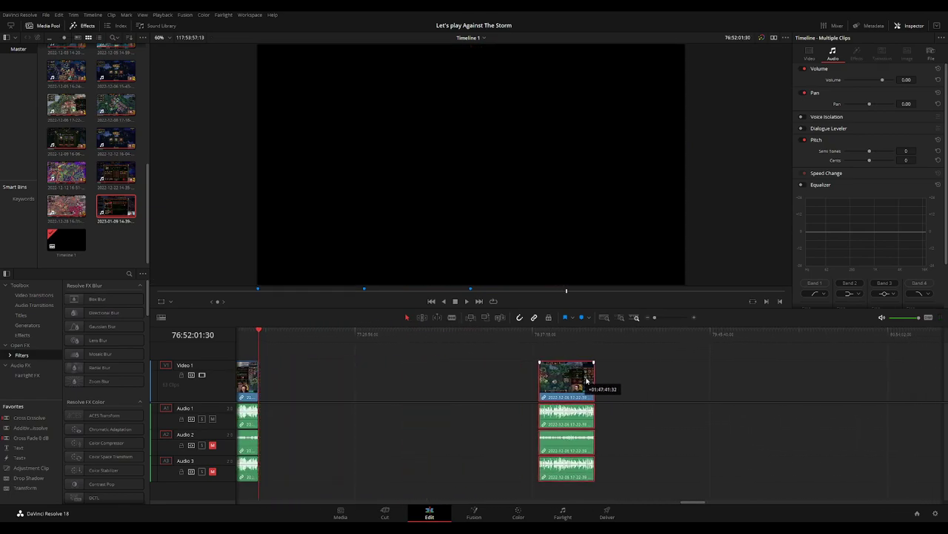
left_click(353, 356)
left_click(275, 335)
left_click_drag(282, 338, 437, 353)
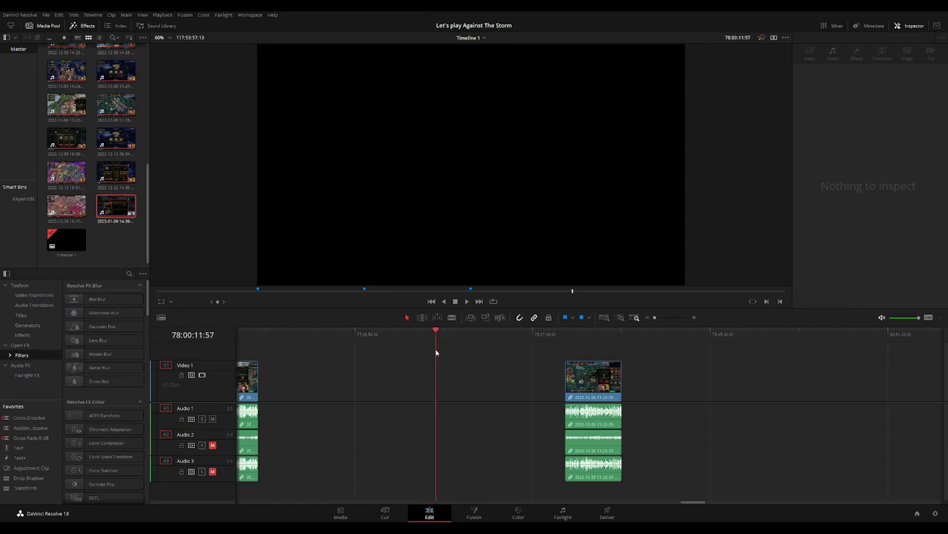
left_click_drag(436, 352, 595, 337)
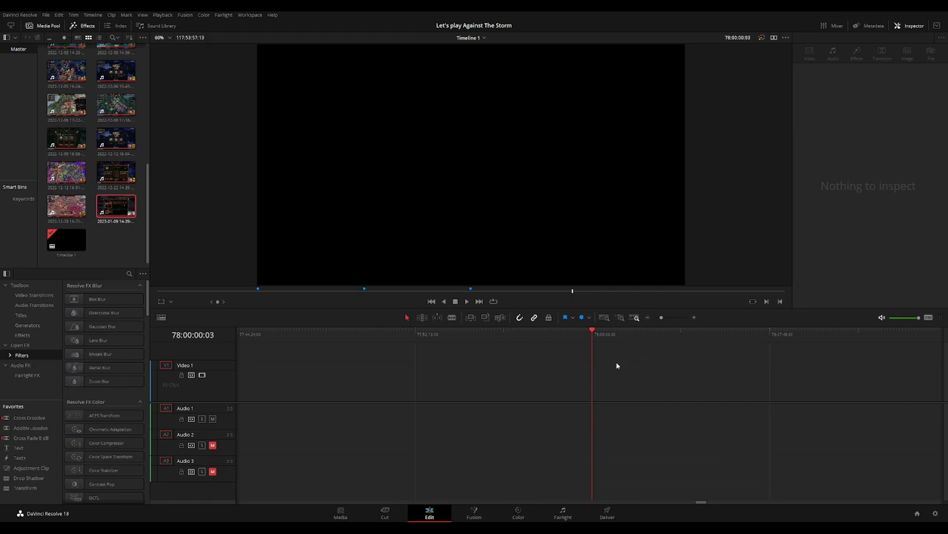
scroll(684, 371, "down", 2)
left_click_drag(771, 377, 641, 386)
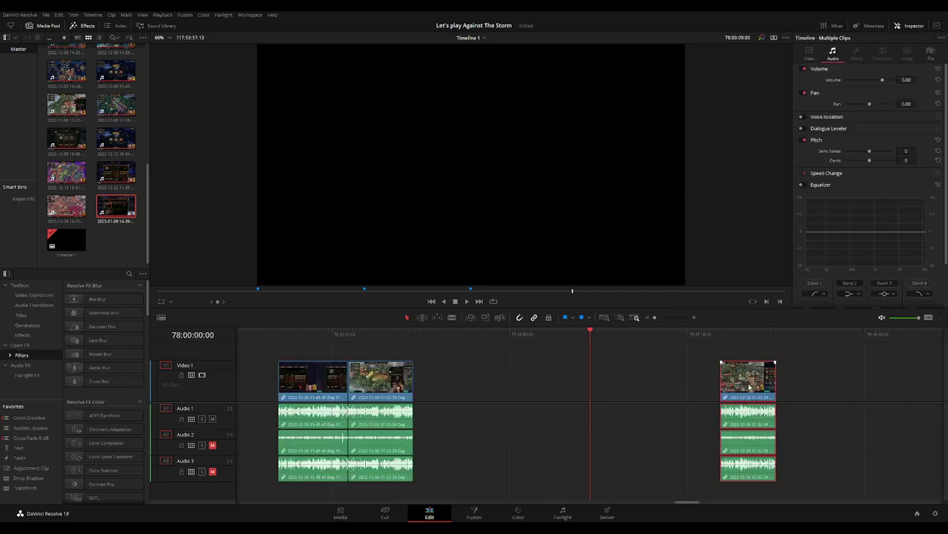
Play back across the join between the Day 11 part 2 and Day 12 clips.
scroll(493, 353, "right", 10)
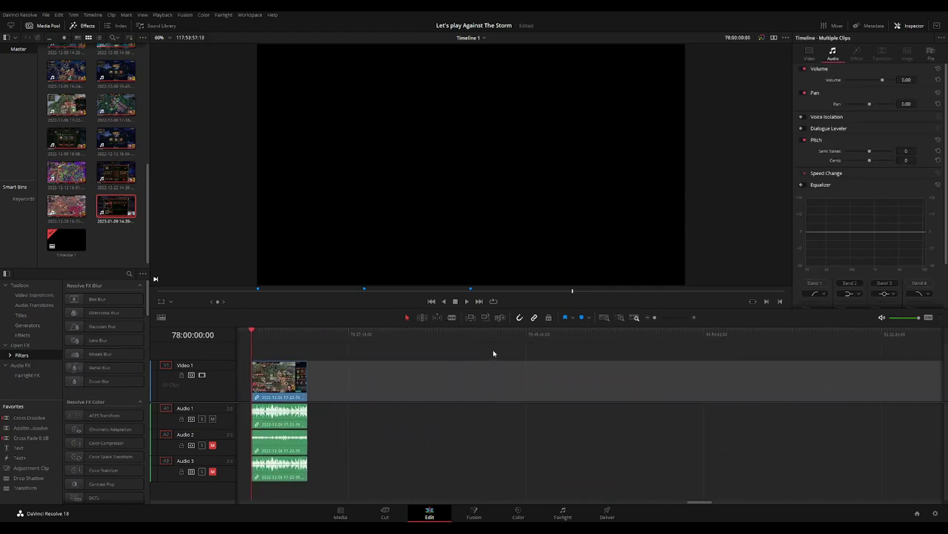
scroll(598, 385, "left", 10)
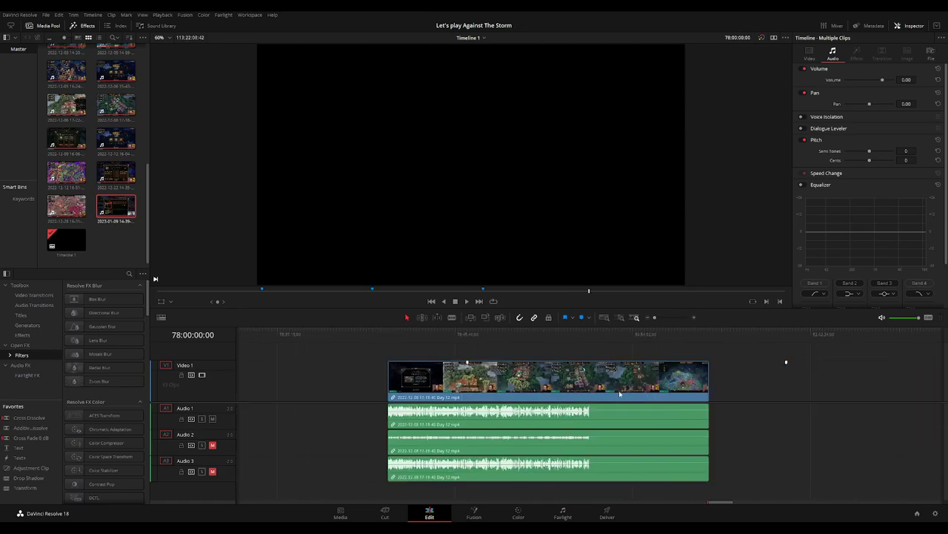
scroll(474, 356, "up", 1)
scroll(489, 348, "left", 3)
left_click(509, 332)
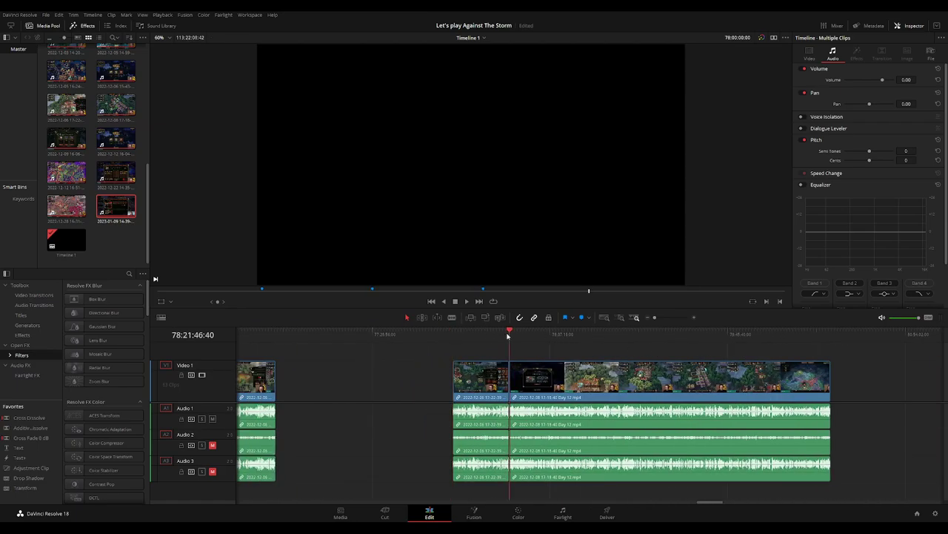
scroll(597, 358, "up", 2)
scroll(592, 381, "up", 2)
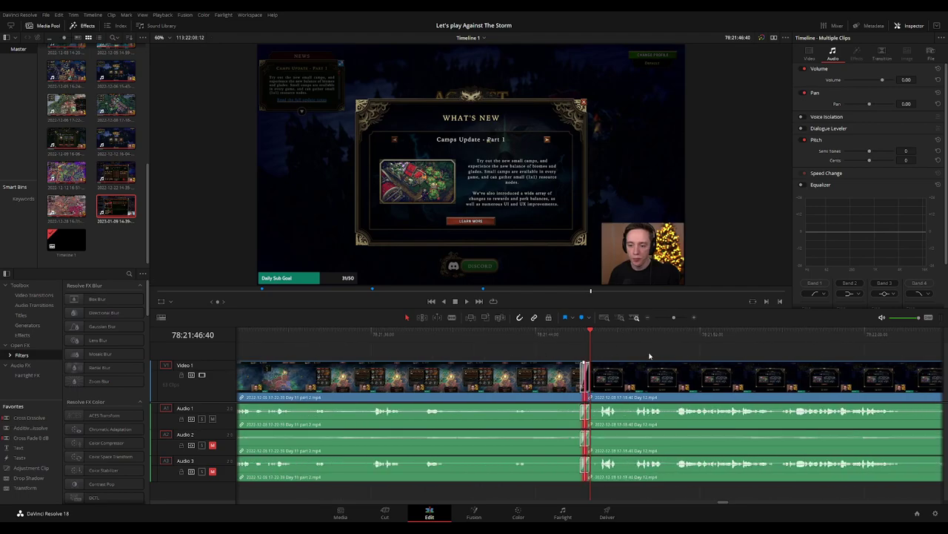
left_click(585, 415)
left_click_drag(595, 333, 567, 335)
key("space")
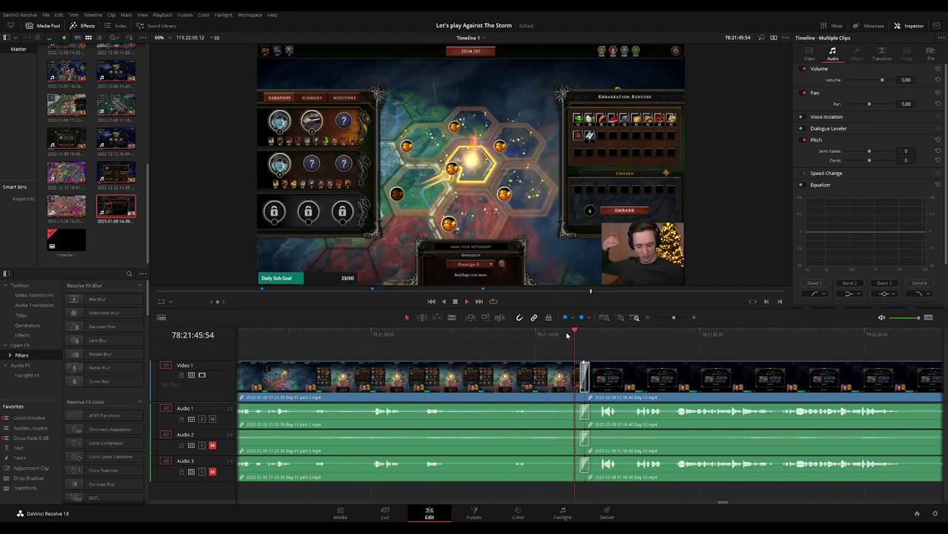
Park the playhead near the start of the Day 12 clip to review it.
left_click(555, 335)
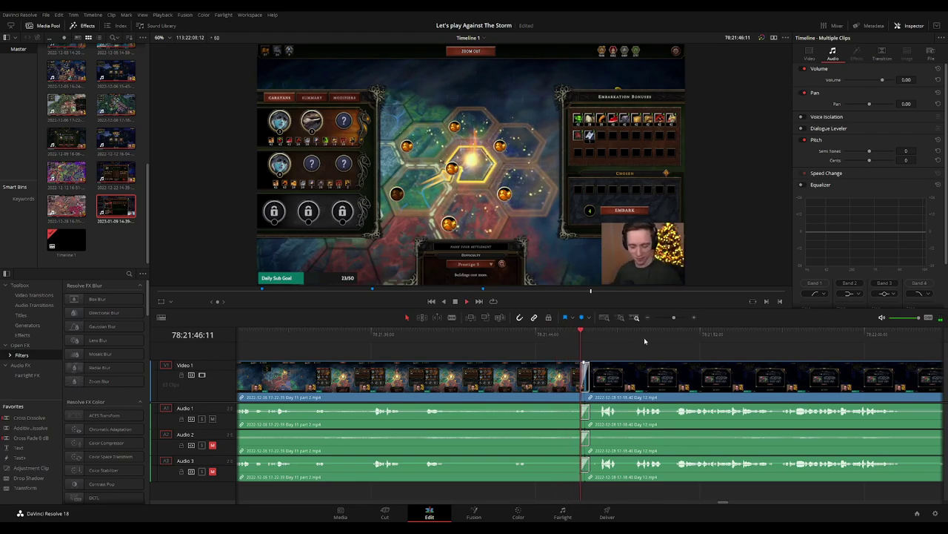
scroll(689, 350, "down", 2)
scroll(690, 350, "down", 2)
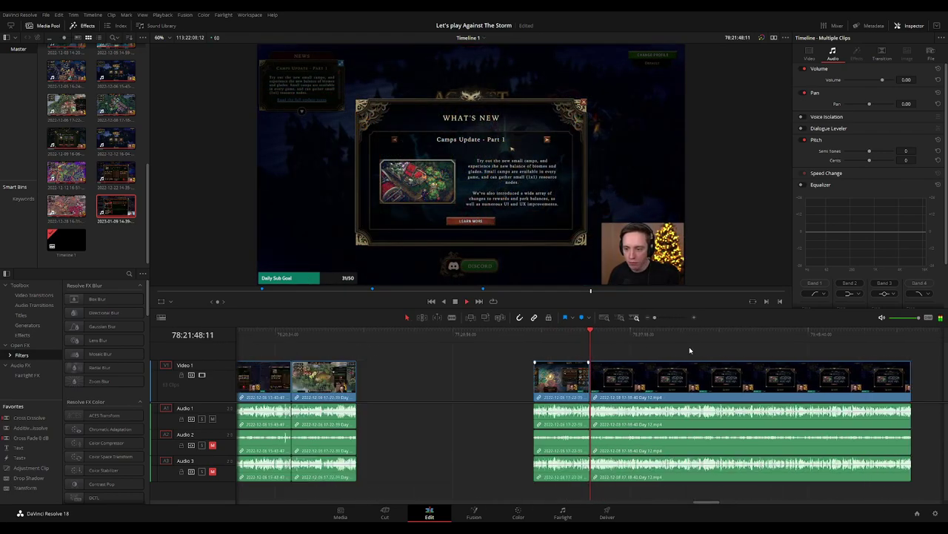
left_click(404, 337)
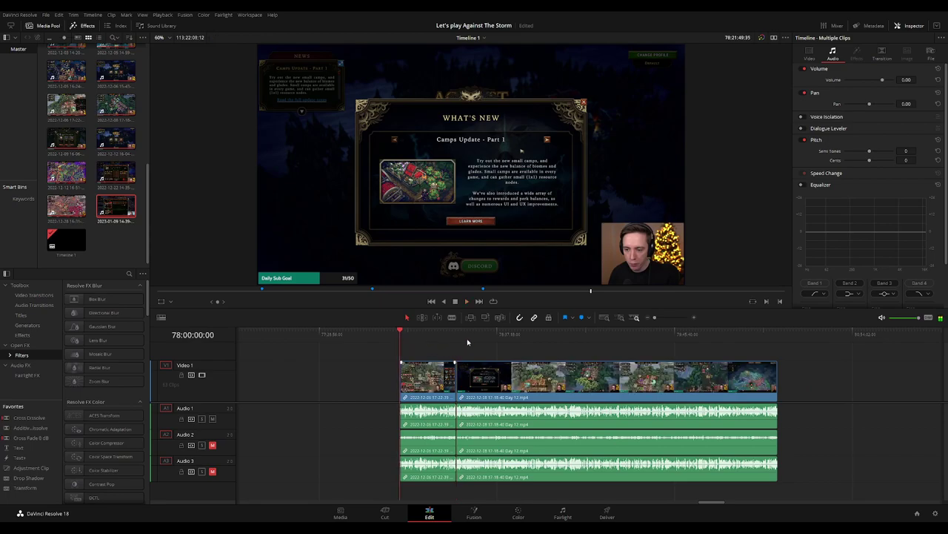
left_click(465, 338)
Scrub through the Day 12 footage looking for the next cut point.
left_click_drag(469, 340, 538, 343)
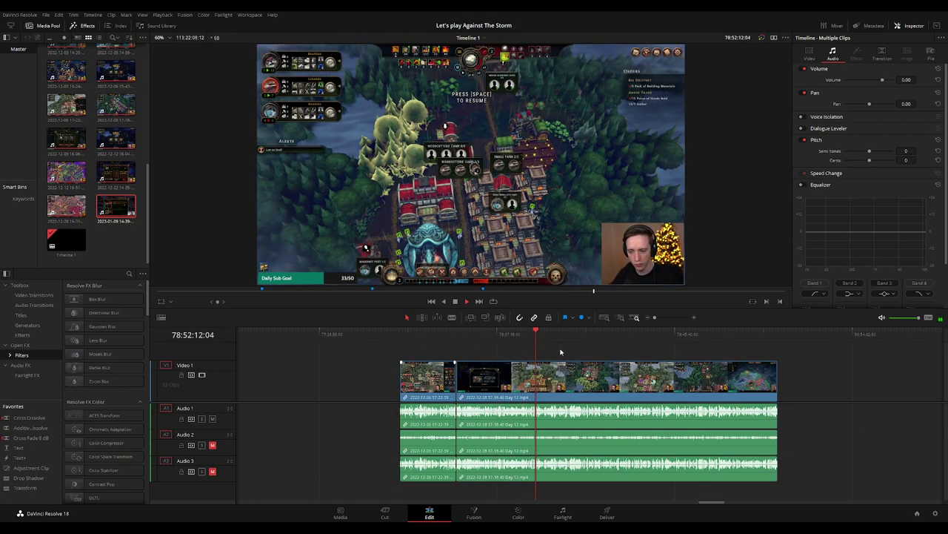
scroll(561, 352, "up", 5)
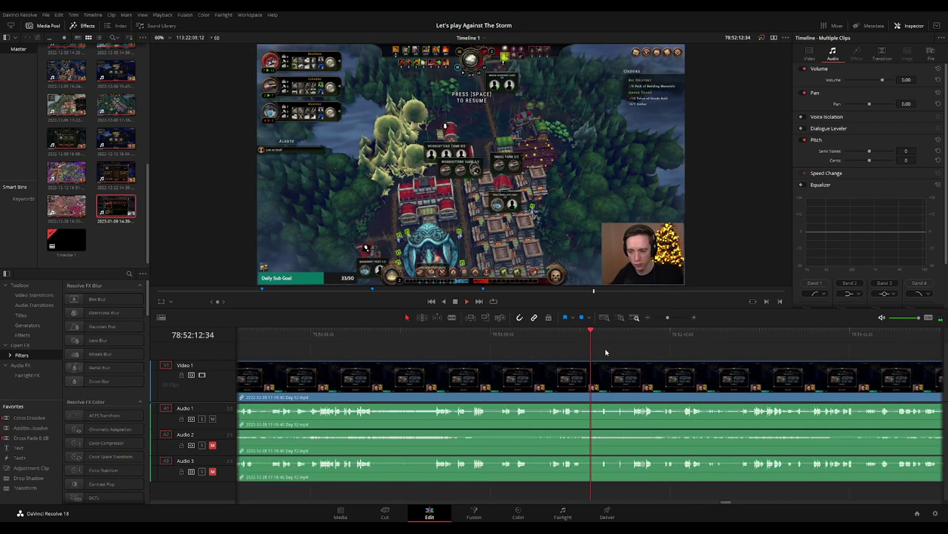
scroll(571, 351, "up", 4)
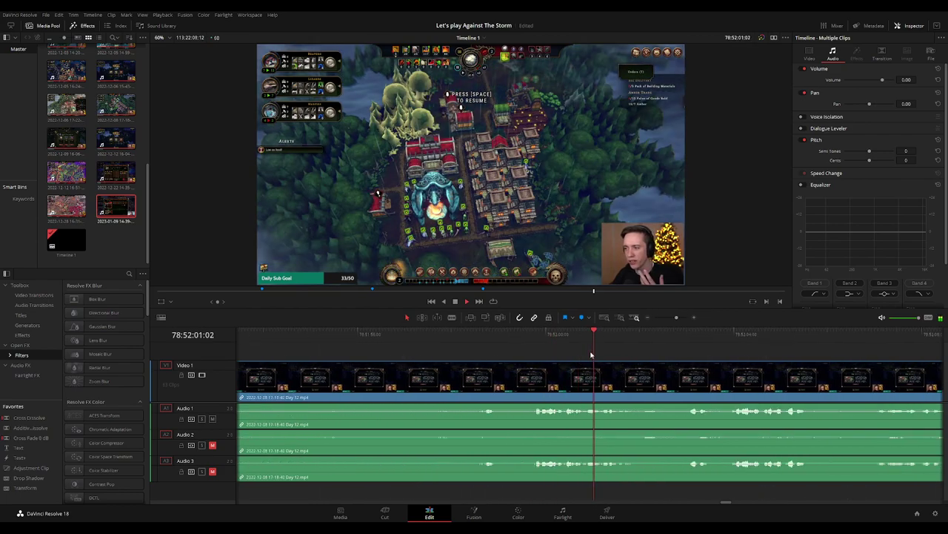
left_click_drag(527, 334, 695, 356)
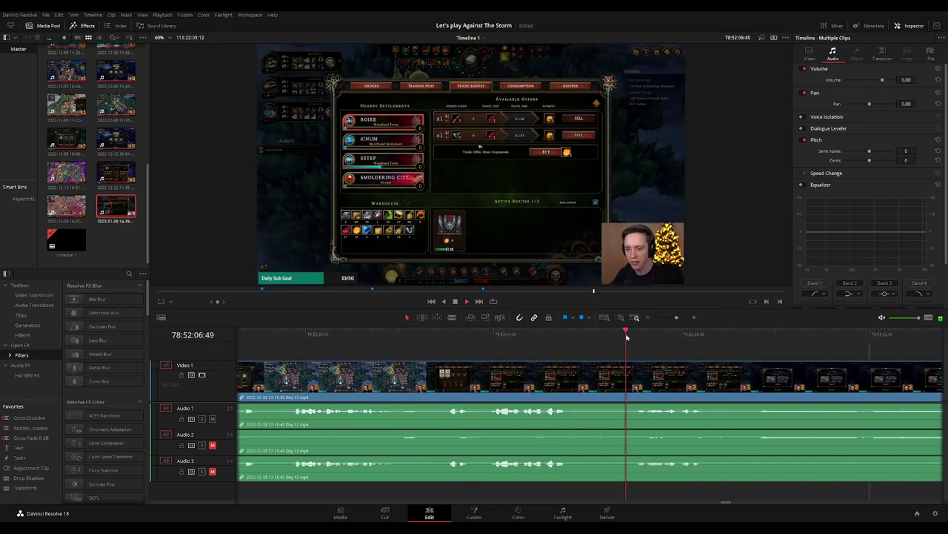
scroll(570, 345, "down", 2)
left_click(543, 337)
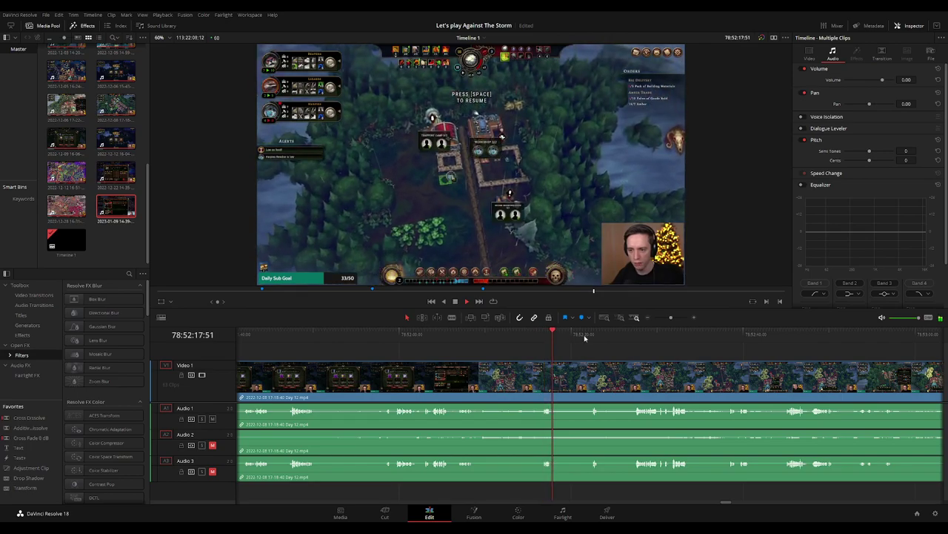
left_click(592, 337)
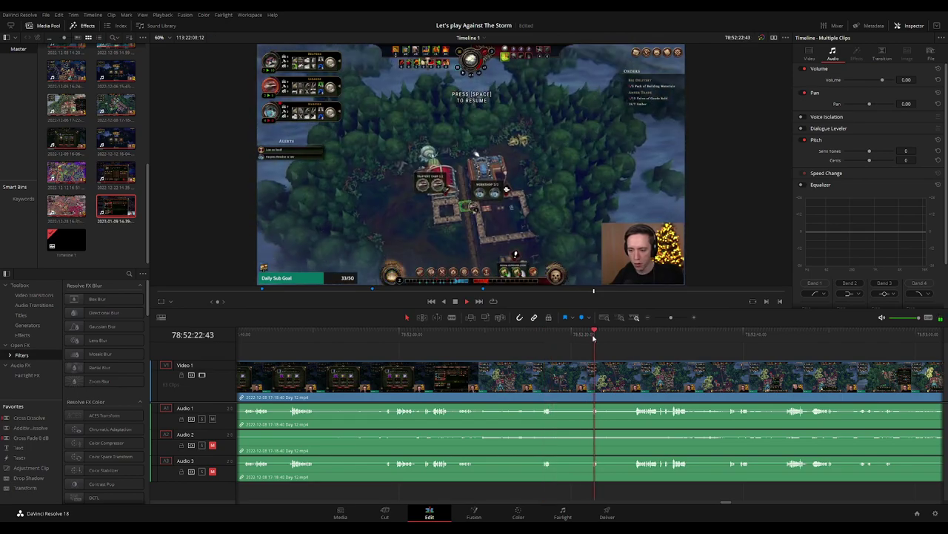
left_click(632, 339)
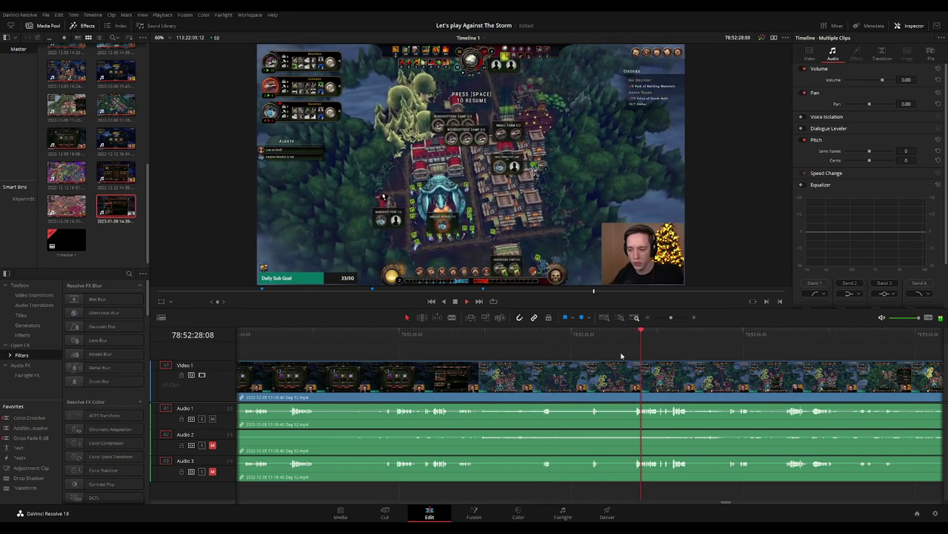
Park the playhead at 78:52:27:00 and blade the Day 12 clip with Ctrl+B.
scroll(592, 344, "right", 2)
scroll(592, 344, "right", 2)
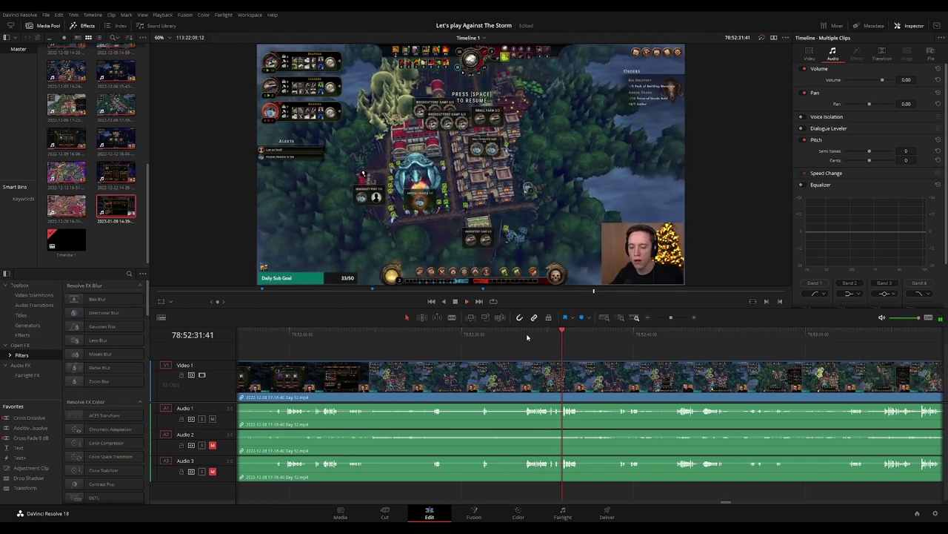
left_click(527, 342)
scroll(540, 348, "up", 5)
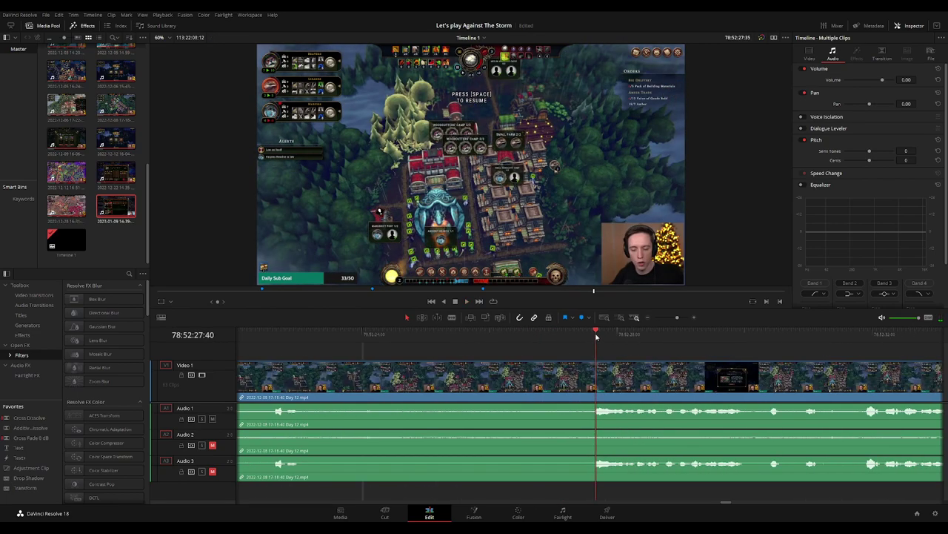
left_click_drag(597, 338, 553, 338)
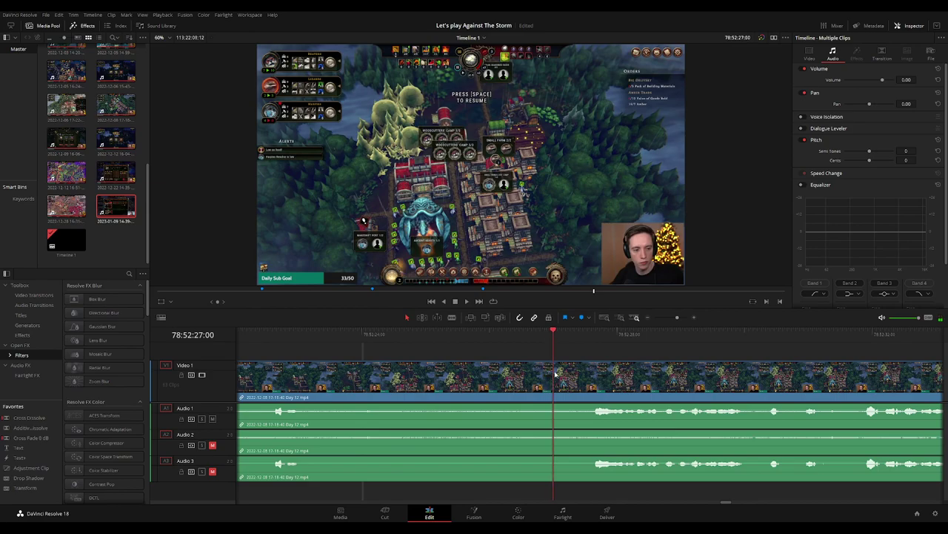
key("ctrl+b")
Trim at the split, fade Audio 1–3 out before and in after 78:52:27:00, then play it back.
mouse_move(555, 368)
left_mouse_down()
mouse_move(615, 364)
mouse_move(480, 364)
left_mouse_up()
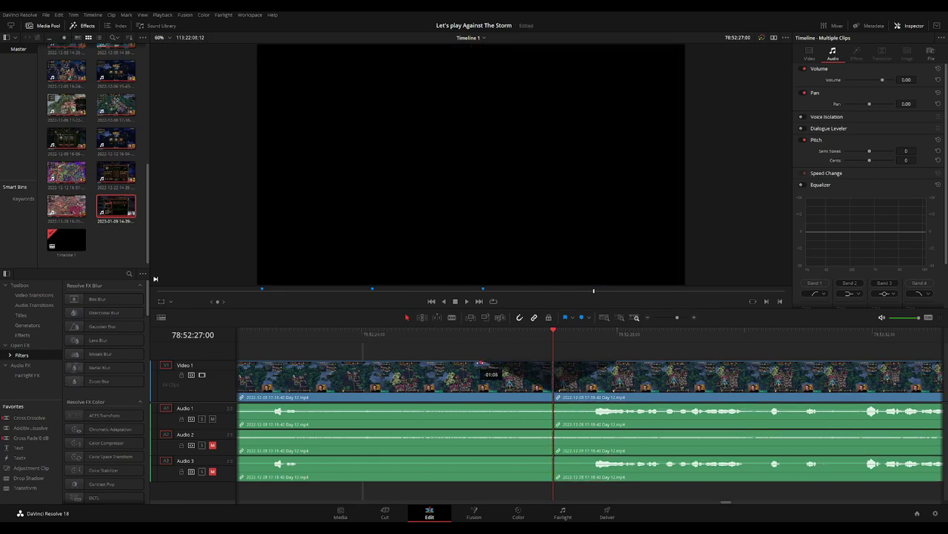
left_click_drag(553, 406, 496, 405)
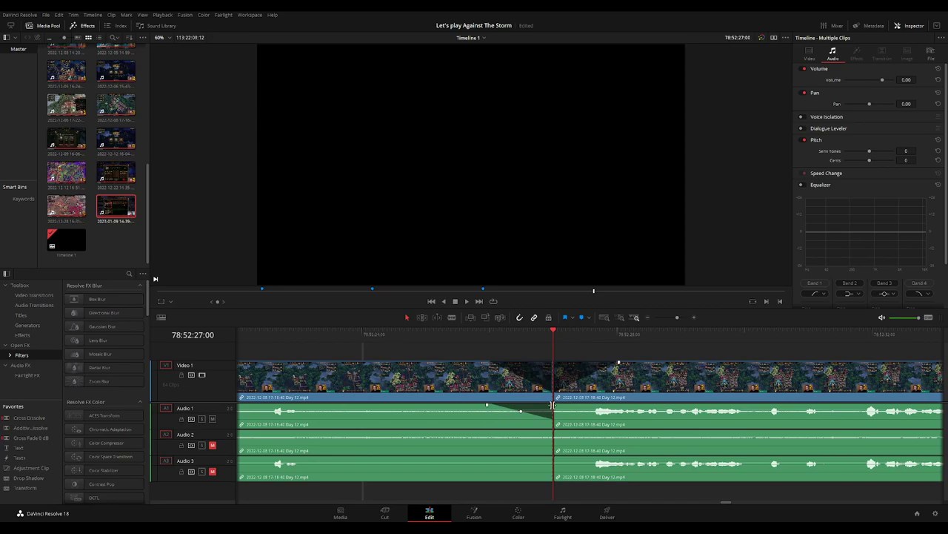
left_click_drag(566, 406, 606, 406)
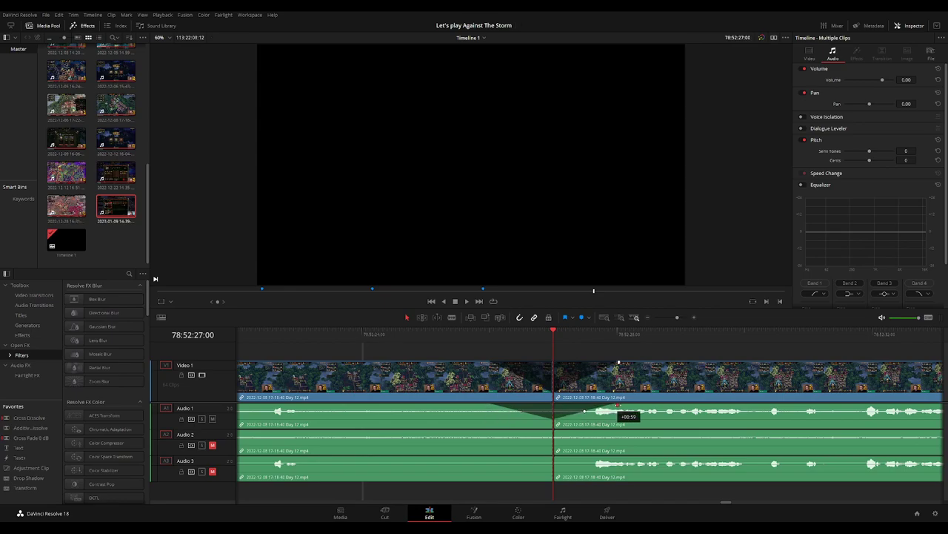
left_click_drag(552, 430, 496, 431)
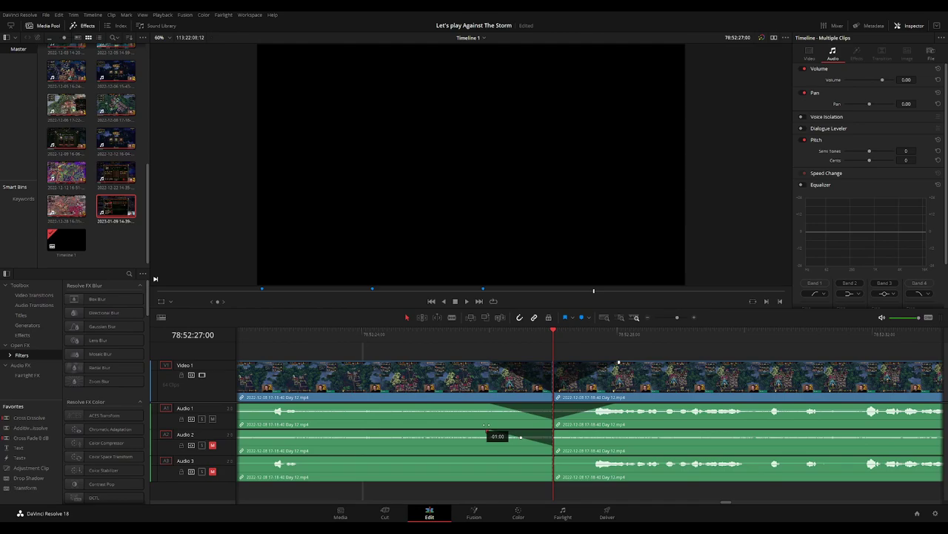
left_click_drag(556, 431, 611, 431)
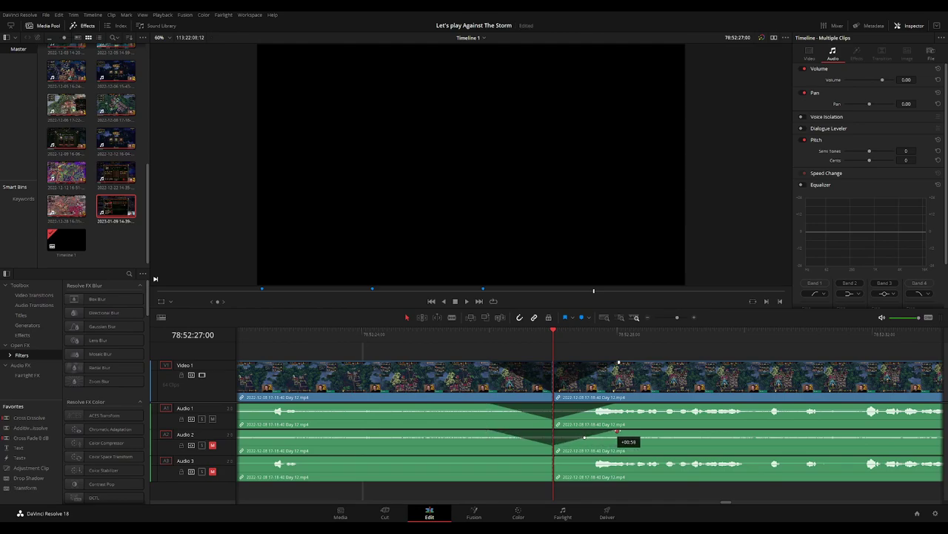
left_click_drag(552, 458, 493, 457)
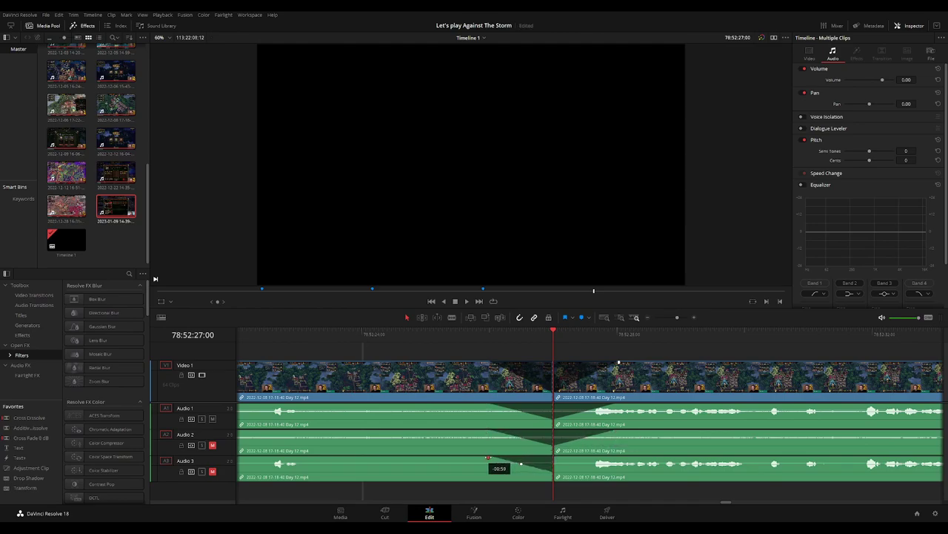
left_click_drag(556, 458, 614, 458)
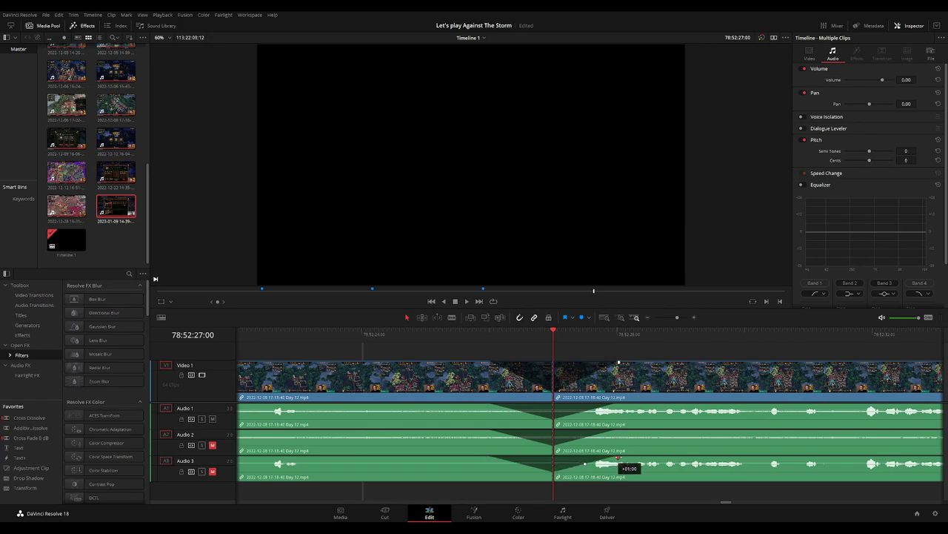
key("space")
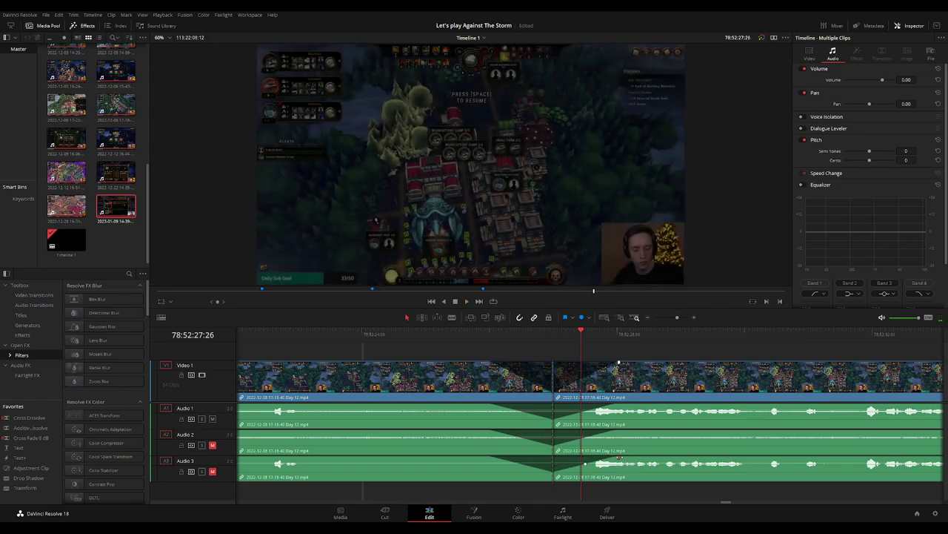
Play through the cut, then stop and return the playhead to 78:52:27:00.
scroll(599, 355, "down", 2)
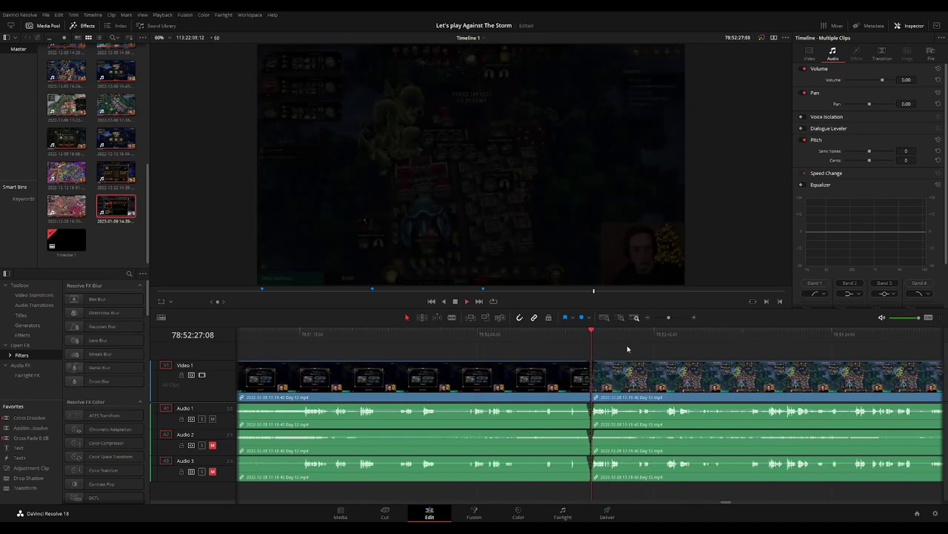
scroll(600, 355, "down", 2)
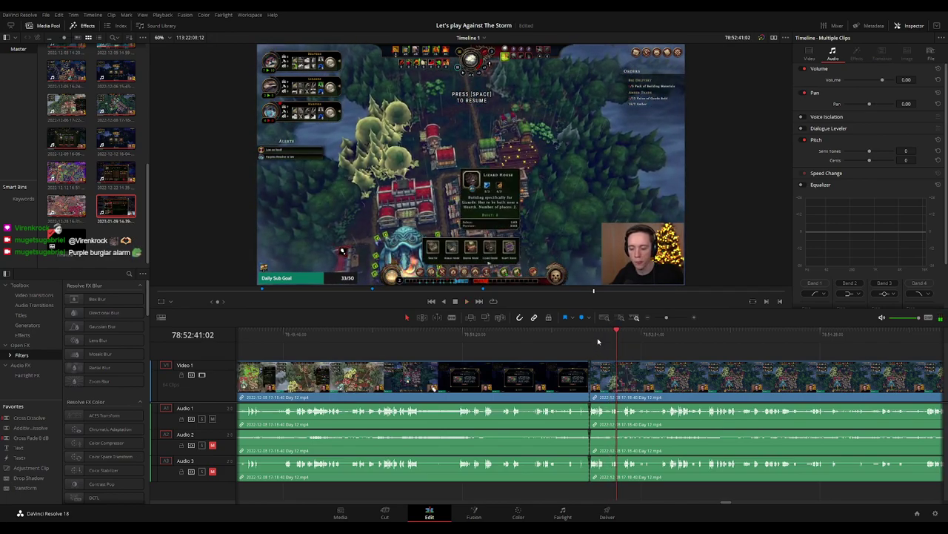
key("Up")
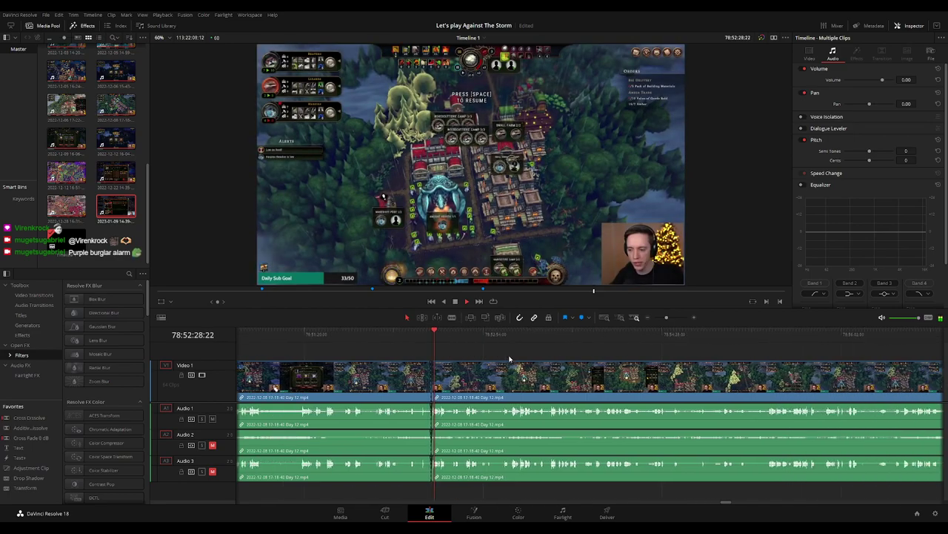
scroll(638, 356, "down", 3)
scroll(499, 358, "right", 3)
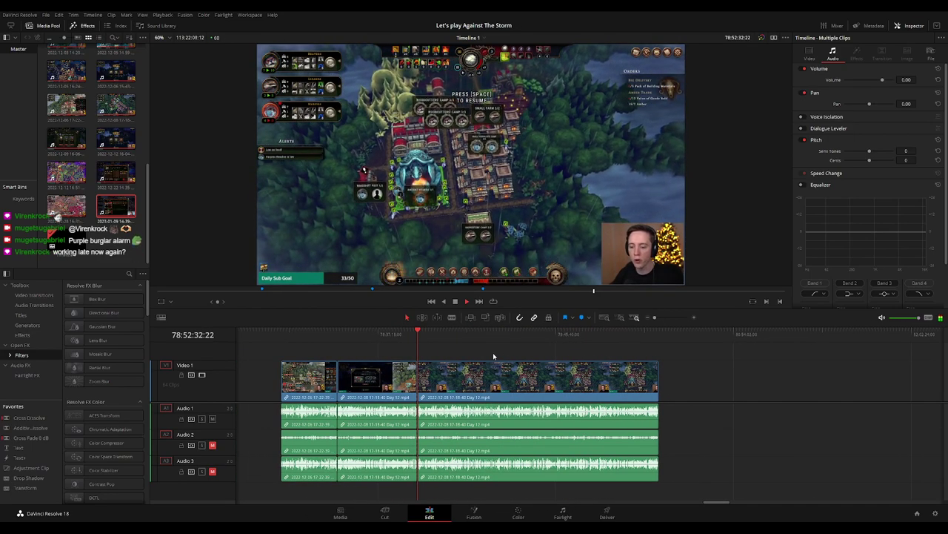
key("space")
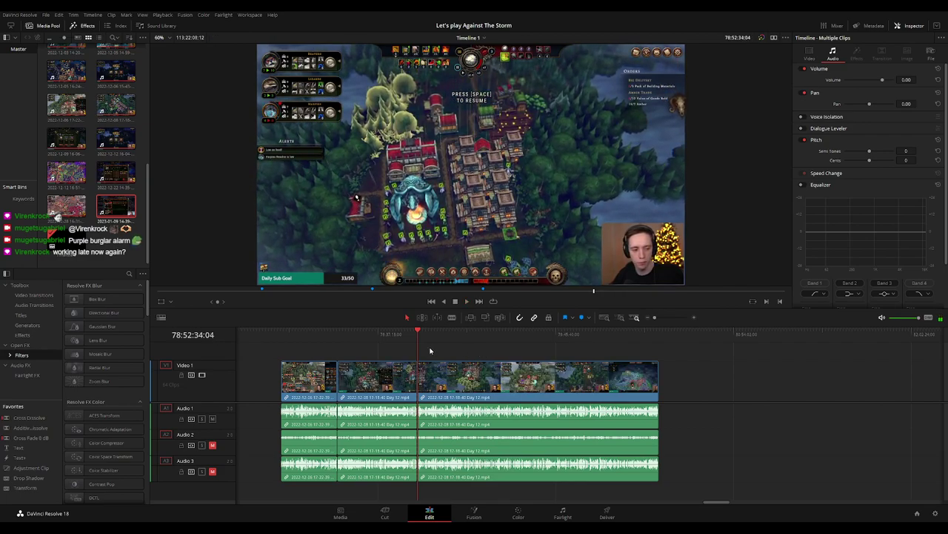
key("Home")
Drag the later Day 12 footage right to open a gap, then deselect it.
scroll(444, 345, "down", 3)
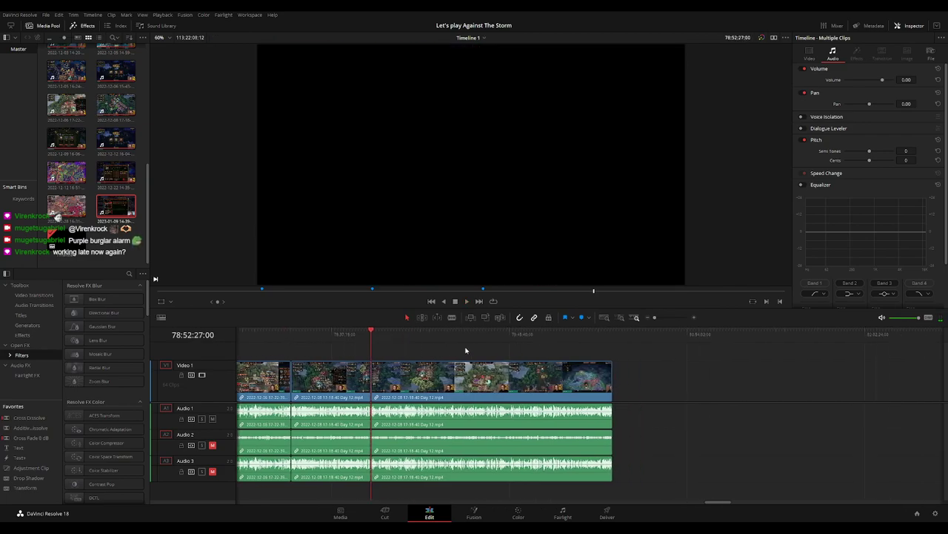
left_click_drag(369, 381, 566, 381)
left_click(401, 361)
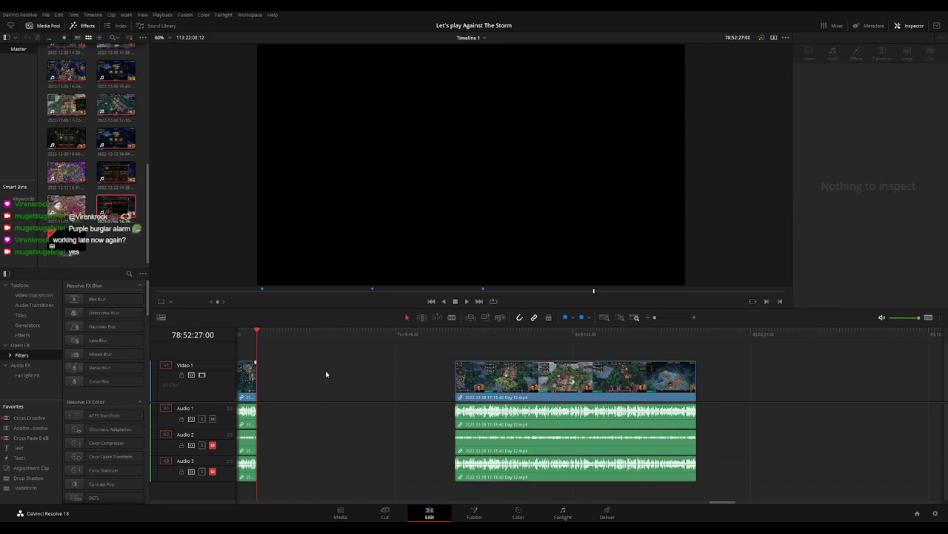
left_click_drag(333, 374, 543, 372)
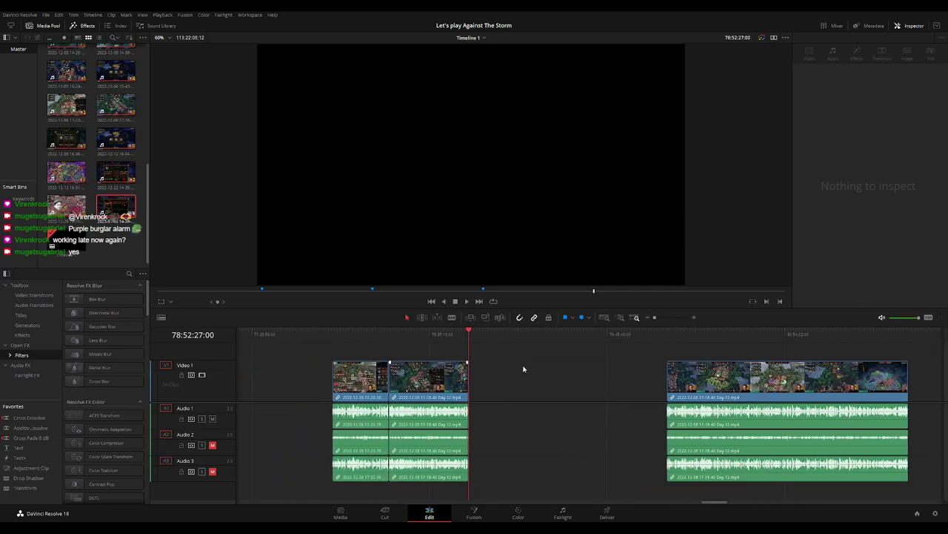
mouse_move(470, 342)
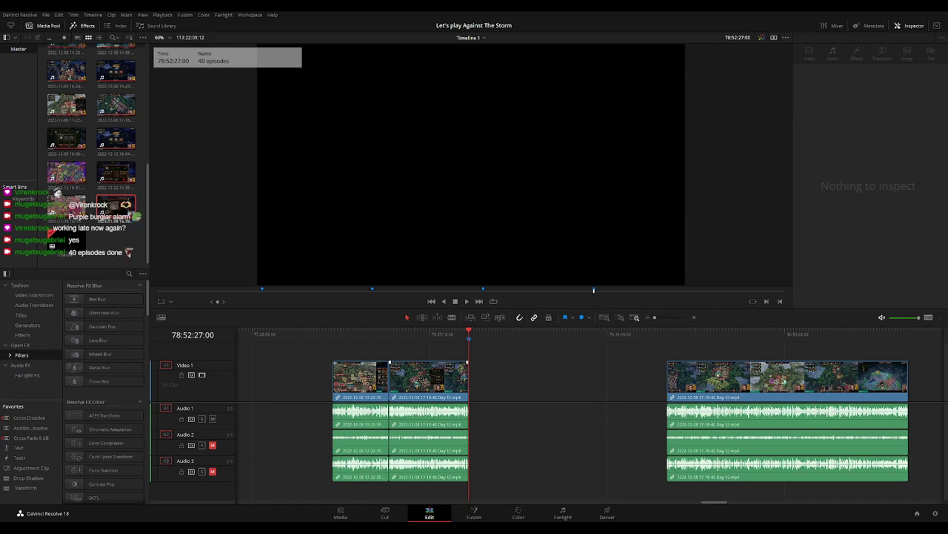
Park the playhead at the 80:00:00:00 mark inside the gap.
left_click(566, 335)
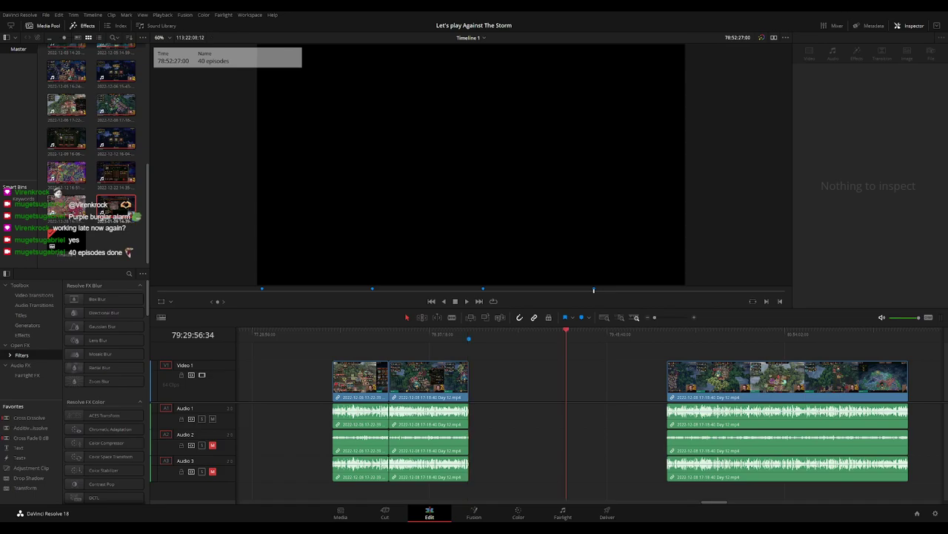
key("Up")
key("Down")
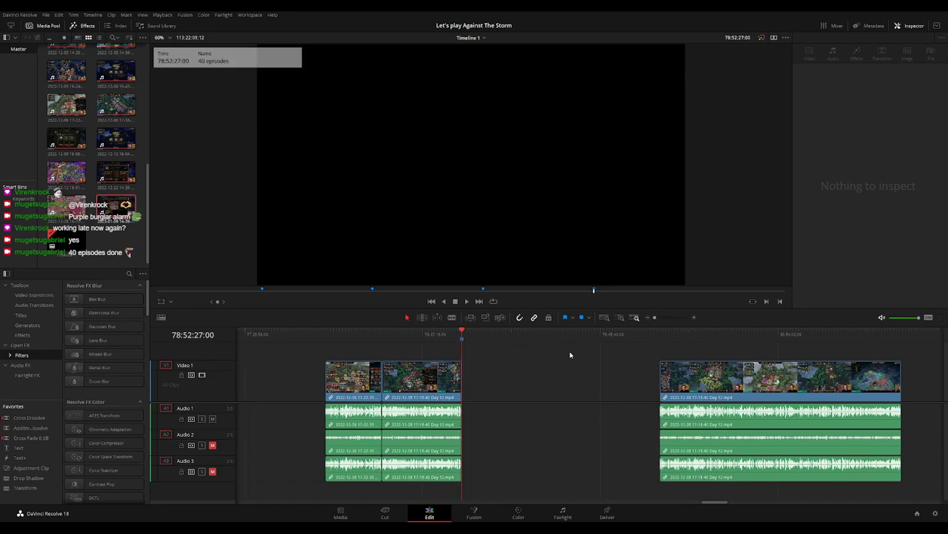
left_click_drag(405, 335, 579, 339)
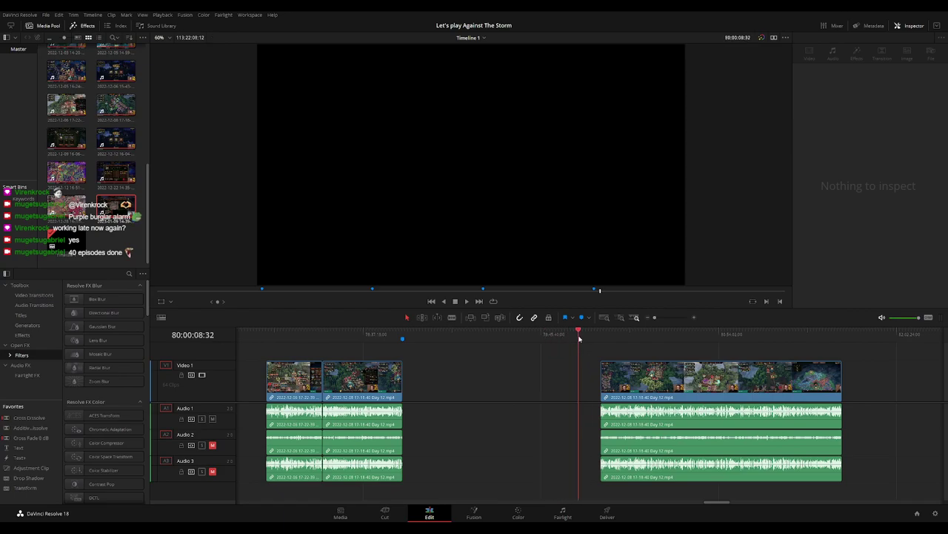
Snap the Day 12 clip to 80:00:00:00, then scrub and zoom to park at 80:52:05:00.
left_click_drag(660, 386, 637, 386)
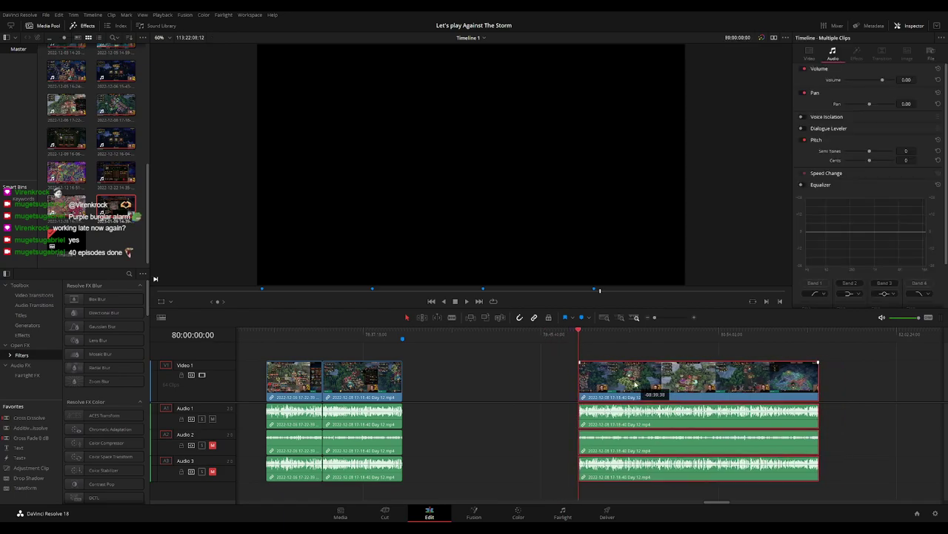
key("space")
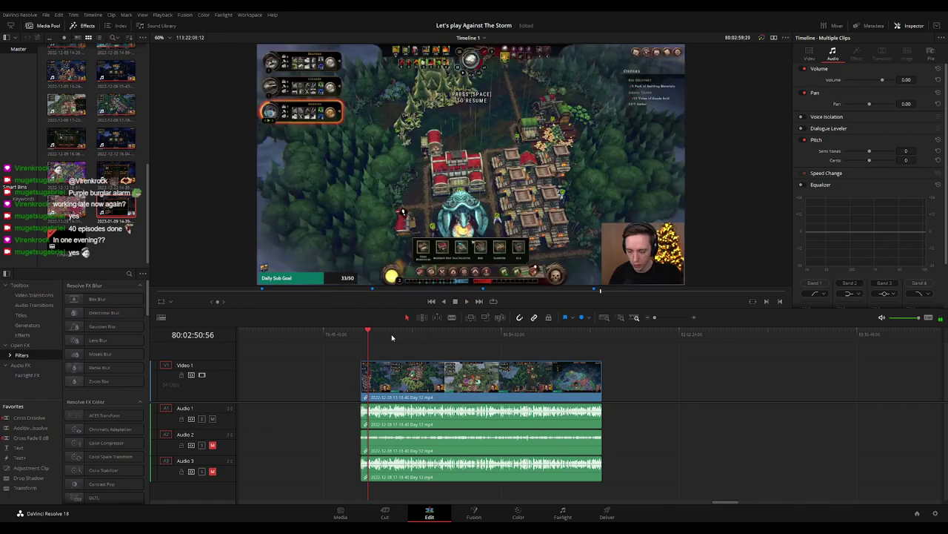
left_click_drag(385, 338, 495, 340)
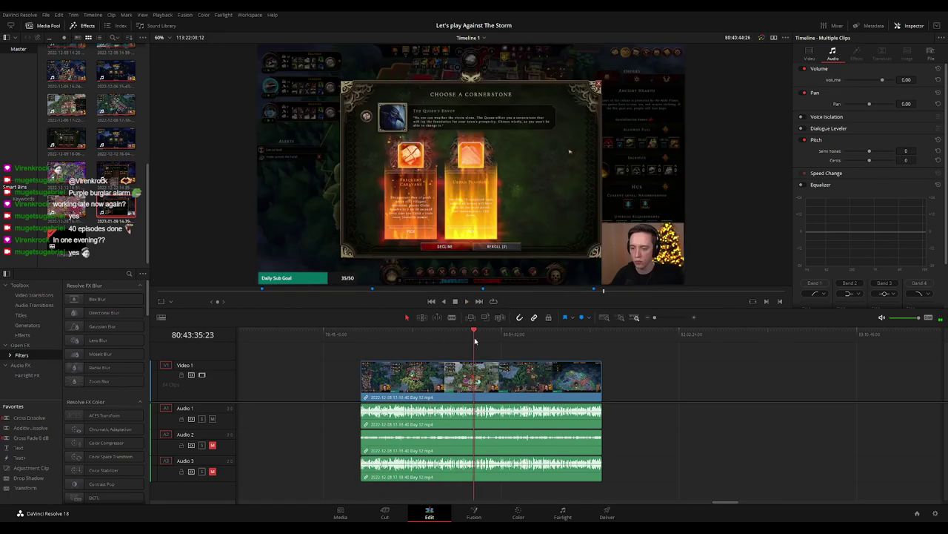
key("l")
key("l")
key("l")
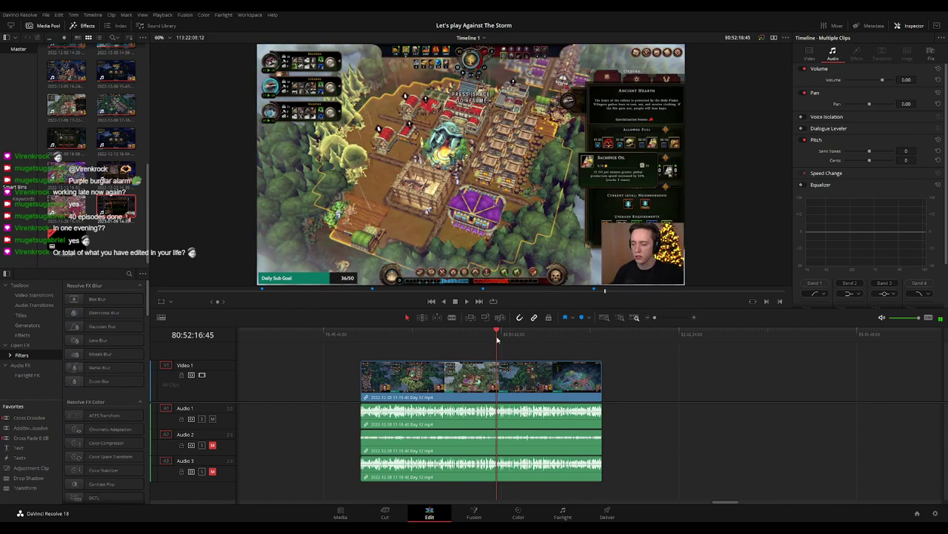
key("ctrl+equal")
key("ctrl+equal")
key("ctrl+equal")
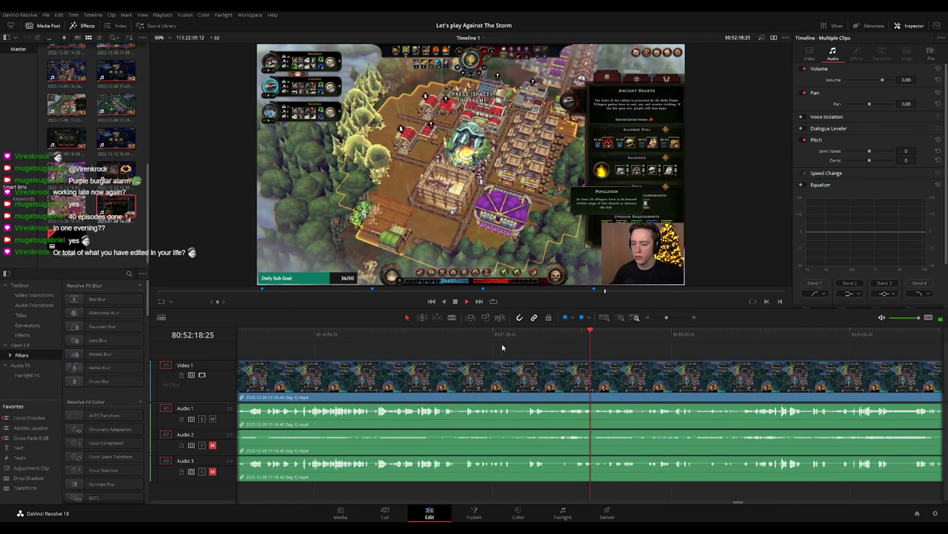
left_click(536, 340)
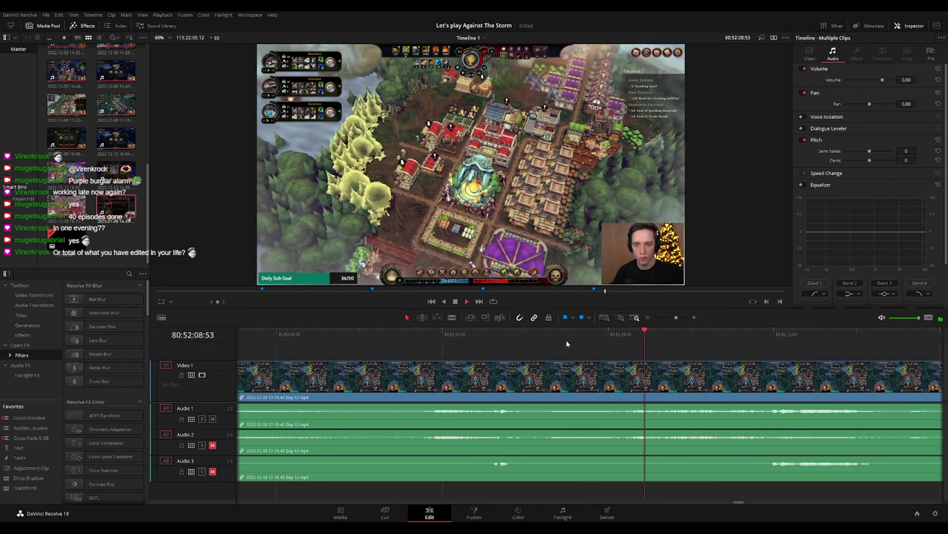
left_click(476, 338)
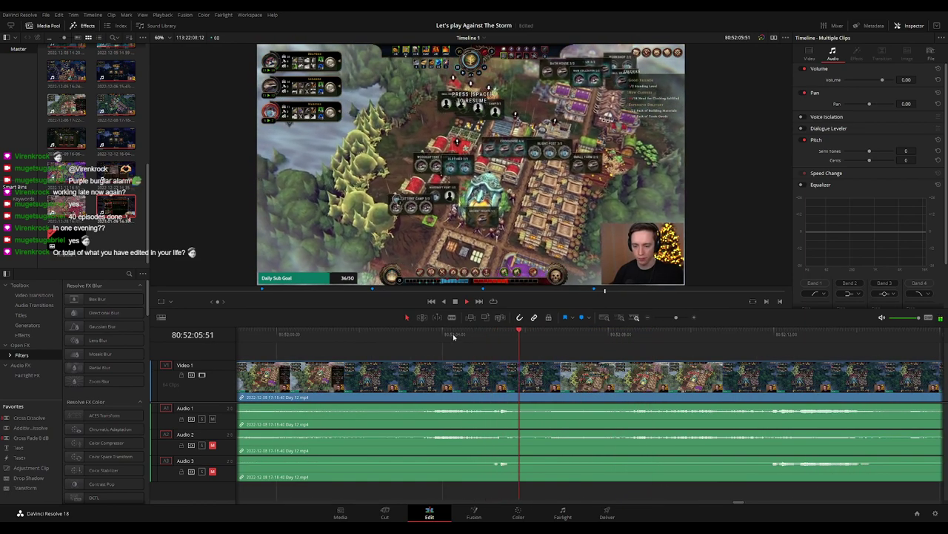
left_click(431, 338)
left_click_drag(434, 339, 483, 340)
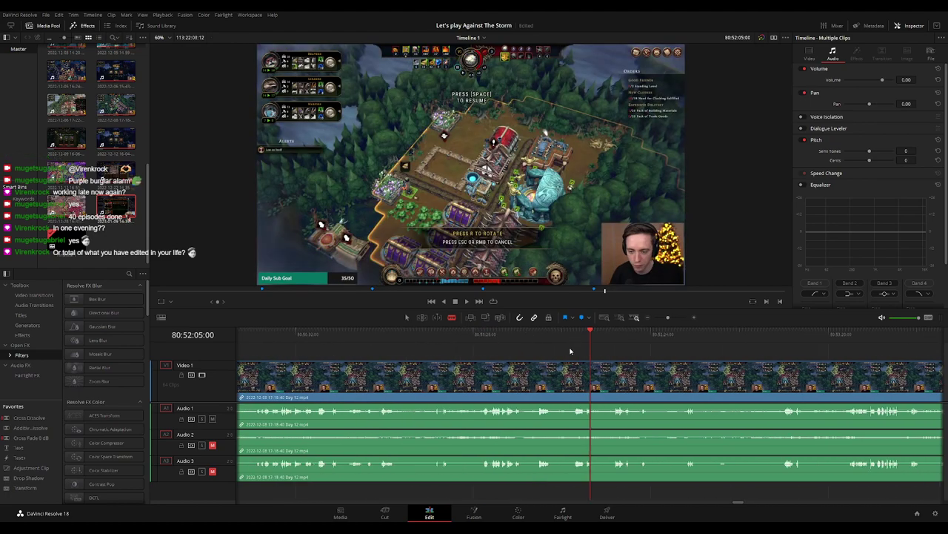
Undo the stray shift so the Day 12 clip starts at 80:00:00:00 again.
scroll(570, 352, "down", 3)
left_click(482, 338)
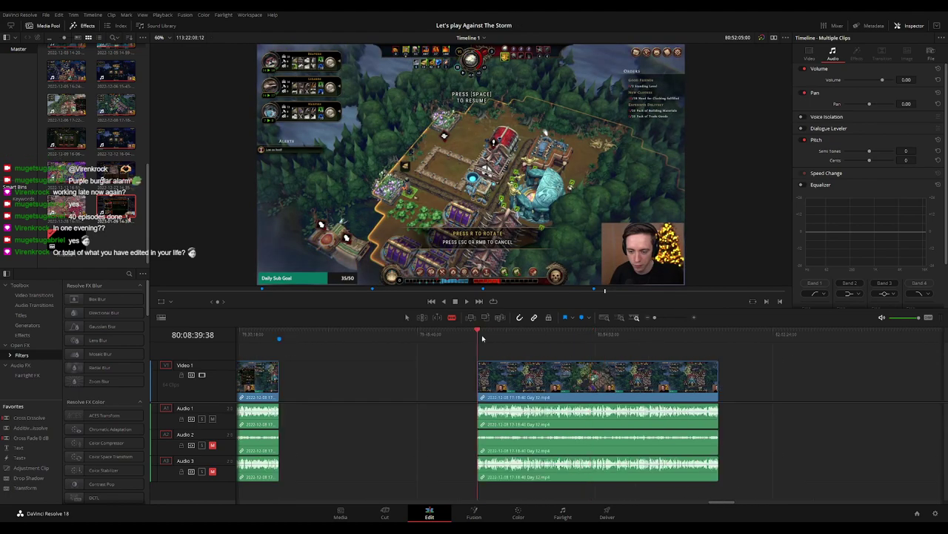
left_click(97, 48)
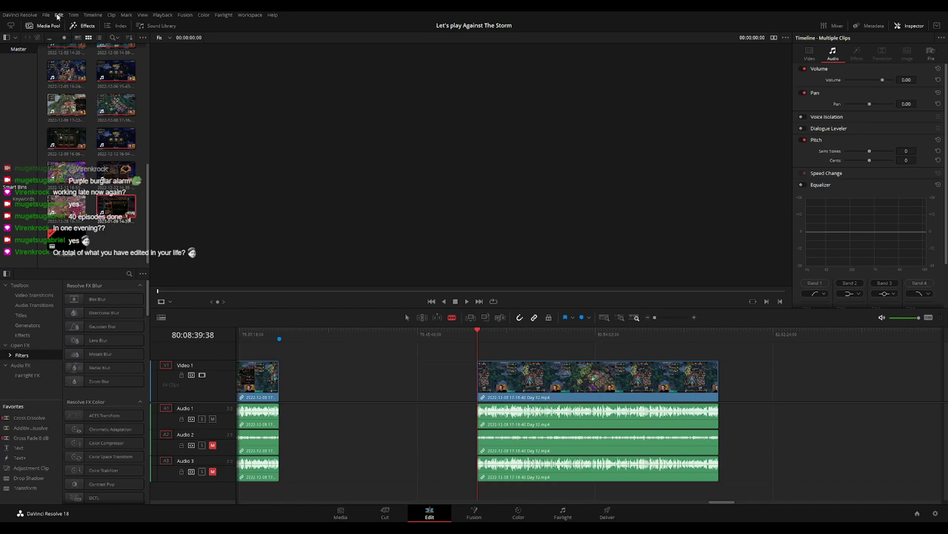
key("ctrl+z")
left_click(461, 348)
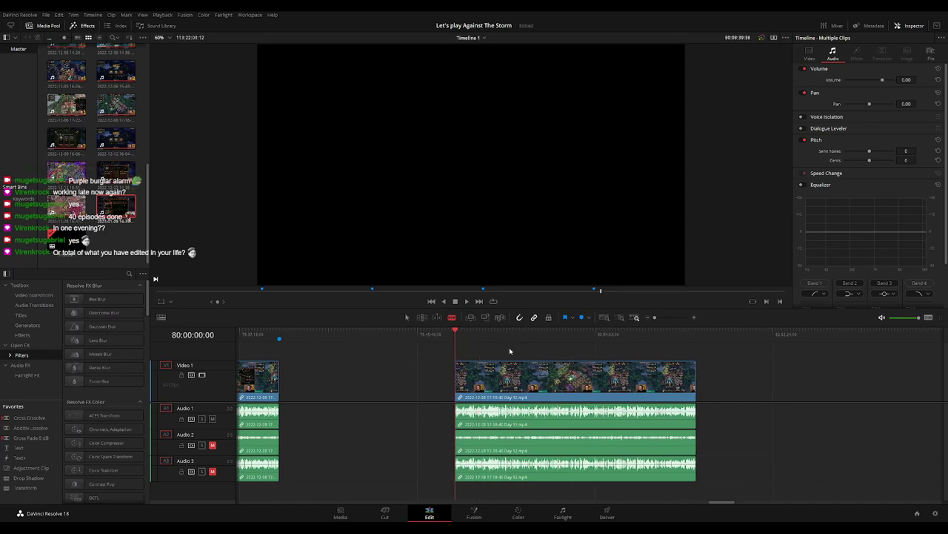
Find 80:52:03:32 in the Day 12 footage and blade the clip there with Ctrl+B.
left_click_drag(539, 338, 590, 342)
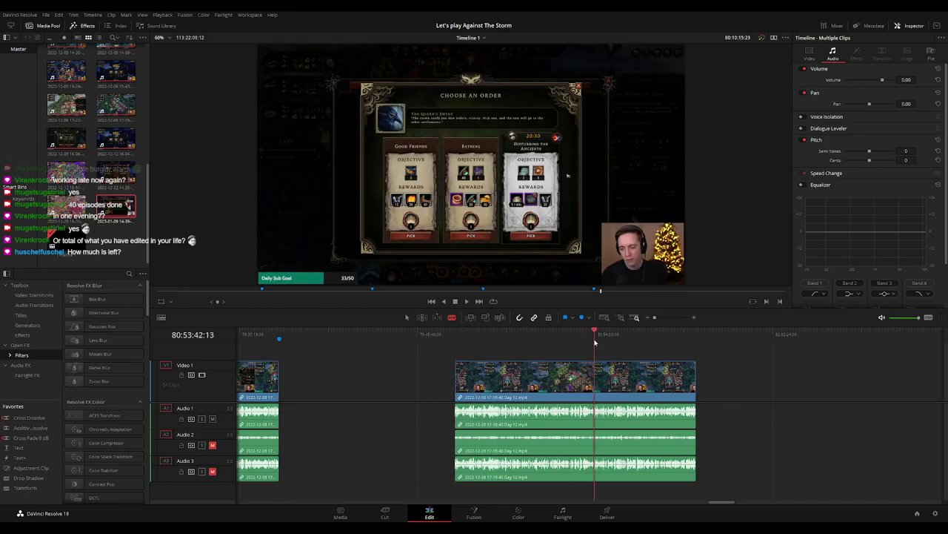
scroll(591, 343, "up", 3)
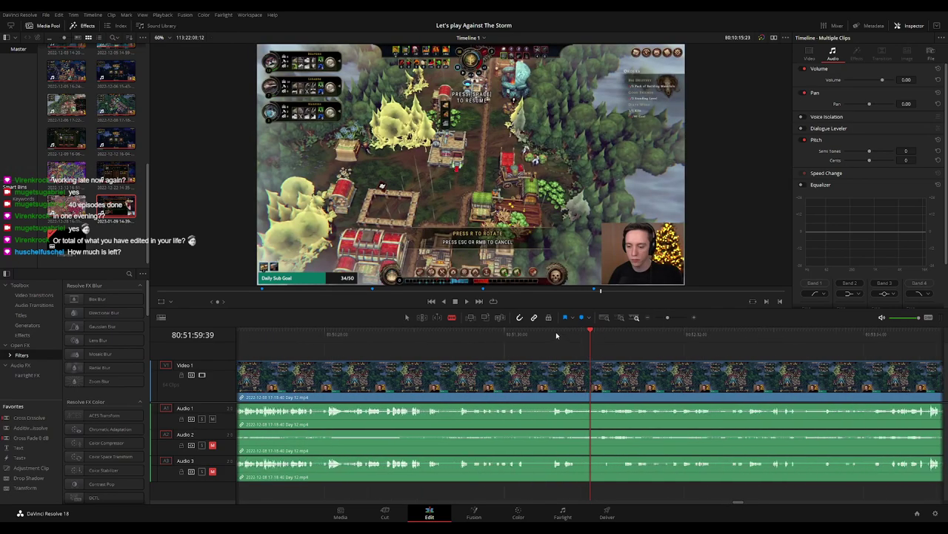
left_click(548, 336)
key("space")
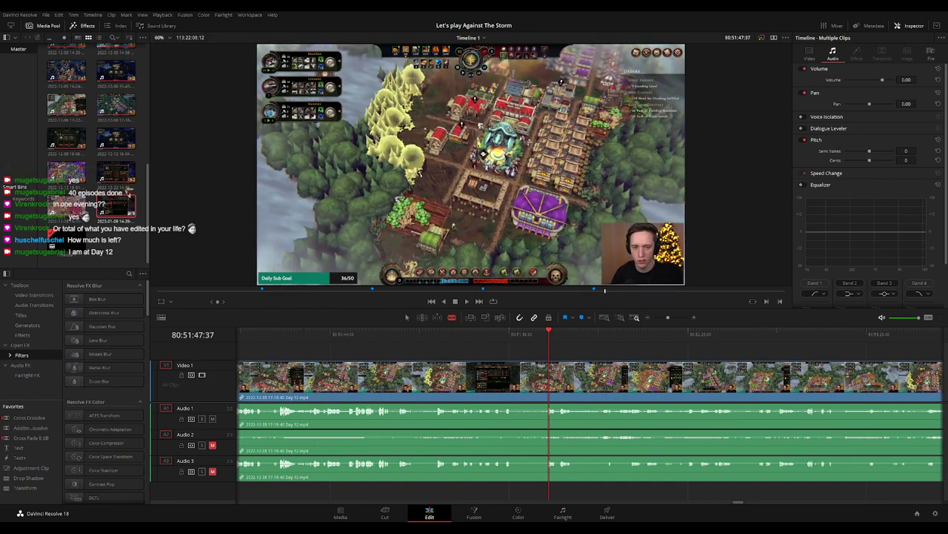
left_click(609, 332)
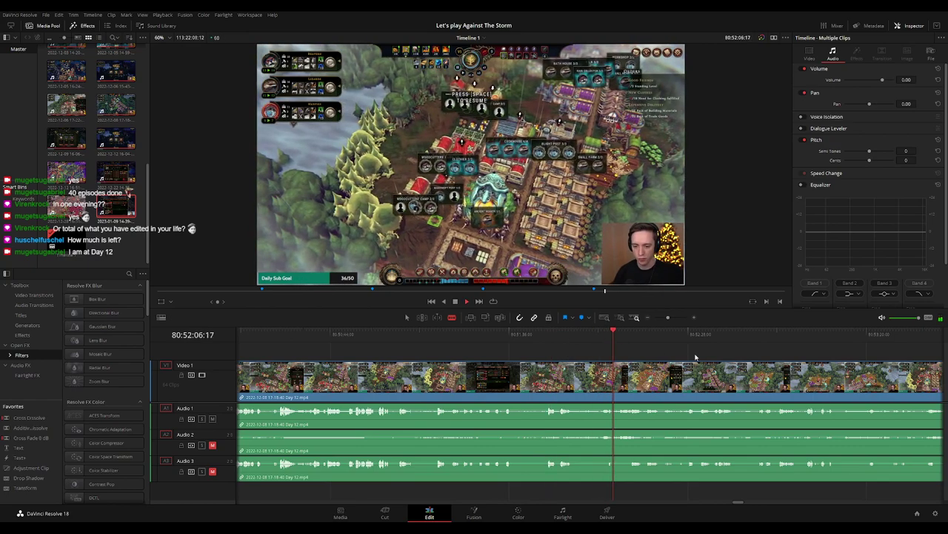
scroll(552, 362, "up", 2)
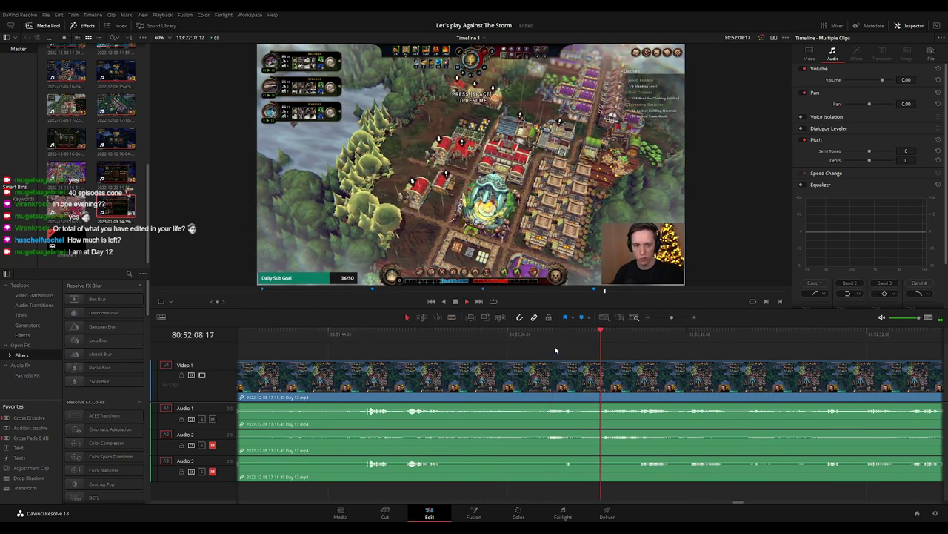
left_click(549, 340)
scroll(550, 339, "up", 3)
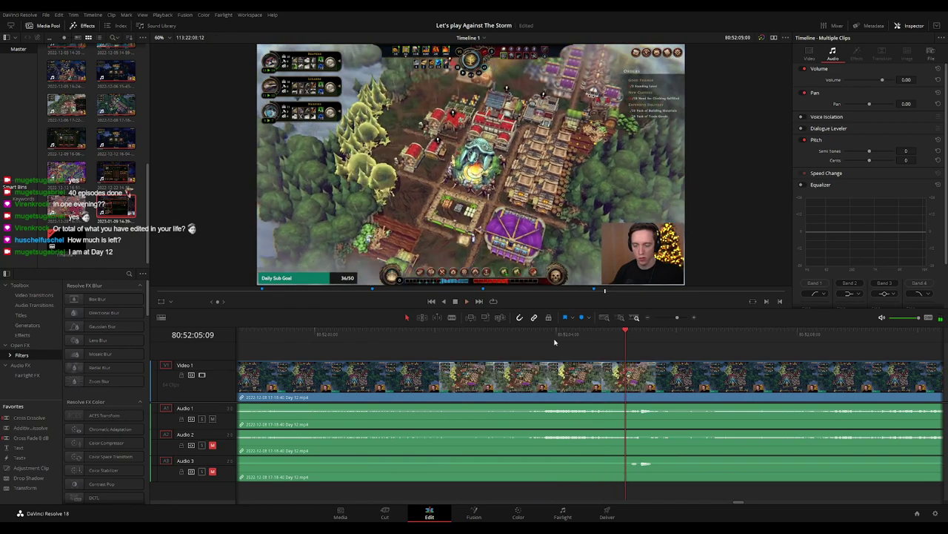
left_click(529, 334)
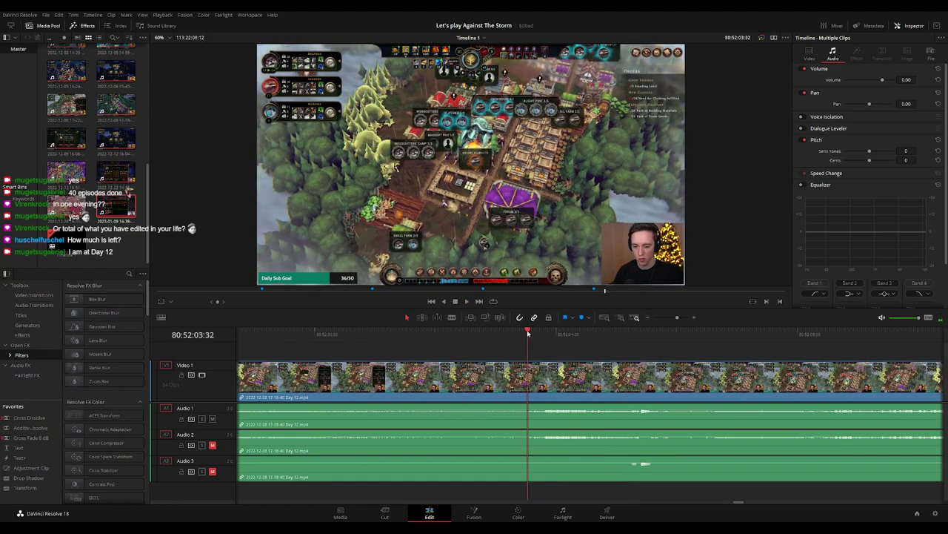
left_click(526, 333)
key("ctrl+b")
Resettle the clip at the 80:52:03:30 cut and fade Audio 1–3 out and back in around it.
left_click_drag(552, 374, 609, 374)
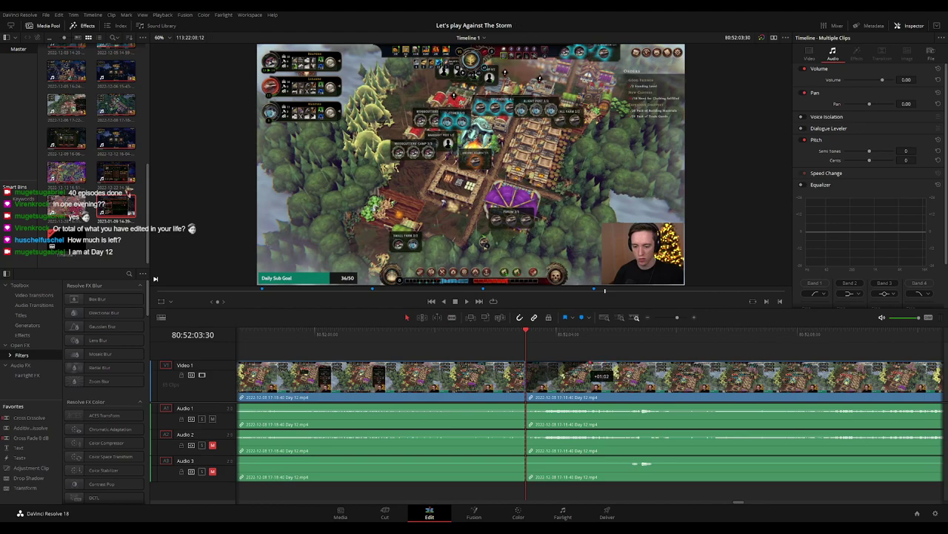
left_click_drag(588, 376, 482, 365)
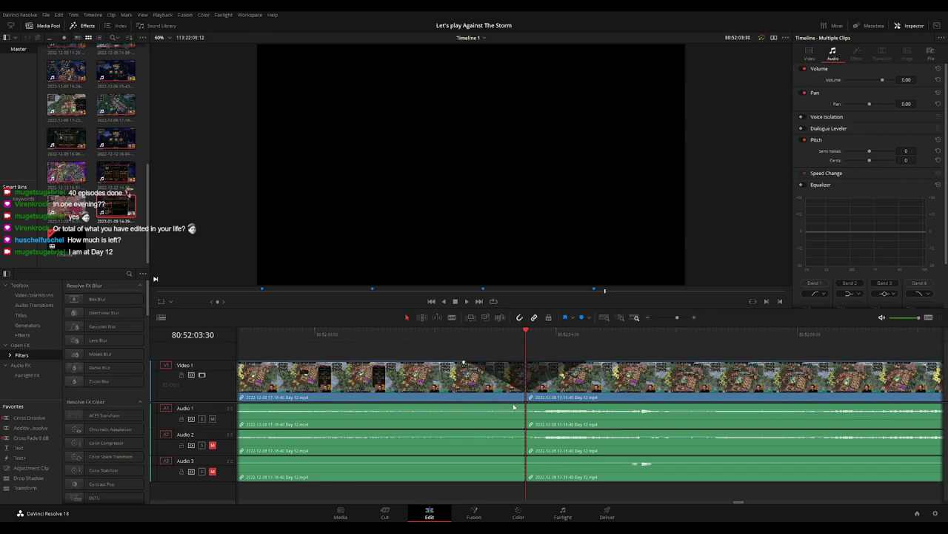
left_click_drag(524, 404, 460, 405)
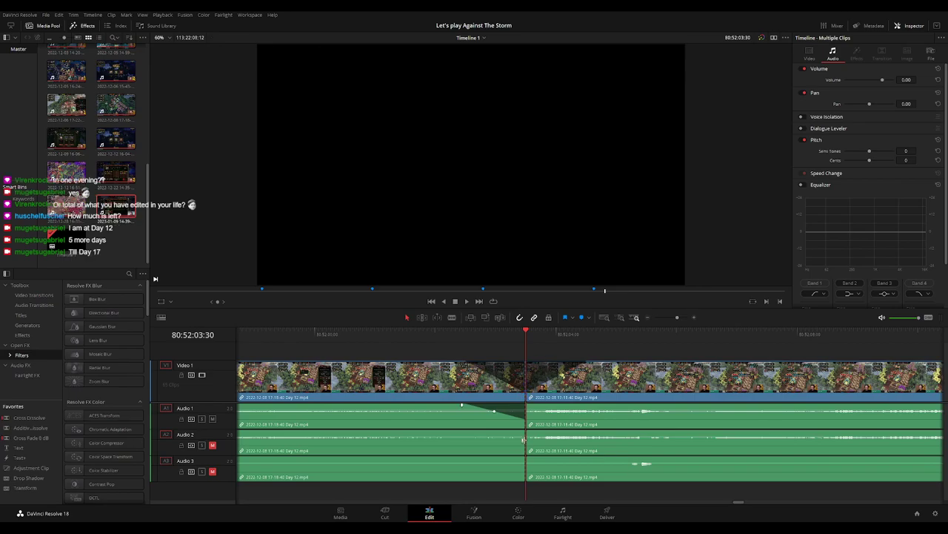
left_click_drag(524, 430, 466, 431)
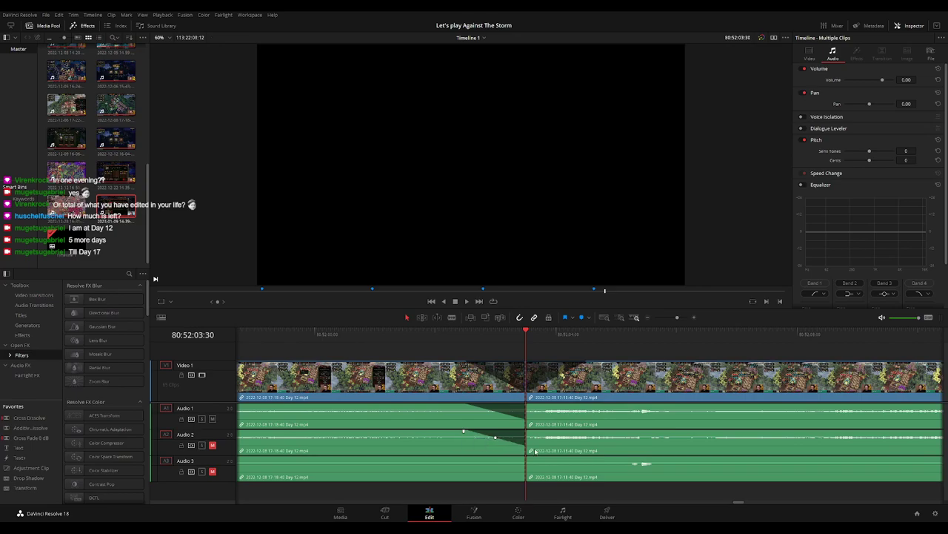
left_click_drag(524, 458, 472, 458)
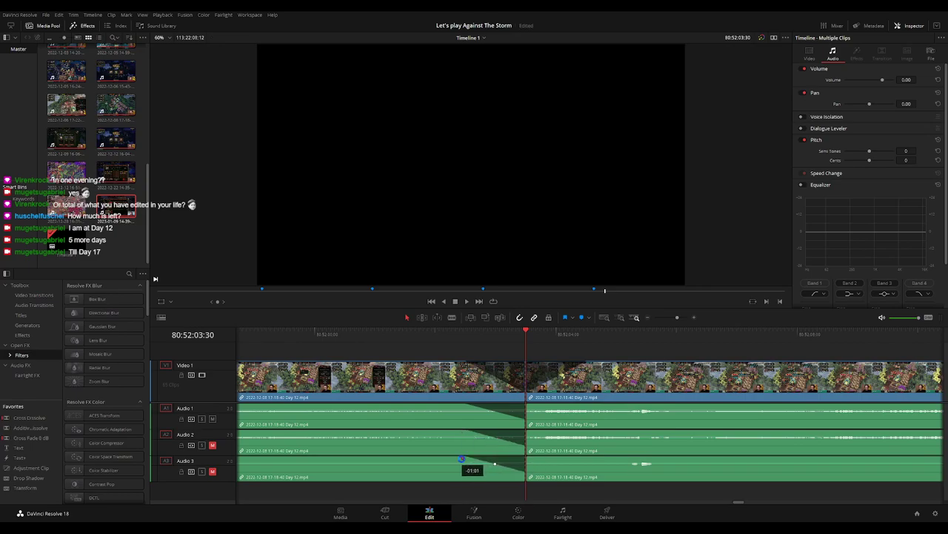
left_click_drag(528, 402, 586, 404)
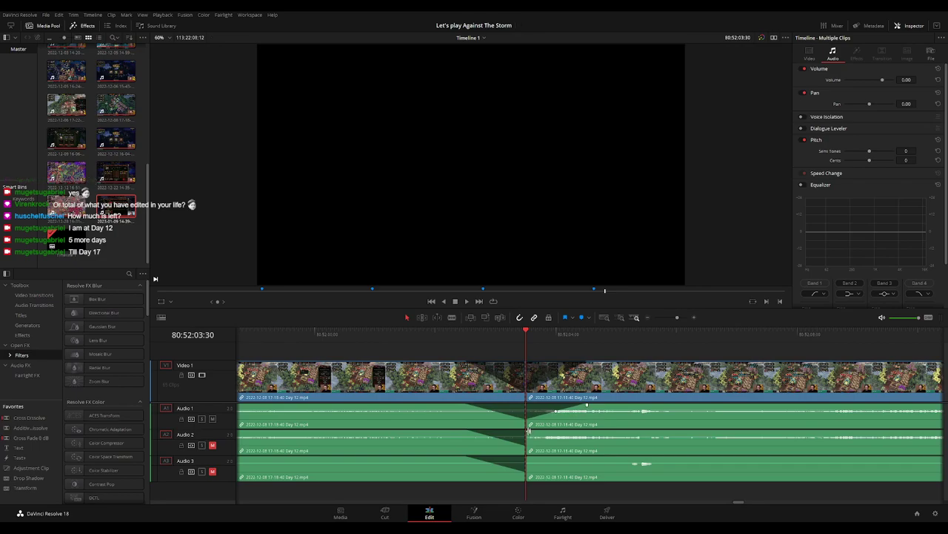
left_click_drag(528, 430, 586, 431)
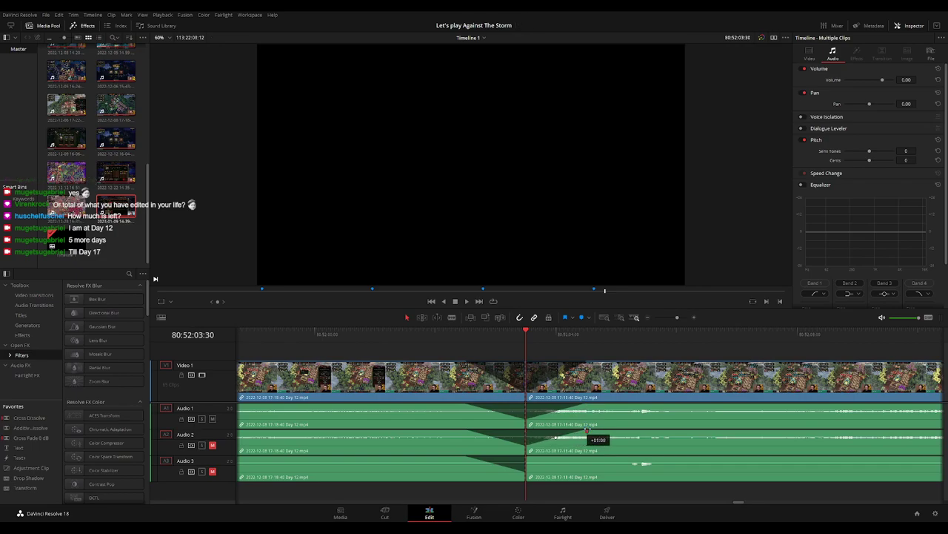
left_click_drag(527, 458, 586, 457)
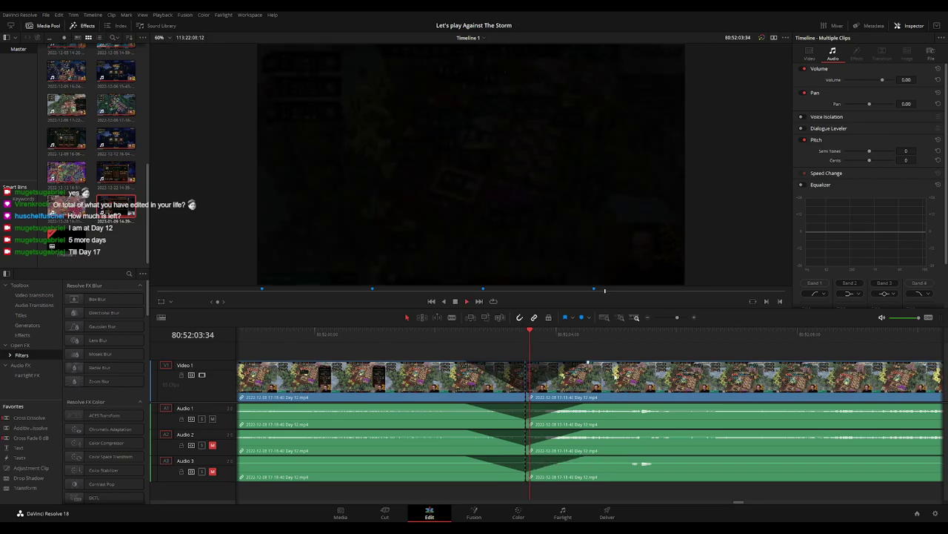
key("space")
Drag the trimmed Day 12 clip piece left so it starts at 82:00:00:00.
scroll(663, 355, "down", 3)
scroll(664, 355, "right", 3)
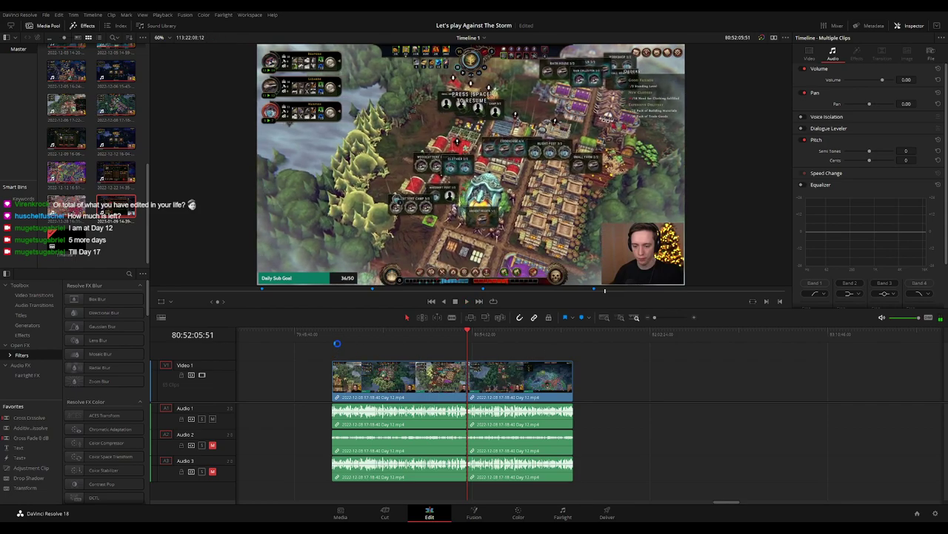
key("Home")
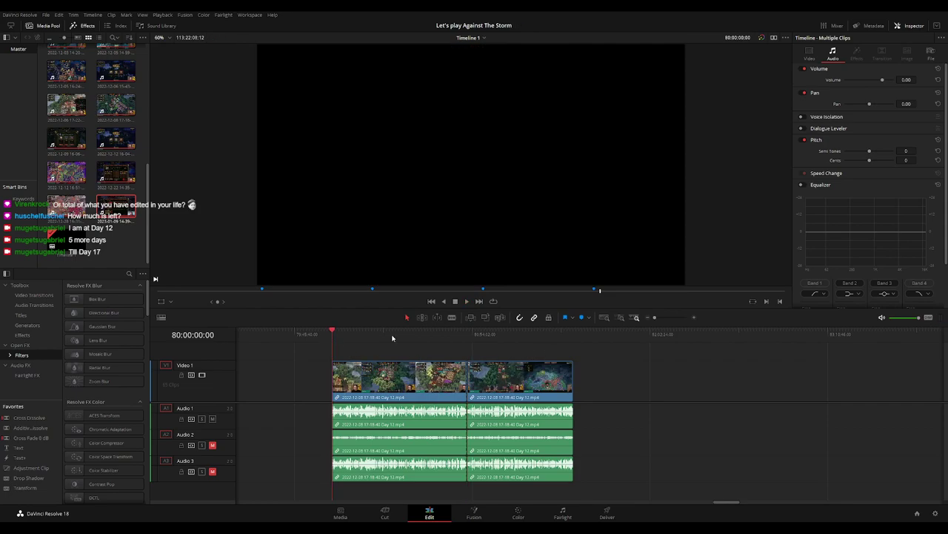
left_click(472, 334)
scroll(615, 364, "right", 5)
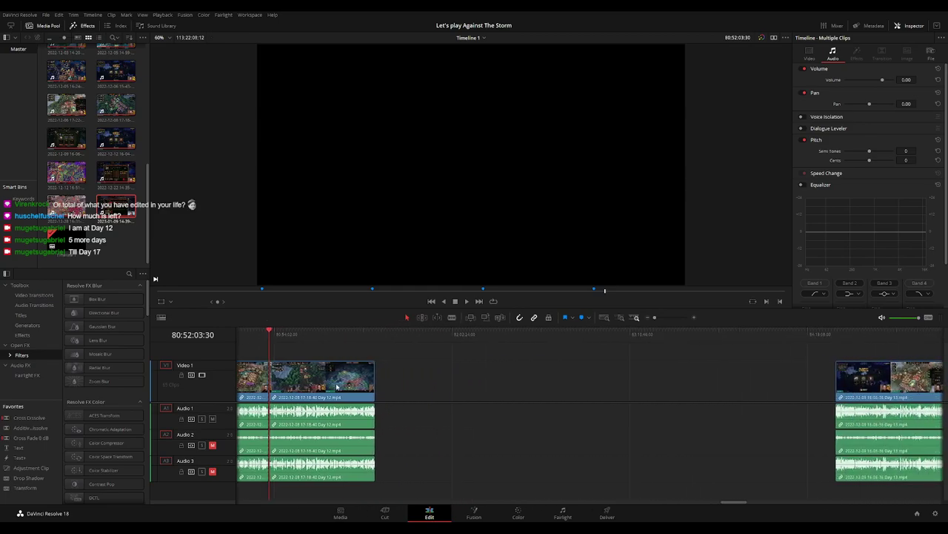
left_click_drag(338, 381, 571, 385)
left_click(464, 361)
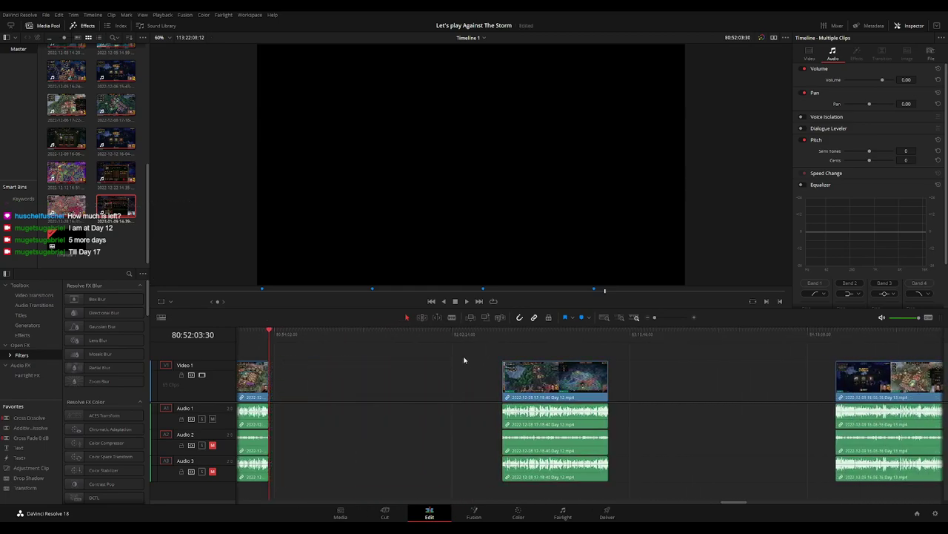
scroll(428, 358, "left", 2)
left_click_drag(315, 338, 476, 354)
Park the playhead just before 82:00:00:52 and slide the next clip left onto it.
scroll(540, 347, "up", 3)
left_click(596, 338)
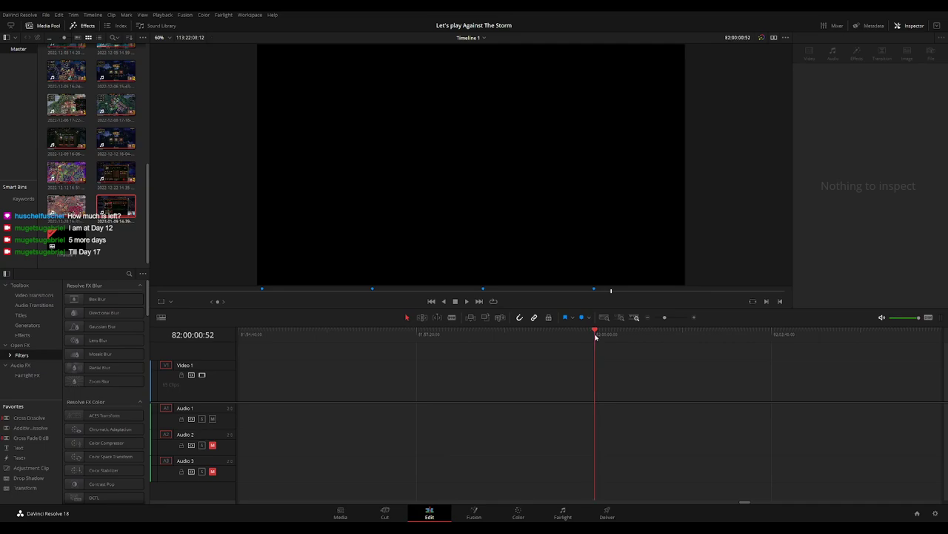
key("Left")
key("Left")
key("Left")
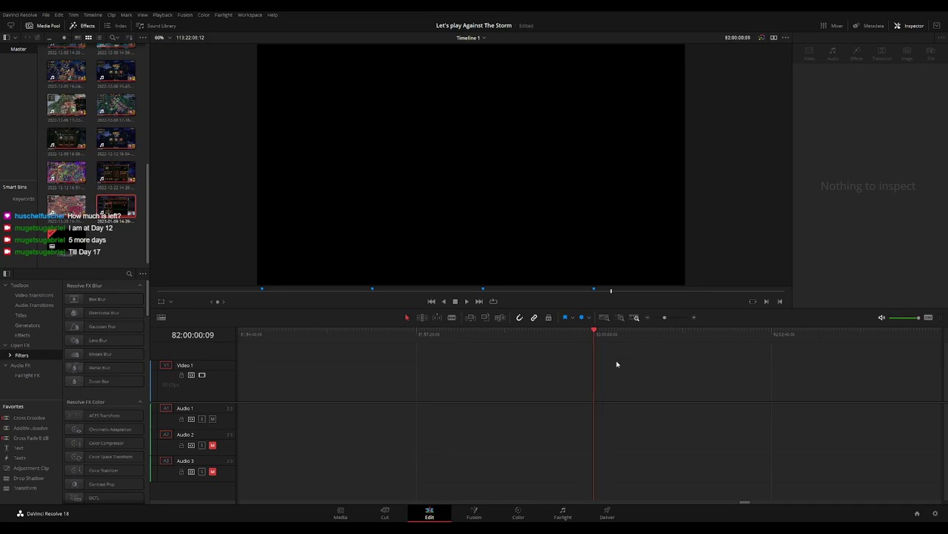
scroll(616, 364, "down", 5)
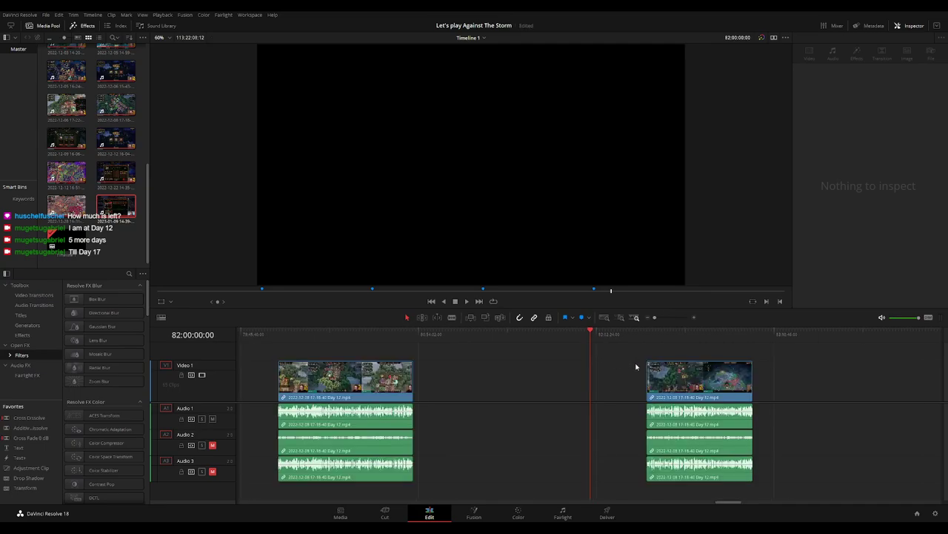
left_click_drag(666, 378, 612, 378)
scroll(500, 354, "right", 5)
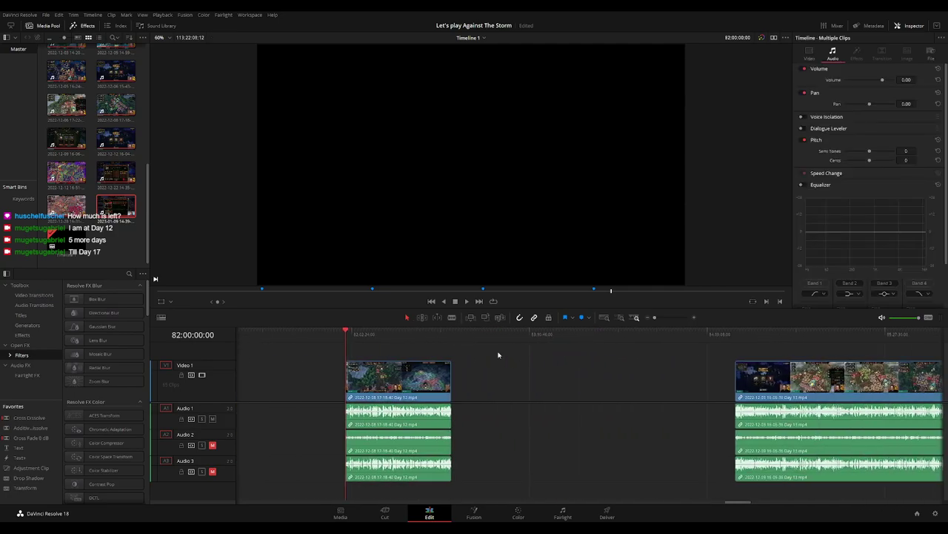
left_click(452, 333)
Slide the Day 13 clip left against the Day 12 clip and play across the join.
left_click_drag(761, 378, 476, 380)
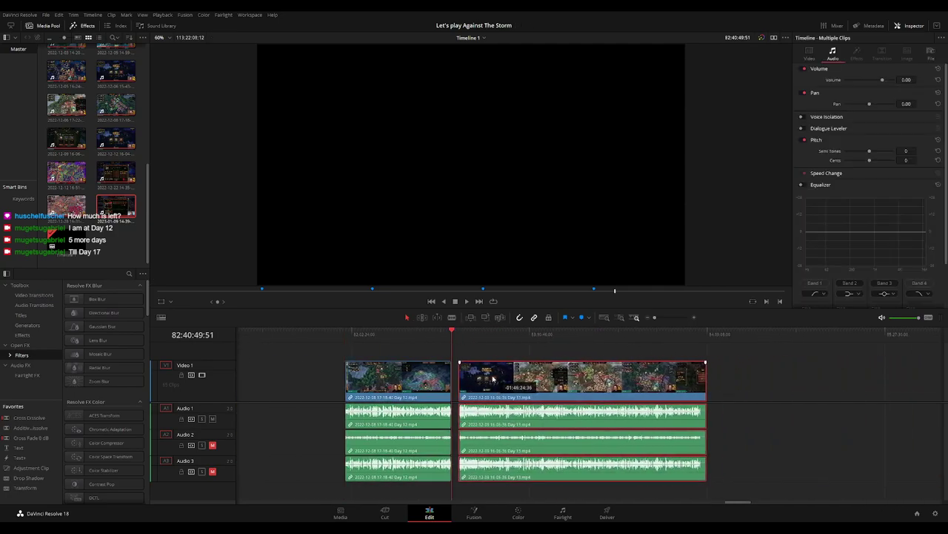
scroll(480, 348, "up", 3)
scroll(595, 389, "up", 2)
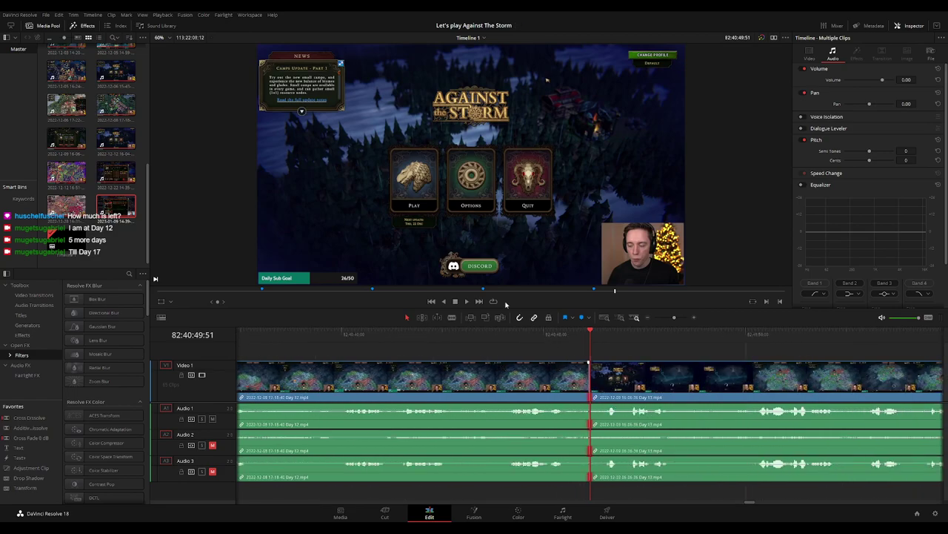
left_click(508, 339)
key("space")
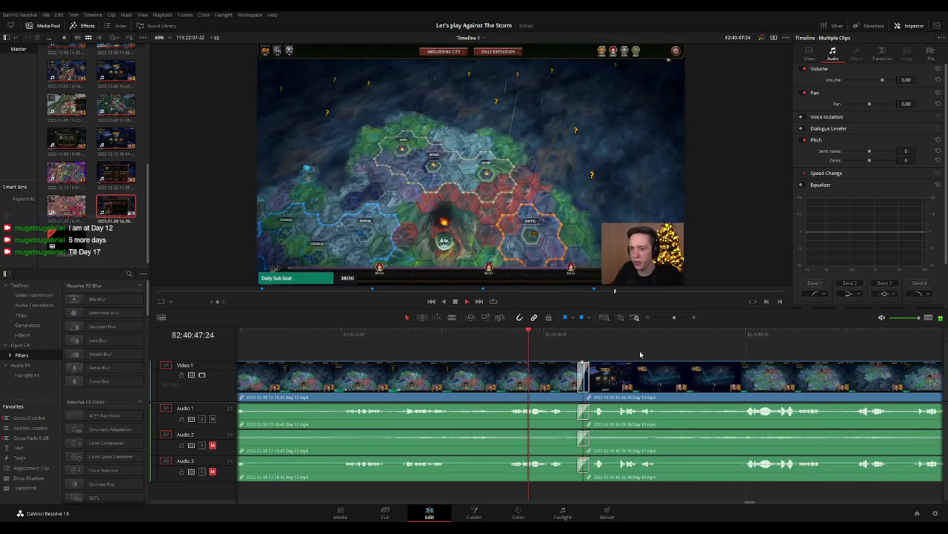
Scrub into the Day 13 clip up to the order-selection screen.
scroll(622, 353, "right", 3)
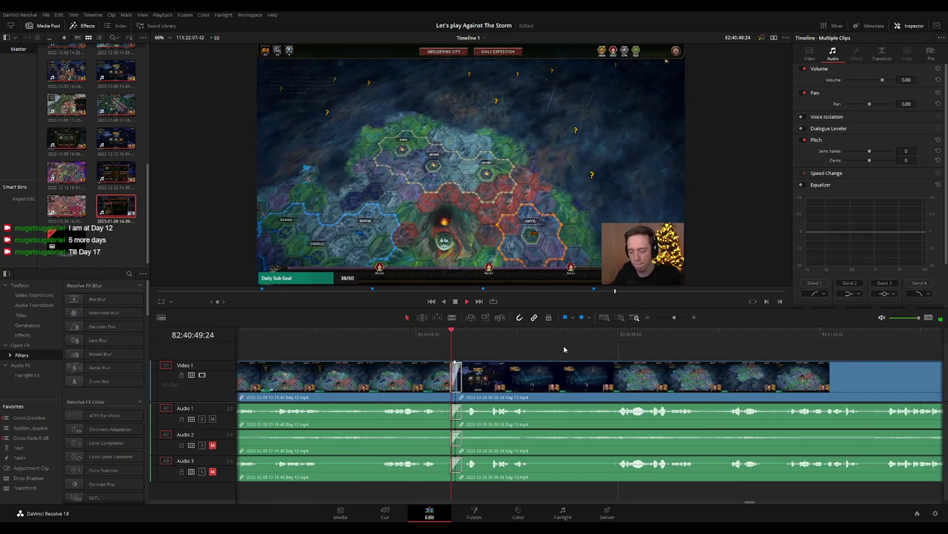
scroll(709, 353, "down", 3)
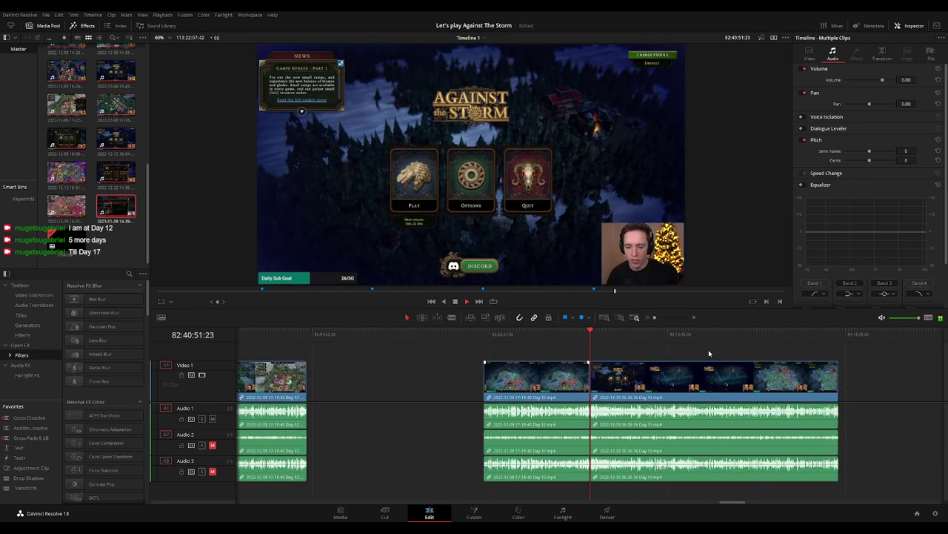
scroll(709, 353, "right", 3)
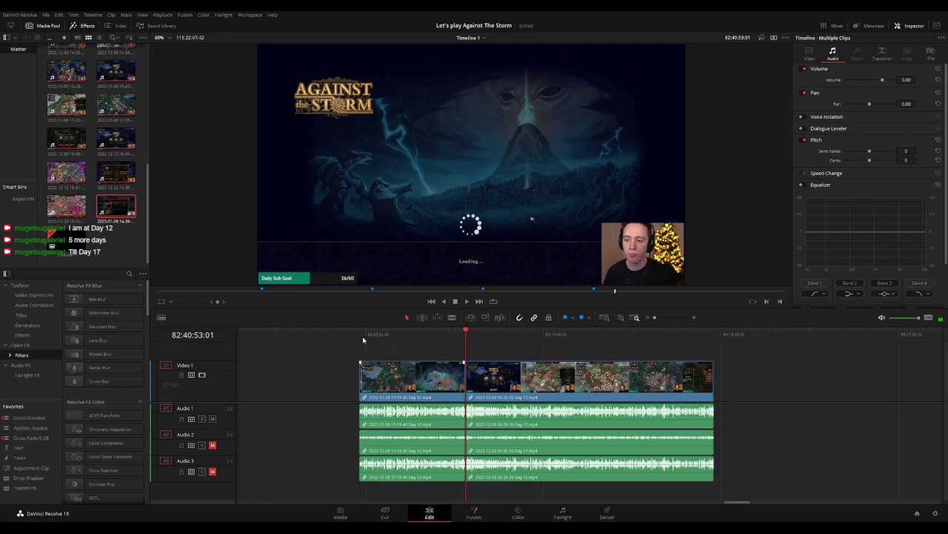
left_click(363, 340)
left_click_drag(474, 338, 497, 339)
Play and review the Day 13 gameplay from the order screen onward.
key("space")
scroll(601, 346, "up", 5)
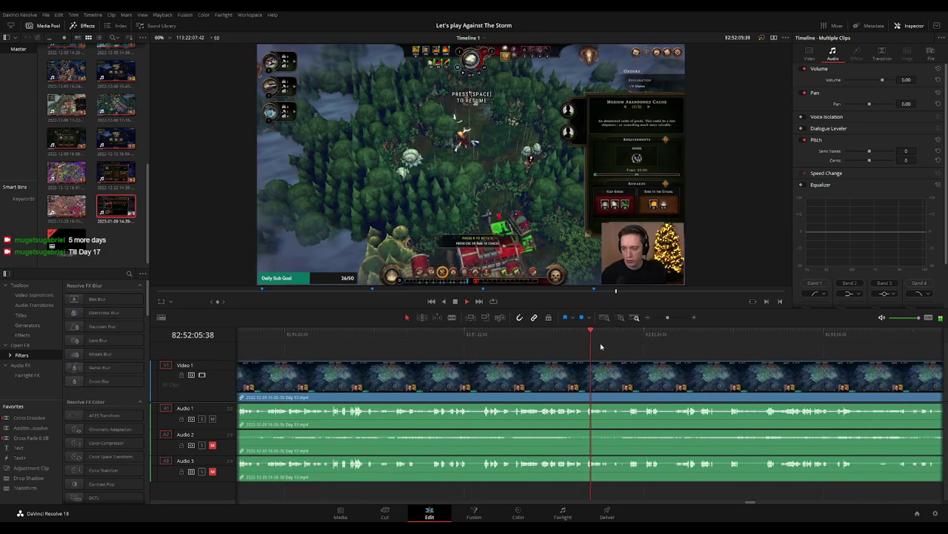
scroll(593, 350, "down", 1)
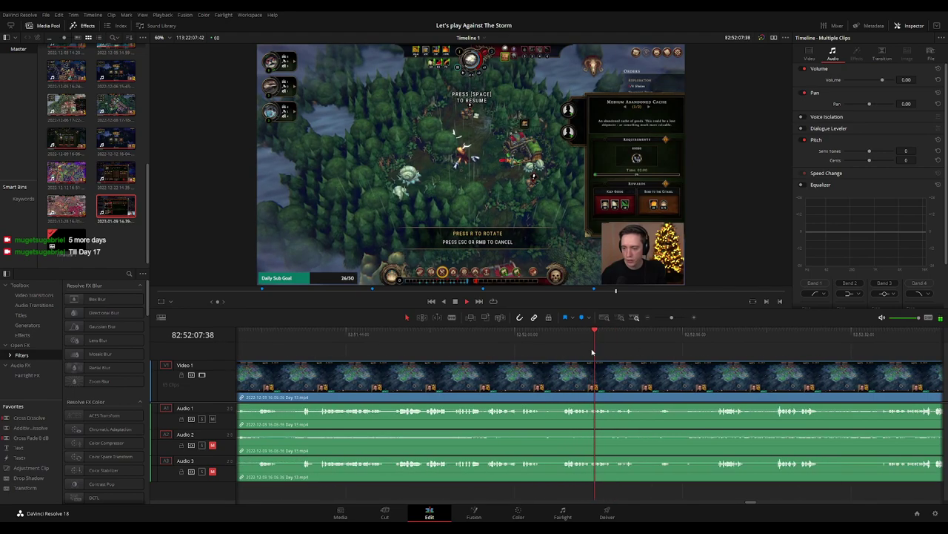
left_click(525, 337)
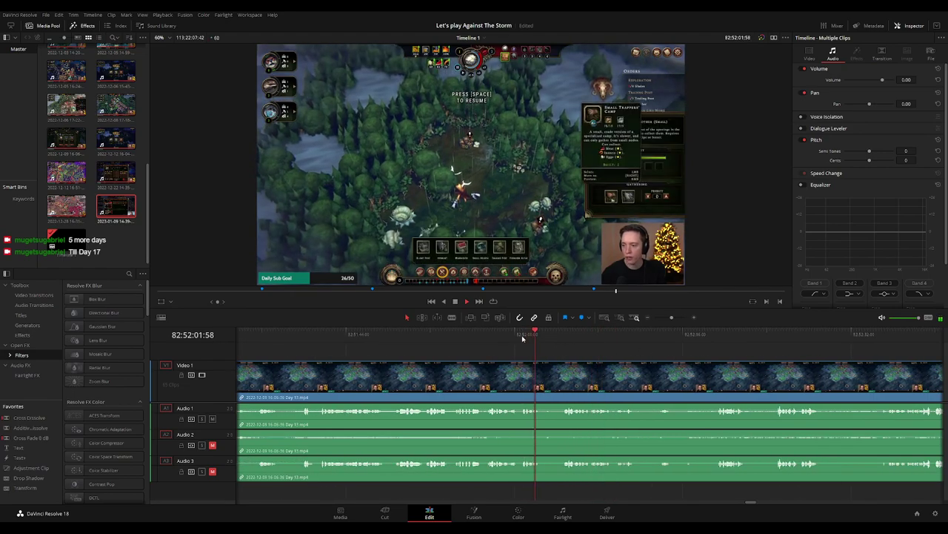
left_click(519, 335)
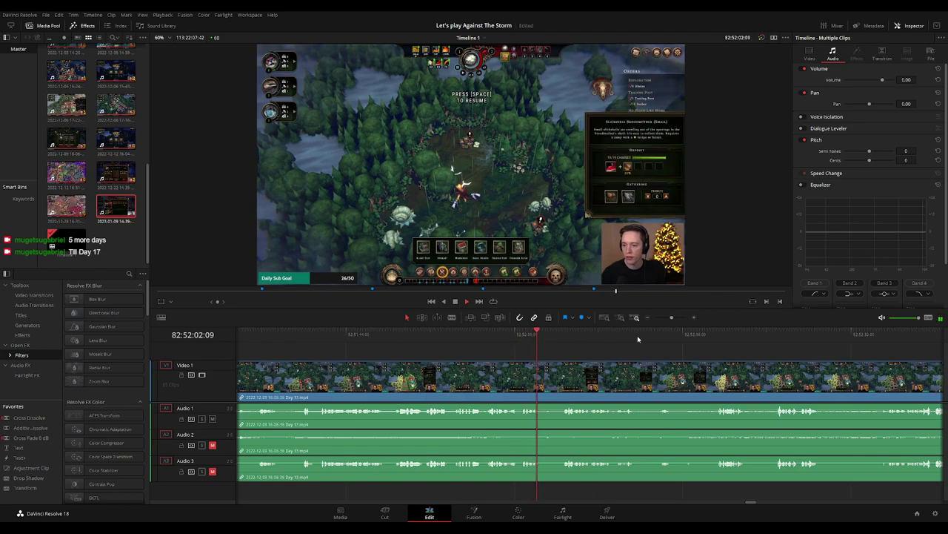
left_click(711, 335)
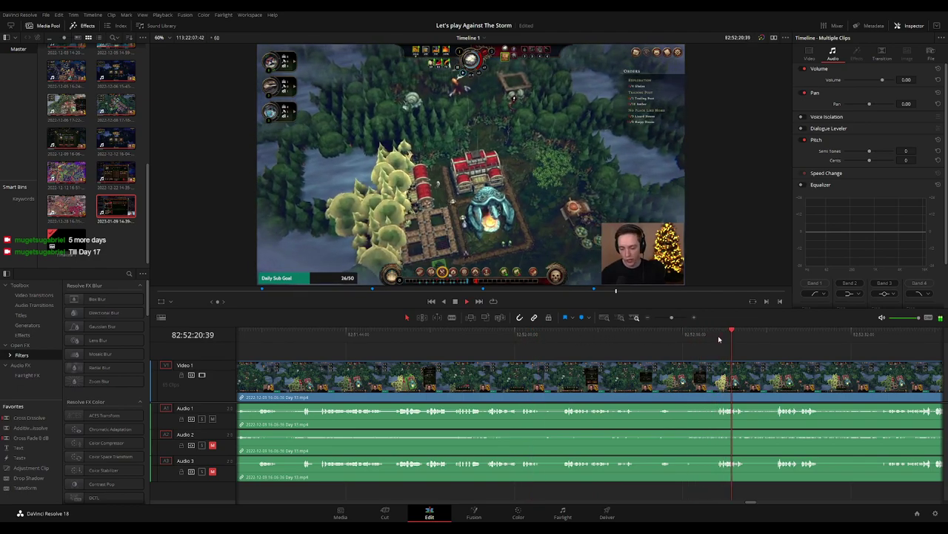
Park the playhead at 82:52:18:30 and split every track there with Ctrl+B.
scroll(476, 352, "up", 2)
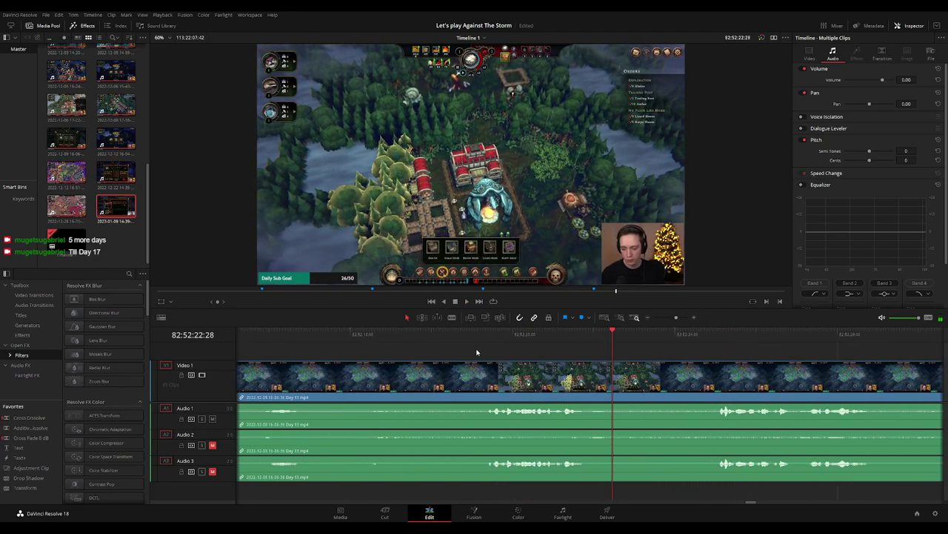
left_click(486, 335)
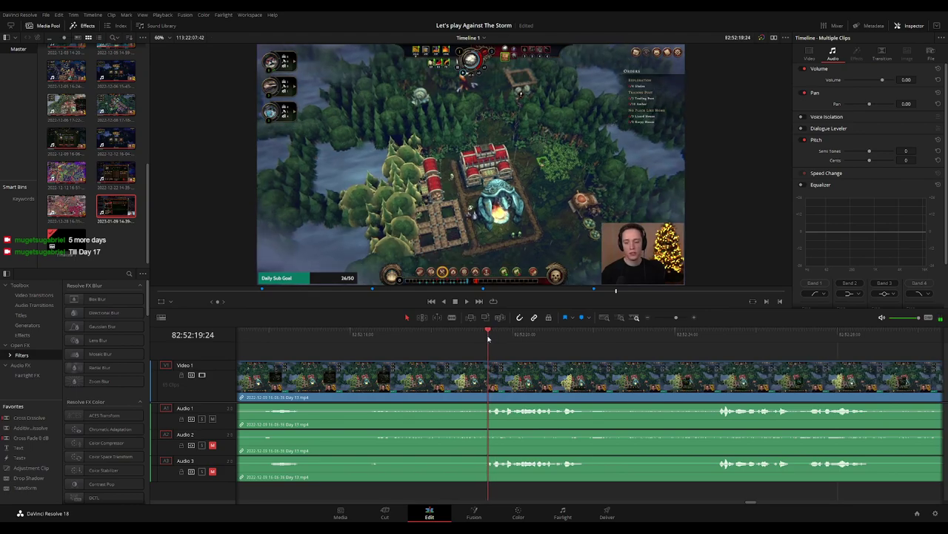
left_click_drag(487, 338, 453, 339)
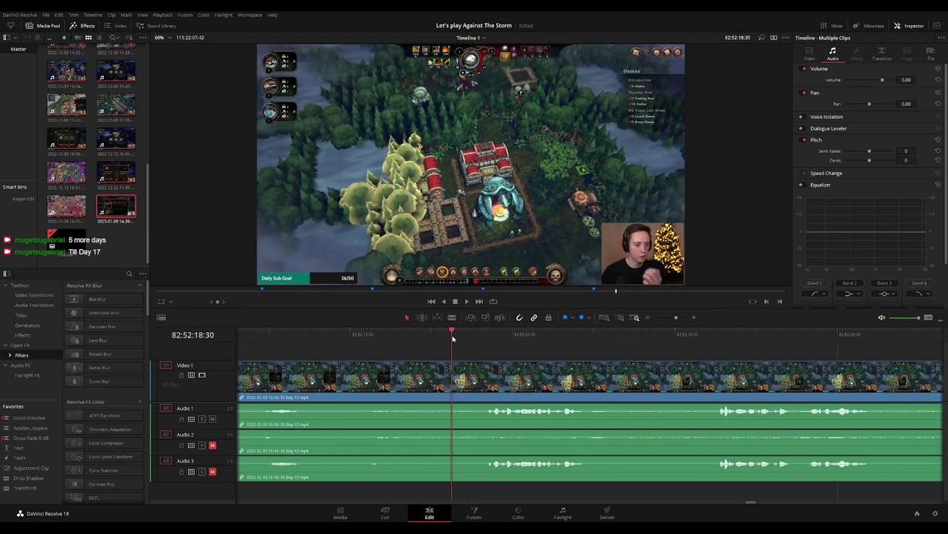
key("ctrl+b")
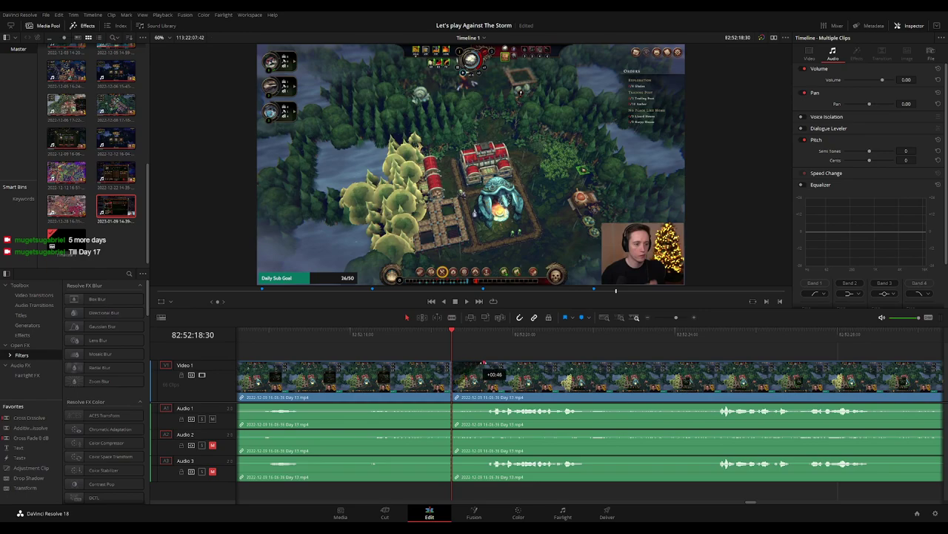
Trim the clip start after the split and add one-second fade-outs on Audio 1–3.
mouse_move(491, 364)
left_mouse_down()
mouse_move(420, 364)
mouse_move(454, 364)
left_mouse_up()
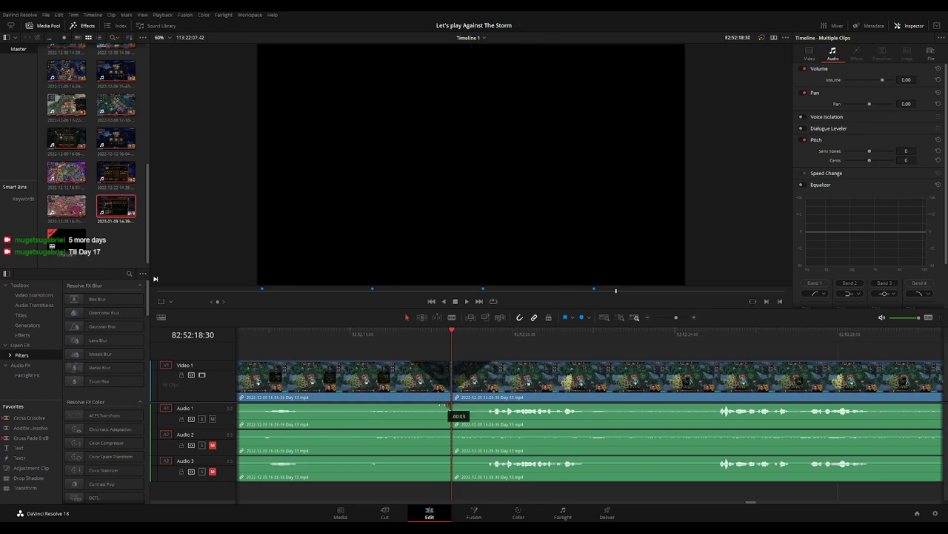
mouse_move(448, 406)
left_mouse_down()
mouse_move(407, 404)
mouse_move(491, 406)
left_mouse_up()
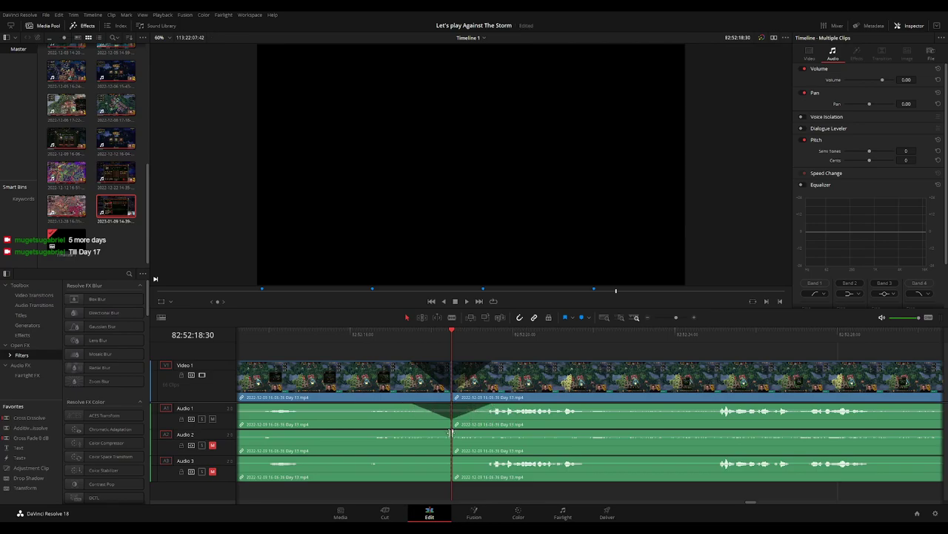
left_click_drag(449, 432, 412, 433)
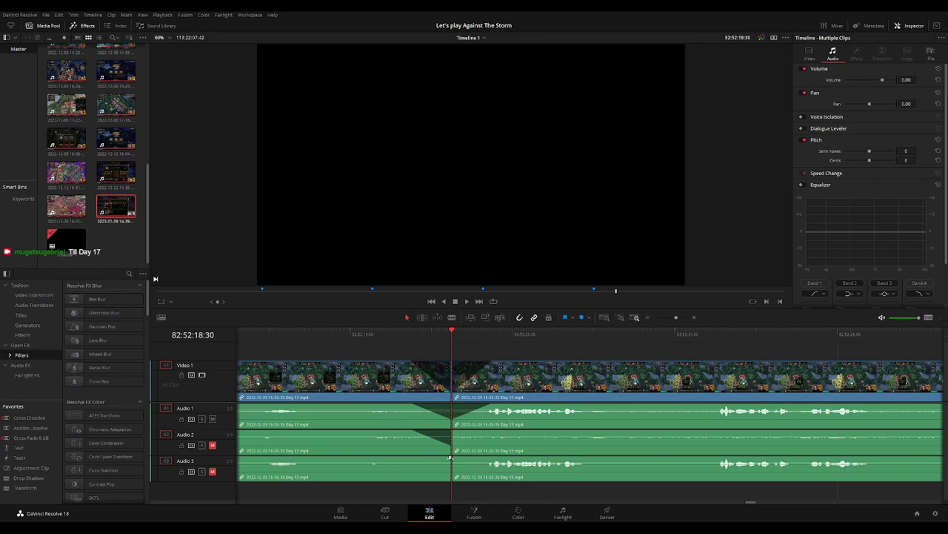
left_click_drag(450, 459, 412, 459)
Add fade-ins on Audio 2 and 3 after the cut and play the join.
left_click_drag(451, 432, 486, 432)
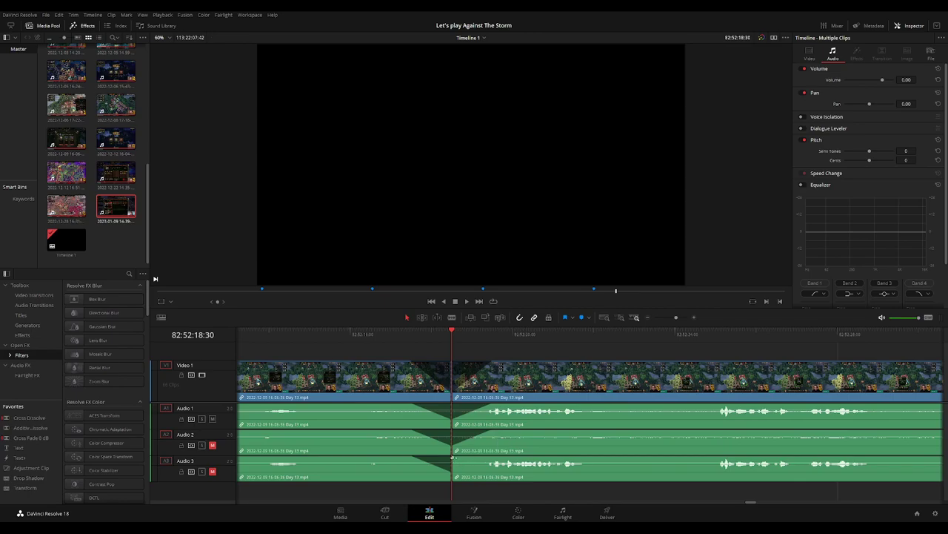
left_click_drag(452, 459, 494, 458)
key("space")
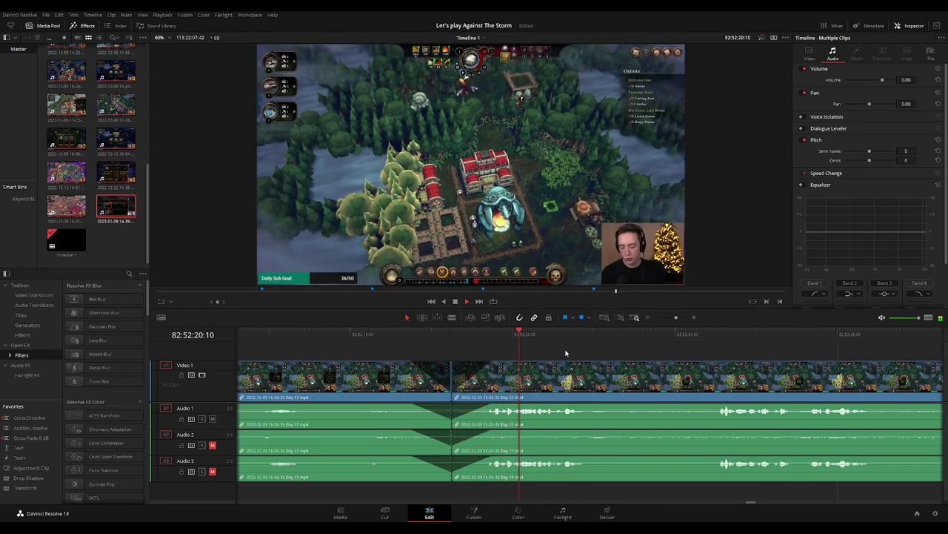
Move the later Day 13 clip right toward the 84:00:00:00 mark.
scroll(566, 353, "down", 5)
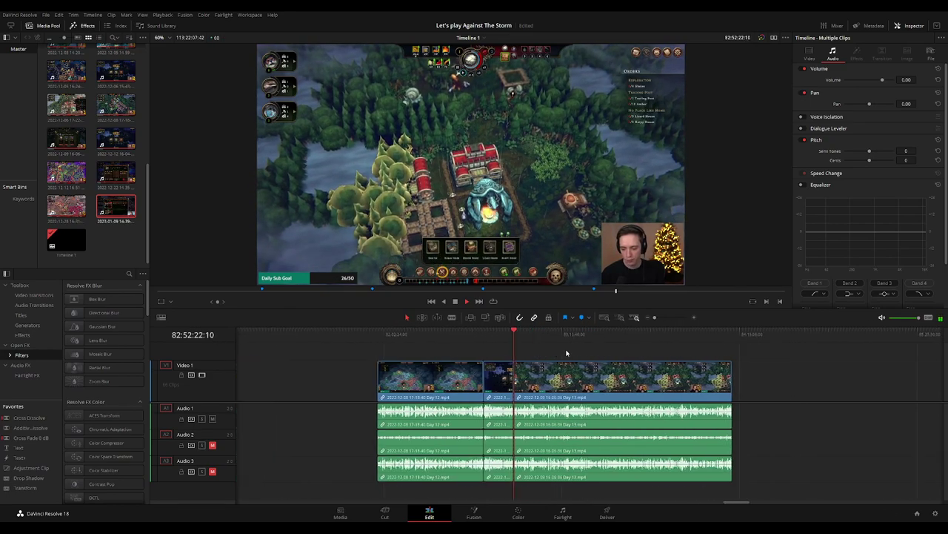
scroll(566, 353, "right", 3)
scroll(450, 352, "right", 3)
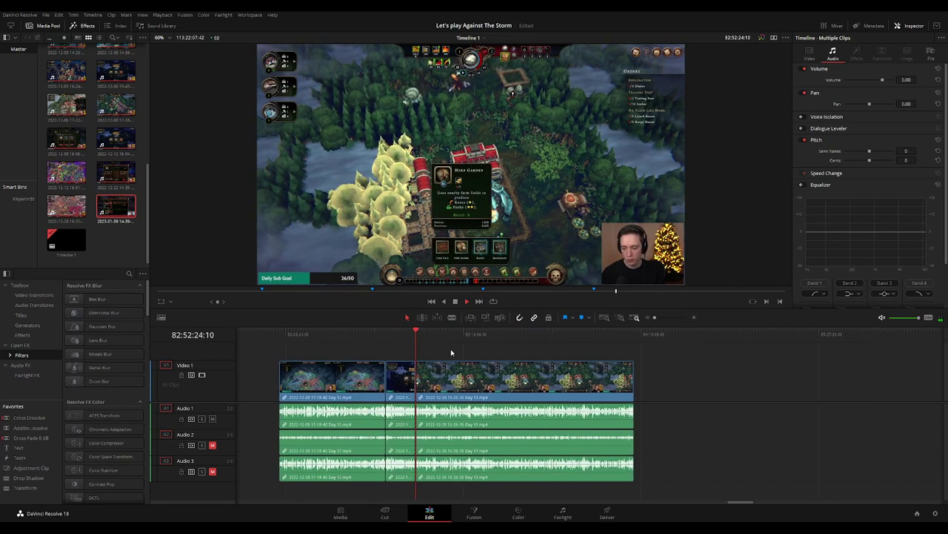
key("Home")
left_click(413, 336)
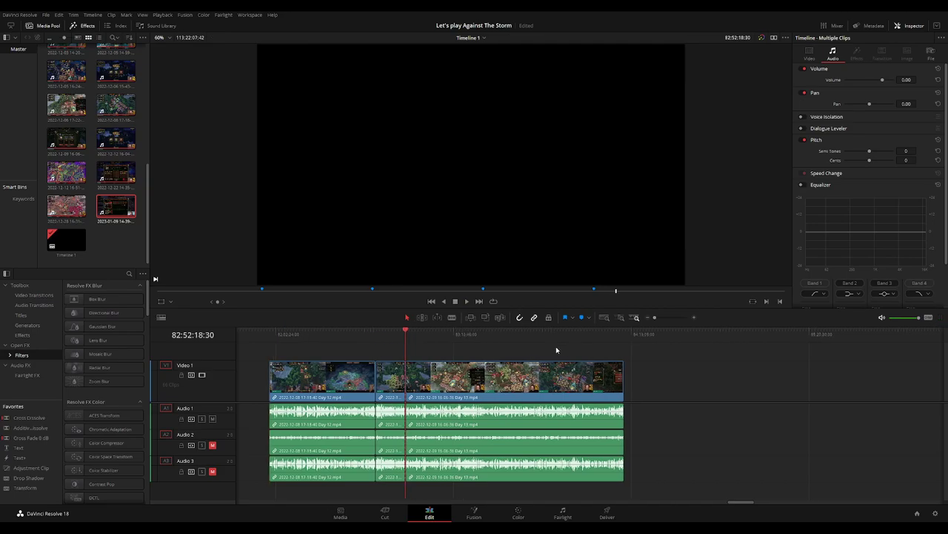
scroll(393, 346, "right", 3)
left_click_drag(430, 381, 657, 379)
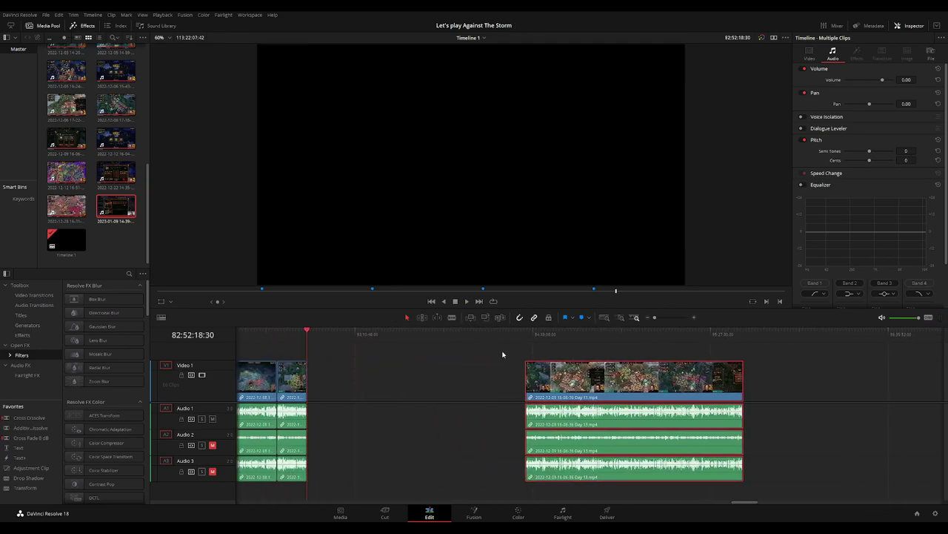
left_click(383, 361)
left_click_drag(333, 334, 489, 354)
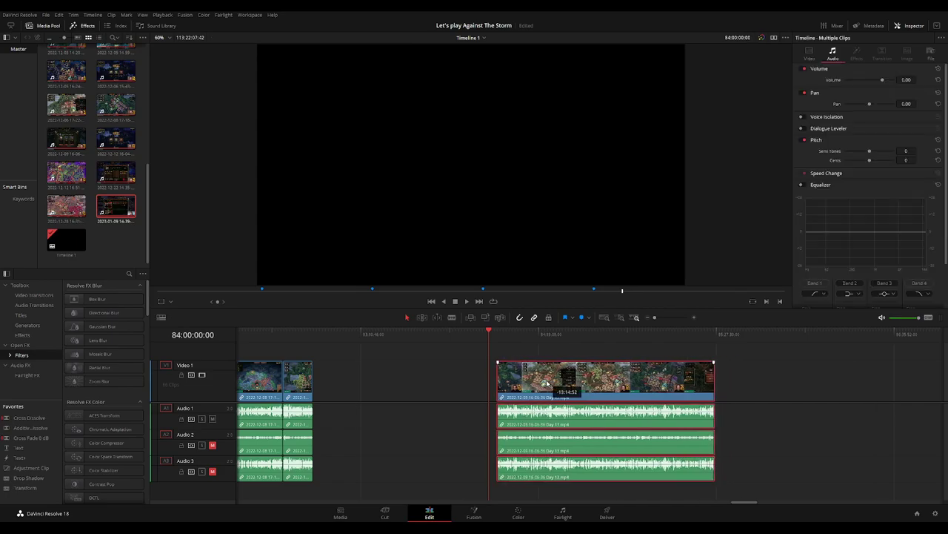
Snap the clip start to 84:00:00:00 and play its footage from the start.
left_click_drag(582, 382, 539, 357)
scroll(462, 346, "right", 3)
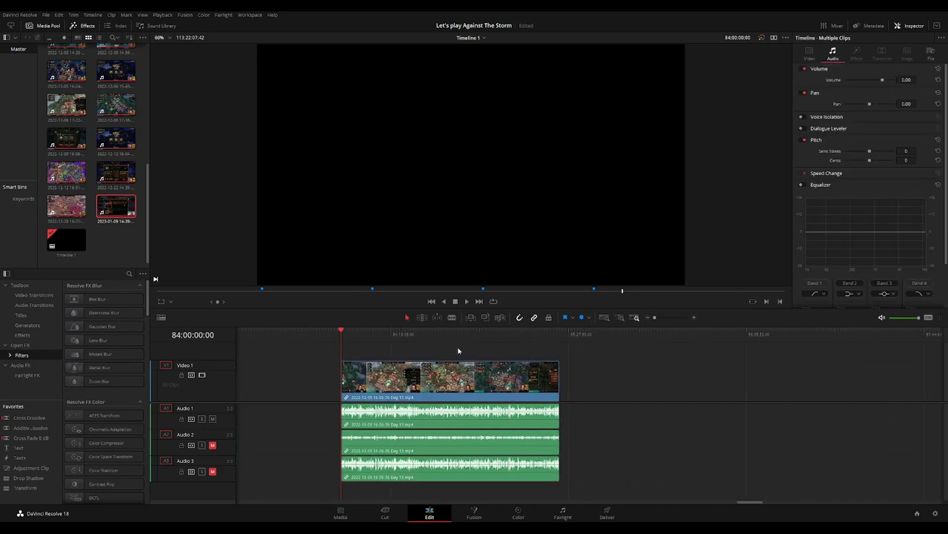
scroll(459, 349, "right", 2)
key("space")
left_click_drag(321, 344, 445, 342)
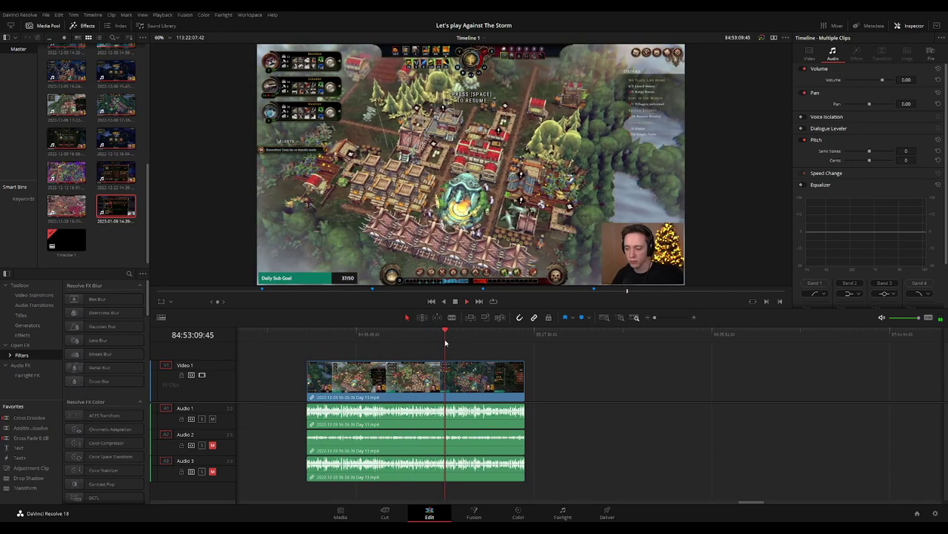
Zoom in and scrub the Day 13 footage around the Bath House menu and Reputation Bonus screens.
key("ctrl+equal")
key("ctrl+equal")
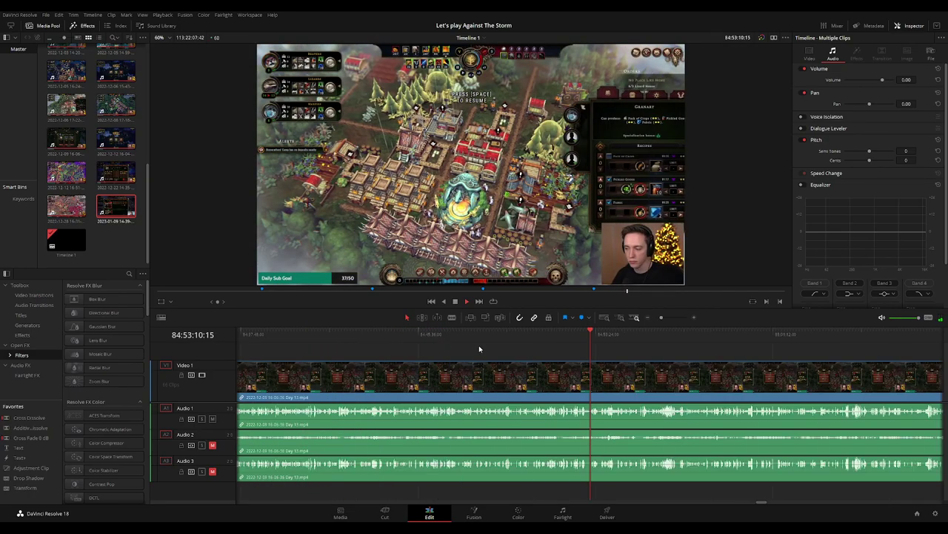
left_click(481, 343)
left_click_drag(471, 342, 436, 341)
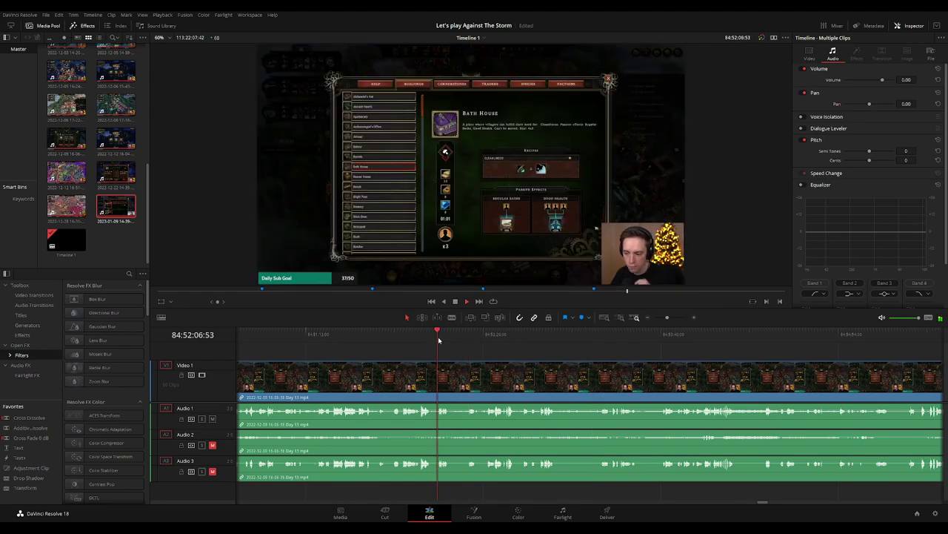
scroll(460, 350, "left", 3)
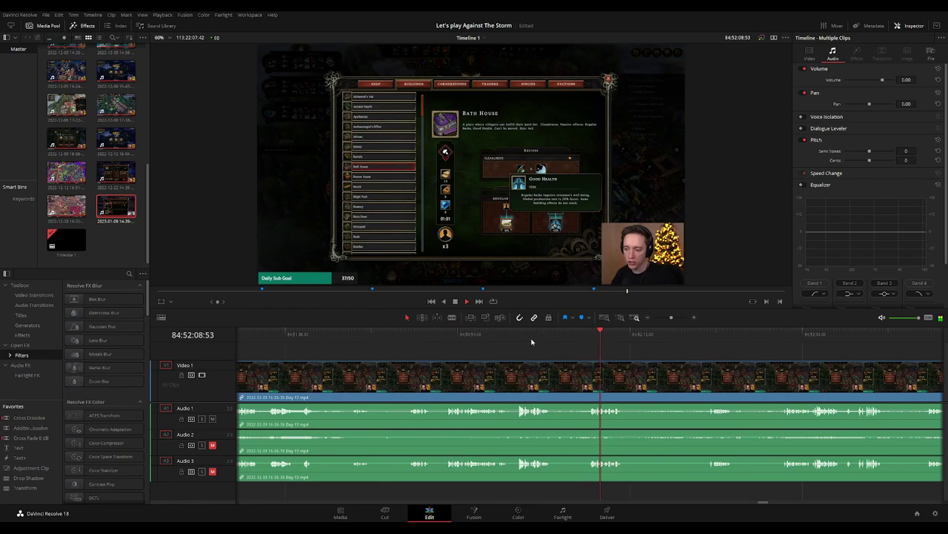
left_click(520, 338)
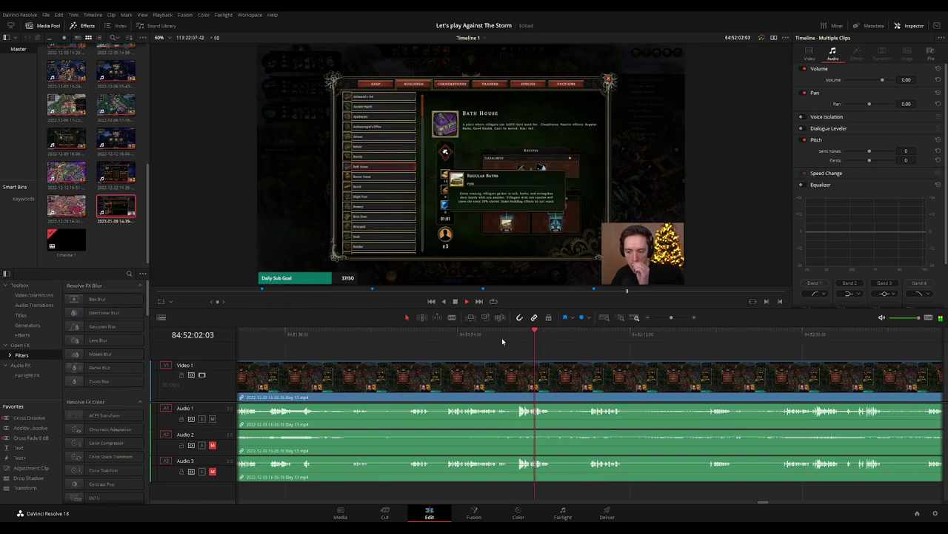
left_click(447, 336)
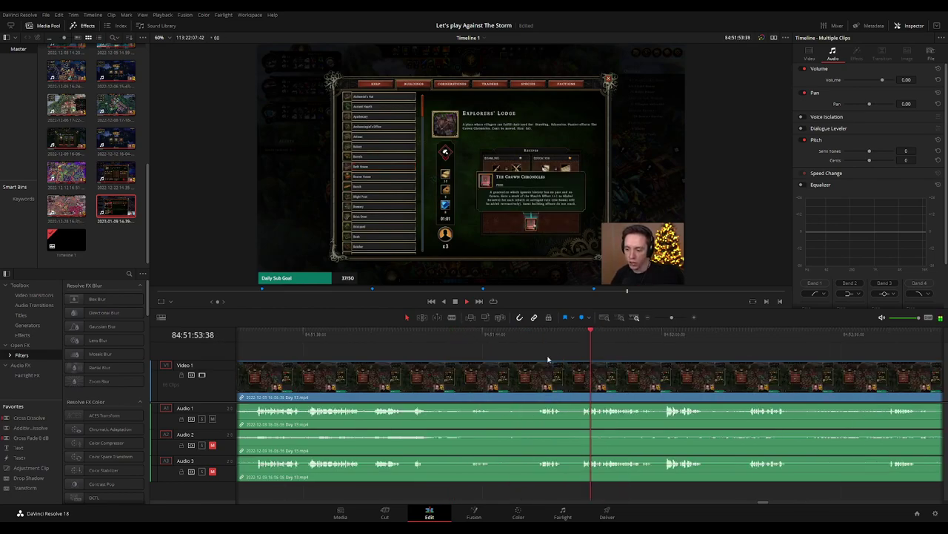
left_click(518, 340)
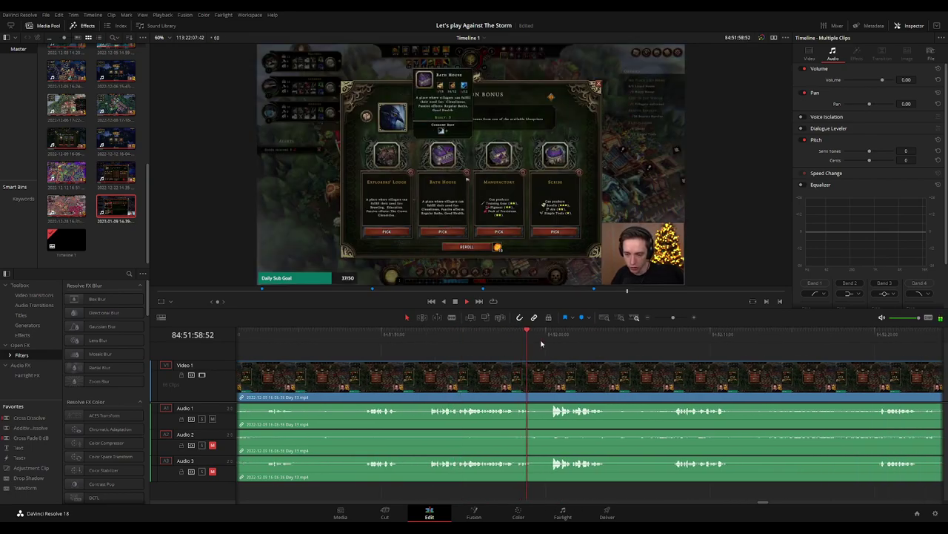
Park the playhead at 84:52:00:00 and blade all tracks there.
scroll(578, 344, "up", 2)
left_click_drag(591, 338, 565, 341)
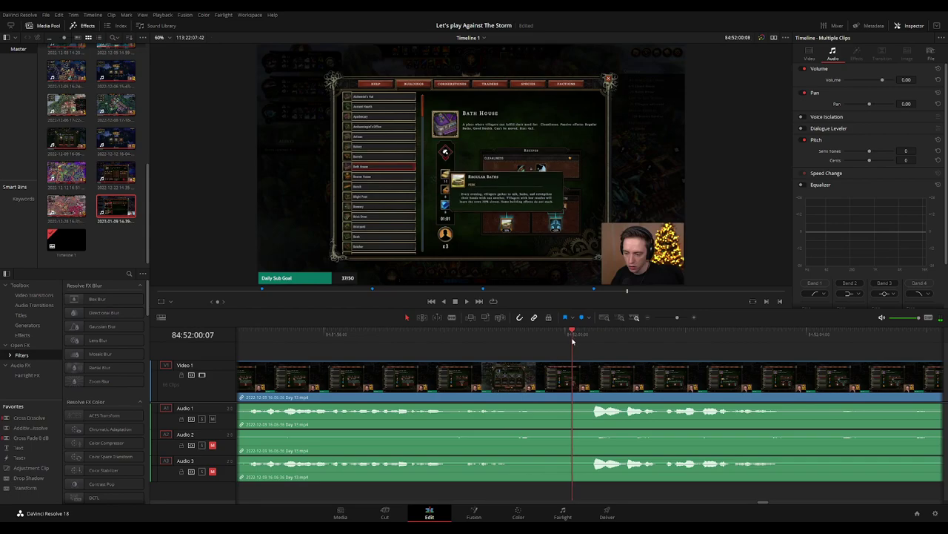
key("b")
left_click(568, 377)
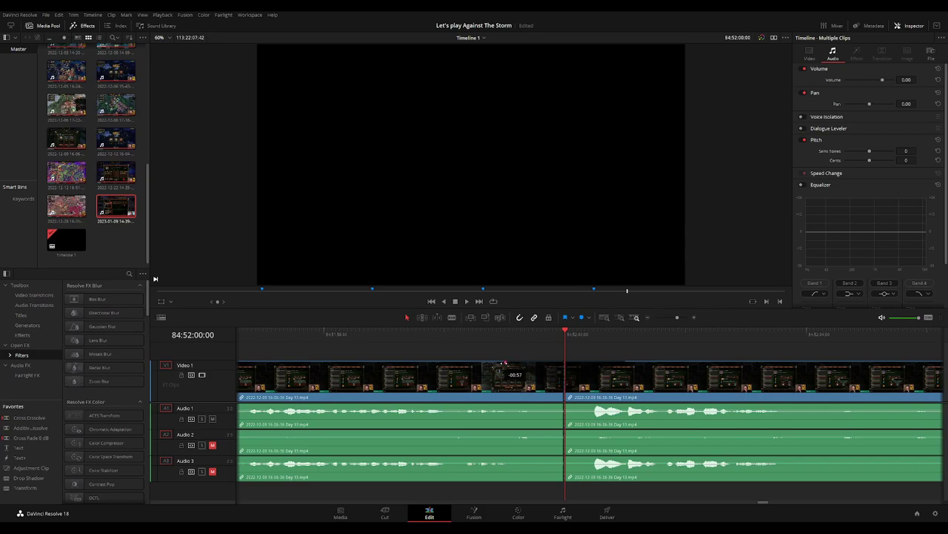
Add about one-second fade-outs on Audio 1–3 ending at the 84:52:00:00 cut.
left_click_drag(566, 405, 499, 402)
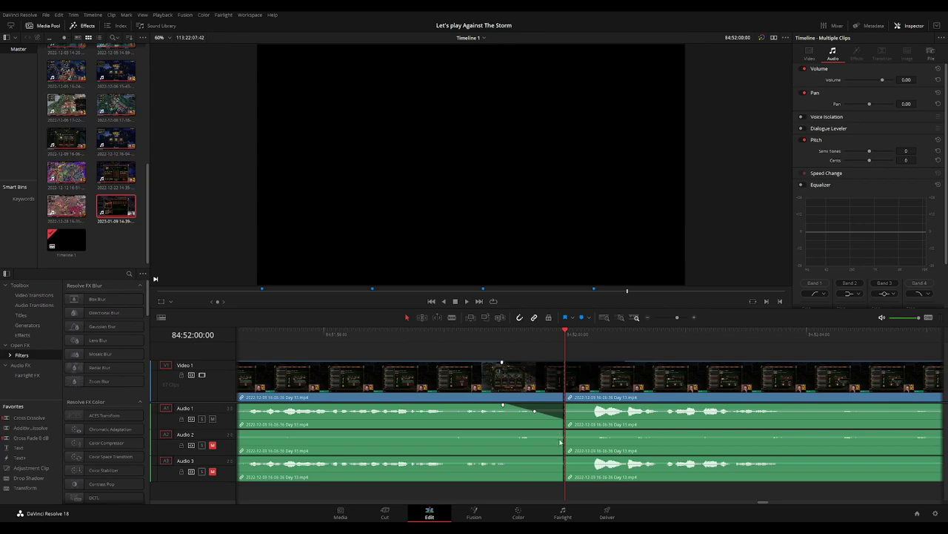
left_click_drag(563, 430, 502, 430)
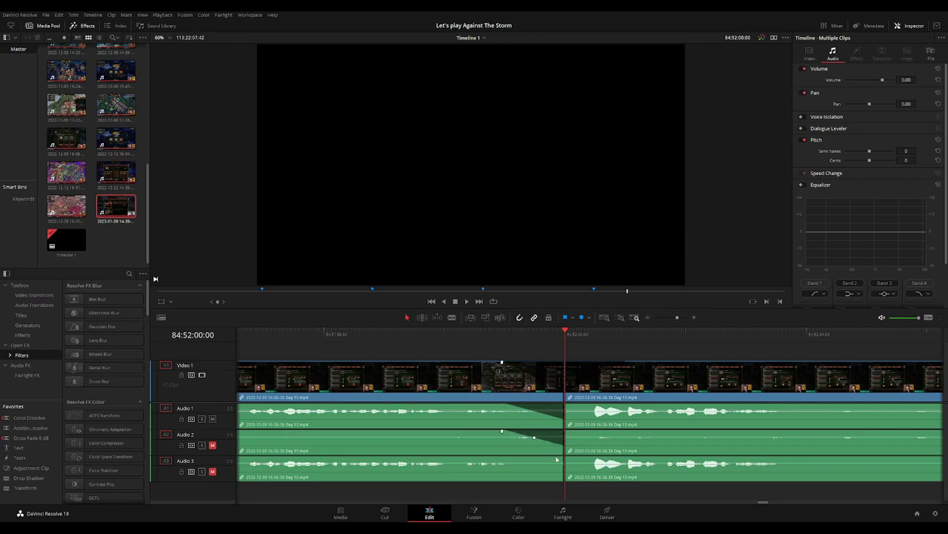
left_click_drag(563, 458, 504, 457)
Add matching fade-ins on the second Audio 1–3 clips and play back the cut.
left_click_drag(567, 405, 627, 412)
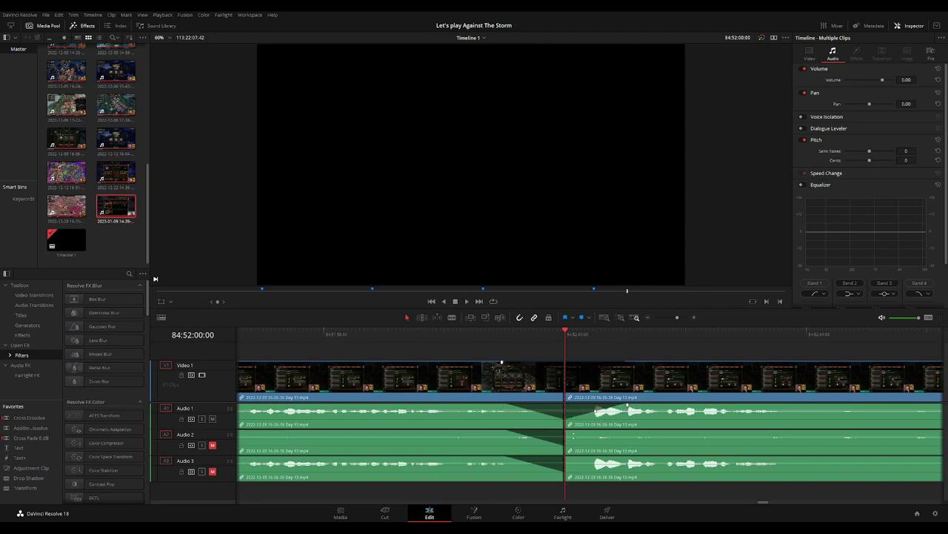
left_click_drag(566, 431, 632, 432)
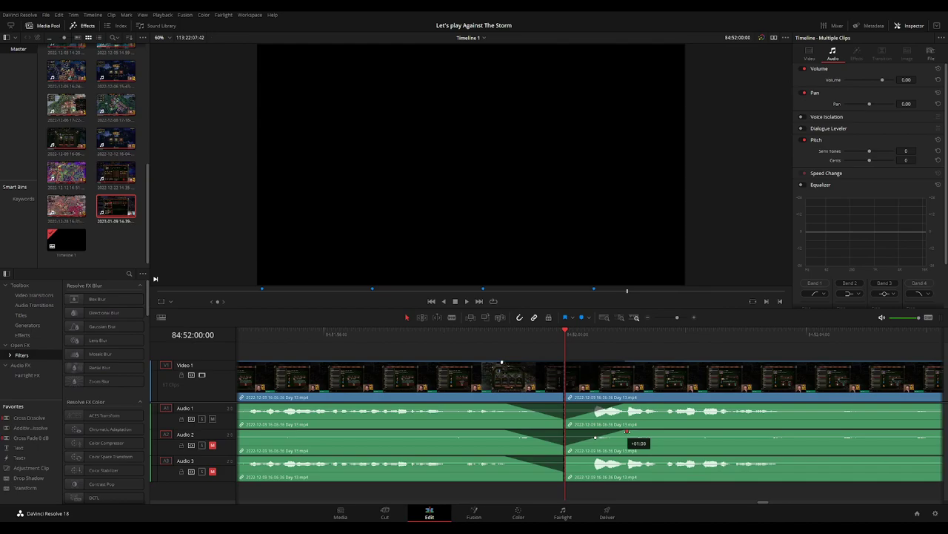
left_click_drag(568, 456, 629, 458)
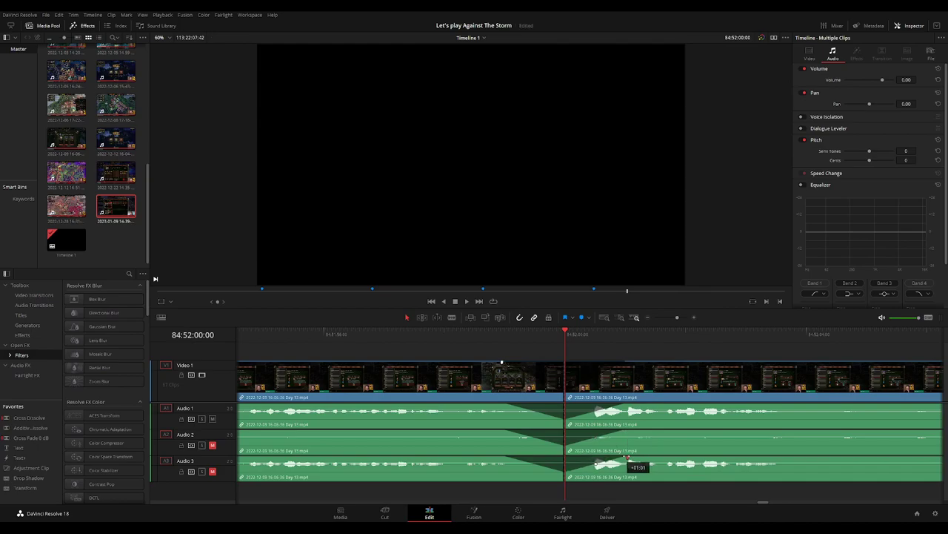
key("space")
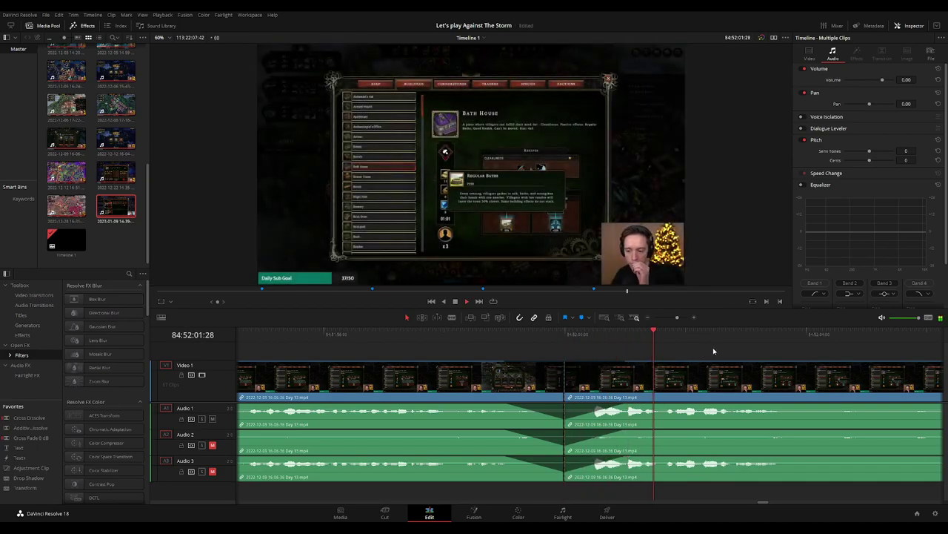
scroll(715, 349, "down", 3)
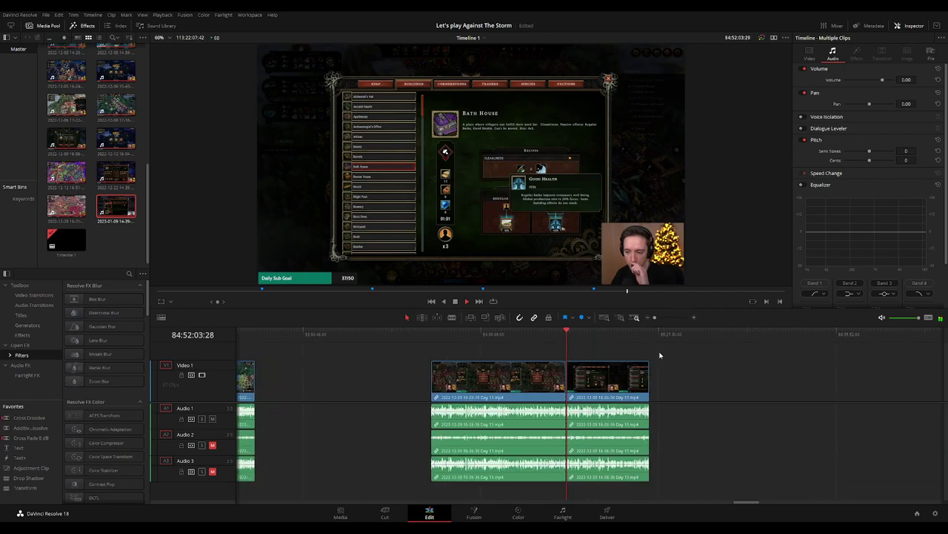
scroll(660, 356, "right", 3)
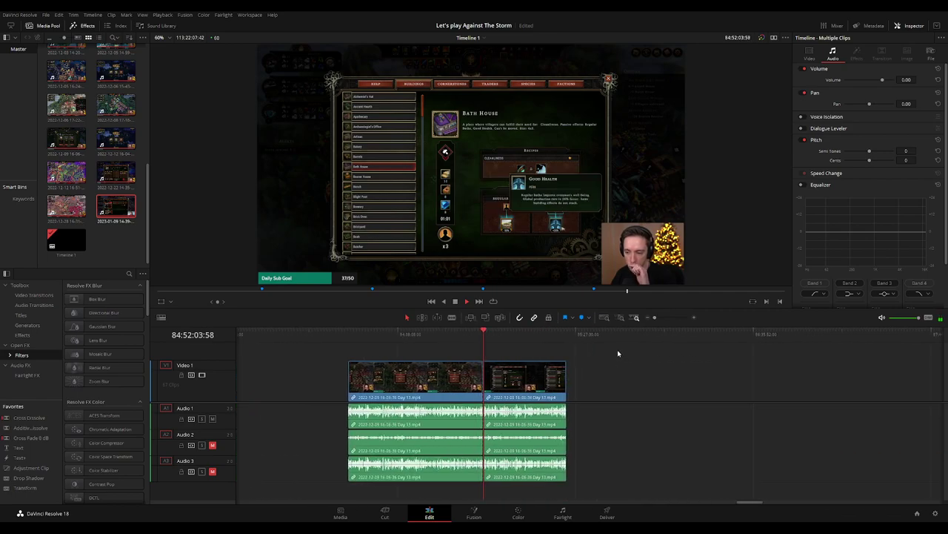
left_click(350, 342)
left_click(479, 341)
left_click(483, 341)
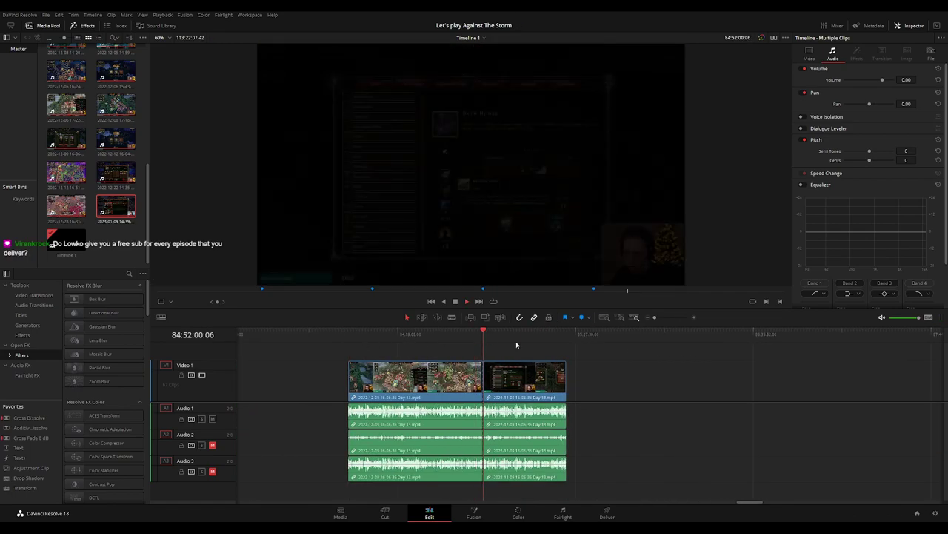
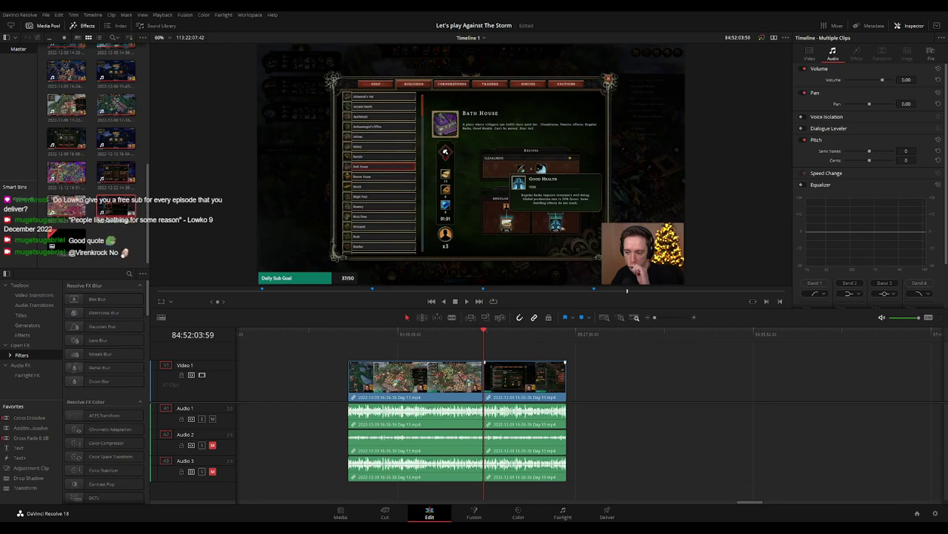
Play back across the Day 13 cut at 84:52:00:00.
left_click(349, 337)
left_click(484, 337)
scroll(576, 360, "right", 3)
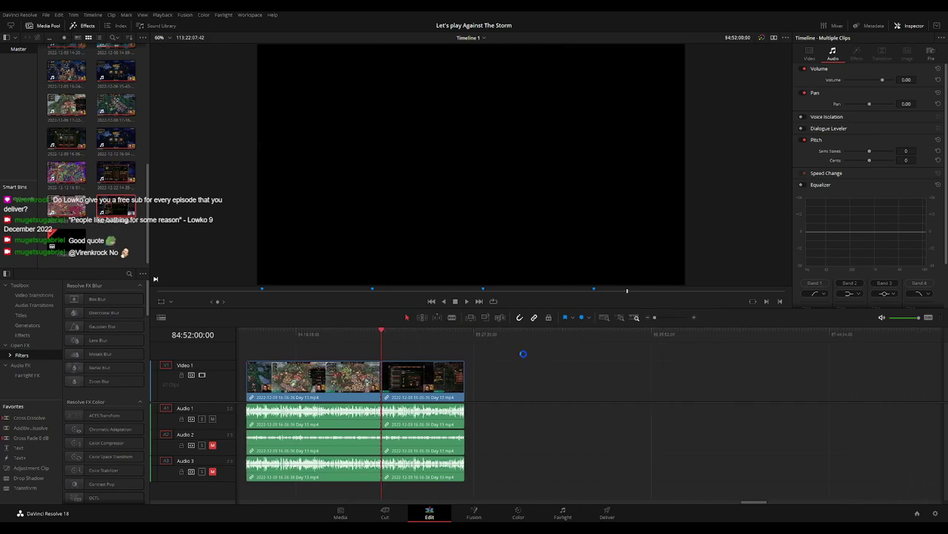
key("space")
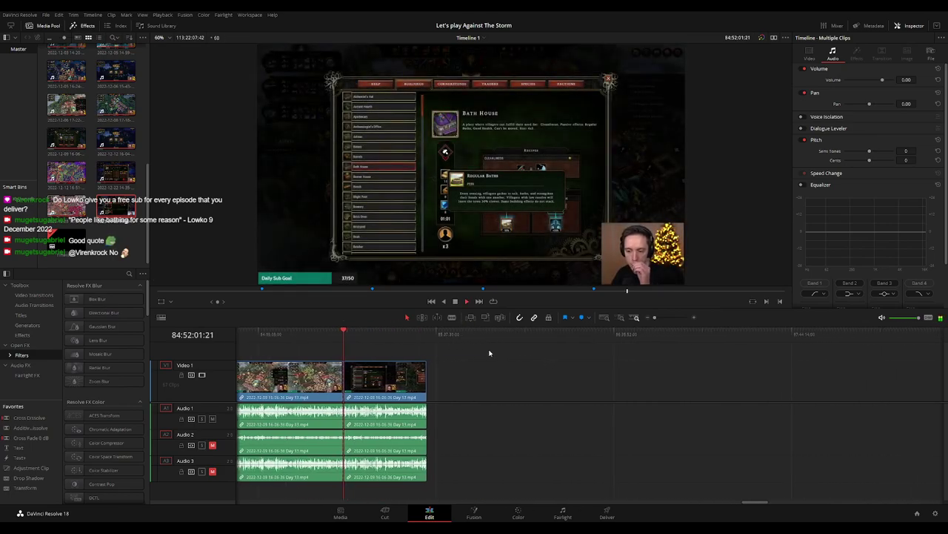
scroll(489, 355, "right", 2)
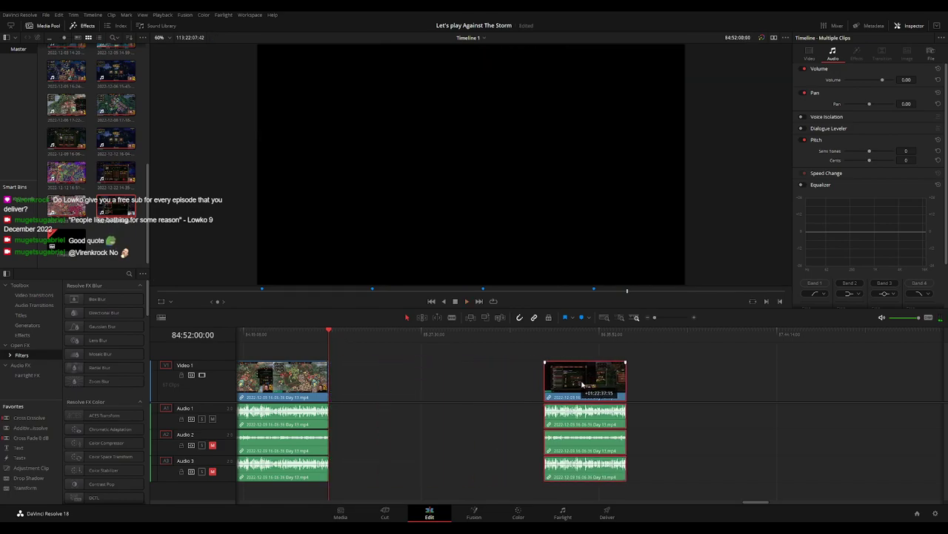
Park the playhead further along and drag the second Day 13 clip to snap to it.
left_click(452, 363)
left_click_drag(337, 339, 505, 362)
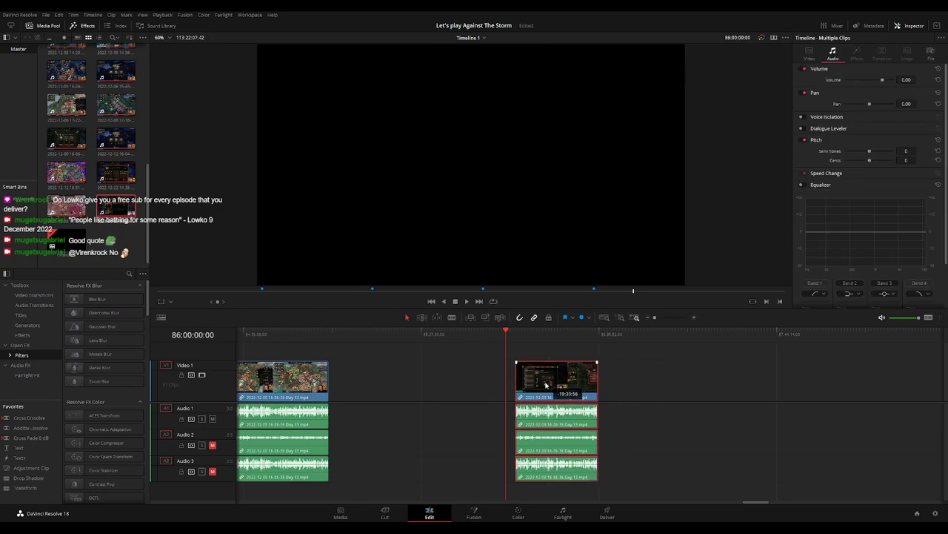
left_click_drag(597, 385, 536, 386)
scroll(518, 345, "right", 5)
scroll(541, 359, "right", 1)
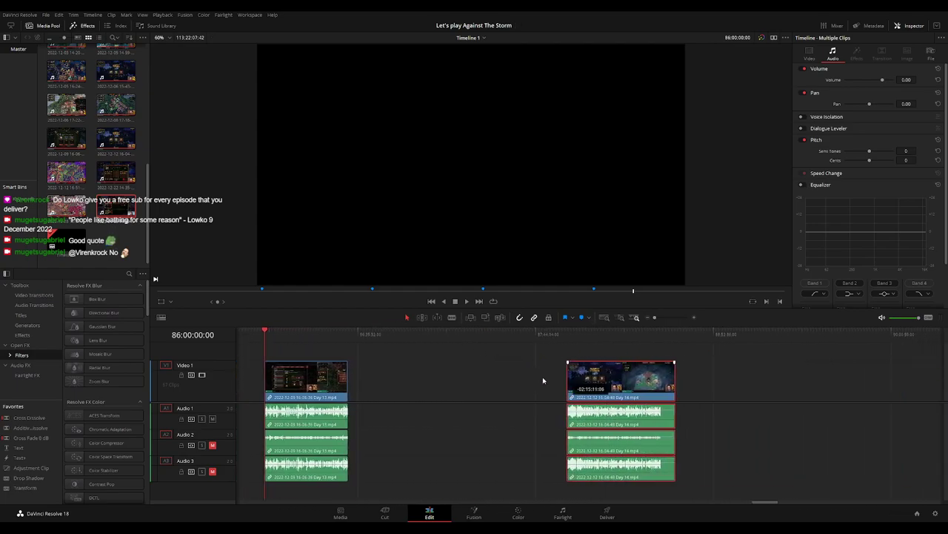
Drag the Day 14 clip left so it butts directly against Day 13.
left_click_drag(937, 380, 368, 380)
scroll(360, 353, "right", 1)
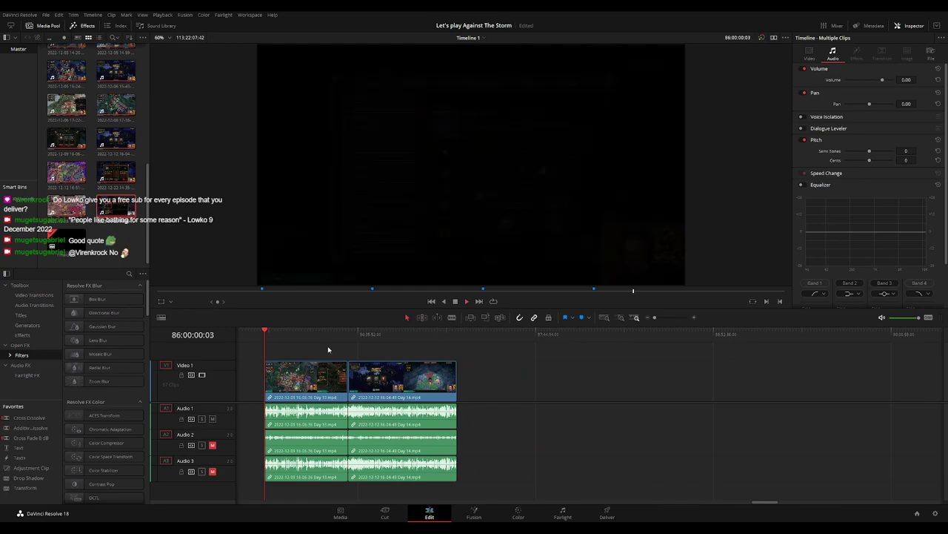
left_click(348, 334)
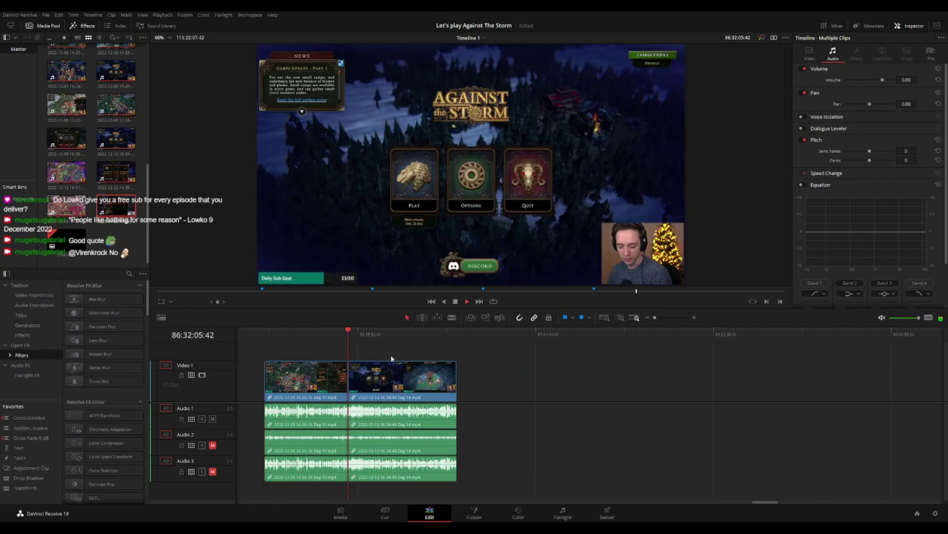
scroll(391, 358, "up", 3)
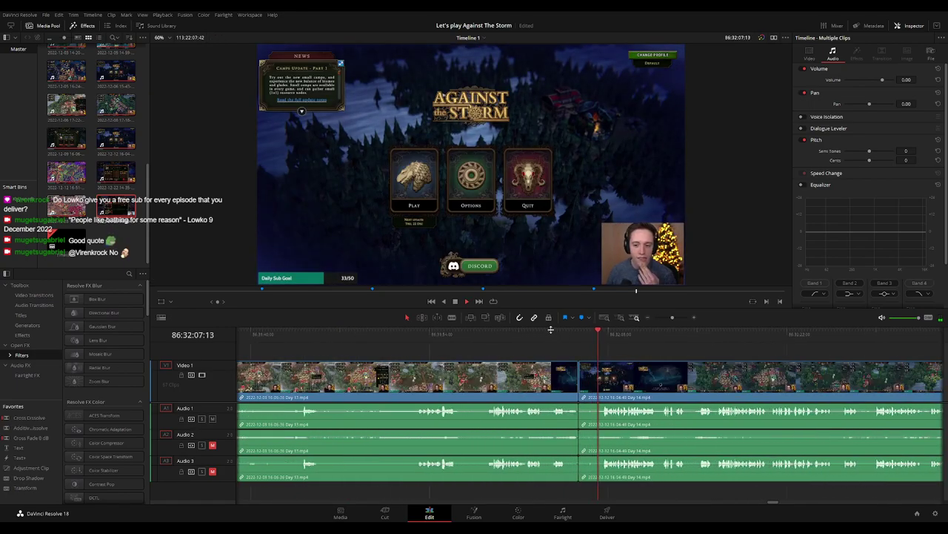
Trim the Day 13/Day 14 edit point slightly earlier and replay the joined clips.
left_click(551, 331)
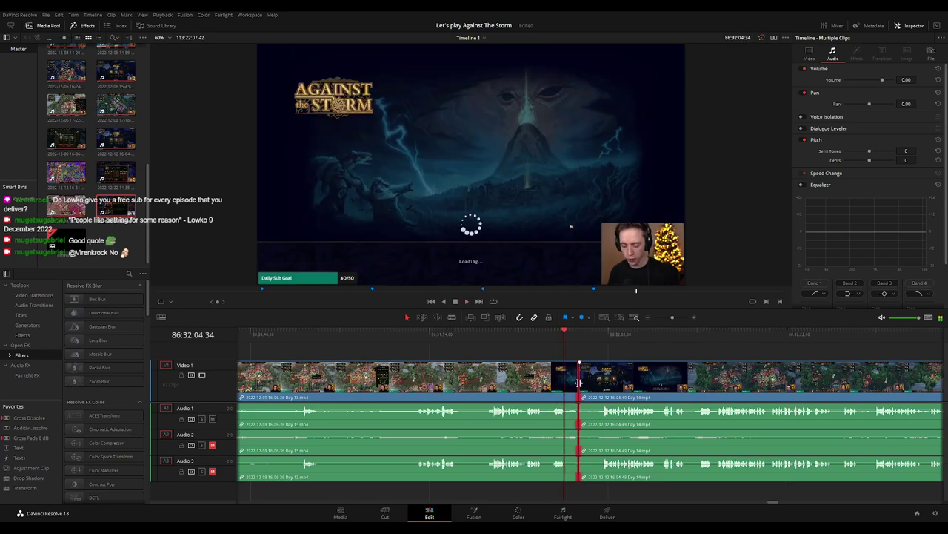
key("comma")
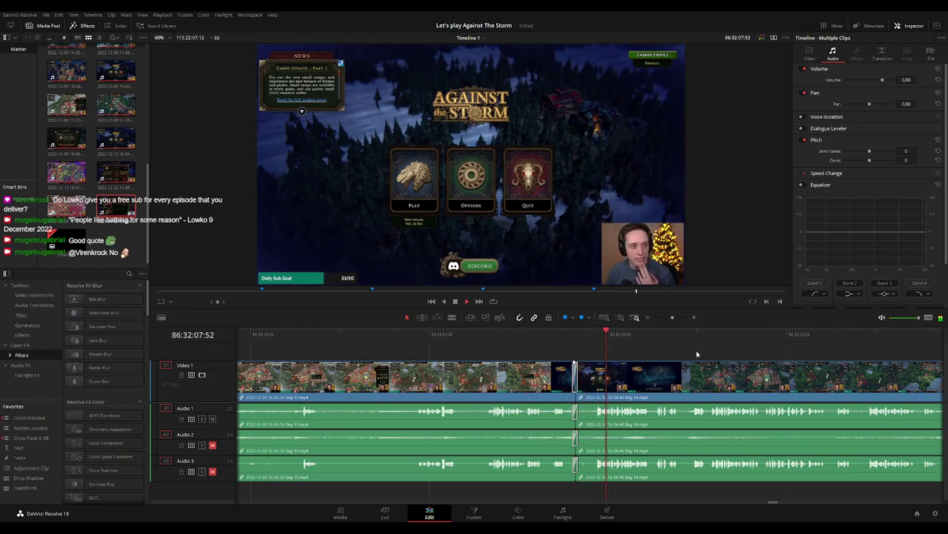
key("shift+comma")
scroll(697, 352, "down", 3)
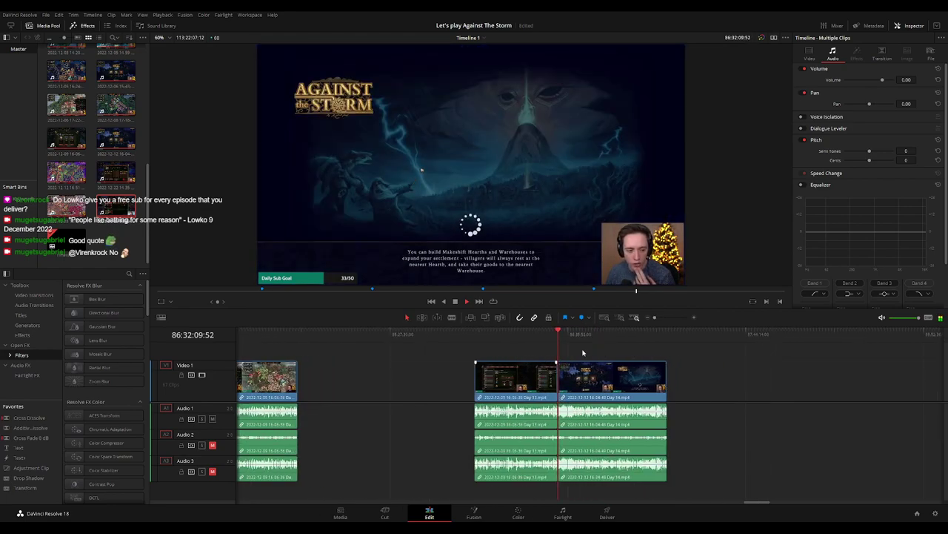
scroll(583, 353, "down", 3)
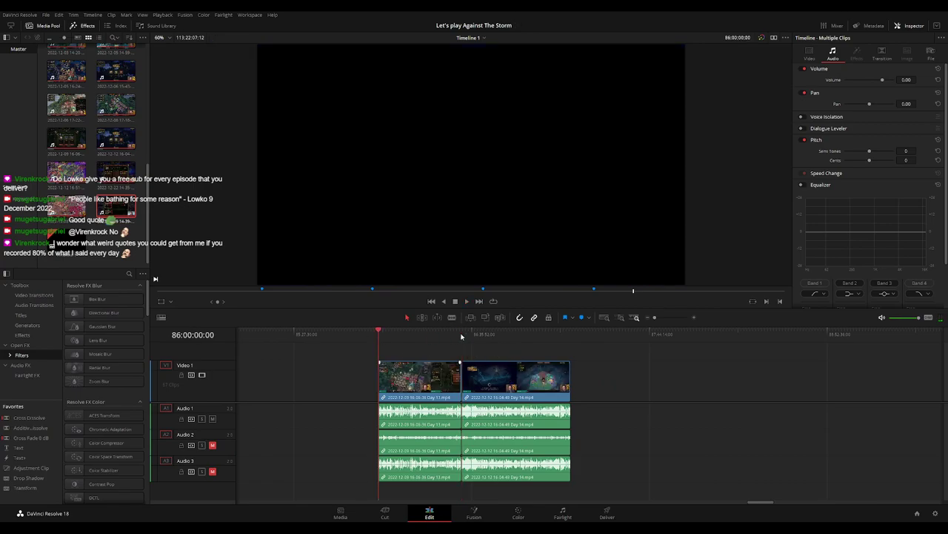
left_click(461, 335)
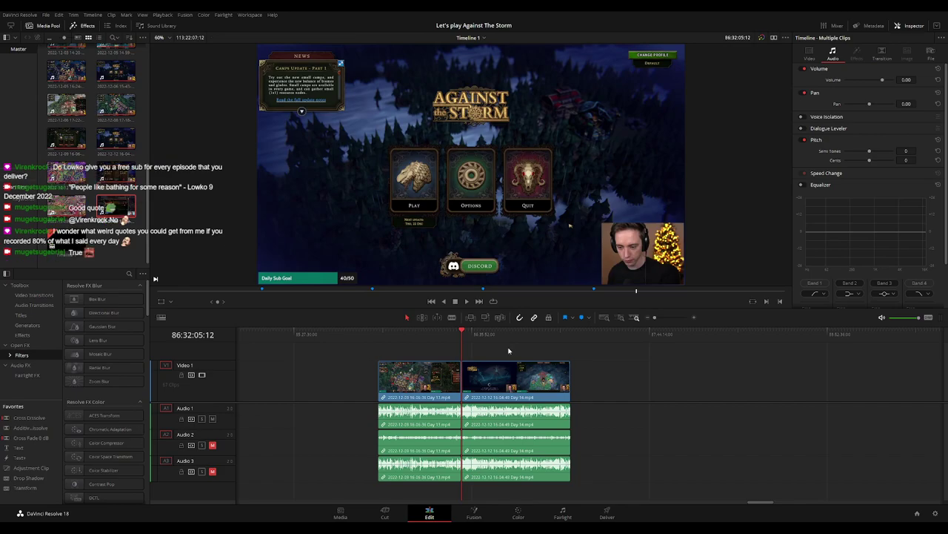
left_click(378, 335)
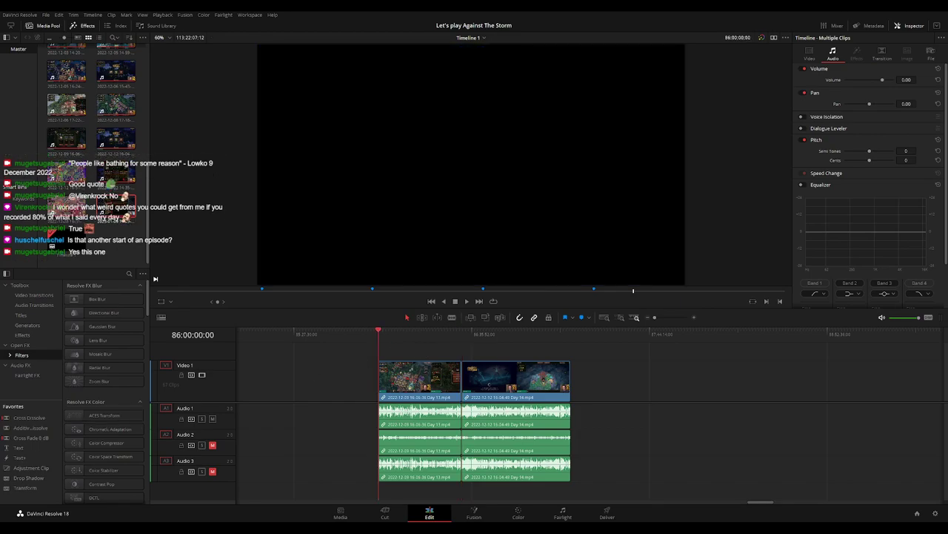
key("space")
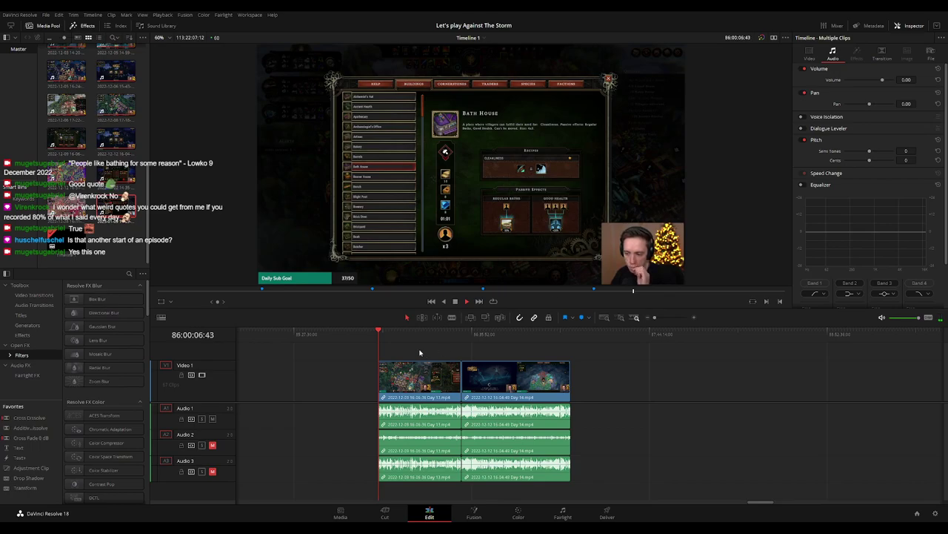
key("Home")
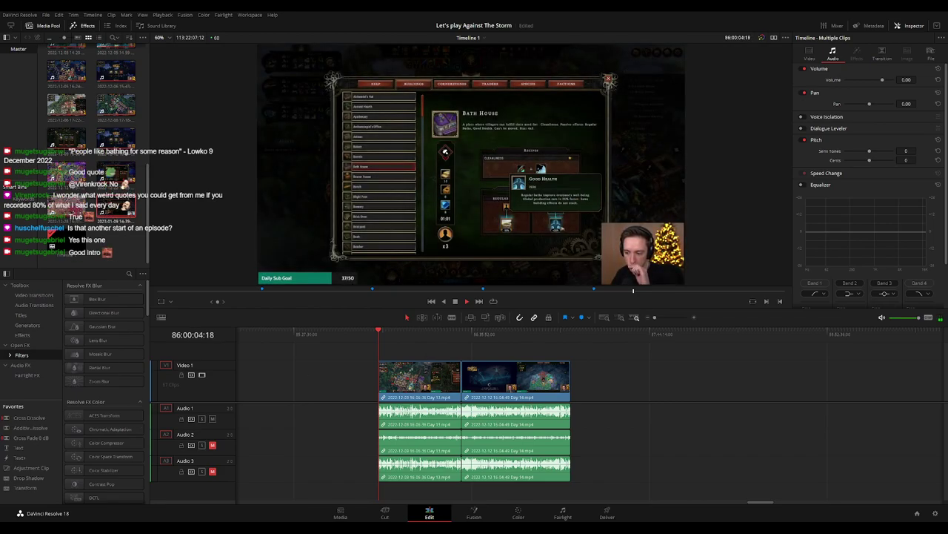
key("space")
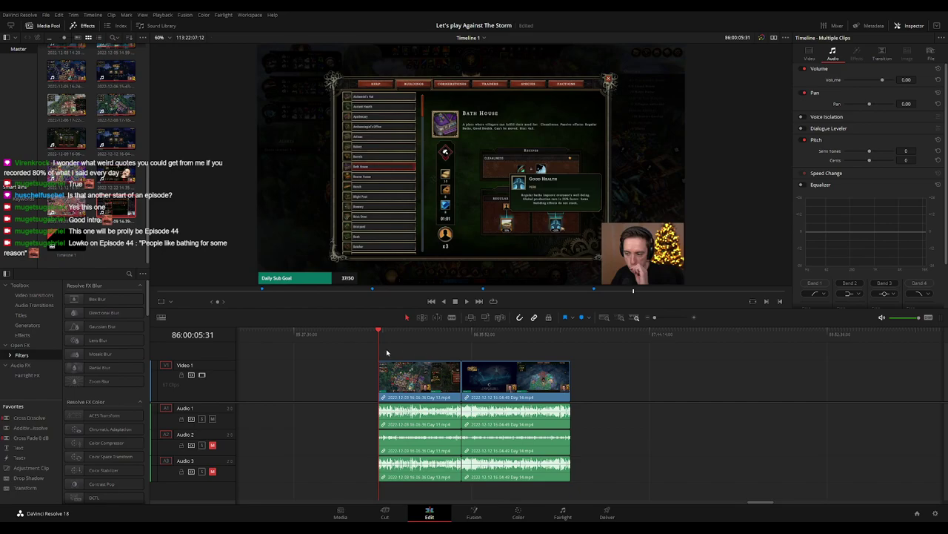
key("space")
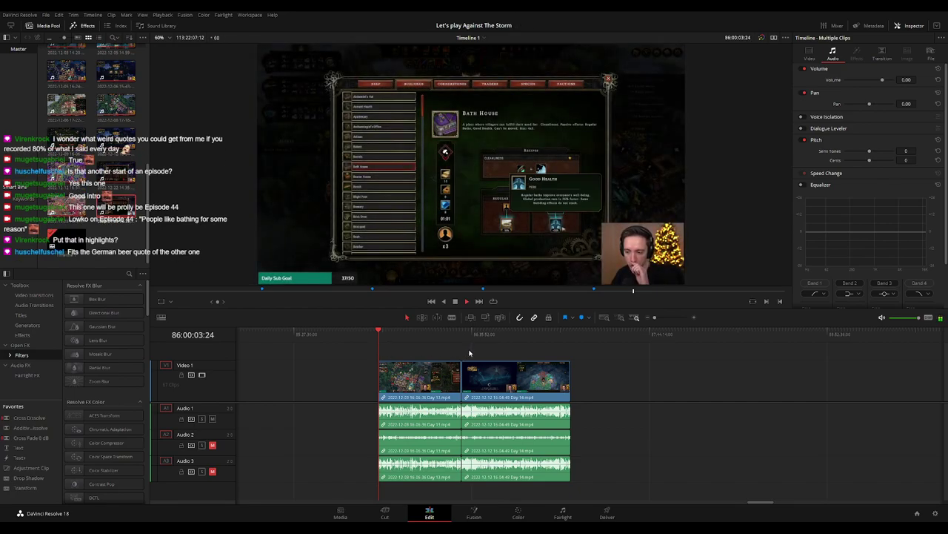
scroll(458, 353, "up", 3)
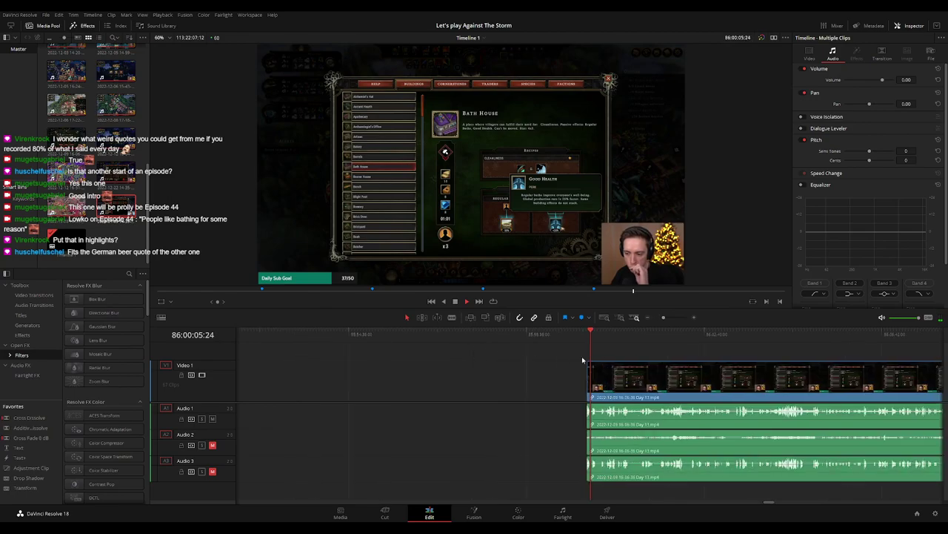
scroll(619, 354, "down", 1)
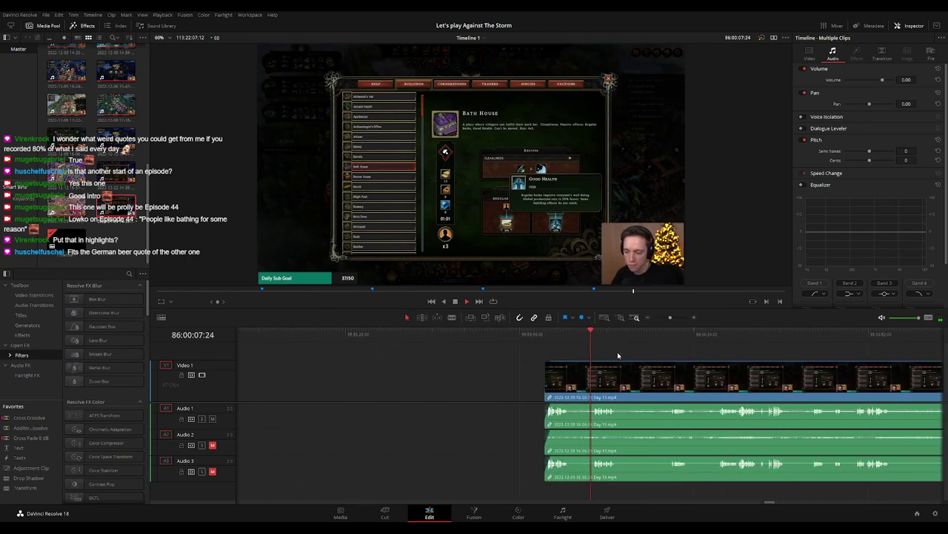
scroll(619, 355, "down", 1)
scroll(619, 354, "down", 2)
scroll(619, 354, "right", 2)
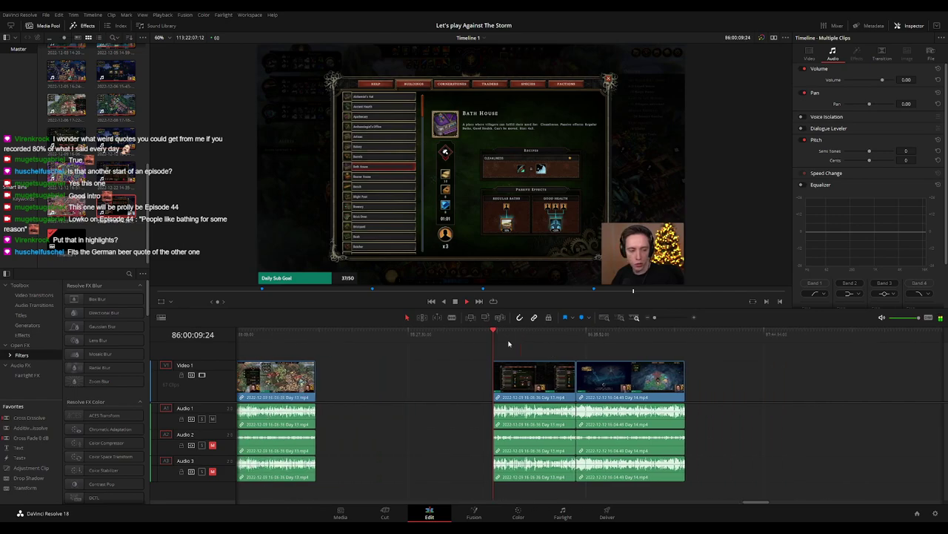
scroll(519, 345, "right", 1)
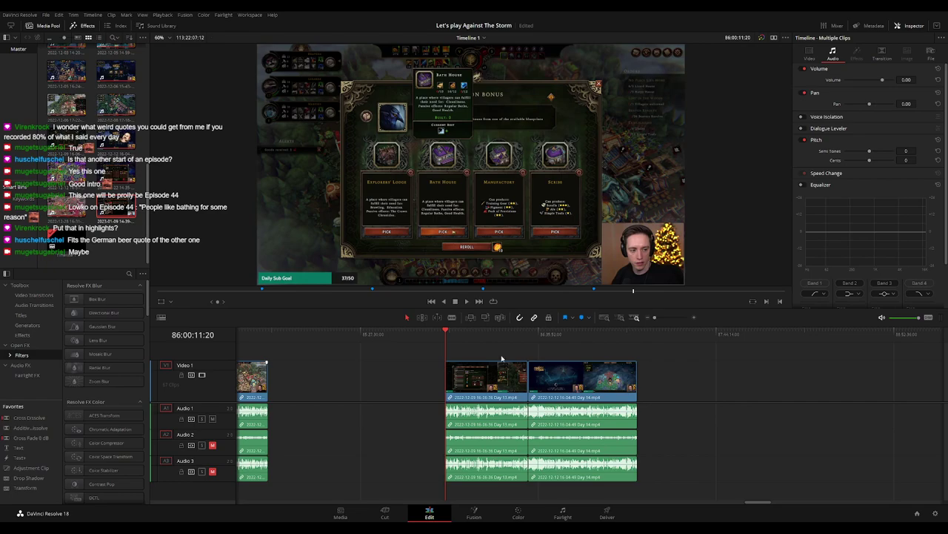
Replay the lead-up to the Day 13–Day 14 boundary.
left_click(528, 337)
scroll(549, 348, "up", 10)
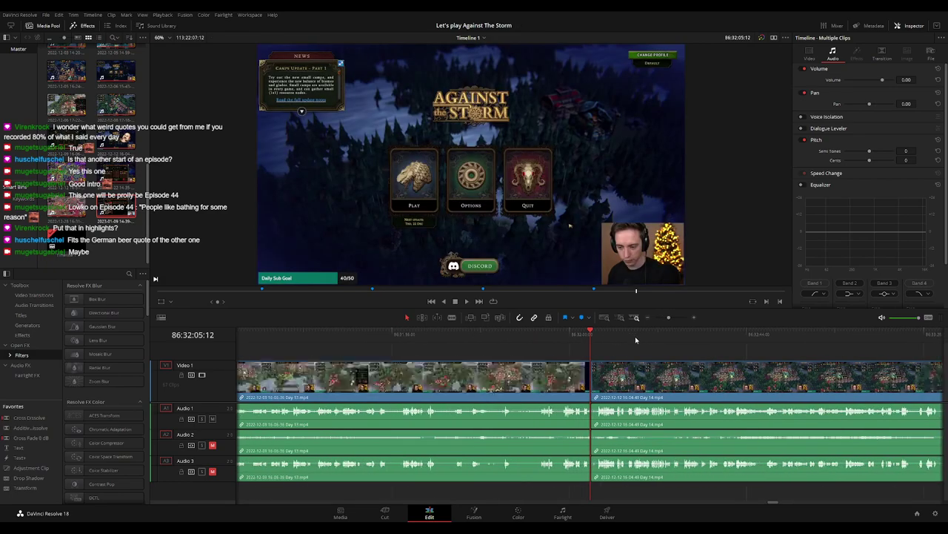
key("slash")
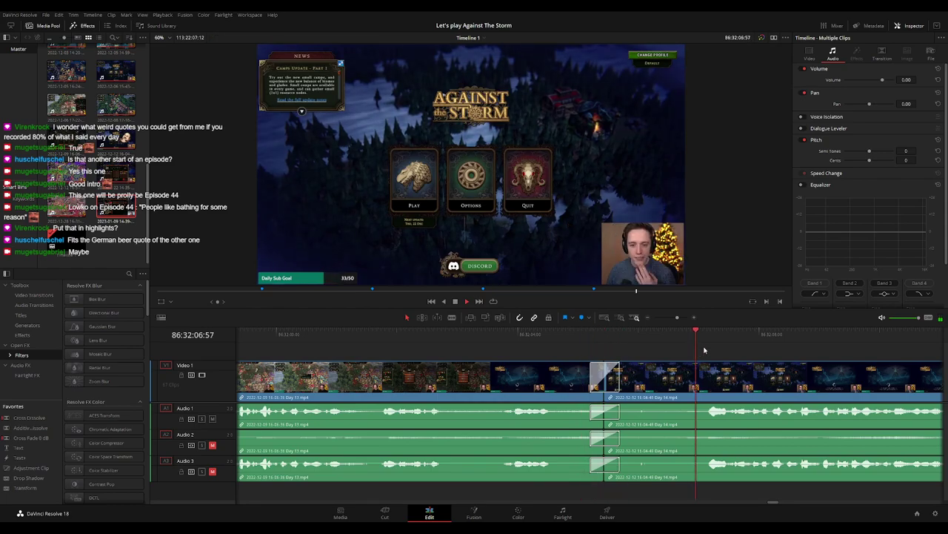
scroll(708, 355, "down", 10)
scroll(720, 358, "down", 5)
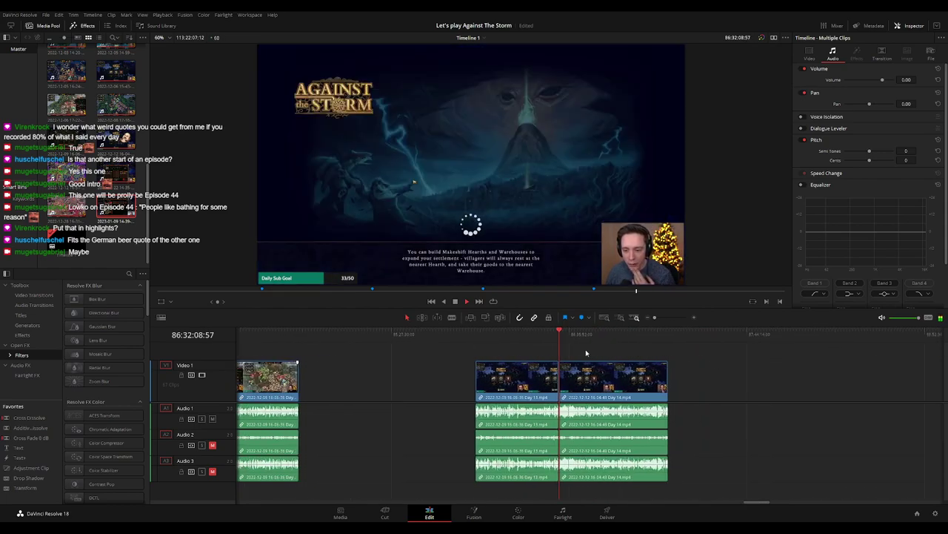
scroll(585, 349, "down", 5)
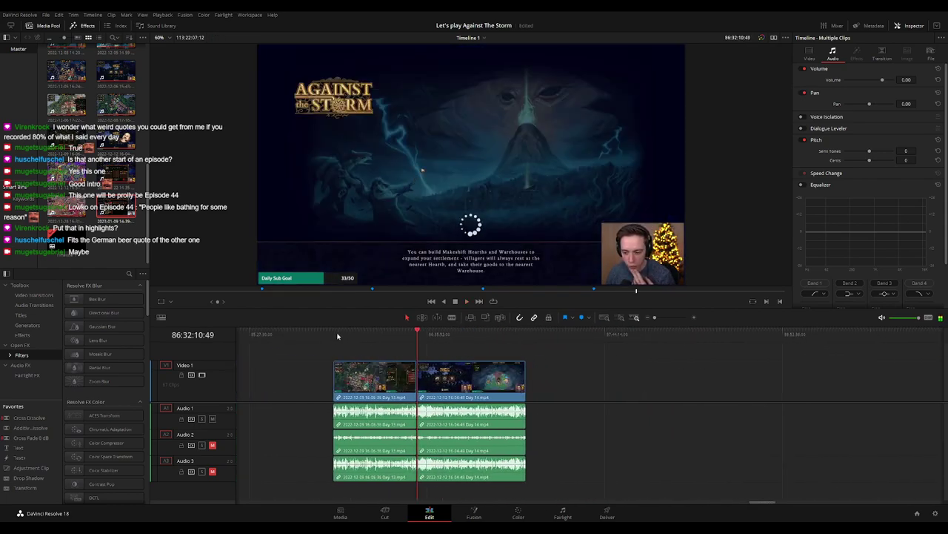
Scrub into Day 14 and blade the clip at 86:52:18:00 with Ctrl+B.
left_click_drag(428, 339, 468, 343)
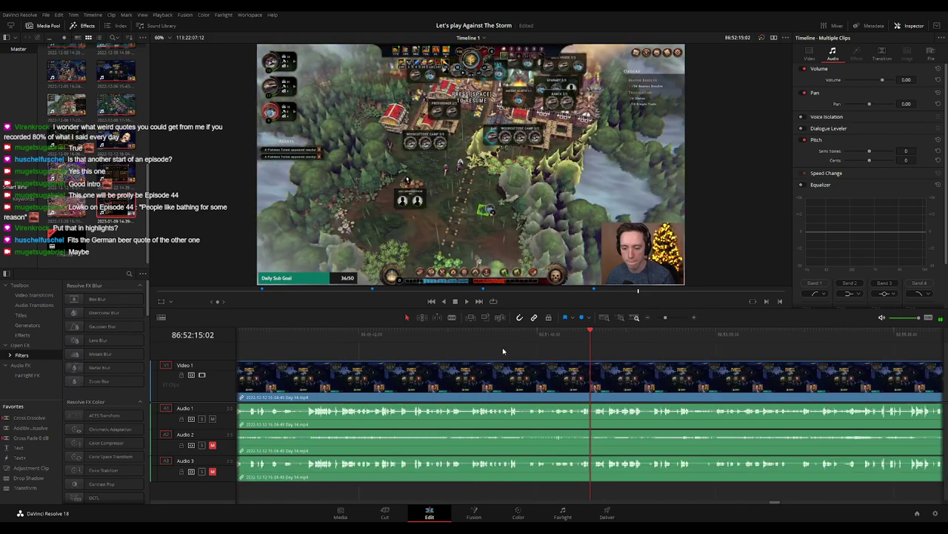
scroll(583, 340, "up", 5)
left_click_drag(583, 341, 537, 340)
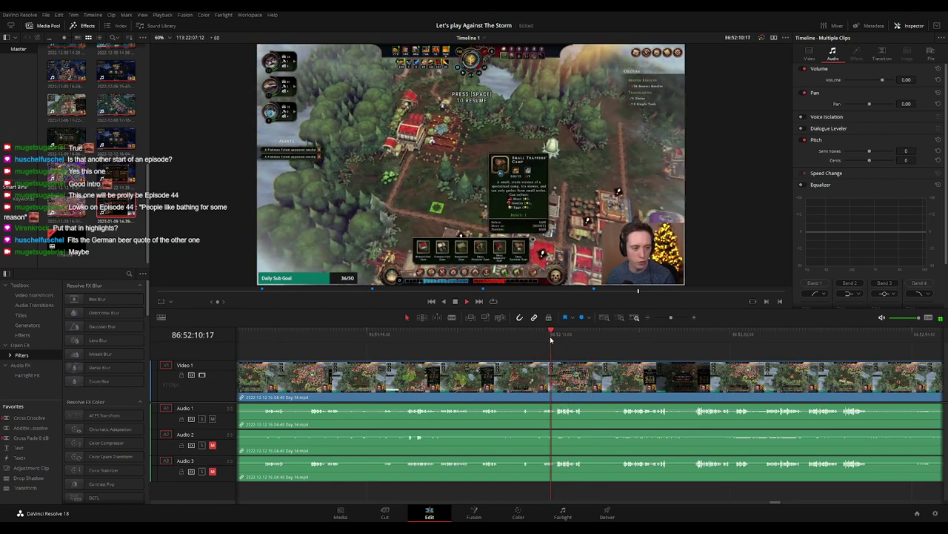
left_click_drag(537, 340, 622, 341)
key("space")
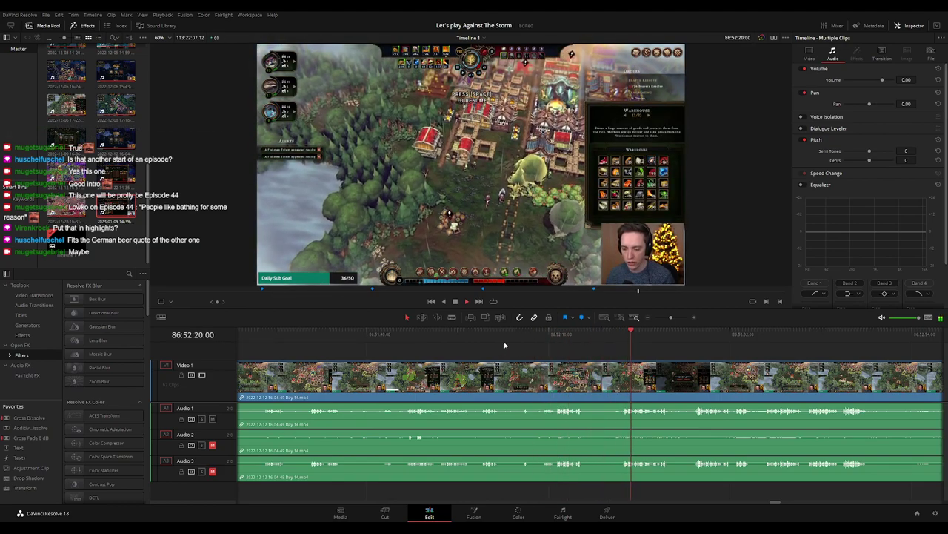
scroll(521, 358, "up", 2)
left_click_drag(492, 334, 426, 344)
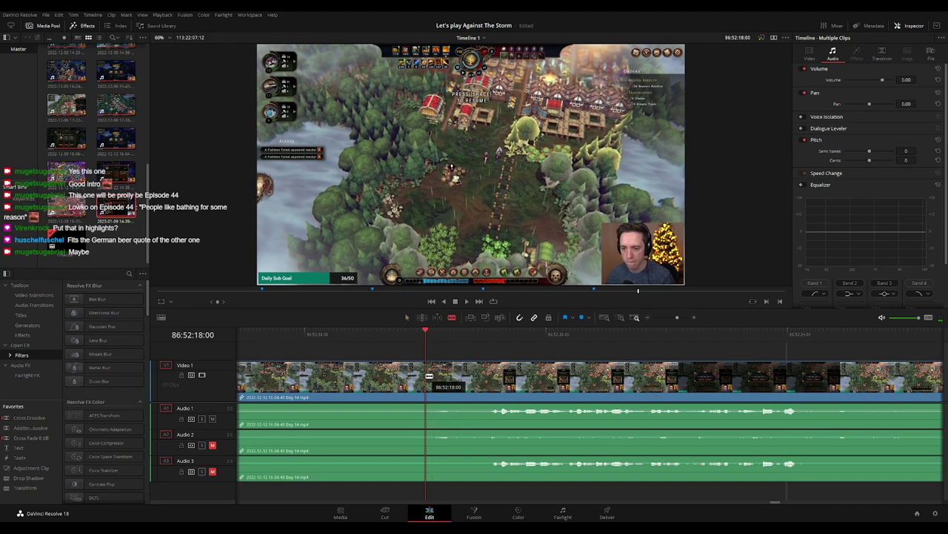
key("ctrl+b")
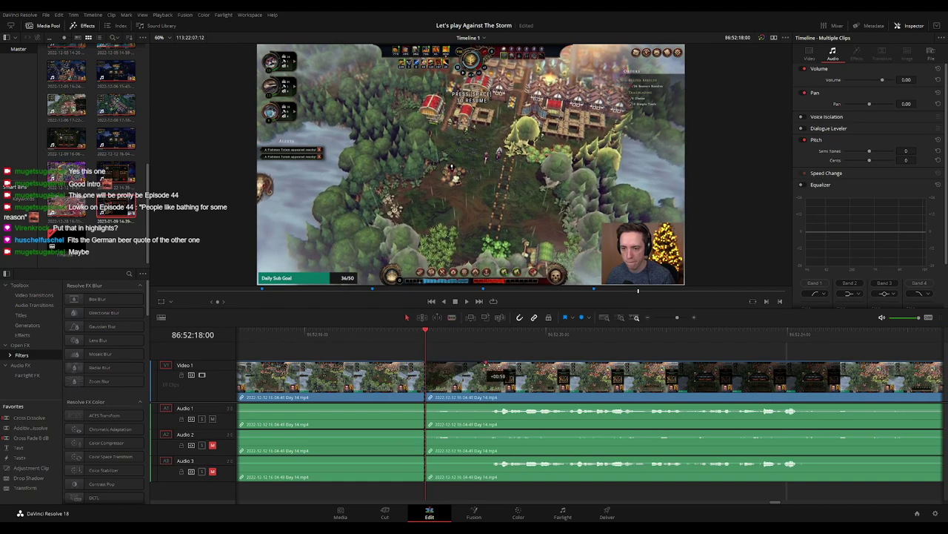
Slide the later Day 14 piece to the cut and add fade-outs and fade-ins on Audio 1–3.
mouse_move(483, 364)
left_mouse_down()
mouse_move(376, 363)
mouse_move(386, 388)
mouse_move(364, 404)
left_mouse_up()
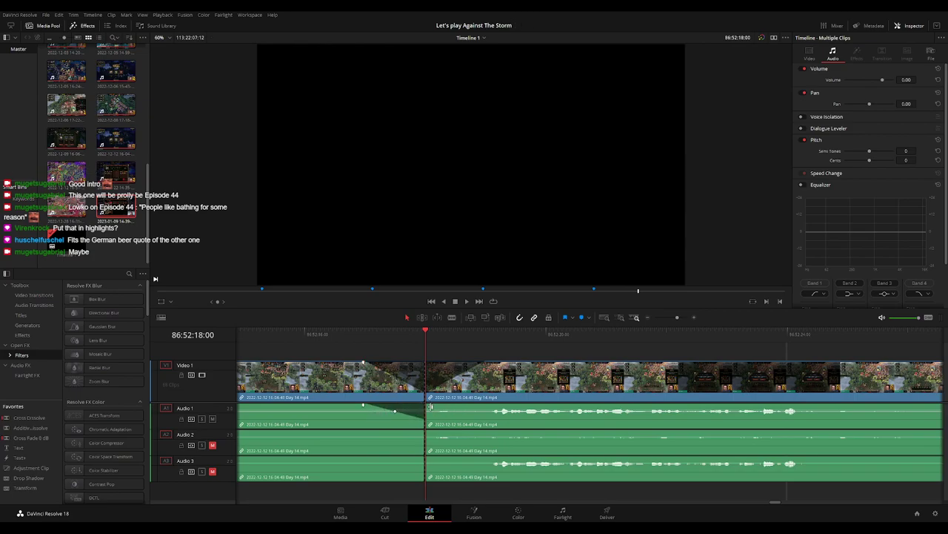
left_click_drag(426, 404, 481, 405)
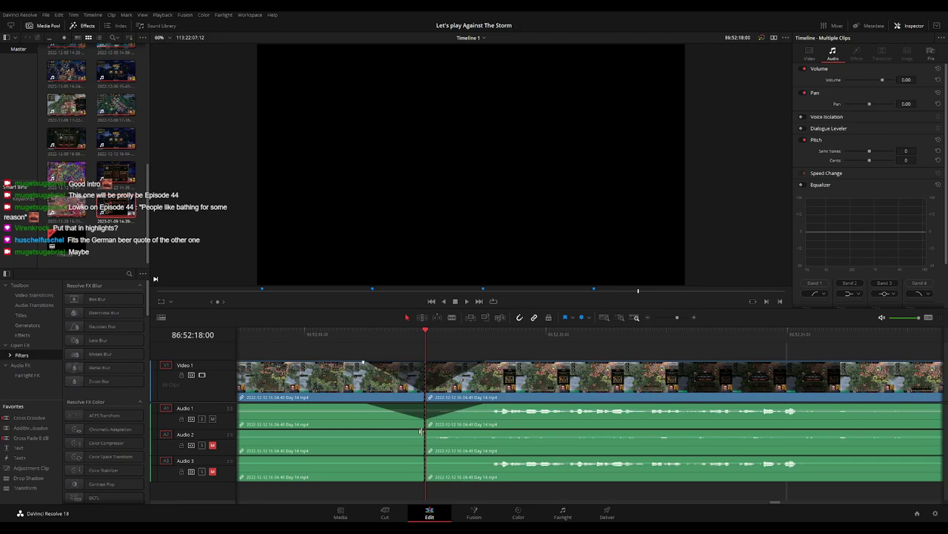
left_click_drag(423, 431, 362, 432)
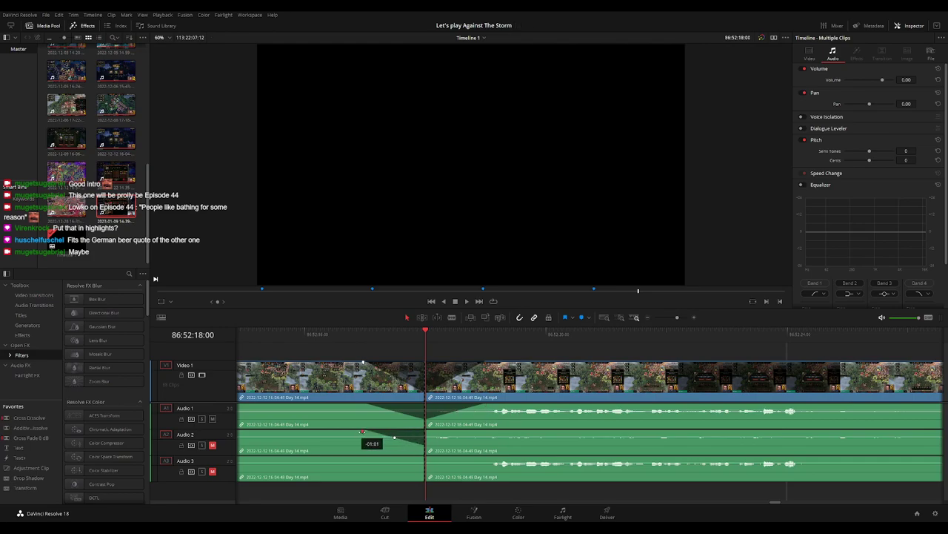
left_click_drag(426, 431, 487, 431)
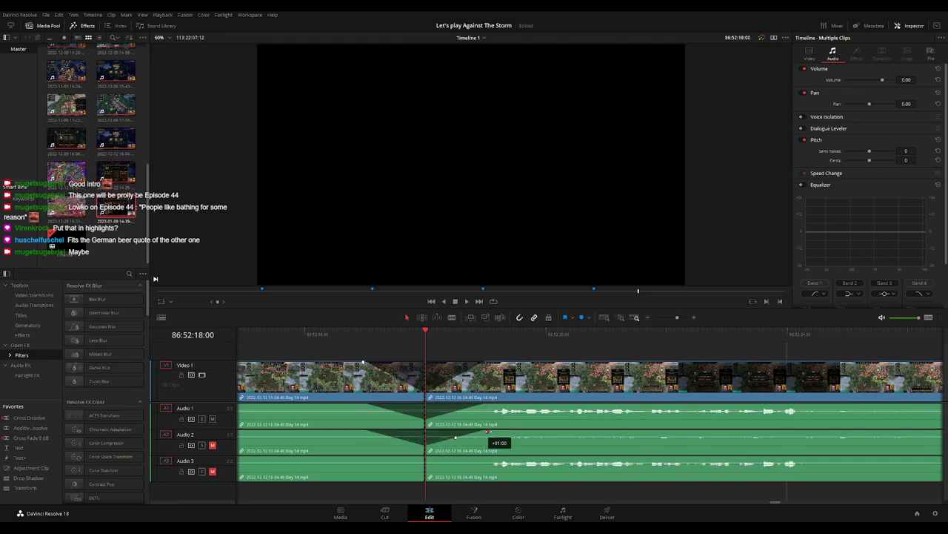
left_click_drag(423, 458, 363, 458)
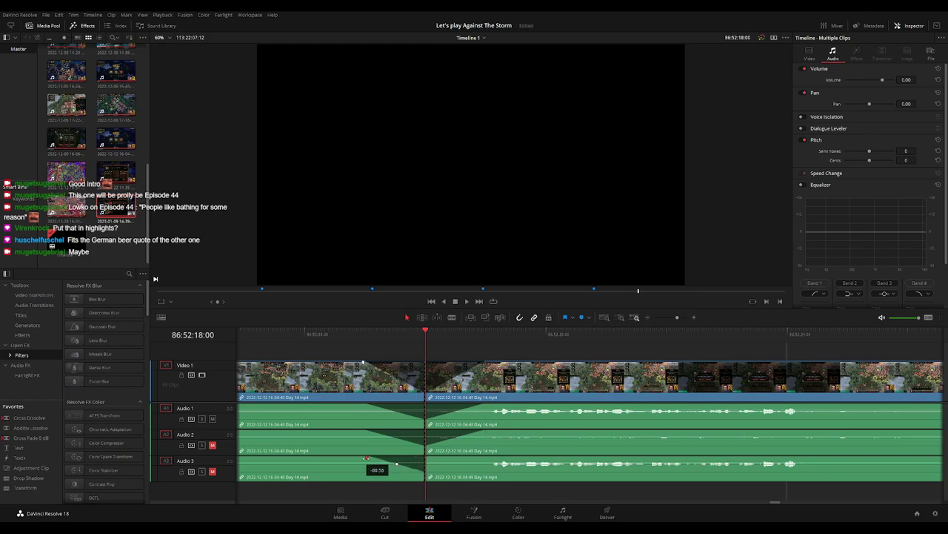
left_click_drag(426, 457, 487, 458)
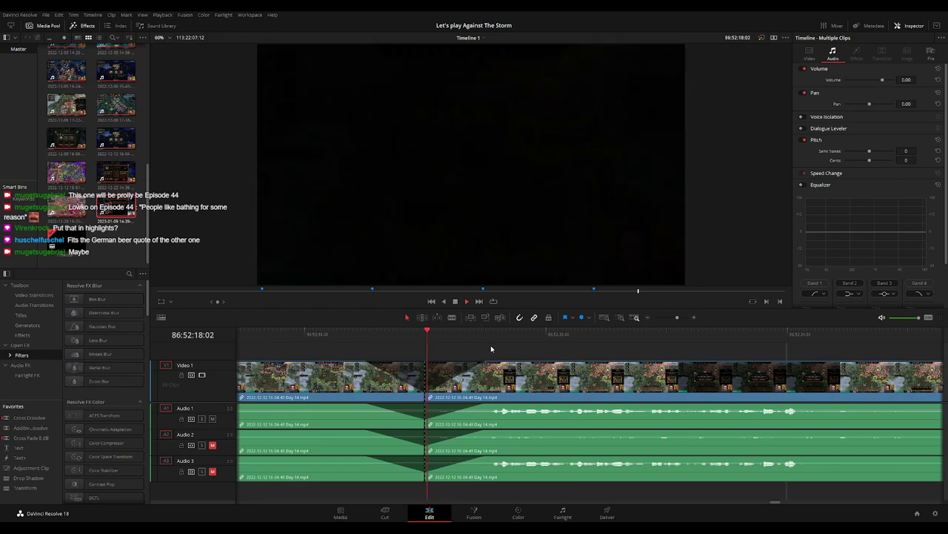
Play back from just before the cut to hear the fades.
left_click_drag(426, 337, 427, 340)
key("space")
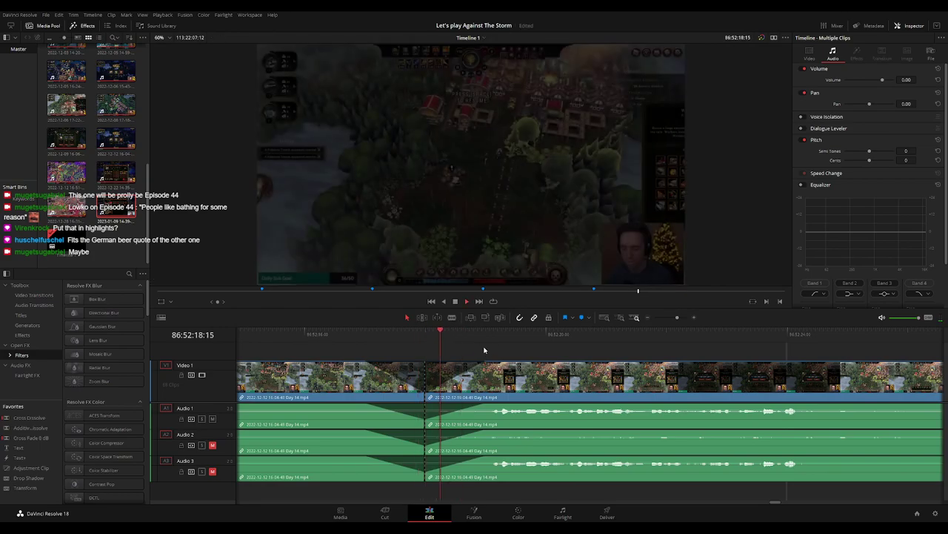
scroll(601, 353, "down", 3)
Move the last clip further right along the timeline and deselect it.
scroll(629, 351, "down", 2)
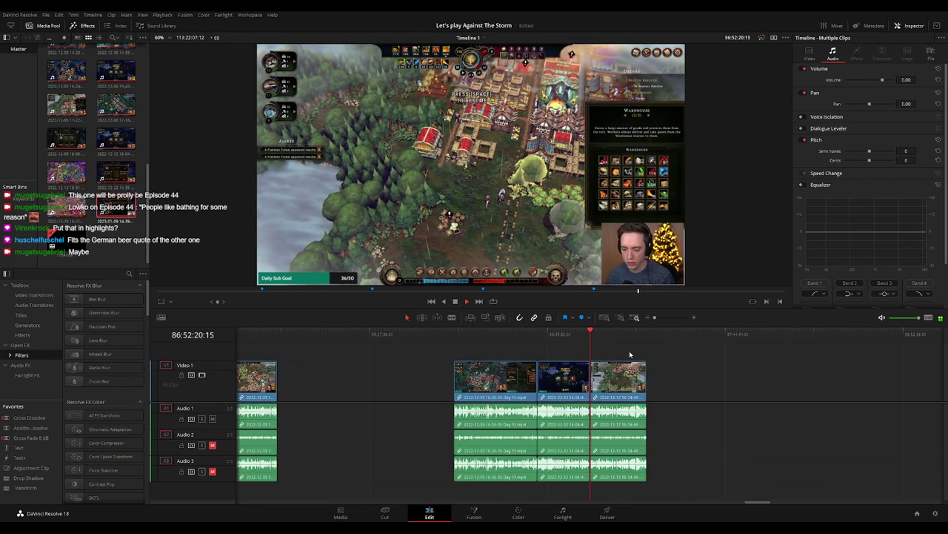
scroll(492, 354, "down", 2)
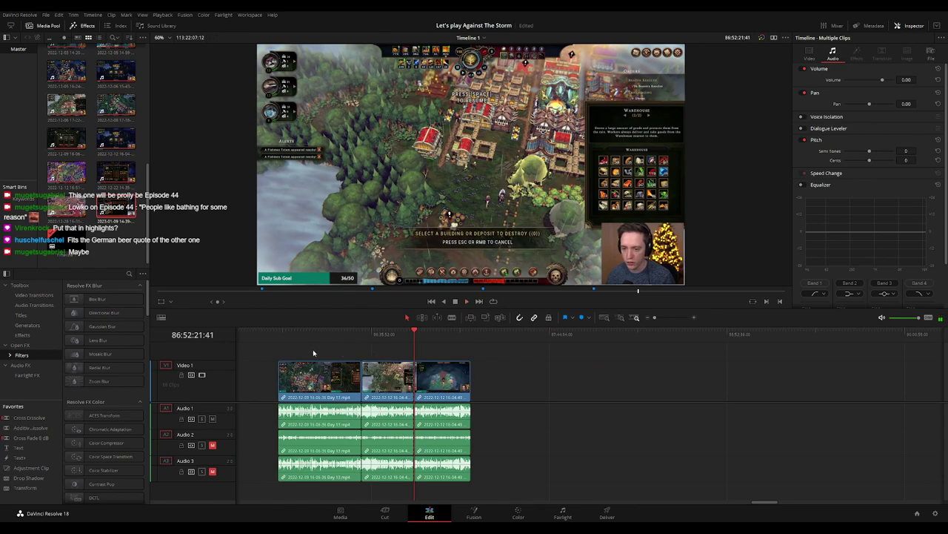
left_click(275, 338)
left_click(409, 337)
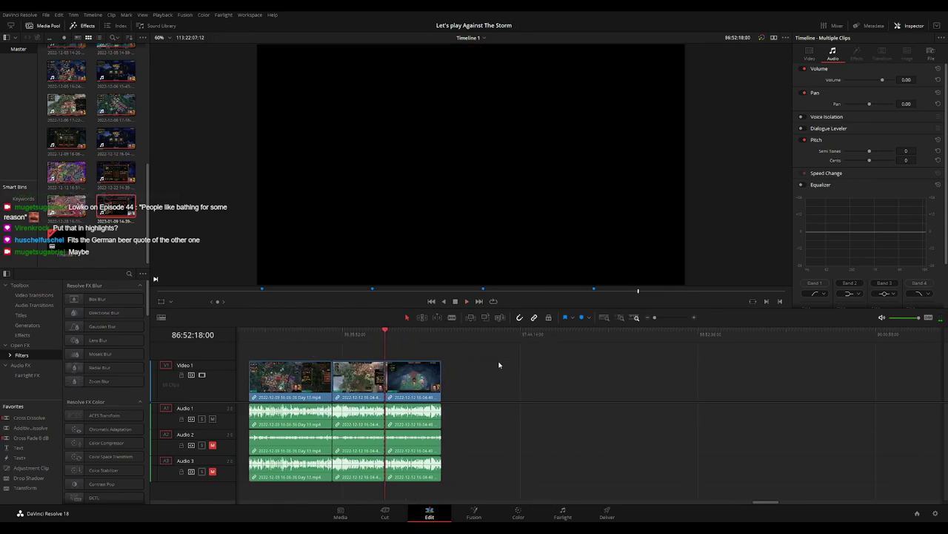
scroll(390, 363, "right", 5)
left_click_drag(304, 378, 559, 379)
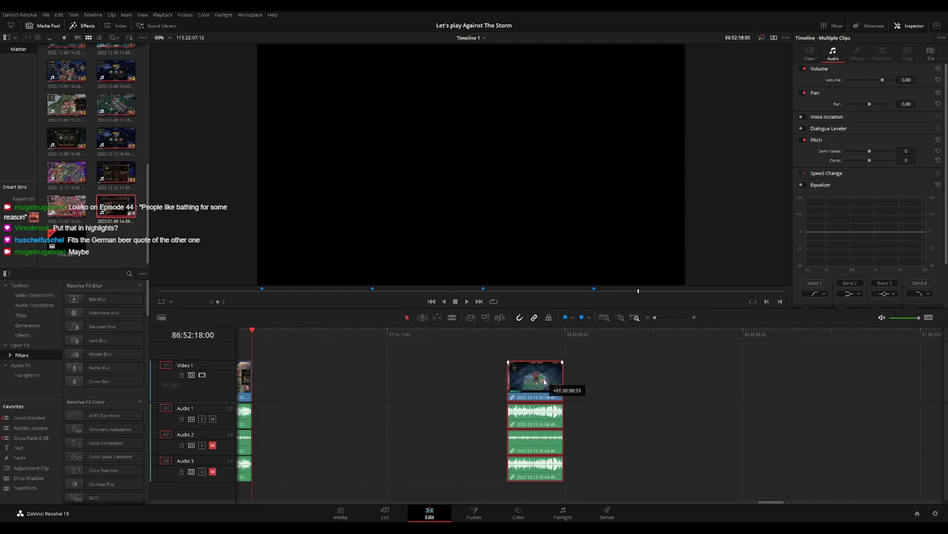
left_click(274, 348)
Scrub the playhead back toward 88:00:00:00 and undo the previous change.
left_click_drag(262, 343, 431, 361)
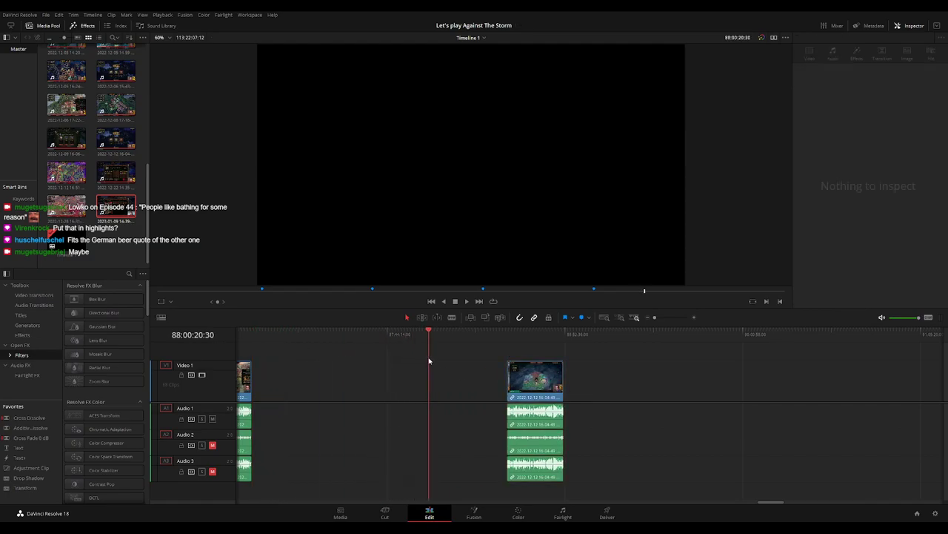
scroll(565, 344, "up", 2)
left_click_drag(590, 337, 579, 341)
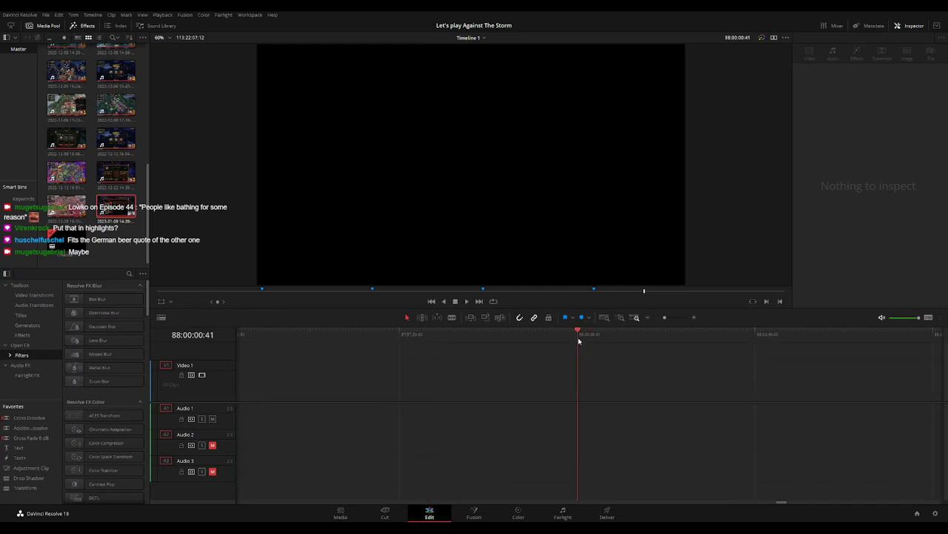
key("Left")
key("Left")
key("Left")
key("Left")
key("Left")
key("Left")
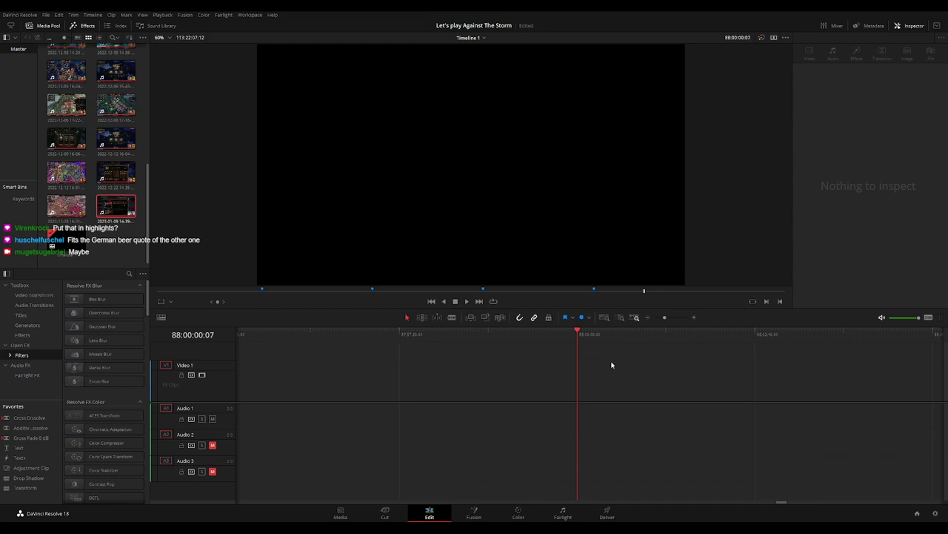
key("ctrl+z")
key("ctrl+z")
left_click(661, 361)
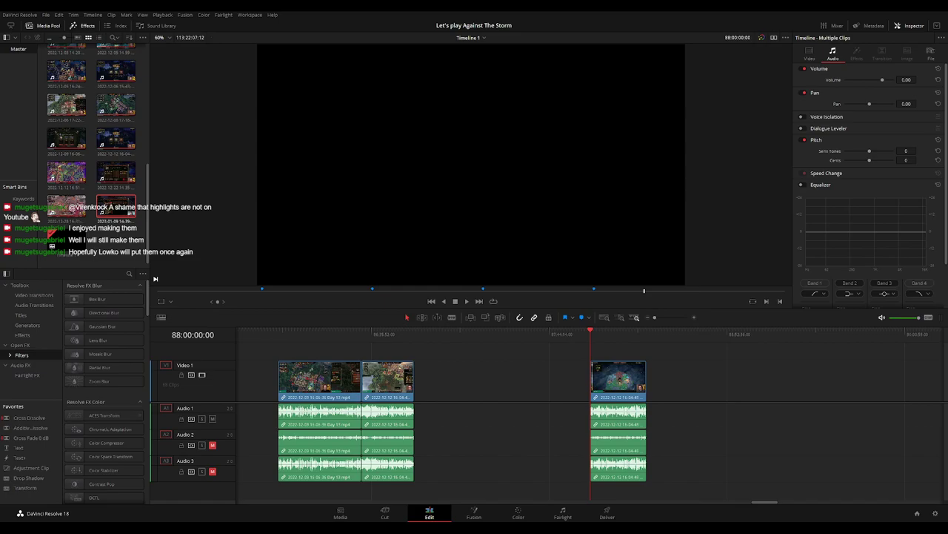
left_click_drag(668, 356, 451, 359)
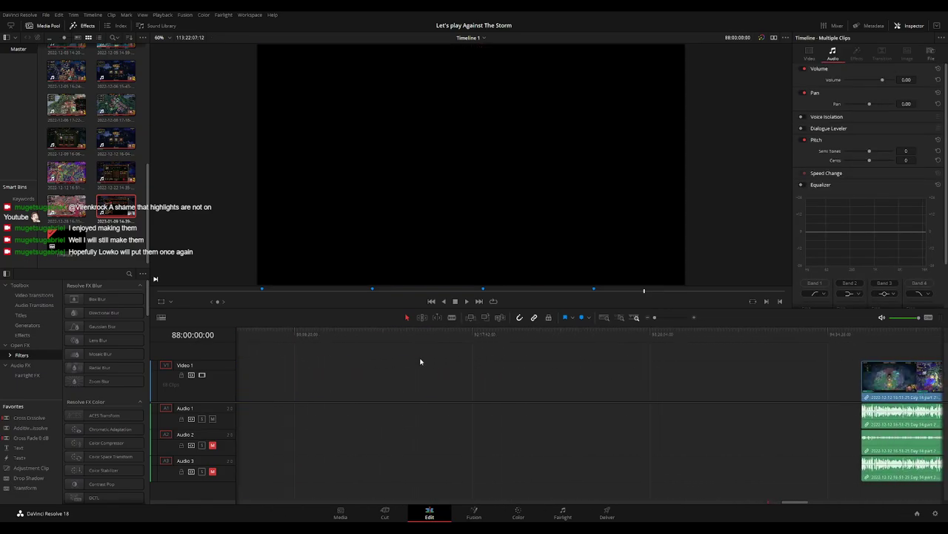
scroll(478, 395, "down", 2)
Delete the empty gap before the Day 14 part 2 clip and play across the join.
left_click(478, 393)
key("Delete")
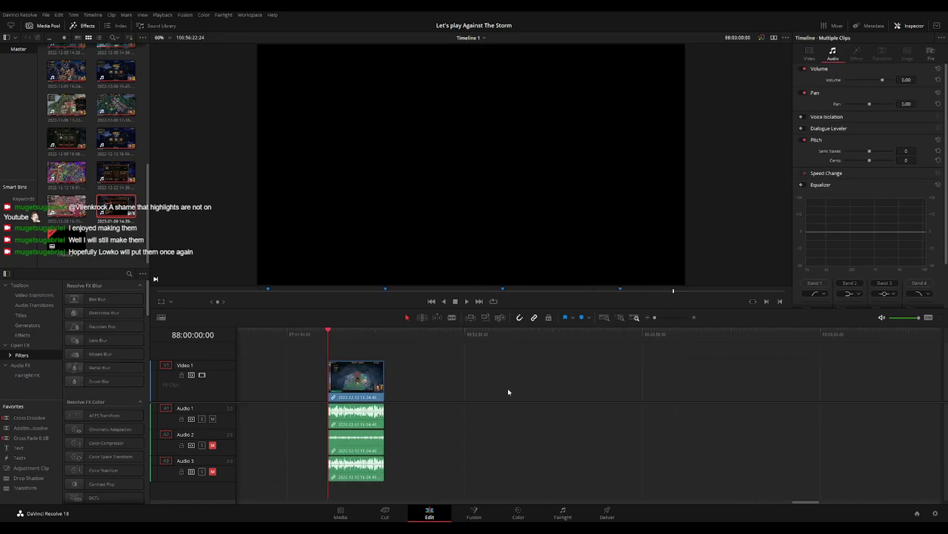
left_click(379, 339)
scroll(379, 339, "up", 3)
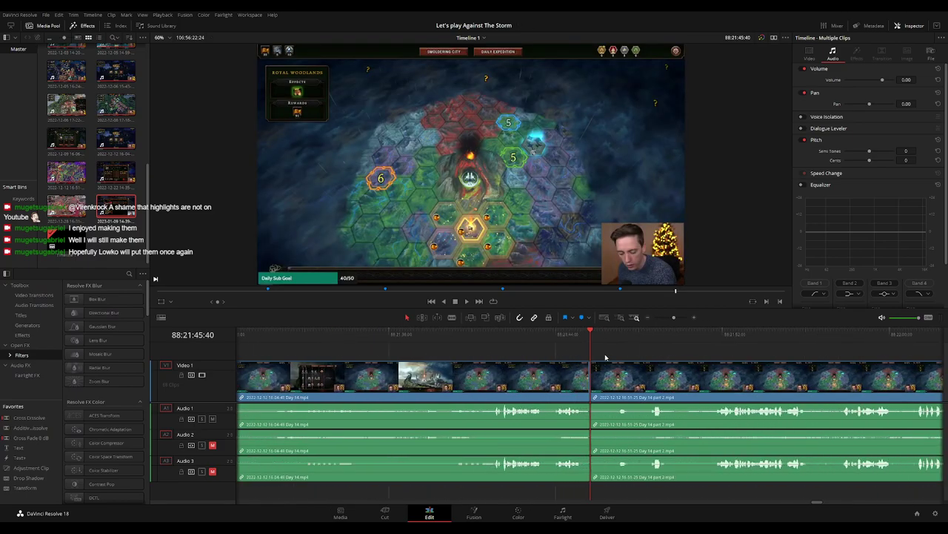
left_click(449, 341)
key("space")
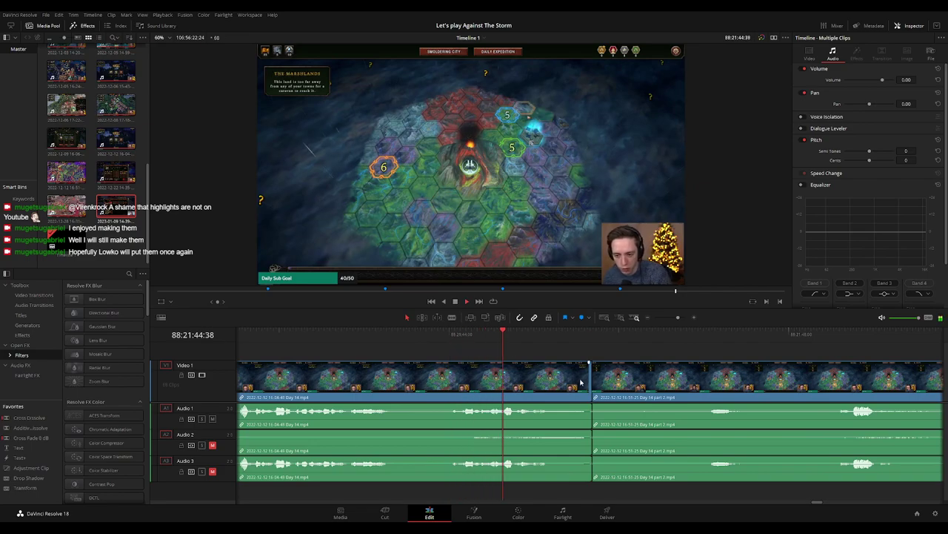
Add a cross dissolve at the join with Ctrl+T, then undo it.
left_click(592, 387)
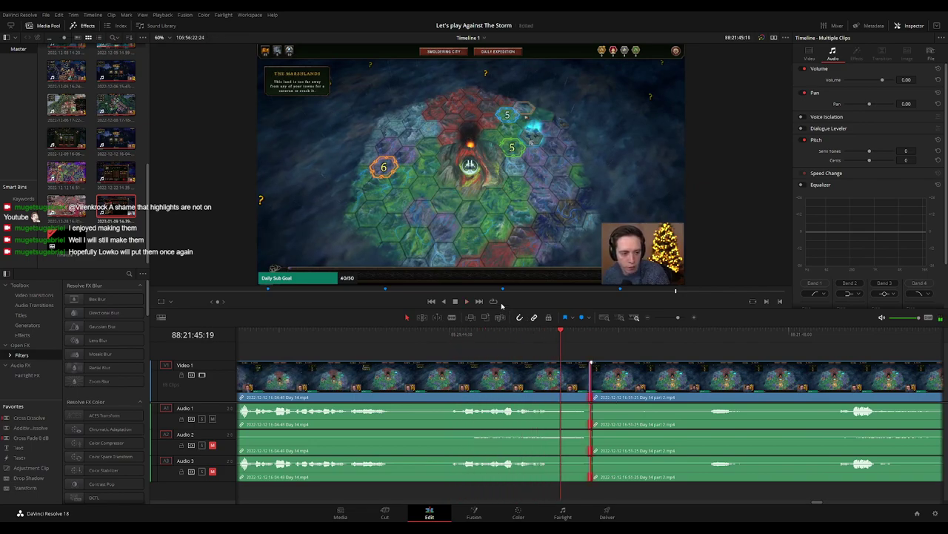
key("ctrl+t")
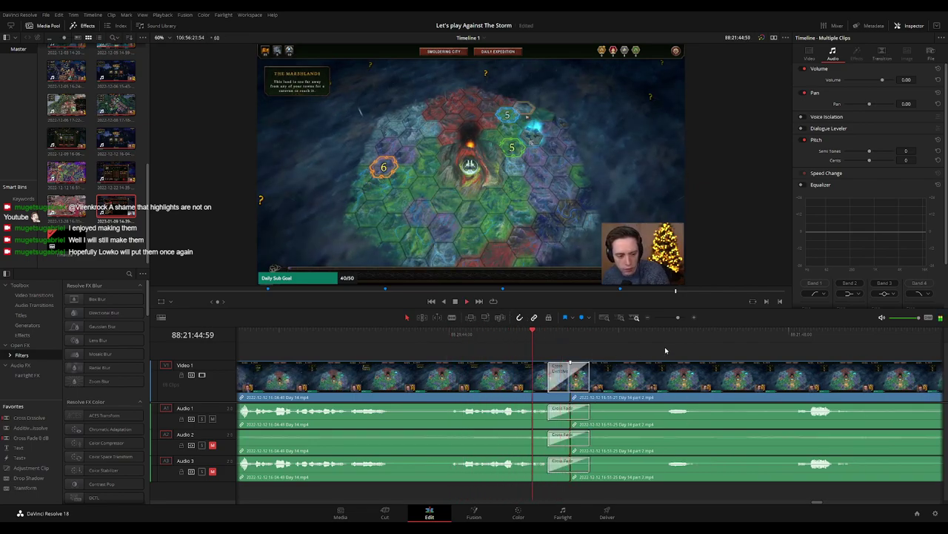
key("ctrl+z")
scroll(679, 351, "down", 3)
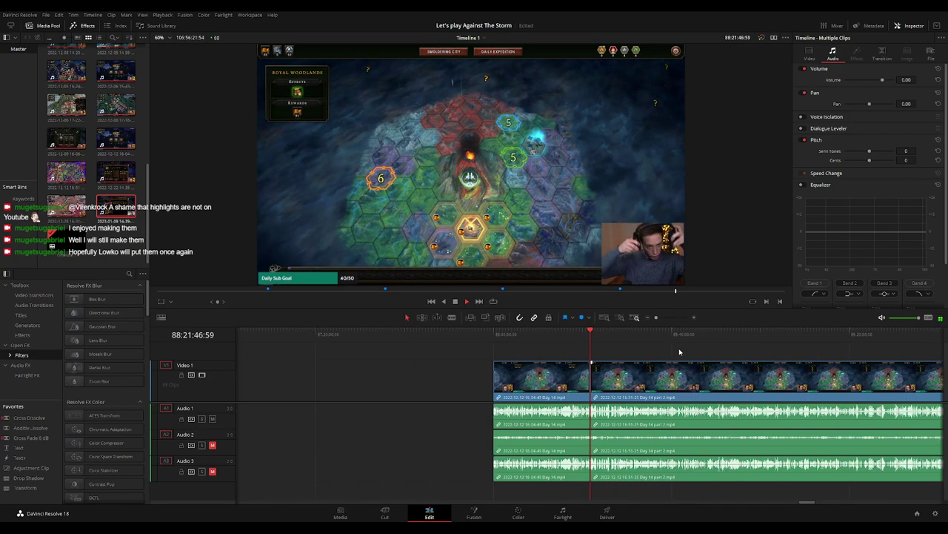
scroll(522, 356, "down", 3)
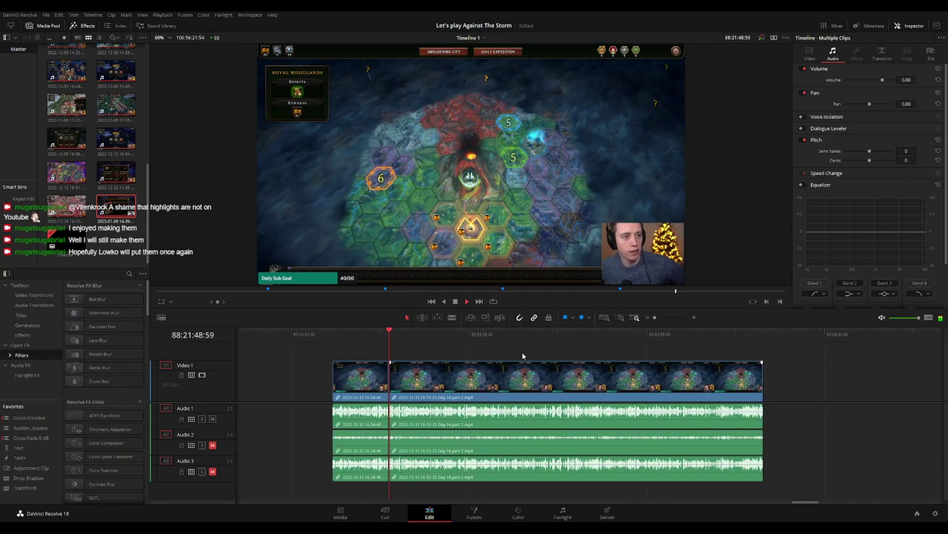
Scrub the Day 14 part 2 footage and split all tracks at the chosen cut.
left_click(334, 339)
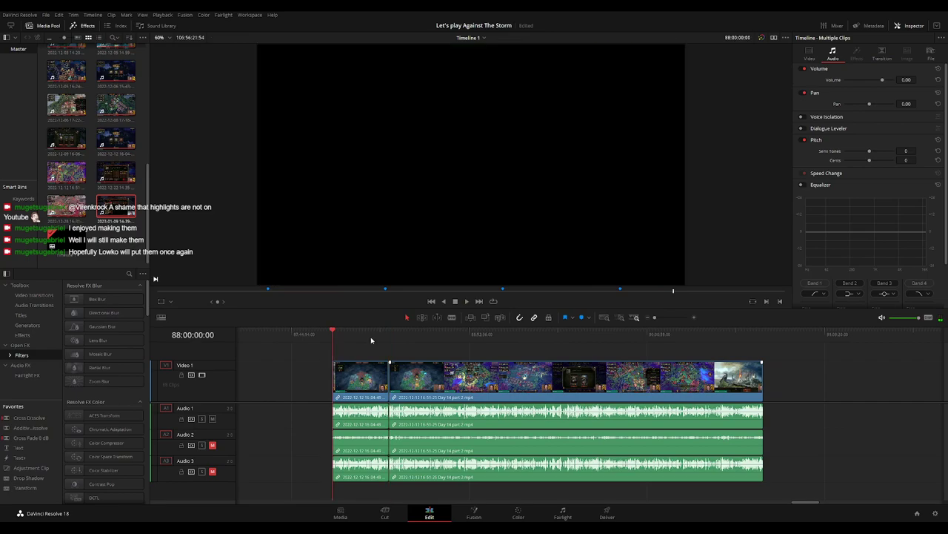
left_click_drag(393, 339, 469, 343)
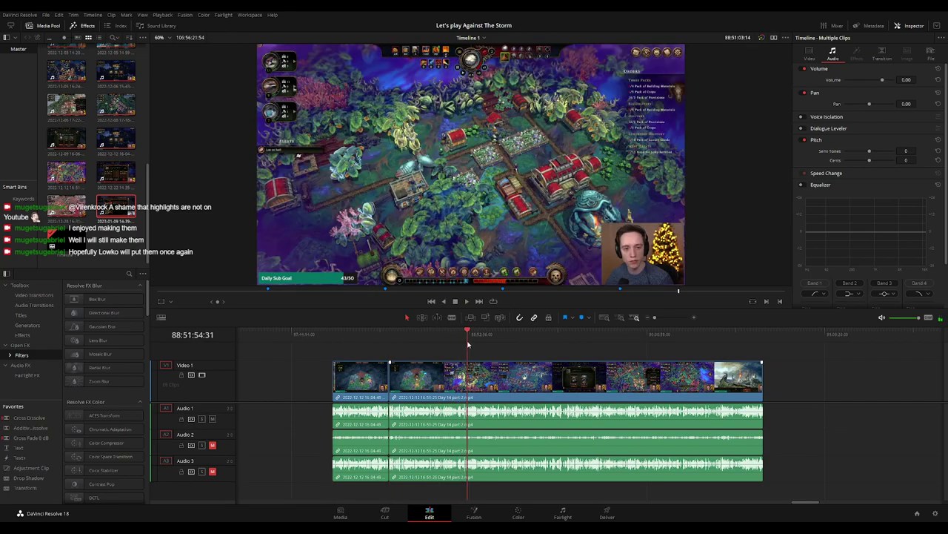
scroll(575, 342, "up", 3)
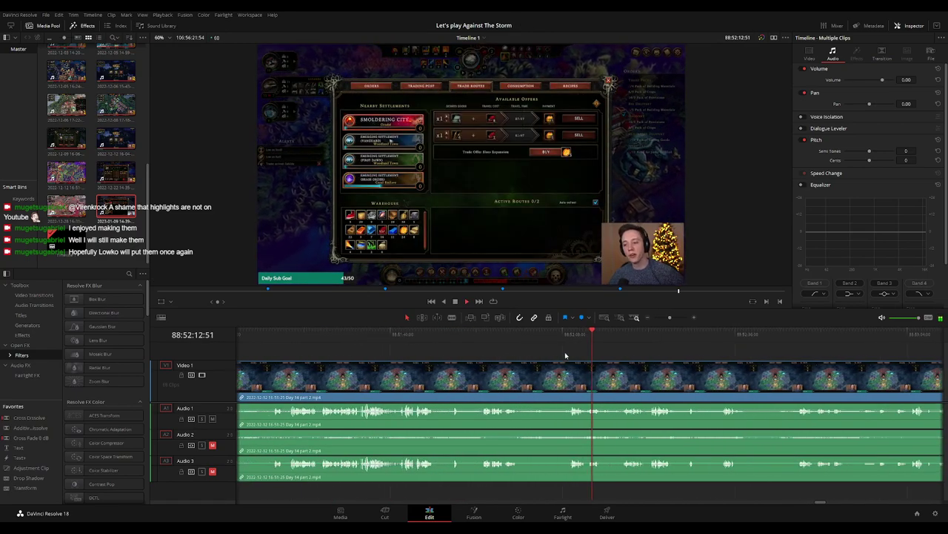
mouse_move(575, 341)
left_mouse_down()
mouse_move(492, 341)
mouse_move(625, 340)
left_mouse_up()
scroll(536, 360, "up", 2)
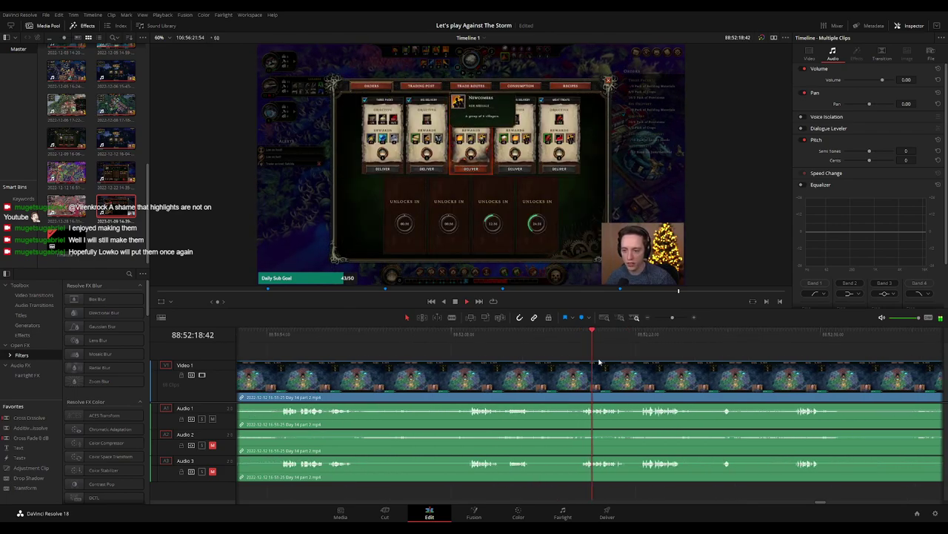
mouse_move(486, 341)
left_mouse_down()
mouse_move(514, 338)
mouse_move(386, 356)
left_mouse_up()
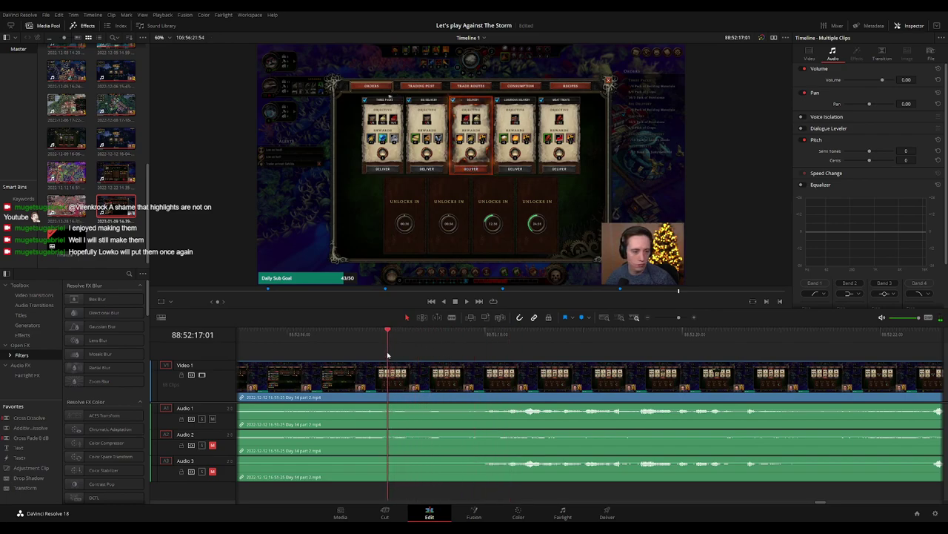
key("ctrl+b")
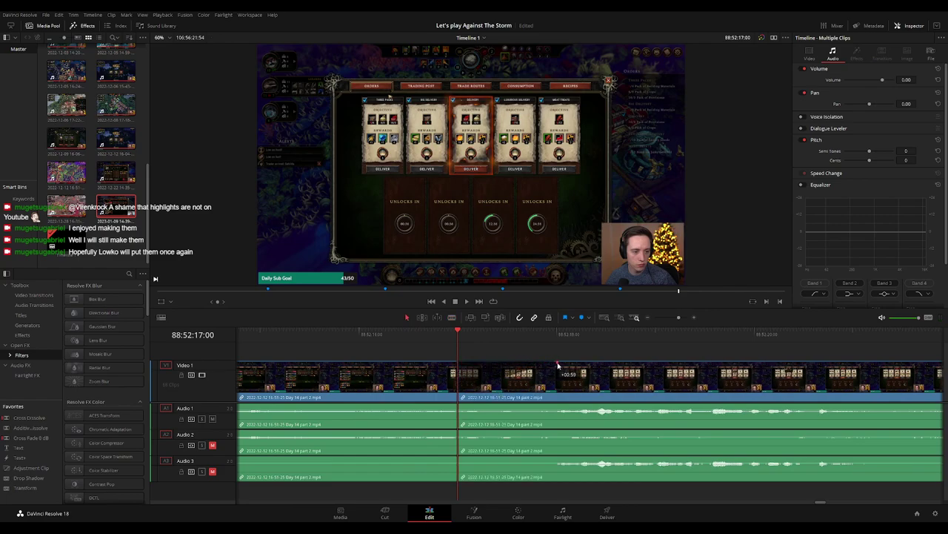
Add roughly one-second fade-outs and fade-ins on Audio 1, 2 and 3 at the new cut.
left_click_drag(560, 365, 352, 364)
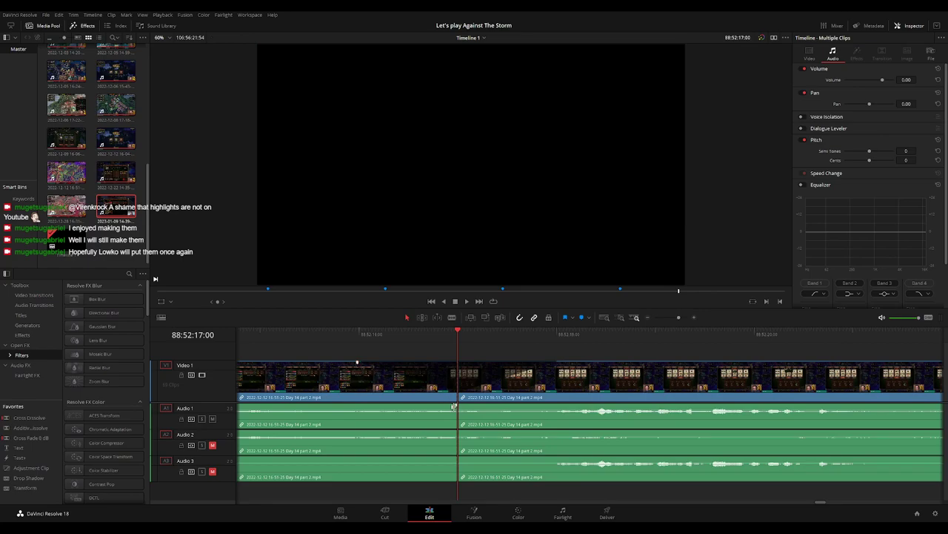
left_click_drag(455, 406, 359, 406)
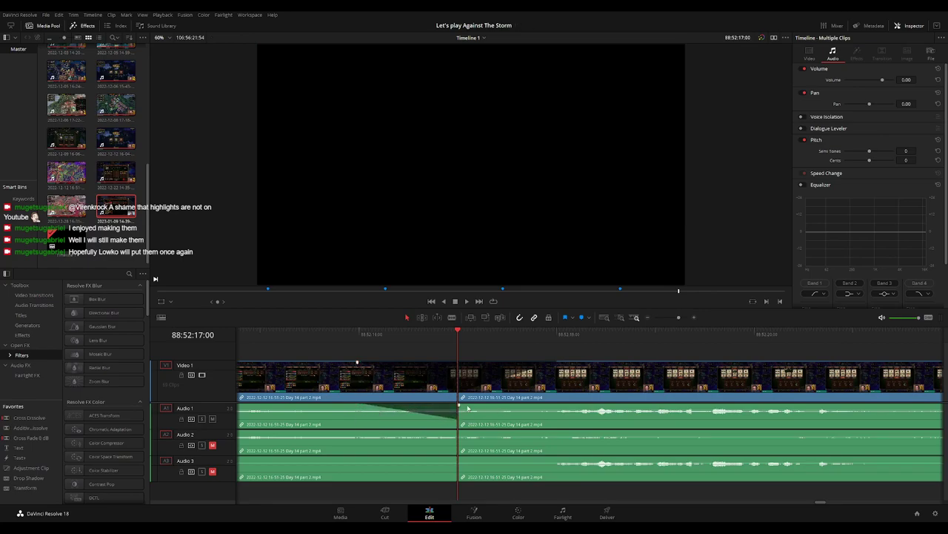
left_click_drag(468, 408, 559, 406)
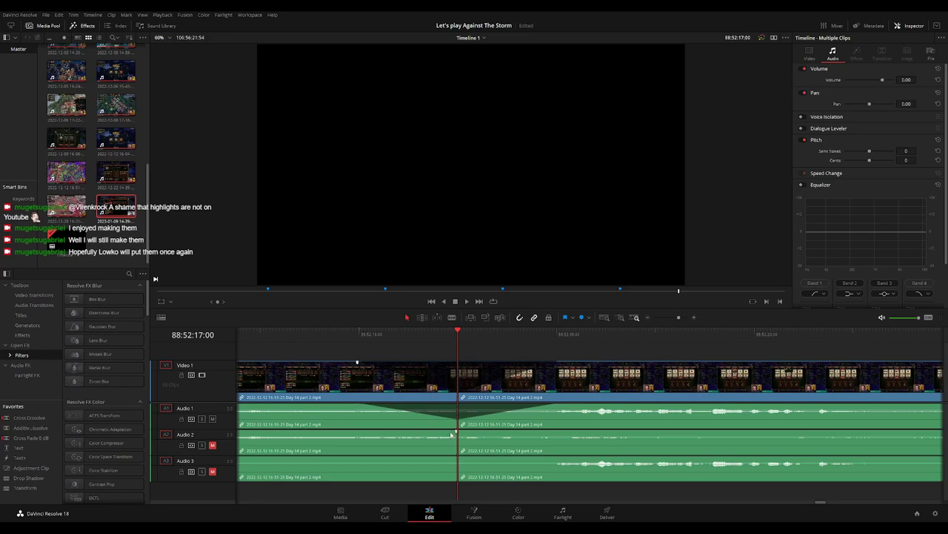
left_click_drag(448, 434, 357, 432)
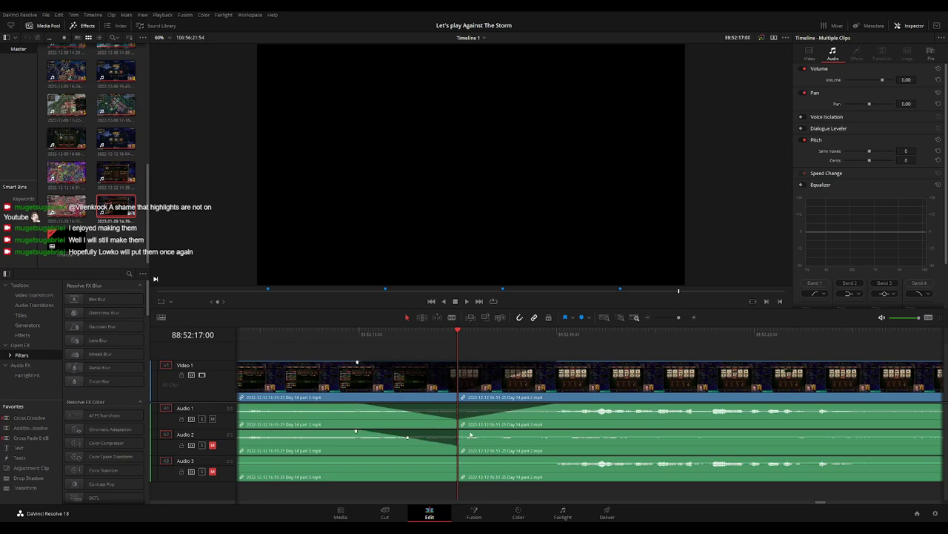
left_click_drag(460, 432, 558, 432)
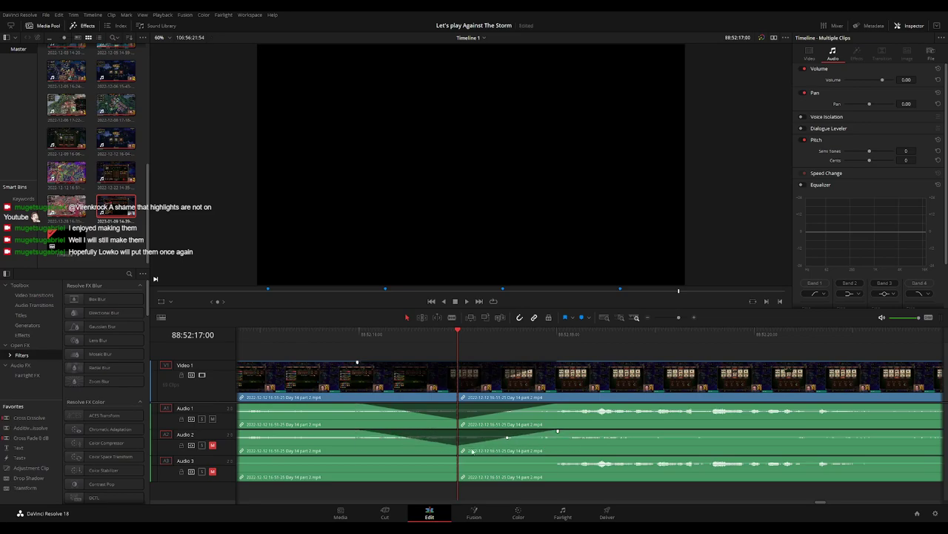
left_click_drag(455, 458, 355, 458)
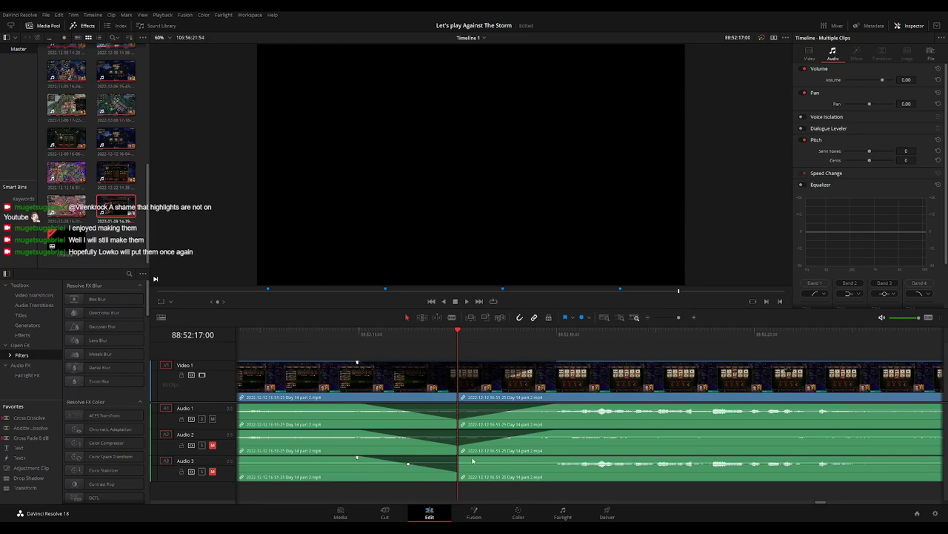
left_click_drag(459, 458, 559, 458)
scroll(645, 357, "down", 3)
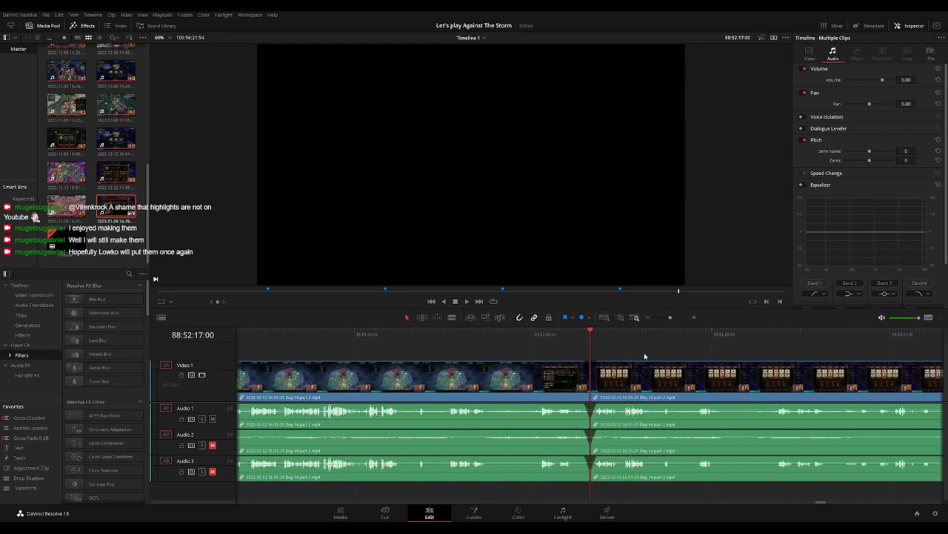
Play back the timeline to check the fades, then return to the start.
key("space")
scroll(644, 351, "down", 3)
scroll(644, 351, "down", 2)
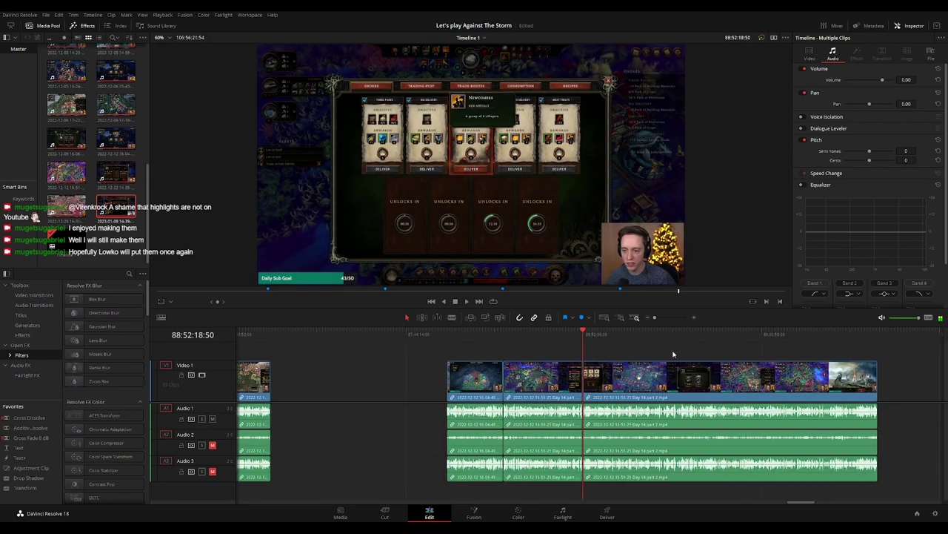
scroll(673, 354, "right", 5)
key("Home")
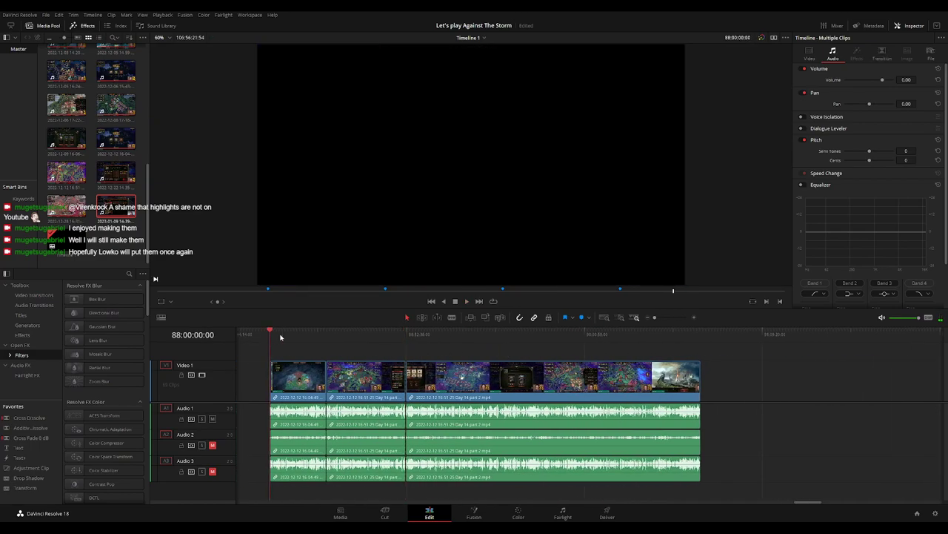
left_click(553, 369)
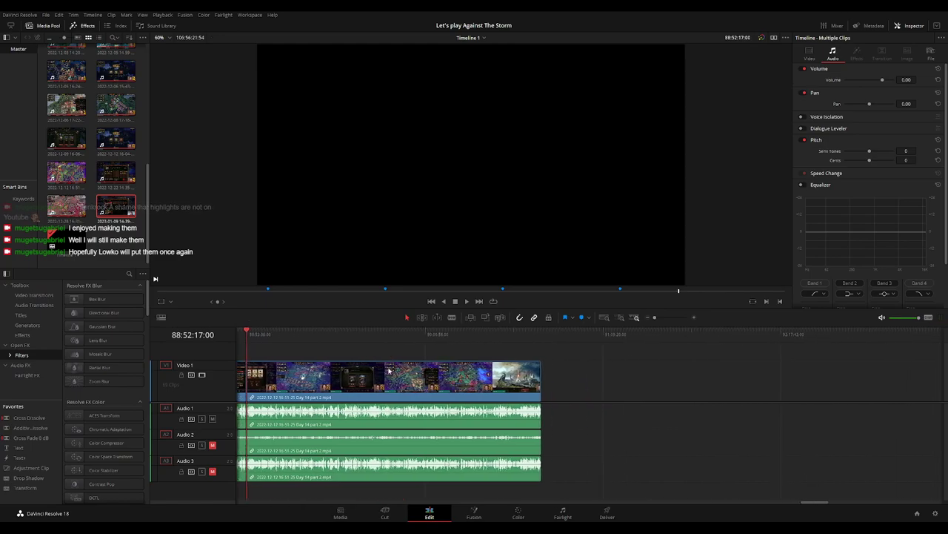
left_click(414, 356)
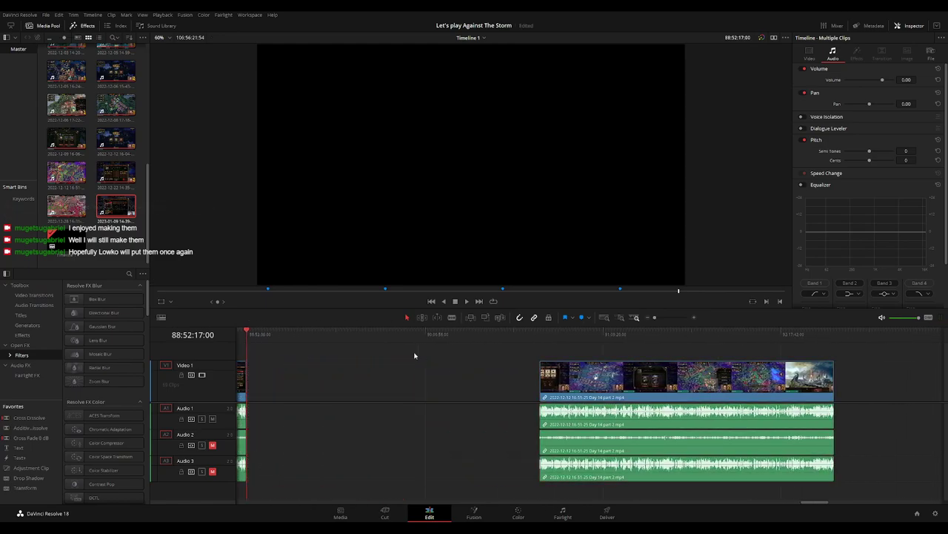
Park the playhead at 90:00:00:00 and snap the long Day 14 part 2 clip to it.
scroll(379, 358, "left", 2)
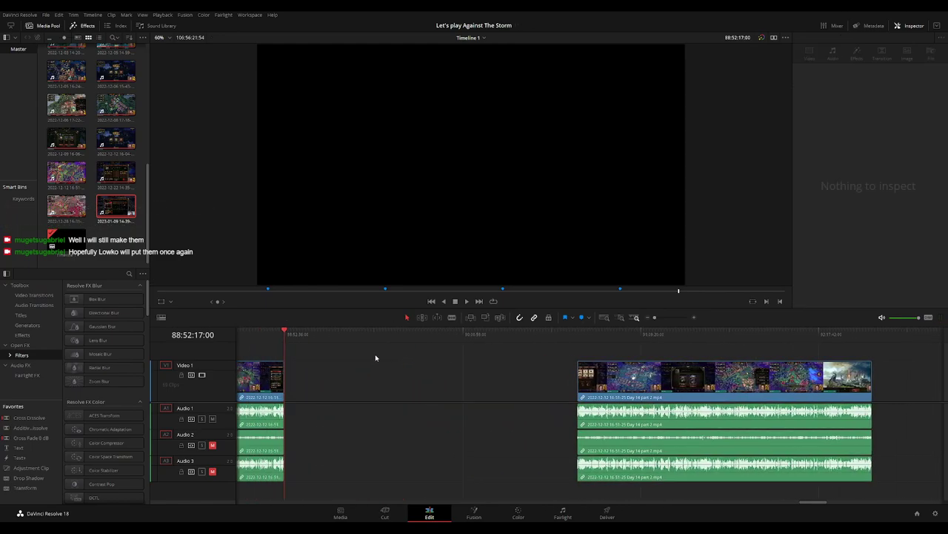
left_click_drag(292, 338, 461, 346)
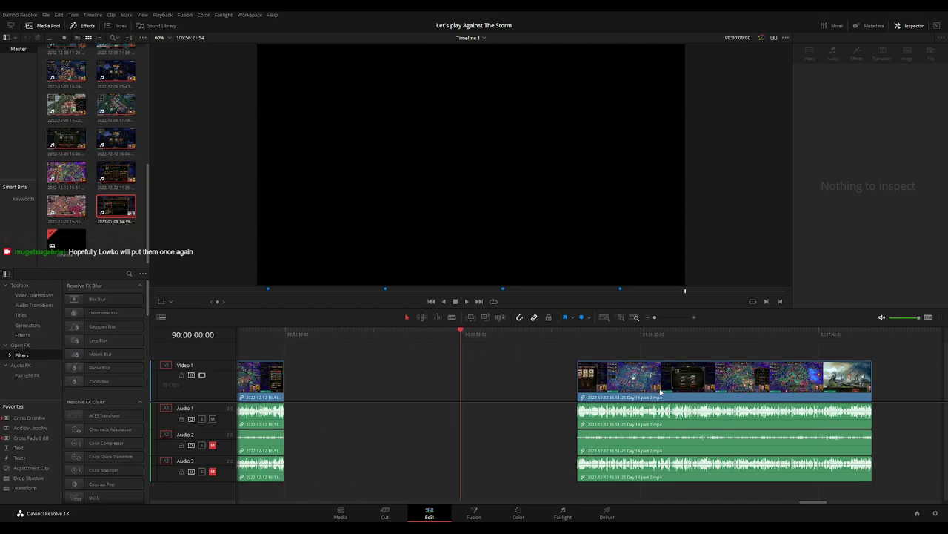
left_click_drag(660, 390, 543, 390)
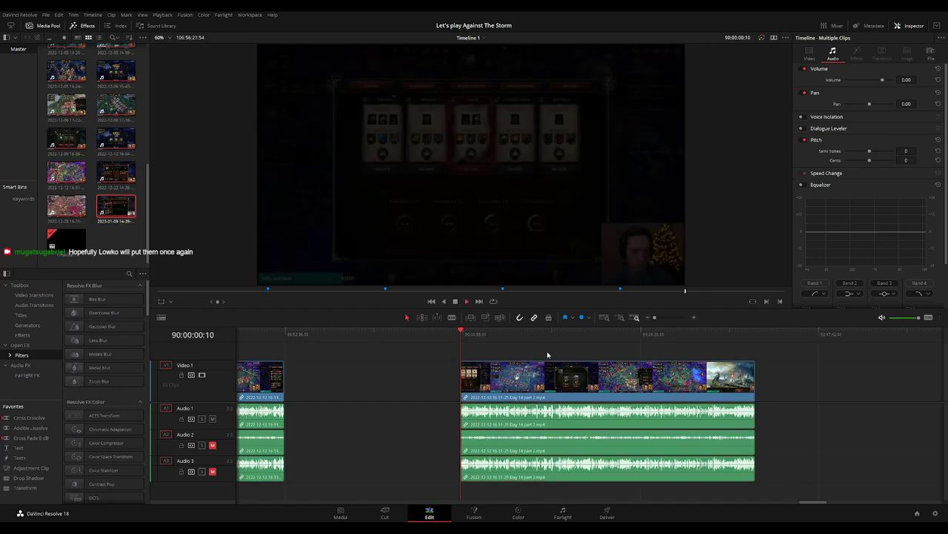
scroll(482, 355, "right", 5)
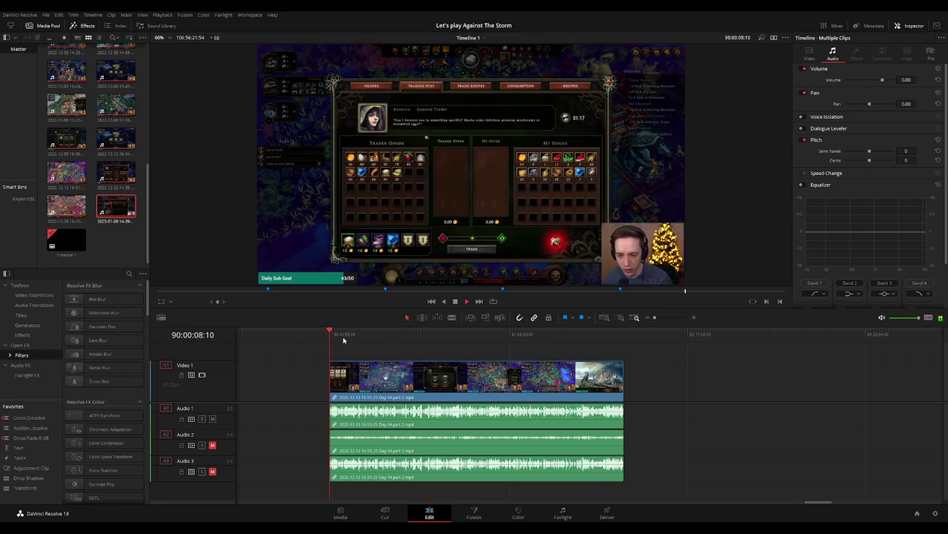
Scrub to 90:52:12:00 and blade all tracks there with Ctrl+B.
left_click_drag(345, 339, 465, 342)
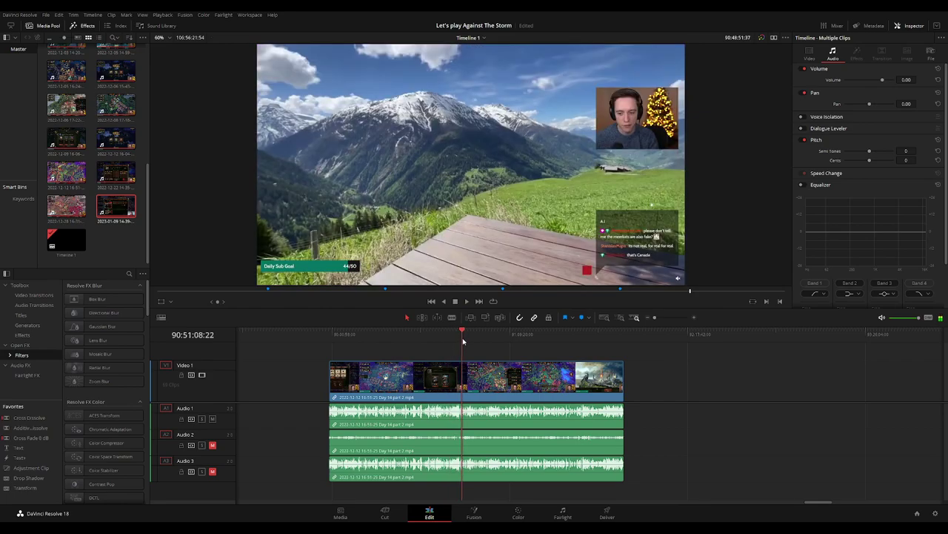
scroll(615, 345, "up", 5)
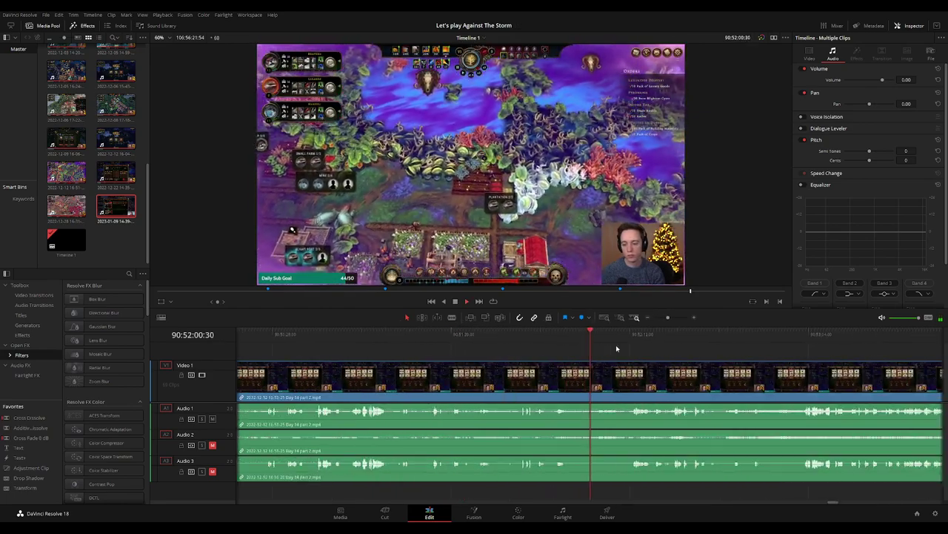
left_click_drag(609, 334, 549, 334)
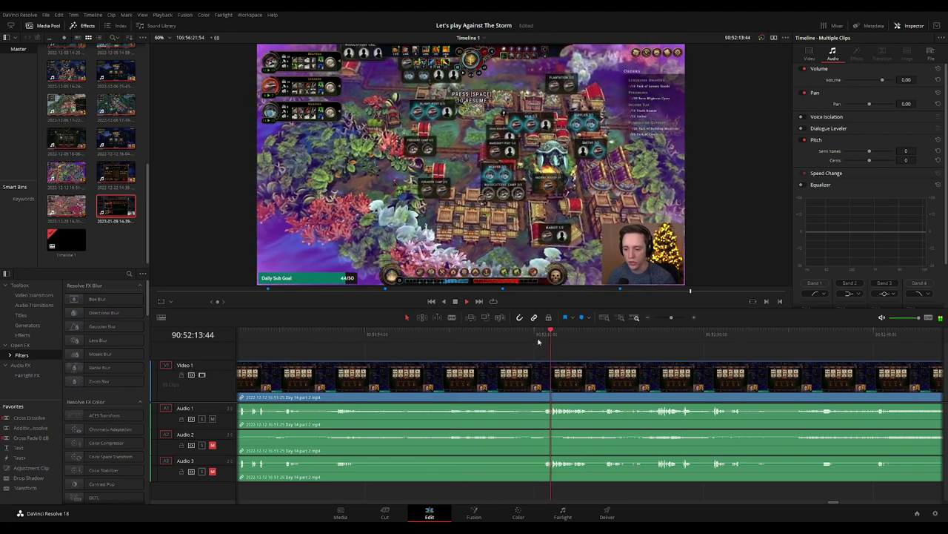
scroll(536, 345, "up", 2)
left_click_drag(527, 350, 461, 345)
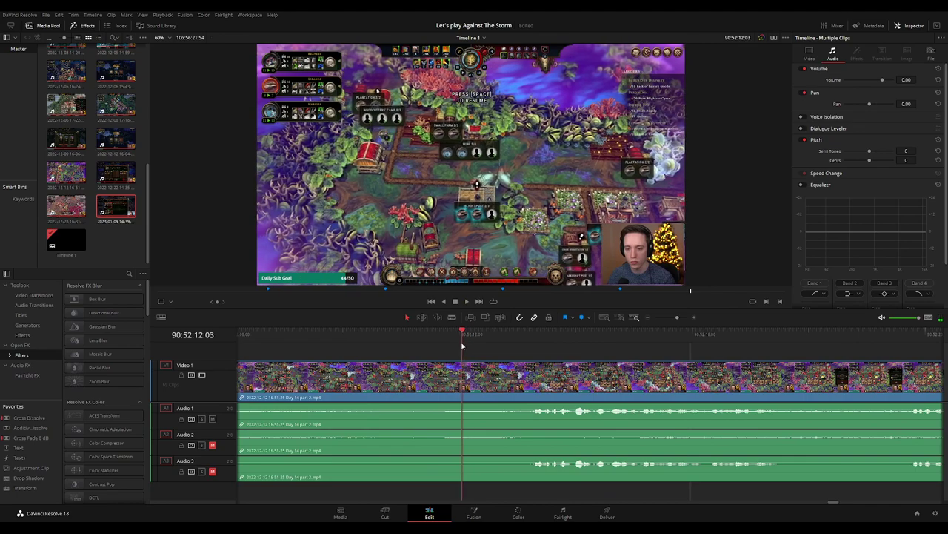
key("ctrl+b")
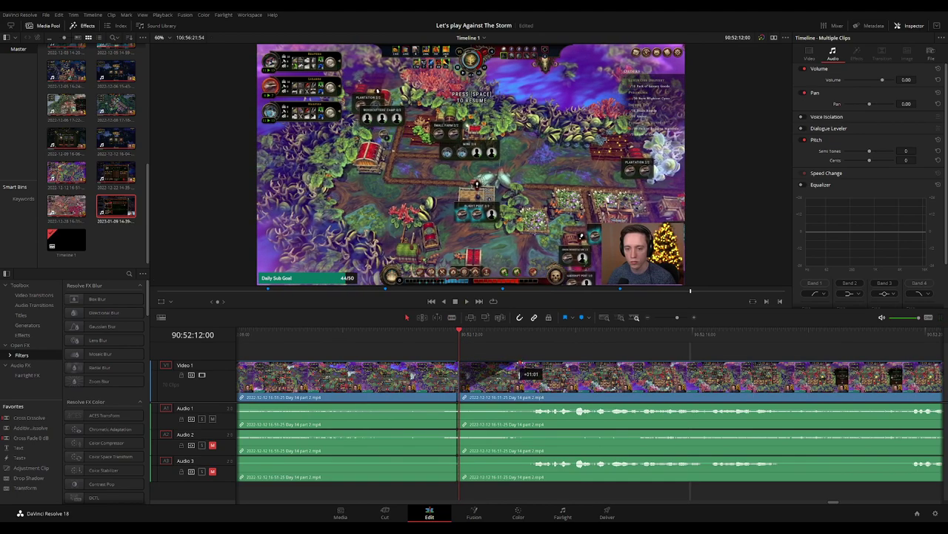
Fade the video in and Audio 1–3 out and in at the cut, then play it back.
left_click_drag(528, 373, 408, 364)
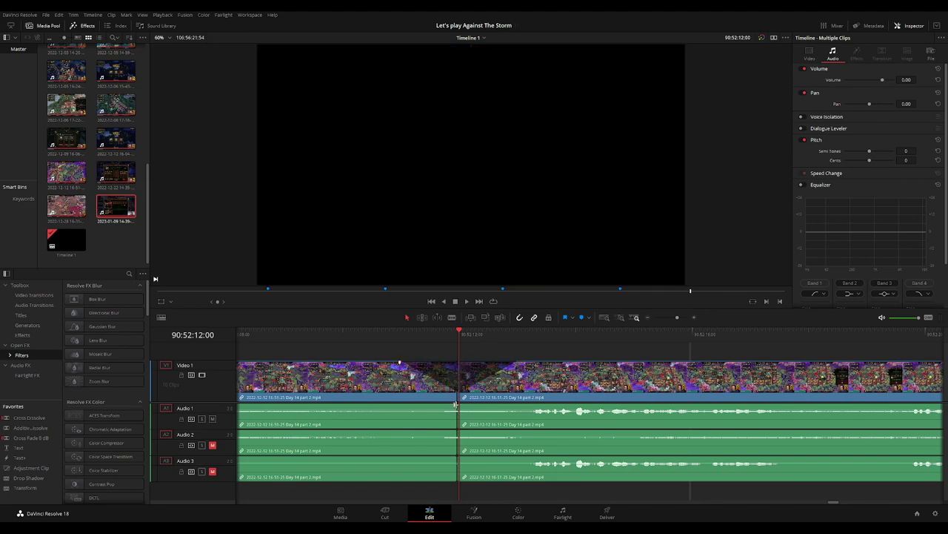
mouse_move(458, 405)
left_mouse_down()
mouse_move(409, 406)
mouse_move(521, 406)
left_mouse_up()
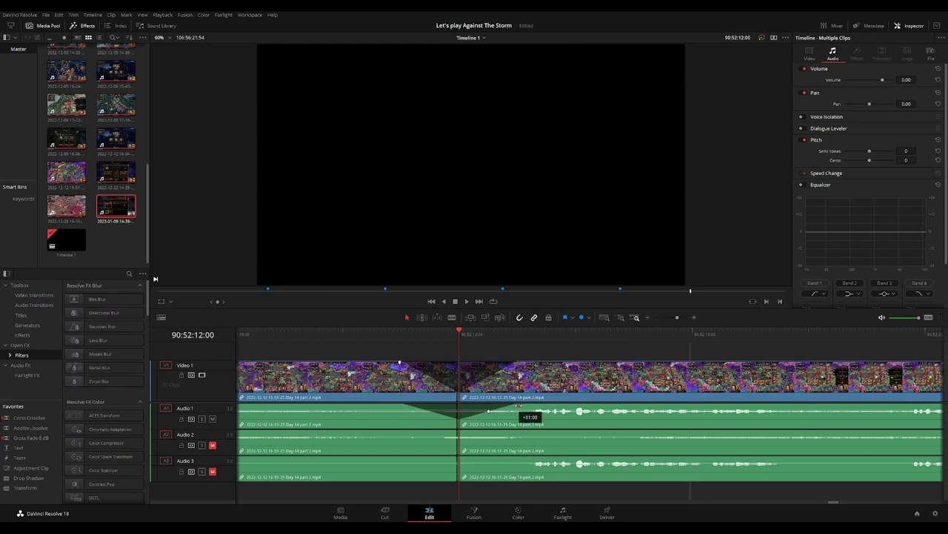
left_click_drag(457, 431, 400, 432)
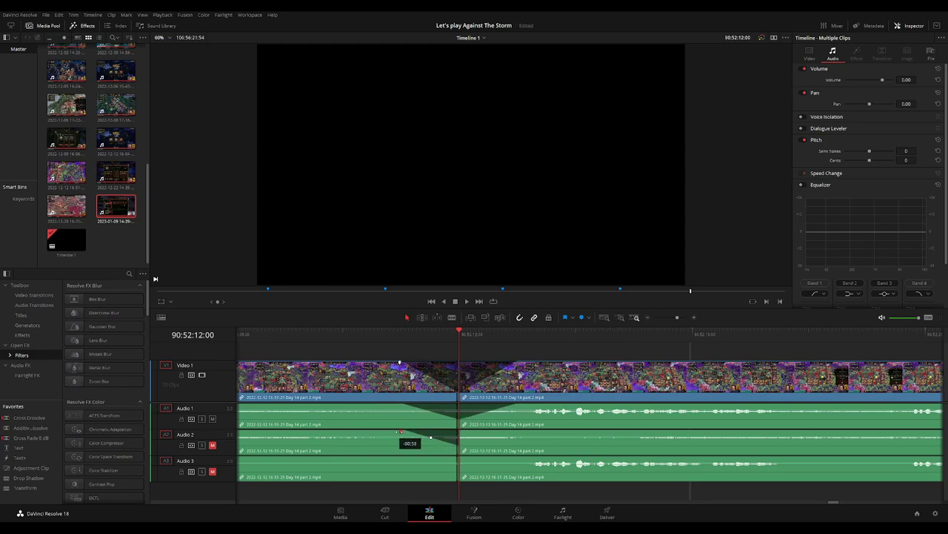
left_click_drag(476, 431, 527, 432)
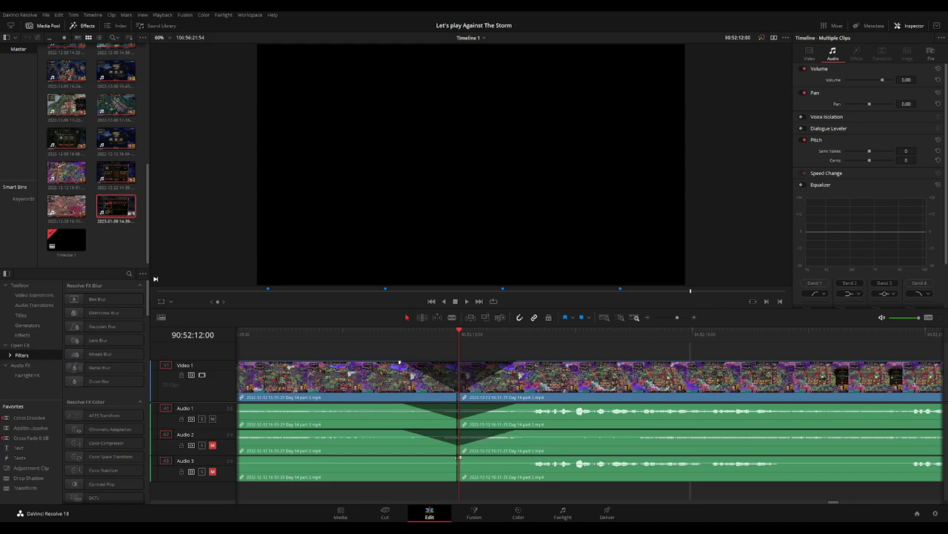
mouse_move(459, 457)
left_mouse_down()
mouse_move(408, 458)
mouse_move(516, 459)
left_mouse_up()
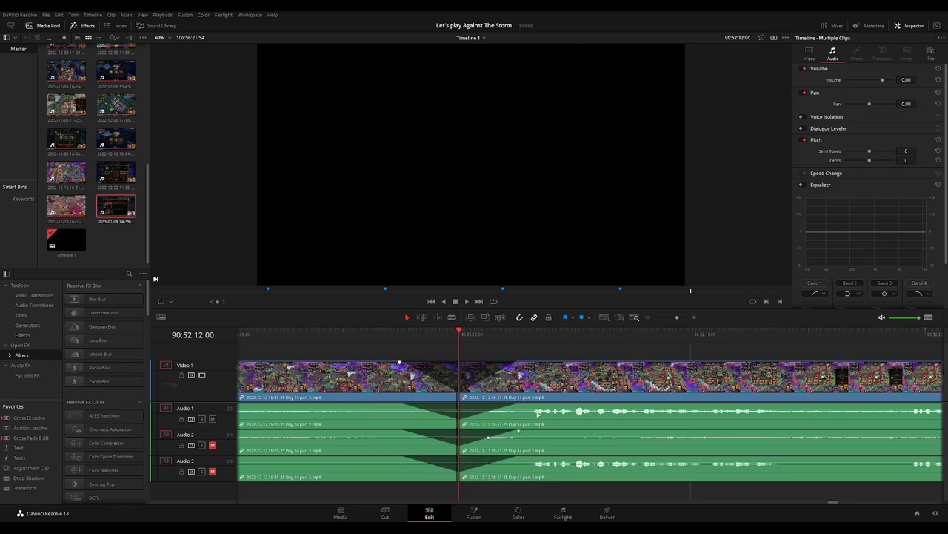
key("space")
scroll(635, 352, "down", 3)
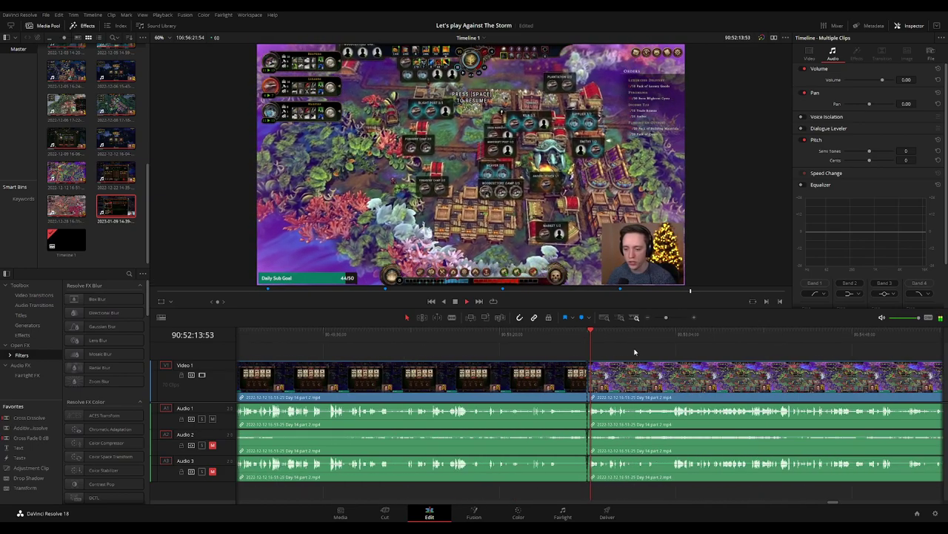
Select the clips after the cut and push them further right.
scroll(635, 352, "down", 3)
scroll(536, 352, "right", 2)
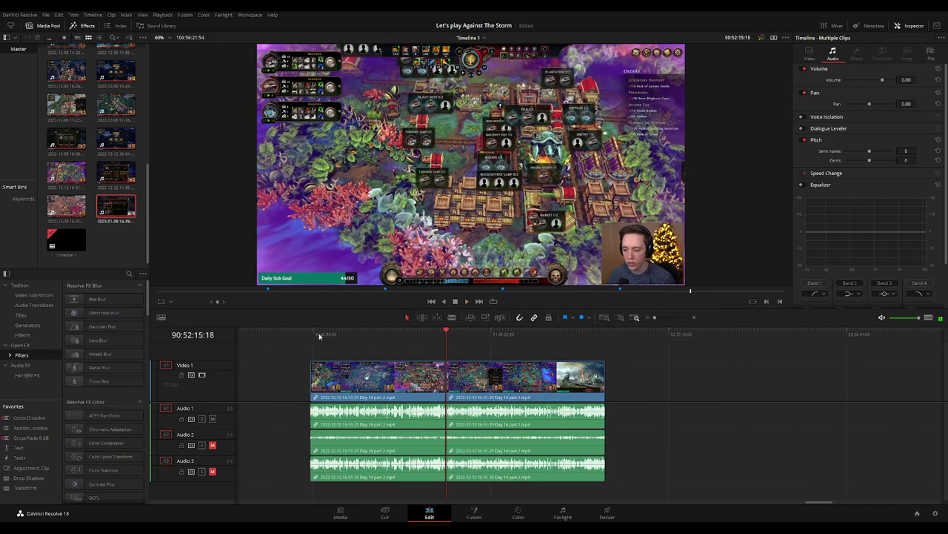
left_click(319, 335)
key("Home")
left_click(446, 340)
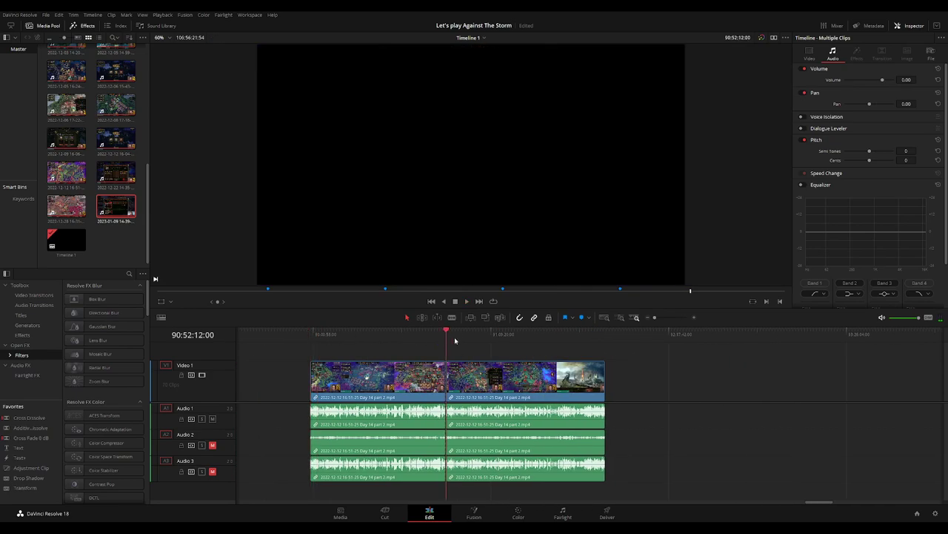
scroll(415, 351, "right", 3)
scroll(415, 351, "right", 1)
left_click_drag(371, 378, 618, 377)
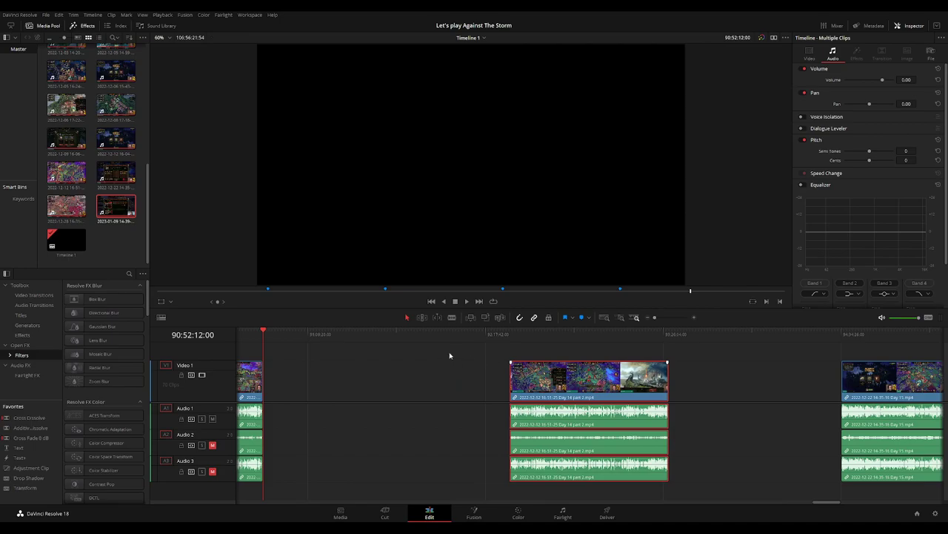
left_click(402, 353)
Park the playhead at 92:00:00:00 and snap the later section's start to it.
left_click_drag(277, 339, 440, 346)
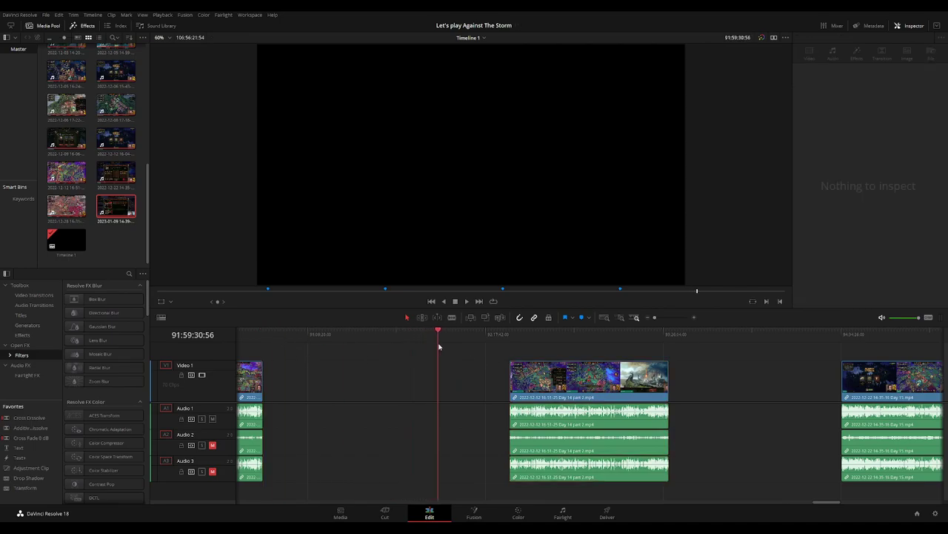
key("ctrl+=")
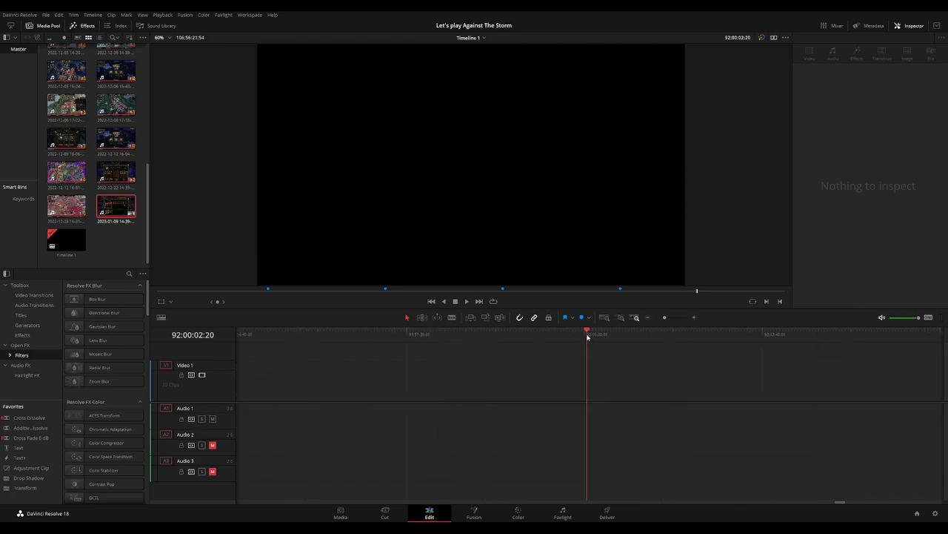
left_click_drag(589, 335, 585, 336)
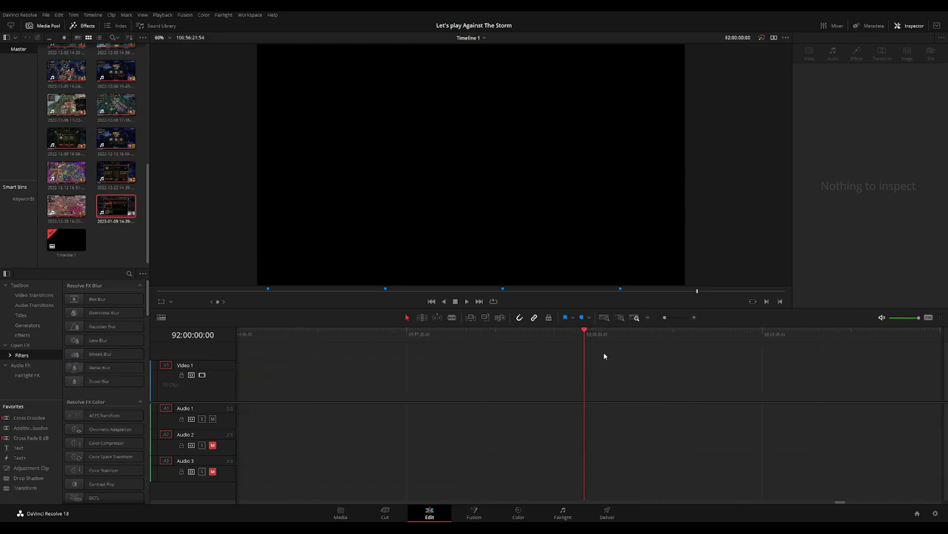
left_click_drag(708, 381, 637, 381)
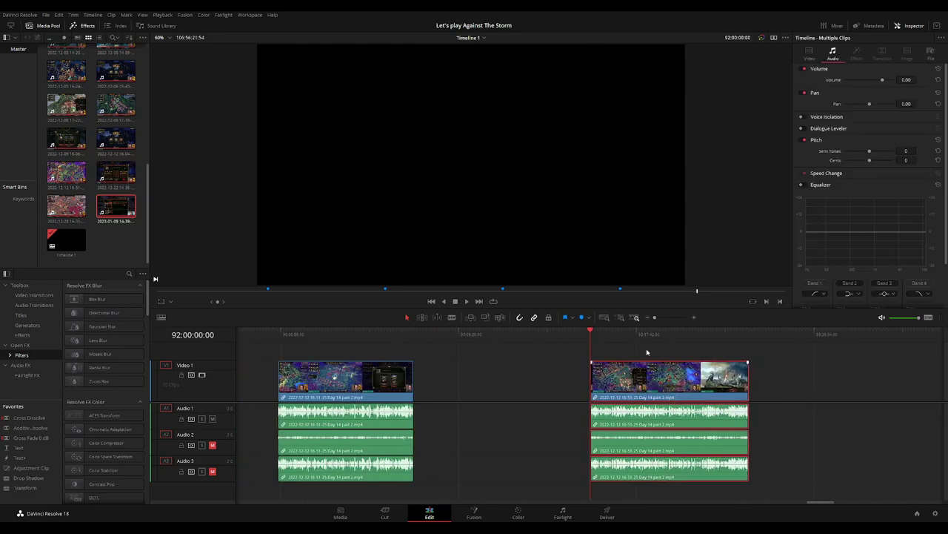
Play and skim through the moved section from its start.
scroll(465, 346, "right", 5)
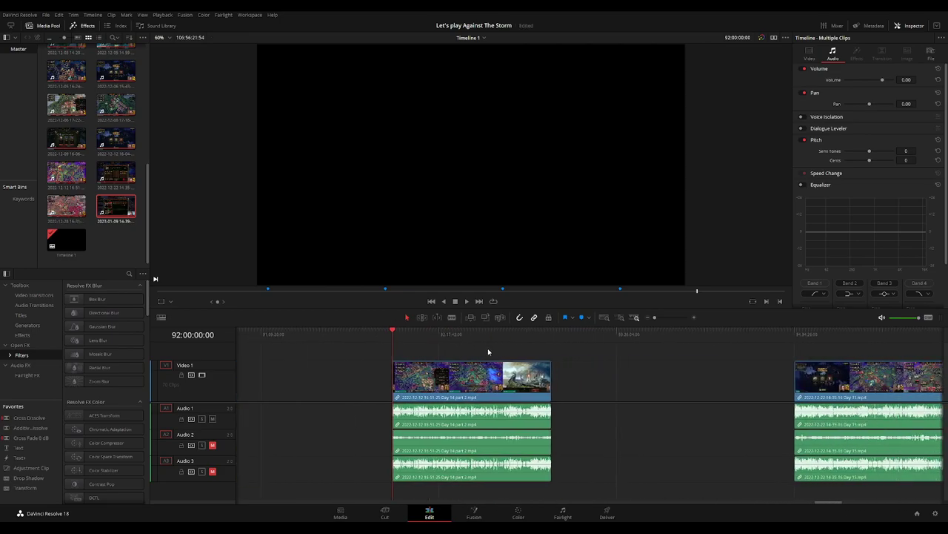
scroll(488, 351, "right", 3)
key("space")
left_click(358, 342)
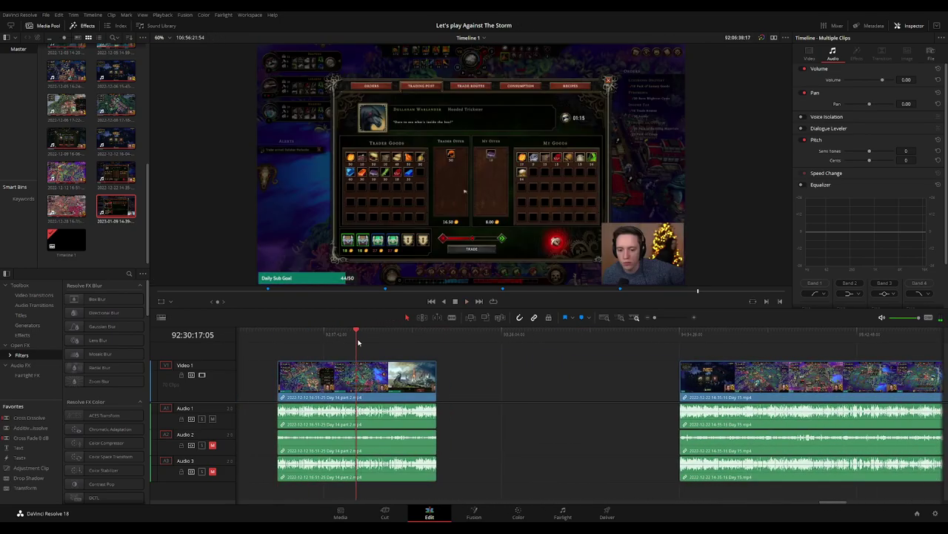
left_click_drag(358, 342, 413, 343)
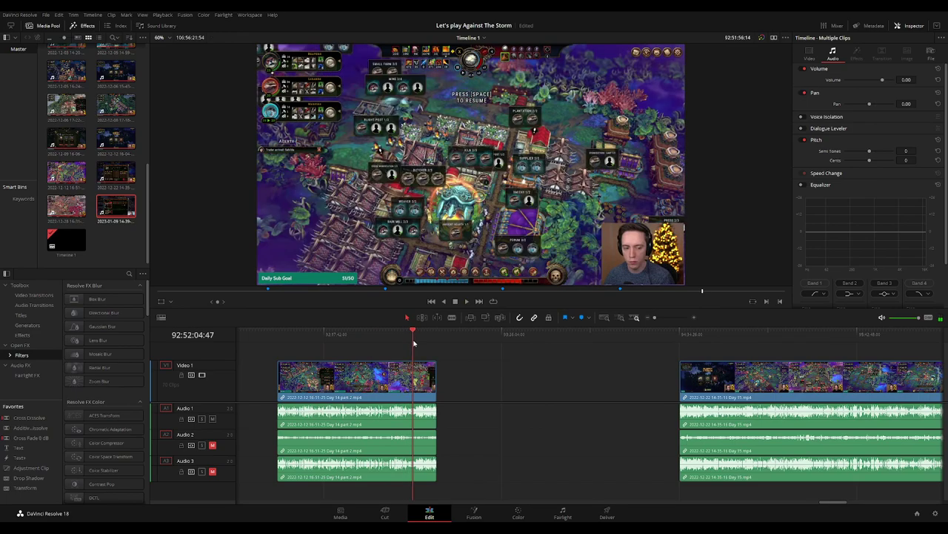
Park the playhead at 92:52:10:00 in the Day 14 part 2 footage and blade all tracks there.
scroll(415, 343, "up", 10)
left_click_drag(414, 343, 569, 337)
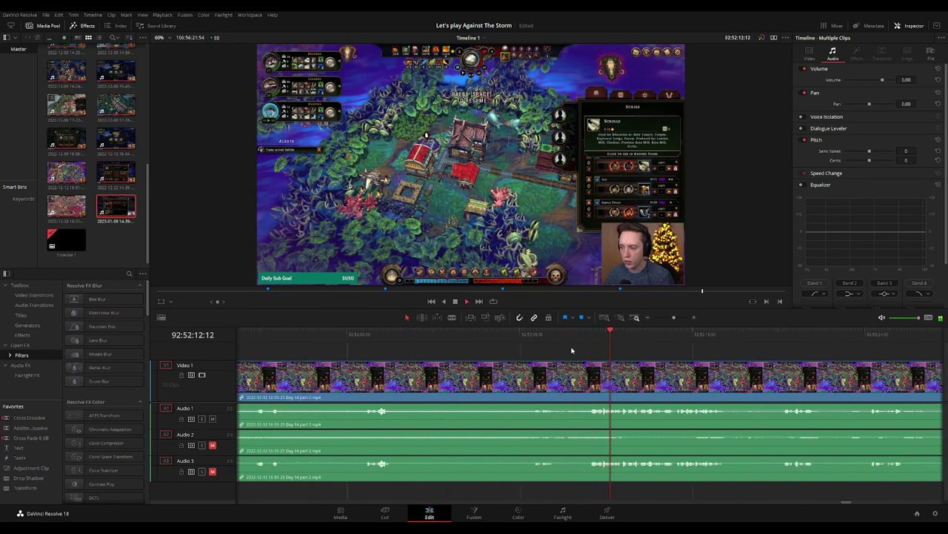
left_click(534, 347)
scroll(624, 358, "up", 3)
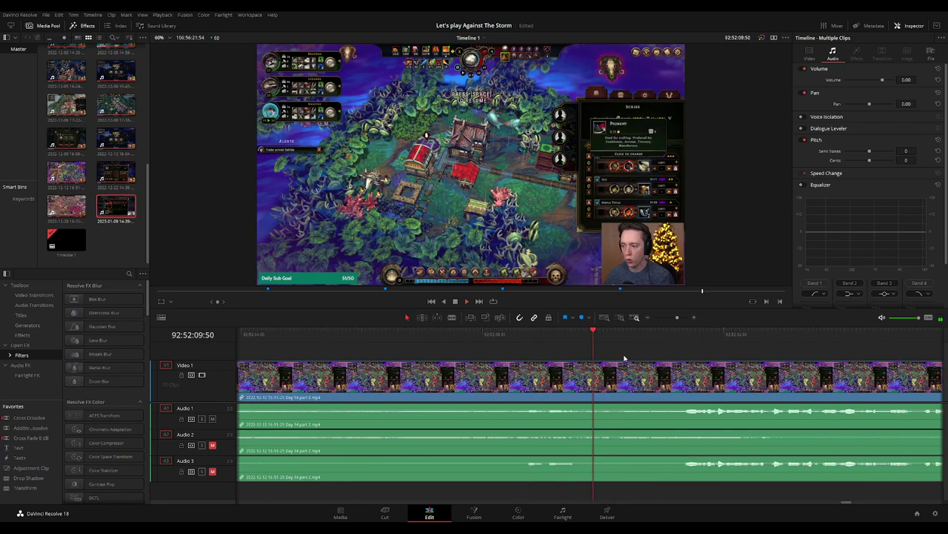
scroll(625, 359, "up", 2)
left_click_drag(698, 336, 604, 348)
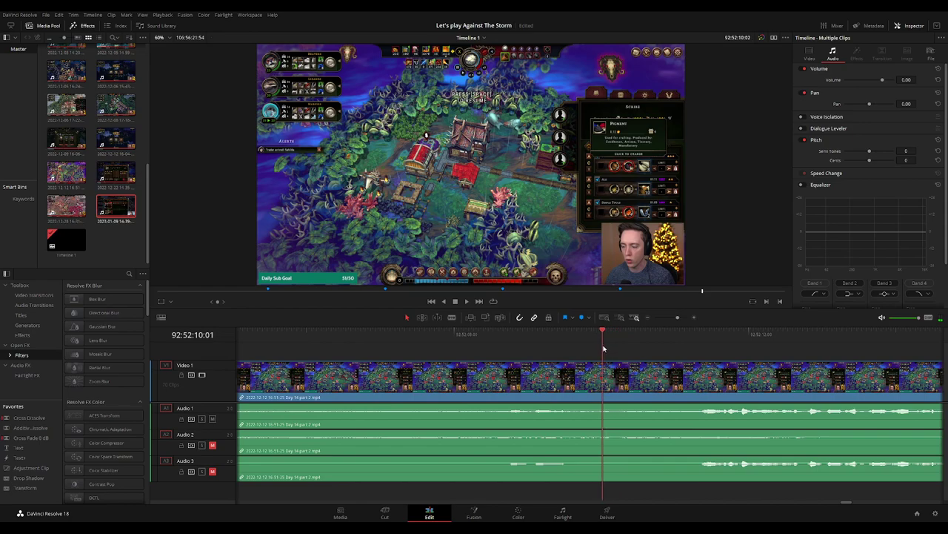
key("Left")
key("ctrl+b")
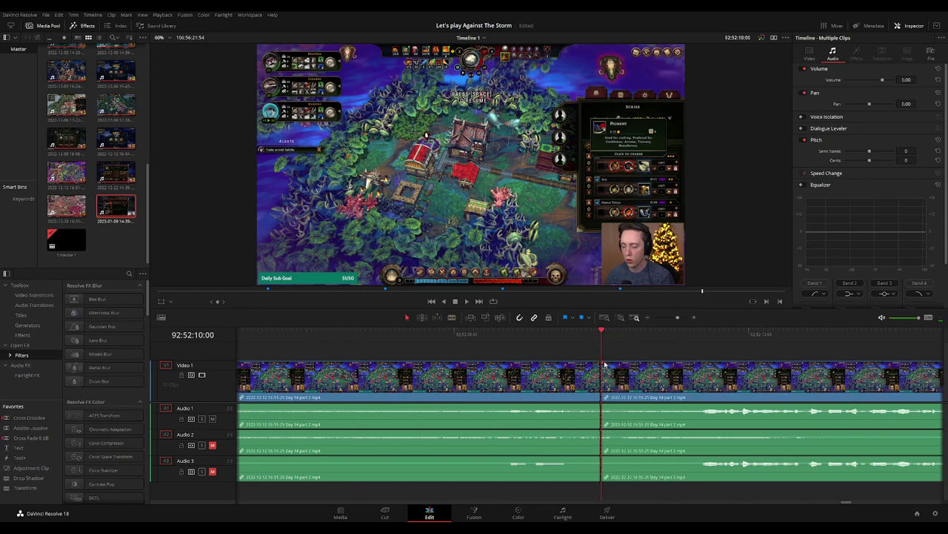
Add fades on both sides of the cut on V1 and A1–A3, then play it back.
mouse_move(604, 364)
left_mouse_down()
mouse_move(670, 366)
mouse_move(548, 365)
left_mouse_up()
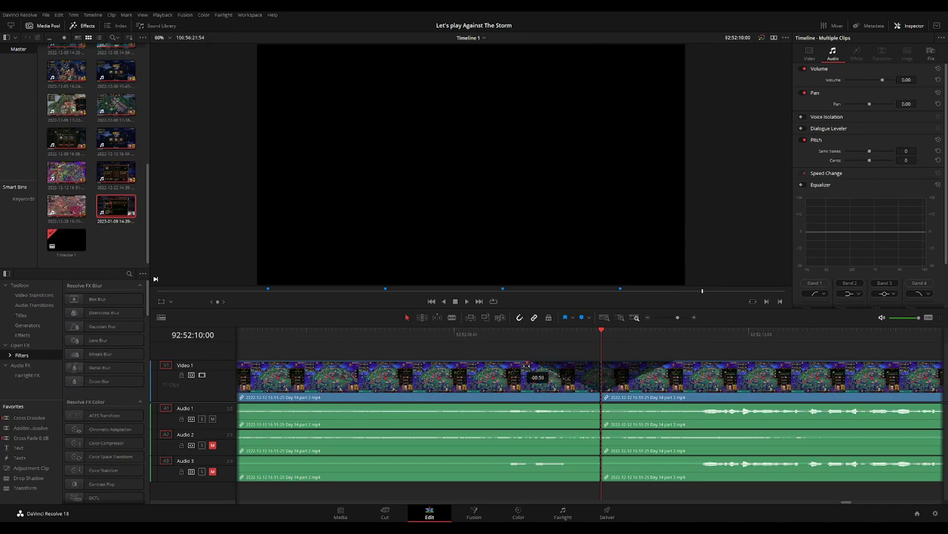
left_click_drag(599, 405, 527, 405)
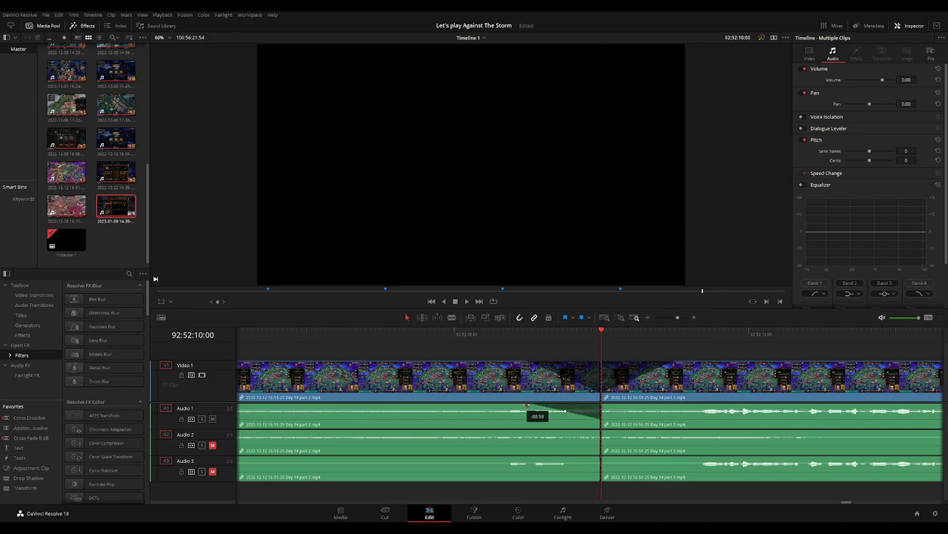
left_click_drag(604, 406, 671, 406)
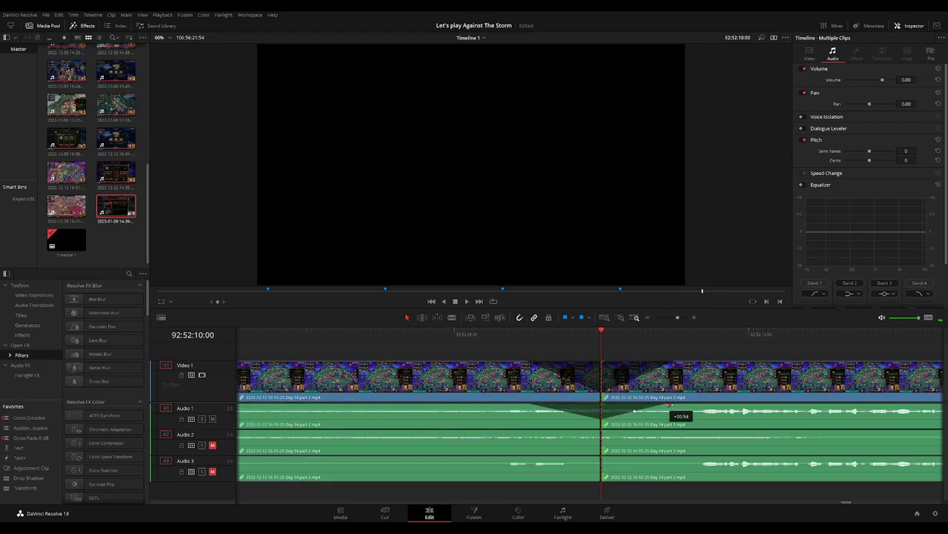
left_click_drag(599, 431, 526, 432)
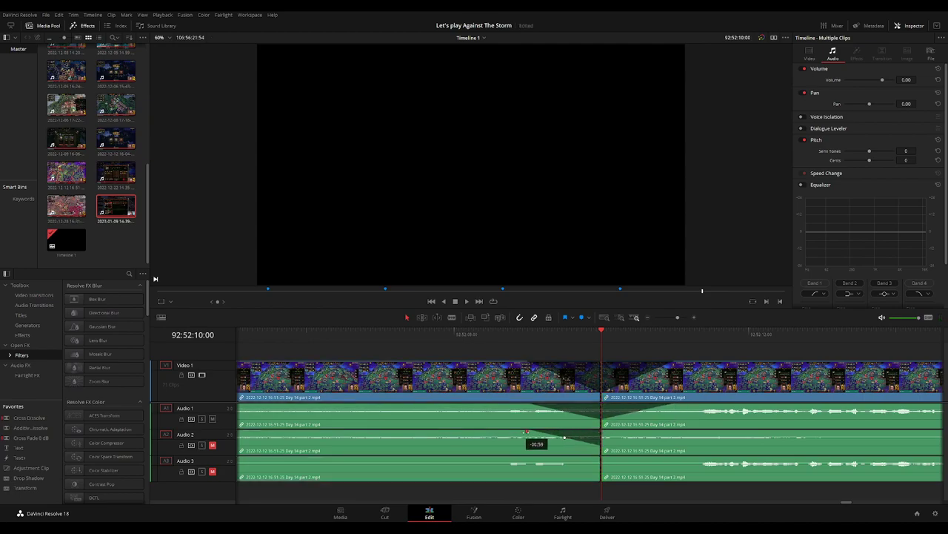
left_click_drag(603, 432, 687, 432)
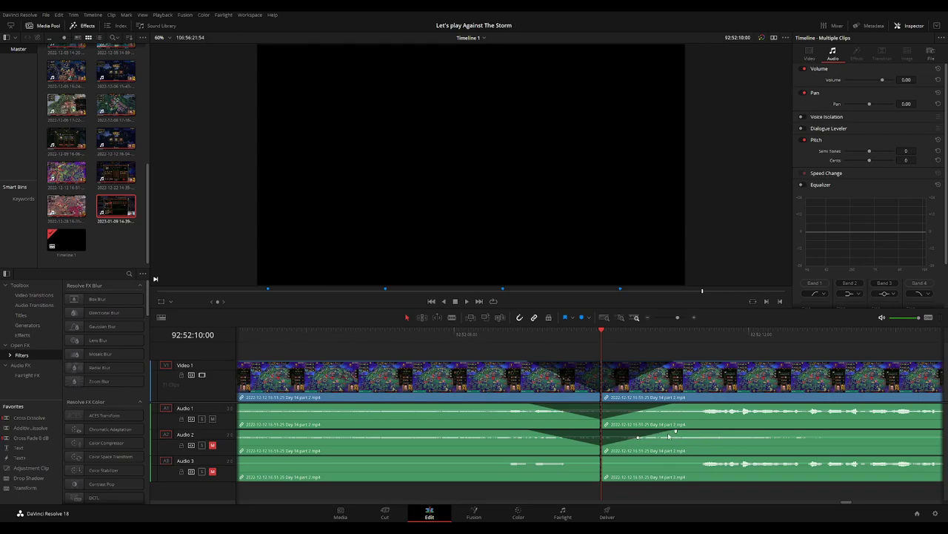
left_click_drag(585, 458, 533, 458)
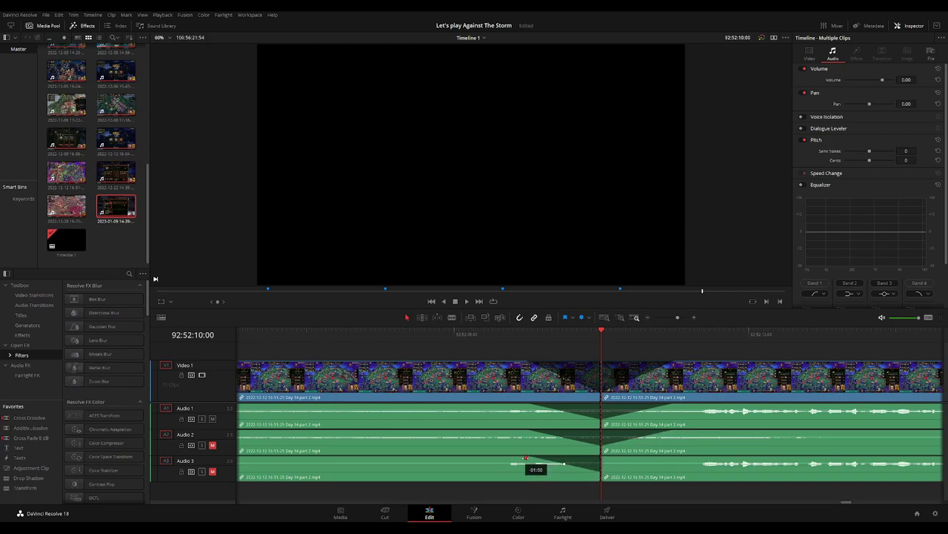
left_click_drag(603, 458, 677, 458)
key("space")
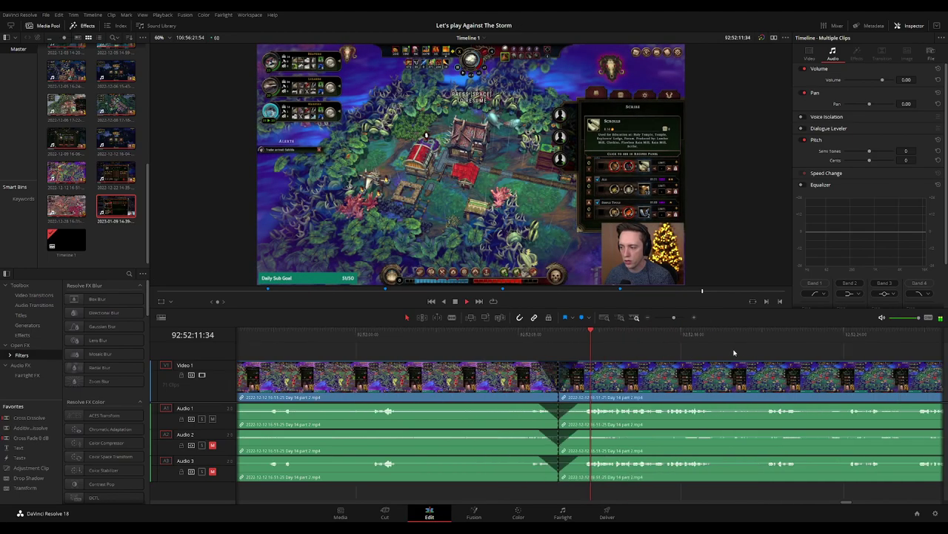
key("ctrl+minus")
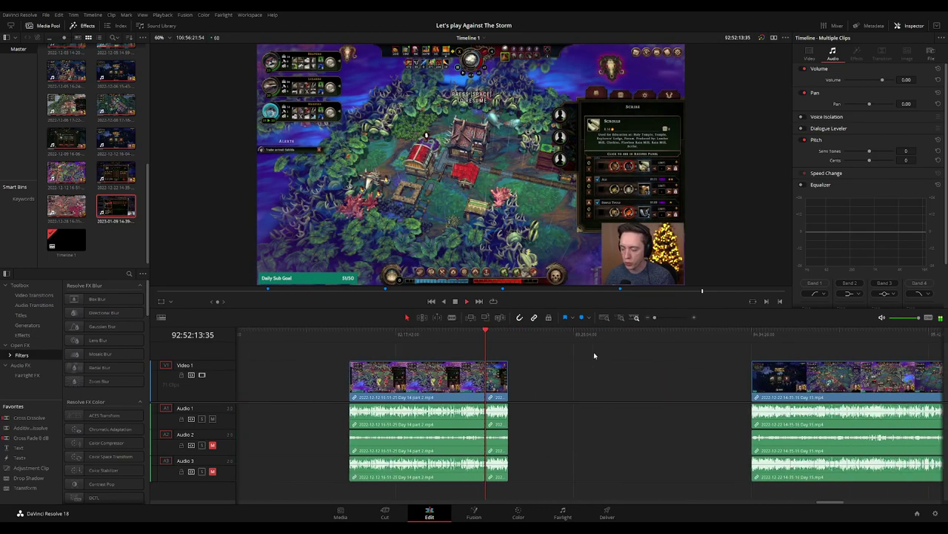
Move the short split piece of Day 14 so it sits right before the Day 15 clip.
left_click(351, 339)
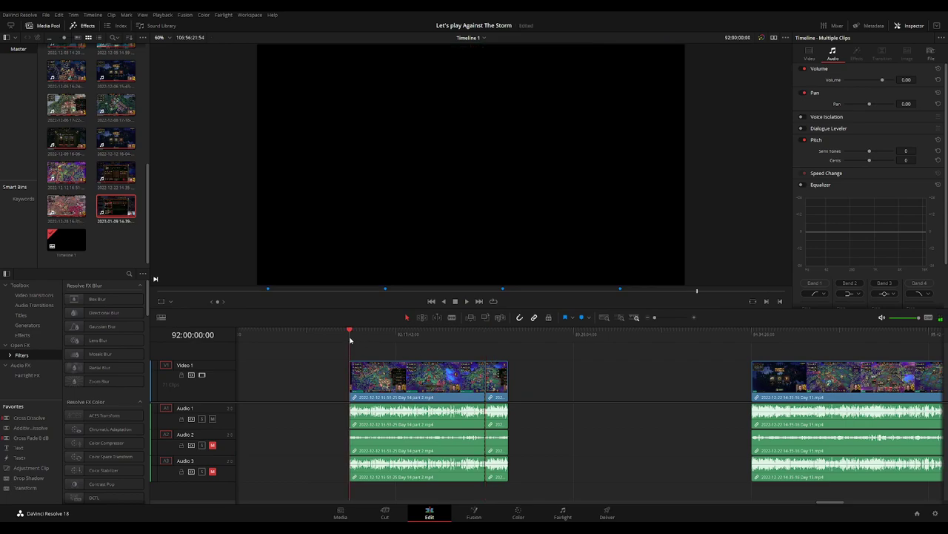
left_click(481, 340)
scroll(500, 353, "right", 3)
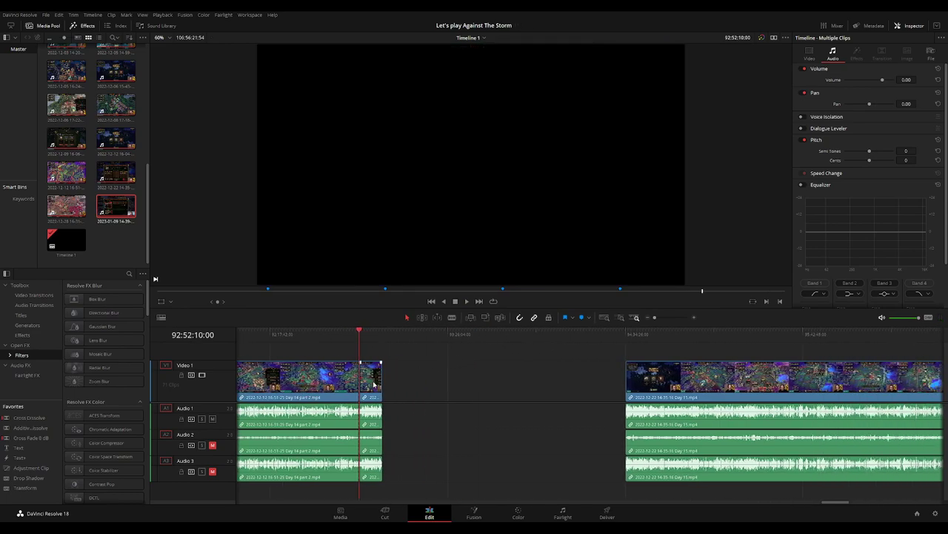
left_click_drag(374, 385, 618, 384)
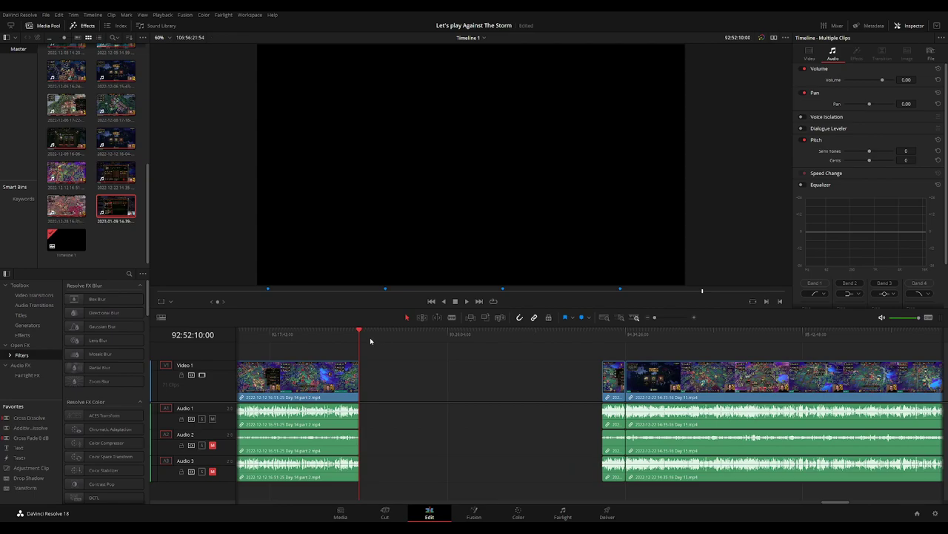
Slide the later clips left to the playhead to close the gap, then play the join.
left_click_drag(371, 341, 536, 352)
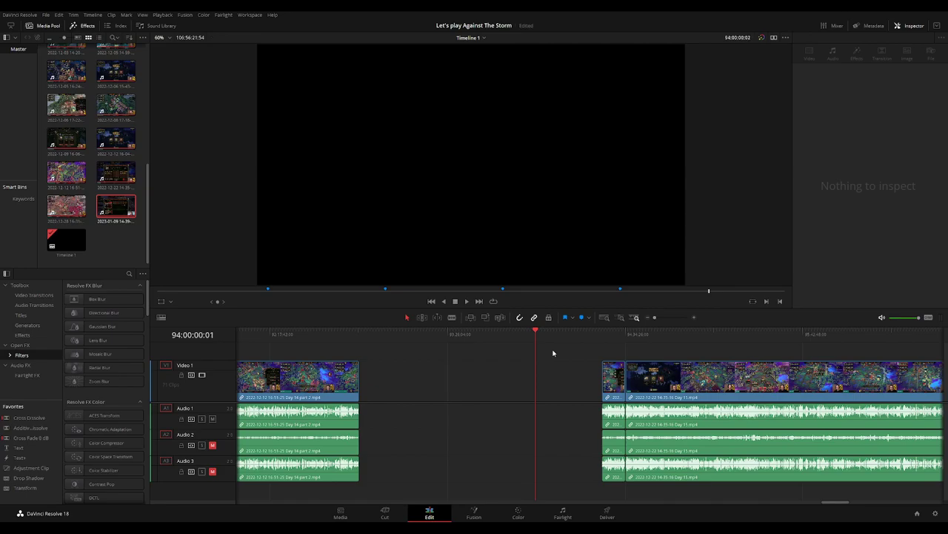
mouse_move(406, 358)
left_mouse_down()
mouse_move(529, 388)
mouse_move(463, 386)
left_mouse_up()
key("space")
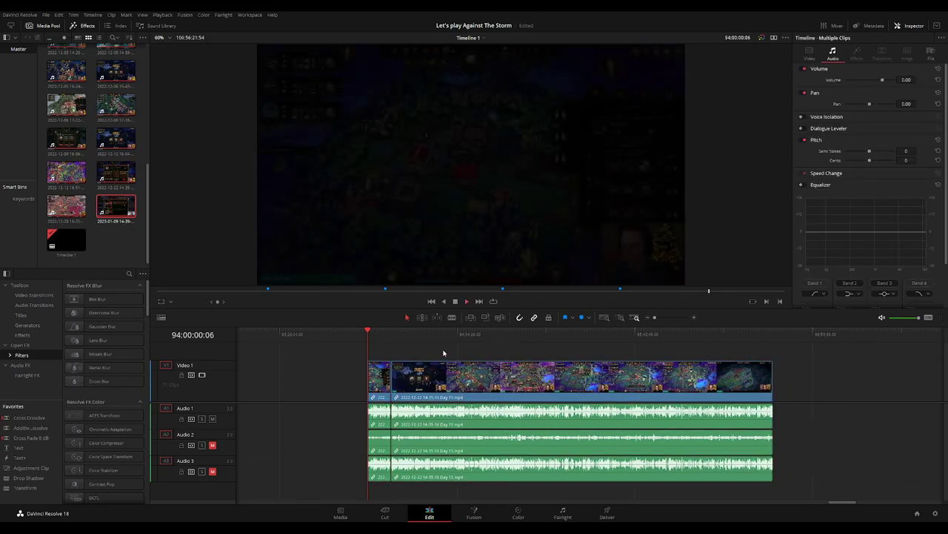
scroll(465, 359, "up", 3)
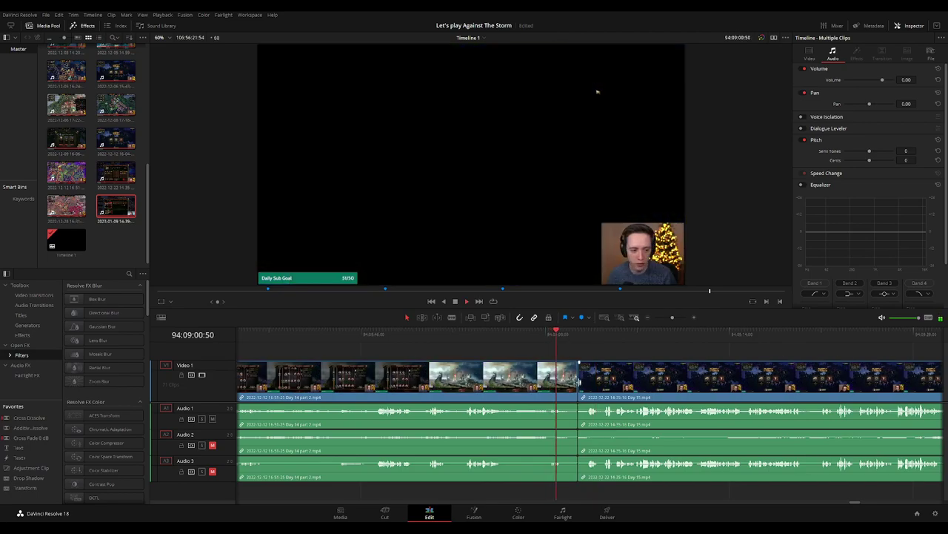
Nudge the edit point between the joined Day 14 and Day 15 clips slightly earlier.
left_click(578, 380)
key("shift+comma")
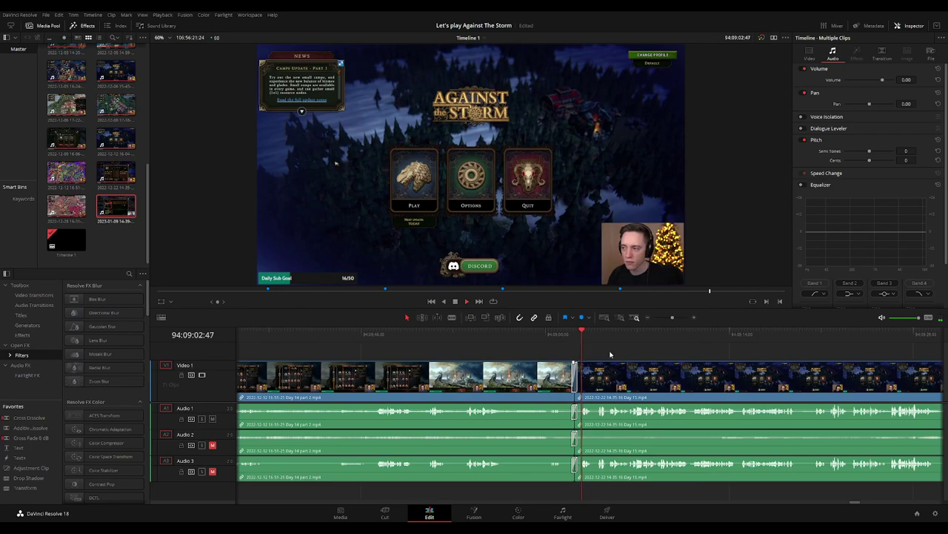
scroll(683, 355, "right", 3)
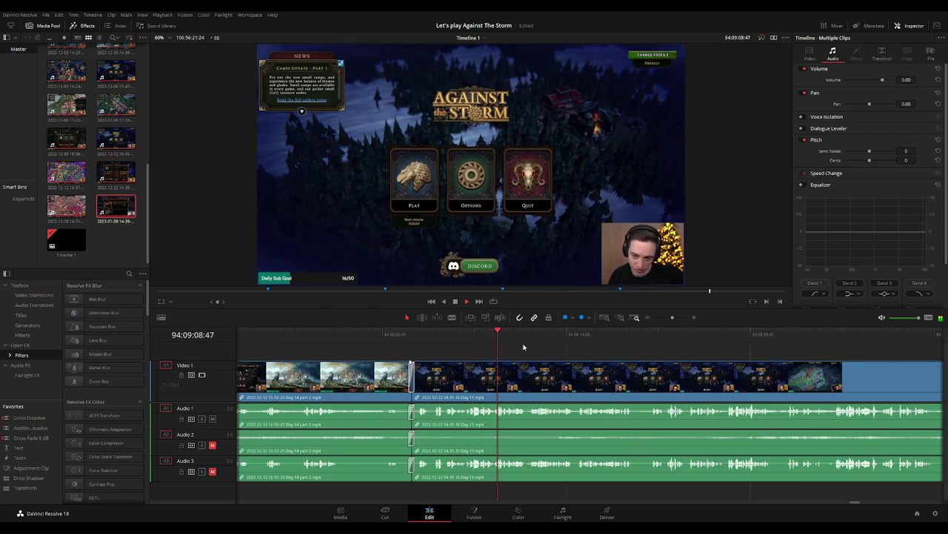
scroll(615, 356, "left", 3)
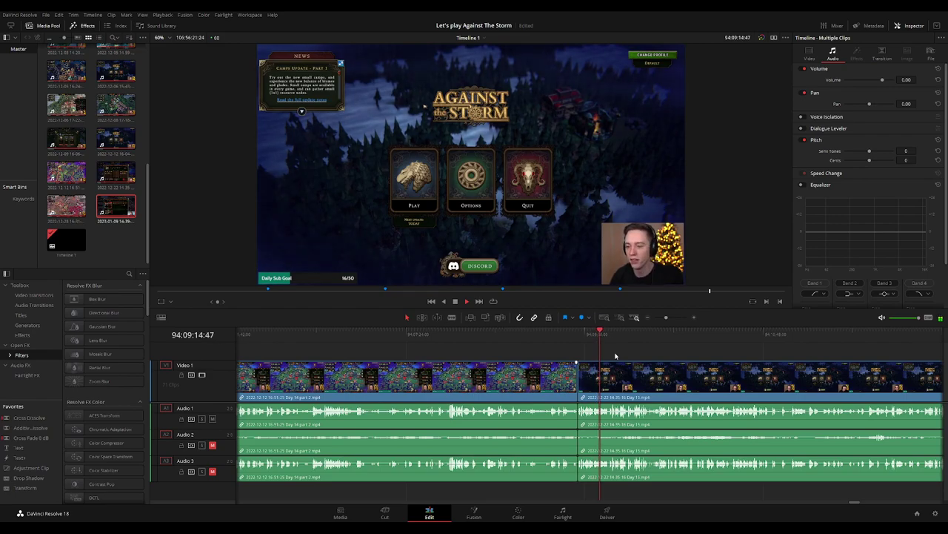
scroll(615, 356, "down", 2)
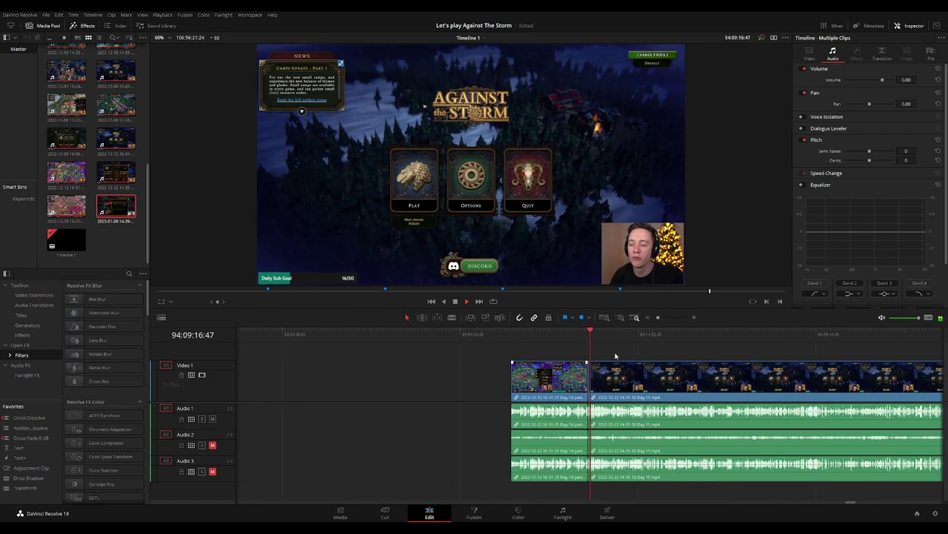
scroll(615, 356, "down", 2)
scroll(430, 352, "right", 5)
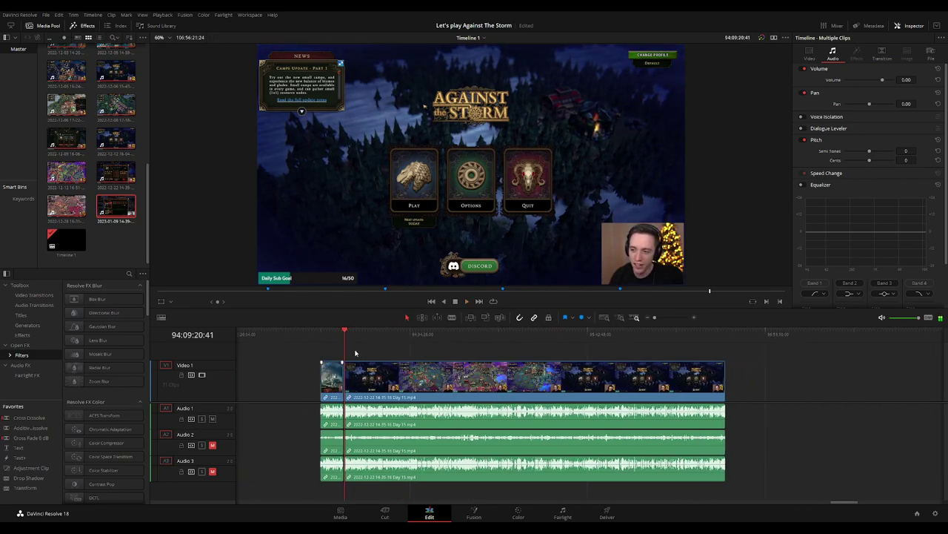
left_click_drag(321, 334, 454, 339)
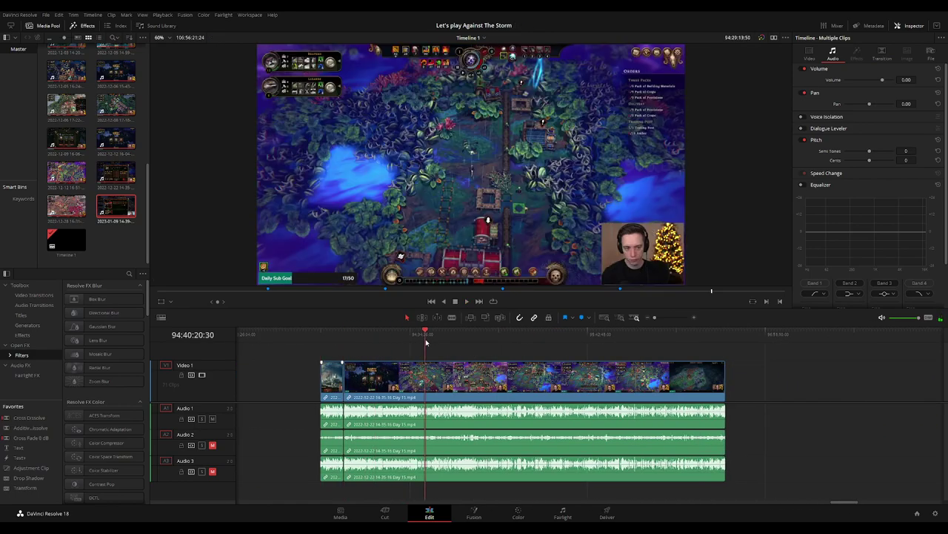
Review the Day 15 footage and blade all tracks at 94:52:00:00.
left_click(321, 337)
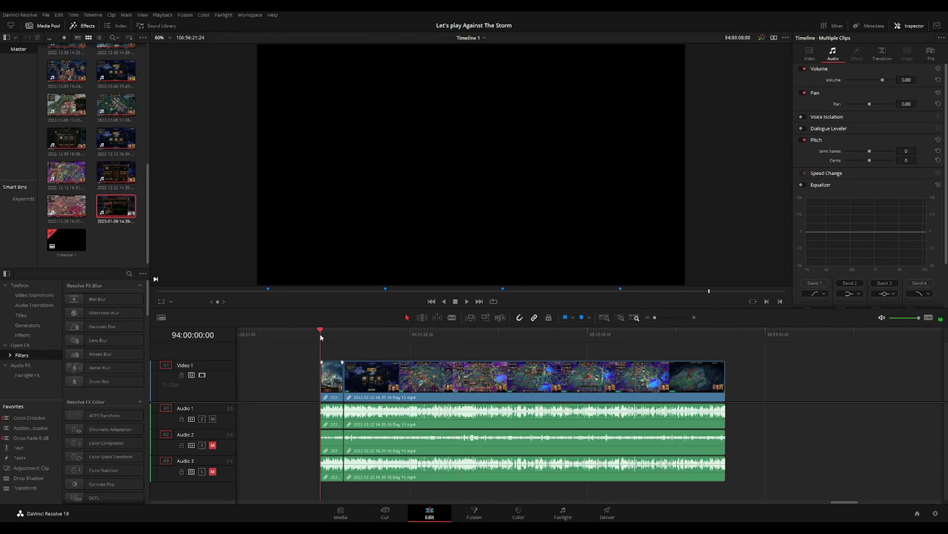
left_click(454, 337)
key("space")
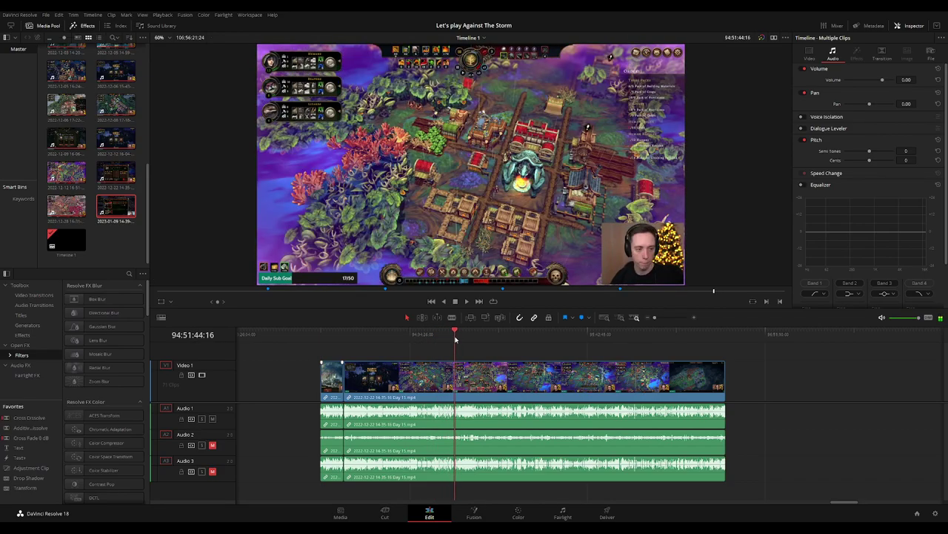
scroll(637, 342, "up", 3)
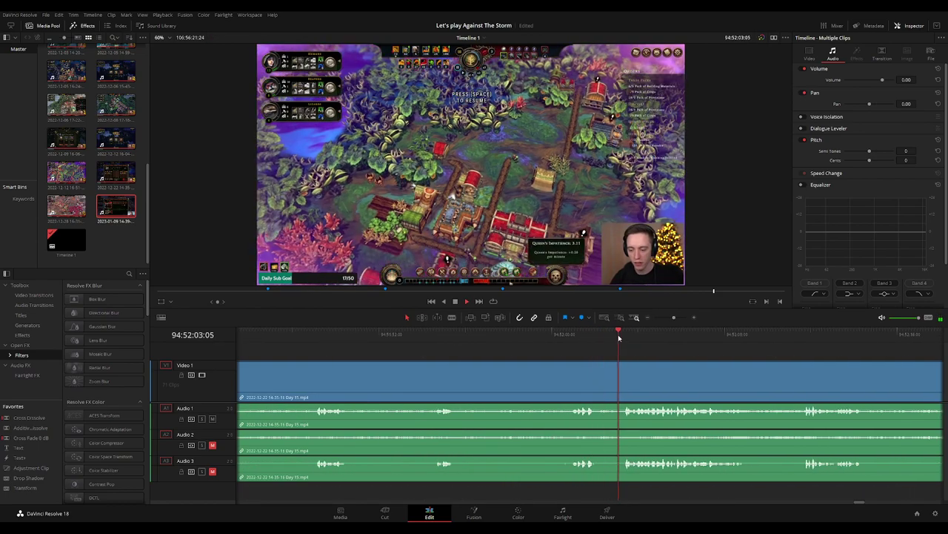
scroll(599, 343, "right", 2)
left_click(662, 334)
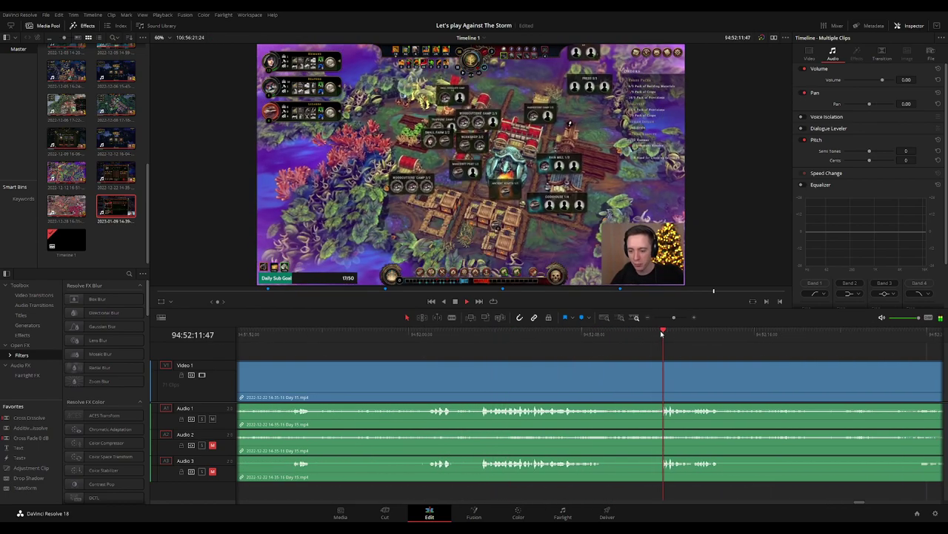
left_click_drag(429, 334, 427, 338)
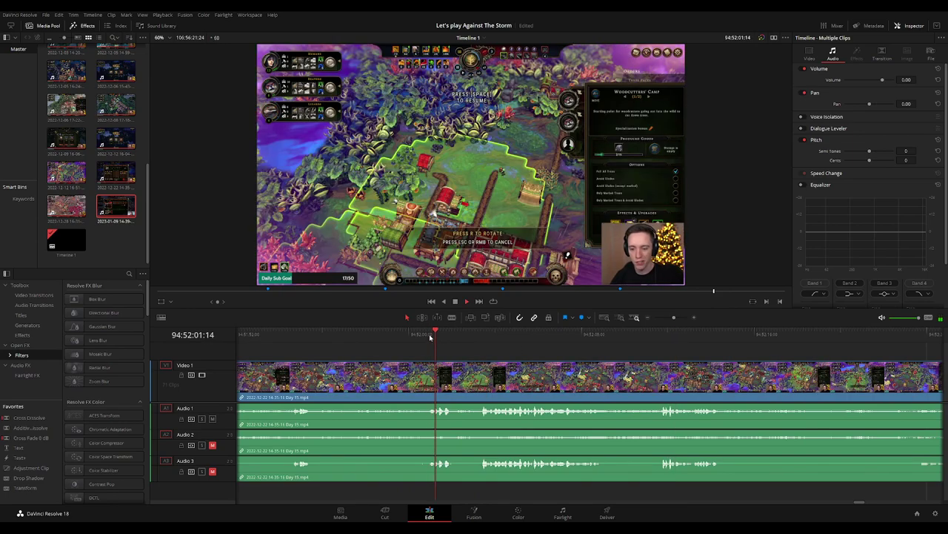
scroll(444, 341, "up", 2)
mouse_move(615, 339)
left_mouse_down()
mouse_move(499, 353)
mouse_move(615, 367)
mouse_move(382, 366)
left_mouse_up()
key("ctrl+b")
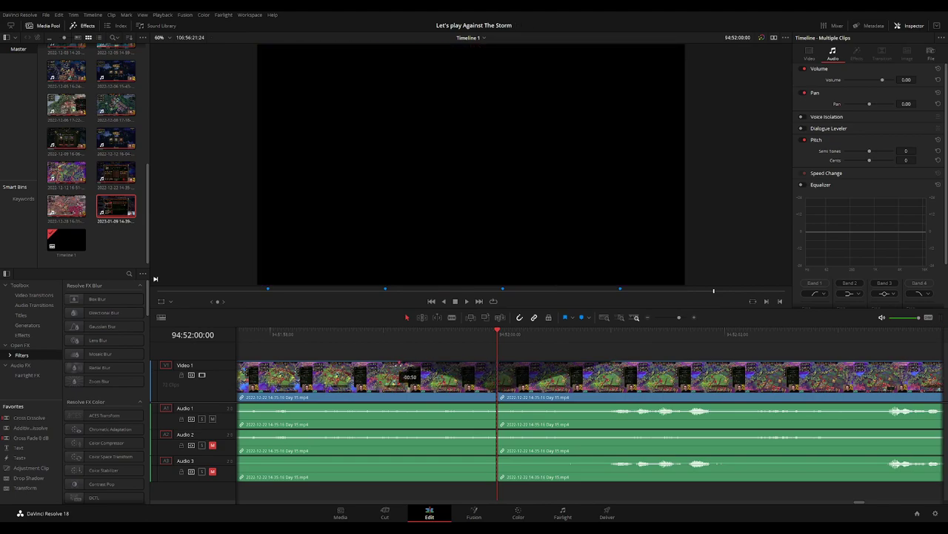
Add fade-outs and fade-ins on A1, A2 and A3 across the 94:52:00:00 cut, then play it.
left_click_drag(493, 409, 379, 406)
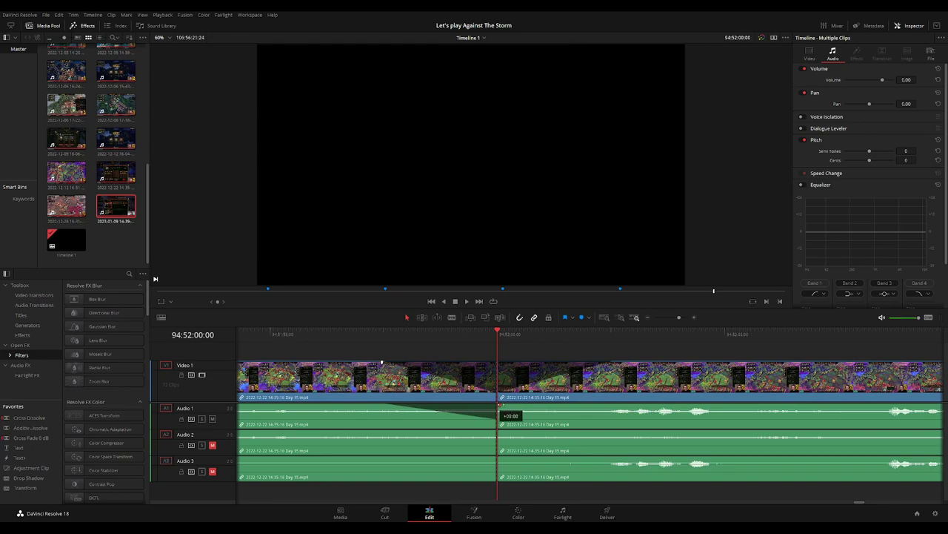
left_click_drag(499, 406, 609, 406)
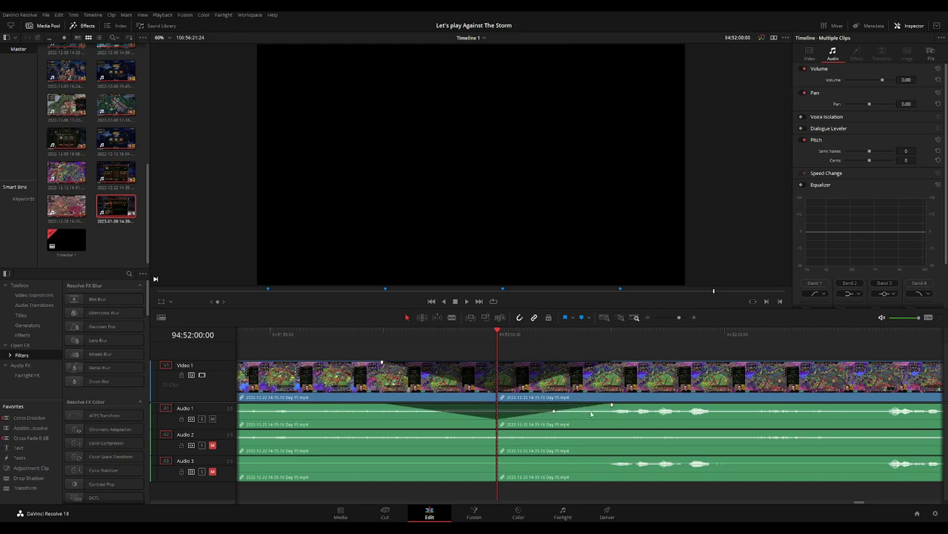
left_click_drag(497, 432, 384, 432)
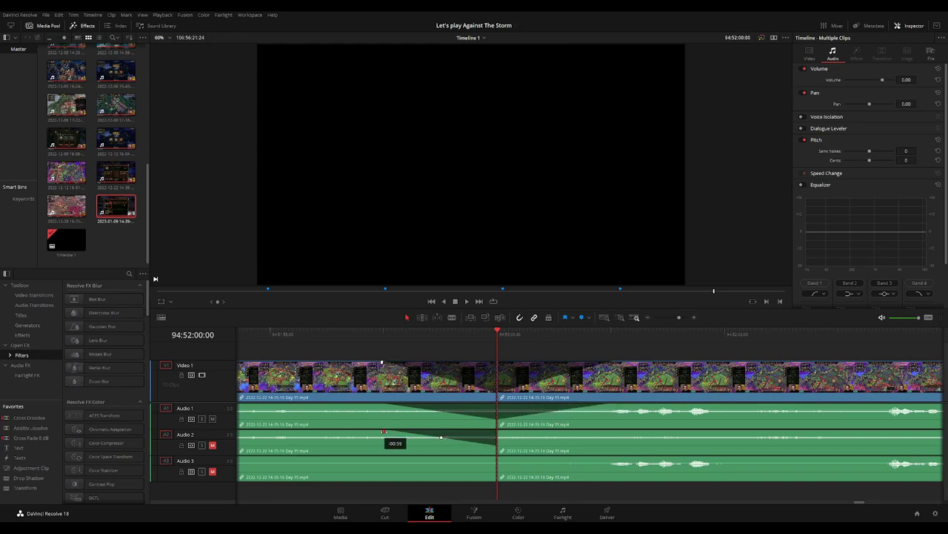
left_click_drag(504, 435, 609, 432)
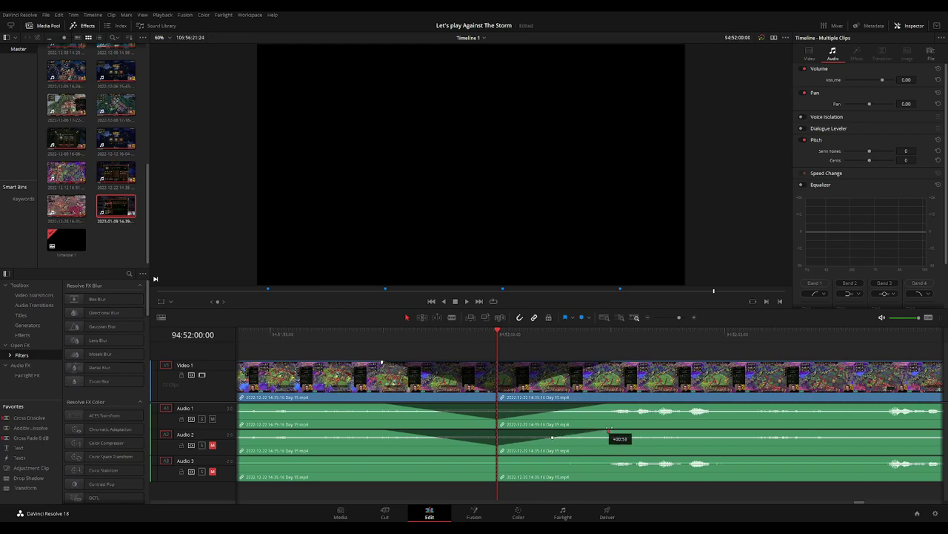
left_click_drag(497, 459, 380, 458)
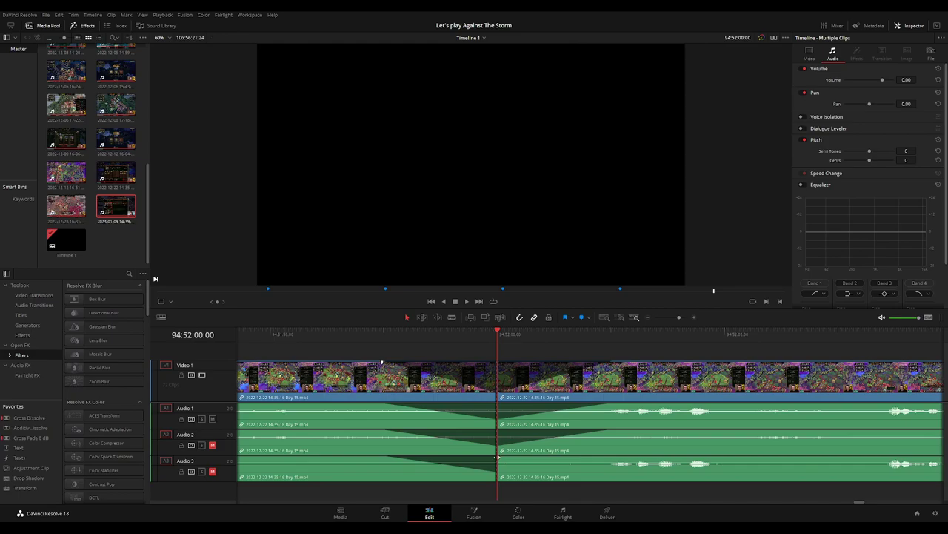
left_click_drag(497, 459, 611, 458)
key("space")
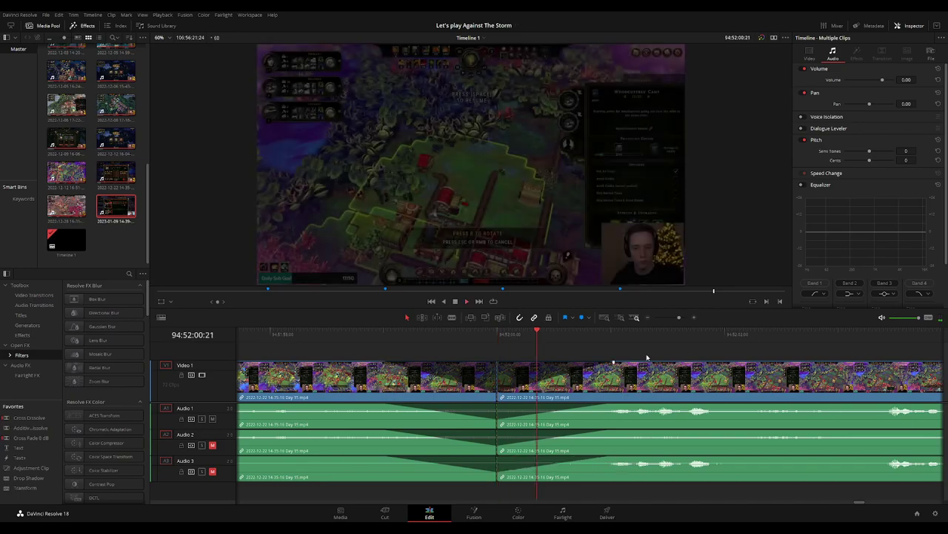
scroll(656, 364, "down", 5)
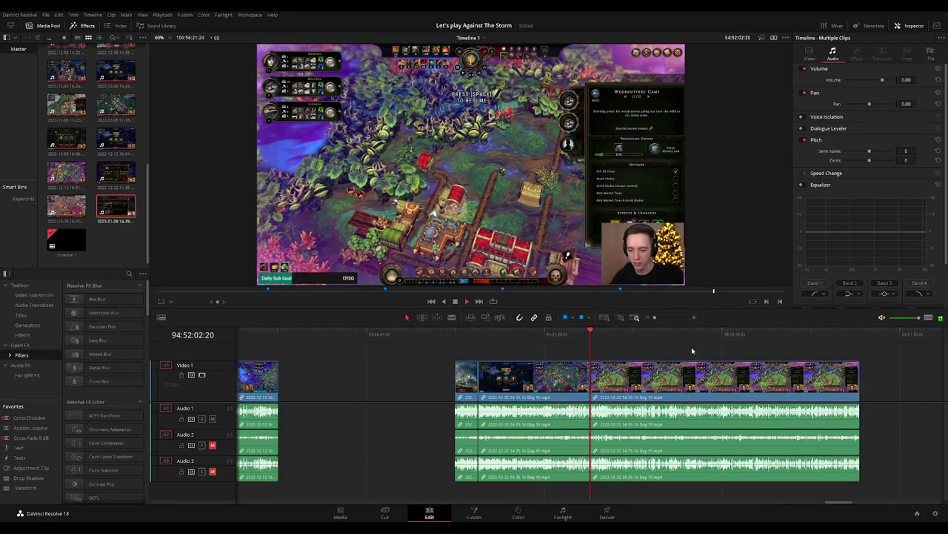
Drag the Day 15 clip group left to snap to the playhead at 96:00:00:00, then play from there.
scroll(692, 347, "down", 3)
left_click(307, 338)
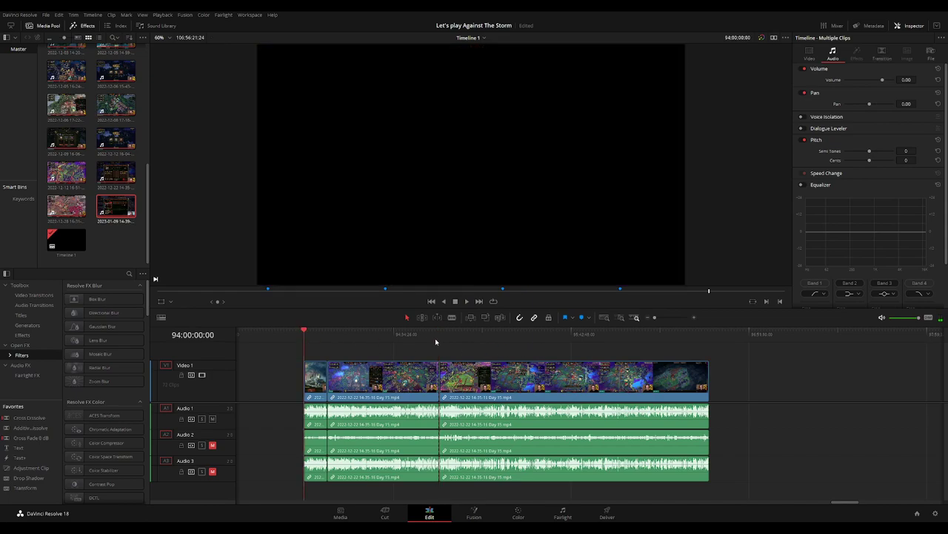
left_click(440, 335)
scroll(476, 354, "down", 2)
scroll(364, 352, "down", 2)
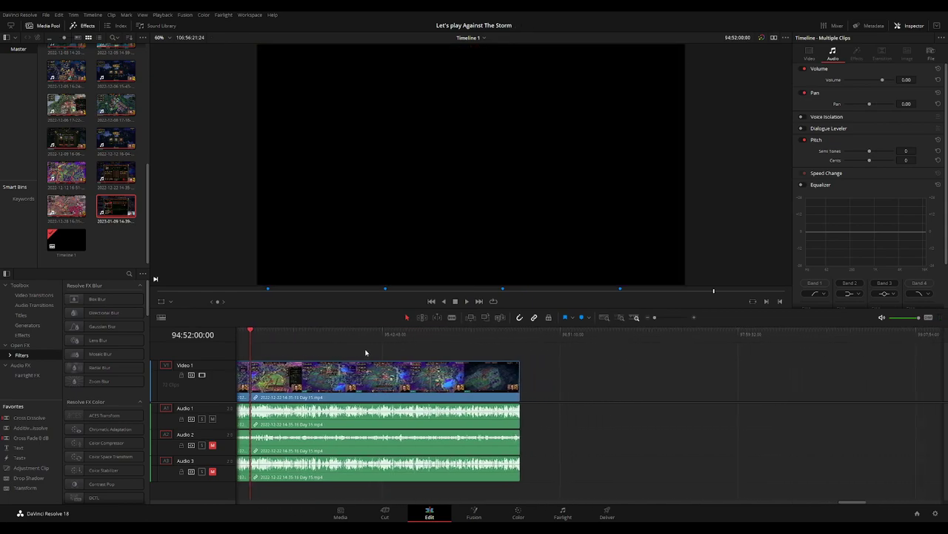
left_click_drag(387, 376, 695, 376)
left_click(432, 353)
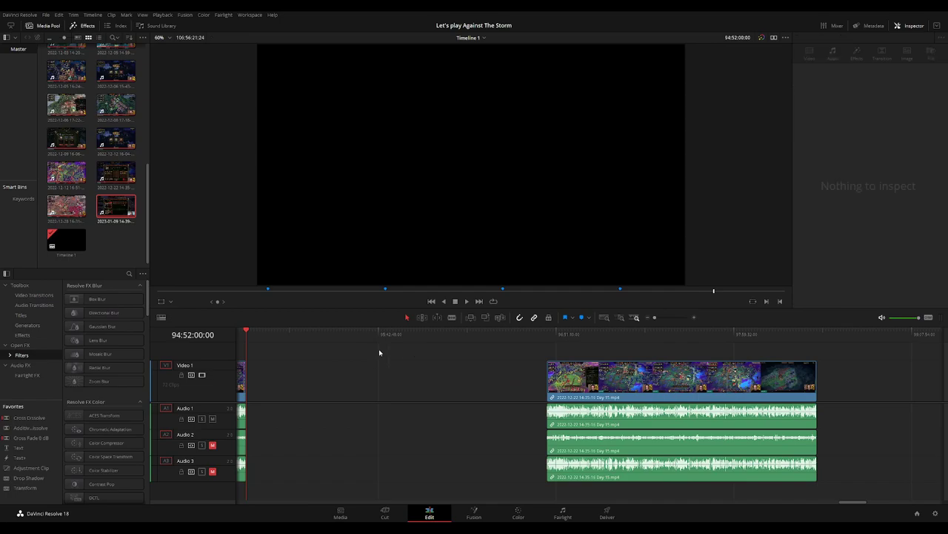
scroll(381, 352, "up", 1)
left_click_drag(309, 335, 477, 346)
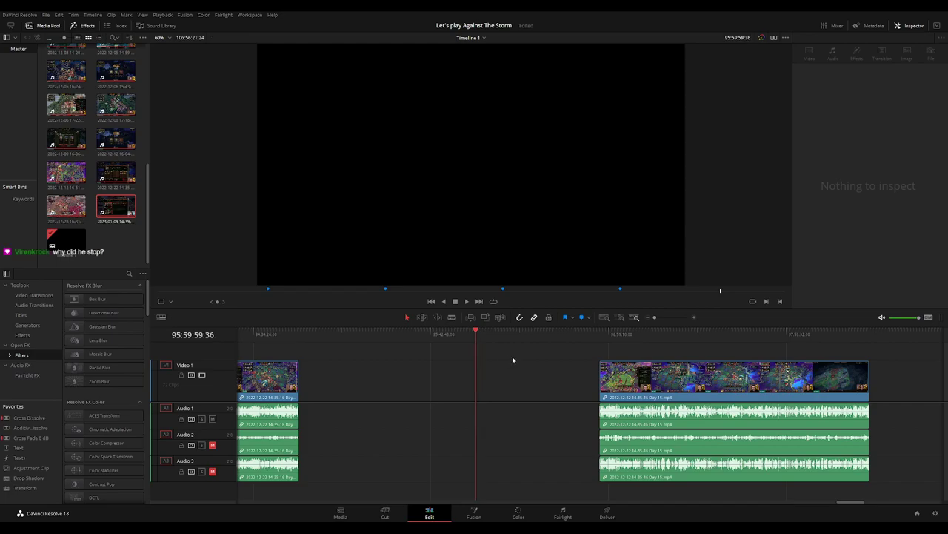
left_click_drag(615, 377, 491, 378)
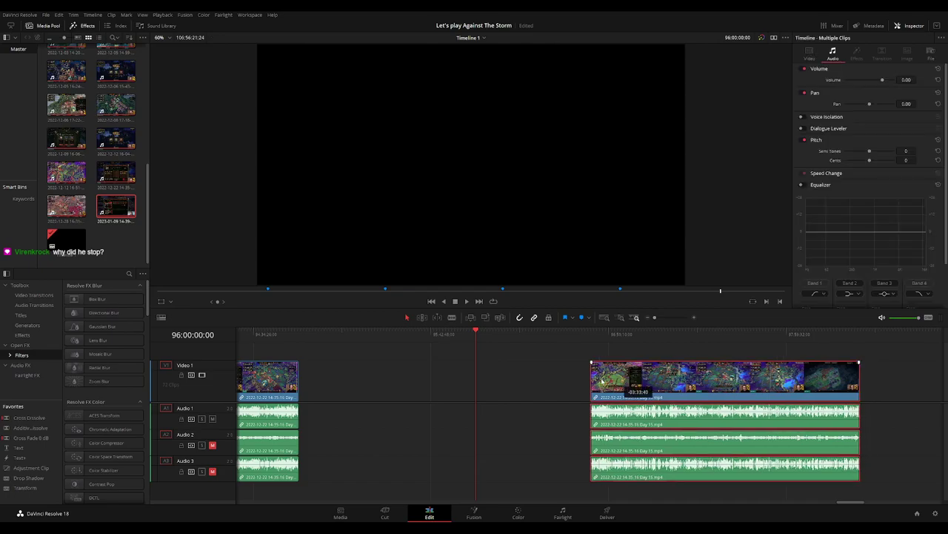
key("space")
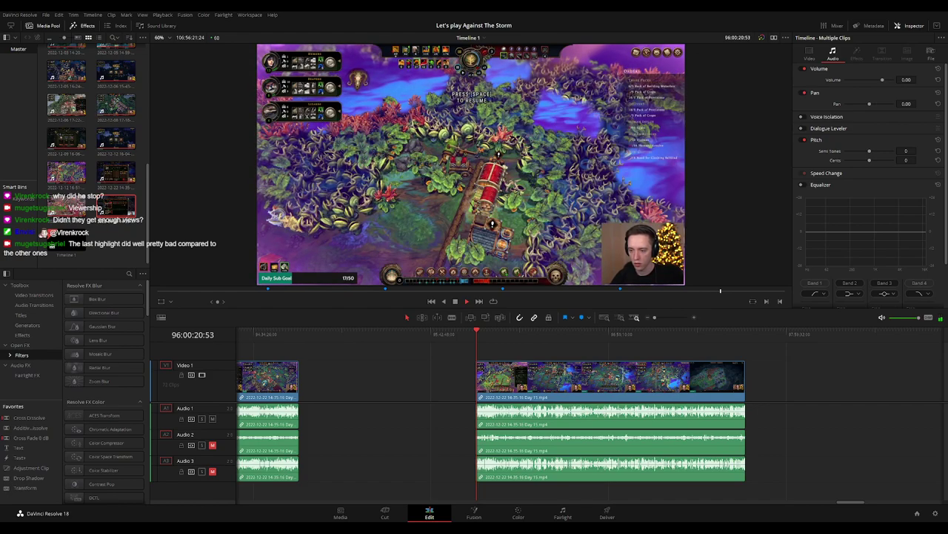
Play and scrub through the later Day 15 footage to review it.
key("space")
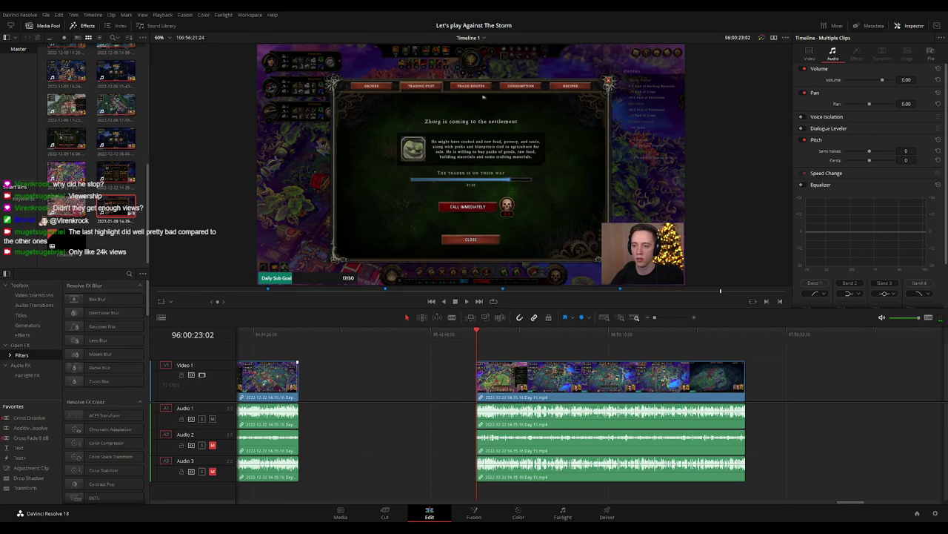
key("Up")
key("space")
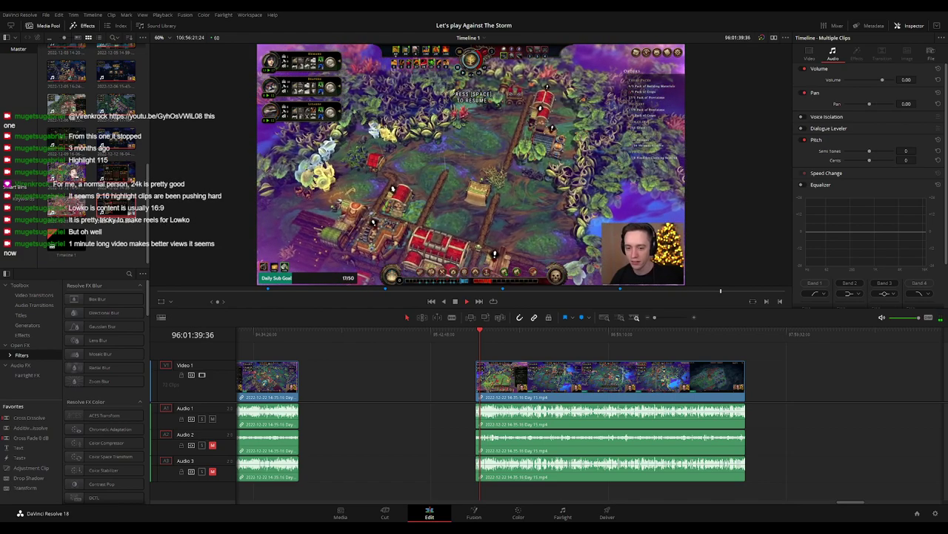
scroll(366, 350, "right", 3)
left_click_drag(311, 339, 446, 344)
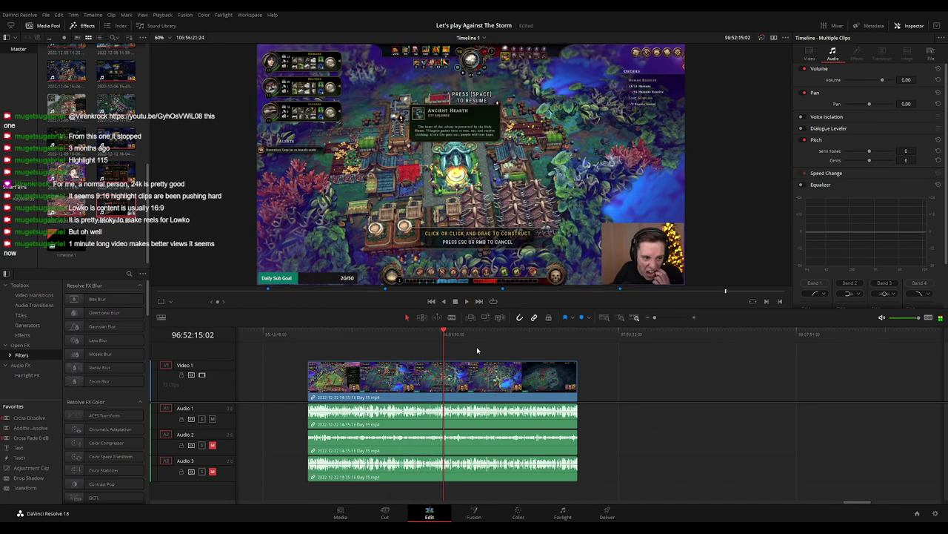
scroll(481, 349, "up", 5)
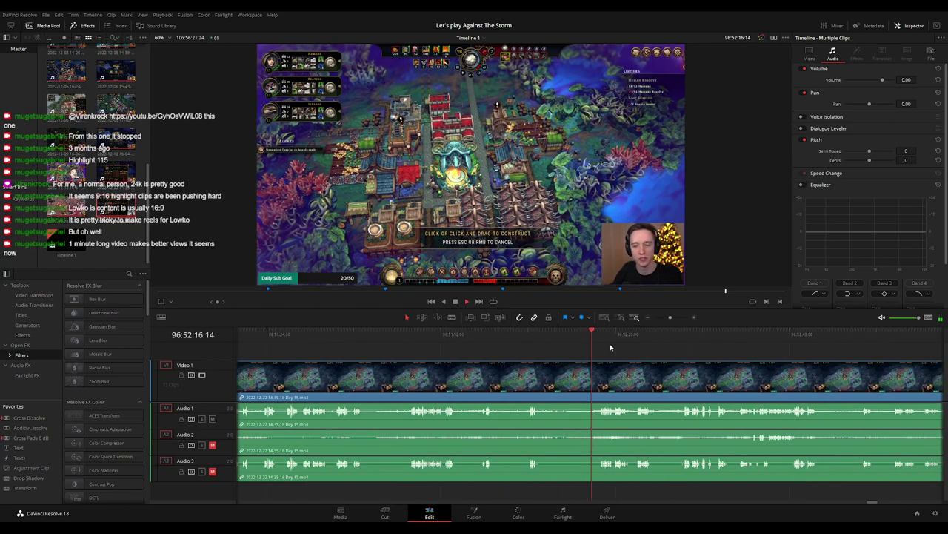
left_click(476, 337)
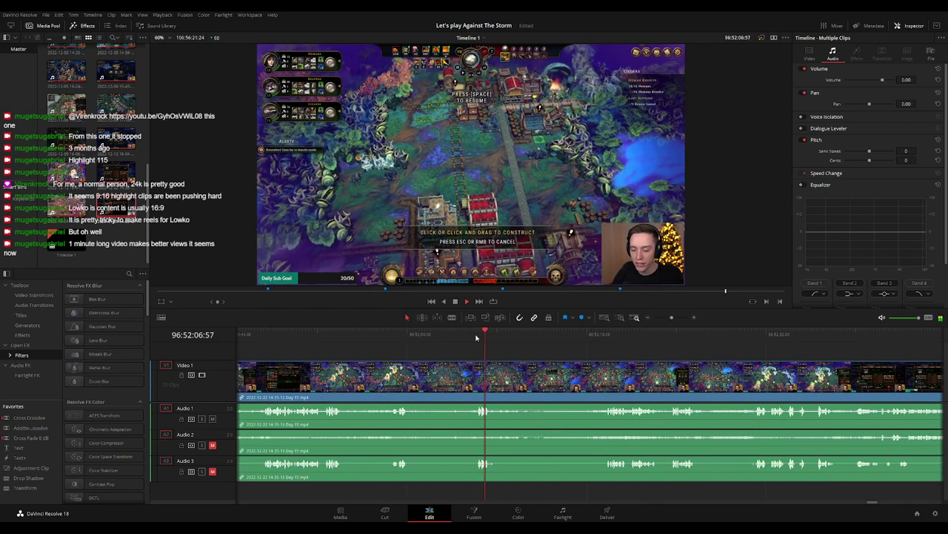
left_click(397, 337)
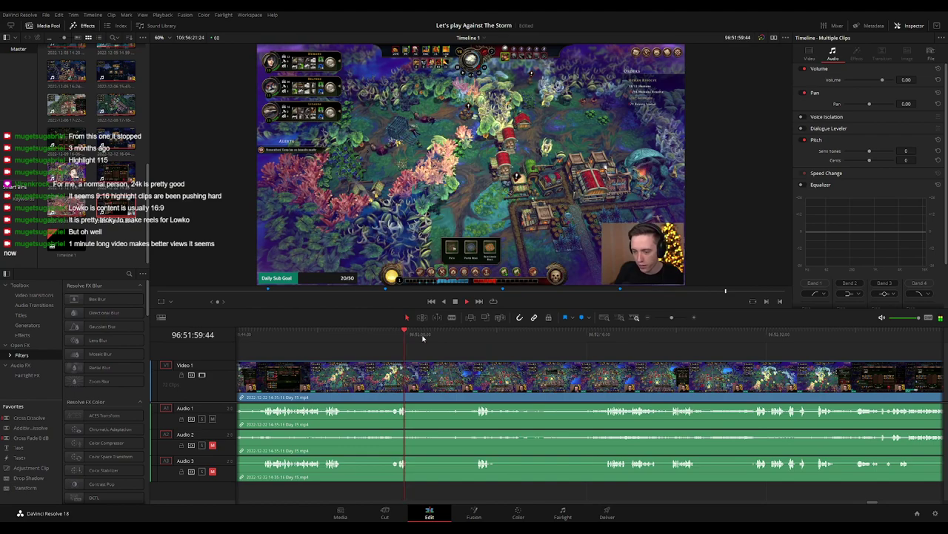
left_click(586, 345)
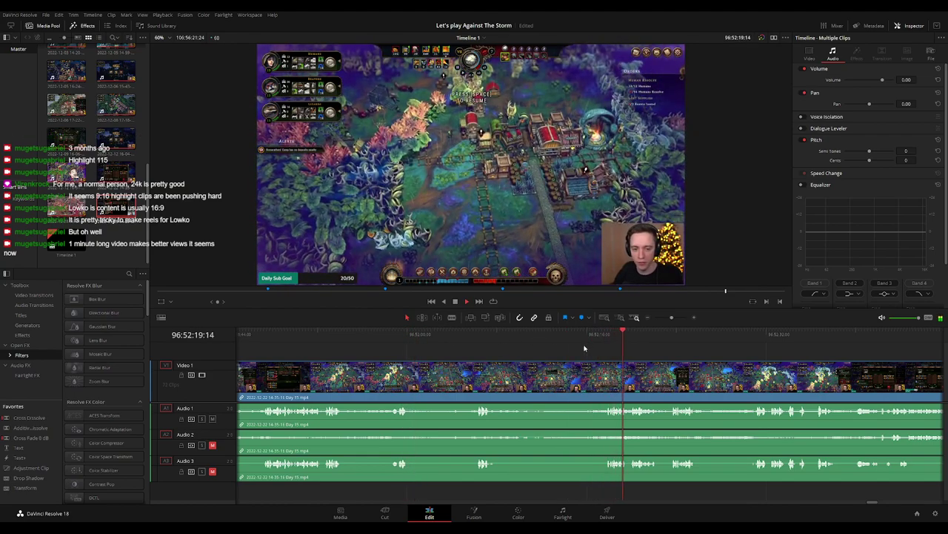
left_click(331, 337)
key("space")
Zoom the timeline in and park the playhead at 96:52:17:00.
scroll(371, 343, "left", 3)
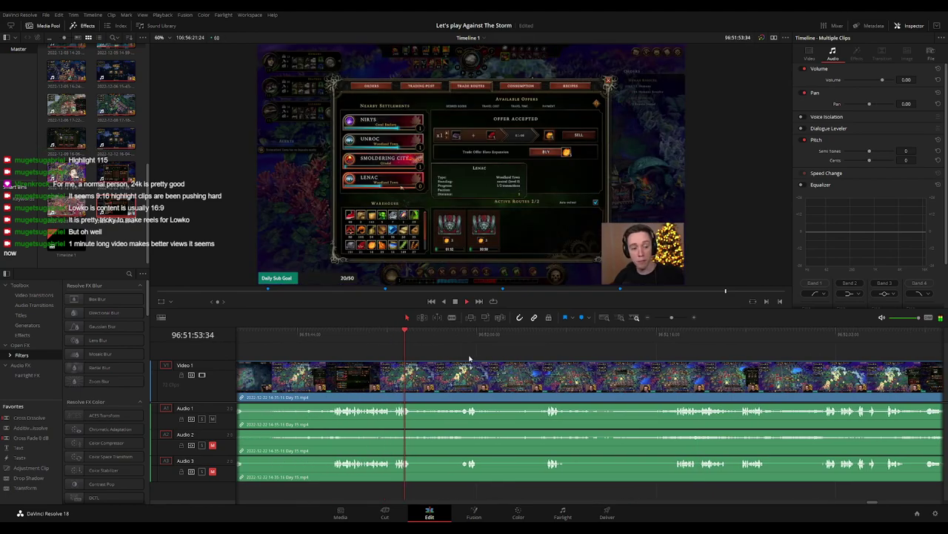
left_click(460, 338)
left_click(541, 338)
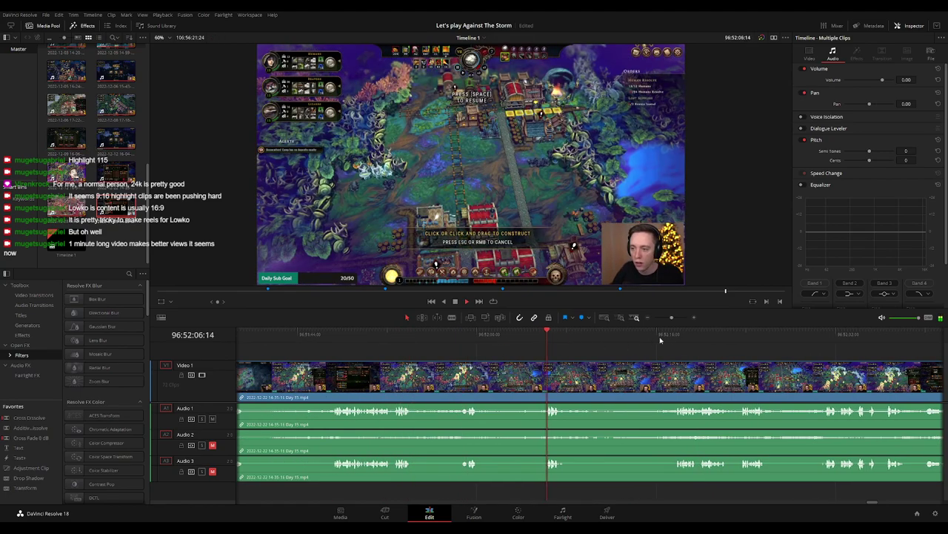
left_click(677, 338)
key("ctrl+equal")
left_click_drag(552, 338, 485, 341)
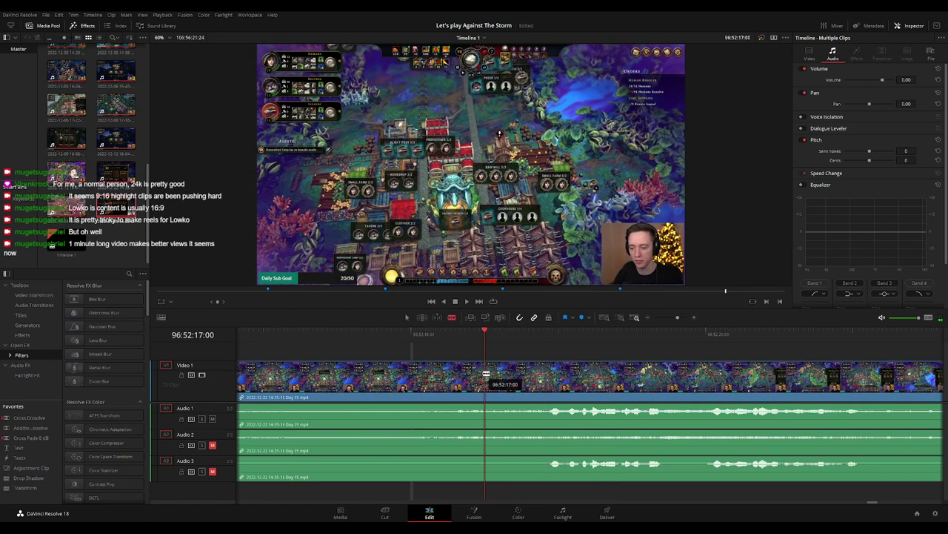
Blade at 96:52:17:00, fade V1 and A1–A3 out and in across the cut, and play it.
key("ctrl+b")
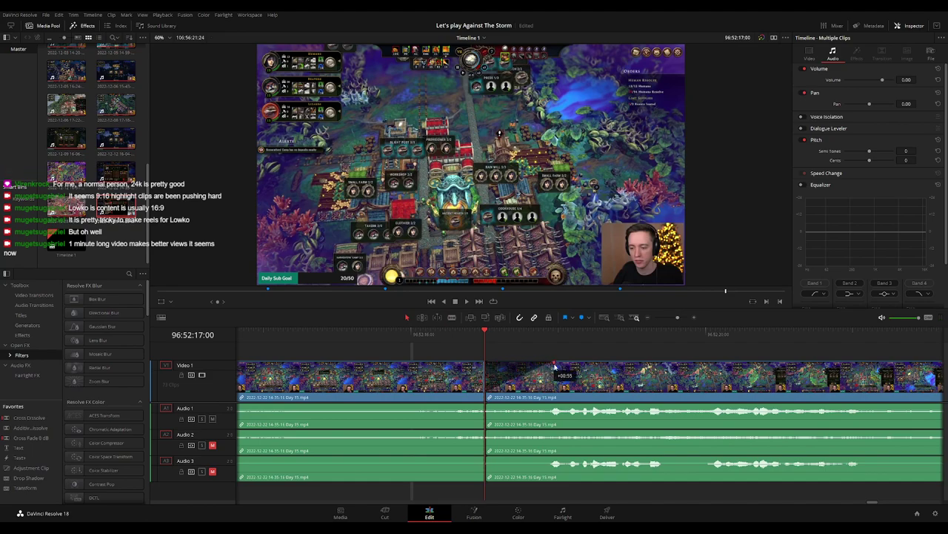
left_click_drag(503, 363, 561, 364)
left_click_drag(483, 363, 410, 364)
left_click_drag(483, 404, 412, 406)
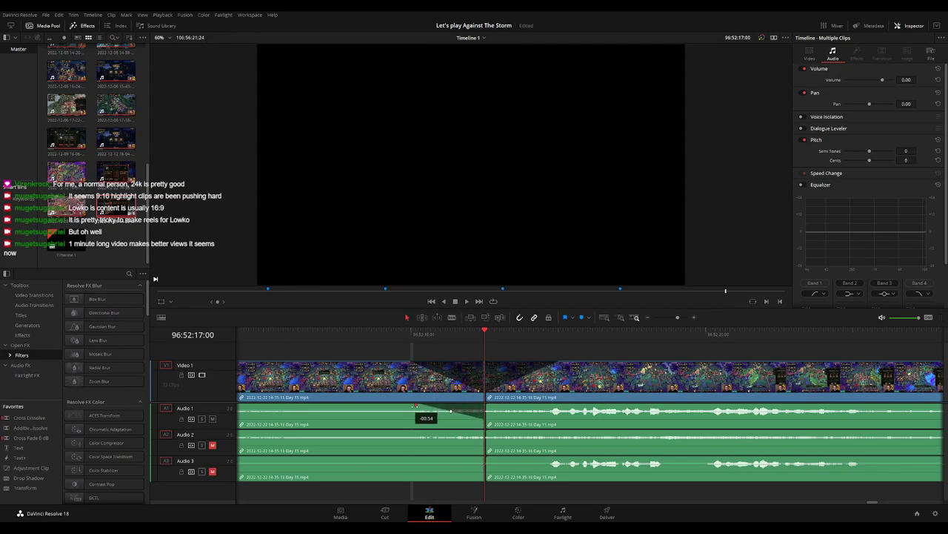
left_click_drag(486, 406, 558, 405)
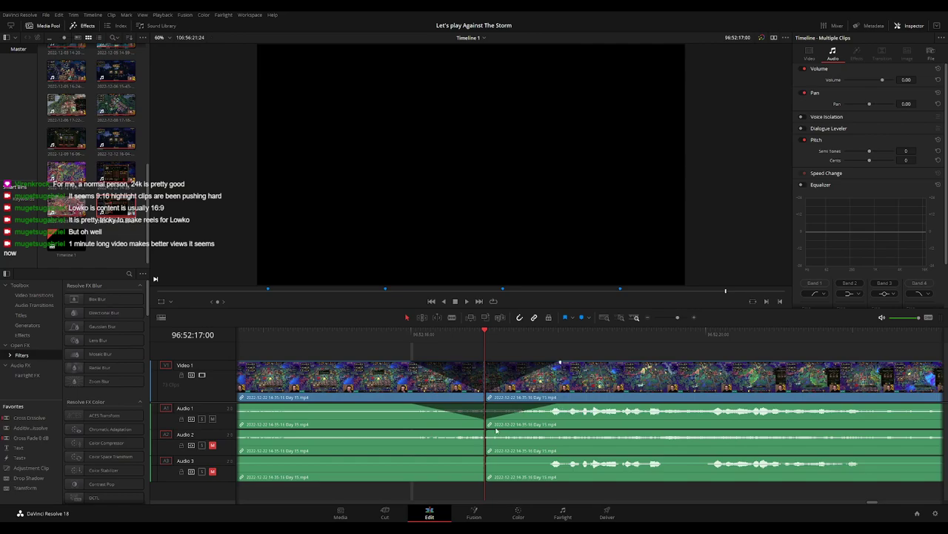
left_click_drag(483, 434, 409, 431)
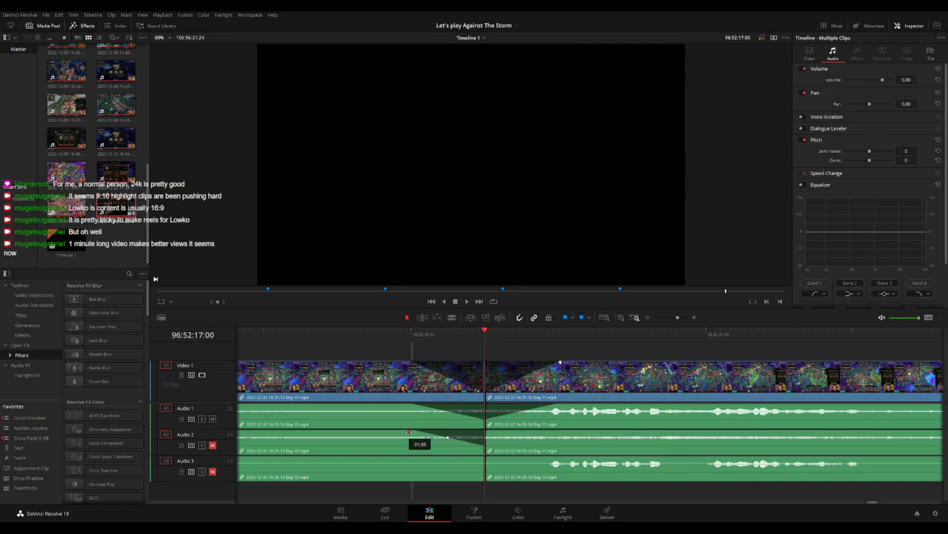
left_click_drag(486, 432, 559, 432)
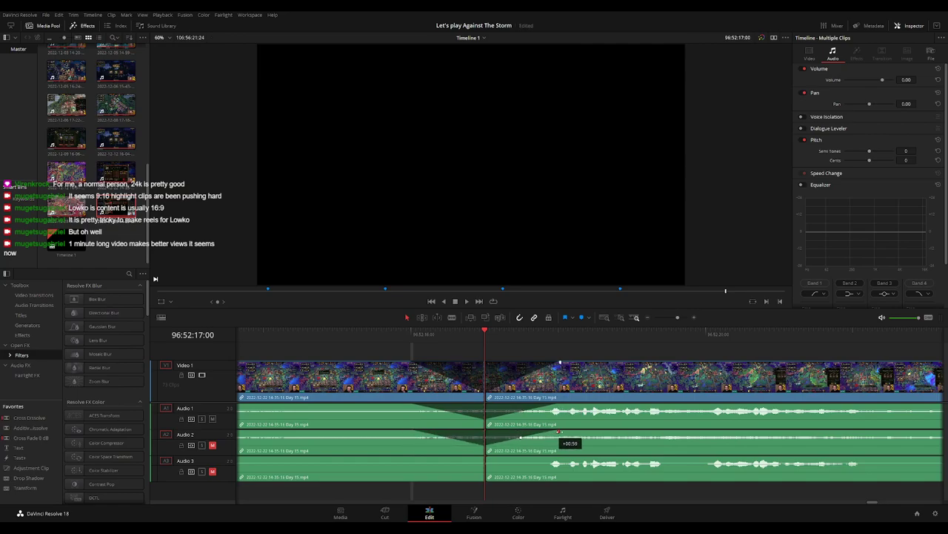
left_click_drag(485, 457, 409, 458)
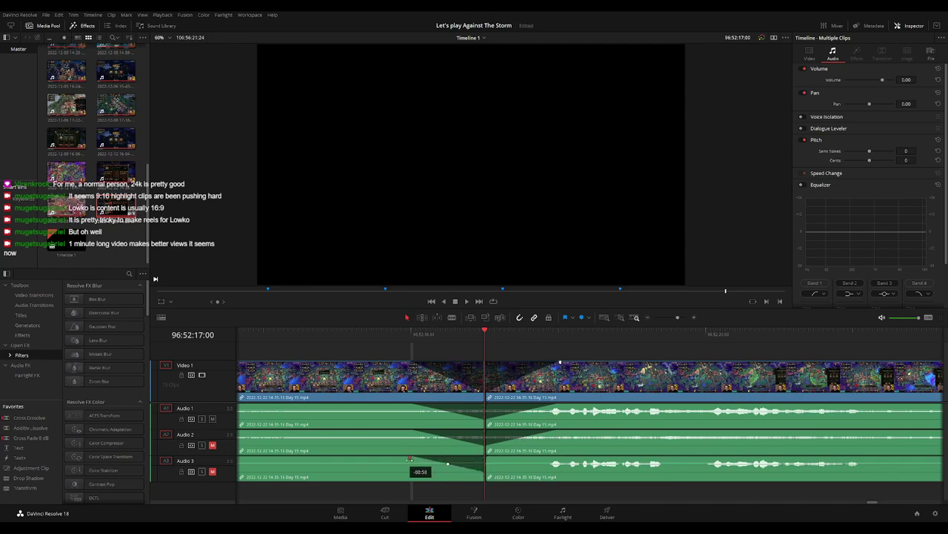
left_click_drag(486, 457, 560, 460)
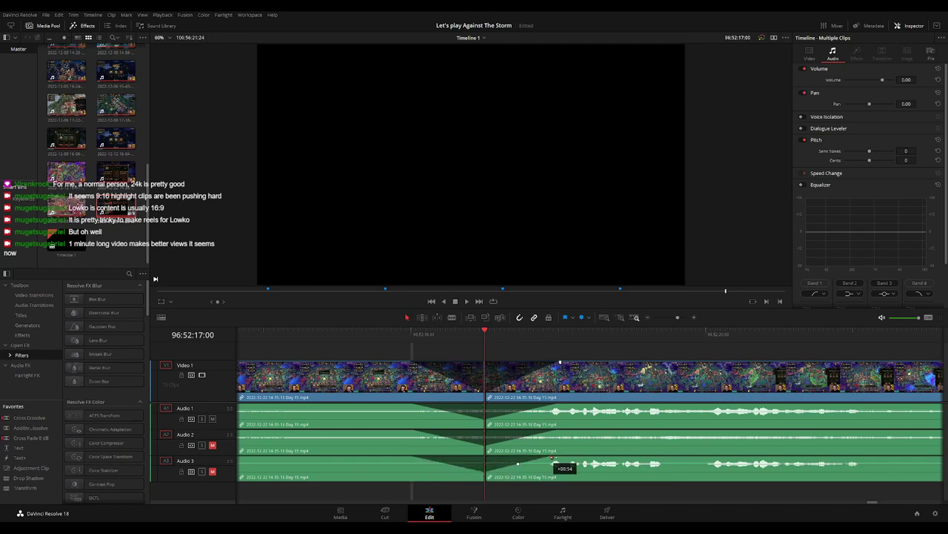
left_click(428, 338)
key("space")
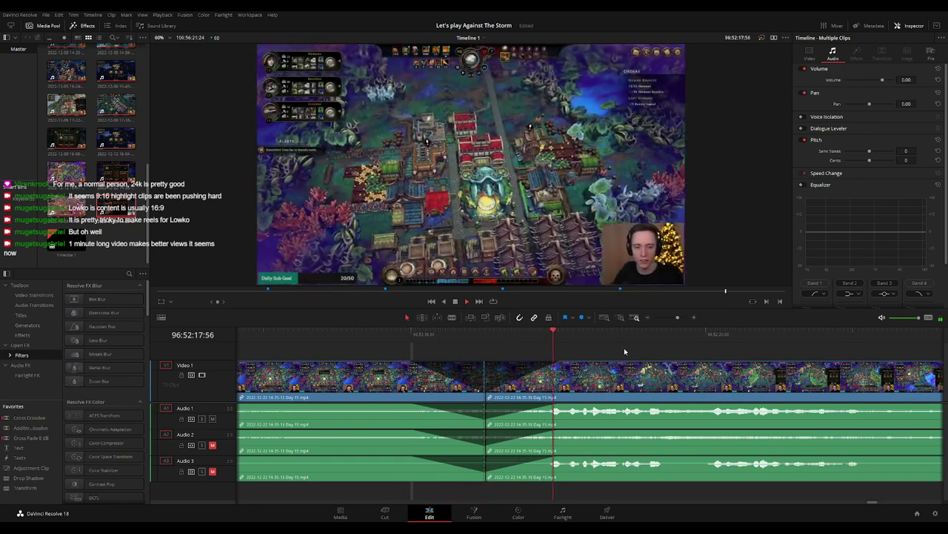
Drag the Day 15 clip on V1 and A1–A3 left so it starts at 98:00:00:00.
scroll(624, 347, "down", 2)
scroll(652, 351, "down", 3)
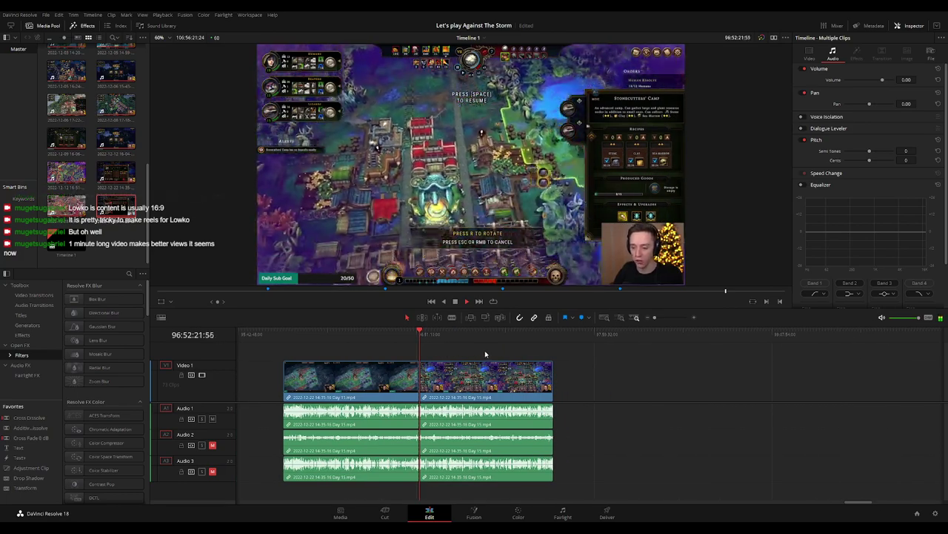
key("space")
left_click(283, 334)
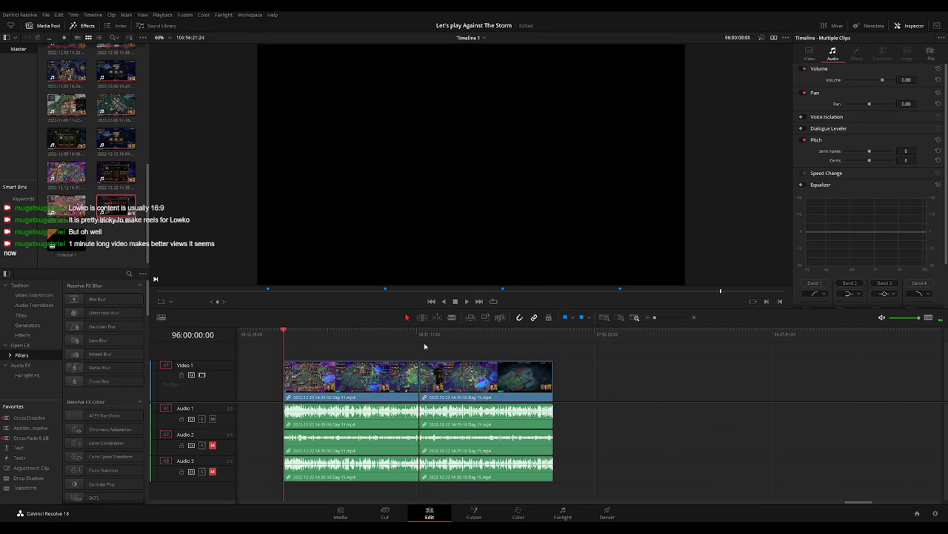
left_click_drag(309, 379, 576, 384)
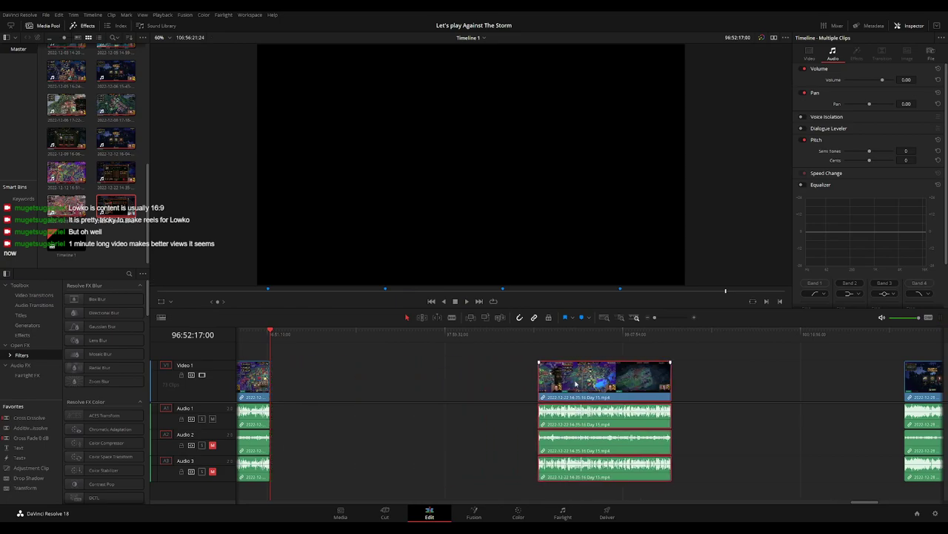
left_click(408, 360)
left_click_drag(280, 343, 447, 354)
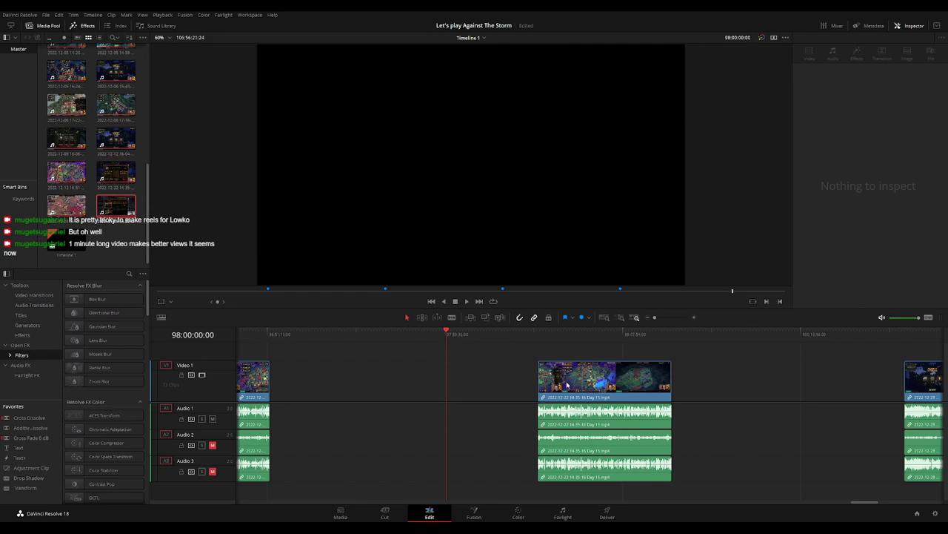
left_click_drag(567, 384, 475, 381)
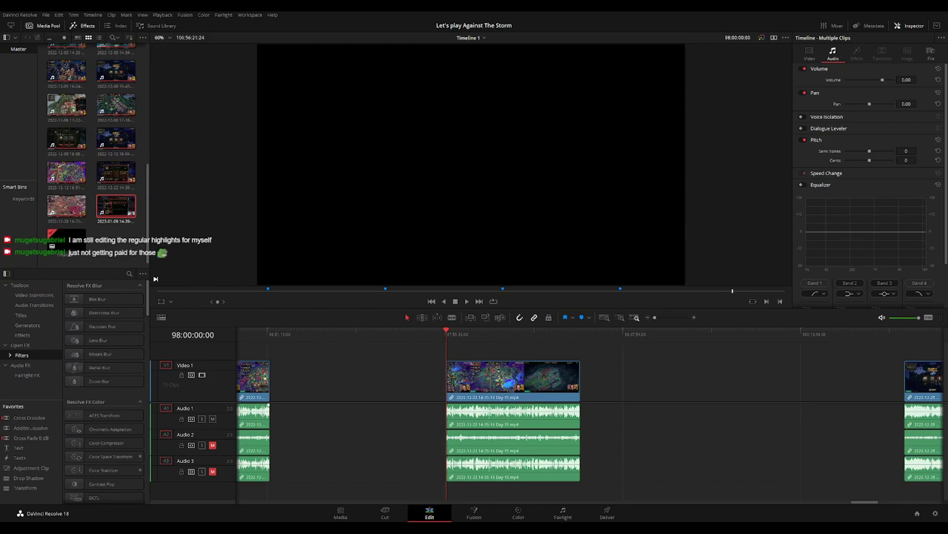
key("space")
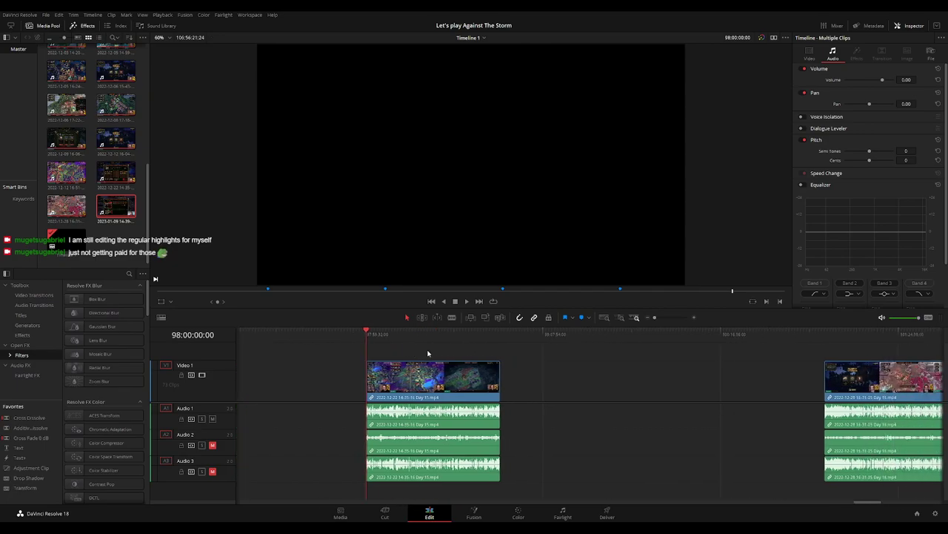
left_click_drag(487, 335, 497, 334)
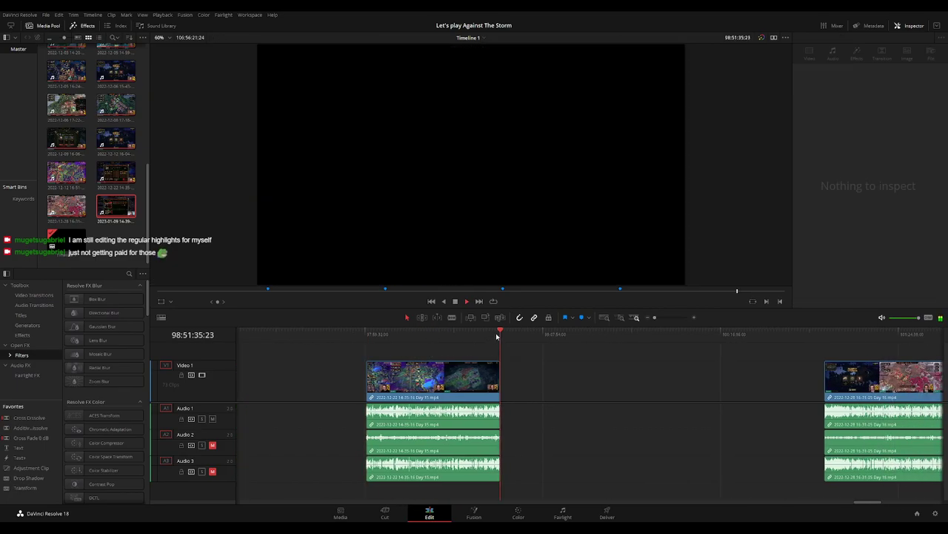
left_click(368, 337)
key("space")
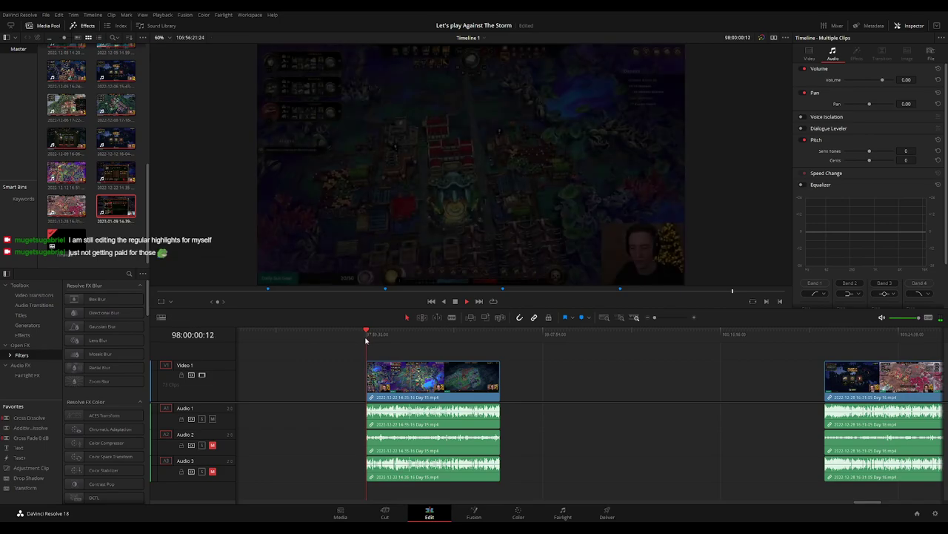
scroll(374, 357, "left", 3)
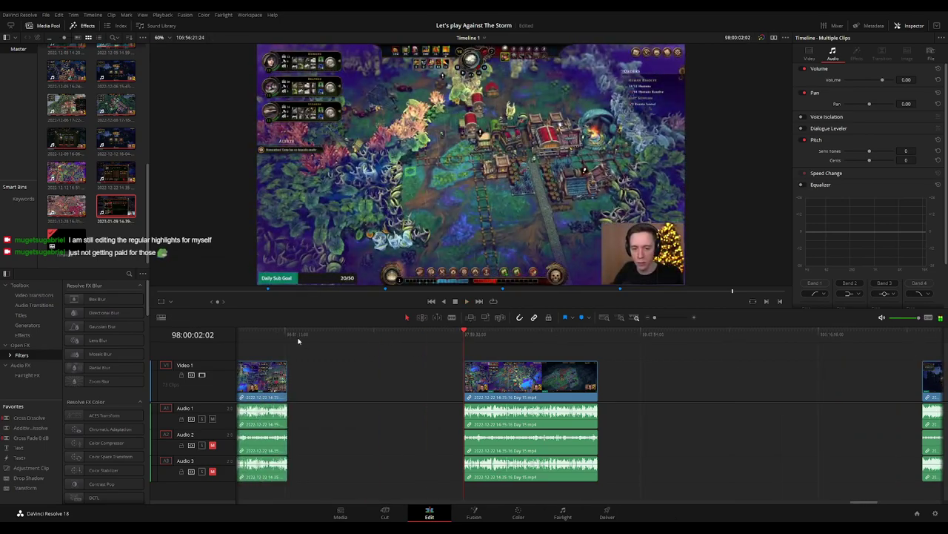
left_click(289, 339)
left_click(464, 334)
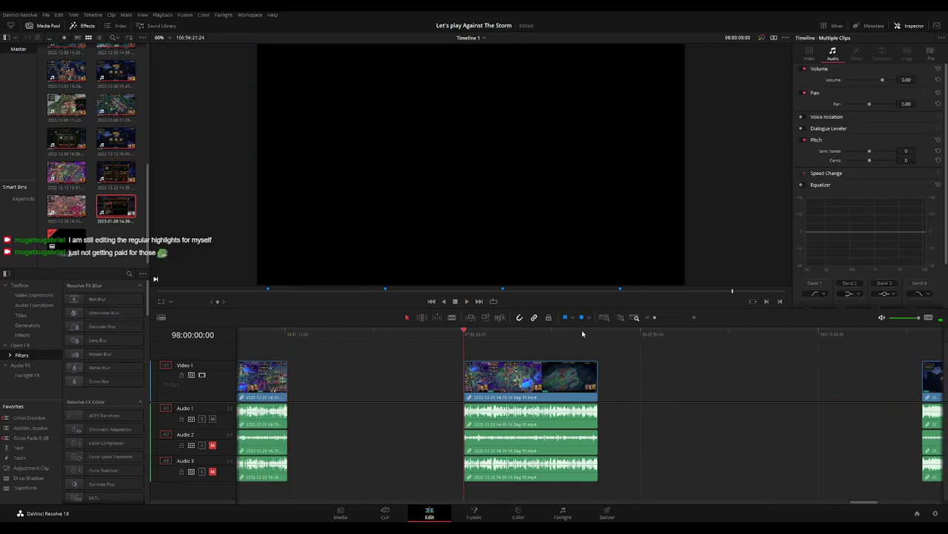
left_click(597, 334)
left_click(464, 337)
key("space")
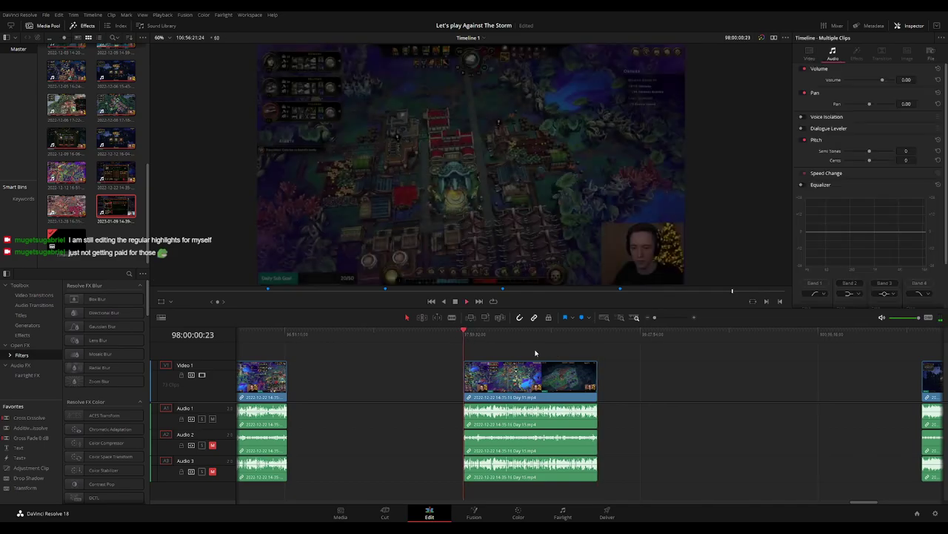
scroll(414, 339, "right", 2)
left_click_drag(413, 340, 517, 339)
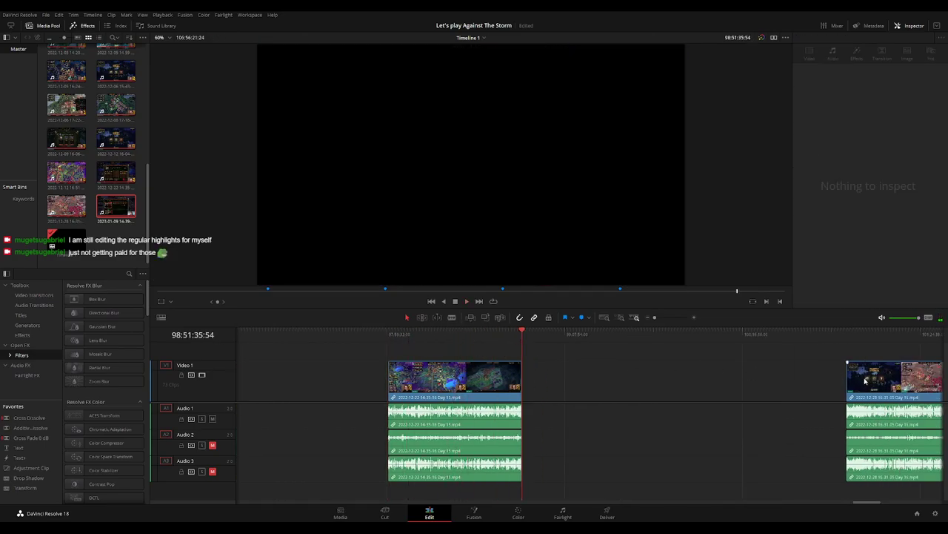
left_click_drag(866, 380, 541, 381)
scroll(542, 378, "up", 3)
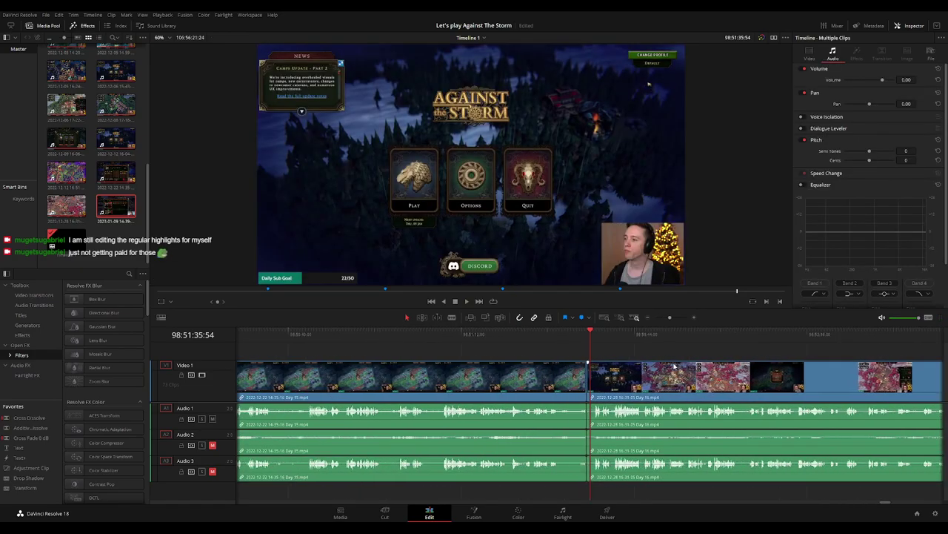
key("space")
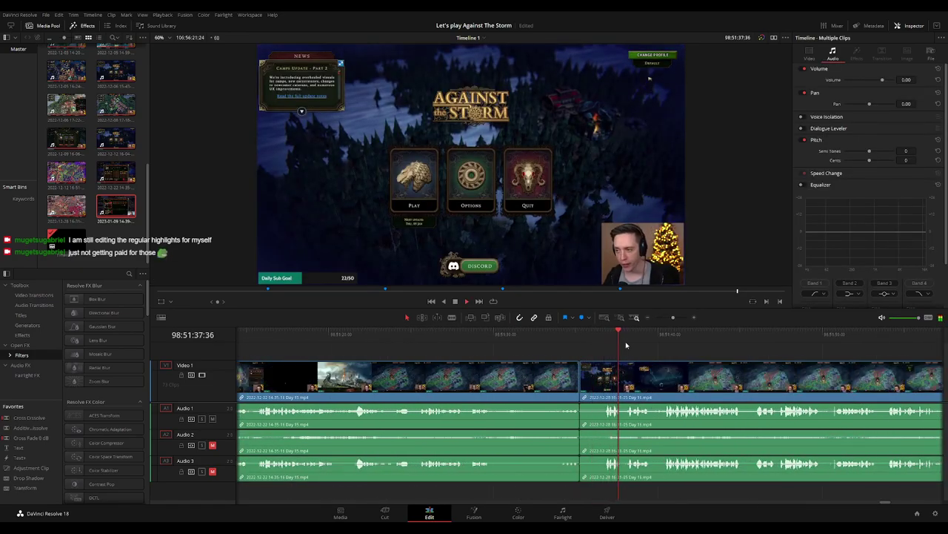
scroll(649, 357, "down", 3)
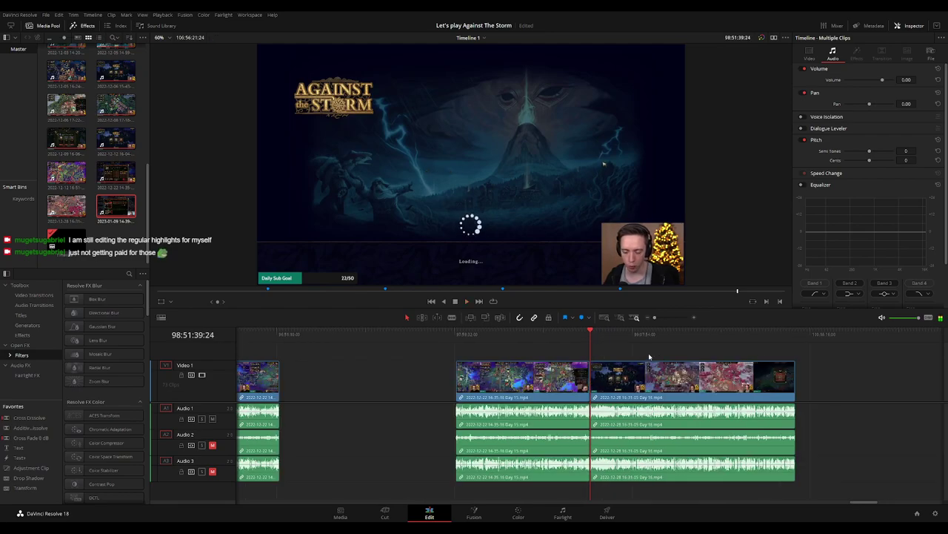
key("ctrl+z")
left_click(456, 335)
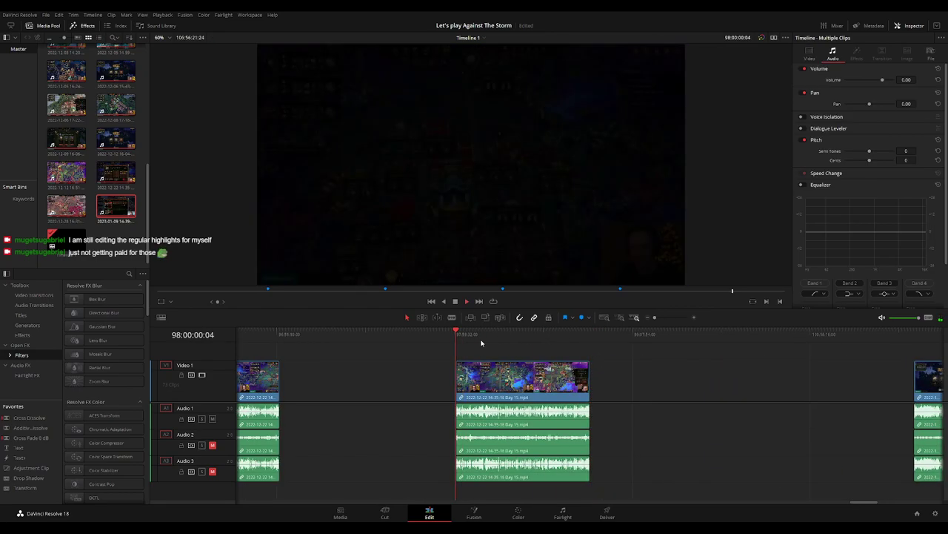
Rewatch the Day 15 clip's ending and park the playhead at its new out point near 98:51:31:00.
scroll(587, 363, "up", 3)
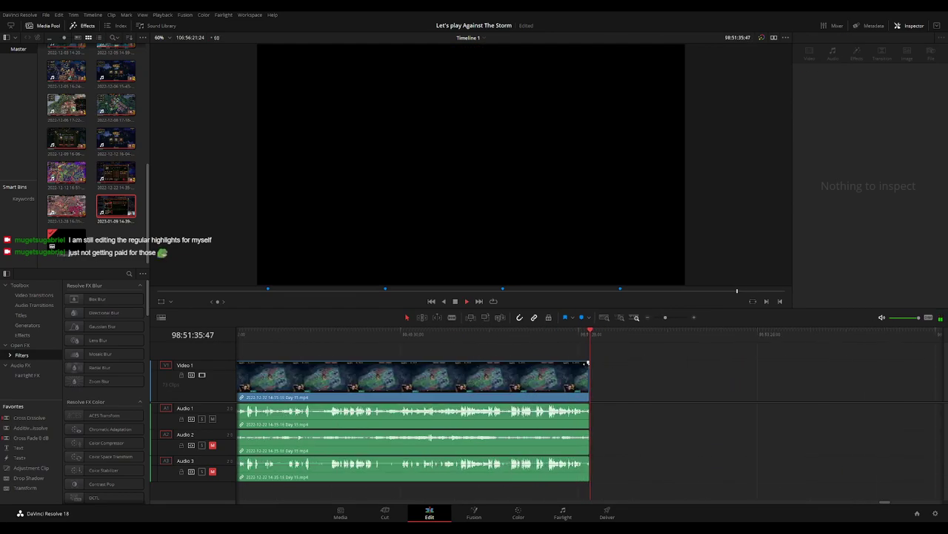
scroll(587, 363, "up", 3)
scroll(560, 360, "up", 2)
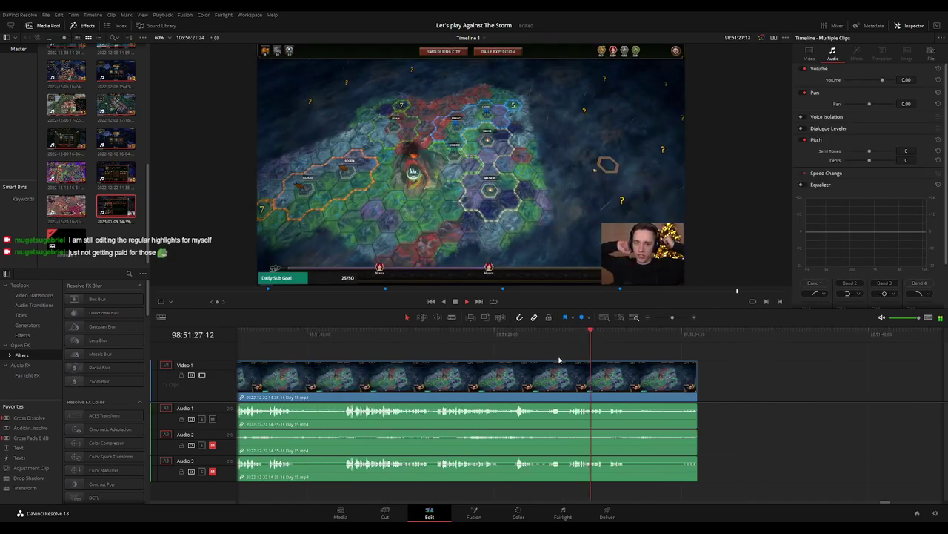
scroll(560, 360, "up", 1)
scroll(585, 364, "down", 3)
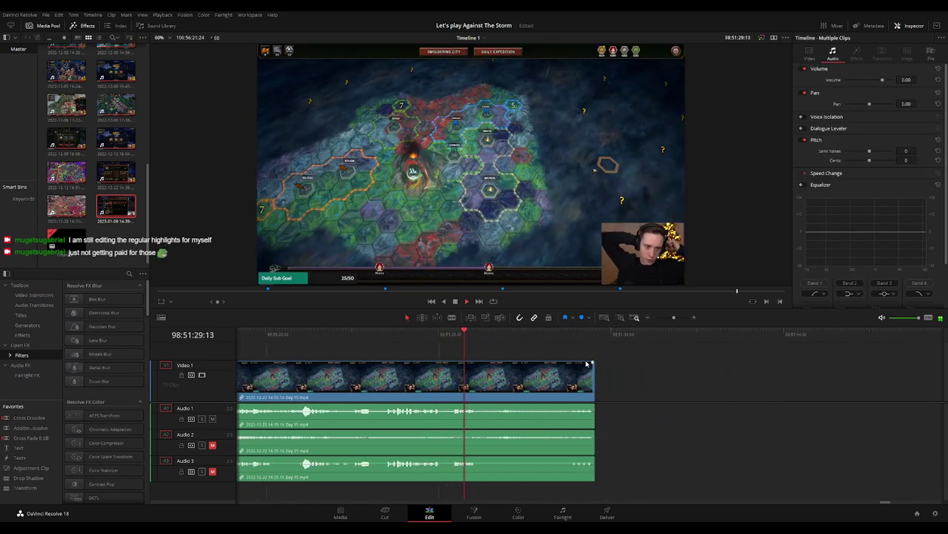
mouse_move(587, 364)
left_mouse_down()
mouse_move(540, 368)
mouse_move(569, 365)
left_mouse_up()
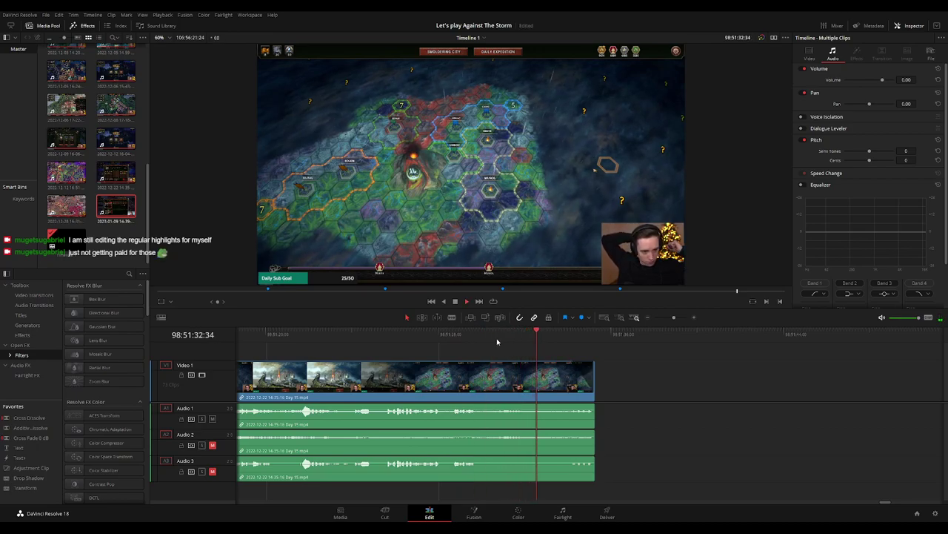
left_click(465, 338)
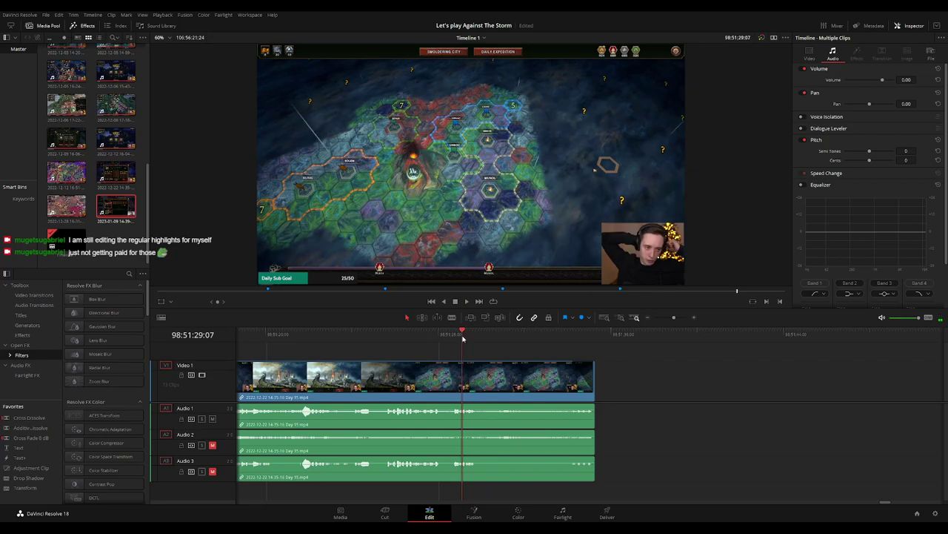
left_click(504, 338)
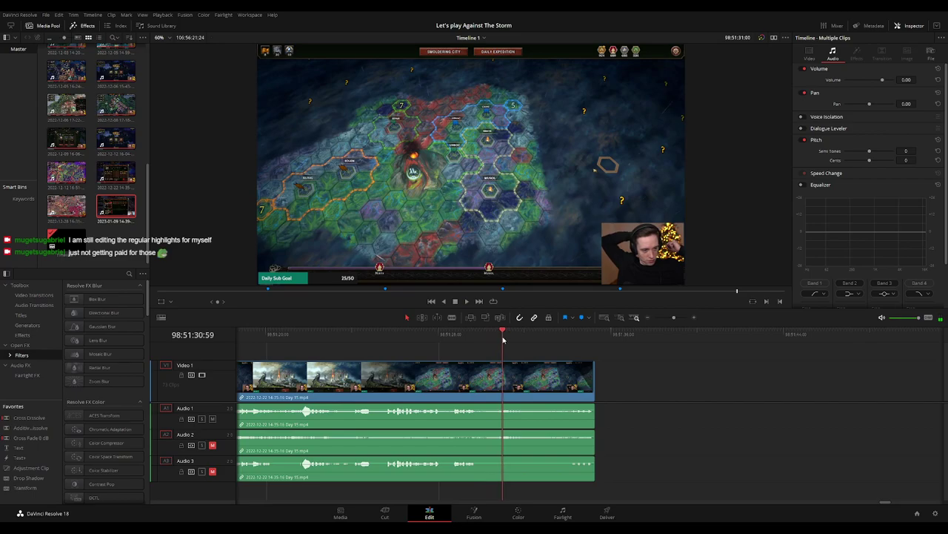
left_click_drag(503, 339, 505, 340)
Trim the clip's end to the playhead, fade out all three audio tracks, and replay the ending.
left_click_drag(592, 387, 479, 407)
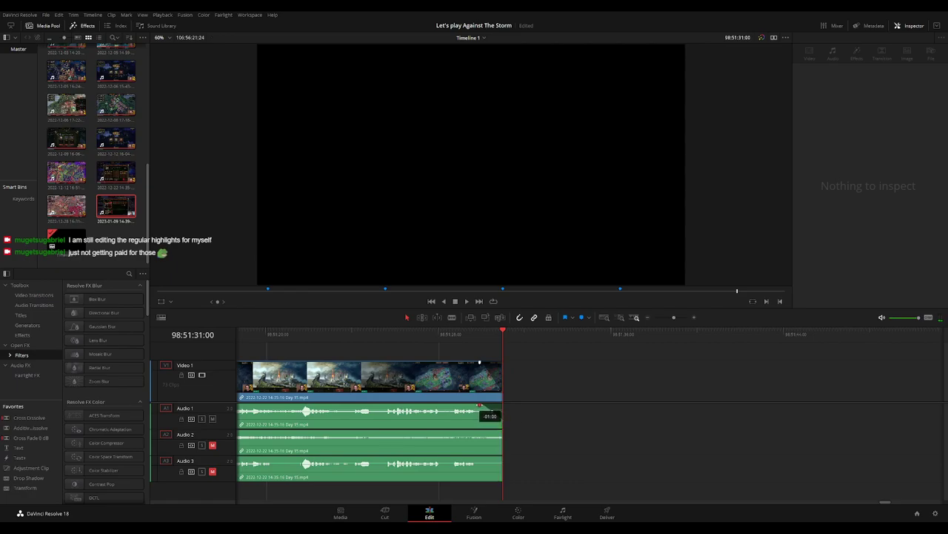
left_click_drag(480, 405, 478, 458)
left_click(452, 343)
key("space")
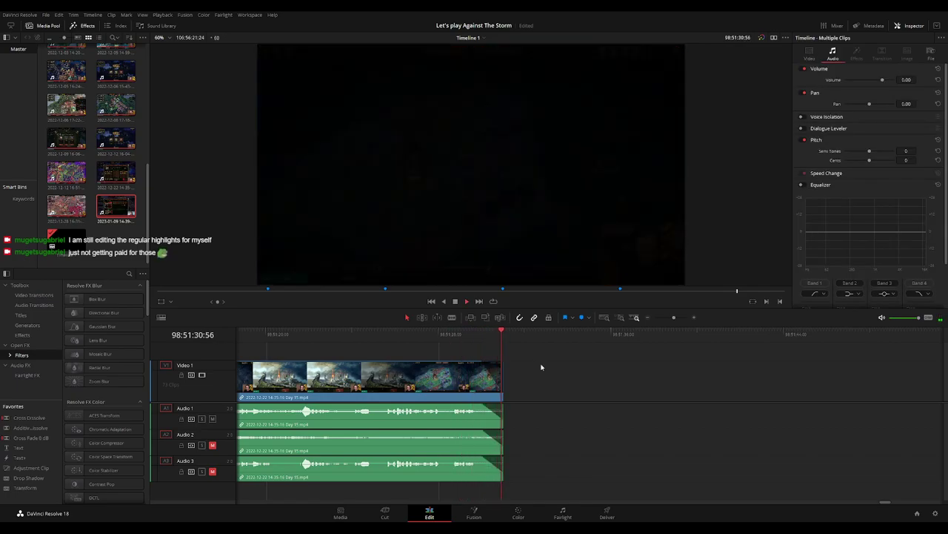
key("Up")
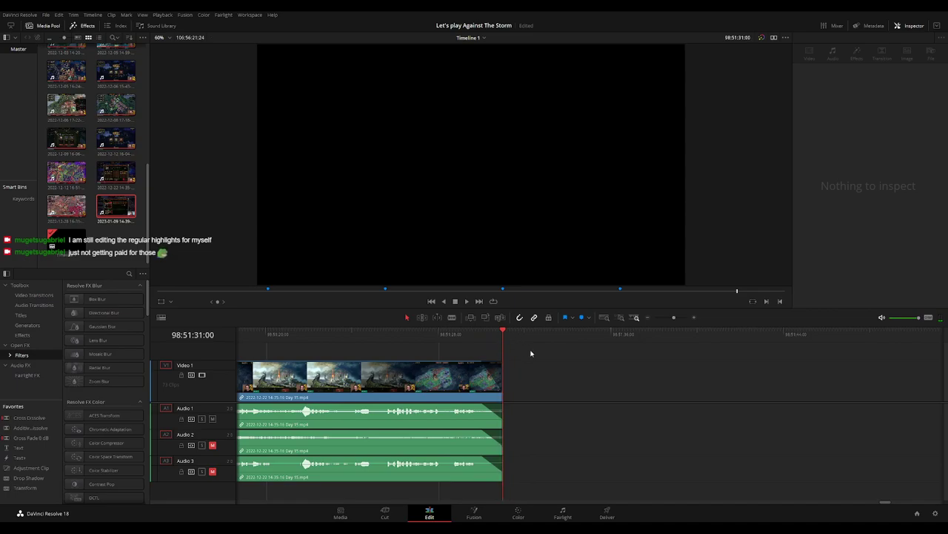
scroll(623, 358, "down", 2)
scroll(627, 356, "down", 2)
scroll(626, 356, "down", 2)
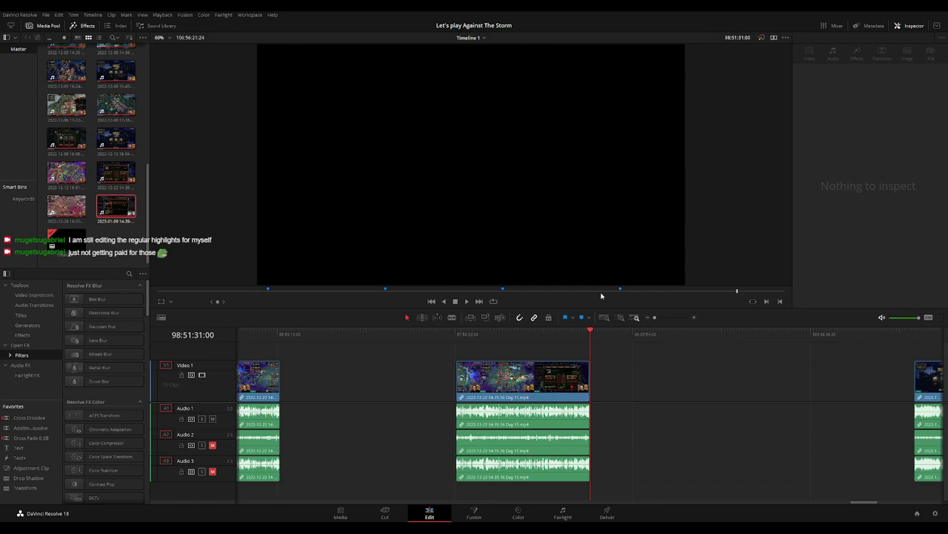
Add a '50 episodes' marker at the Day 15 clip's end at 98:51:31:00.
key("m")
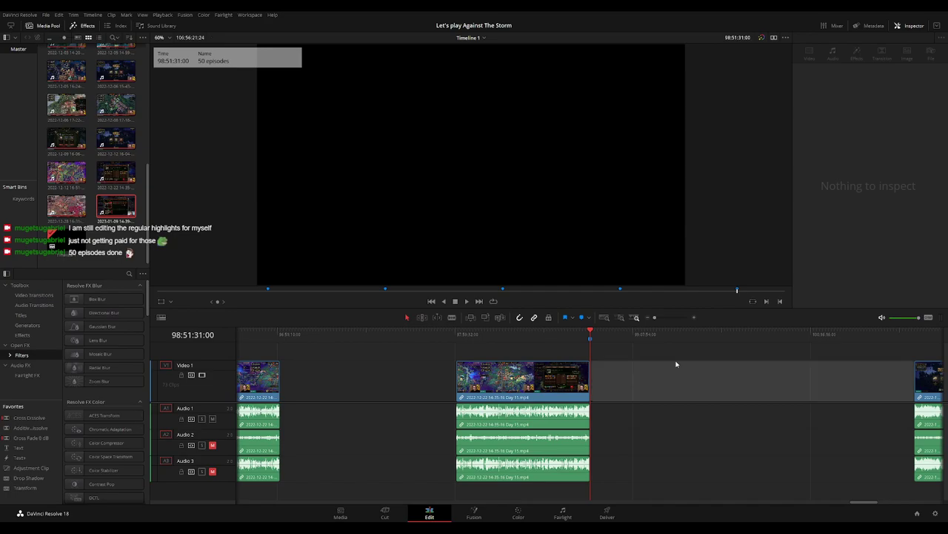
scroll(518, 358, "right", 3)
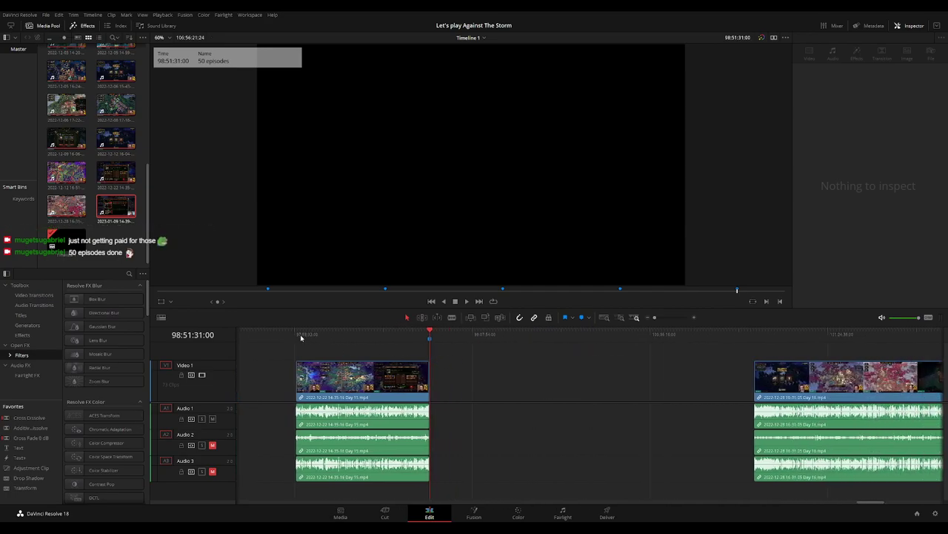
scroll(394, 359, "right", 3)
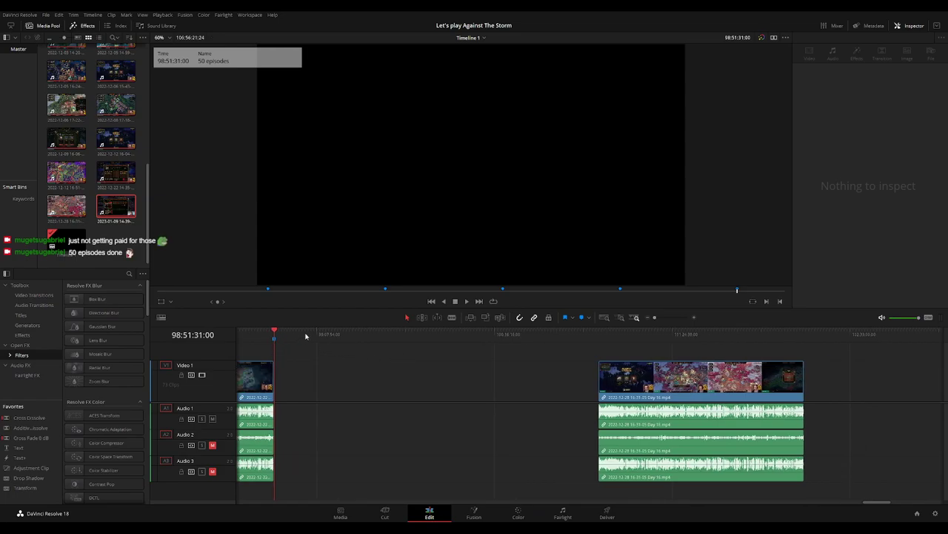
left_click_drag(306, 336, 413, 346)
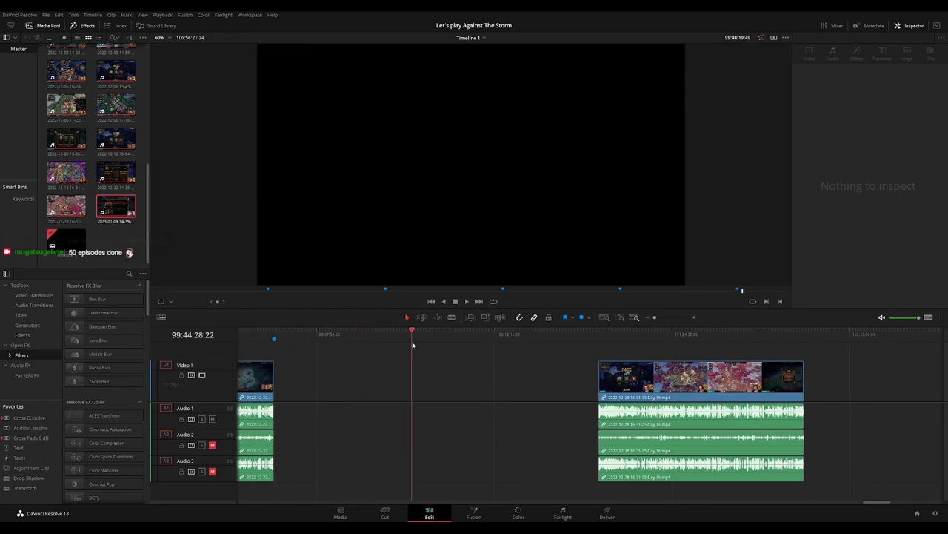
Scrub to the Day 16 clip at 100:00:00:00 and play its opening.
left_click_drag(413, 346, 453, 345)
scroll(453, 345, "up", 3)
left_click_drag(591, 334, 583, 336)
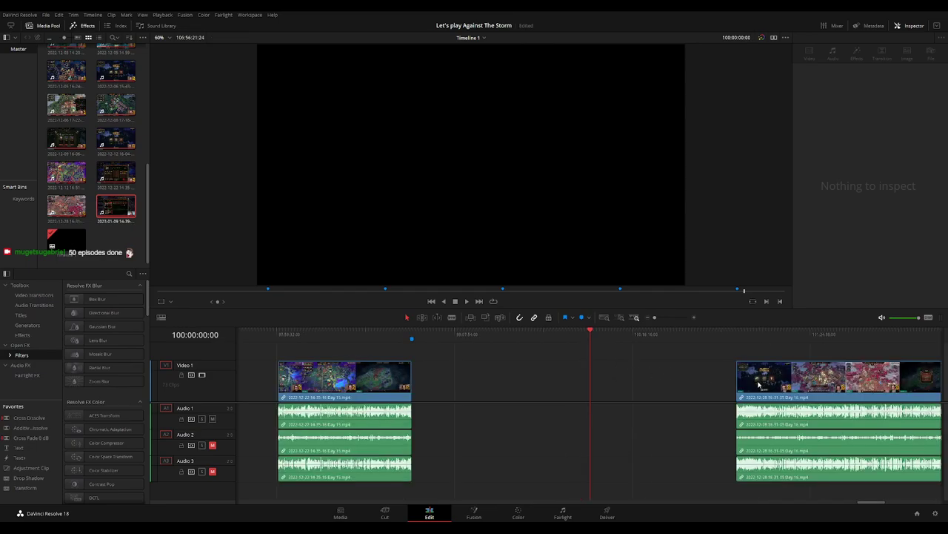
key("space")
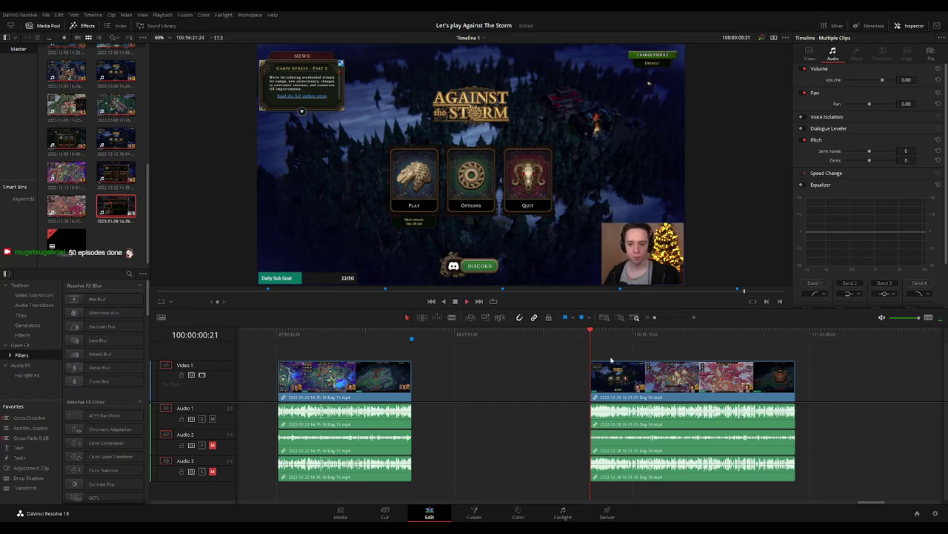
scroll(613, 358, "up", 3)
key("space")
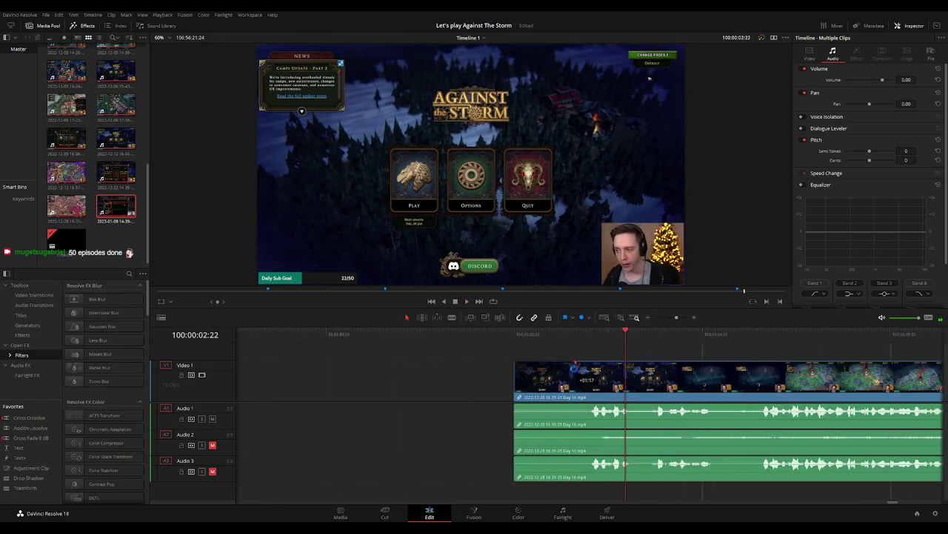
key("Home")
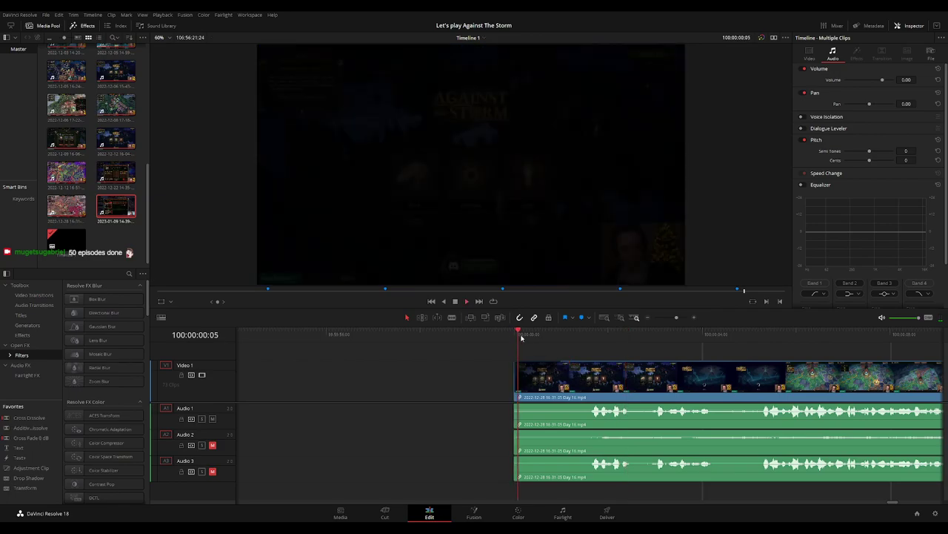
key("space")
Add audio fade-ins at the Day 16 clip's start, then replay from the beginning.
left_click_drag(517, 401, 563, 409)
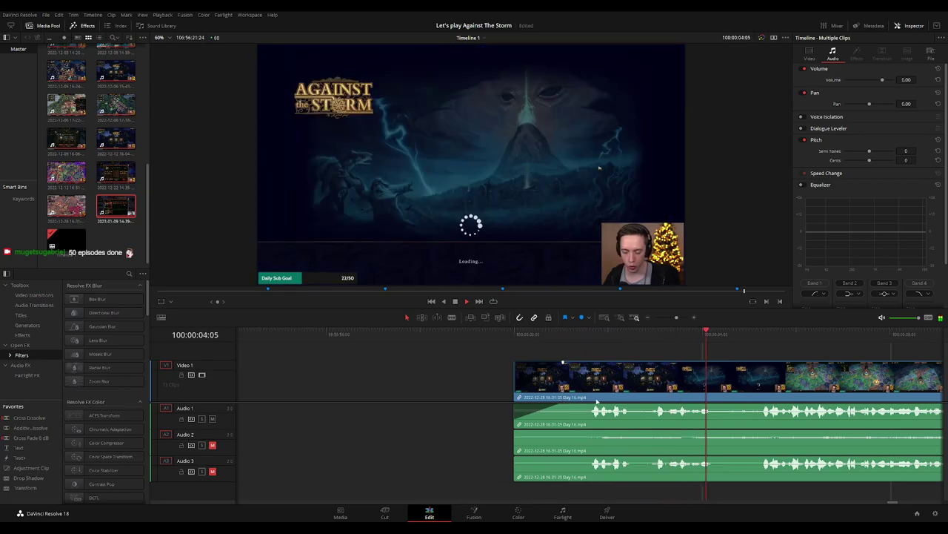
scroll(519, 422, "down", 2)
left_click_drag(450, 430, 482, 431)
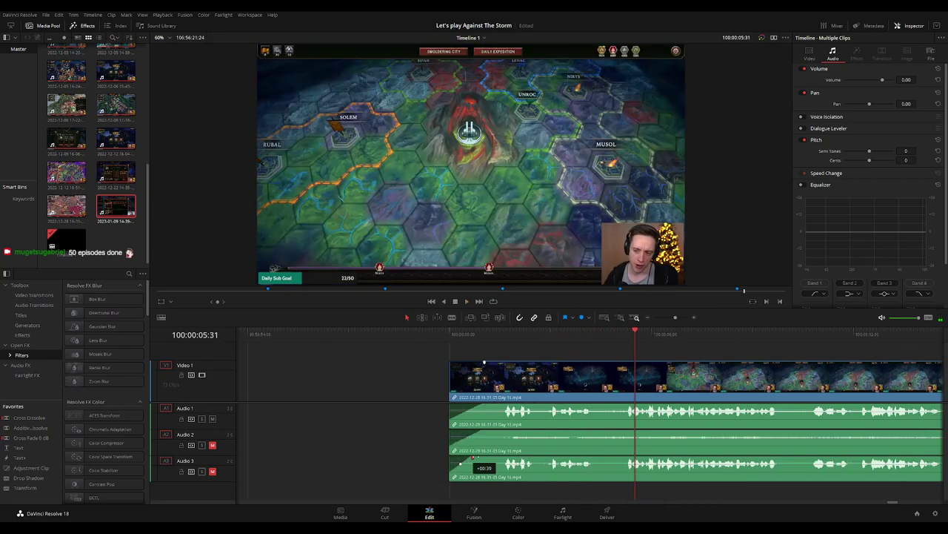
key("Home")
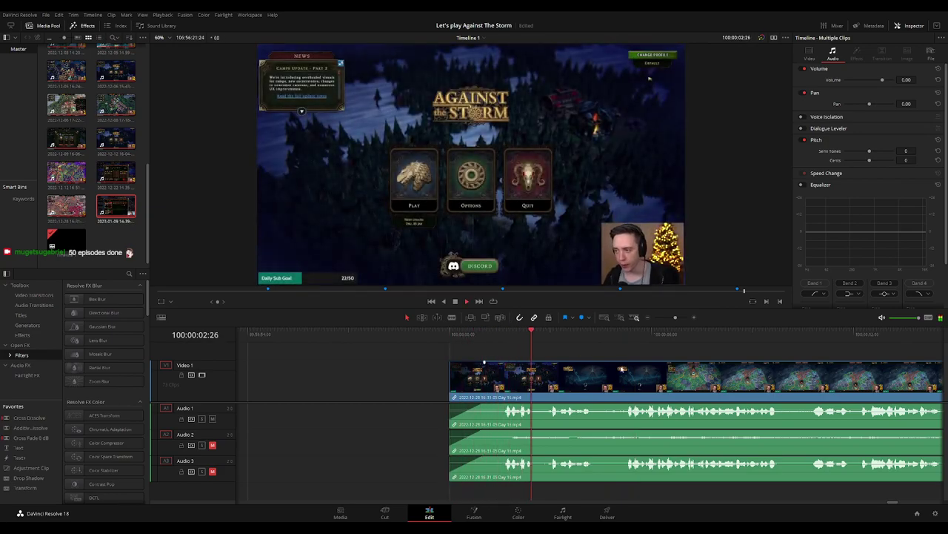
scroll(440, 350, "down", 4)
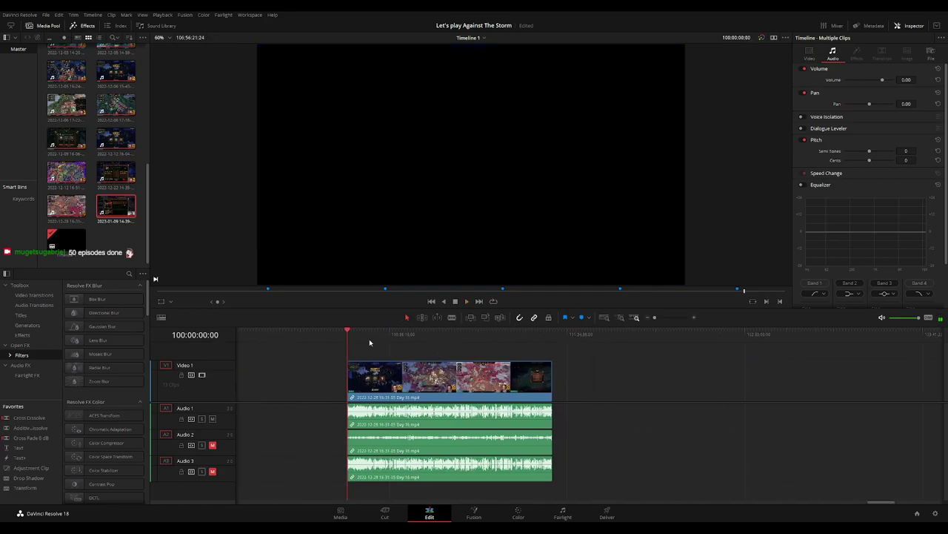
left_click_drag(384, 342, 482, 340)
Review the gameplay around the candidate cut by playing from slightly earlier playhead positions.
scroll(586, 352, "up", 4)
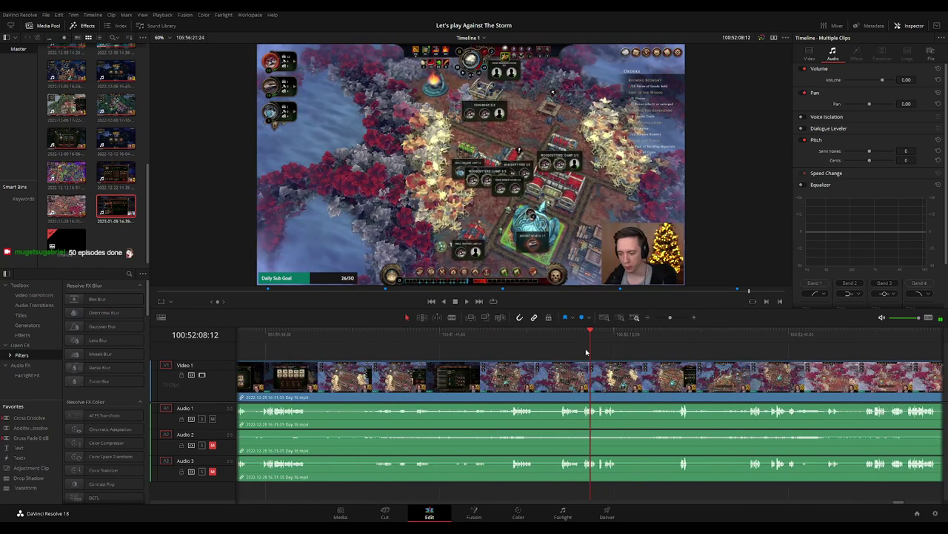
left_click(560, 352)
key("space")
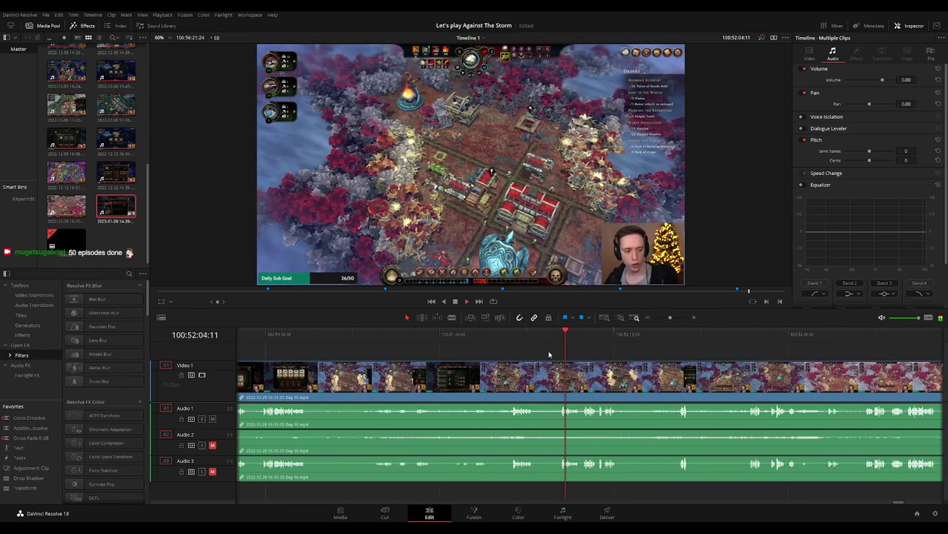
scroll(553, 353, "down", 2)
left_click(487, 339)
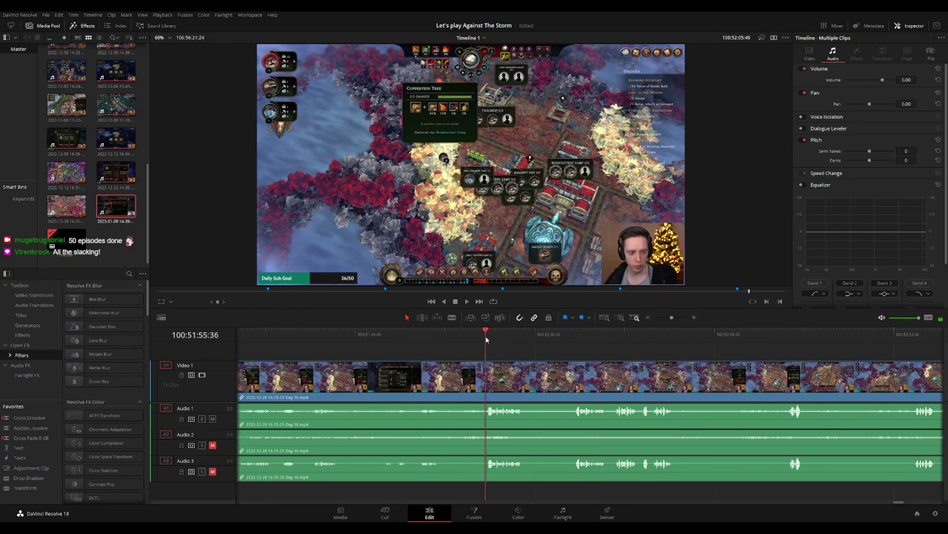
key("space")
Park the playhead at 100:52:03:01 and blade the clip on every track there.
scroll(549, 355, "left", 2)
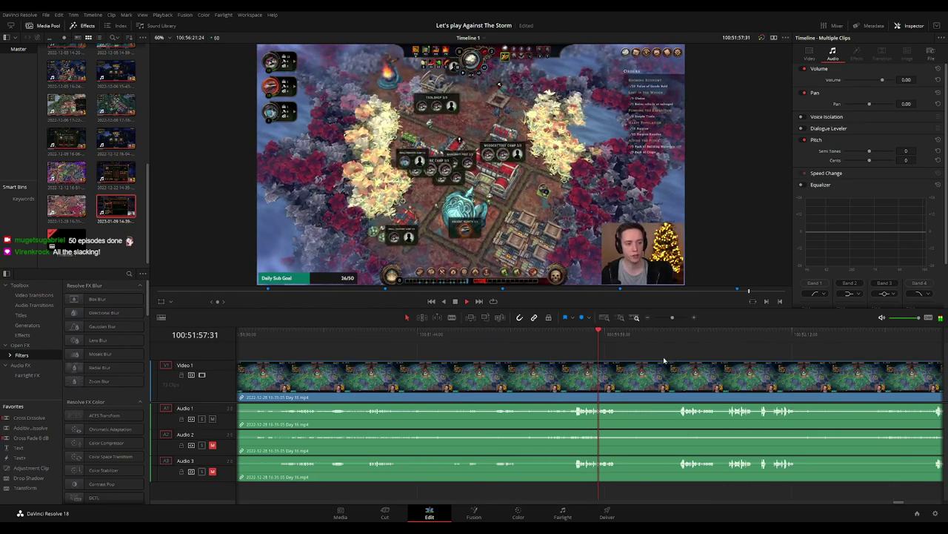
scroll(665, 361, "down", 3)
left_click(515, 335)
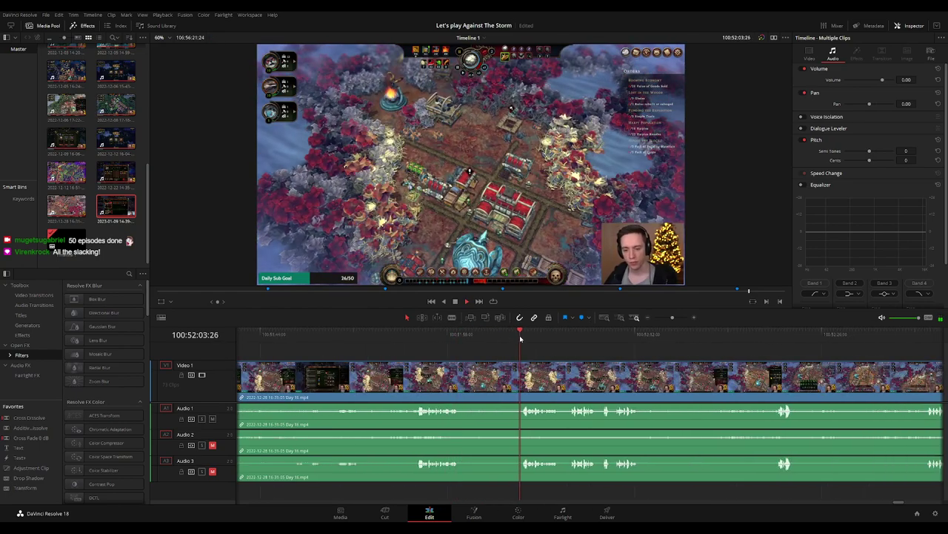
scroll(521, 338, "up", 3)
left_click(552, 338)
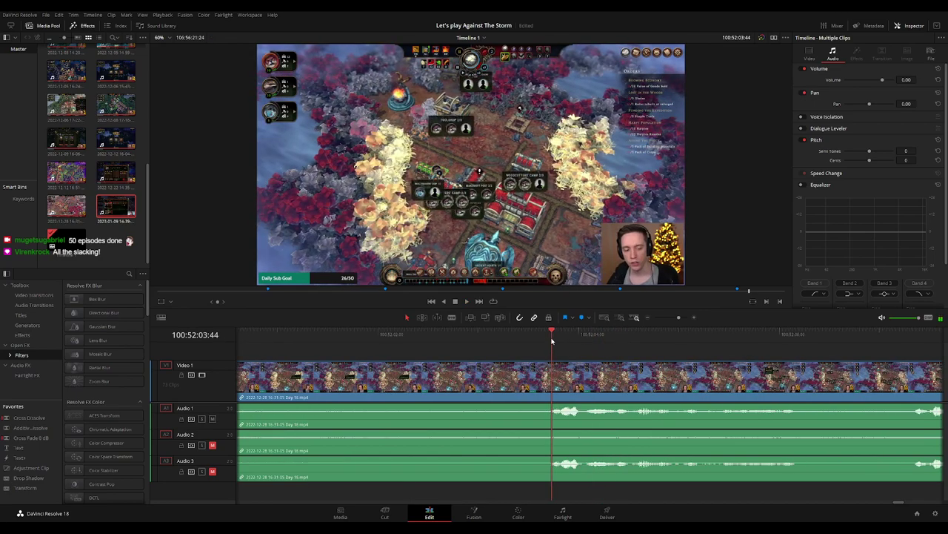
left_click_drag(552, 339, 480, 351)
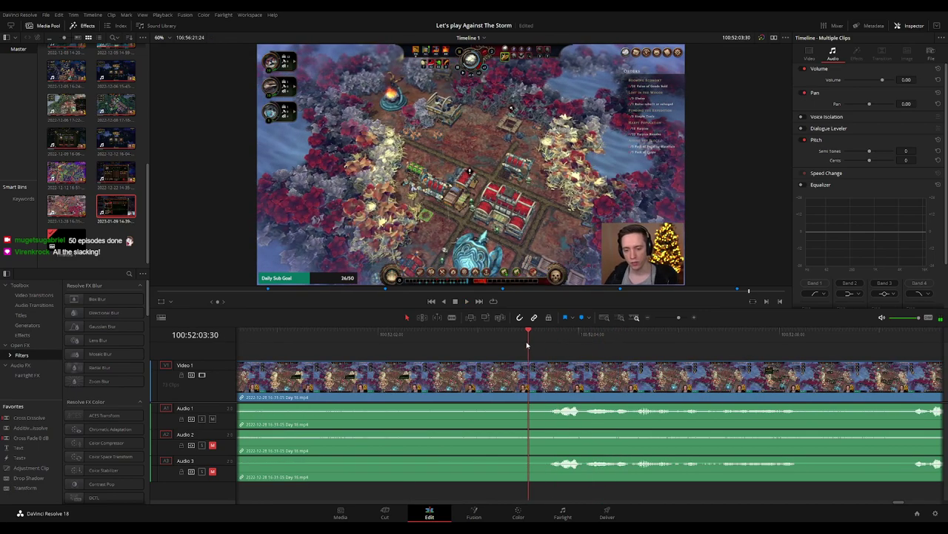
key("b")
left_click(480, 368)
Trim the clip edges at the cut, then fade Audio 1 out before and in after it.
left_click_drag(481, 368, 580, 367)
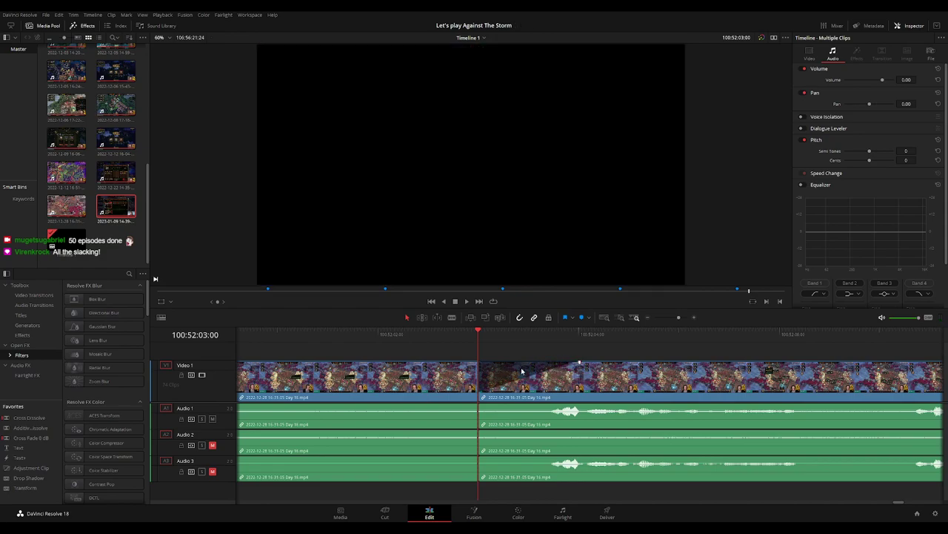
left_click_drag(474, 361, 420, 374)
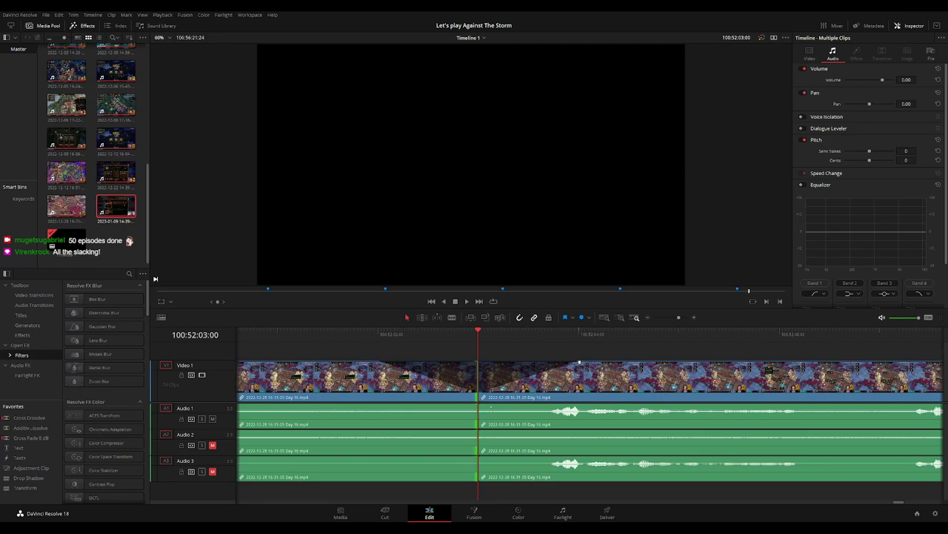
left_click_drag(478, 406, 542, 406)
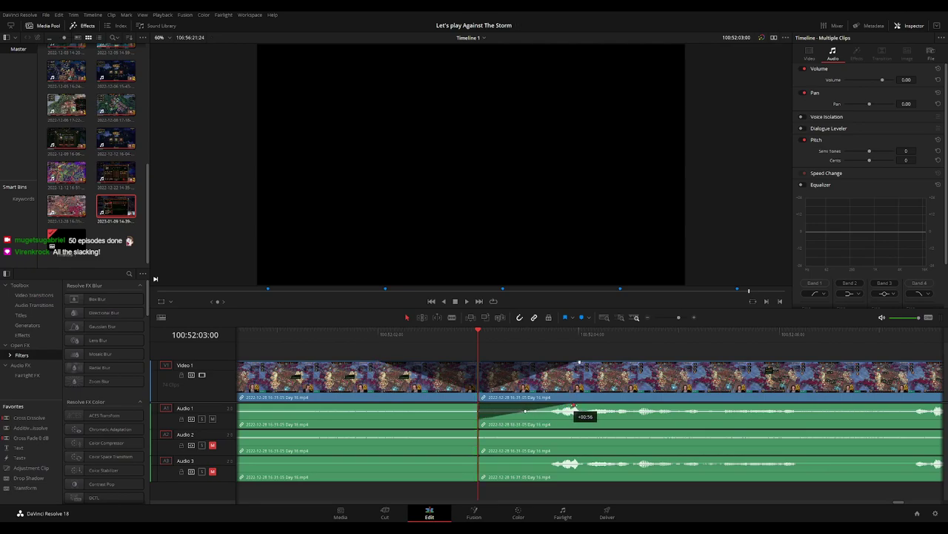
left_click_drag(470, 406, 395, 406)
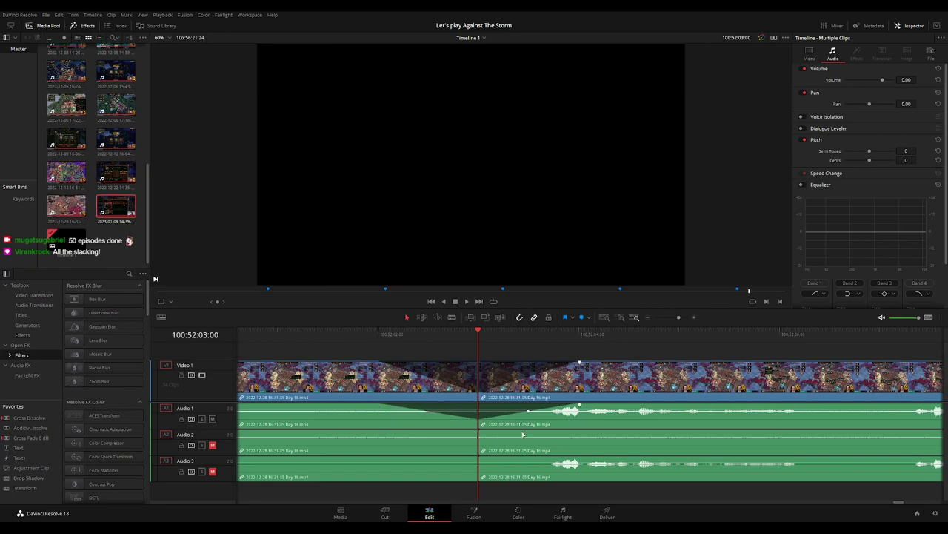
Add fade-outs before and fade-ins after the cut on Audio 2 and Audio 3, then play across it.
left_click_drag(480, 430, 556, 432)
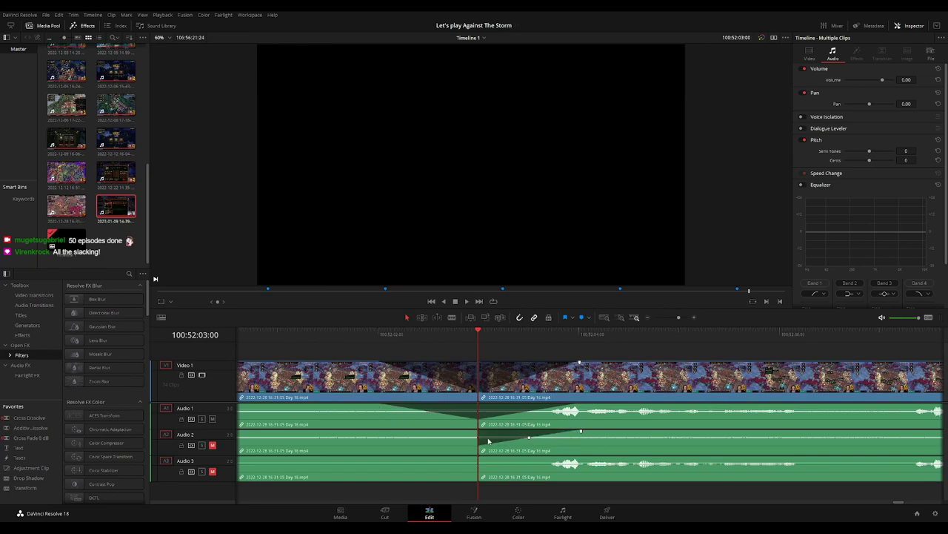
left_click_drag(476, 431, 386, 432)
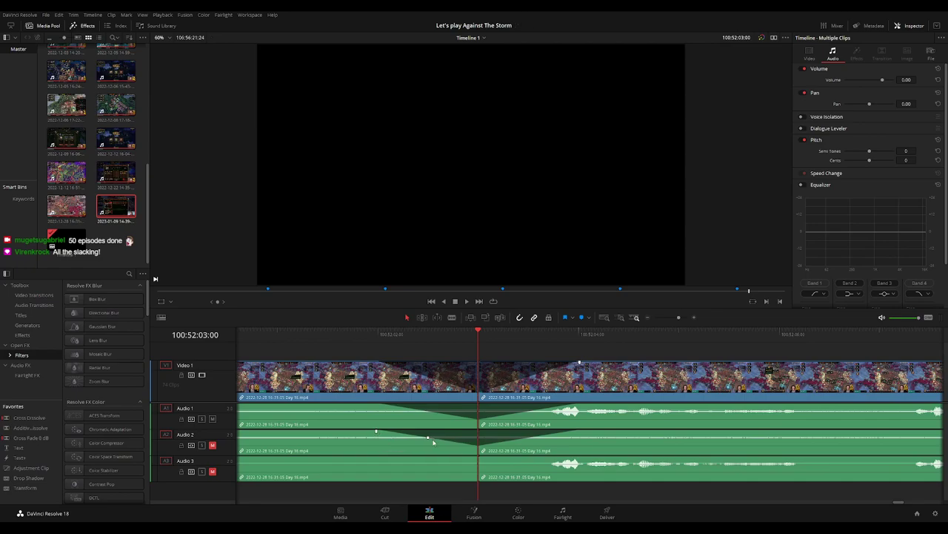
left_click_drag(435, 458, 376, 458)
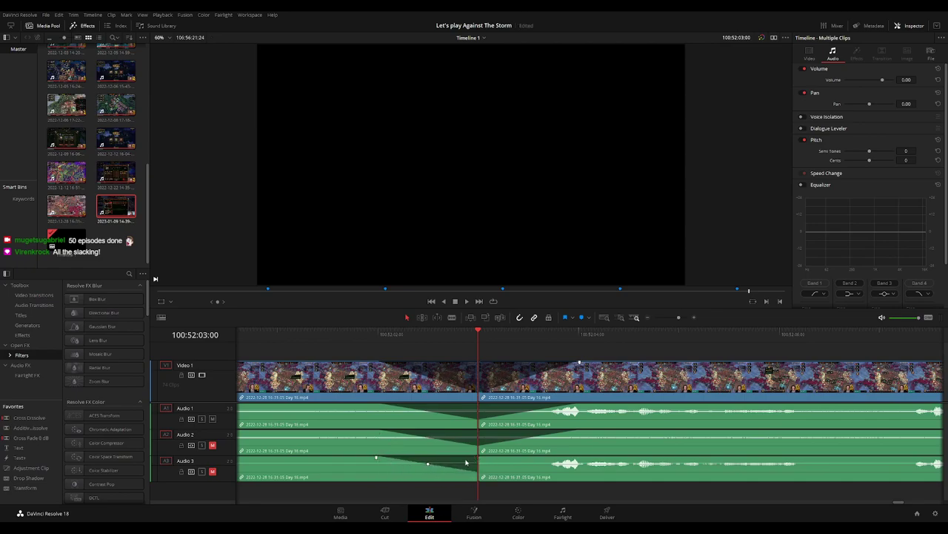
left_click_drag(479, 458, 564, 460)
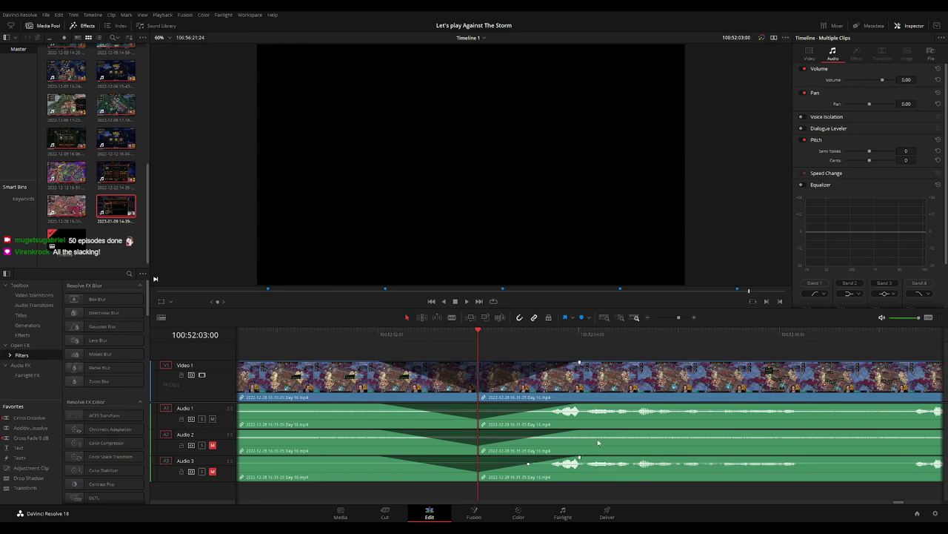
key("space")
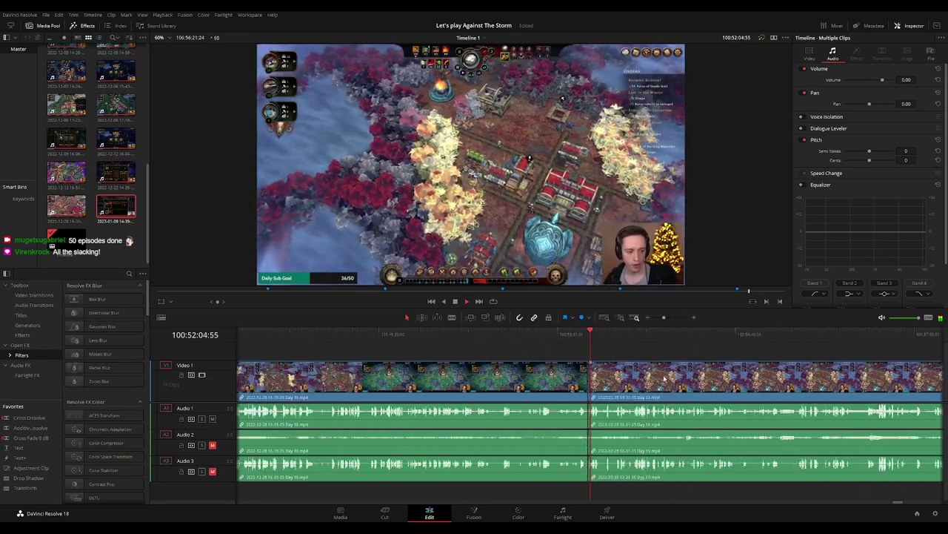
key("ctrl+minus")
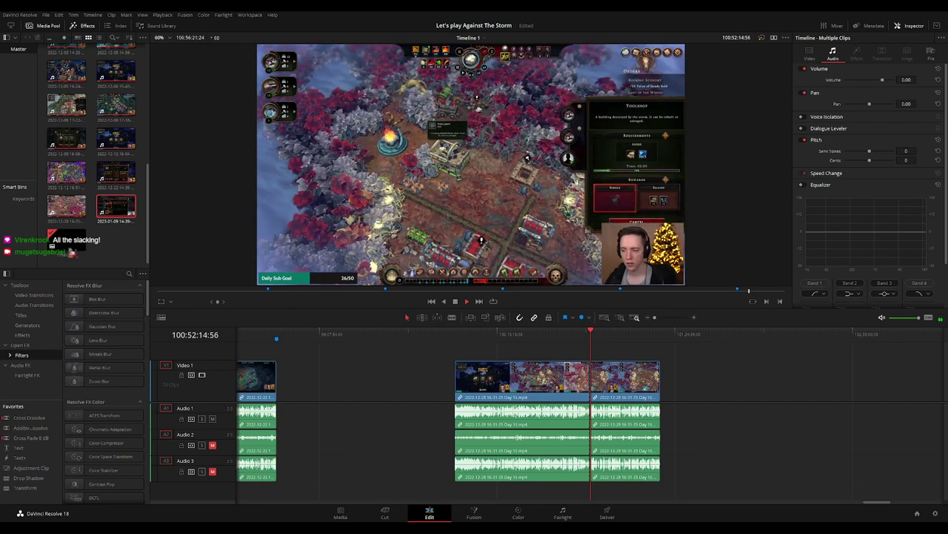
Return the playhead to the timeline start, deselect the clips, and park the playhead in the empty gap.
scroll(276, 338, "down", 3)
left_click(276, 334)
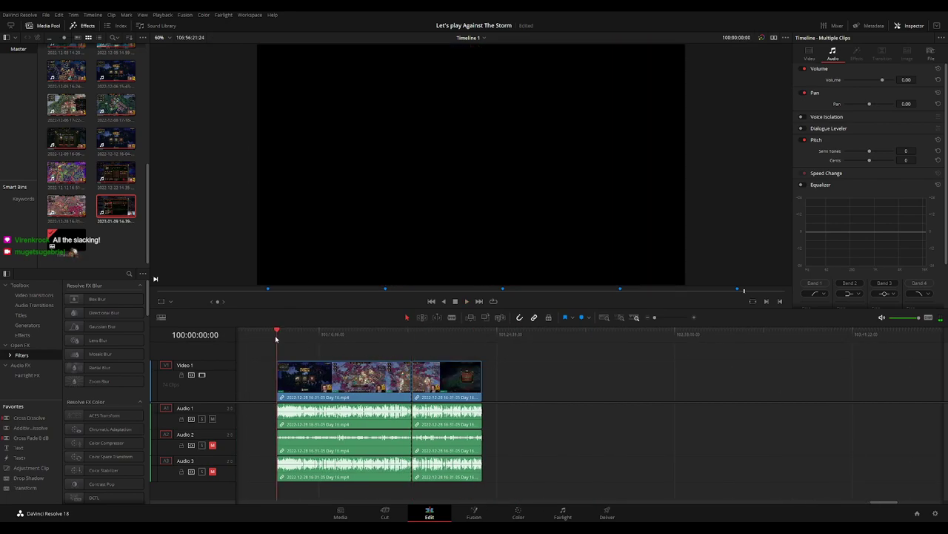
scroll(419, 358, "down", 3)
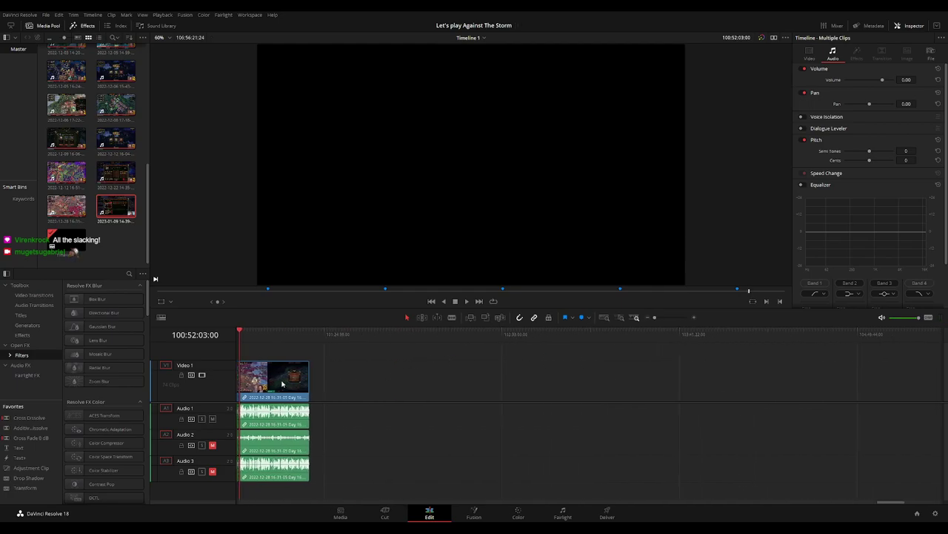
scroll(472, 371, "left", 5)
left_click(398, 370)
scroll(400, 365, "left", 3)
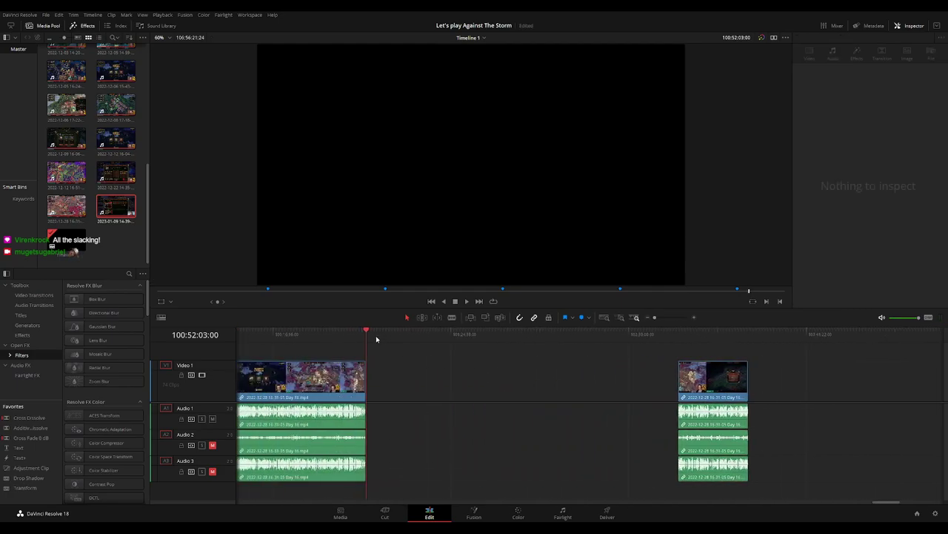
left_click_drag(545, 353, 542, 352)
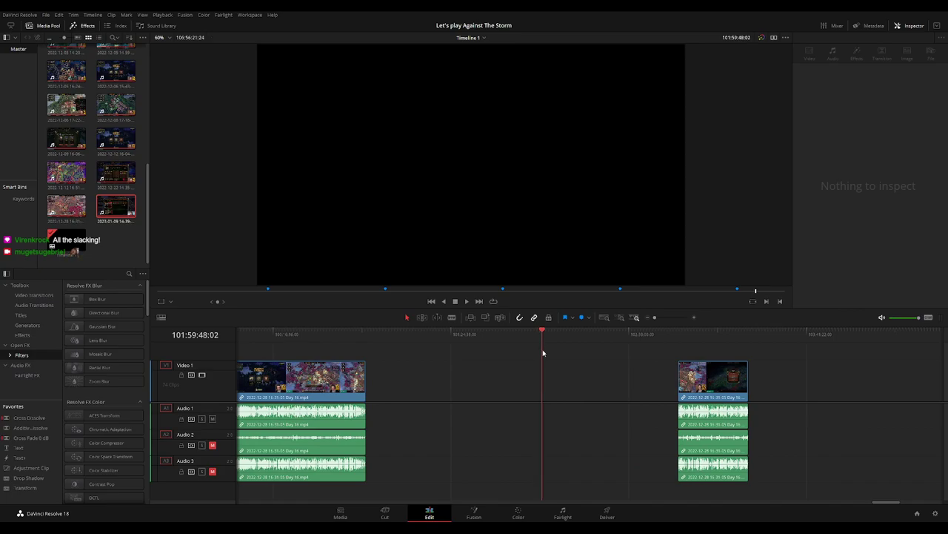
scroll(569, 376, "up", 2)
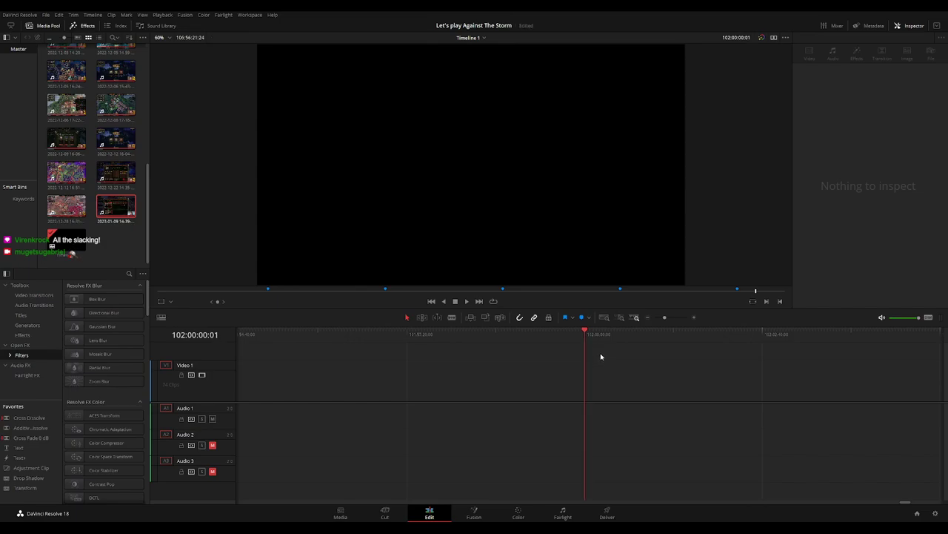
scroll(634, 373, "down", 2)
Pull the Day 17 clip left to the playhead and delete the remaining gap before it.
left_click_drag(772, 384, 638, 385)
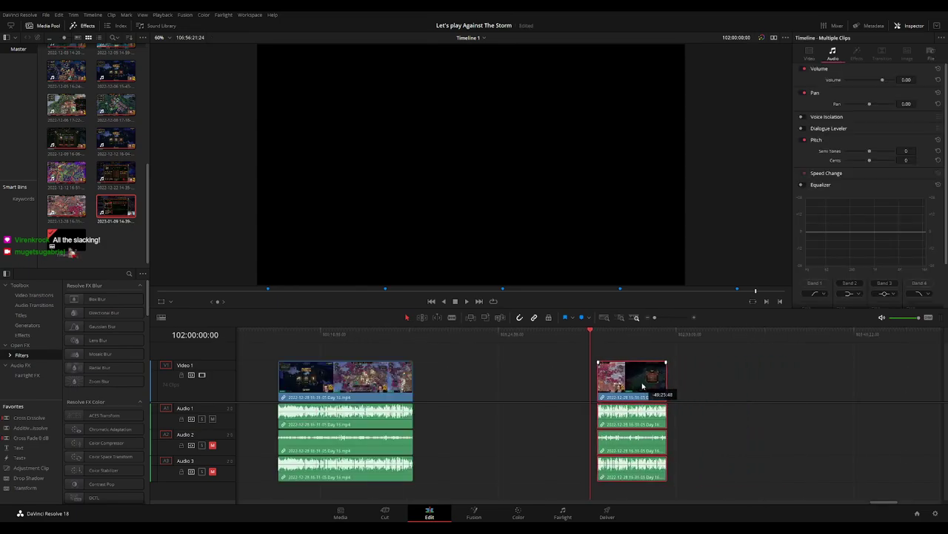
scroll(467, 355, "right", 5)
left_click(511, 378)
key("BackSpace")
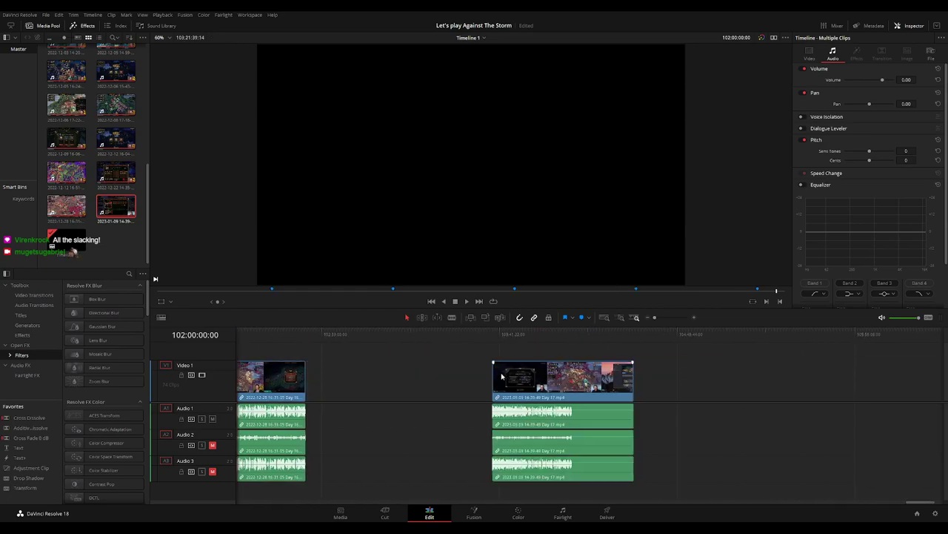
key("BackSpace")
Play over the Day 16/Day 17 join, add a cross-fade there with Ctrl+T, and replay it.
scroll(480, 352, "left", 3)
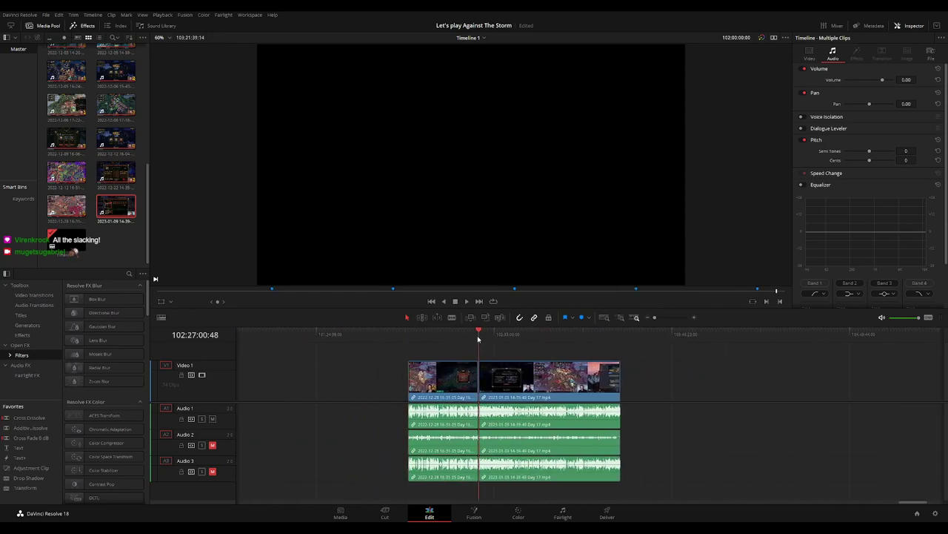
scroll(519, 348, "up", 3)
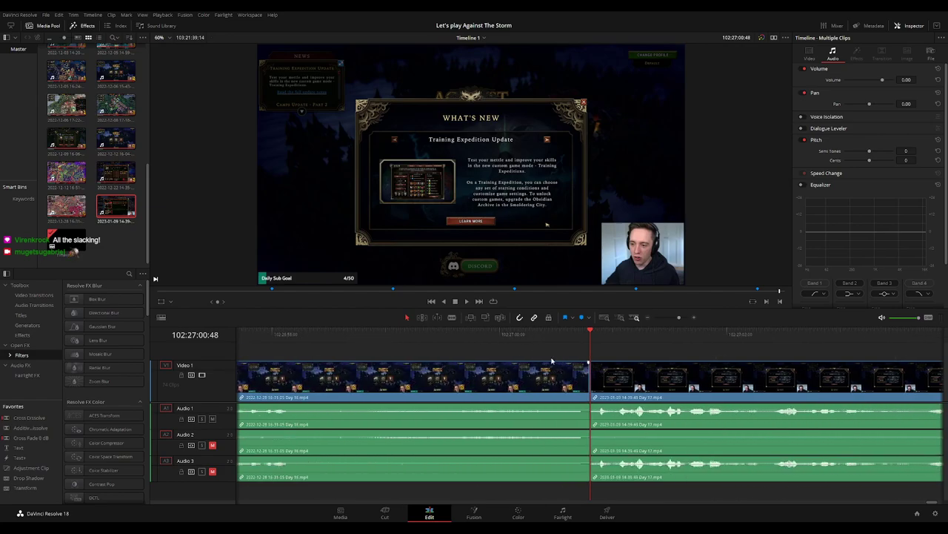
key("space")
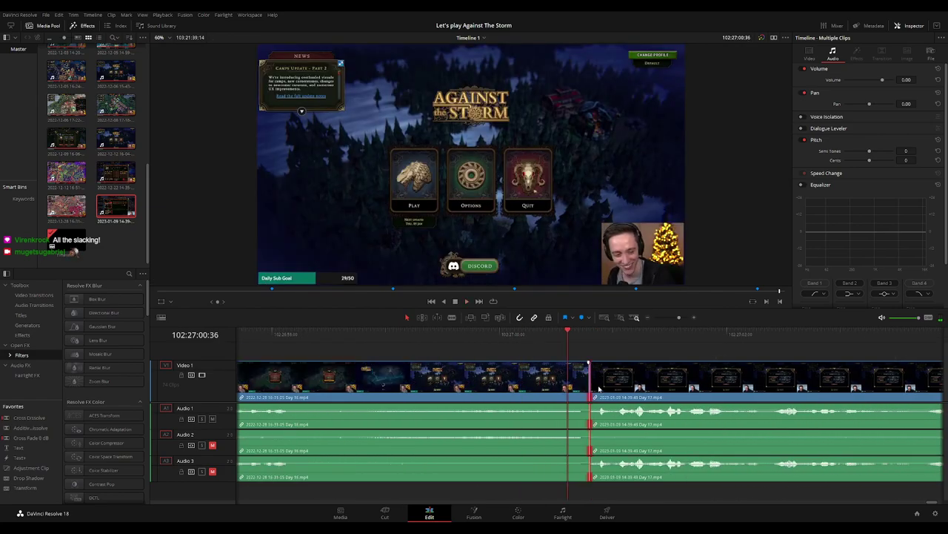
key("ctrl+t")
key("space")
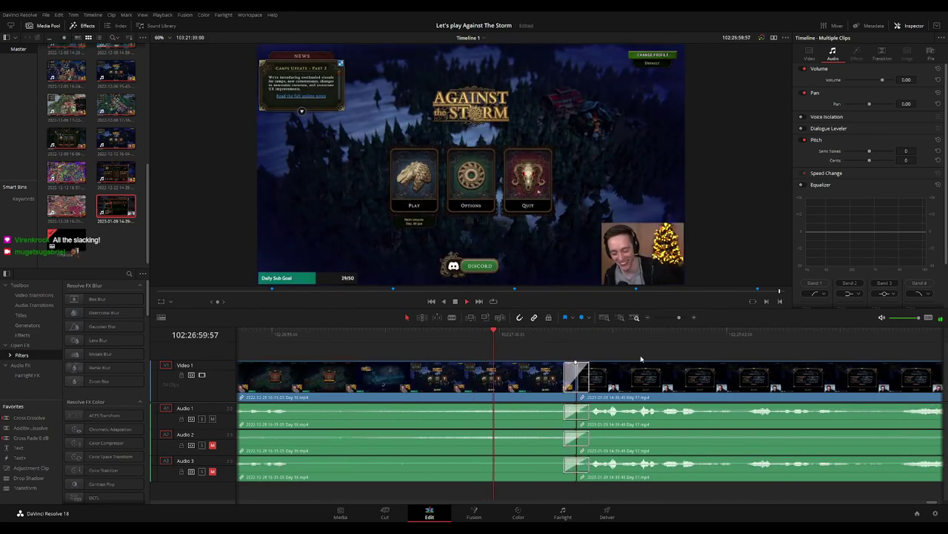
scroll(665, 357, "down", 1)
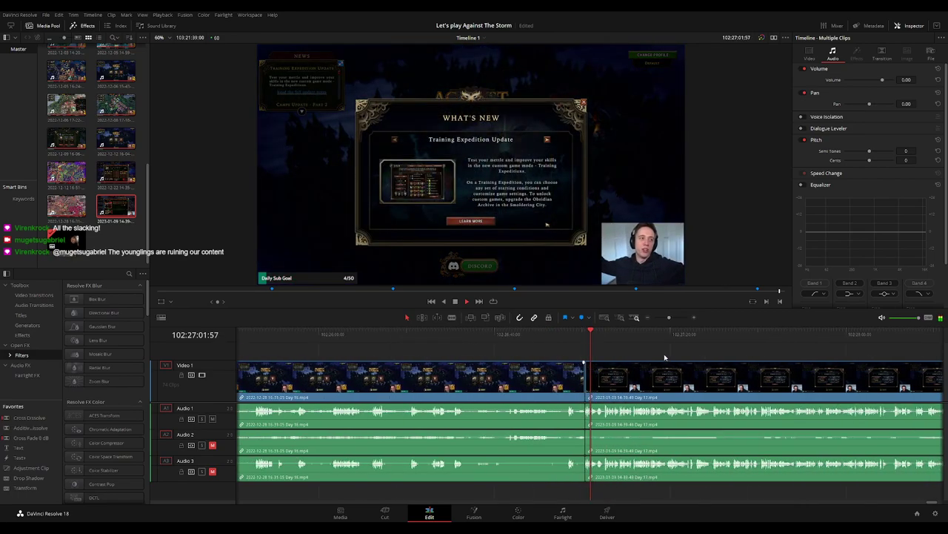
scroll(665, 358, "down", 2)
scroll(665, 355, "right", 2)
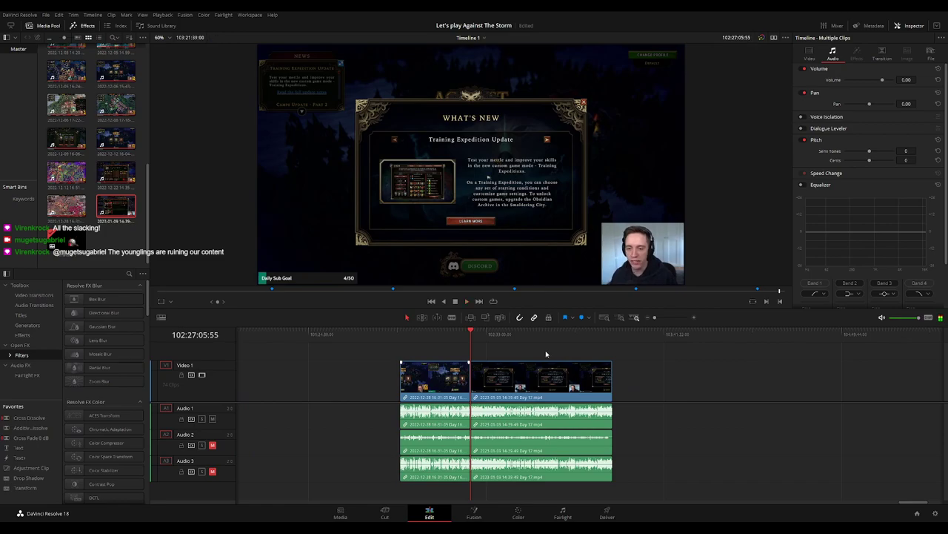
Scrub through the Day 17 footage to the Choose an Order screen and back about ten seconds.
left_click_drag(398, 331, 525, 339)
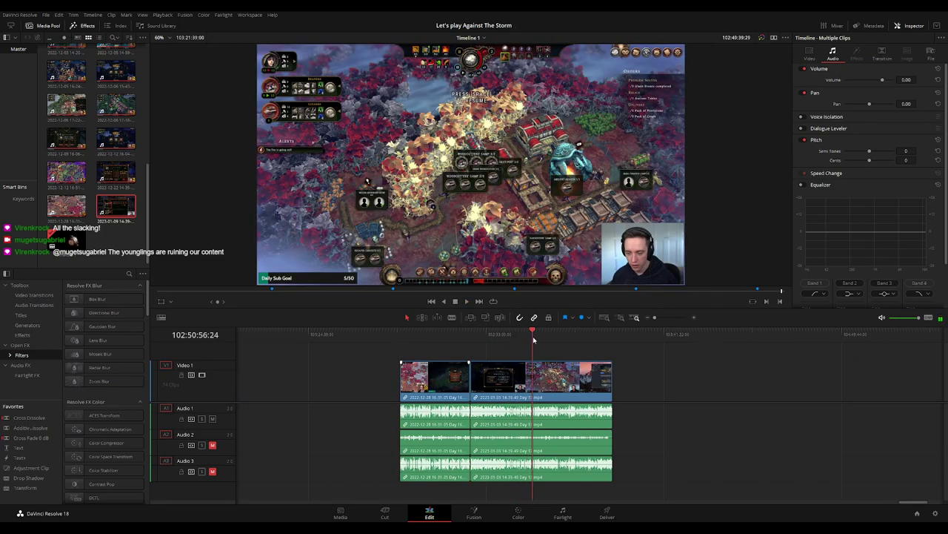
left_click_drag(525, 340, 543, 340)
scroll(569, 345, "up", 3)
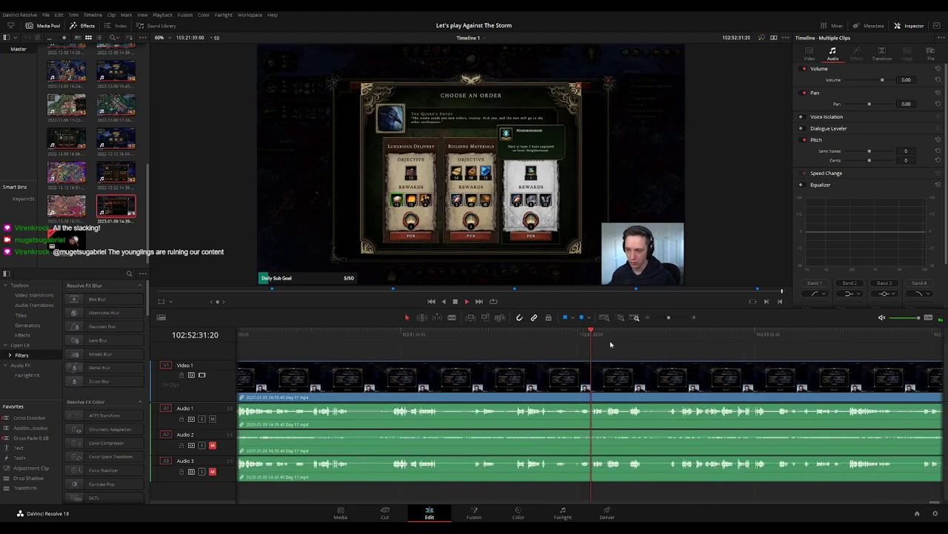
scroll(569, 345, "up", 4)
scroll(642, 356, "down", 2)
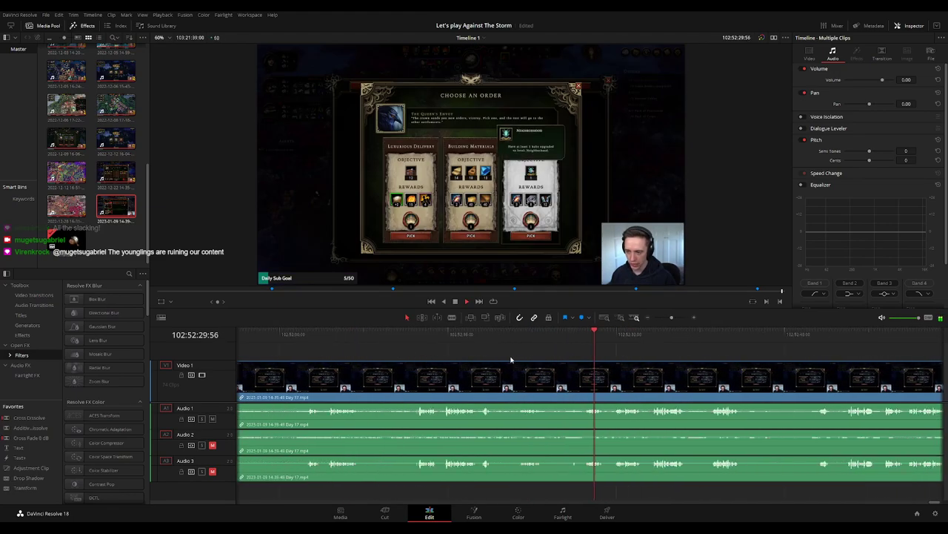
left_click(418, 349)
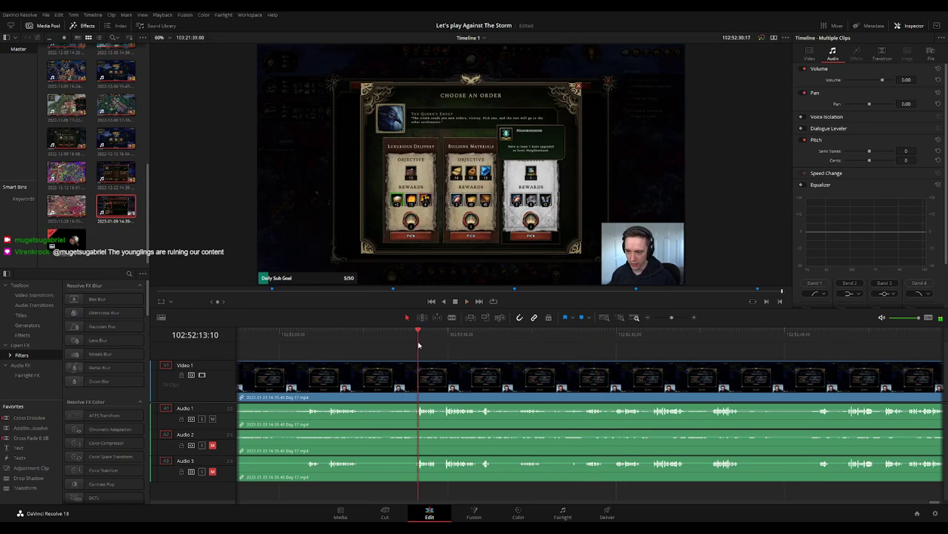
left_click(321, 349)
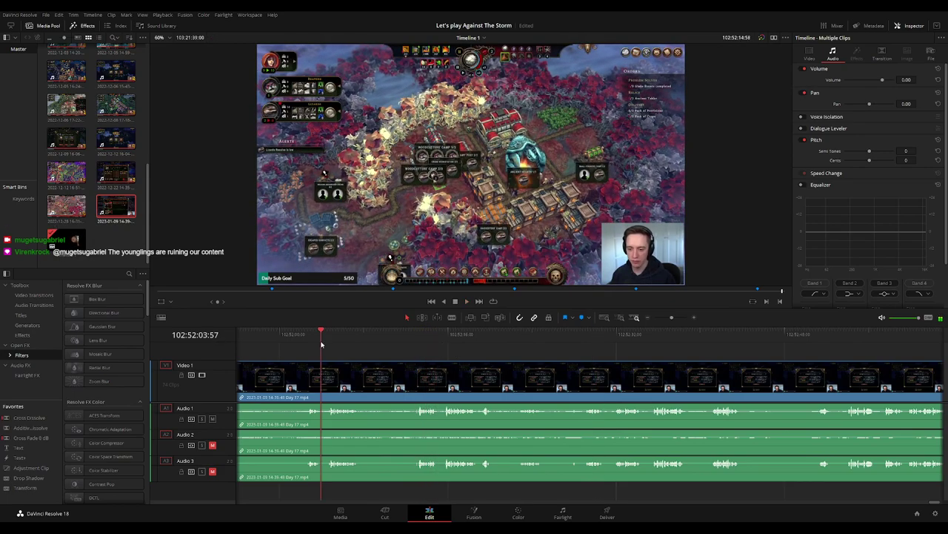
Park the playhead on the cut frame at 102:52:12:00 in the Day 17 clip.
scroll(518, 350, "left", 3)
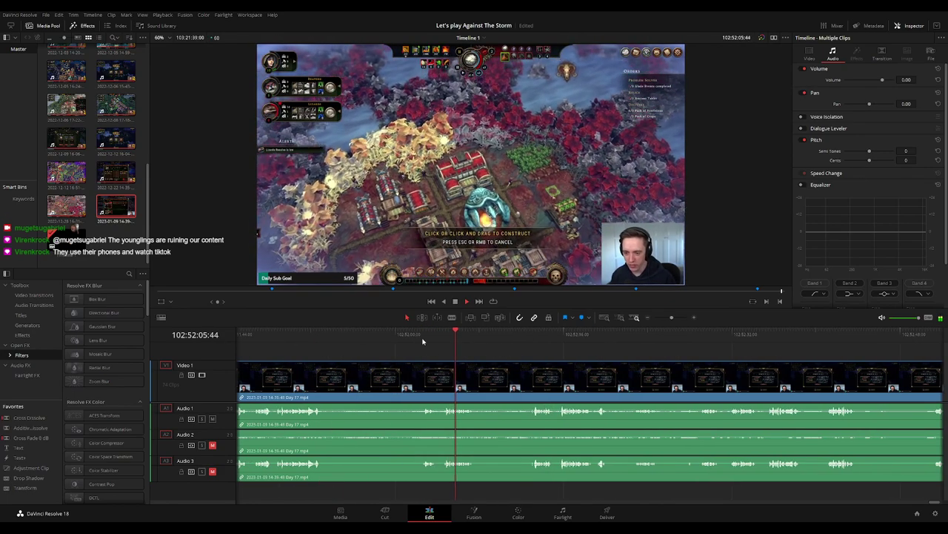
left_click(425, 335)
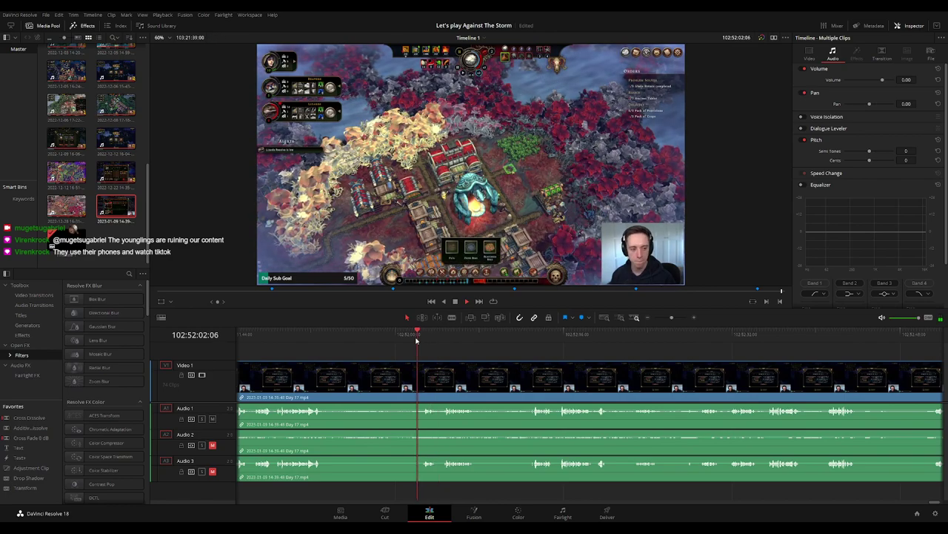
left_click(296, 340)
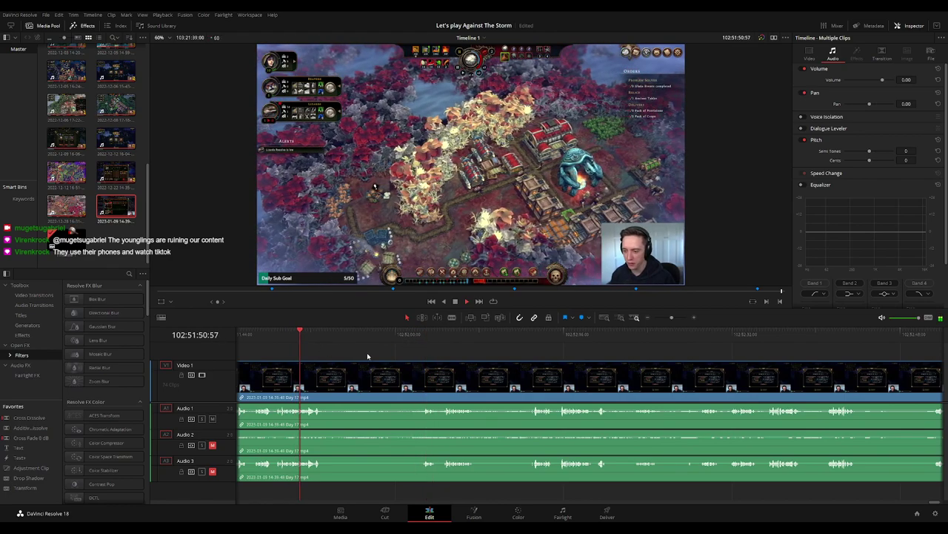
scroll(311, 341, "left", 4)
left_click(663, 338)
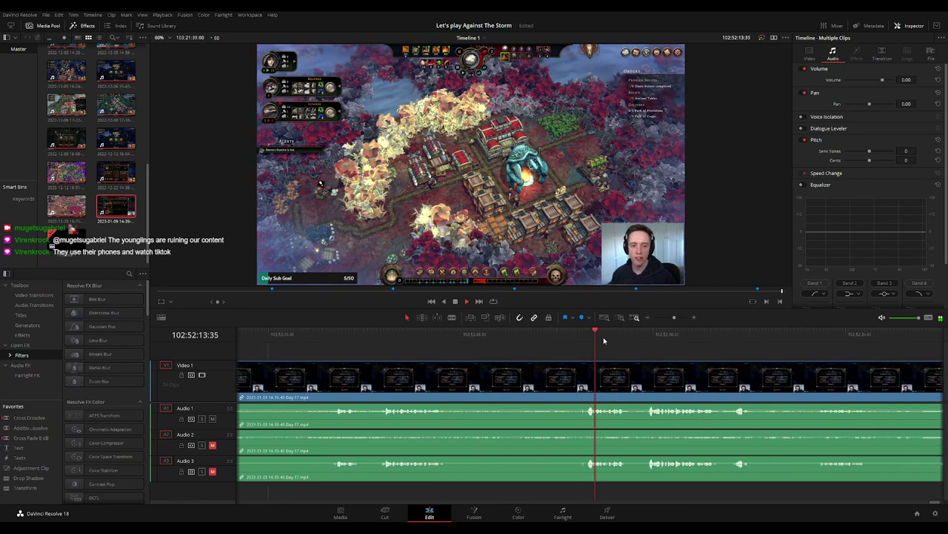
scroll(672, 336, "up", 3)
left_click(569, 337)
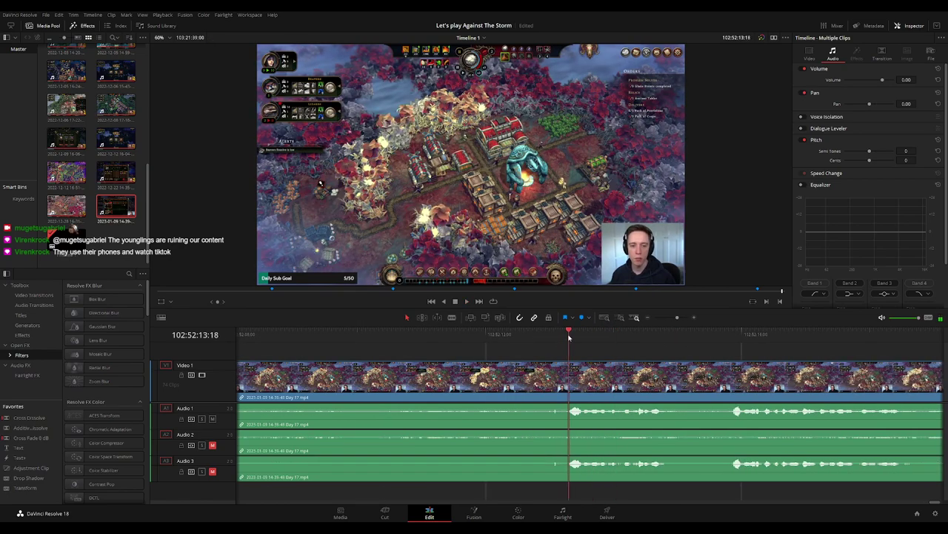
left_click_drag(568, 338, 486, 352)
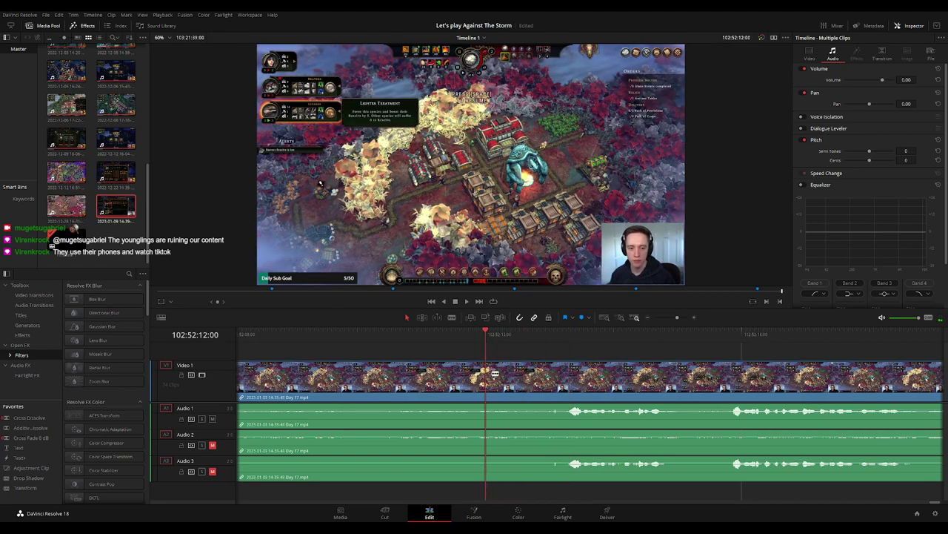
Blade all tracks at 102:52:12:00 and add fades at the cut on V1 and Audio 1–3.
key("ctrl+b")
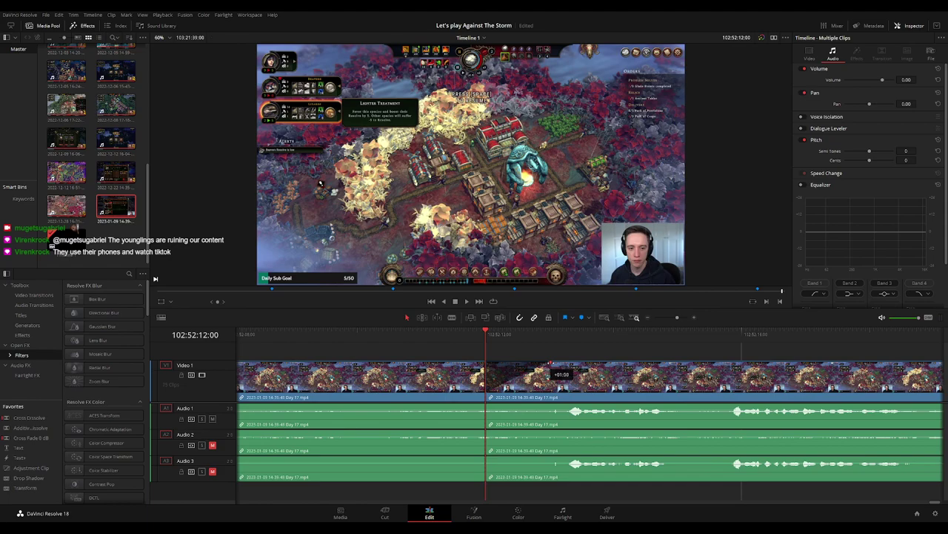
left_click_drag(550, 363, 551, 363)
left_click_drag(454, 366, 420, 366)
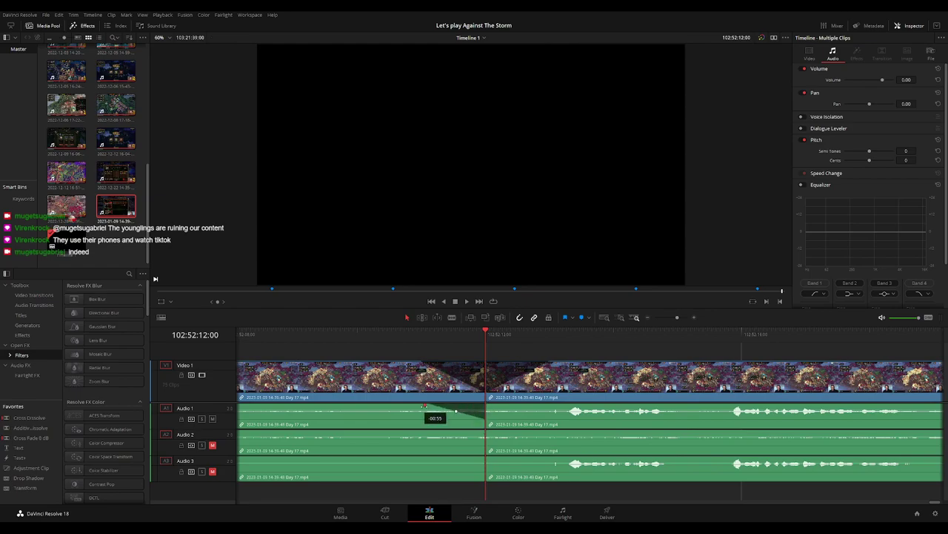
left_click_drag(488, 406, 538, 407)
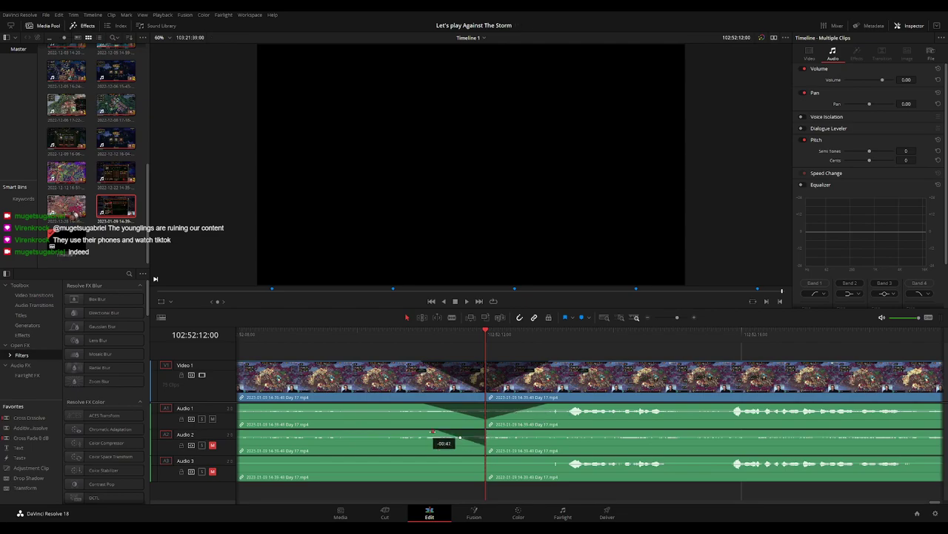
left_click_drag(485, 432, 550, 430)
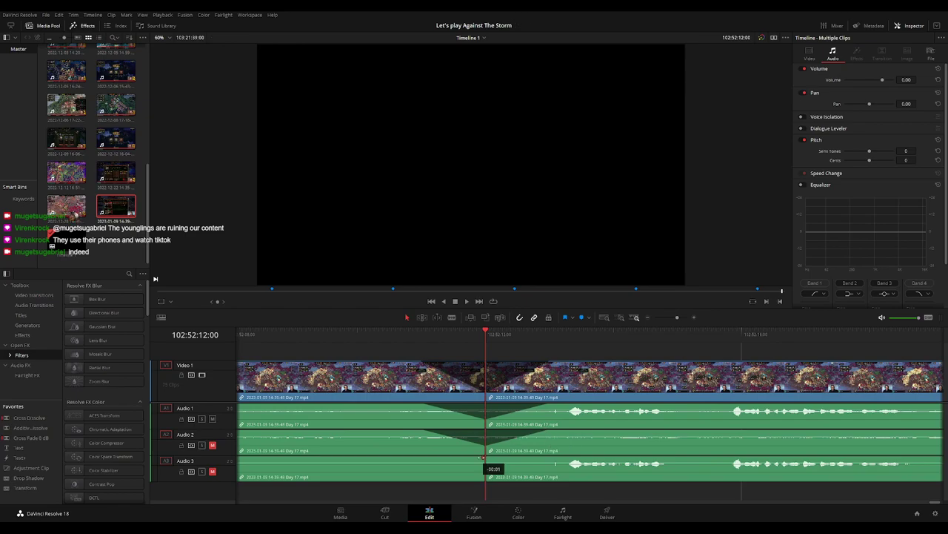
left_click_drag(483, 457, 422, 458)
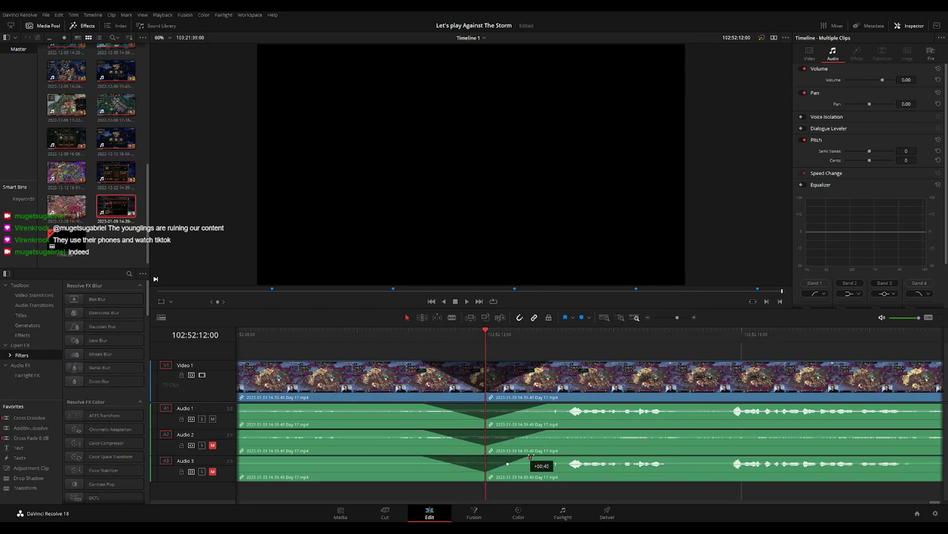
Play back the new faded cut, then return the playhead to the start of the clips.
key("space")
scroll(600, 392, "down", 5)
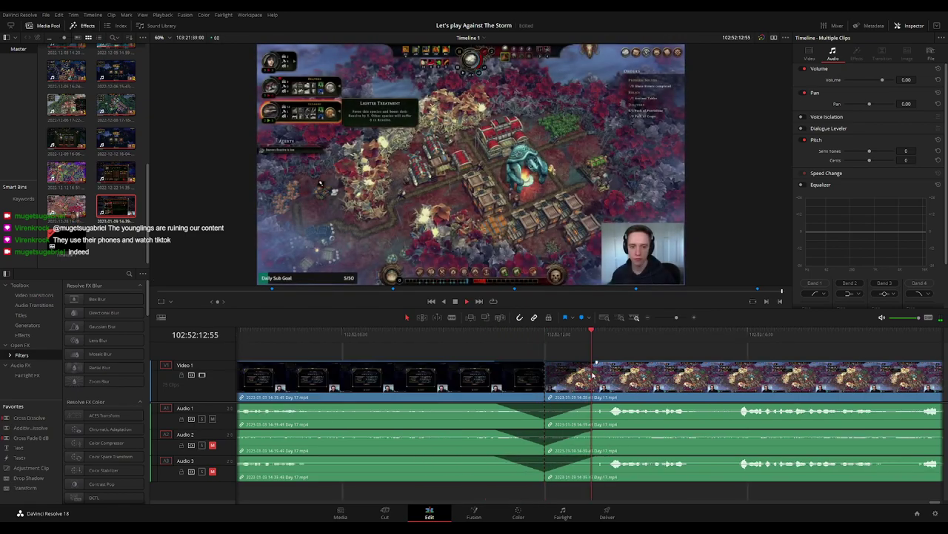
scroll(597, 358, "right", 4)
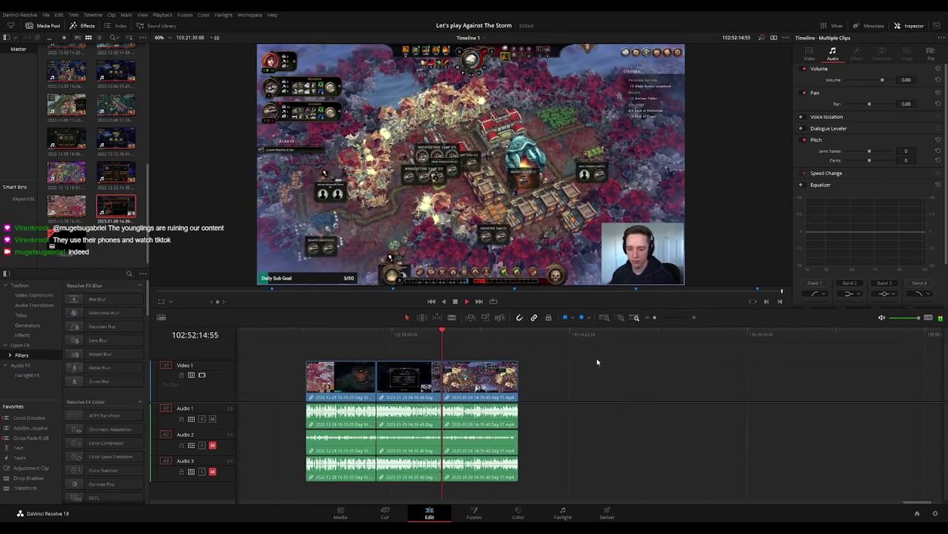
key("space")
left_click(306, 342)
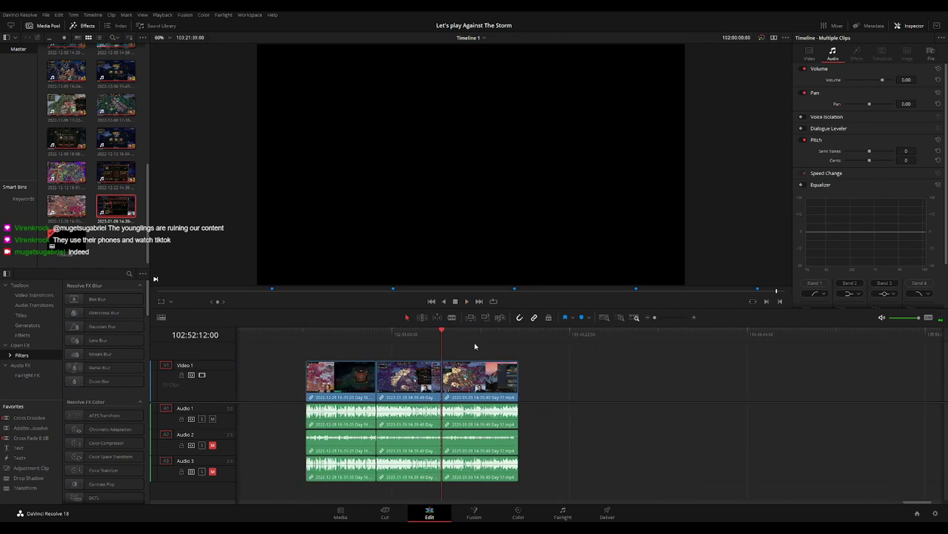
scroll(482, 355, "right", 5)
Drag the last Day 17 piece later along the timeline, leaving a gap before it.
left_click_drag(299, 378, 560, 385)
left_click(274, 351)
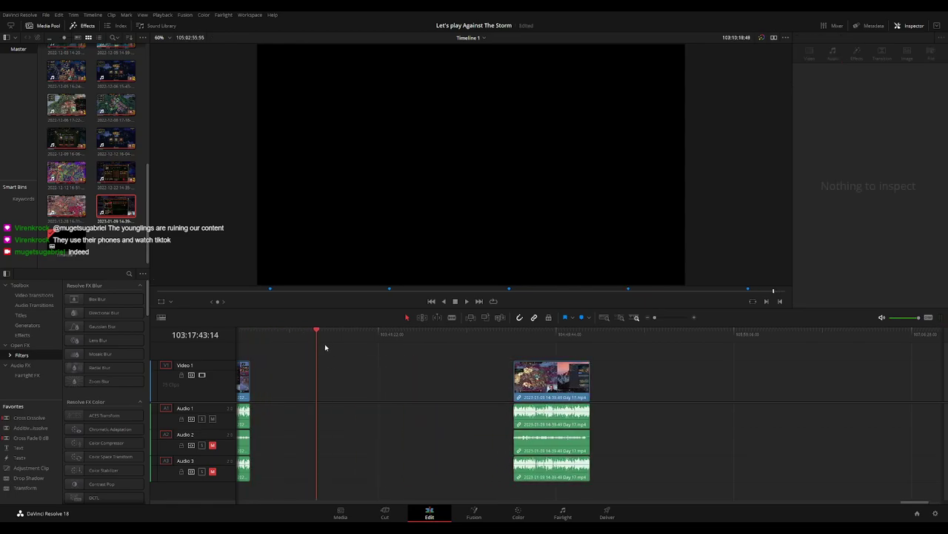
left_click_drag(325, 347, 406, 359)
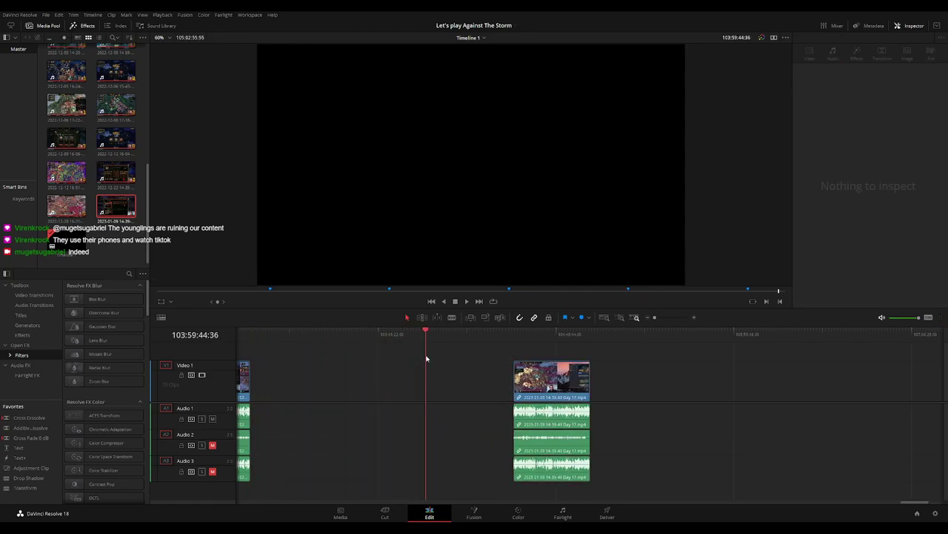
scroll(527, 352, "up", 3)
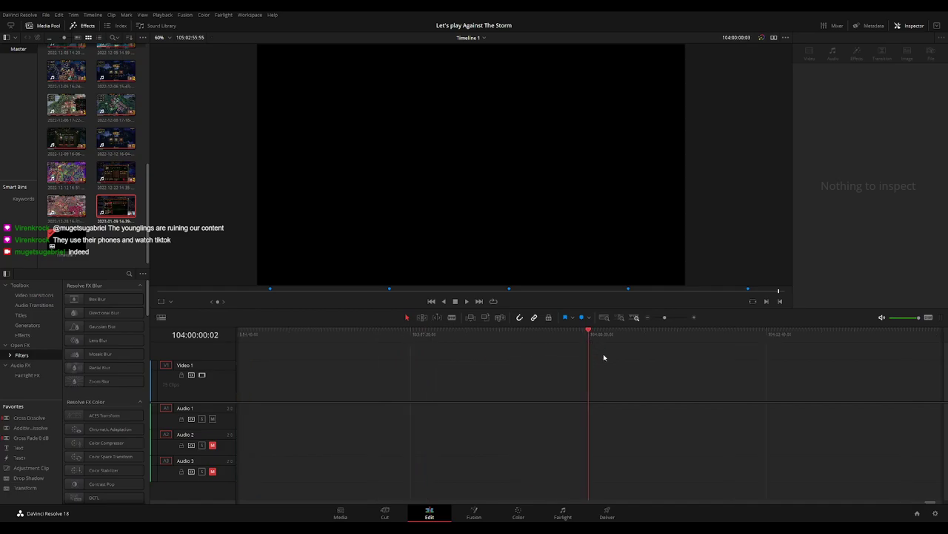
scroll(627, 365, "down", 2)
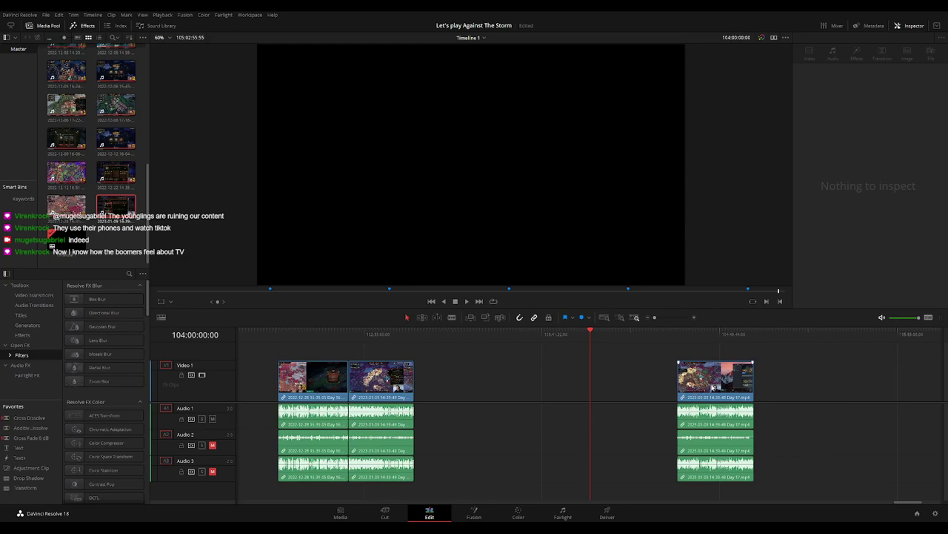
left_click_drag(712, 387, 625, 386)
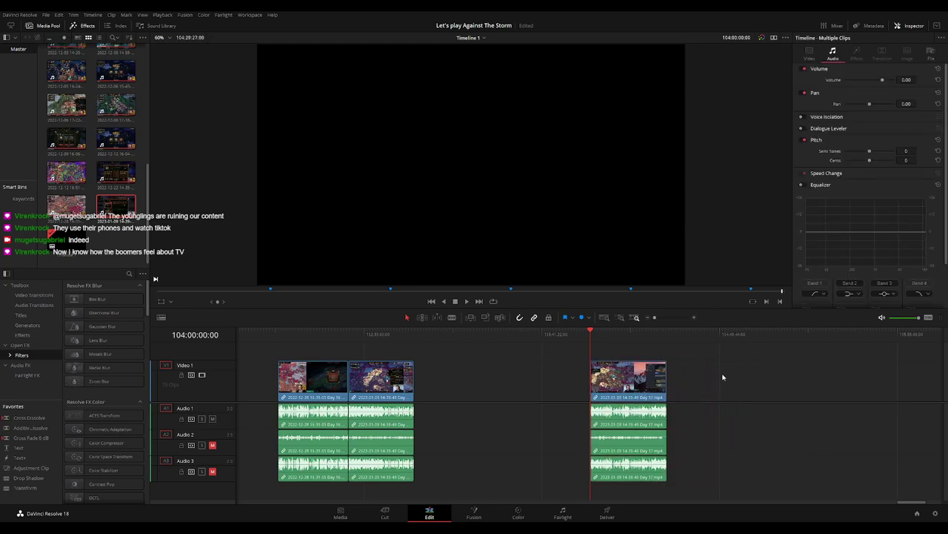
key("space")
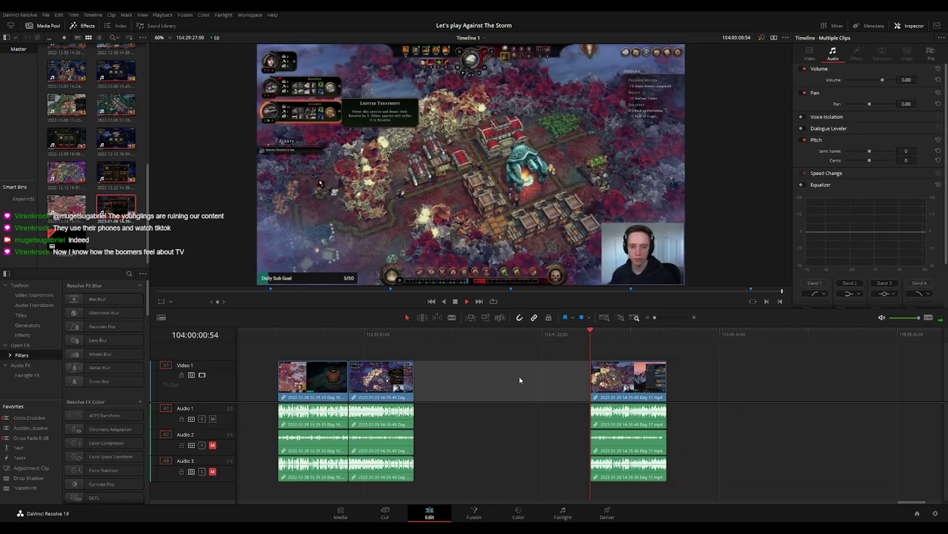
scroll(519, 346, "right", 3)
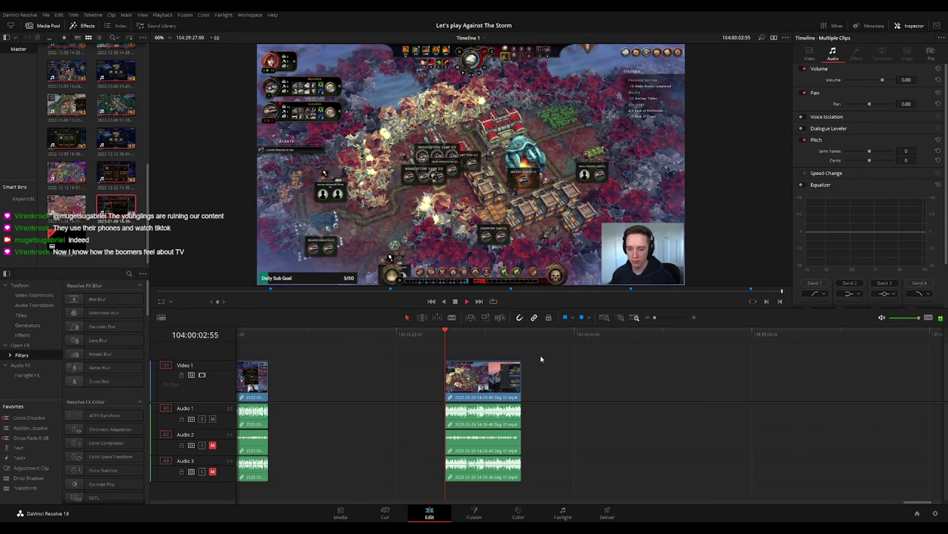
scroll(541, 355, "up", 3)
scroll(593, 347, "right", 1)
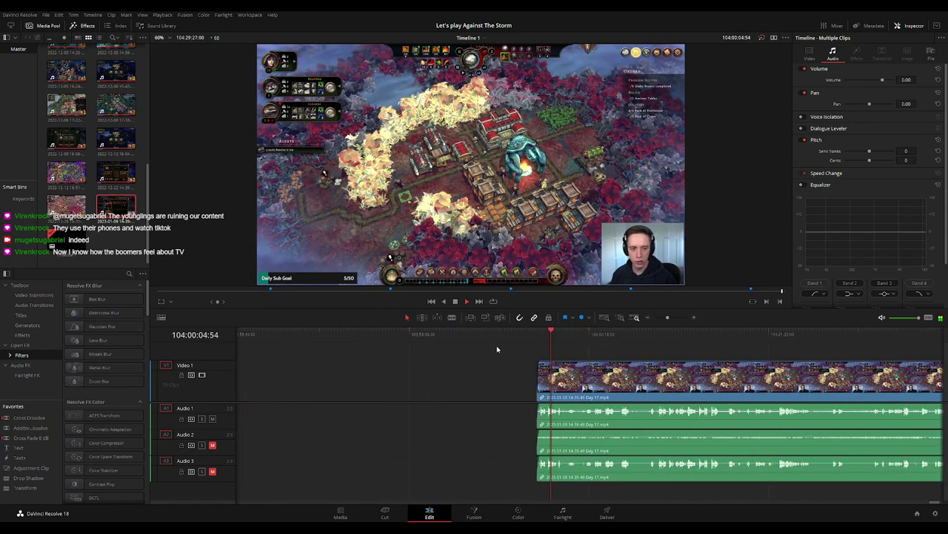
scroll(519, 347, "right", 4)
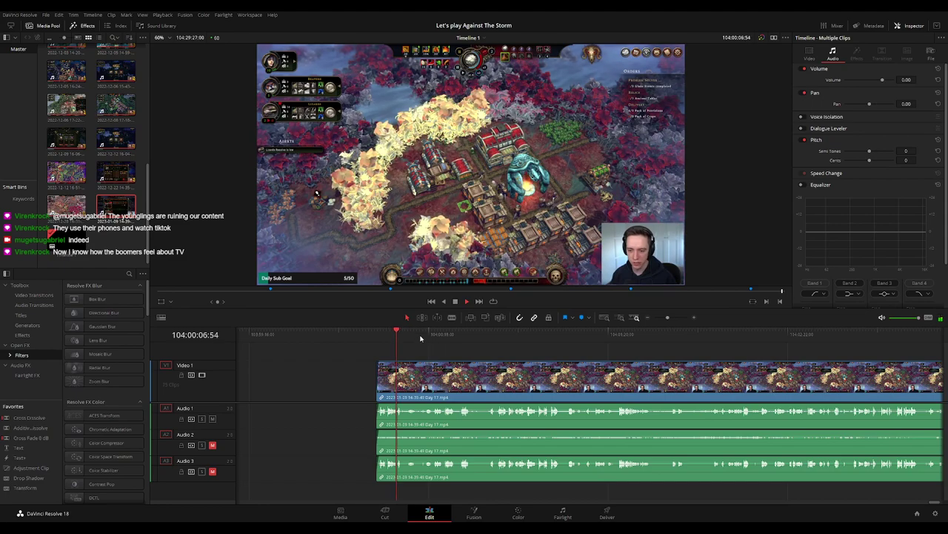
left_click(585, 333)
scroll(582, 359, "left", 2)
scroll(593, 355, "down", 2)
scroll(536, 346, "down", 2)
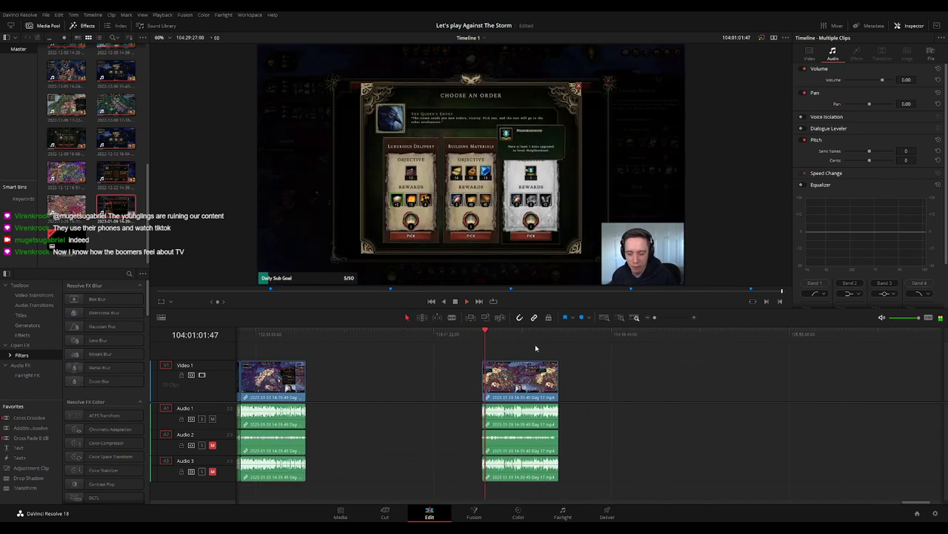
left_click(548, 332)
left_click(555, 337)
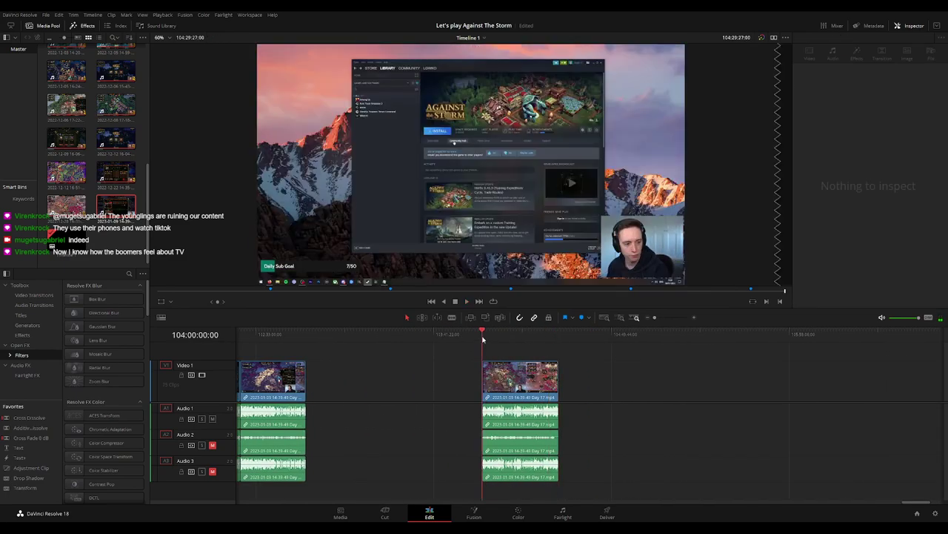
scroll(445, 345, "up", 3)
left_click(302, 339)
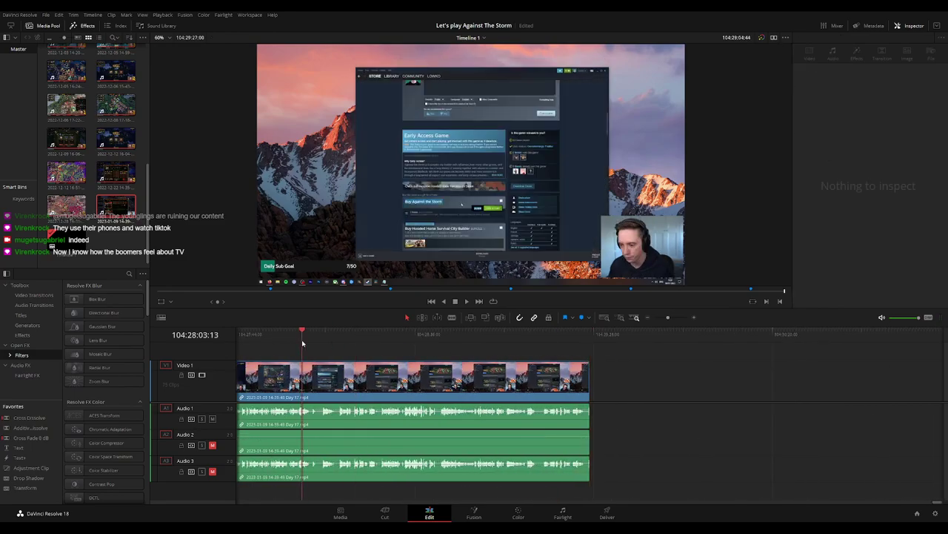
scroll(519, 346, "up", 3)
left_click(524, 341)
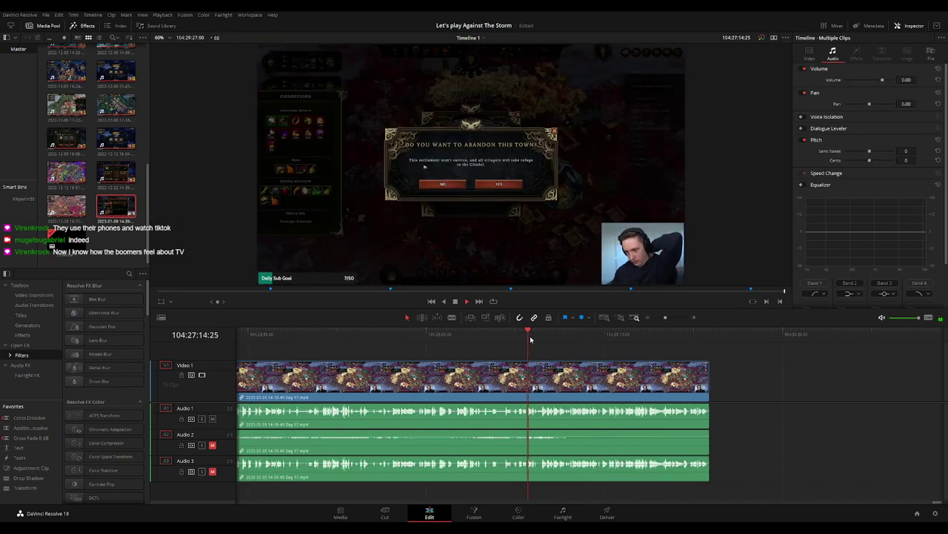
left_click_drag(530, 340, 519, 339)
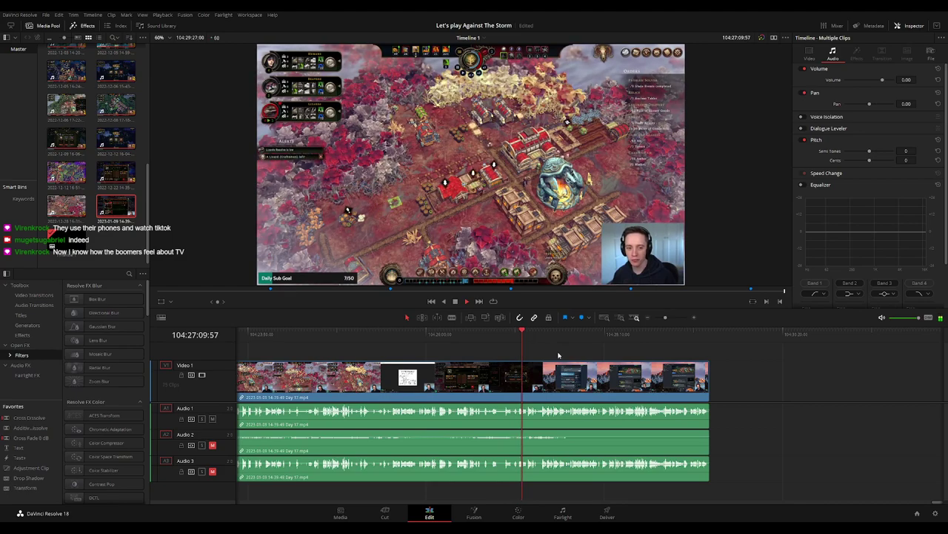
scroll(627, 355, "up", 2)
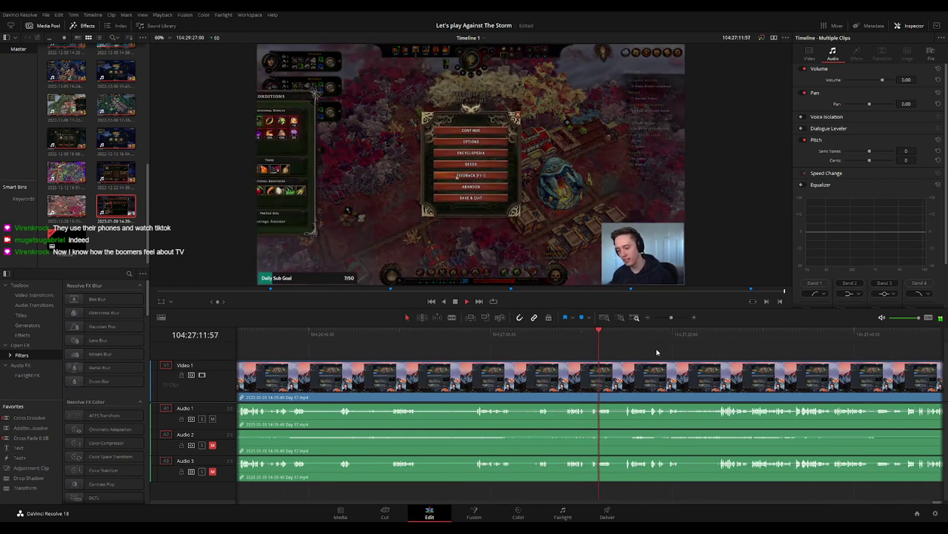
scroll(532, 358, "right", 3)
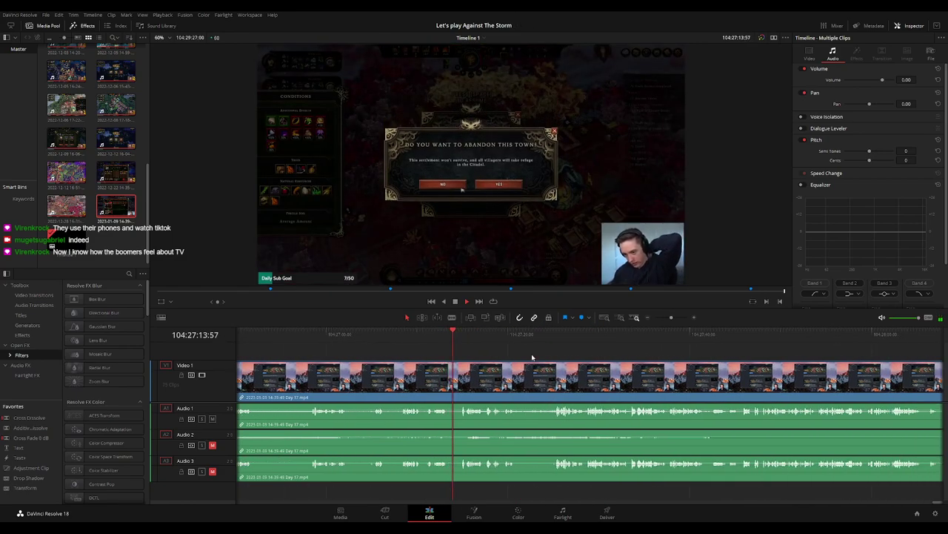
scroll(630, 366, "left", 2)
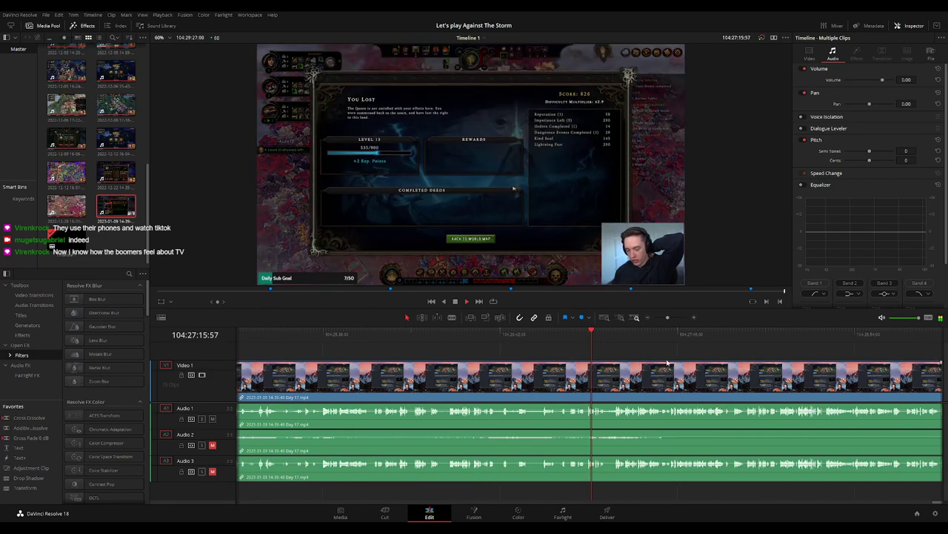
scroll(514, 347, "down", 2)
scroll(511, 345, "down", 1)
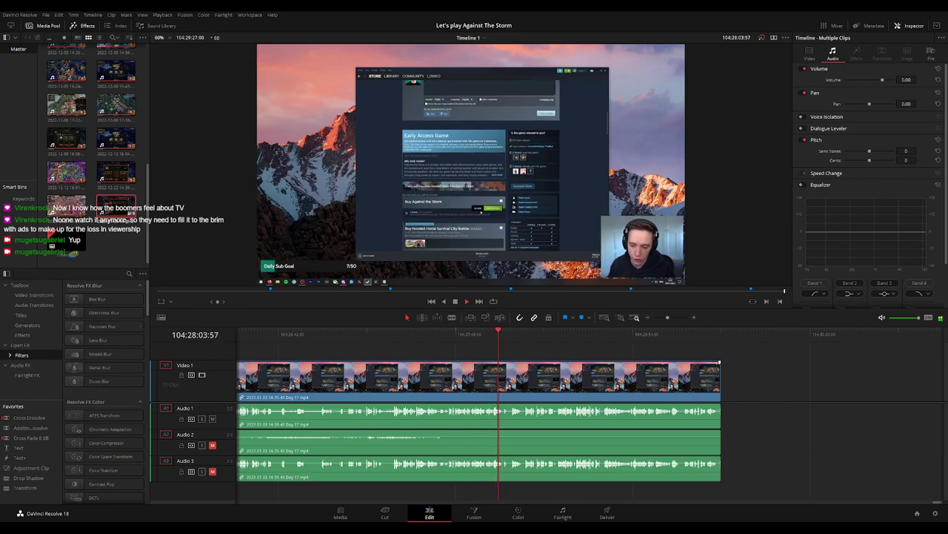
scroll(486, 342, "down", 1)
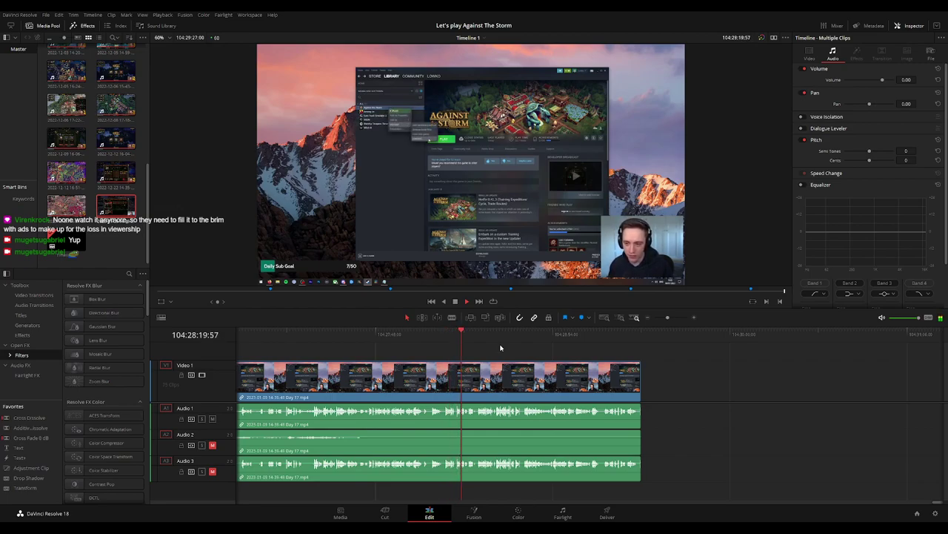
Zoom the timeline in and scroll along toward the end of the Day 17 clip.
scroll(509, 347, "right", 2)
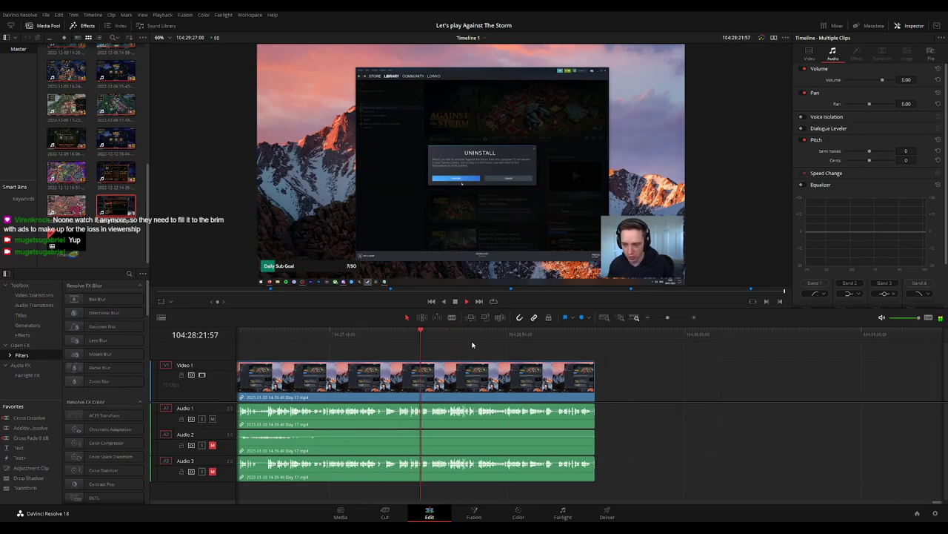
scroll(474, 345, "up", 3)
scroll(519, 345, "down", 1)
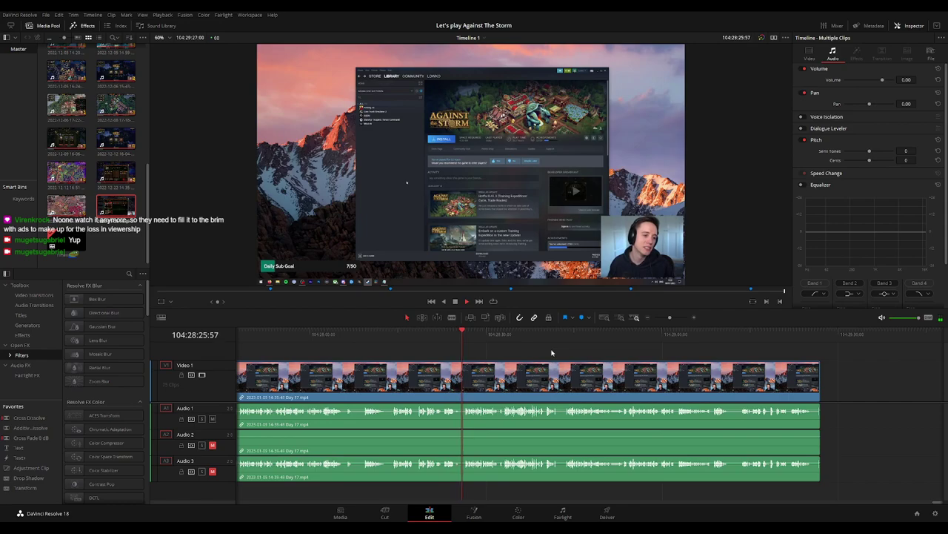
scroll(445, 349, "down", 1)
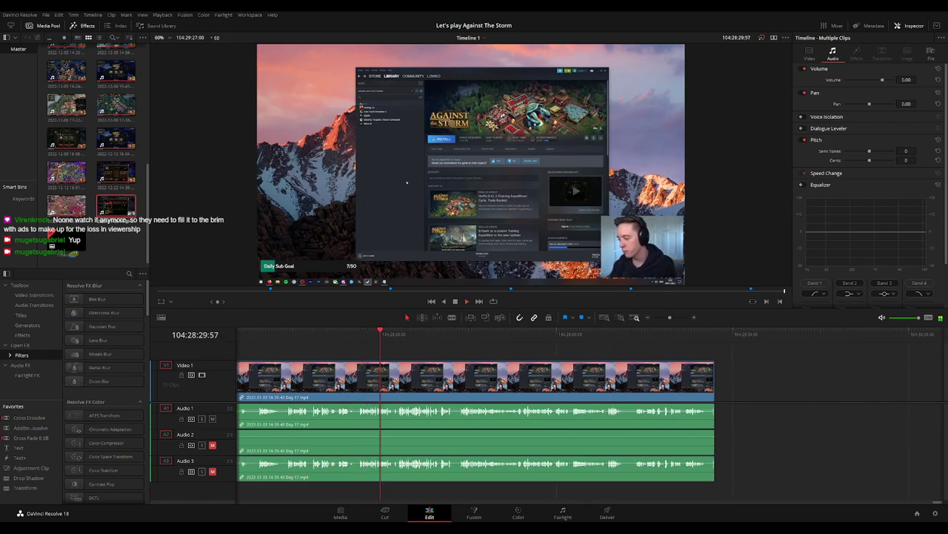
scroll(460, 353, "down", 1)
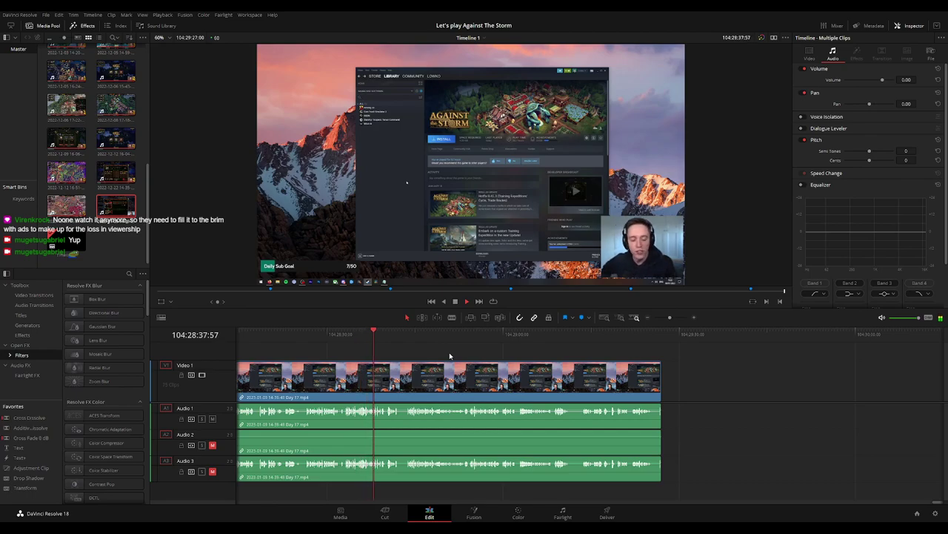
key("ctrl+equal")
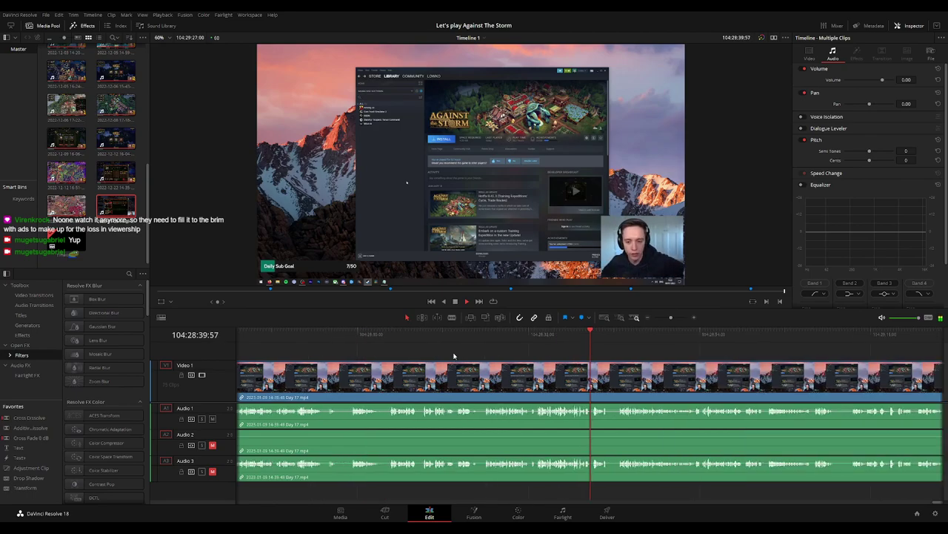
scroll(494, 352, "right", 3)
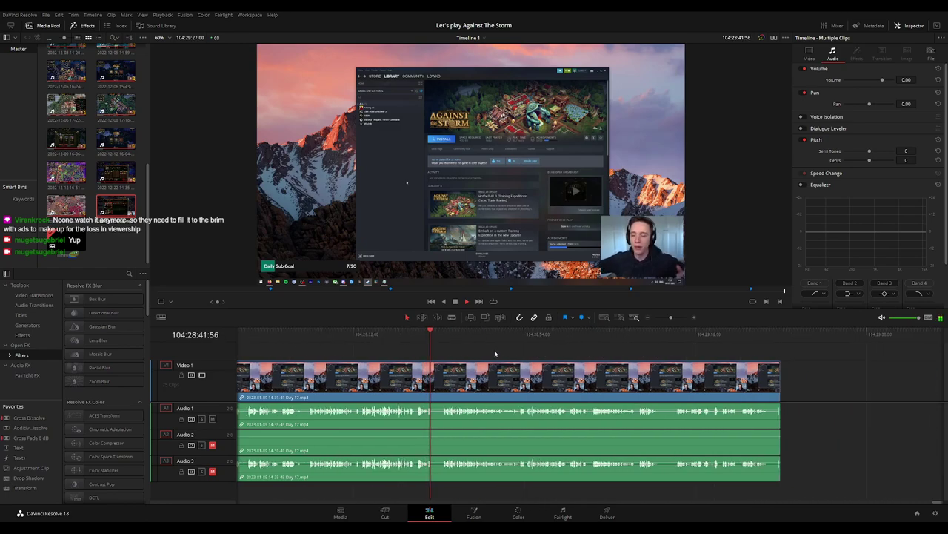
scroll(529, 352, "right", 2)
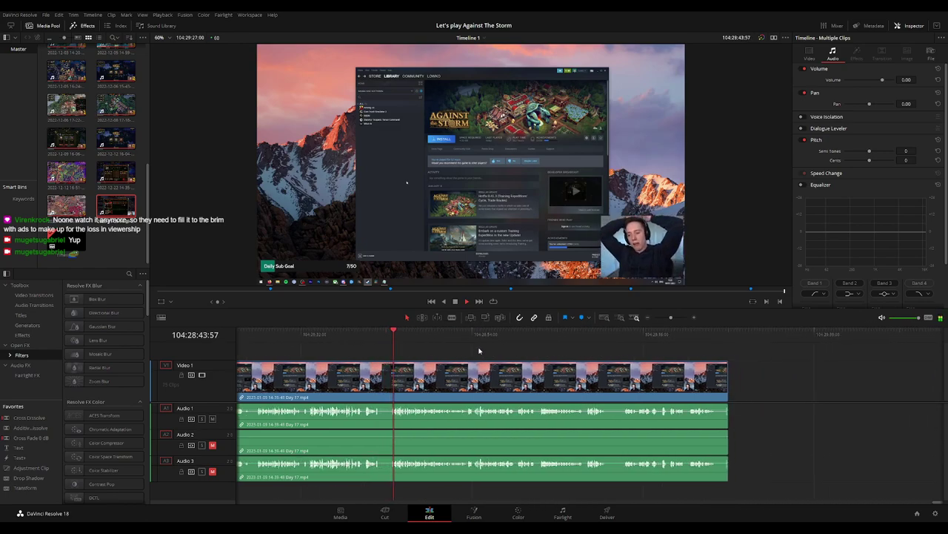
scroll(504, 347, "right", 2)
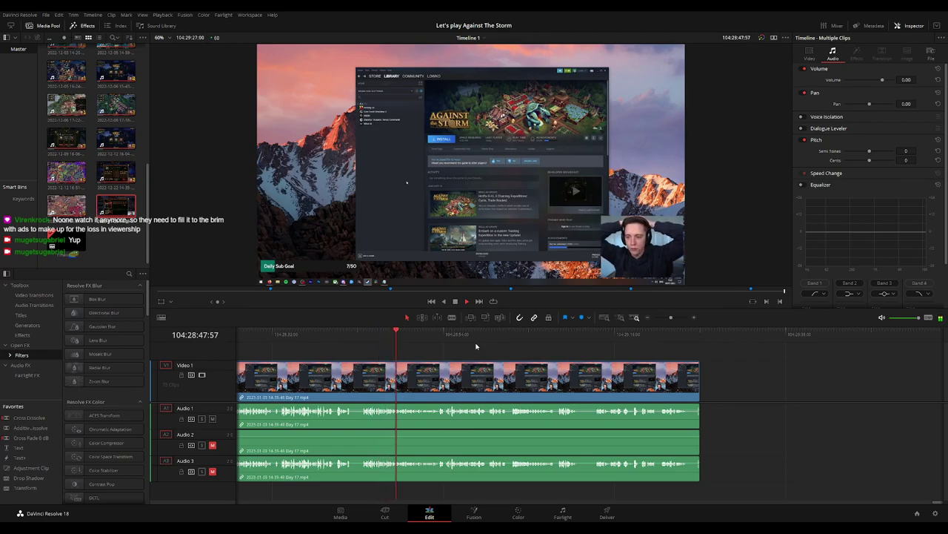
scroll(508, 351, "right", 1)
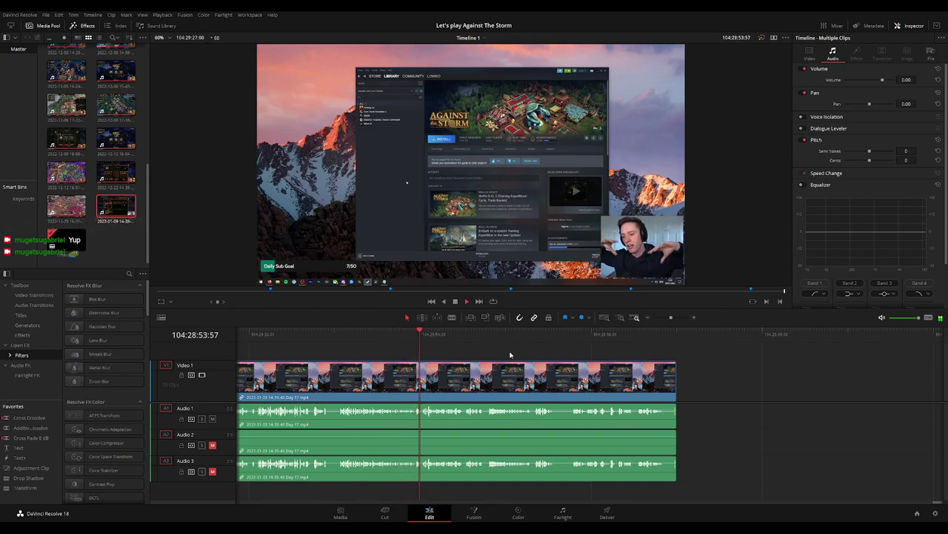
Show the clip's Video transform and composite settings in the Inspector, then jump near the clip's end.
left_click(810, 53)
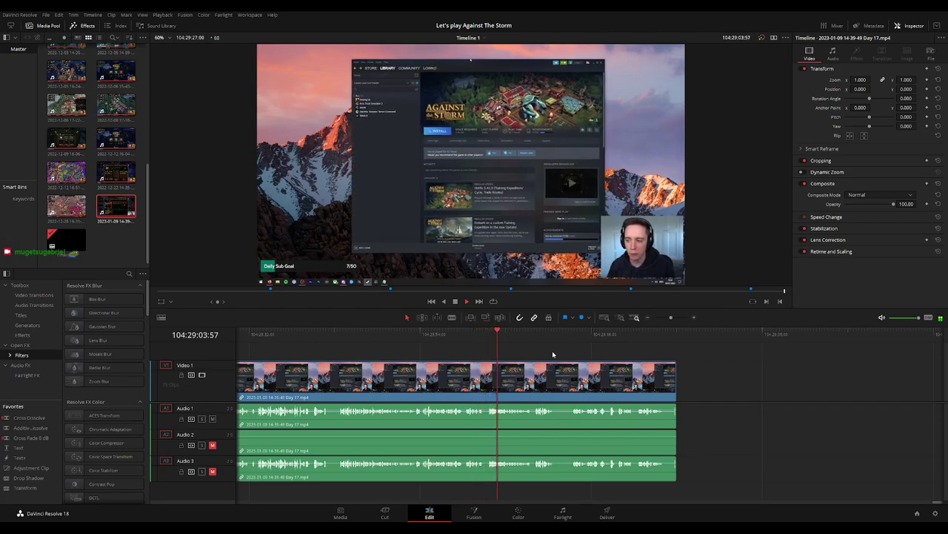
scroll(519, 334, "down", 1)
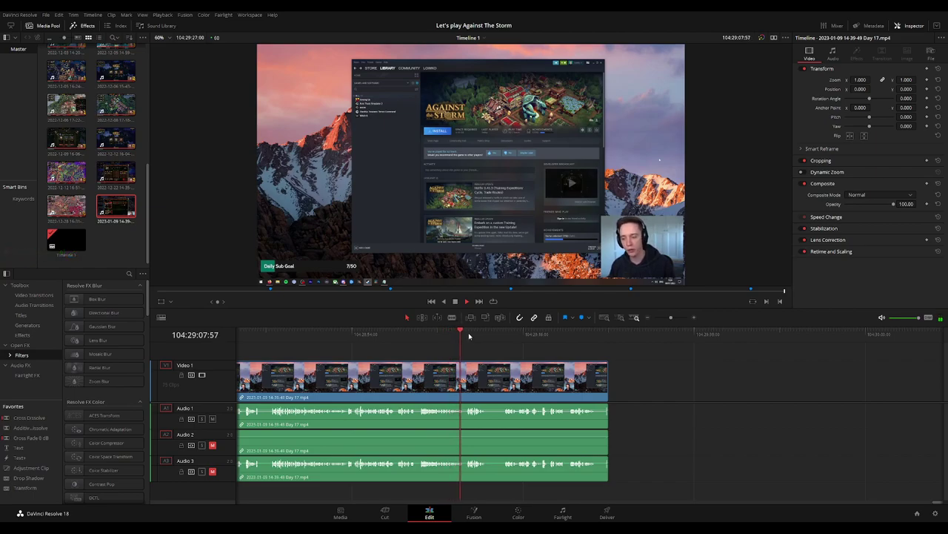
left_click(507, 334)
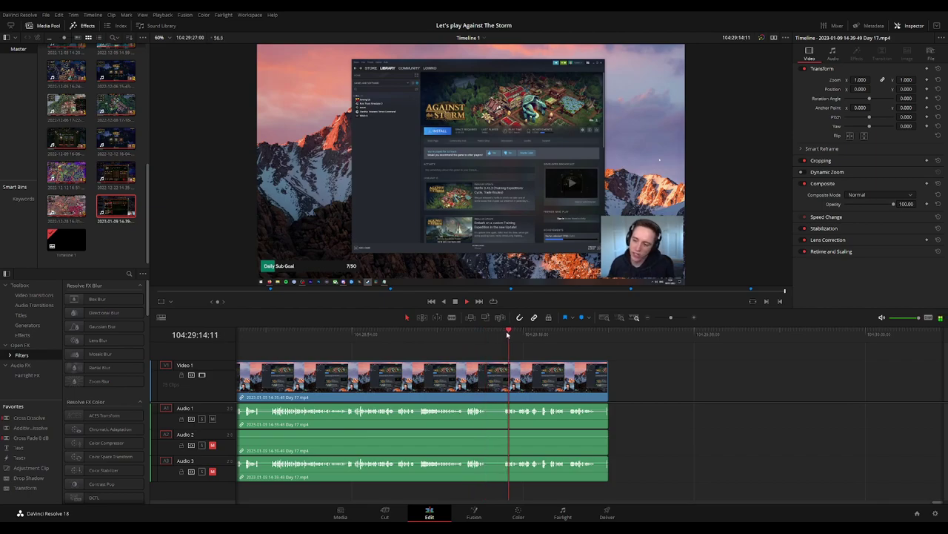
scroll(693, 349, "up", 2)
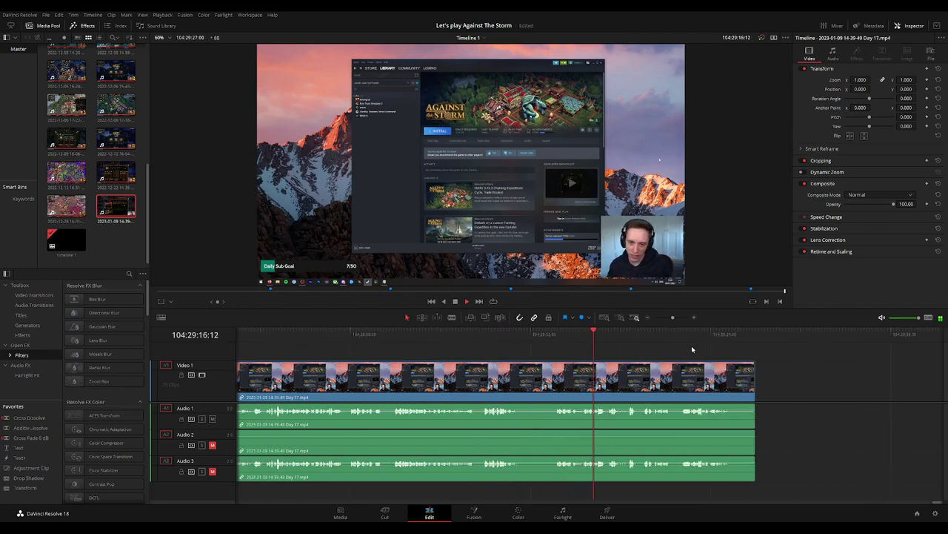
Add fade-outs on Audio 1, 2 and 3 at the Day 17 clip's end, 104:29:27:00.
mouse_move(754, 364)
left_mouse_down()
mouse_move(730, 364)
mouse_move(759, 402)
mouse_move(741, 406)
left_mouse_up()
scroll(778, 395, "up", 1)
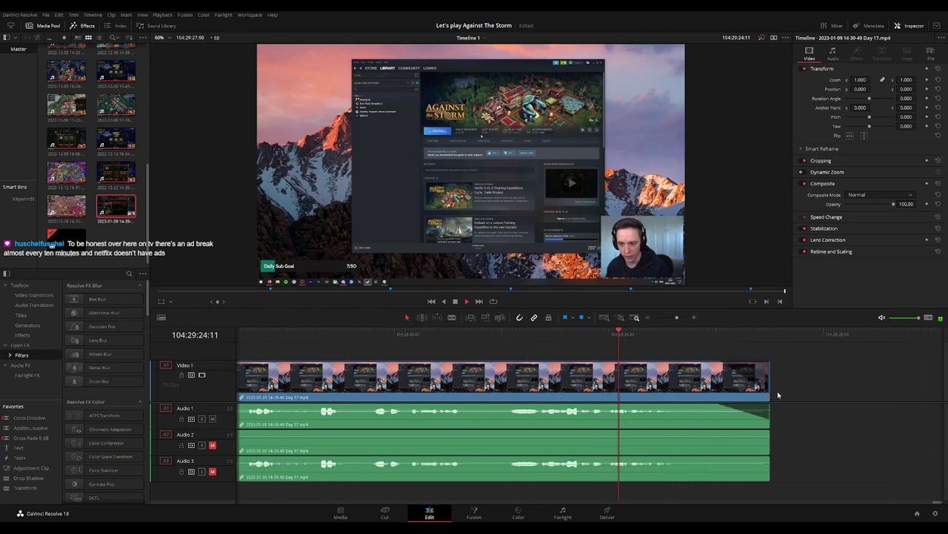
scroll(778, 394, "down", 1)
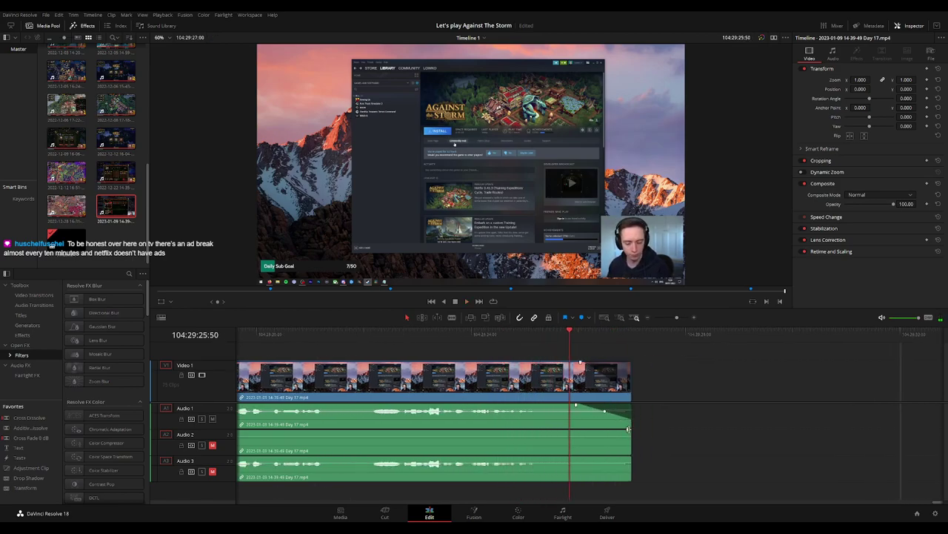
left_click_drag(627, 429, 577, 432)
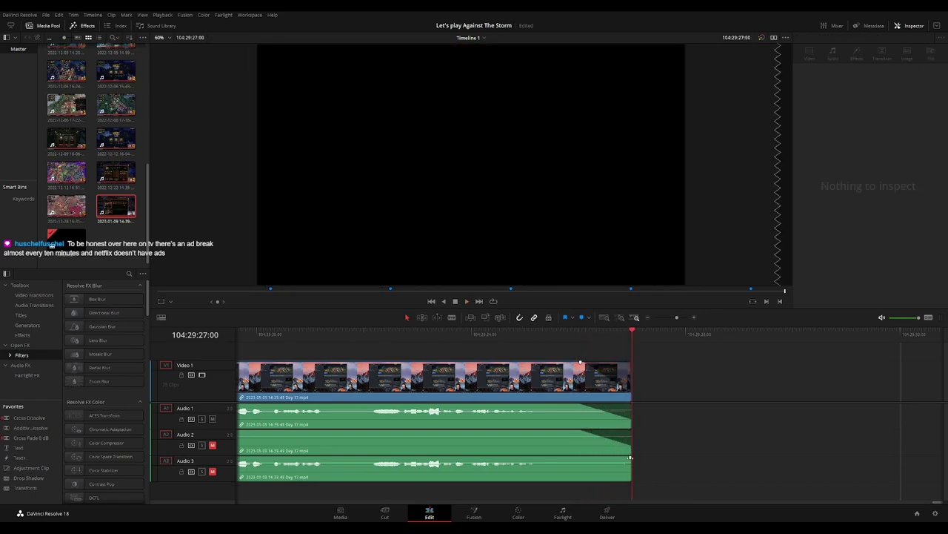
left_click_drag(630, 458, 591, 459)
Undo the last change and zoom out to see the surrounding clips and gaps.
key("ctrl+z")
key("ctrl+minus")
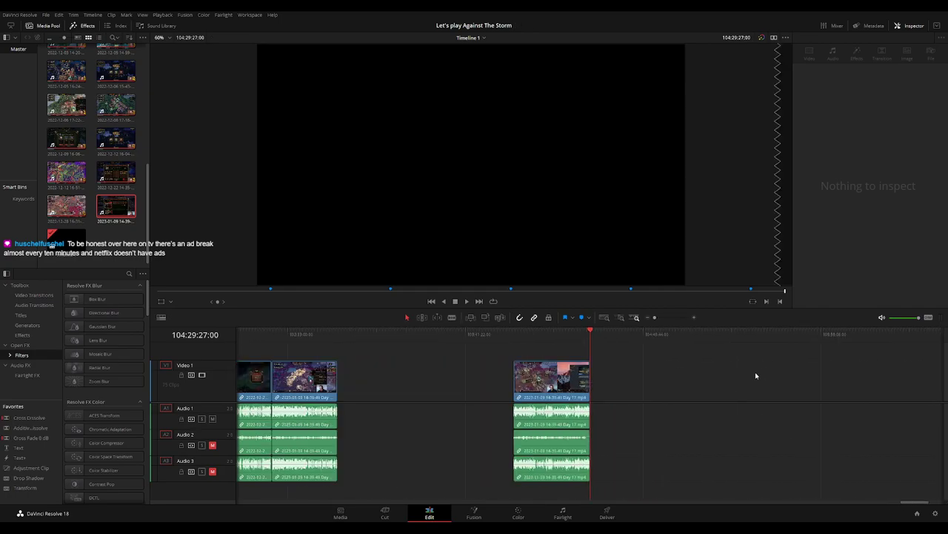
scroll(756, 376, "right", 5)
scroll(707, 377, "left", 6)
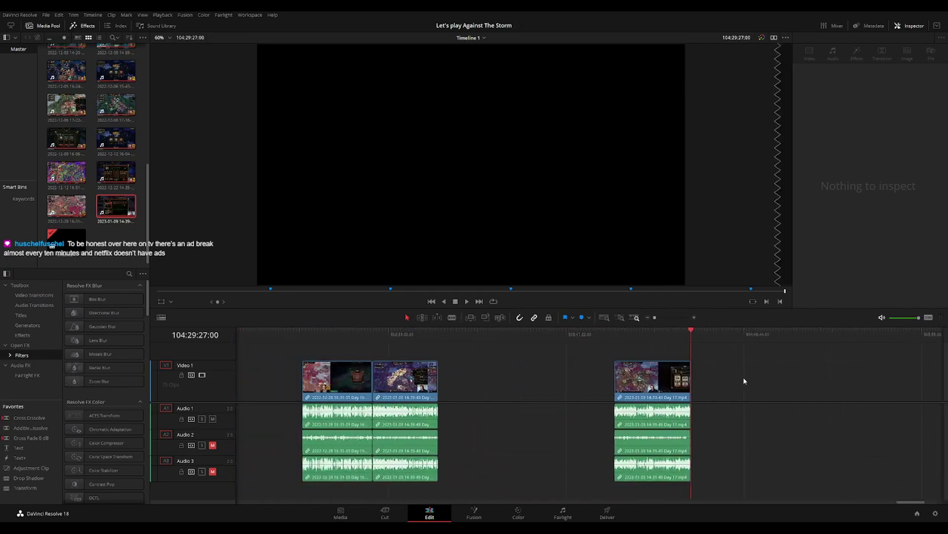
scroll(673, 381, "left", 10)
scroll(689, 383, "right", 1)
scroll(700, 384, "left", 2)
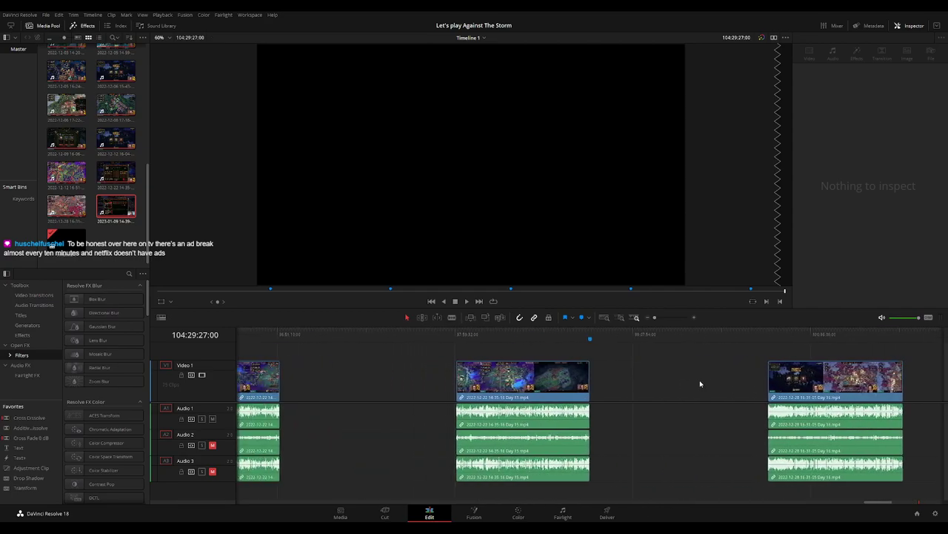
scroll(700, 384, "right", 5)
scroll(630, 371, "right", 1)
Add a marker named 53 episodes at 104:29:27:00, the end of the Day 17 clip.
scroll(520, 347, "left", 4)
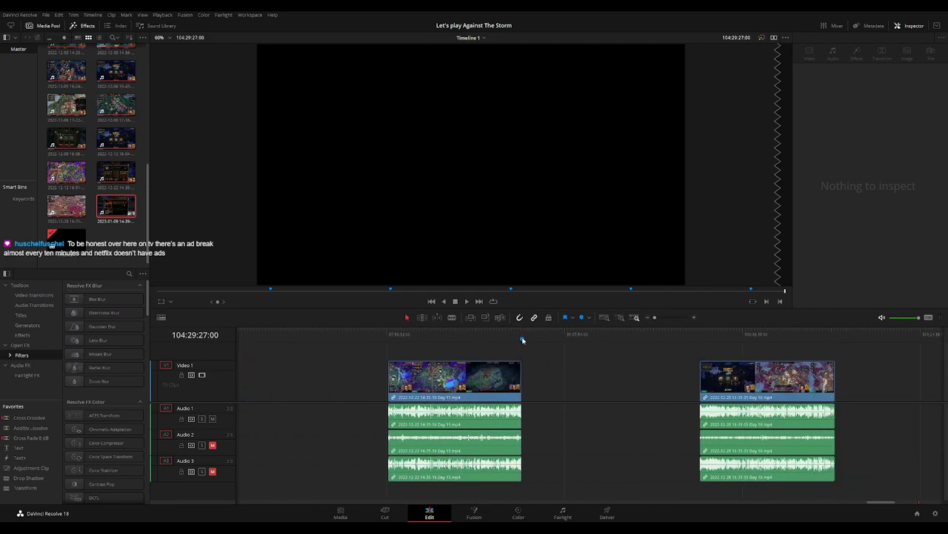
scroll(519, 340, "right", 1)
scroll(478, 344, "right", 3)
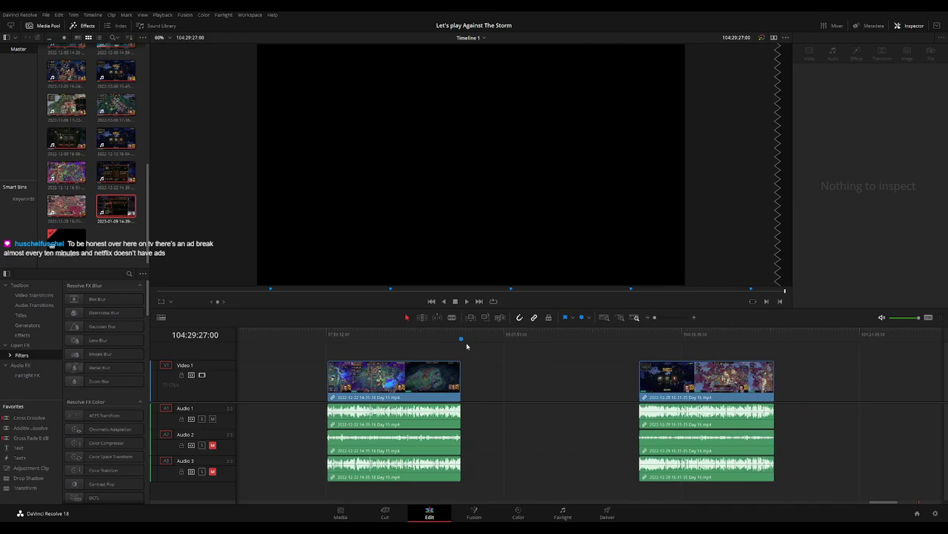
scroll(553, 364, "left", 2)
scroll(837, 384, "right", 1)
scroll(537, 362, "right", 10)
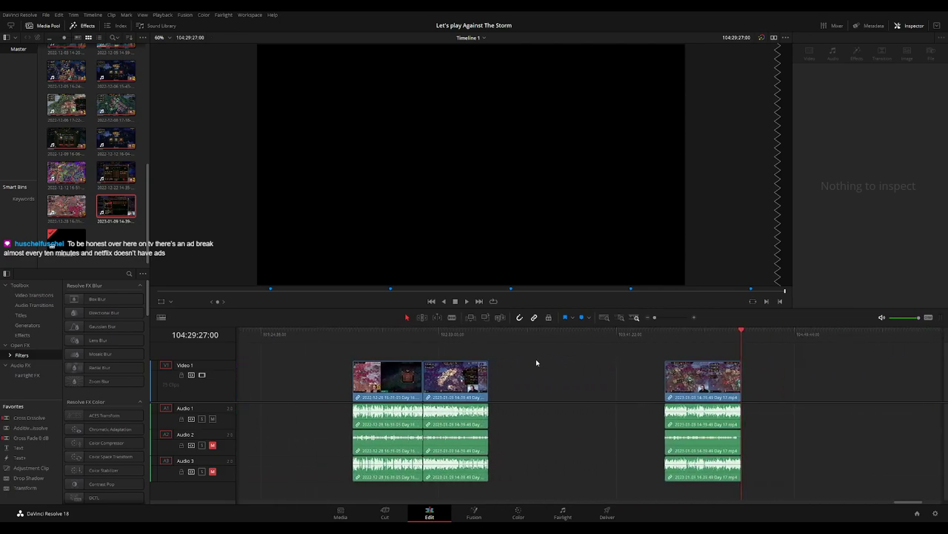
key("m")
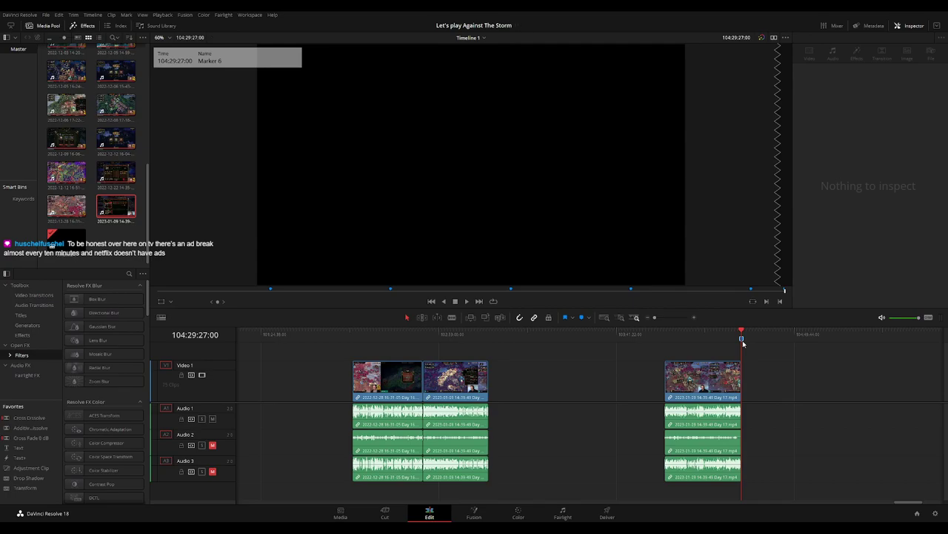
scroll(741, 349, "right", 2)
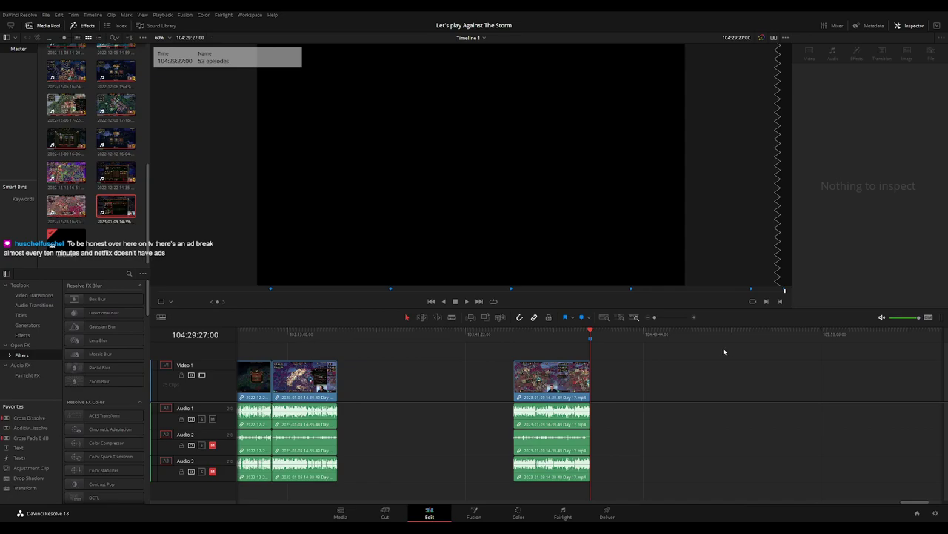
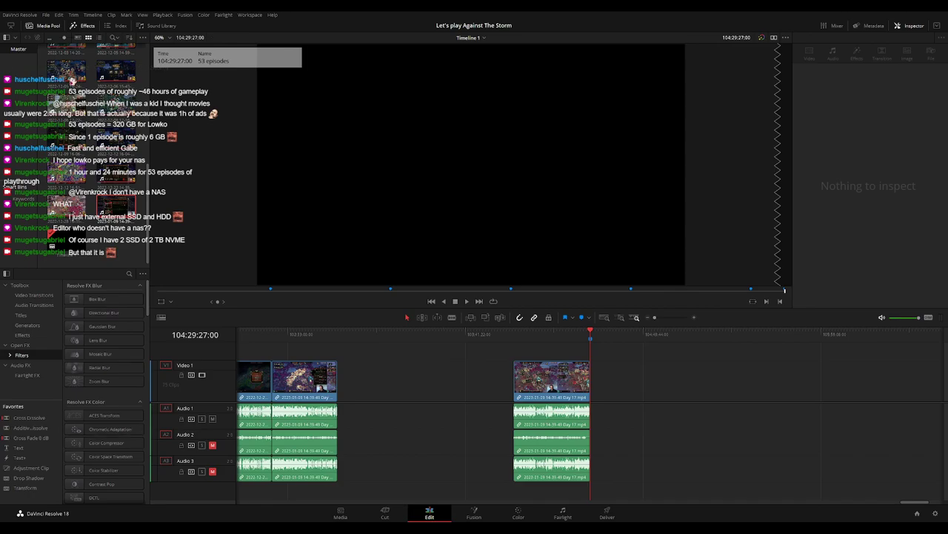
Select the gap between the timeline clips and switch to the Deliver page.
scroll(609, 352, "left", 5)
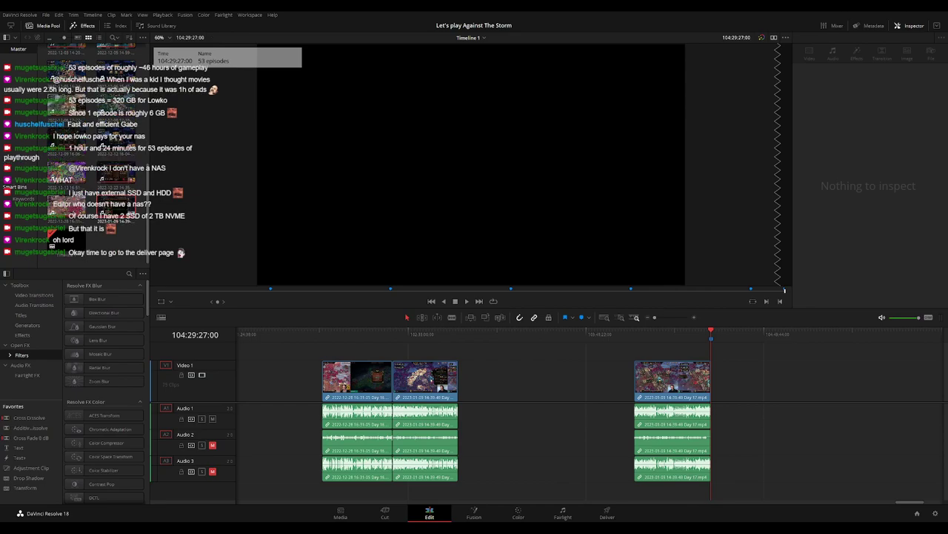
left_click(566, 381)
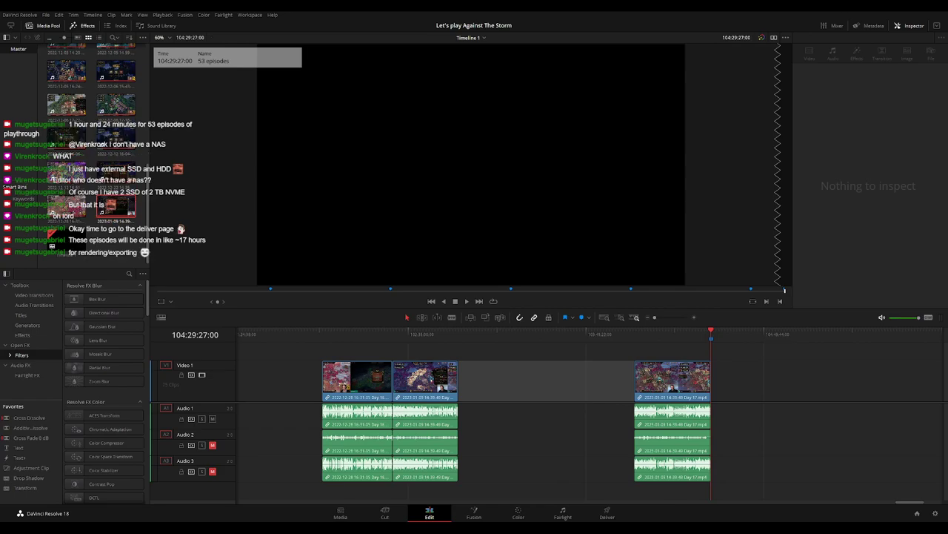
left_click(608, 511)
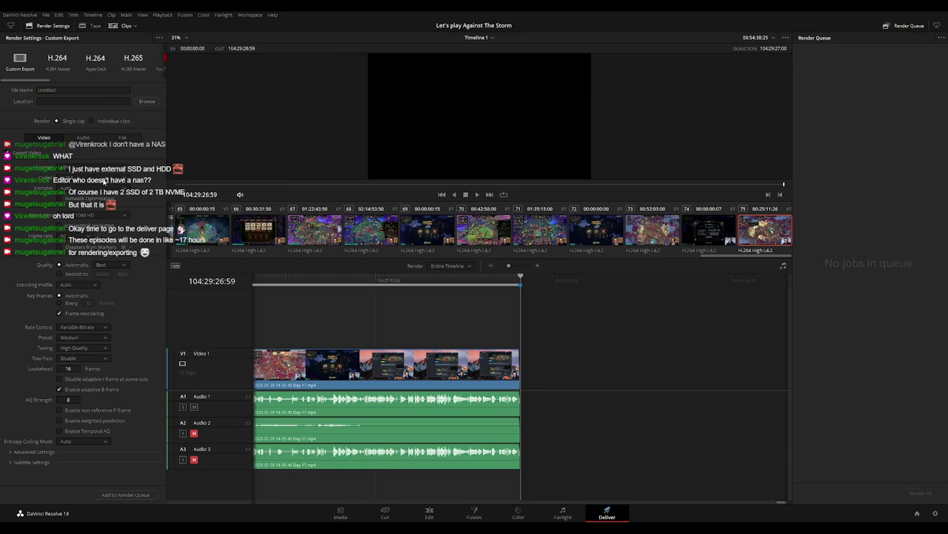
Set the encoder to NVIDIA and restrict quality to 15000 Kb/s.
left_click(104, 212)
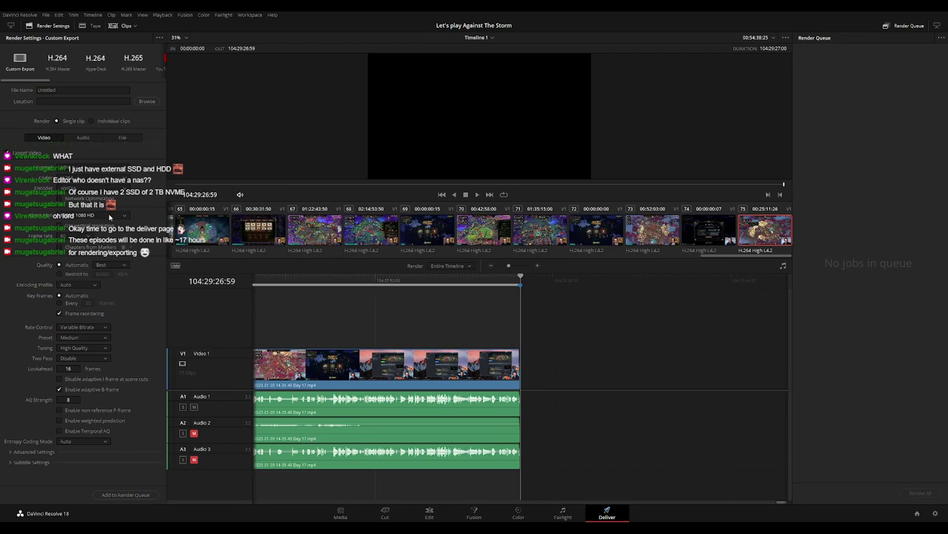
left_click(107, 266)
left_click(78, 273)
left_click(97, 274)
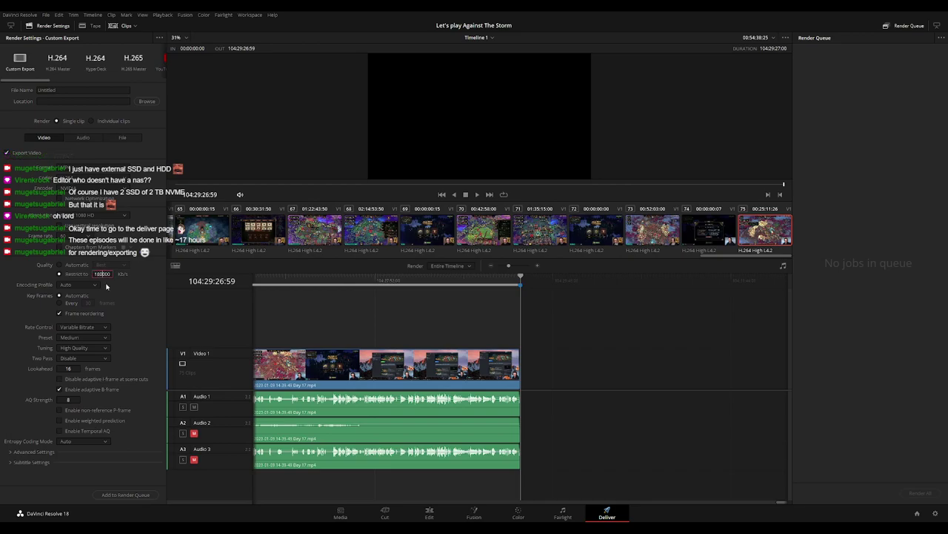
key("BackSpace")
key("BackSpace")
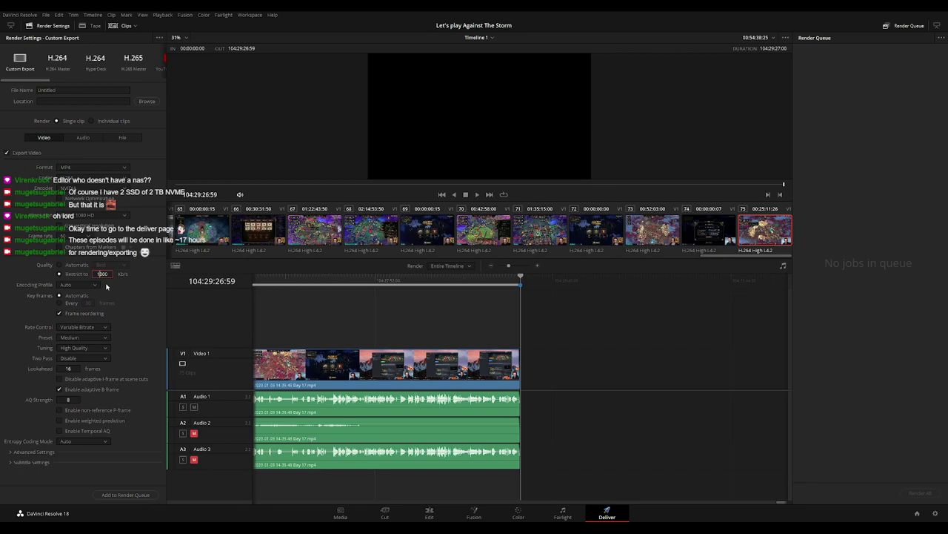
type("5")
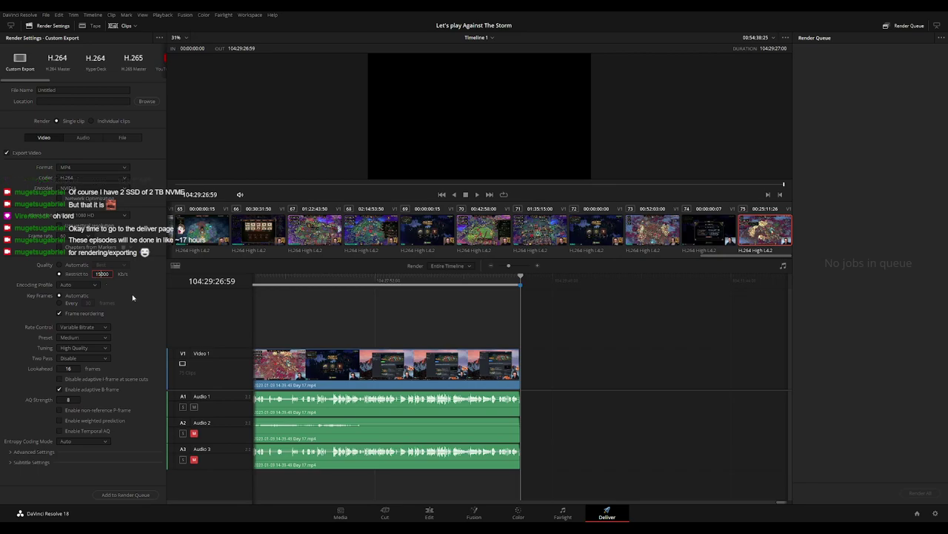
key("Return")
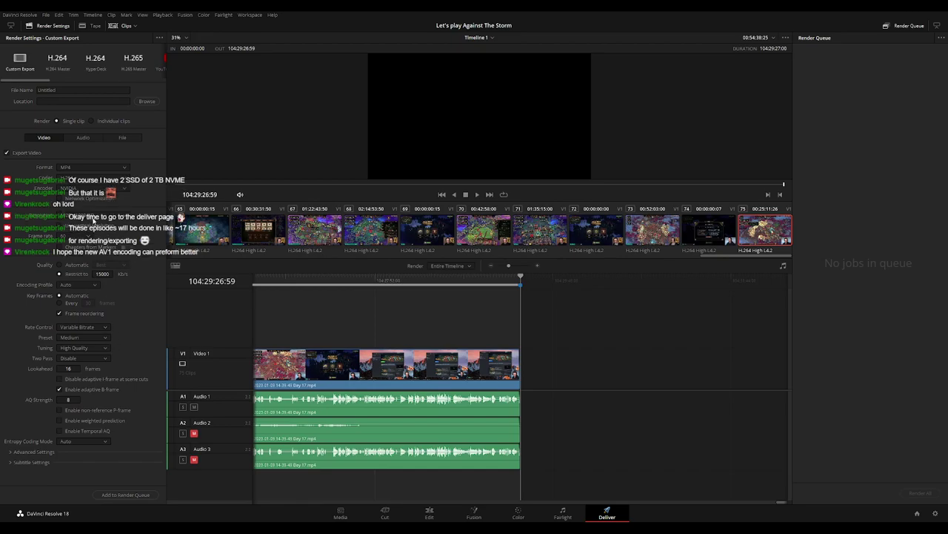
Switch the render resolution to Custom for 2560×1440 output.
left_click(91, 223)
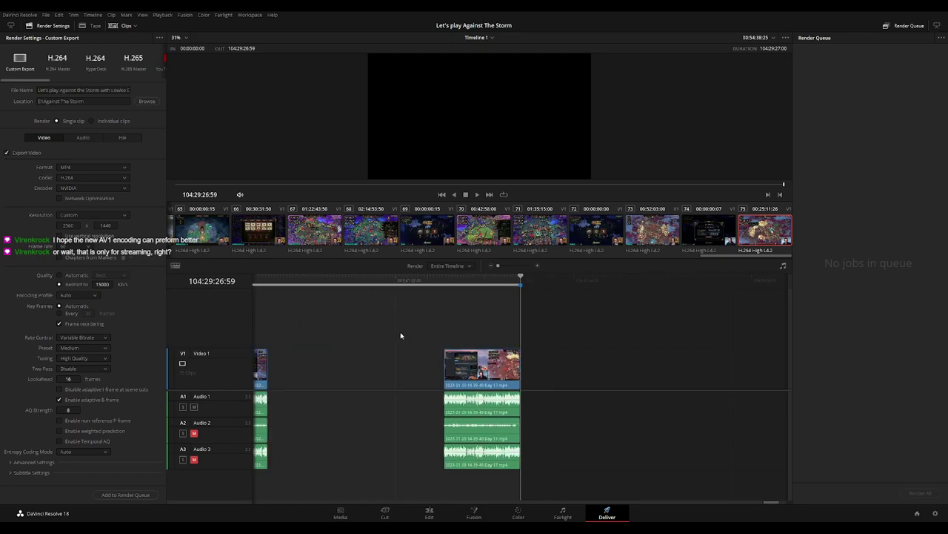
Append 1 to the output file name so it ends with Ep 1.
left_click(122, 90)
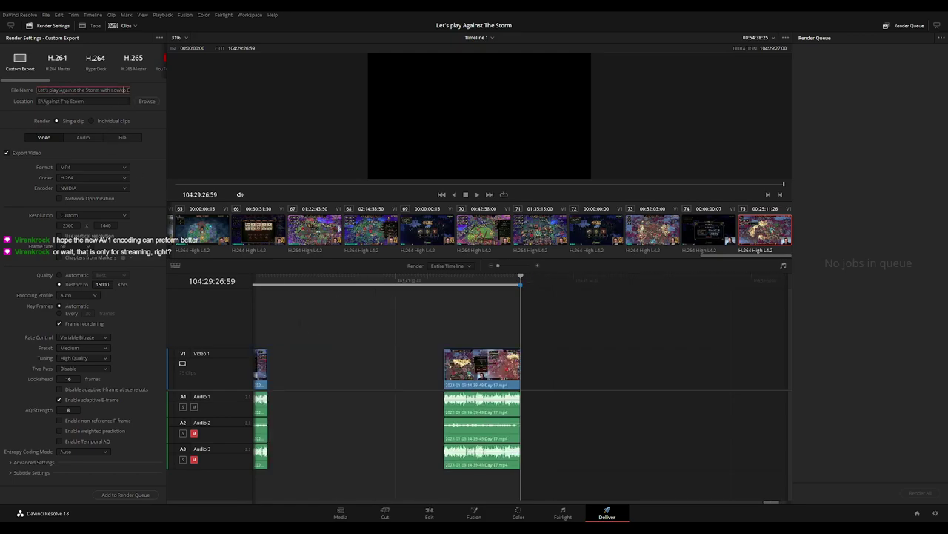
type("1")
key("Return")
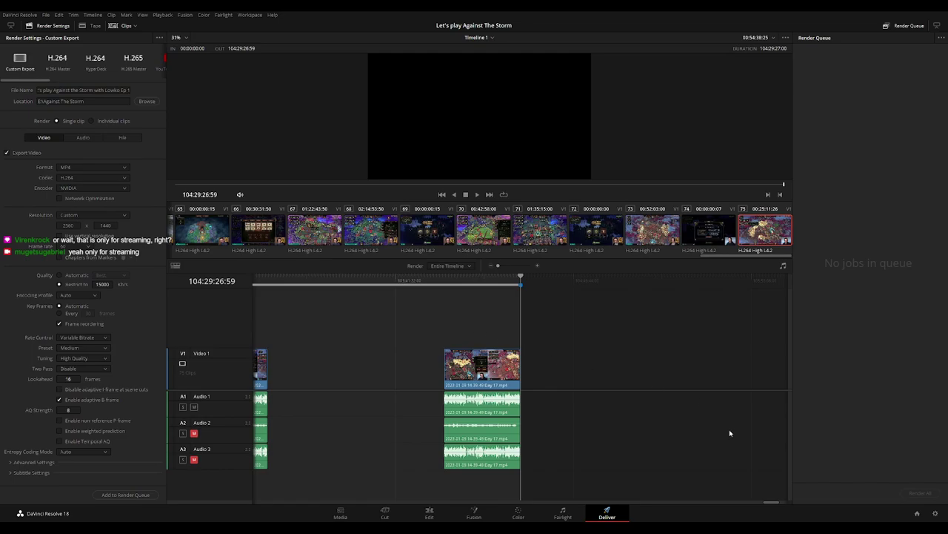
Move the playhead to the timeline start and mark Out at 00:52:14:00, the first episode's end.
left_click_drag(774, 503, 159, 506)
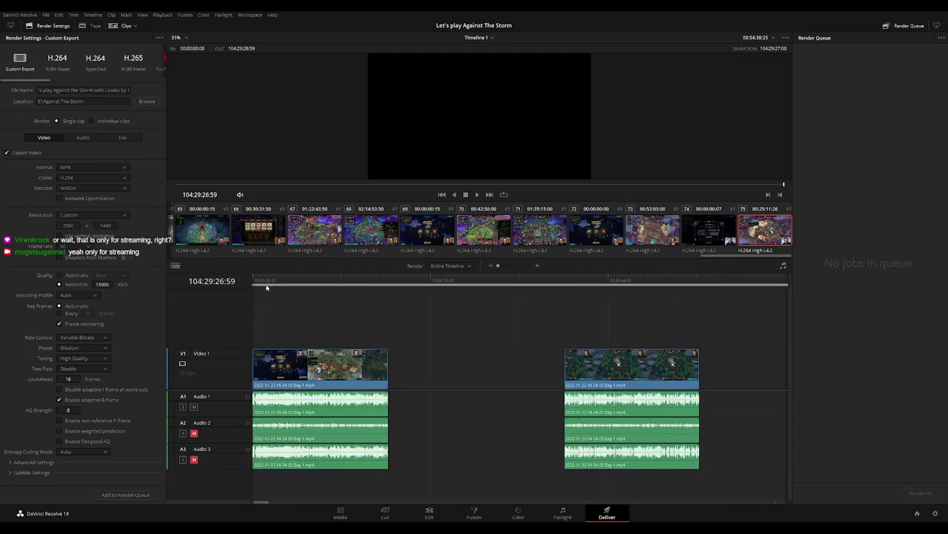
left_click_drag(262, 285, 253, 285)
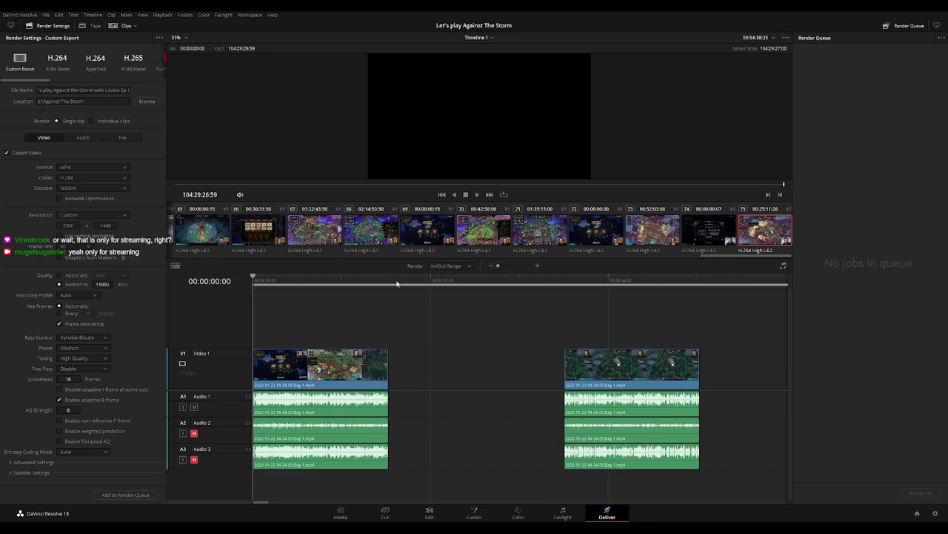
key("Down")
key("o")
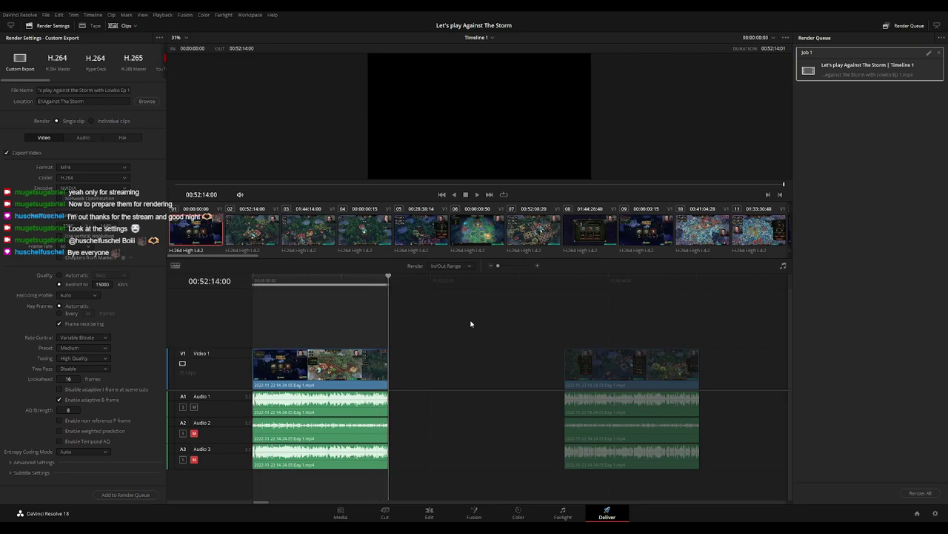
Mark In/Out at 02:00:00:00–02:52:00:00, renumber the file to Ep 2, and queue Job 2.
scroll(326, 320, "right", 3)
left_click(444, 282)
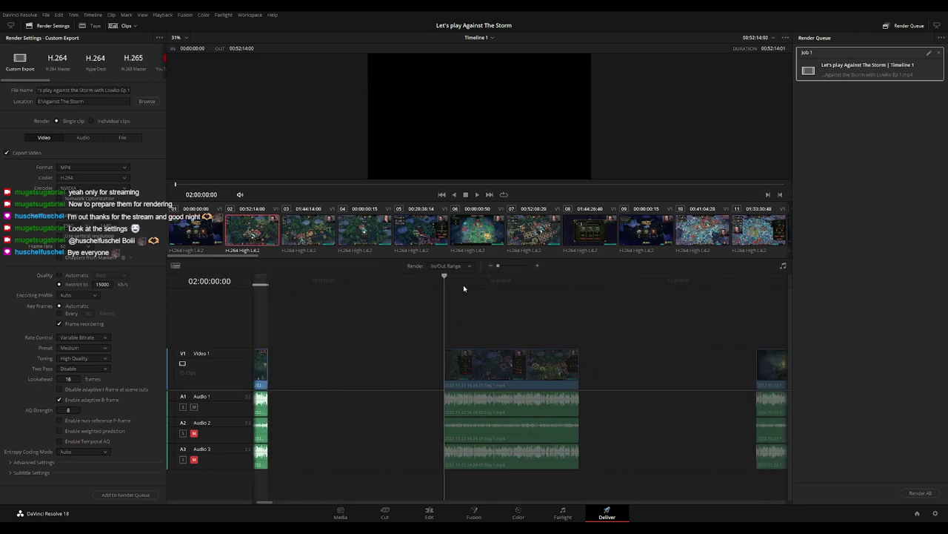
key("i")
key("Down")
key("o")
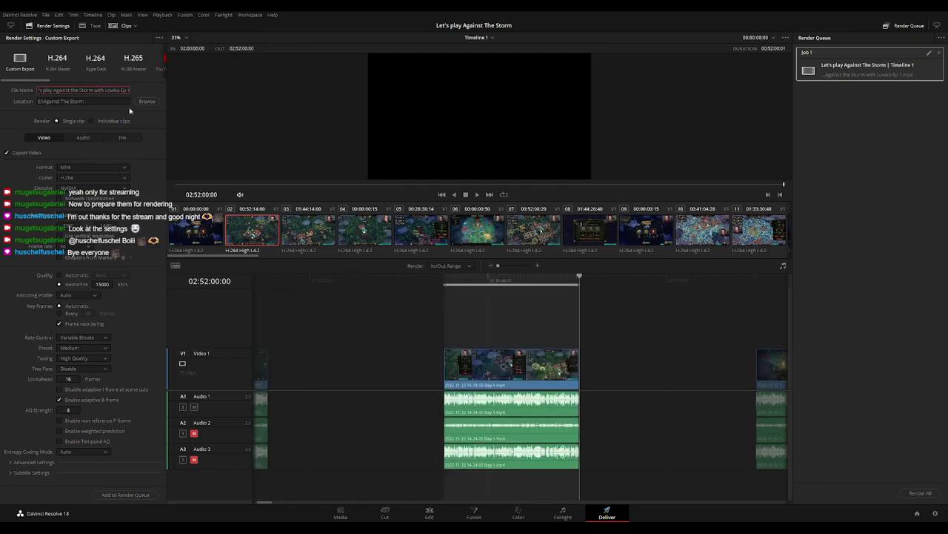
key("BackSpace")
type("2")
left_click(160, 494)
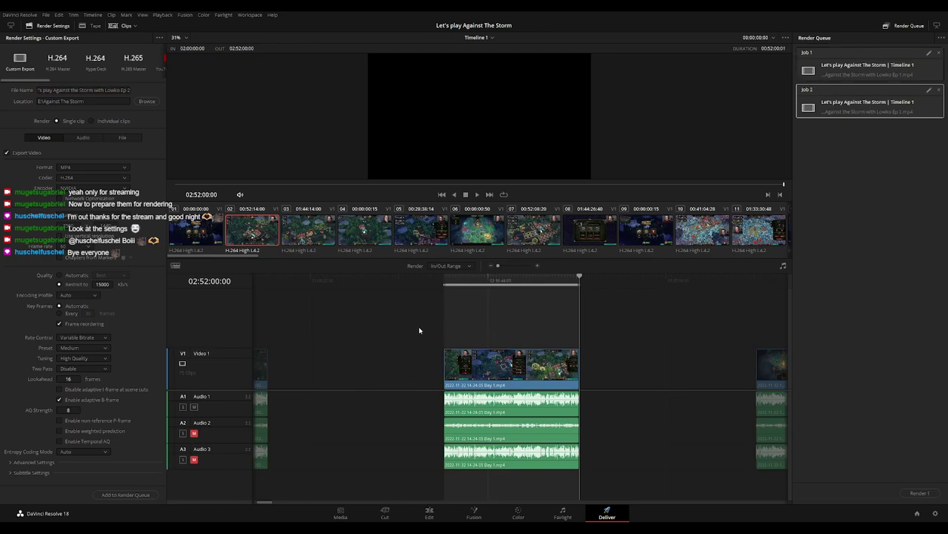
Mark the third episode's range, 04:00:00:00–04:52:10:00, and rename the file to Ep 3.
scroll(596, 324, "left", 2)
scroll(683, 361, "right", 7)
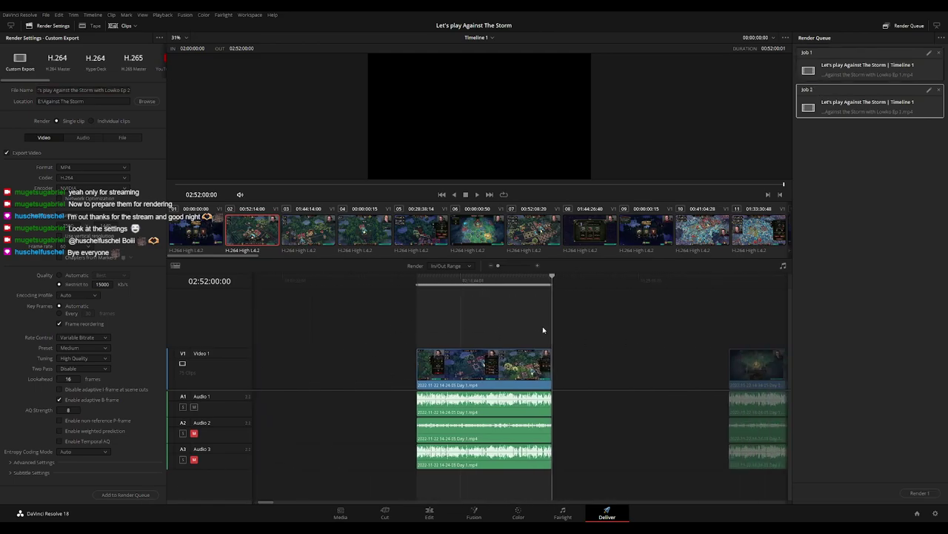
left_click(450, 288)
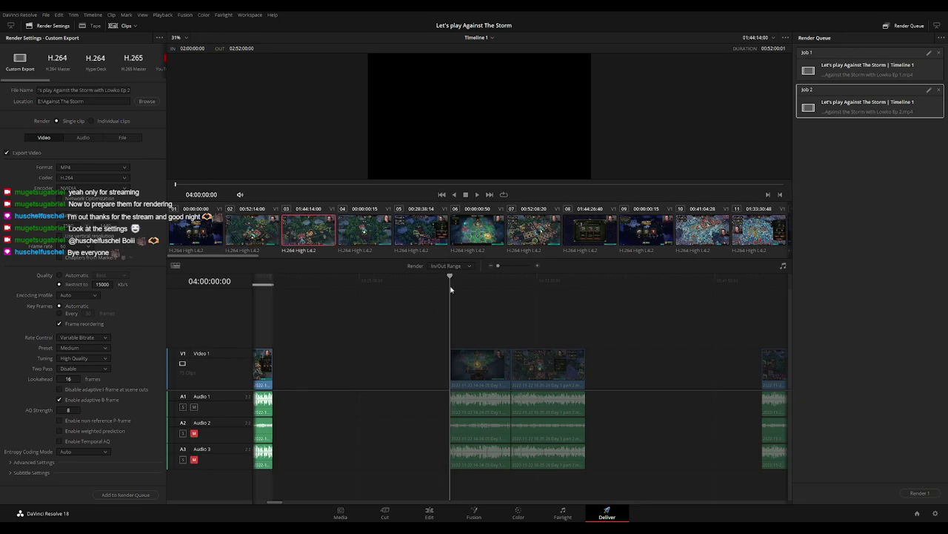
left_click(585, 287)
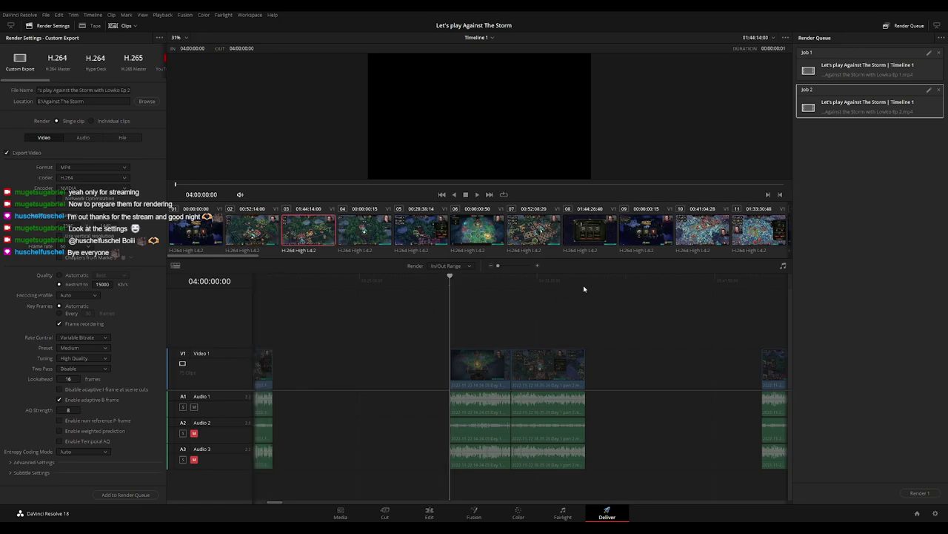
key("o")
scroll(422, 322, "left", 3)
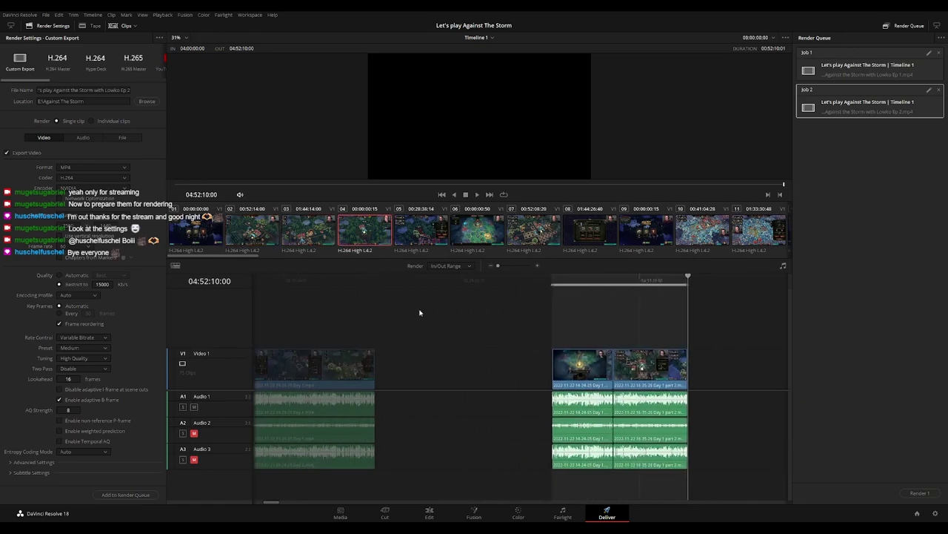
left_click(131, 90)
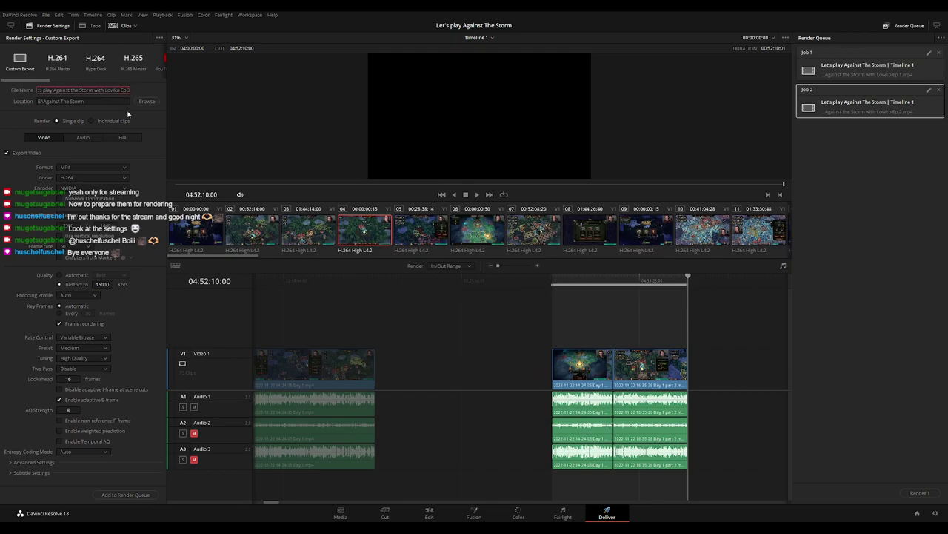
left_click(407, 345)
scroll(650, 330, "right", 3)
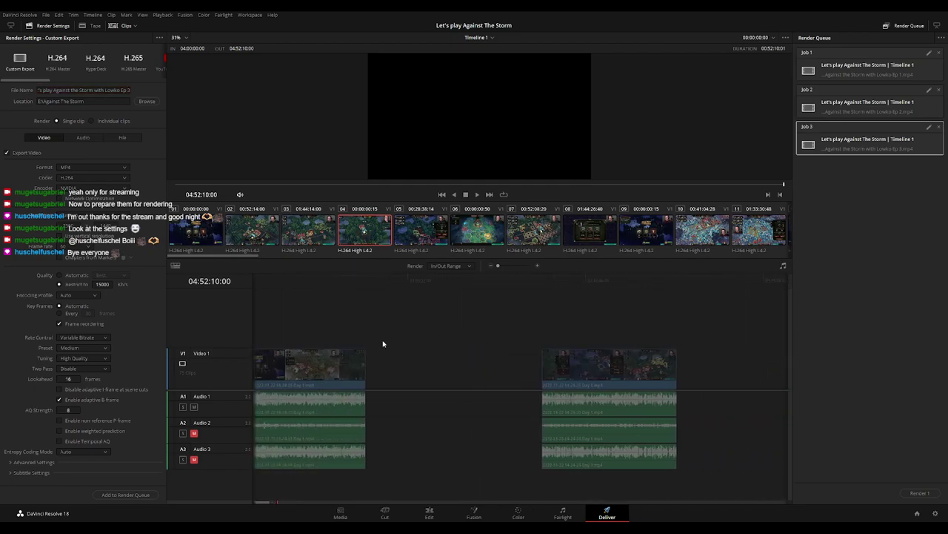
scroll(383, 341, "right", 2)
scroll(688, 388, "right", 2)
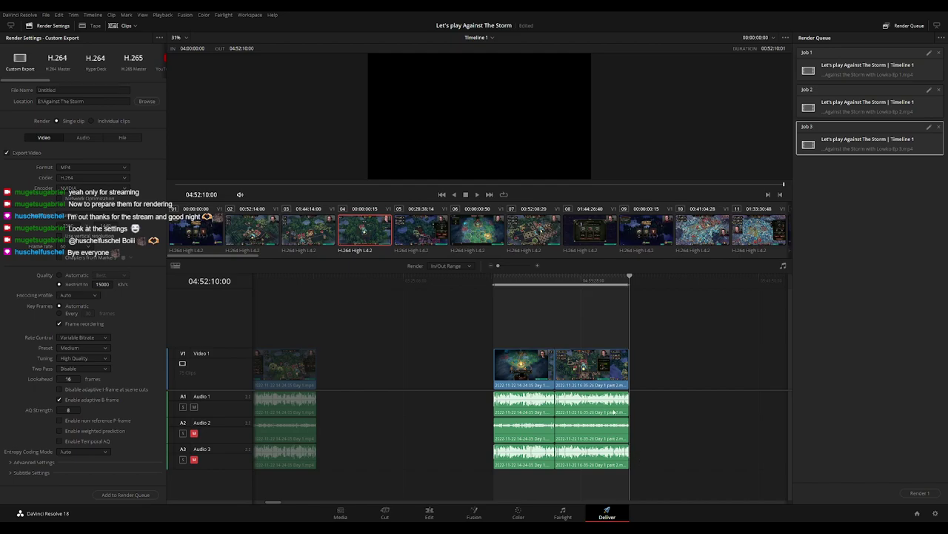
Mark the Out point at the fourth episode's end, 06:52:25:35.
scroll(561, 326, "left", 2)
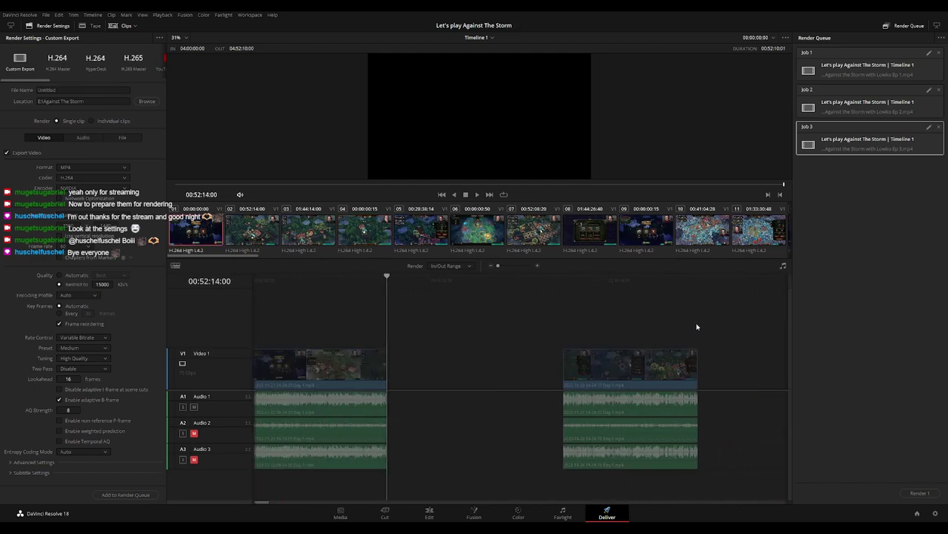
scroll(697, 326, "right", 3)
left_click(549, 285)
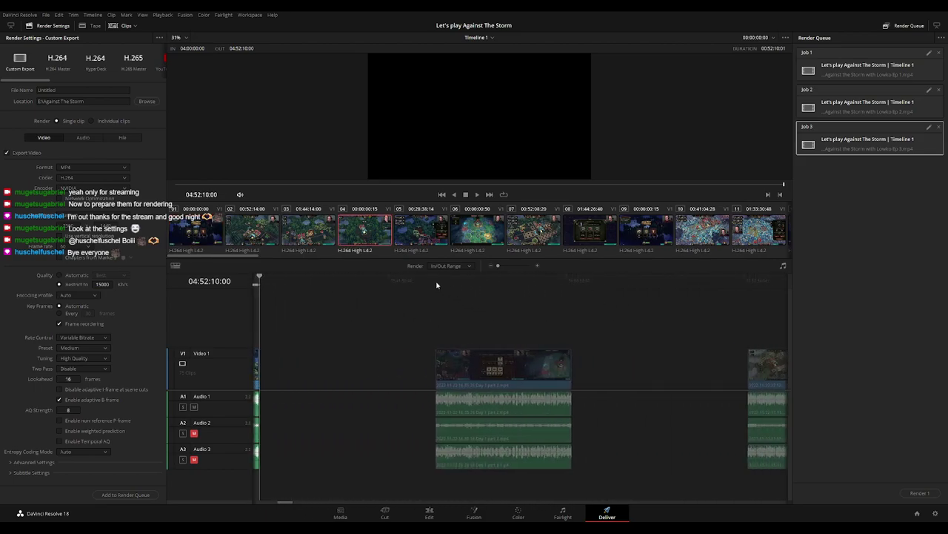
left_click(435, 284)
left_click_drag(580, 281, 572, 281)
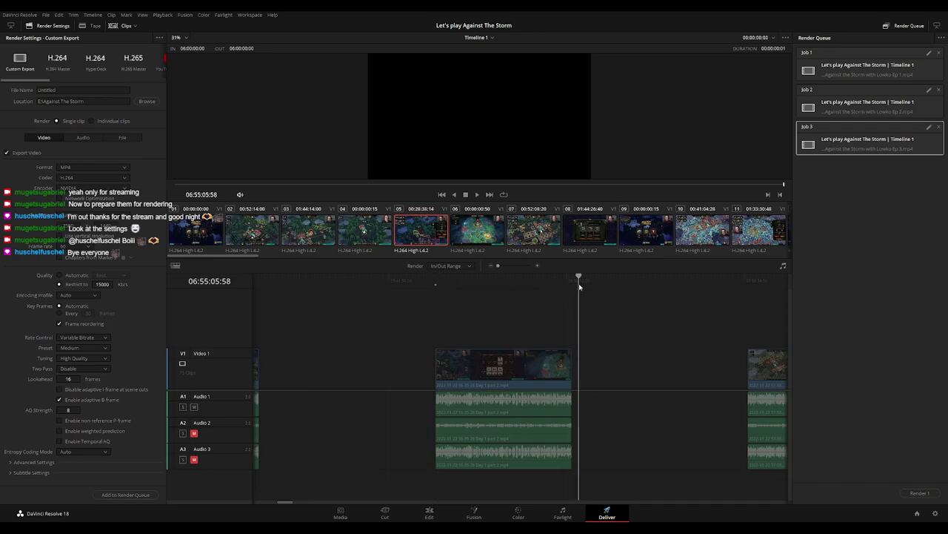
key("o")
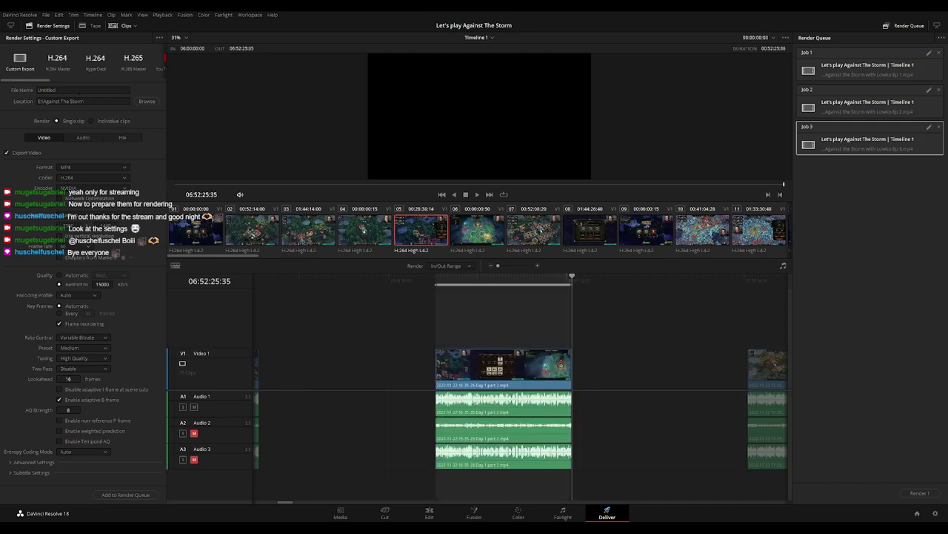
Replace Untitled with the pasted series title ending 'Ep 4' and queue it as Job 4.
left_click(79, 90)
key("BackSpace")
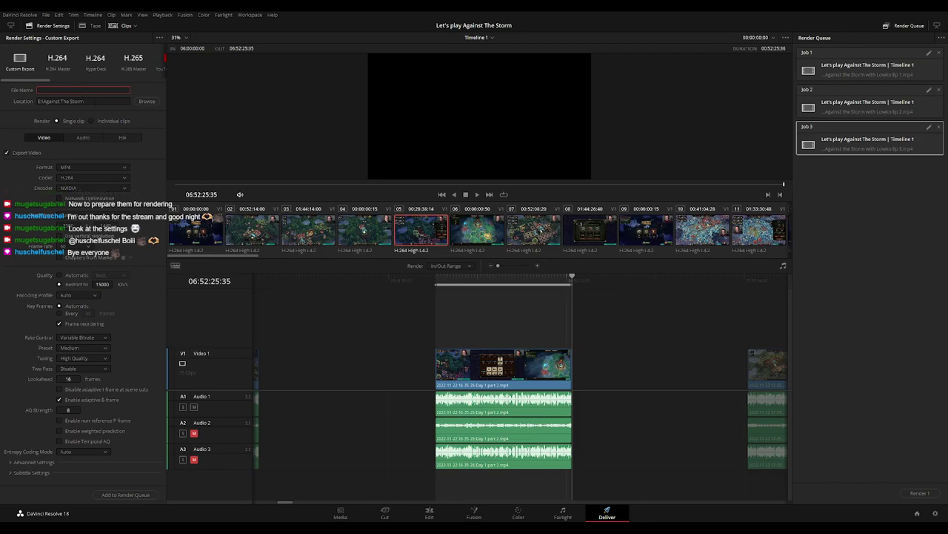
key("ctrl+v")
type(")")
left_click(121, 91)
key("BackSpace")
type("-")
key("End")
key("BackSpace")
type("4")
left_click(126, 494)
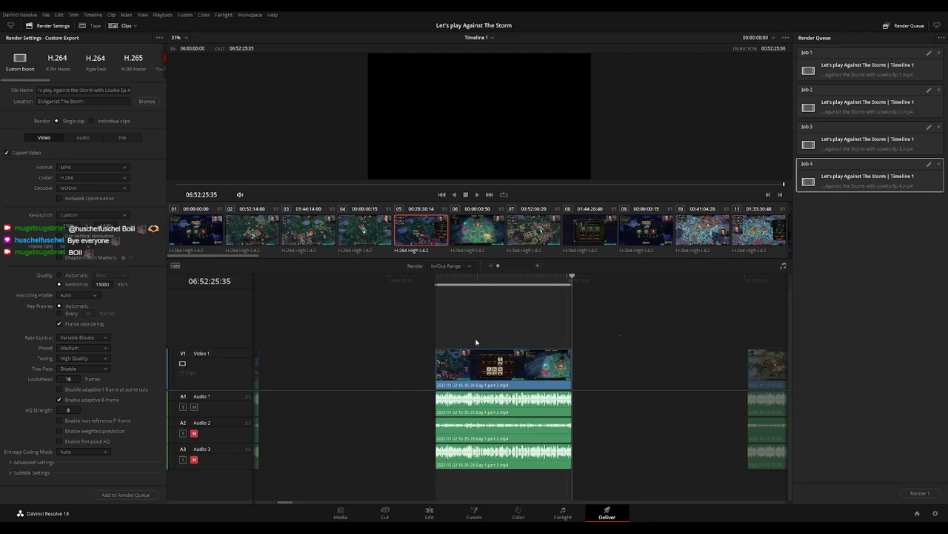
Mark In/Out around the next clip, renumber the file to Ep 5, and queue it.
scroll(476, 342, "right", 3)
scroll(461, 345, "right", 3)
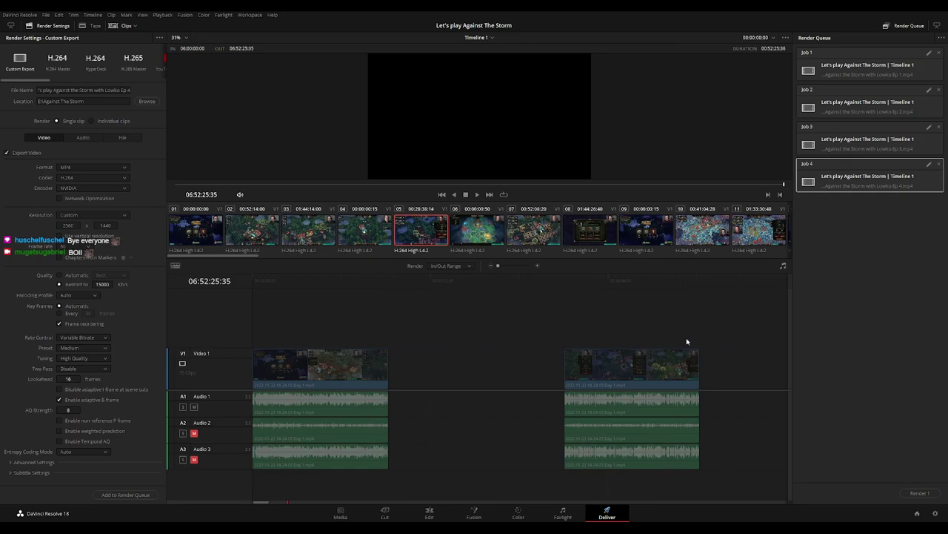
scroll(289, 313, "right", 3)
scroll(307, 320, "right", 3)
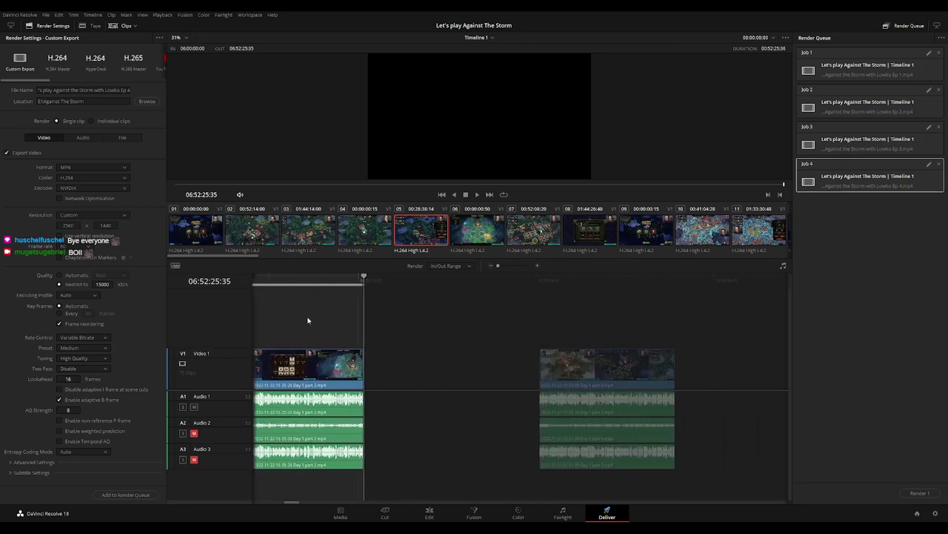
scroll(334, 317, "right", 3)
left_click(476, 281)
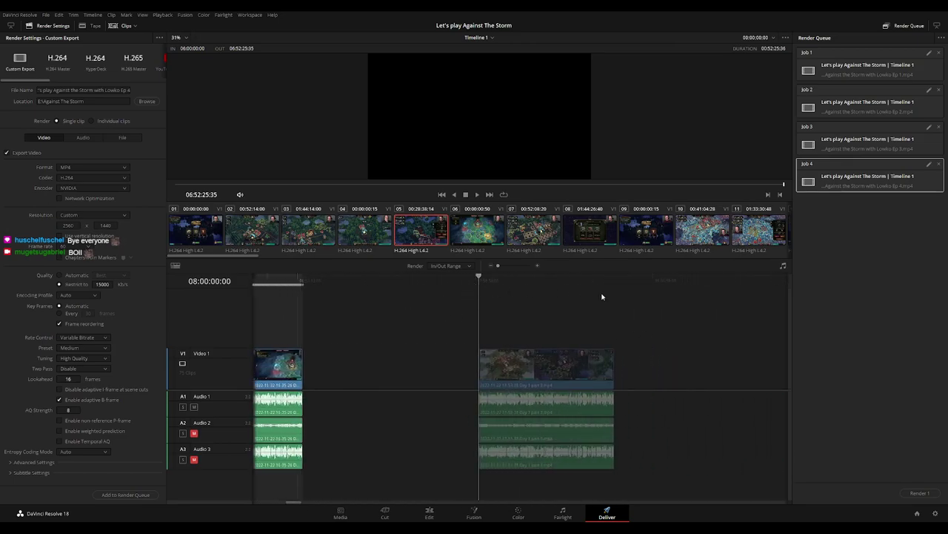
key("i")
key("Down")
key("o")
left_click(129, 90)
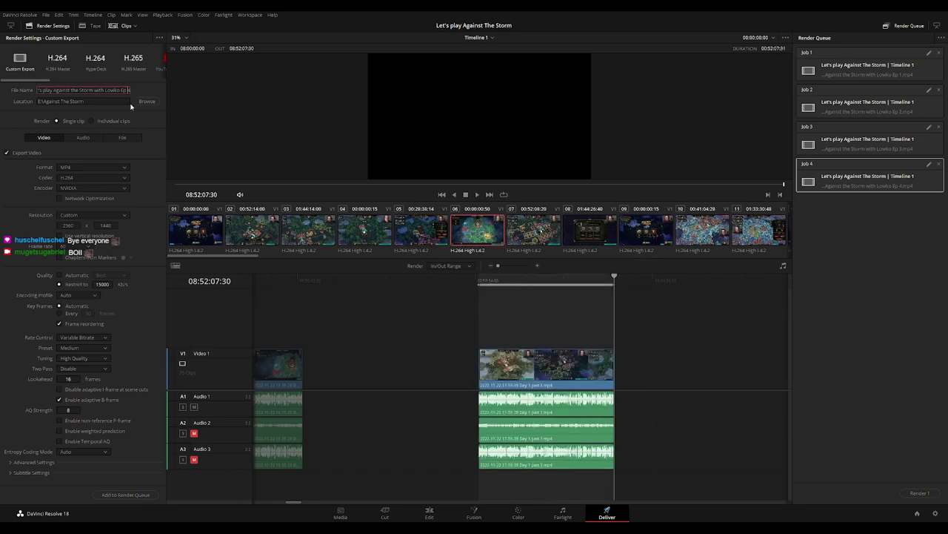
key("BackSpace")
type("5")
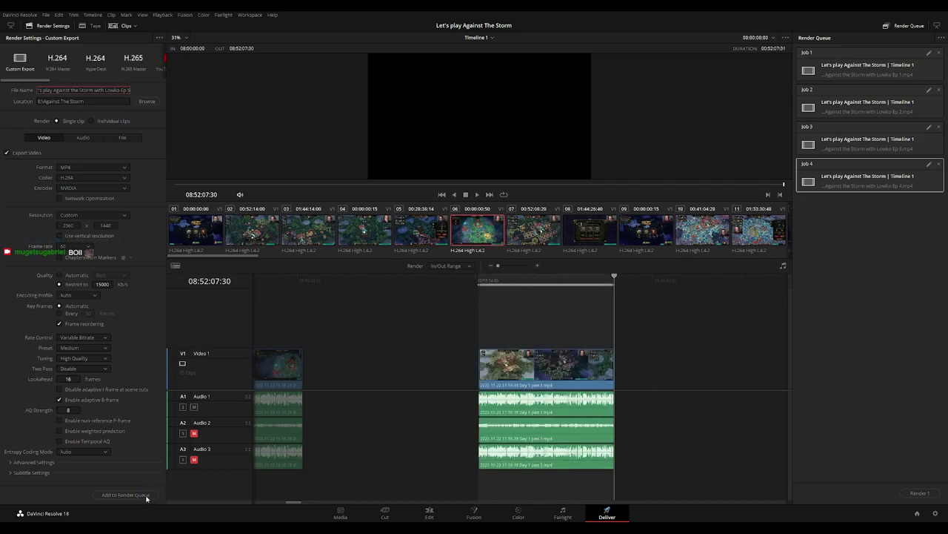
left_click(126, 495)
Mark In/Out around the following clip, renumber to Ep 6, and queue it.
scroll(615, 338, "right", 3)
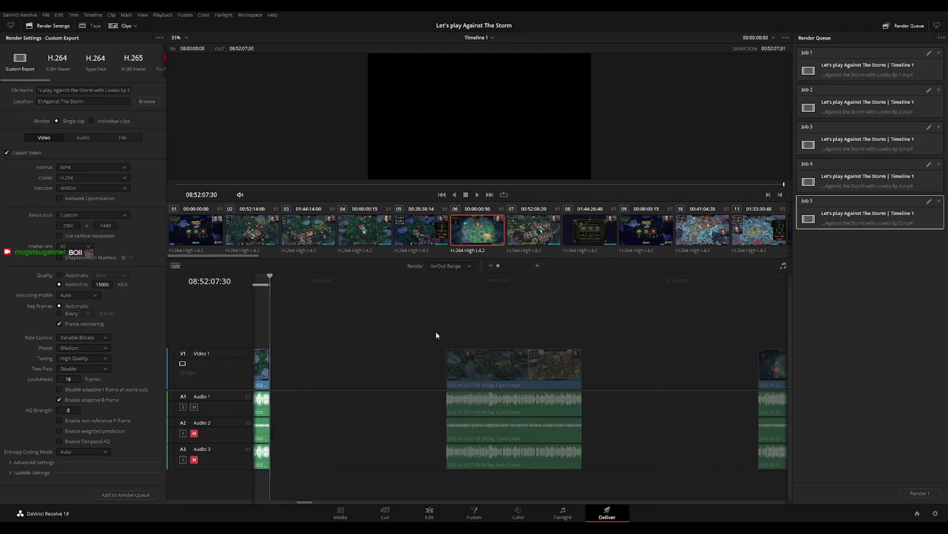
left_click(443, 286)
key("i")
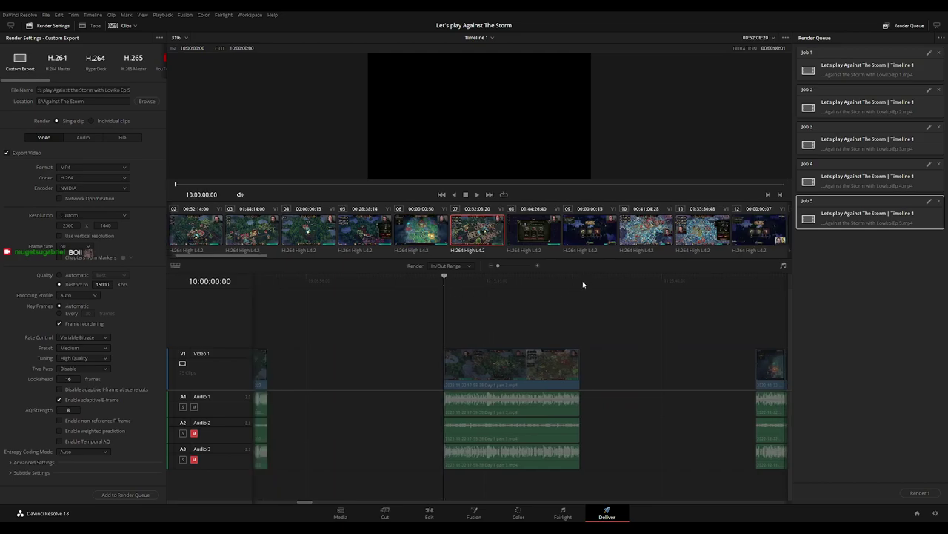
key("Down")
key("o")
left_click(126, 90)
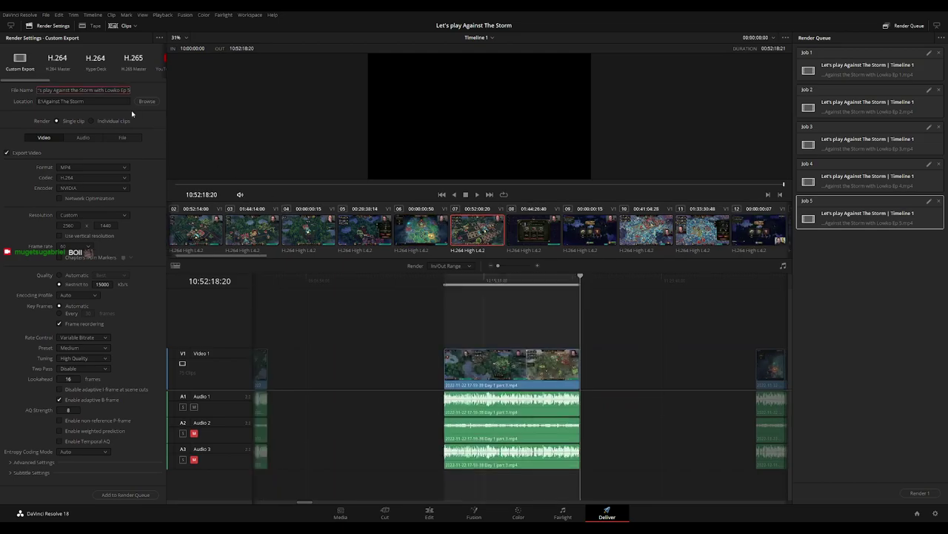
key("BackSpace")
type("6")
left_click(119, 494)
Mark In/Out around the next clip and queue the Ep 7 render job.
scroll(441, 328, "down", 5)
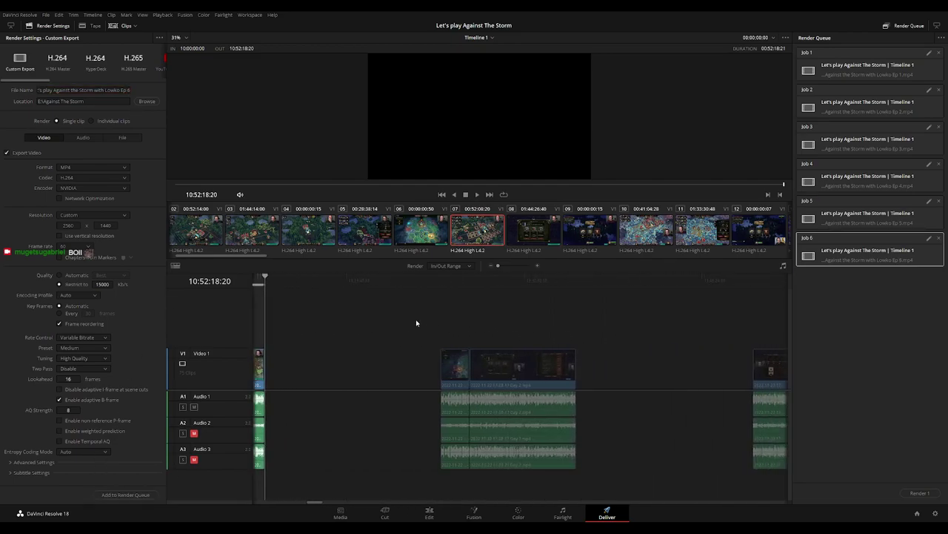
left_click(442, 282)
key("i")
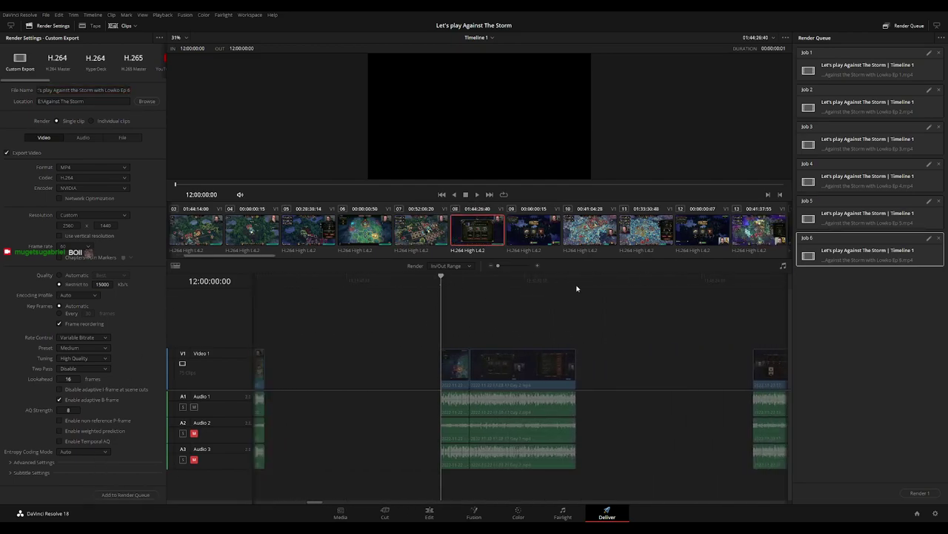
key("Down")
key("o")
left_click(126, 90)
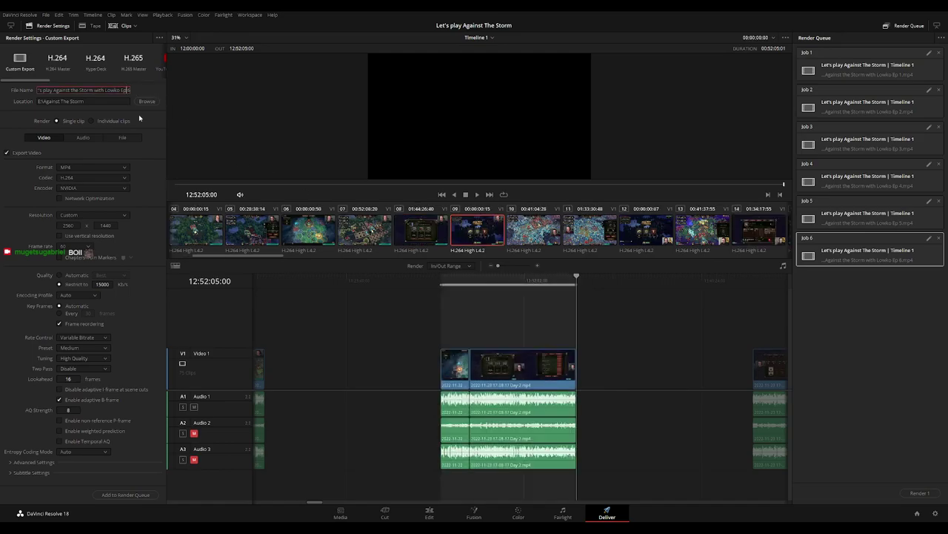
left_click(136, 495)
Mark the next clip's range with X, renumber to Ep 8, and queue it.
scroll(333, 338, "right", 5)
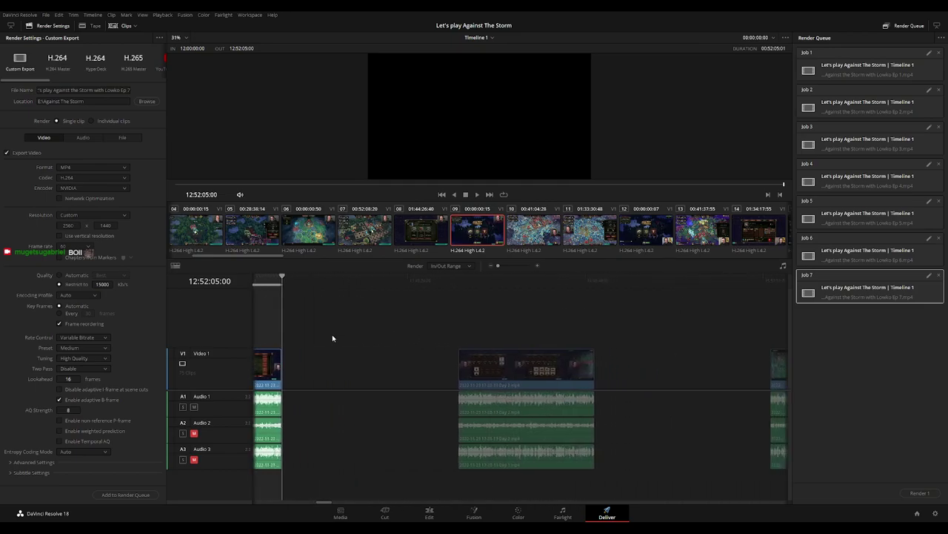
left_click(453, 277)
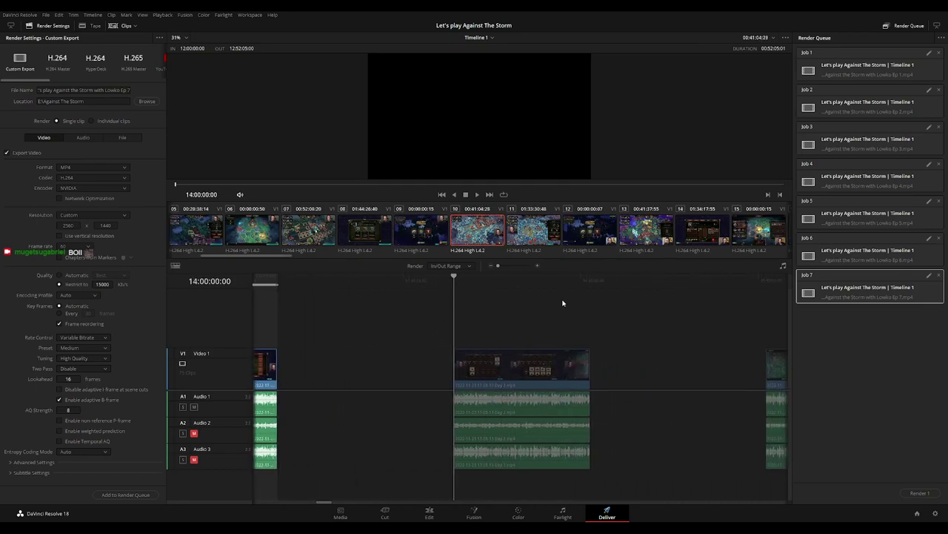
key("x")
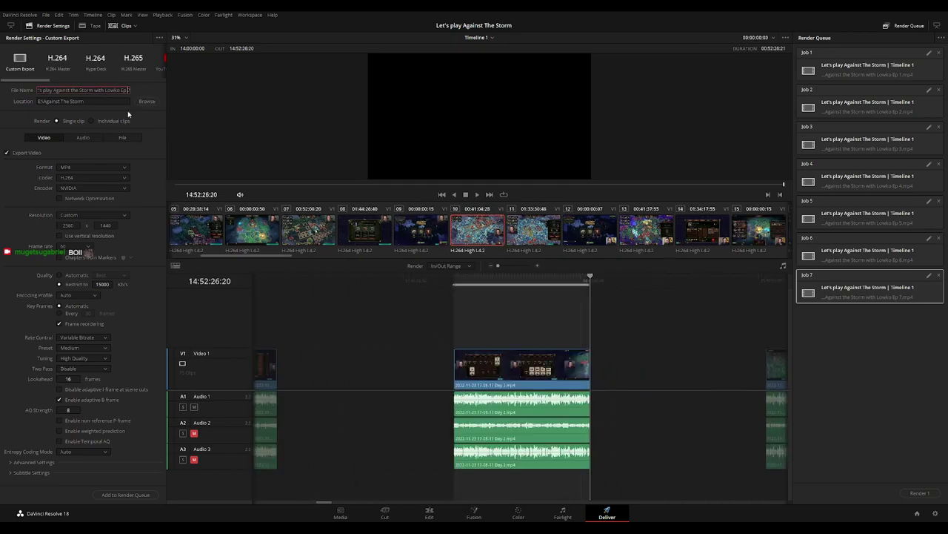
key("BackSpace")
type("8")
left_click(125, 494)
Mark In/Out around the next clip, renumber to Ep 9, and queue it.
scroll(231, 452, "right", 5)
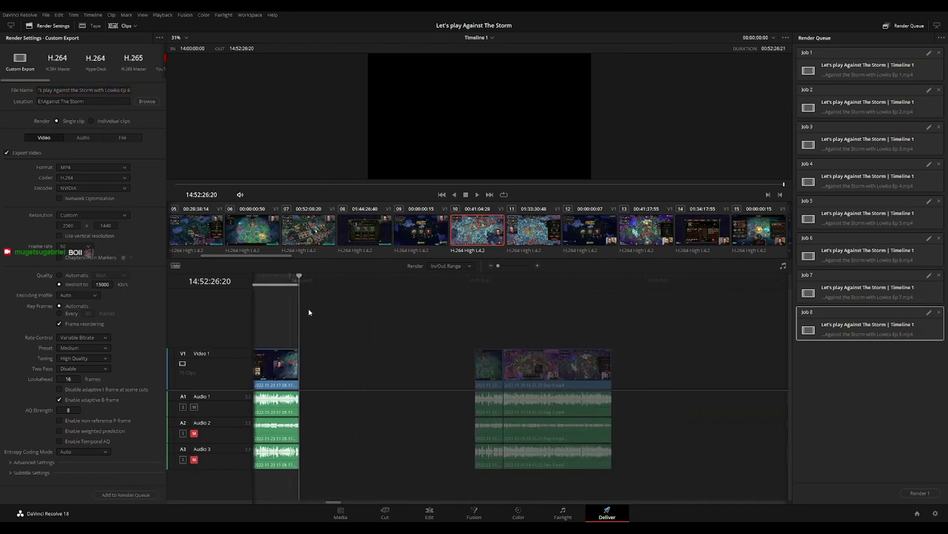
left_click(430, 285)
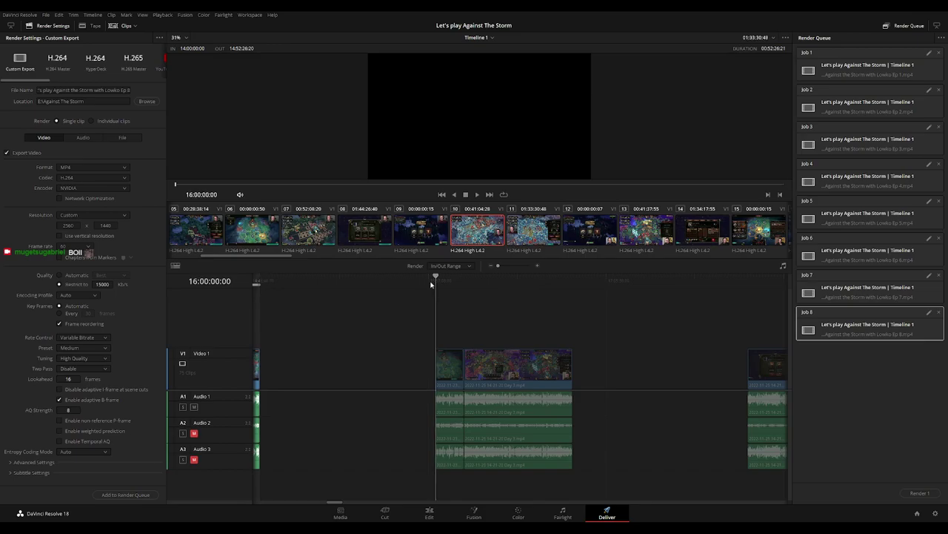
key("i")
left_click(575, 289)
key("o")
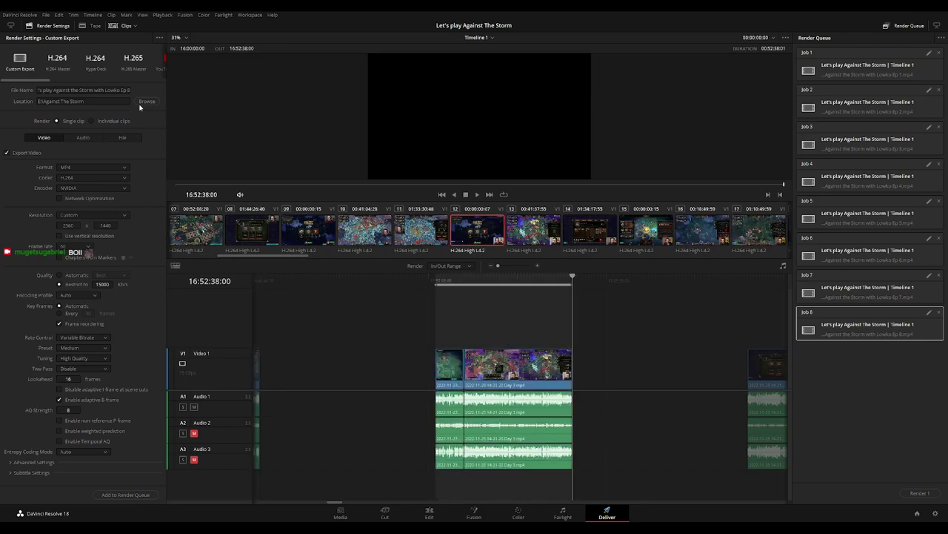
left_click(126, 89)
key("BackSpace")
type("9")
left_click(126, 494)
Mark In/Out around the next clip, renumber to Ep 10, and queue it.
scroll(590, 348, "right", 1)
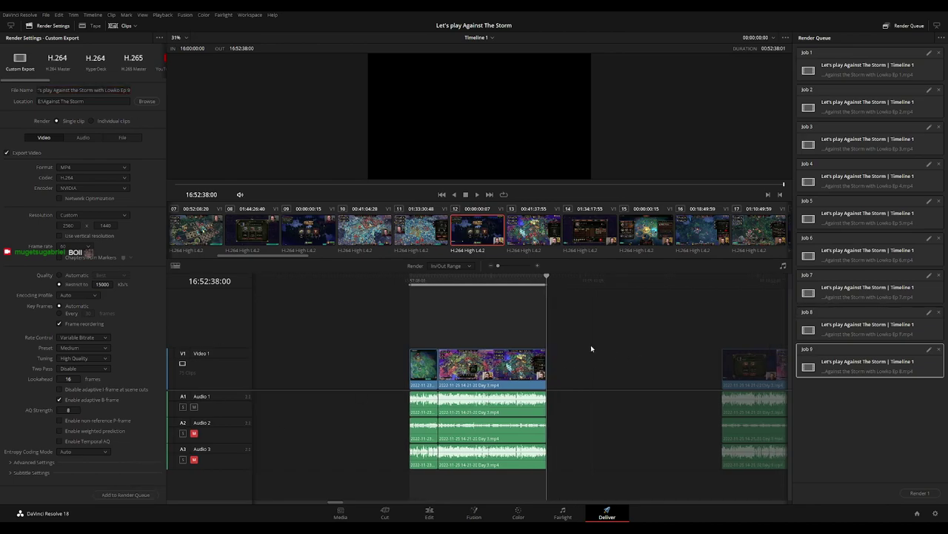
scroll(591, 345, "right", 3)
left_click(439, 286)
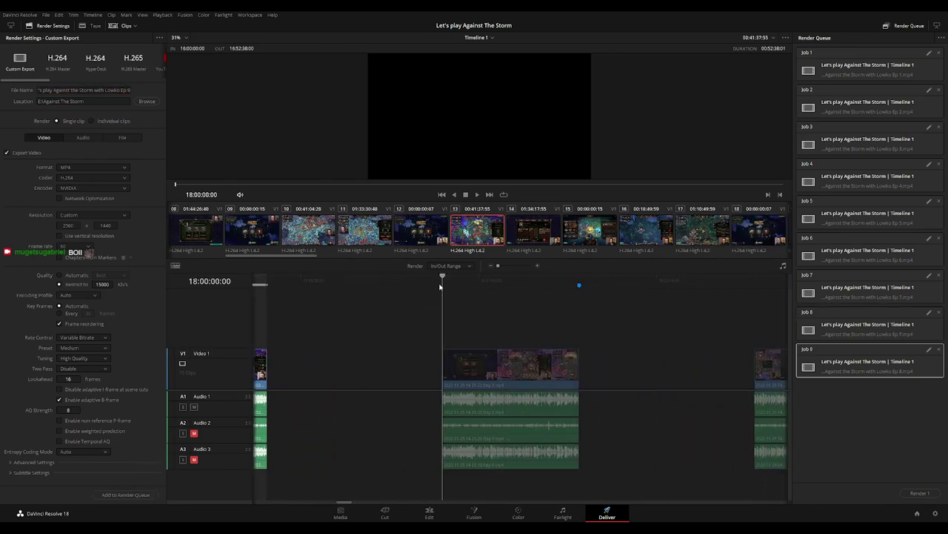
key("i")
left_click_drag(601, 280, 580, 281)
key("o")
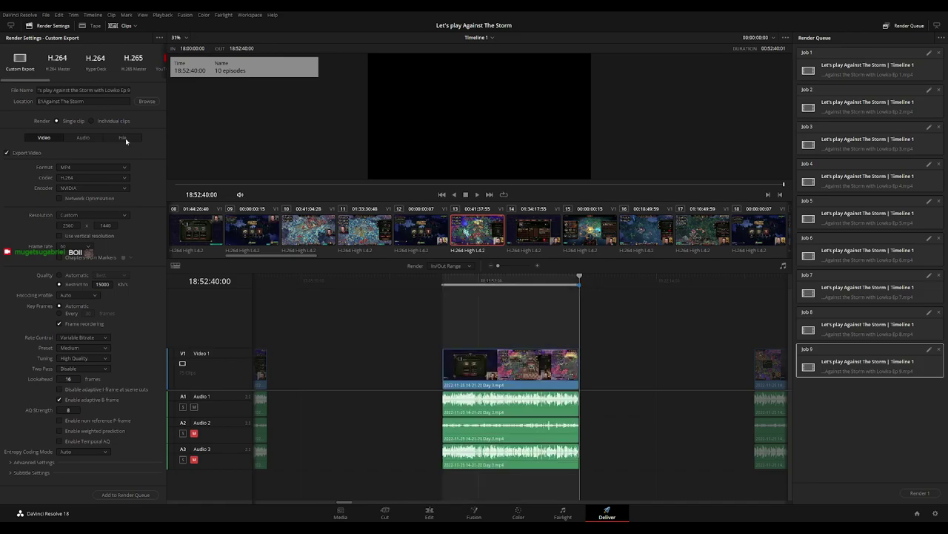
left_click(124, 89)
key("BackSpace")
type("10")
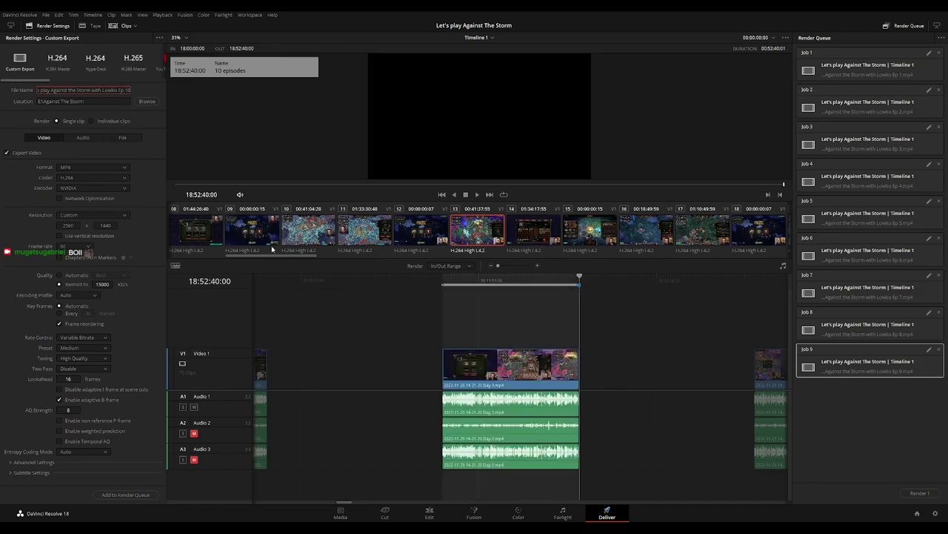
left_click(124, 494)
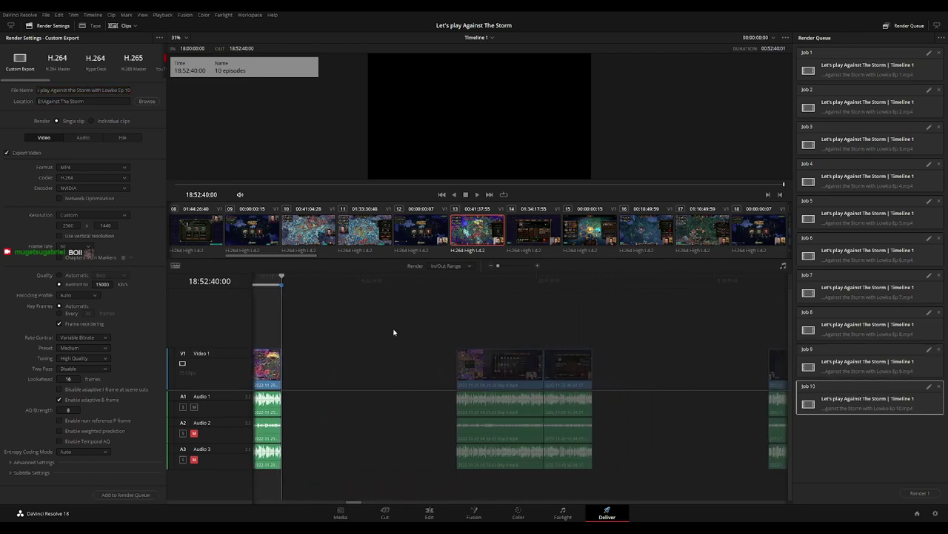
Mark In/Out spanning the next two clips, renumber to Ep 11, and queue it.
left_click(440, 284)
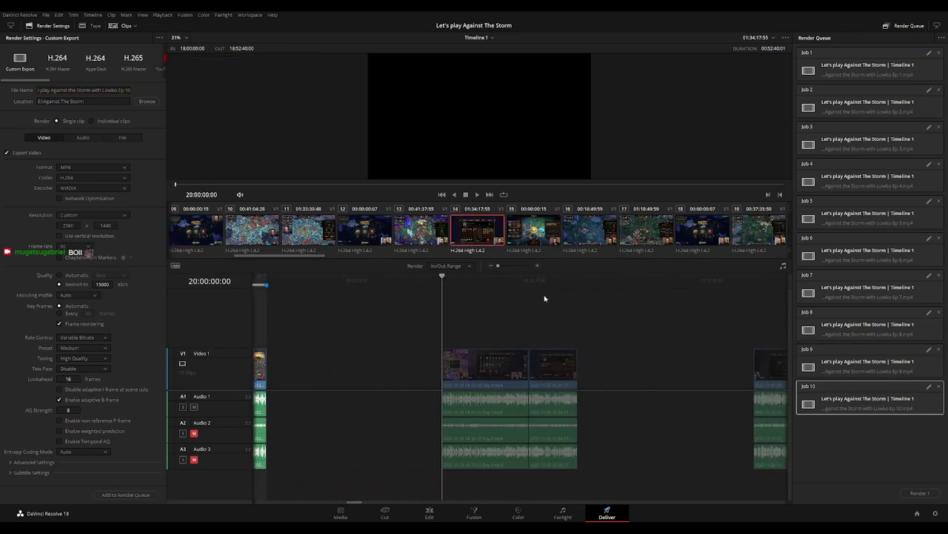
key("i")
key("Down")
key("Down")
key("o")
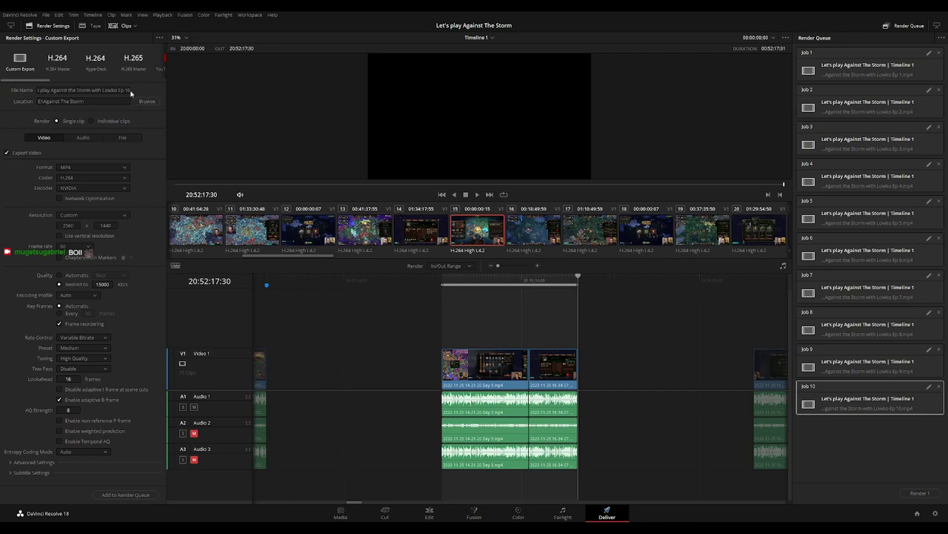
double_click(127, 90)
type("11")
left_click(127, 494)
Mark In/Out around the next clip, renumber to Ep 12, and queue it.
scroll(312, 324, "down", 5)
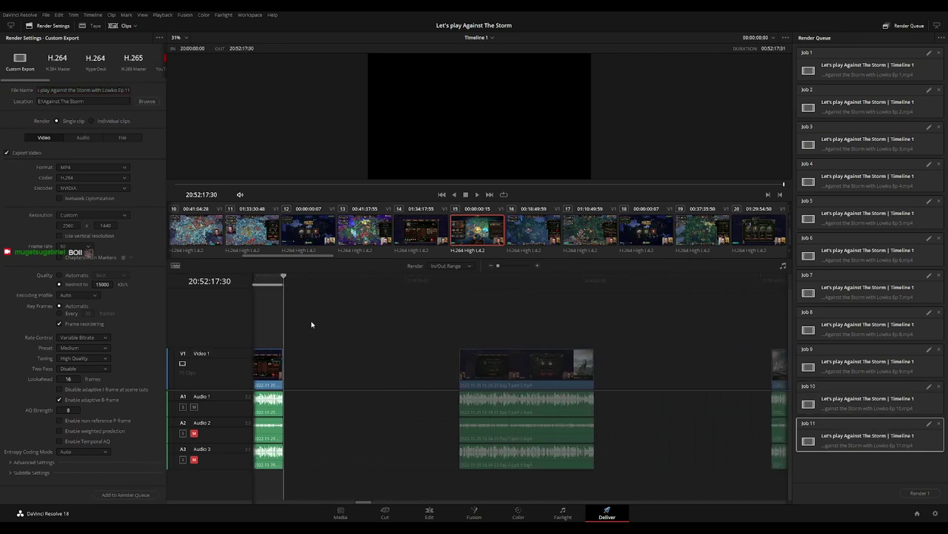
left_click(451, 282)
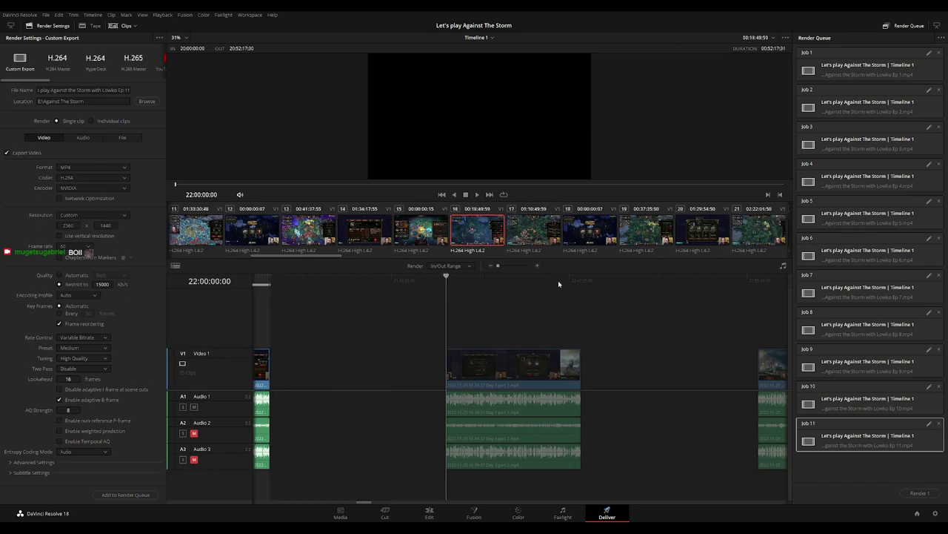
key("i")
key("Down")
key("o")
left_click(83, 90)
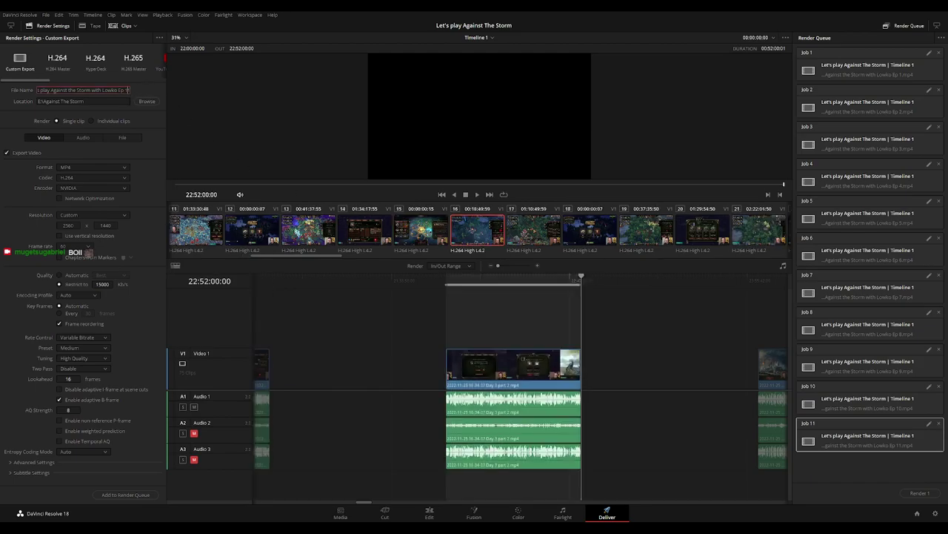
key("BackSpace")
type("2")
left_click(136, 493)
key("Down")
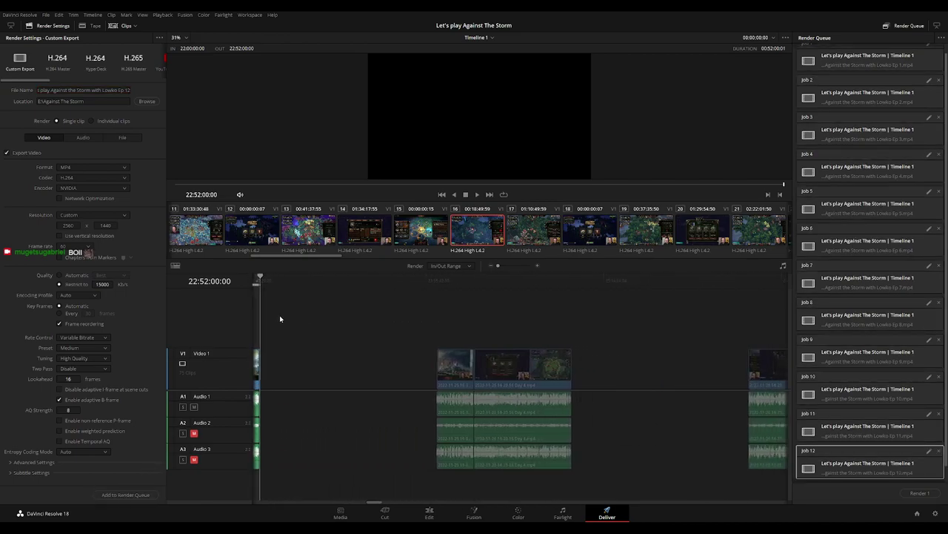
Mark the out point at the clip's end and queue the Ep 13 render job.
key("Down")
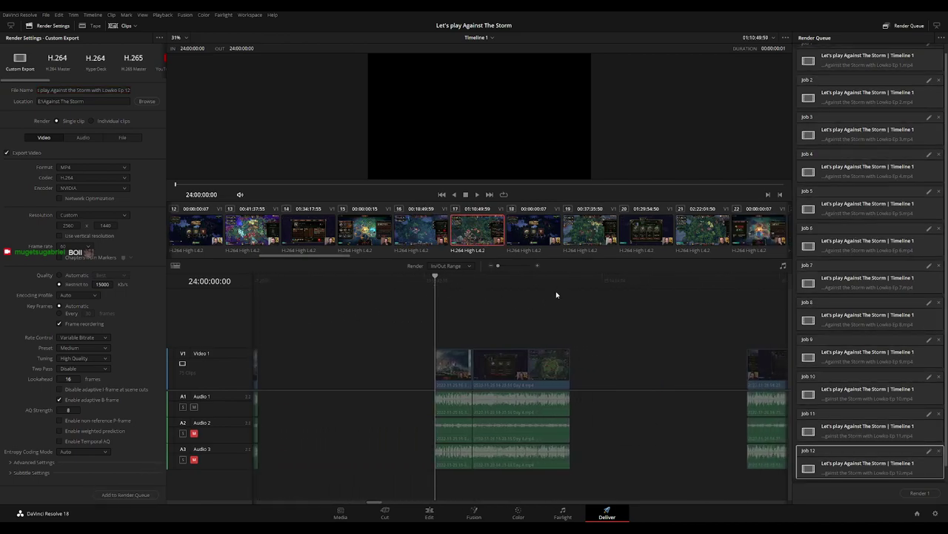
key("Down")
key("o")
left_click(122, 90)
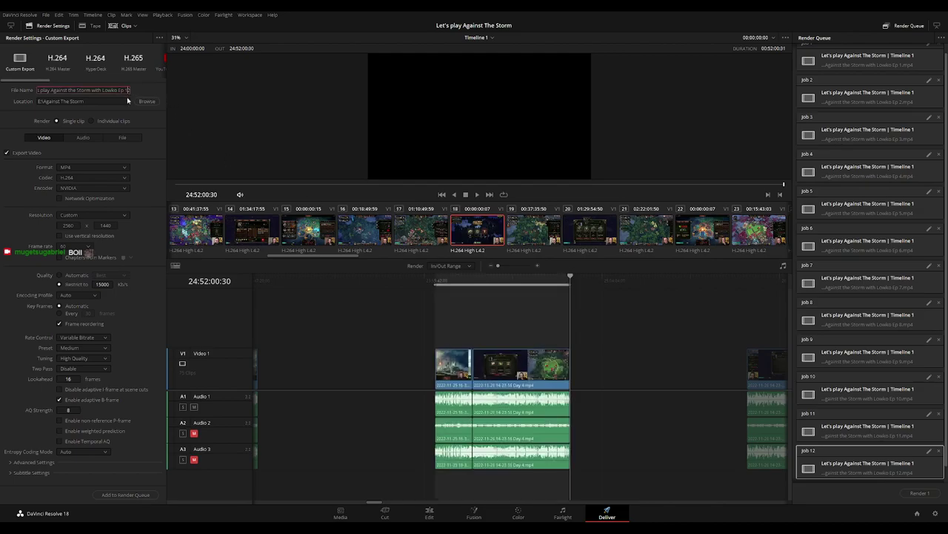
left_click(122, 494)
Mark the next clip's out point, rename the output to Ep 14, and queue it.
scroll(656, 324, "right", 5)
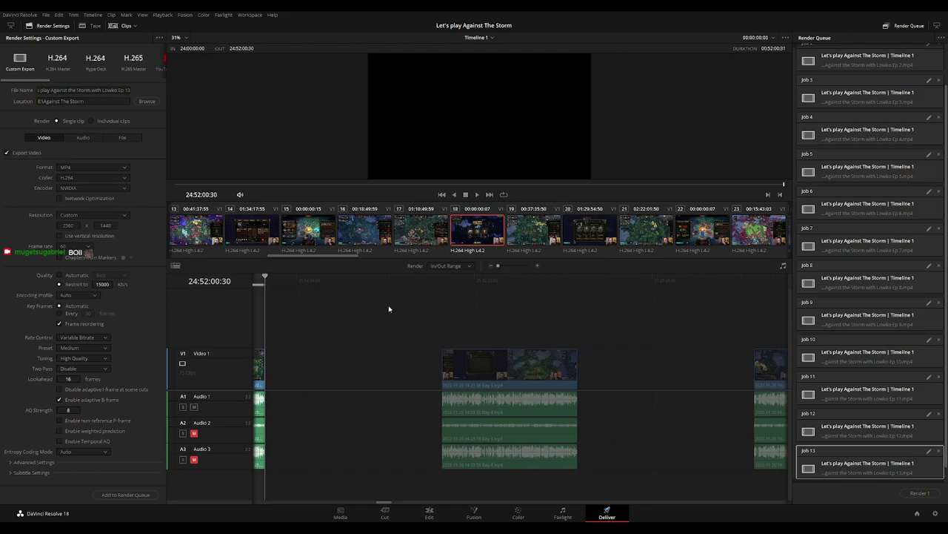
left_click(442, 286)
left_click(577, 279)
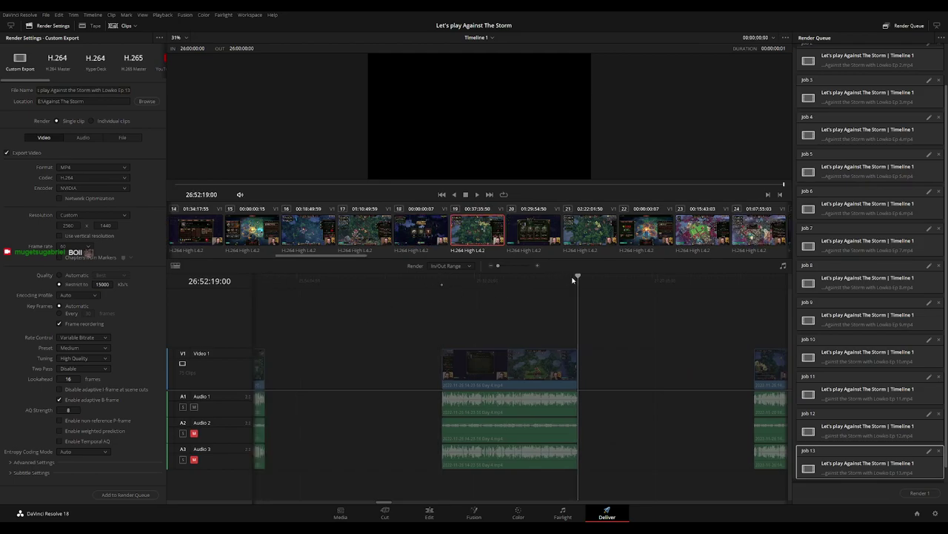
key("o")
left_click(128, 90)
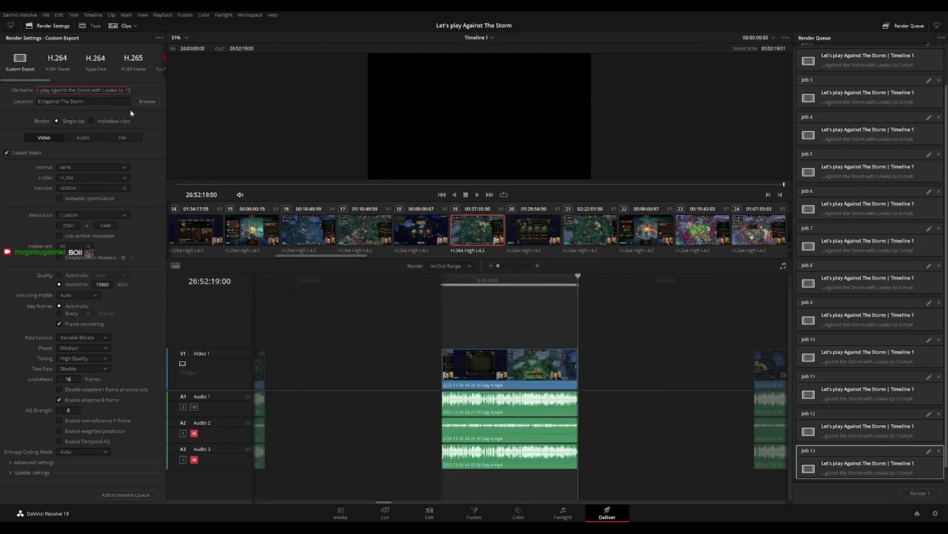
key("BackSpace")
type("4")
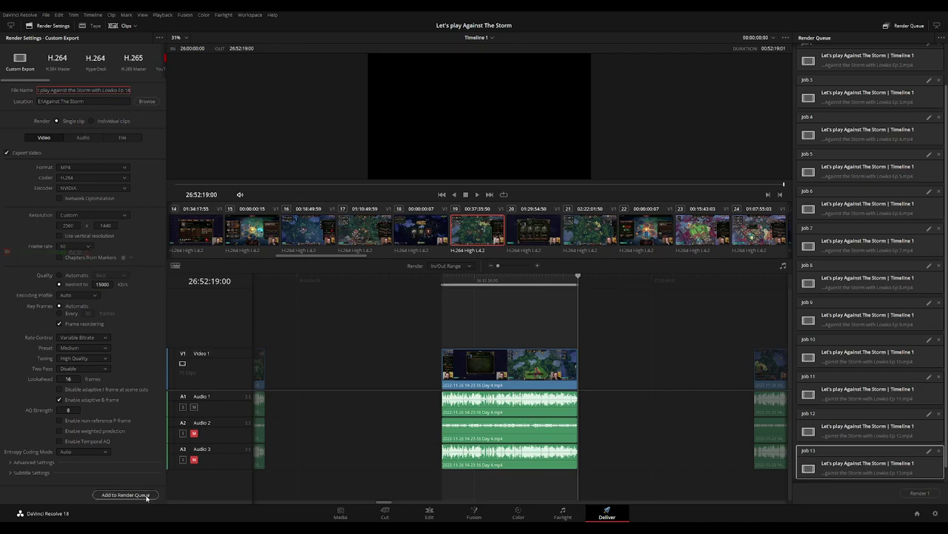
left_click(125, 494)
Set In/Out around the next clip and queue the Ep 15 render job.
scroll(416, 319, "right", 5)
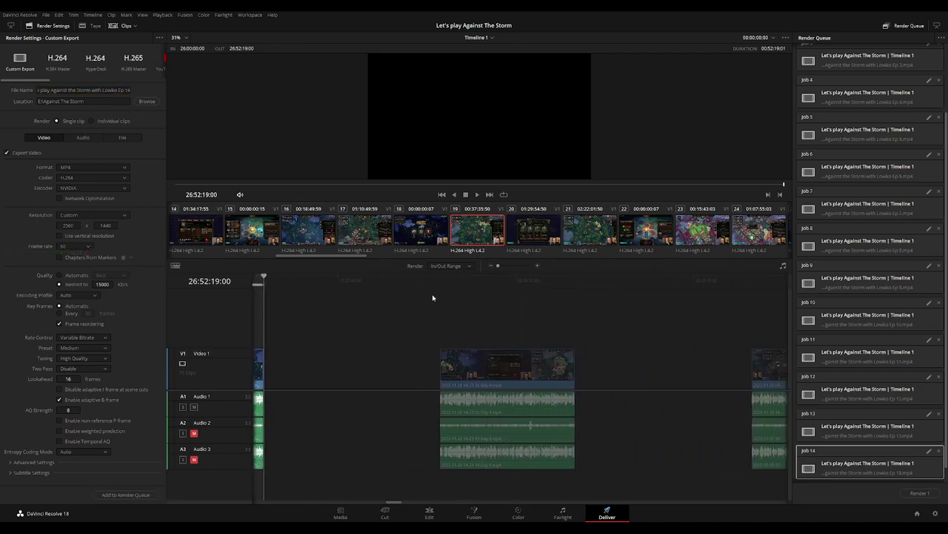
left_click(440, 288)
key("i")
key("Down")
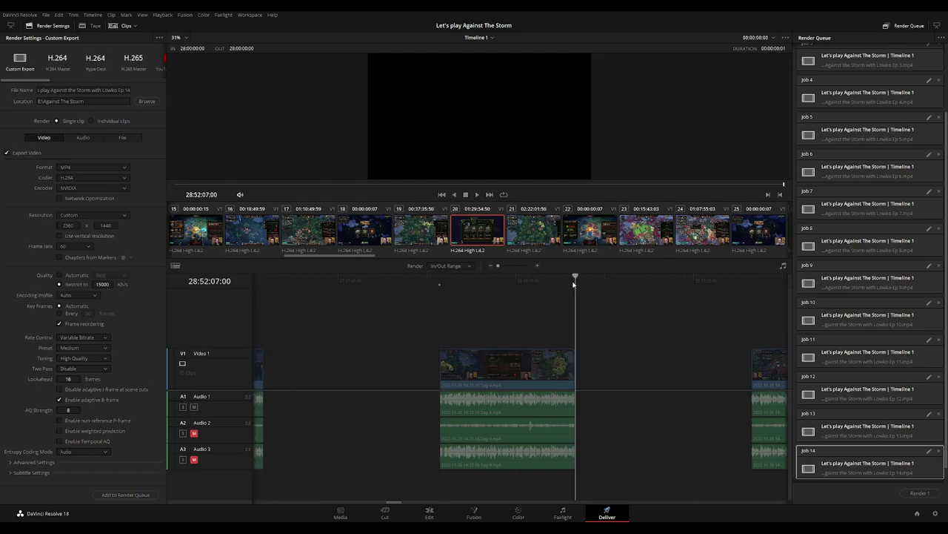
key("o")
left_click(127, 90)
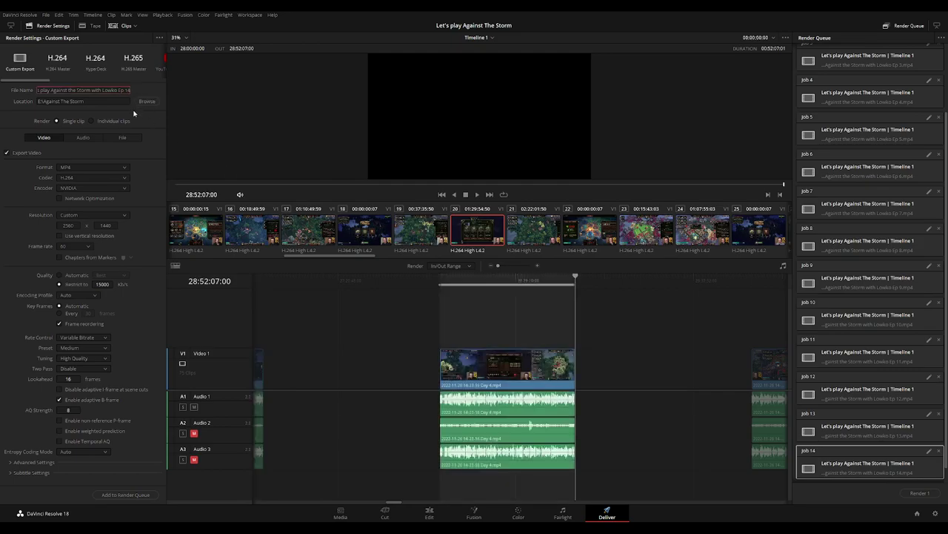
left_click(126, 495)
Set In/Out around the next clip, rename the output to Ep 16, and queue it.
scroll(472, 311, "right", 3)
scroll(357, 308, "right", 3)
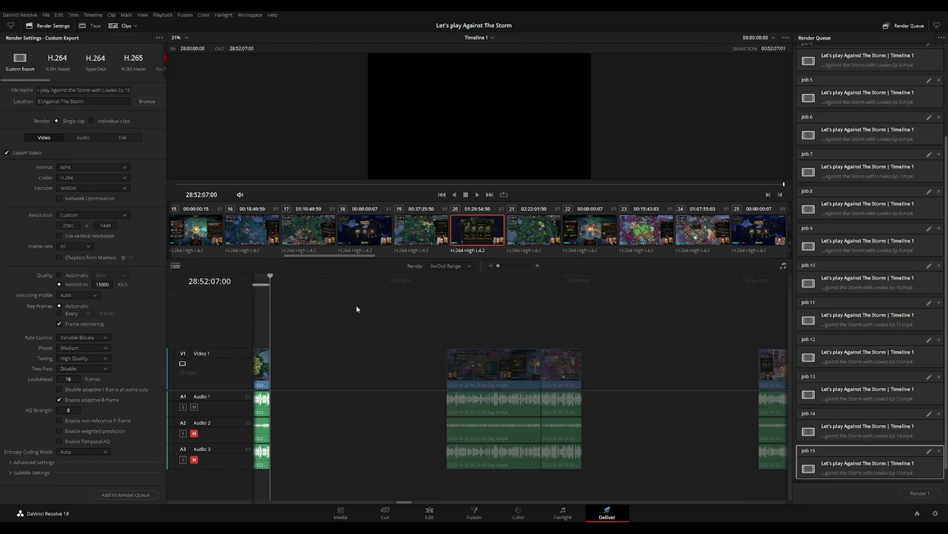
left_click(448, 286)
key("i")
key("Down")
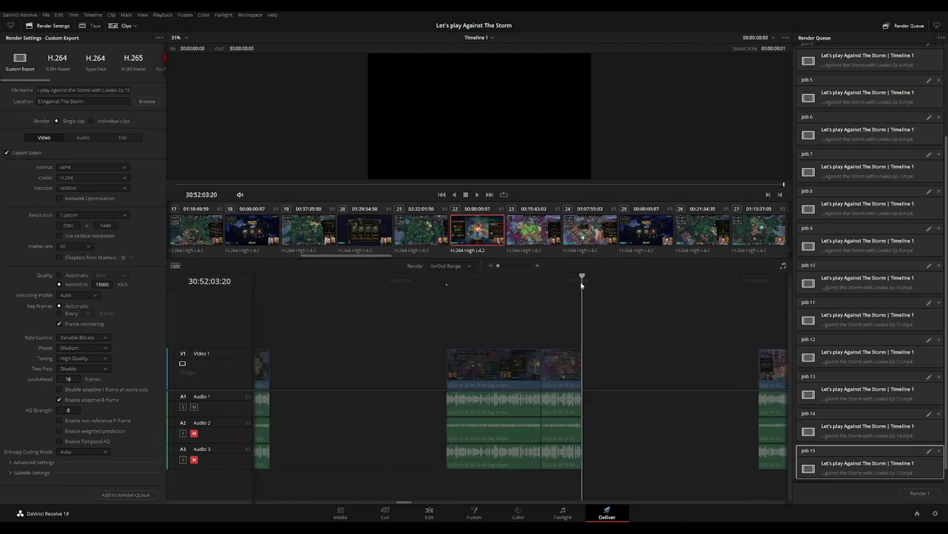
key("o")
left_click(128, 89)
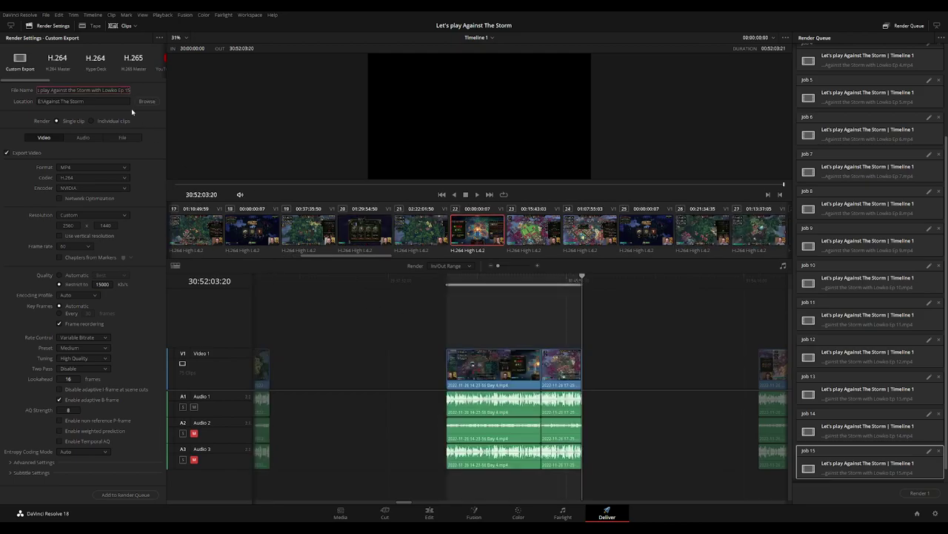
key("BackSpace")
type("6")
left_click(126, 494)
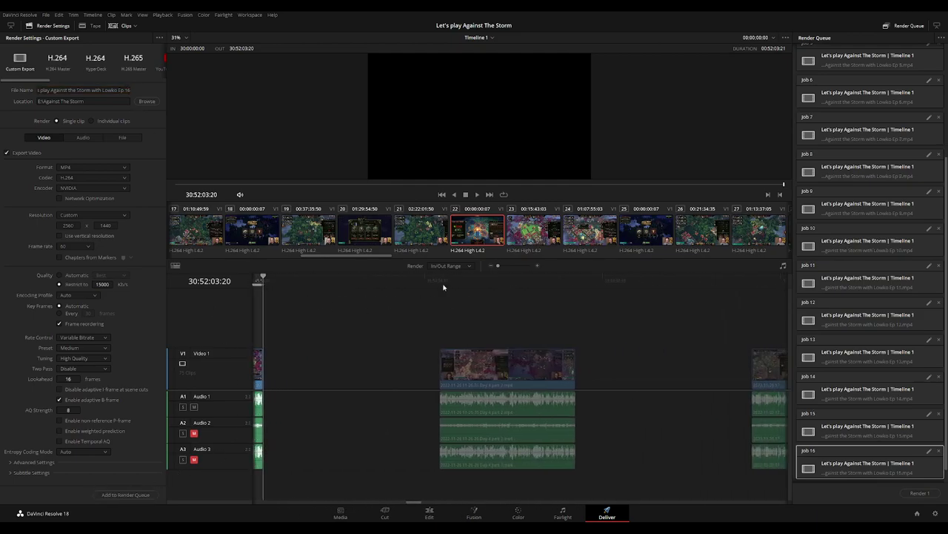
Set In/Out around the next clip, rename the output to Ep 17, and queue it.
key("Down")
key("i")
key("Down")
key("o")
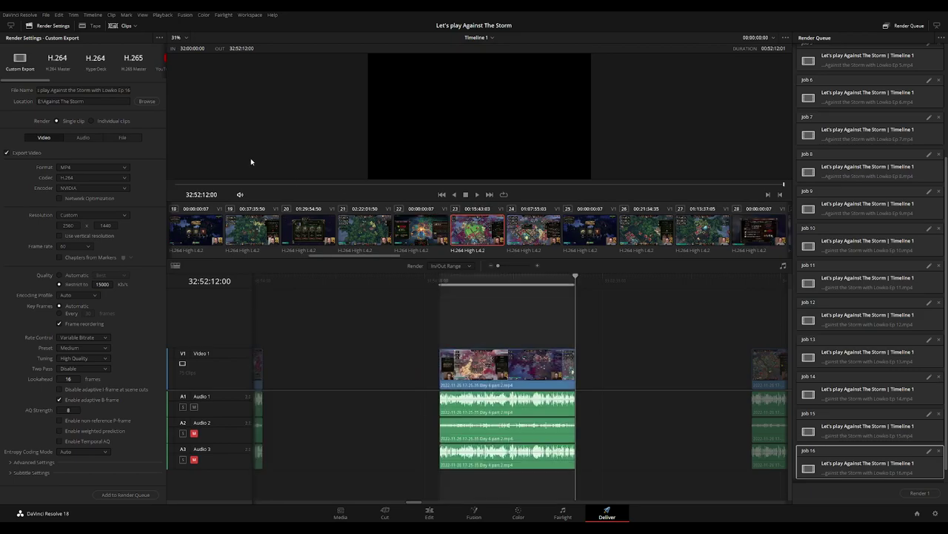
left_click(128, 90)
key("BackSpace")
type("7")
left_click(137, 495)
Set In/Out around the next episode clip and queue the Ep 18 render job.
scroll(361, 344, "right", 5)
left_click(436, 281)
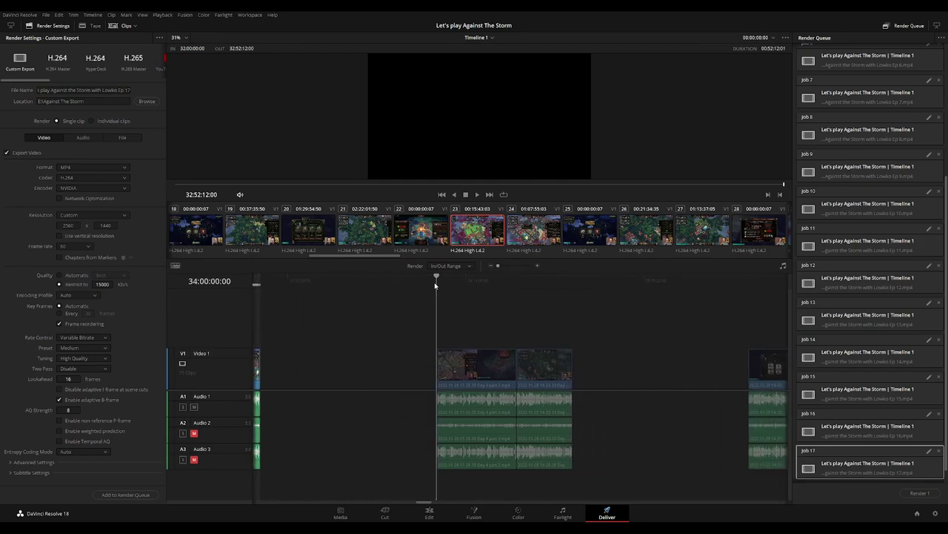
key("i")
left_click(572, 282)
key("o")
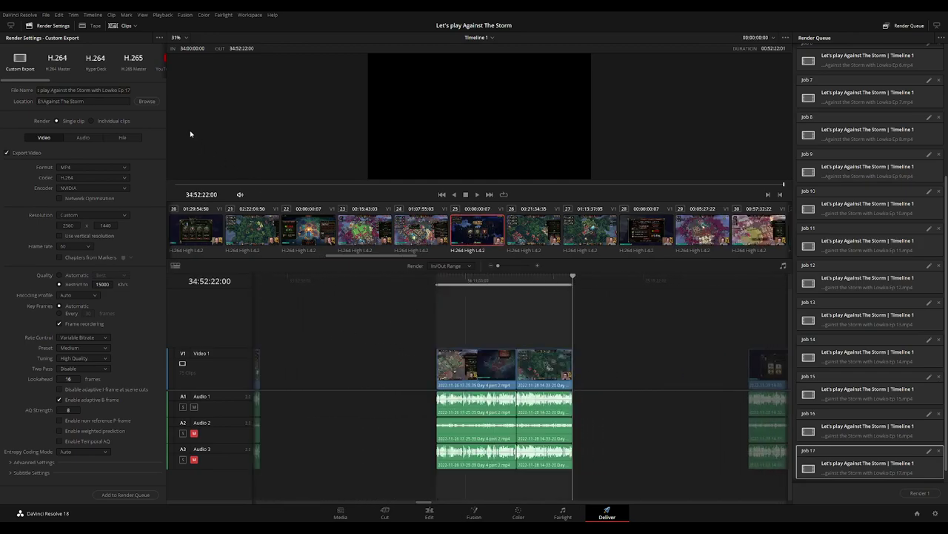
left_click(126, 89)
left_click(126, 495)
Set In/Out around the next clip and queue the Ep 19 render job.
scroll(474, 340, "right", 5)
left_click(452, 289)
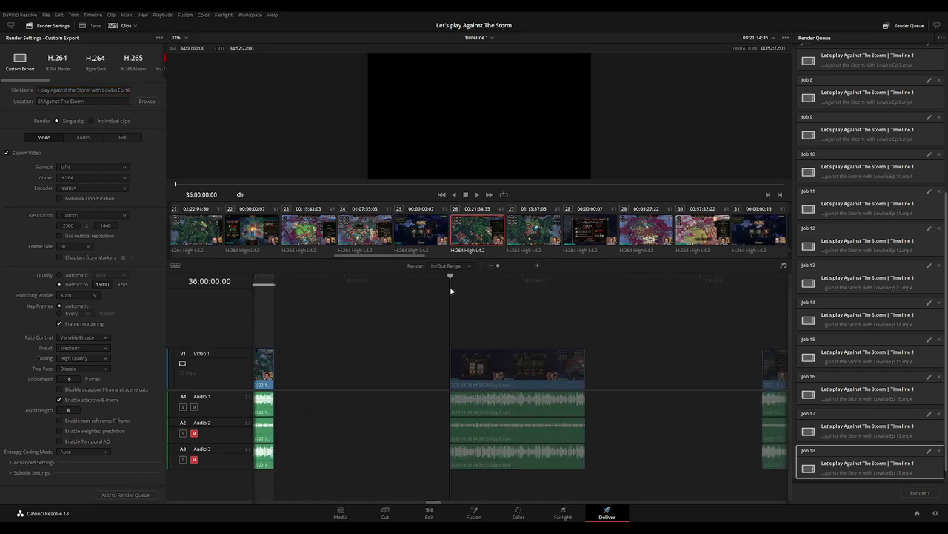
key("i")
key("o")
left_click(584, 295)
key("o")
left_click(127, 92)
type("9")
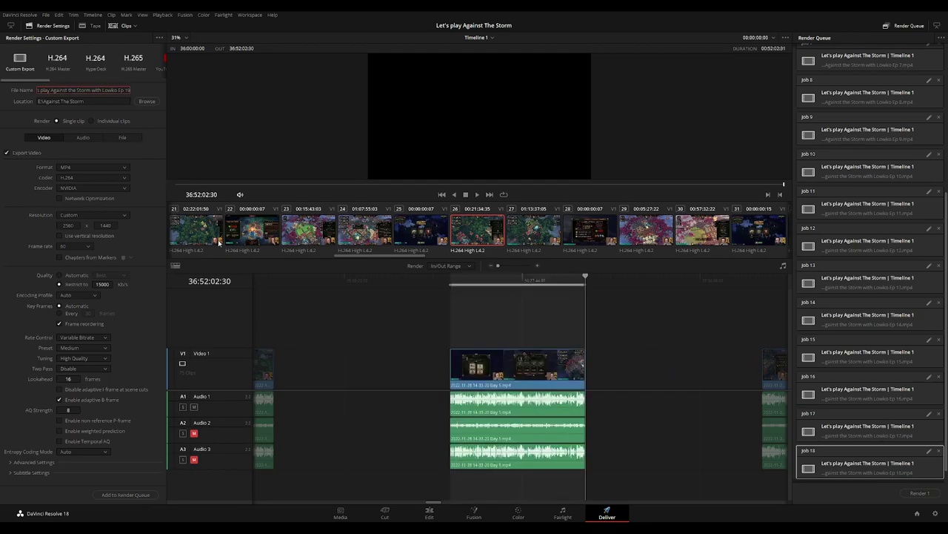
left_click(136, 496)
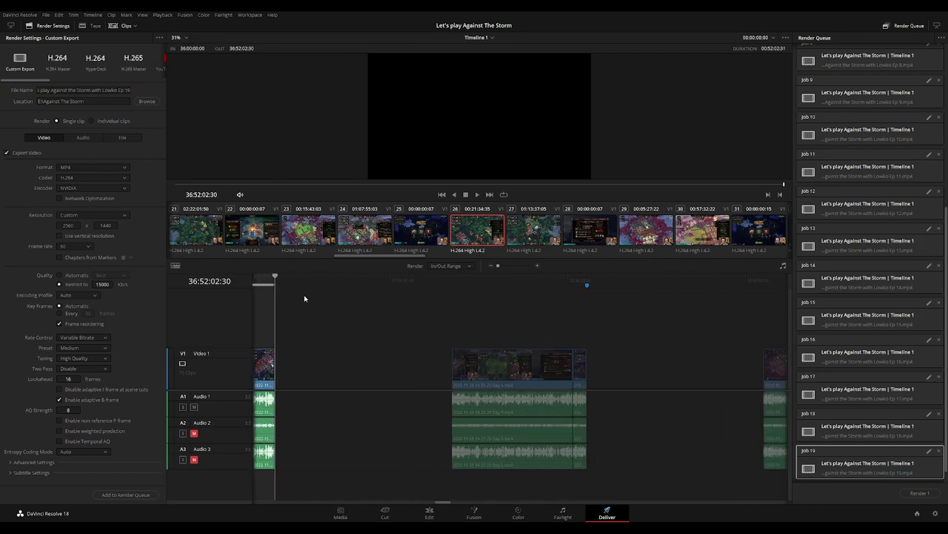
left_click(438, 288)
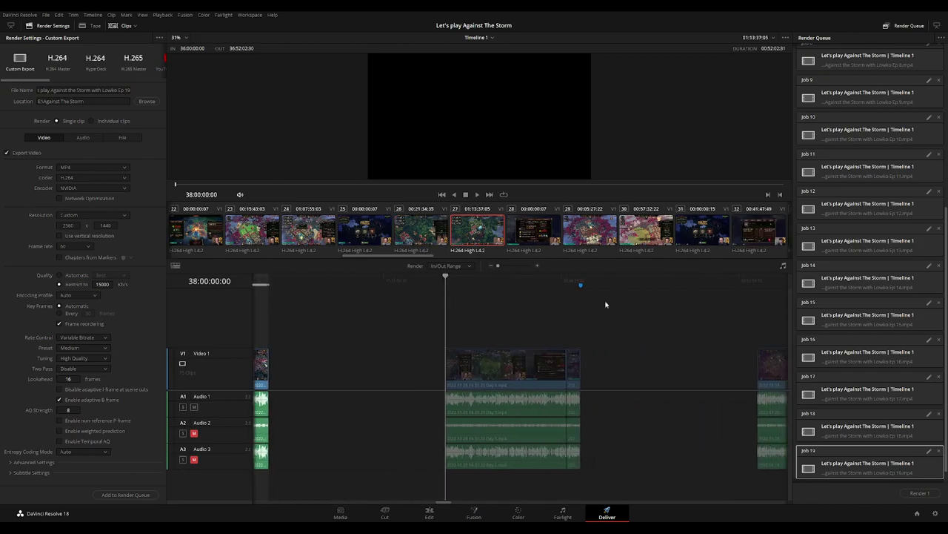
left_click(588, 280)
Set the Out point at the 20-episodes marker, renumber the file name to 20, and queue it.
left_click(580, 279)
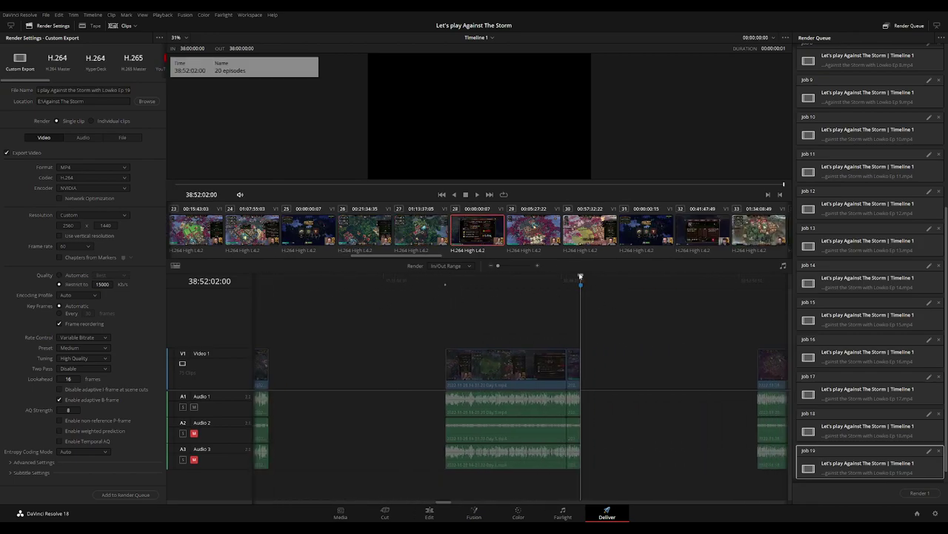
key("o")
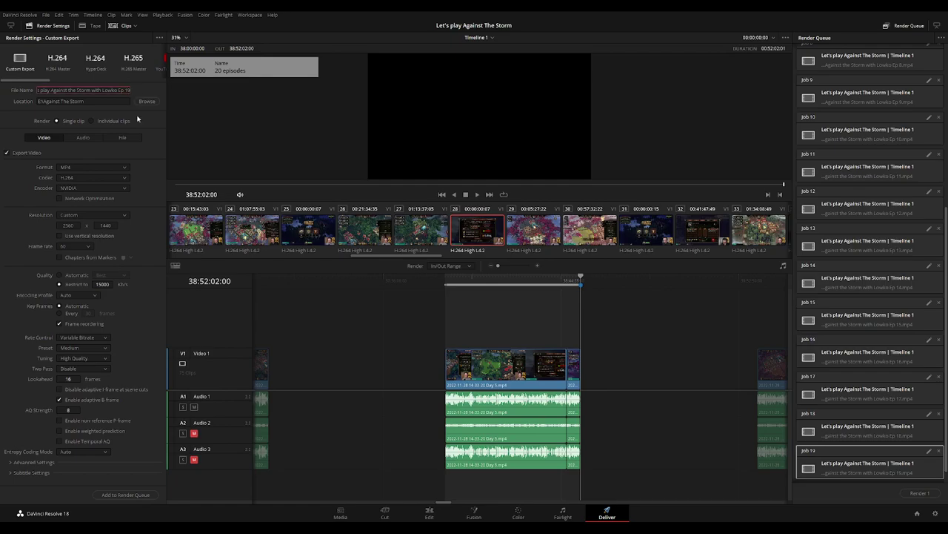
key("BackSpace")
key("BackSpace")
type("20")
left_click(143, 494)
Mark In and Out around the next clip and queue it as episode 21.
scroll(629, 328, "right", 5)
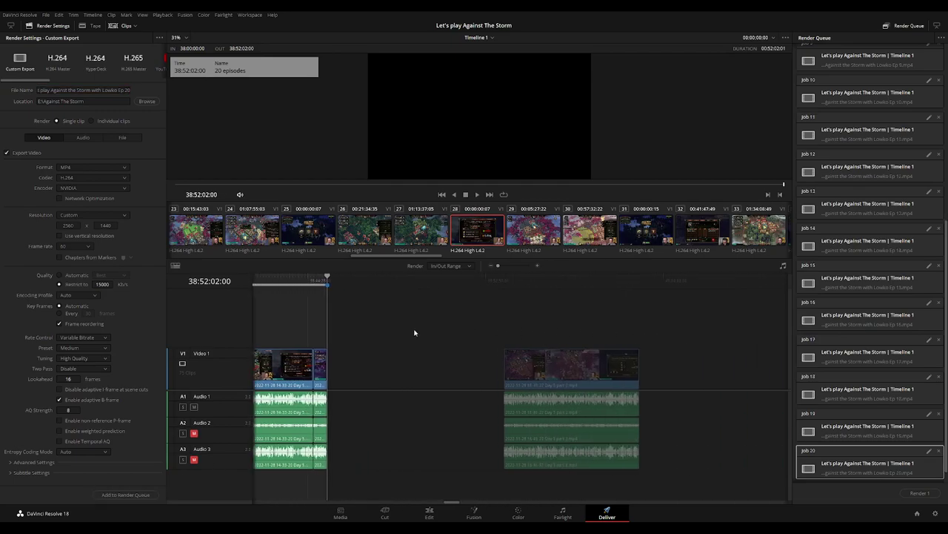
scroll(360, 333, "right", 2)
left_click(444, 286)
key("i")
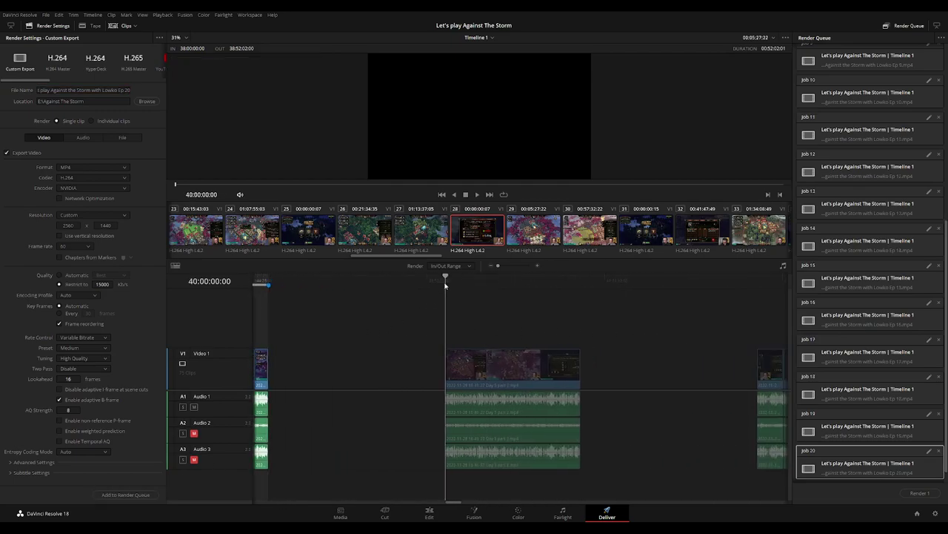
left_click(583, 281)
key("o")
left_click(123, 90)
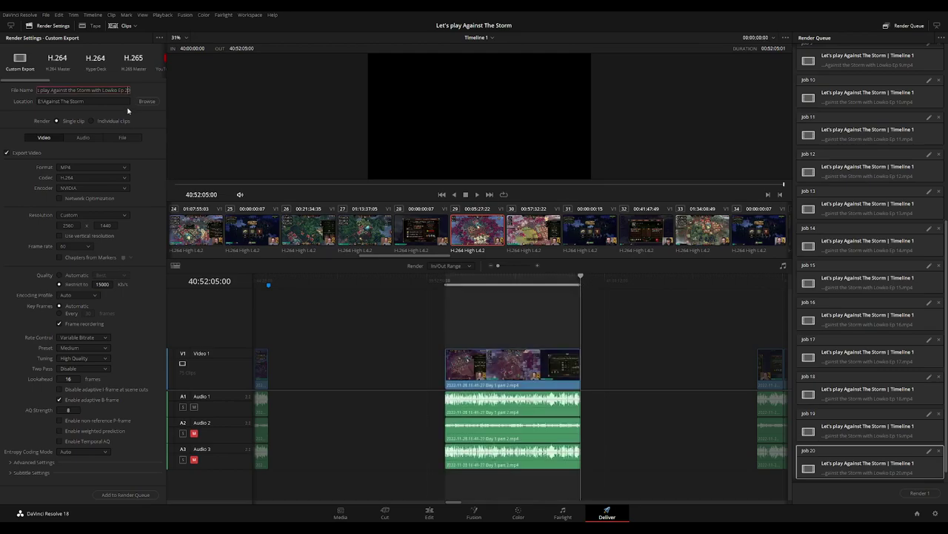
key("BackSpace")
type("1")
left_click(125, 494)
Mark In and Out around the following clip and queue it as episode 22.
scroll(587, 347, "right", 1)
scroll(360, 328, "right", 4)
scroll(361, 327, "right", 4)
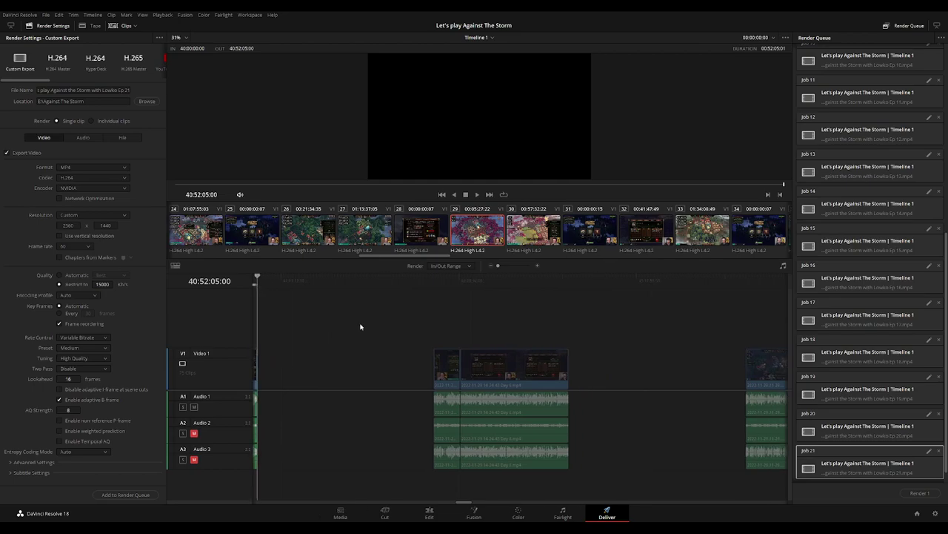
left_click(433, 283)
key("i")
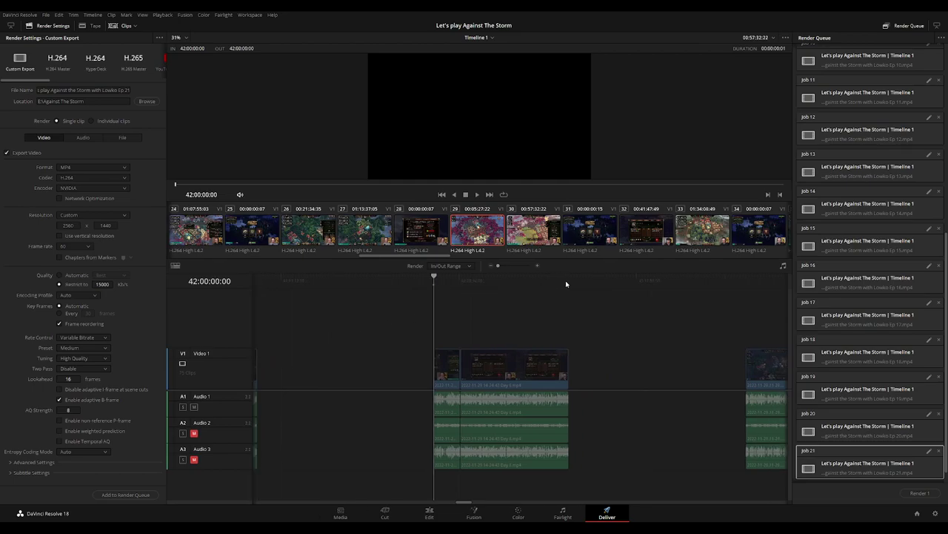
left_click(568, 280)
key("o")
left_click(130, 90)
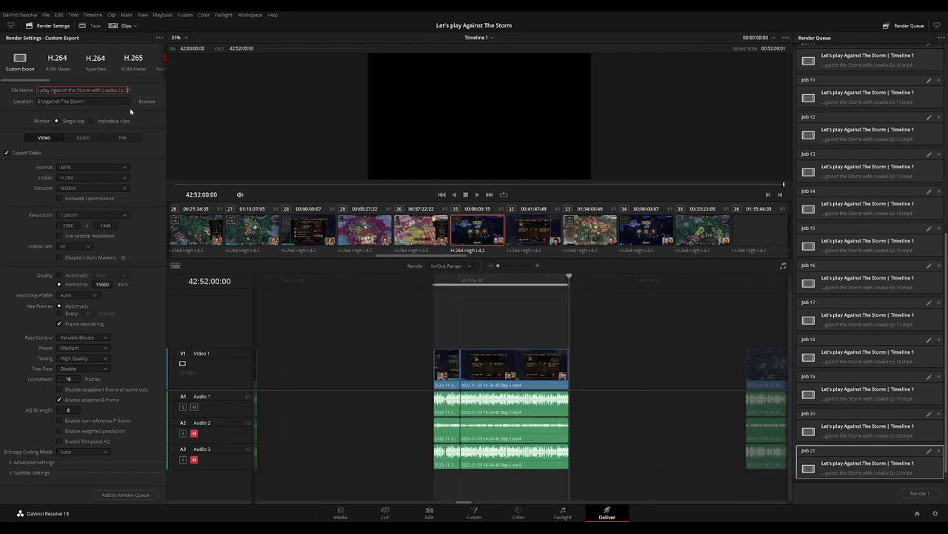
type("2")
left_click(125, 494)
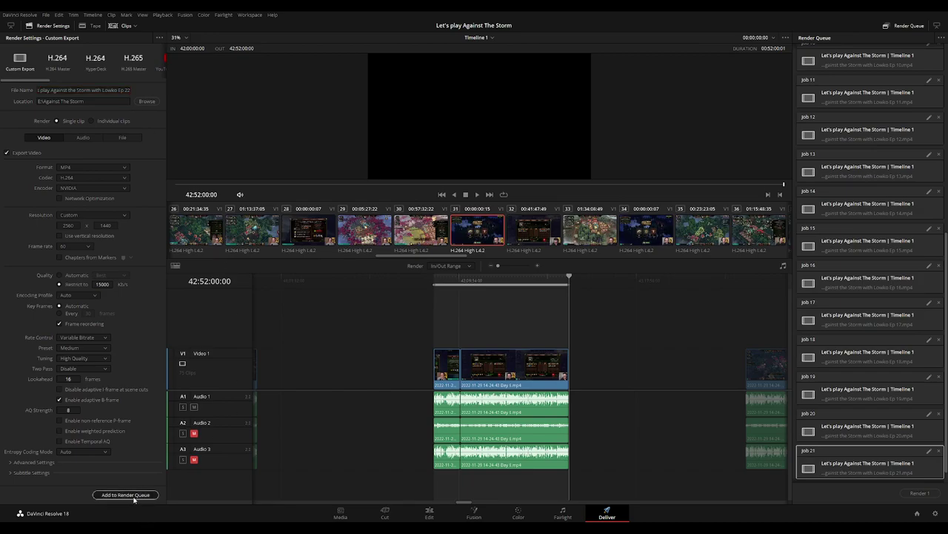
Mark the next clip's In and Out range and queue it as episode 23.
left_click(450, 286)
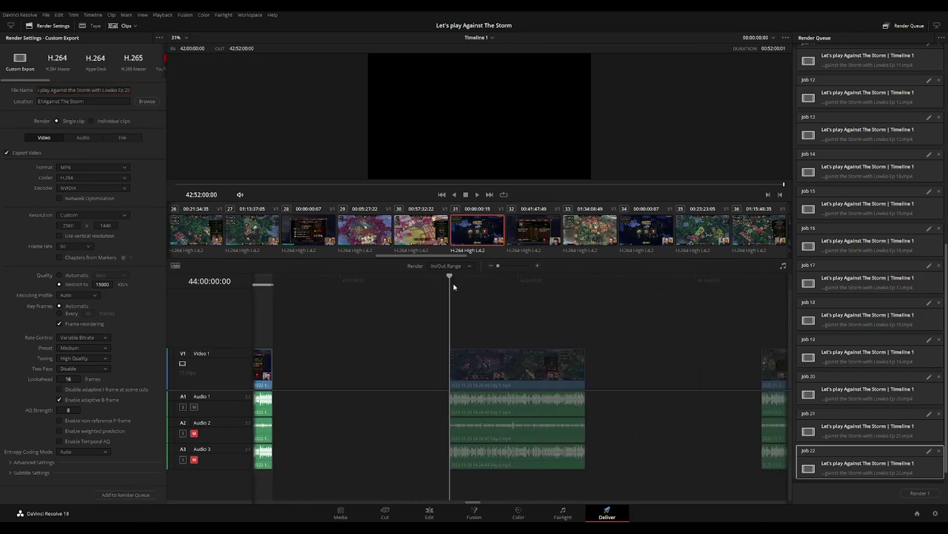
key("i")
left_click_drag(453, 287, 591, 295)
key("o")
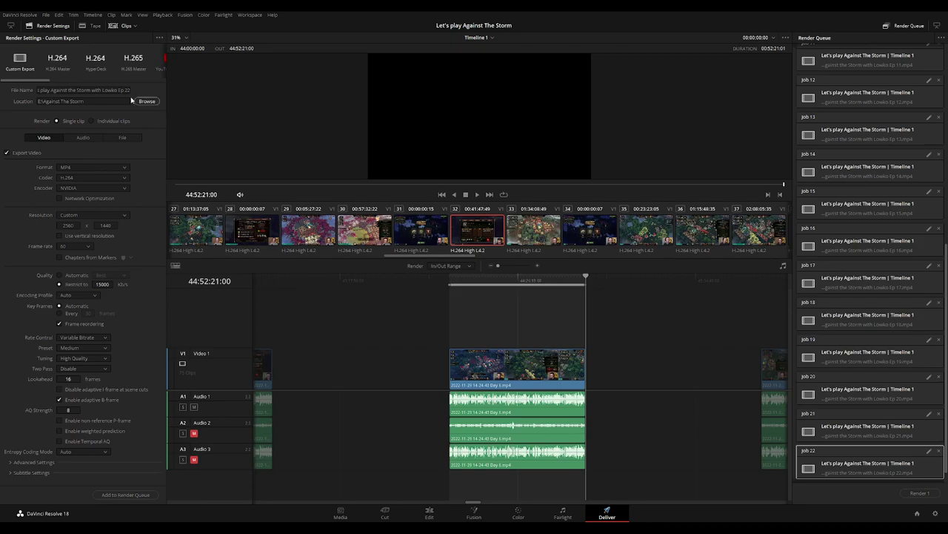
left_click(111, 90)
key("BackSpace")
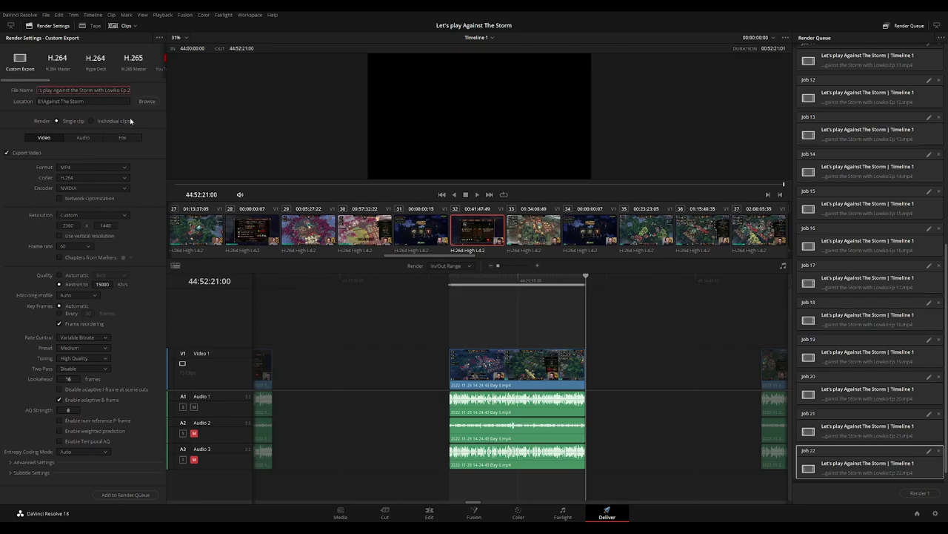
type("3")
left_click(138, 493)
Set In/Out on the next clip and add episode 24 to the Render Queue.
scroll(470, 311, "right", 5)
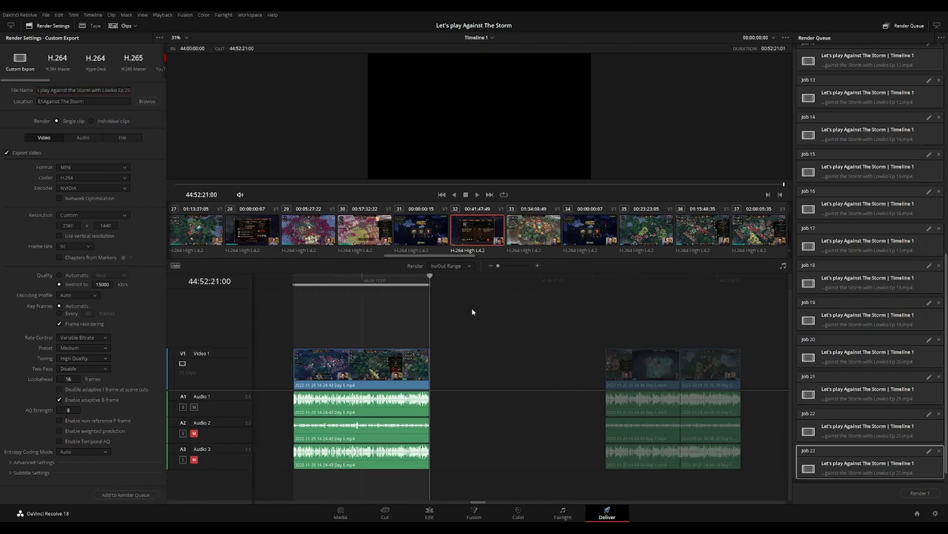
left_click(437, 284)
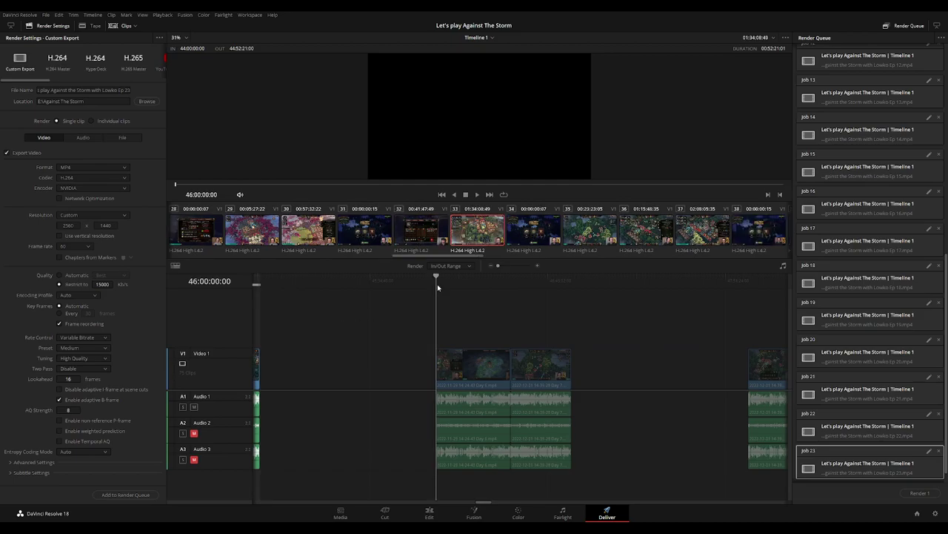
key("i")
left_click(568, 284)
key("o")
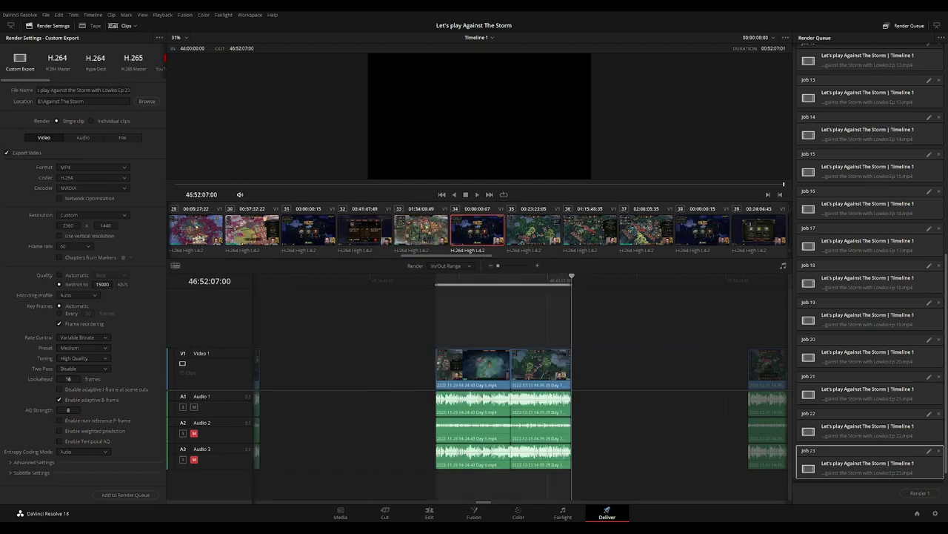
left_click(128, 90)
key("BackSpace")
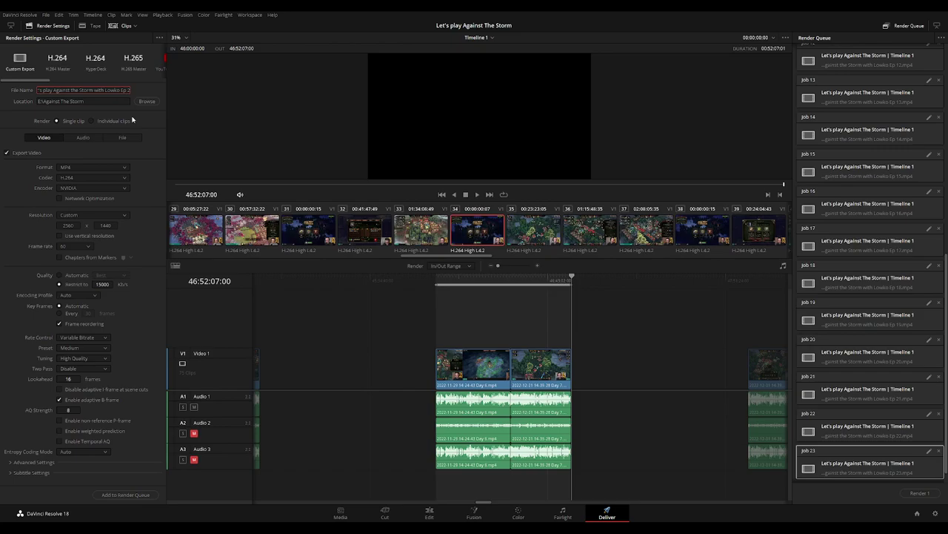
type("4")
left_click(137, 497)
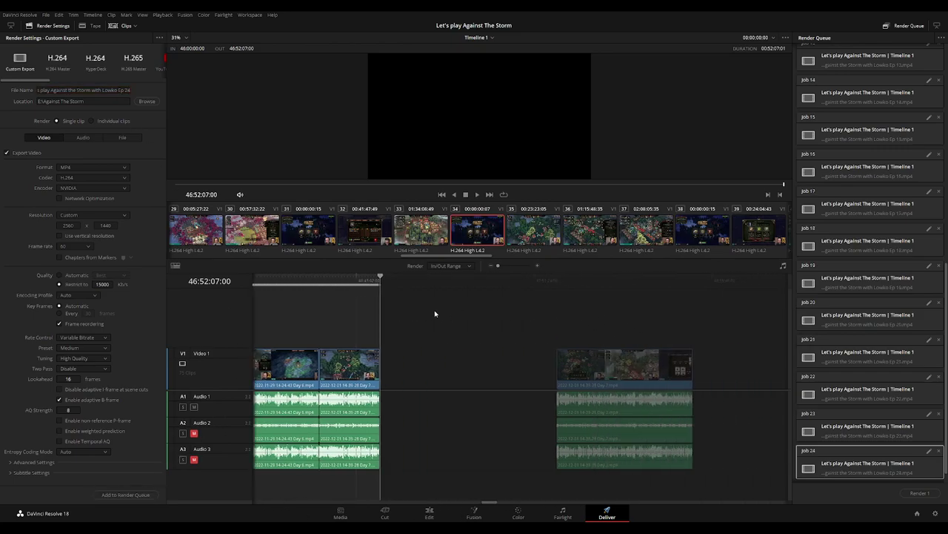
Mark the next Day 7 clip's In and Out and queue it as episode 25.
left_click(442, 286)
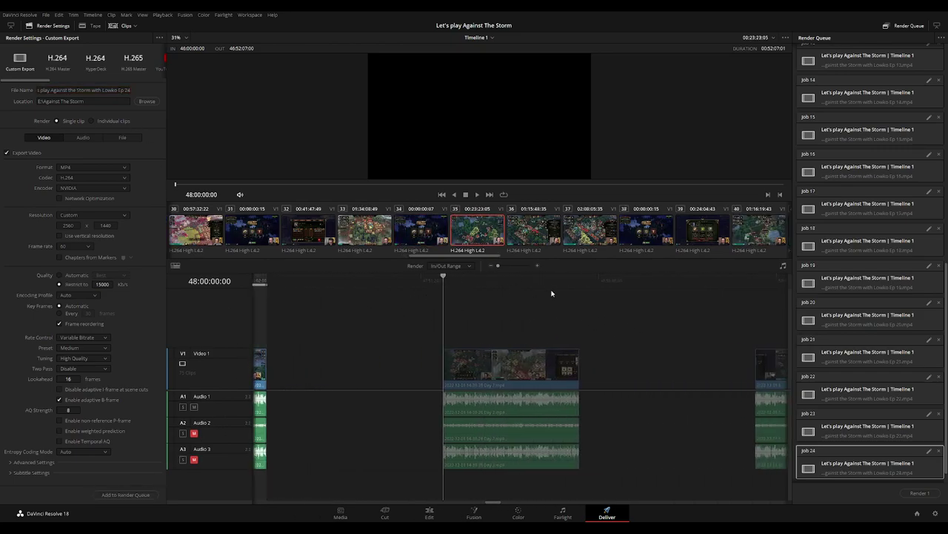
key("i")
key("Down")
key("o")
left_click(126, 89)
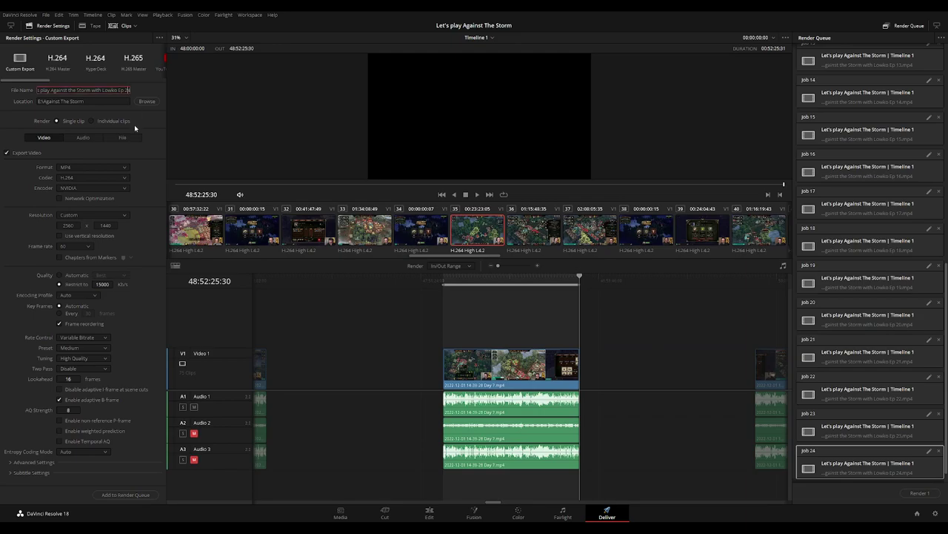
key("BackSpace")
type("5")
left_click(149, 497)
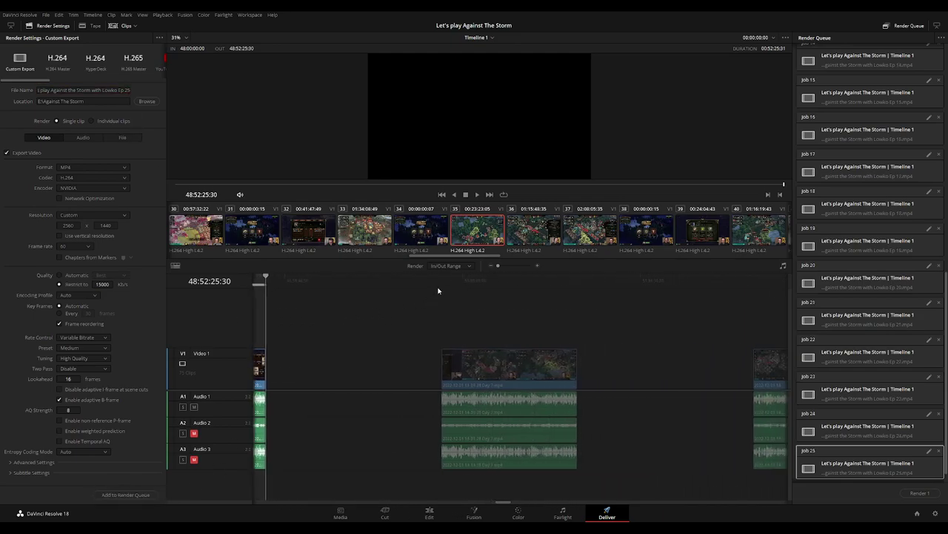
Set In/Out on the next clip and queue the episode 26 render job.
left_click(438, 289)
key("i")
key("Down")
key("o")
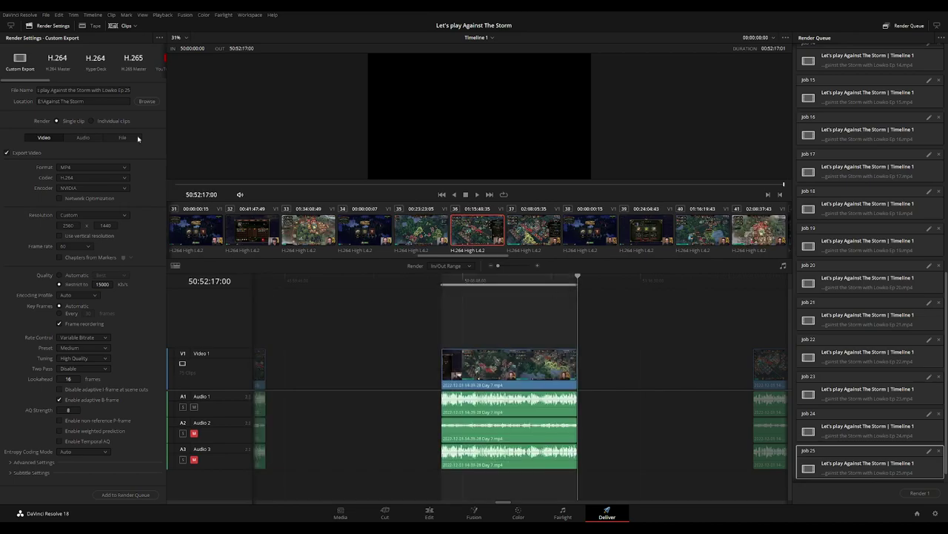
left_click(123, 90)
left_click(140, 494)
Mark the clip starting at 52:00:00:00 and queue it as episode 27.
scroll(371, 316, "down", 2)
left_click(448, 287)
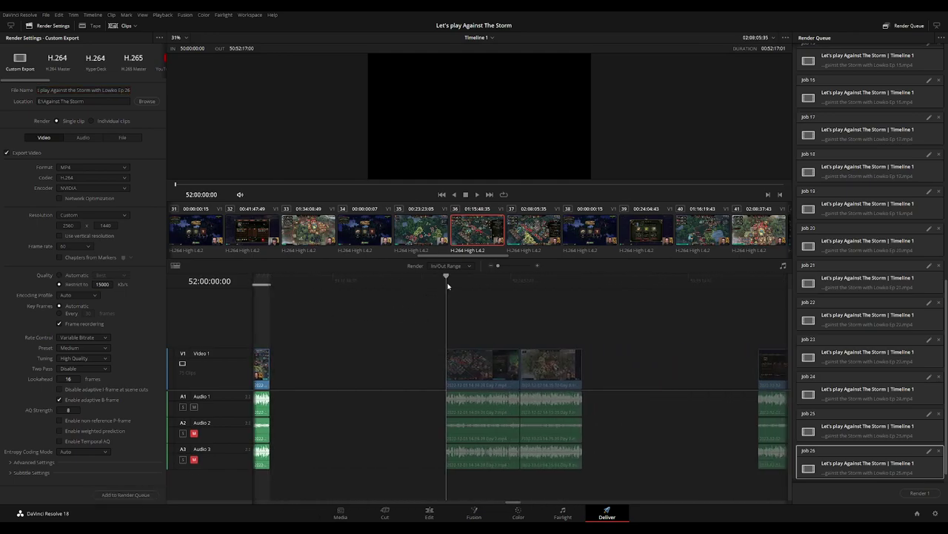
key("i")
key("Down")
key("Down")
key("o")
left_click(128, 90)
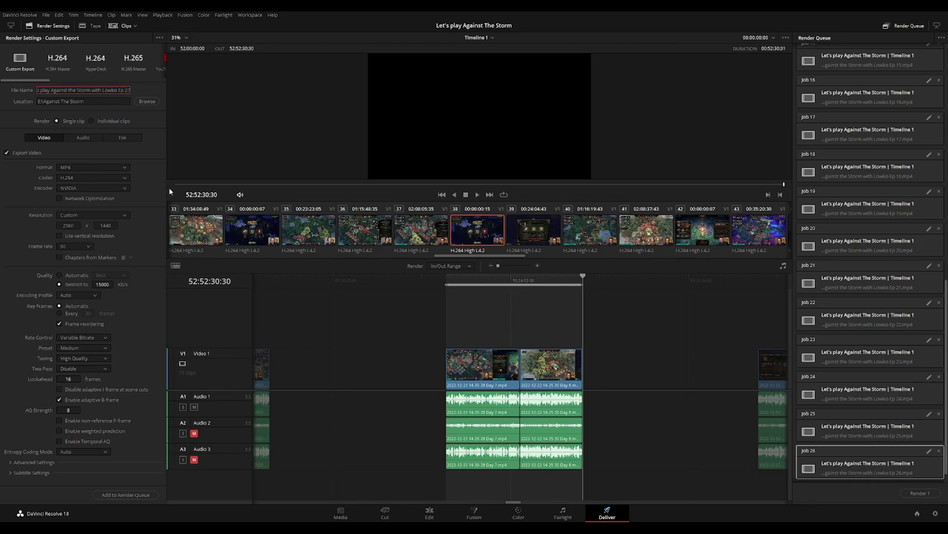
left_click(126, 494)
Mark the clip starting at 54:00:00:00, renumber the file name to 28, and queue it.
scroll(288, 322, "down", 6)
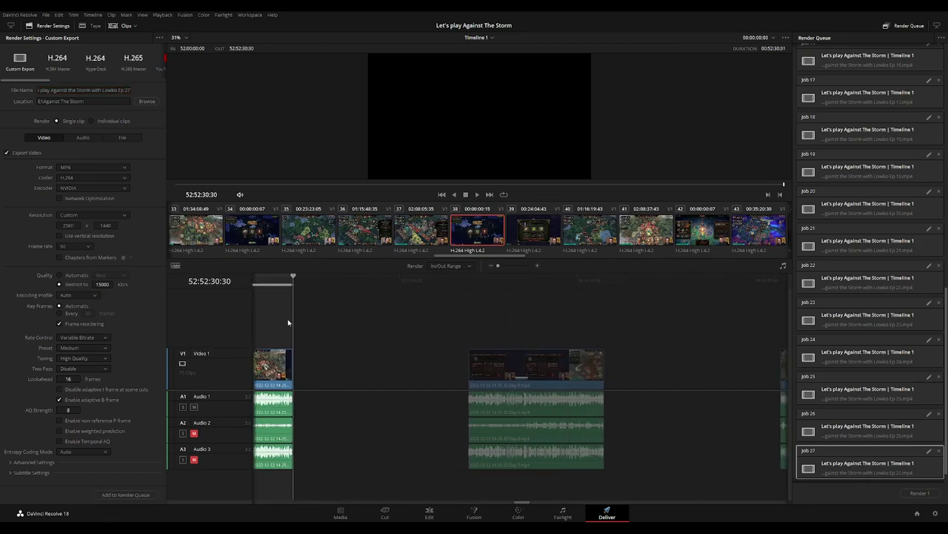
scroll(288, 322, "down", 1)
left_click(435, 287)
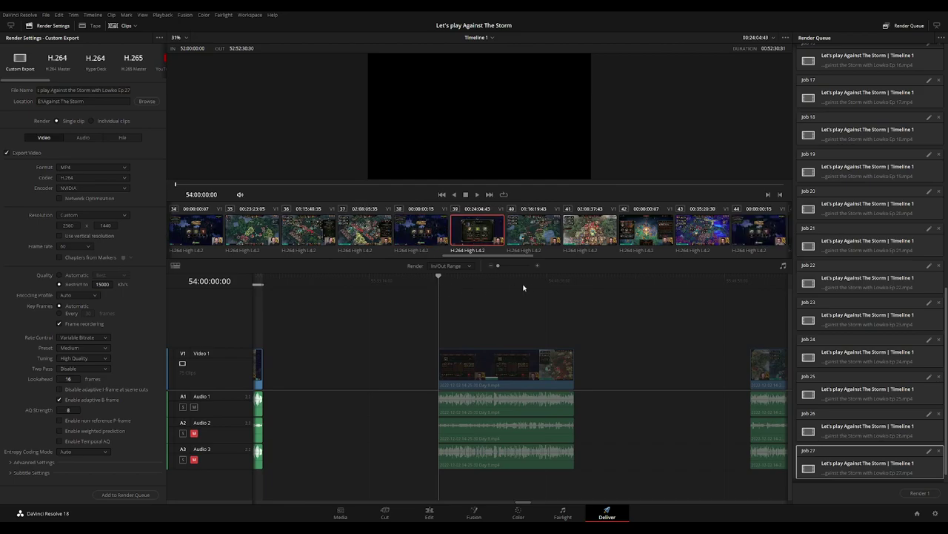
key("i")
left_click(571, 280)
key("o")
left_click(130, 91)
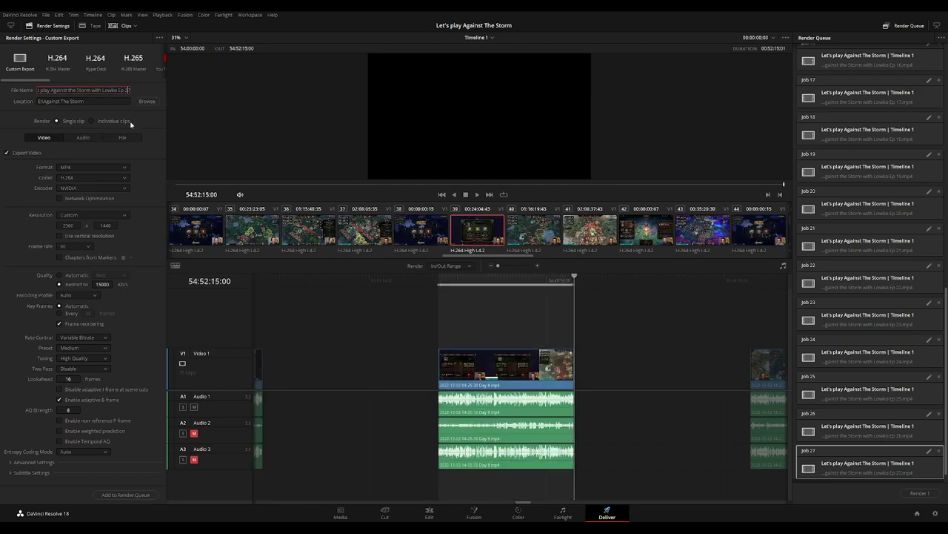
key("BackSpace")
type("8")
left_click(146, 493)
Mark the clip starting at 56:00:00:00, renumber the file name to 29, and queue it.
scroll(556, 326, "right", 5)
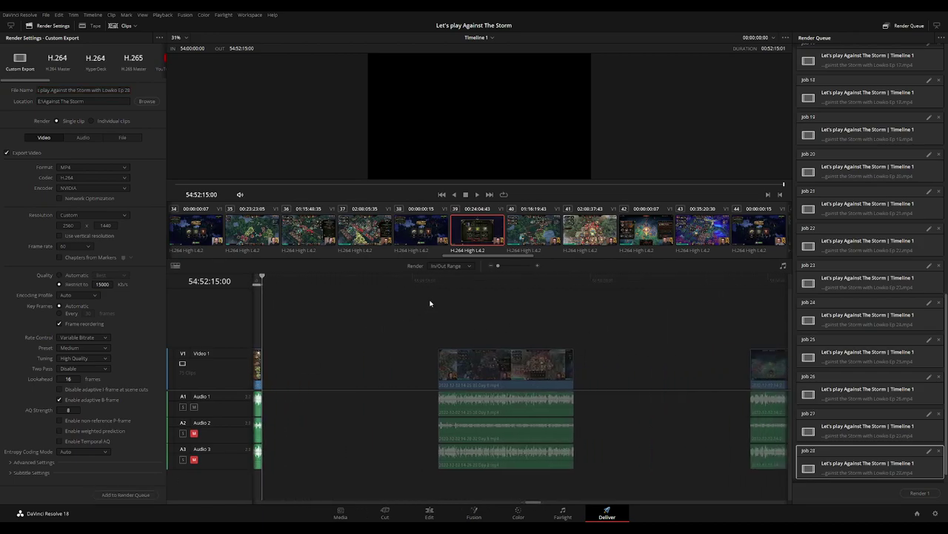
left_click(435, 290)
key("i")
key("Down")
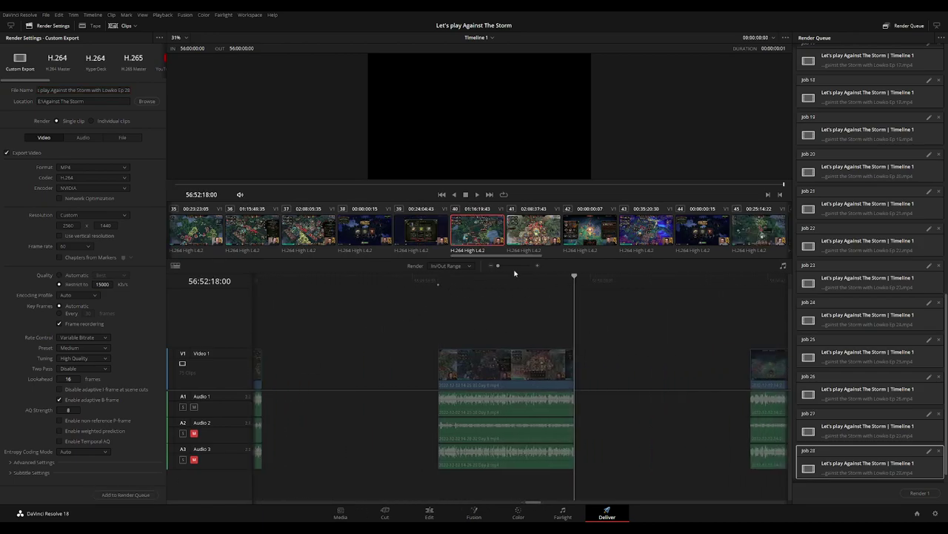
key("o")
left_click(123, 89)
key("BackSpace")
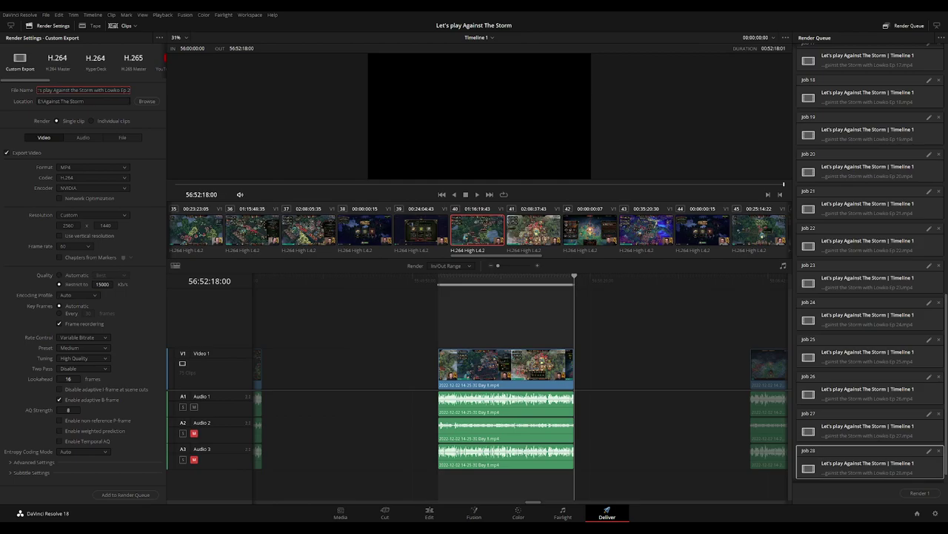
type("9")
left_click(124, 494)
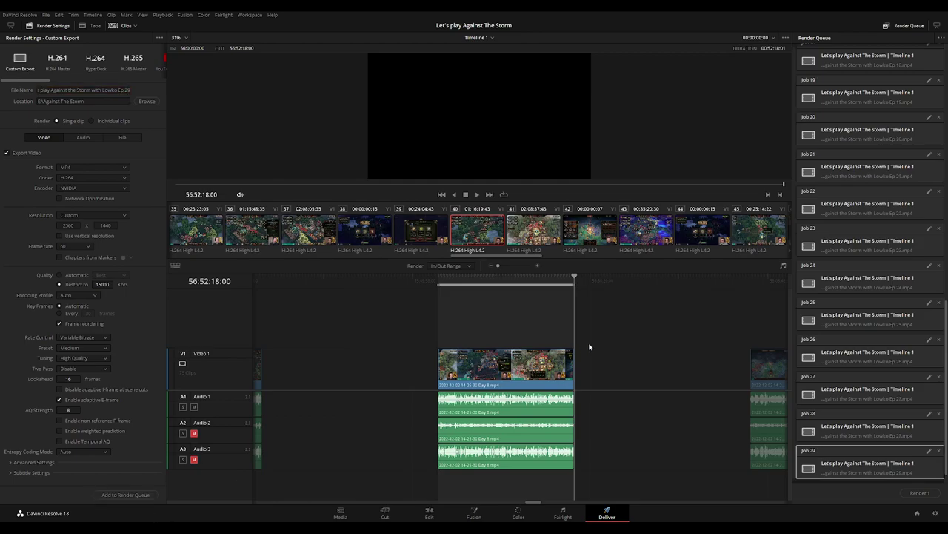
Start marking the next clip at 58:00:00:00 by setting its In point.
scroll(324, 319, "right", 3)
left_click(455, 289)
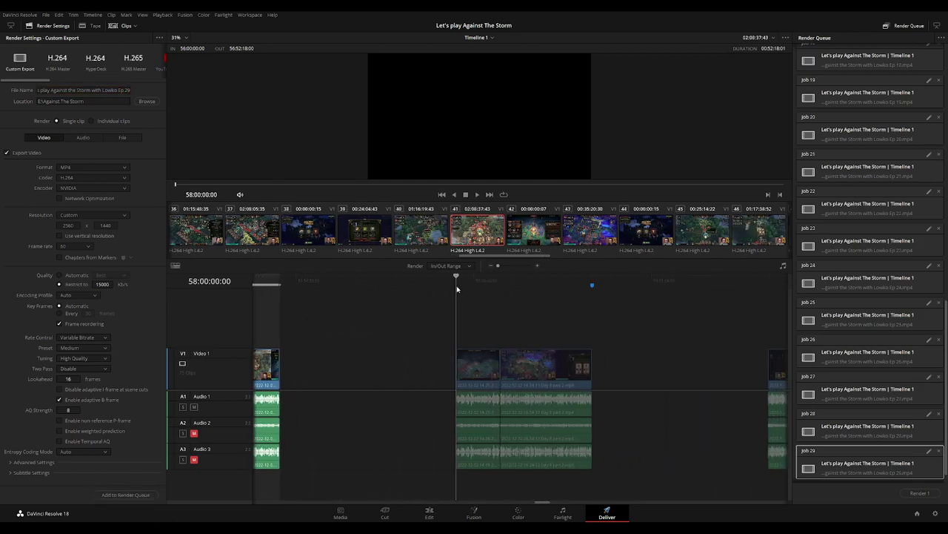
key("i")
left_click(592, 284)
Mark the out point, change the file name ending to Ep 30, and queue the job.
key("o")
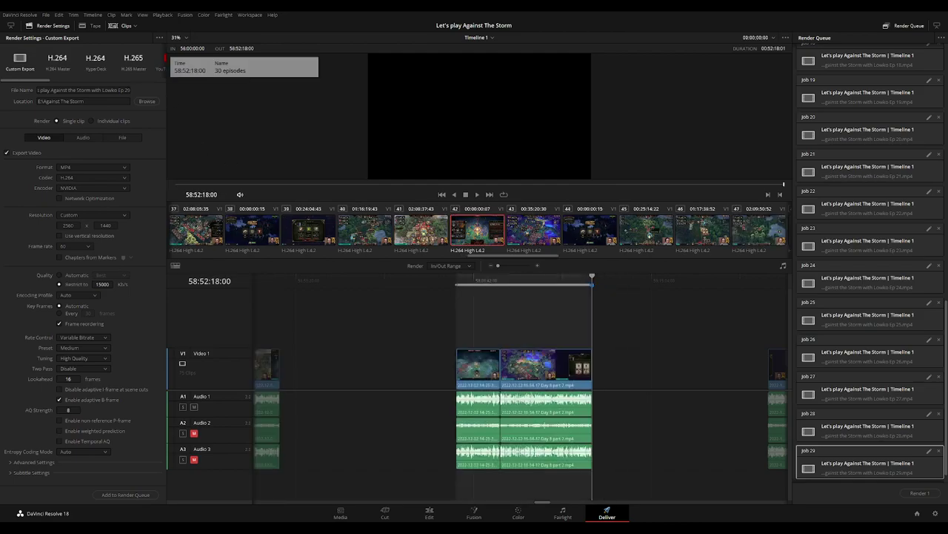
left_click(126, 89)
key("BackSpace")
key("BackSpace")
type("30")
left_click(136, 494)
Queue Ep 31 for the clip starting at 60:00:00:00, with the file name ending in 31.
scroll(445, 331, "right", 5)
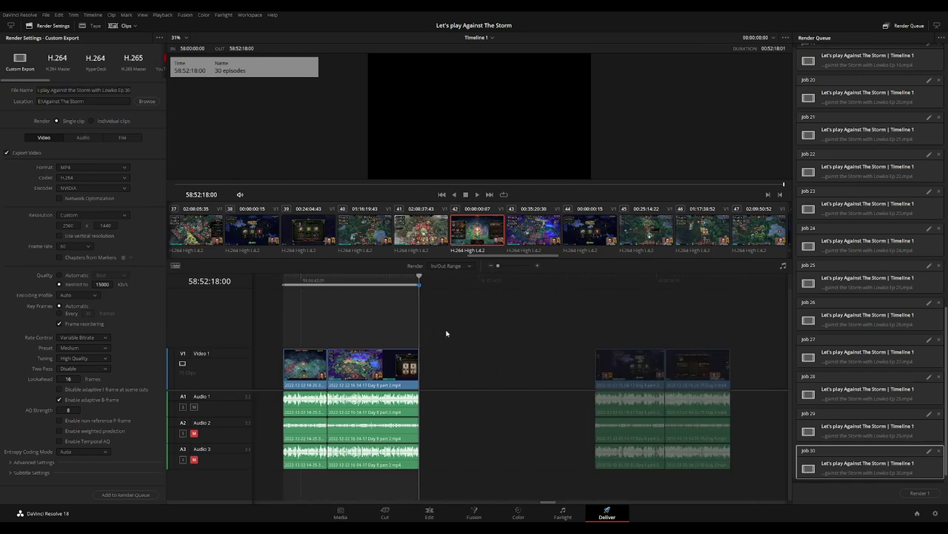
left_click(454, 282)
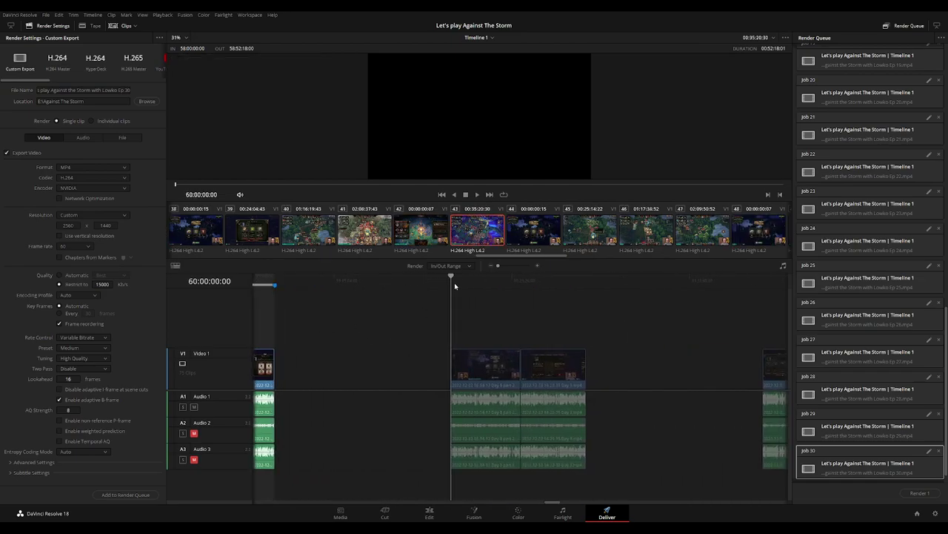
key("Down")
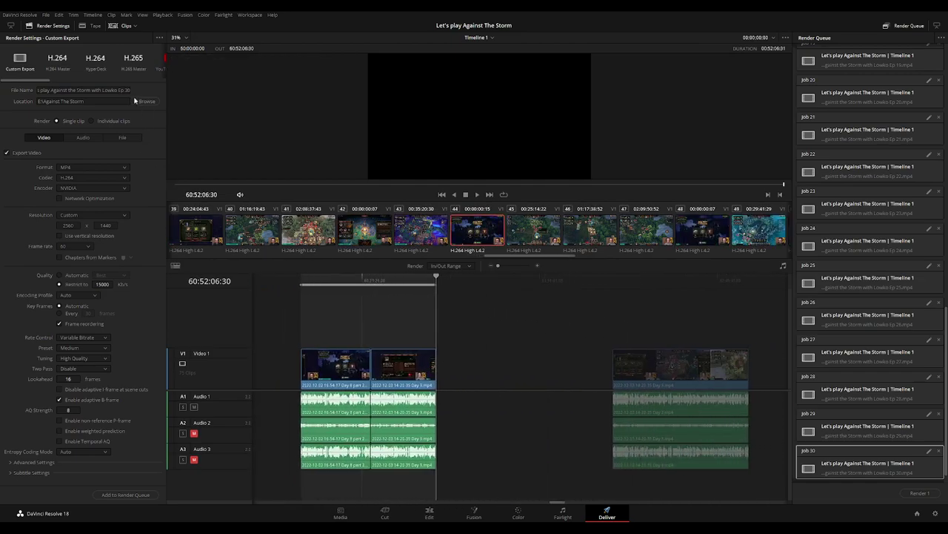
left_click(119, 90)
key("End")
key("BackSpace")
type("1")
left_click(126, 495)
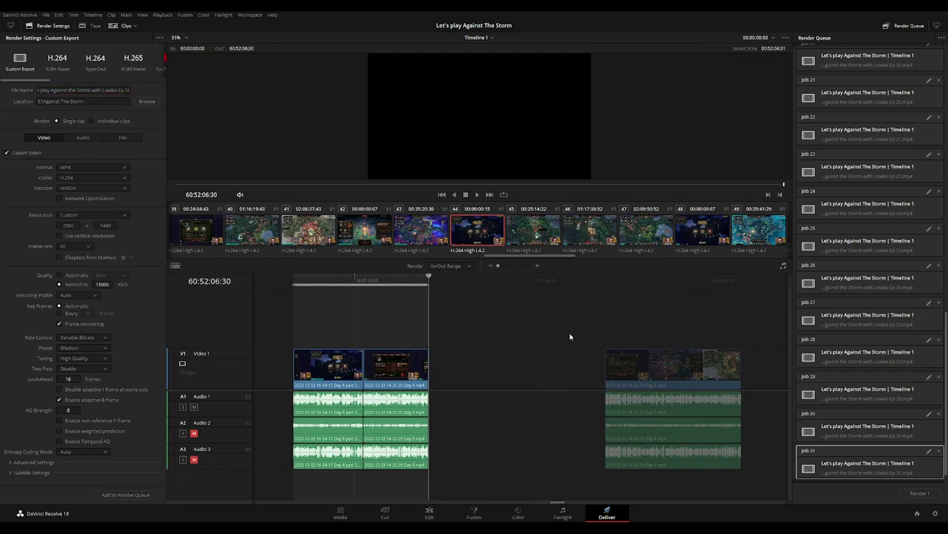
Queue Ep 32 with in/out points on the clip starting at 62:00:00:00.
scroll(519, 334, "right", 3)
left_click(439, 284)
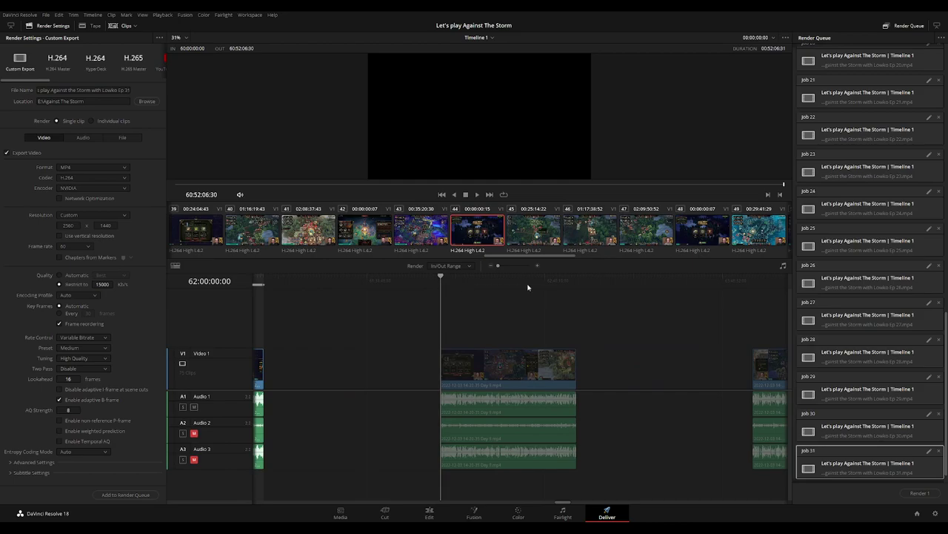
key("i")
key("Down")
key("o")
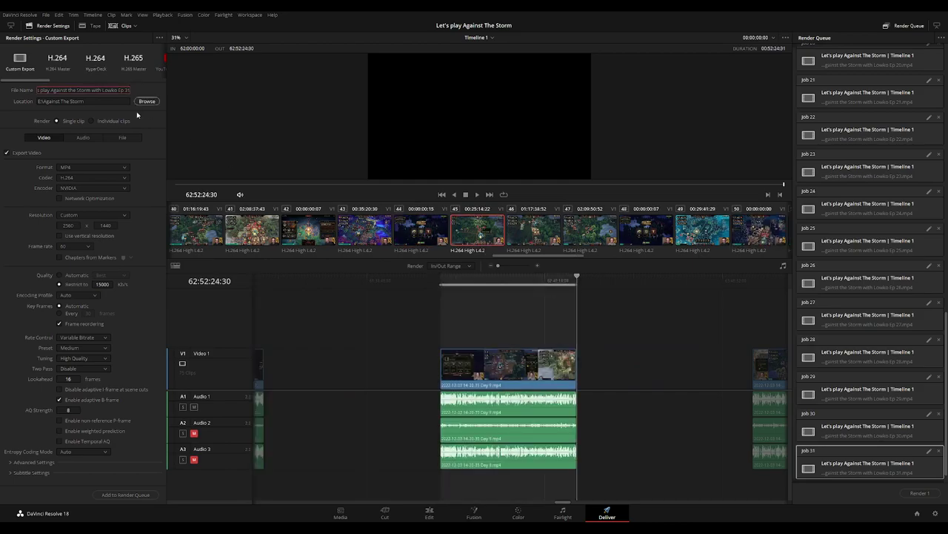
type("2")
left_click(125, 494)
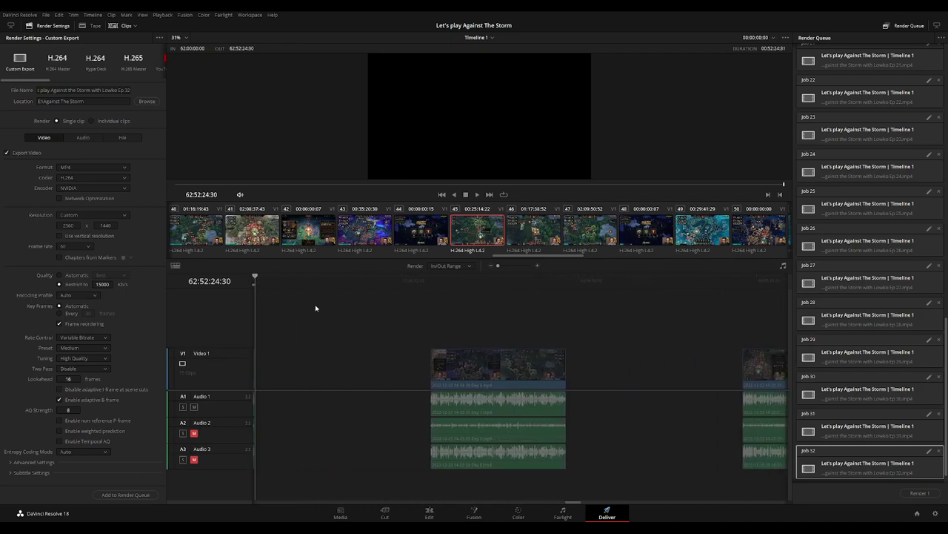
Queue Ep 33 for the clip starting at 64:00:00:00, with the file name ending in 33.
left_click(429, 284)
left_click(567, 282)
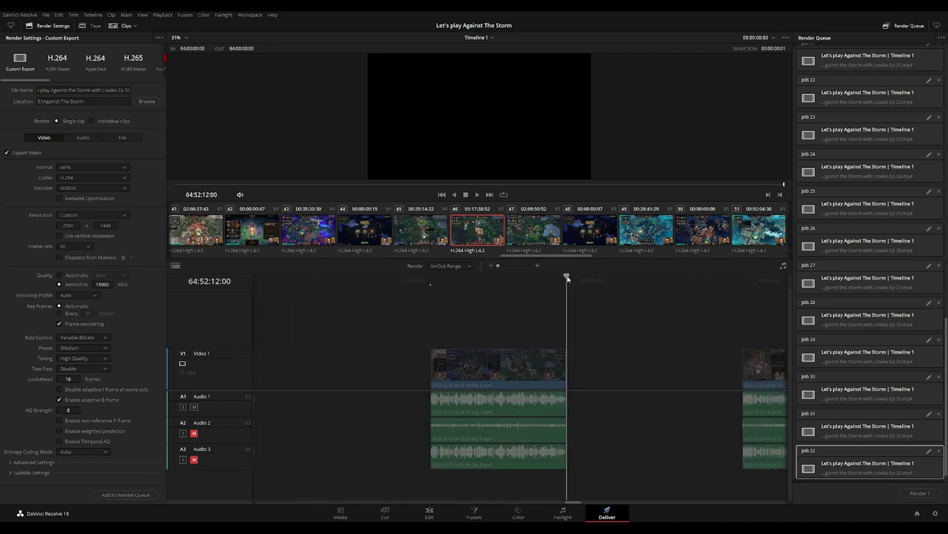
key("x")
left_click(118, 89)
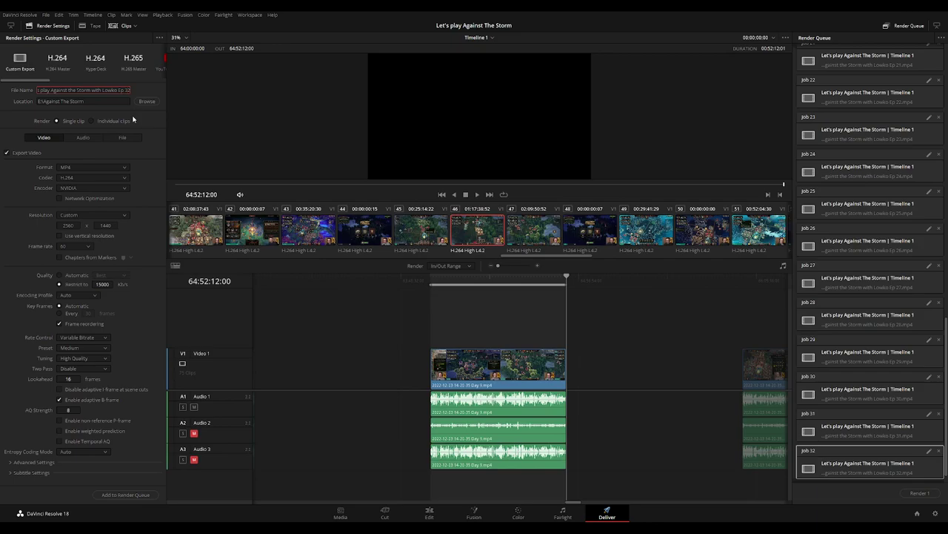
key("BackSpace")
type("3")
left_click(141, 495)
Queue Ep 34 for the clip starting at 66:00:00:00, with the file name ending in 34.
scroll(343, 321, "right", 5)
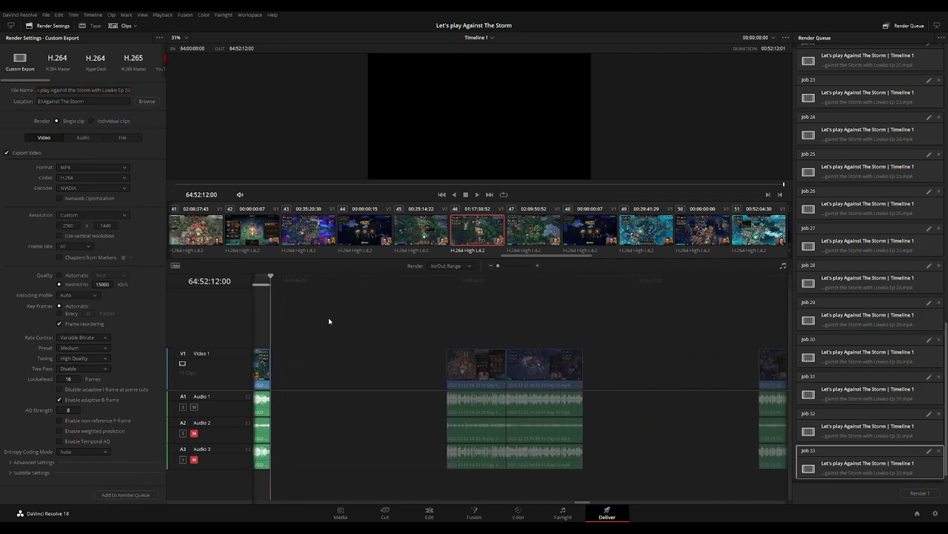
left_click(447, 283)
key("i")
left_click(583, 285)
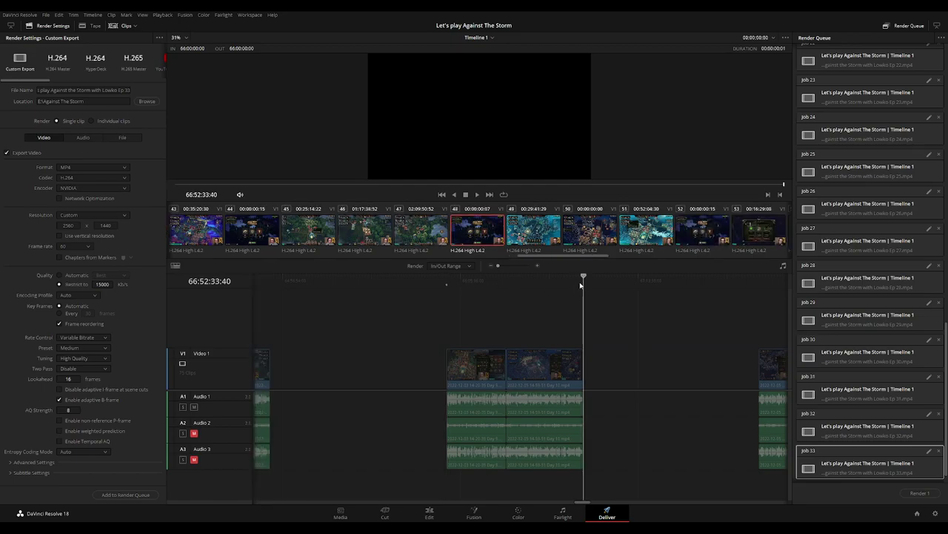
key("o")
left_click(119, 89)
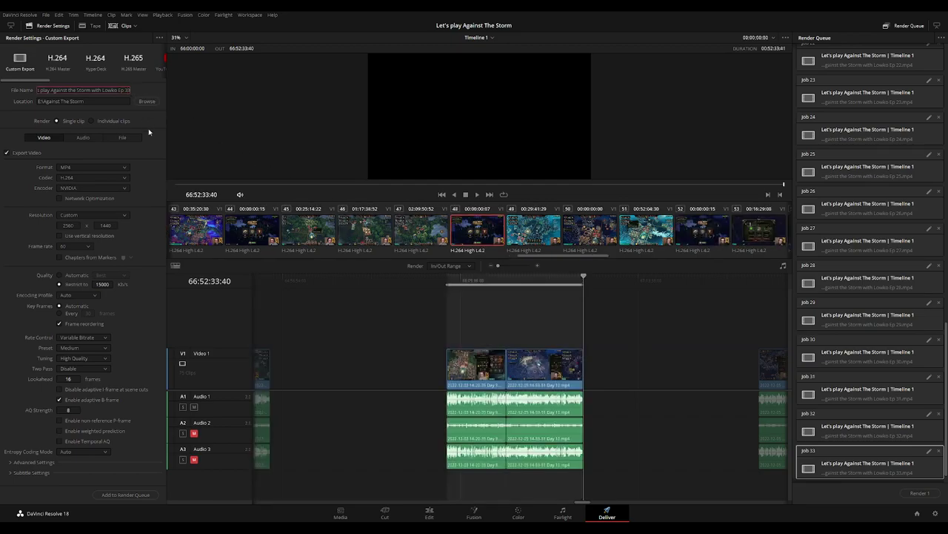
key("End")
key("BackSpace")
type("4")
key("Return")
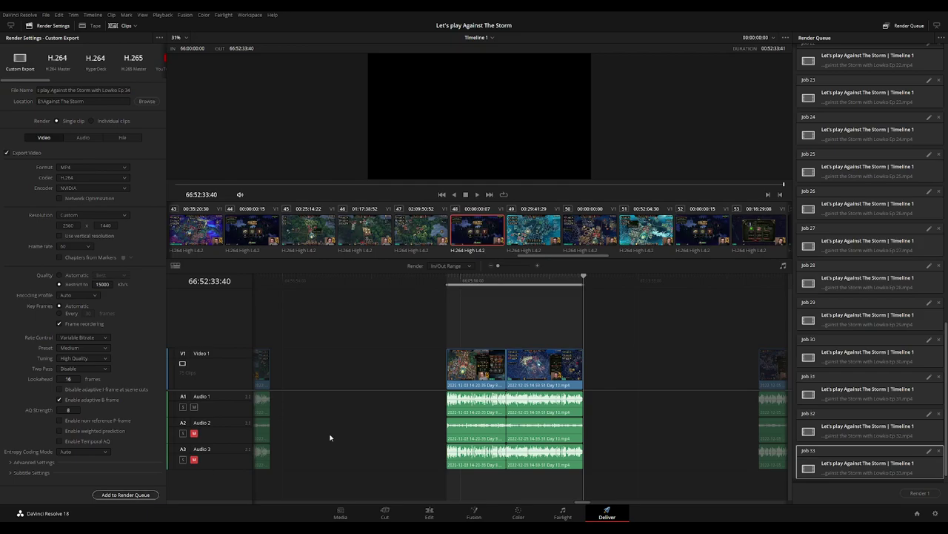
key("Up")
Mark the next clip's in/out points and queue it as Ep 35.
key("Down")
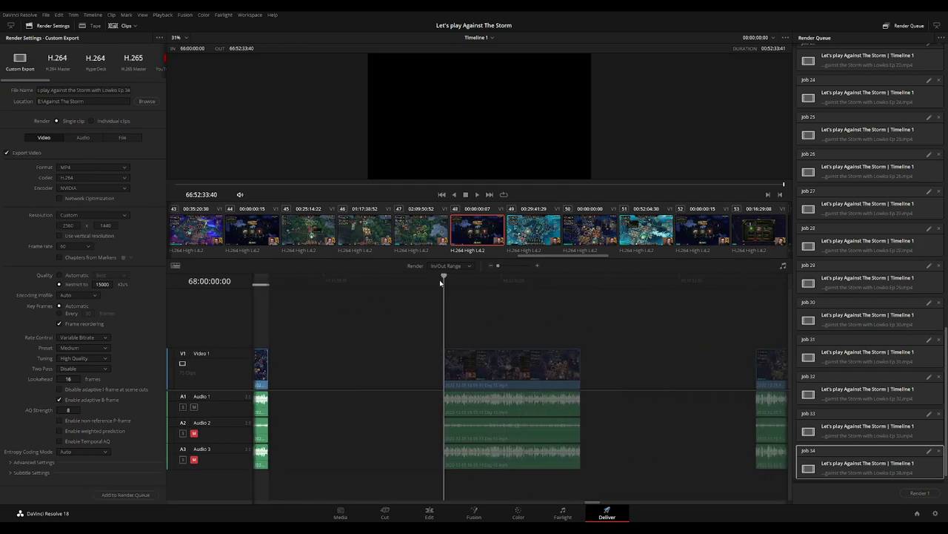
key("i")
key("Down")
key("o")
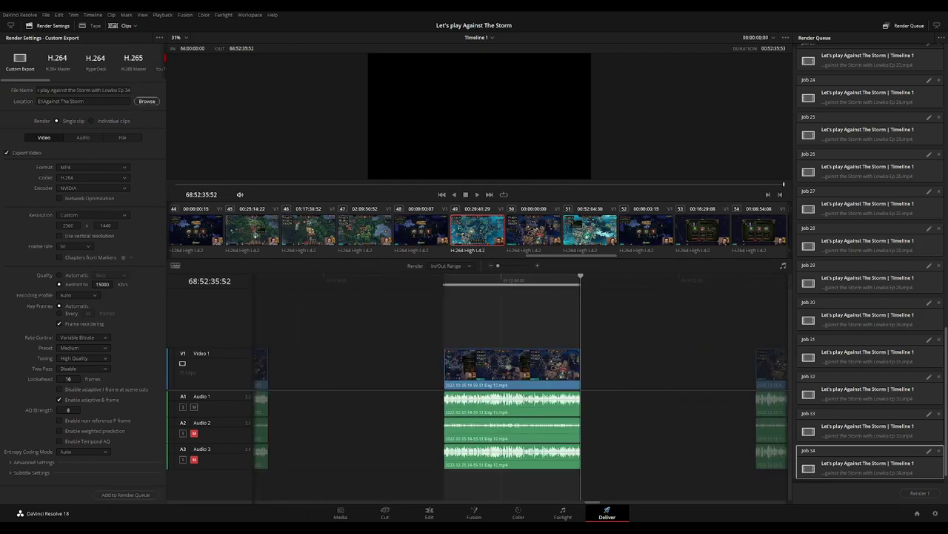
left_click(123, 89)
key("BackSpace")
type("5")
left_click(138, 494)
Queue Ep 36 with render range 70:00:00:00–70:52:04:30.
scroll(608, 356, "right", 5)
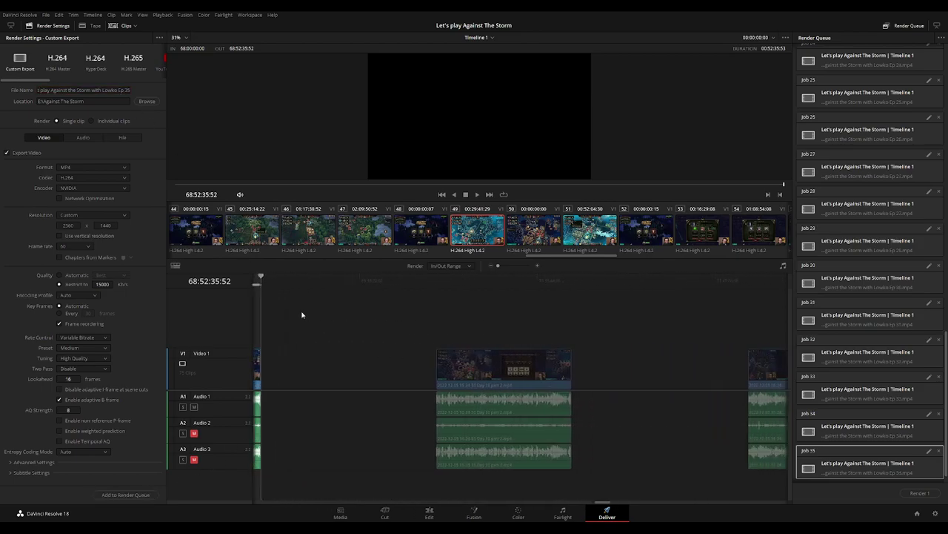
left_click(436, 284)
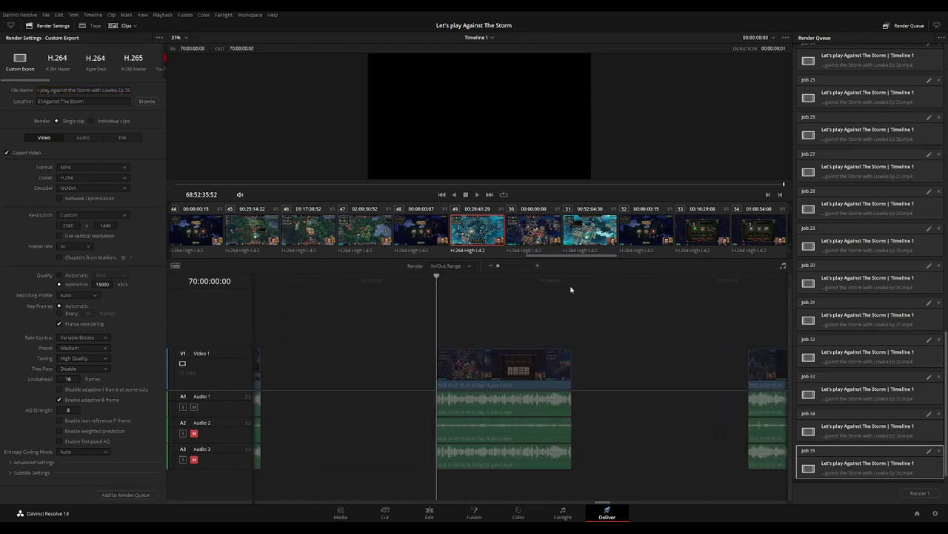
key("x")
left_click(127, 89)
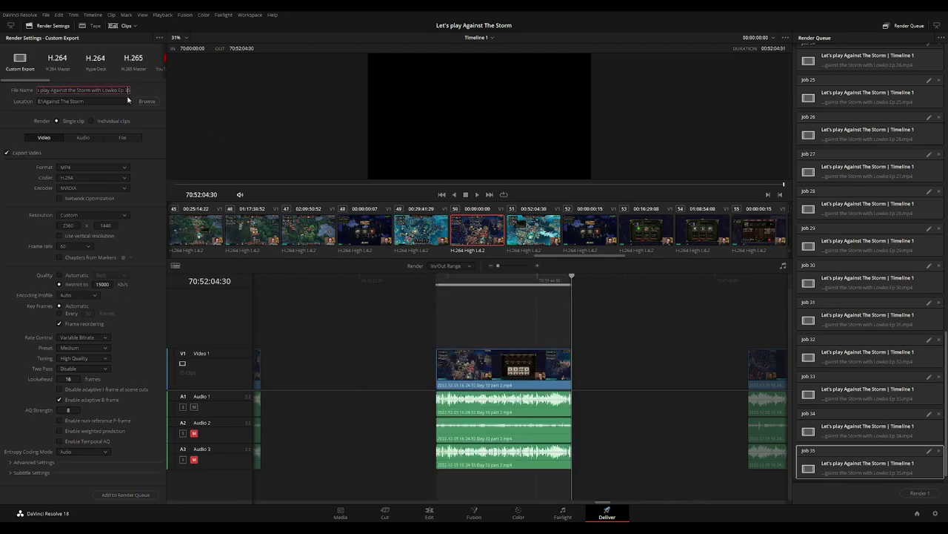
key("BackSpace")
type("6")
left_click(126, 494)
Set render range 72:00:00:00–72:52:25:00 and change the file name ending to Ep 37.
left_click(448, 286)
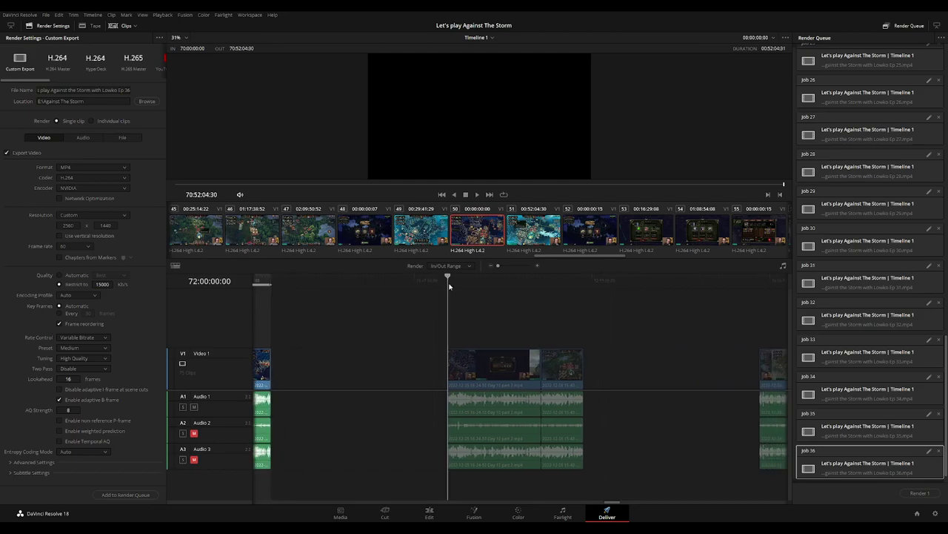
key("x")
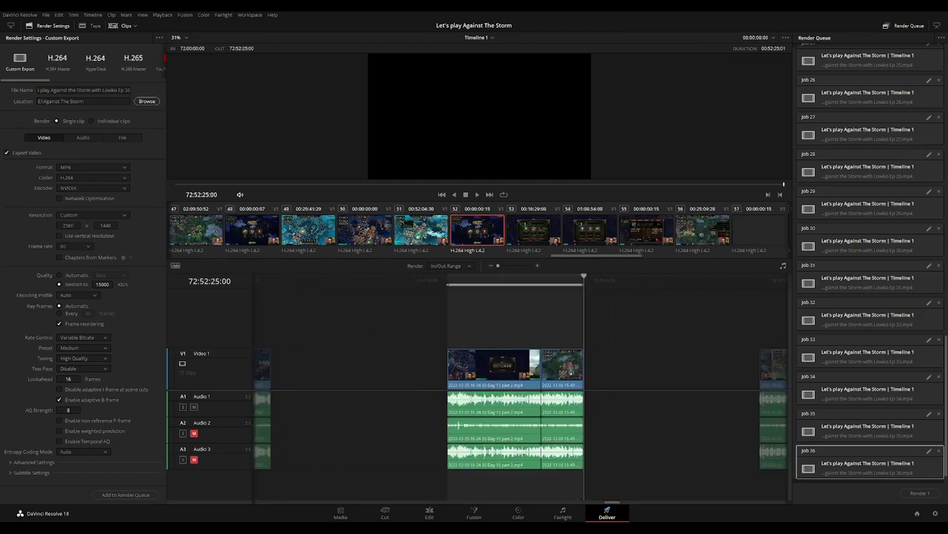
left_click(126, 89)
key("BackSpace")
type("7")
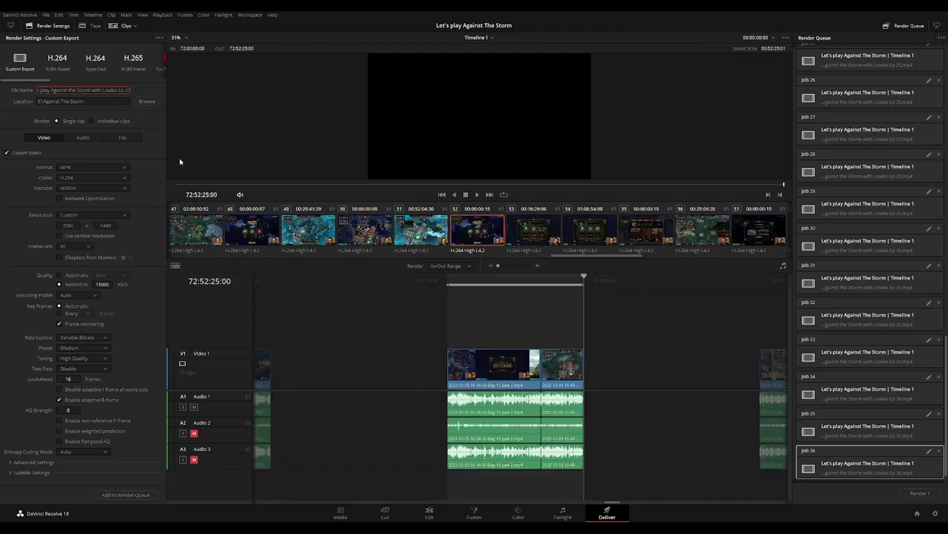
Queue Ep 38 for the clip ending at 74:52:25:00.
scroll(479, 368, "right", 3)
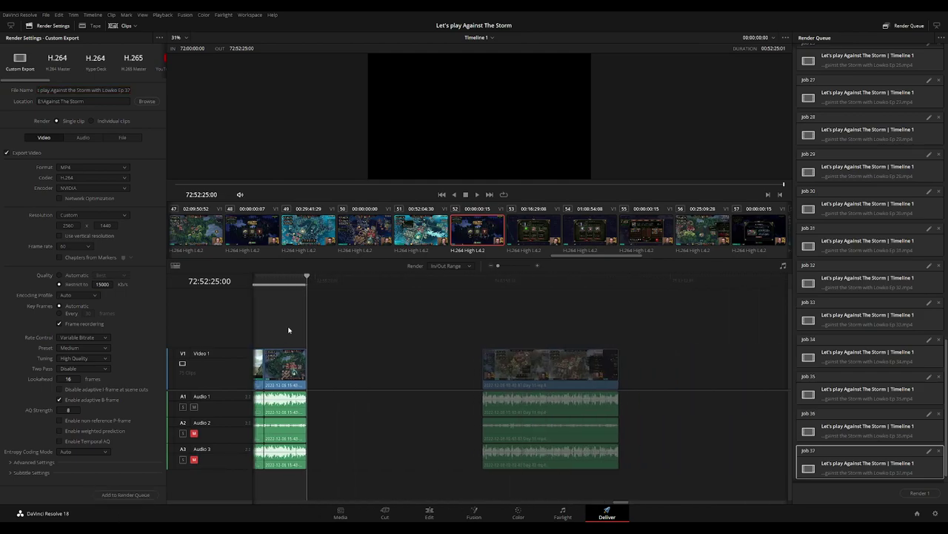
left_click(451, 295)
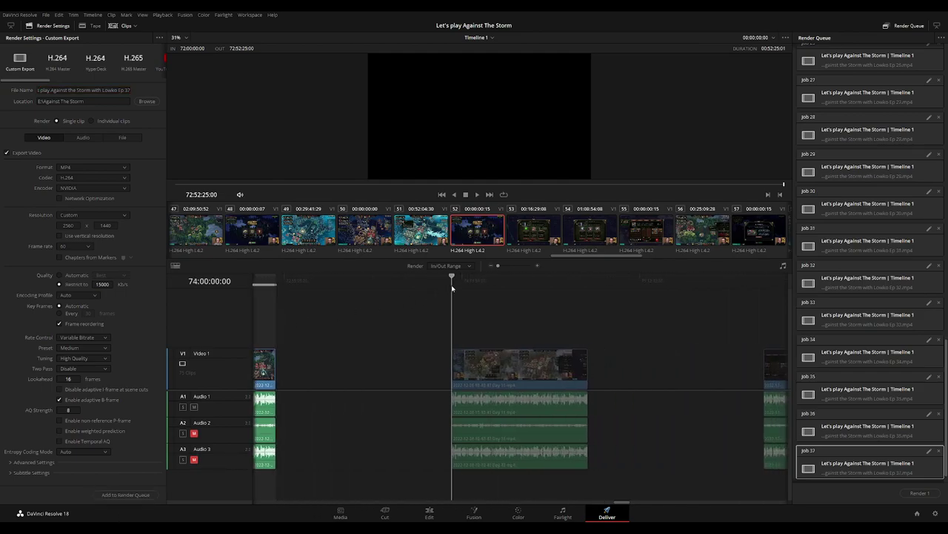
left_click(584, 287)
key("x")
left_click(130, 90)
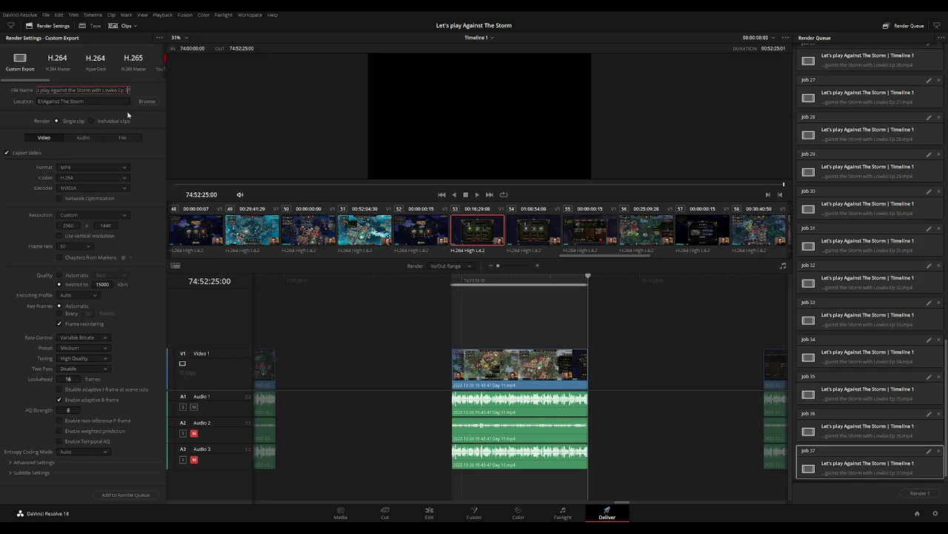
key("BackSpace")
type("8")
left_click(142, 497)
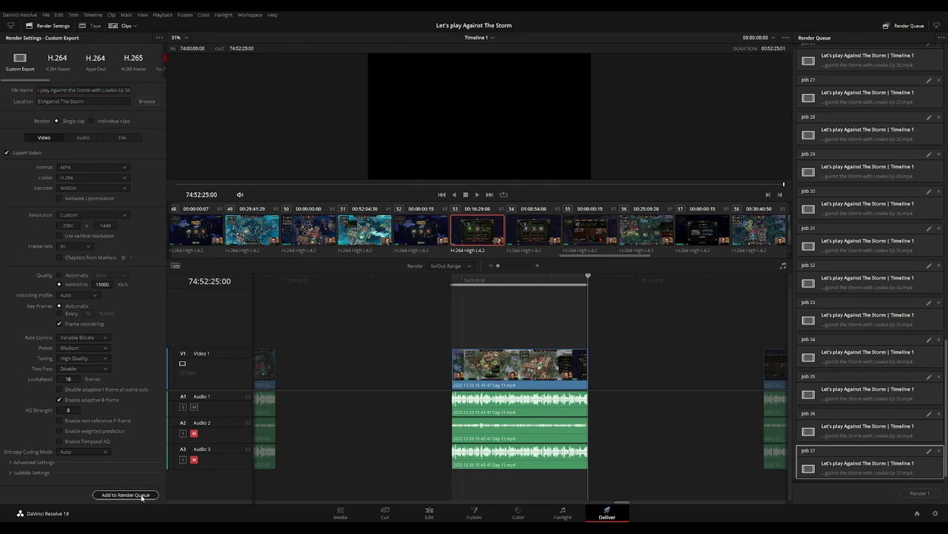
left_click(142, 497)
Queue Ep 39 for the clip ending at 76:52:01:30.
scroll(625, 332, "right", 3)
left_click(455, 282)
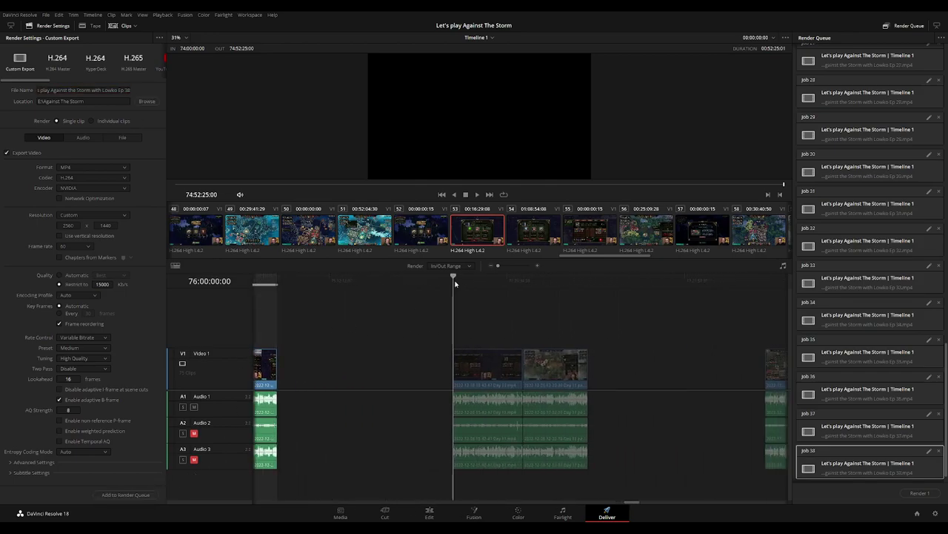
left_click(585, 284)
key("x")
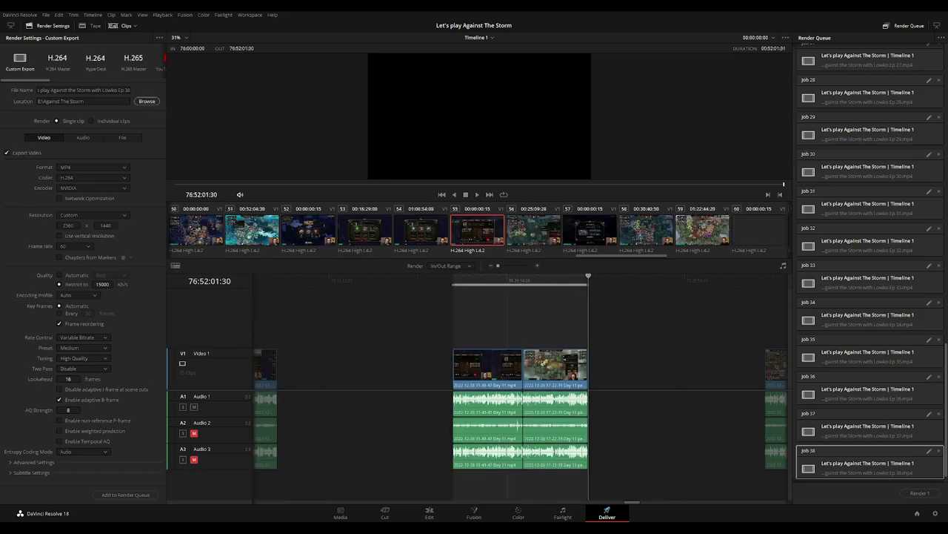
left_click(124, 90)
key("BackSpace")
type("9")
left_click(126, 494)
key("Down")
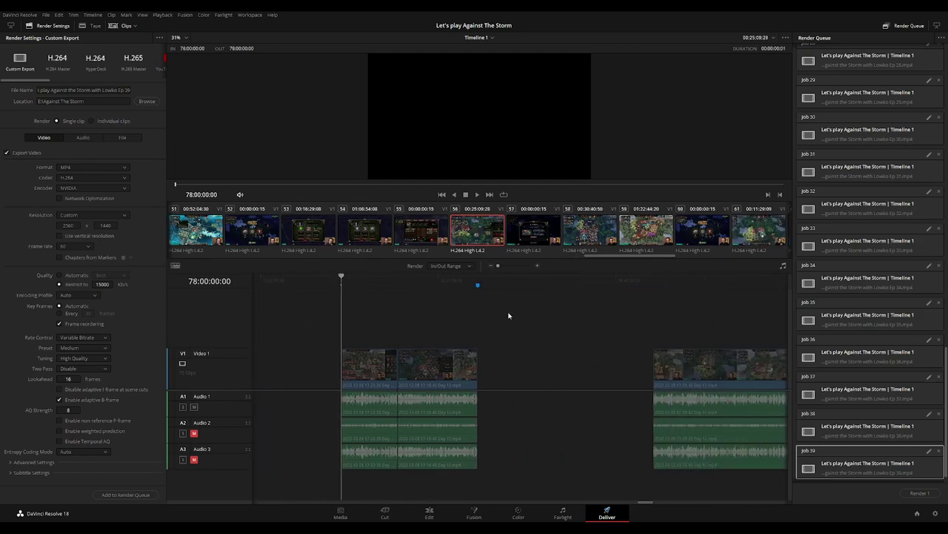
left_click(452, 280)
Mark the out point at 78:52:27:00 and queue the render job named Ep 40.
key("o")
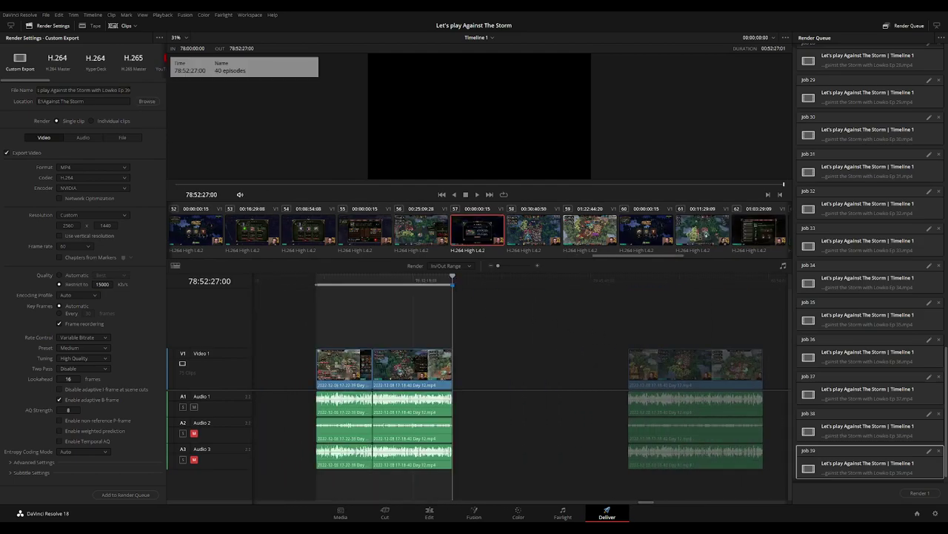
left_click(126, 89)
key("BackSpace")
type("40")
left_click(145, 498)
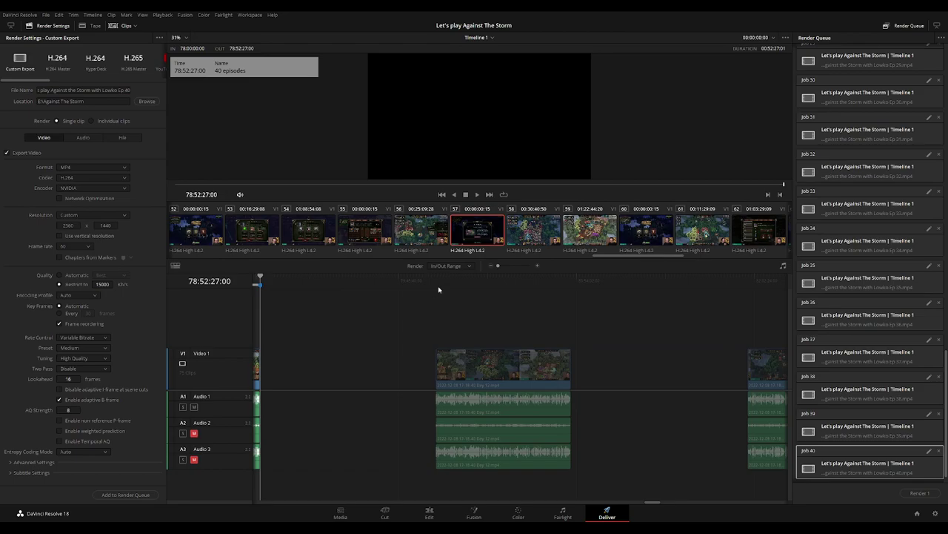
Mark the next clip's range ending at 80:52:03:30 and queue it as Ep 41.
left_click(438, 289)
left_click(573, 284)
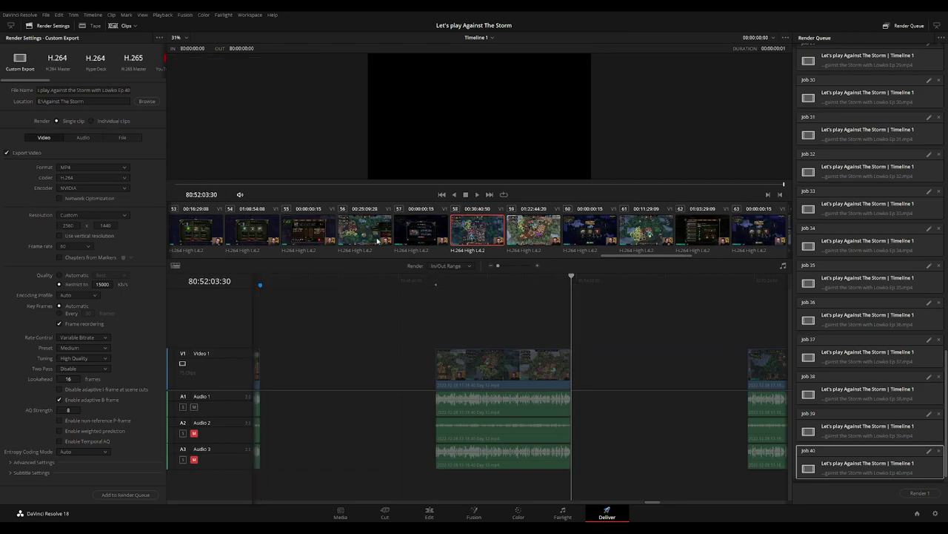
key("o")
left_click(83, 89)
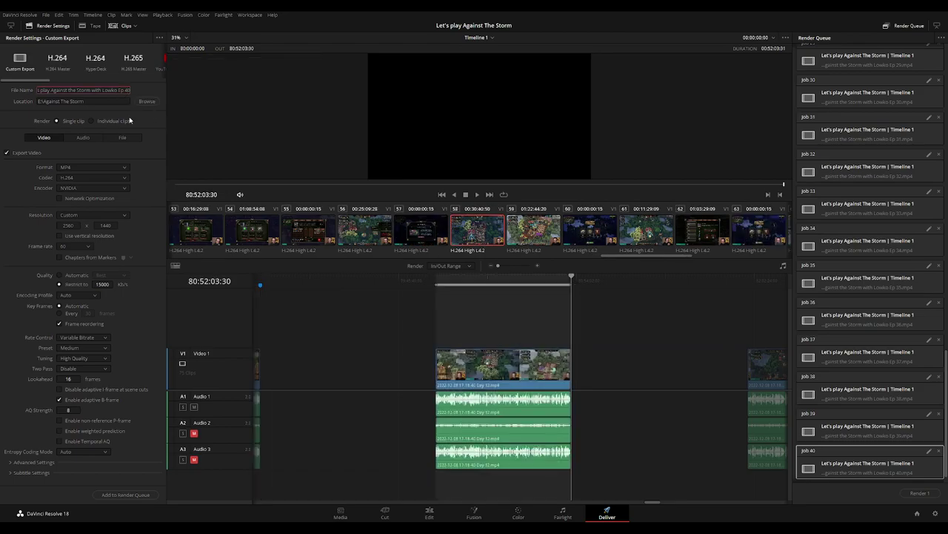
key("BackSpace")
type("1")
left_click(126, 495)
Mark the next clip's range ending at 82:52:18:30 and queue it as Ep 42.
scroll(316, 327, "right", 5)
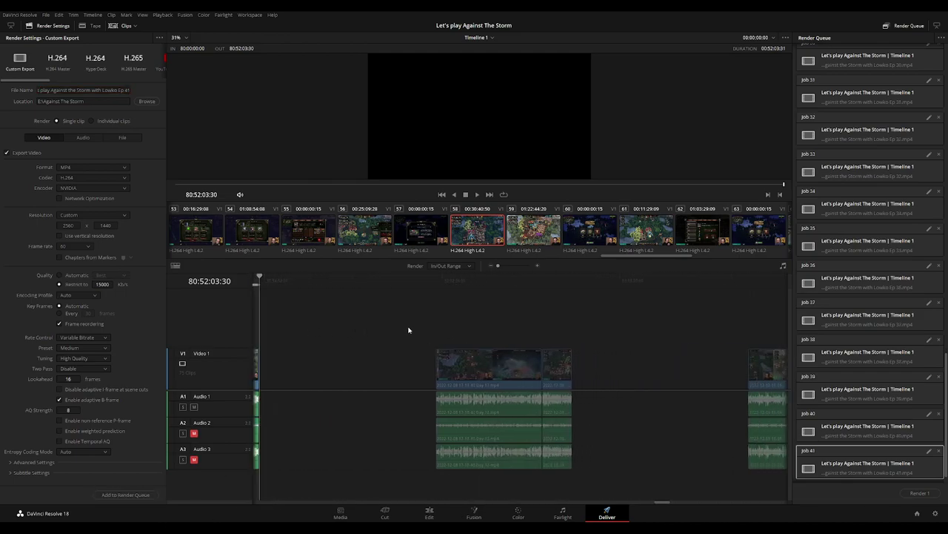
left_click(436, 284)
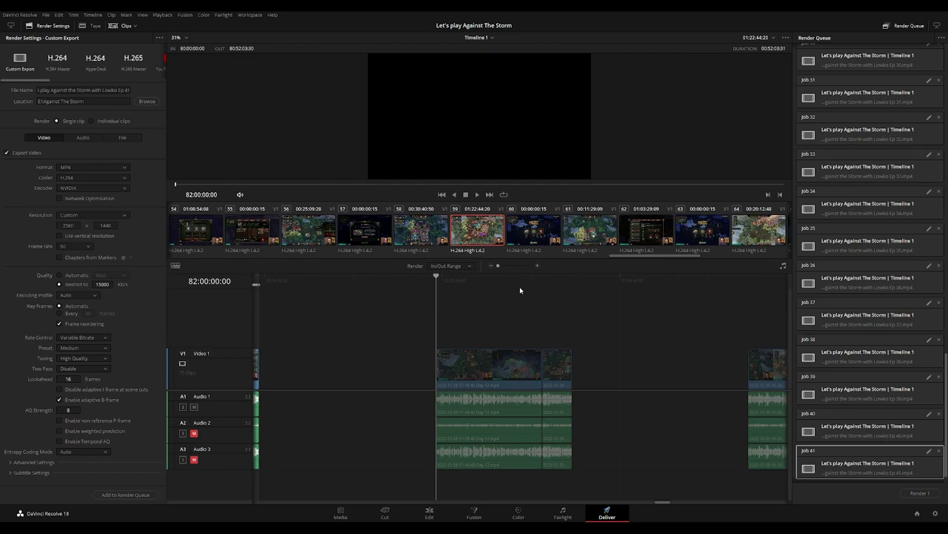
key("Down")
key("o")
left_click(112, 90)
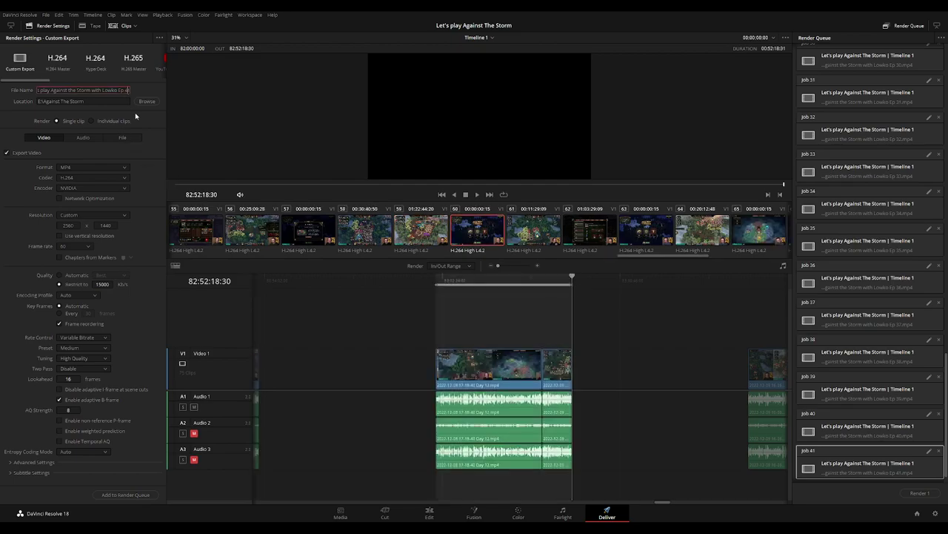
key("BackSpace")
type("2")
left_click(141, 494)
Set the render range to 84:00:00:00–84:52:00:00 and queue it as Ep 43.
scroll(417, 307, "right", 5)
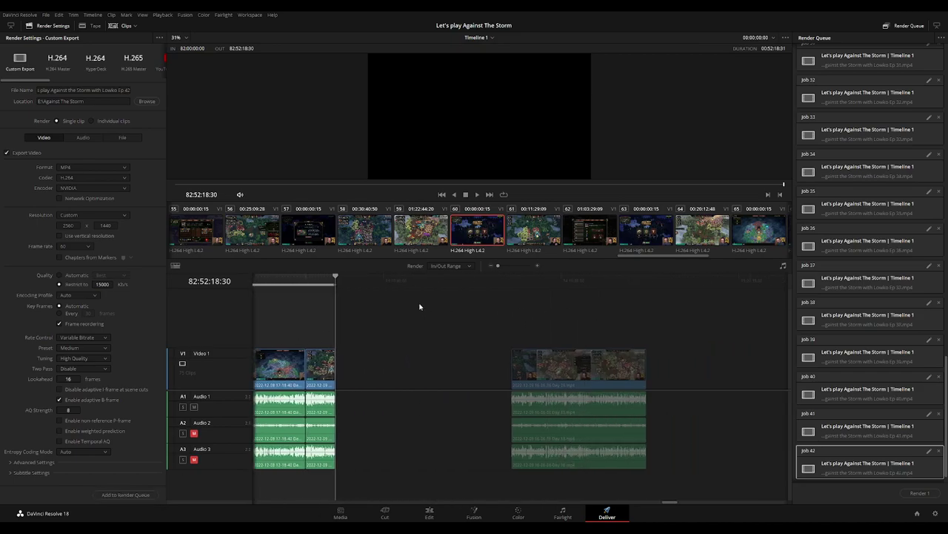
left_click(436, 290)
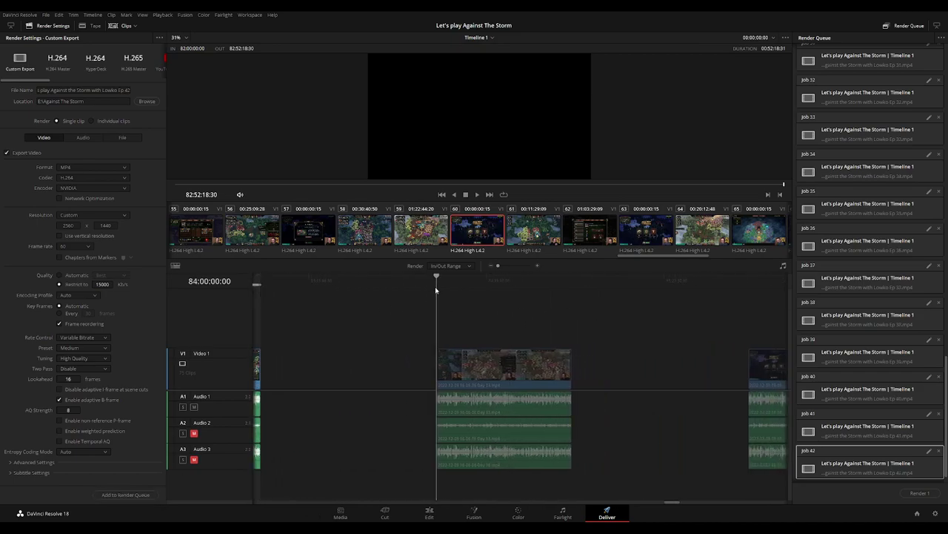
key("i")
key("Down")
key("o")
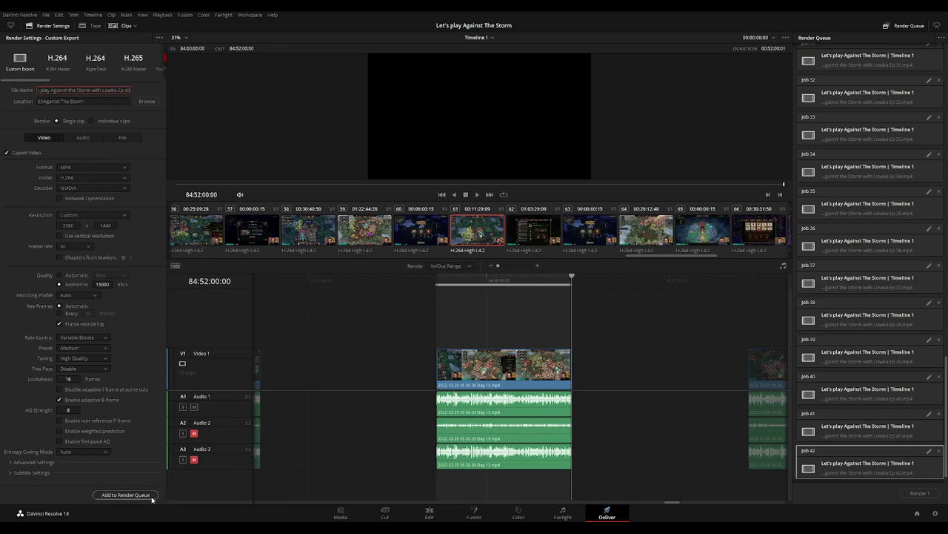
left_click(125, 494)
Set the render range to 86:00–86:52:18 and queue it as Ep 44.
scroll(294, 338, "right", 3)
scroll(398, 334, "right", 3)
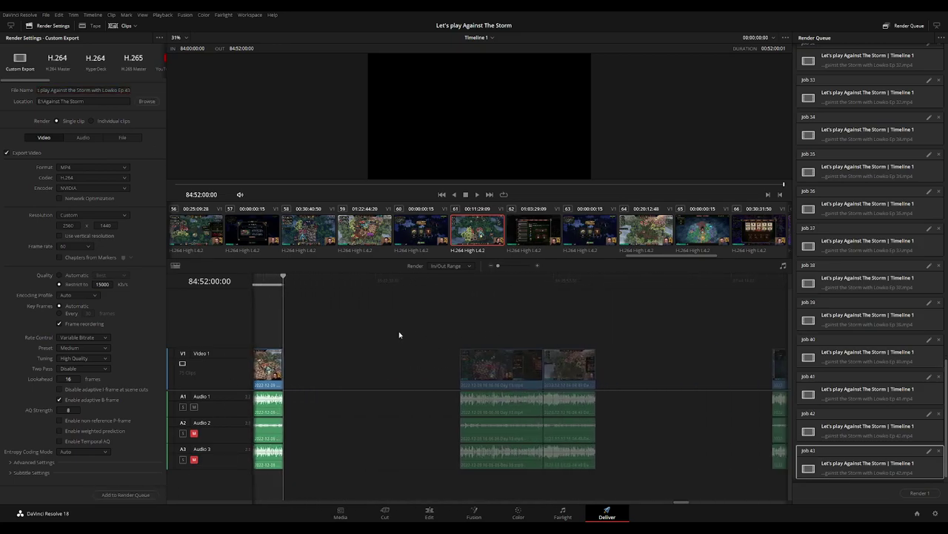
left_click(436, 285)
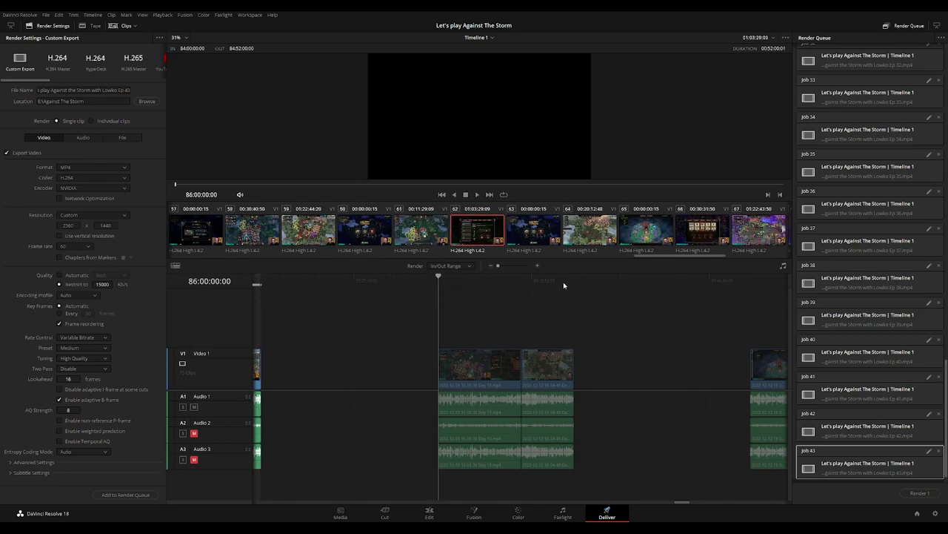
key("i")
left_click(574, 280)
key("o")
left_click(127, 90)
type("4")
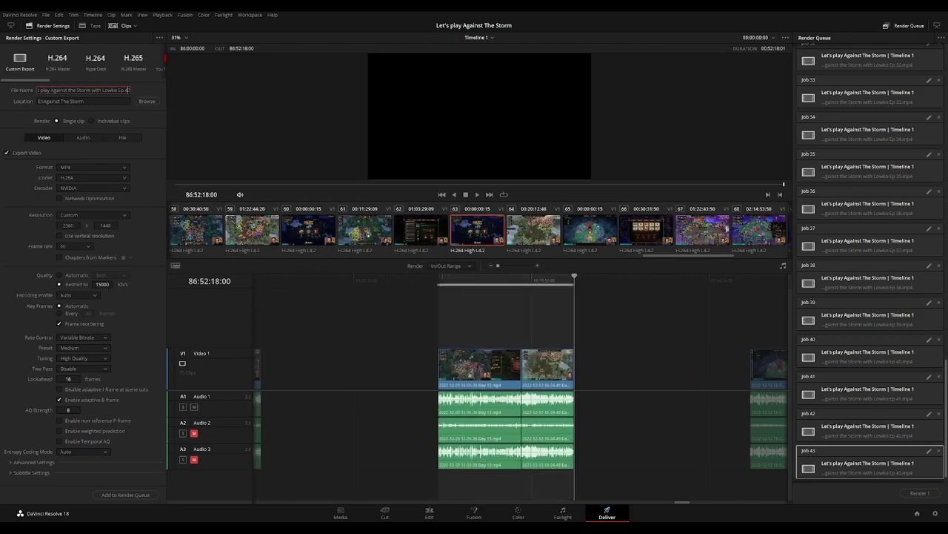
left_click(138, 495)
Mark 88:00:00:00 to 88:52:17, rename the file to Ep 45 and queue it.
scroll(396, 334, "right", 5)
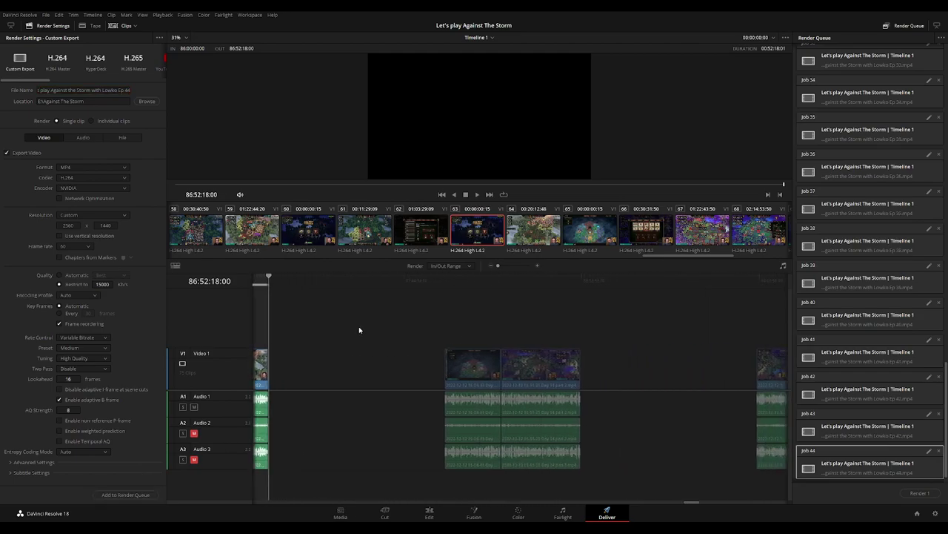
left_click(446, 285)
key("i")
left_click(581, 280)
key("o")
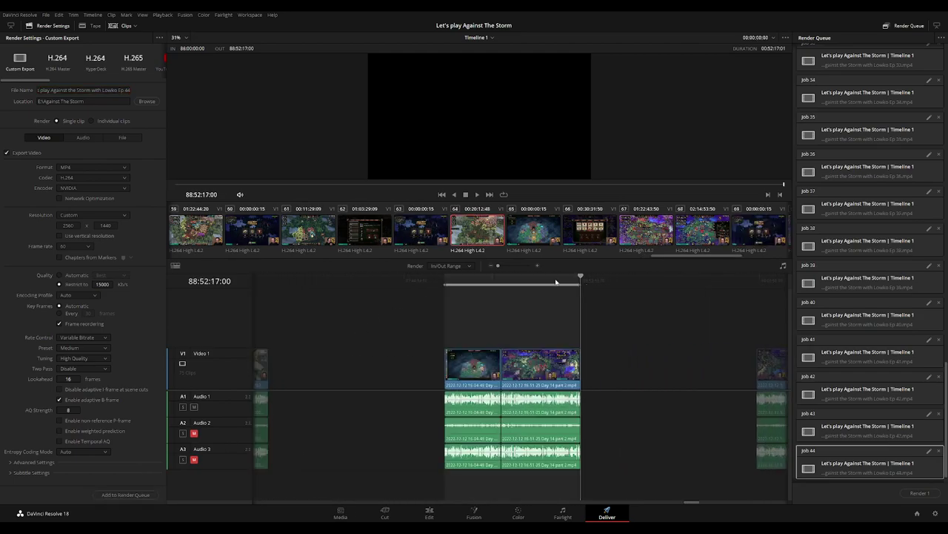
double_click(127, 90)
type("45")
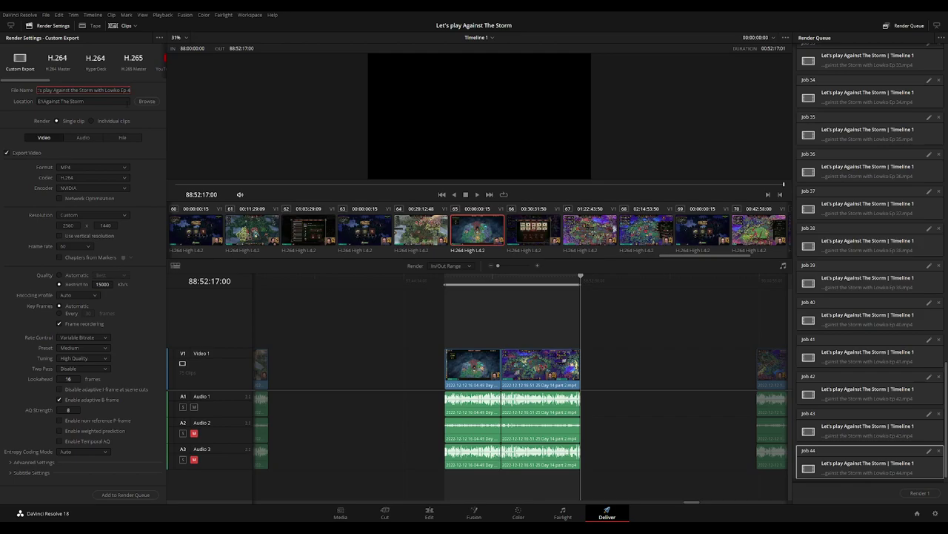
key("Return")
left_click(126, 494)
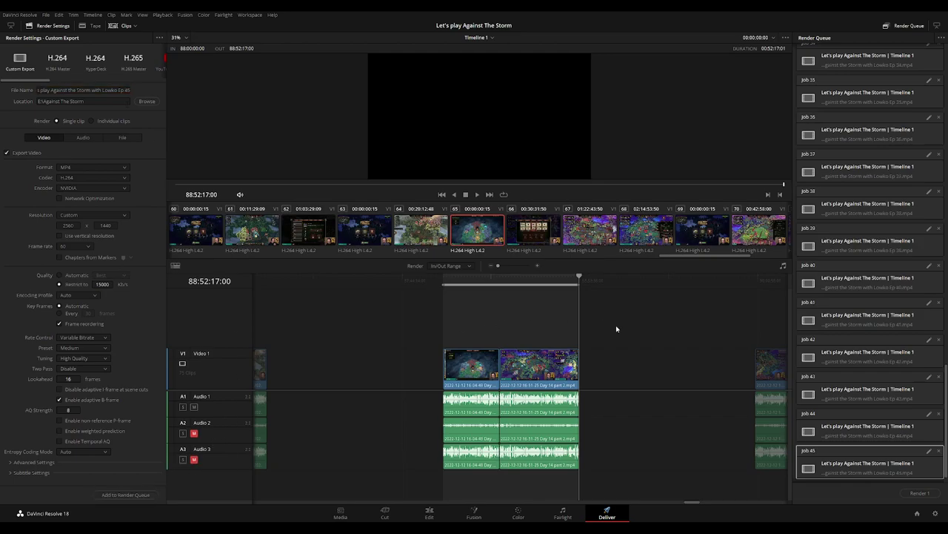
Mark the next clip's in point and out point at 90:52:12:00, then queue it as Ep 46.
left_click(440, 282)
key("i")
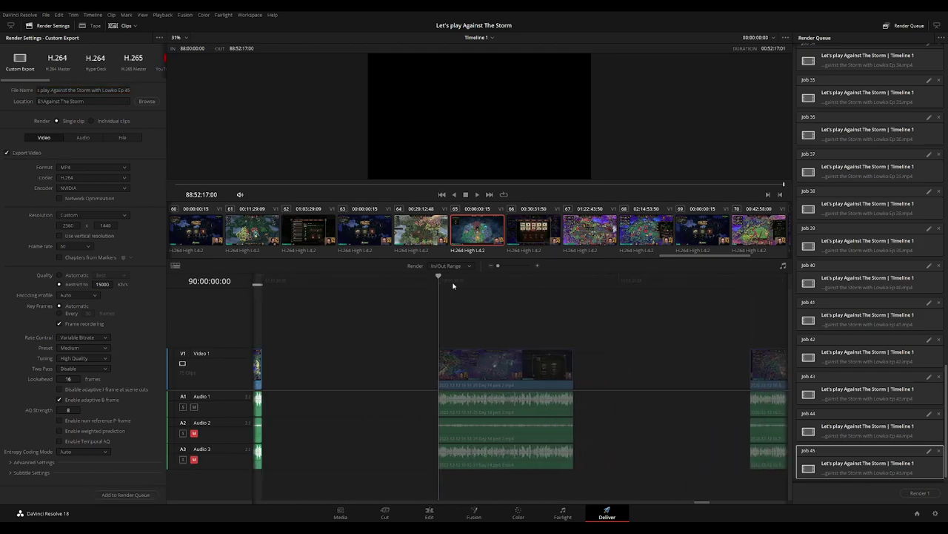
left_click(575, 285)
key("o")
left_click(122, 89)
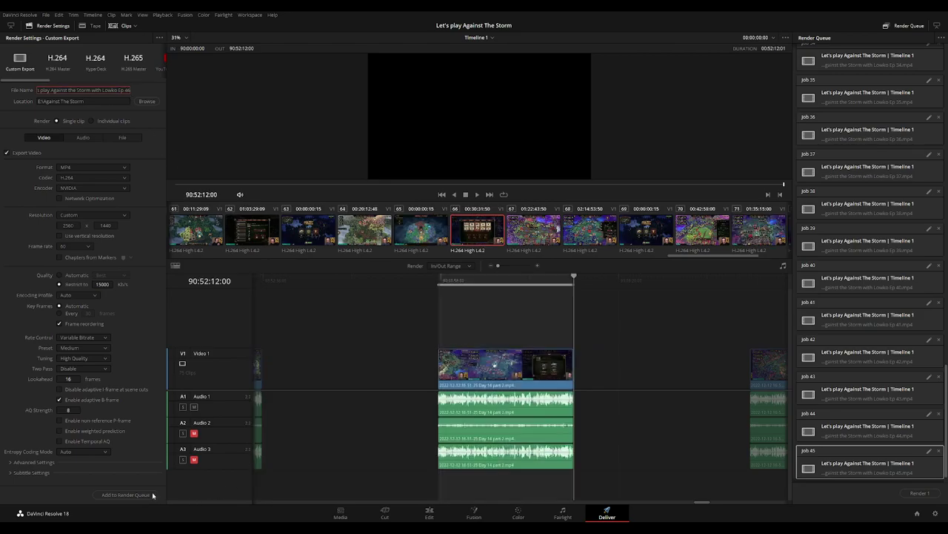
left_click(126, 494)
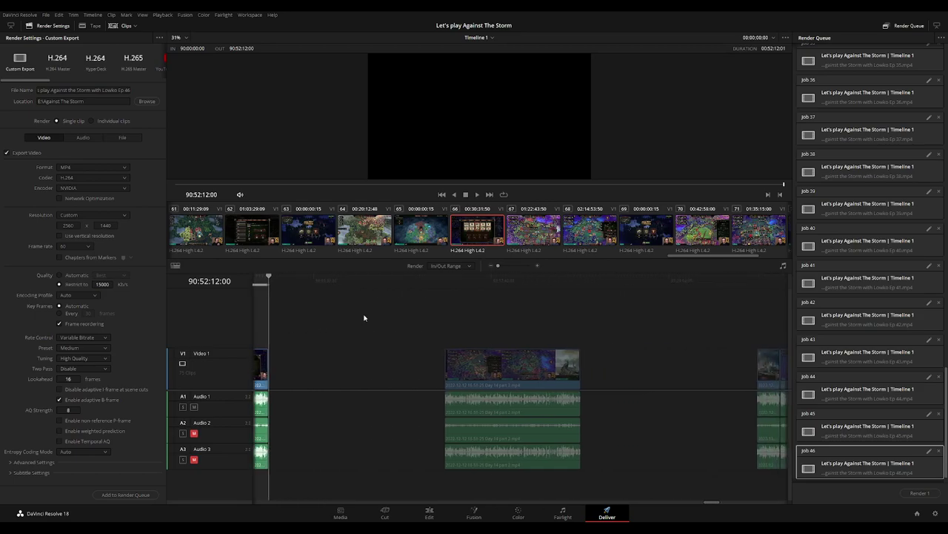
Mark the next clip's range ending at 92:52:10:00 and queue it as Ep 47.
left_click(444, 281)
left_click(581, 280)
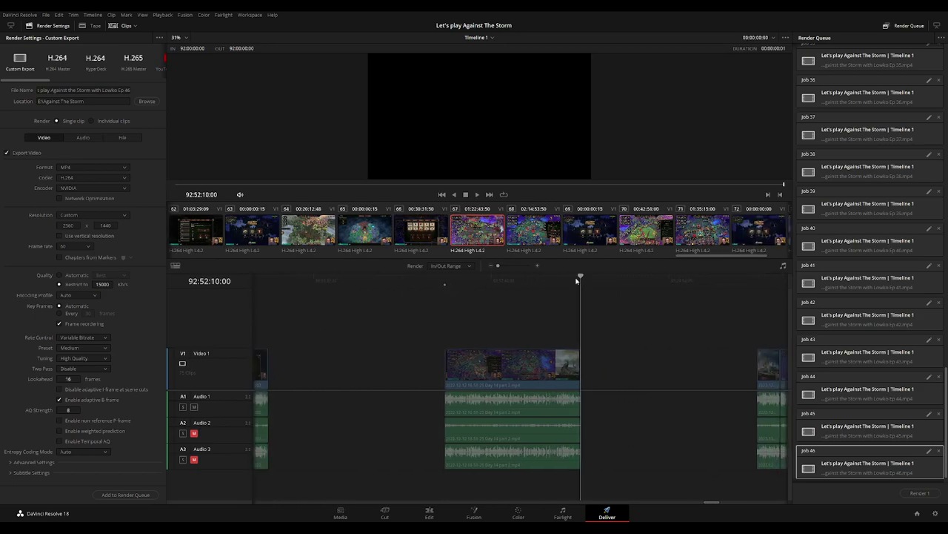
key("o")
left_click(126, 90)
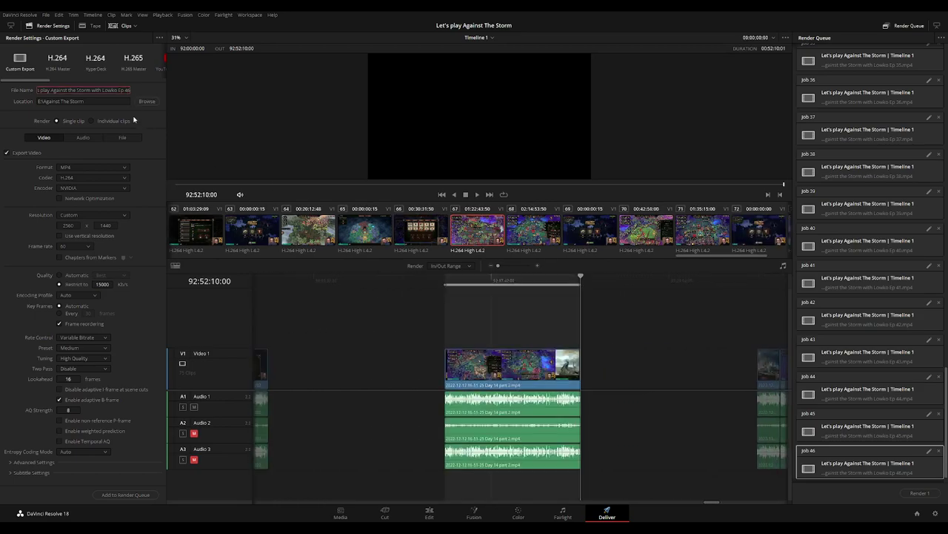
type("7")
left_click(126, 494)
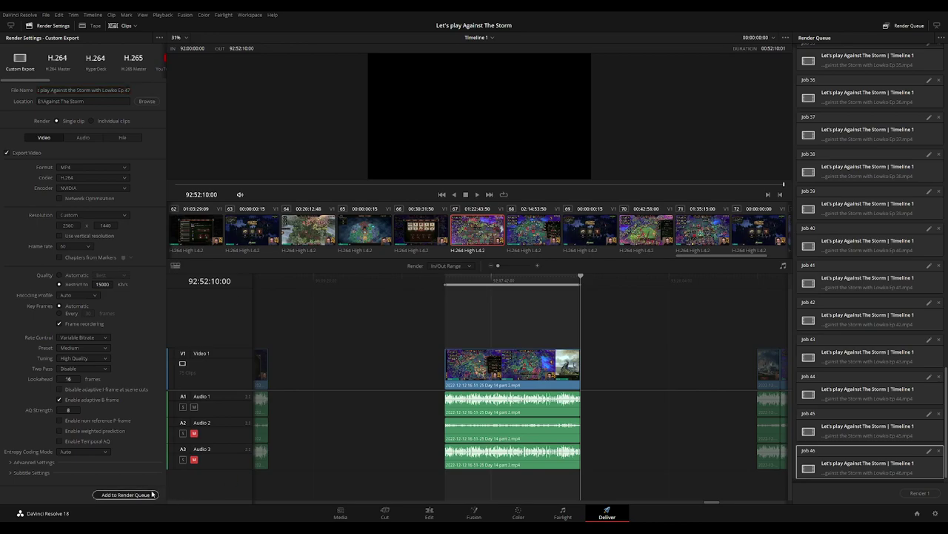
Mark the next clip's range ending at 94:52:00:00 and queue it as Ep 48.
left_click(443, 285)
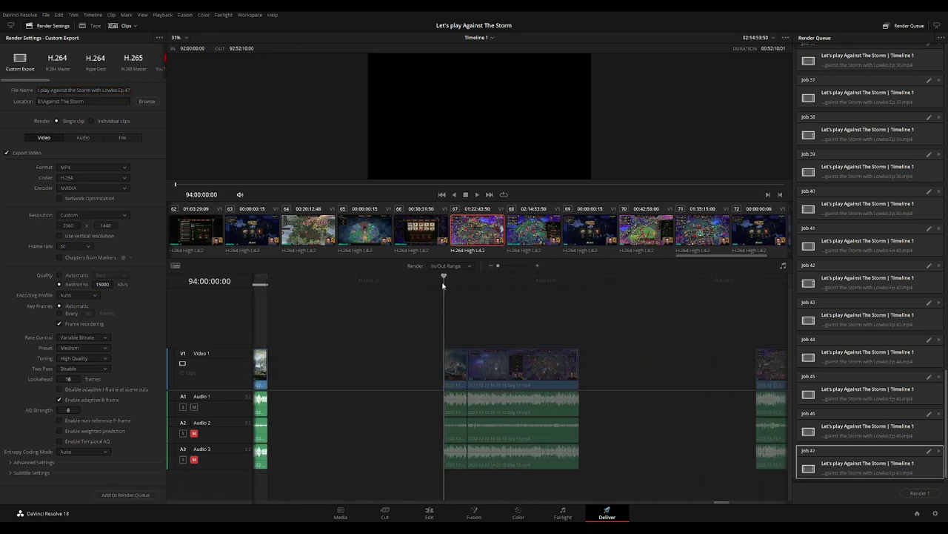
left_click(579, 280)
key("o")
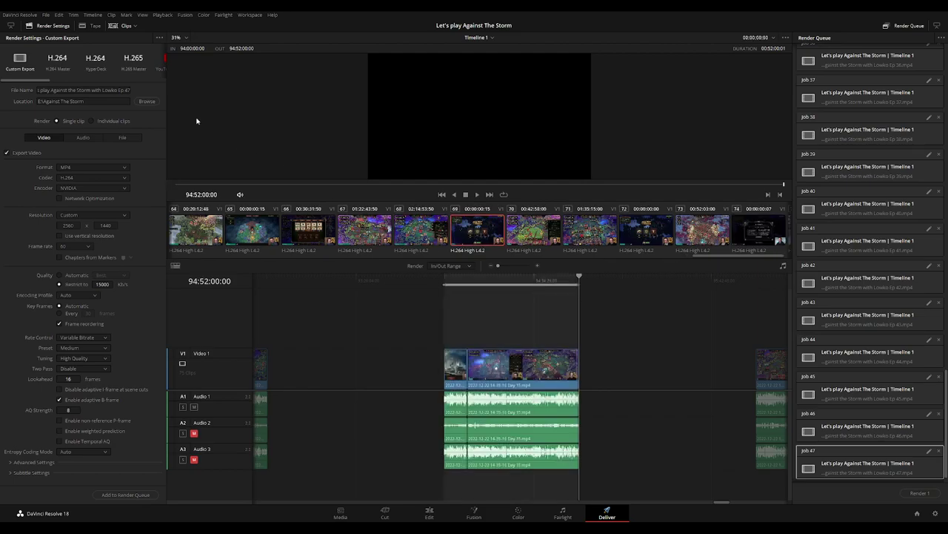
left_click(122, 90)
type("8")
left_click(126, 494)
Queue the 96:00:00:00–96:52:17:00 clip as the next episode, then mark in at 98:00:00:00.
scroll(415, 319, "down", 5)
left_click(459, 296)
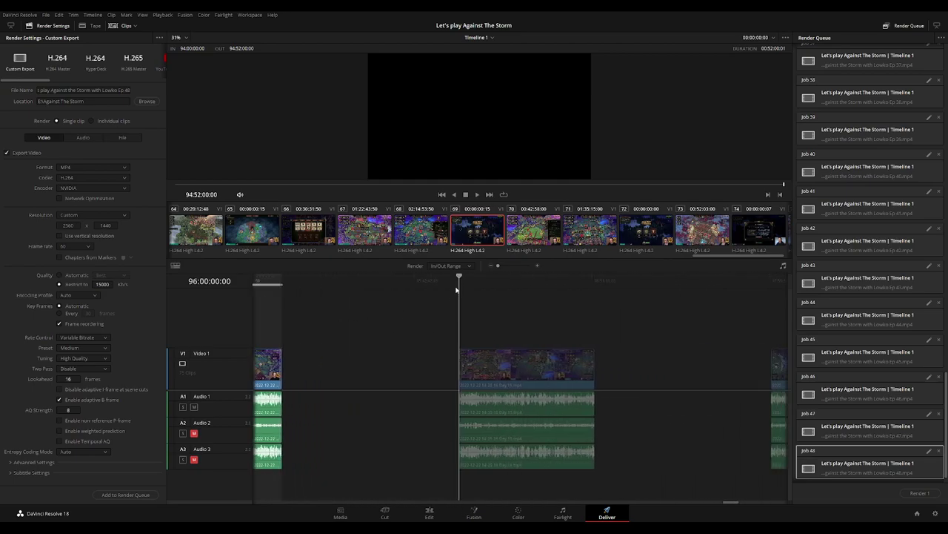
key("i")
left_click(588, 282)
key("o")
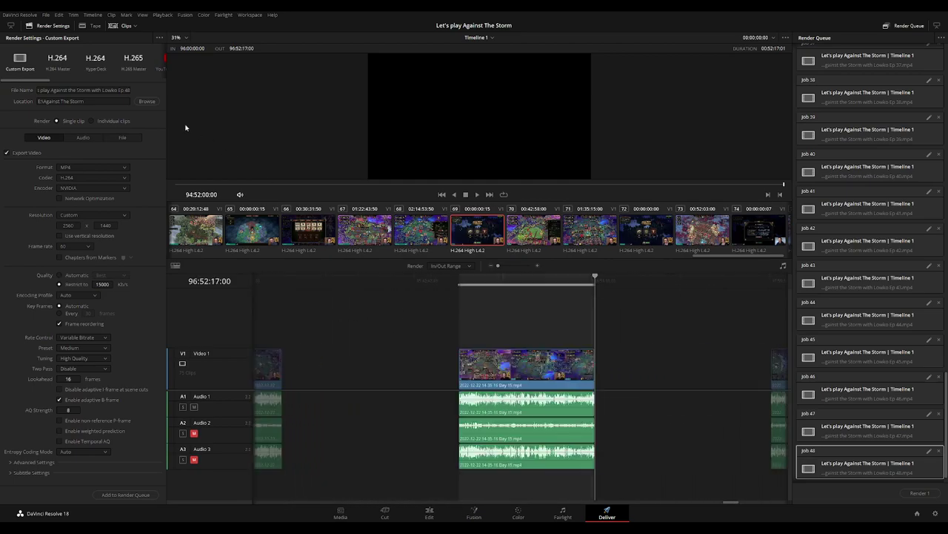
left_click(128, 90)
key("BackSpace")
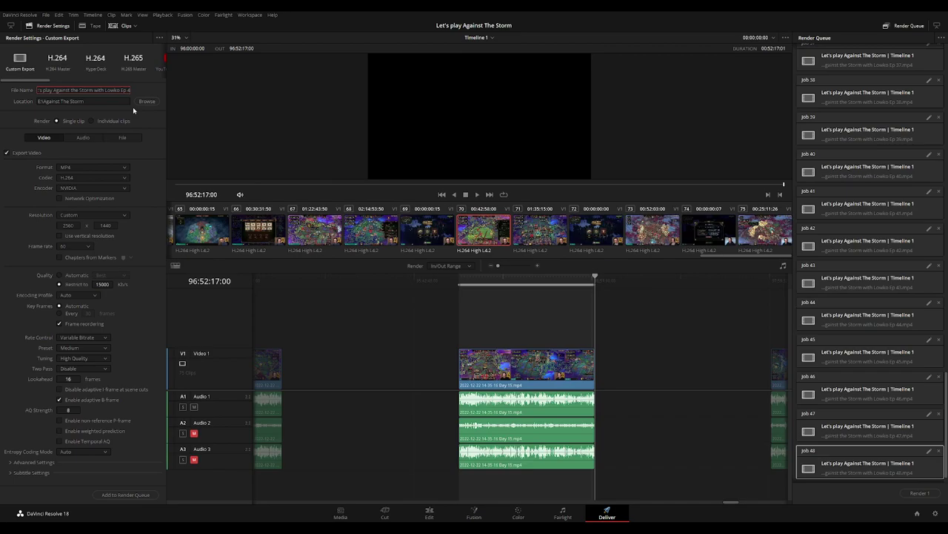
type("8")
left_click(124, 494)
key("Down")
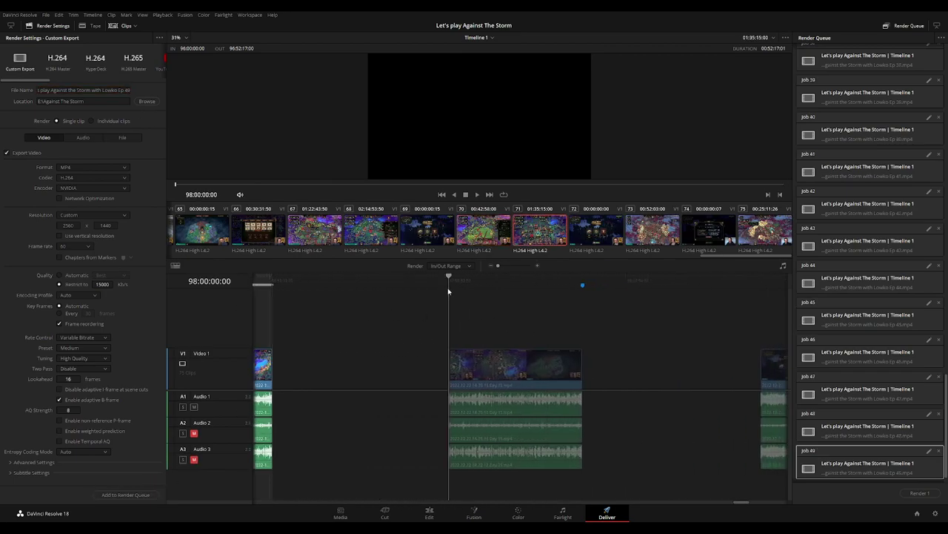
left_click(583, 285)
Mark the out point at 98:51:31:00 and queue the clip as Ep 50.
key("o")
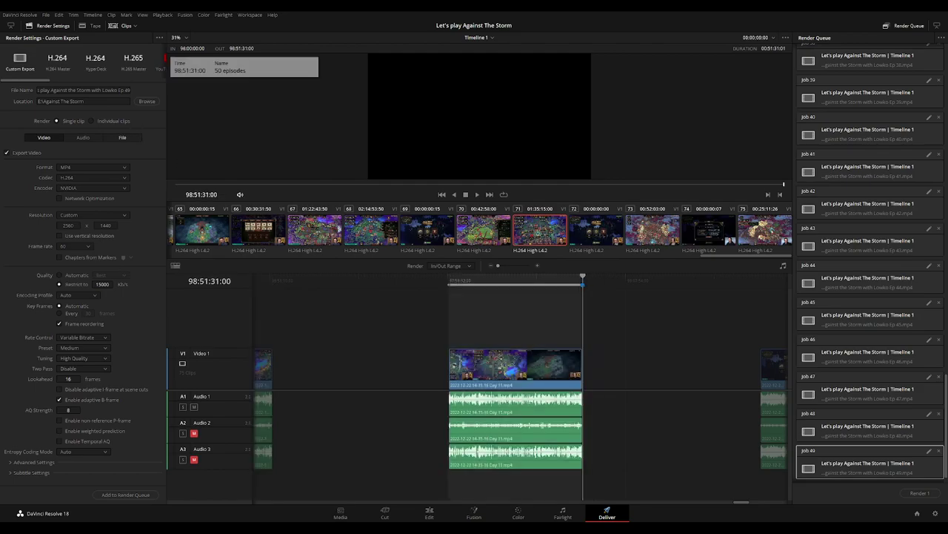
key("BackSpace")
key("BackSpace")
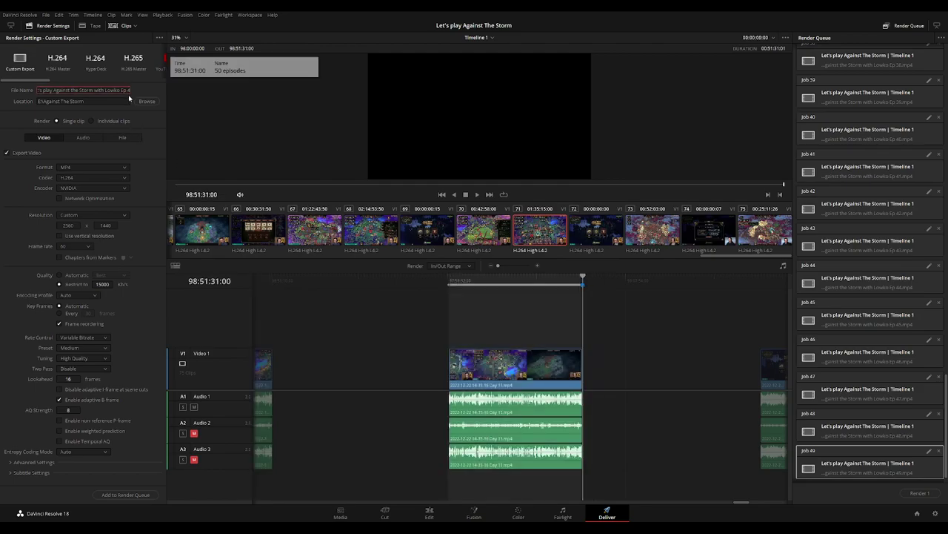
type("50")
left_click(123, 493)
Mark 100:00:00:00 to 100:52:03:00 and queue it as Ep 51.
left_click(443, 280)
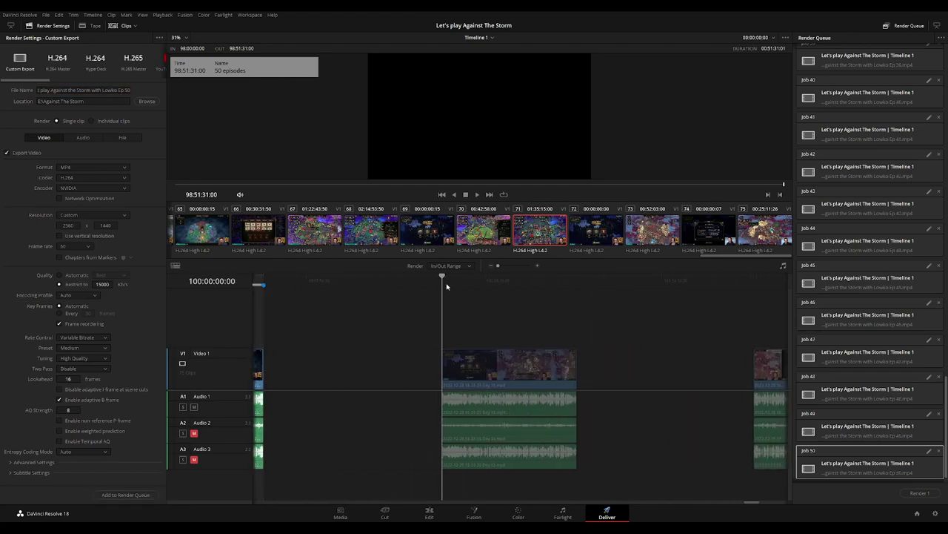
key("i")
left_click(578, 280)
key("o")
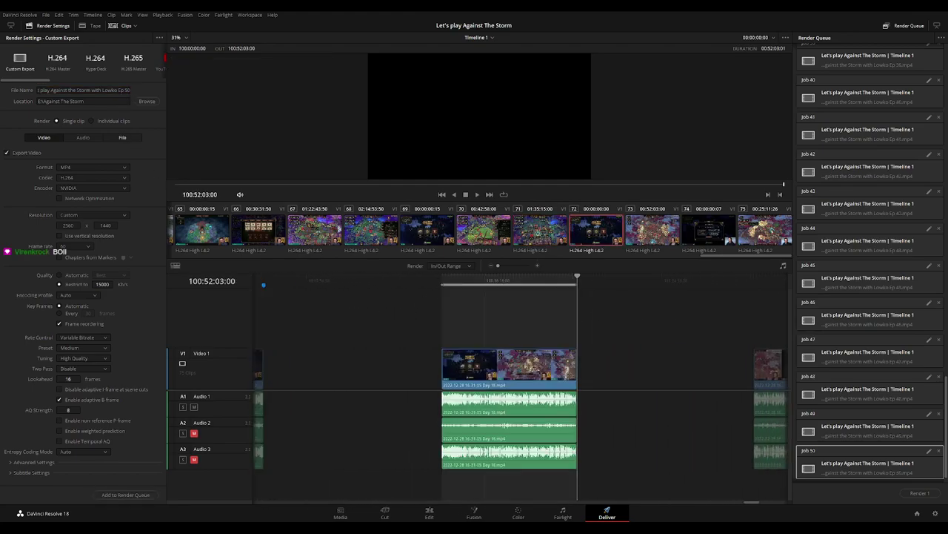
left_click(127, 92)
key("BackSpace")
type("1")
key("BackSpace")
type("1")
left_click(126, 494)
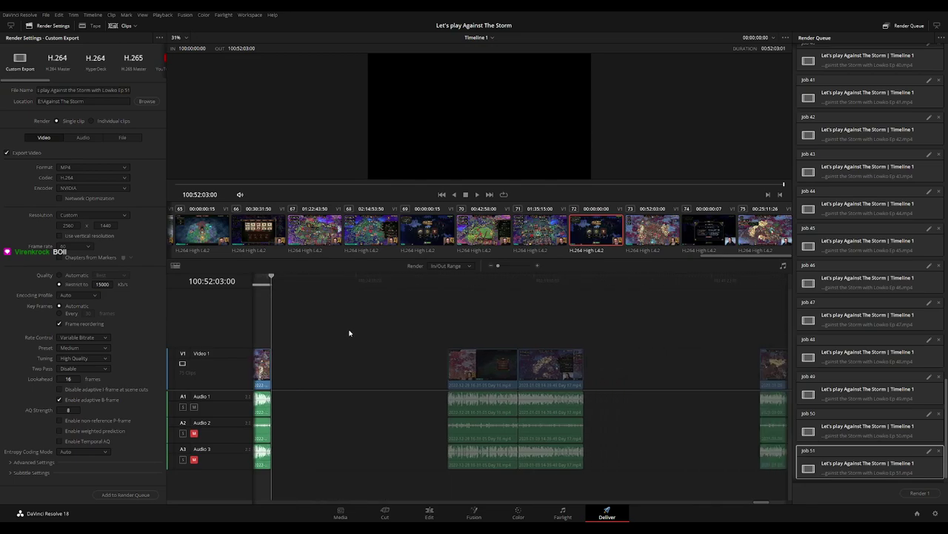
Mark the next clip's range ending at 102:52:12:00 and queue it as Ep 52.
left_click(436, 282)
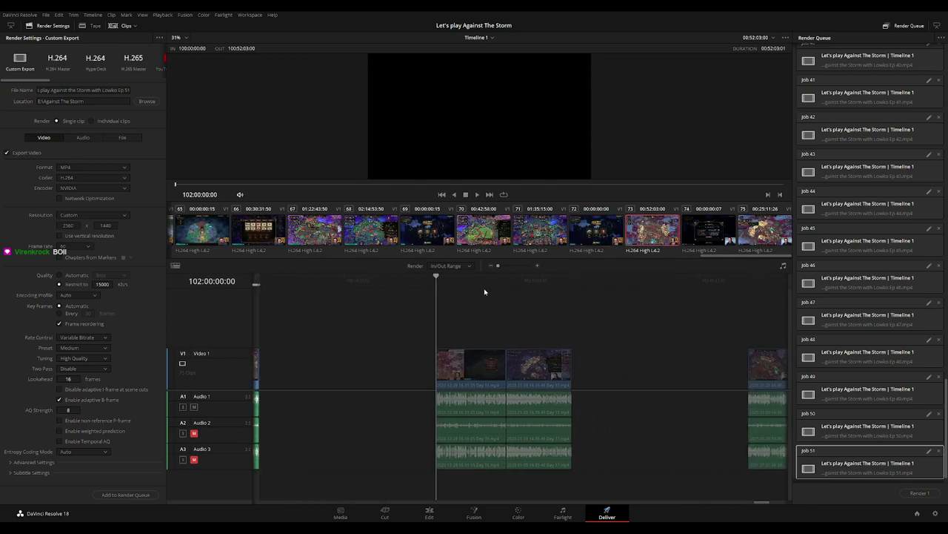
left_click(575, 284)
key("o")
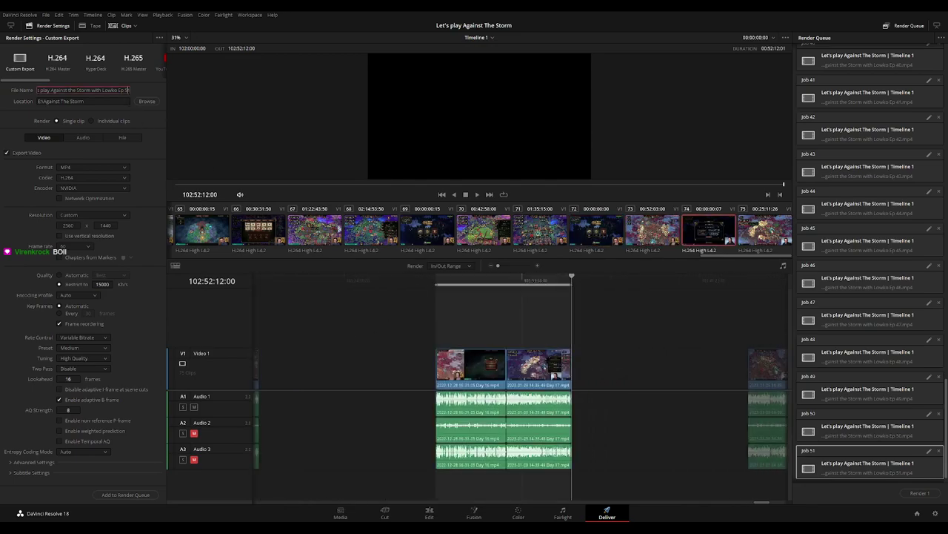
key("BackSpace")
type("2")
left_click(122, 493)
Mark the last clip's range ending at 104:29:26:59 and queue it as Ep 53.
scroll(449, 319, "right", 3)
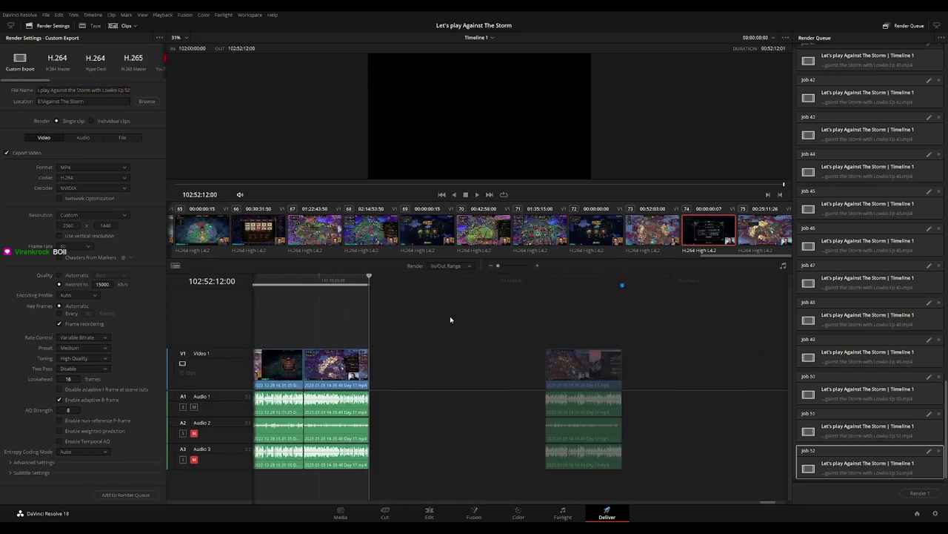
scroll(450, 319, "right", 3)
left_click(438, 284)
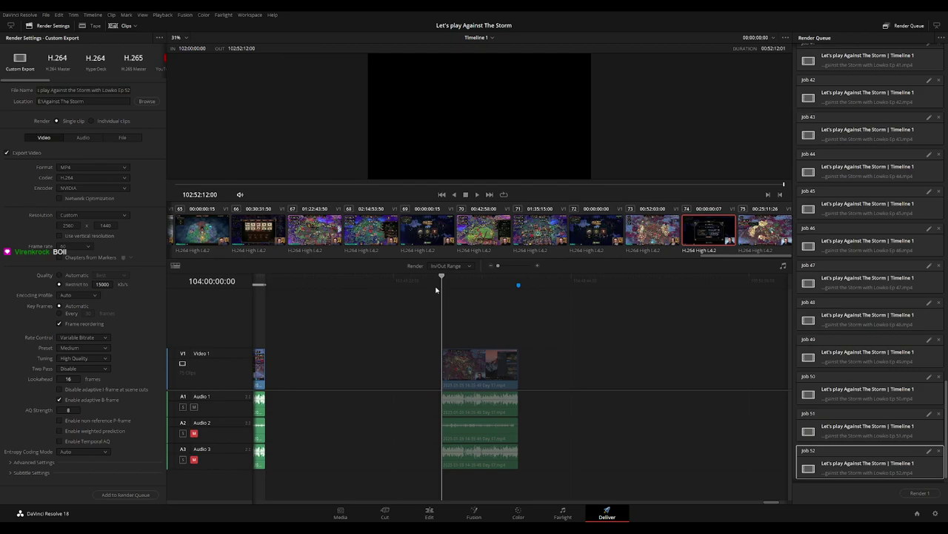
scroll(437, 296, "right", 4)
scroll(518, 308, "left", 5)
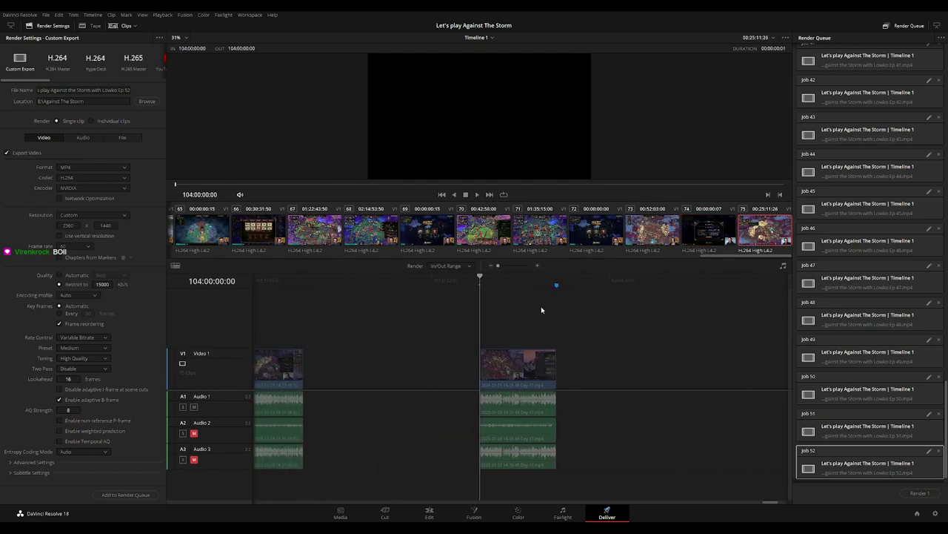
left_click(559, 280)
key("o")
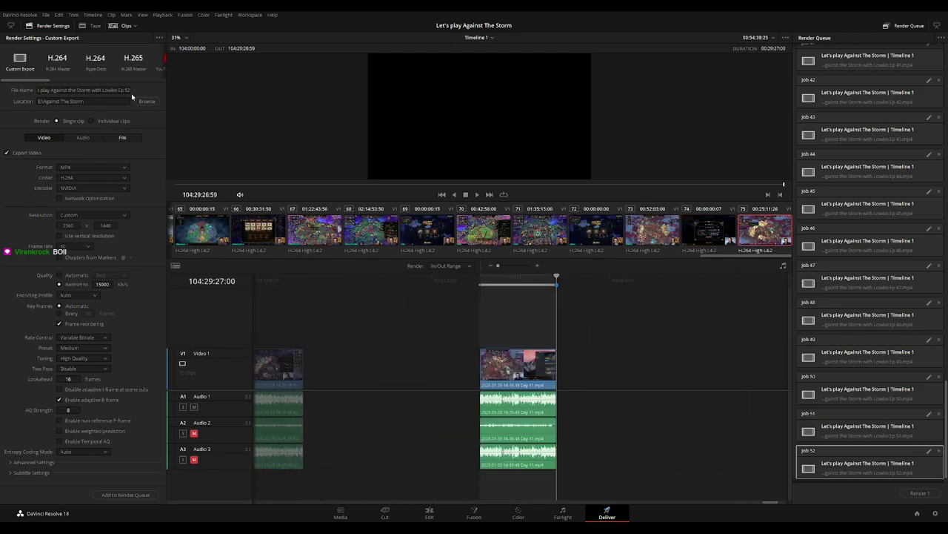
left_click(128, 90)
key("BackSpace")
type("3")
left_click(125, 494)
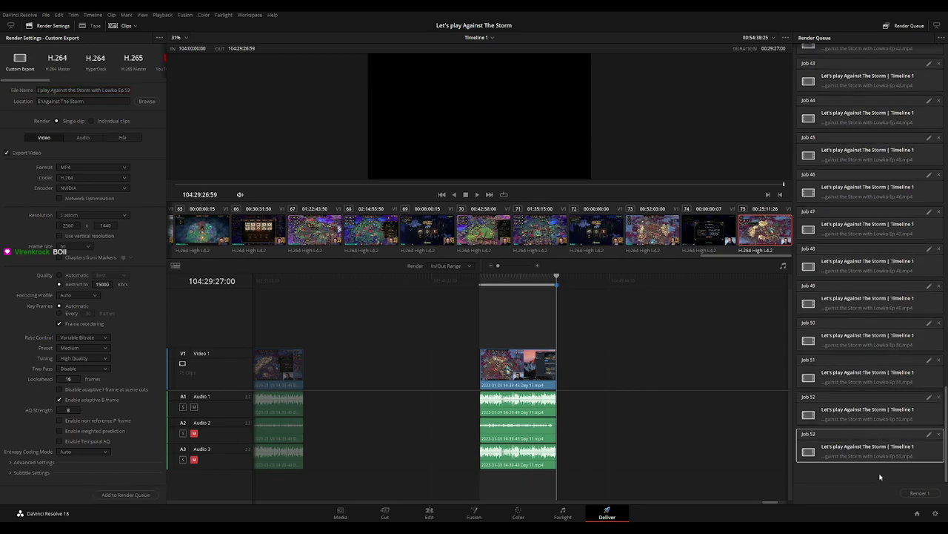
scroll(889, 386, "up", 20)
scroll(899, 343, "up", 5)
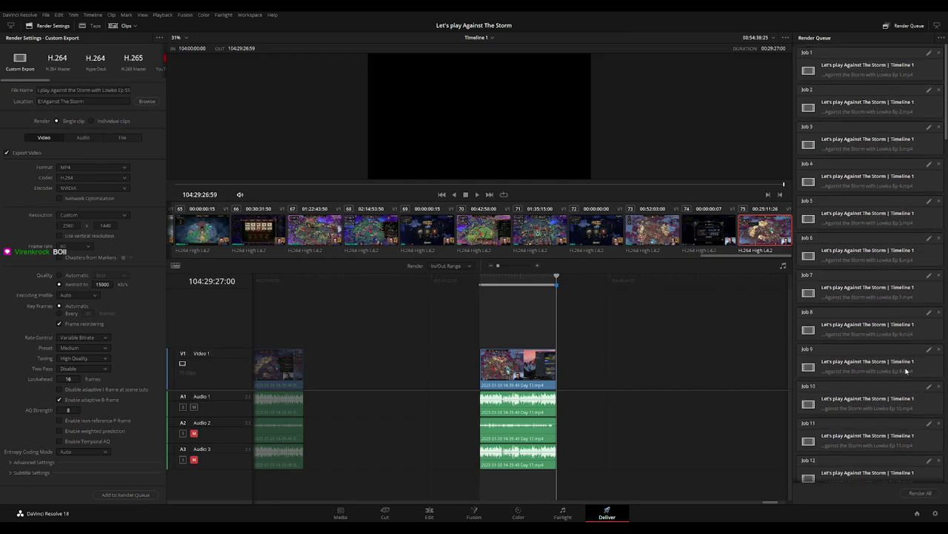
scroll(906, 371, "down", 2)
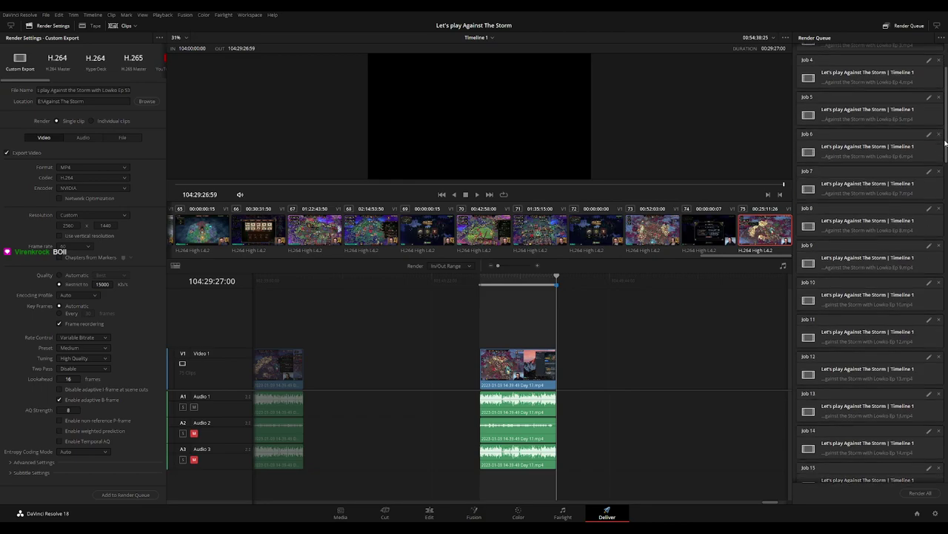
left_click_drag(946, 137, 944, 219)
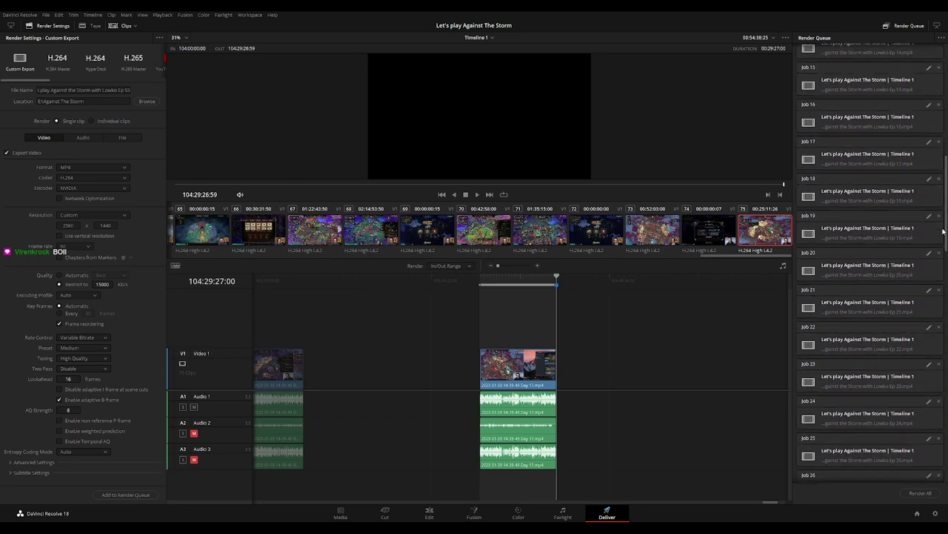
left_click_drag(943, 239, 943, 244)
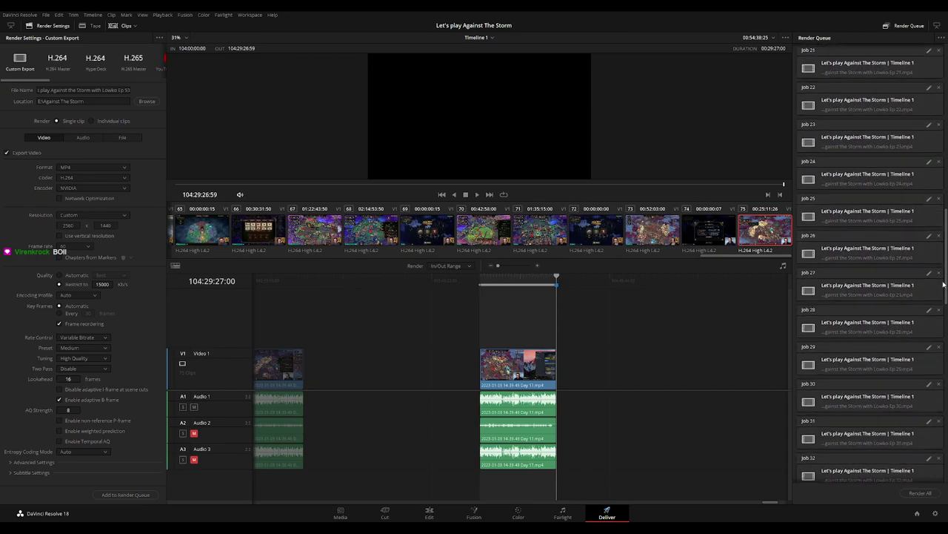
left_click_drag(944, 297, 944, 302)
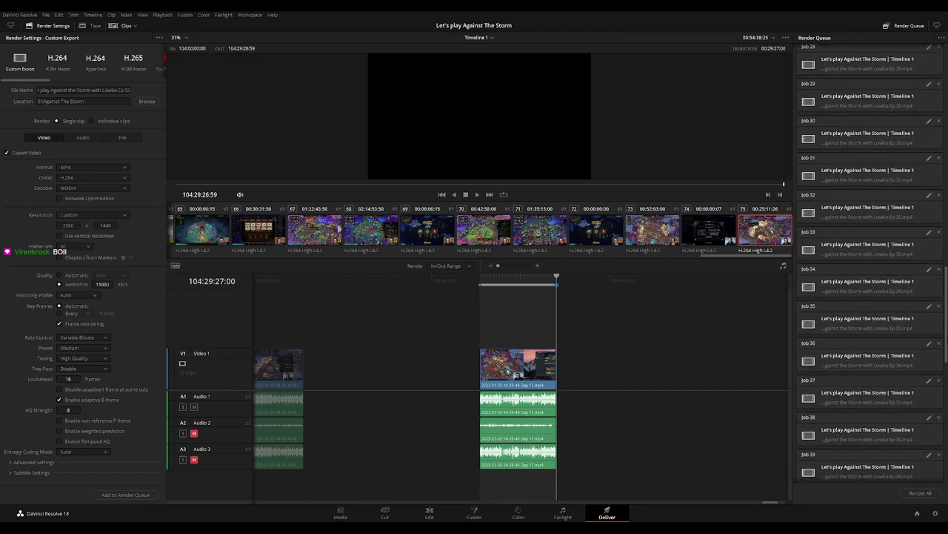
left_click_drag(945, 344, 947, 361)
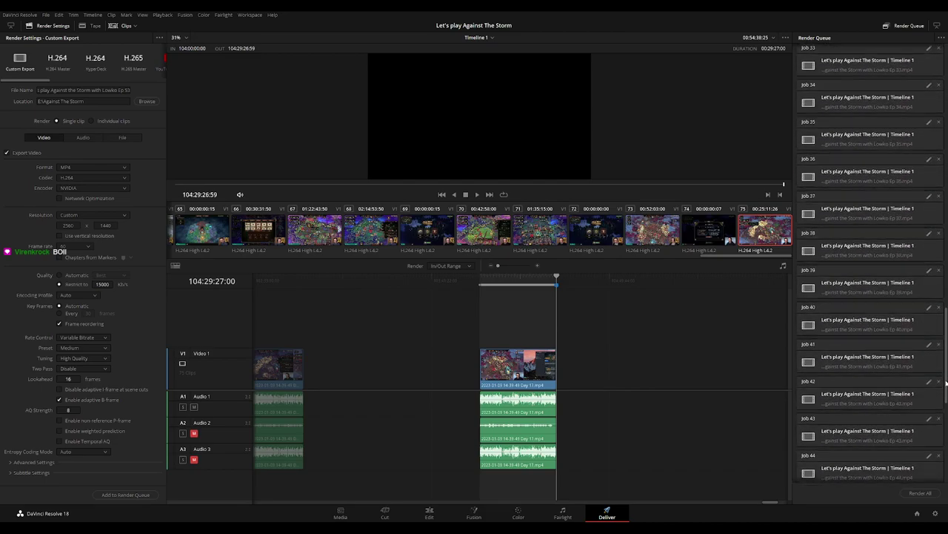
left_click_drag(946, 382, 944, 465)
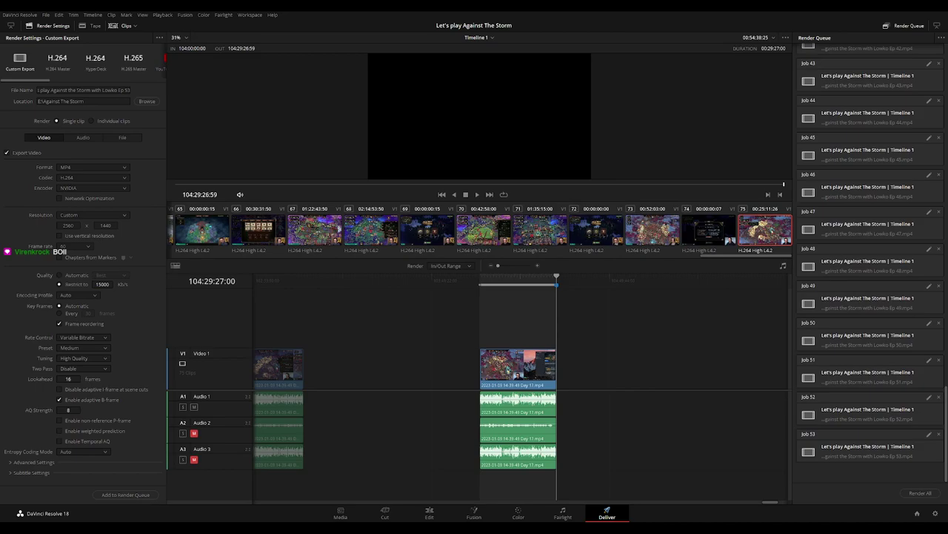